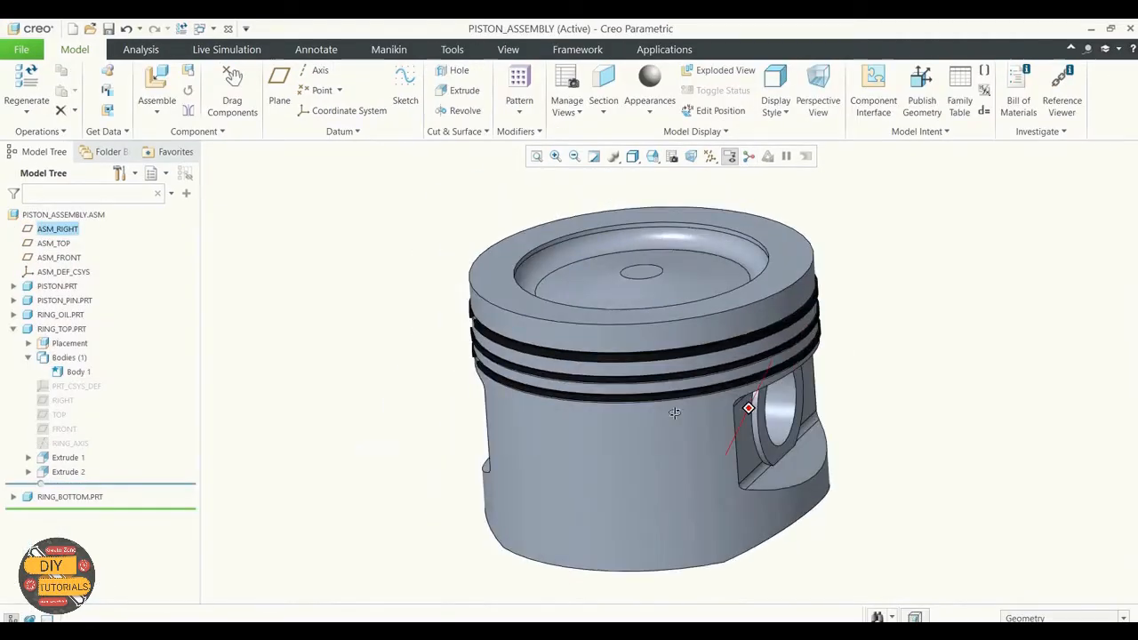
mouse_move(756, 402)
middle_down()
mouse_move(726, 417)
mouse_move(744, 416)
middle_up()
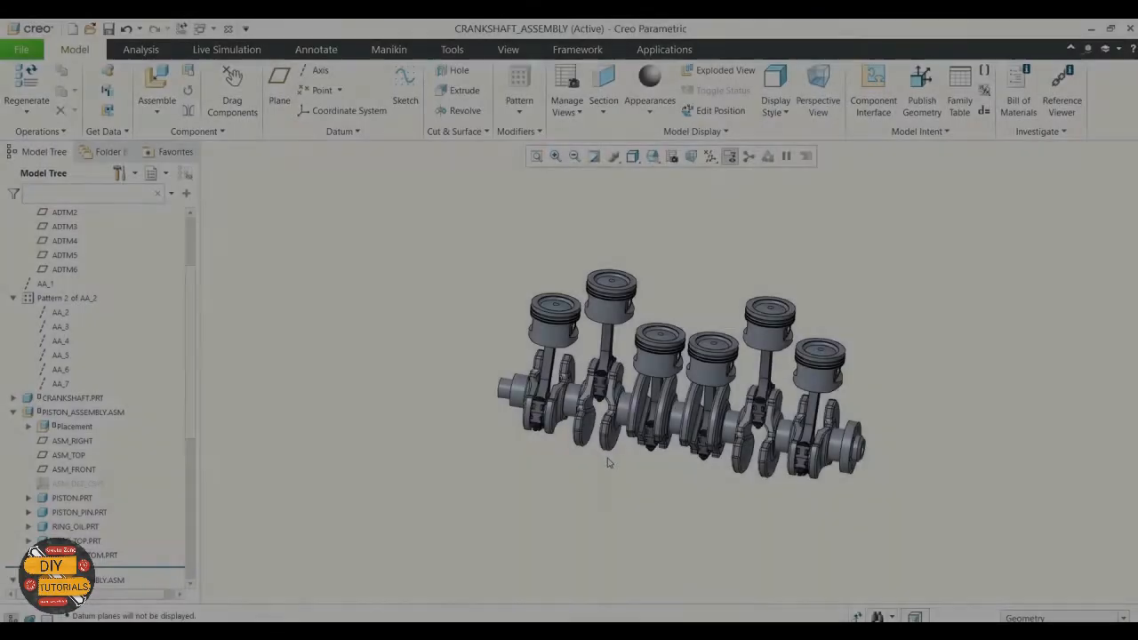
middle_drag(608, 462, 569, 425)
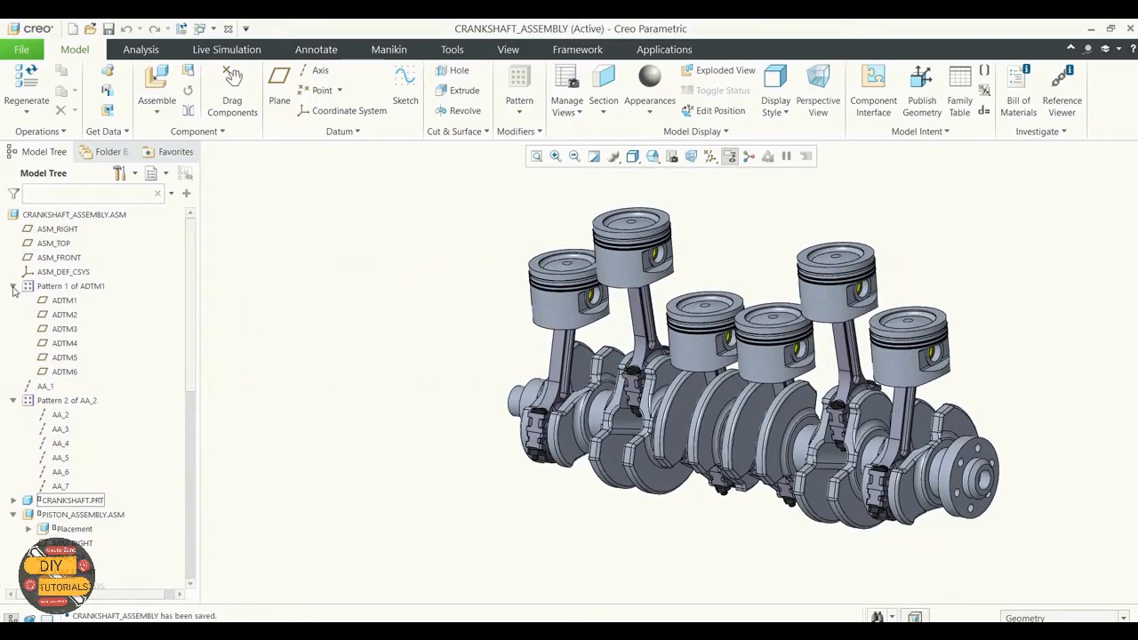
click(13, 287)
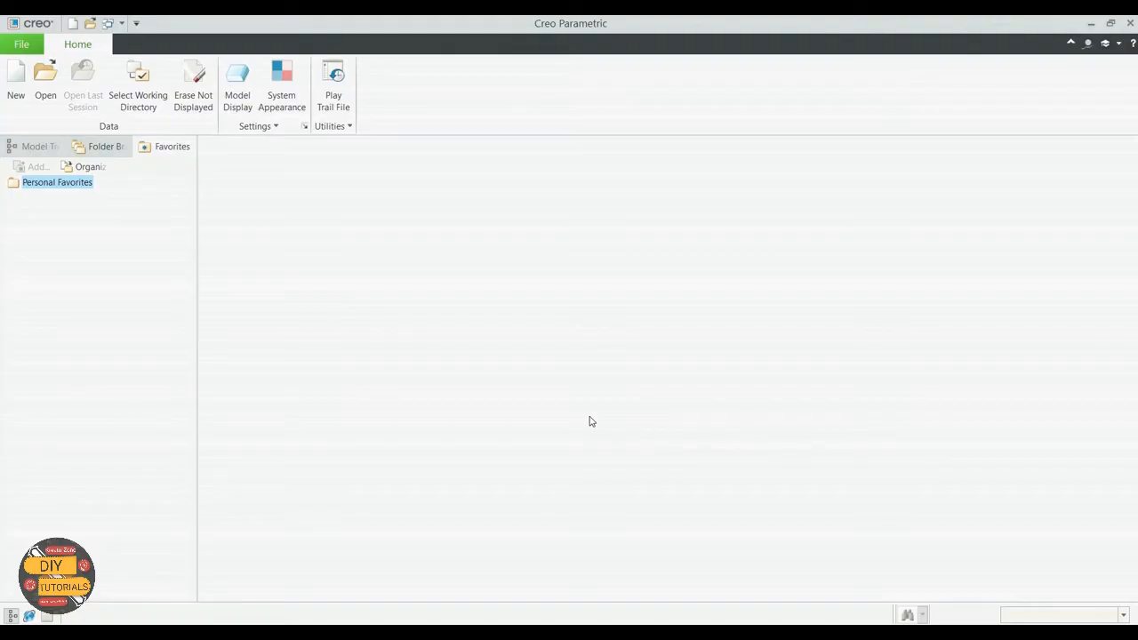
Open the Creo Parametric online help and view the introductory topics on the F1 key and the TOOLKIT documentation
click(1132, 44)
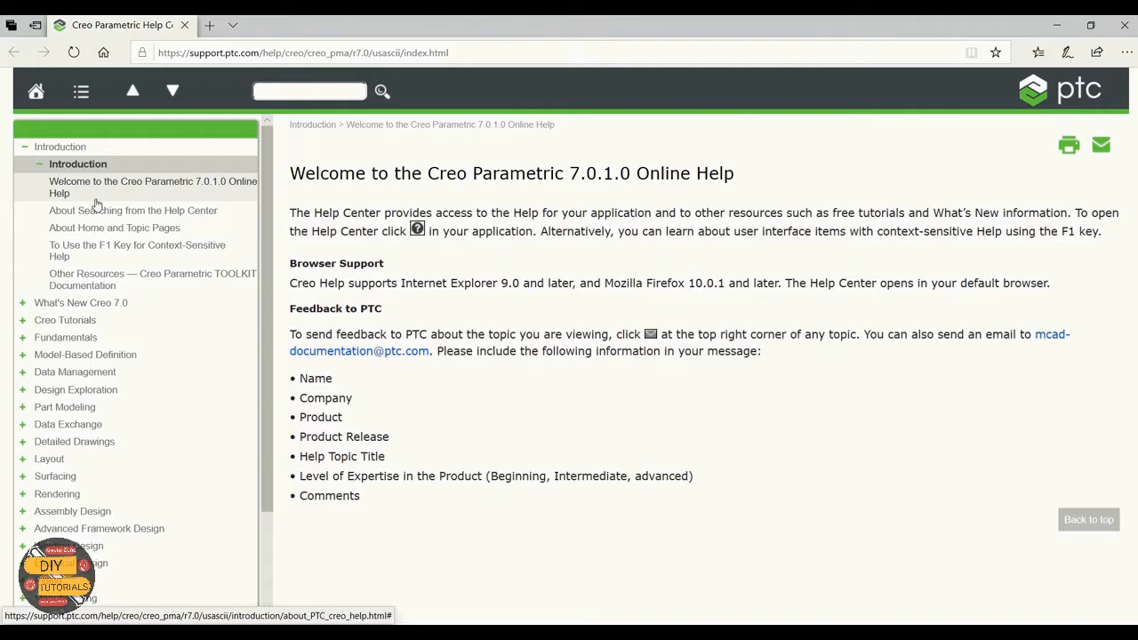
click(92, 254)
click(87, 287)
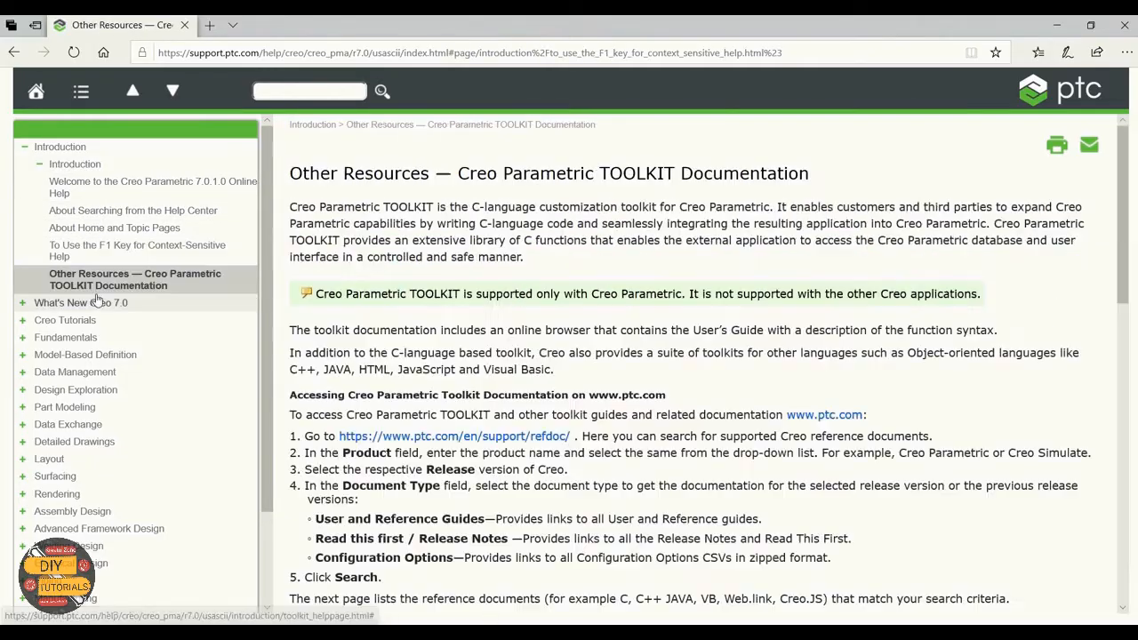
Open the Introduction to Creo Parametric topic under Beginners Tutorials and look through its five exercises
scroll(102, 292, down, 2)
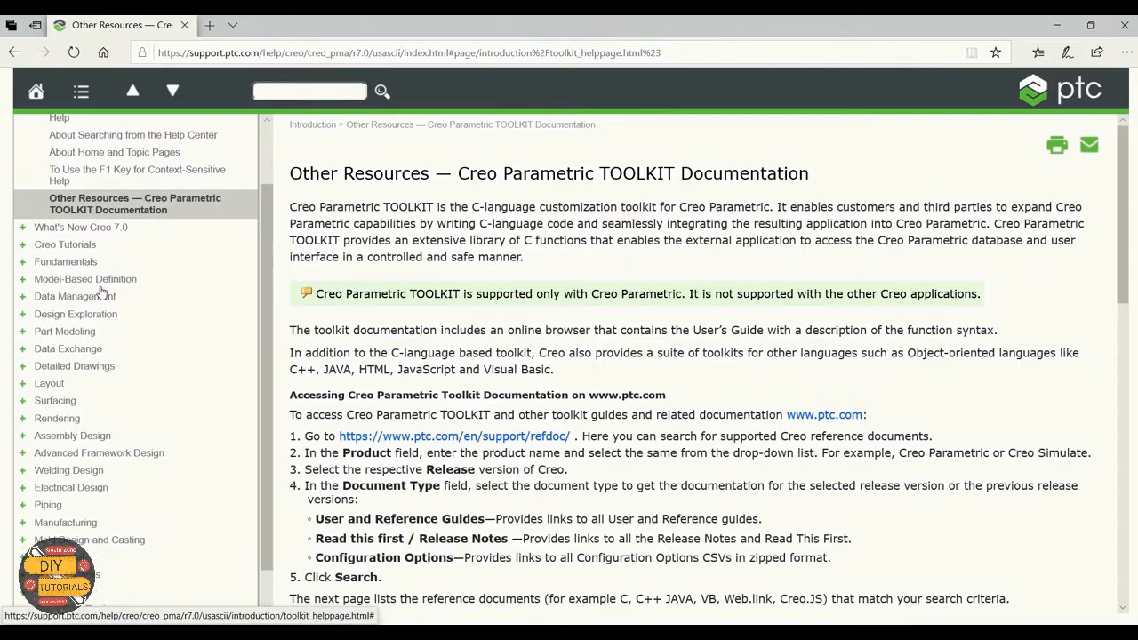
click(24, 245)
click(38, 261)
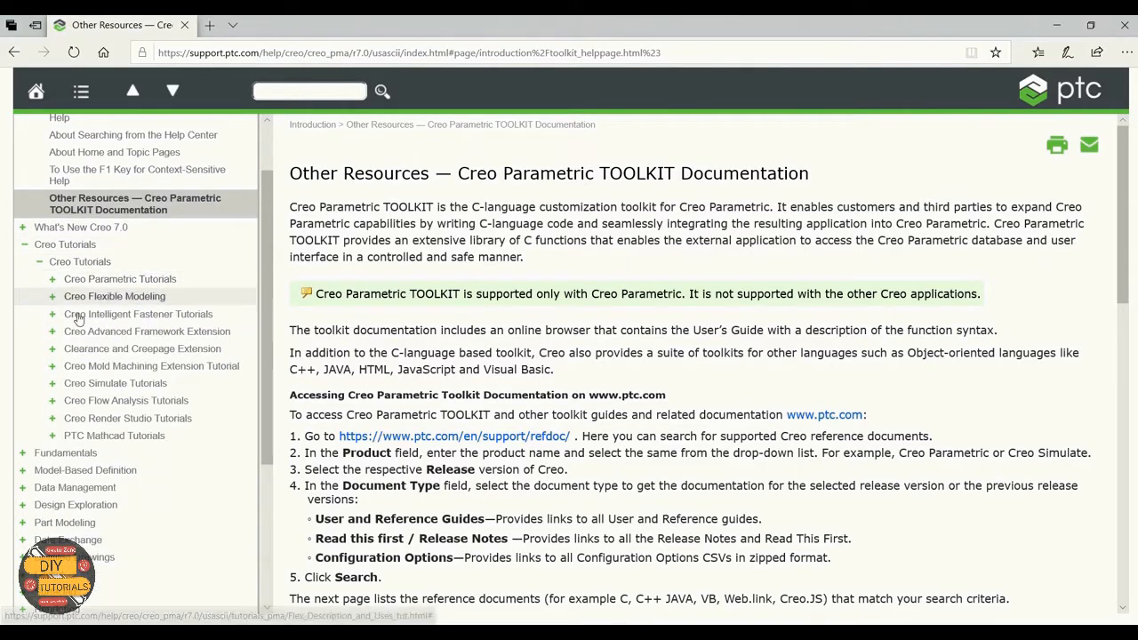
click(55, 280)
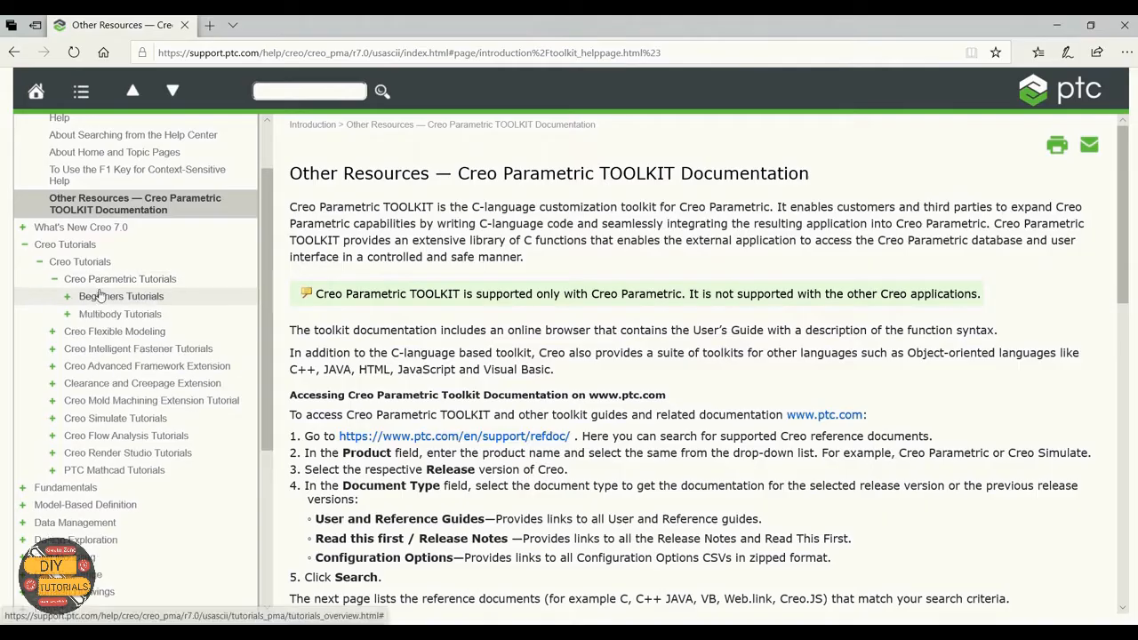
click(71, 297)
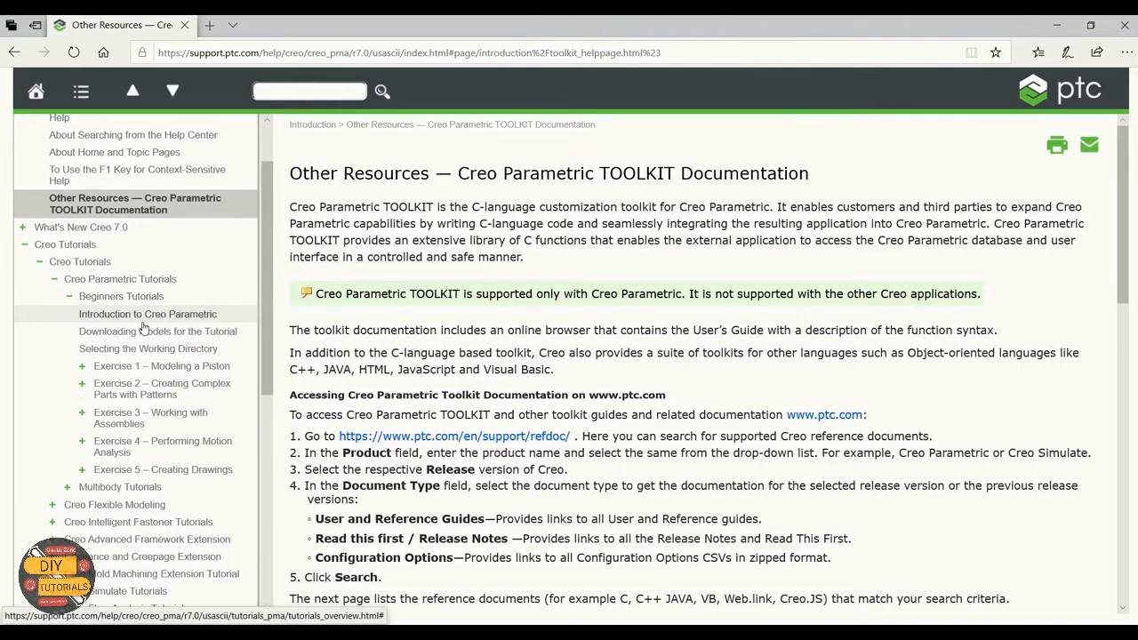
click(144, 315)
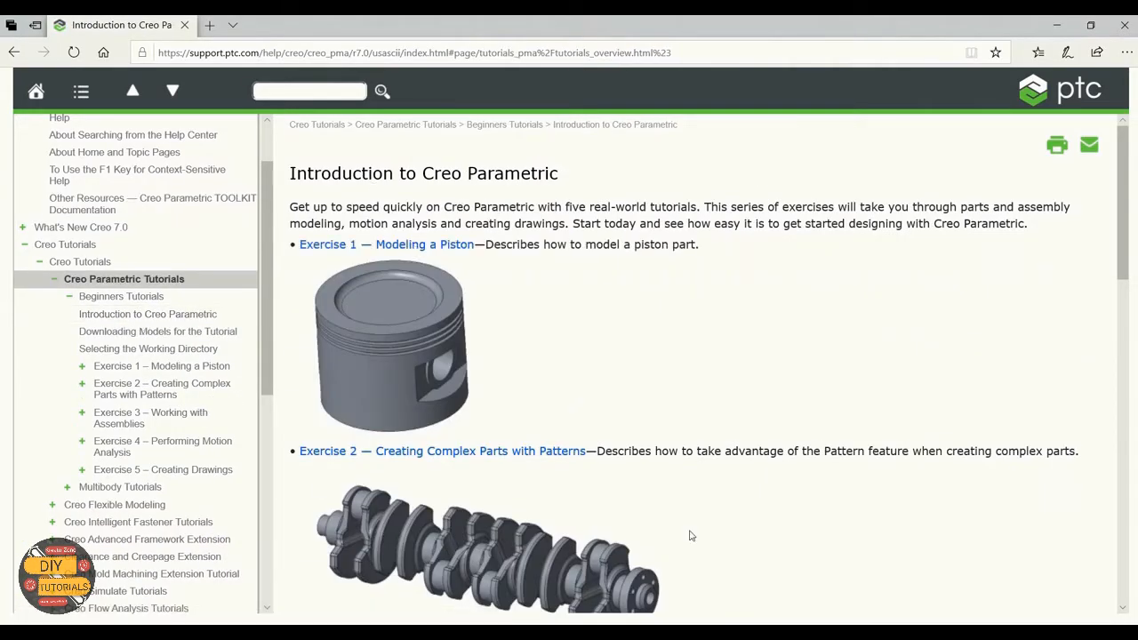
scroll(567, 264, down, 1)
scroll(565, 265, down, 2)
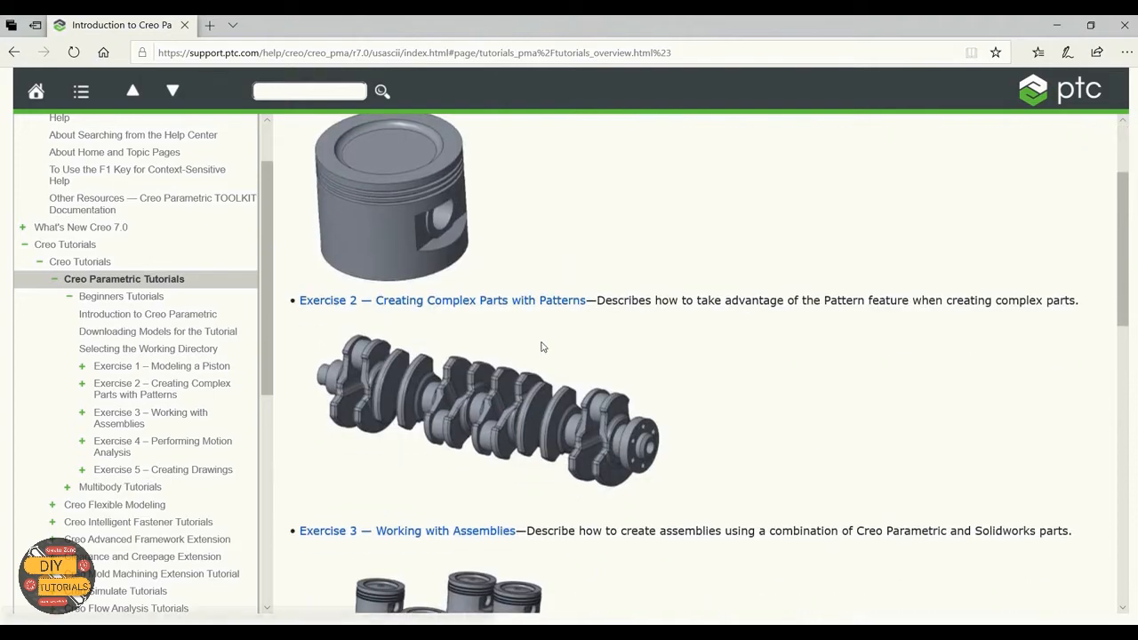
scroll(543, 347, down, 4)
scroll(543, 348, down, 4)
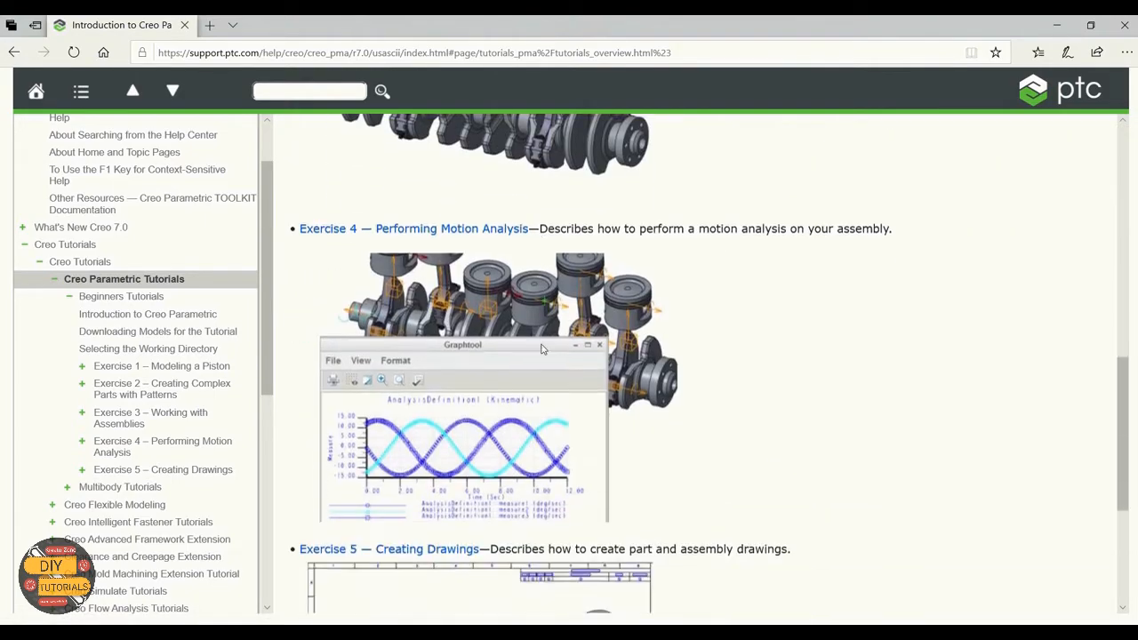
View the Downloading Models for the Tutorial topic in the help, and close the help window
click(93, 316)
click(106, 331)
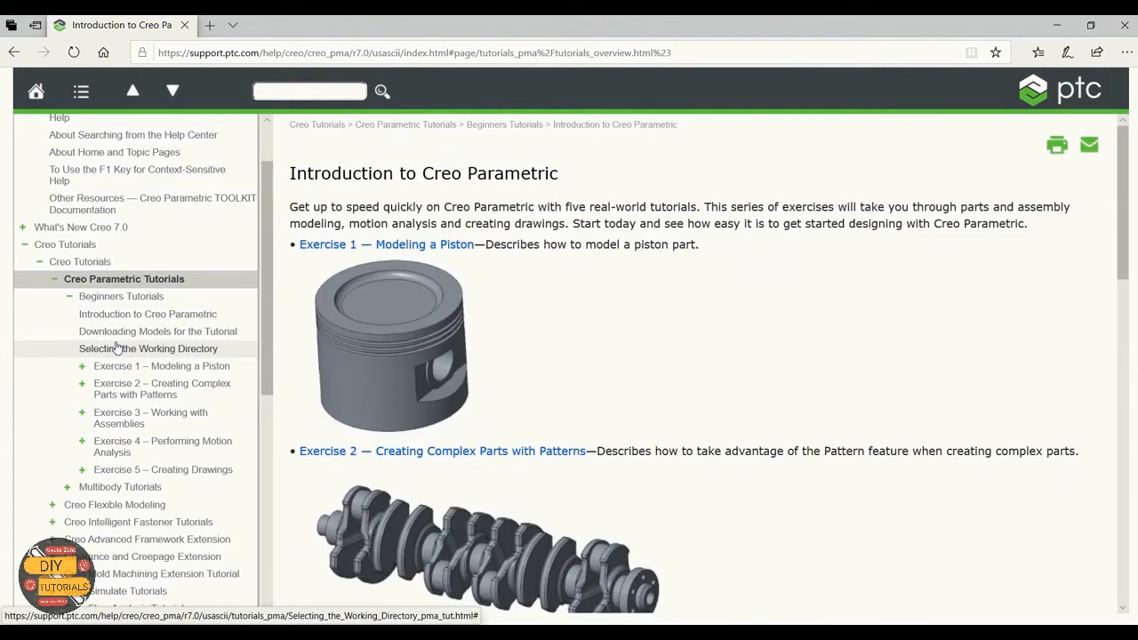
scroll(127, 397, down, 2)
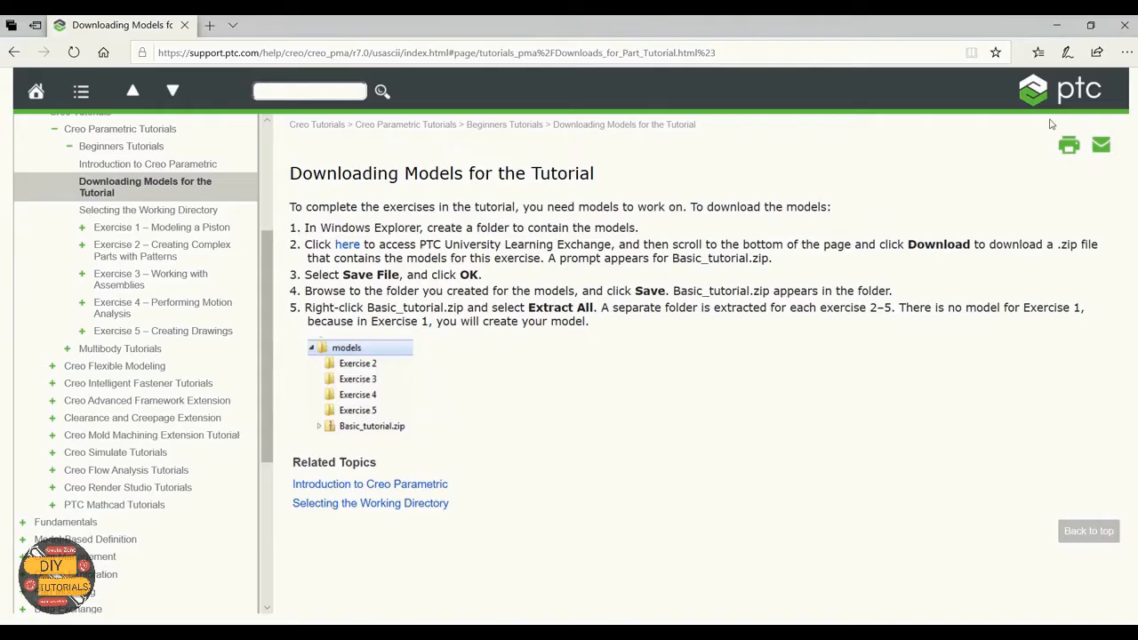
click(1127, 29)
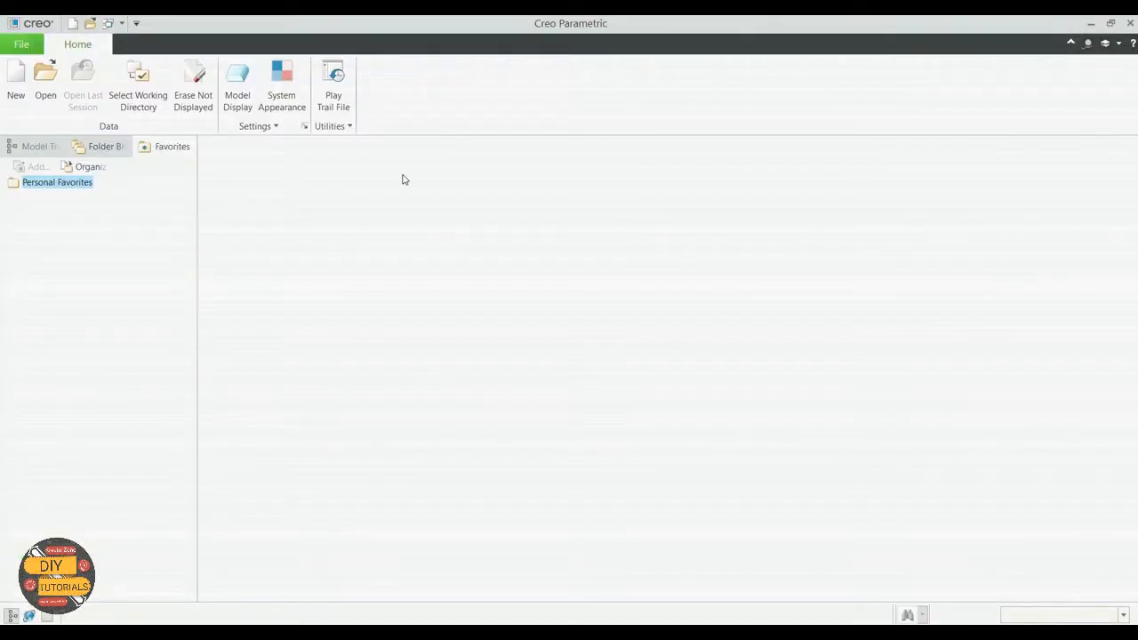
Open the PTC Learning Connector, look through its recommendations and tutorials, and close it
click(1104, 43)
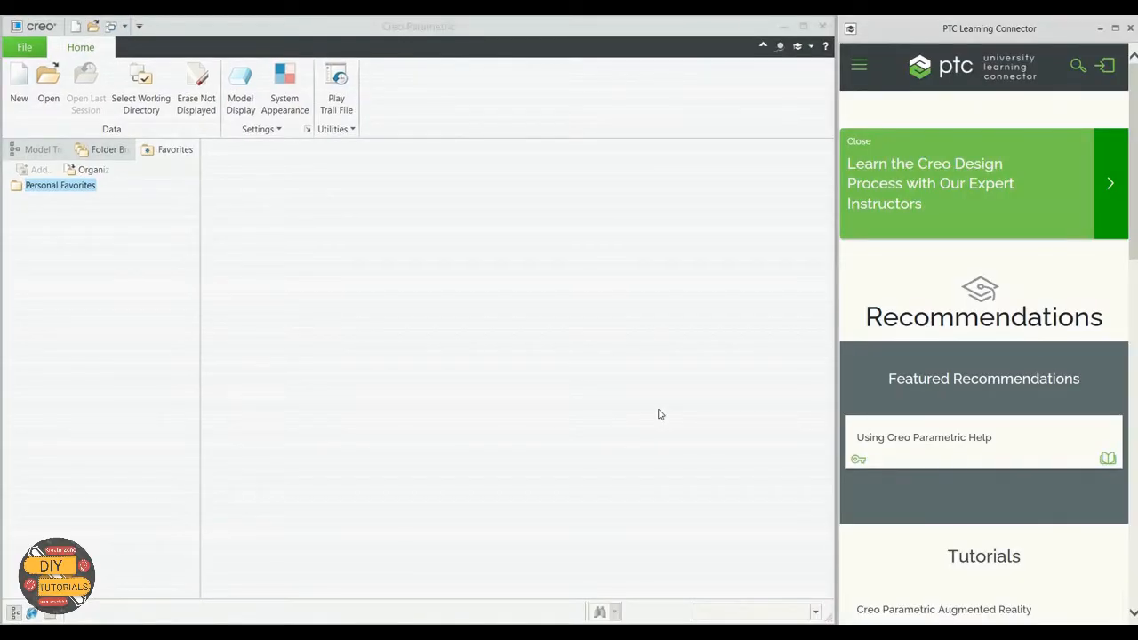
scroll(910, 222, down, 5)
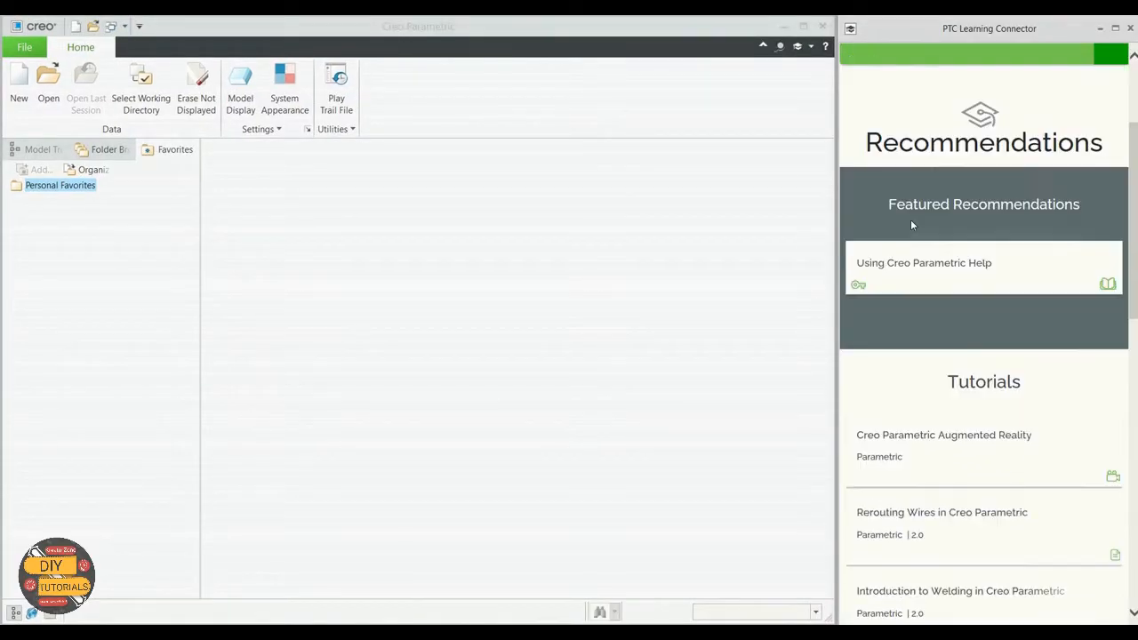
scroll(911, 225, down, 2)
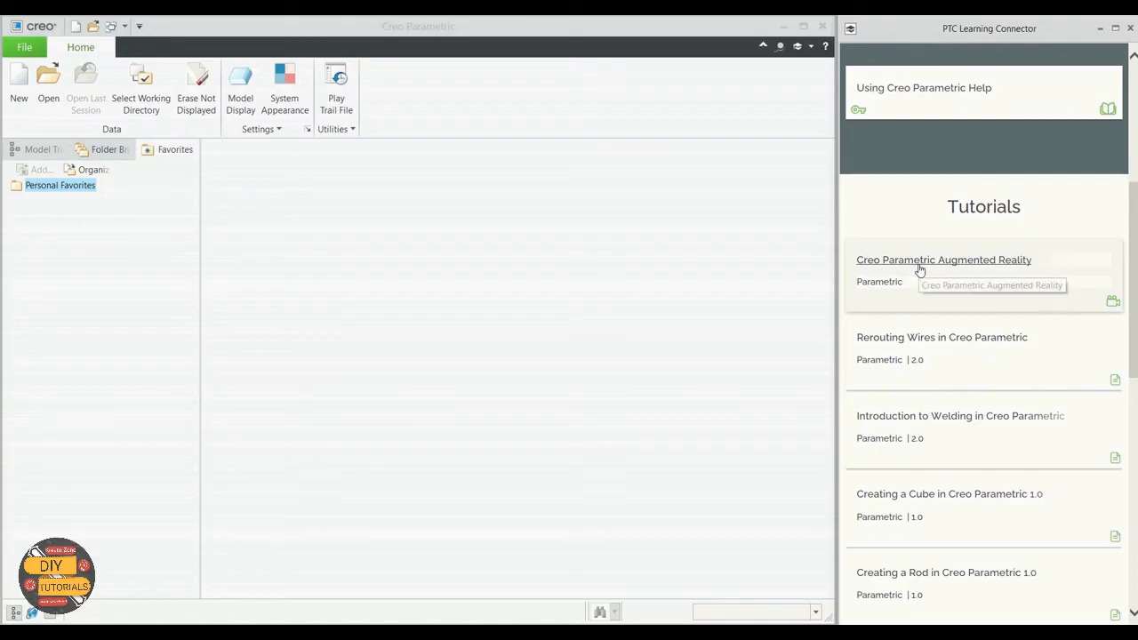
scroll(918, 326, down, 3)
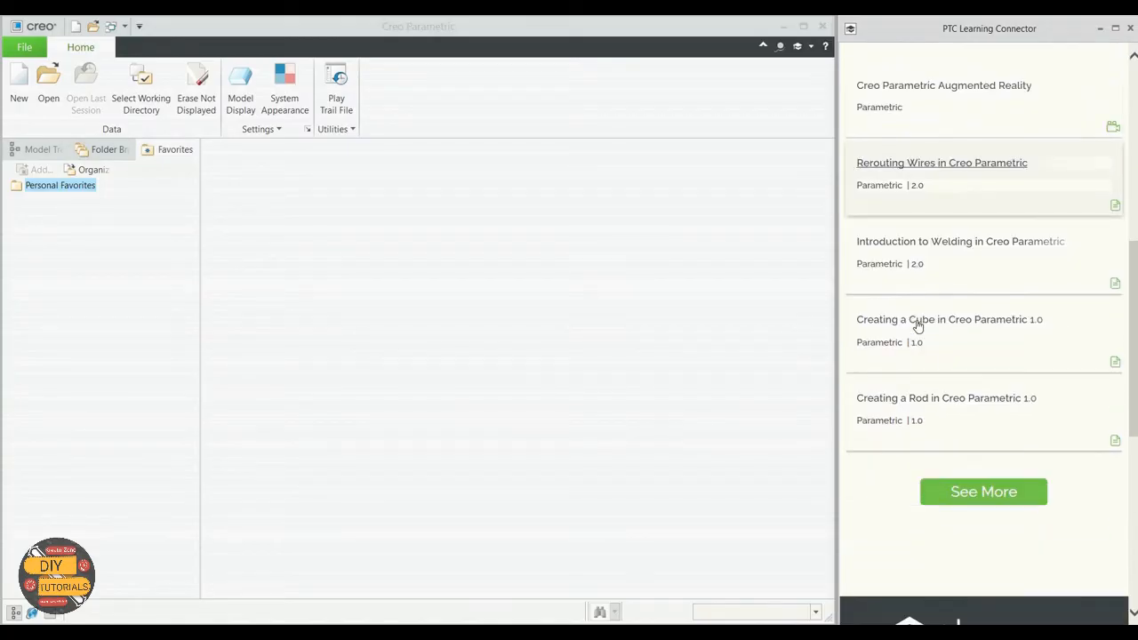
scroll(960, 487, down, 5)
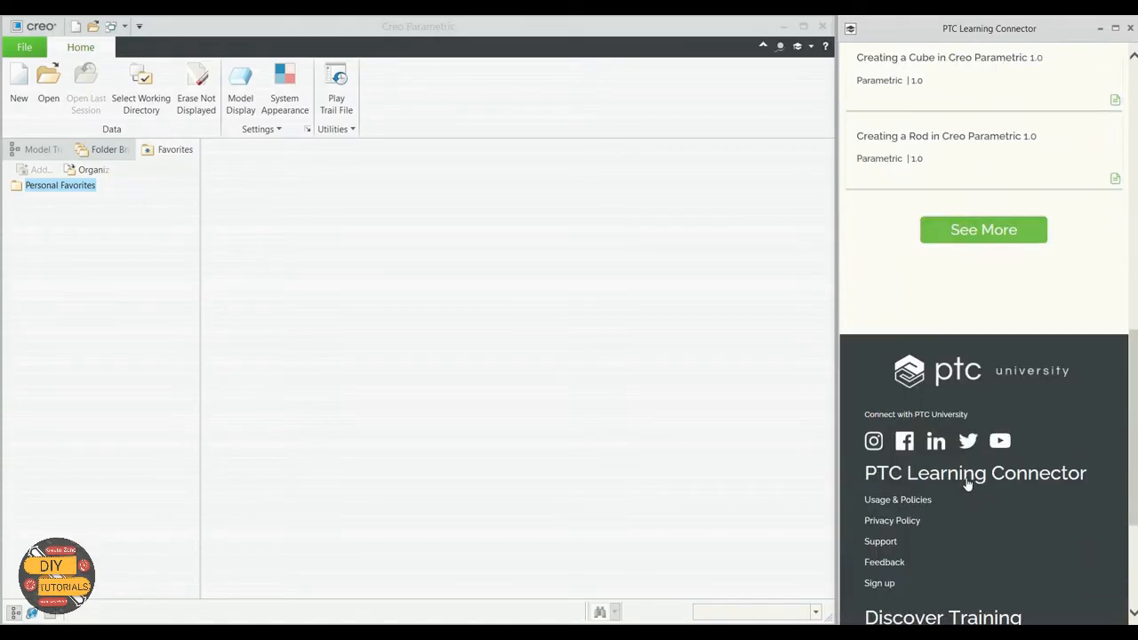
scroll(967, 484, up, 10)
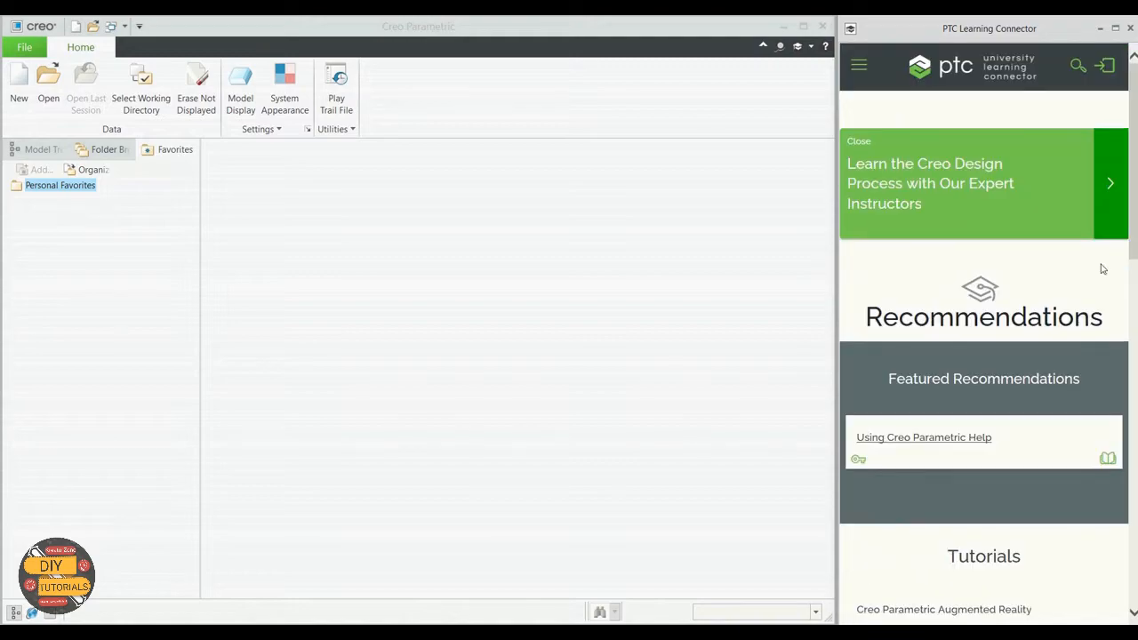
click(1129, 29)
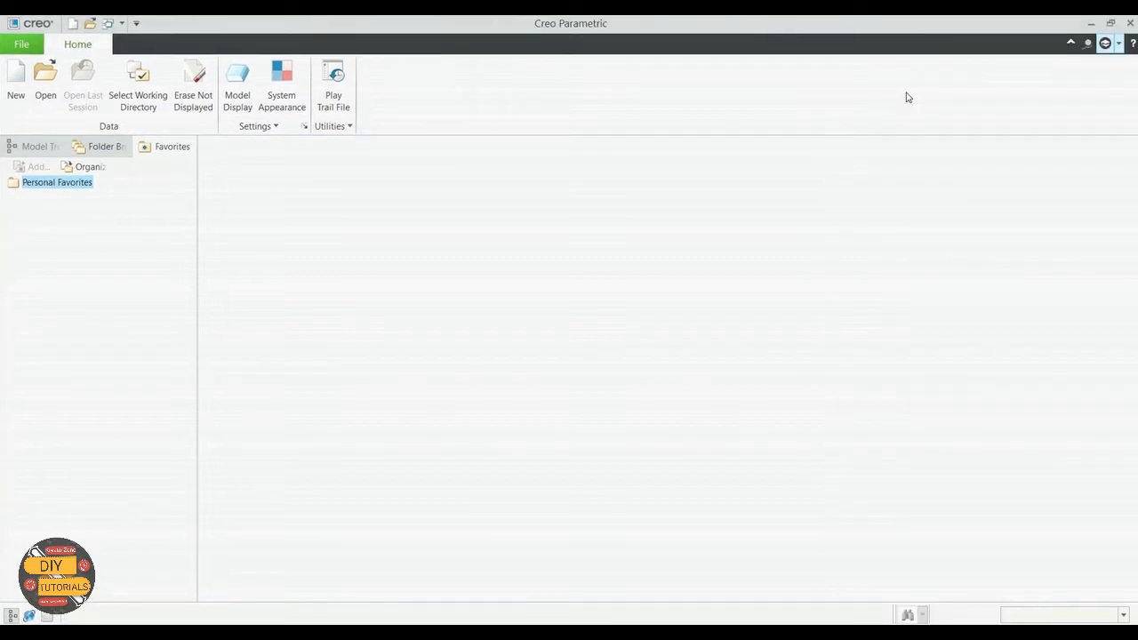
Search the commands for "help", locate Creo Parametric Help in the application menu, and close the command search
click(1087, 44)
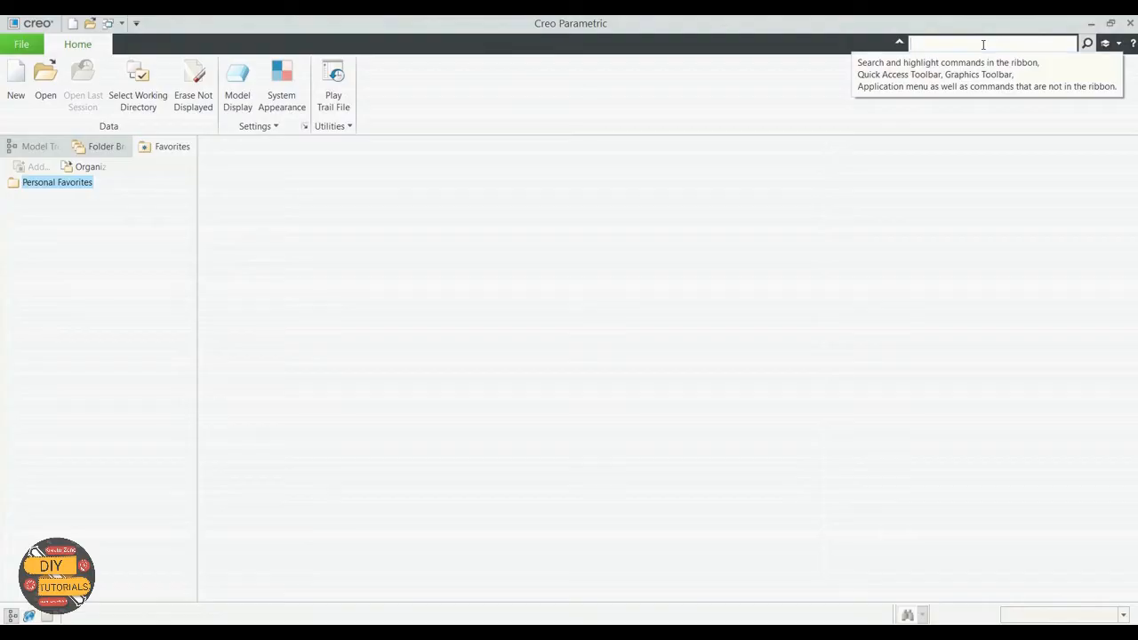
text(help)
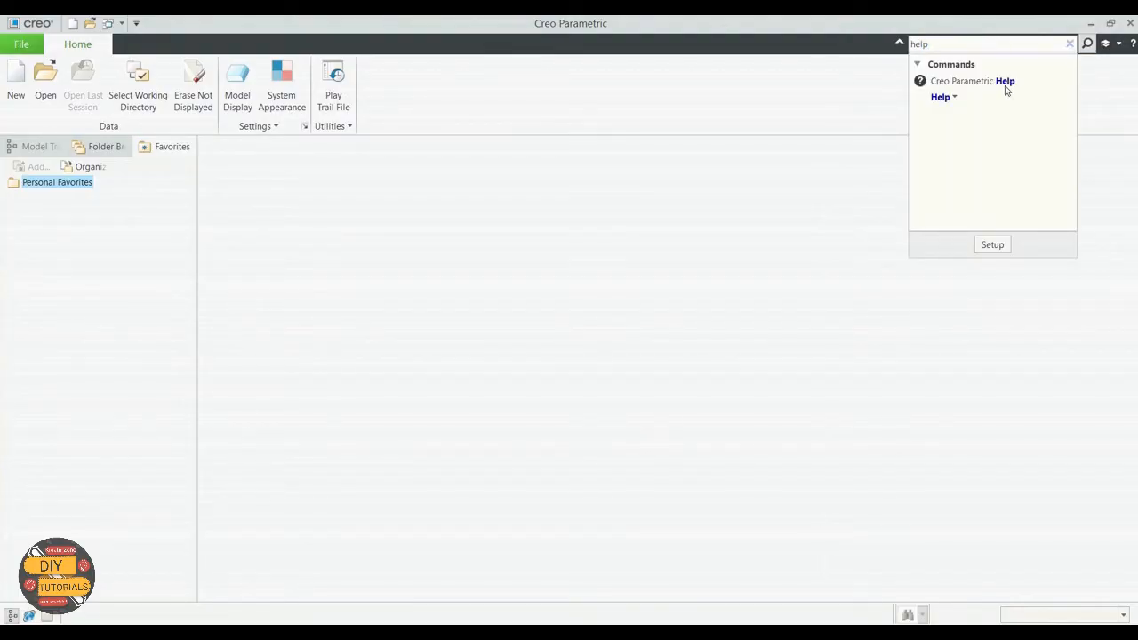
mouse_move(1005, 86)
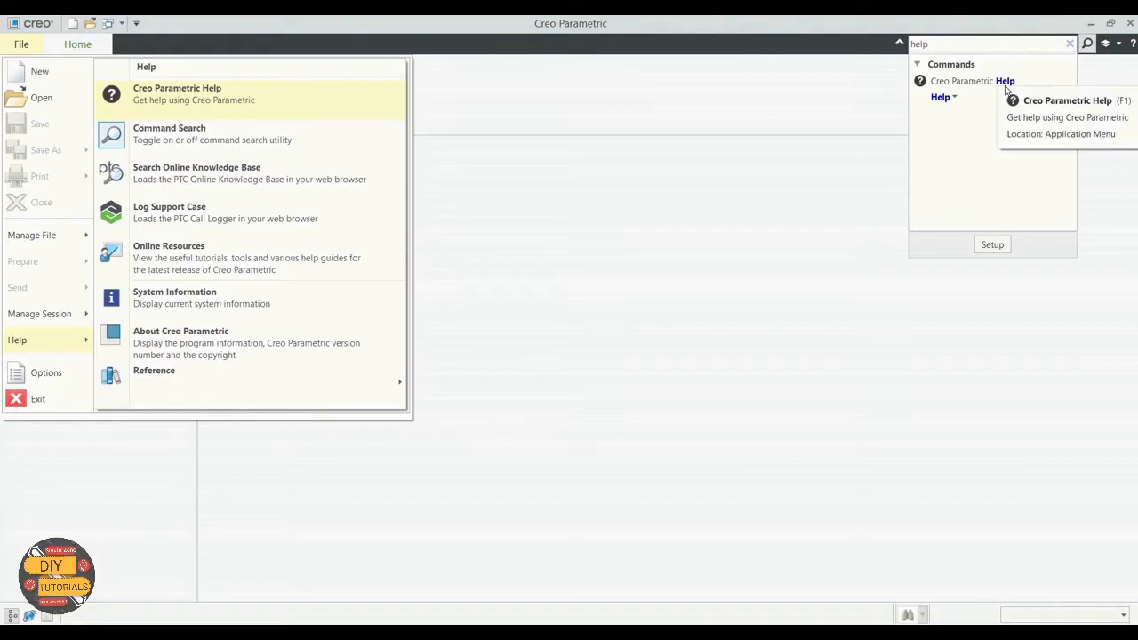
mouse_move(952, 104)
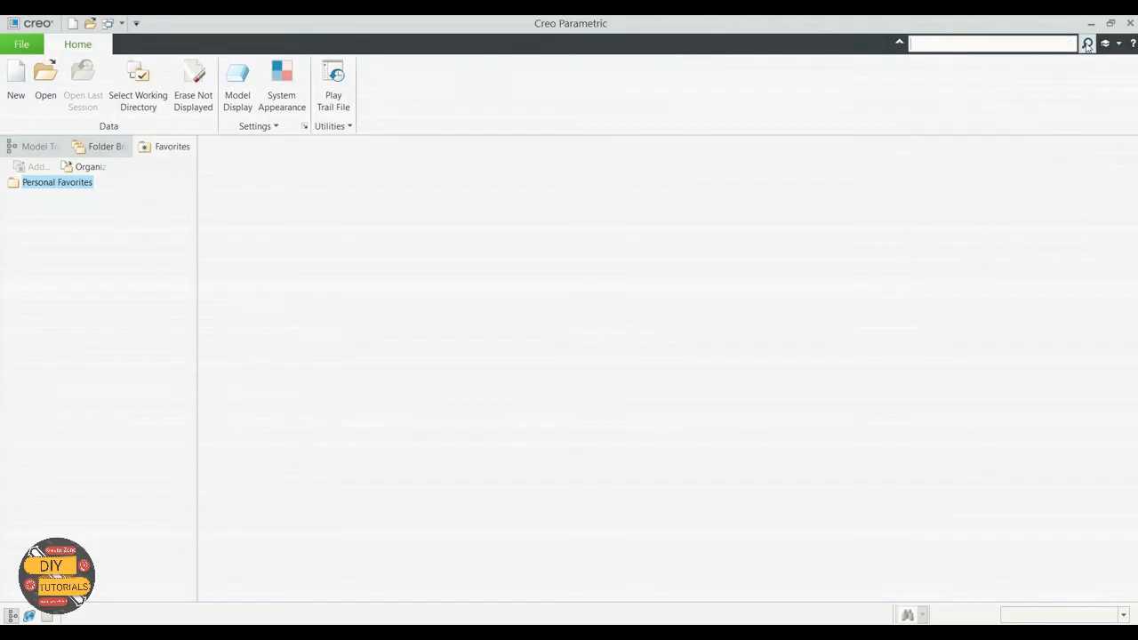
click(1086, 47)
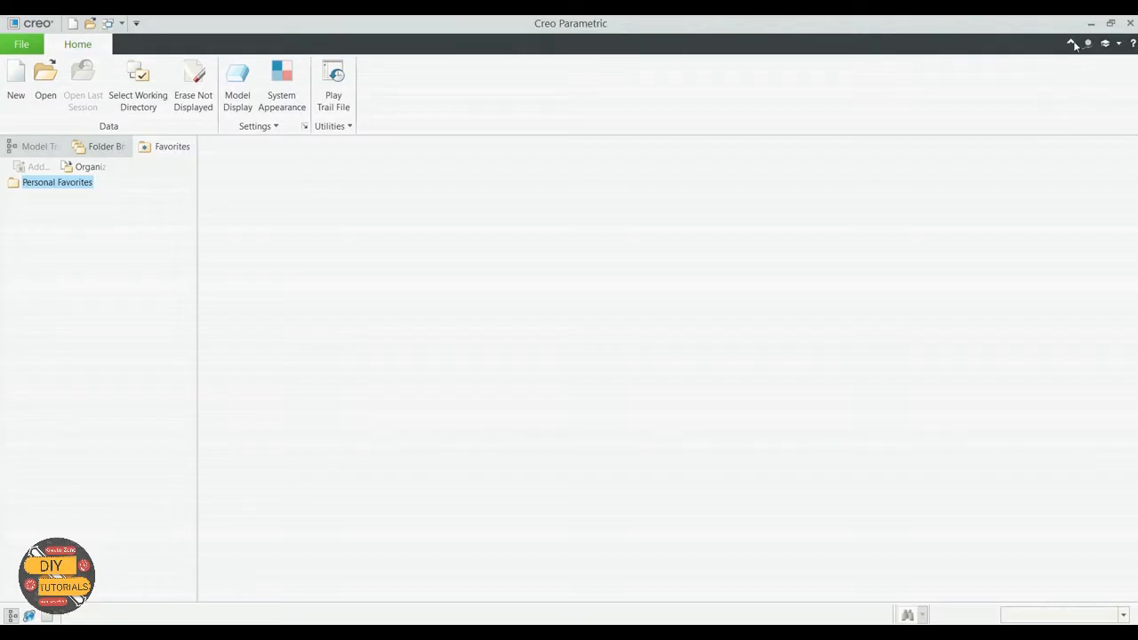
Minimize the ribbon and restore it to full size
click(1071, 43)
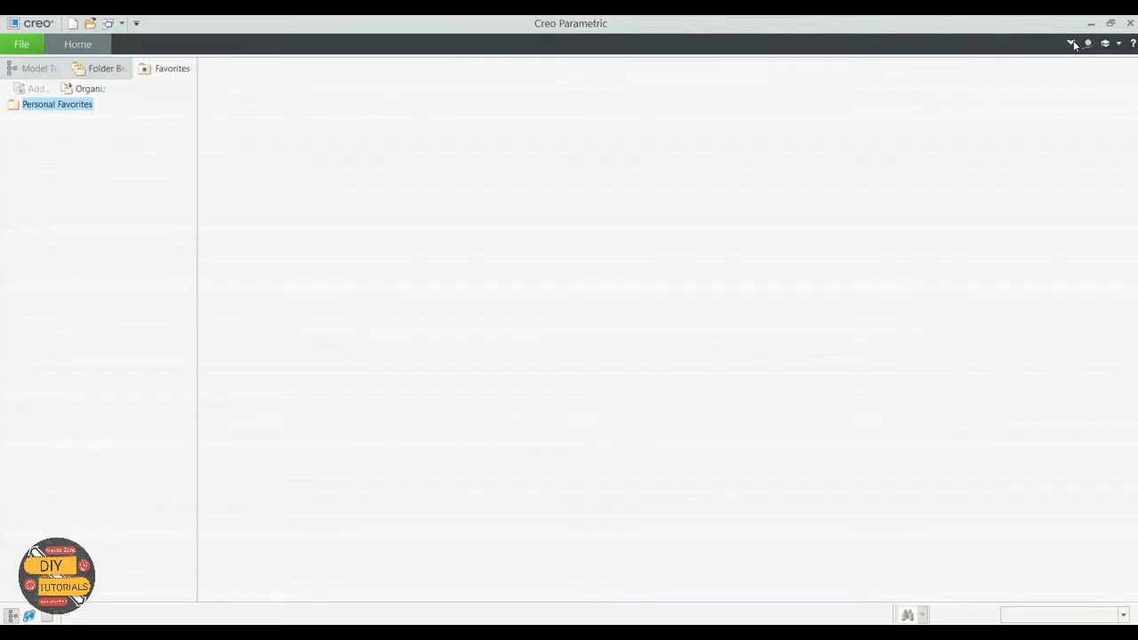
click(1072, 41)
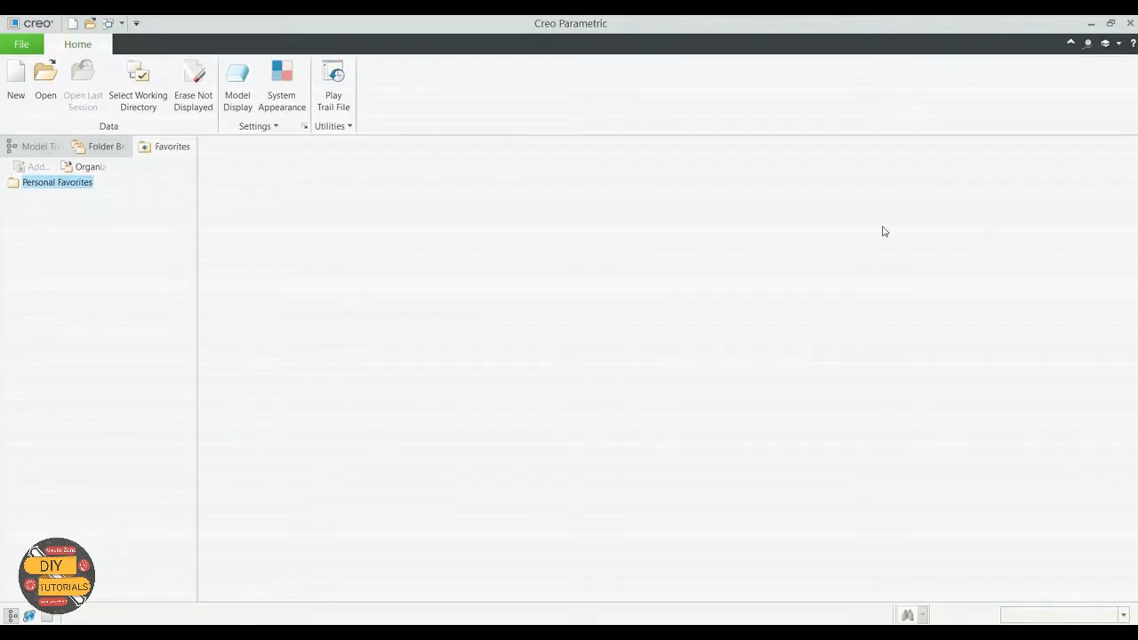
View the file selection for playing a trail file without opening one, and look over the additional utilities commands
click(349, 104)
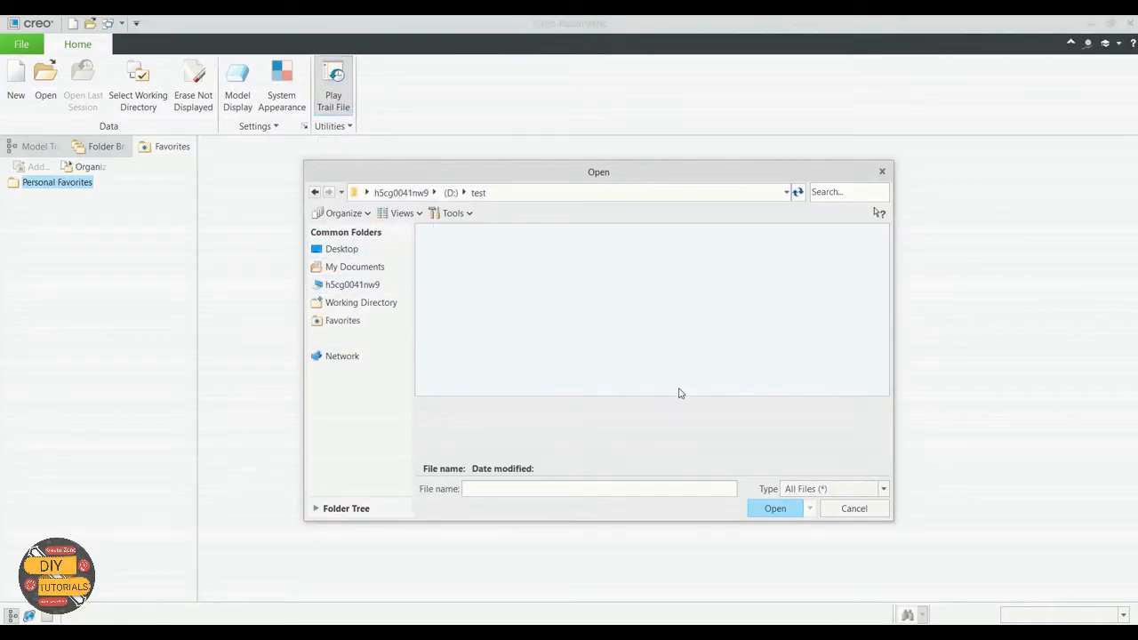
click(853, 512)
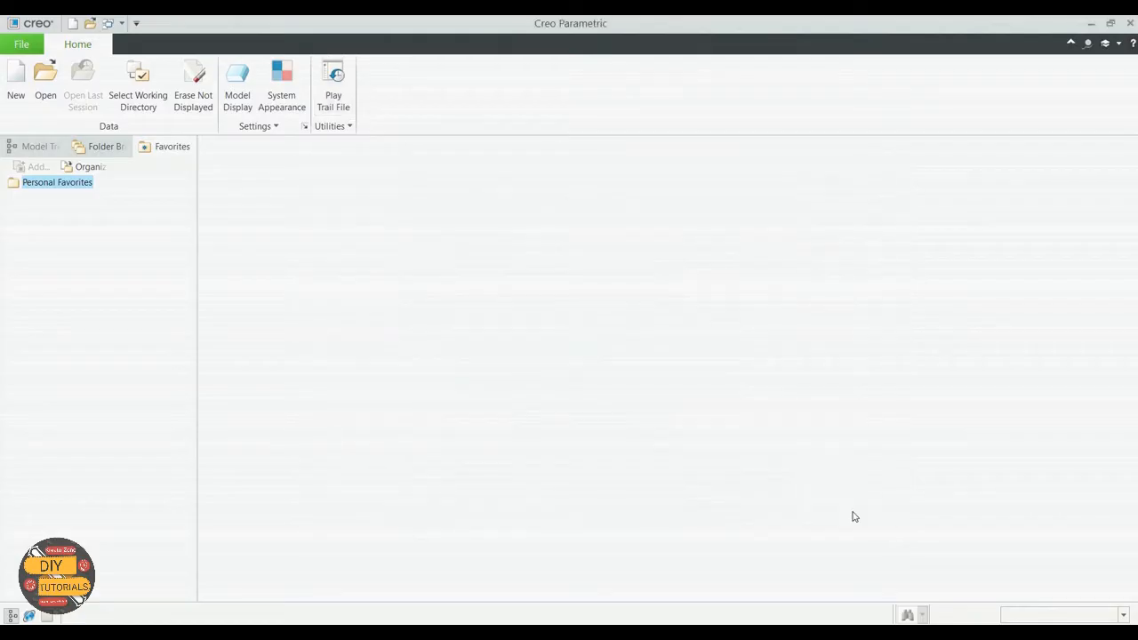
click(348, 130)
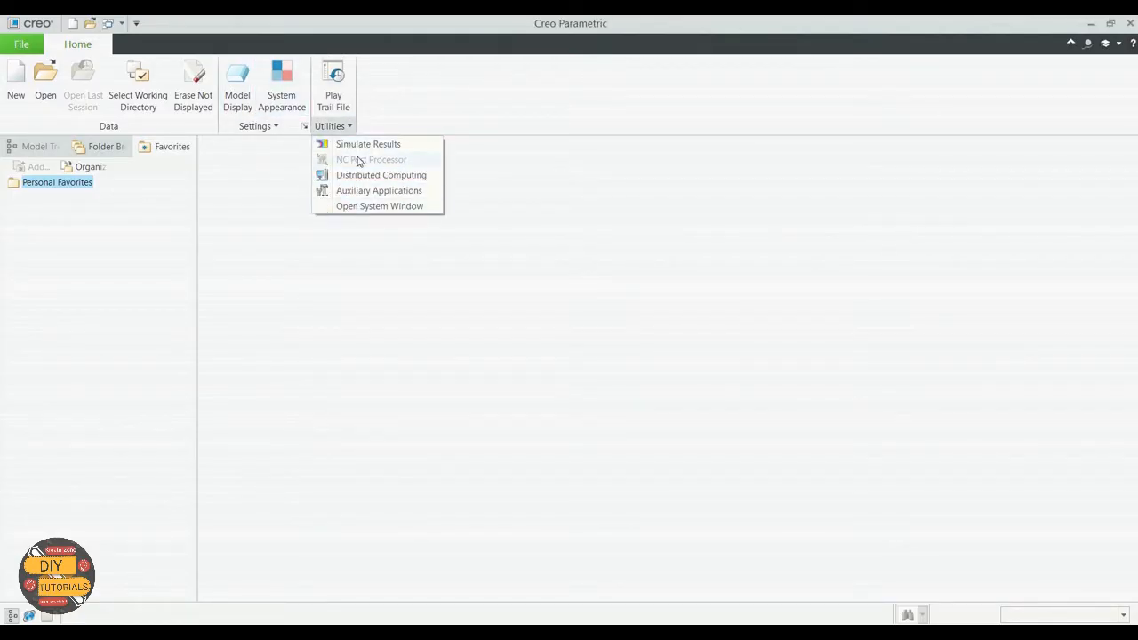
click(284, 155)
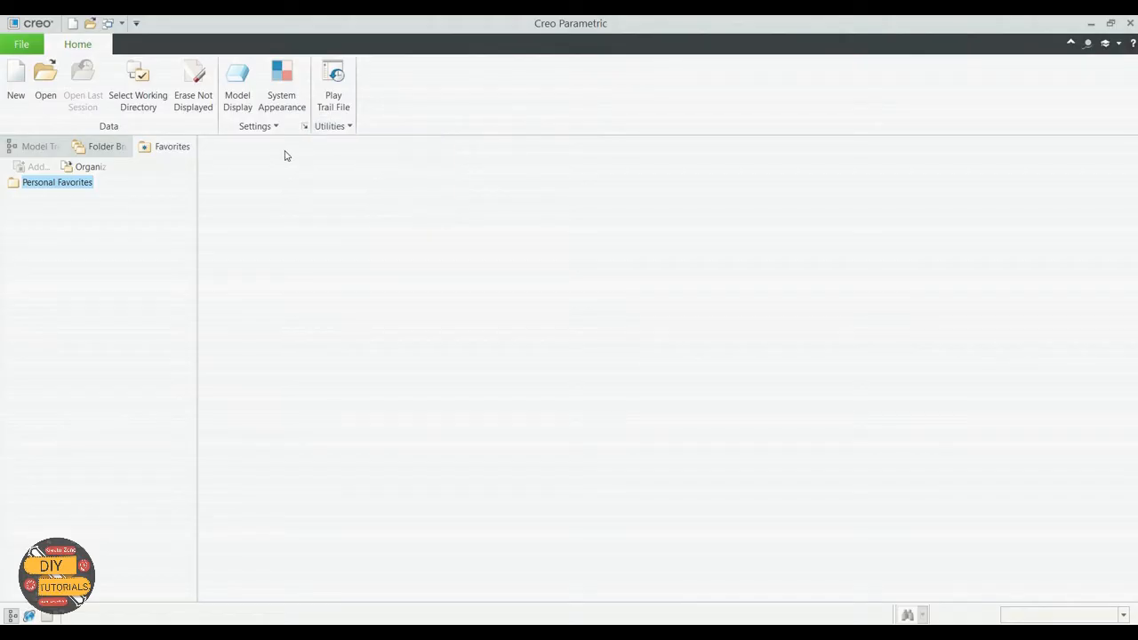
Set the system colors to Dark and the interface theme to Light in the system appearance options
click(273, 103)
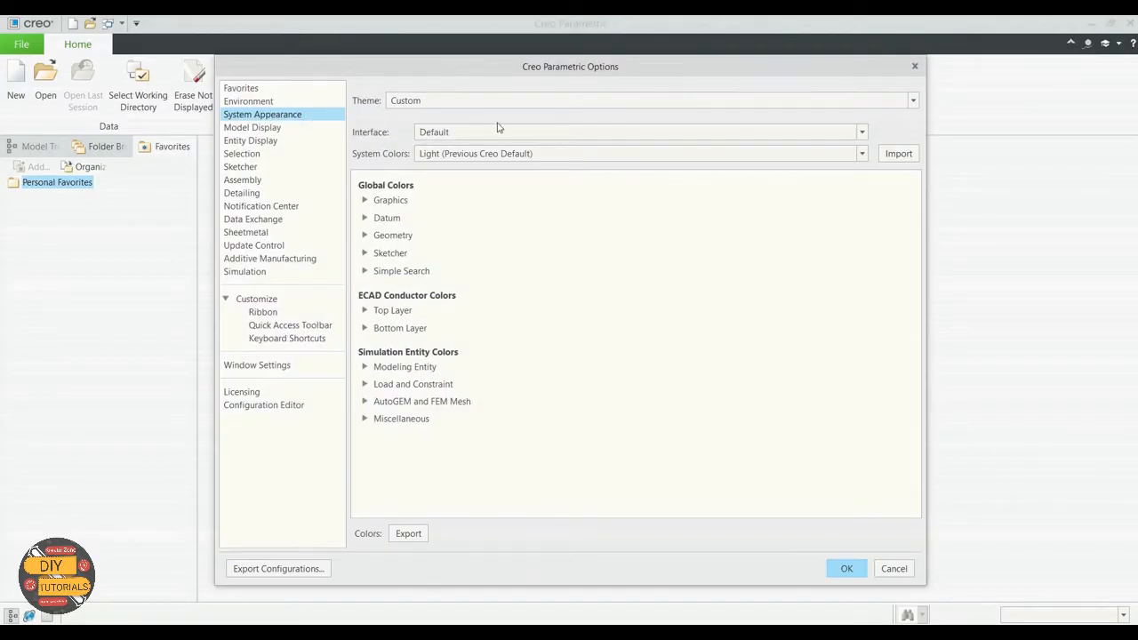
click(543, 153)
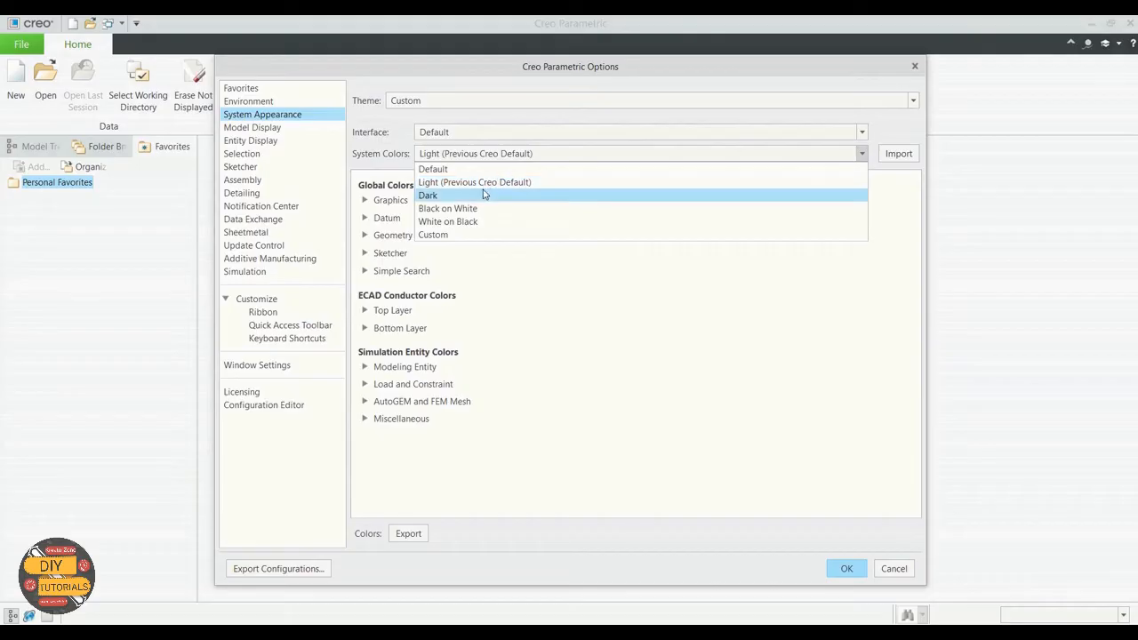
click(485, 194)
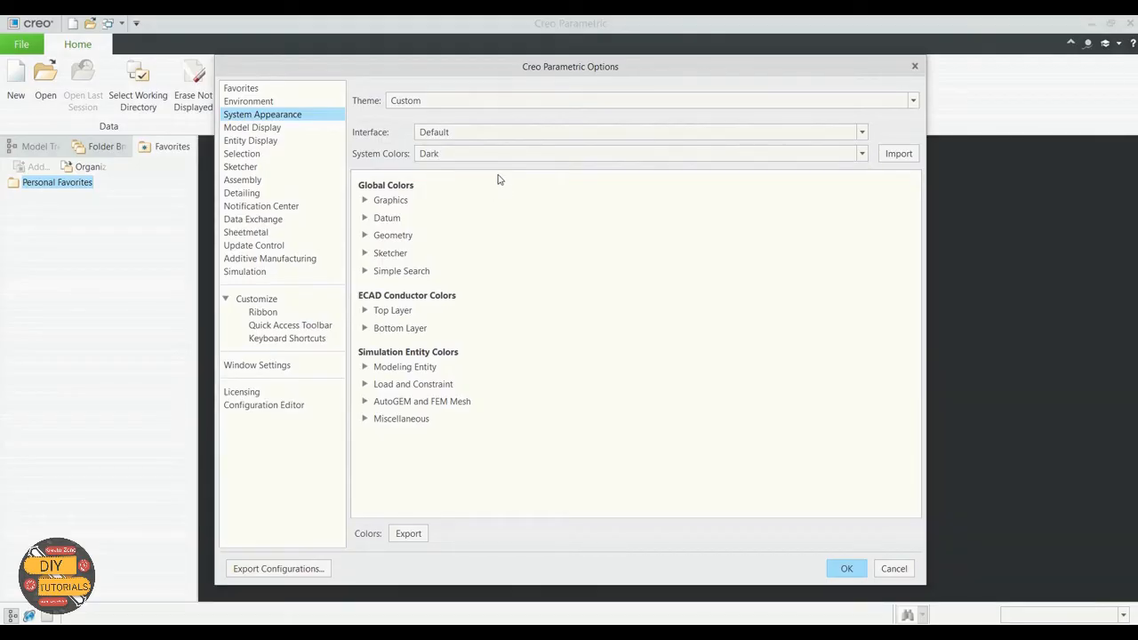
click(684, 137)
click(544, 163)
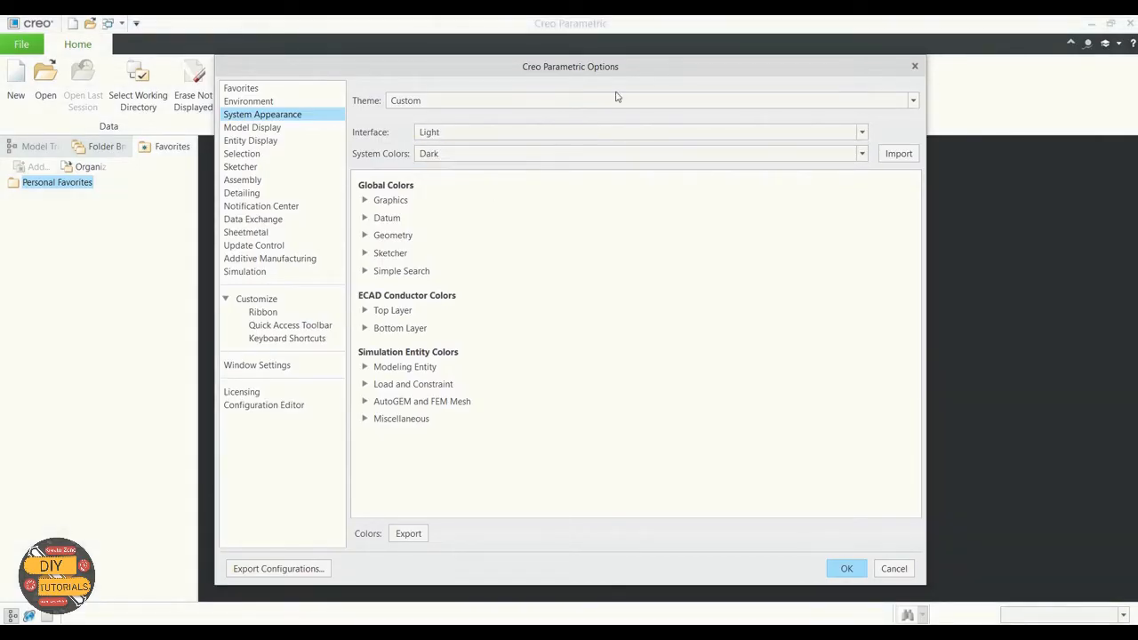
drag(630, 71, 676, 80)
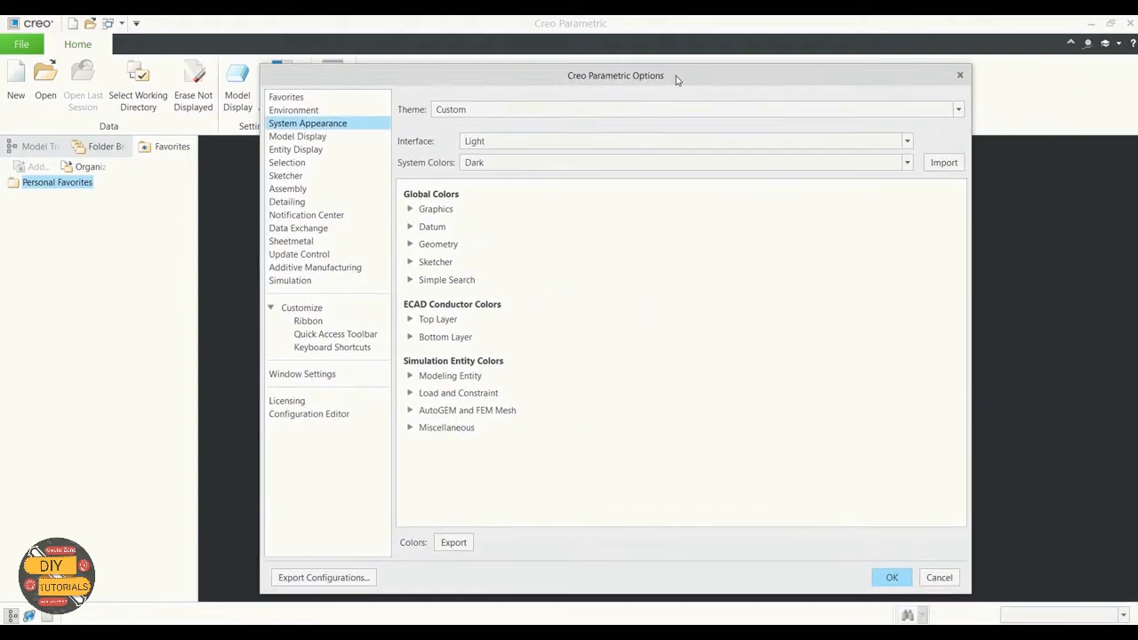
Look over the global Graphics colors and the Geometry color palette, and accept the system appearance settings
click(410, 209)
click(447, 228)
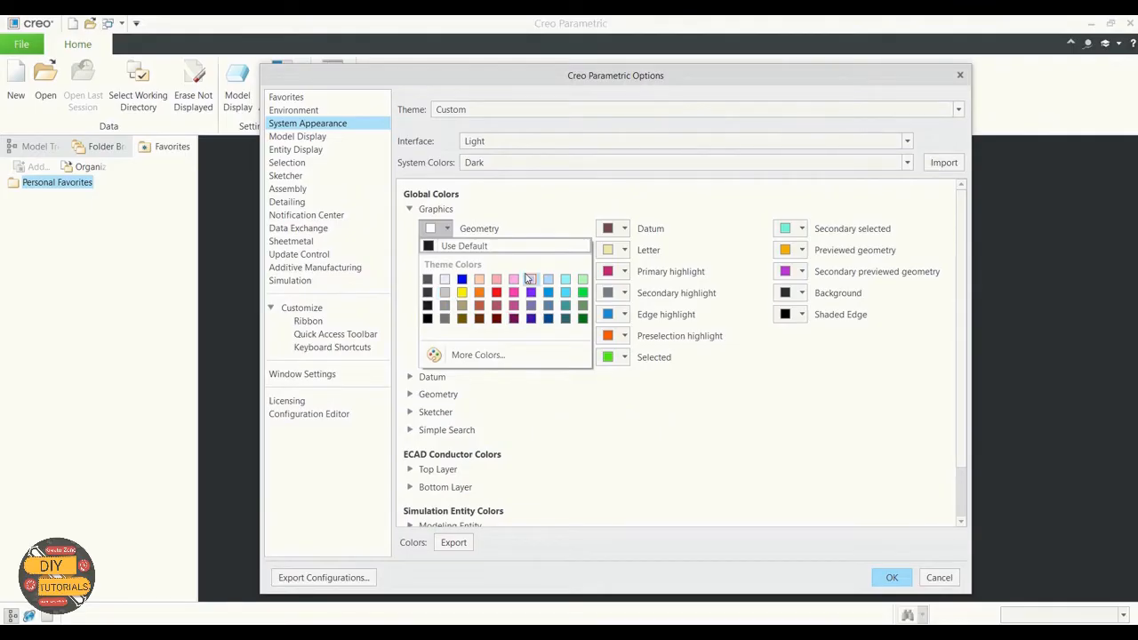
click(436, 230)
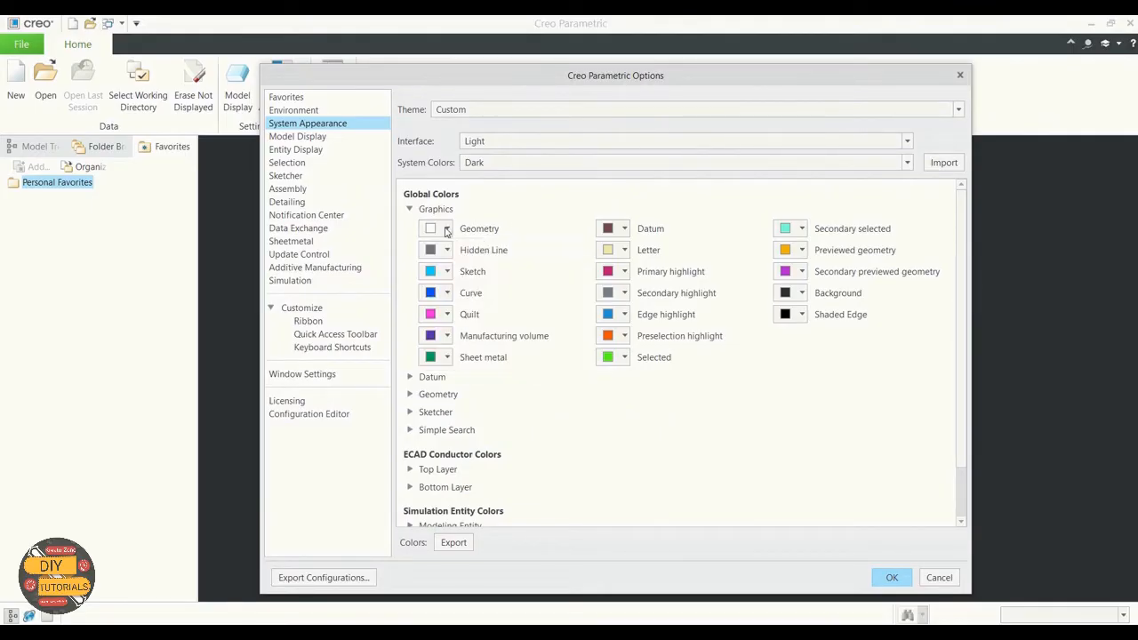
click(890, 578)
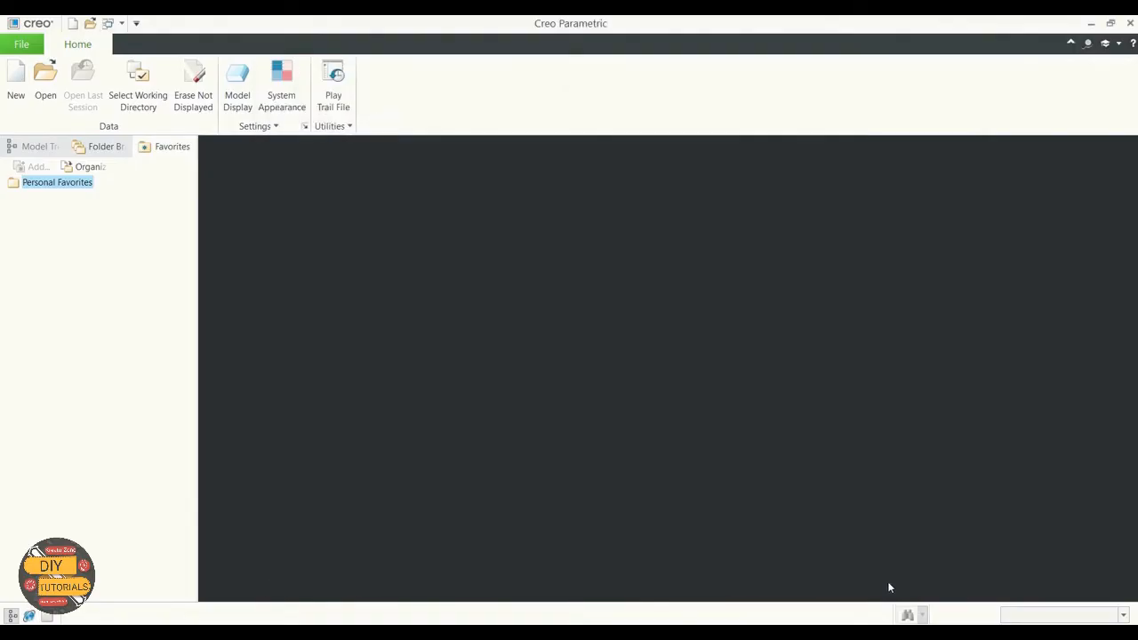
Try Trimetric and User-defined as the default model orientation, and return it to Isometric
click(235, 86)
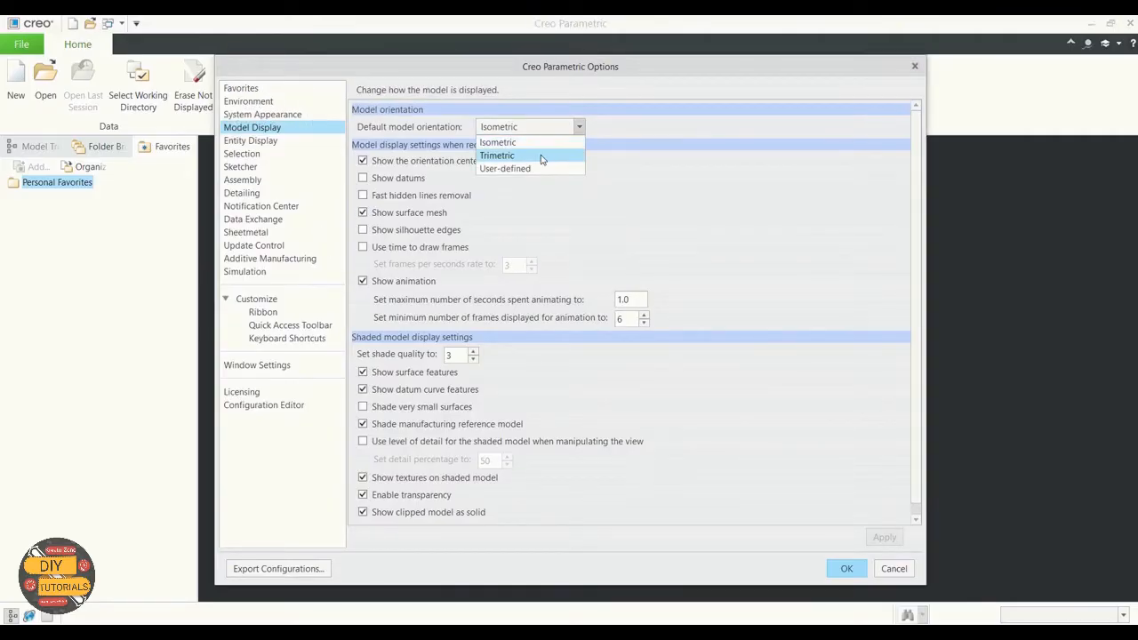
click(541, 158)
click(578, 127)
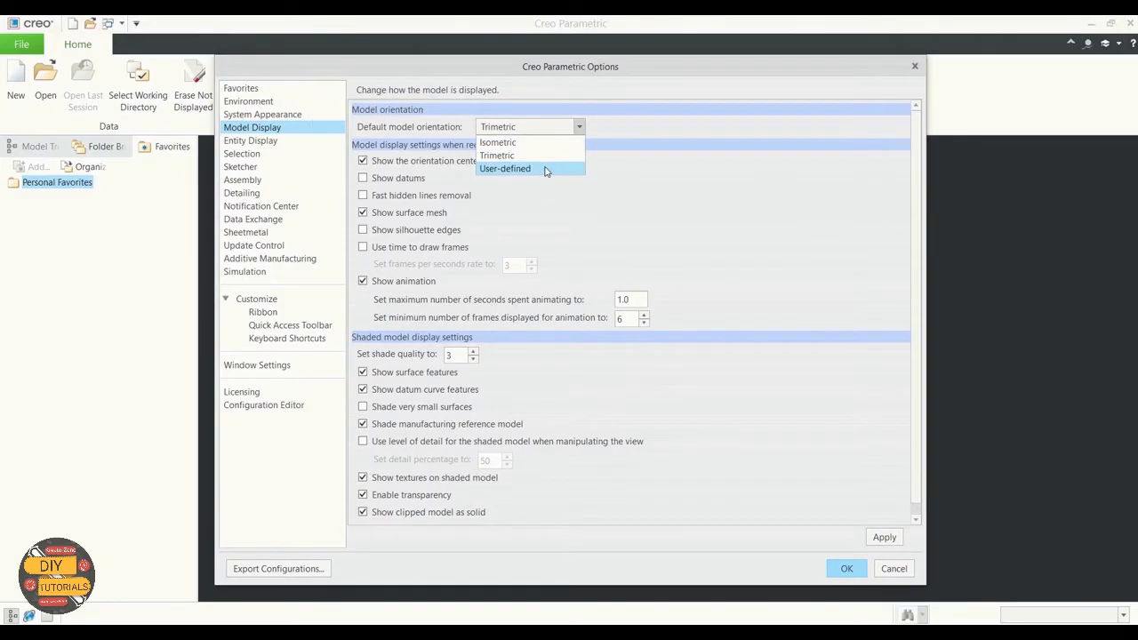
click(551, 168)
click(574, 133)
click(533, 141)
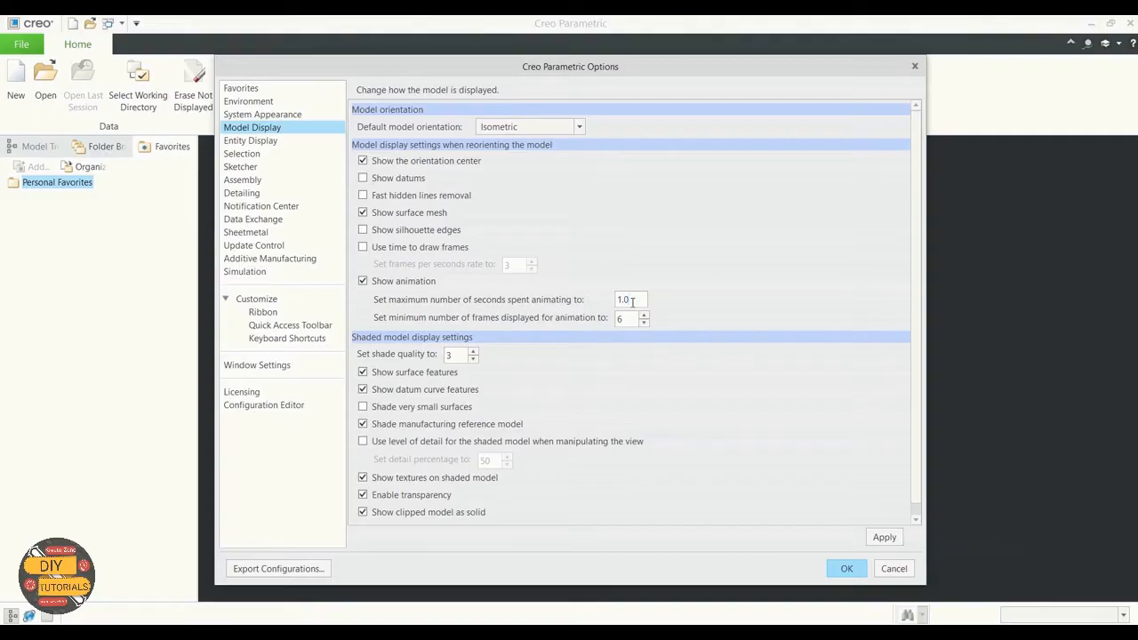
Apply the model display settings and accept them for the current session without saving them to a configuration file
click(473, 358)
click(883, 538)
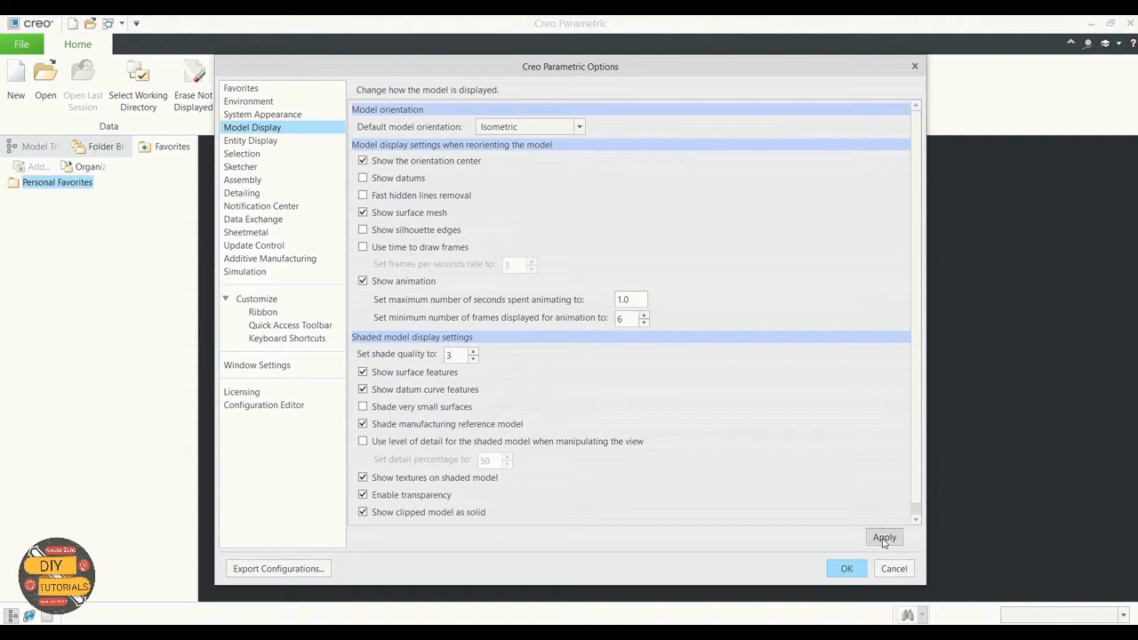
click(846, 569)
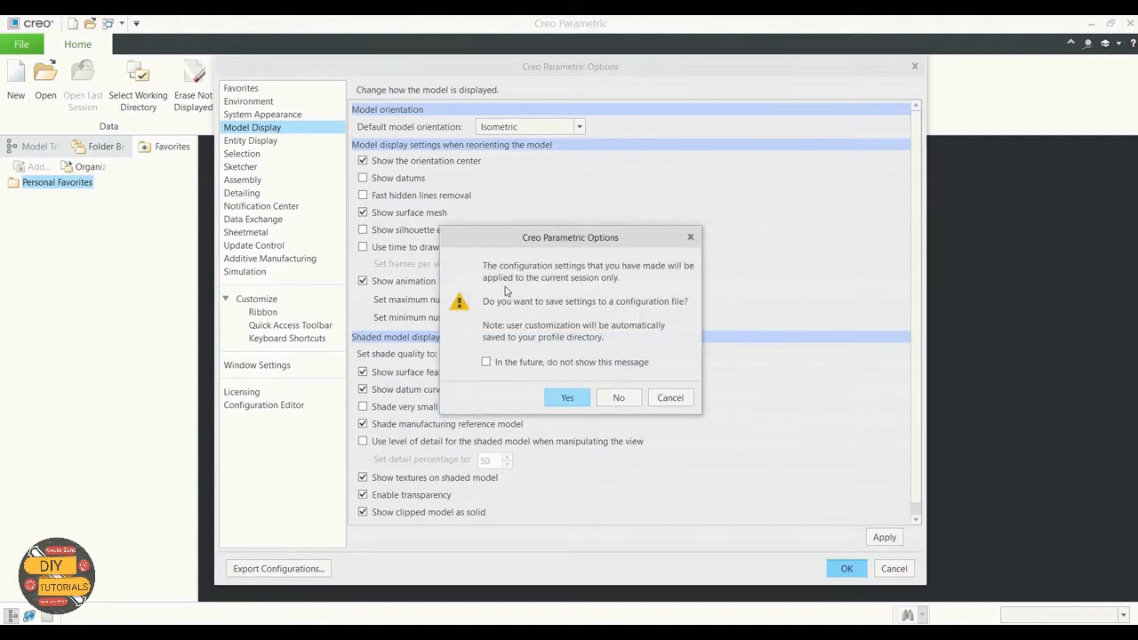
click(619, 398)
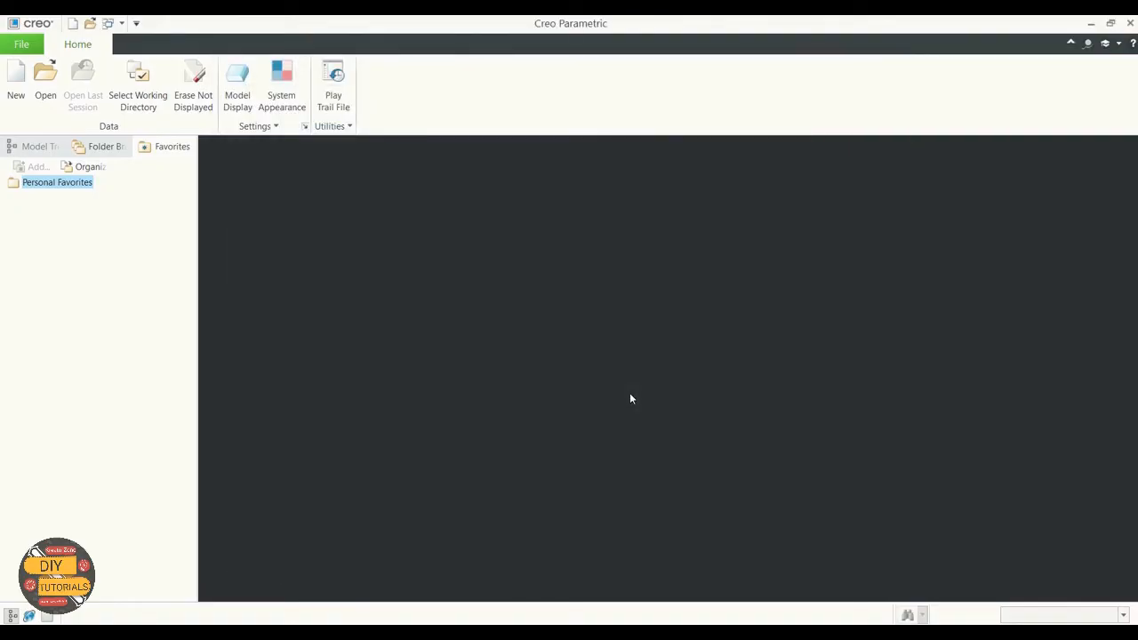
Select the test folder on drive D: as the working directory
click(142, 89)
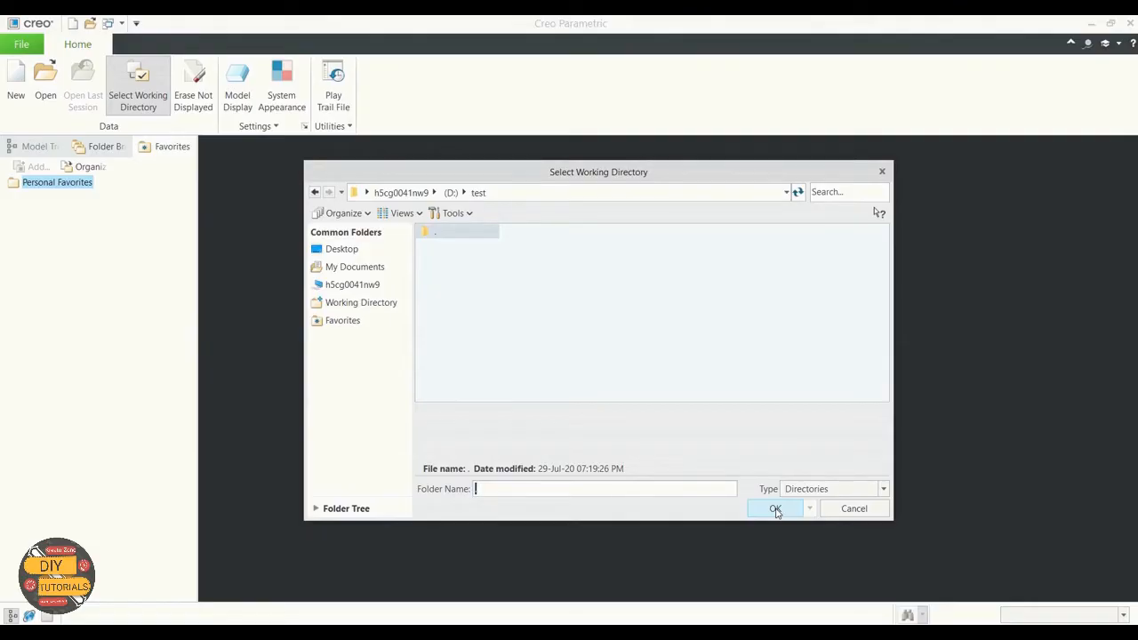
click(775, 510)
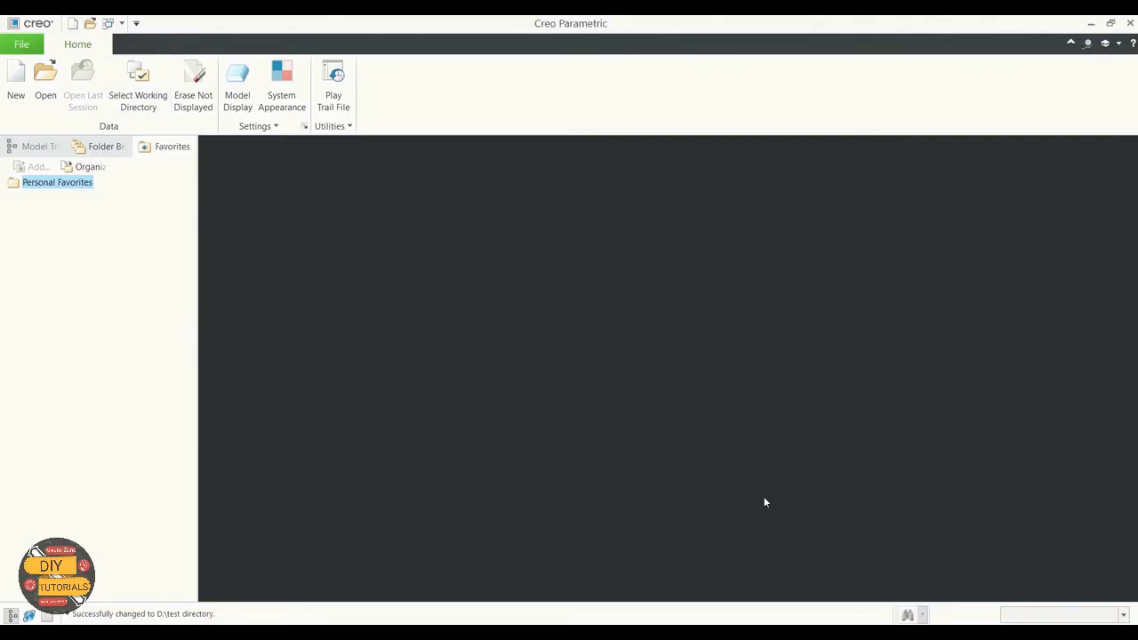
Preview table.asm from the working directory in the file selection and enlarge the preview area
click(51, 87)
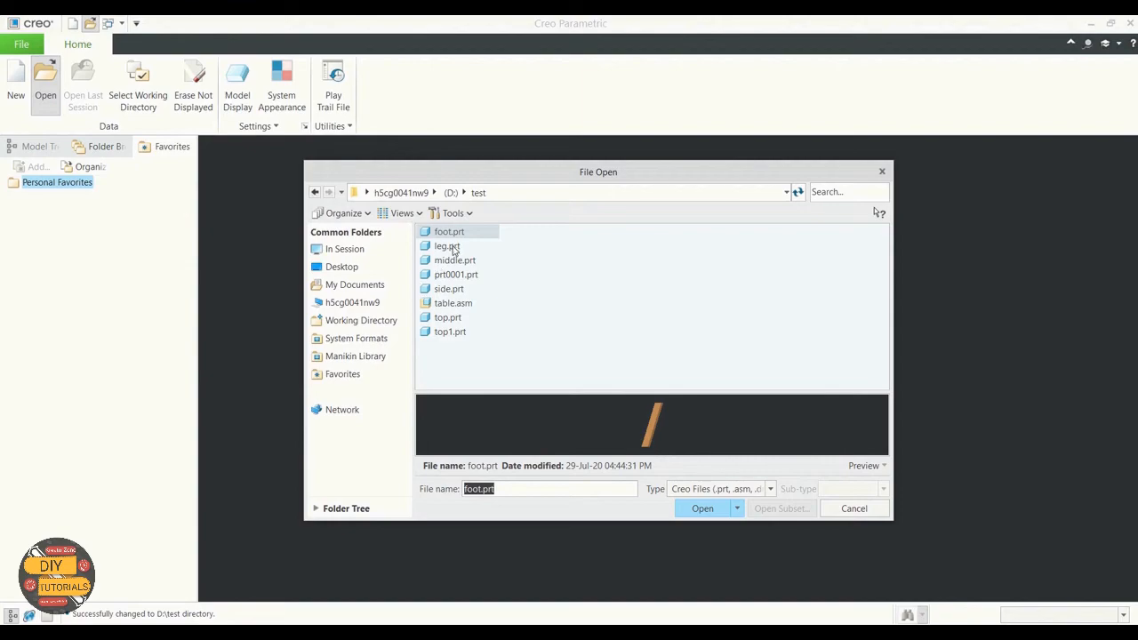
click(859, 467)
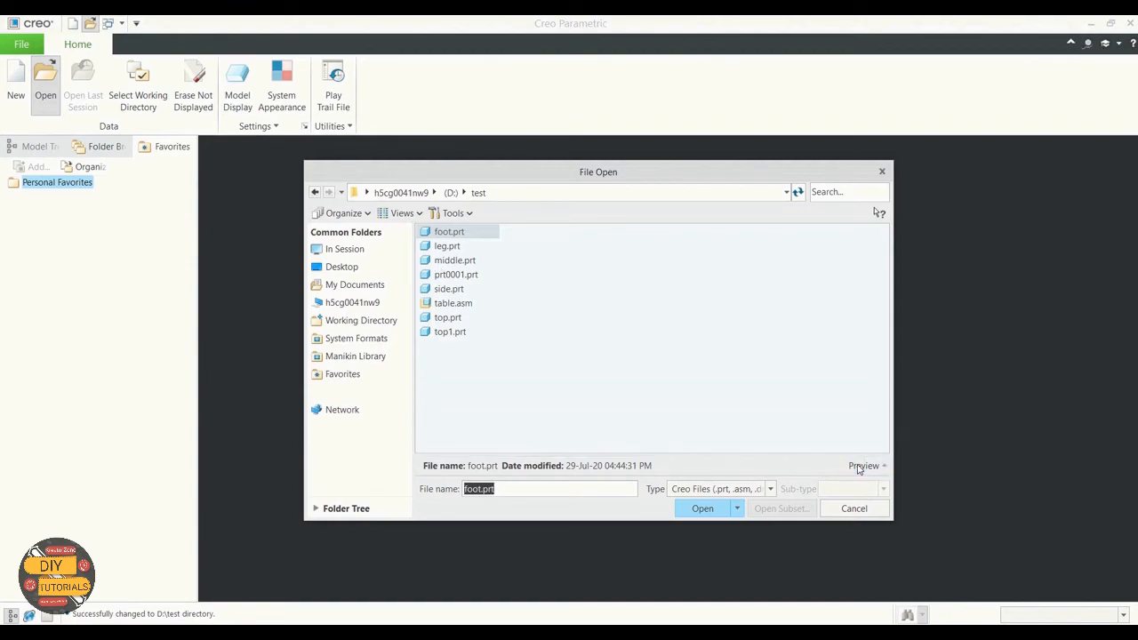
click(858, 466)
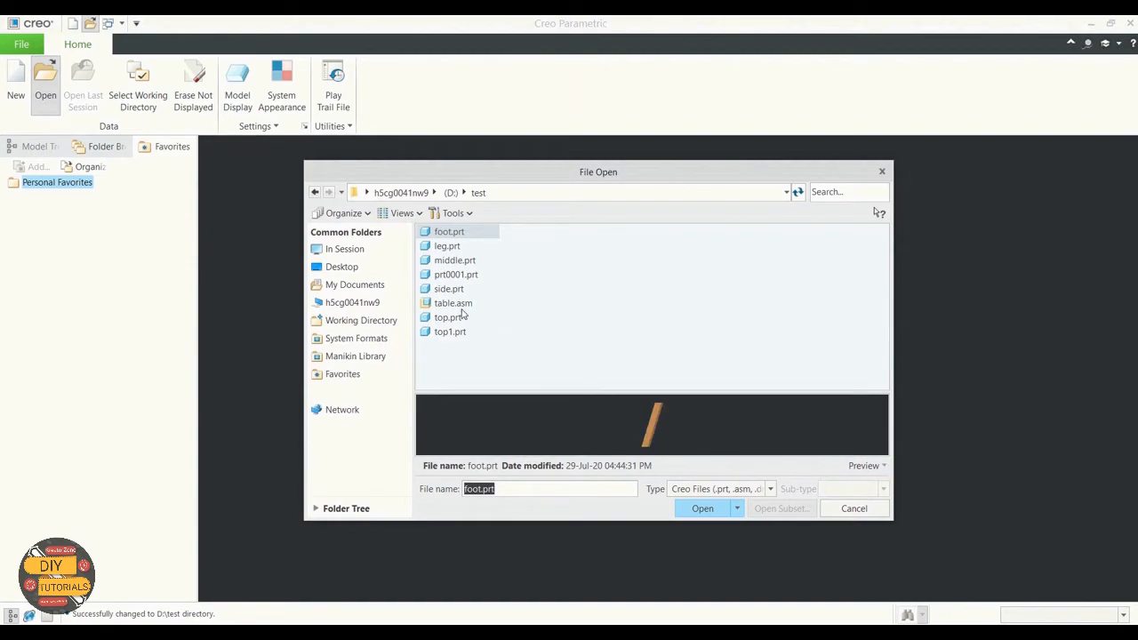
click(462, 304)
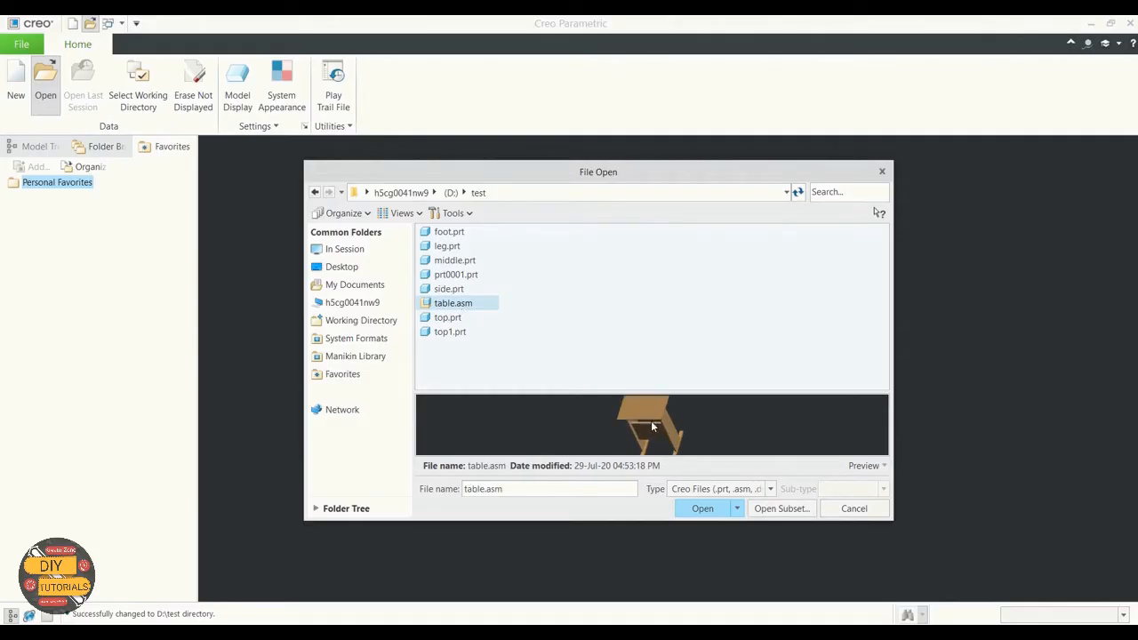
drag(715, 392, 715, 330)
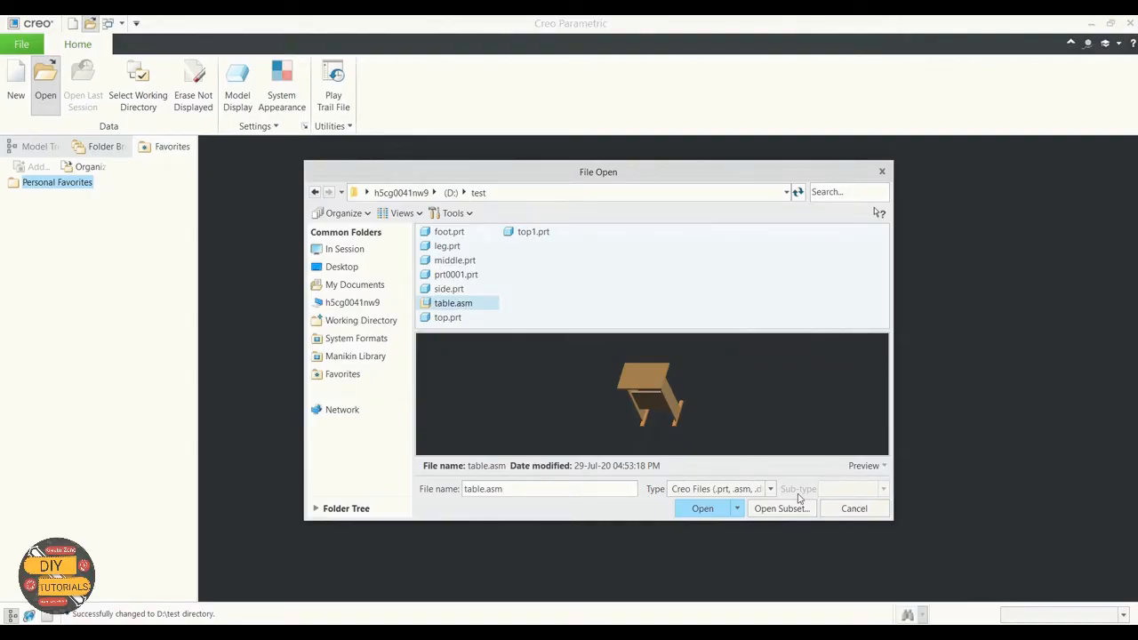
Look over the available file types, show All Files, and close the file selection without opening a model
click(771, 489)
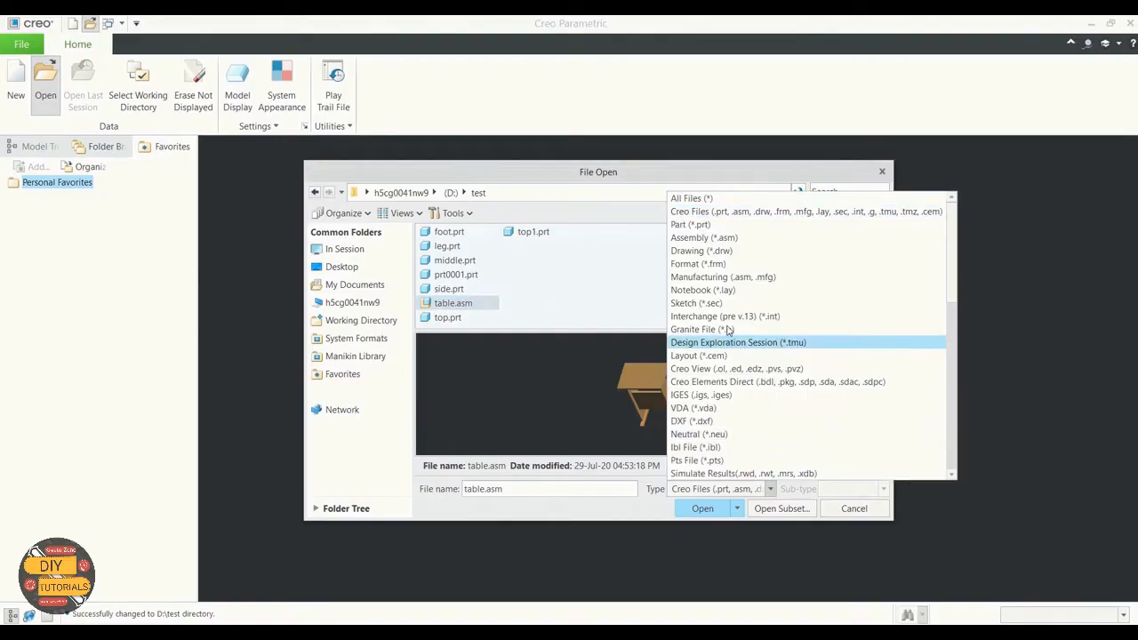
click(717, 199)
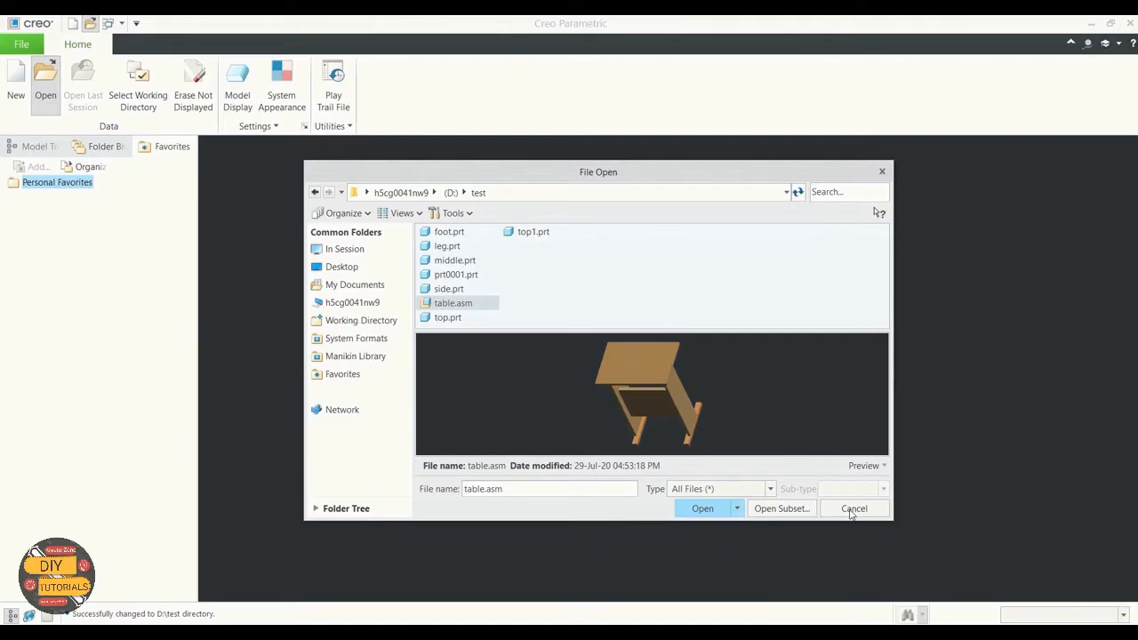
click(850, 512)
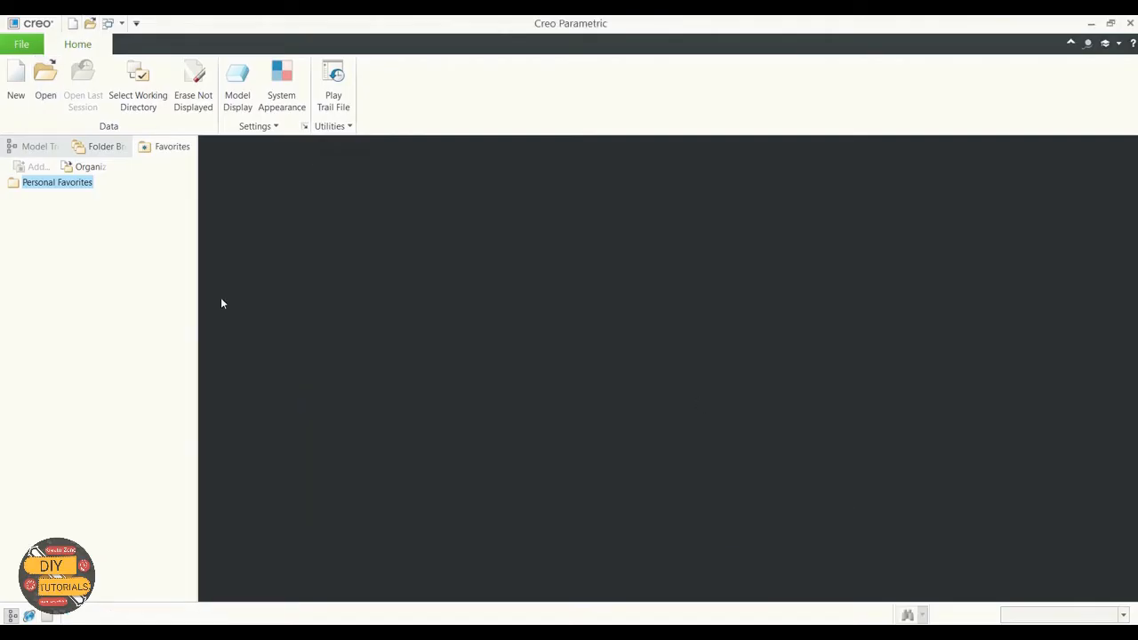
Go through the new file types from Sketch, Part and Assembly to Notebook to view their sub-types
click(18, 89)
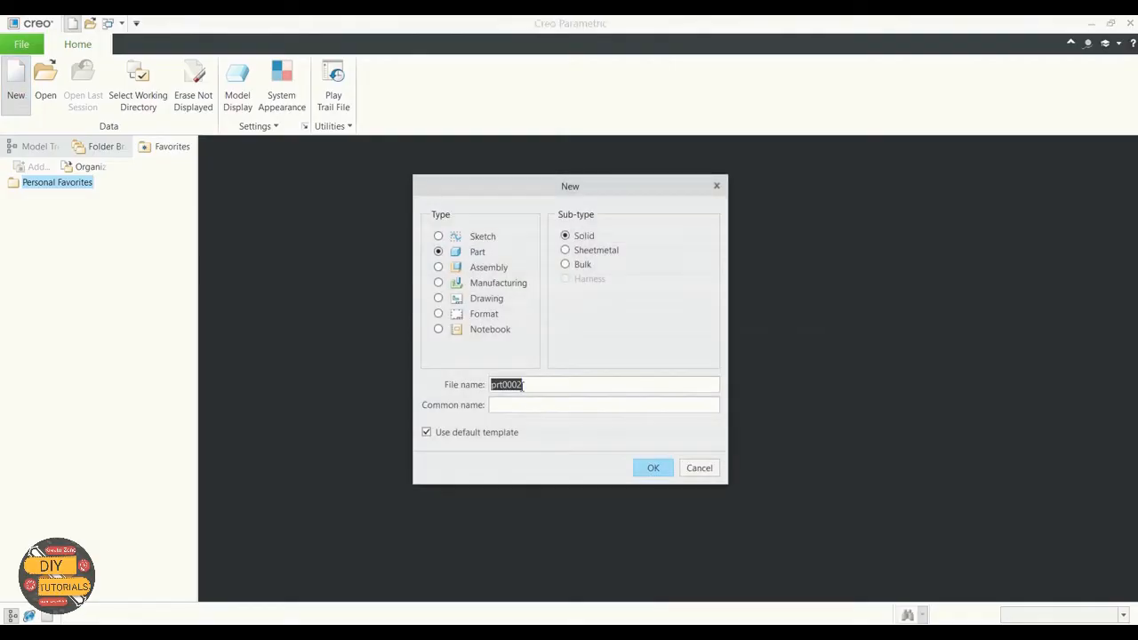
click(435, 239)
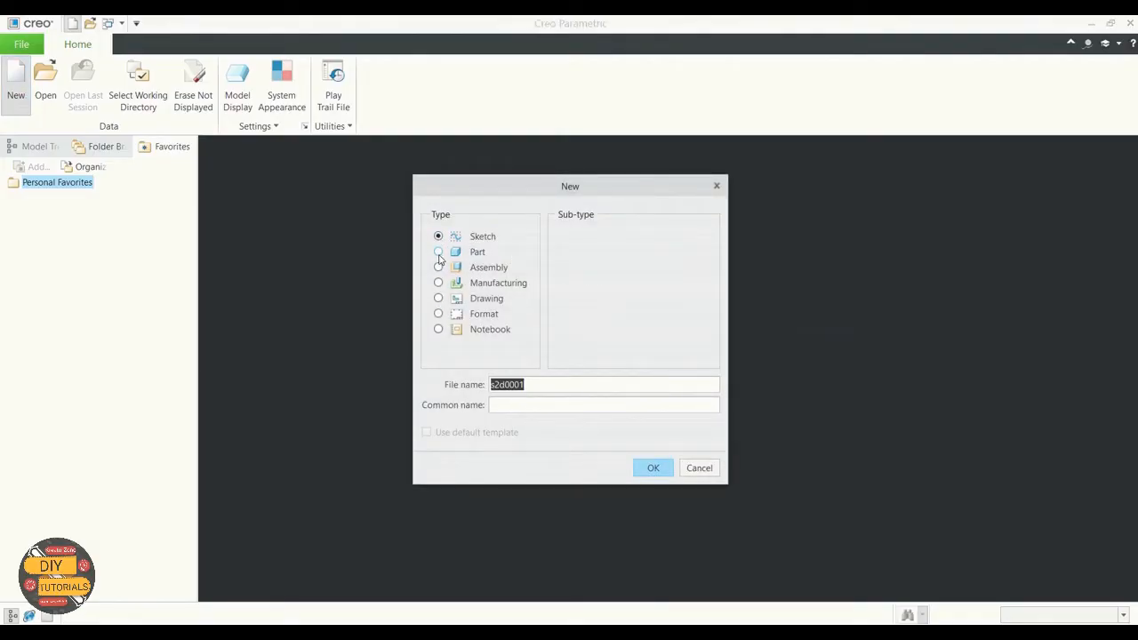
click(439, 253)
click(439, 268)
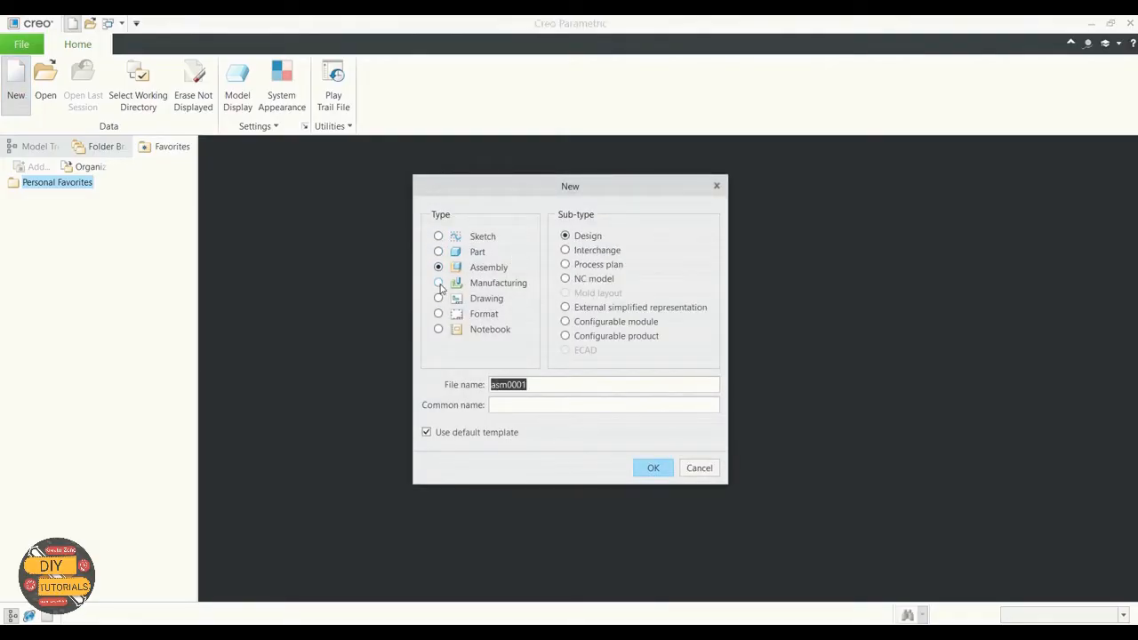
click(439, 284)
click(438, 299)
click(438, 314)
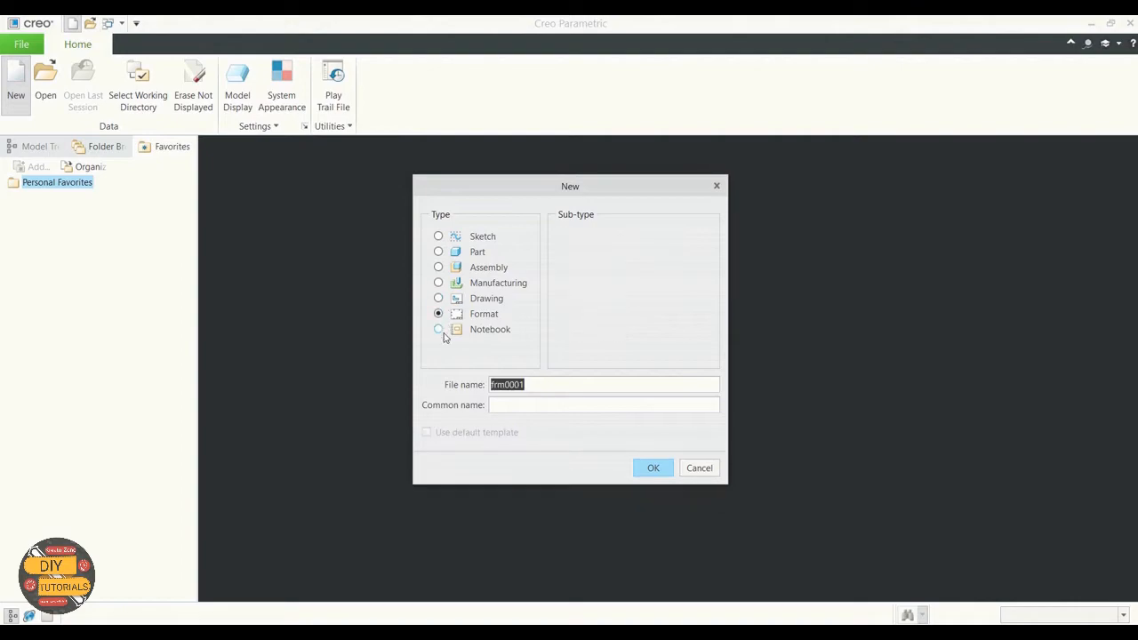
click(438, 329)
Enter New as the file name for the notebook and cancel its creation
click(546, 384)
drag(531, 383, 467, 380)
key(BackSpace)
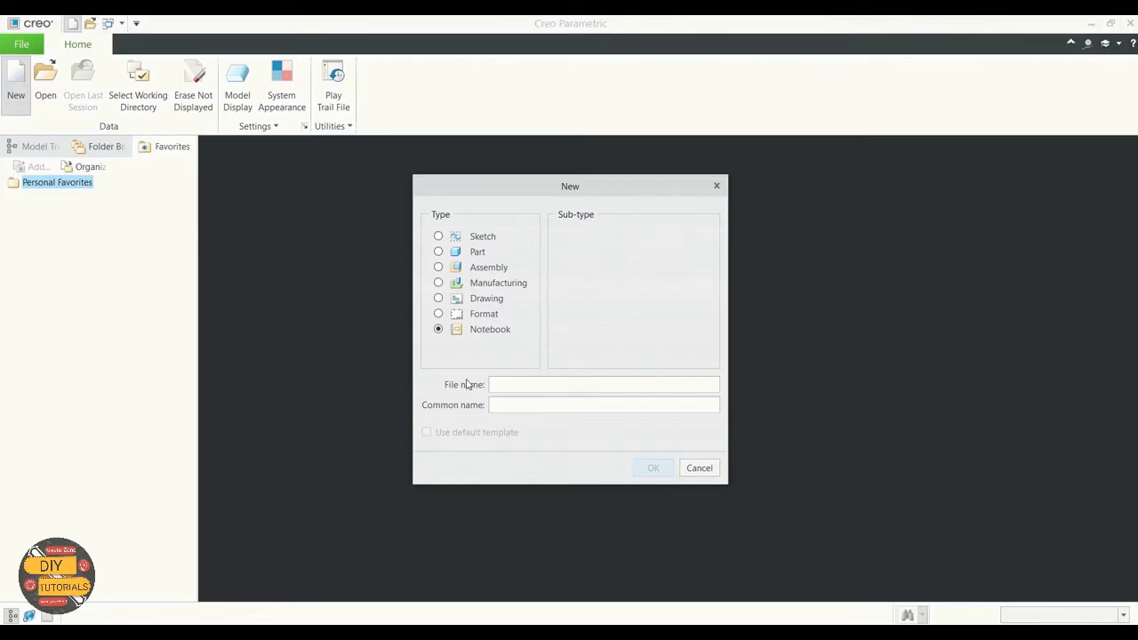
text(New)
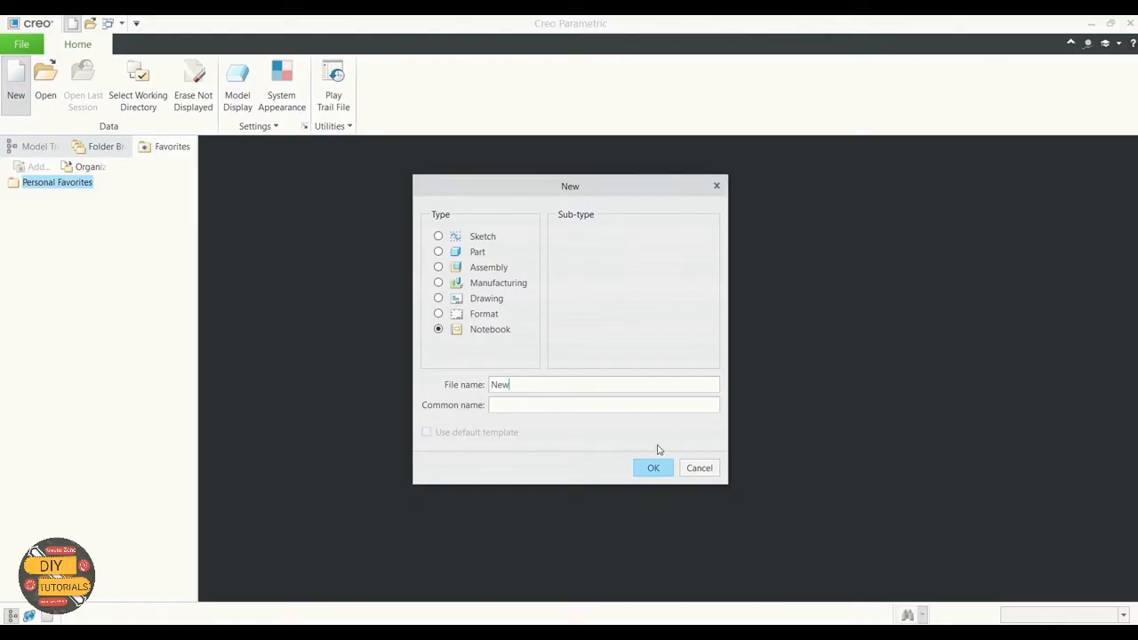
click(696, 471)
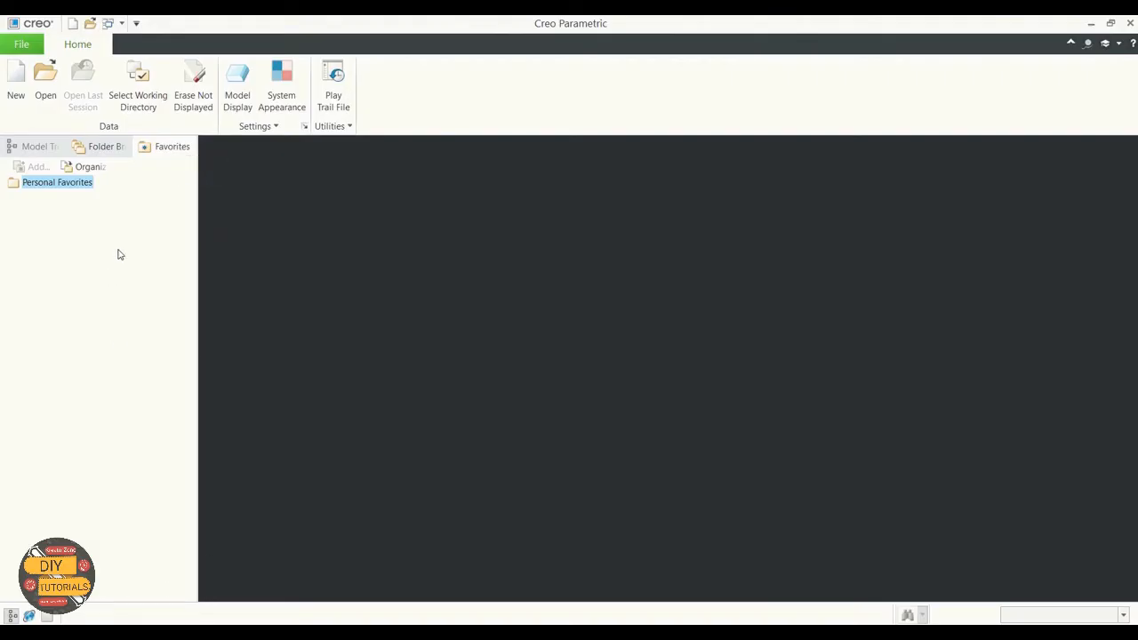
Show the built-in web browser, look through the PARTcommunity catalog page, and close the browser
click(29, 615)
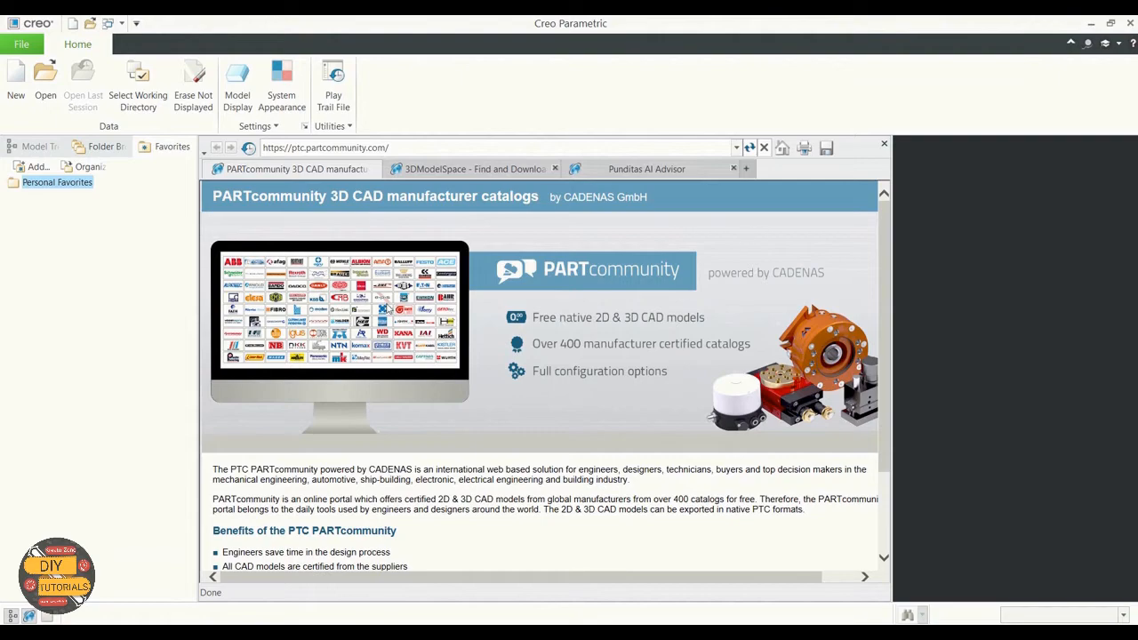
scroll(511, 414, down, 3)
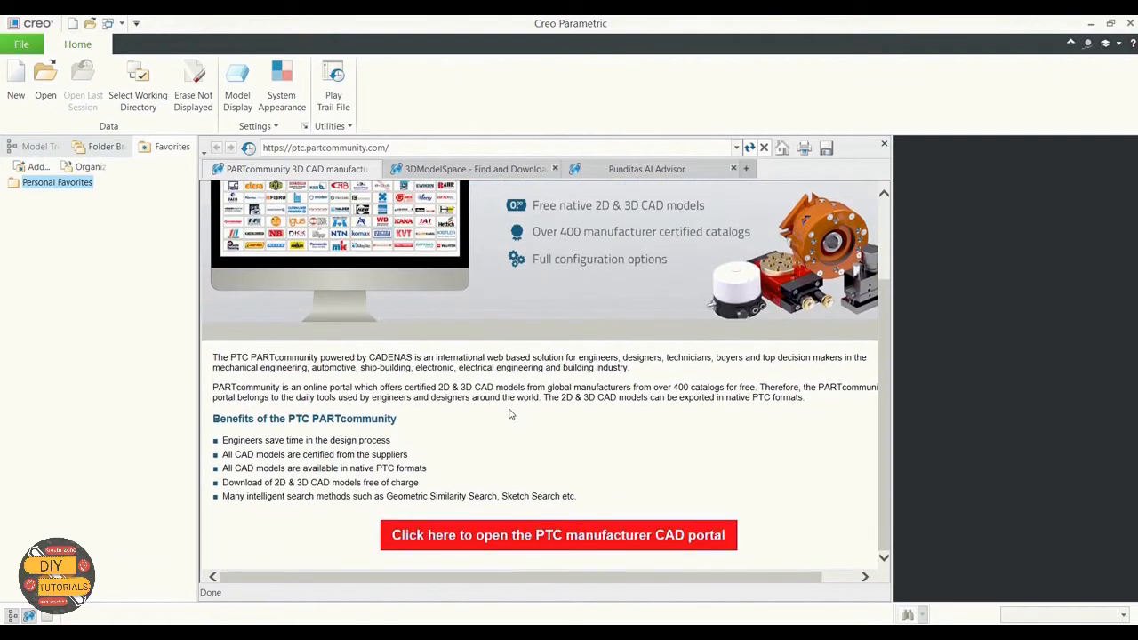
scroll(511, 414, up, 3)
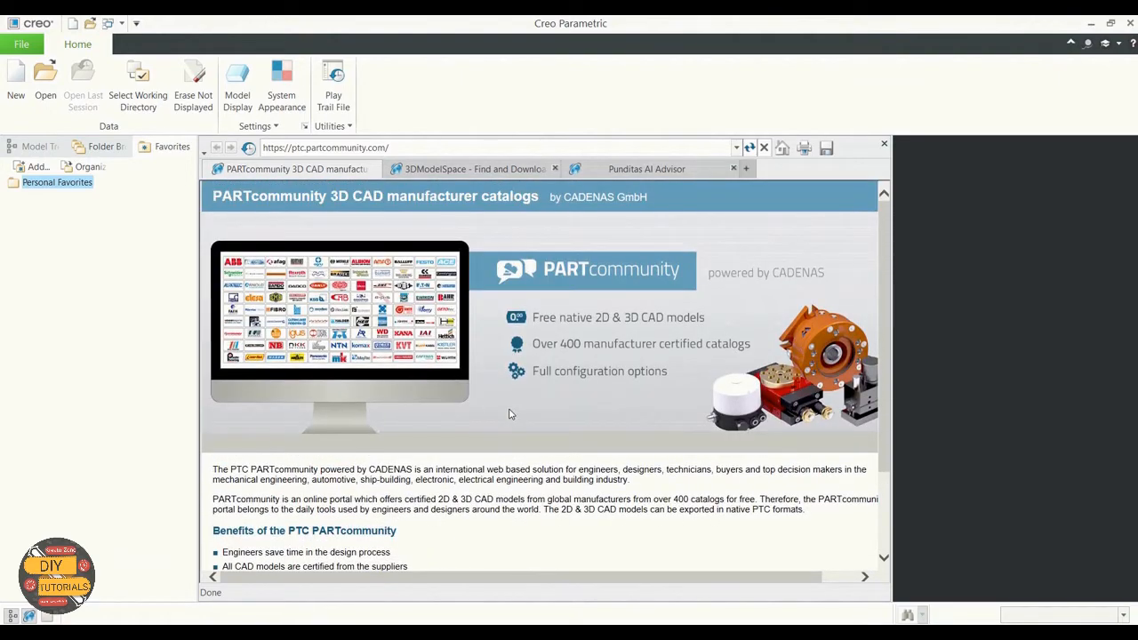
click(884, 144)
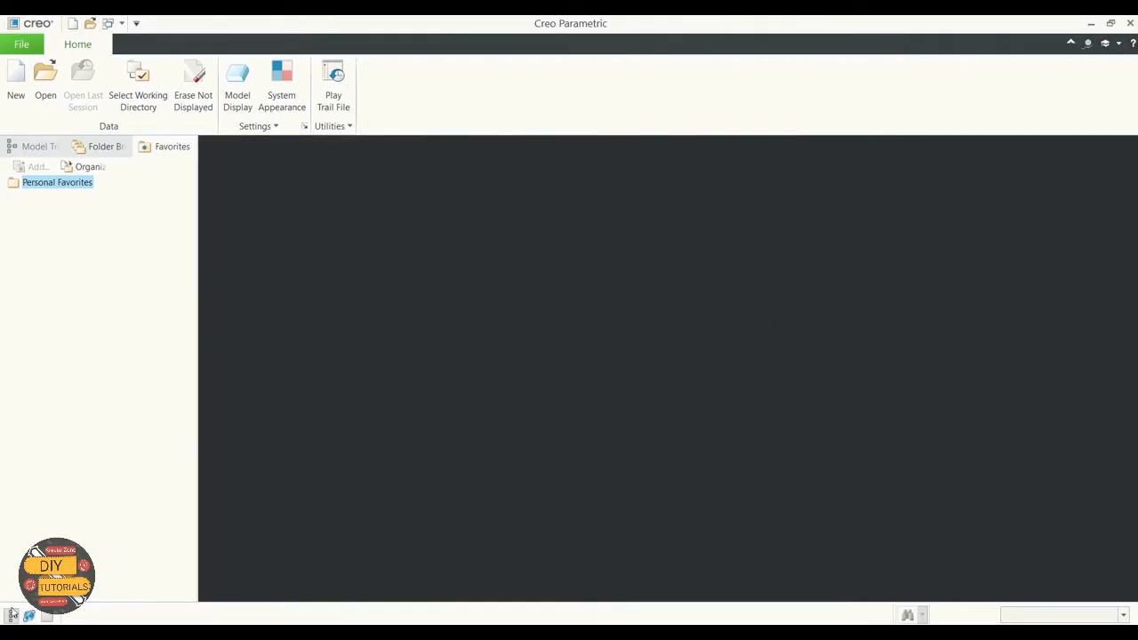
Hide and restore the navigator, and view its Folder Browser and Favorites
click(11, 615)
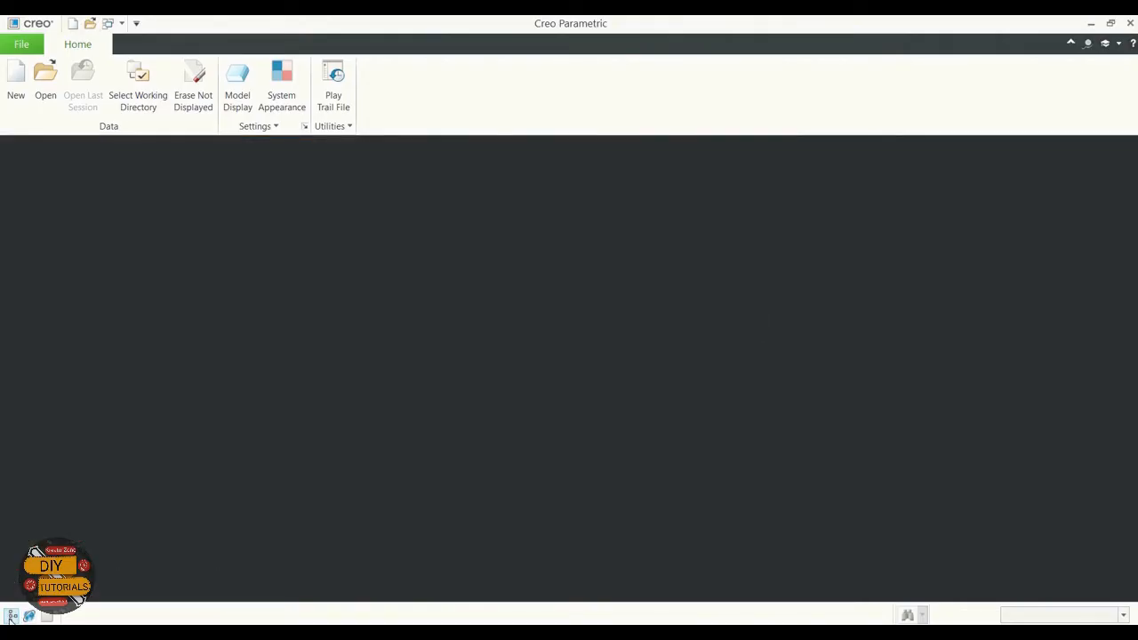
click(10, 616)
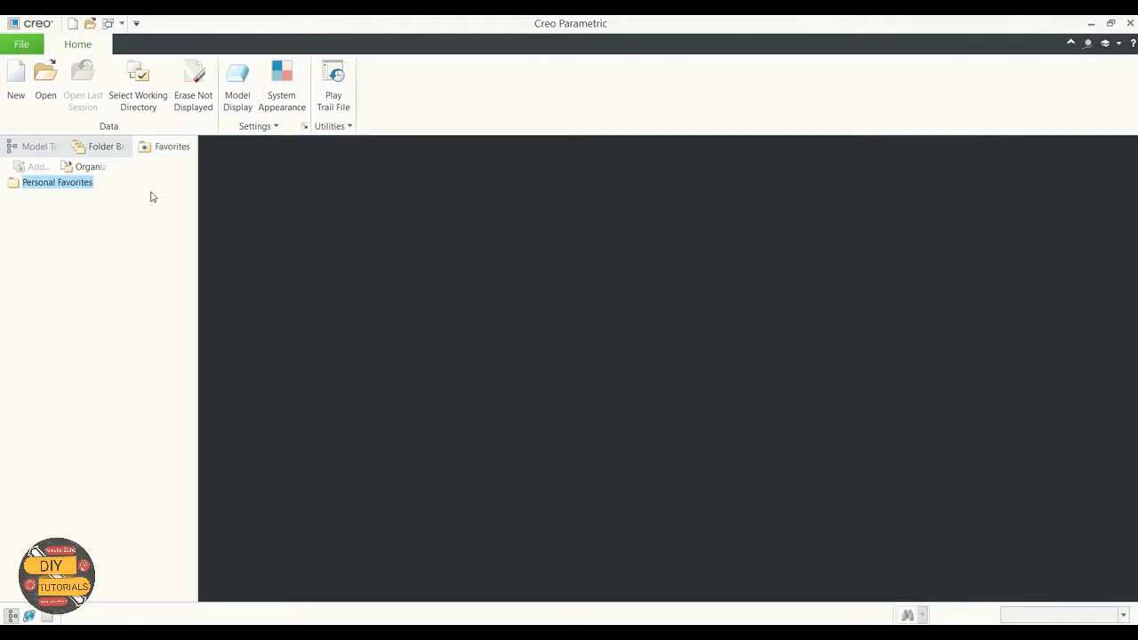
click(112, 150)
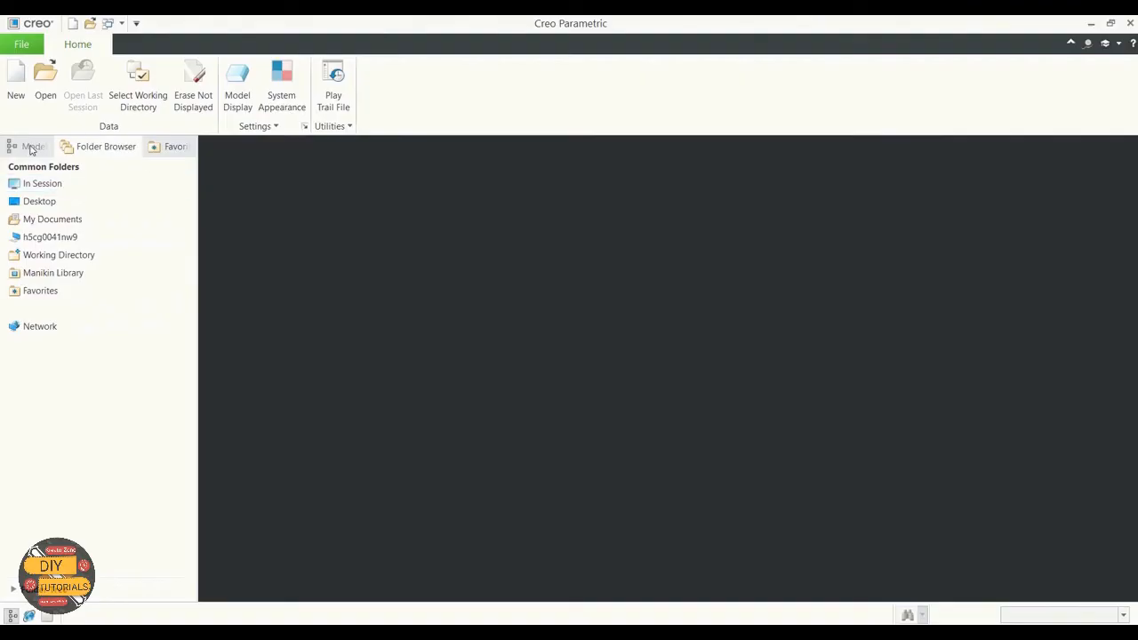
click(185, 148)
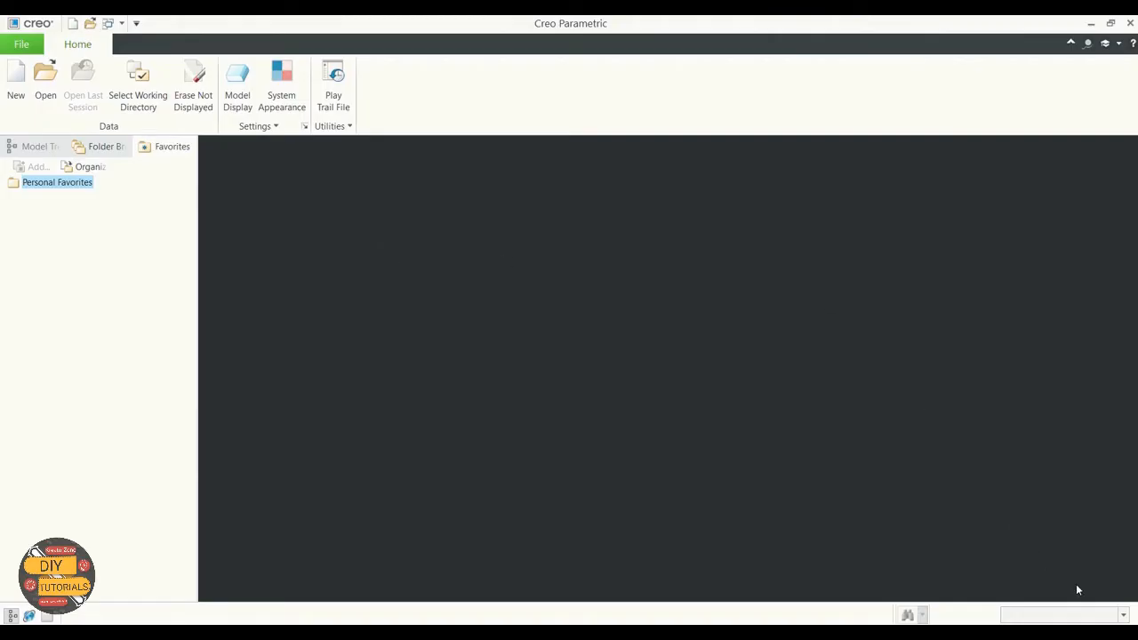
Check the selection filter's options, and bring up the file selection for opening models and close it without opening one
click(1123, 615)
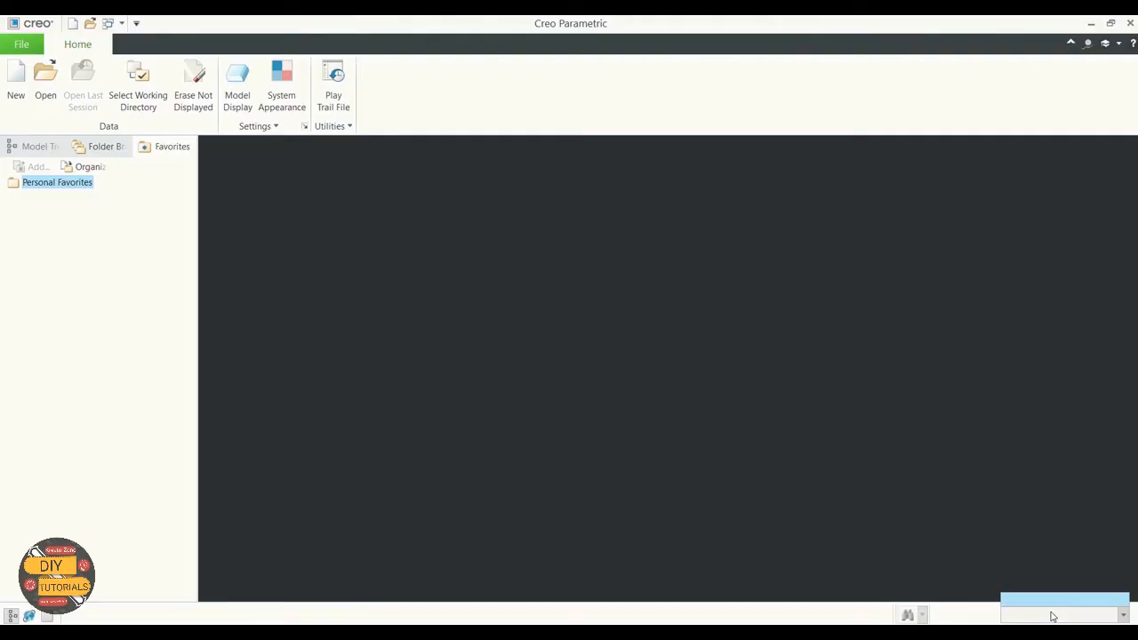
click(1054, 565)
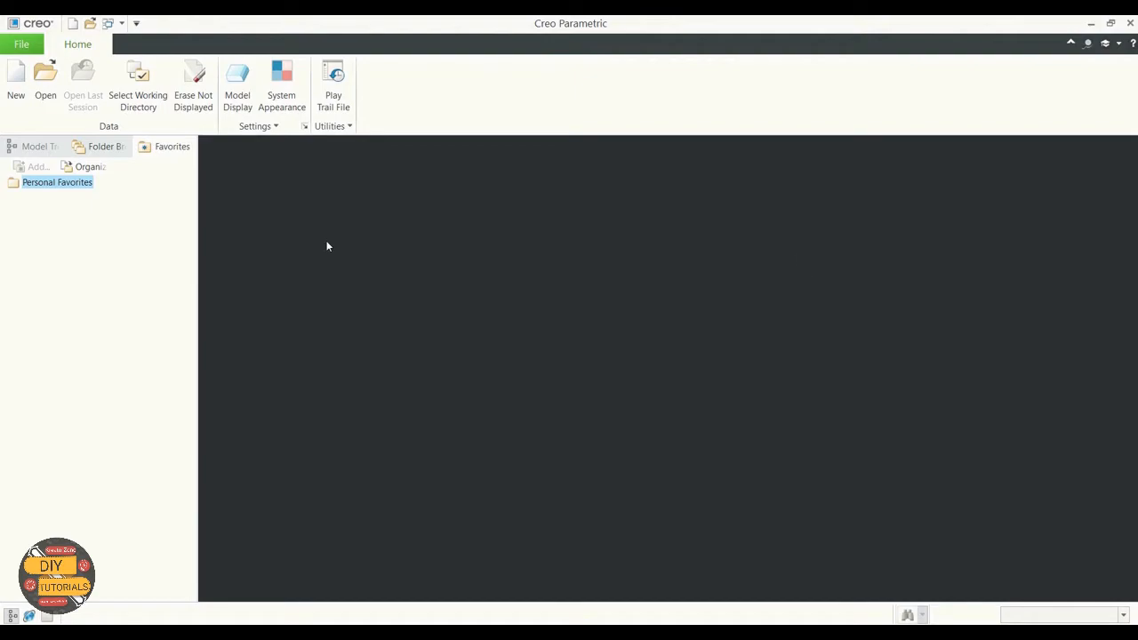
click(93, 24)
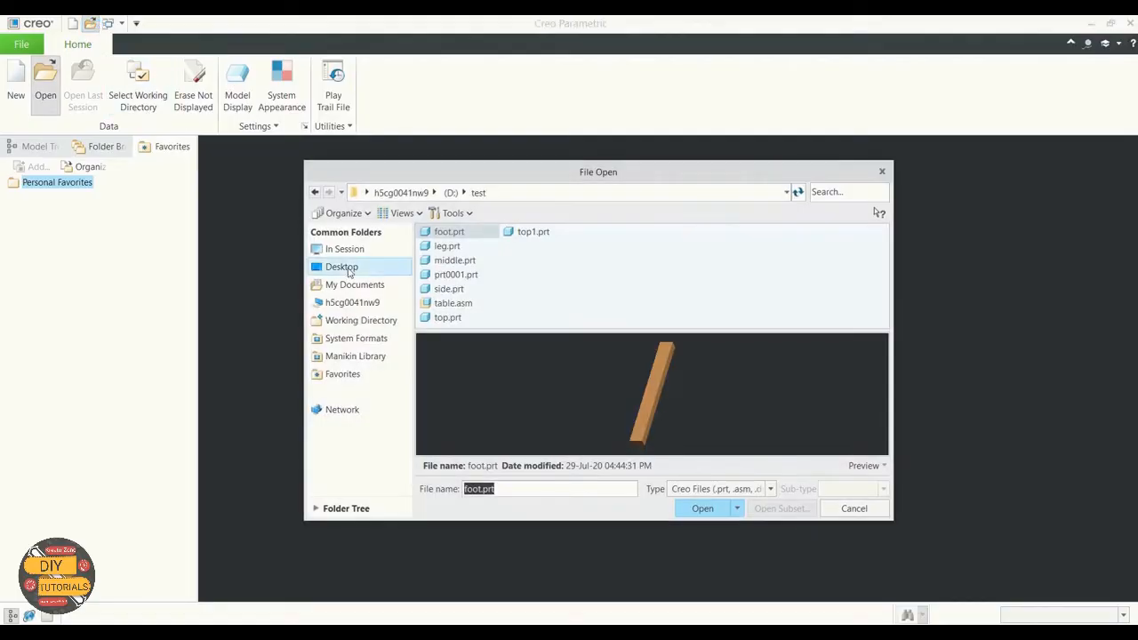
click(882, 172)
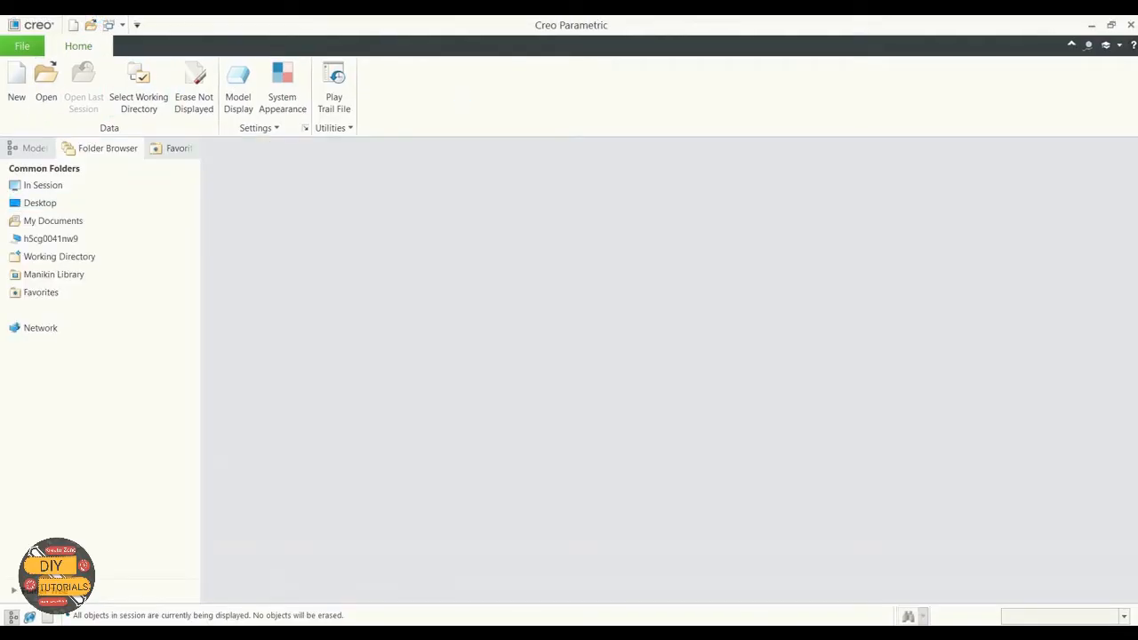
Create a new solid part named PISTON without using the default template
click(16, 85)
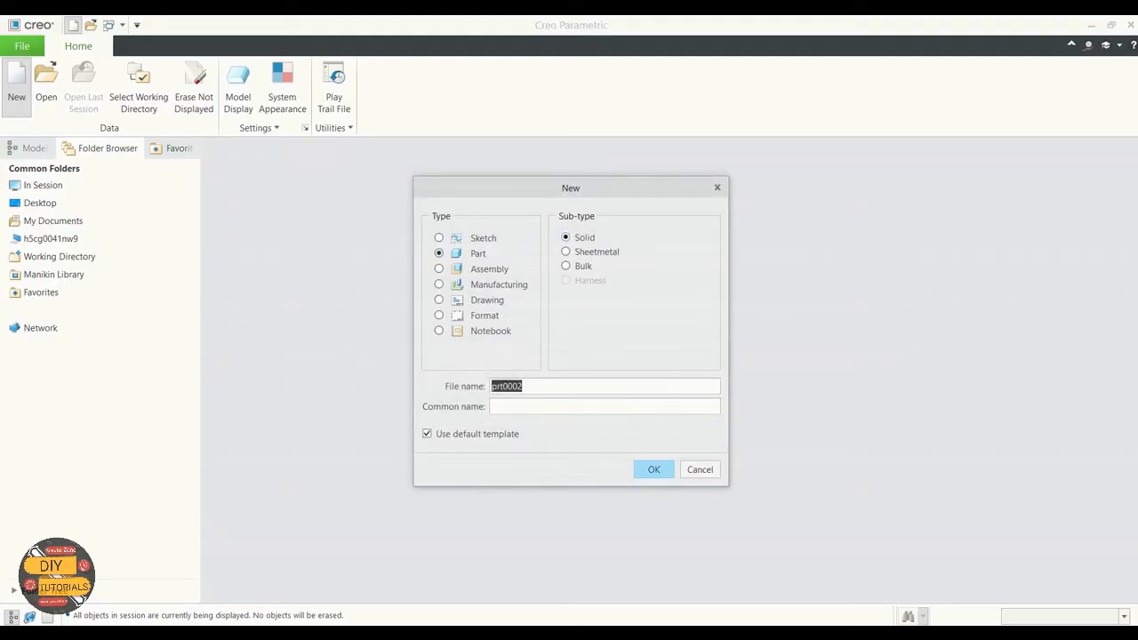
click(524, 386)
key(BackSpace)
key(BackSpace)
key(BackSpace)
key(BackSpace)
key(BackSpace)
key(BackSpace)
key(BackSpace)
text(PISTON)
click(426, 433)
key(Return)
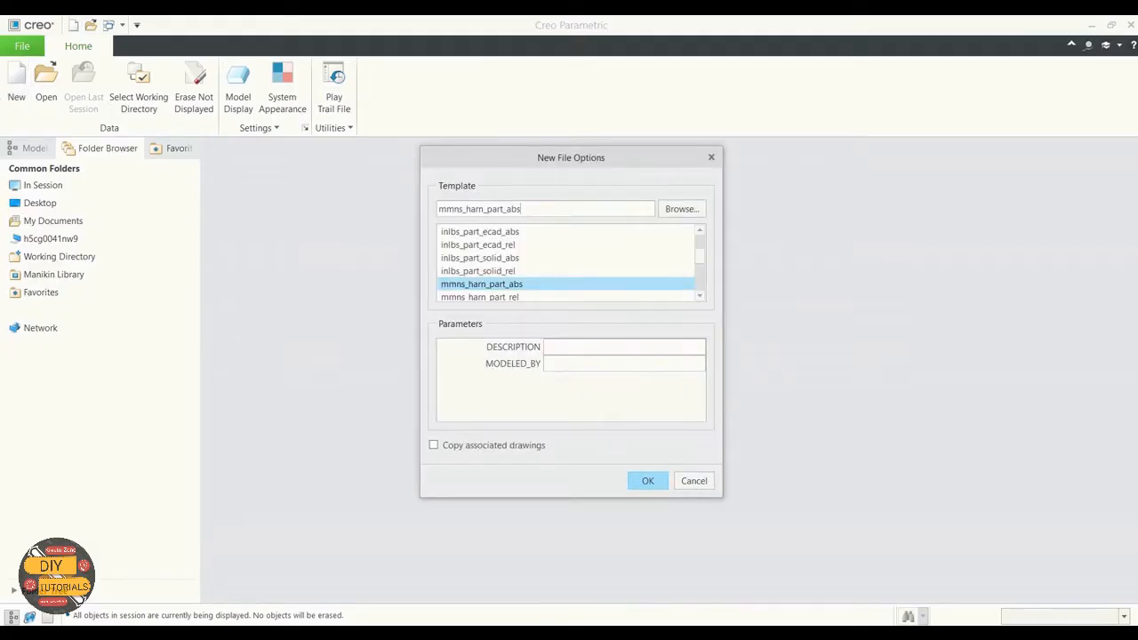
Choose the mmns_part_solid_abs template for the new part and confirm its creation
drag(522, 209, 465, 209)
key(BackSpace)
text(so)
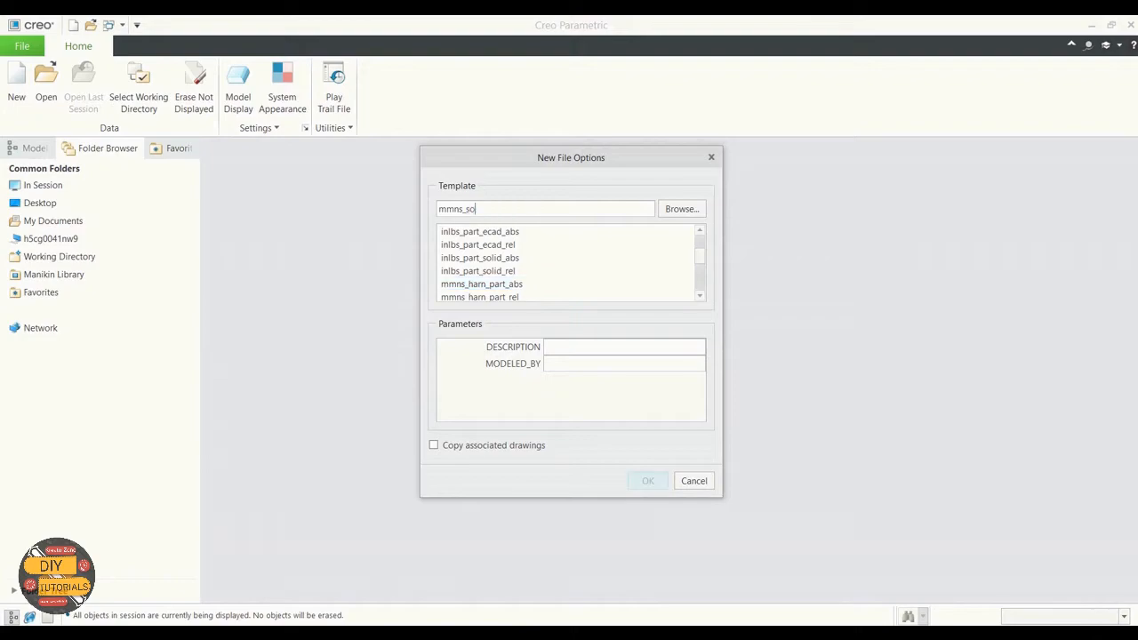
text(lid)
key(BackSpace)
key(BackSpace)
key(BackSpace)
key(BackSpace)
key(BackSpace)
text(part)
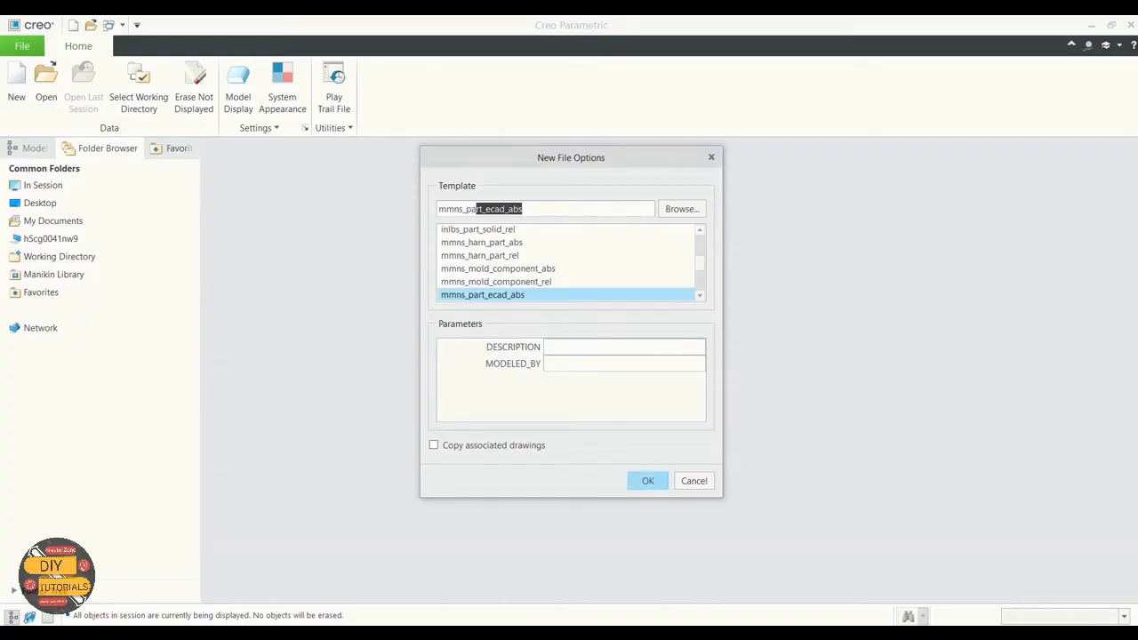
text(_soli)
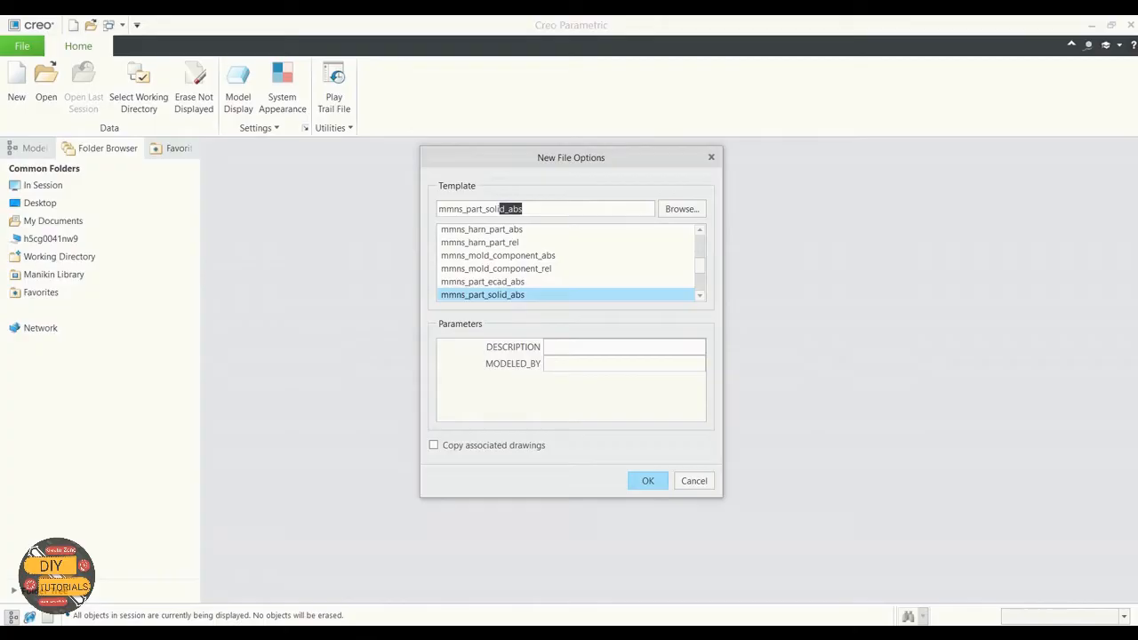
text(d)
key(Return)
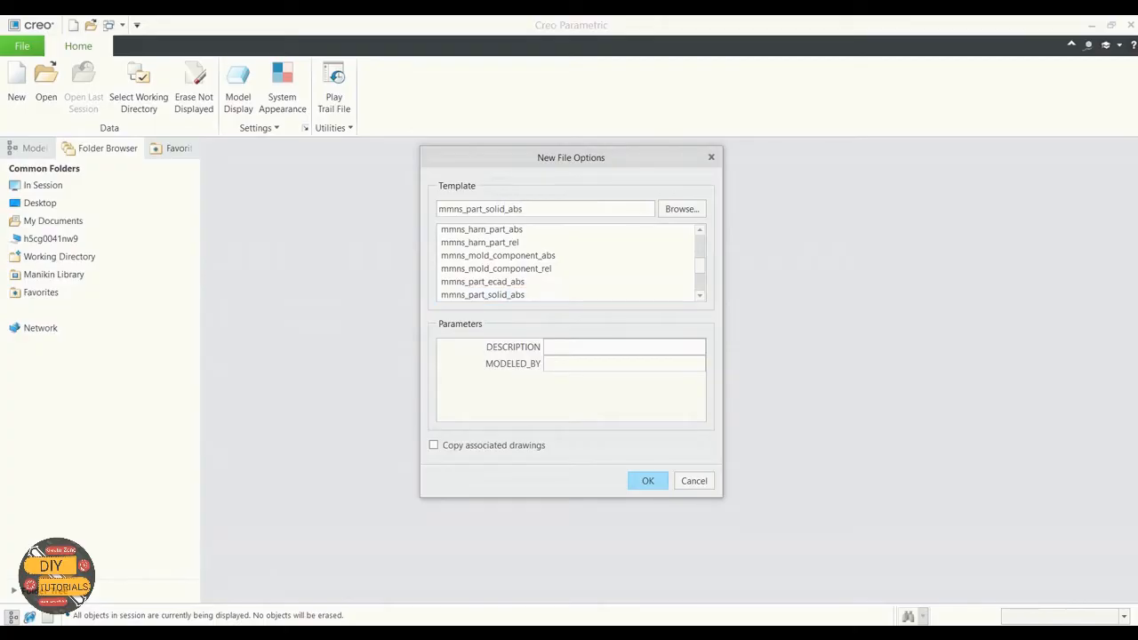
key(Return)
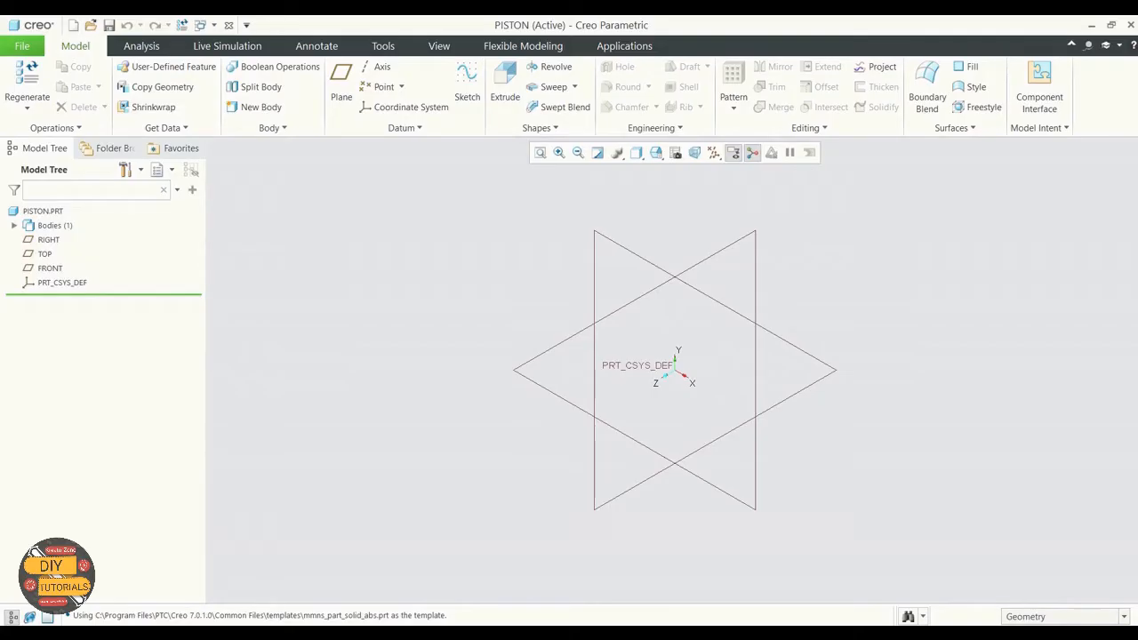
Start a sketch on the TOP datum plane with RIGHT as the orientation reference, and orient the sketch plane parallel to the screen
key(ctrl+d)
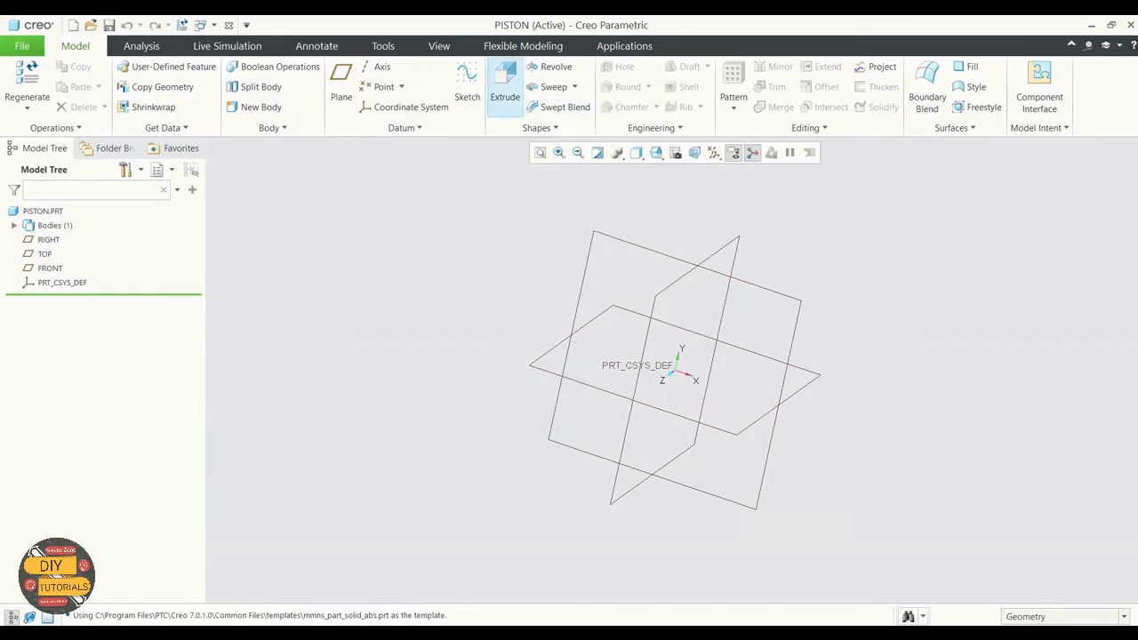
click(467, 85)
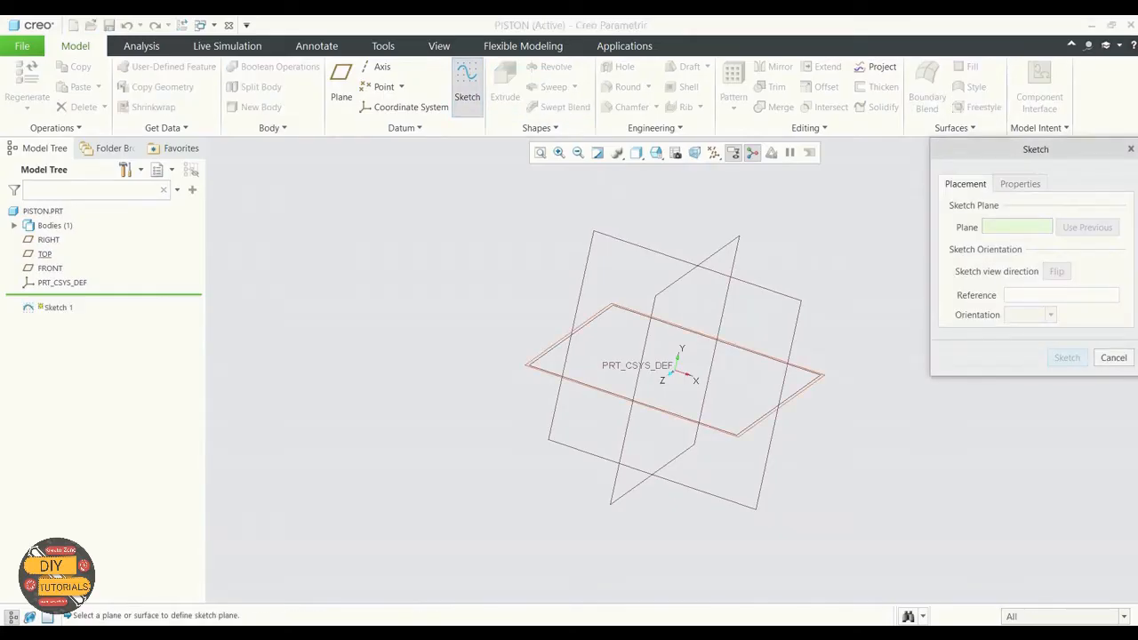
click(574, 381)
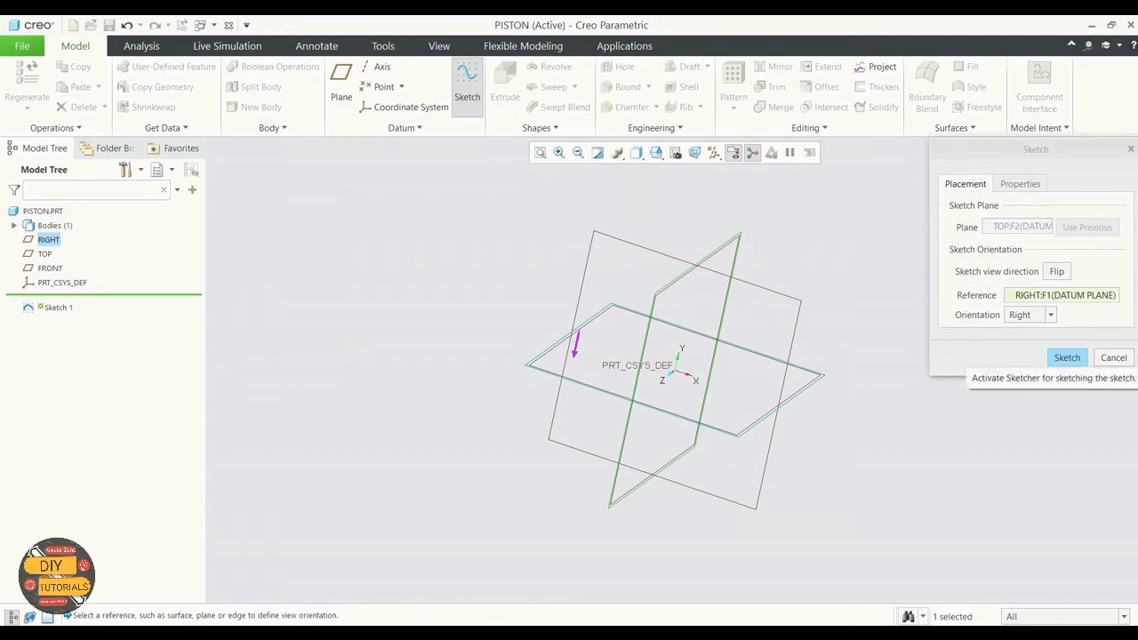
click(1066, 357)
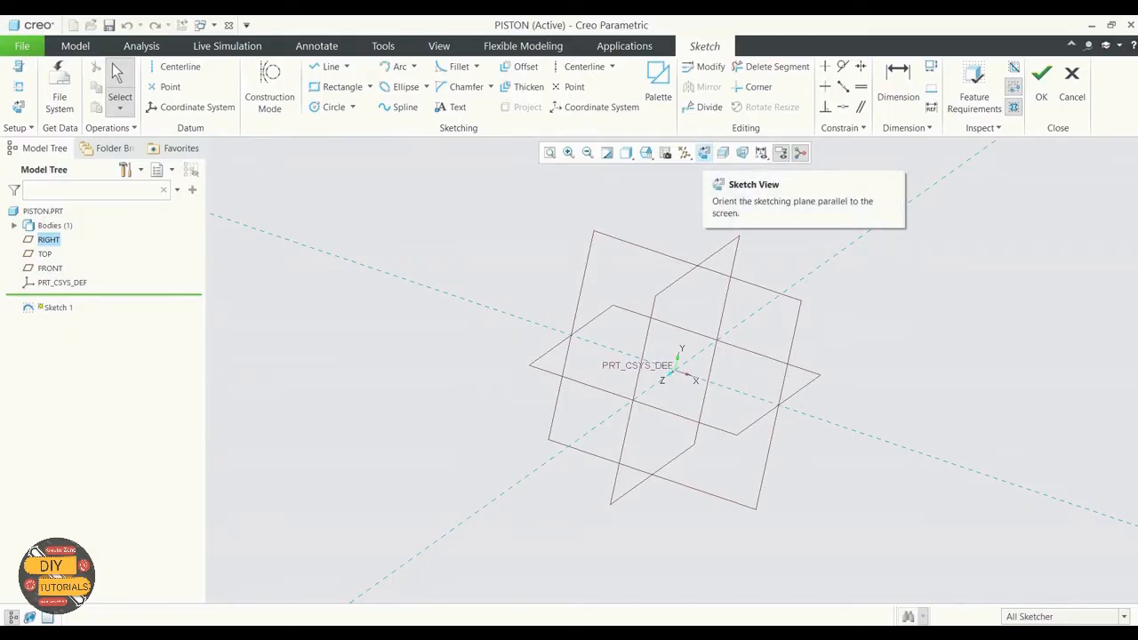
click(704, 153)
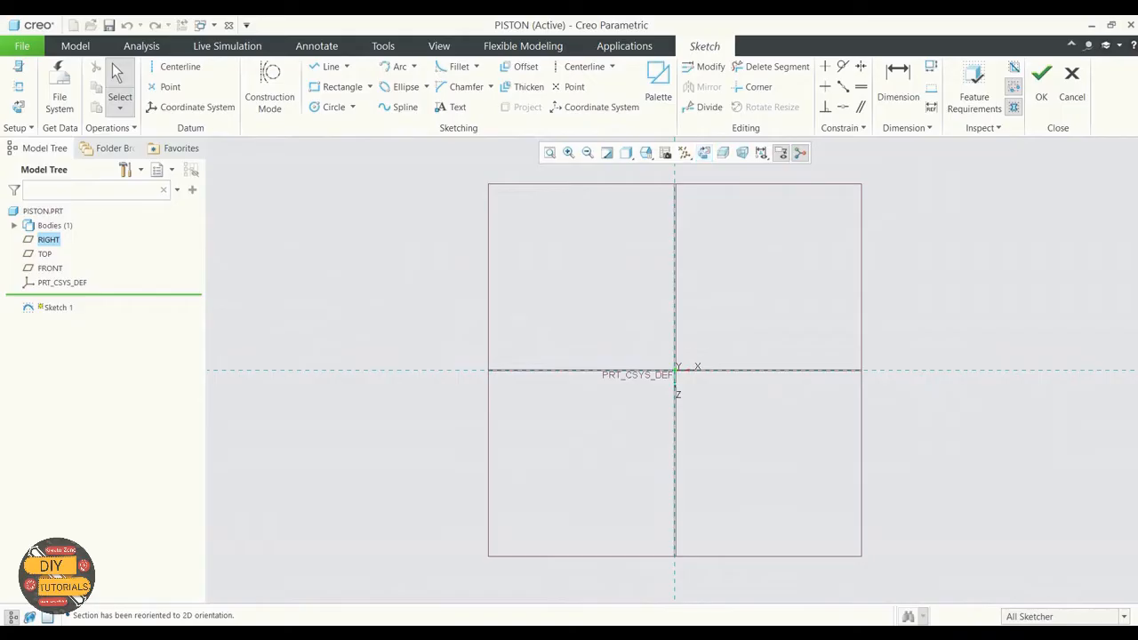
Sketch a circle about 398 mm in diameter centred on the origin
click(330, 107)
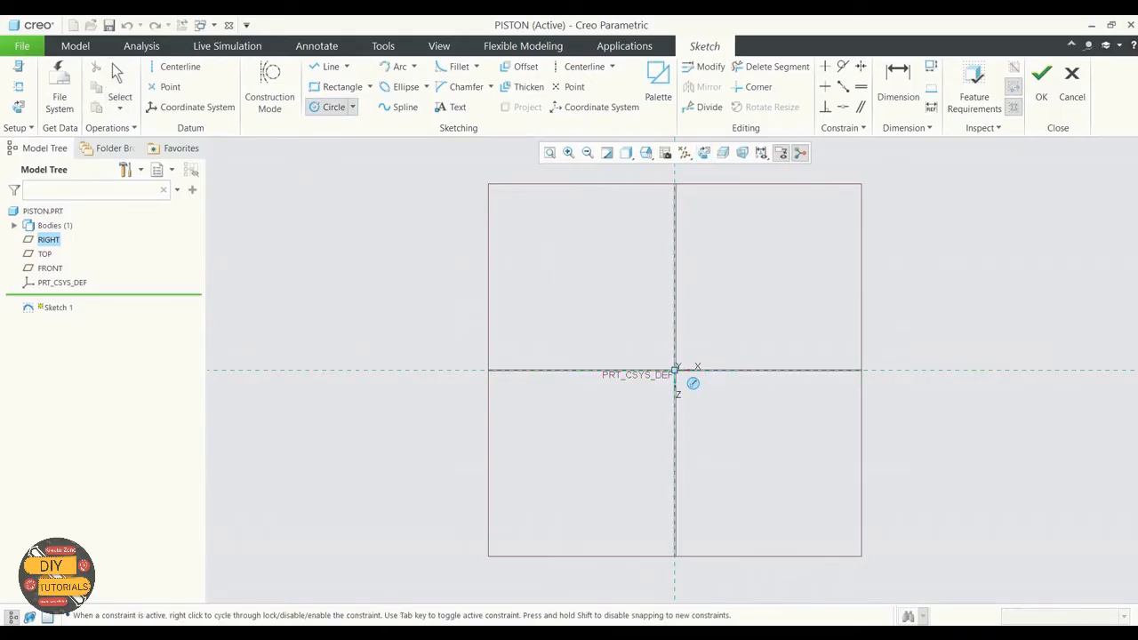
click(675, 369)
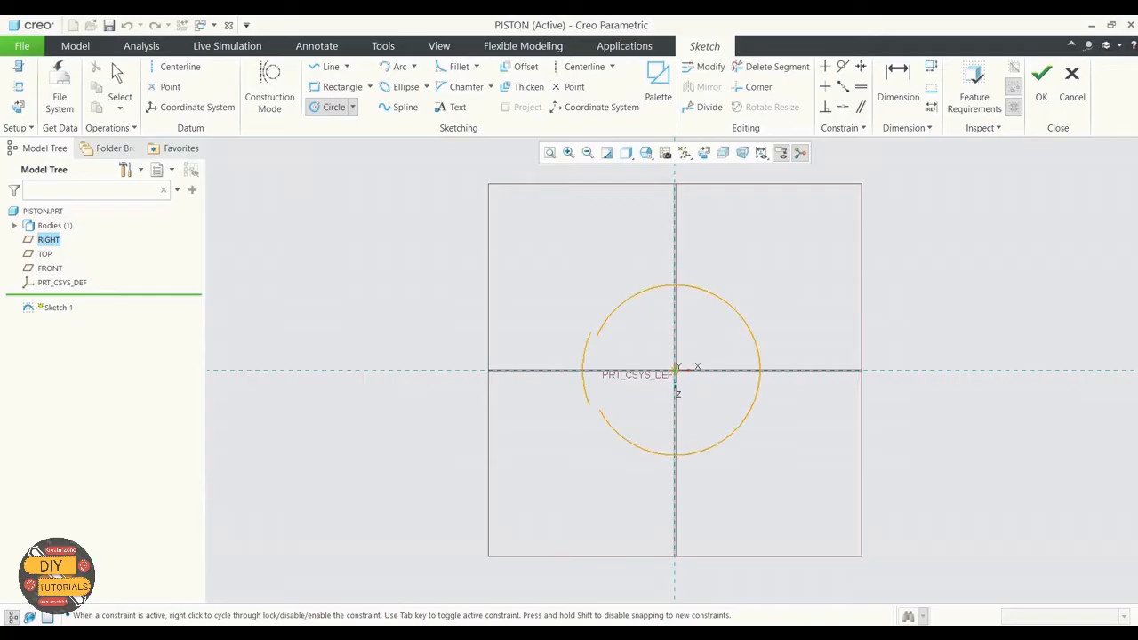
click(789, 281)
middle_click(789, 281)
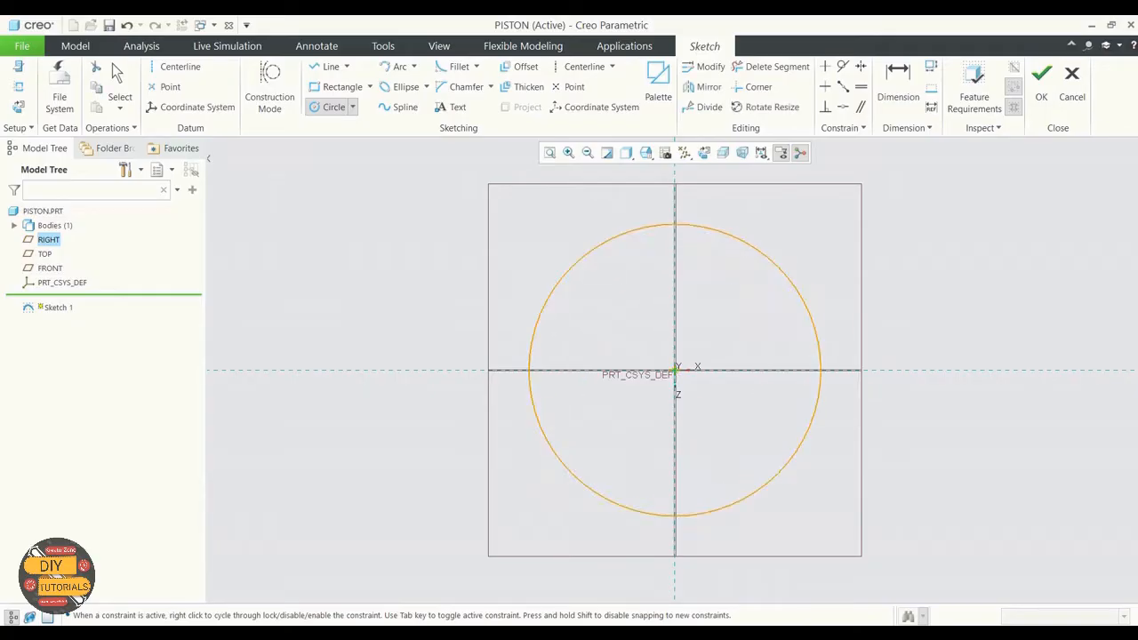
Set the circle's diameter to 81 mm and finish the sketch
double_click(500, 230)
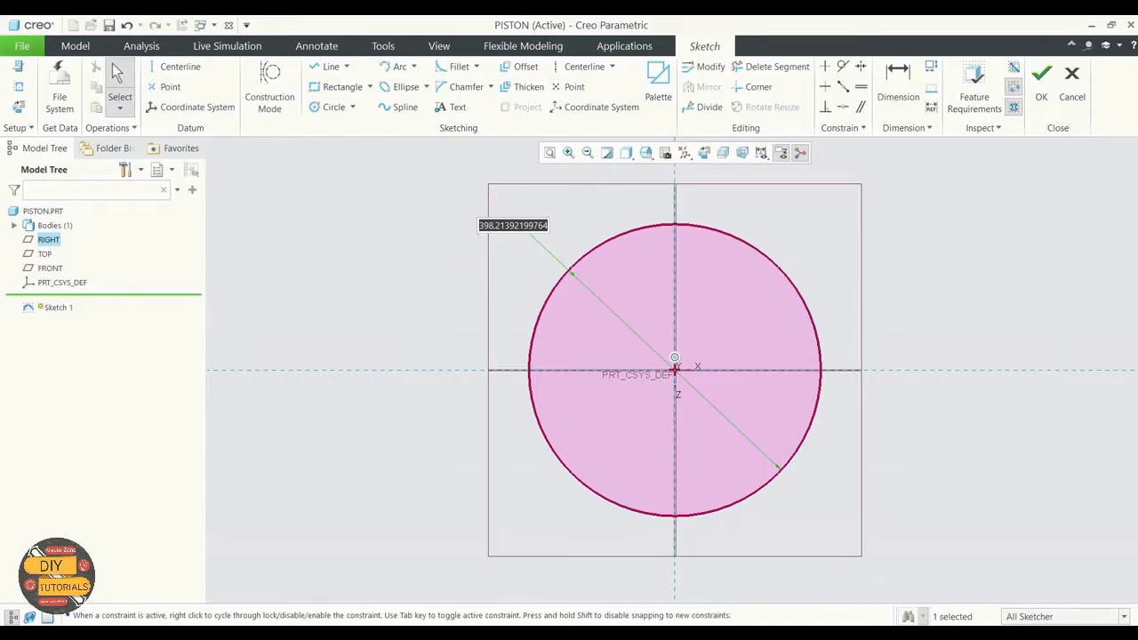
text(8)
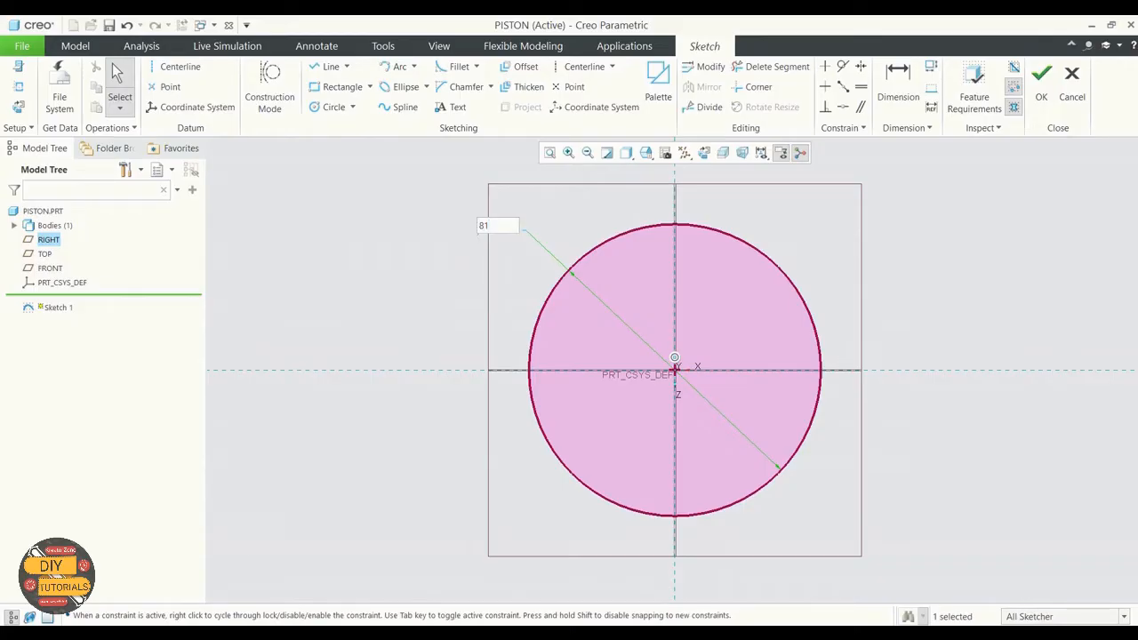
text(1)
key(Return)
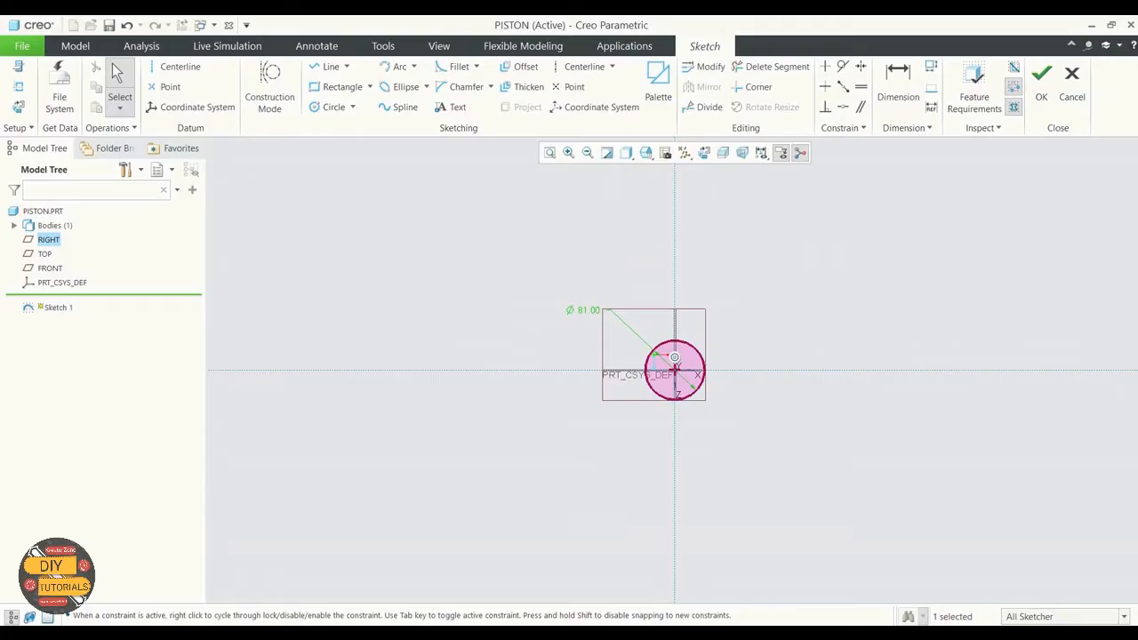
scroll(725, 384, down, 6)
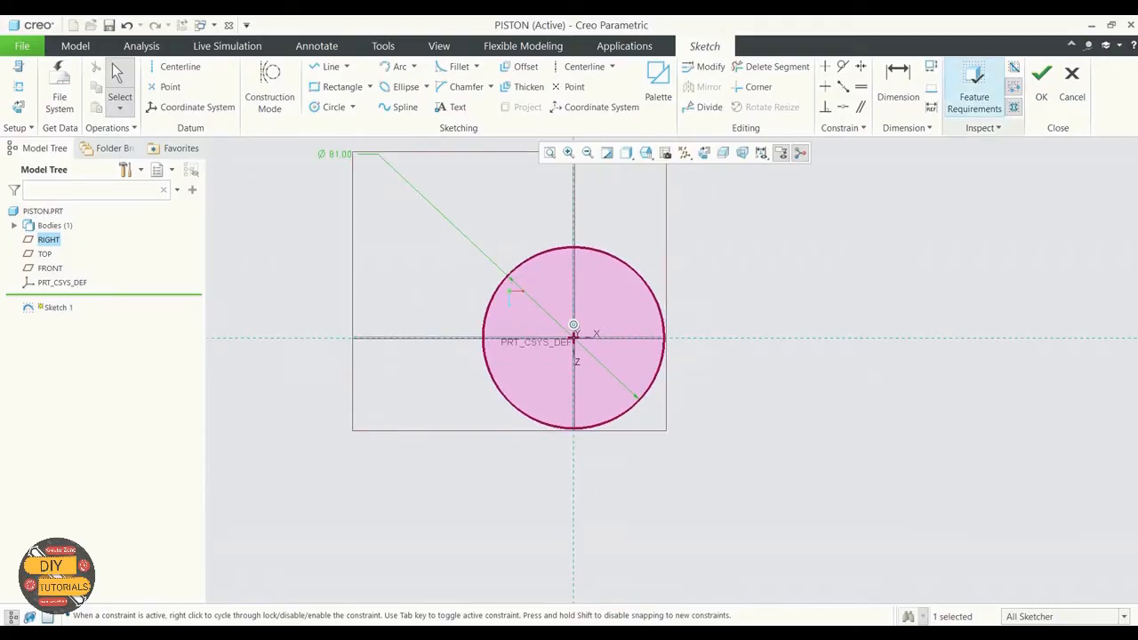
click(1040, 84)
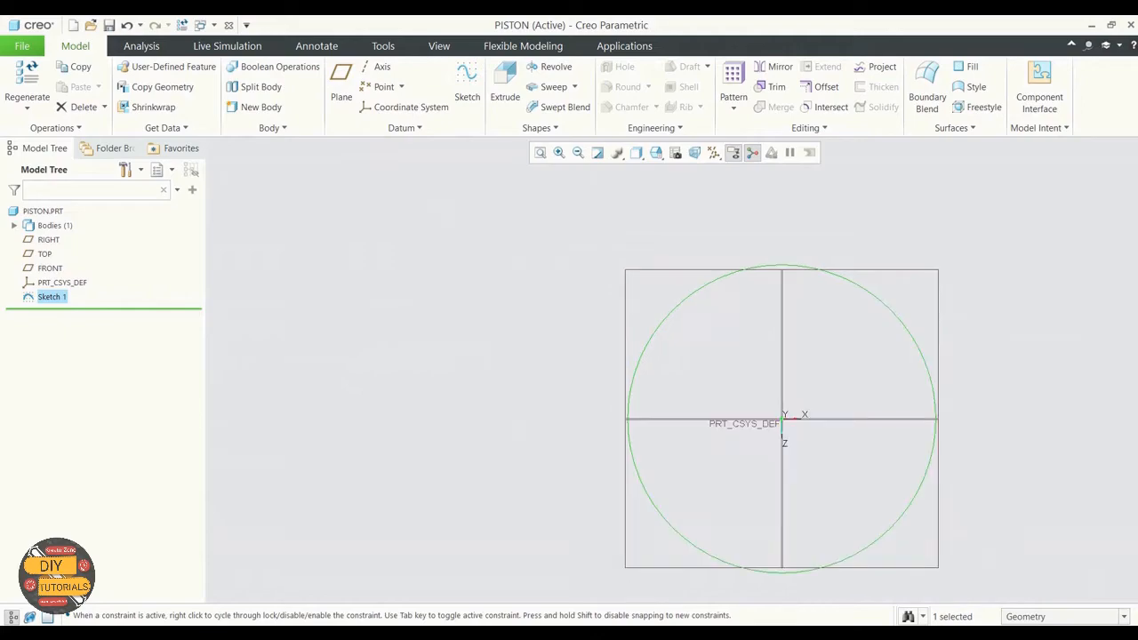
scroll(908, 273, down, 1)
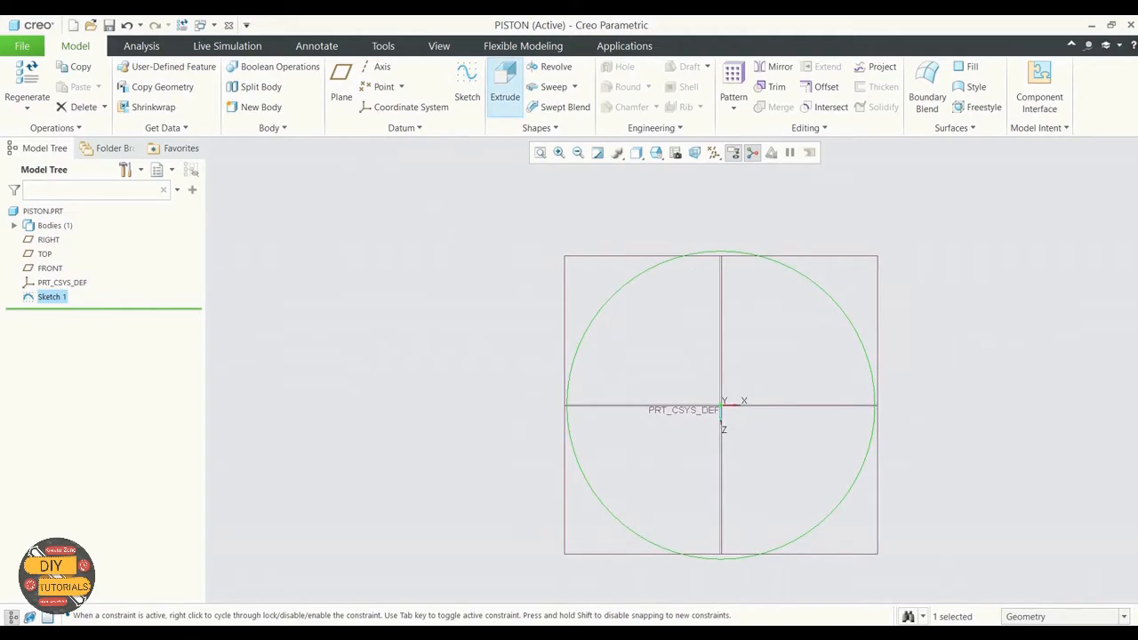
double_click(52, 297)
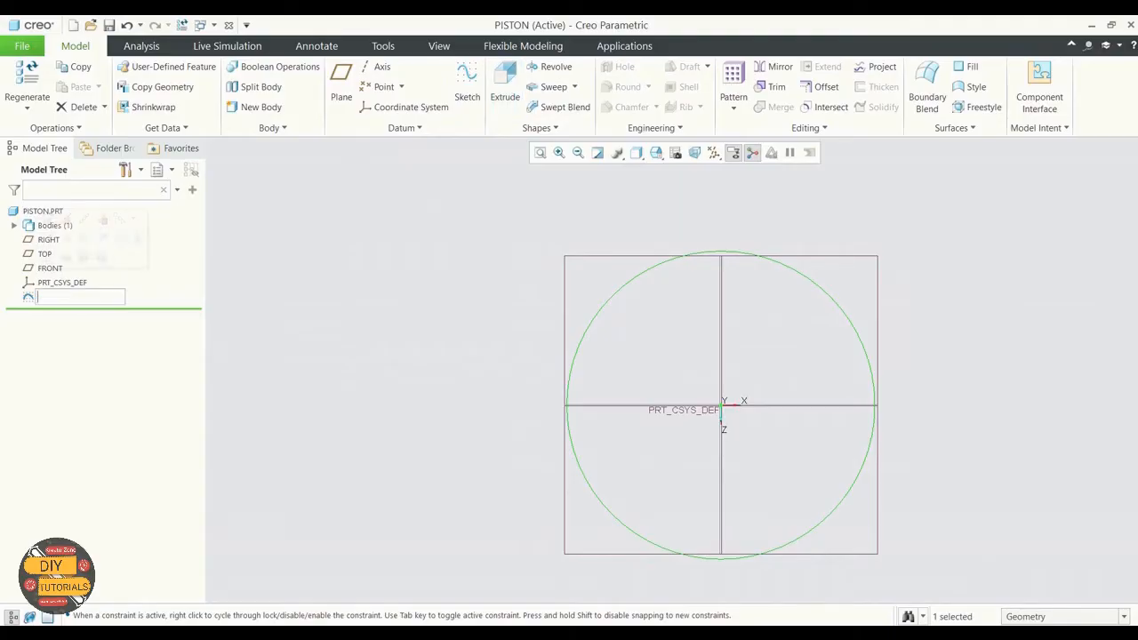
key(Escape)
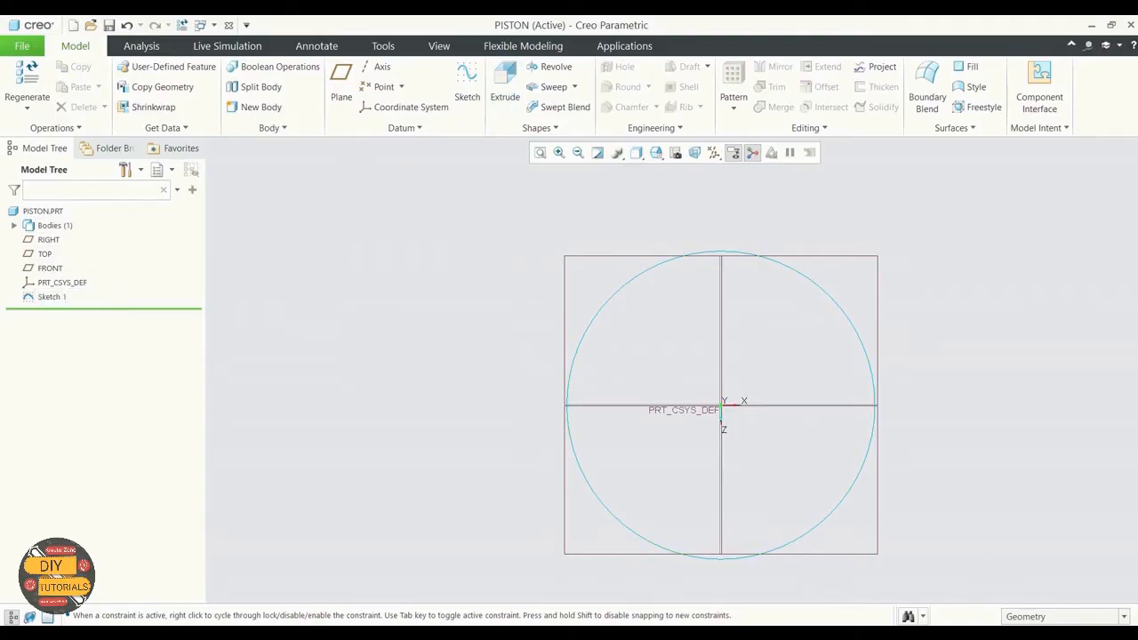
Extrude the 81 mm circle sketch into a solid cylinder 61.5 mm deep
click(52, 296)
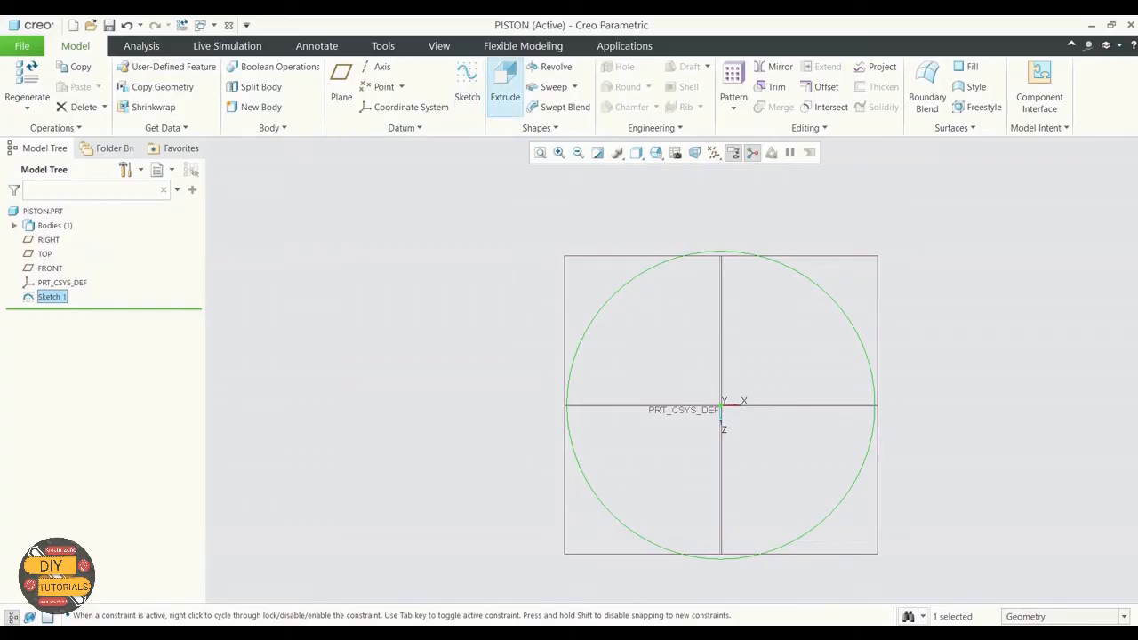
click(504, 85)
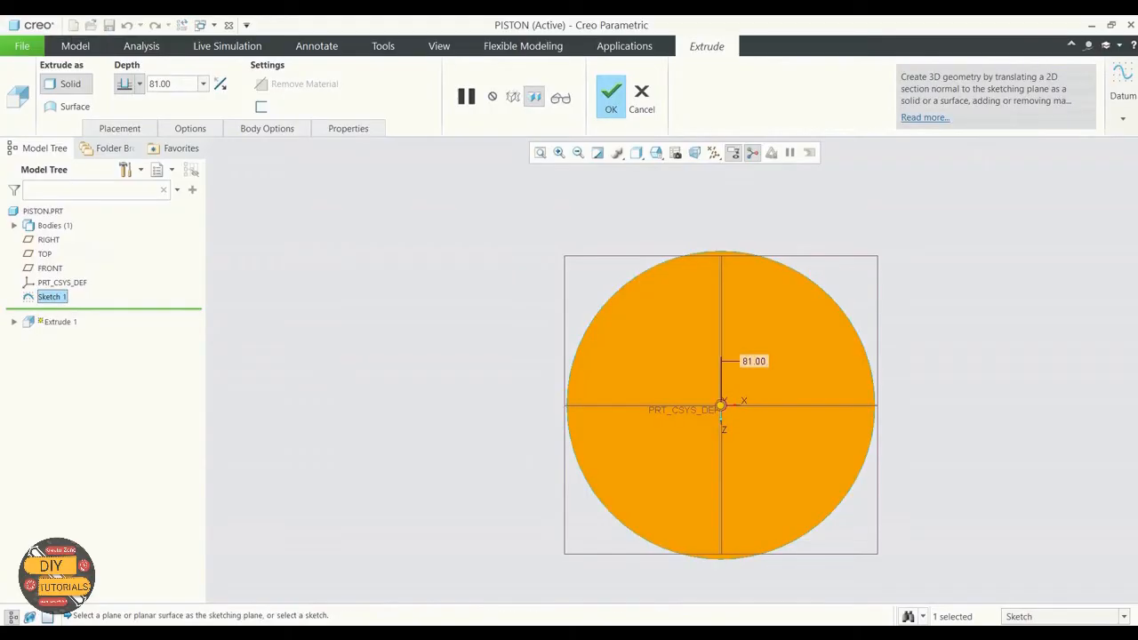
middle_drag(458, 408, 459, 340)
scroll(459, 339, up, 2)
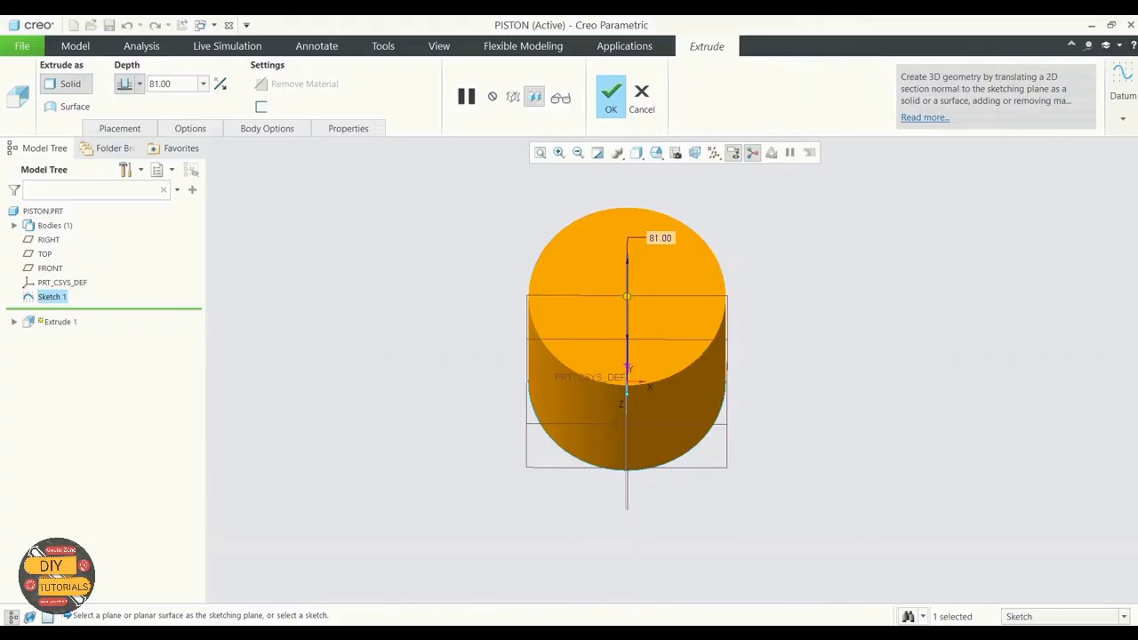
click(168, 84)
key(BackSpace)
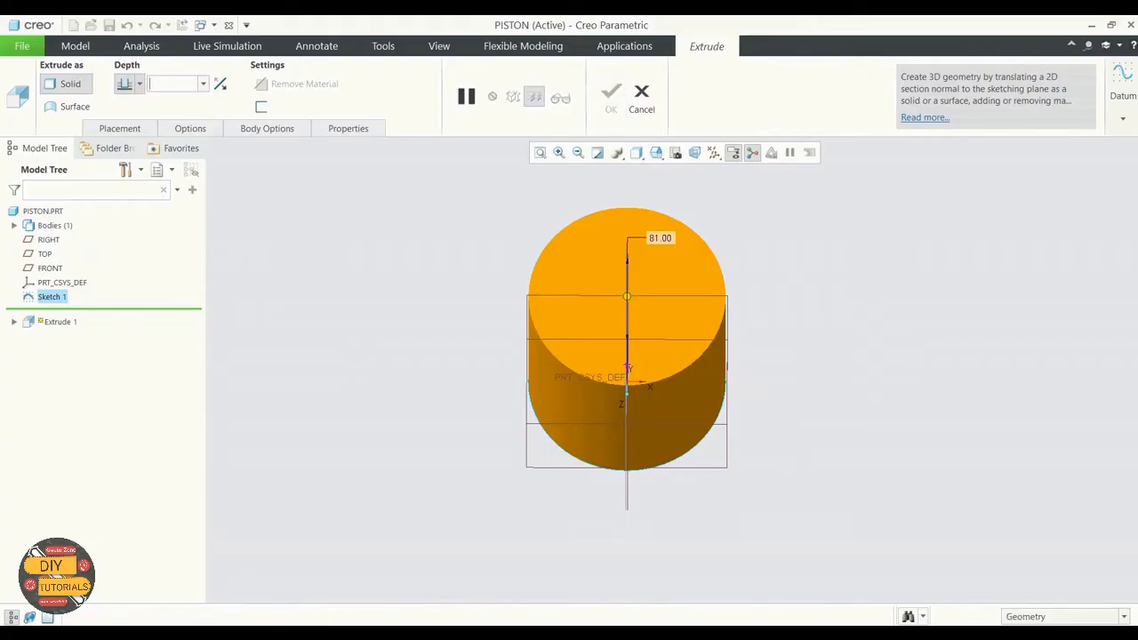
text(61.5)
key(Return)
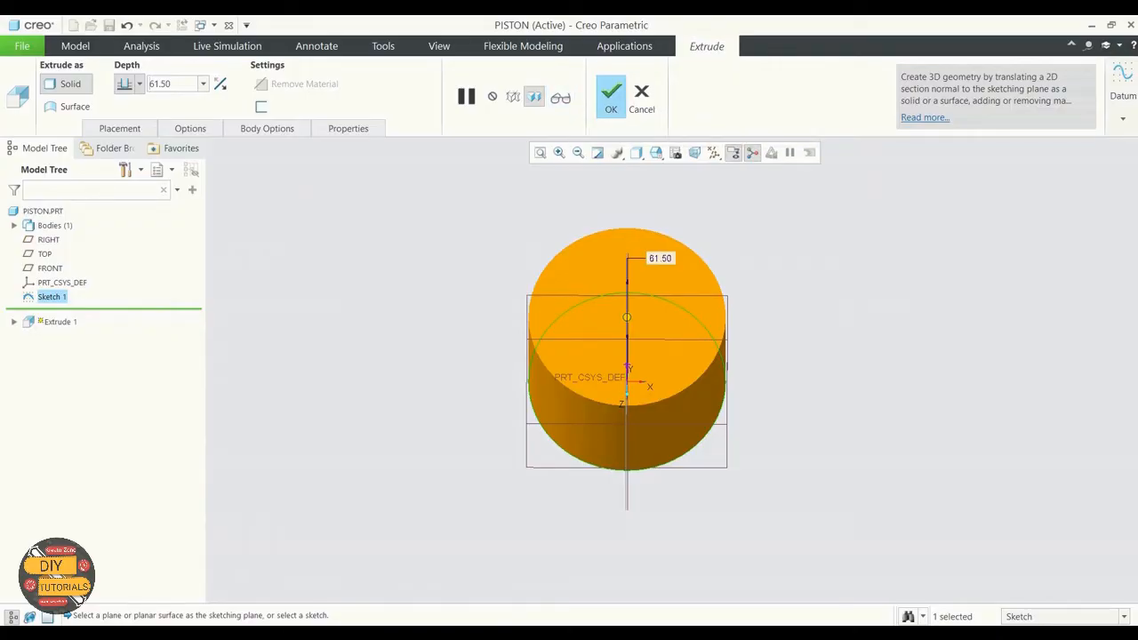
click(611, 94)
mouse_move(623, 348)
middle_down()
mouse_move(600, 271)
mouse_move(498, 295)
middle_up()
middle_drag(591, 223, 716, 194)
scroll(717, 194, up, 1)
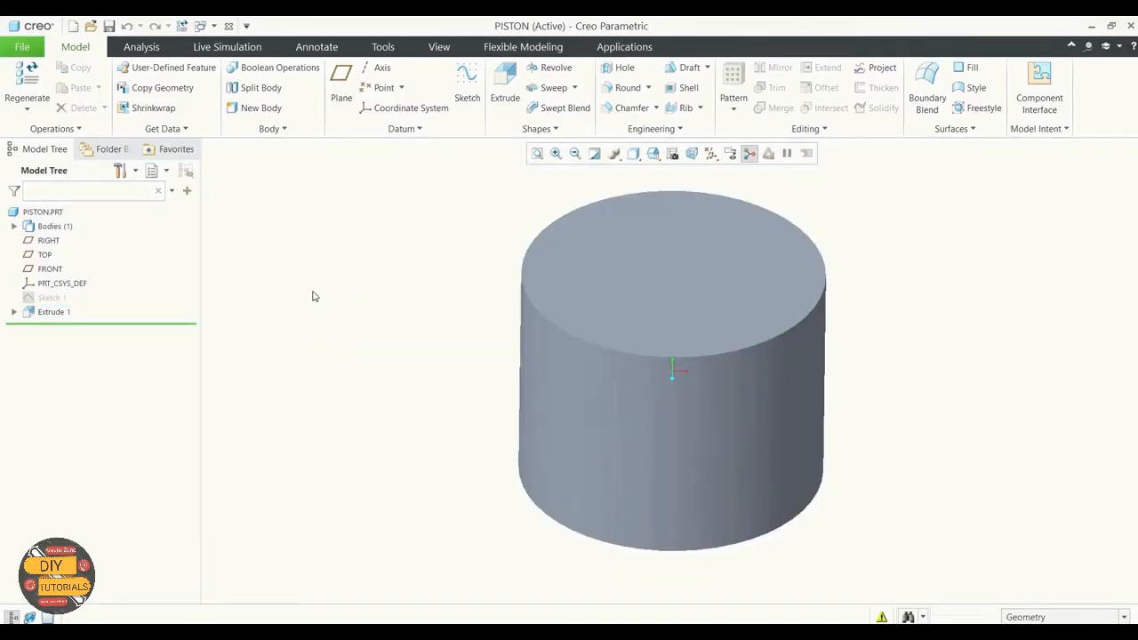
Turn on the display of the datum planes
click(710, 152)
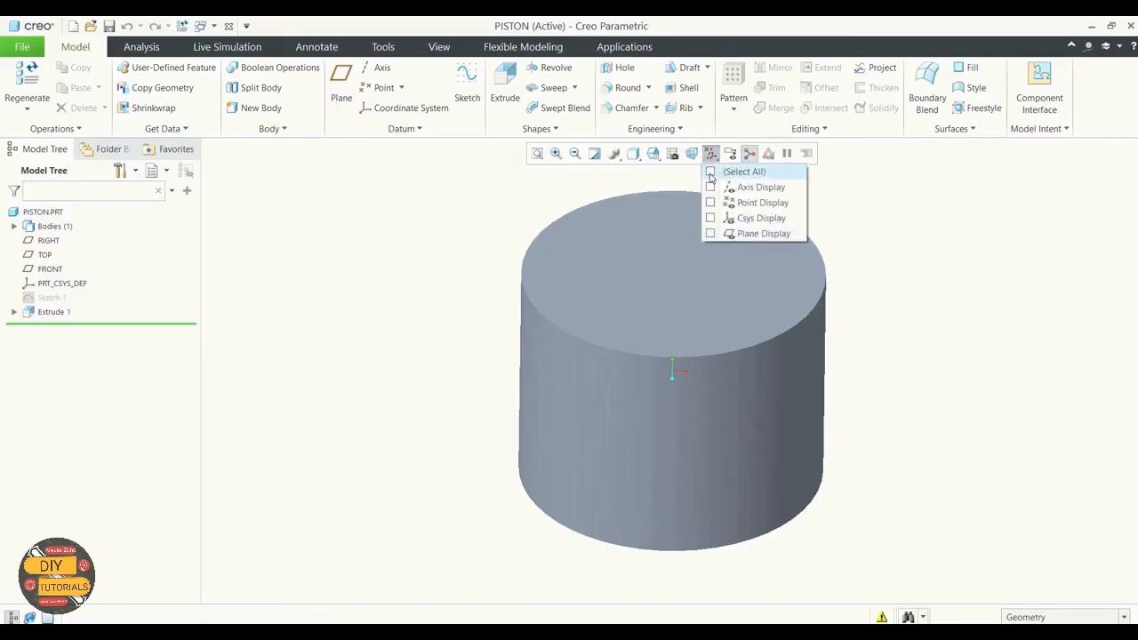
click(710, 234)
click(891, 256)
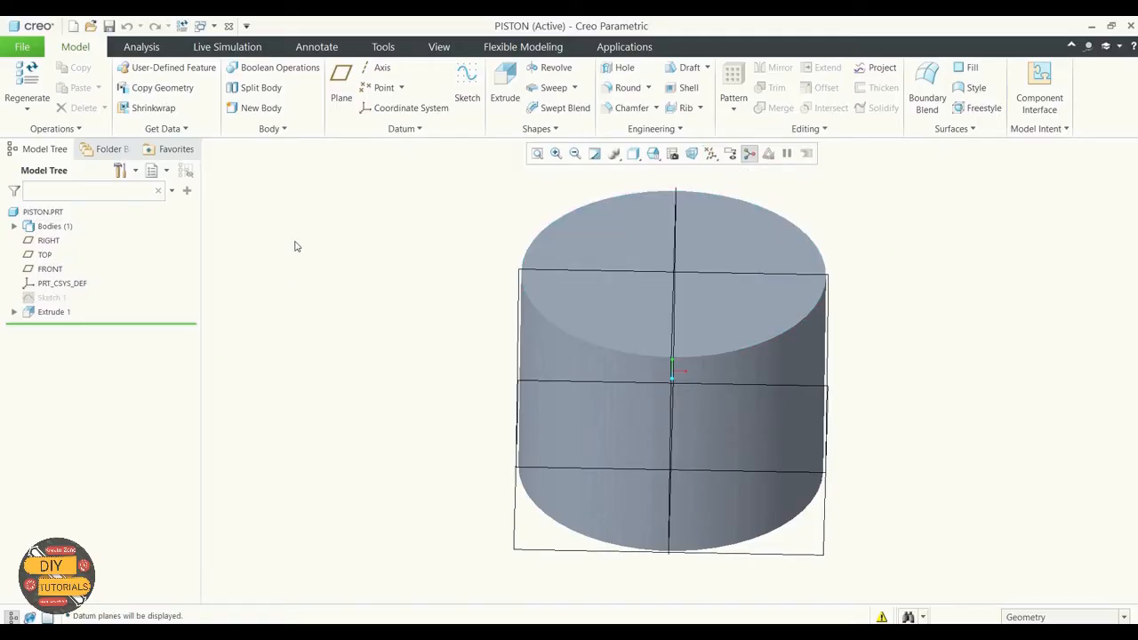
Start a sketch on the TOP datum plane with RIGHT as the reference, and orient the sketch plane parallel to the screen
click(468, 89)
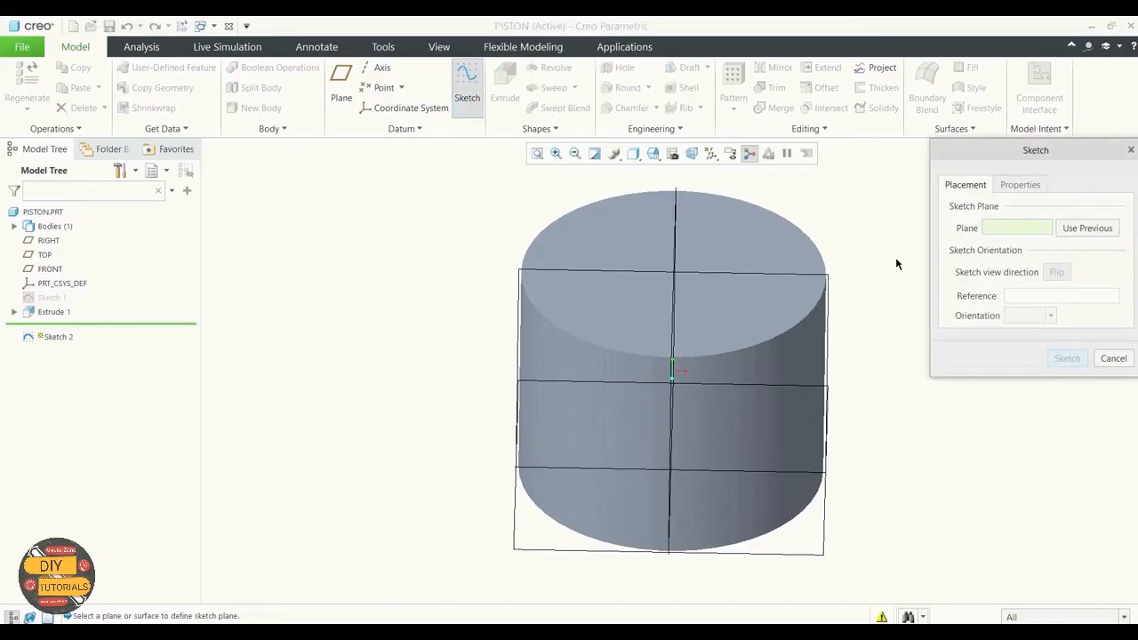
click(40, 255)
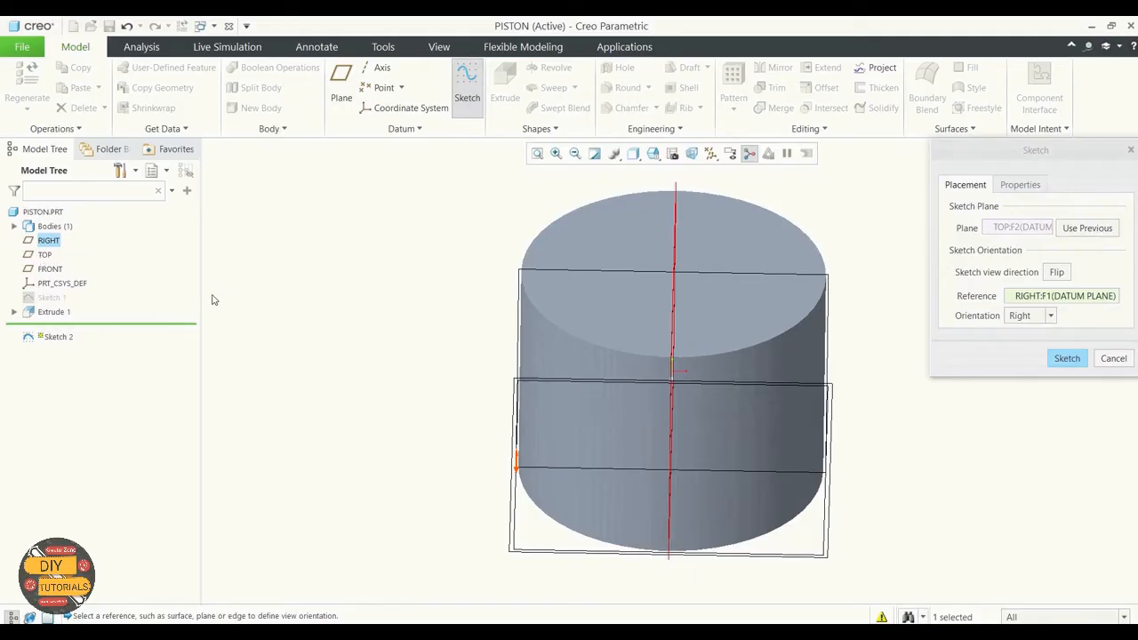
click(1065, 358)
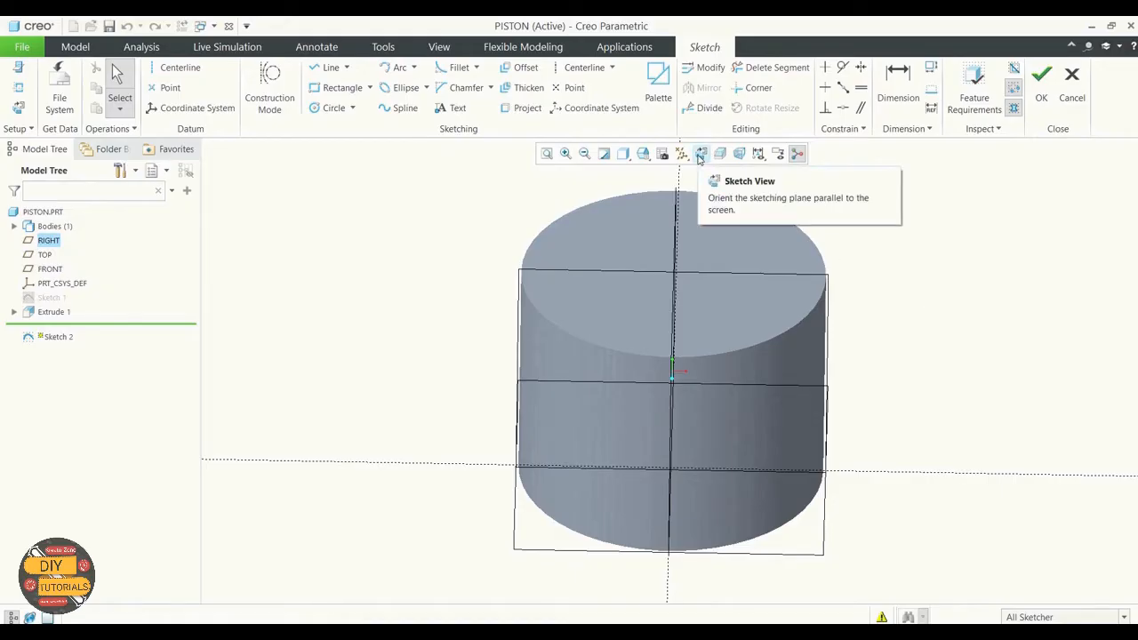
click(699, 154)
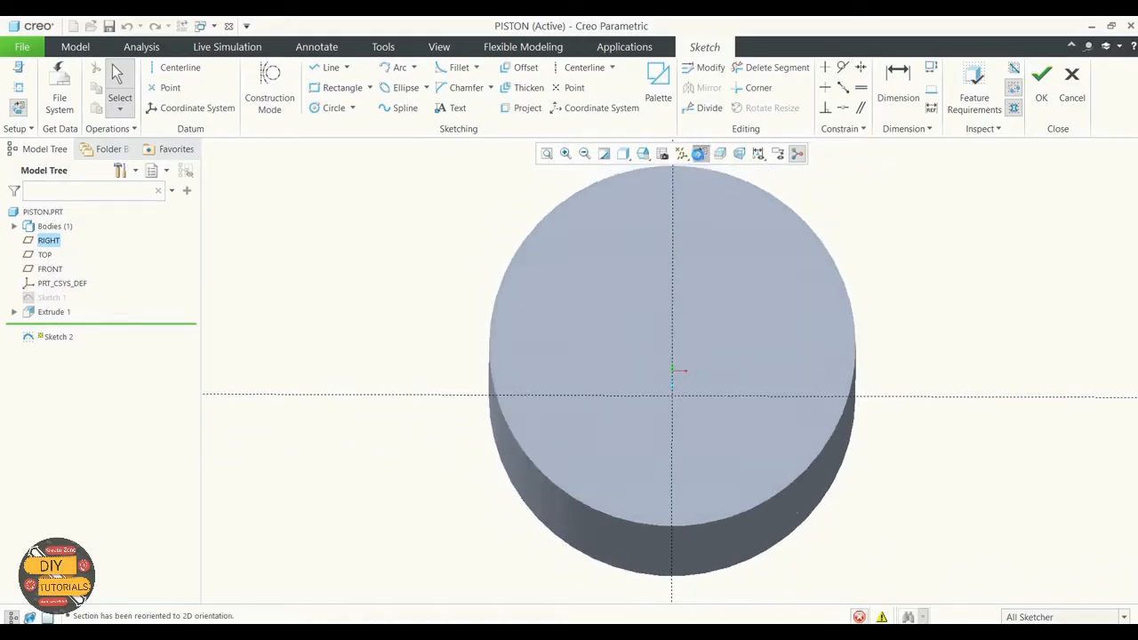
click(757, 154)
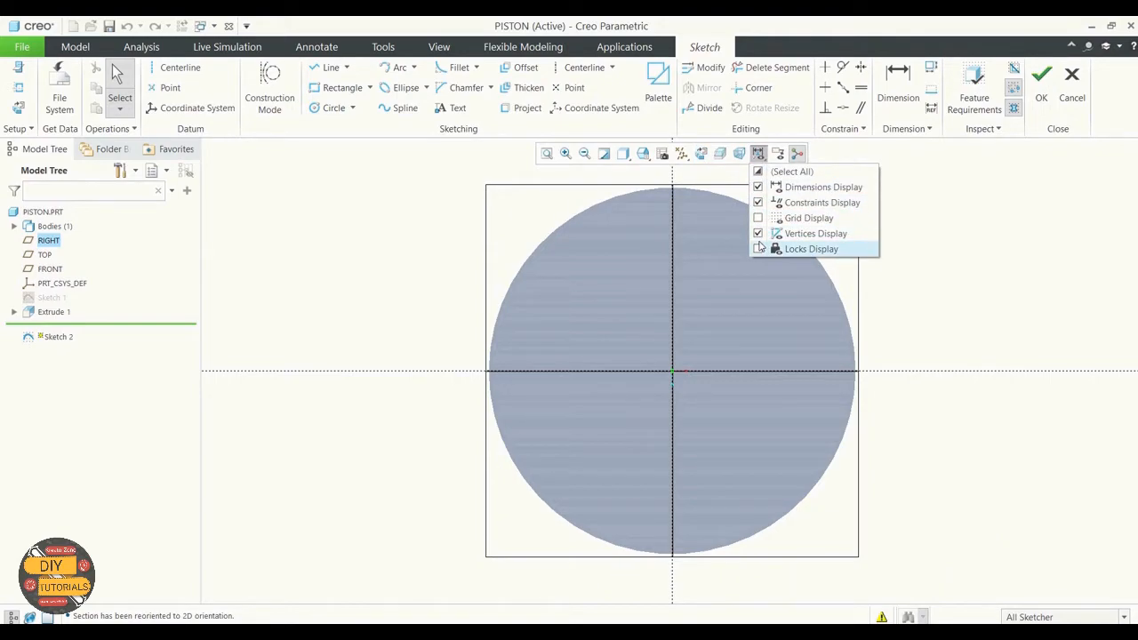
click(909, 251)
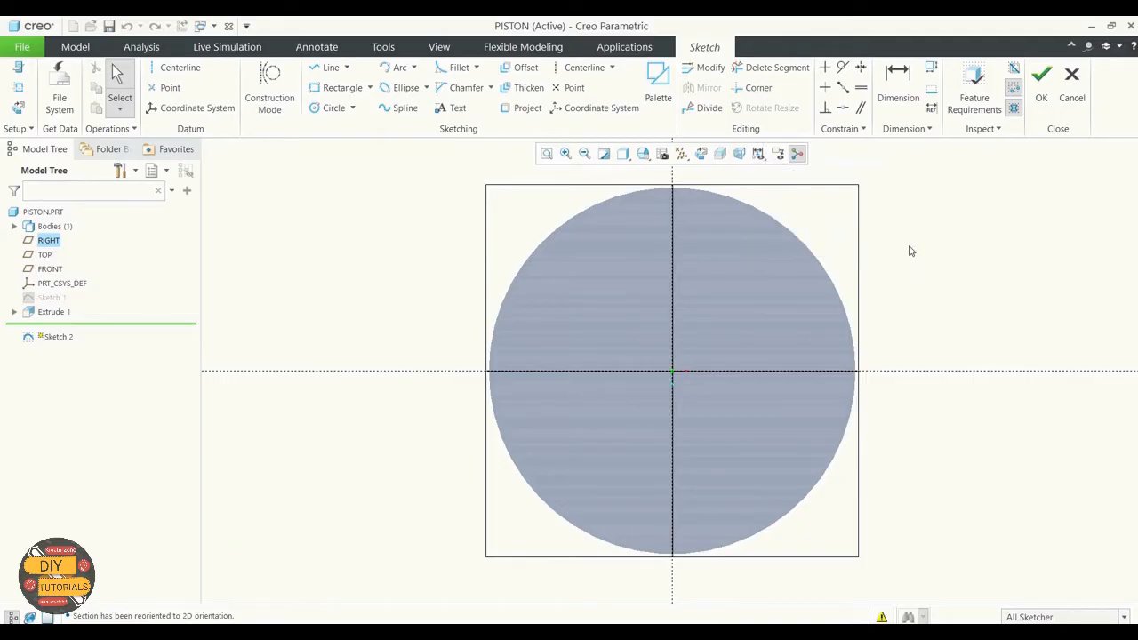
Sketch a circle about 66 mm in diameter centred on the origin, inside the cylinder's outline
click(331, 108)
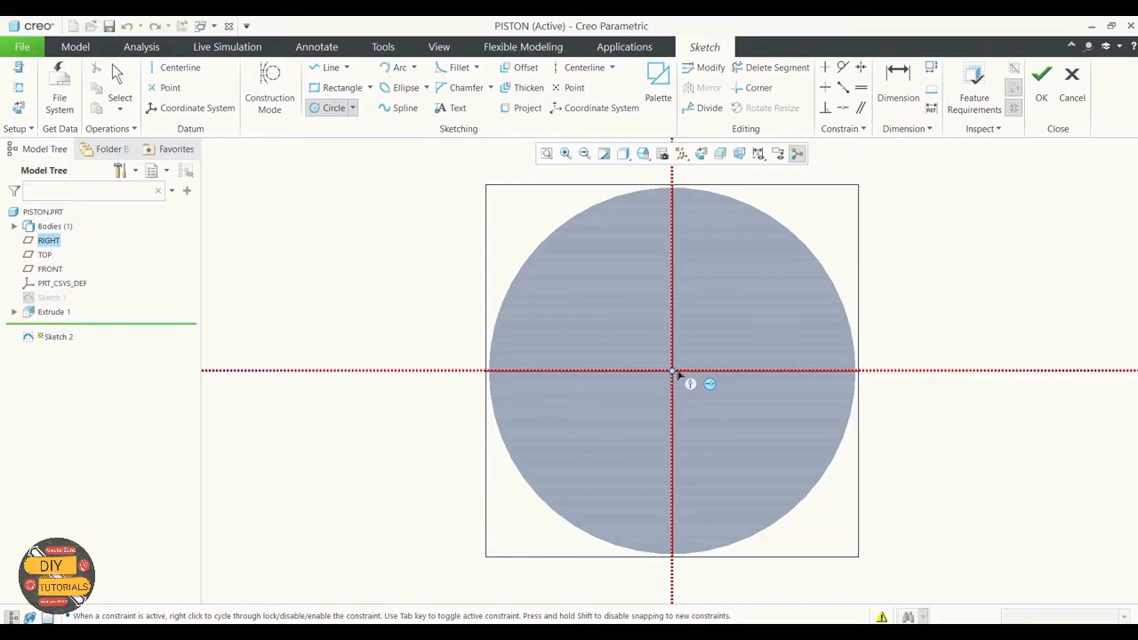
click(673, 371)
click(807, 310)
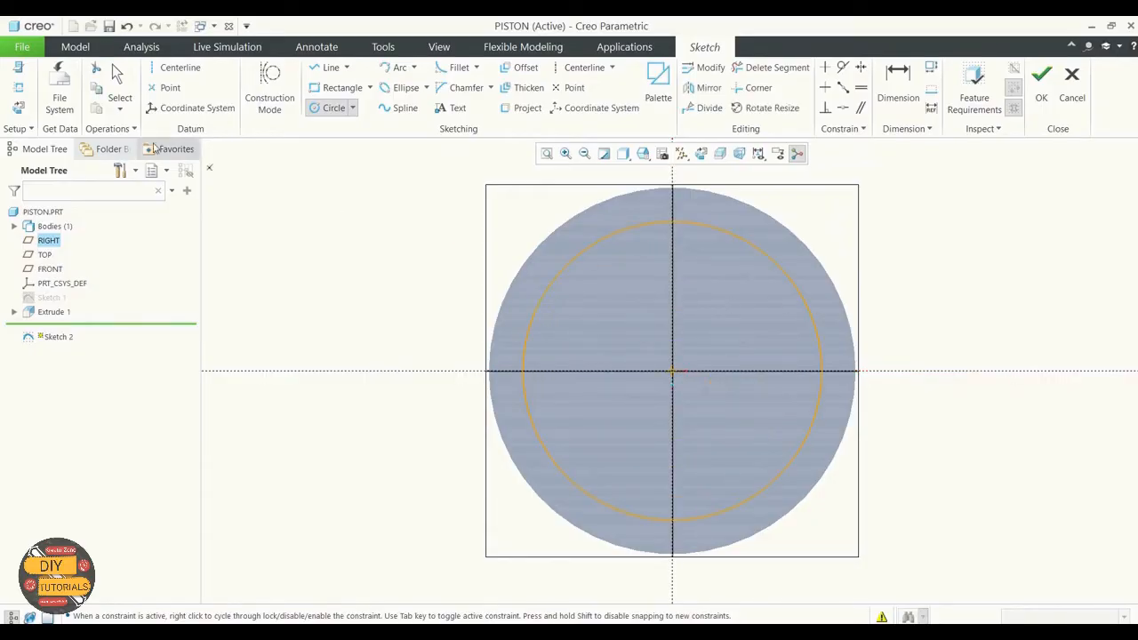
Set the inner circle's diameter to 75.5 mm and finish the sketch
click(120, 89)
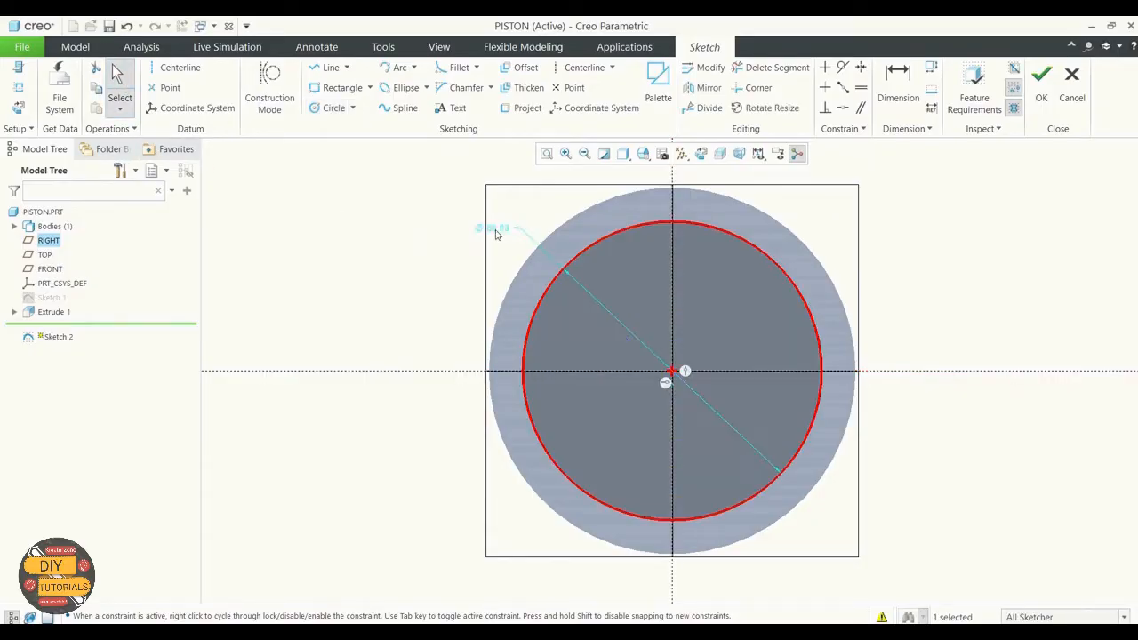
double_click(495, 229)
text(75)
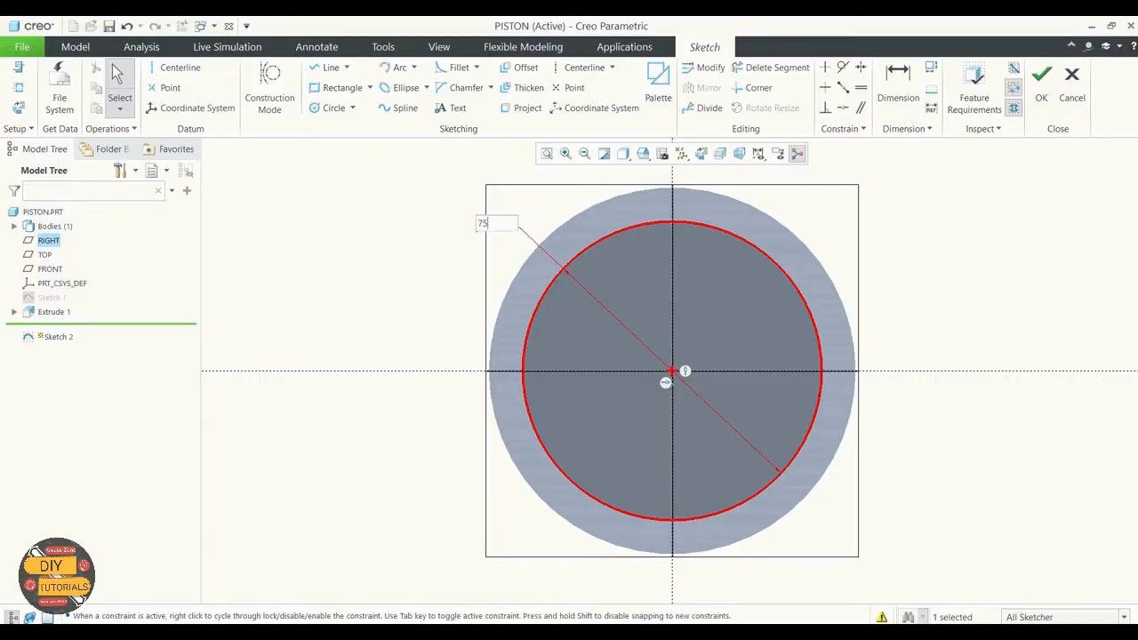
text(.5)
key(Return)
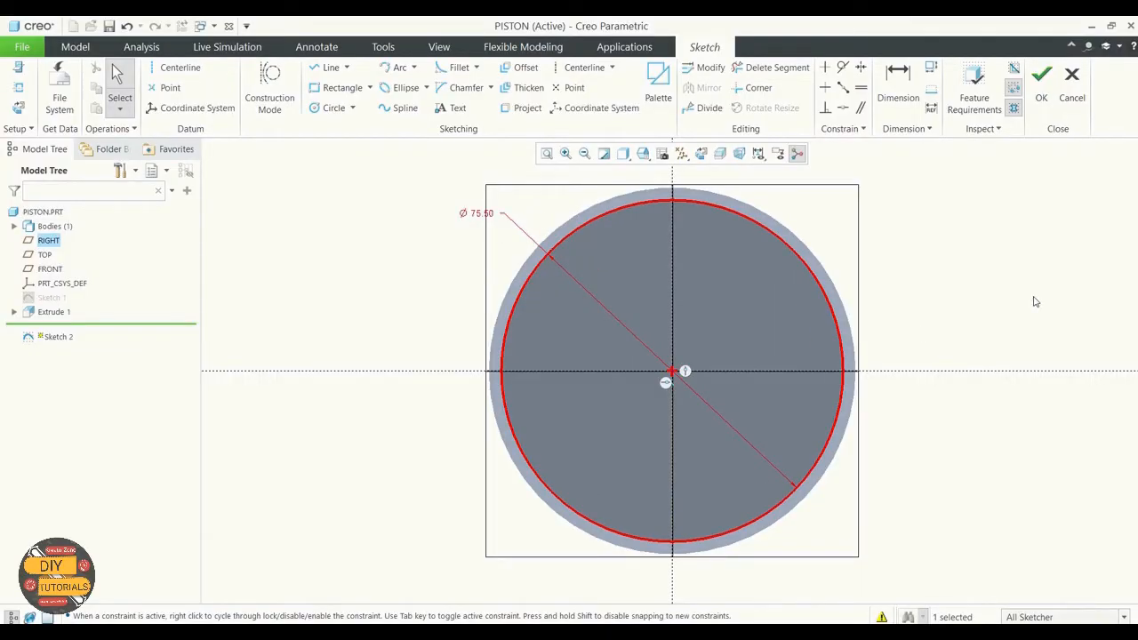
click(1044, 98)
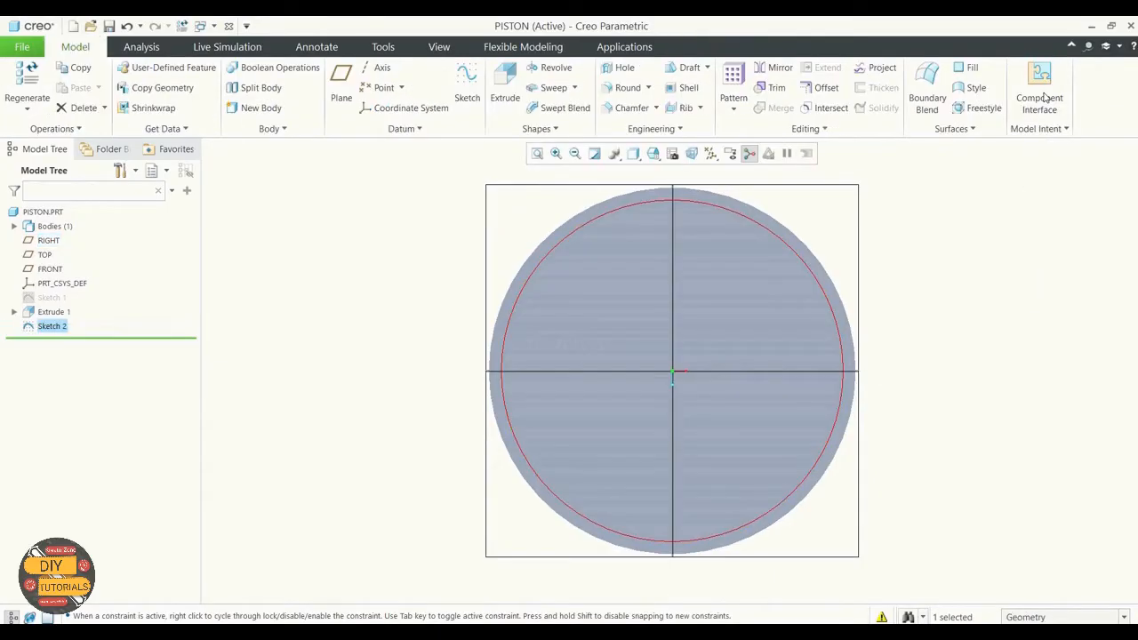
Extrude the 75.5 mm circle as a Remove Material cut 51.5 mm deep to hollow out the cylinder
click(501, 89)
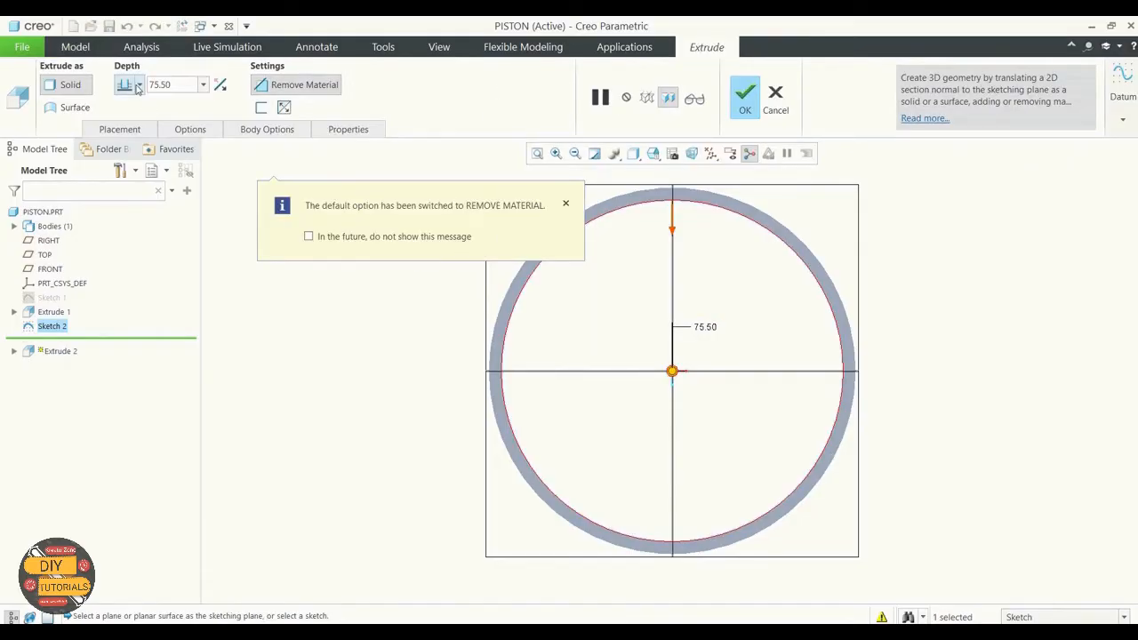
click(274, 85)
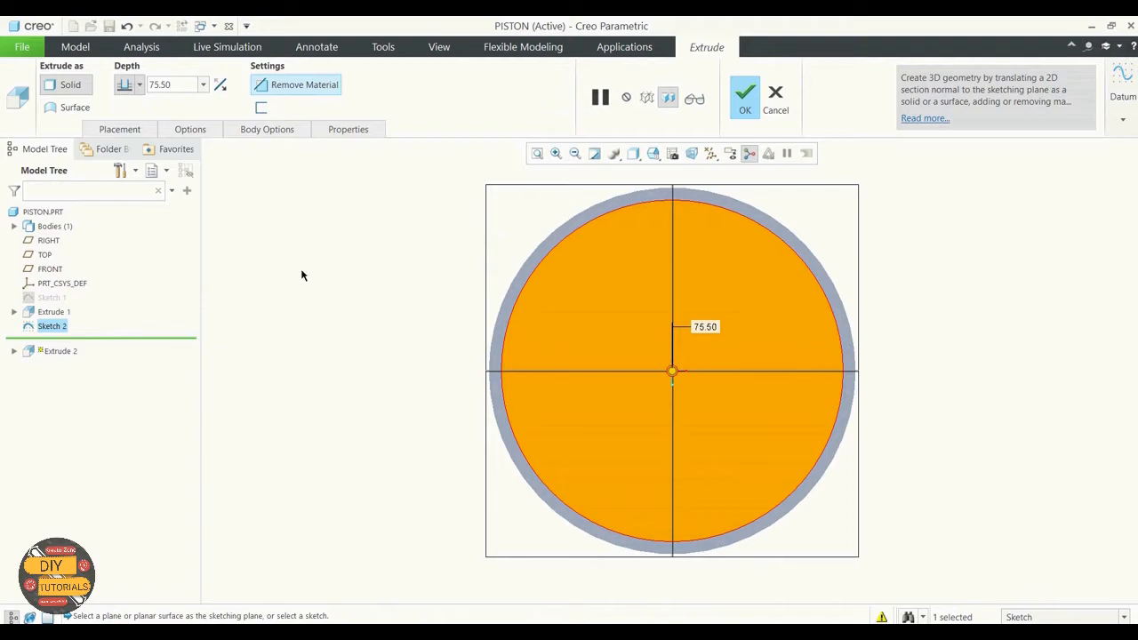
middle_drag(301, 275, 313, 239)
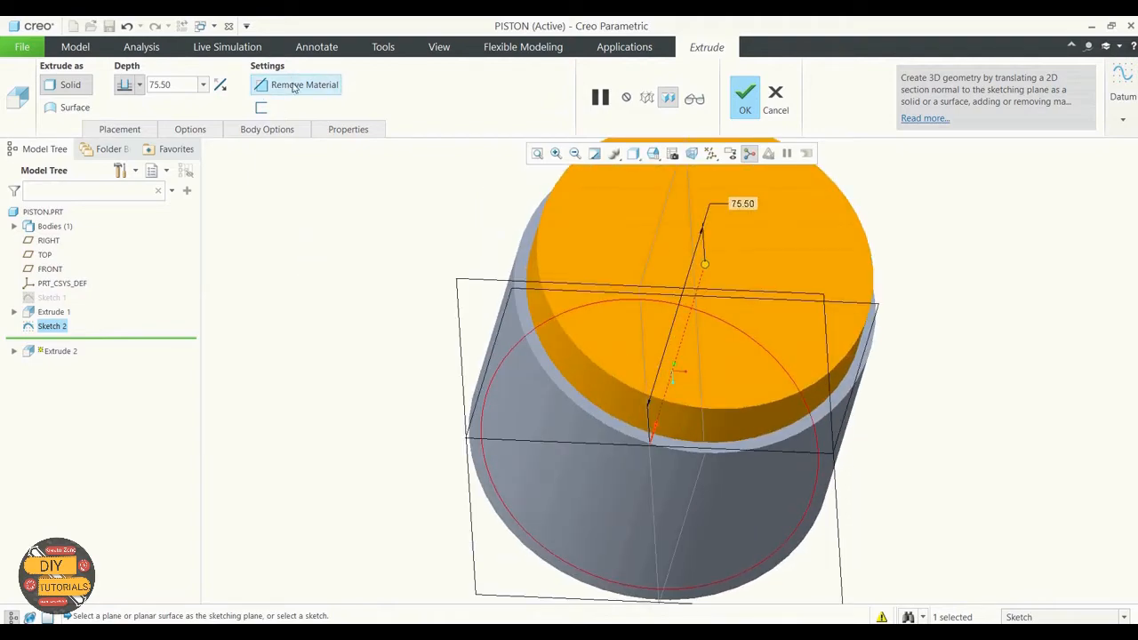
click(292, 86)
middle_drag(279, 213, 274, 249)
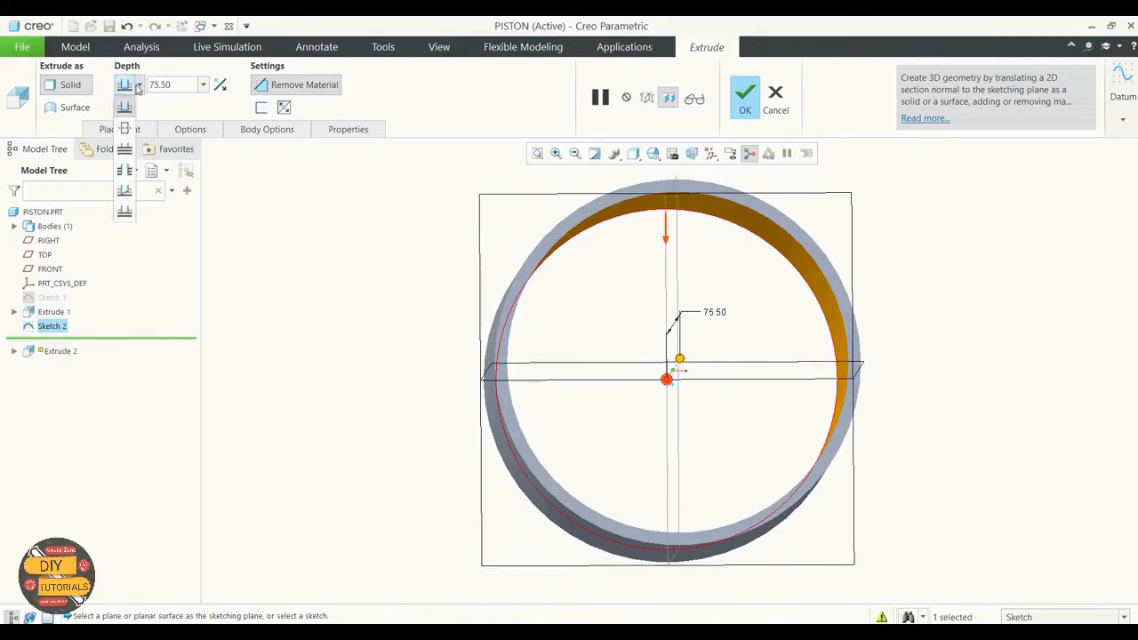
double_click(167, 84)
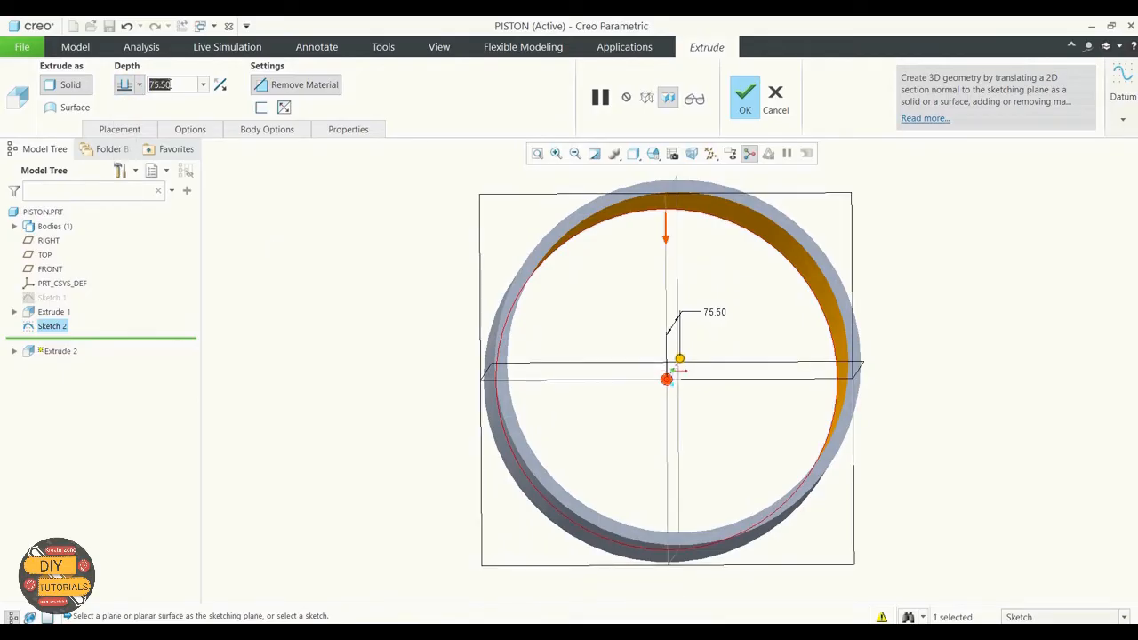
text(51.5)
key(Return)
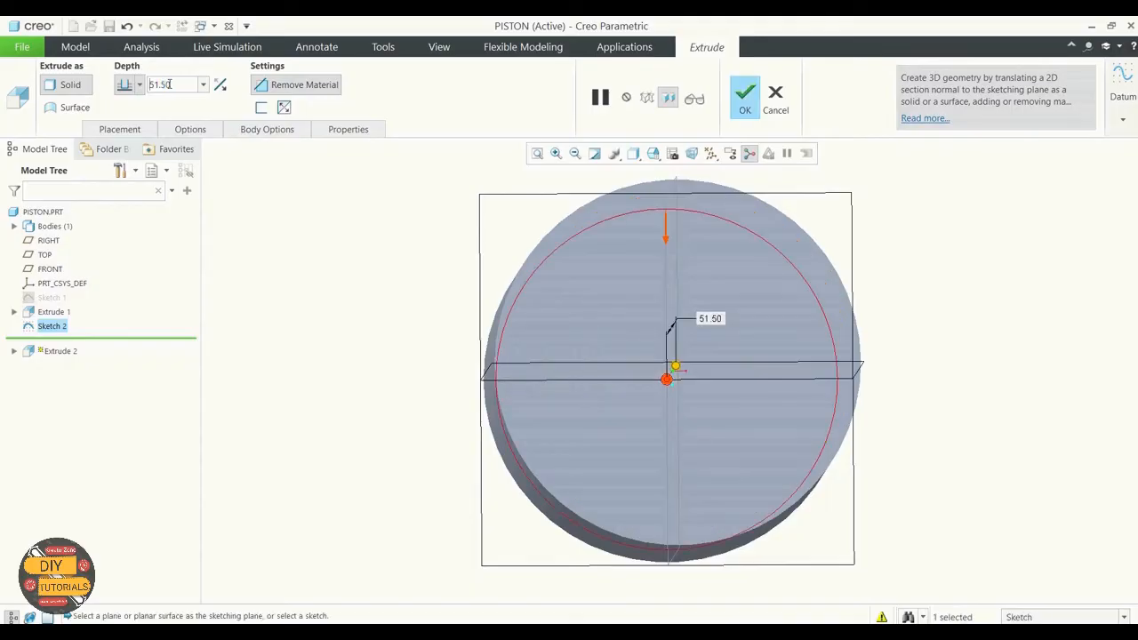
middle_drag(368, 227, 452, 76)
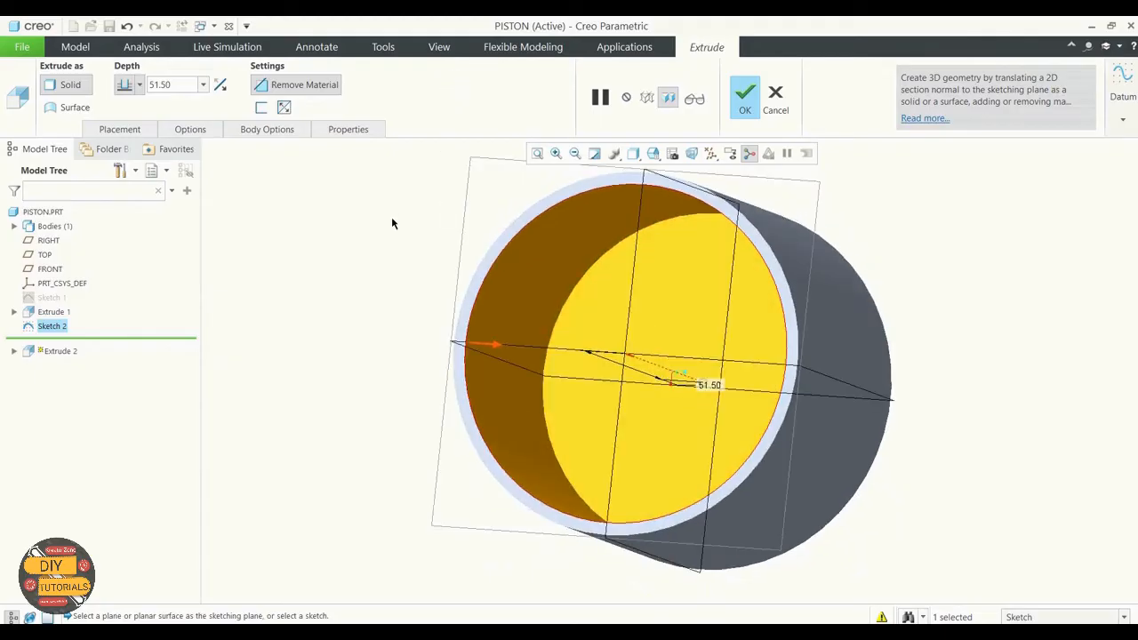
click(745, 98)
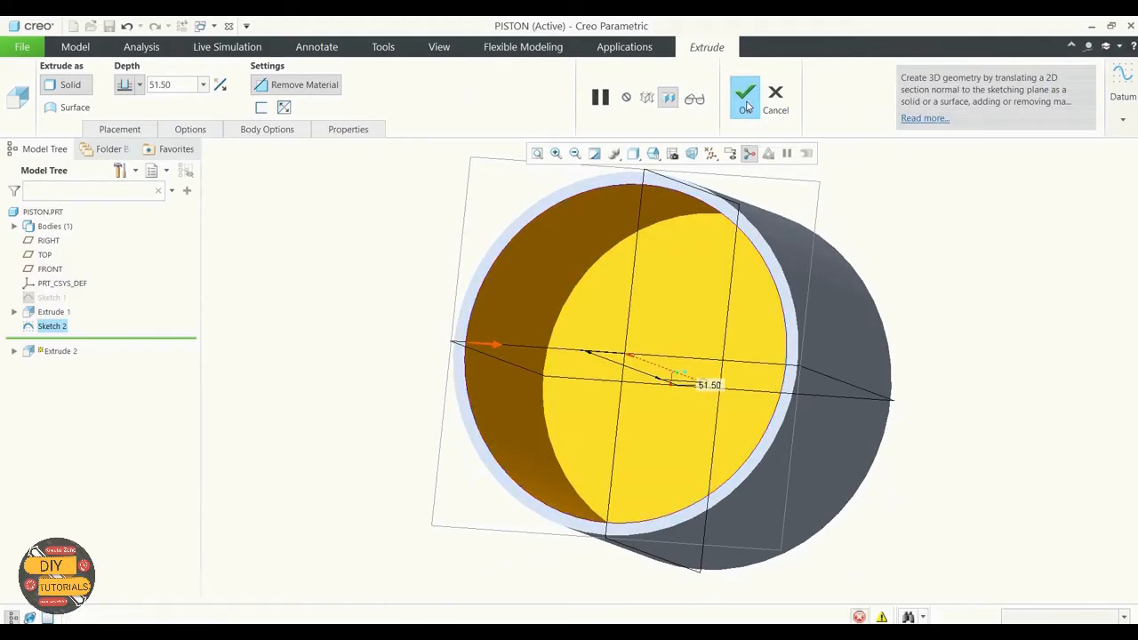
Examine the hollowed cylinder from several angles, with and without perspective view
middle_drag(409, 292, 382, 293)
click(388, 341)
scroll(388, 343, up, 3)
click(692, 154)
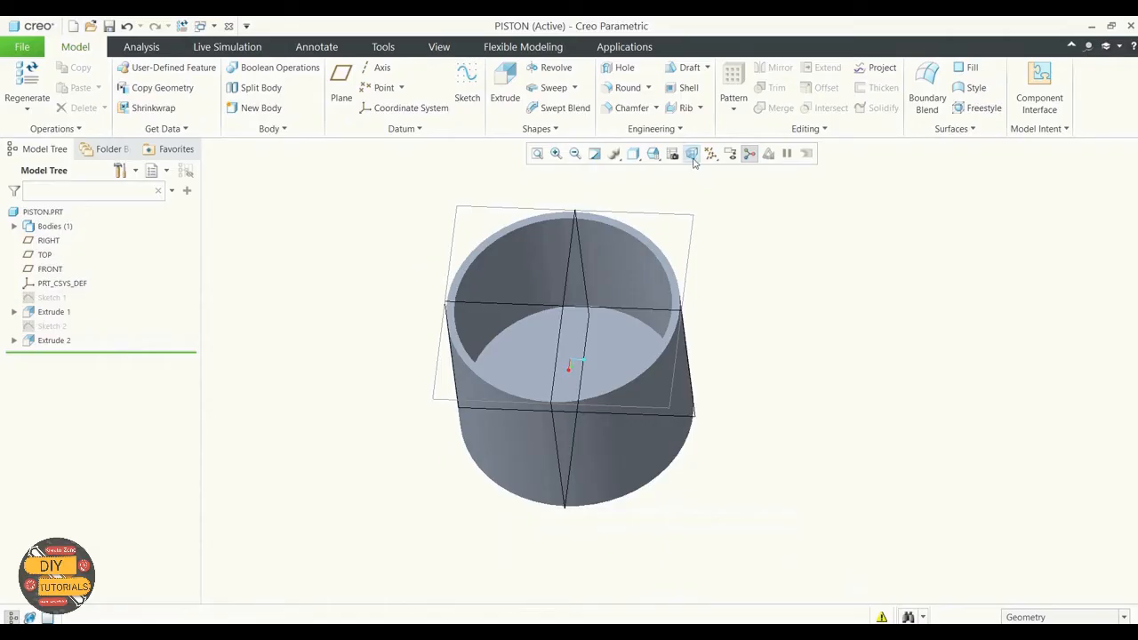
middle_drag(657, 290, 672, 240)
click(691, 155)
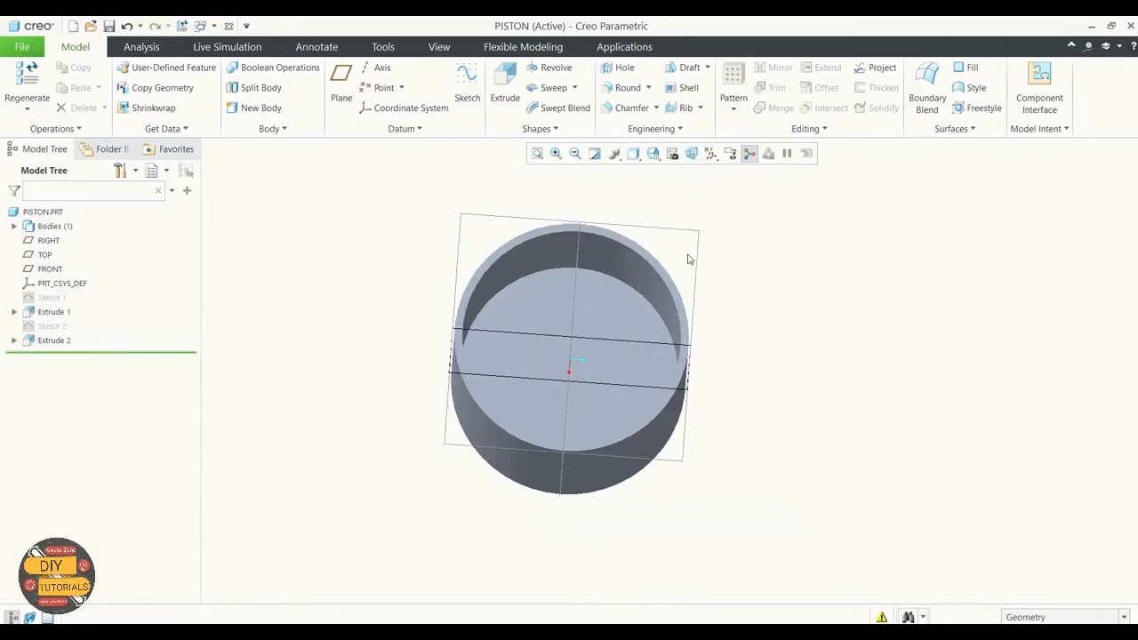
middle_drag(734, 282, 736, 238)
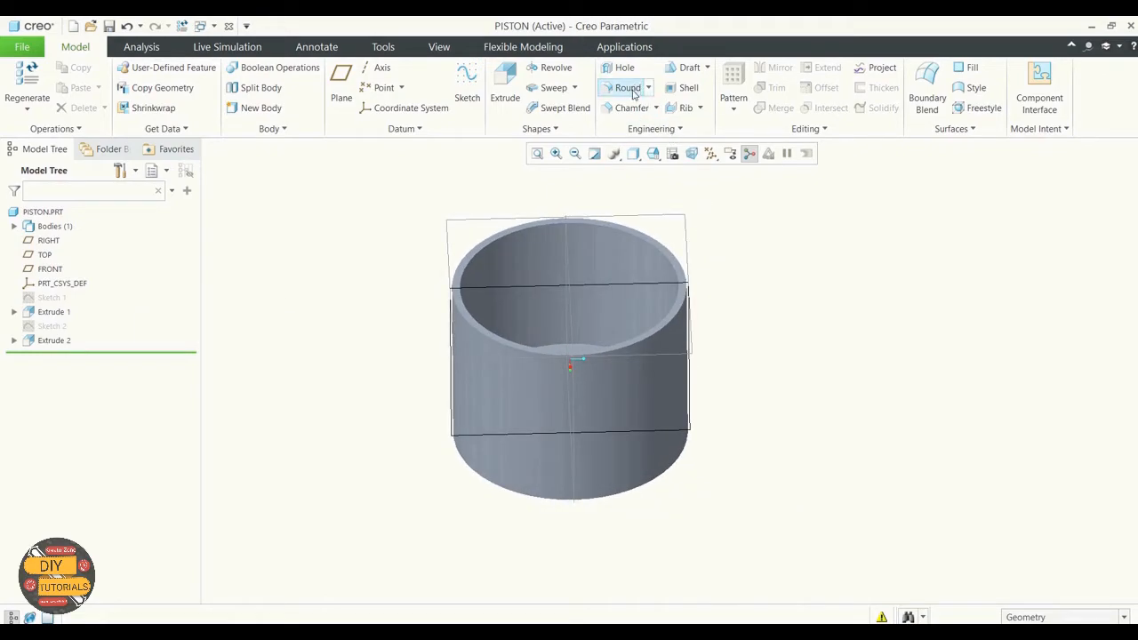
click(681, 130)
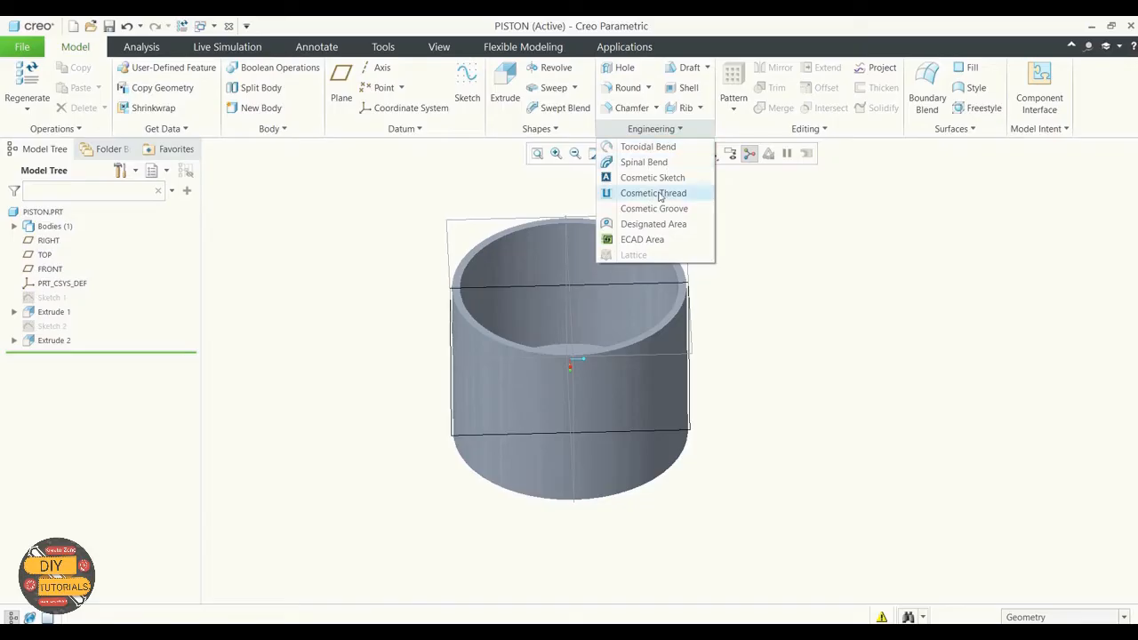
click(661, 132)
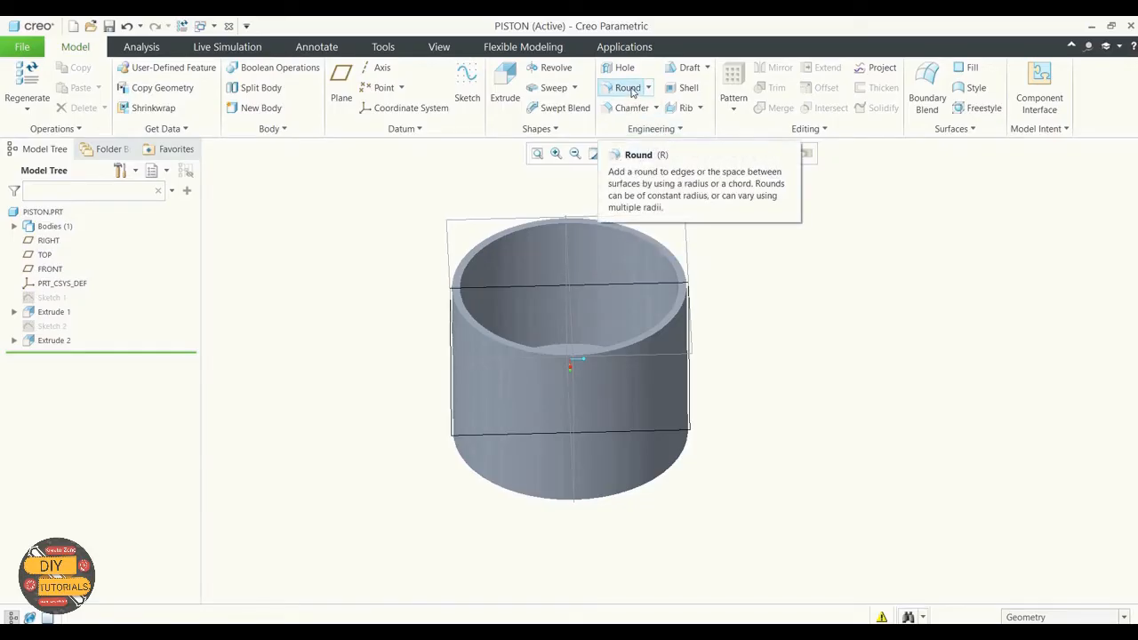
Start a round on the inner bottom edge of the hollow and set its radius to 8.5 mm
click(648, 88)
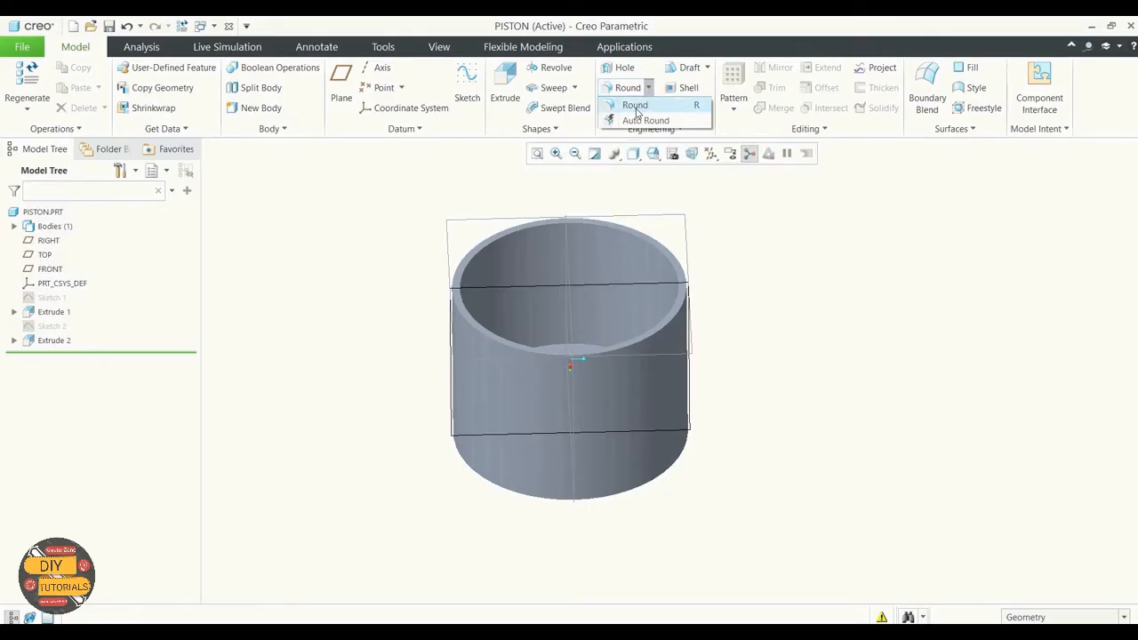
click(635, 106)
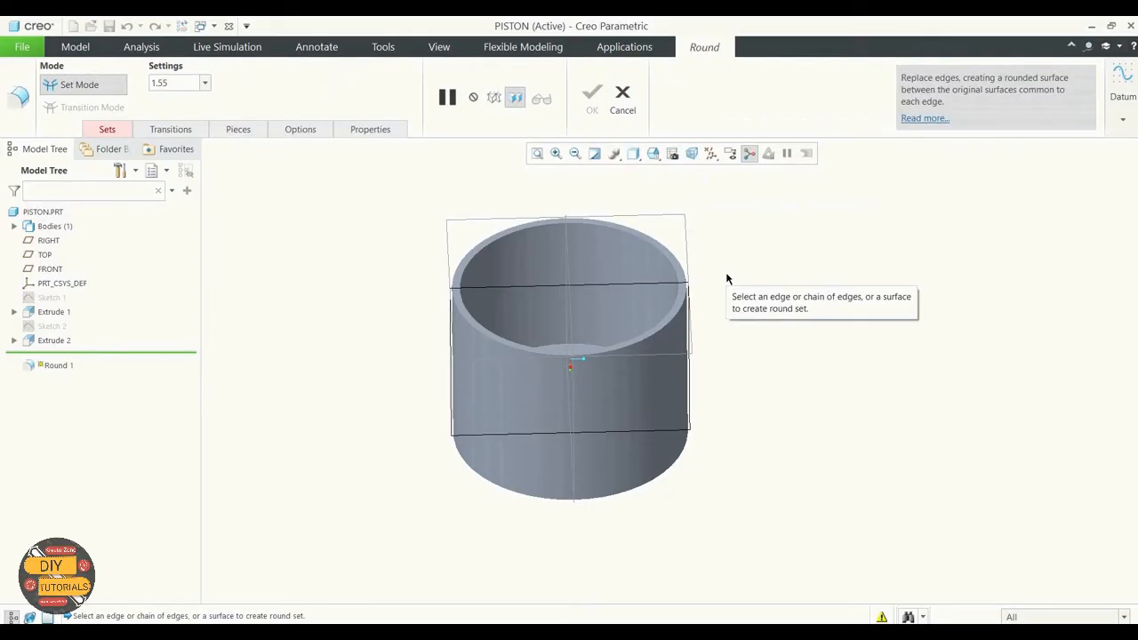
middle_drag(724, 276, 723, 292)
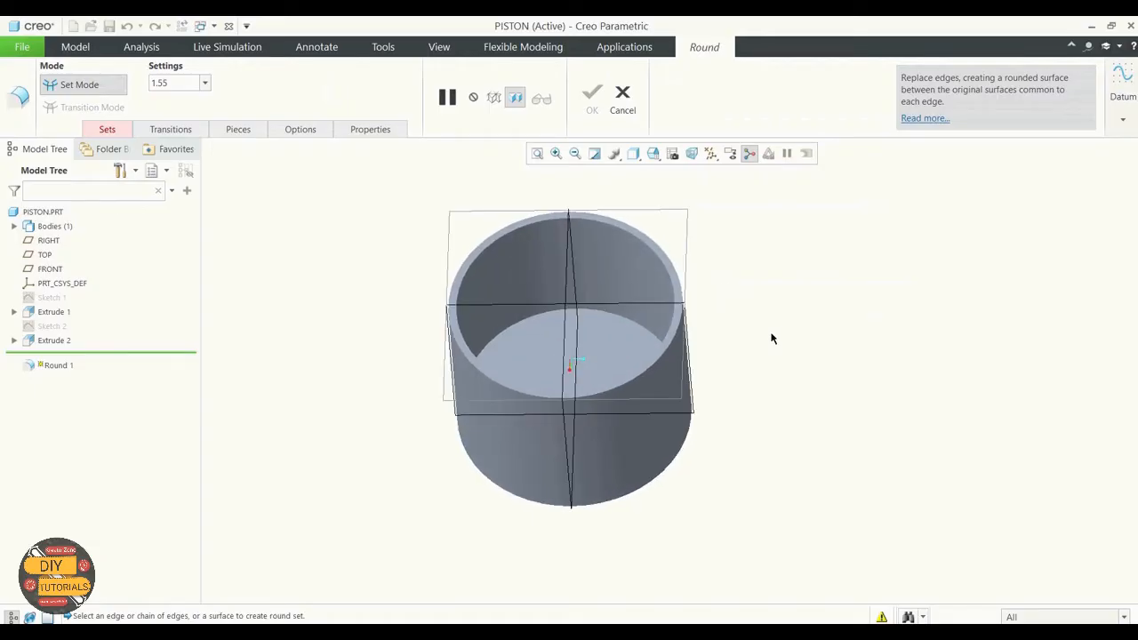
click(599, 315)
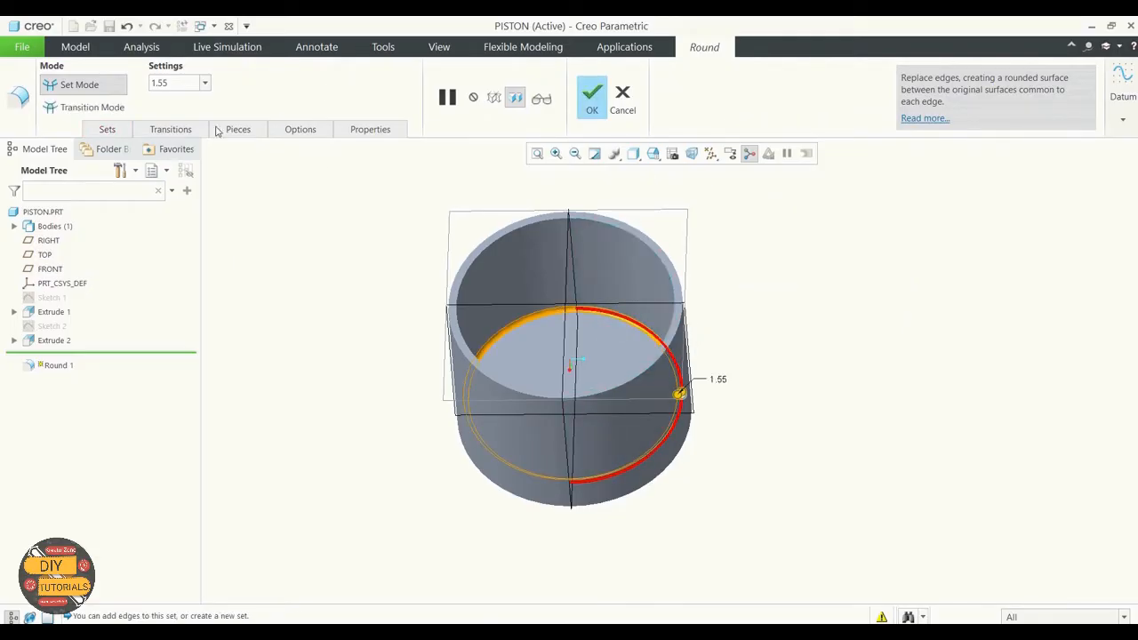
double_click(168, 81)
key(BackSpace)
text(8)
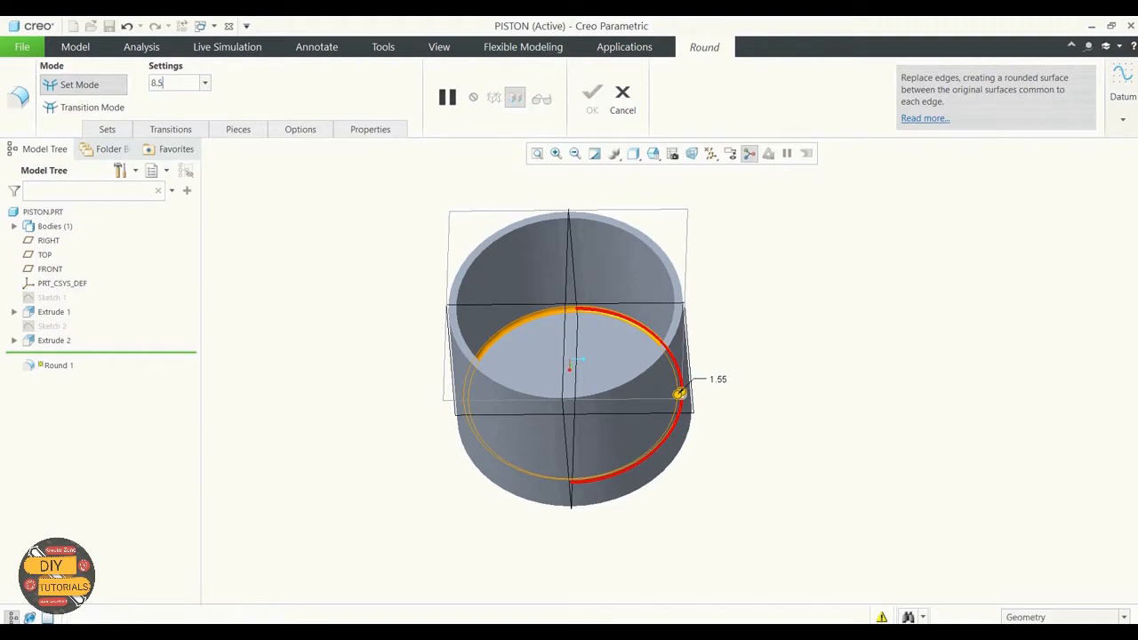
key(Return)
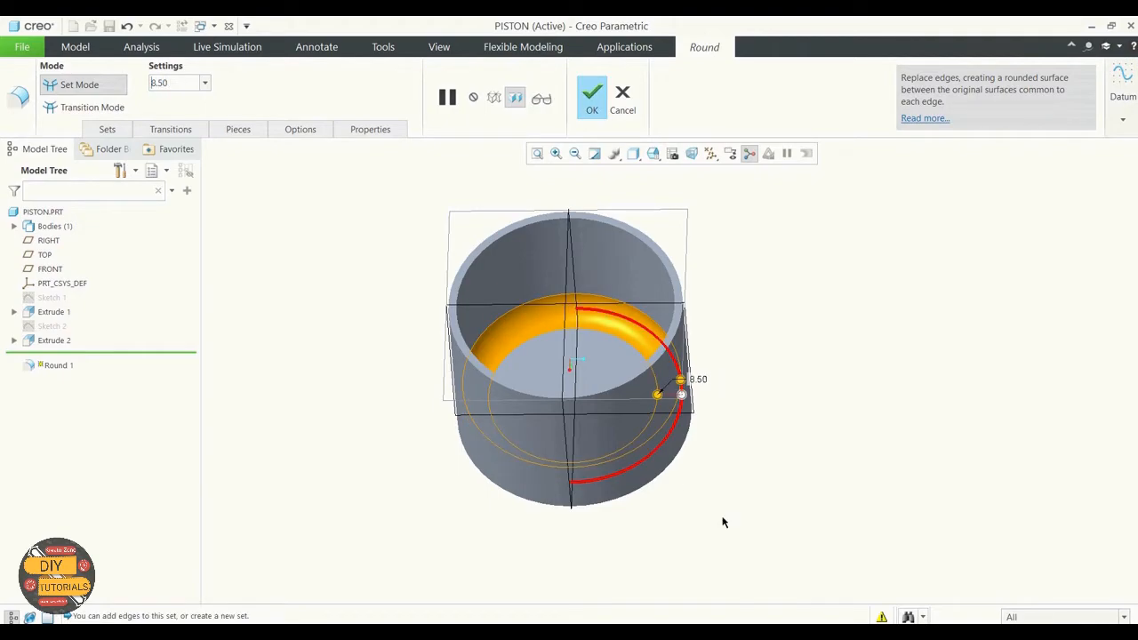
Preview the 8.5 mm round inside the hollow and accept it
middle_drag(758, 437, 732, 424)
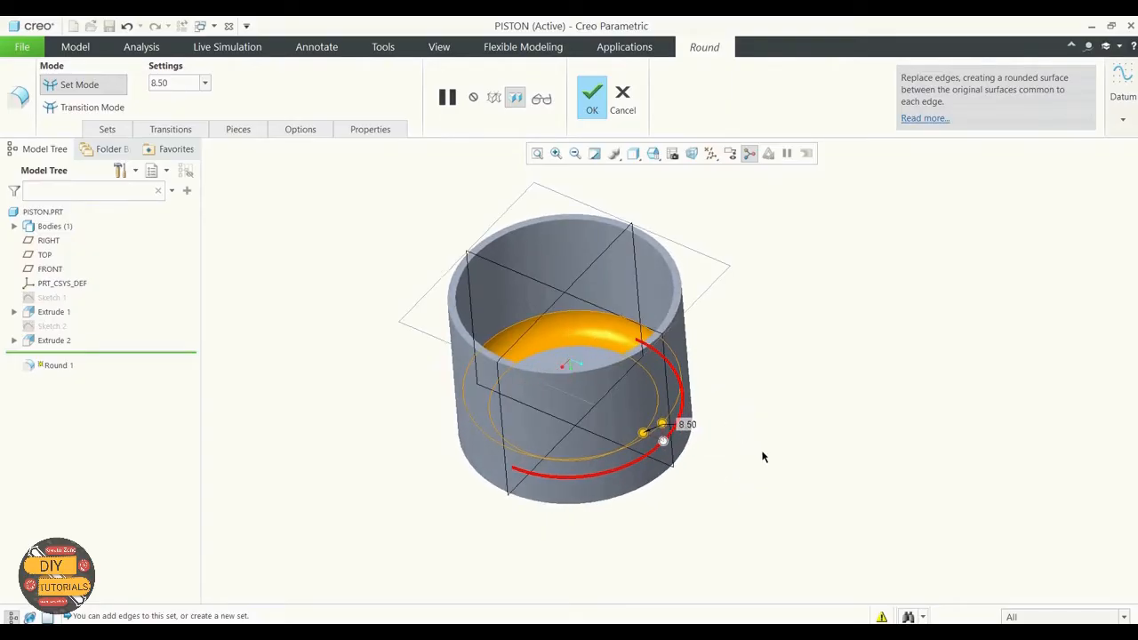
click(544, 99)
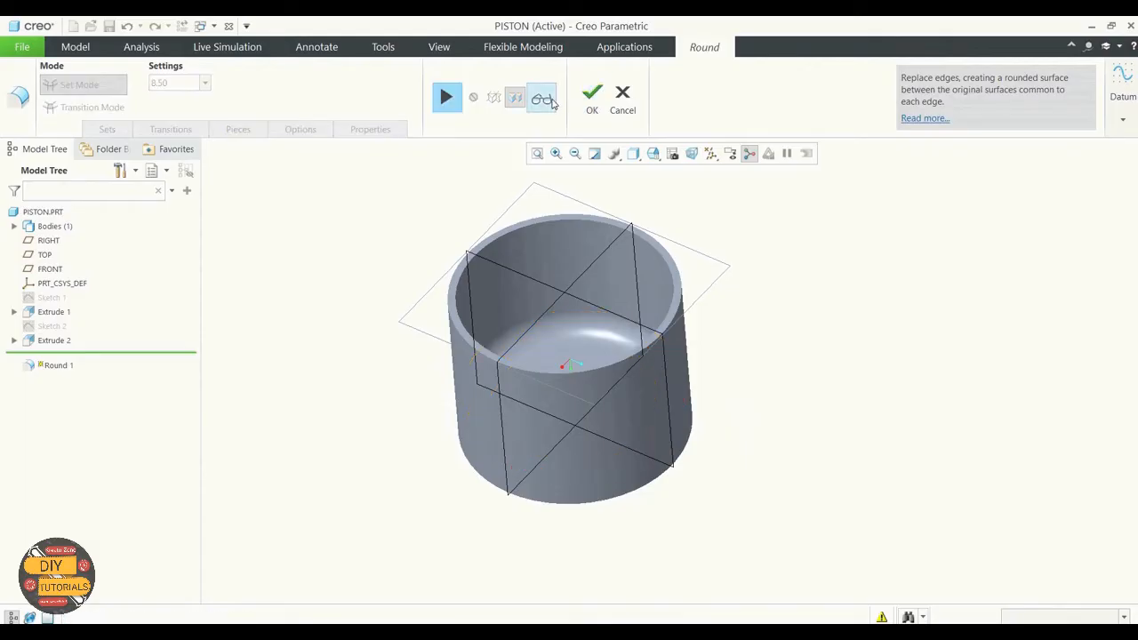
mouse_move(780, 372)
middle_down()
mouse_move(782, 391)
mouse_move(809, 382)
mouse_move(782, 355)
middle_up()
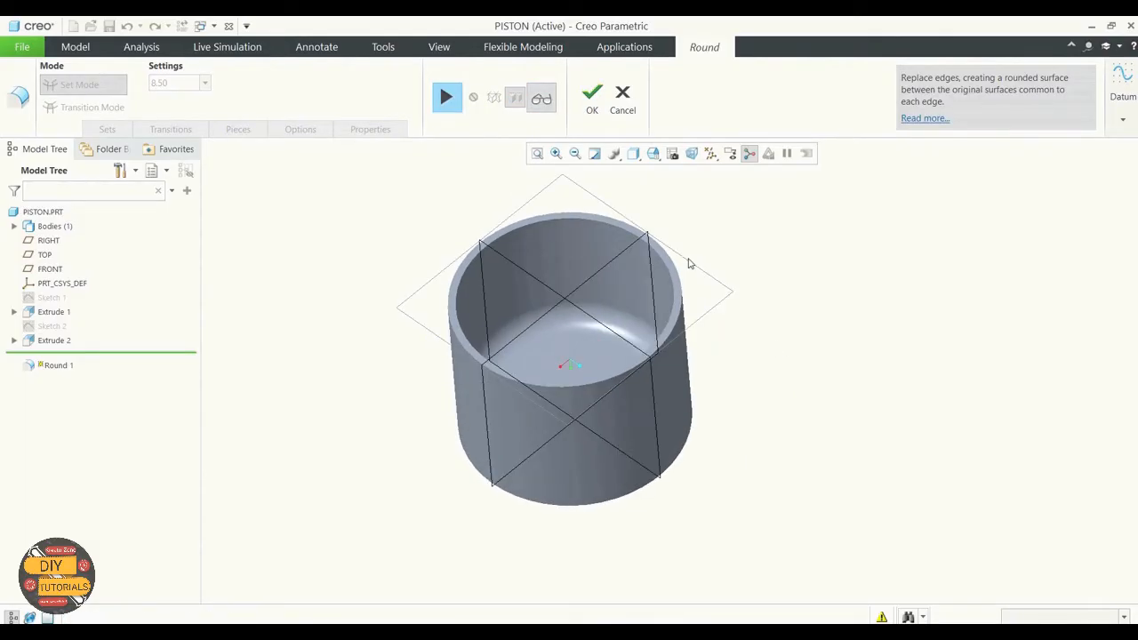
click(541, 100)
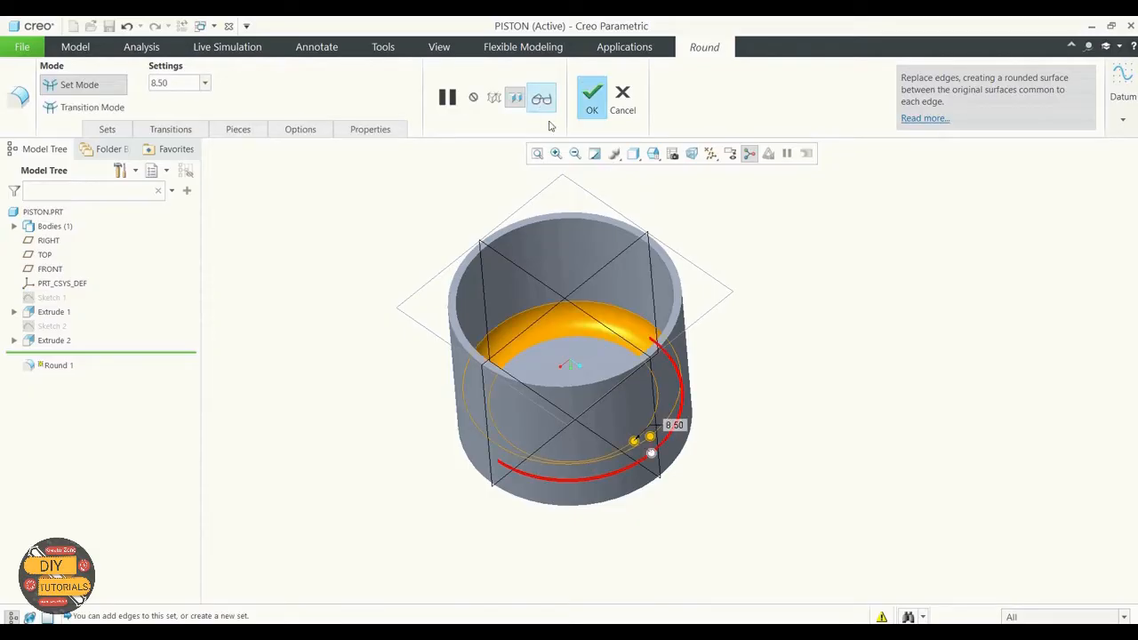
mouse_move(793, 351)
middle_down()
mouse_move(815, 386)
mouse_move(796, 338)
middle_up()
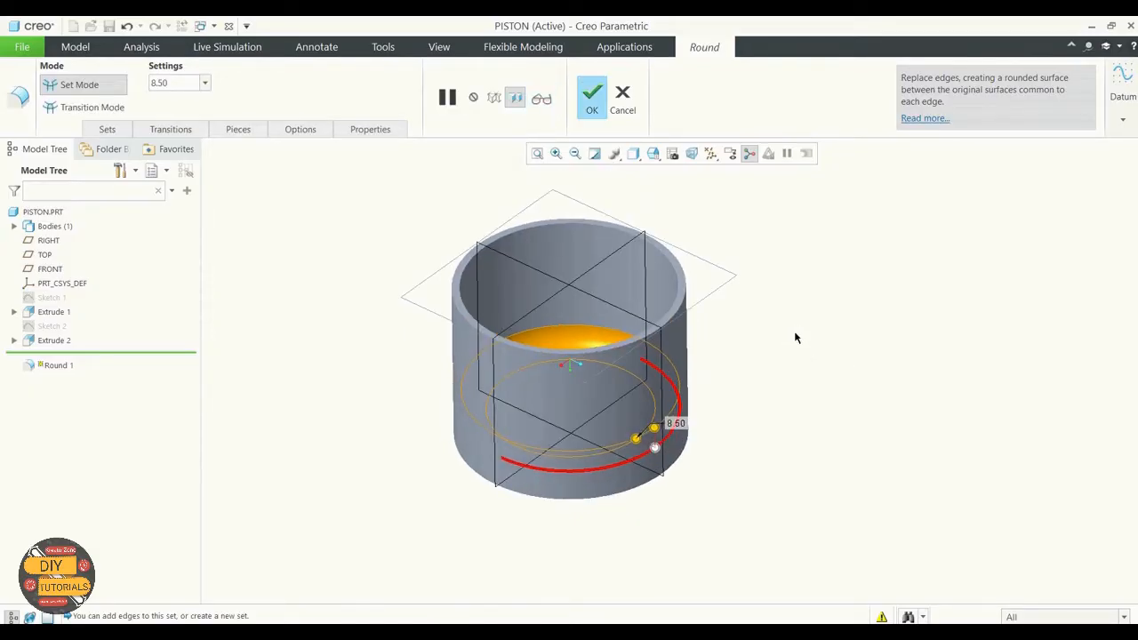
click(592, 100)
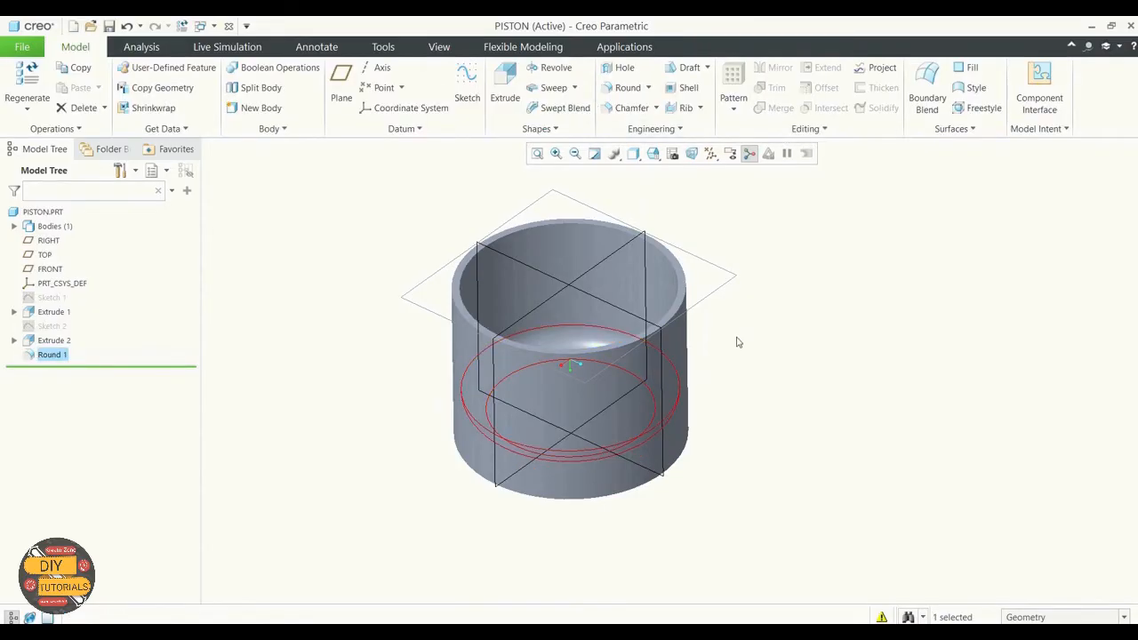
mouse_move(808, 361)
middle_down()
mouse_move(771, 418)
mouse_move(818, 403)
mouse_move(805, 371)
mouse_move(836, 348)
mouse_move(830, 328)
mouse_move(808, 379)
mouse_move(849, 368)
mouse_move(833, 368)
mouse_move(802, 399)
mouse_move(810, 355)
mouse_move(823, 340)
mouse_move(830, 353)
mouse_move(805, 359)
middle_up()
click(834, 359)
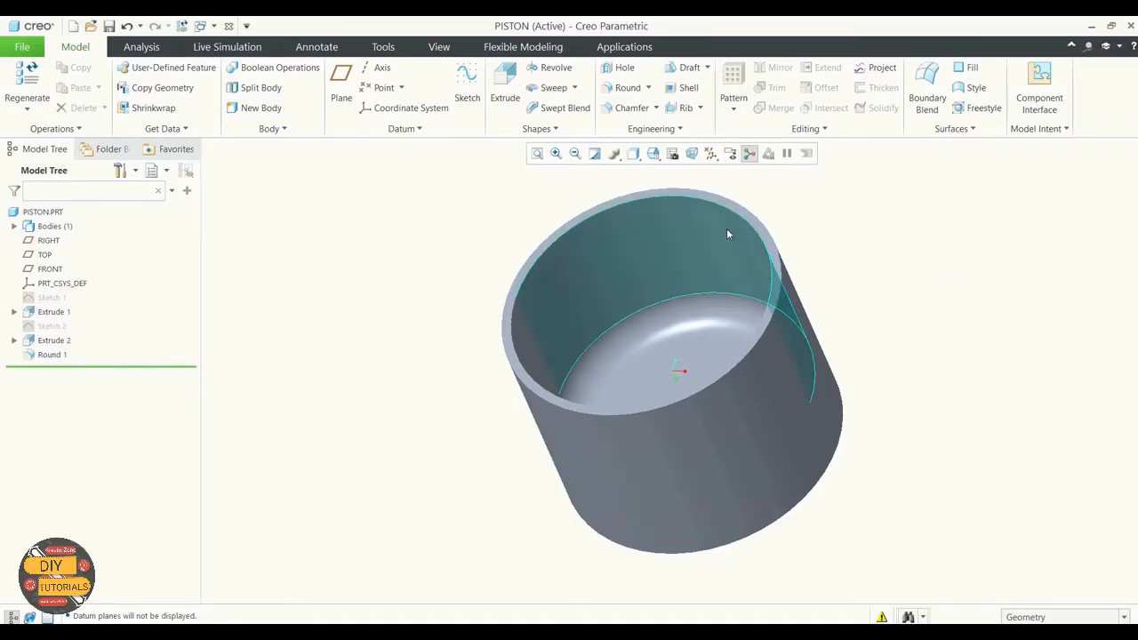
Set the model to its default orientation and turn on the display of datum planes
click(655, 156)
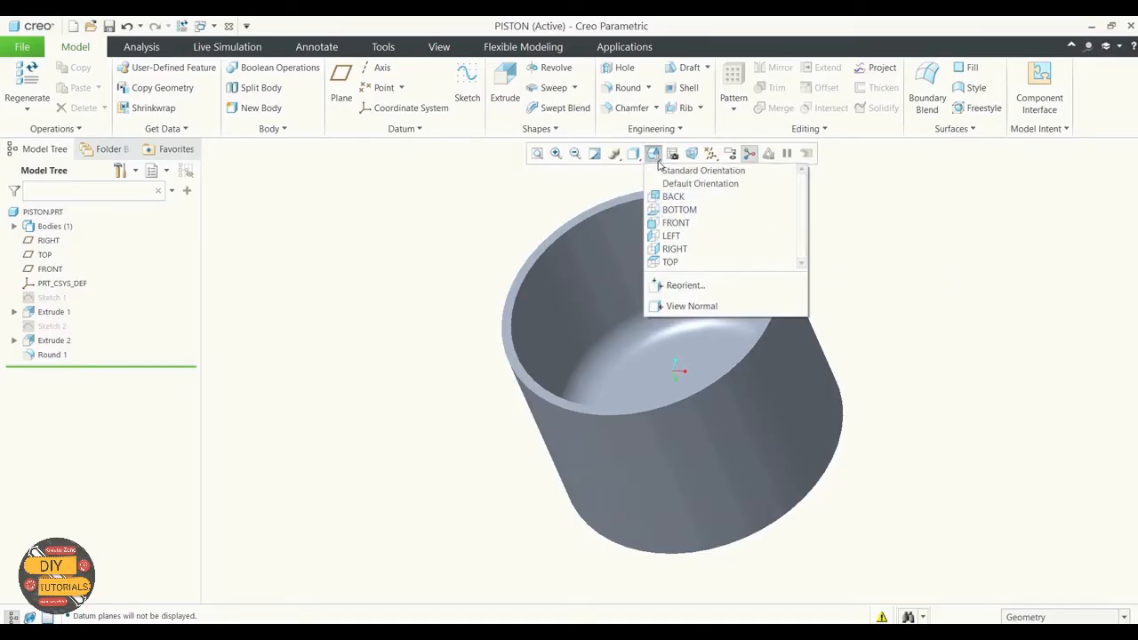
click(683, 184)
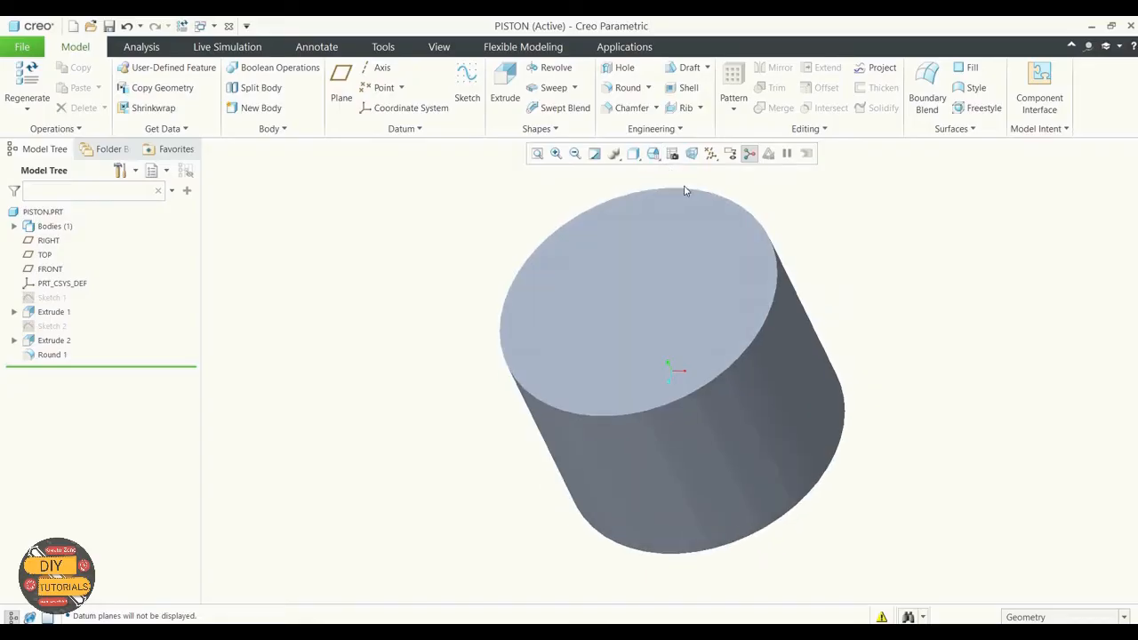
click(710, 154)
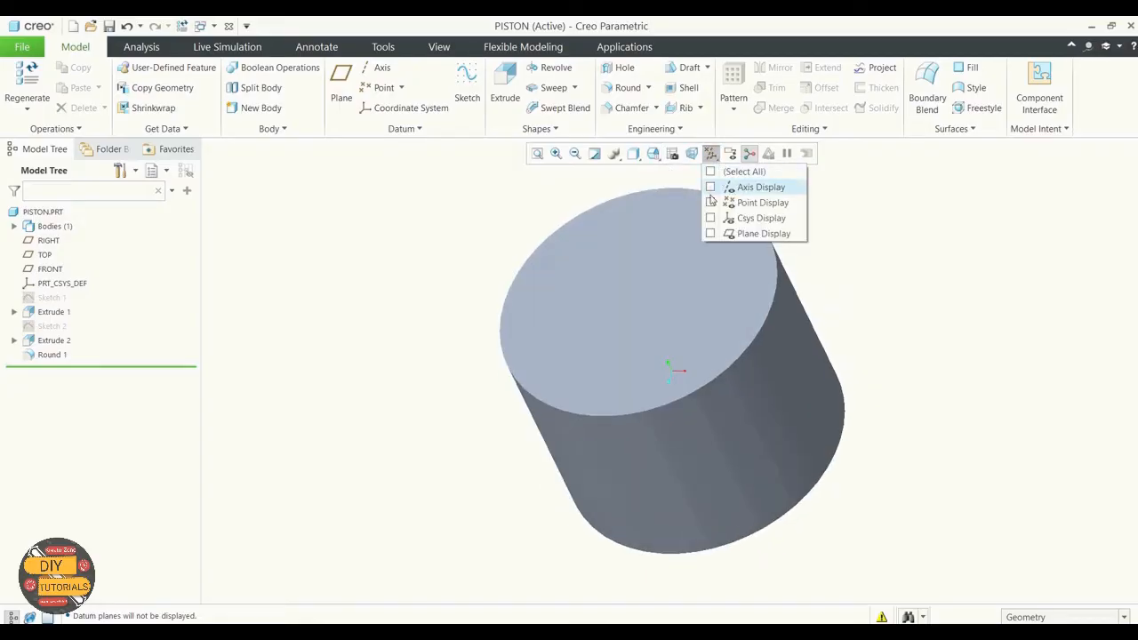
click(709, 234)
click(918, 250)
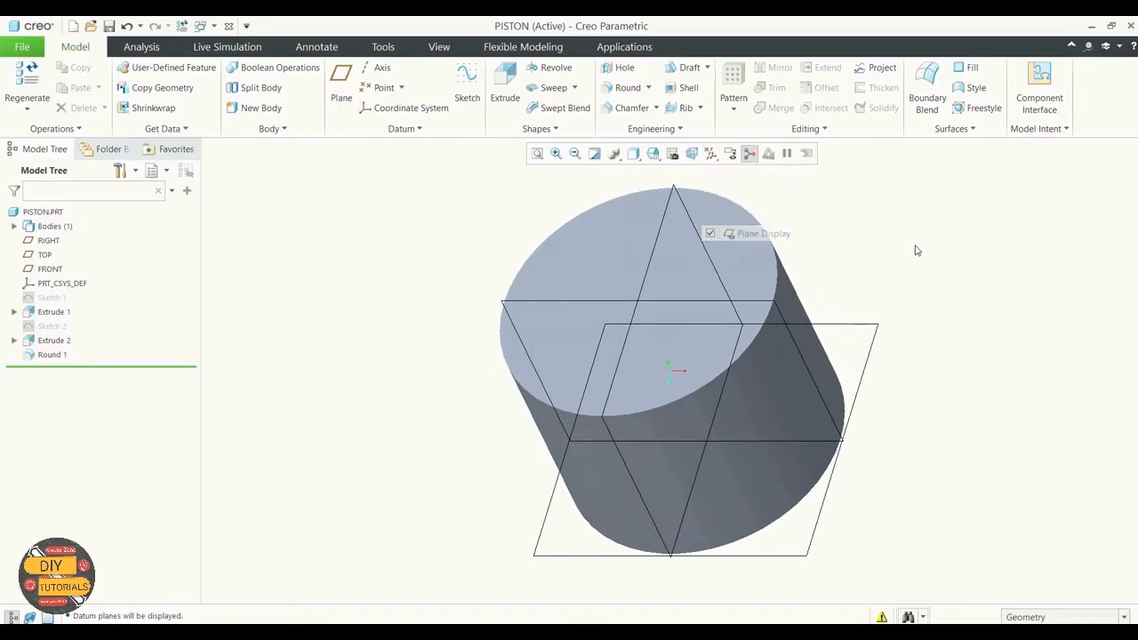
Define a new datum plane offset 29.5 mm from the TOP plane
click(342, 84)
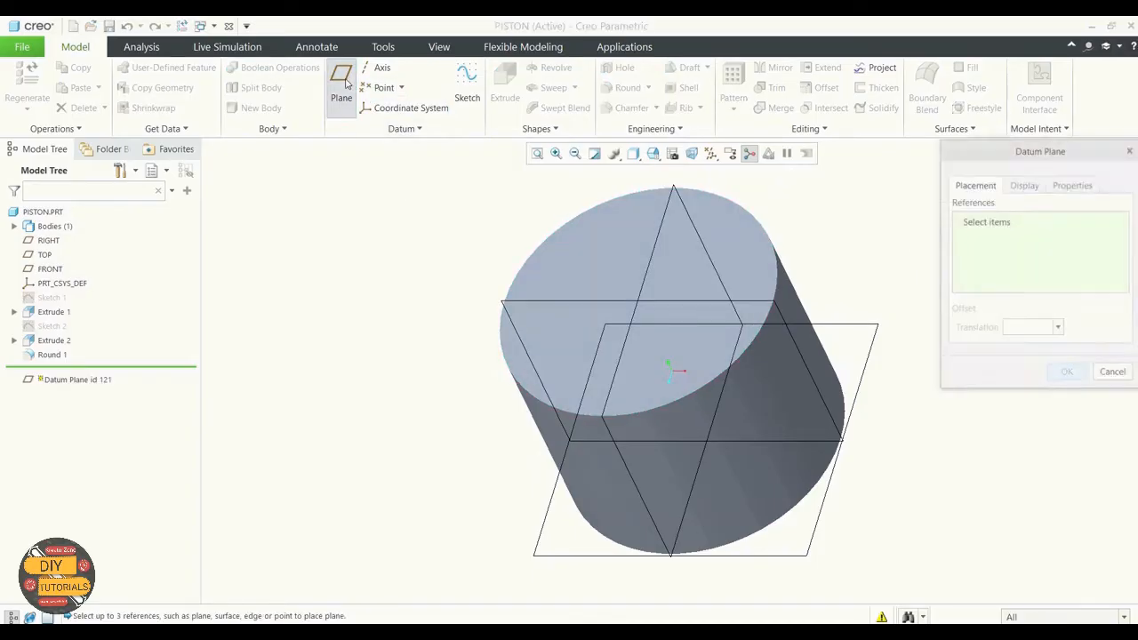
click(869, 358)
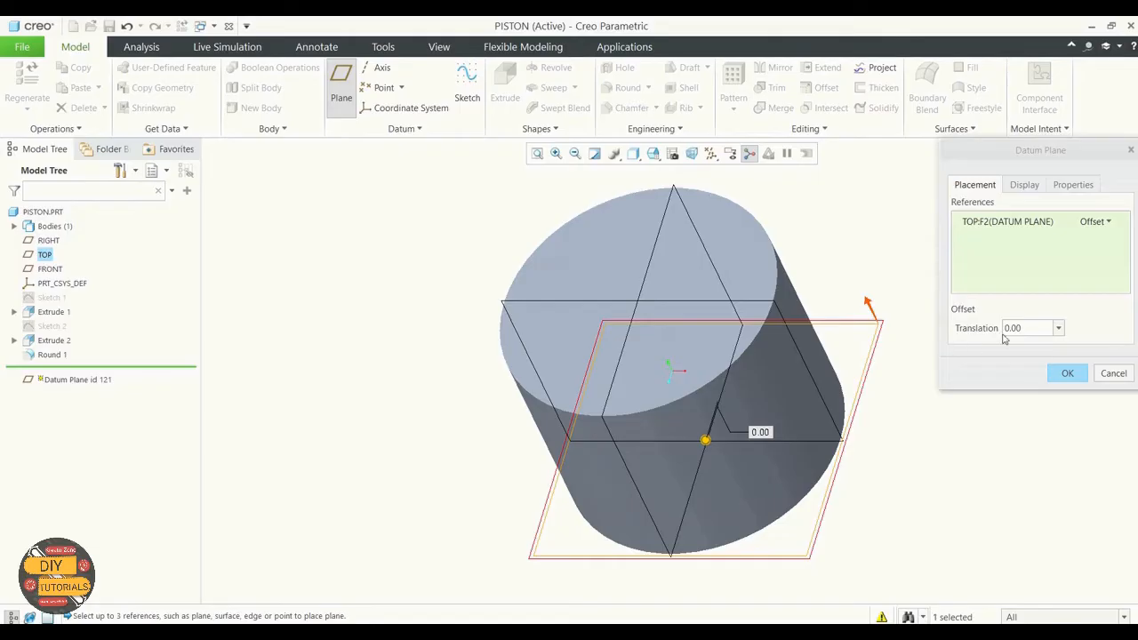
double_click(1036, 329)
text(2)
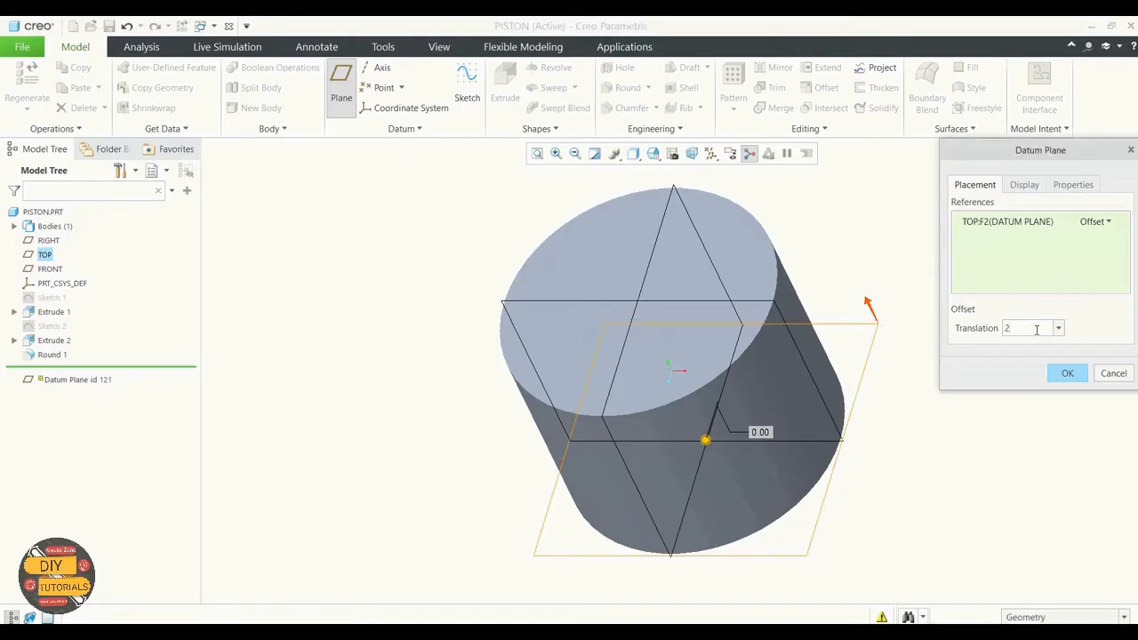
text(9.5)
key(Return)
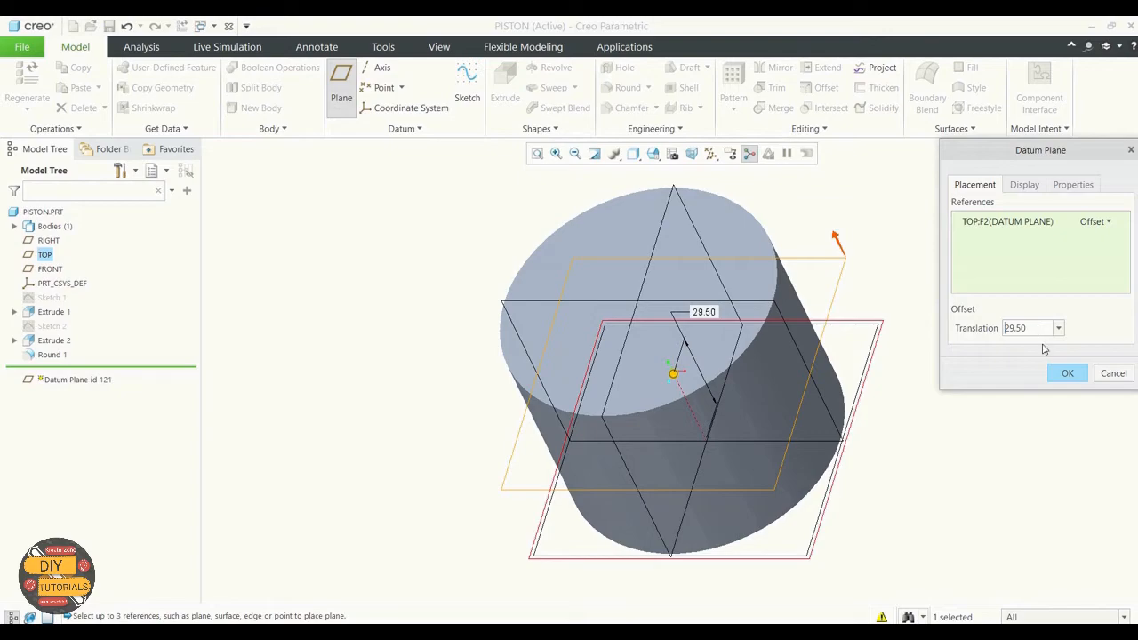
Name the new offset datum plane PIN_PLN and confirm its creation
click(1026, 186)
click(1072, 187)
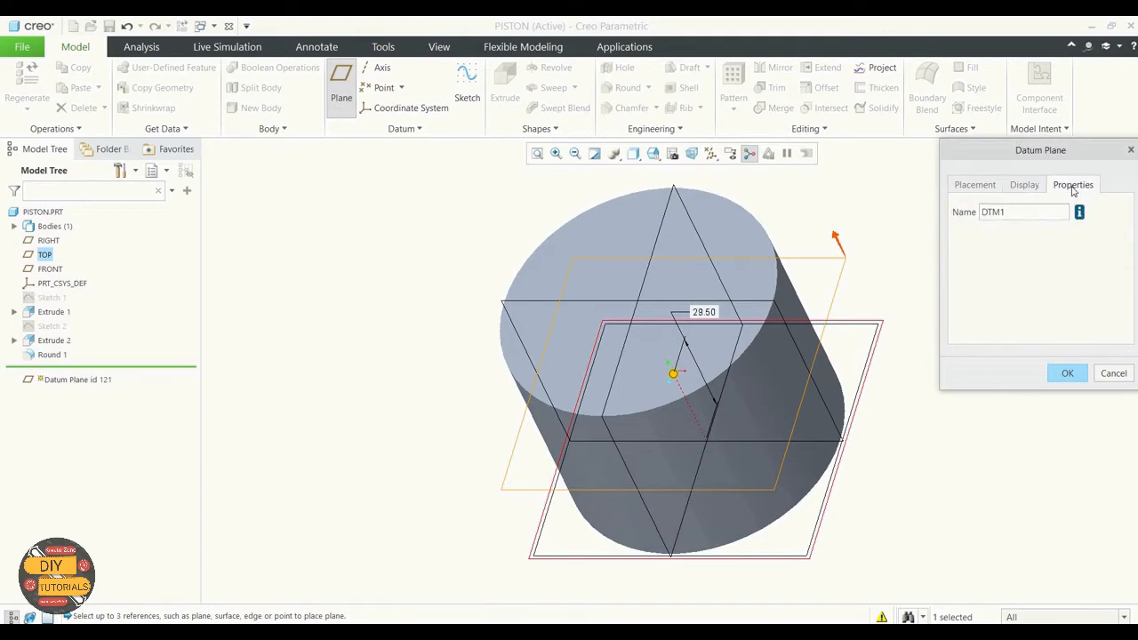
double_click(1013, 214)
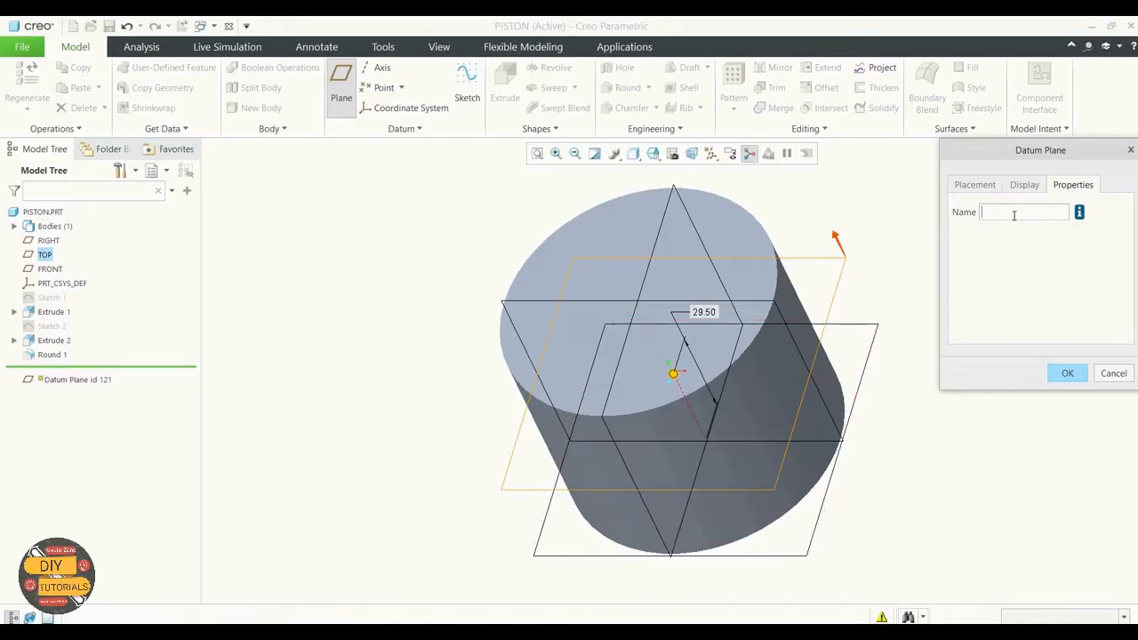
text(PIN_PLN)
click(1067, 374)
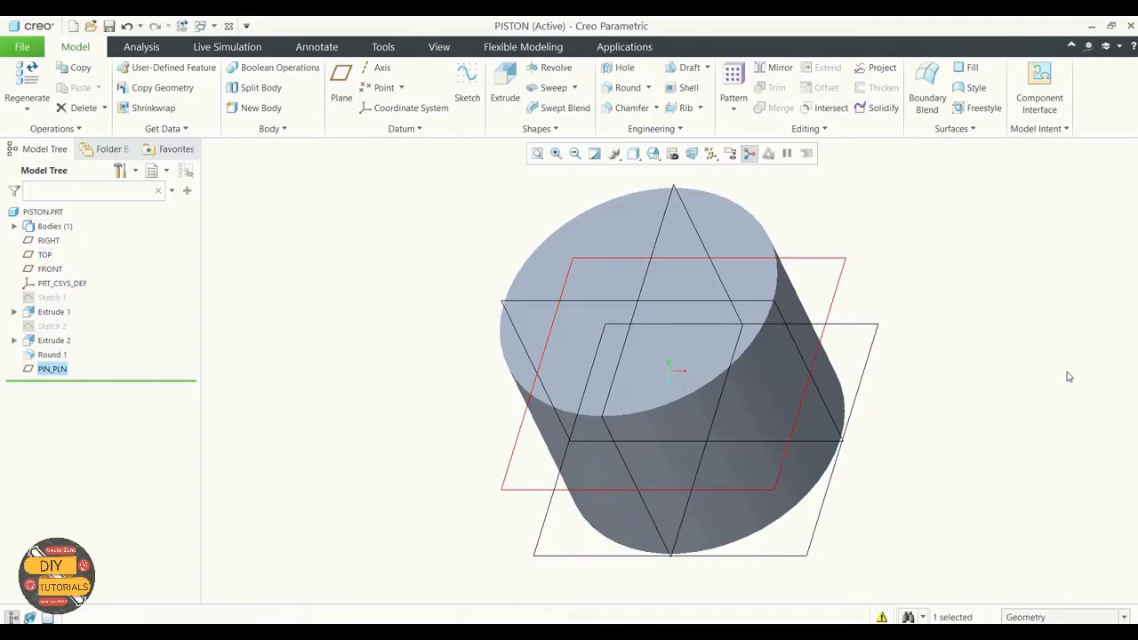
click(1008, 309)
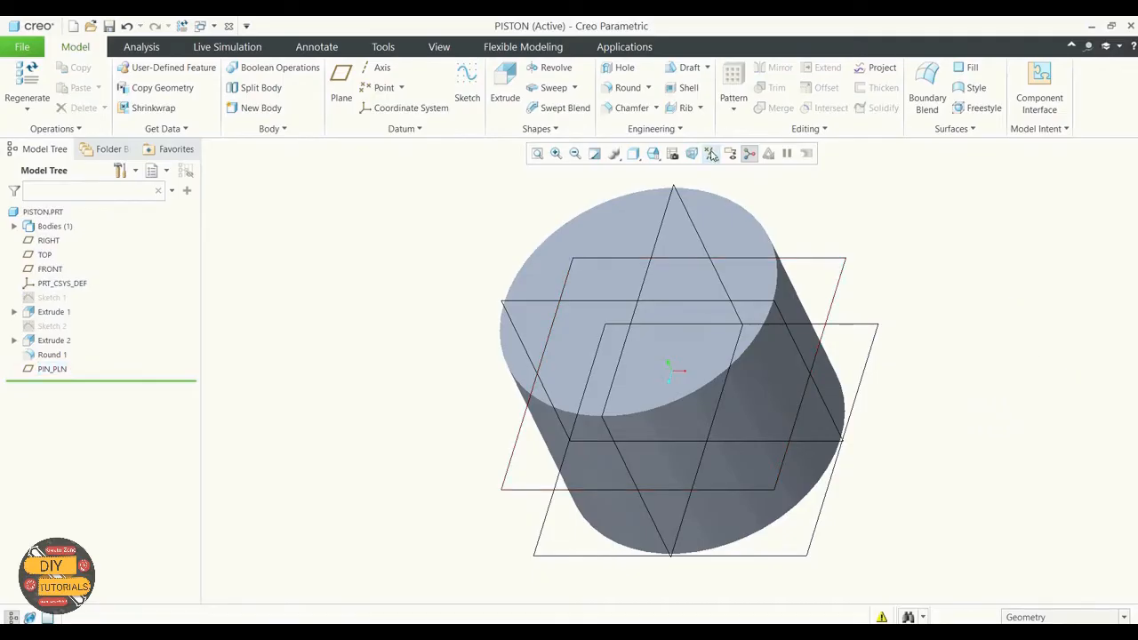
Turn on axis display and create a datum axis through the intersection of the PIN_PLN and FRONT planes
click(711, 153)
click(711, 187)
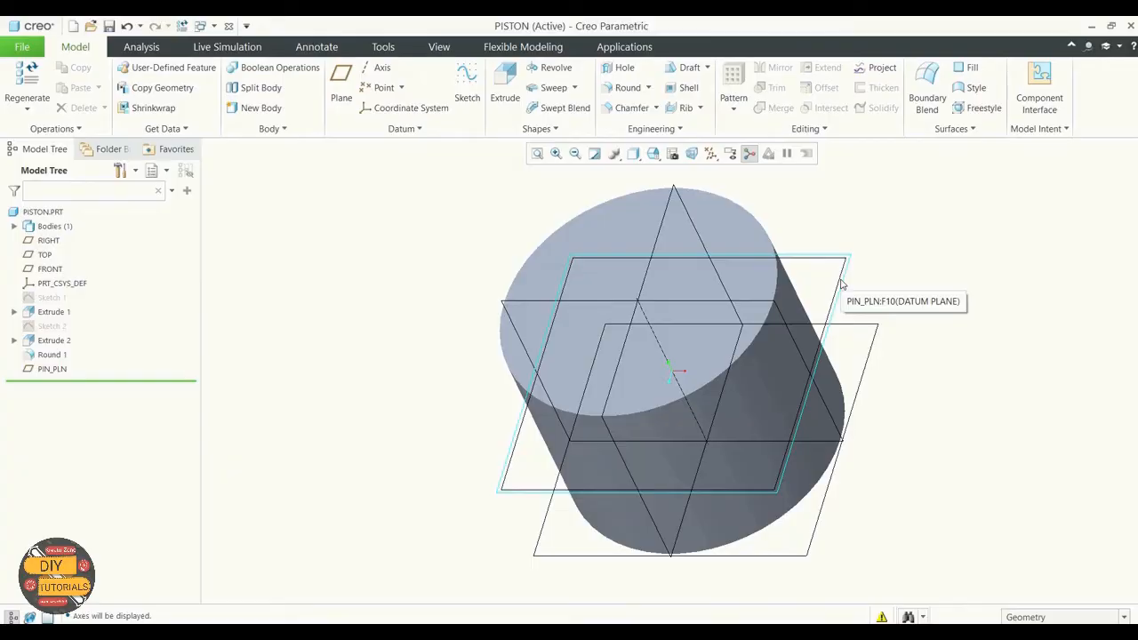
click(379, 67)
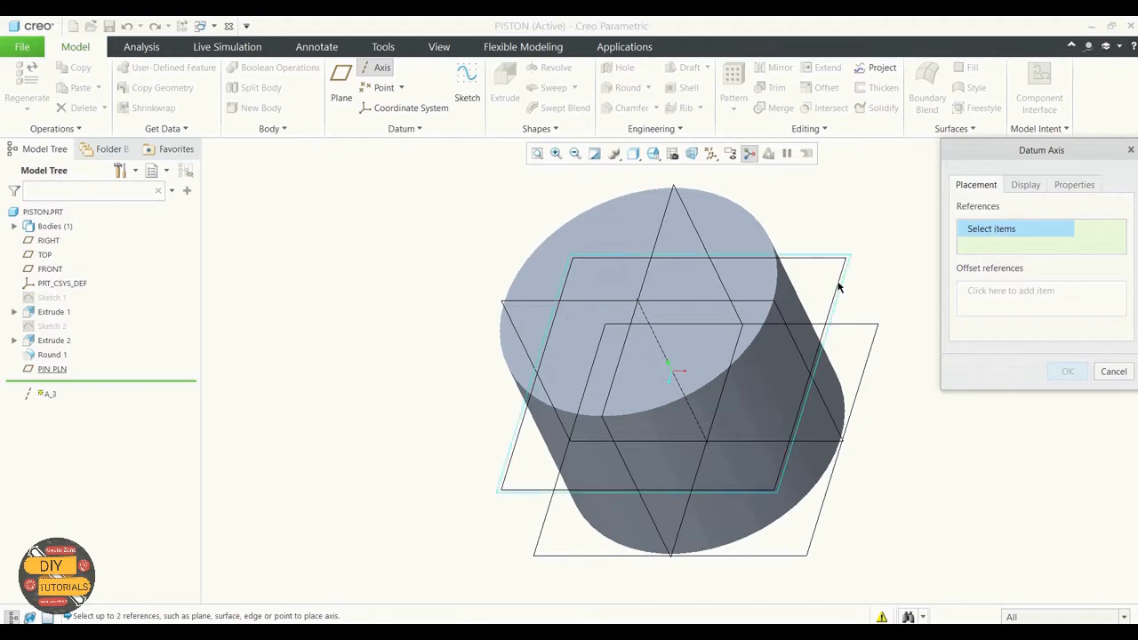
click(838, 286)
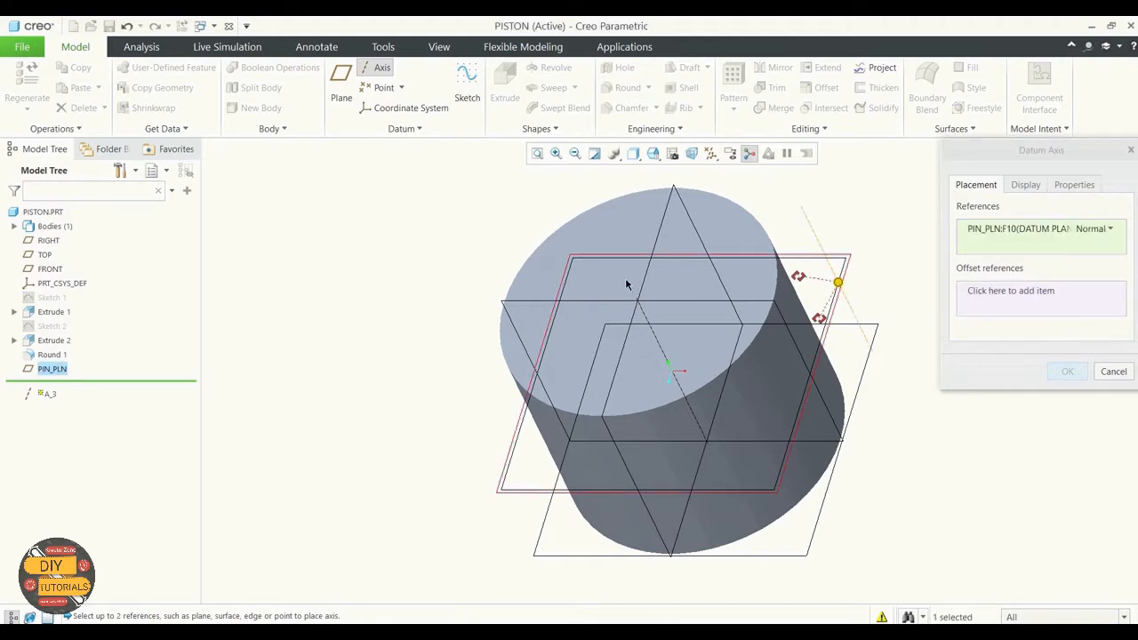
ctrl+click(49, 269)
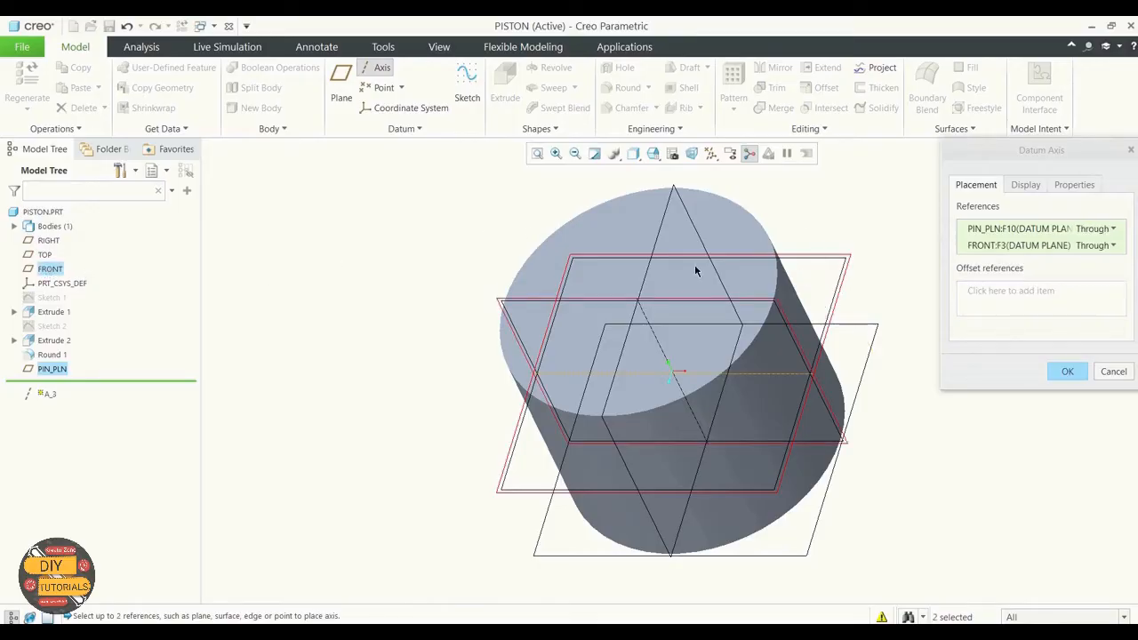
click(1063, 372)
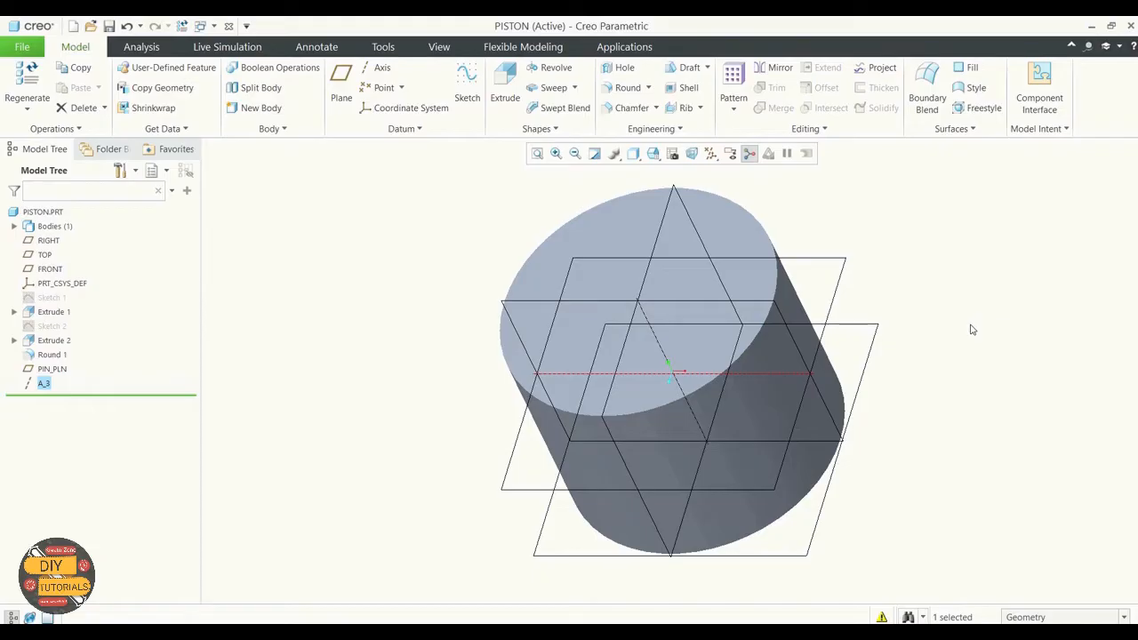
middle_drag(972, 330, 978, 306)
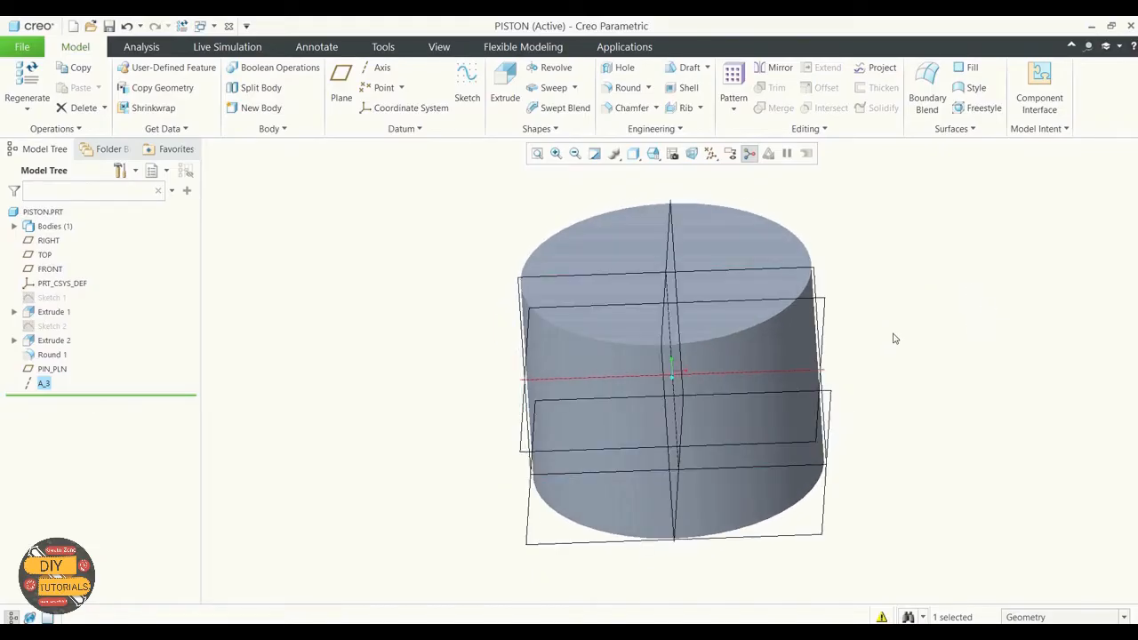
click(329, 338)
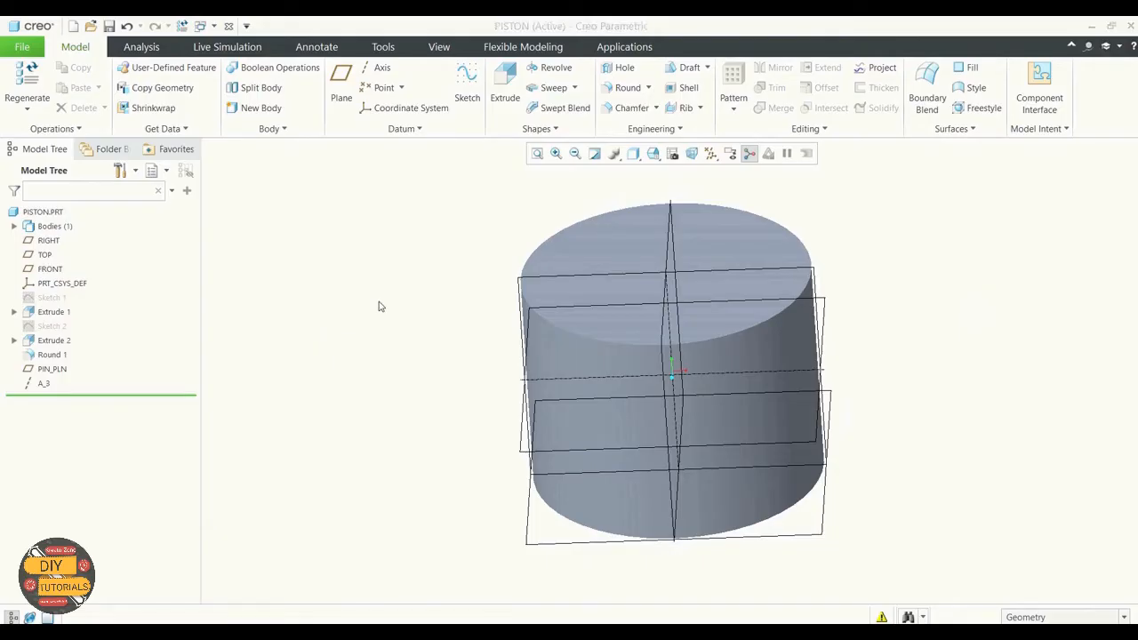
Redefine the new datum axis and rename it PIN_AXIS
click(45, 384)
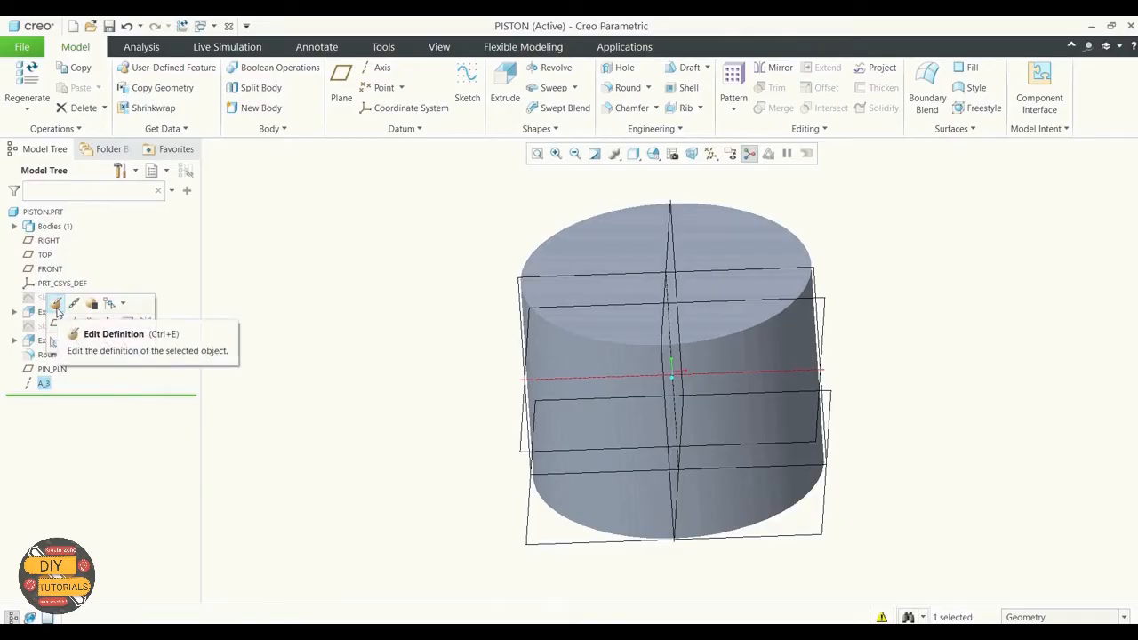
click(55, 304)
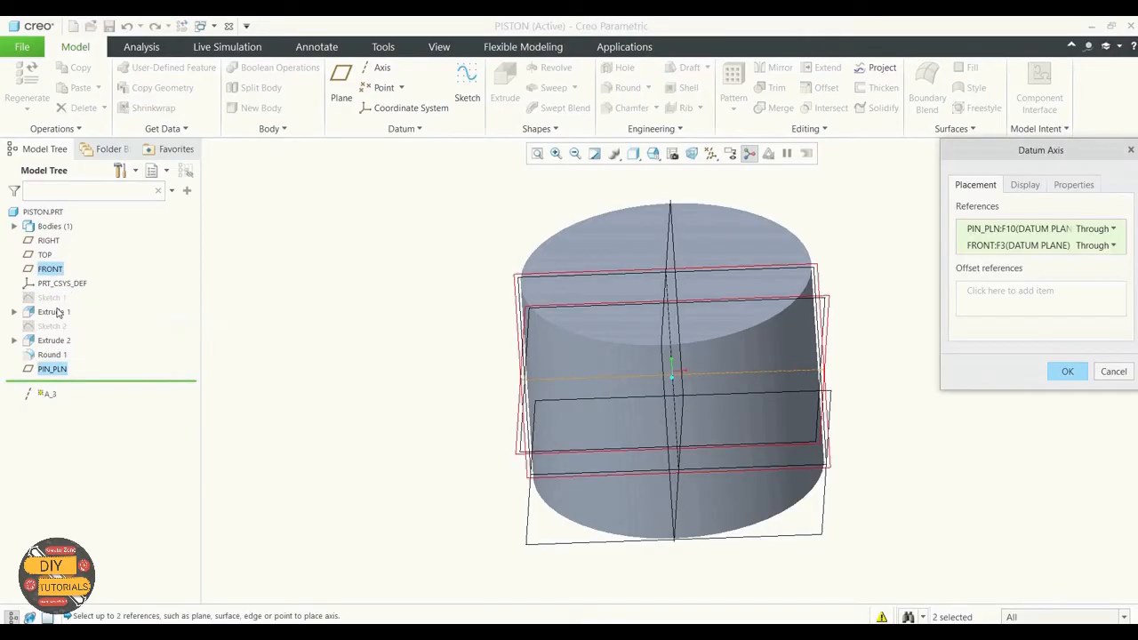
click(1031, 187)
click(1066, 188)
double_click(1036, 218)
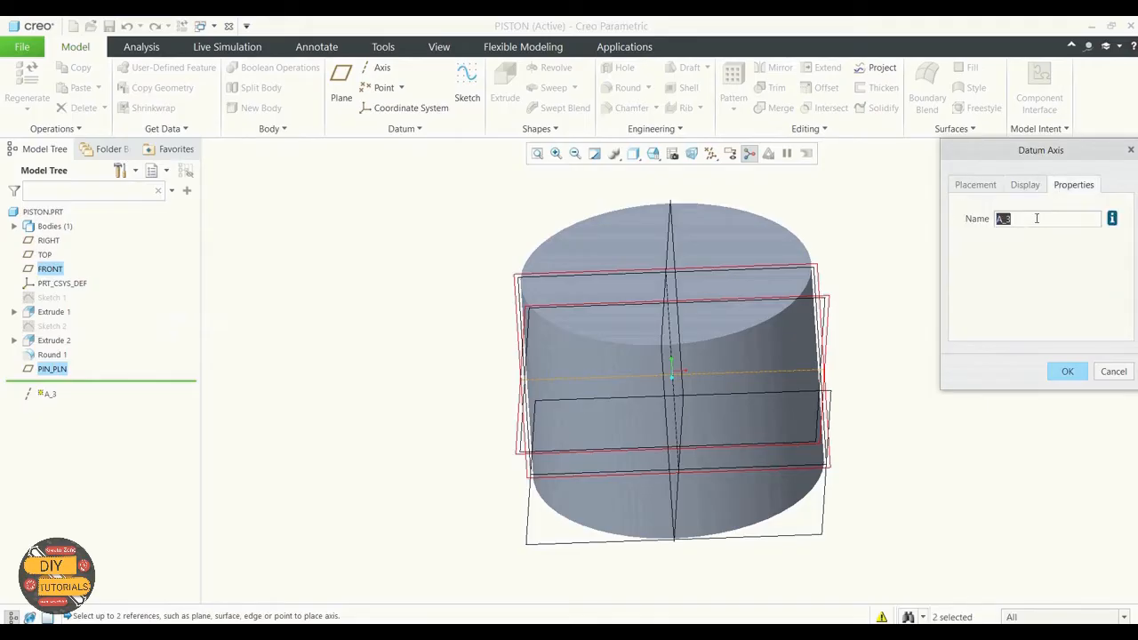
key(BackSpace)
text(PIN_AXIS)
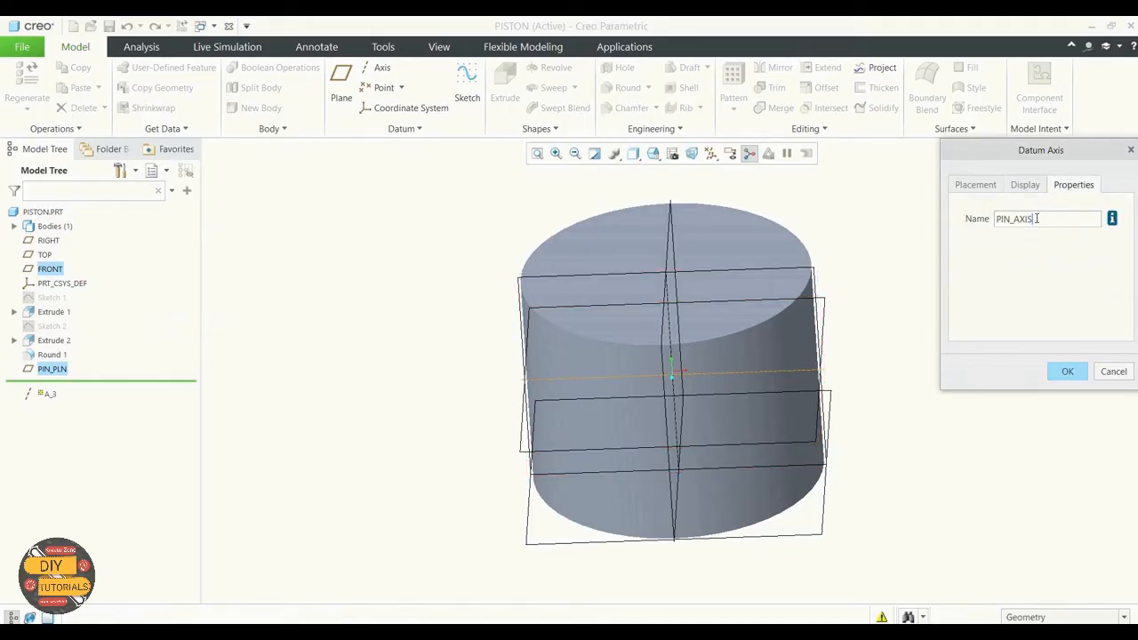
click(1067, 371)
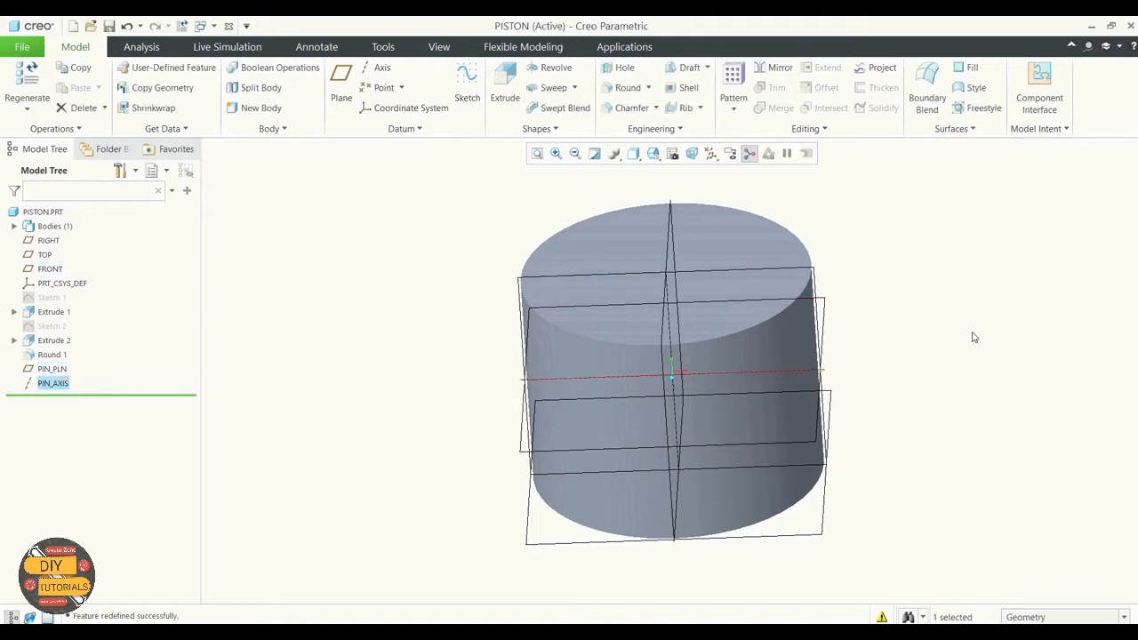
Return the model to its default orientation and save the part
mouse_move(969, 275)
middle_down()
mouse_move(953, 272)
mouse_move(966, 287)
middle_up()
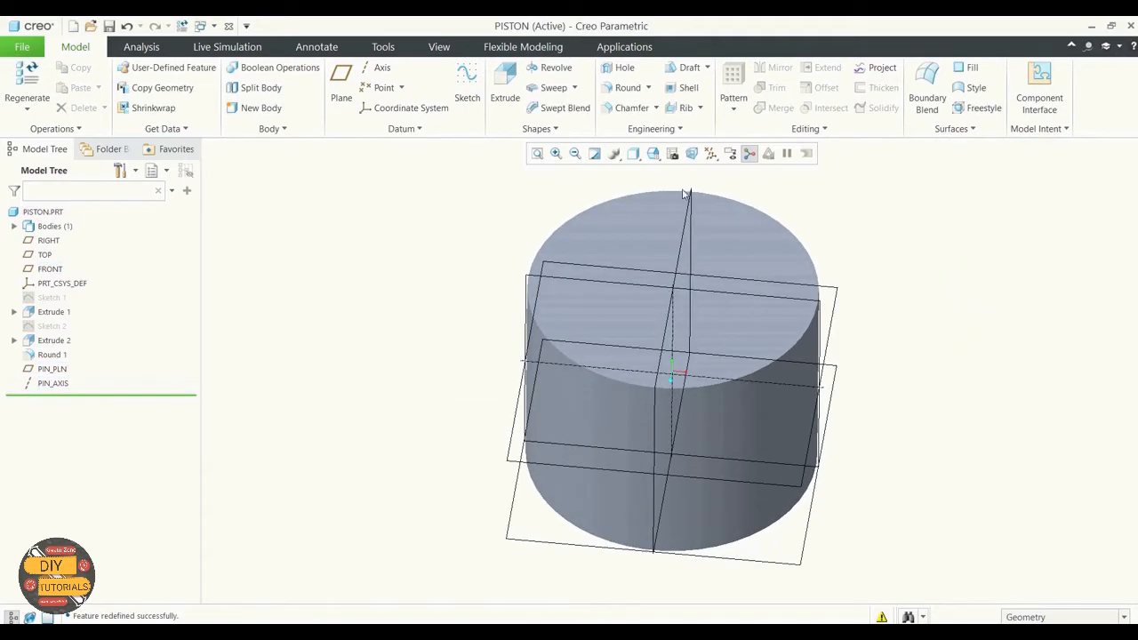
click(653, 153)
click(701, 183)
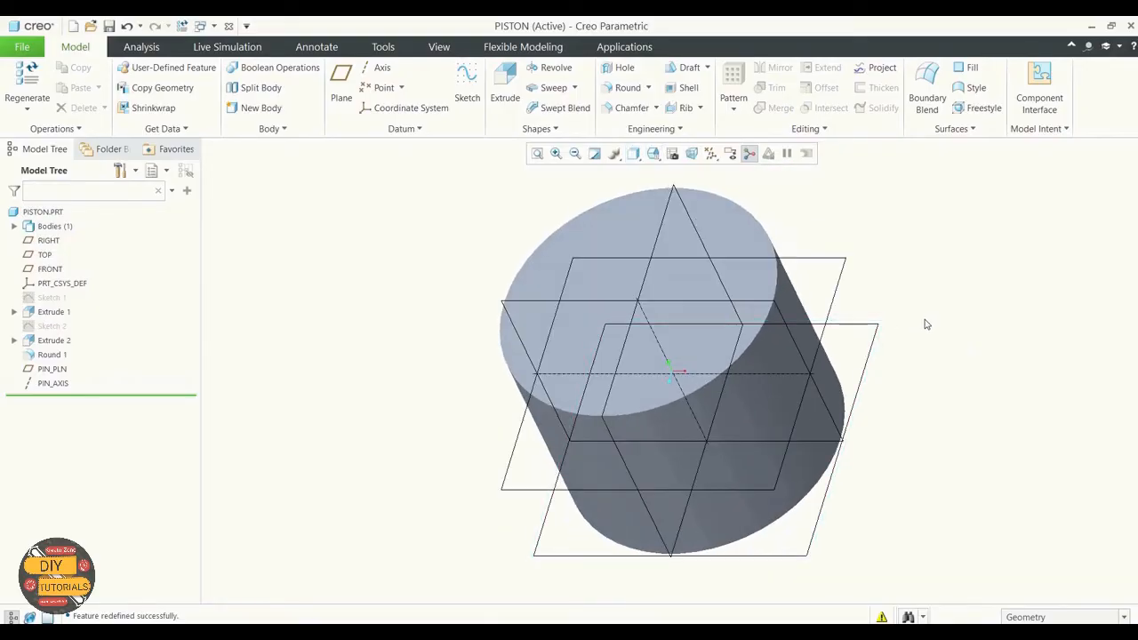
key(ctrl+s)
Start a sketch on the FRONT plane, oriented by the RIGHT plane, and add PIN_AXIS as a sketch reference
click(466, 95)
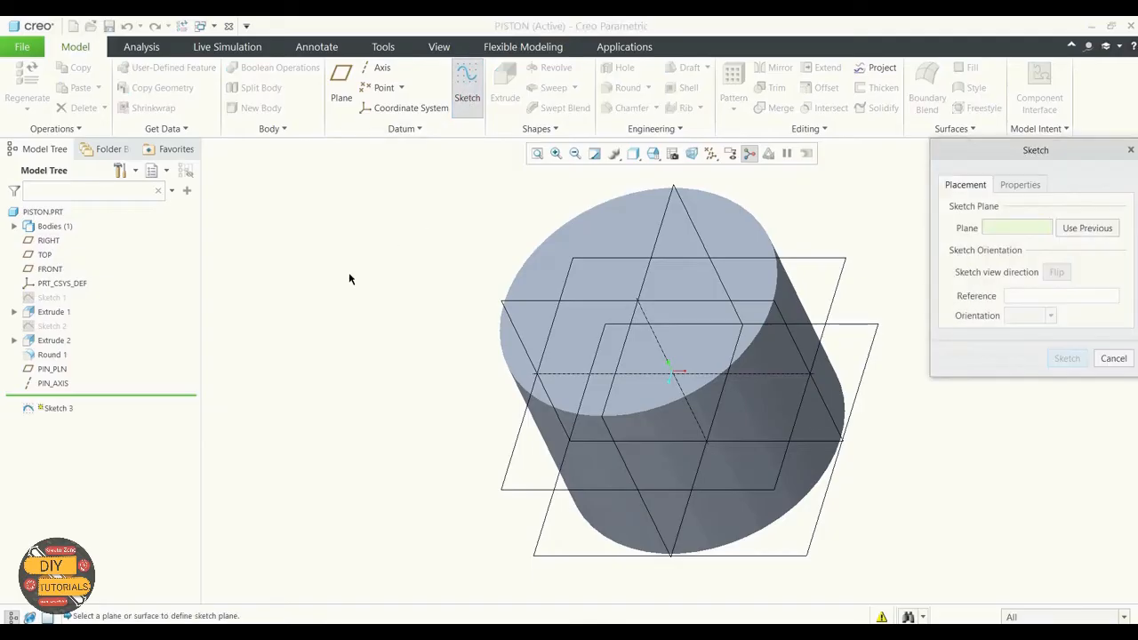
click(47, 270)
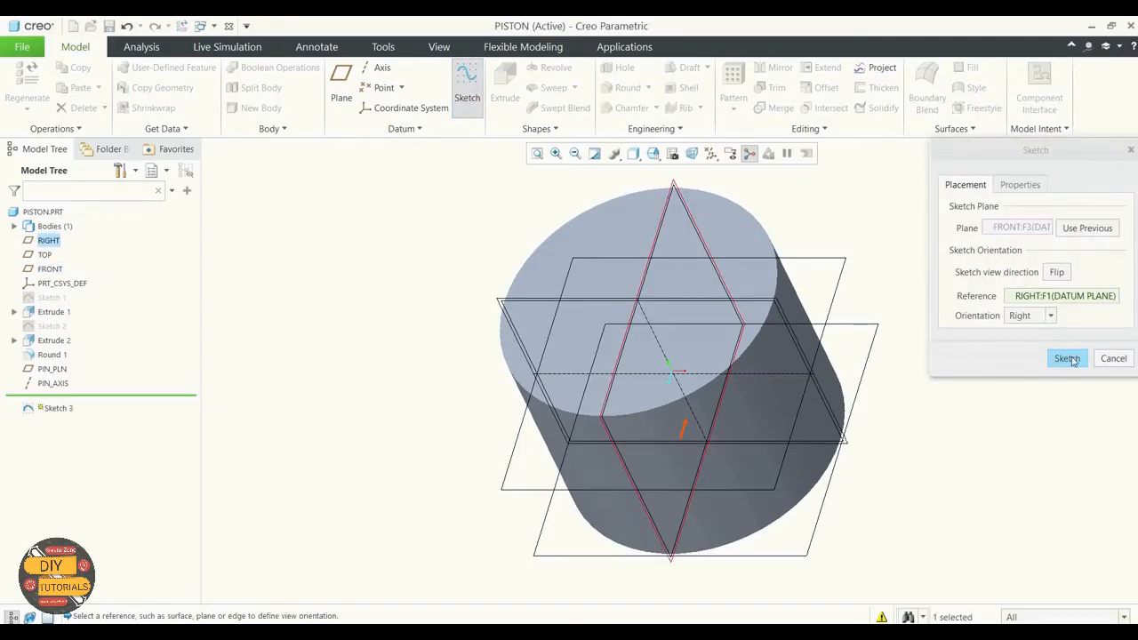
click(1069, 358)
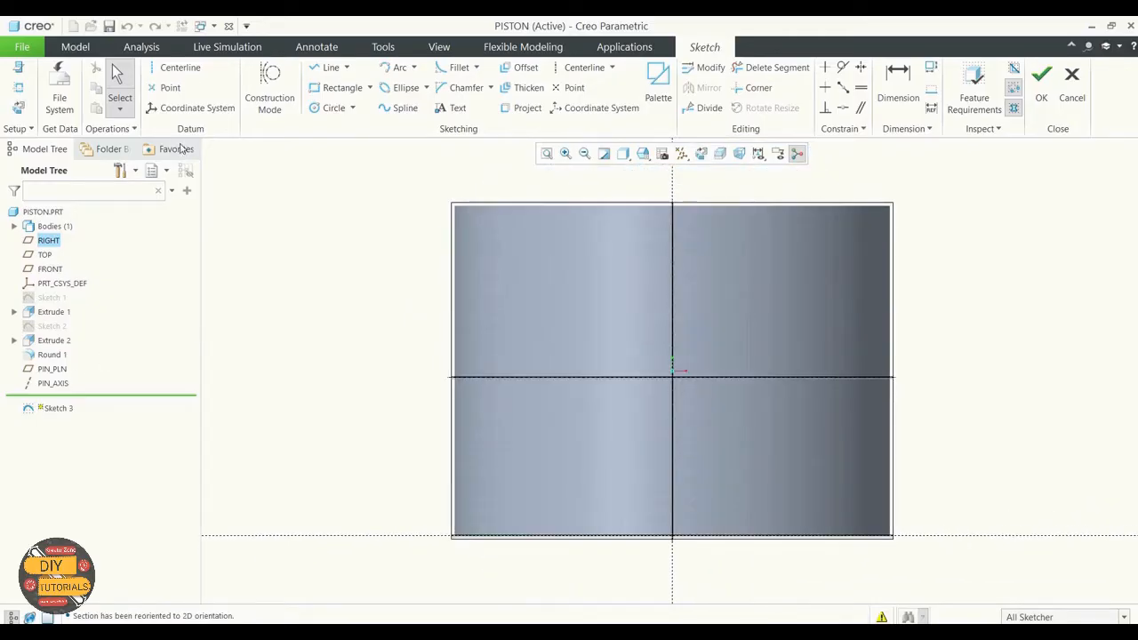
click(19, 95)
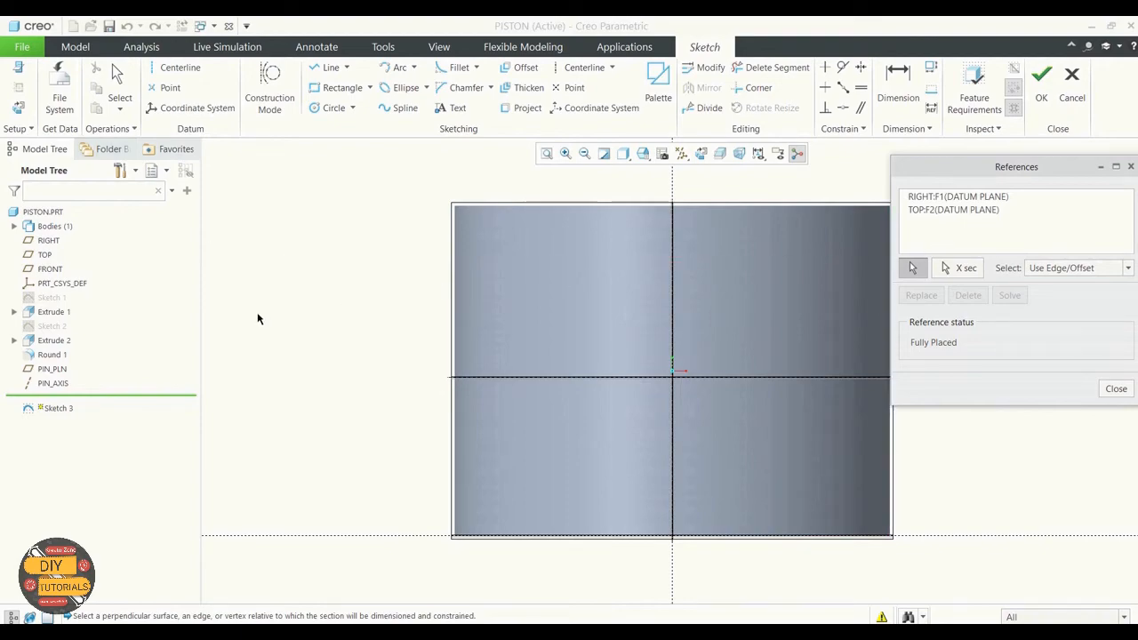
click(53, 383)
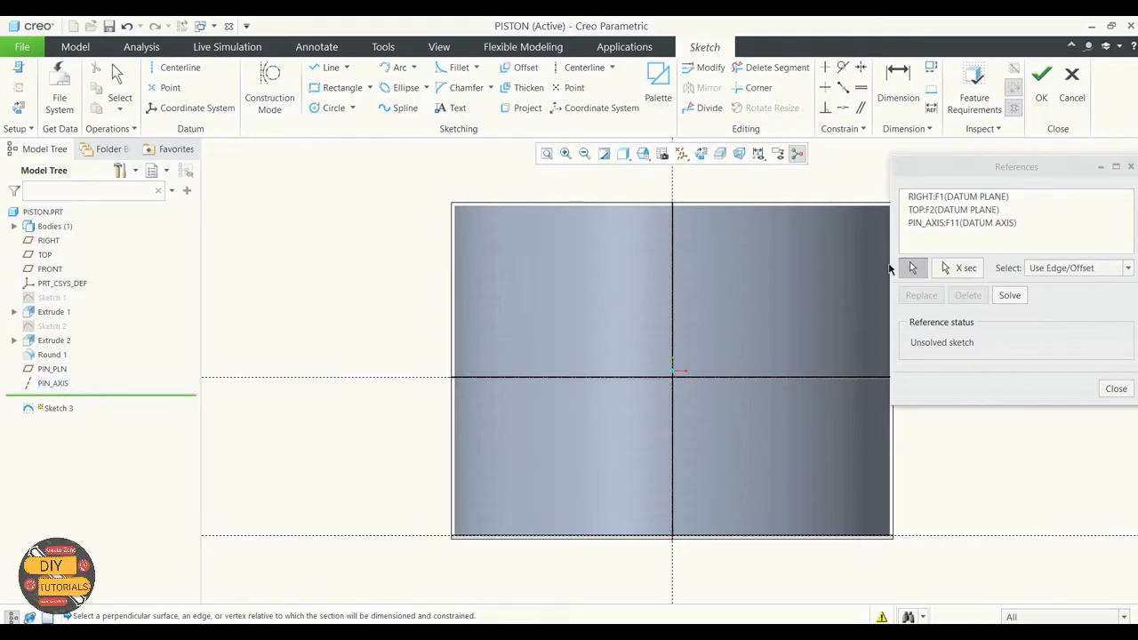
click(1116, 388)
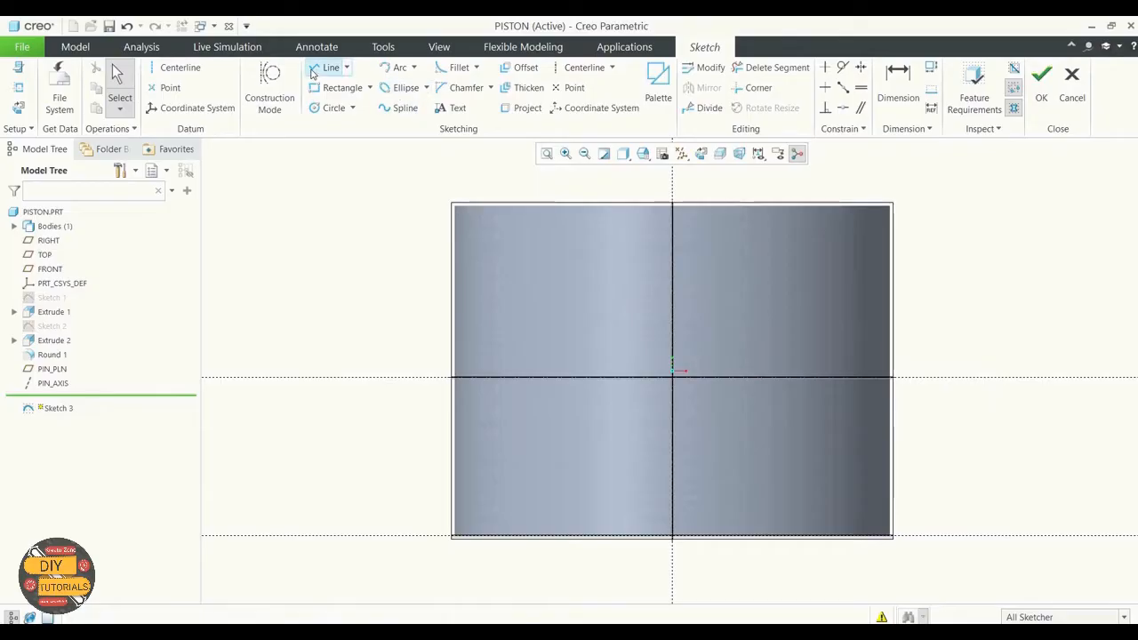
Sketch a closed trapezoid across the pin axis near the cylinder wall, about 23 mm tall and 7 mm wide, with its longer vertical side outward
click(329, 68)
alt+click(848, 307)
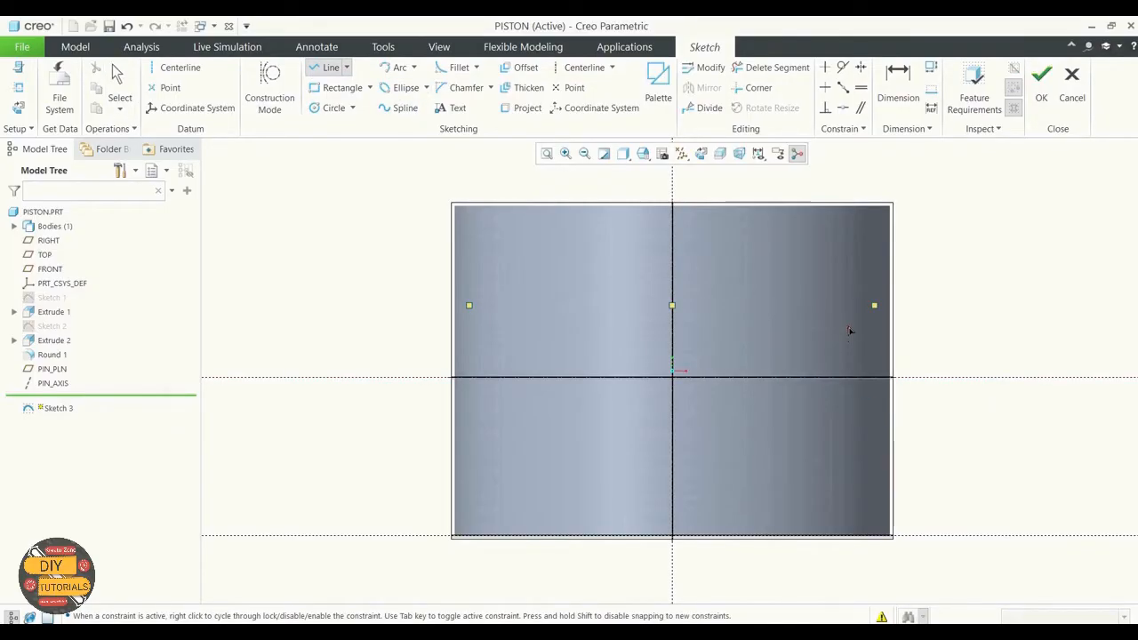
click(853, 328)
click(859, 445)
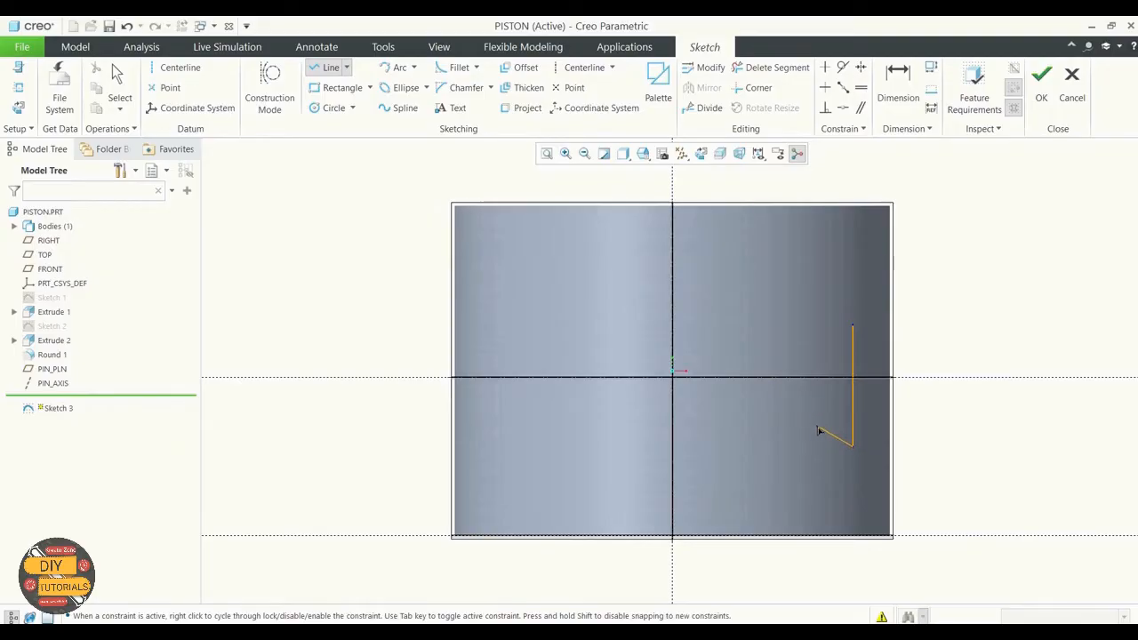
click(818, 427)
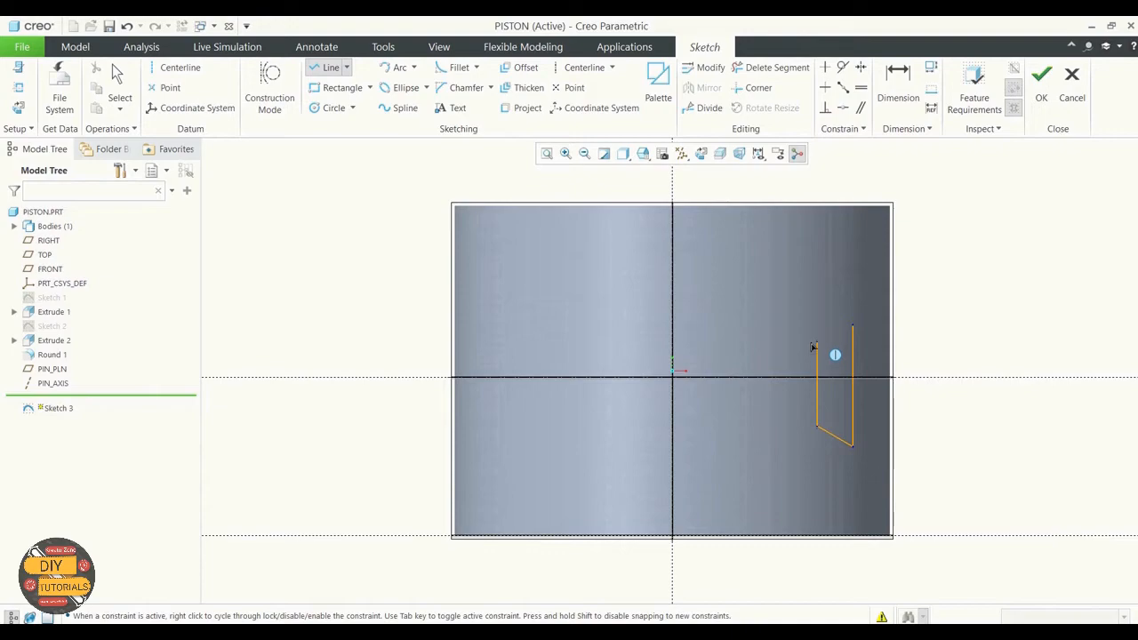
click(815, 343)
click(852, 327)
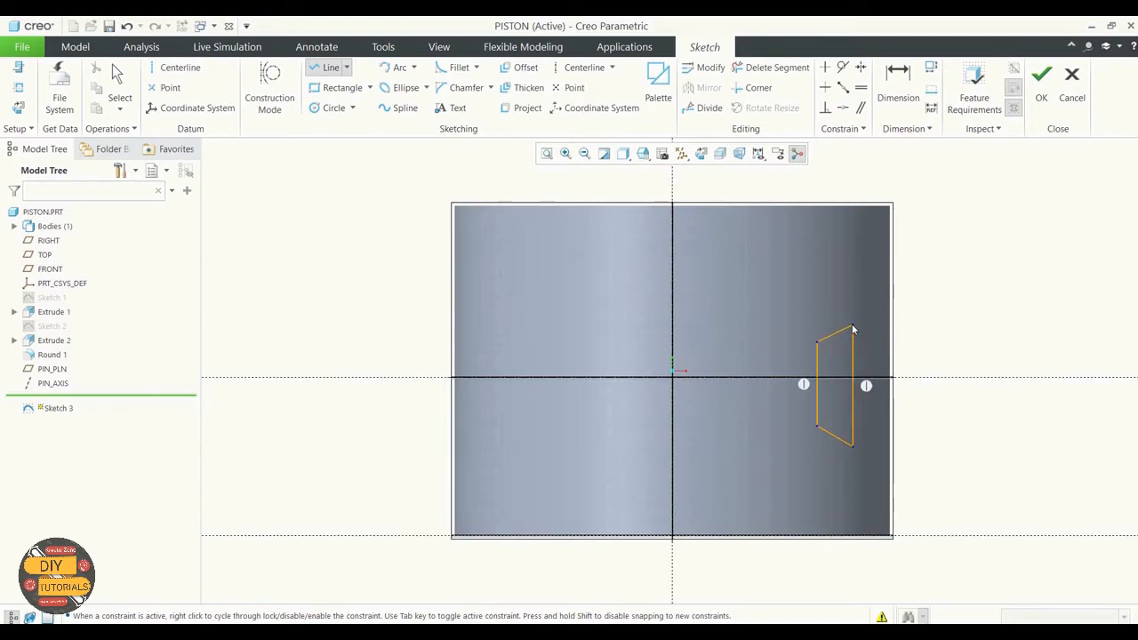
middle_click(949, 308)
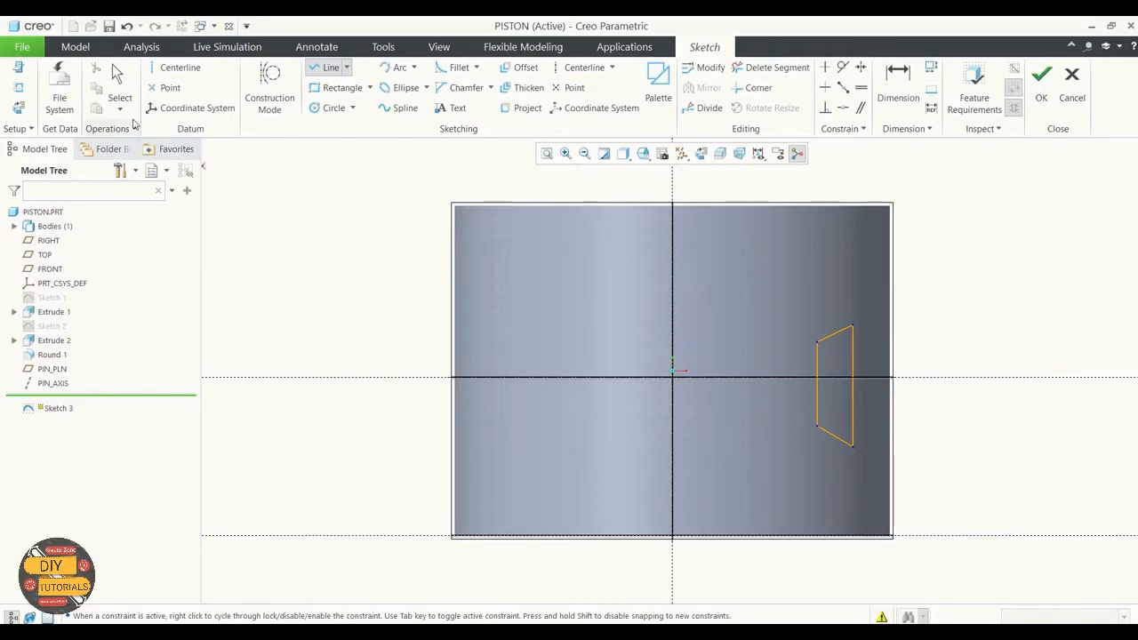
click(118, 89)
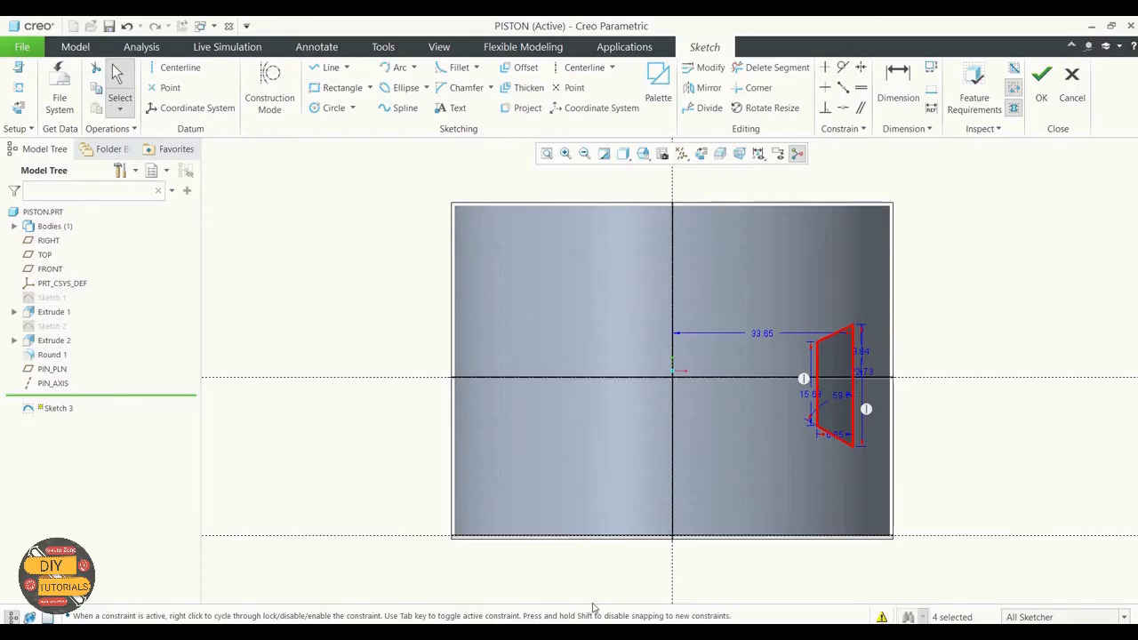
Move the two vertical dimensions of the trapezoid's outer side away from the profile
click(865, 379)
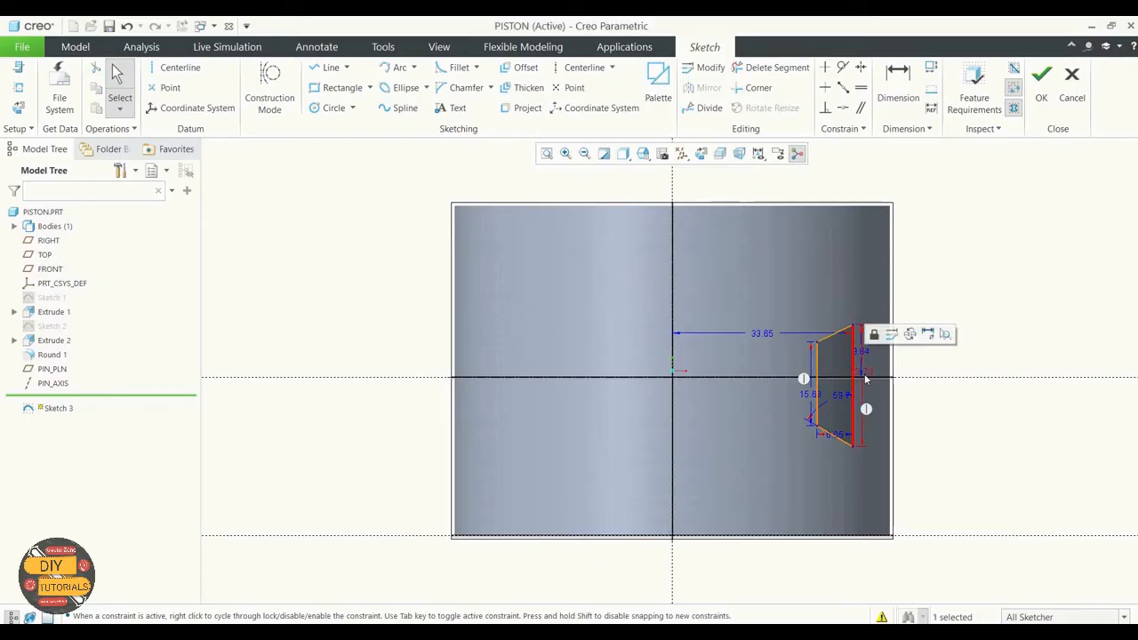
drag(868, 372, 936, 372)
click(863, 354)
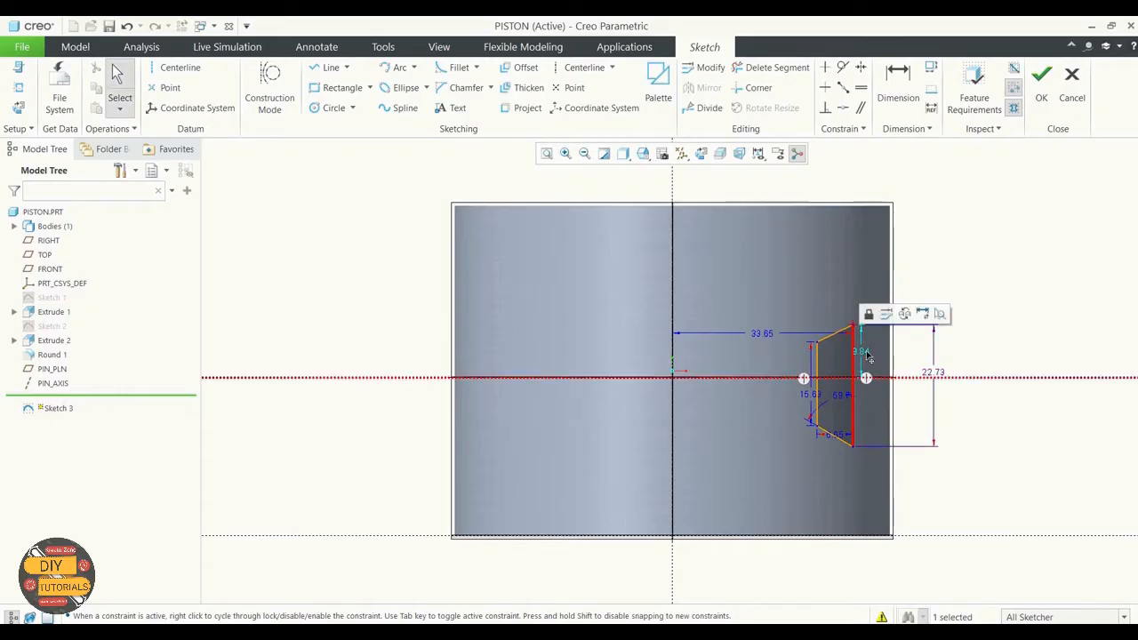
drag(863, 353, 901, 352)
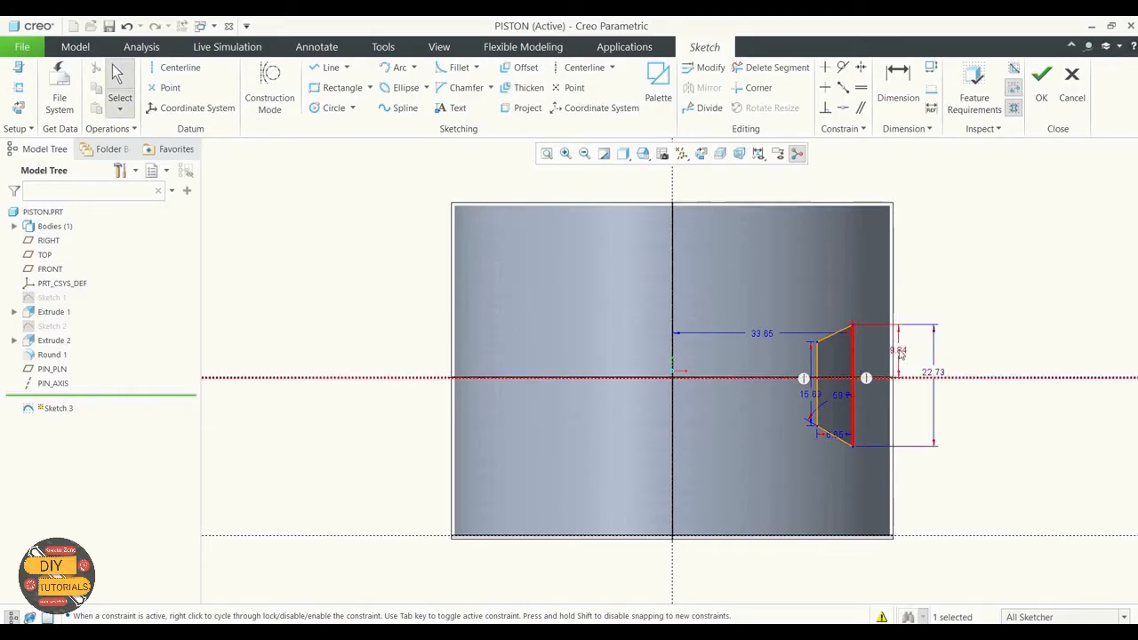
click(969, 344)
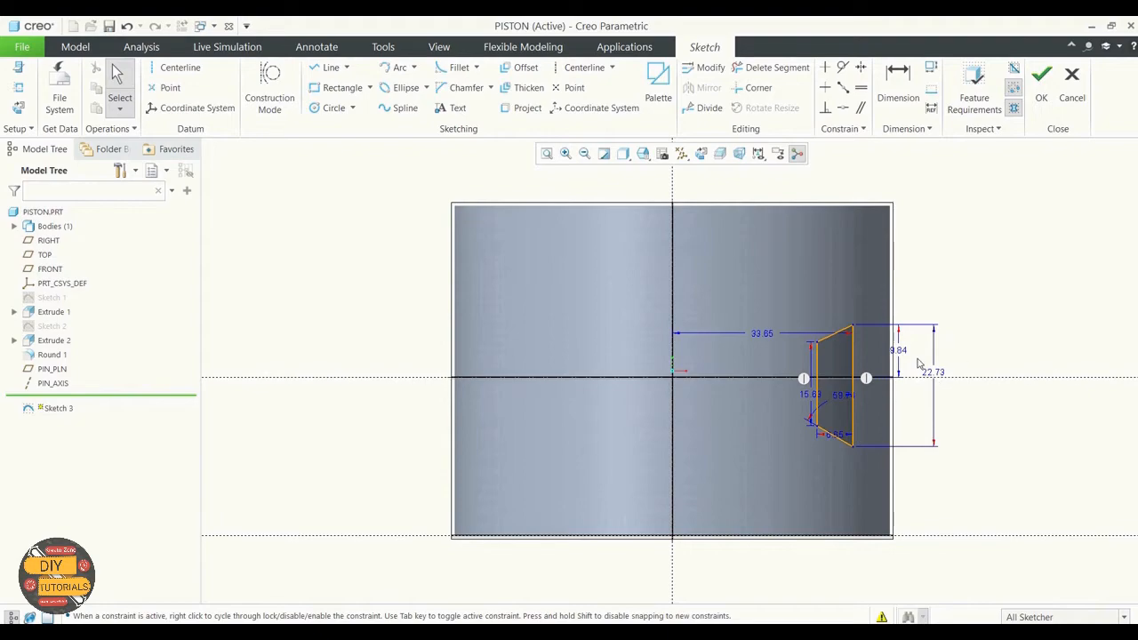
Set the trapezoid's upper outer corner 13.67 mm above the pin axis and its outer side's length to 33.08 mm
click(901, 356)
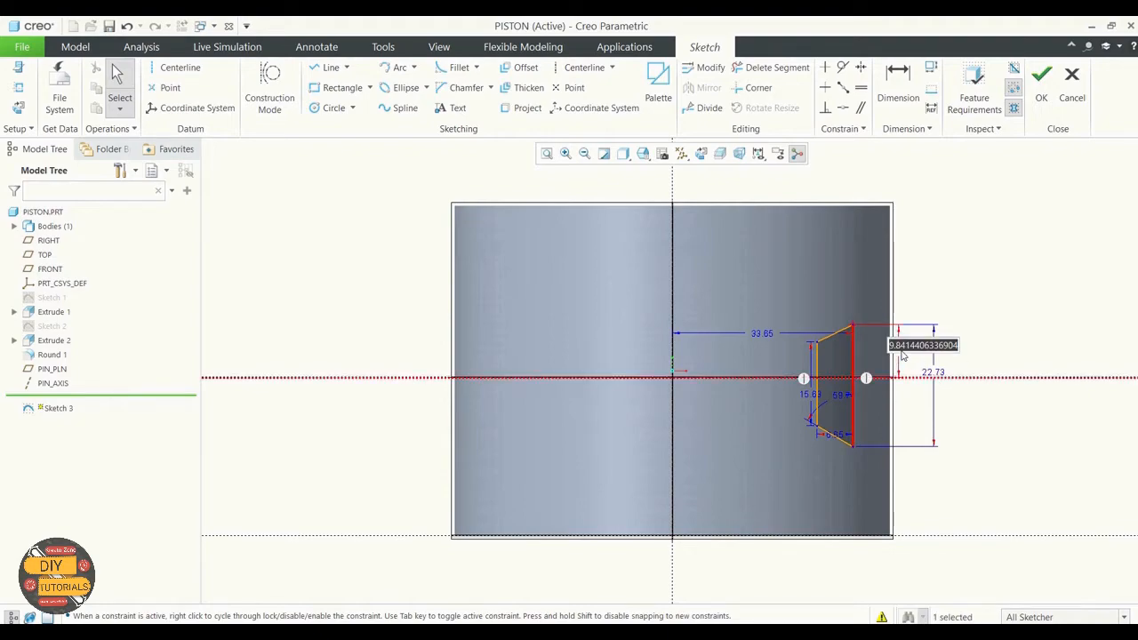
text(13.)
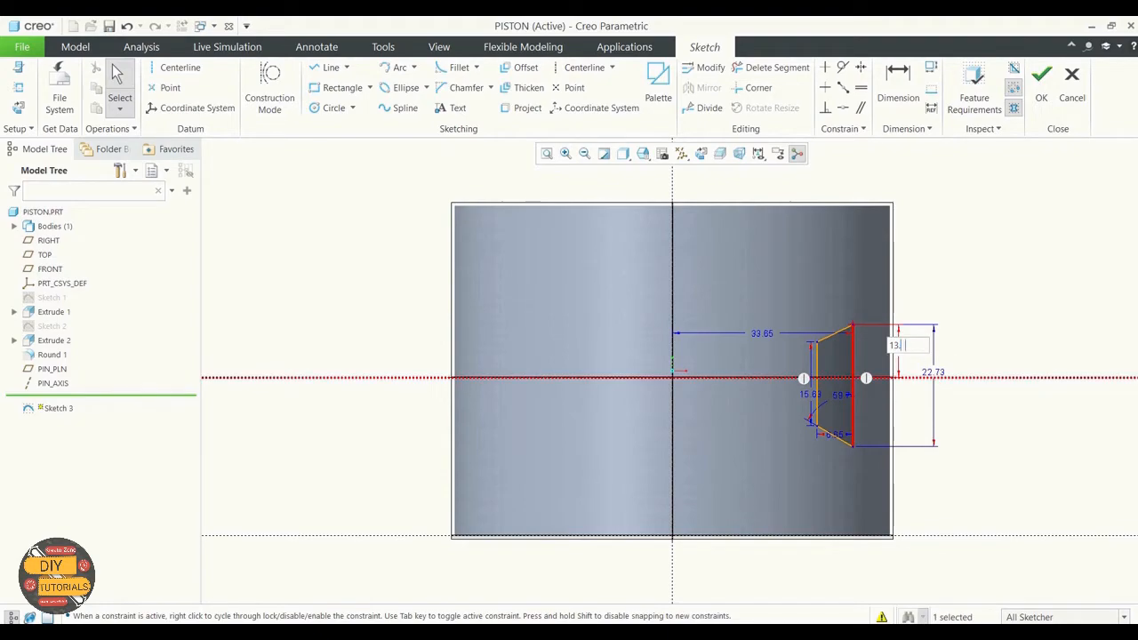
text(67)
key(Return)
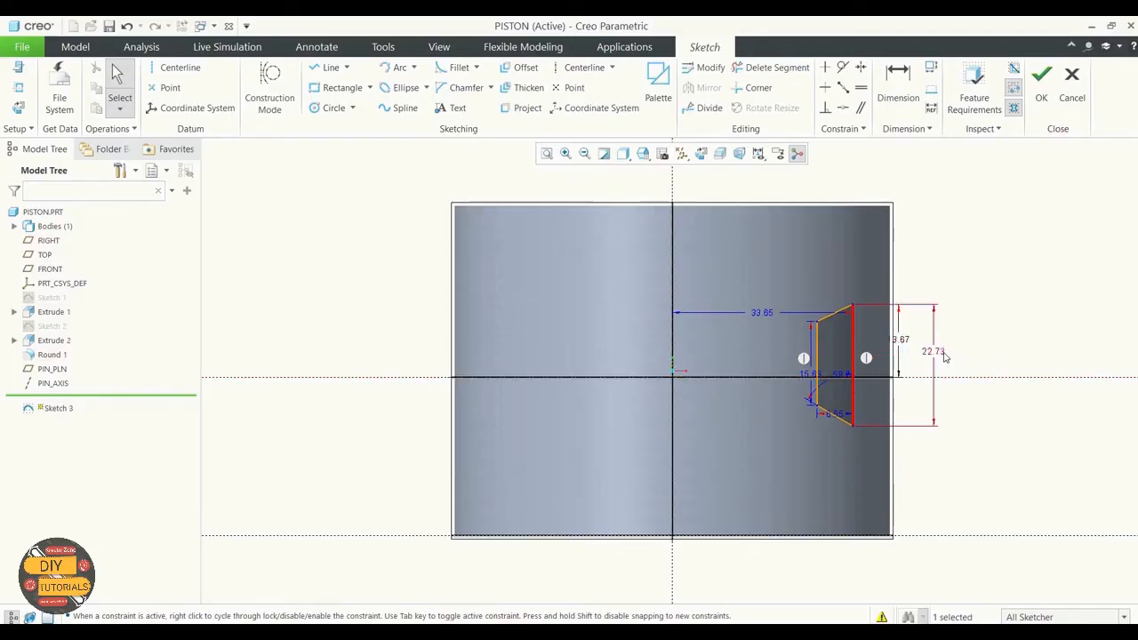
double_click(940, 352)
text(33.08)
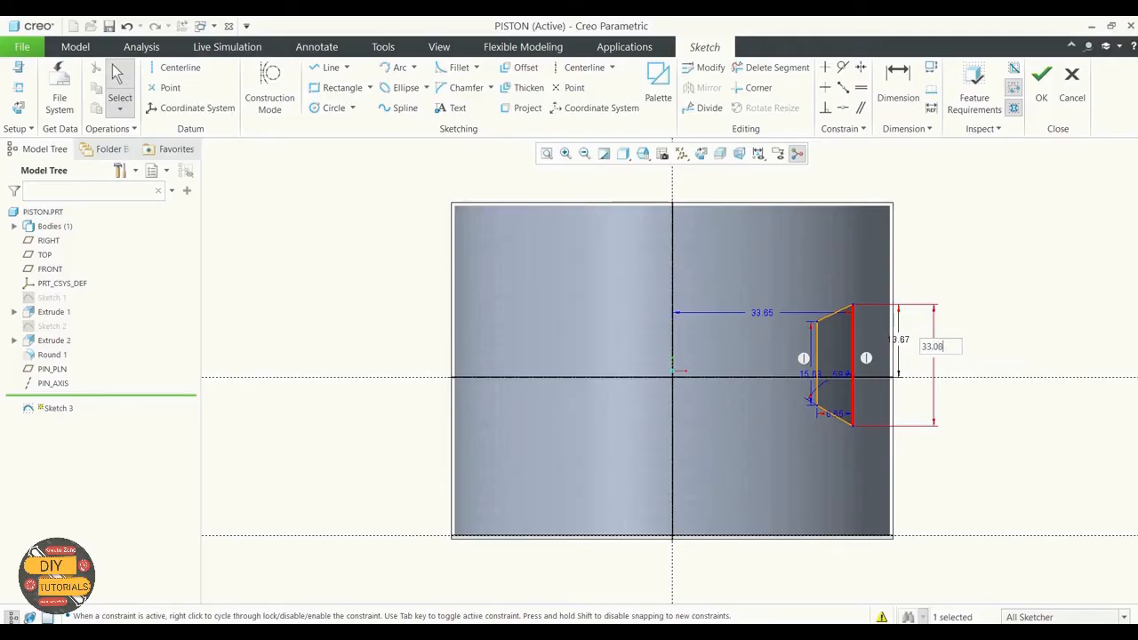
key(Return)
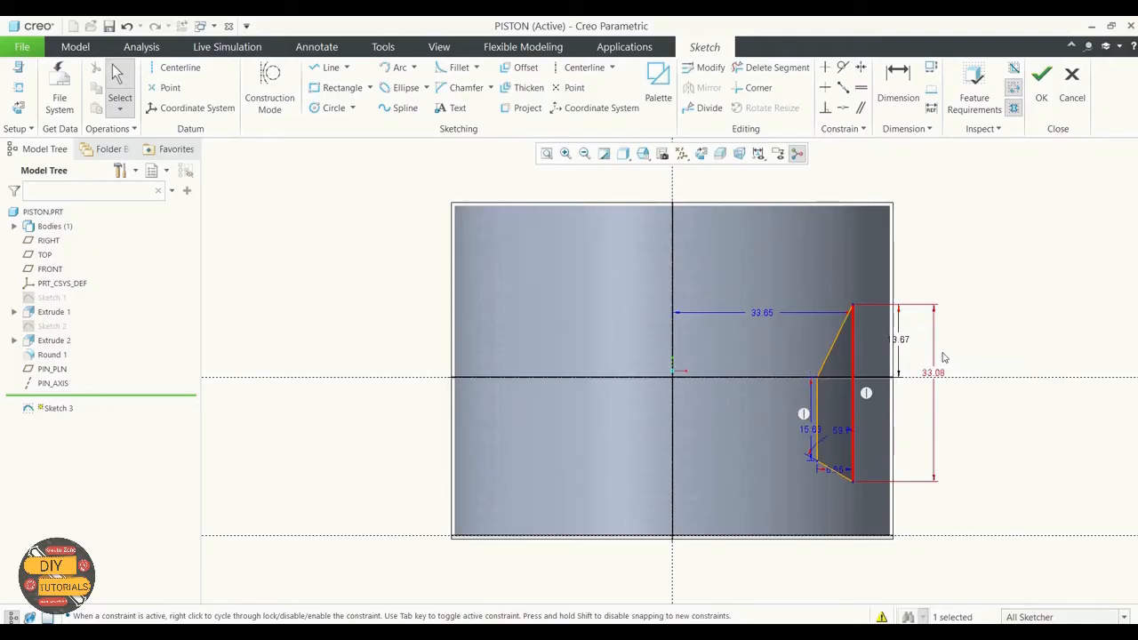
click(997, 342)
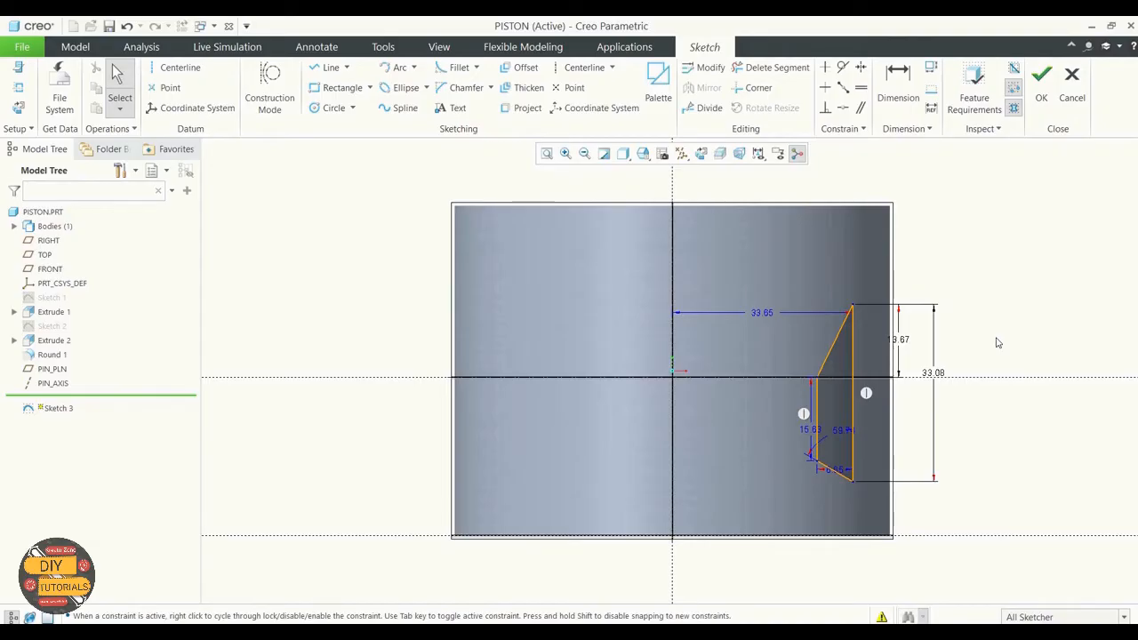
Dimension the distance from the vertical centre reference to the trapezoid's inner side and set it to 29.05 mm
click(897, 84)
click(818, 402)
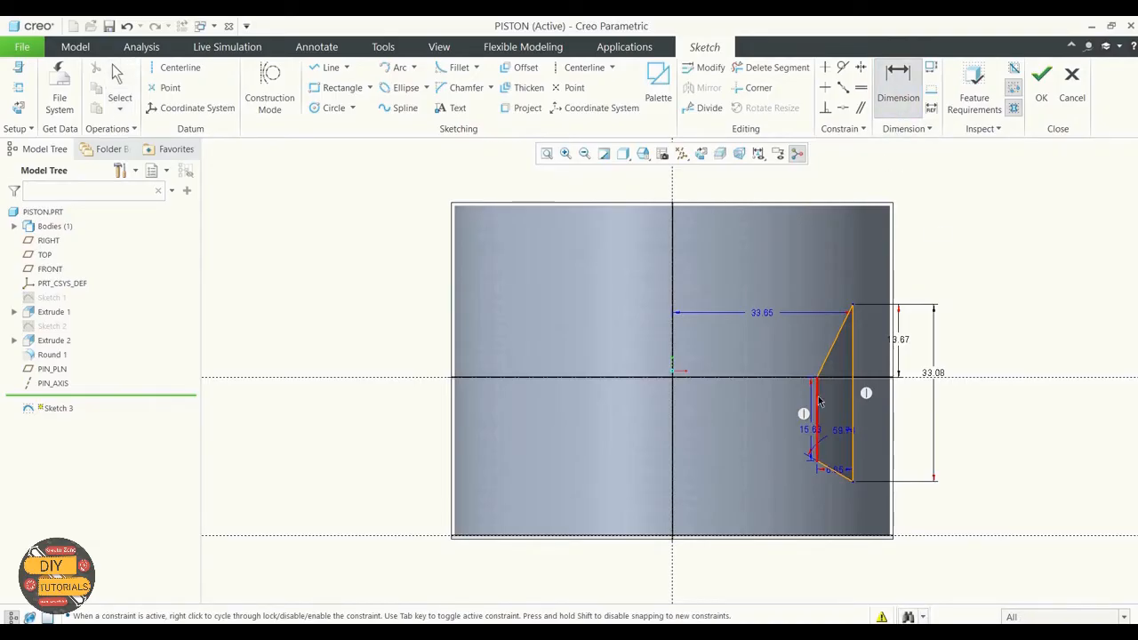
click(674, 406)
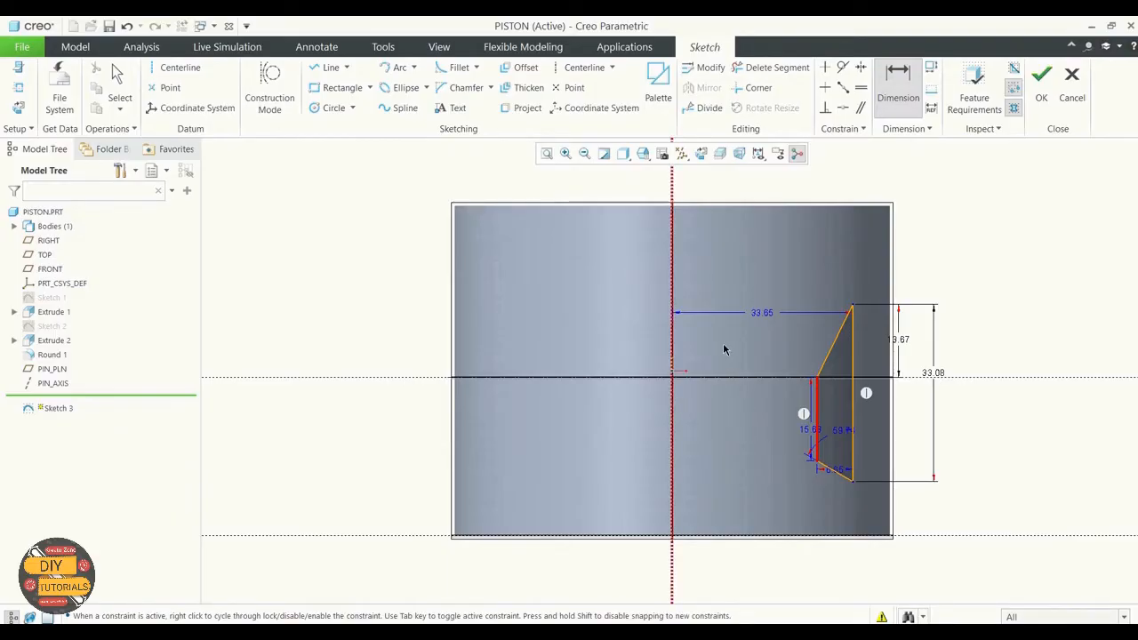
middle_click(732, 343)
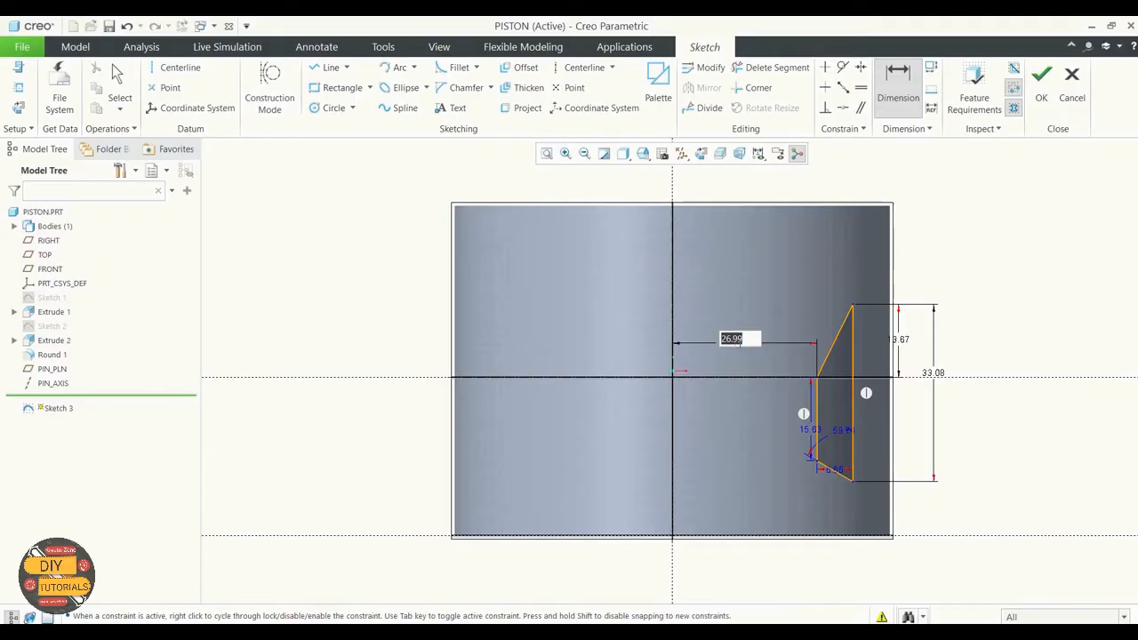
text(26.)
text(0)
text(5)
key(Return)
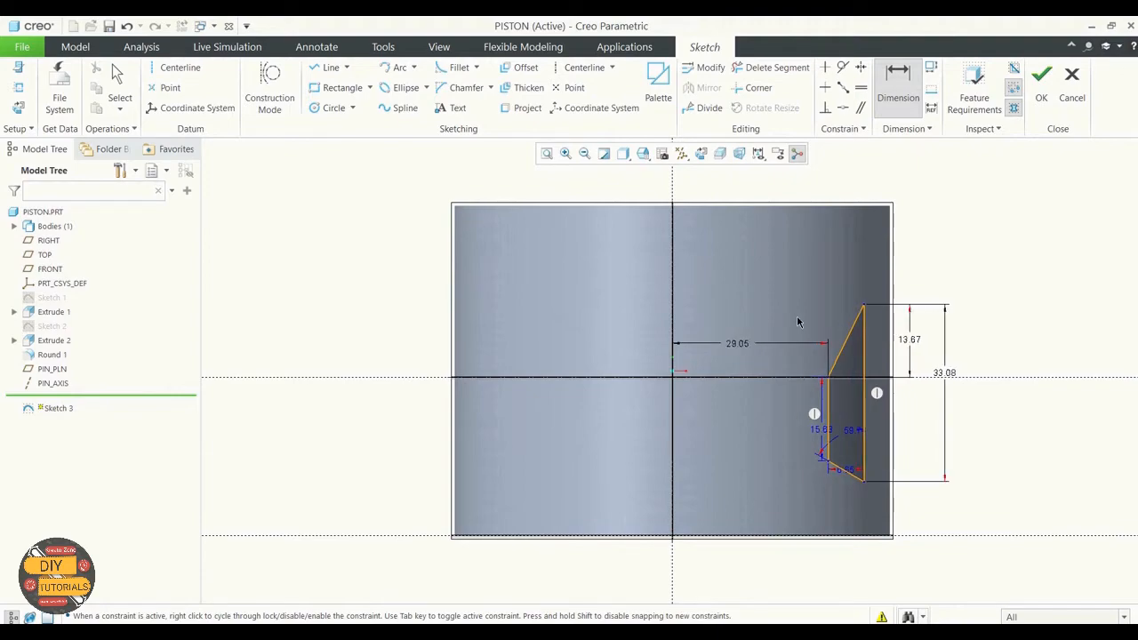
Dimension the horizontal distance between the trapezoid's inner and outer sides as 10 mm
click(897, 82)
click(828, 418)
click(866, 387)
middle_click(827, 267)
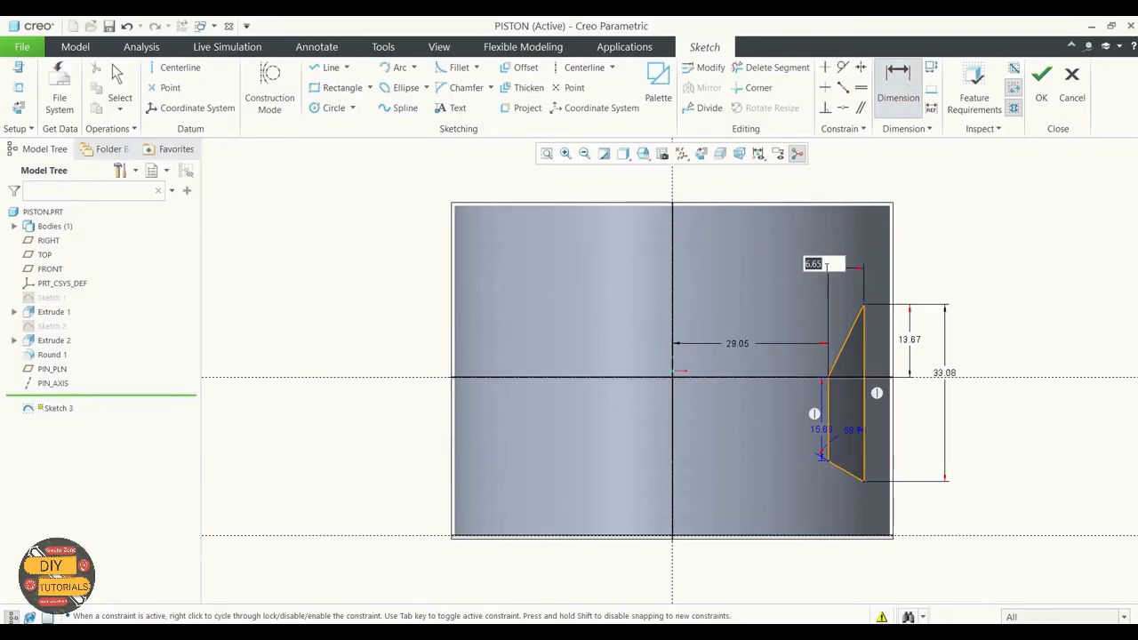
text(10)
key(Return)
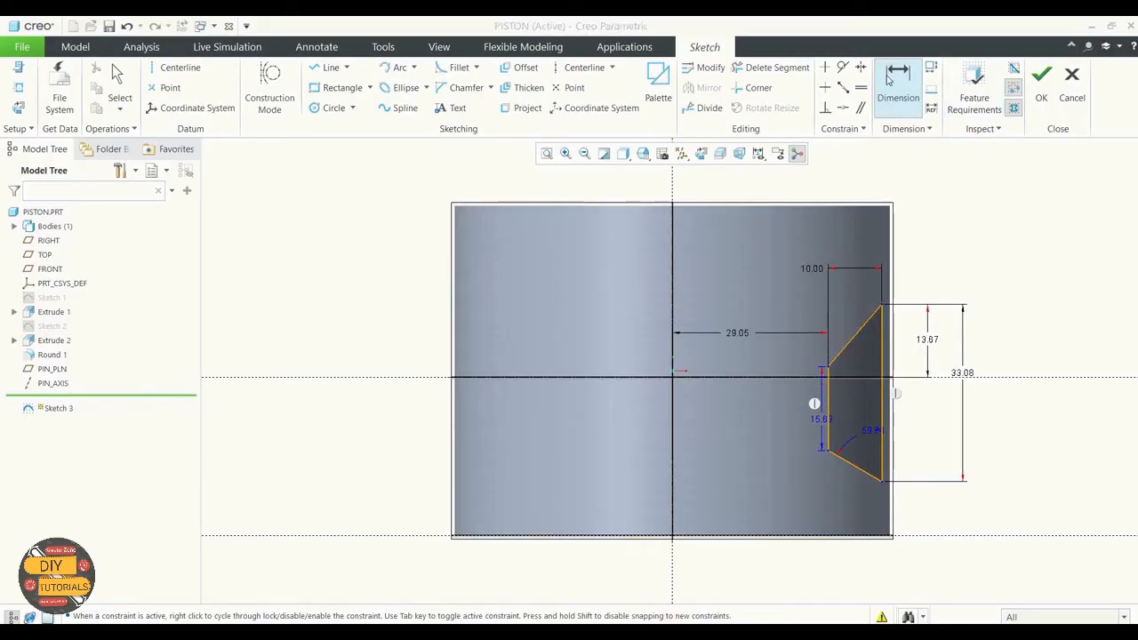
Dimension the angle between the trapezoid's inner side and its upper slanted side as 100°
click(835, 380)
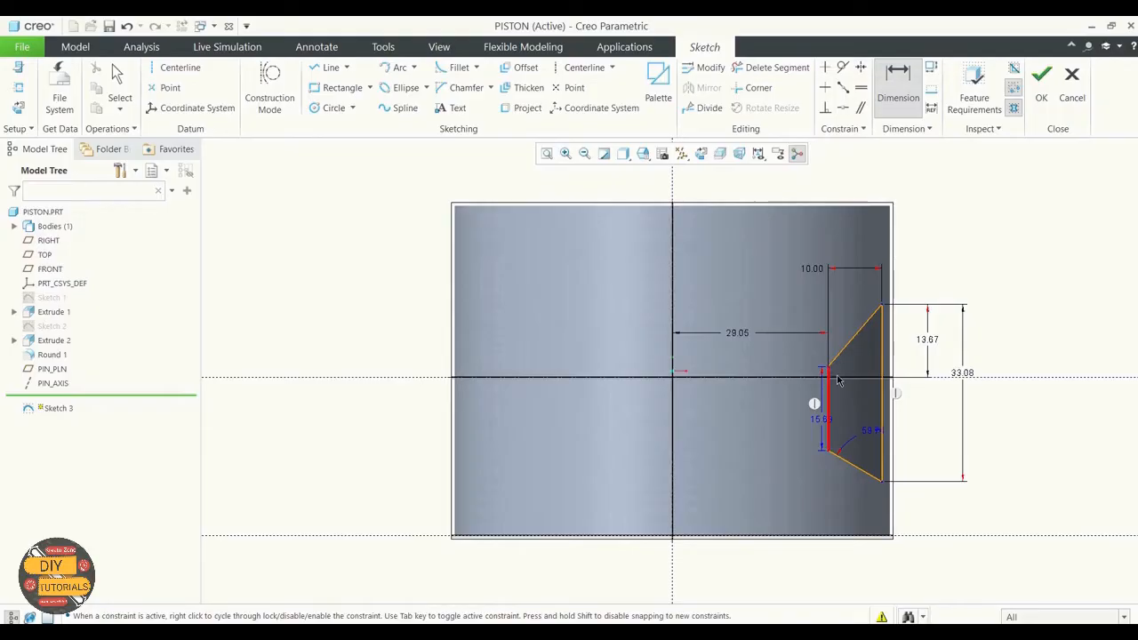
click(845, 354)
middle_click(851, 362)
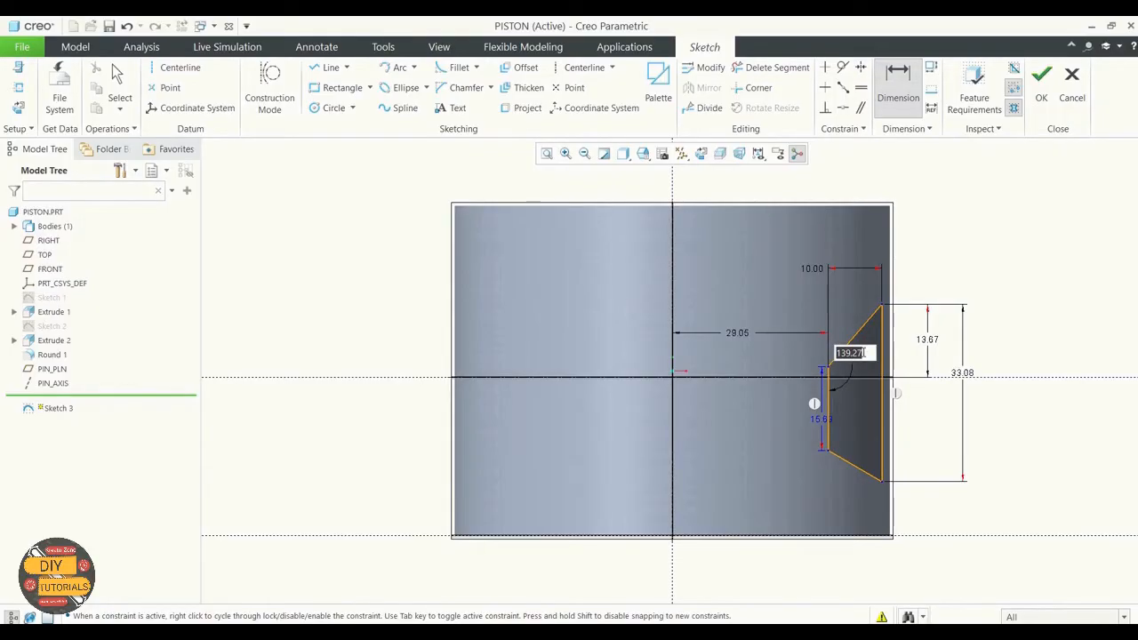
text(100)
key(Return)
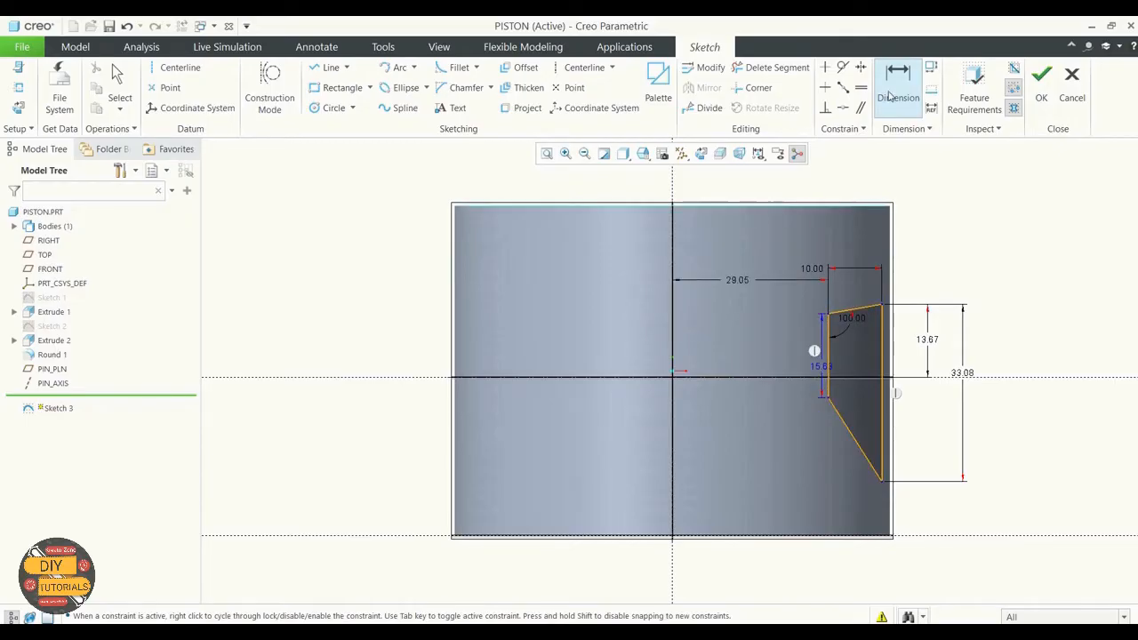
Dimension the angle between the trapezoid's inner side and lower slanted side as 118°, and finish the sketch
click(839, 417)
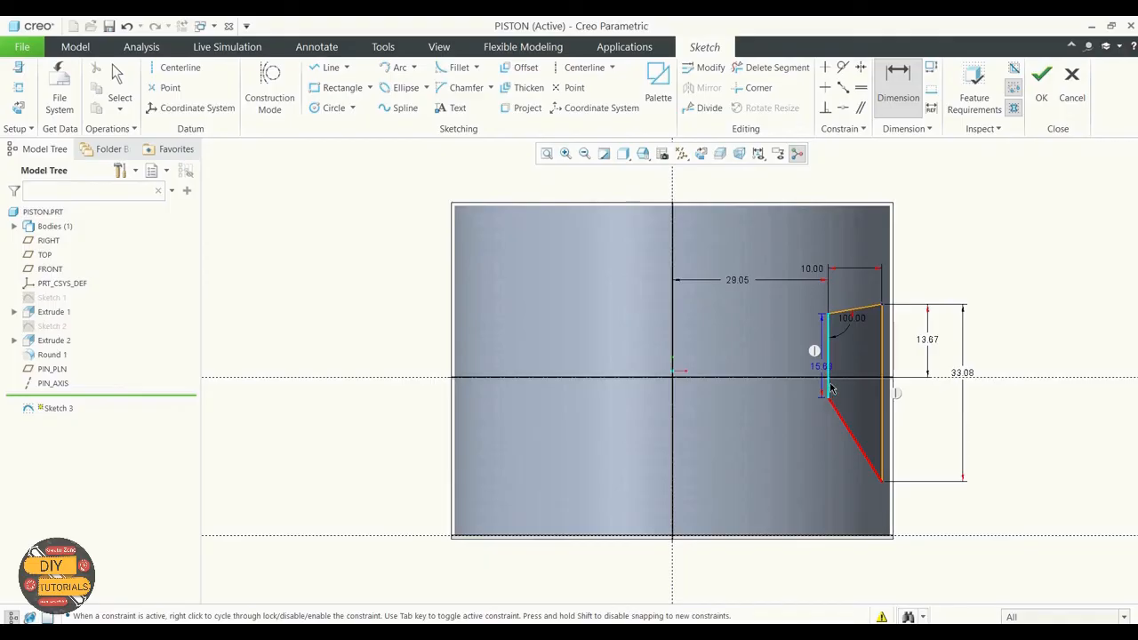
ctrl+click(829, 387)
middle_click(848, 391)
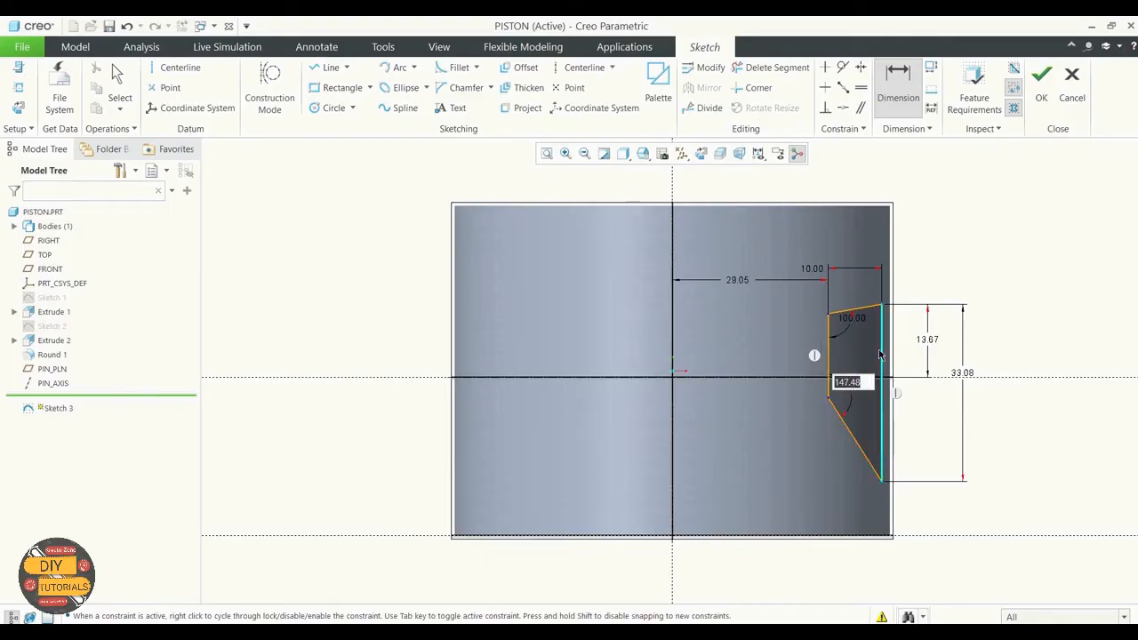
text(118)
key(Return)
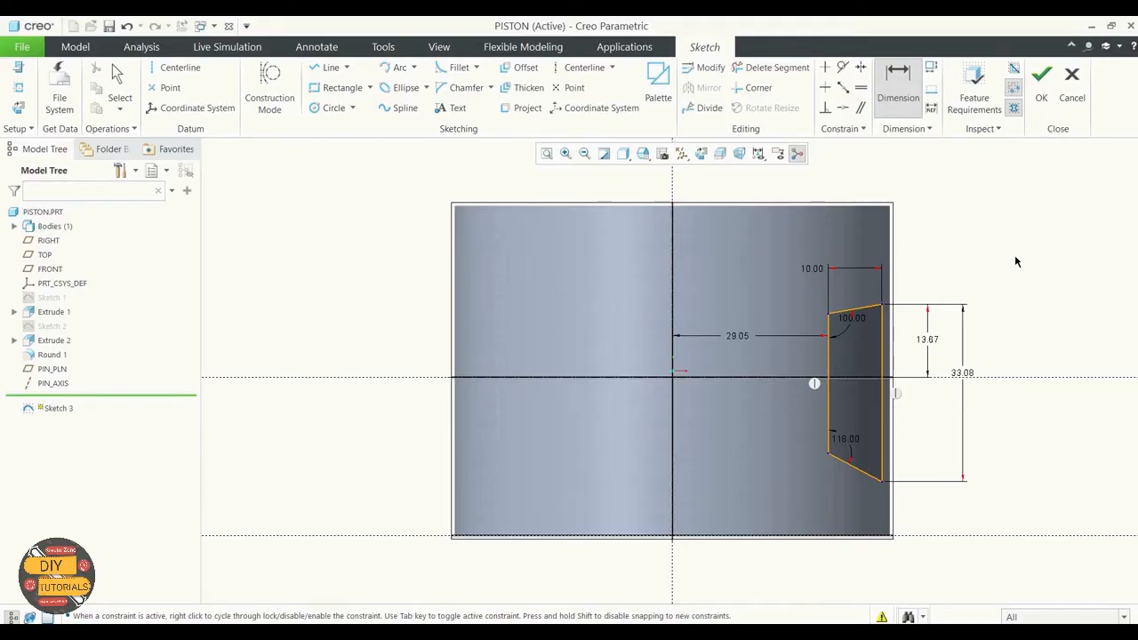
click(1043, 80)
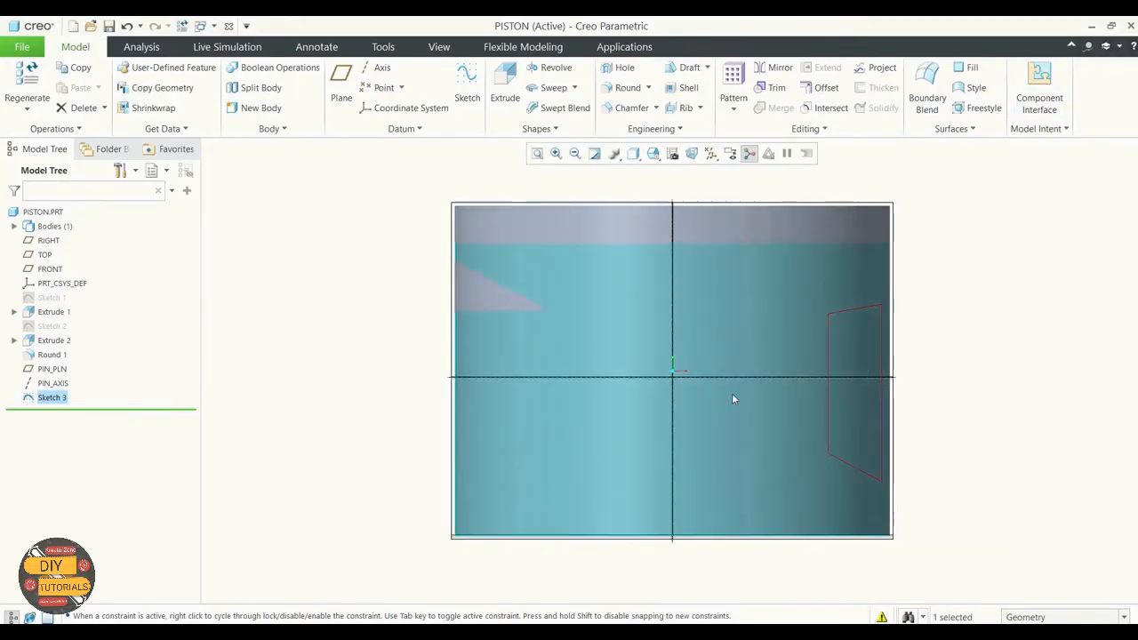
right_click(62, 400)
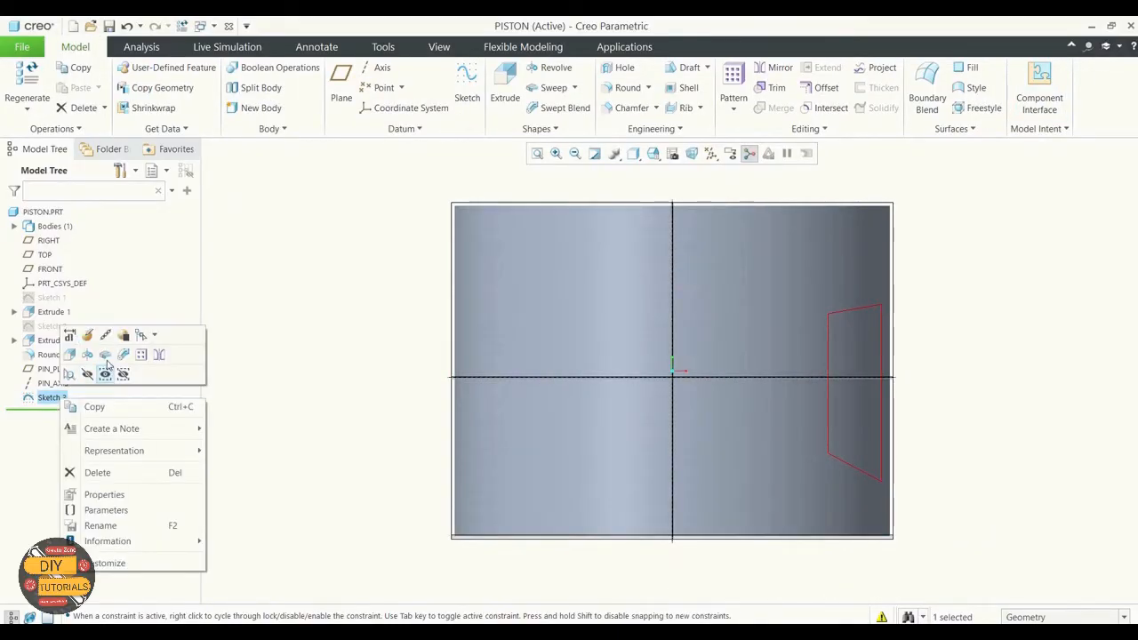
click(69, 335)
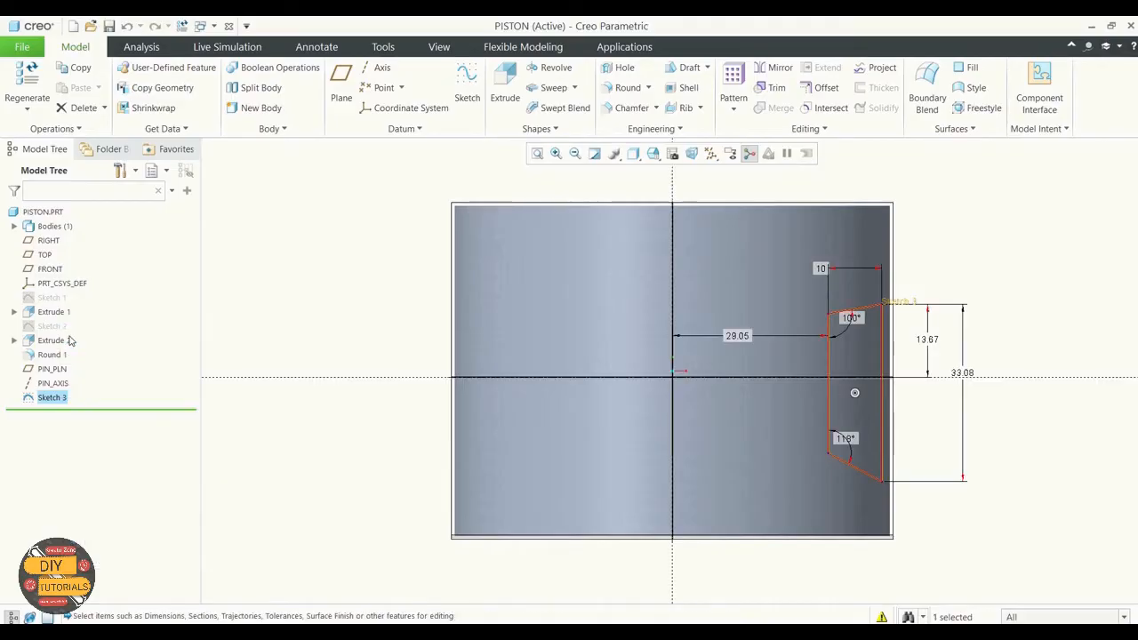
click(434, 180)
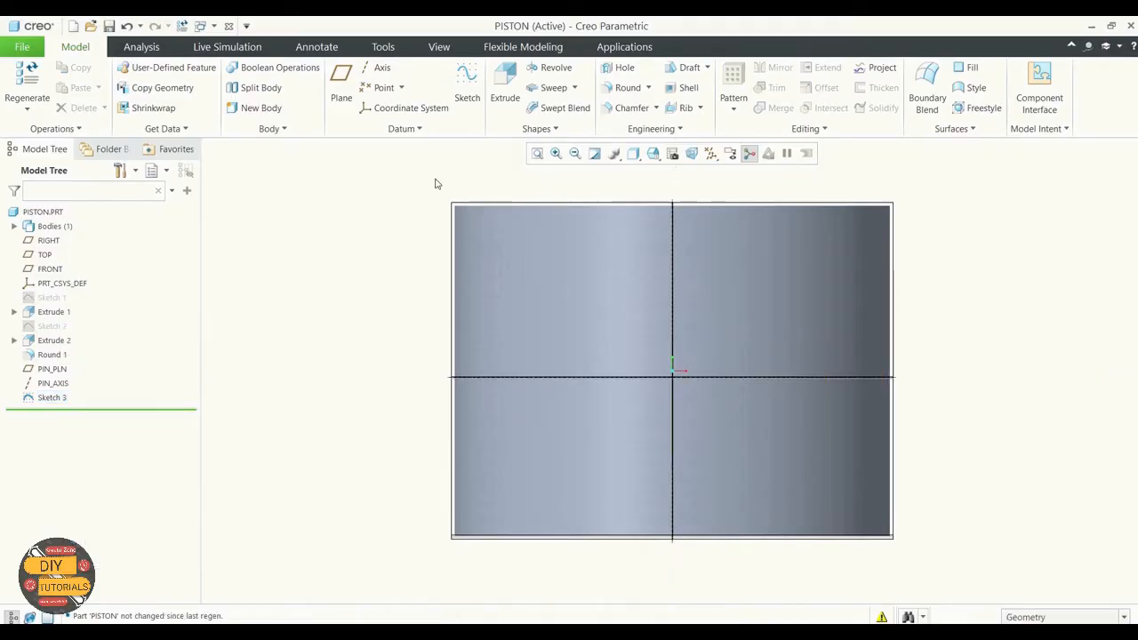
Edit the dimensions of Sketch 3, setting the distance from the vertical centre reference to the trapezoid's inner side to 29.5 mm
click(53, 397)
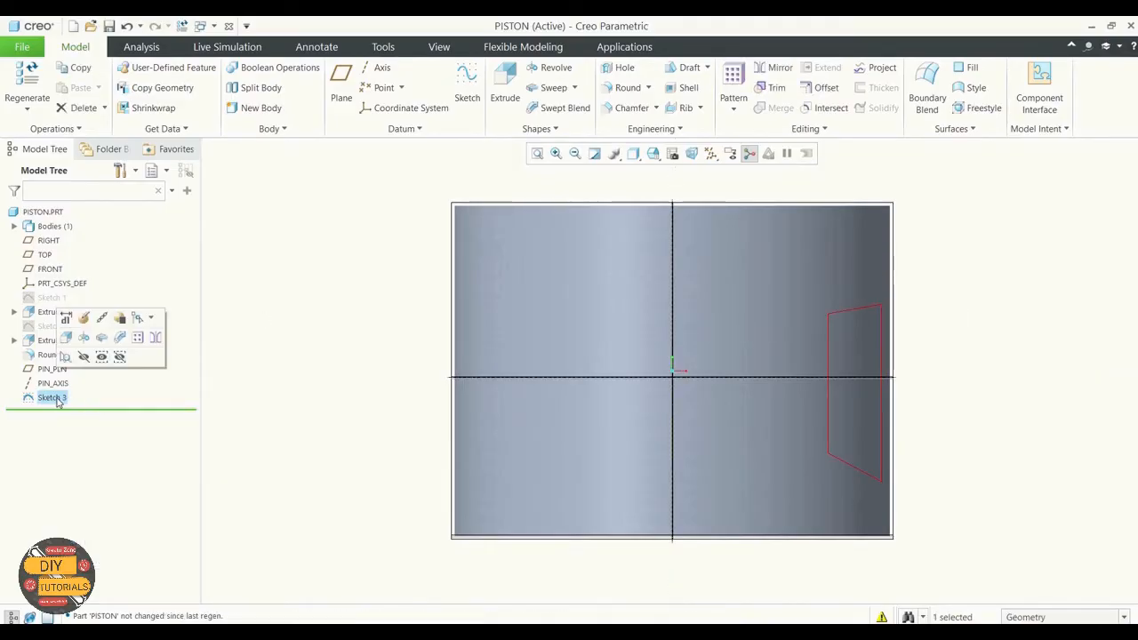
click(65, 318)
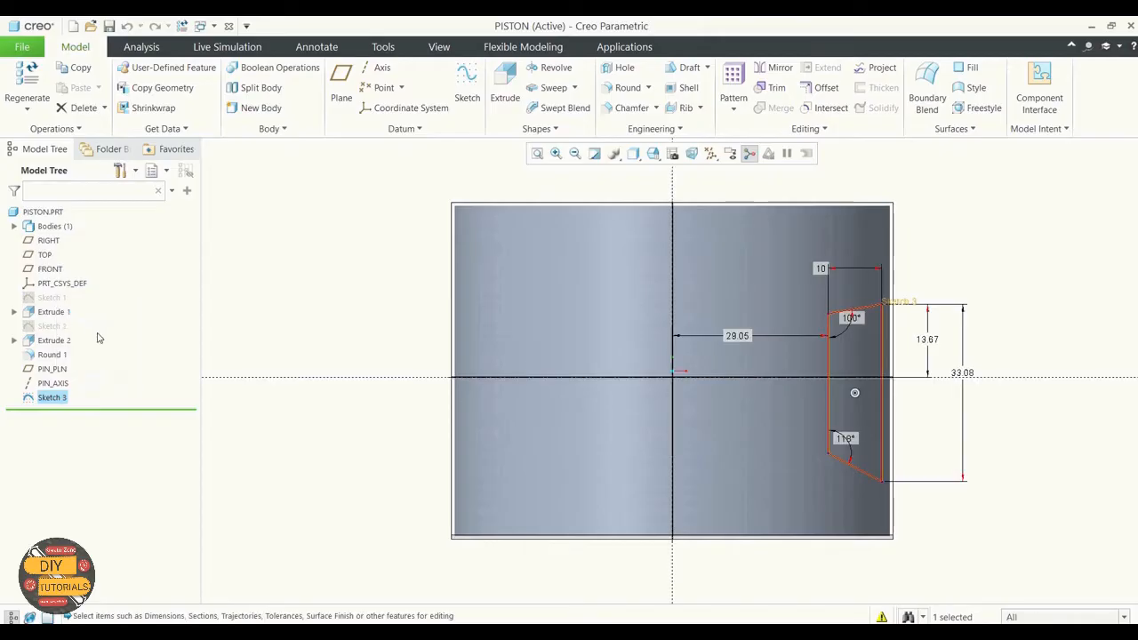
double_click(739, 333)
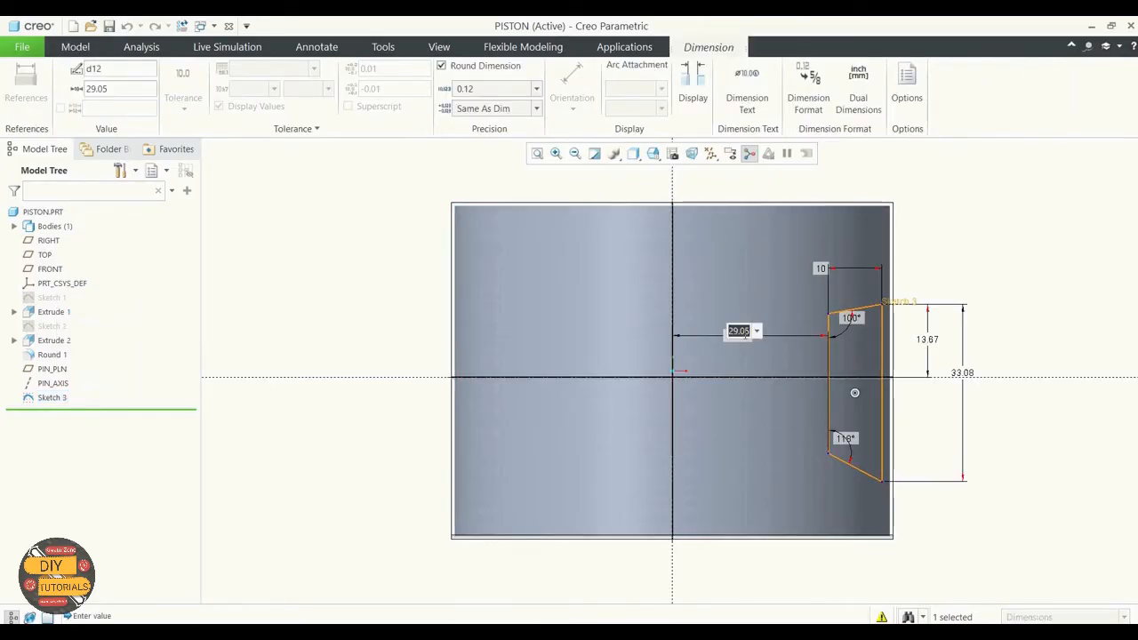
text(29.)
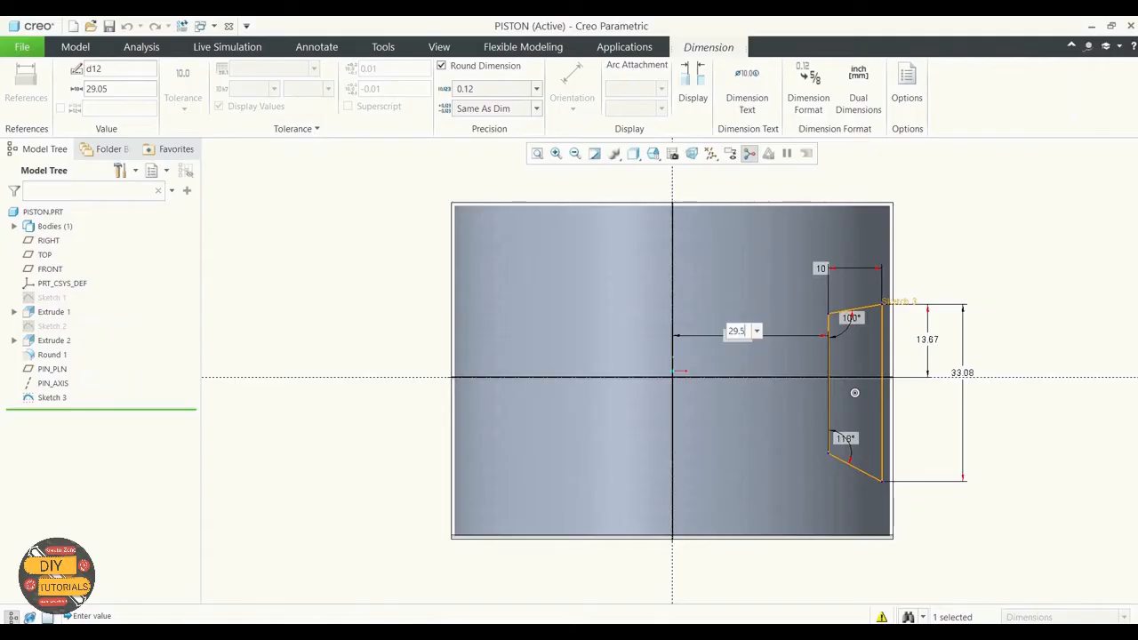
text(5)
key(Return)
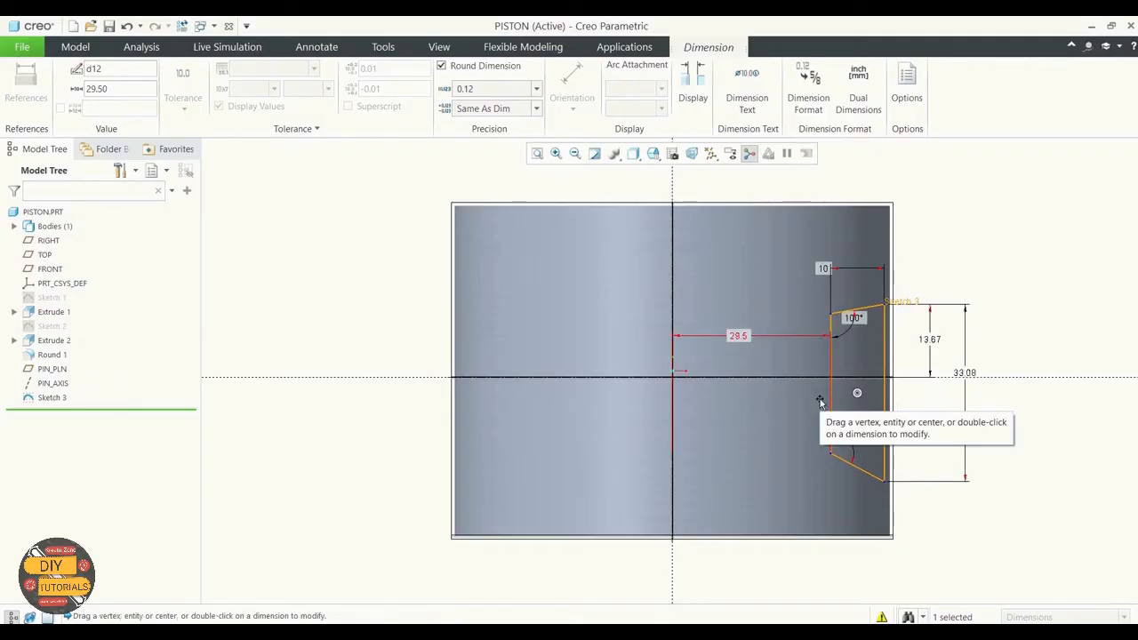
click(754, 410)
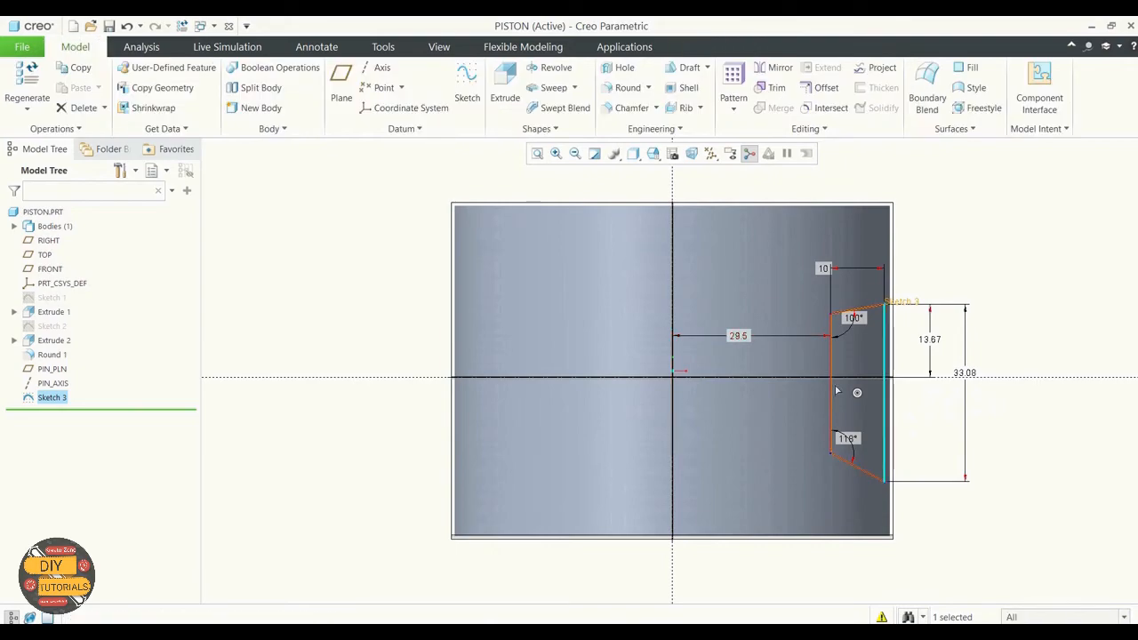
click(298, 322)
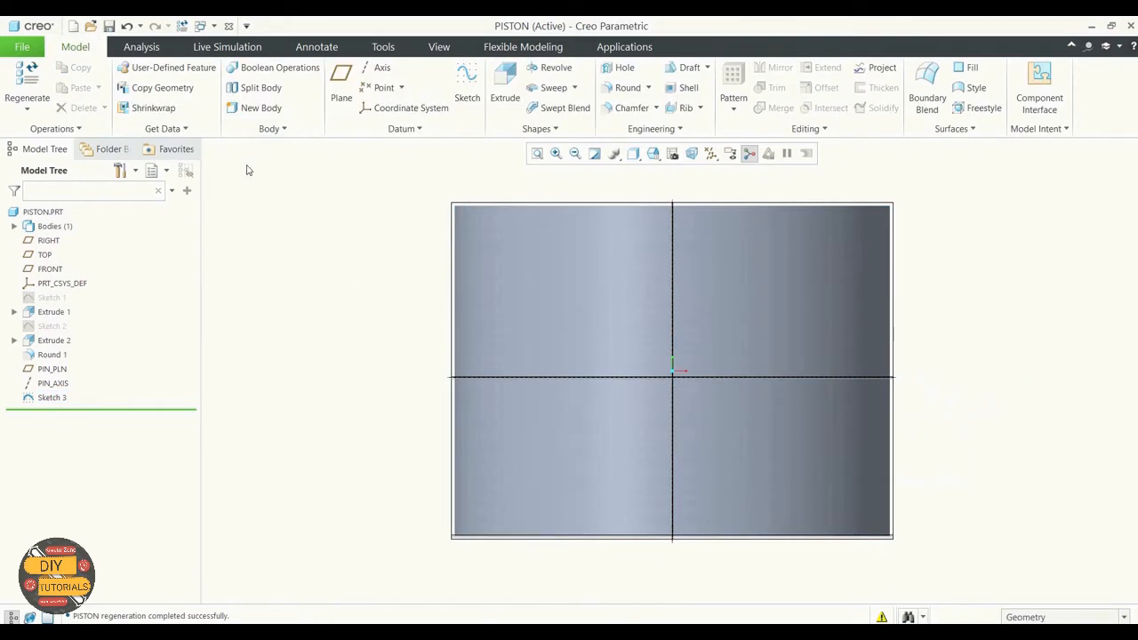
Reopen the trapezoid sketch, Sketch 3, for editing its definition, oriented parallel to the sketching plane
key(ctrl+d)
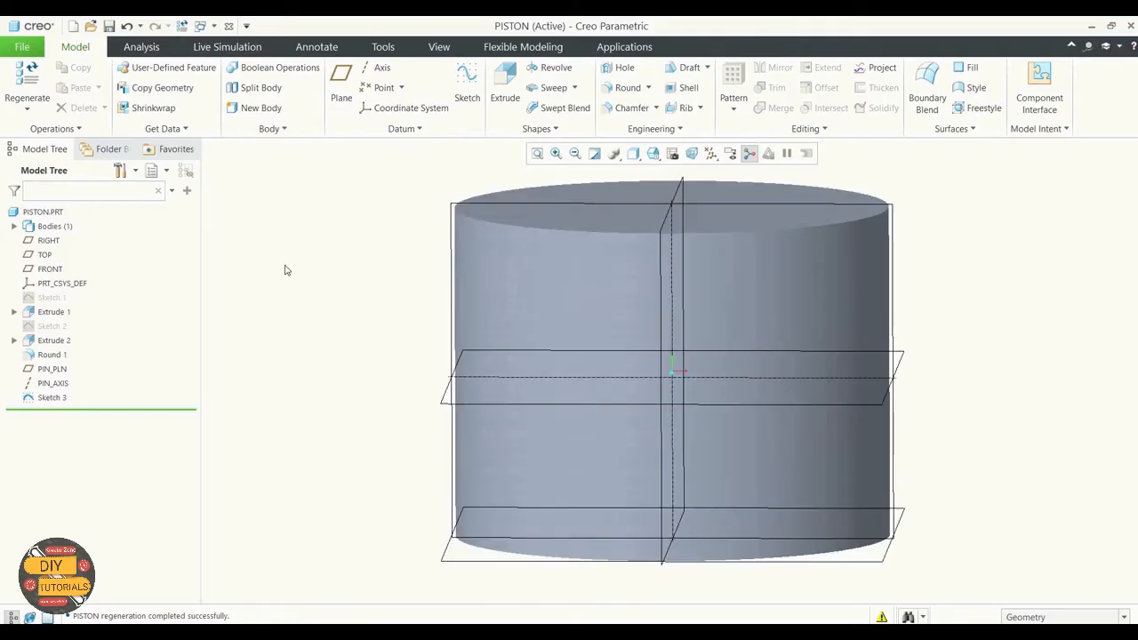
click(42, 399)
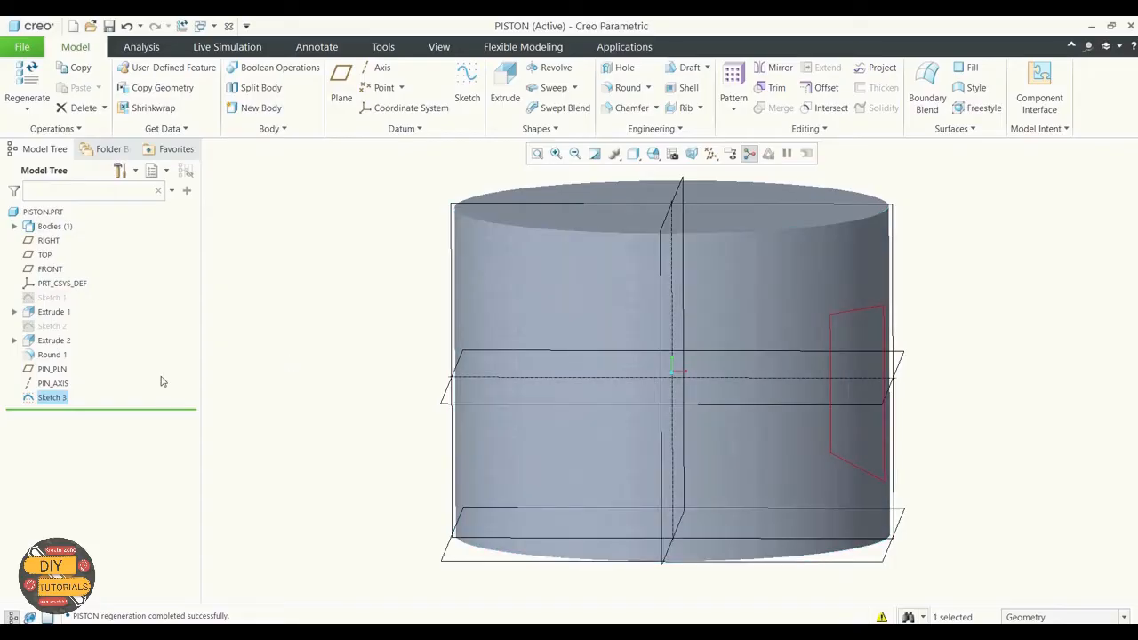
right_click(64, 397)
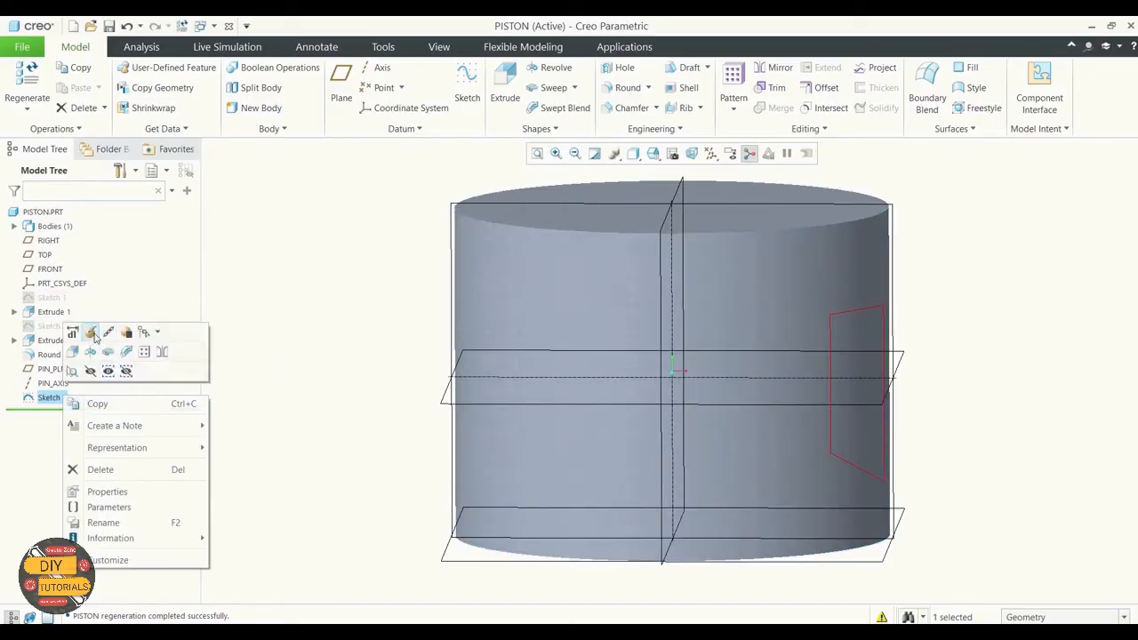
click(91, 334)
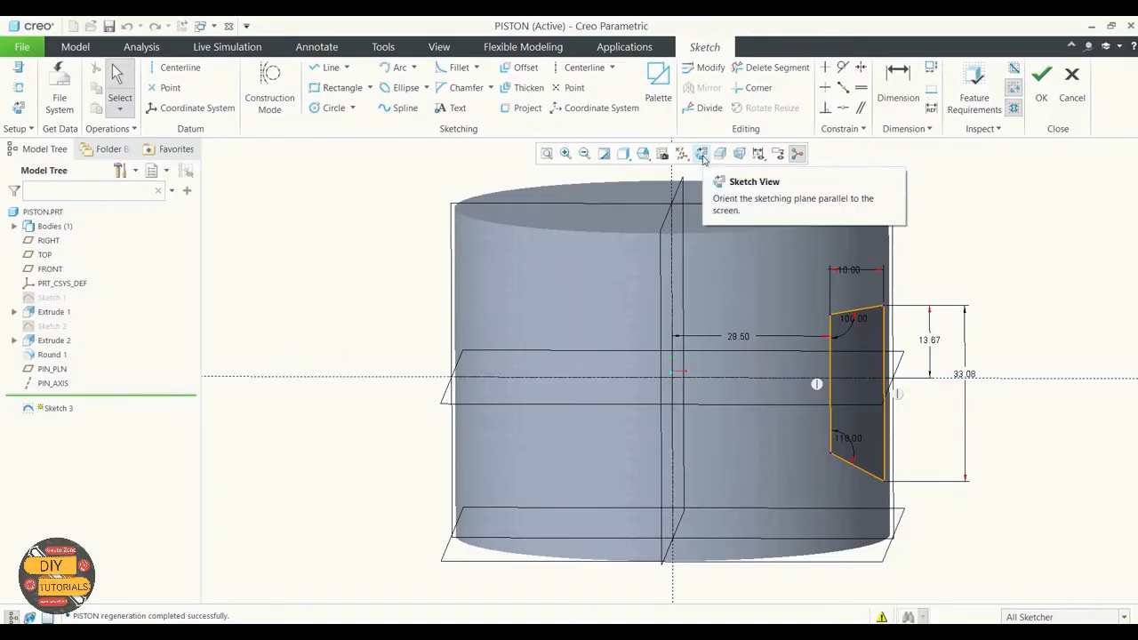
click(19, 107)
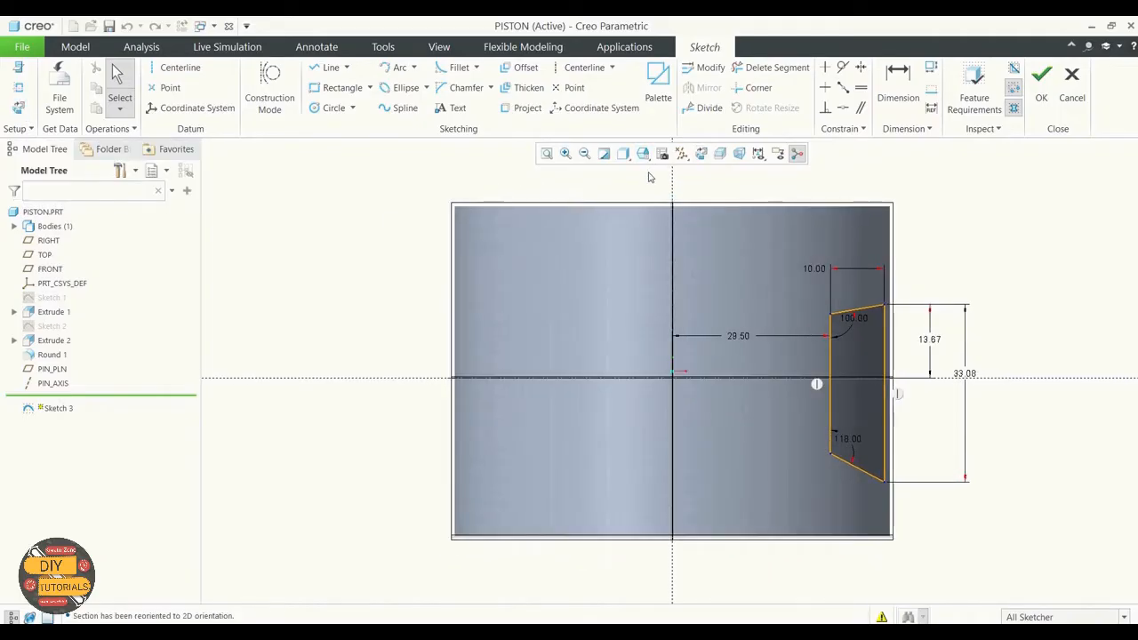
Fillet the trapezoid's upper inner corner and set the fillet radius to 3 mm
click(453, 68)
click(829, 349)
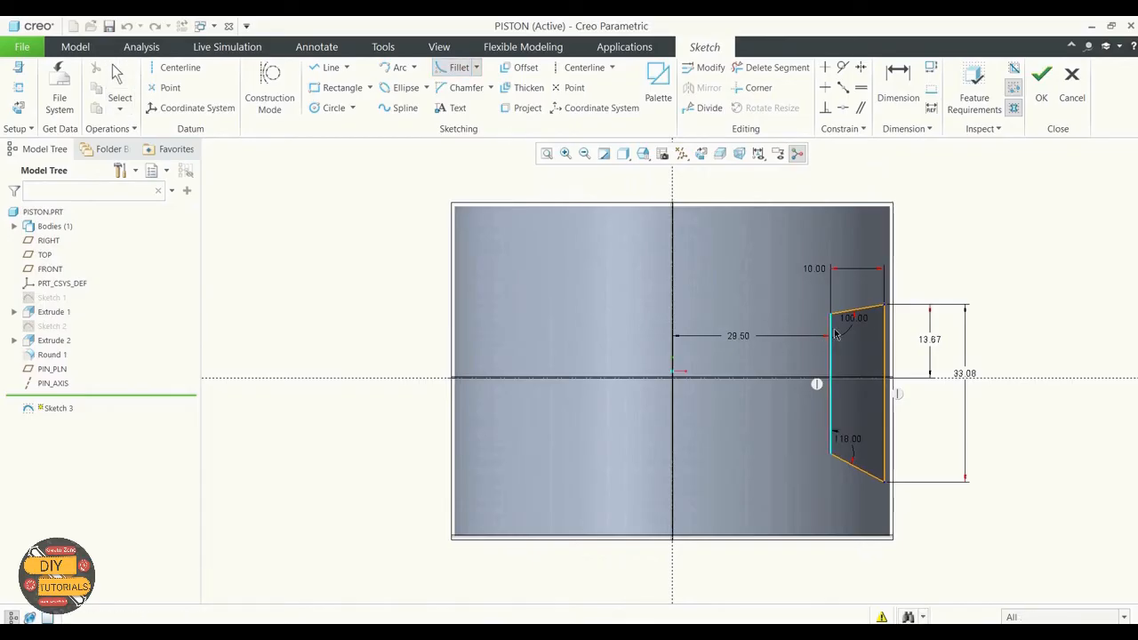
click(842, 317)
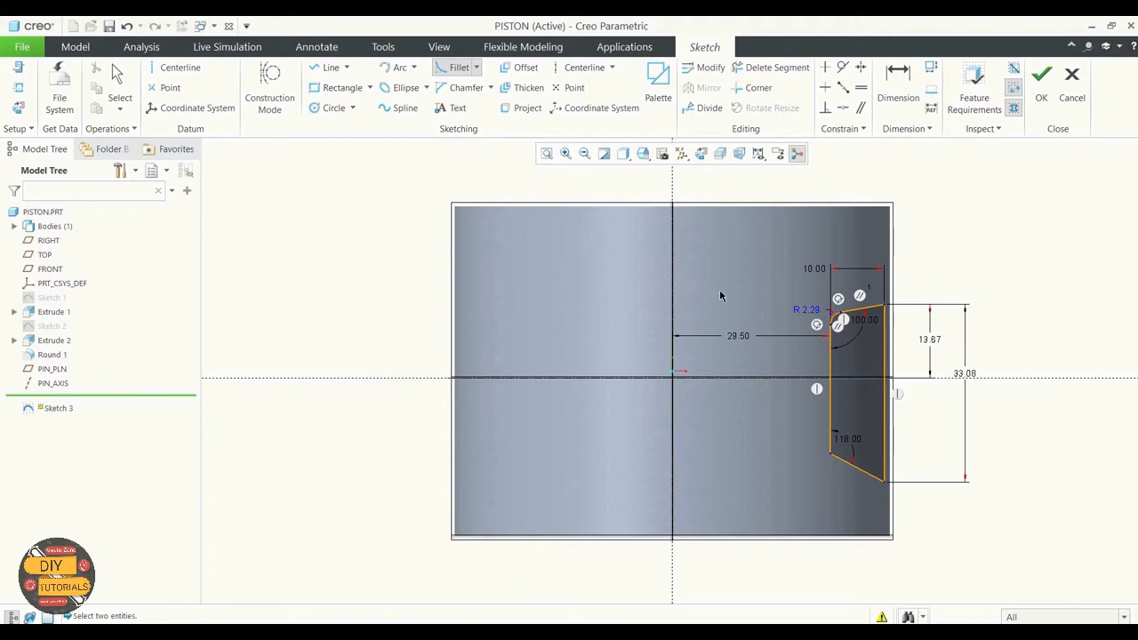
click(118, 82)
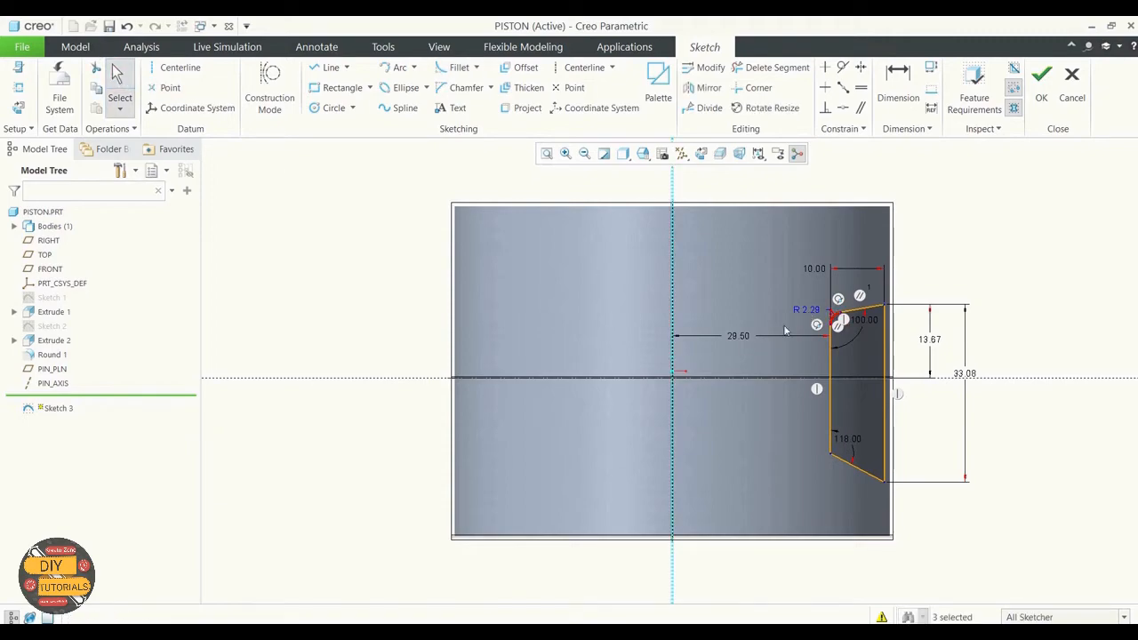
double_click(809, 311)
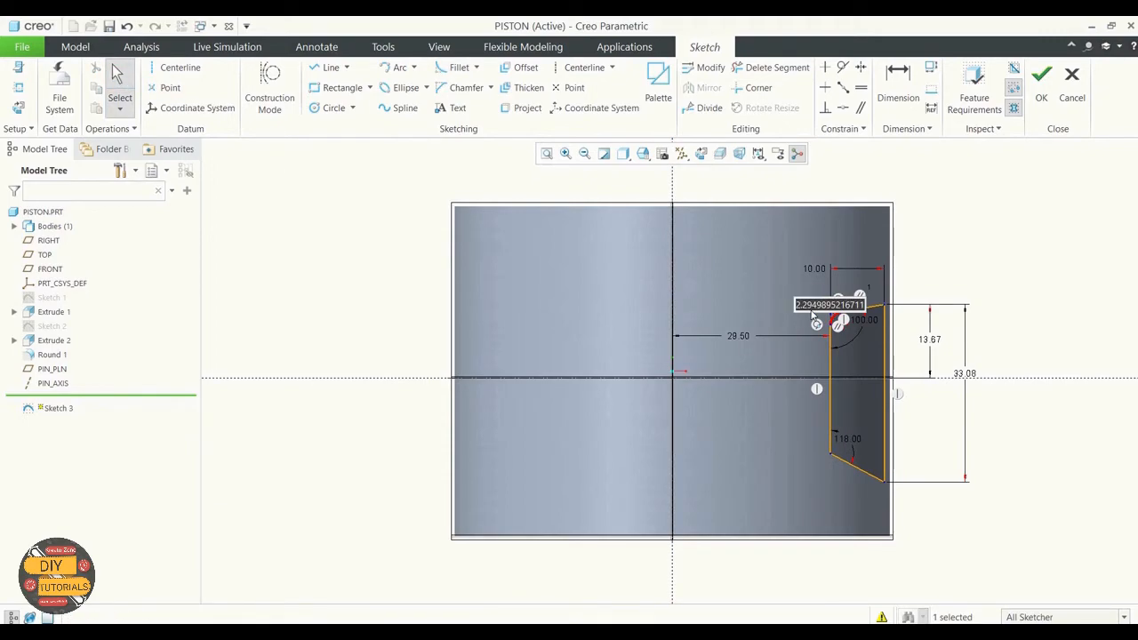
text(3)
key(Return)
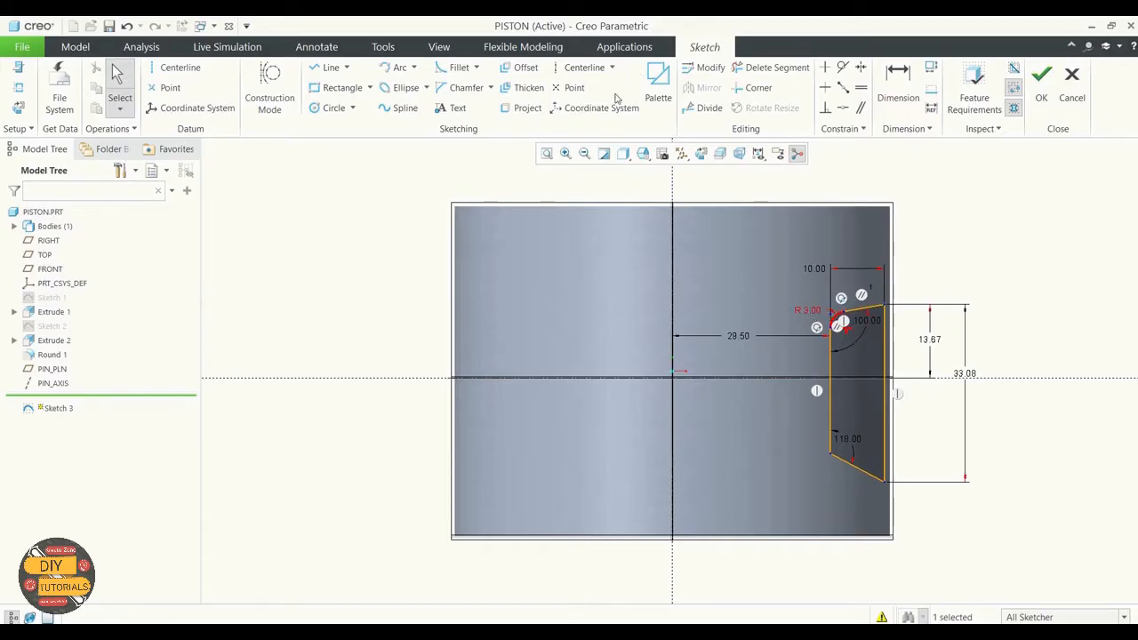
Fillet the trapezoid's lower inner corner and set the fillet radius to 3 mm
click(450, 69)
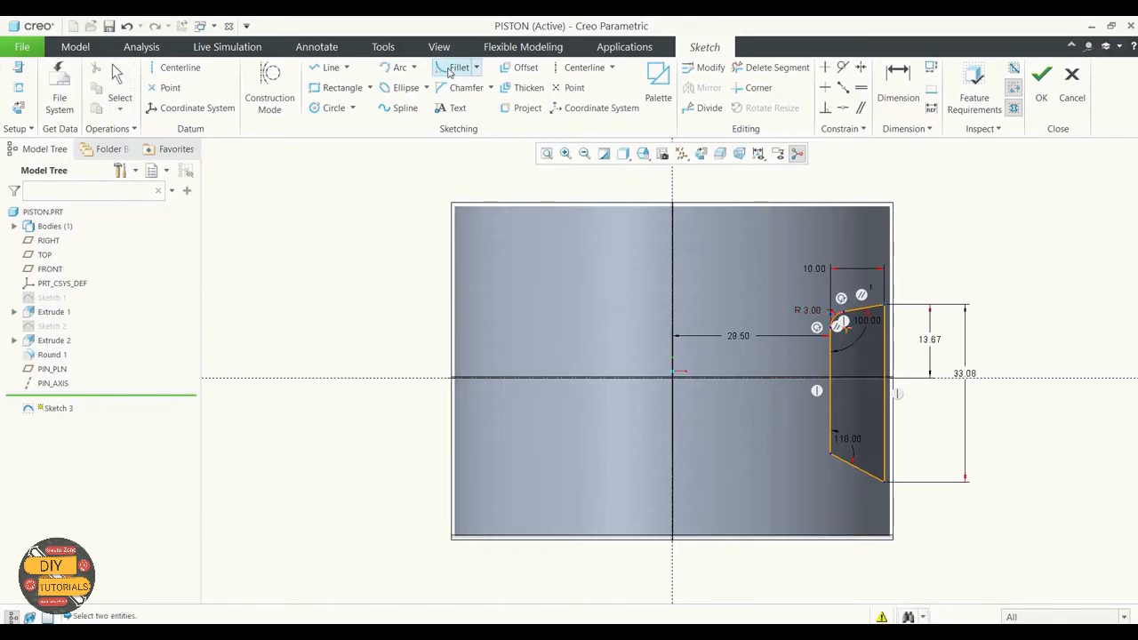
click(834, 452)
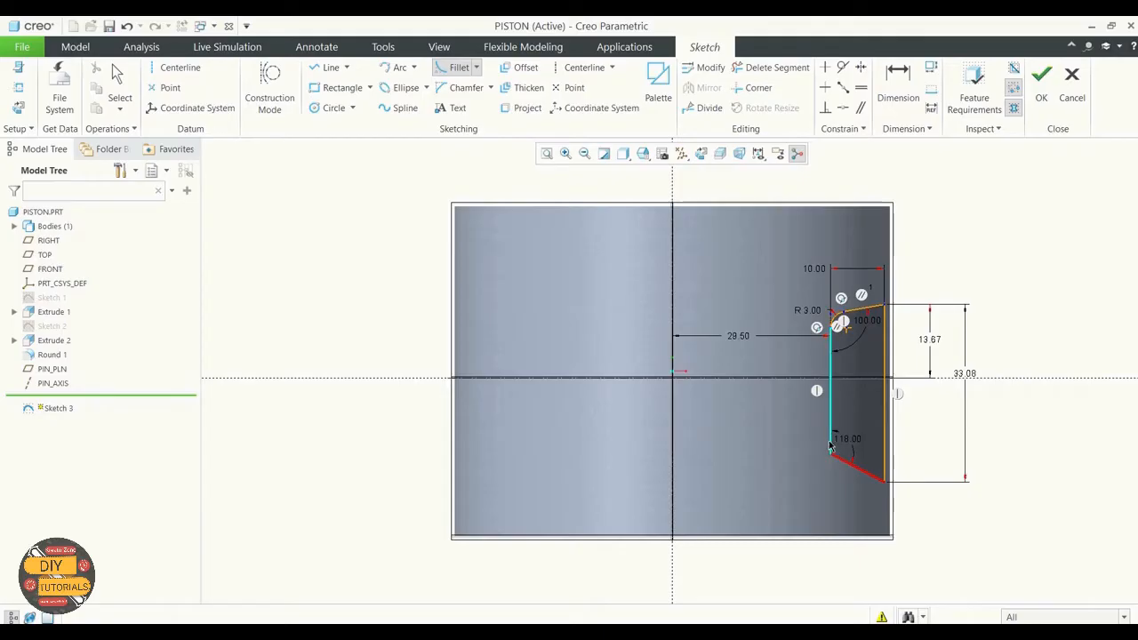
click(841, 460)
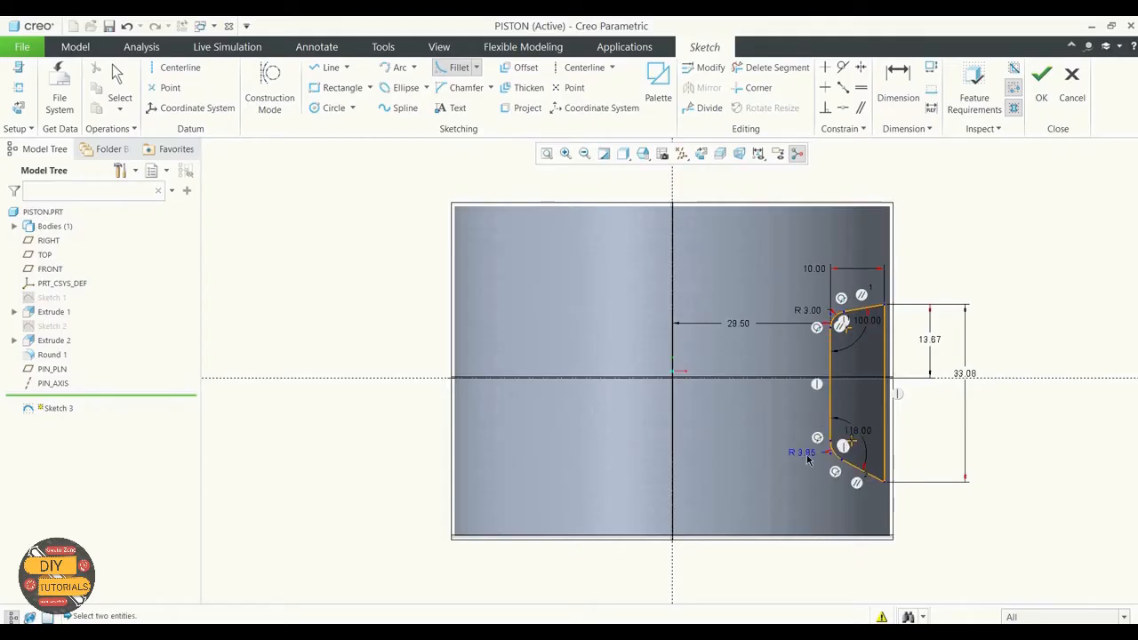
click(117, 84)
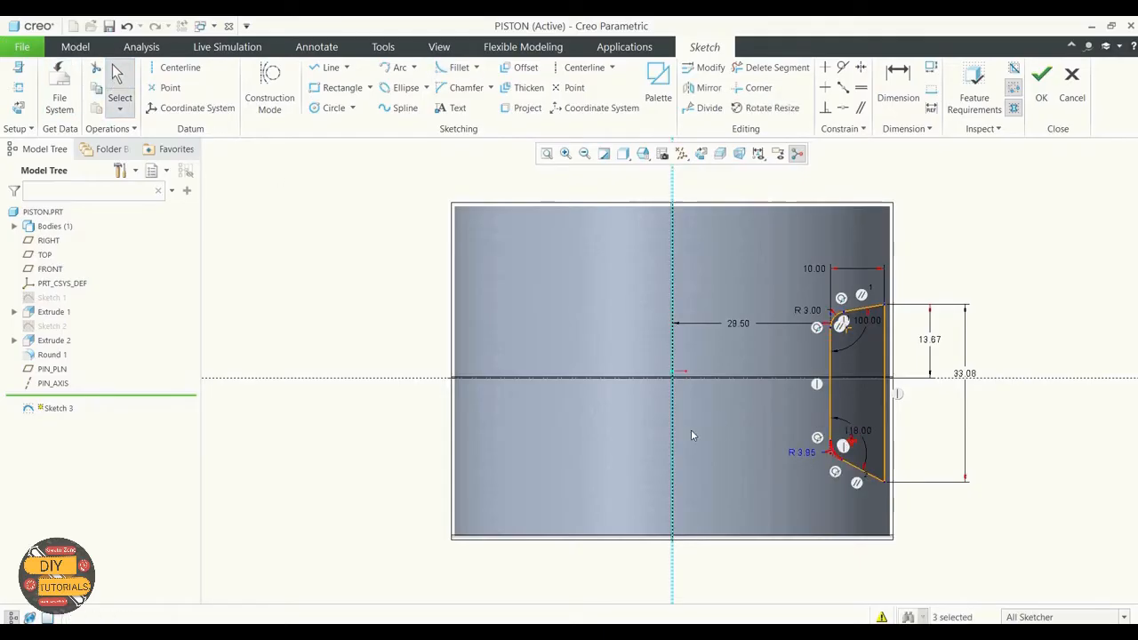
double_click(801, 453)
text(3)
key(Return)
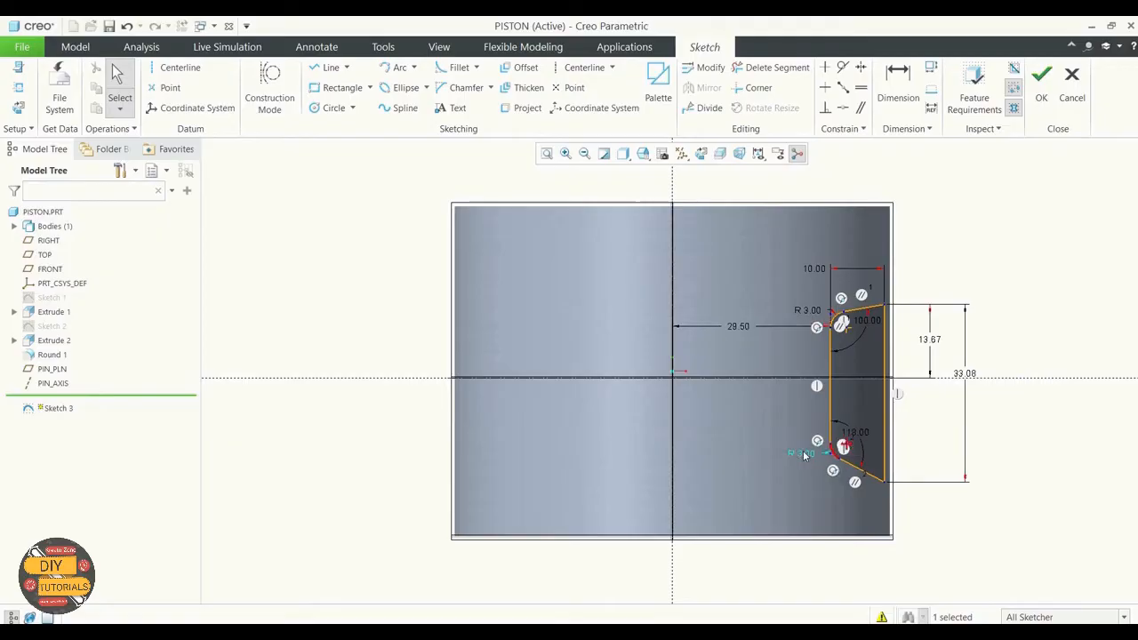
click(1019, 369)
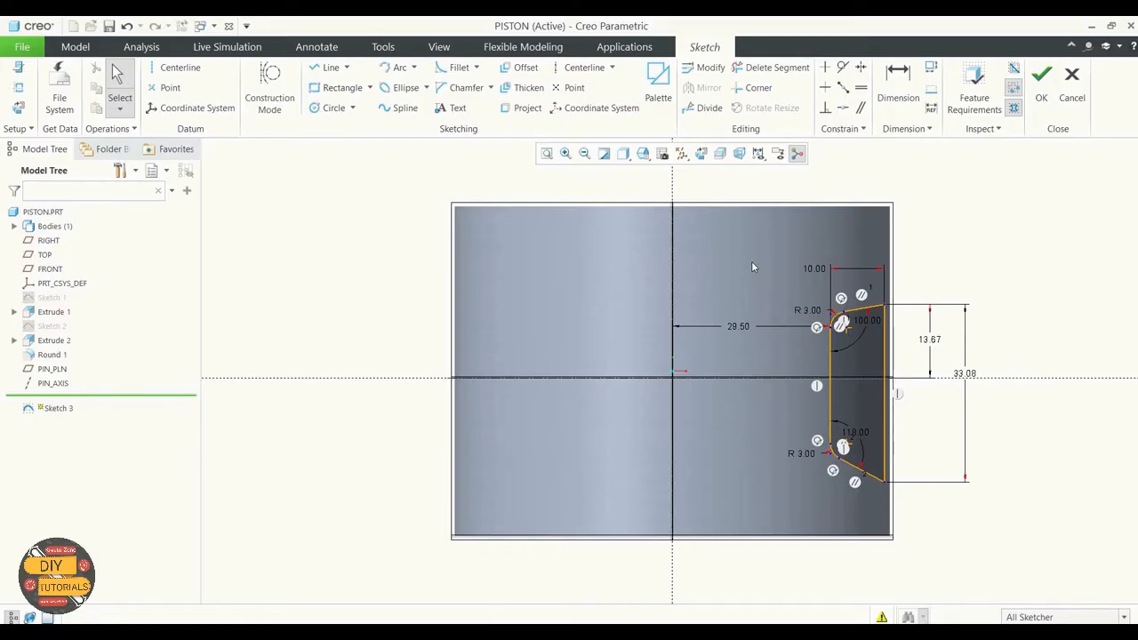
Mirror the filleted trapezoid about the vertical centre reference and finish the sketch
drag(750, 244, 951, 528)
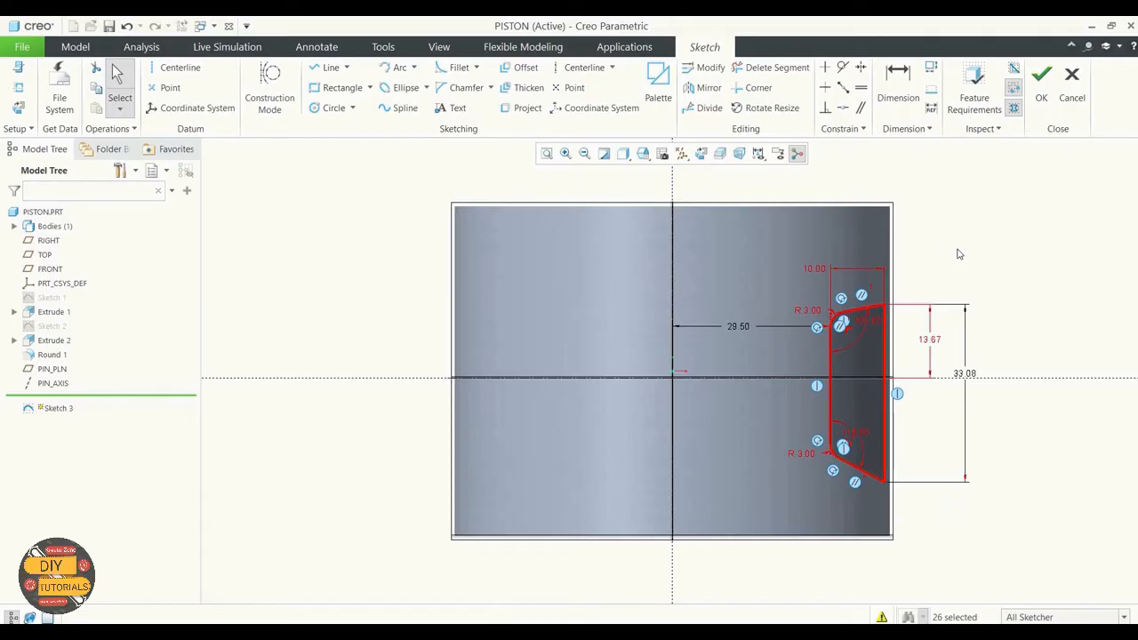
click(702, 87)
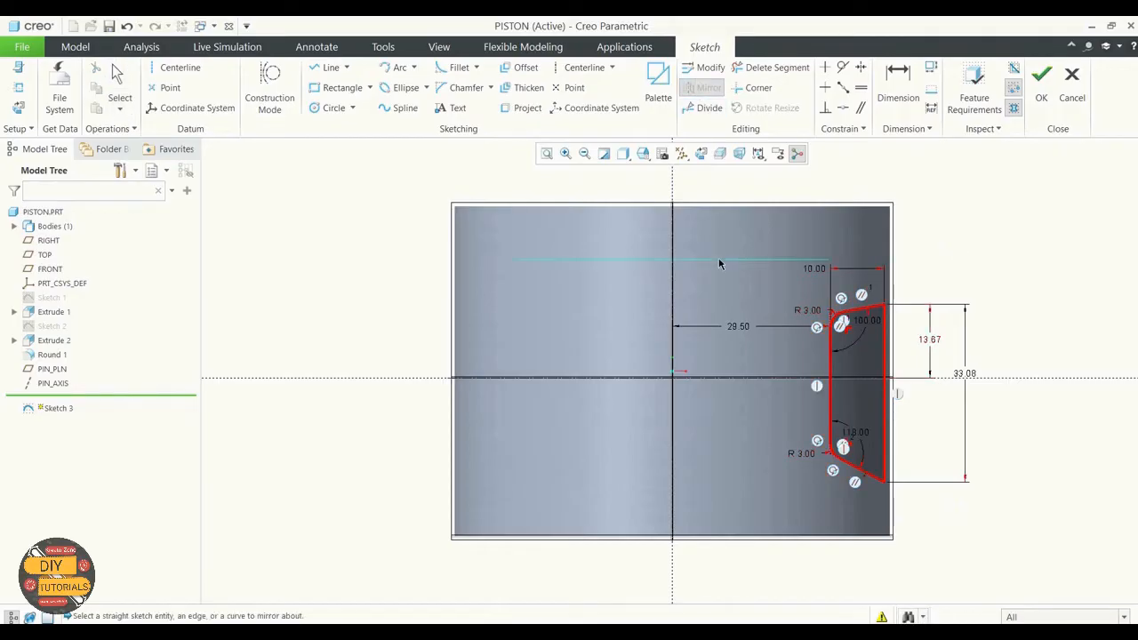
click(674, 179)
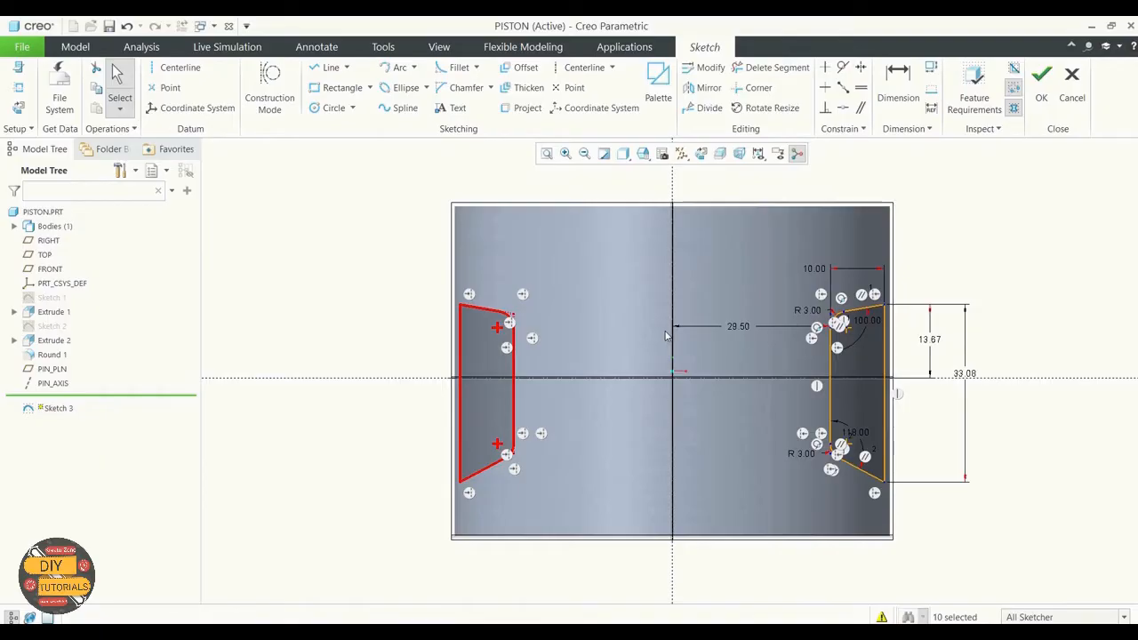
click(1040, 79)
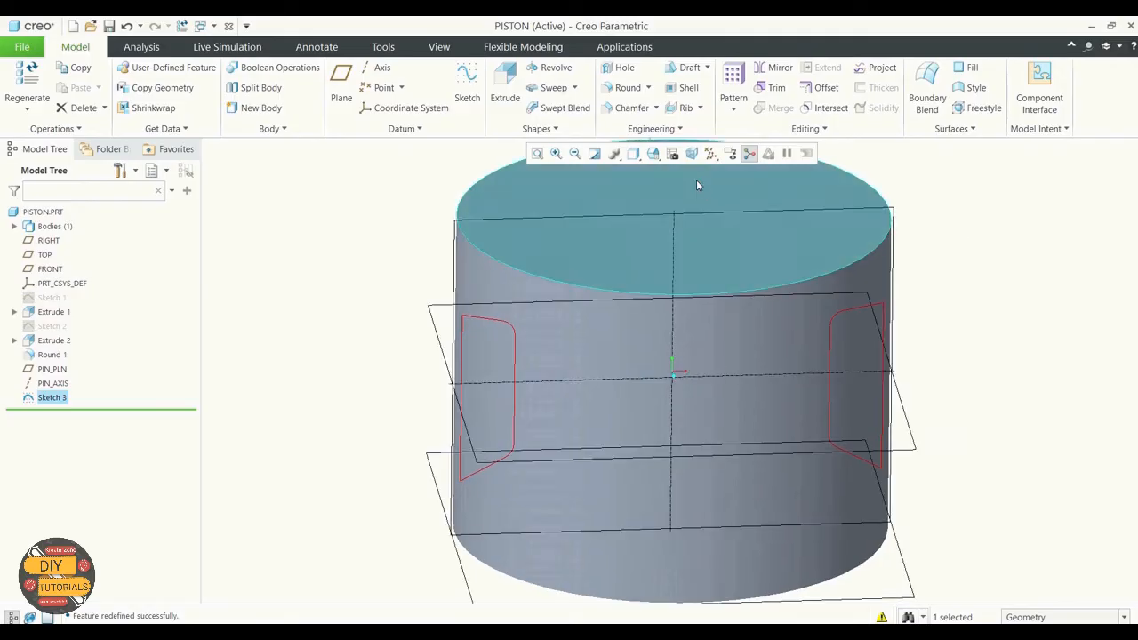
Turn off the display of datum planes and axes around the piston and deselect the sketch
click(660, 176)
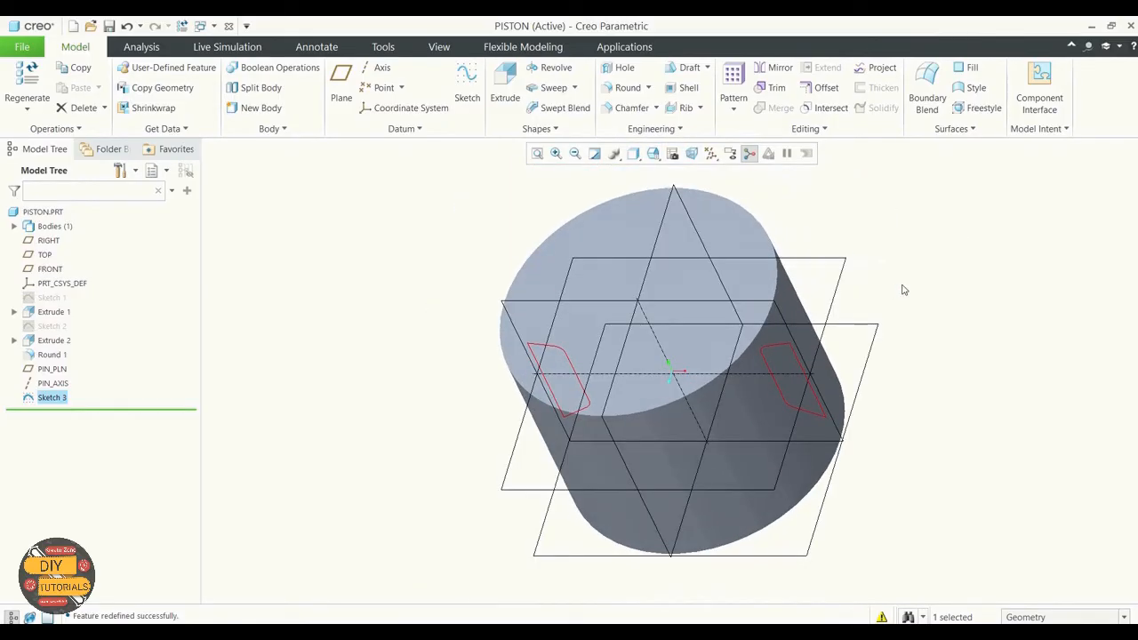
click(710, 153)
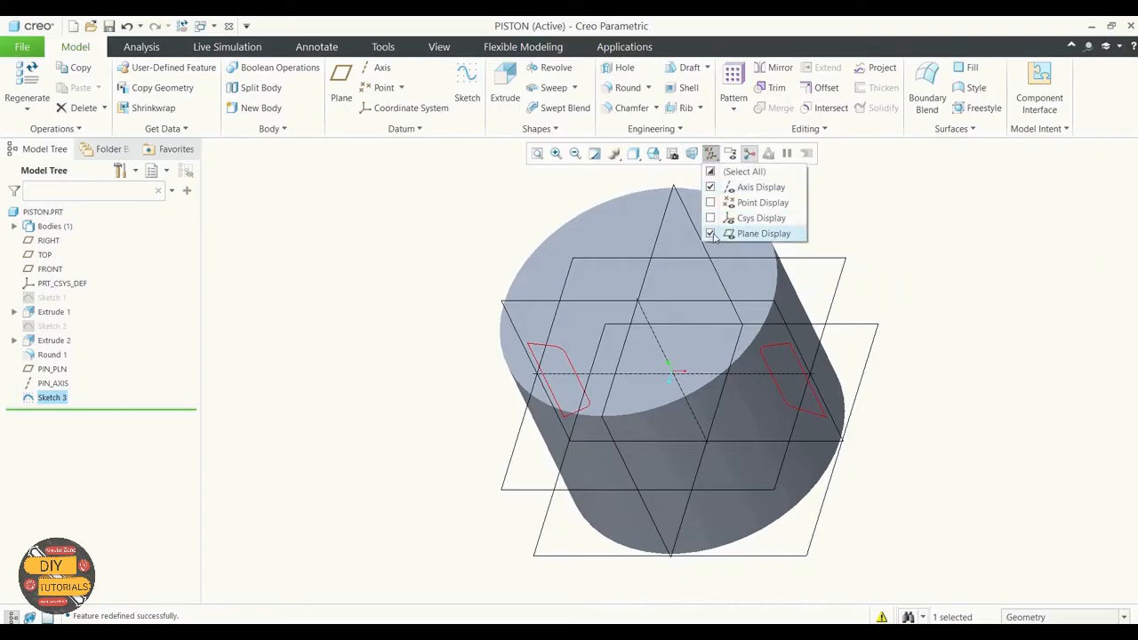
click(711, 233)
click(712, 187)
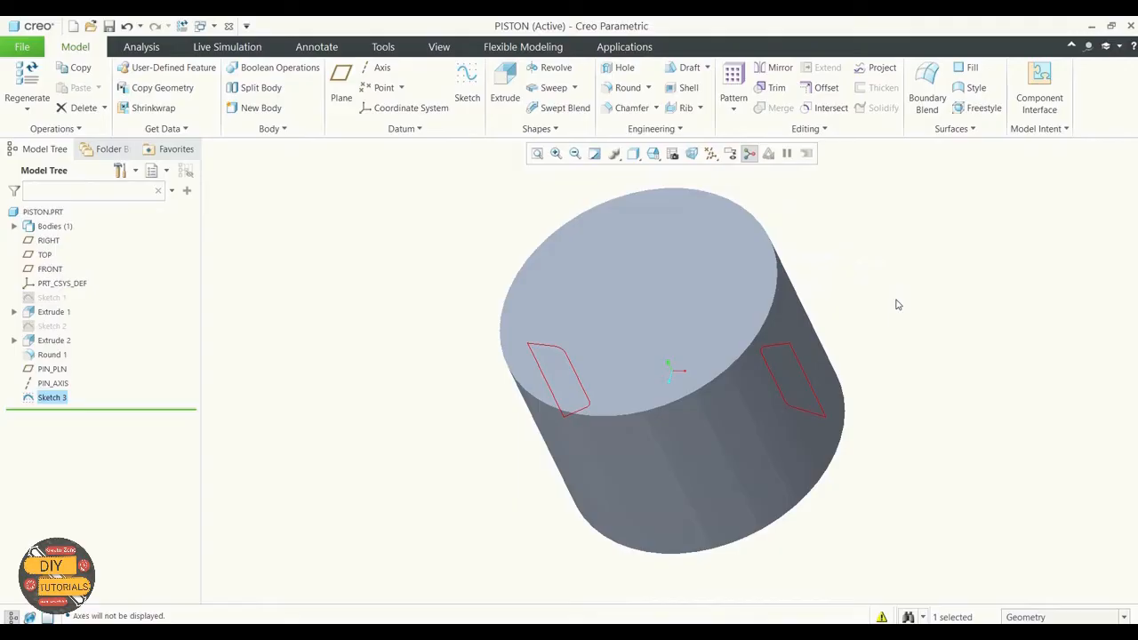
click(310, 372)
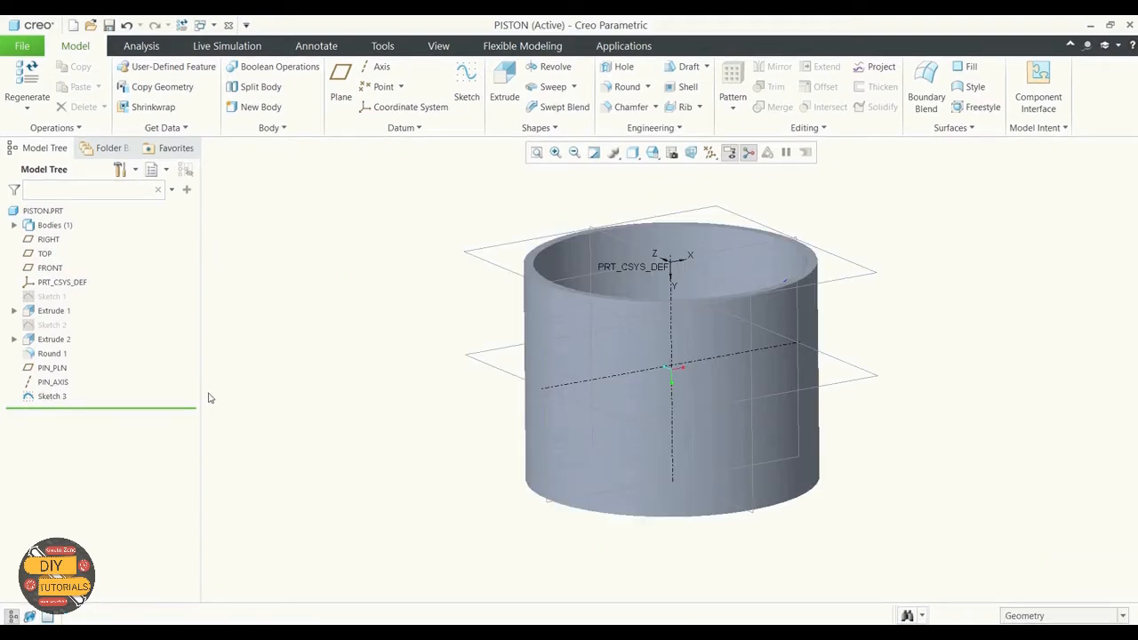
Extrude both trapezoid profiles of Sketch 3 as a solid, with the first side's depth set to To Next
click(50, 396)
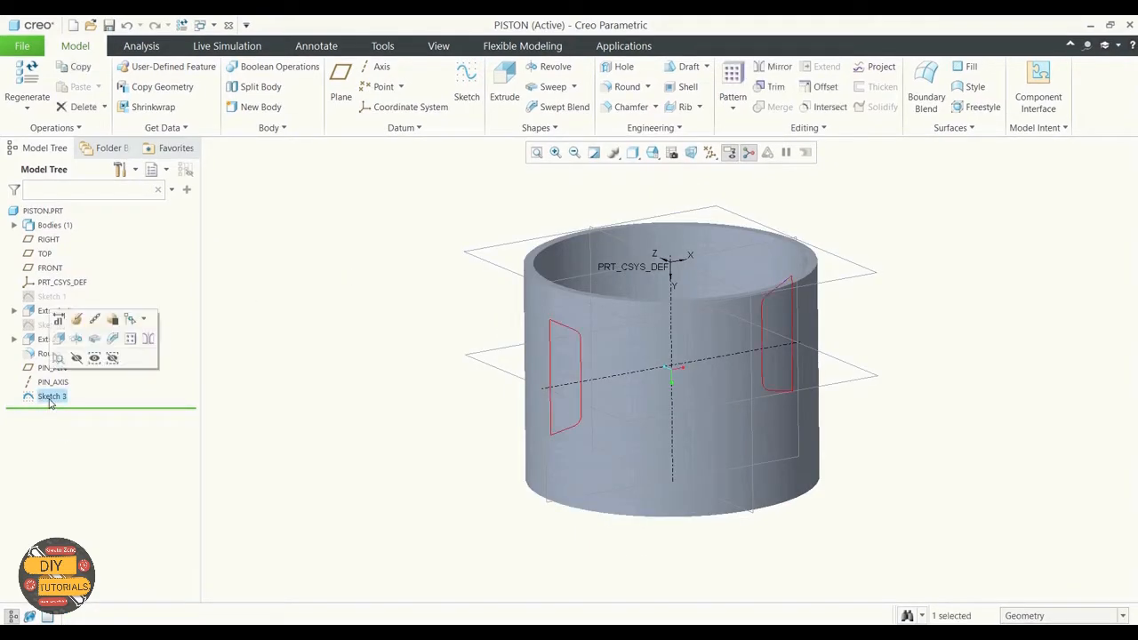
mouse_move(383, 332)
middle_down()
mouse_move(353, 329)
mouse_move(335, 350)
mouse_move(338, 383)
mouse_move(351, 378)
middle_up()
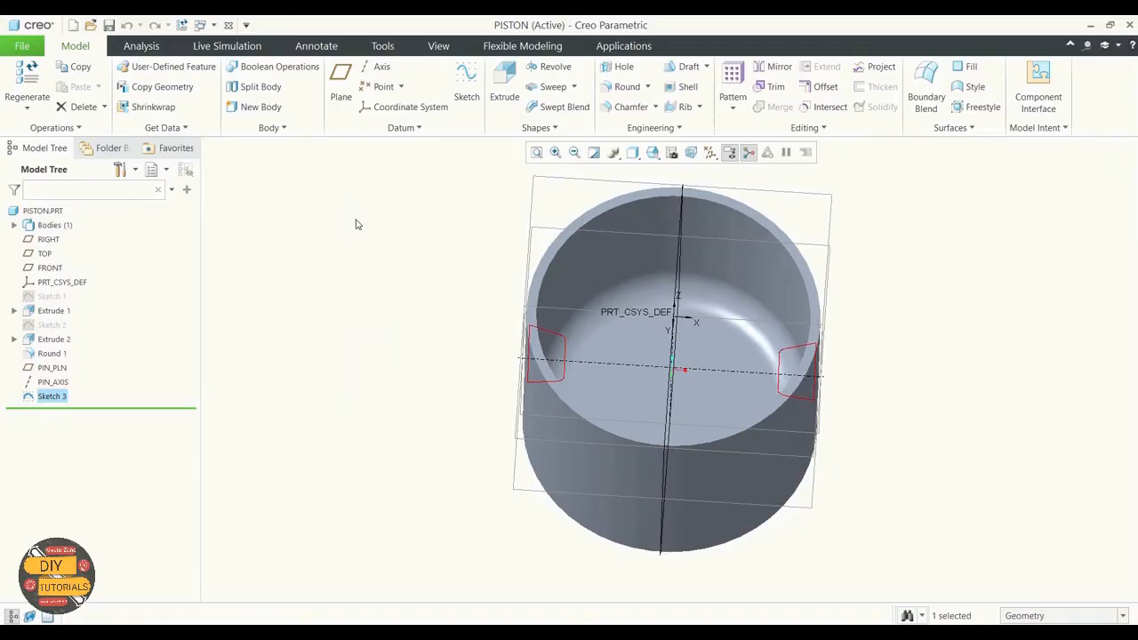
click(504, 85)
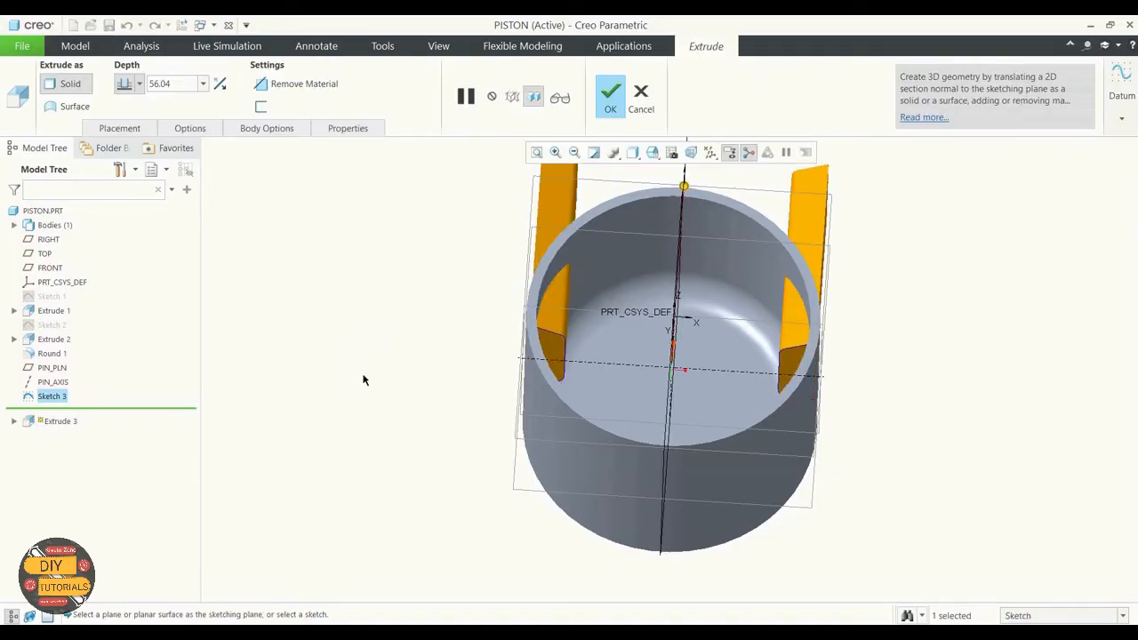
middle_drag(360, 380, 338, 348)
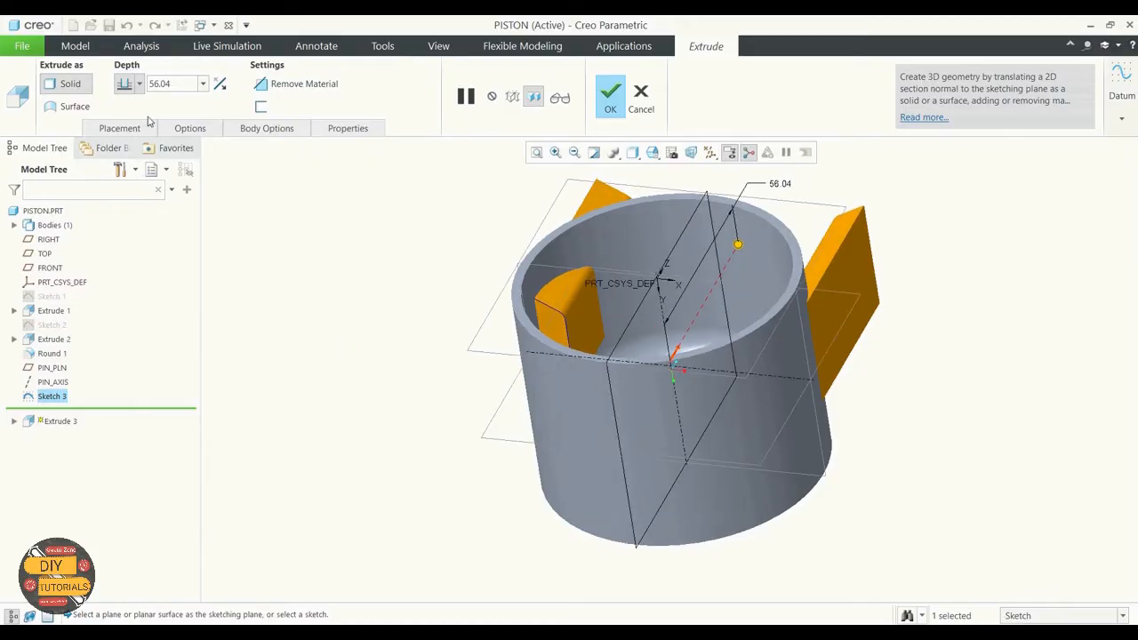
click(138, 84)
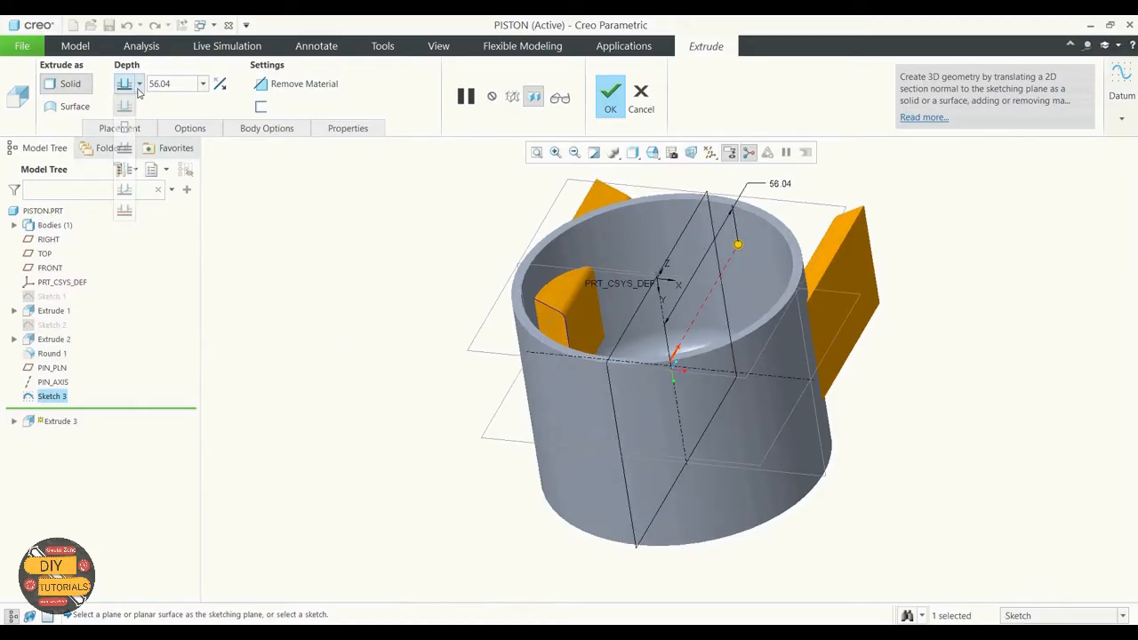
click(125, 150)
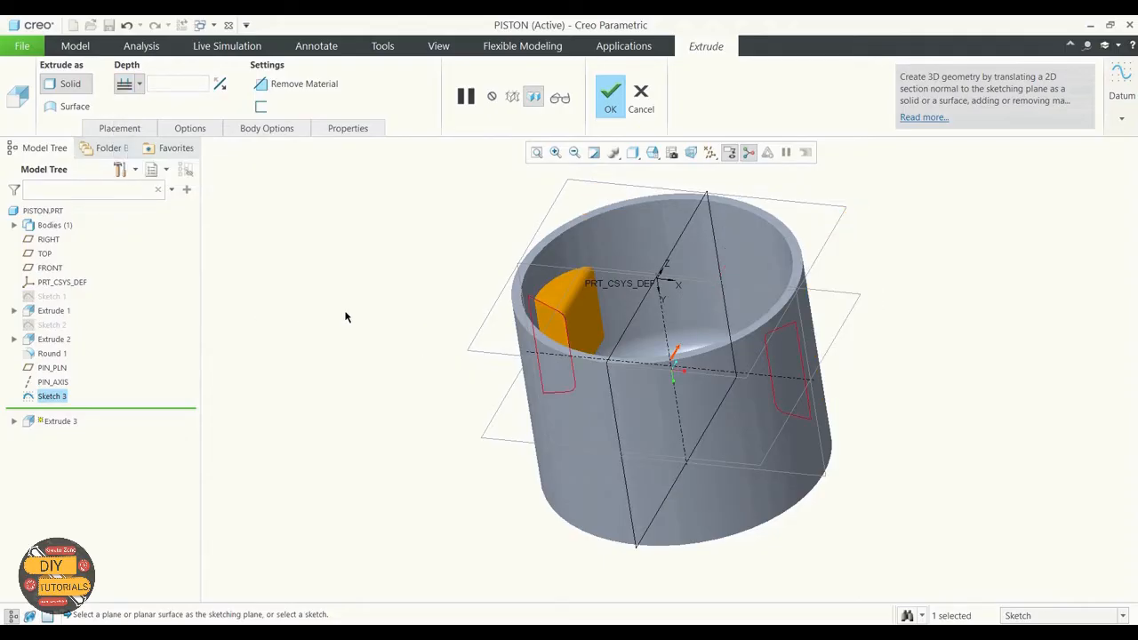
mouse_move(345, 315)
middle_down()
mouse_move(333, 340)
mouse_move(376, 348)
mouse_move(347, 343)
middle_up()
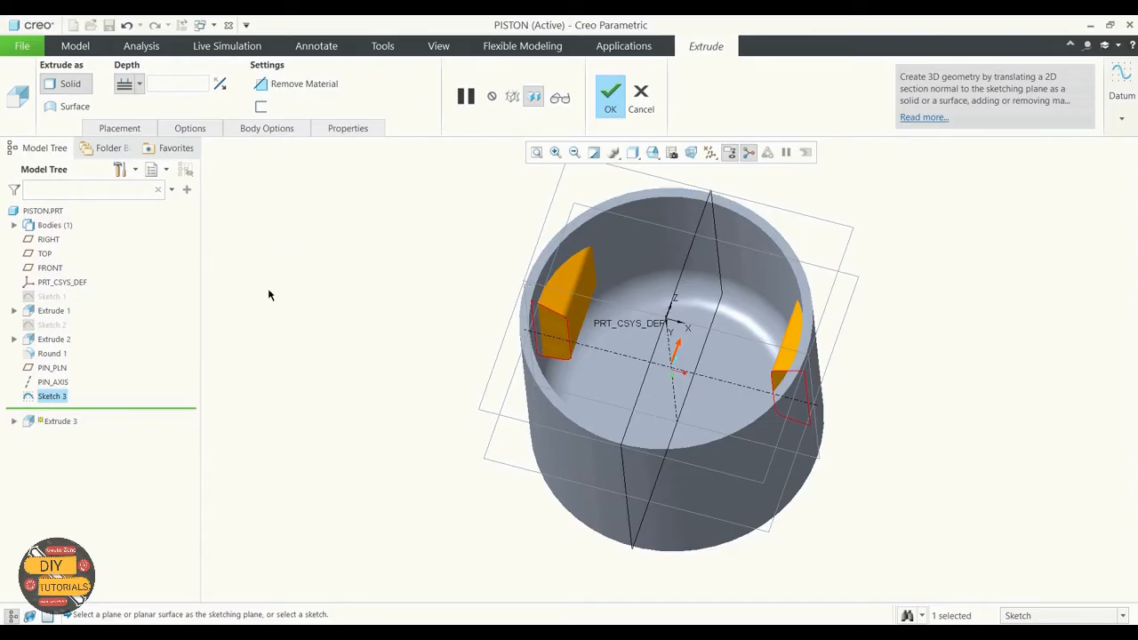
Set the extrusion's second side to To Next and complete the two pin bosses inside the piston
click(210, 129)
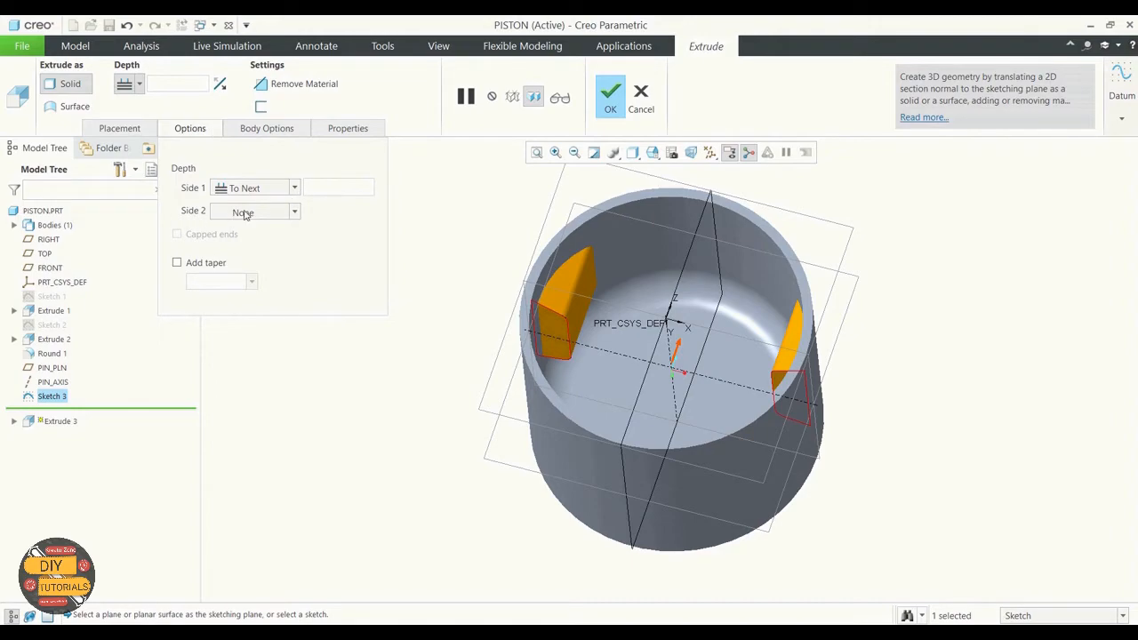
click(293, 215)
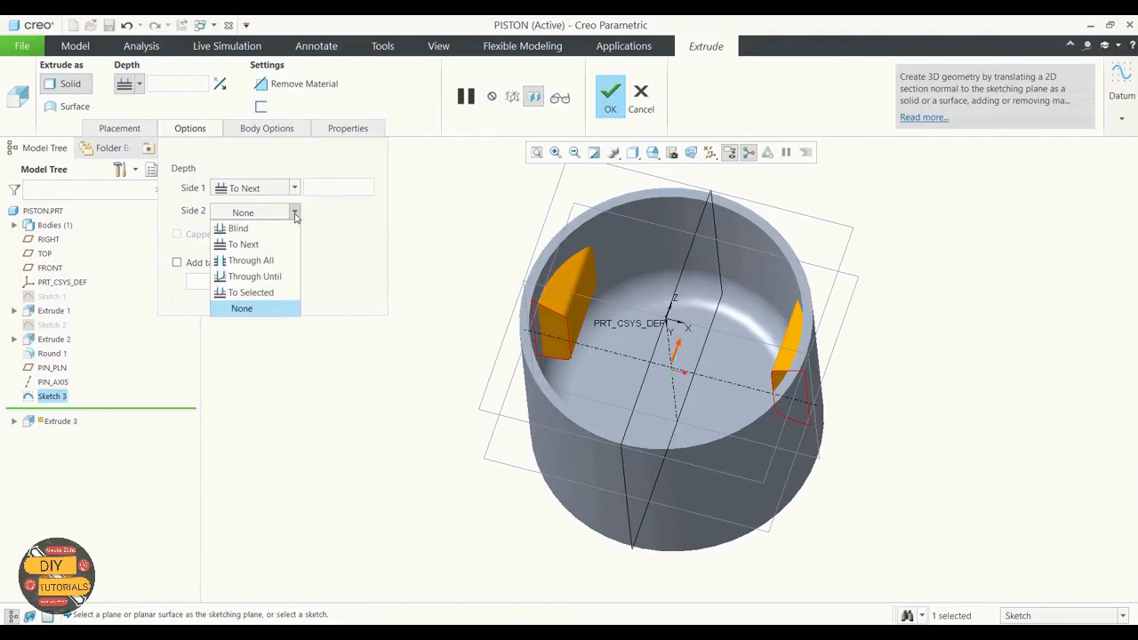
click(255, 245)
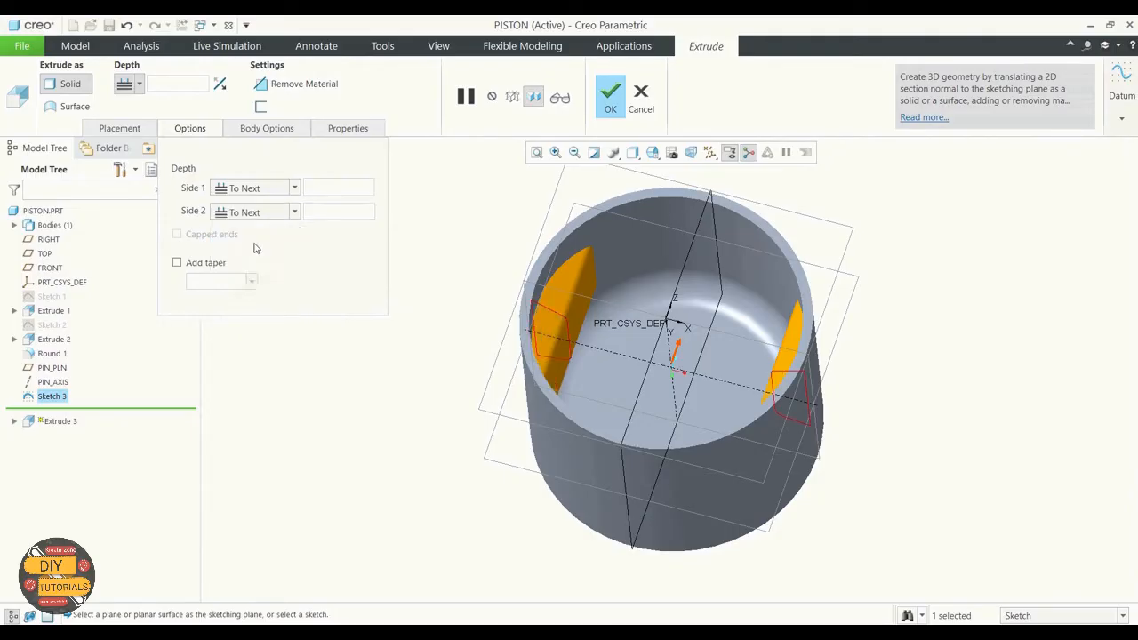
click(415, 297)
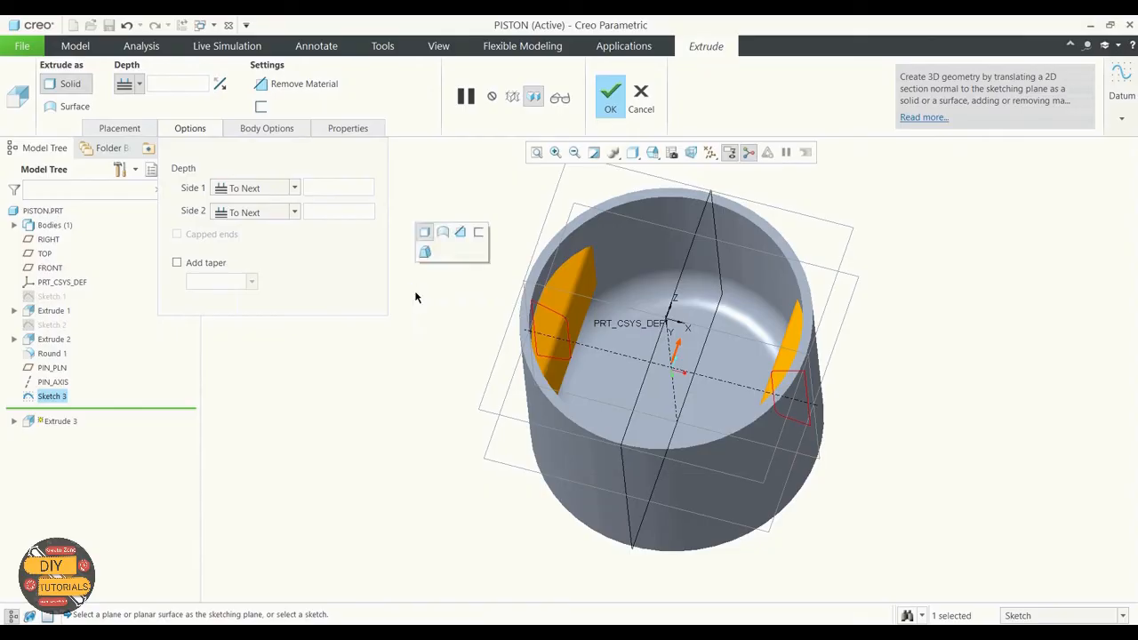
click(190, 131)
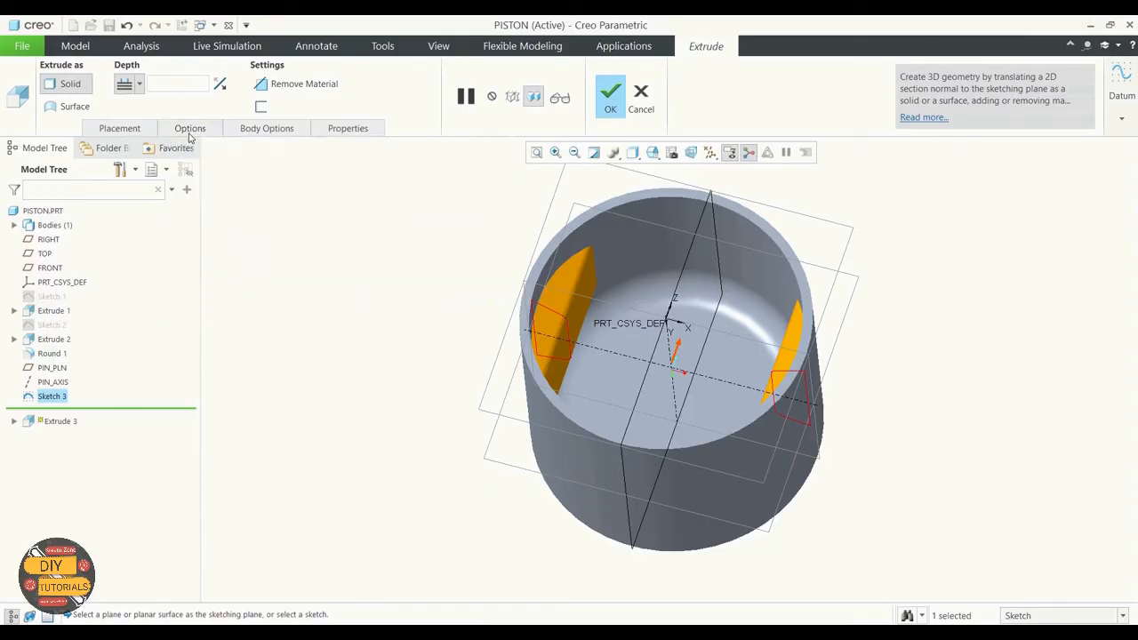
middle_drag(322, 265, 272, 249)
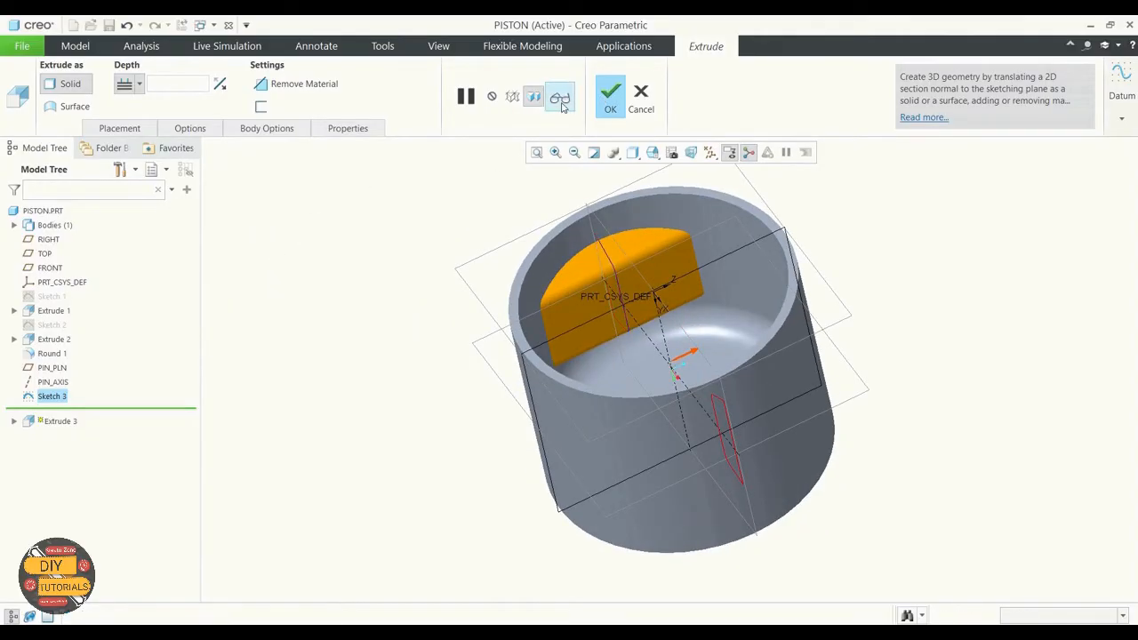
click(607, 98)
middle_drag(461, 320, 484, 286)
click(559, 101)
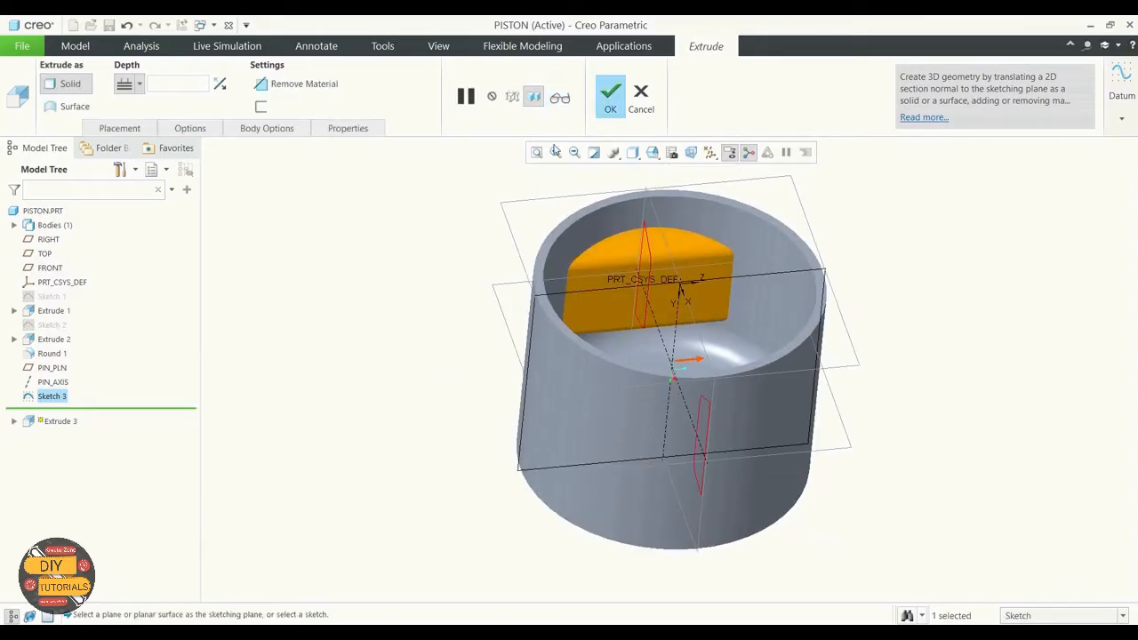
click(611, 99)
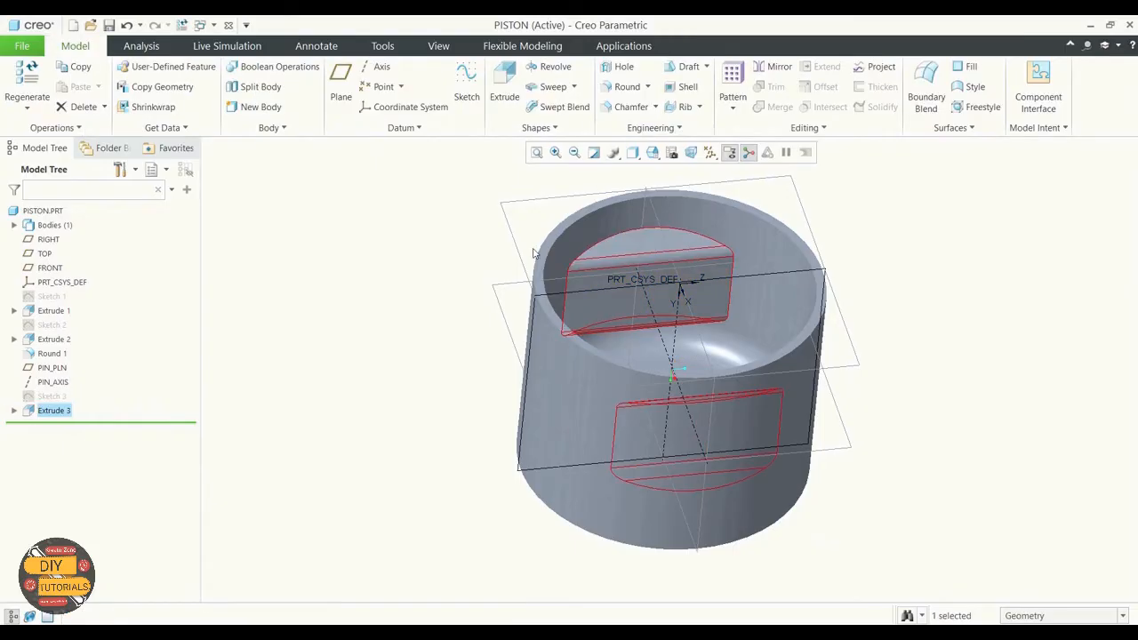
middle_drag(381, 269, 424, 284)
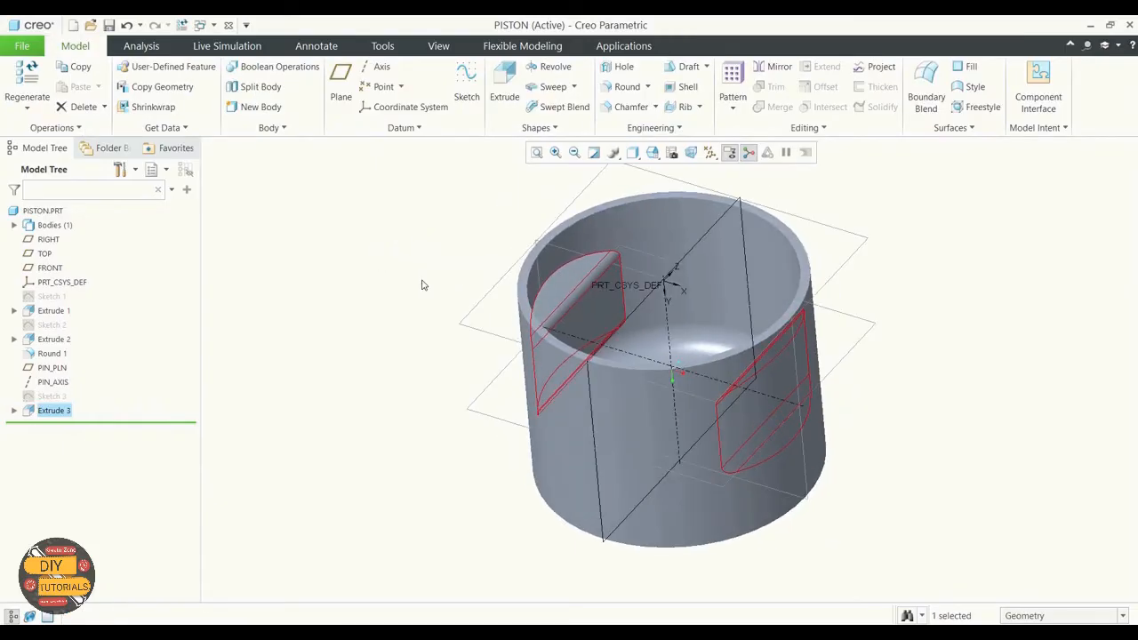
click(369, 263)
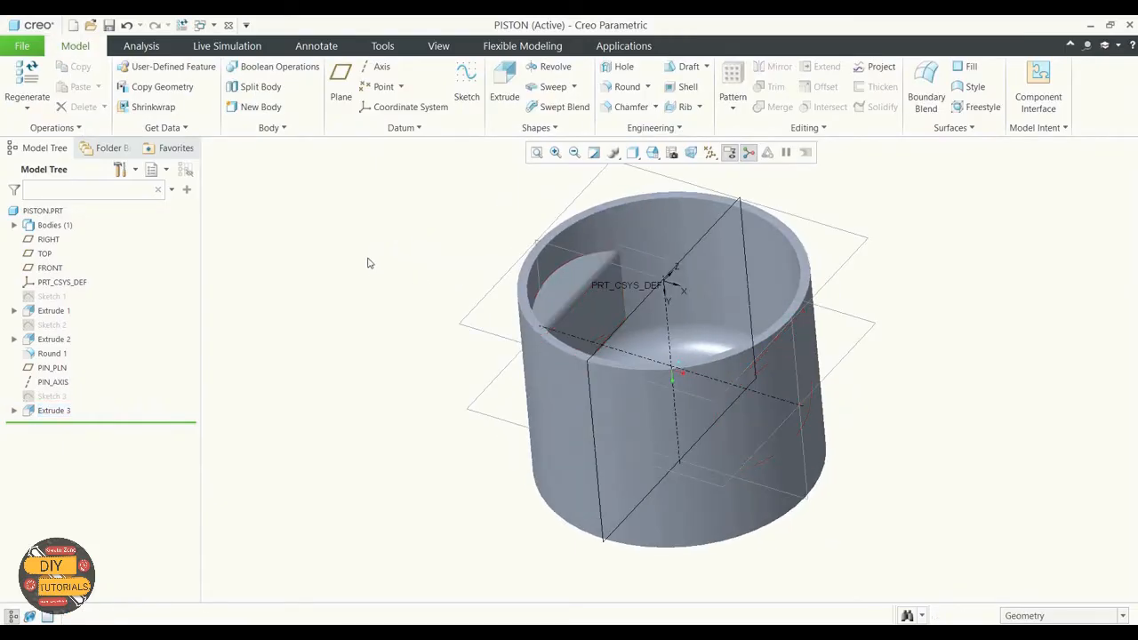
Hide all datum features and switch the model to Wireframe to examine the two extruded pin bosses
click(711, 155)
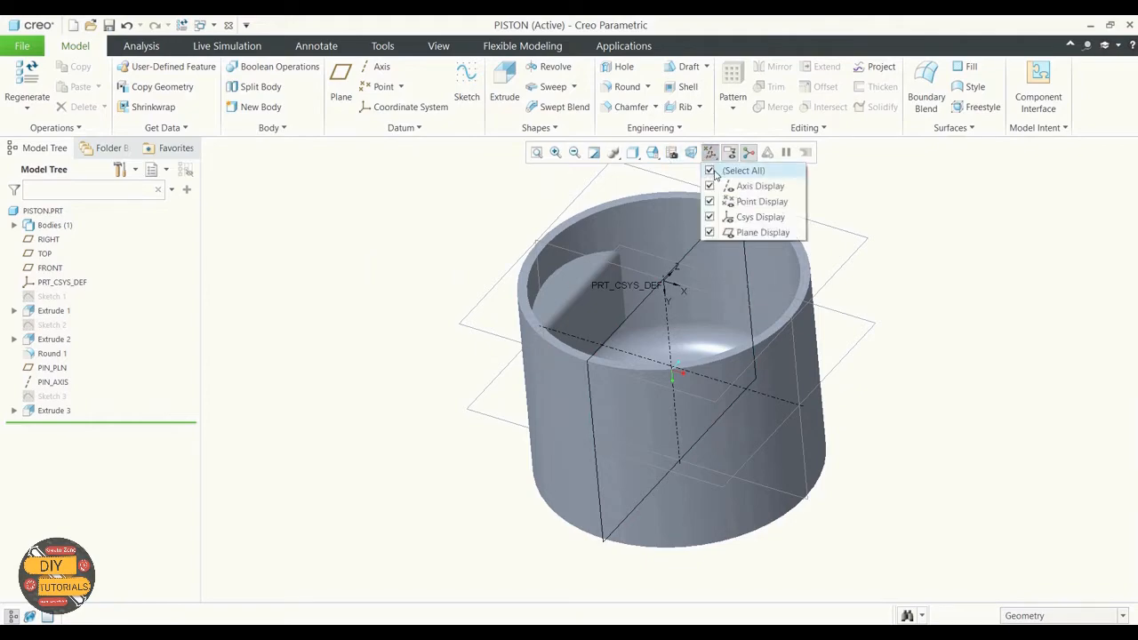
click(710, 171)
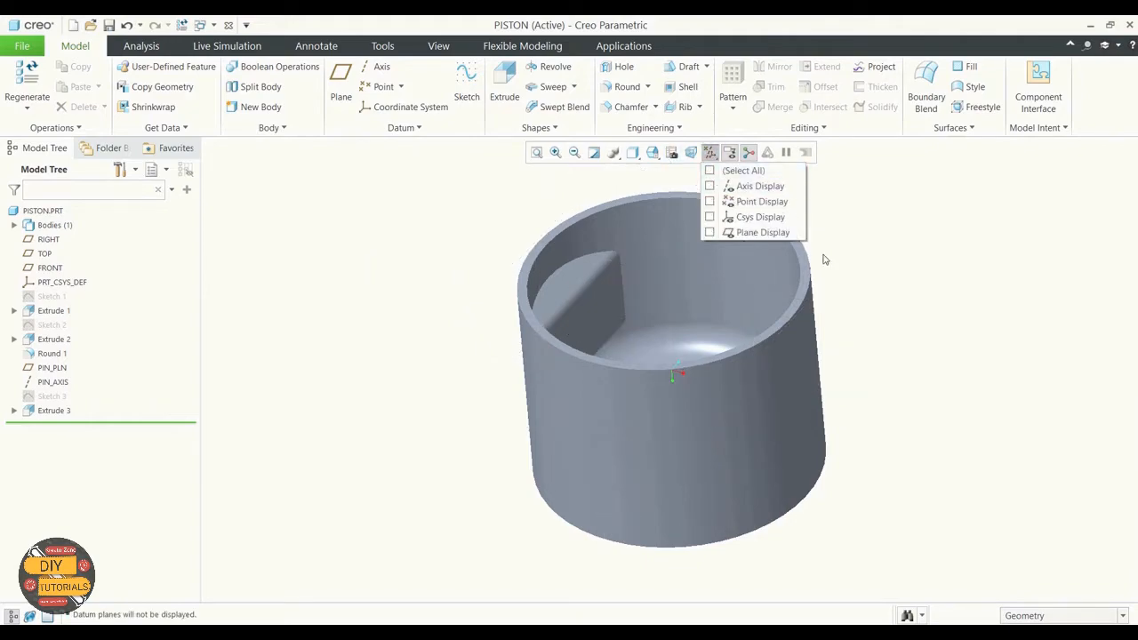
click(631, 153)
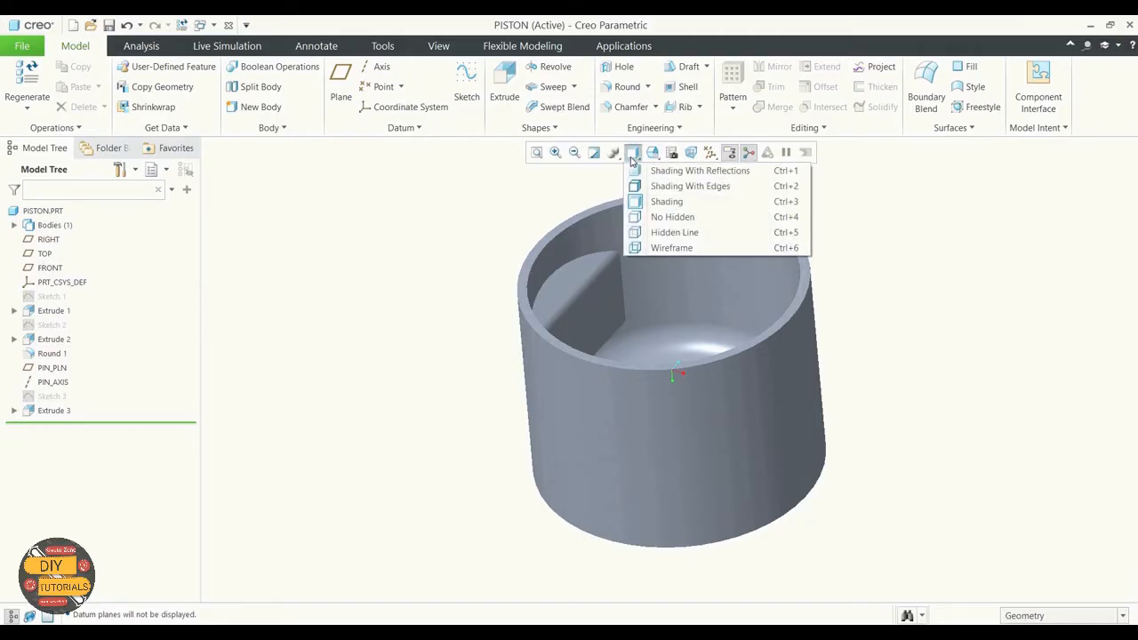
click(662, 248)
mouse_move(891, 328)
middle_down()
mouse_move(898, 292)
mouse_move(970, 294)
mouse_move(921, 303)
mouse_move(912, 337)
mouse_move(869, 320)
mouse_move(855, 366)
mouse_move(863, 373)
mouse_move(907, 320)
mouse_move(925, 322)
mouse_move(901, 340)
middle_up()
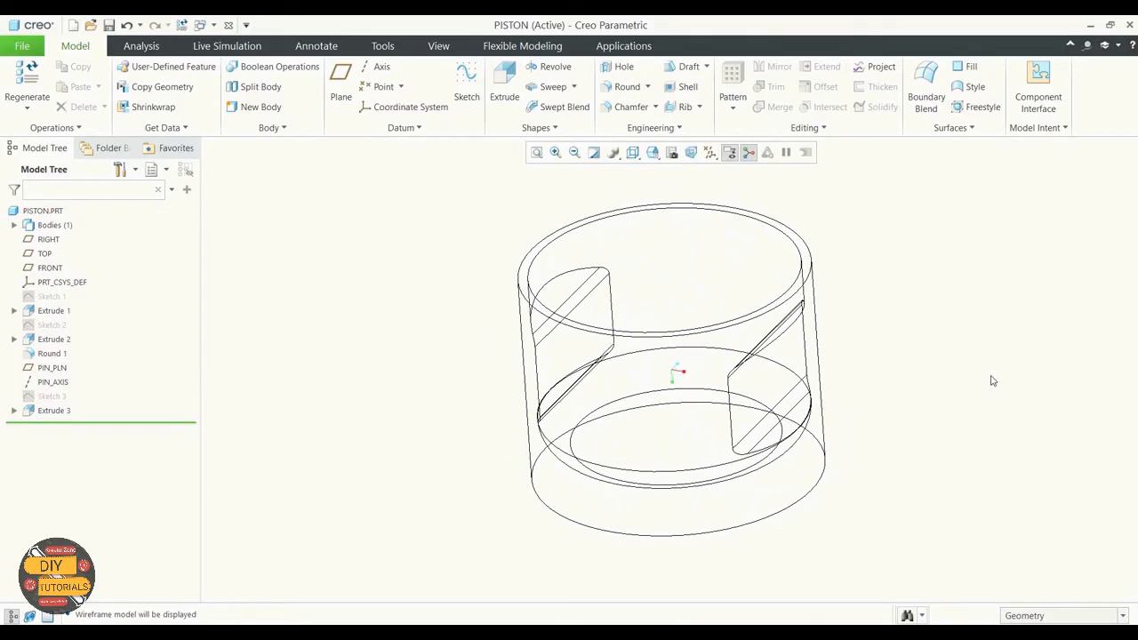
Set the model's display style to Shading With Edges and show the hidden Sketch 3
key(ctrl+2)
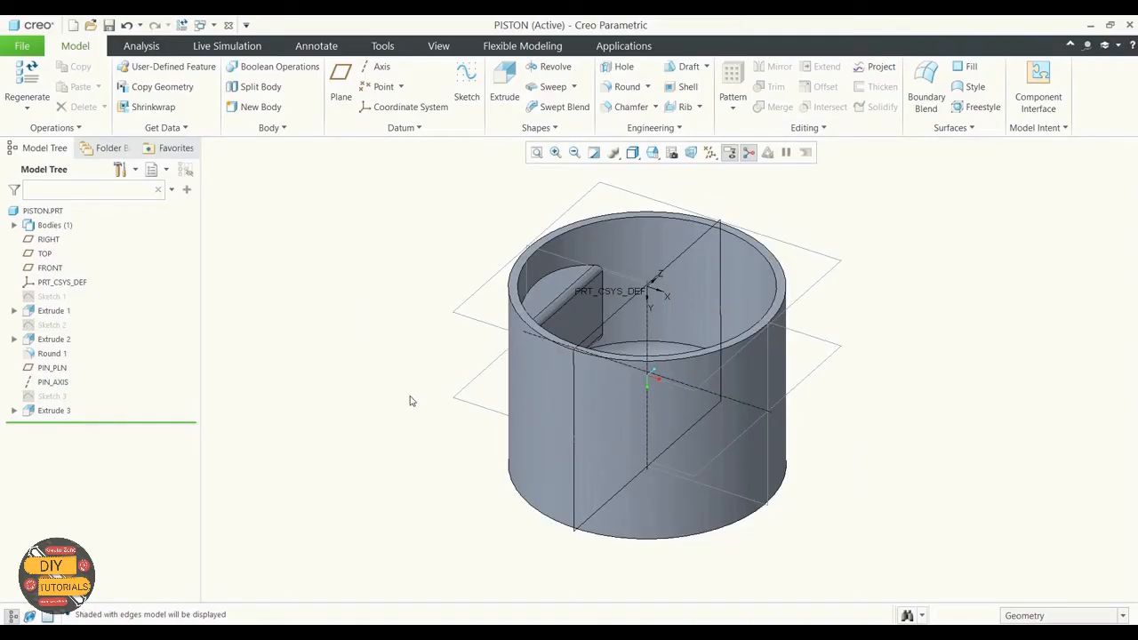
click(52, 396)
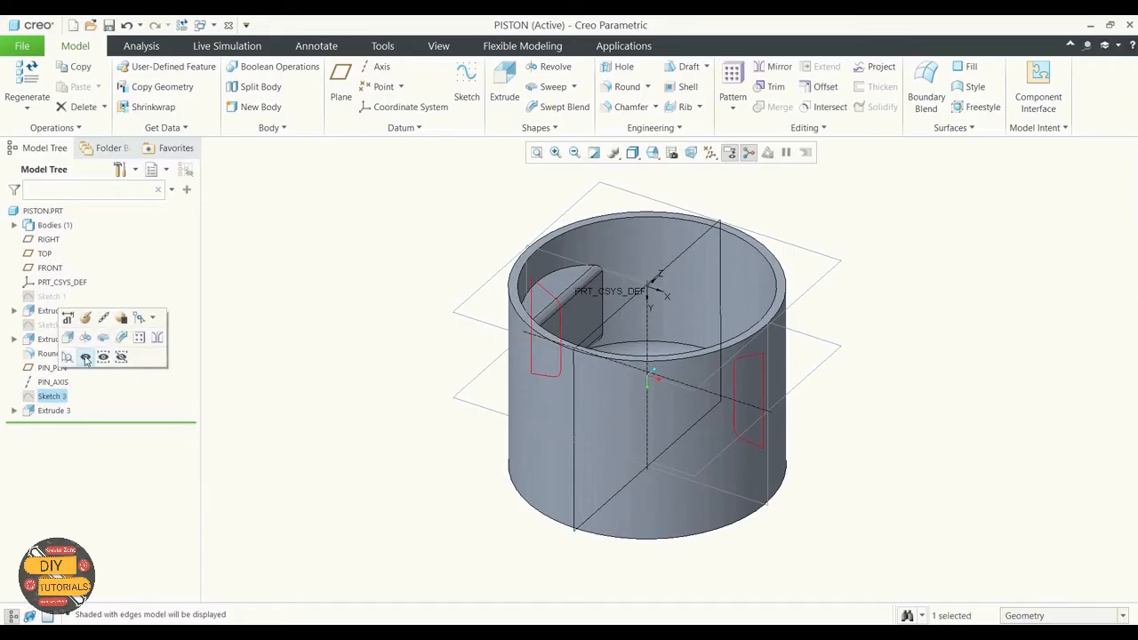
click(276, 396)
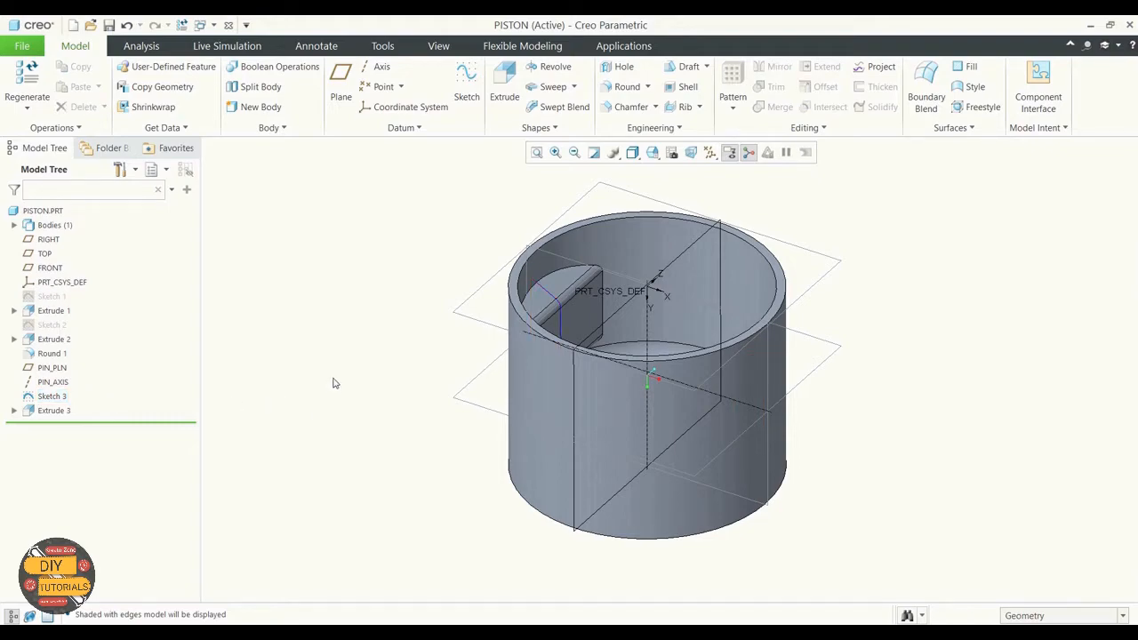
Start a solid extrusion with an internal sketch on the previously used sketch plane and orient the view parallel to it
mouse_move(875, 281)
middle_down()
mouse_move(863, 276)
mouse_move(853, 331)
mouse_move(894, 312)
mouse_move(887, 363)
mouse_move(838, 305)
mouse_move(876, 266)
mouse_move(906, 267)
mouse_move(886, 274)
middle_up()
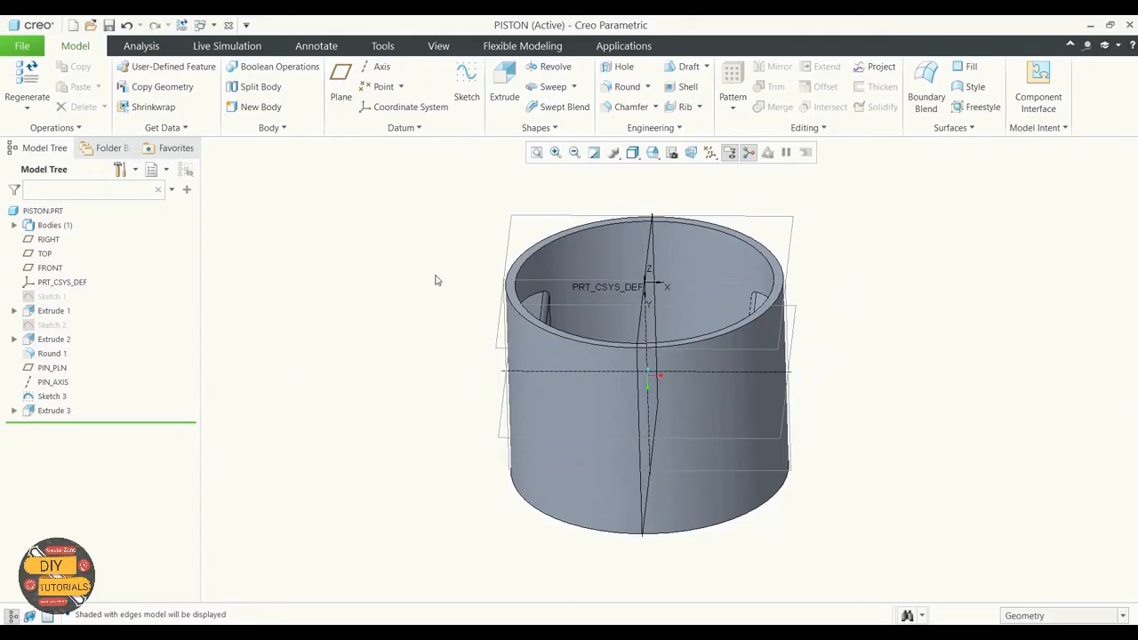
click(504, 89)
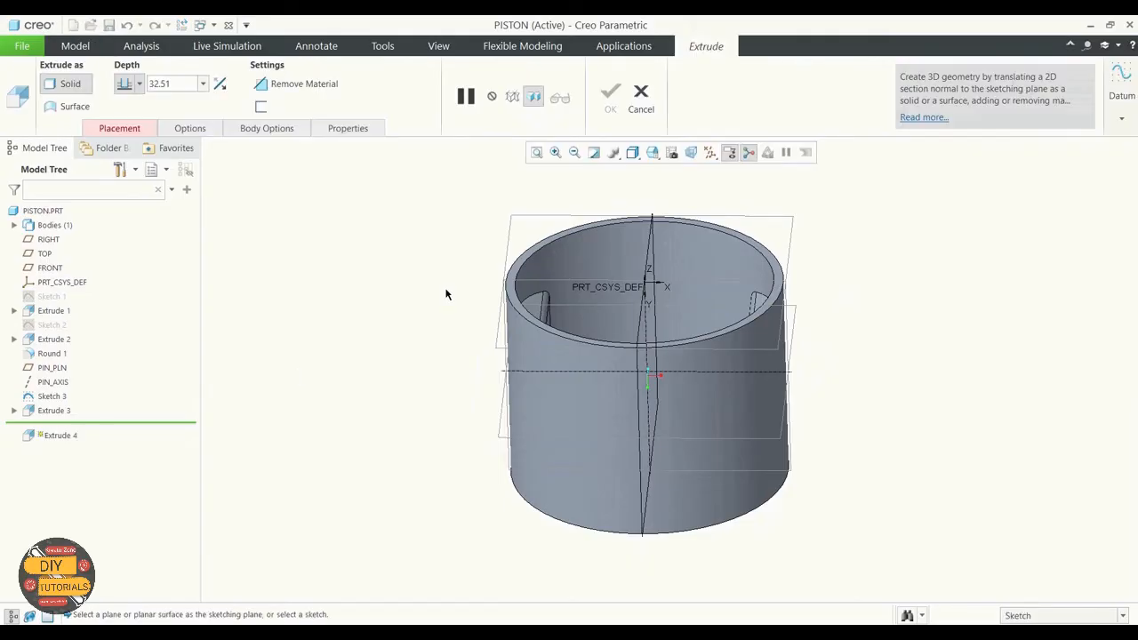
click(136, 130)
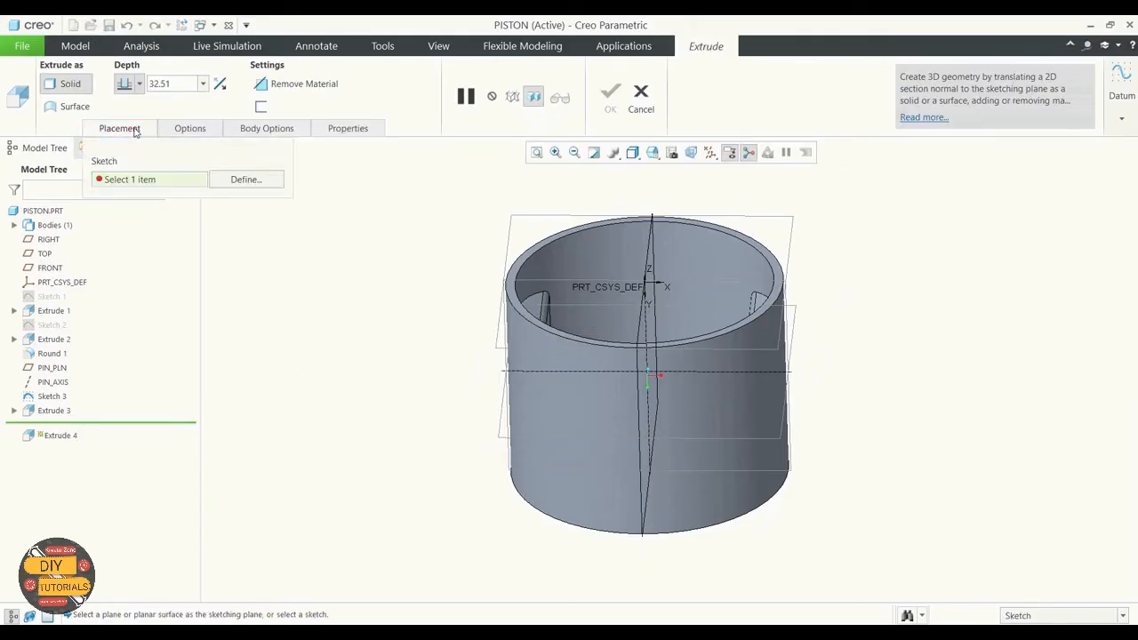
click(235, 181)
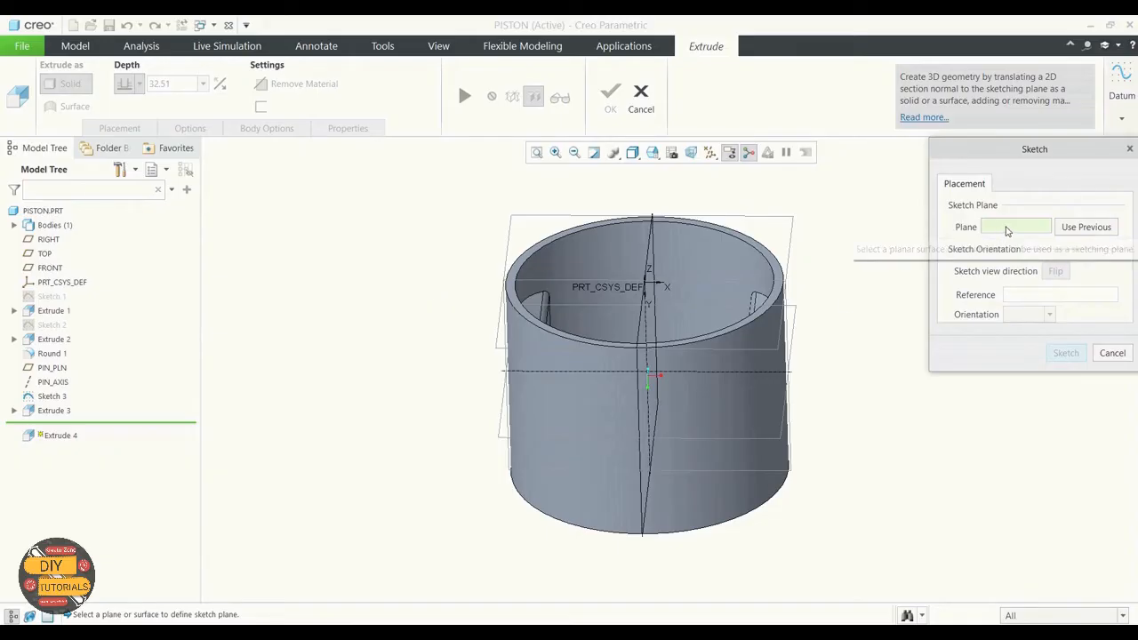
click(1086, 228)
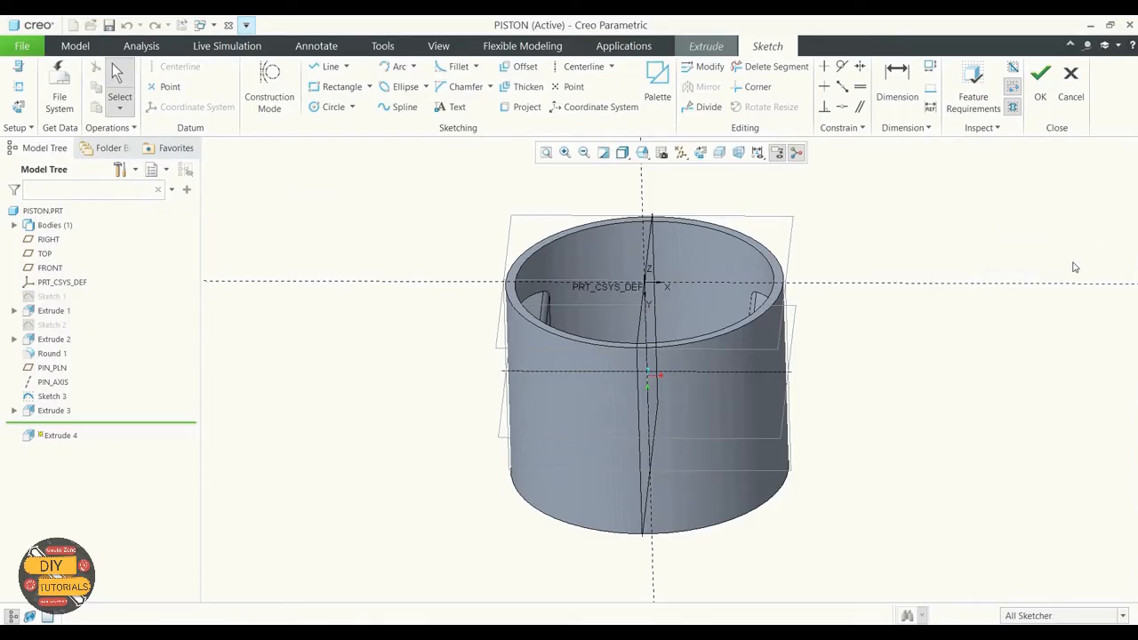
click(700, 152)
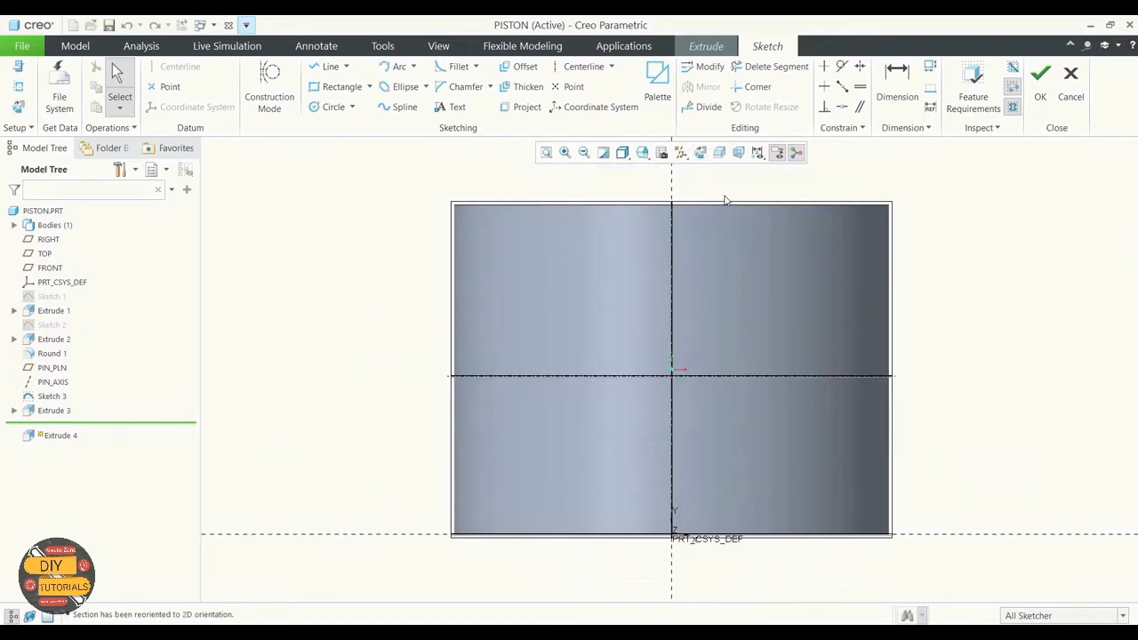
Set the model's display style to Wireframe so the pin bosses show through the piston wall in the sketch
click(622, 153)
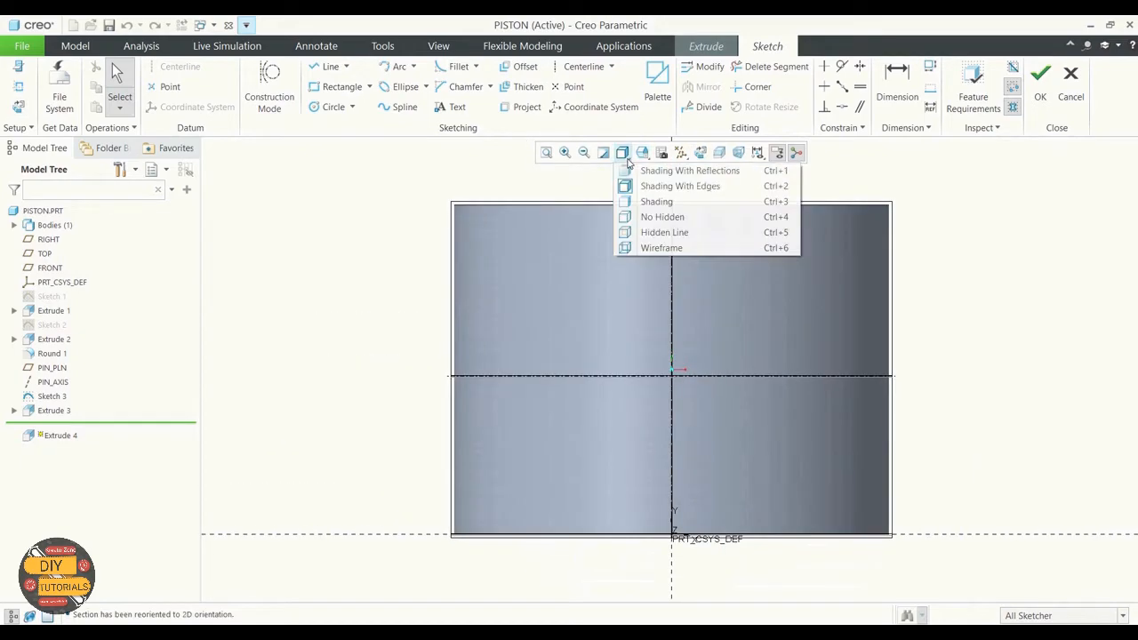
click(661, 248)
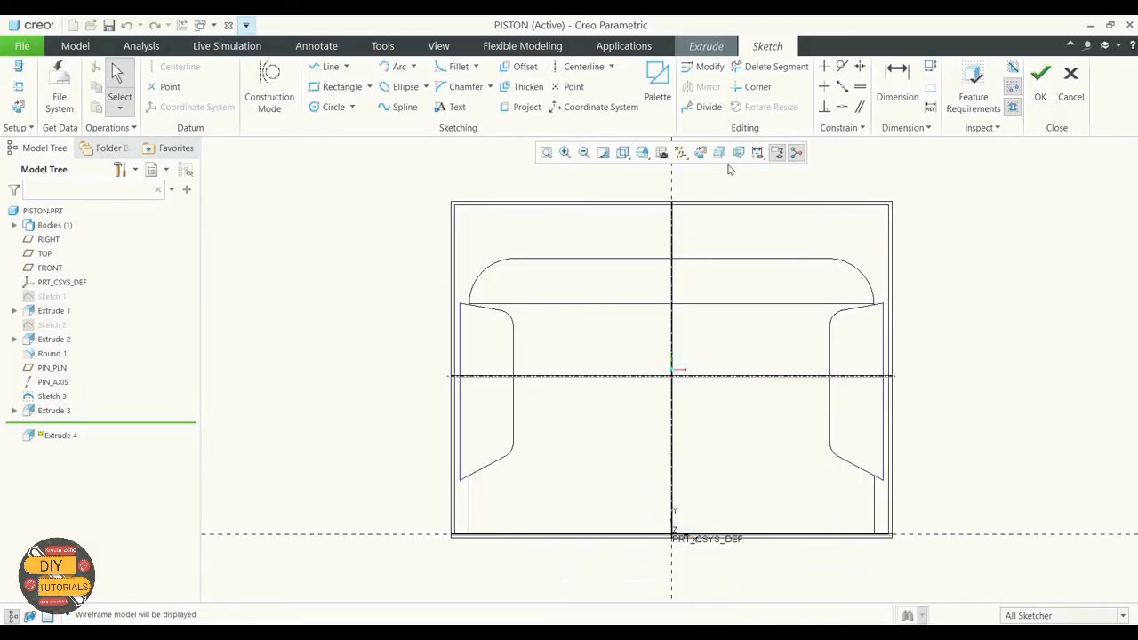
click(683, 154)
click(689, 160)
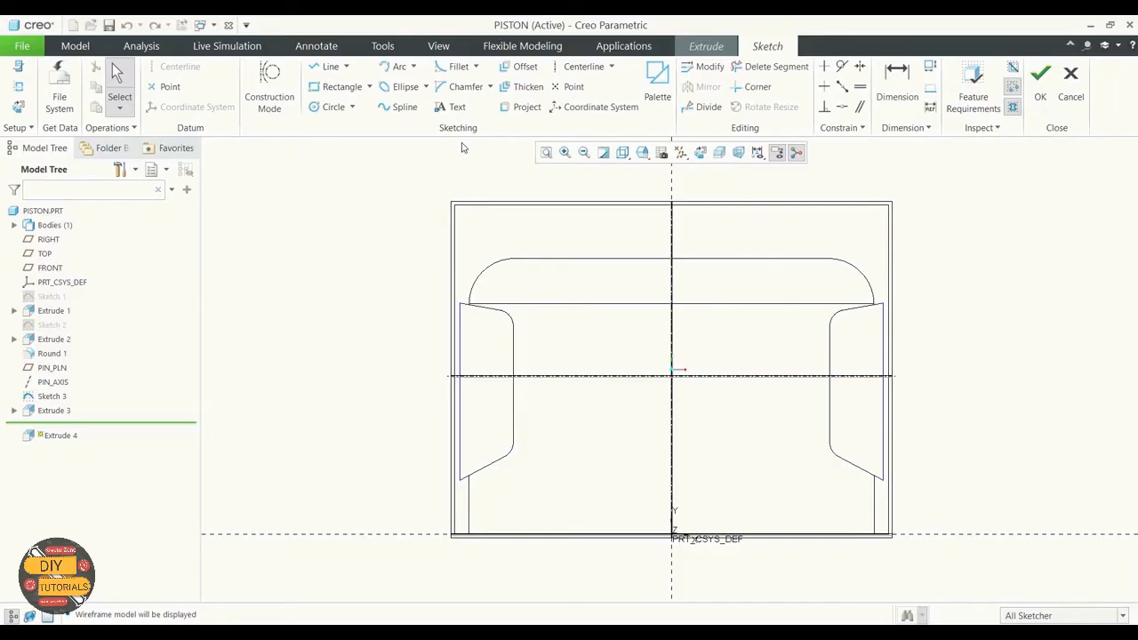
Offset the closed loop of the right-hand pin boss profile inward by 2.7 mm
click(504, 71)
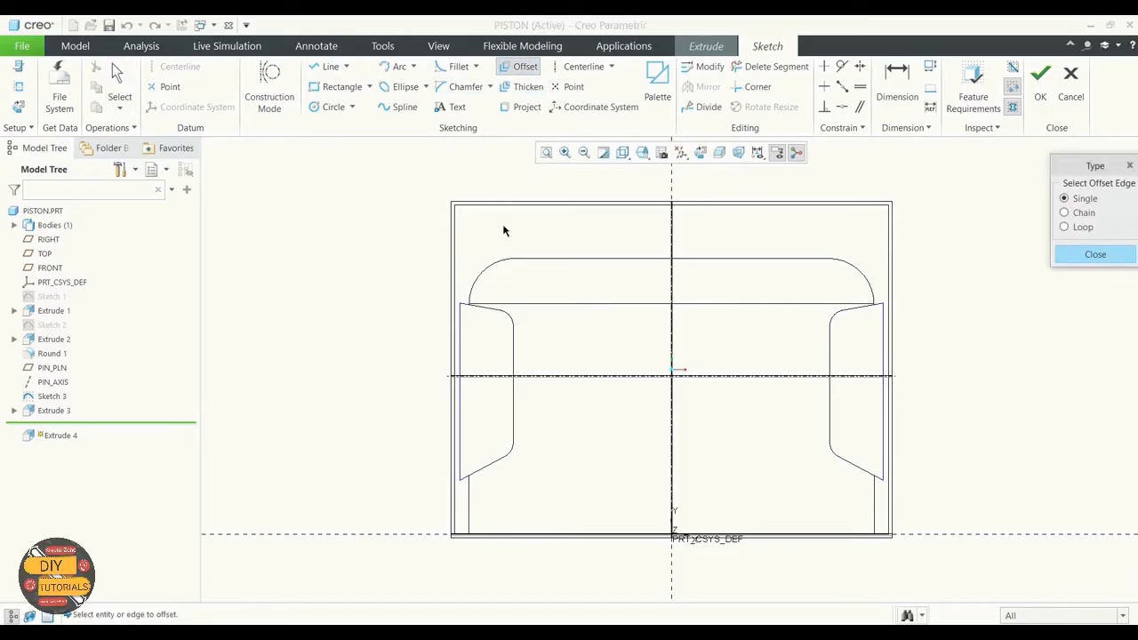
click(1067, 228)
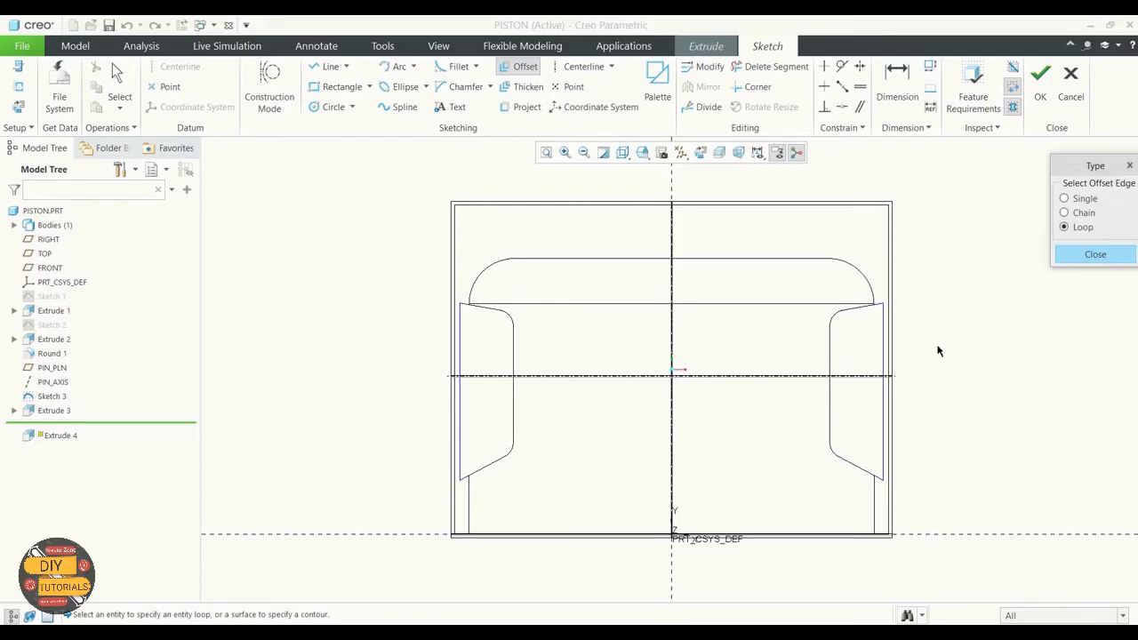
click(885, 349)
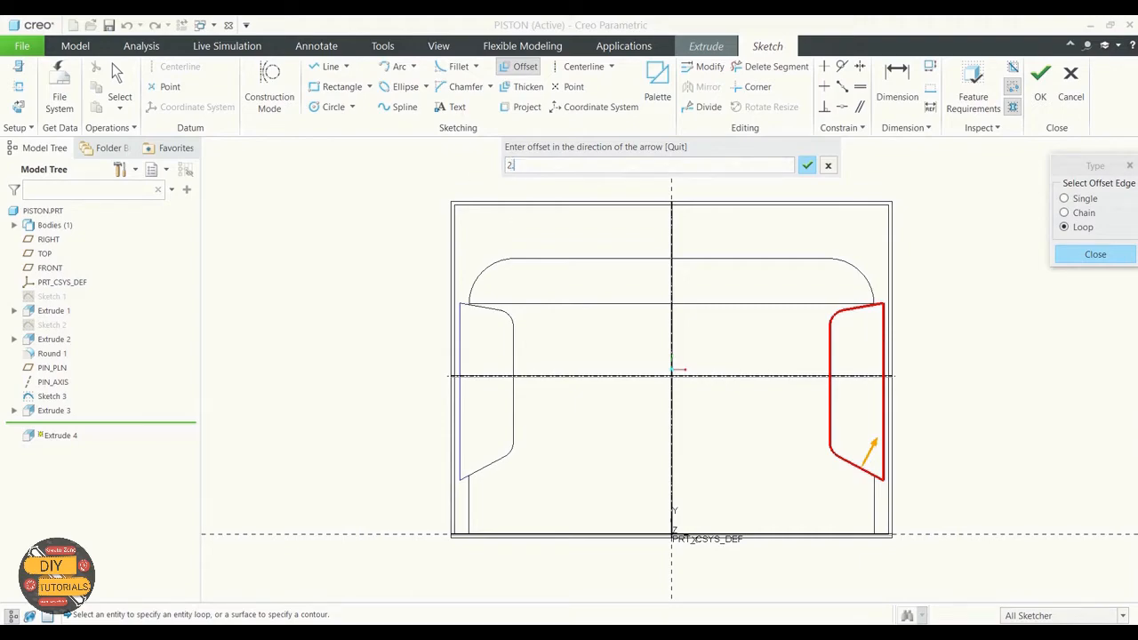
key(Return)
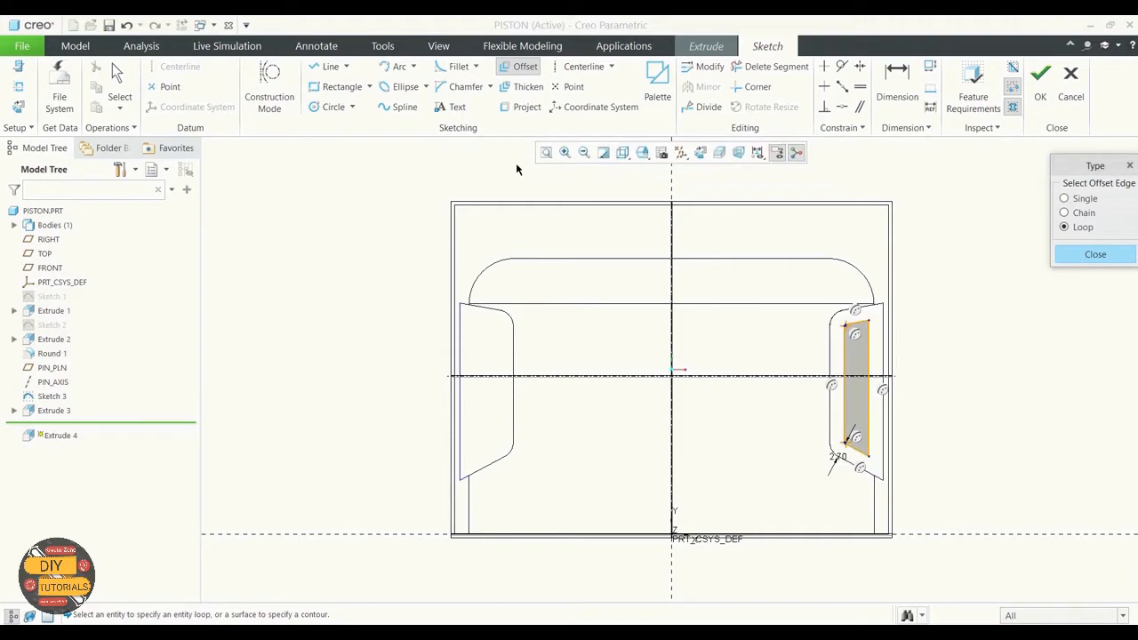
click(1075, 258)
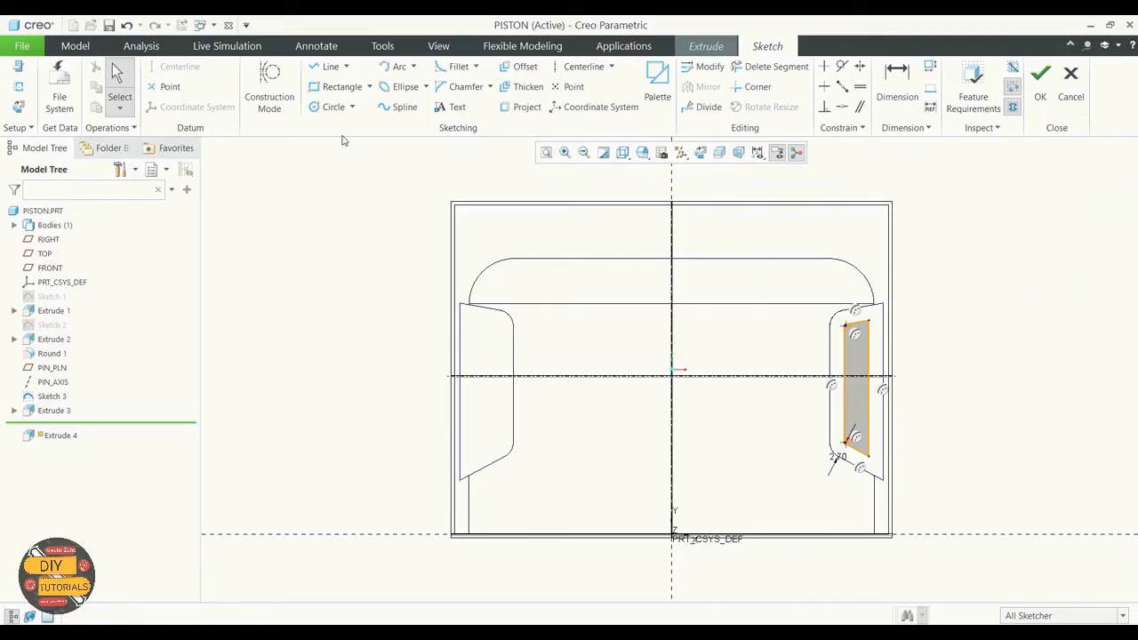
Delete the vertical line nearest the piston wall from the offset boss profile, leaving its wall side open
click(871, 364)
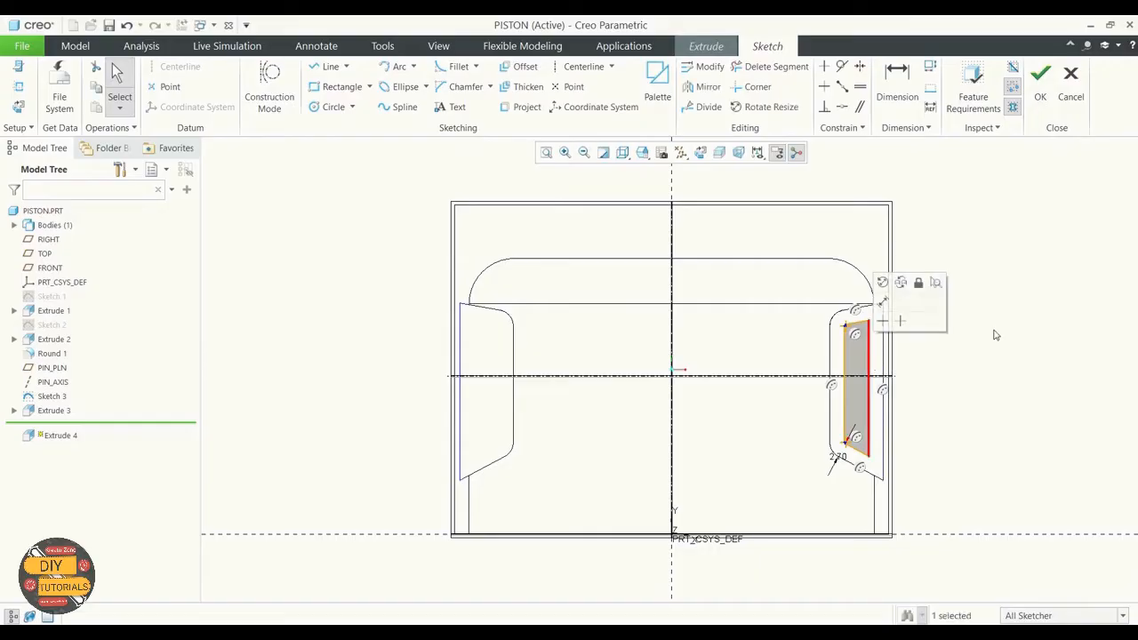
right_click(865, 361)
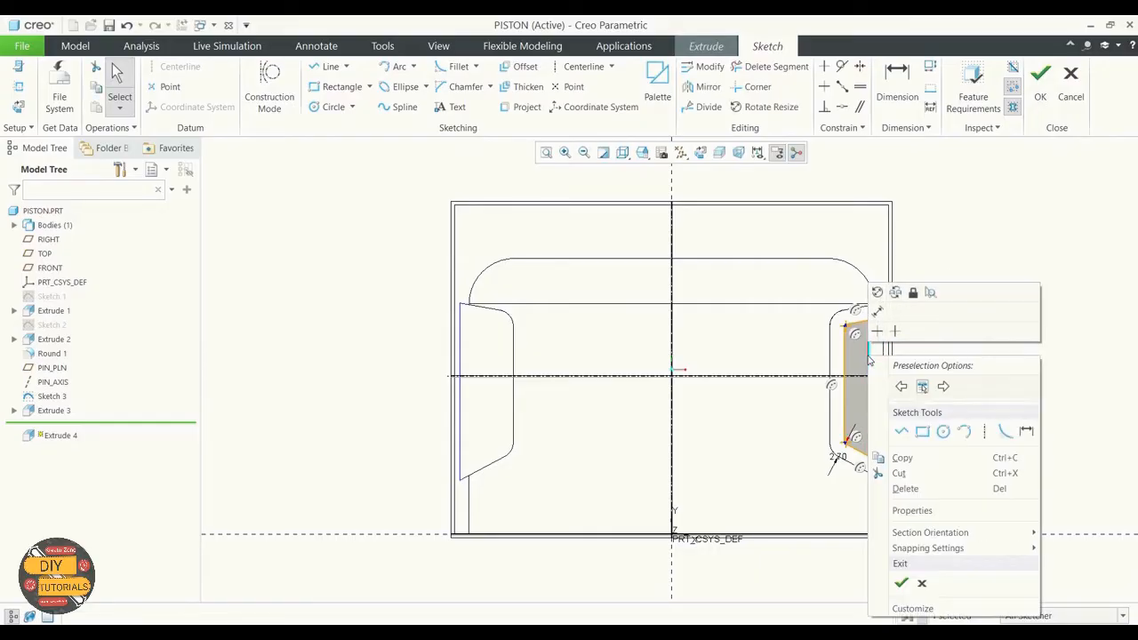
click(906, 489)
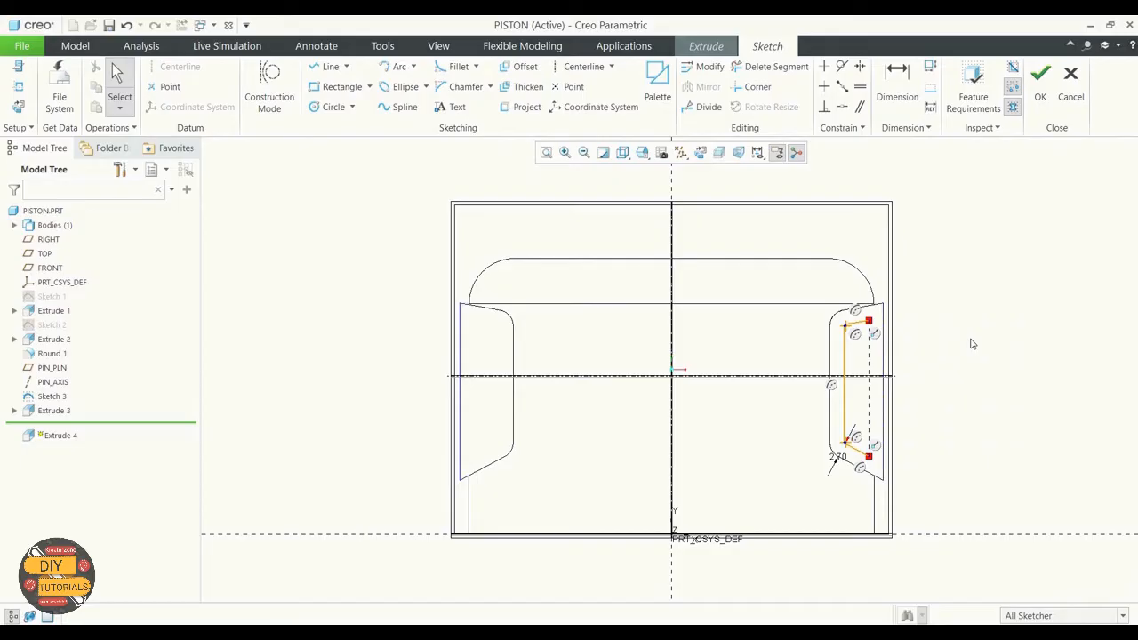
scroll(972, 344, down, 1)
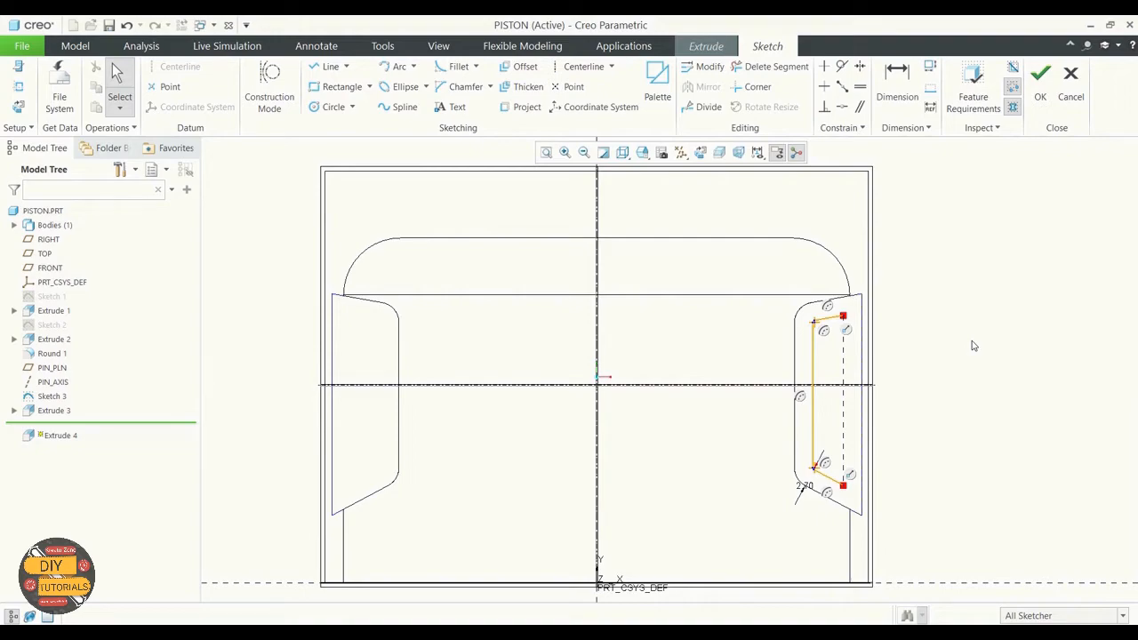
key(ctrl+z)
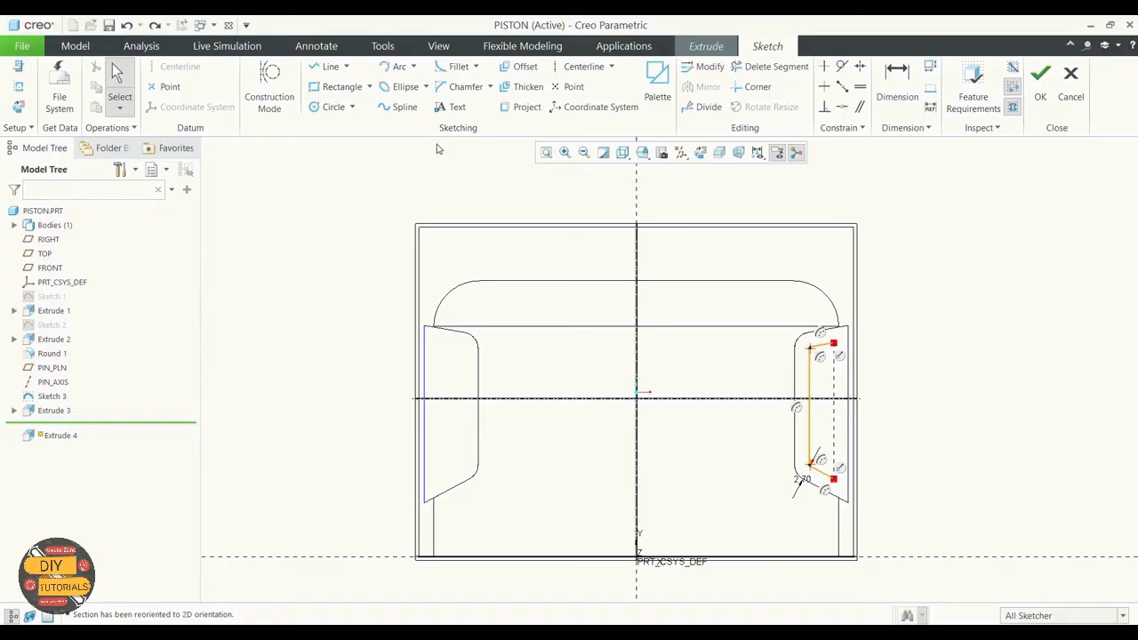
Project the piston's right-hand outer vertical edge into the sketch as a single edge
click(523, 107)
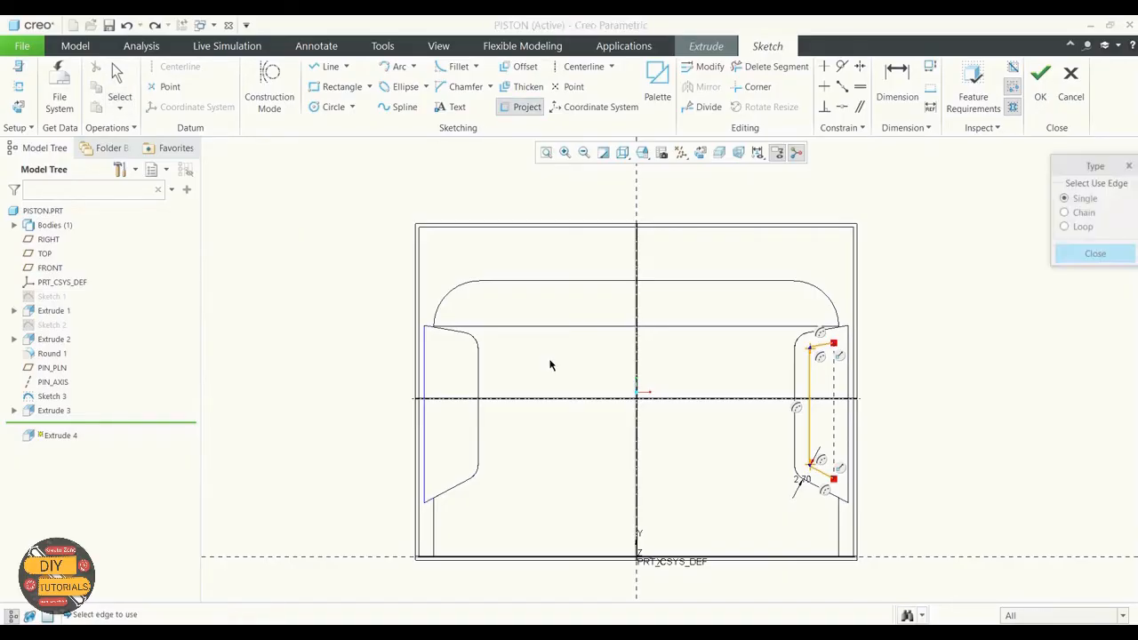
click(851, 306)
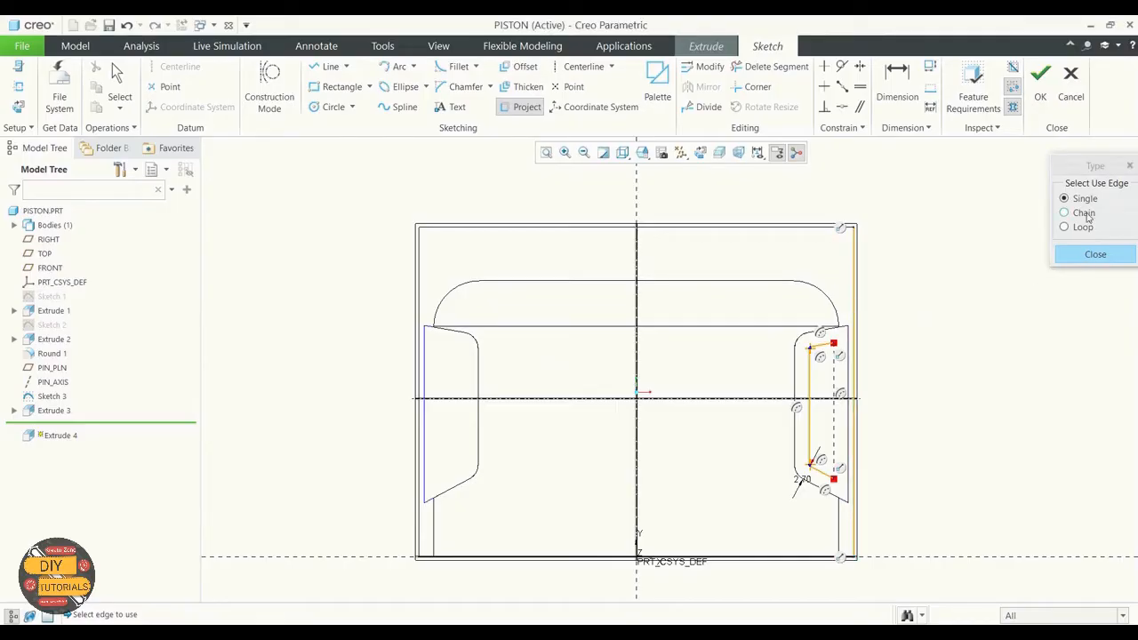
click(1094, 255)
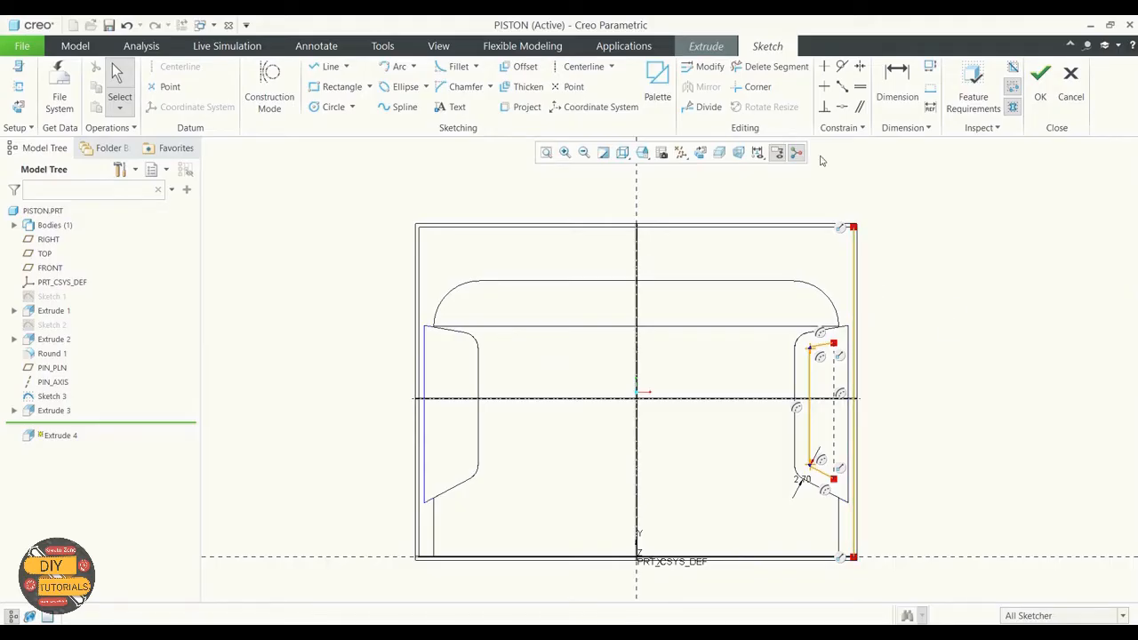
Corner-trim both sloped offset lines with the projected piston edge to close the pocket profile
click(752, 86)
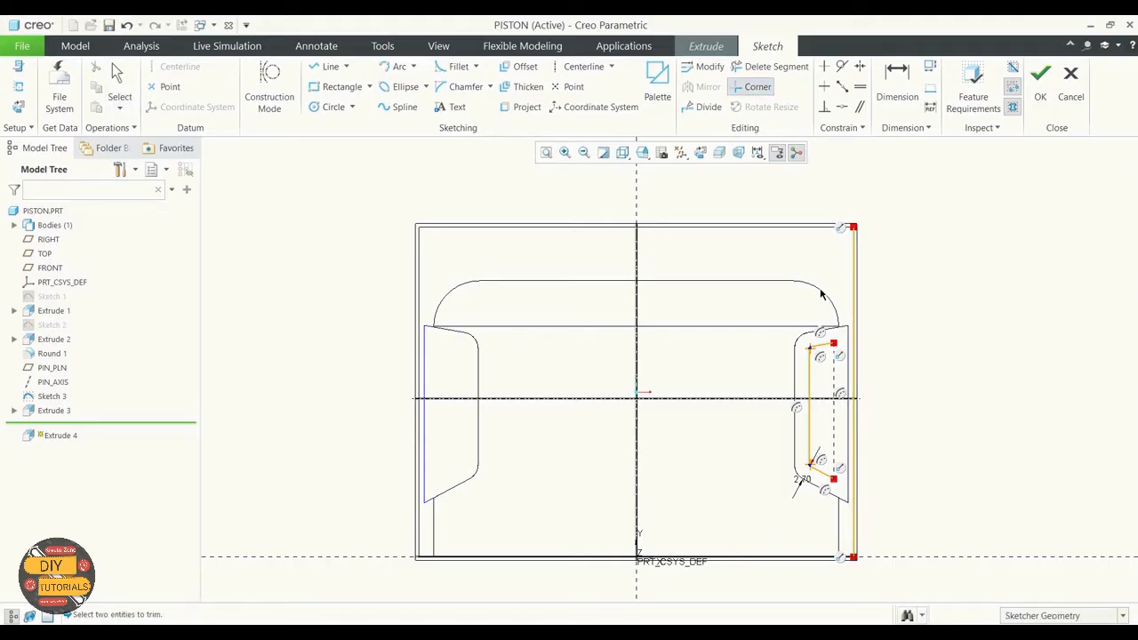
click(818, 349)
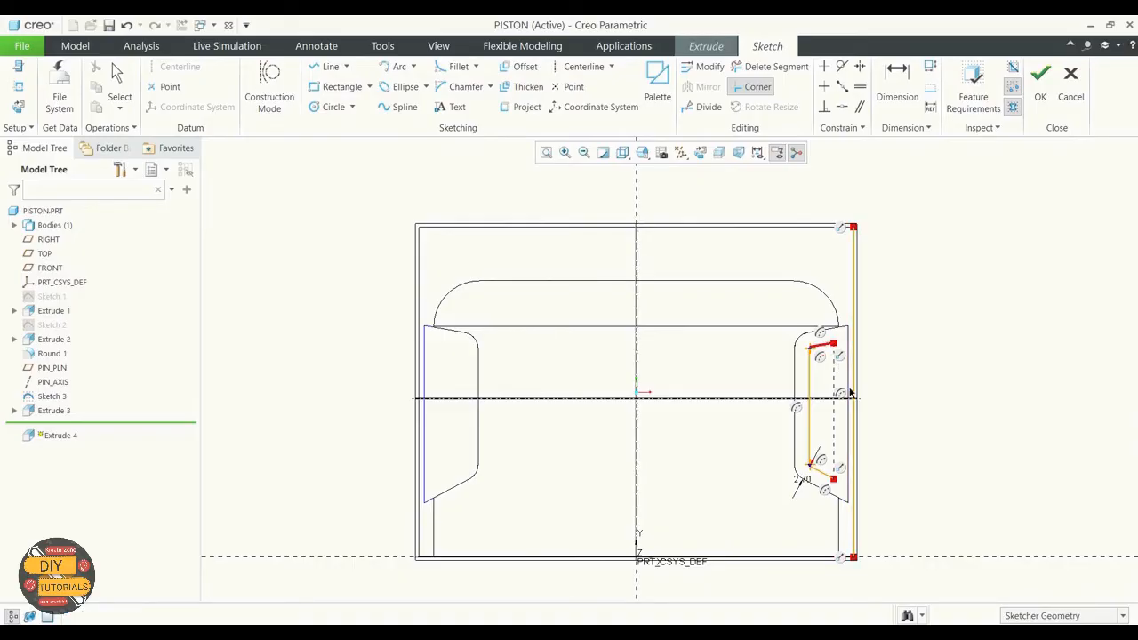
click(851, 393)
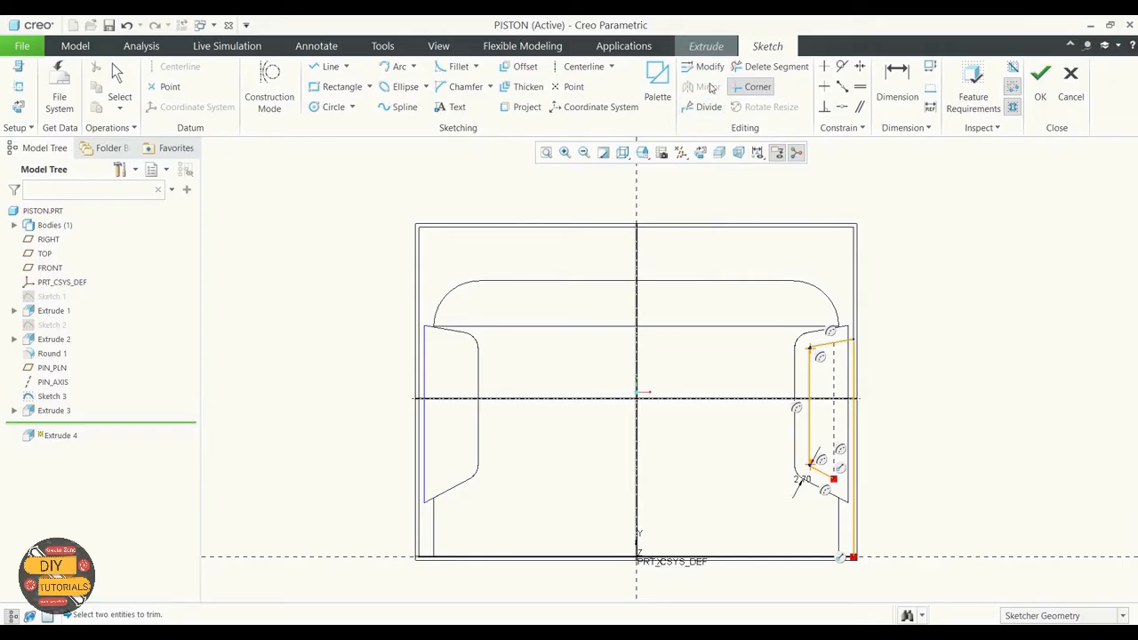
click(822, 478)
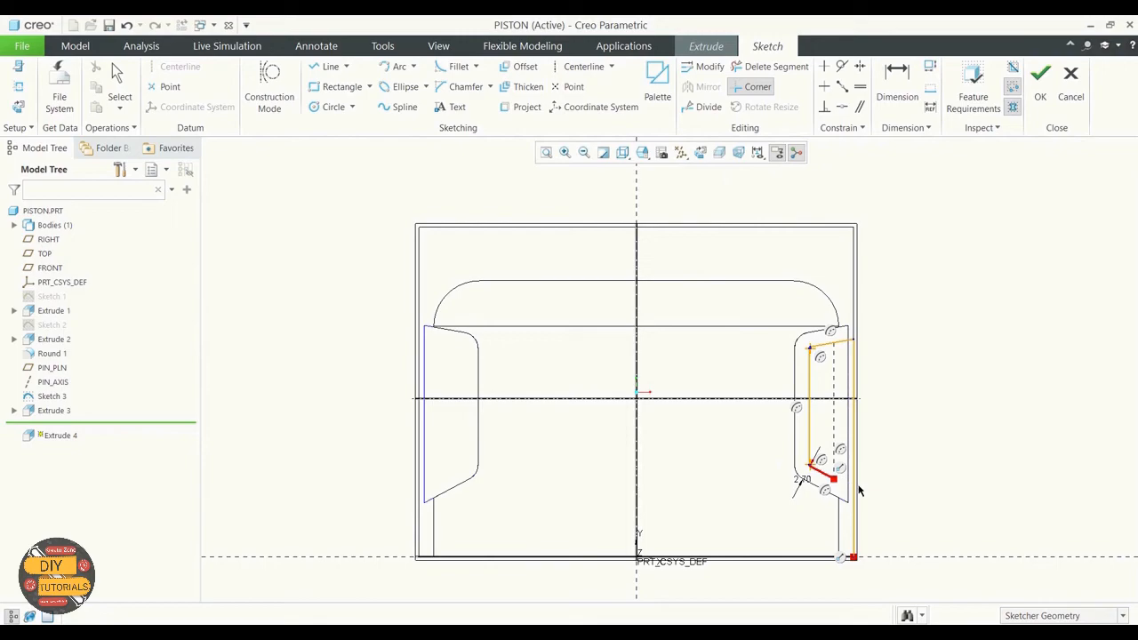
click(852, 429)
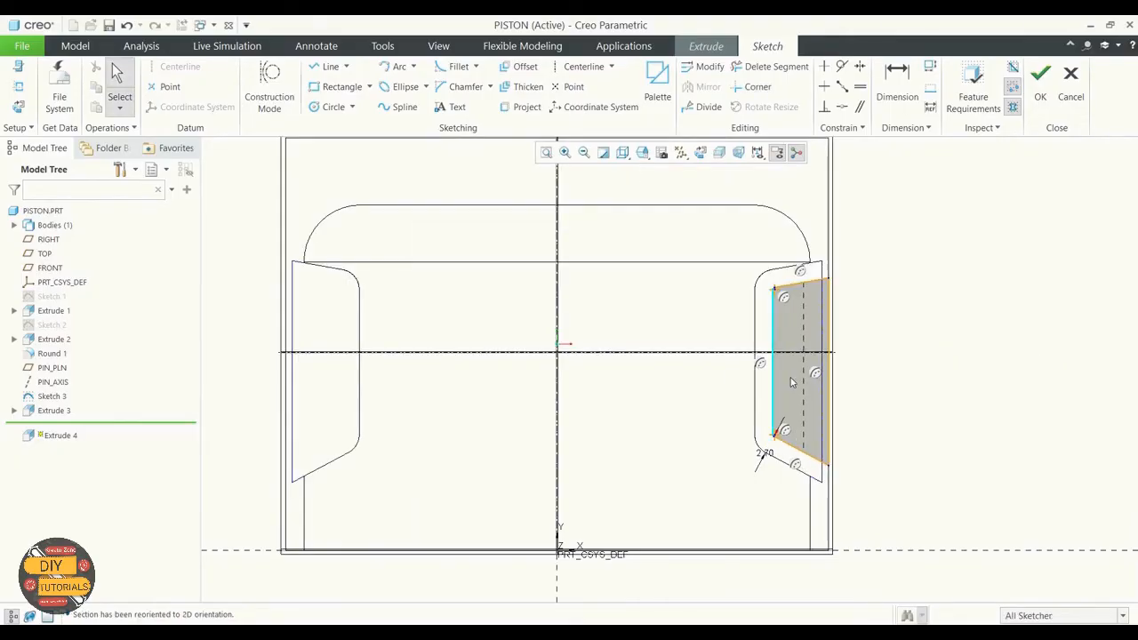
Mirror the complete right-hand pocket profile about the piston's vertical centre axis and finish the sketch
scroll(863, 349, down, 2)
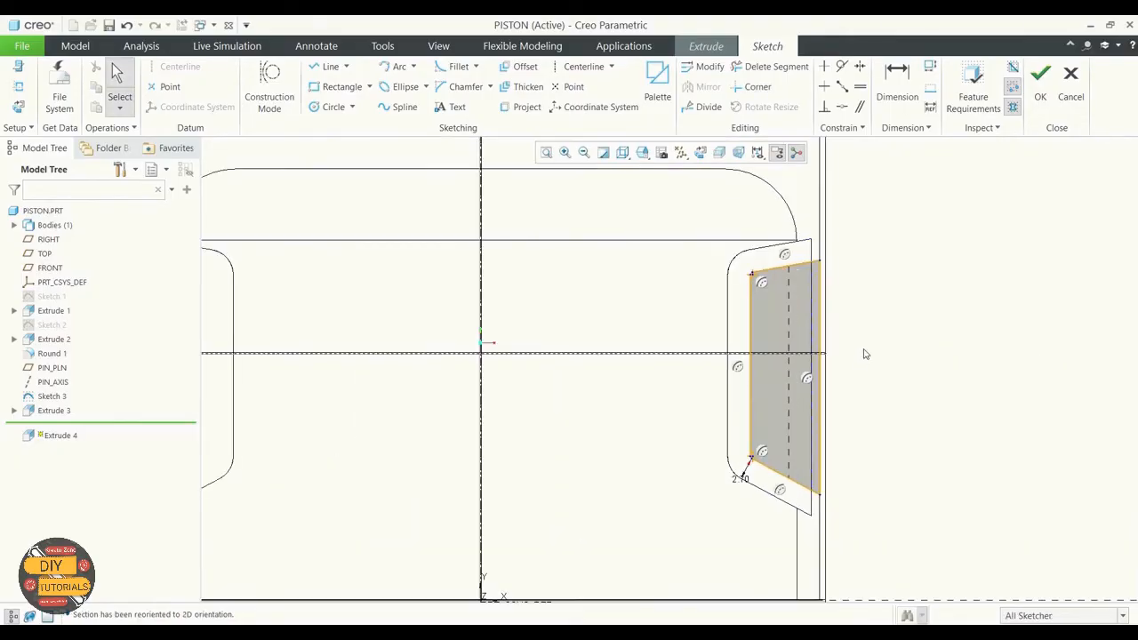
scroll(863, 354, down, 2)
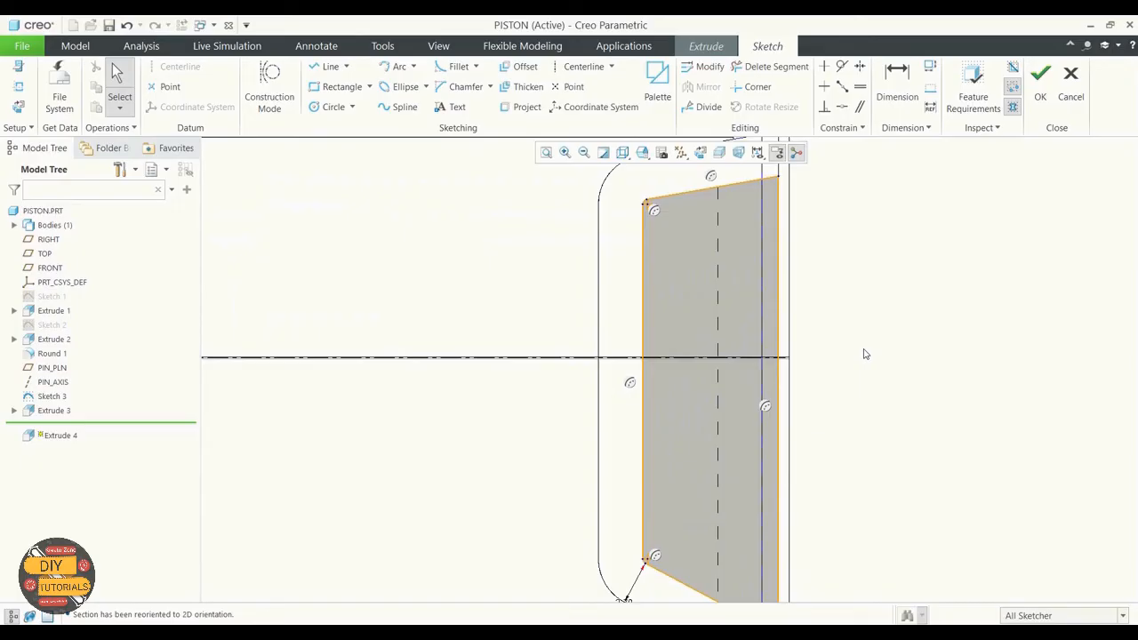
scroll(841, 324, up, 1)
scroll(845, 332, down, 1)
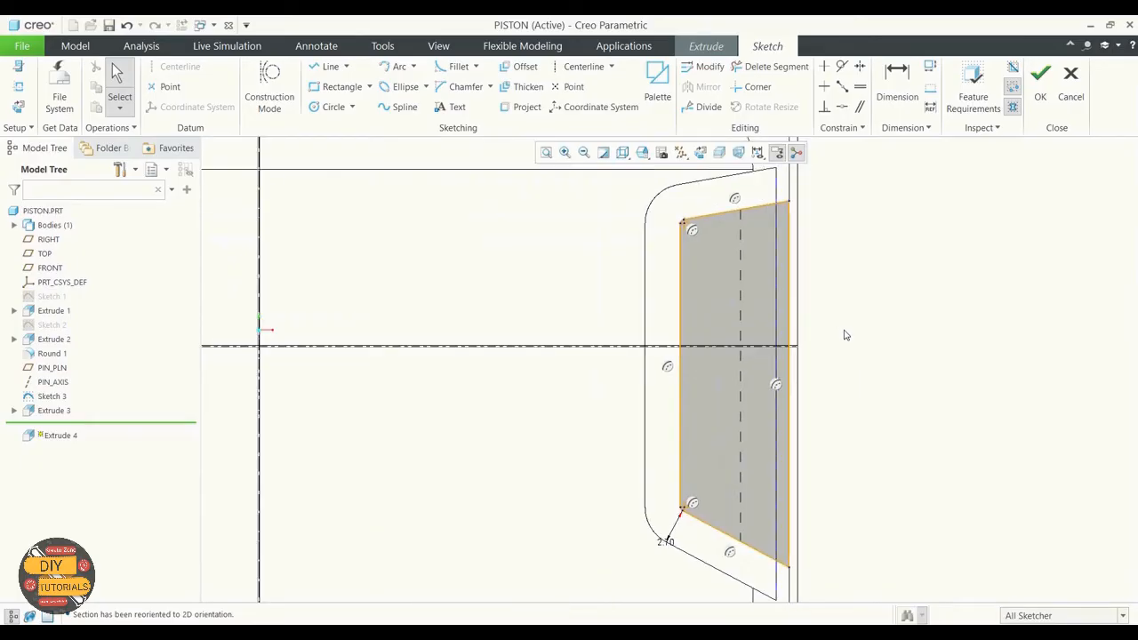
click(708, 526)
scroll(689, 514, down, 2)
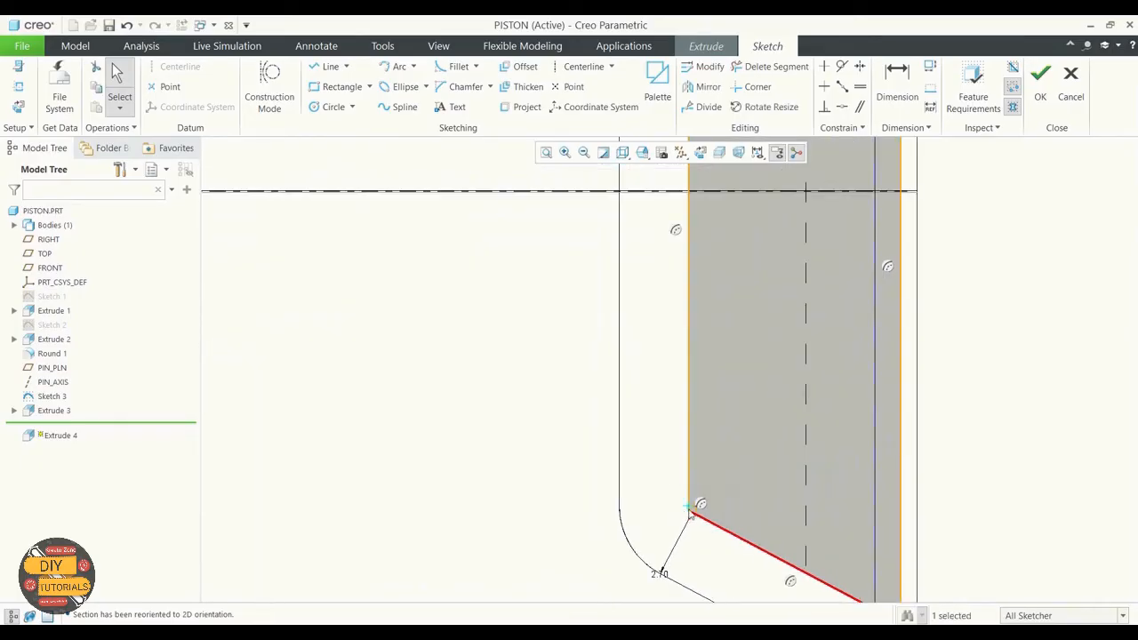
scroll(689, 518, down, 2)
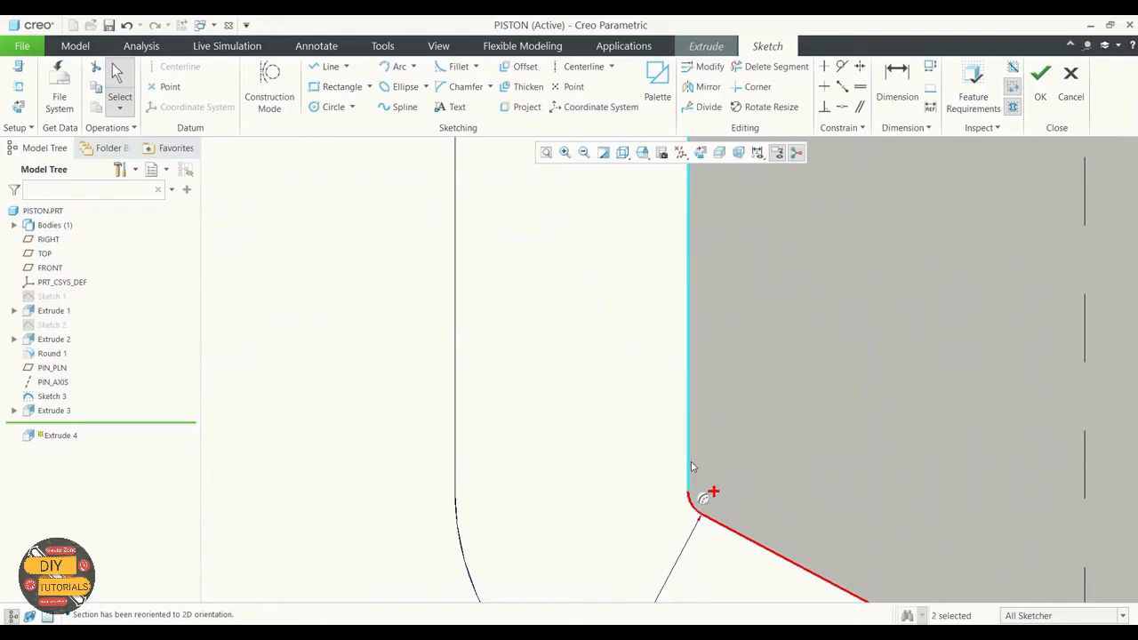
ctrl+click(687, 488)
scroll(687, 488, up, 1)
scroll(687, 488, up, 3)
scroll(676, 391, down, 2)
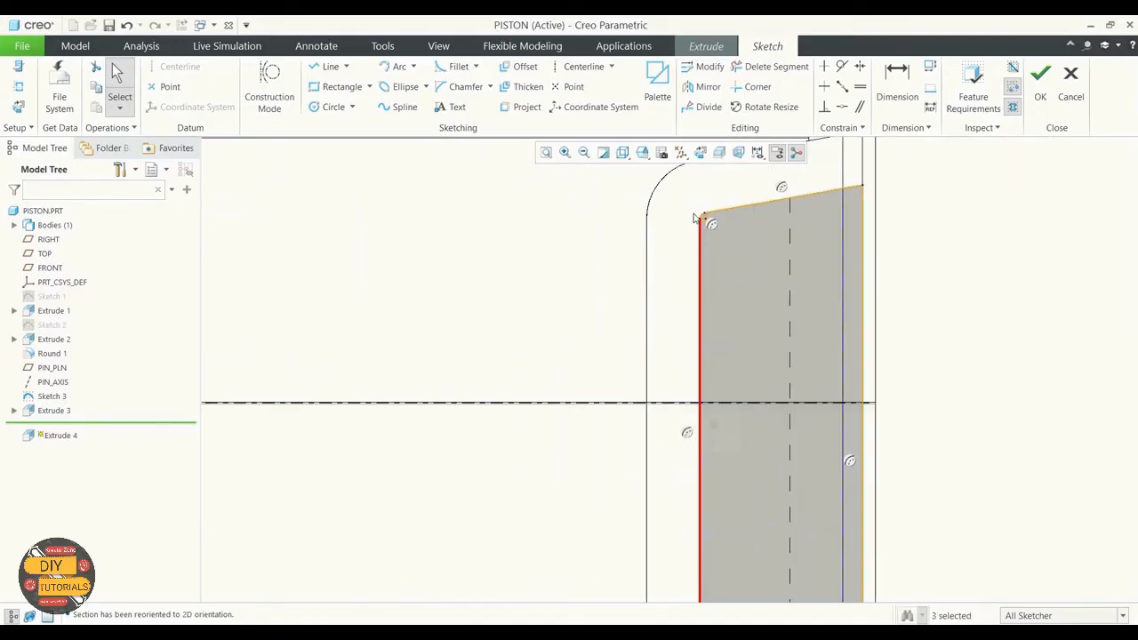
scroll(702, 219, down, 3)
ctrl+click(706, 215)
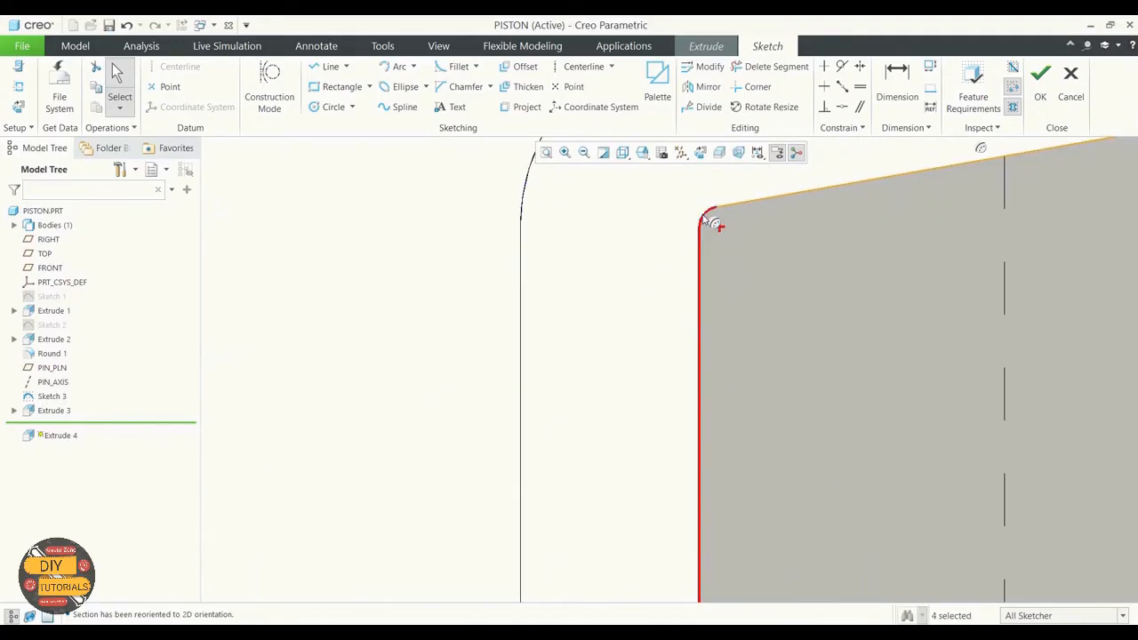
ctrl+click(784, 197)
scroll(746, 233, up, 3)
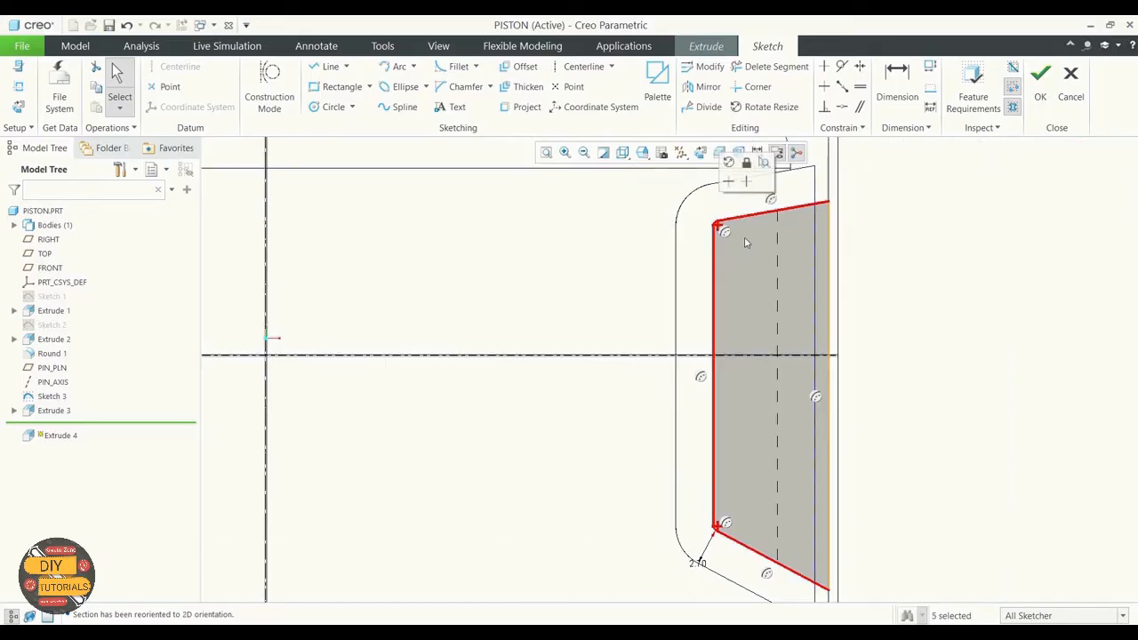
ctrl+click(827, 278)
scroll(907, 276, up, 3)
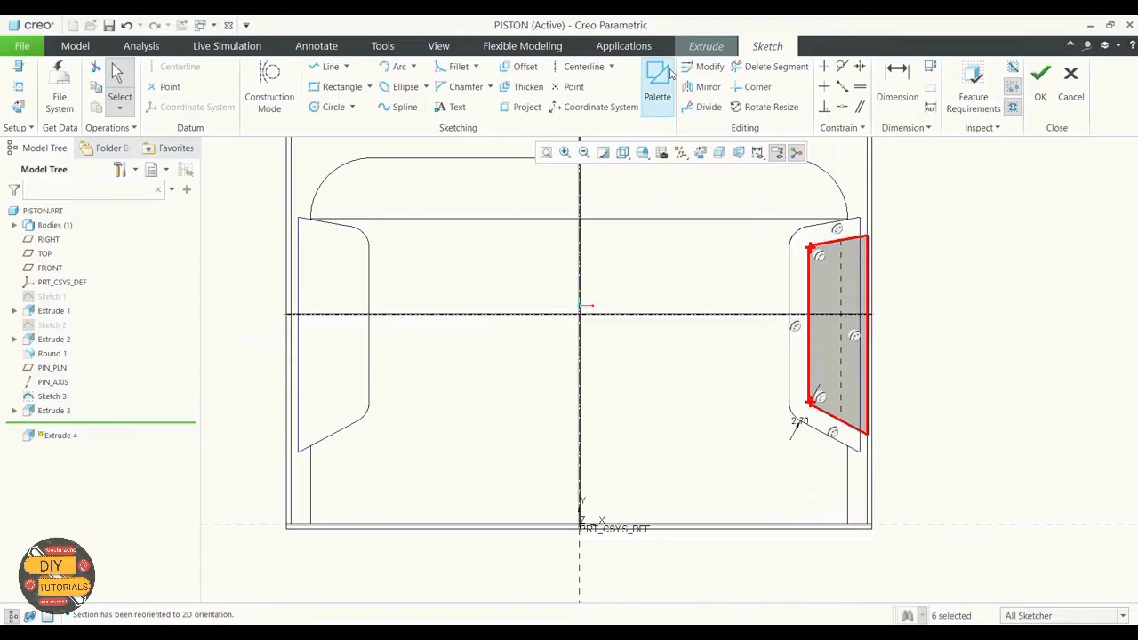
click(702, 87)
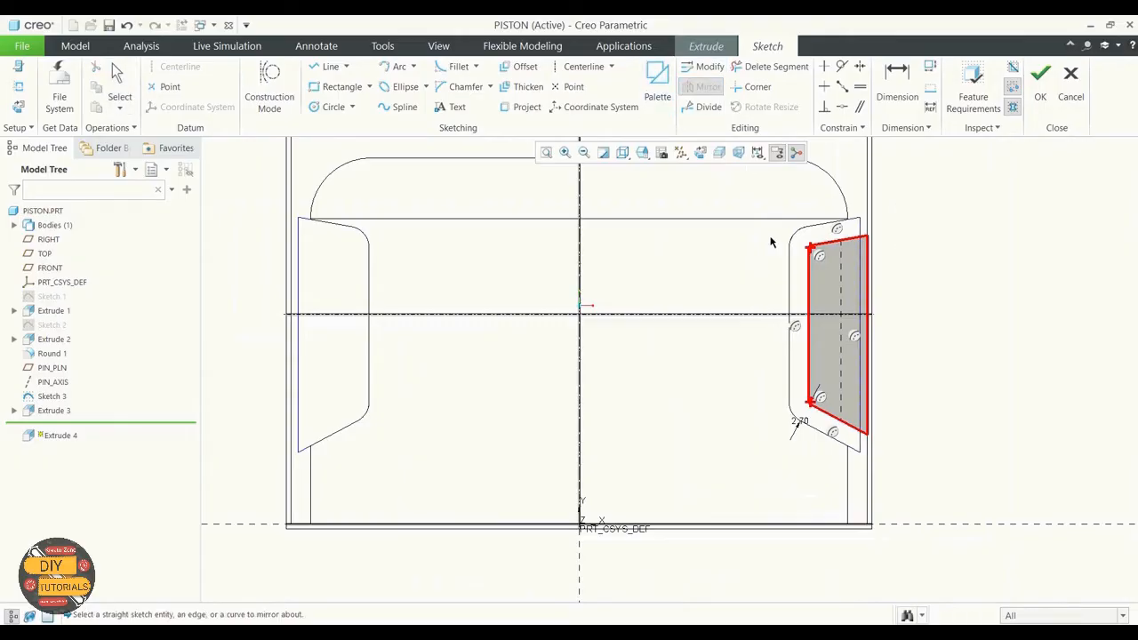
click(581, 247)
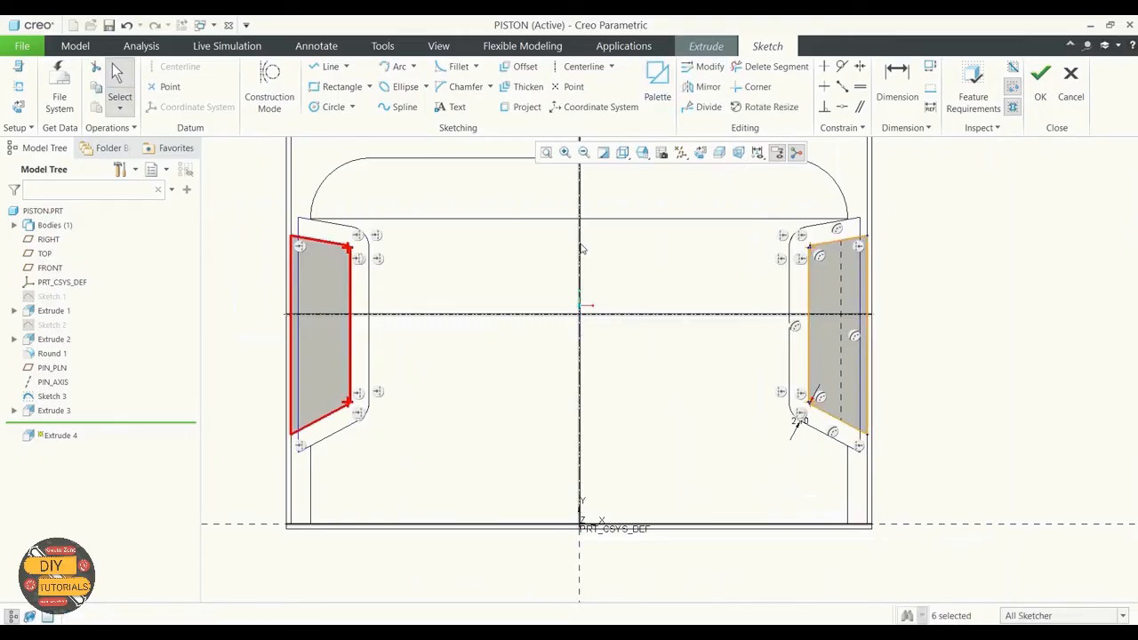
click(684, 359)
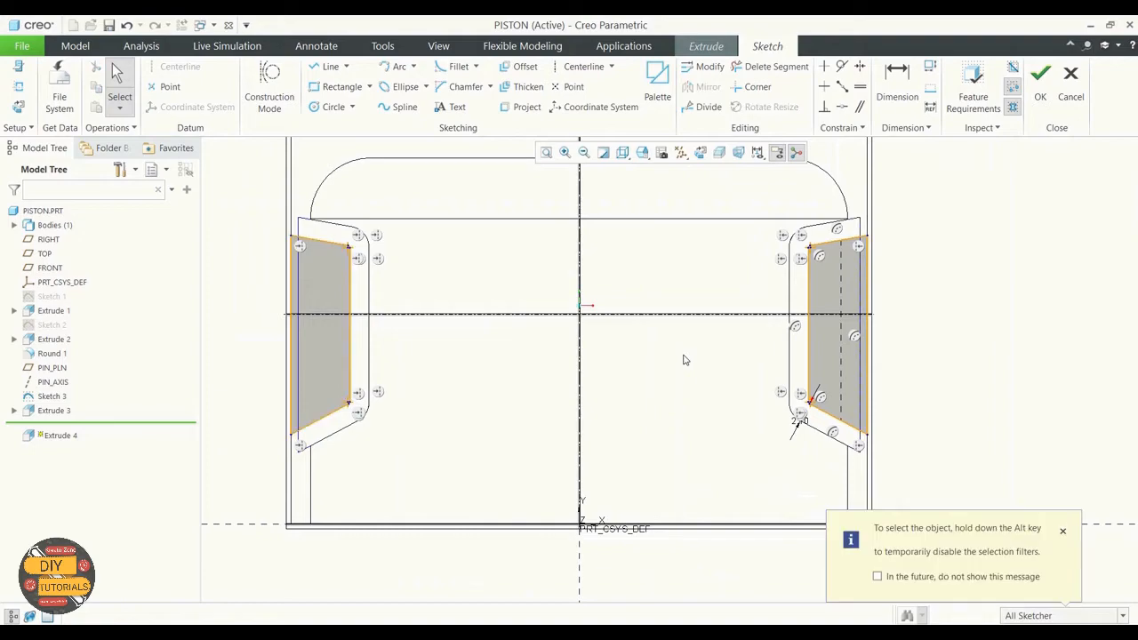
click(1062, 531)
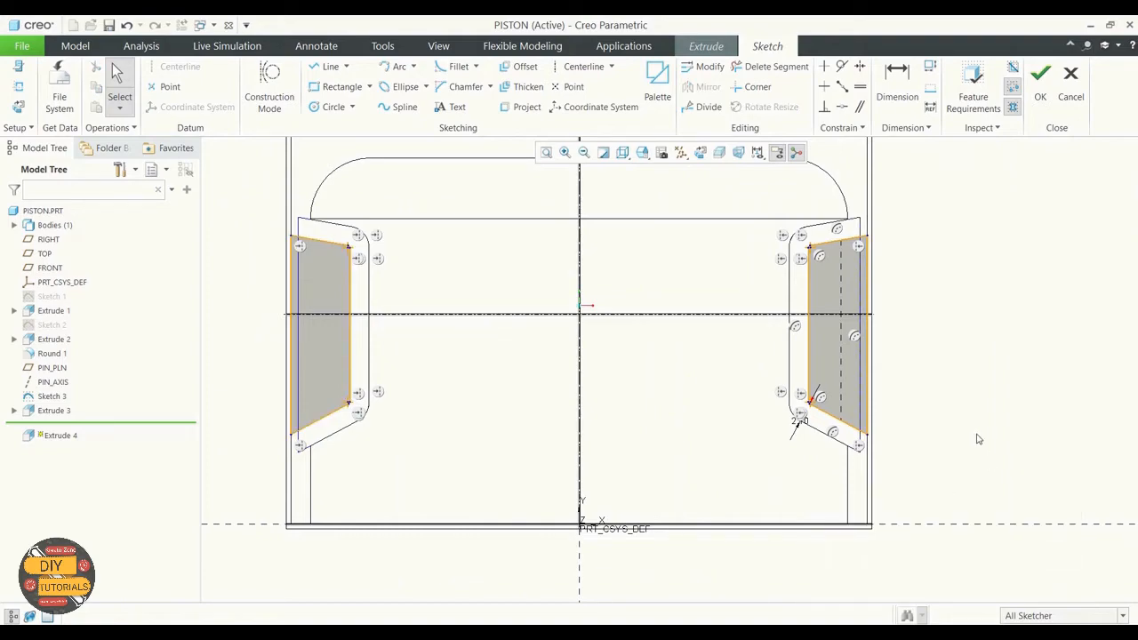
scroll(978, 438, up, 2)
scroll(795, 286, down, 1)
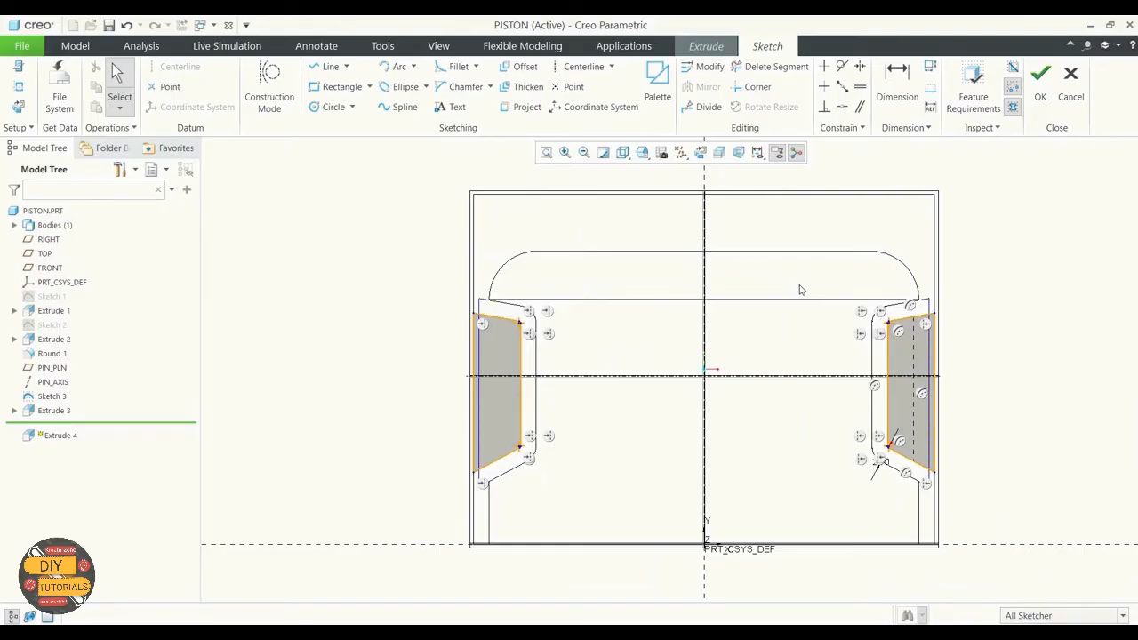
click(1038, 84)
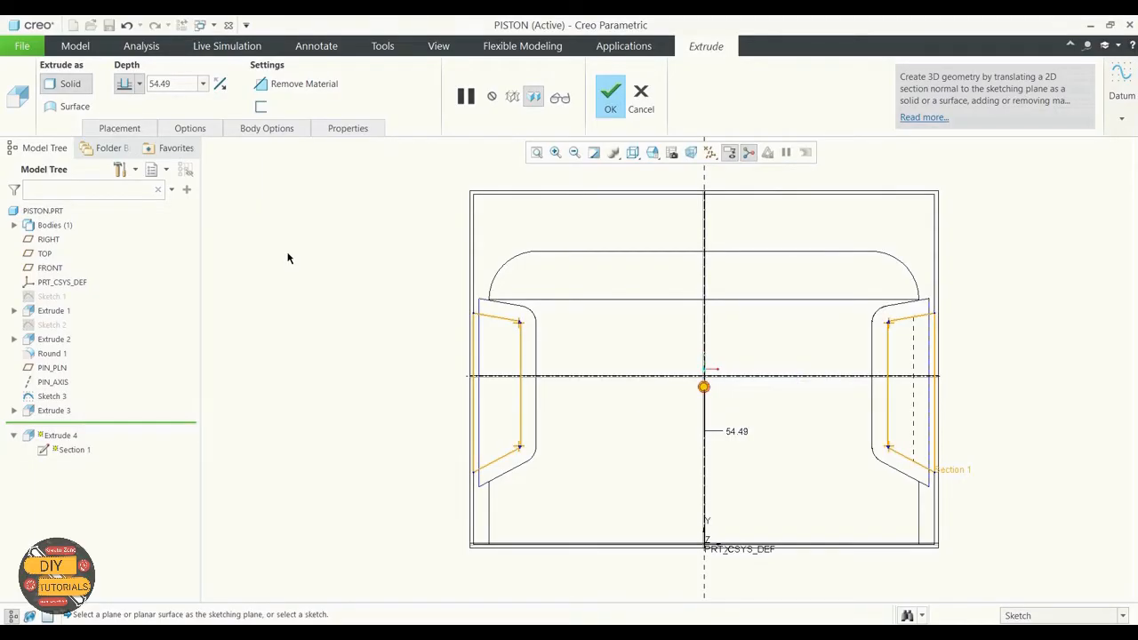
Set the extrusion to remove material with a 160 mm depth, symmetric about the sketch plane
double_click(178, 83)
text(160)
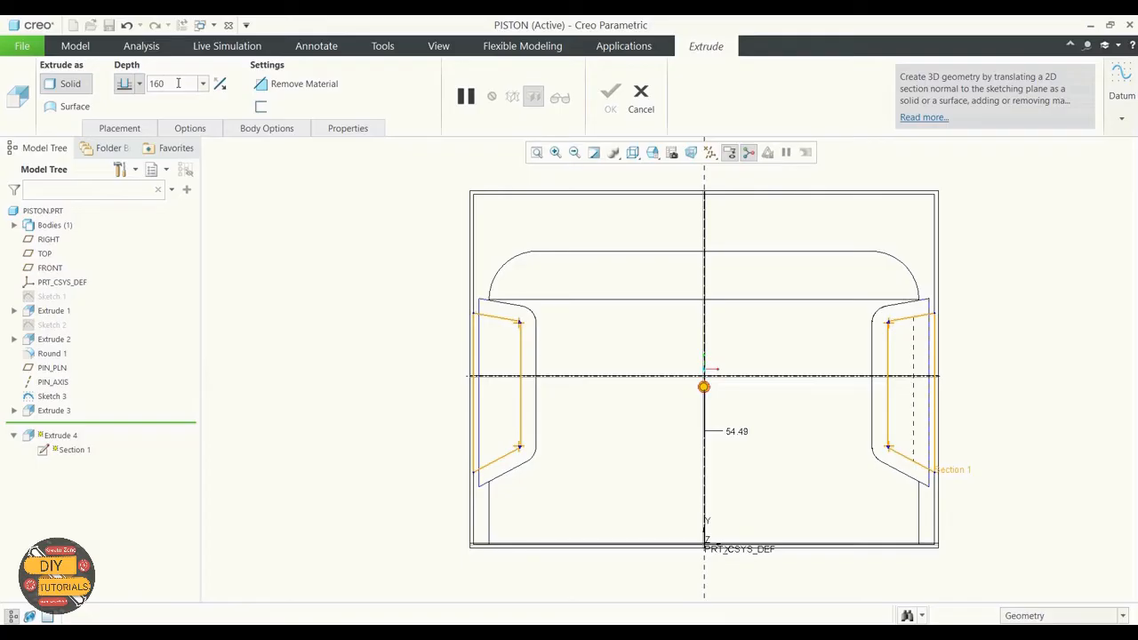
click(281, 89)
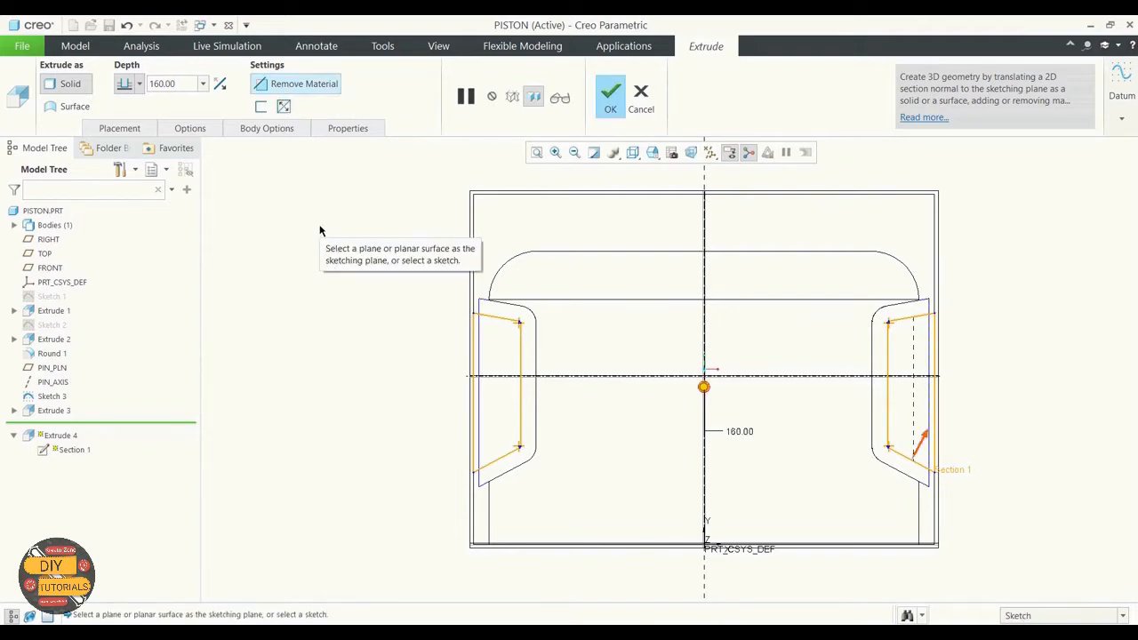
click(138, 84)
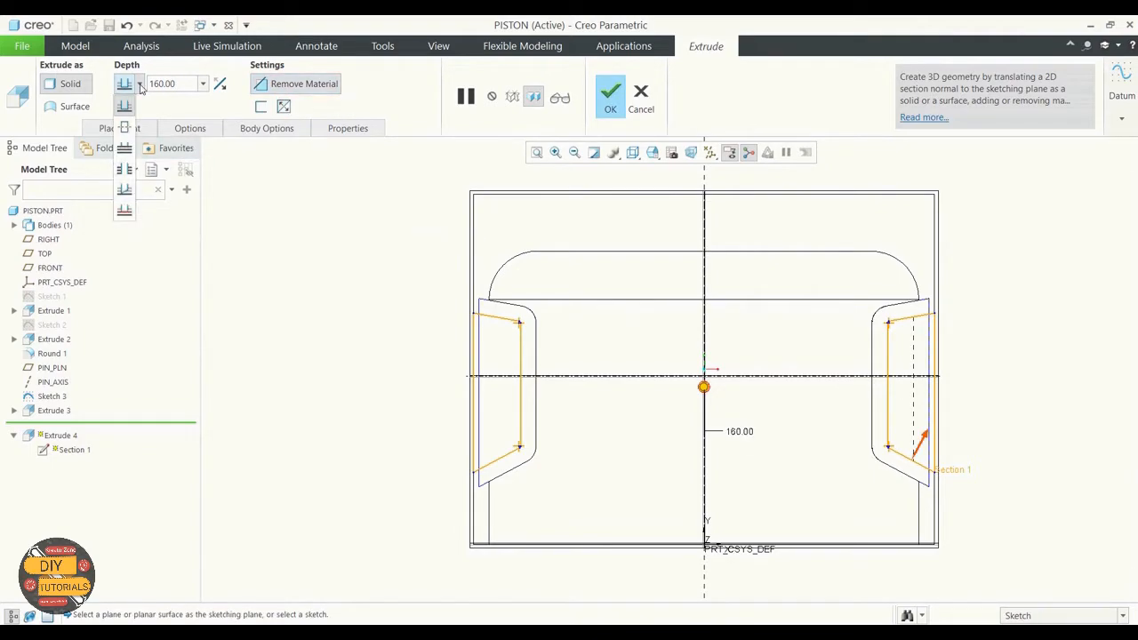
click(125, 126)
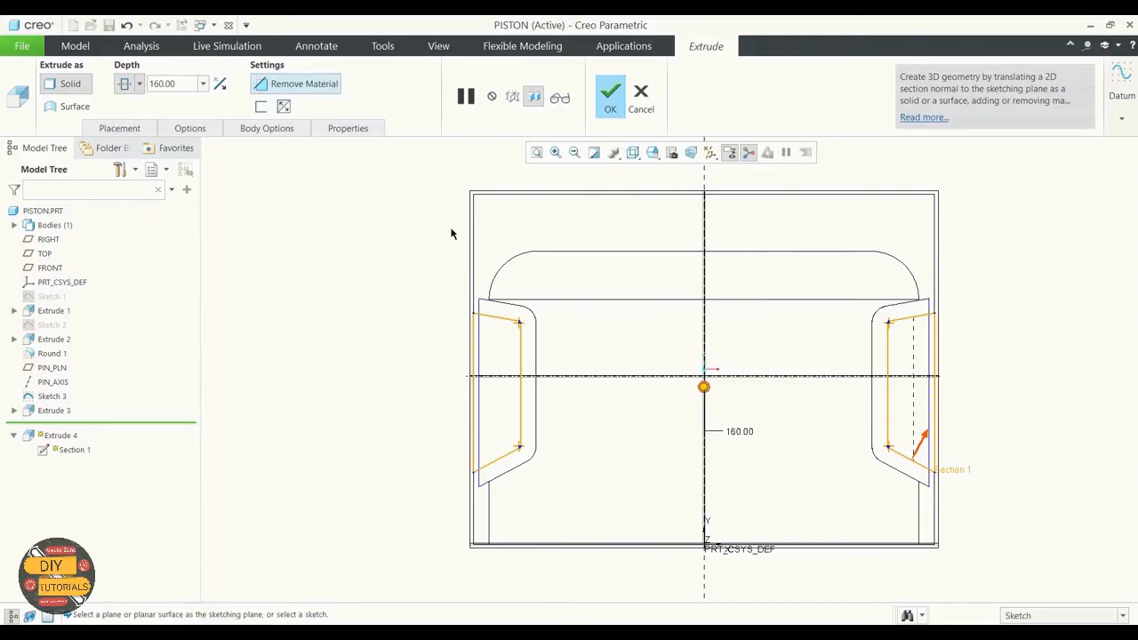
mouse_move(450, 234)
middle_down()
mouse_move(430, 269)
mouse_move(376, 298)
middle_up()
scroll(382, 298, down, 2)
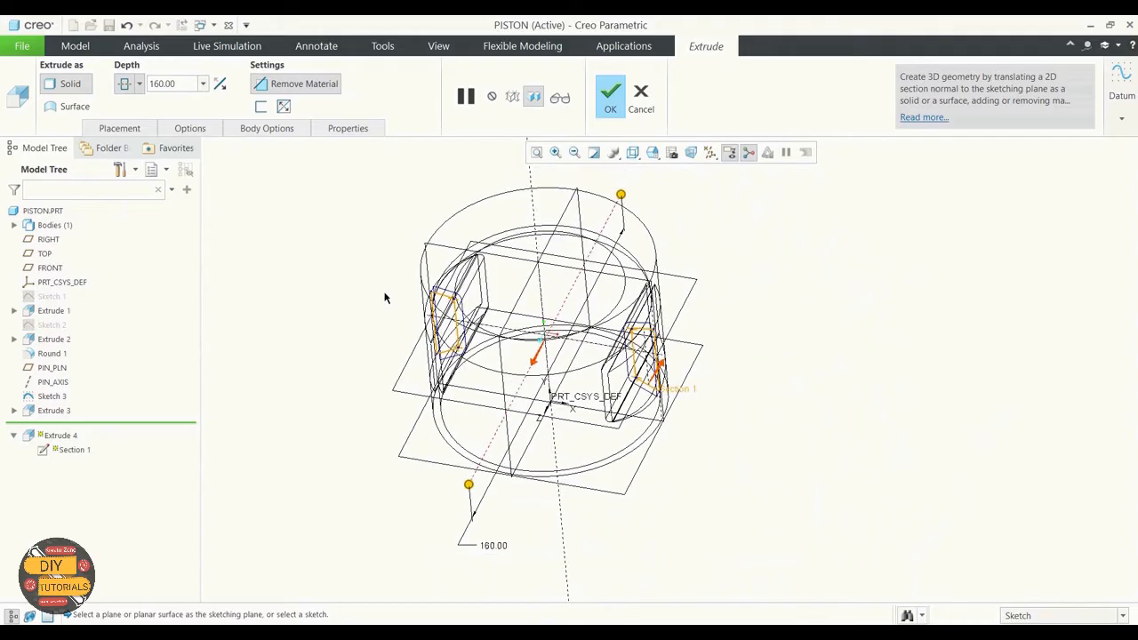
Display the model as Shading With Edges and complete the pocket cut after previewing it
click(637, 157)
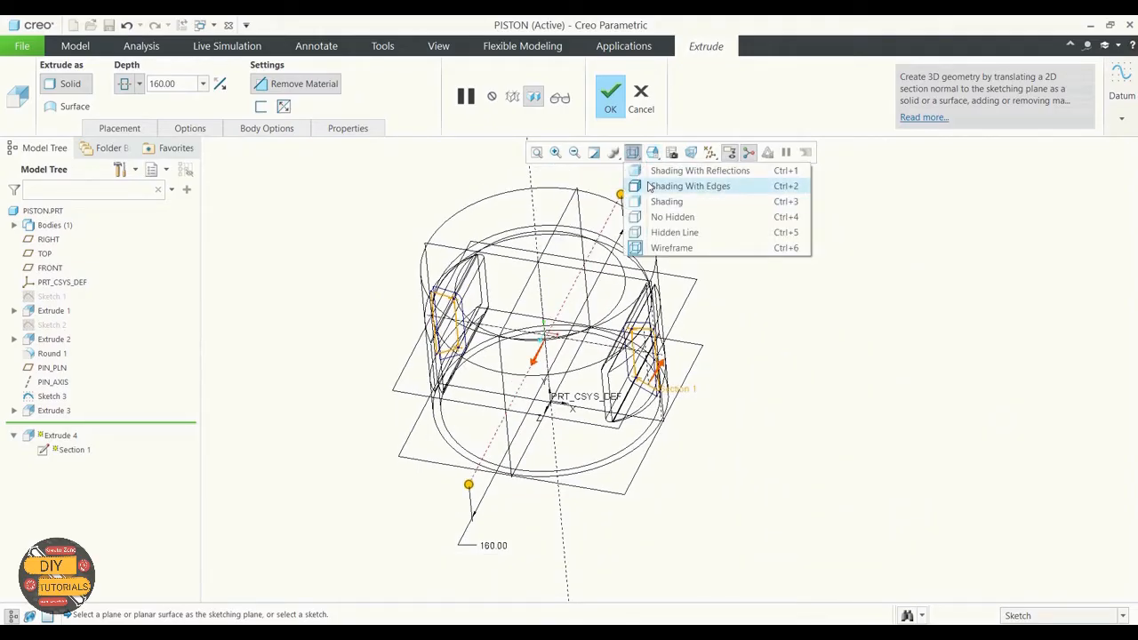
click(648, 186)
mouse_move(762, 299)
middle_down()
mouse_move(767, 269)
mouse_move(830, 266)
mouse_move(789, 279)
mouse_move(803, 320)
middle_up()
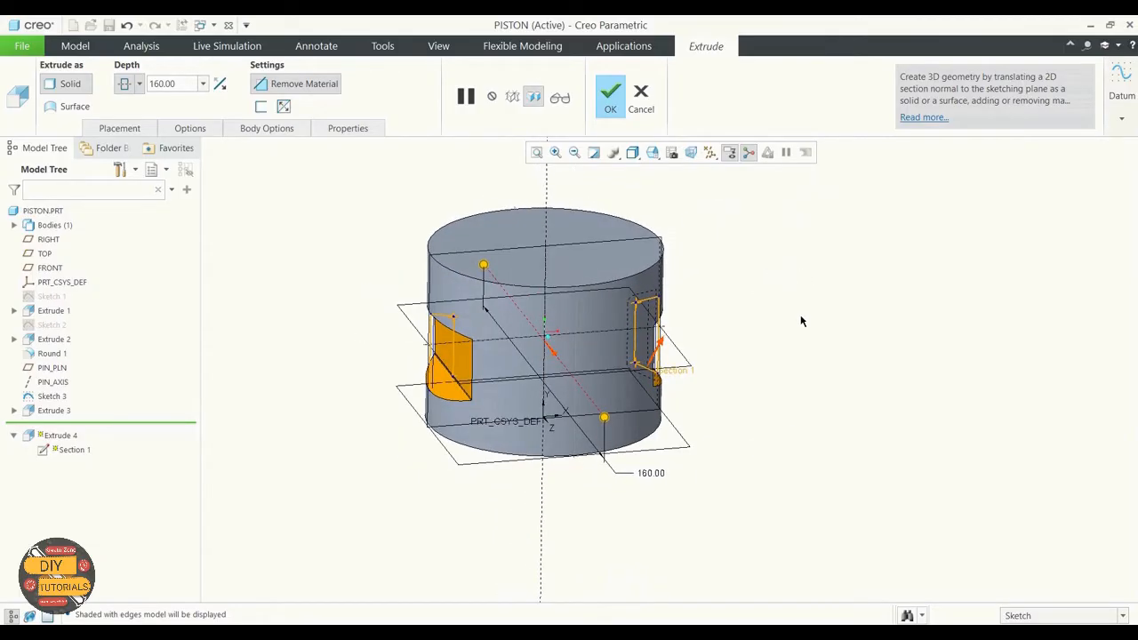
key(ctrl+d)
click(560, 97)
middle_drag(738, 262, 744, 294)
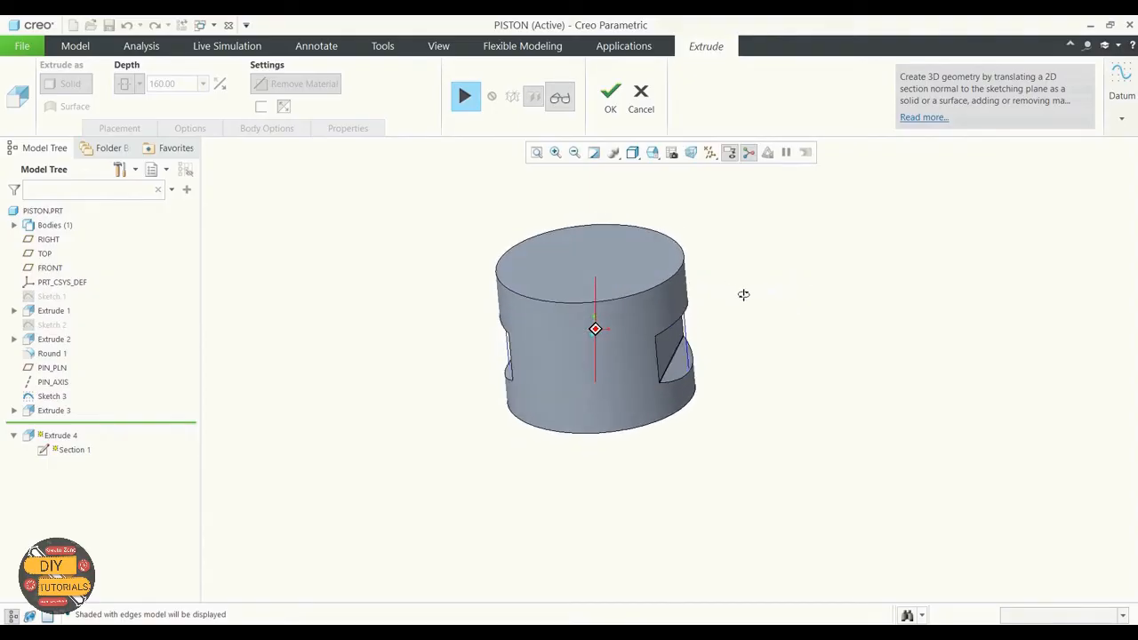
click(558, 100)
click(609, 99)
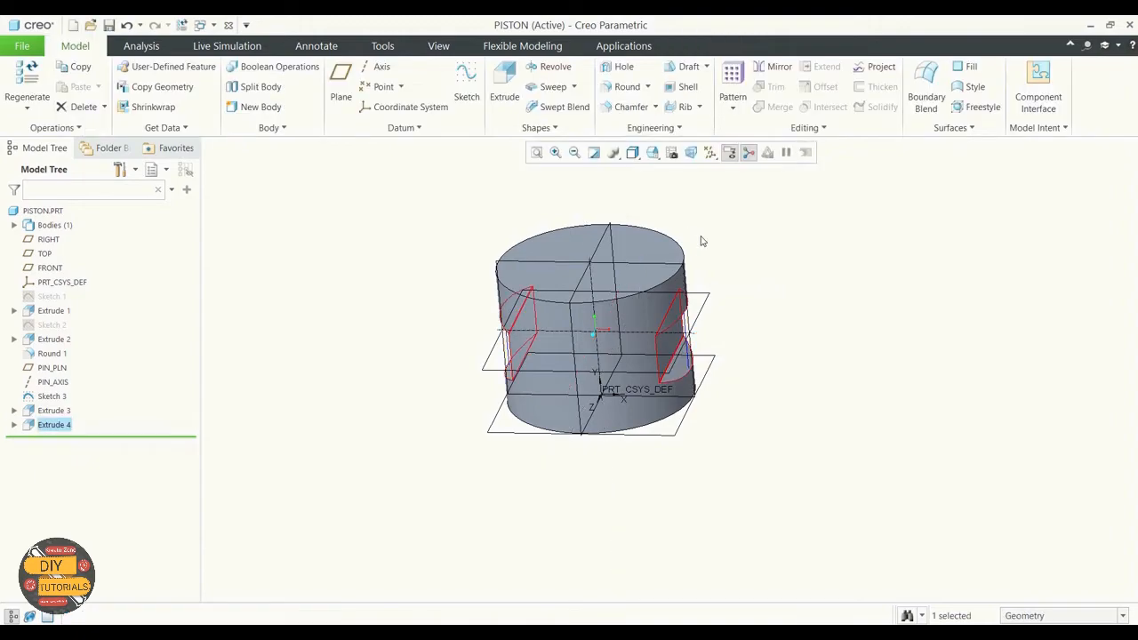
click(743, 259)
Turn off the display of all datum features and set the view to Default Orientation
middle_drag(835, 322, 836, 312)
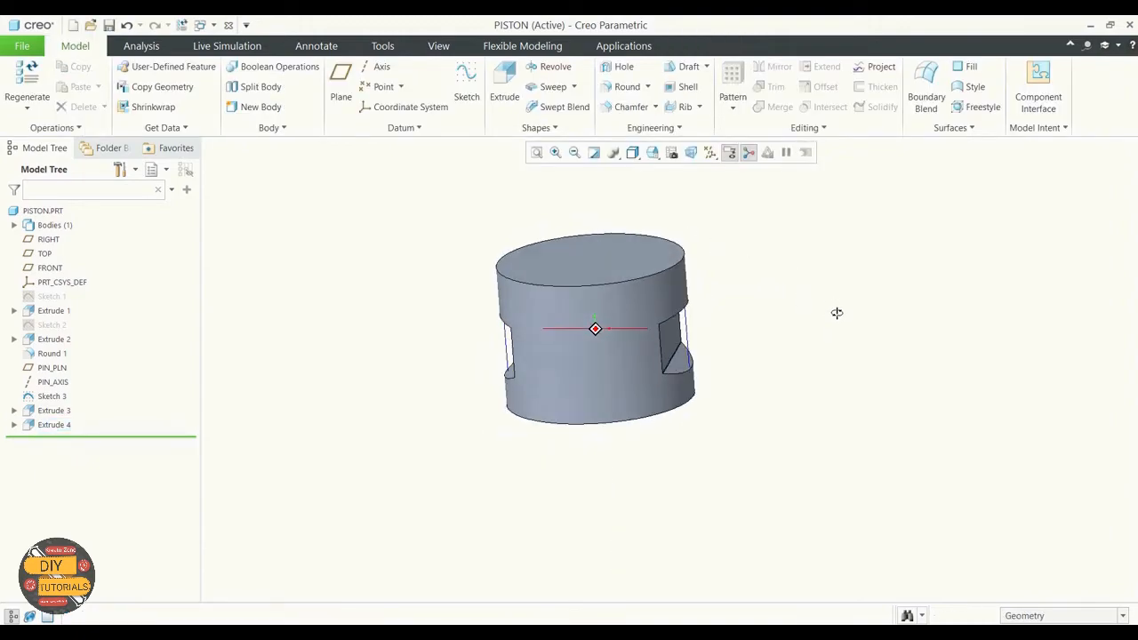
click(709, 152)
click(709, 170)
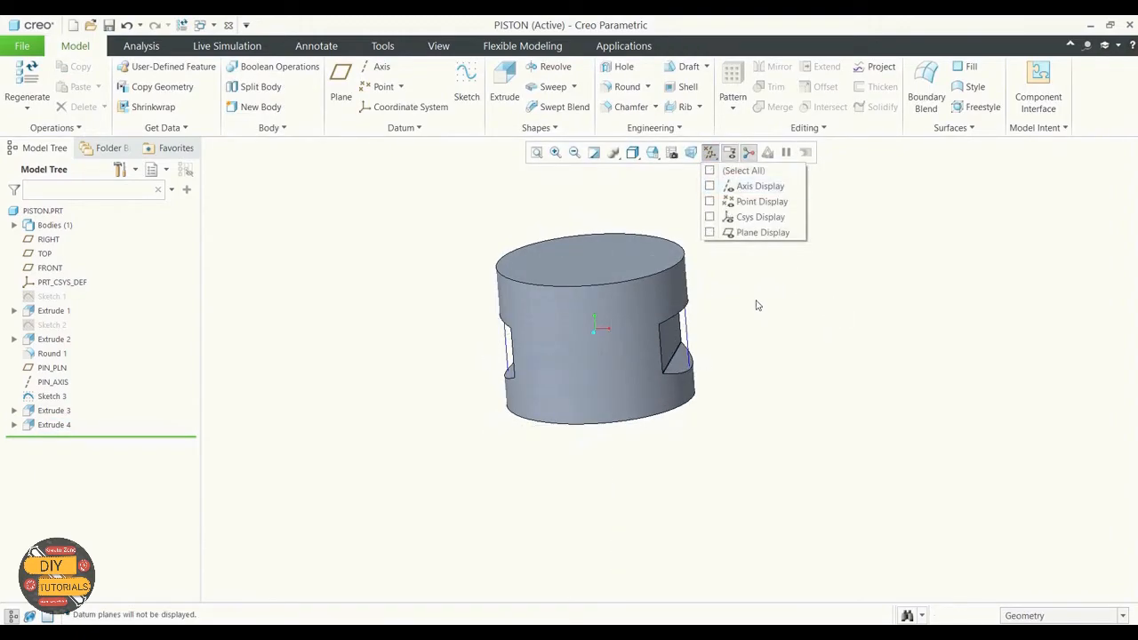
scroll(751, 401, up, 3)
click(652, 153)
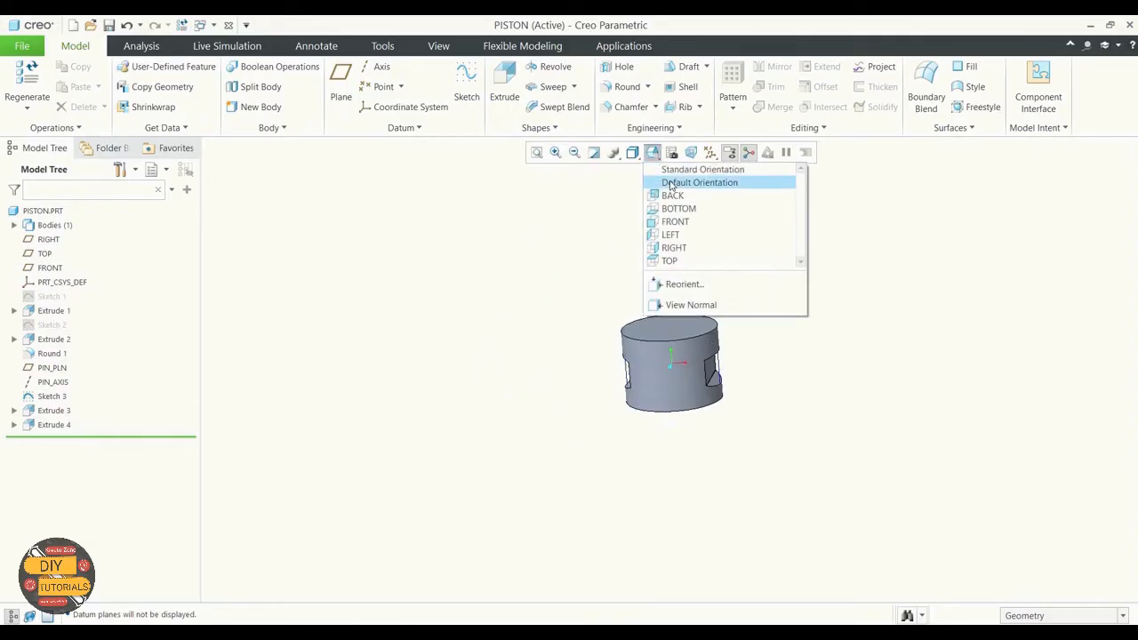
click(673, 184)
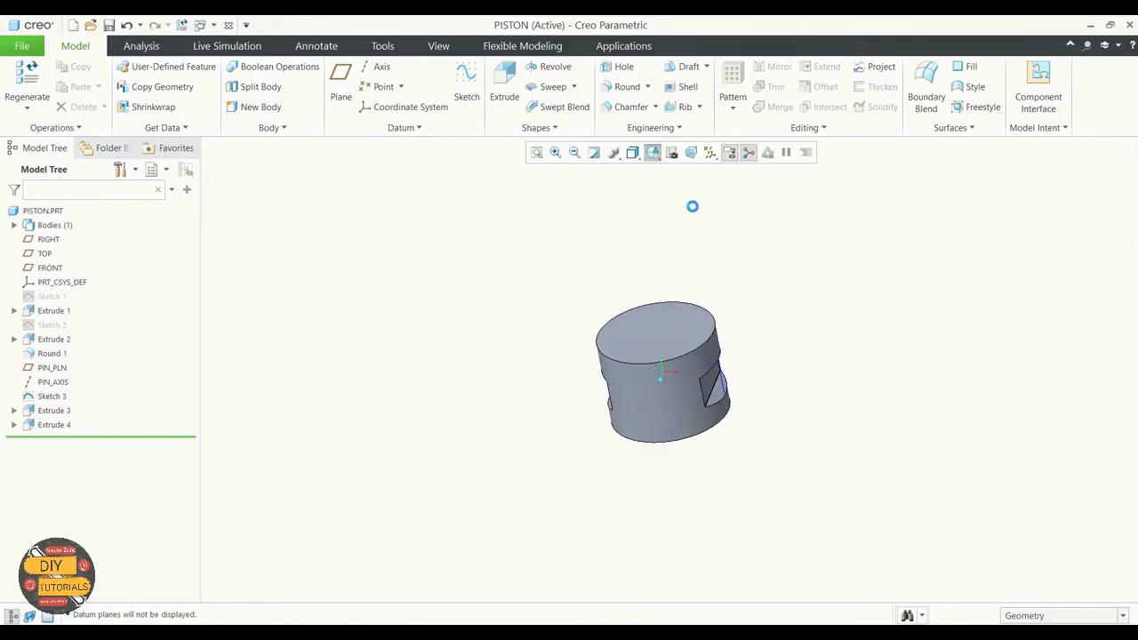
Hide Sketch 3, the pin boss profile sketch
click(54, 397)
right_click(55, 399)
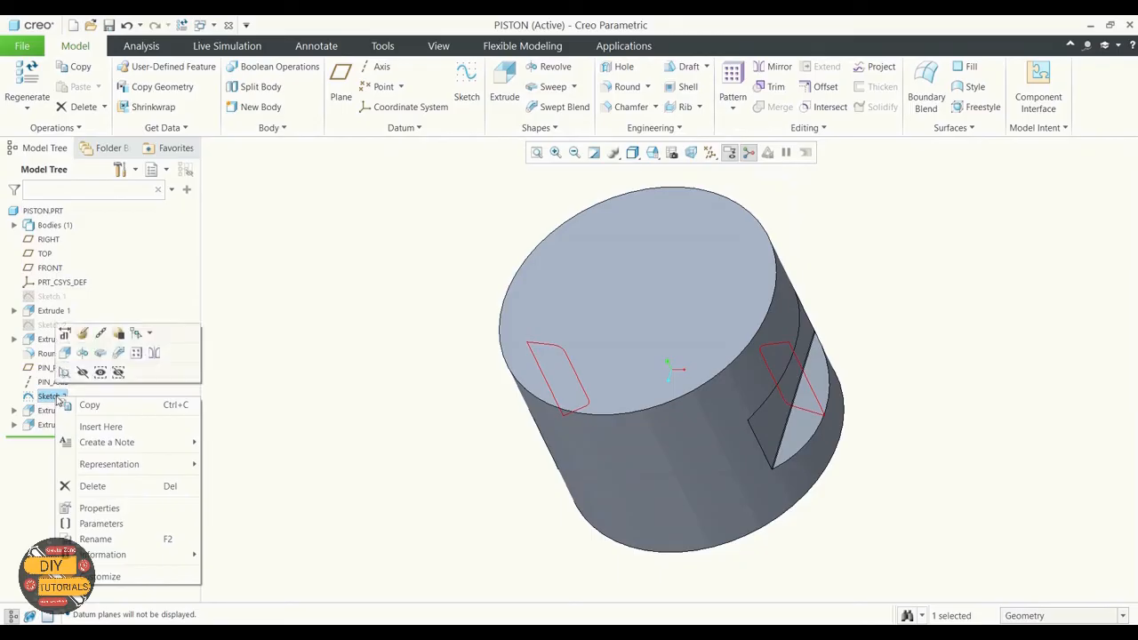
click(83, 374)
click(396, 391)
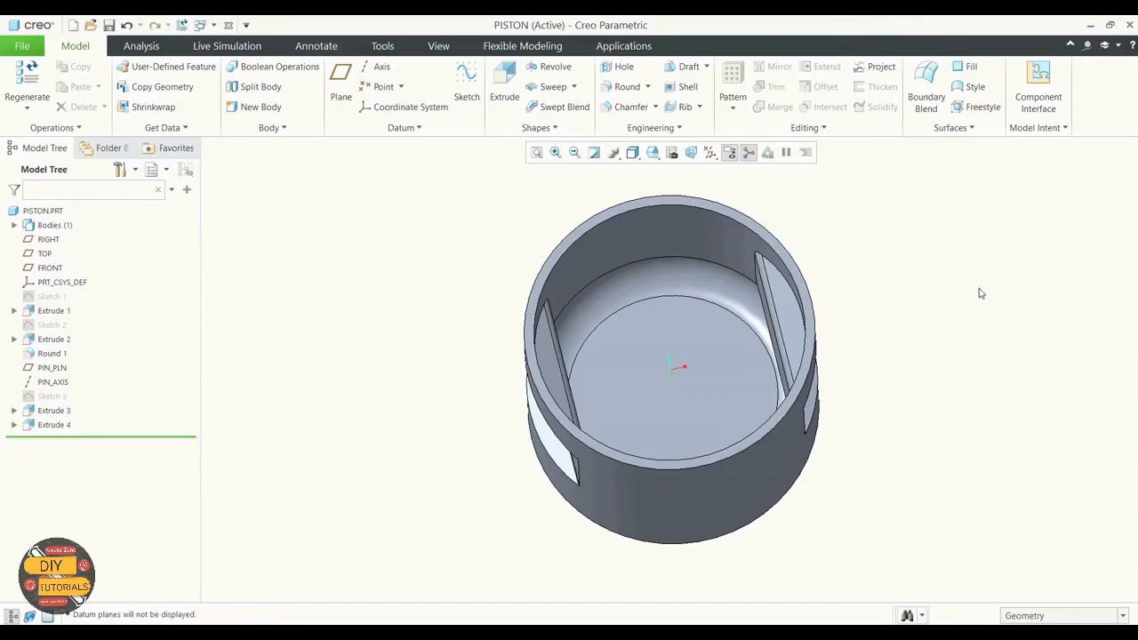
Turn on datum plane display and start a sketch on the RIGHT plane, with TOP as the reference oriented Right
click(709, 152)
click(709, 232)
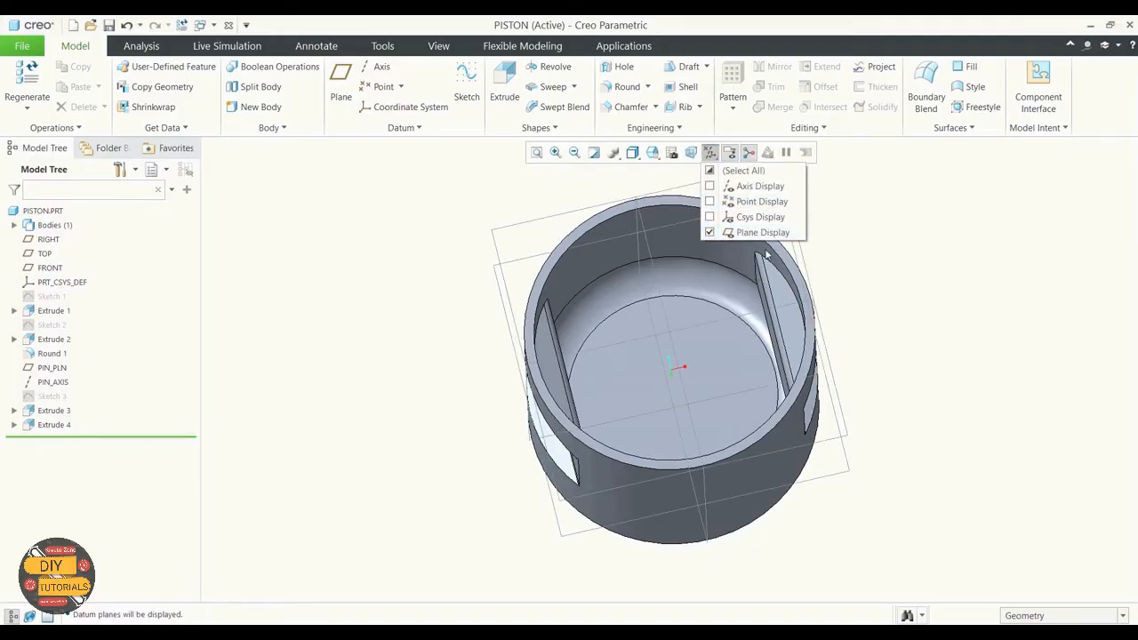
click(900, 276)
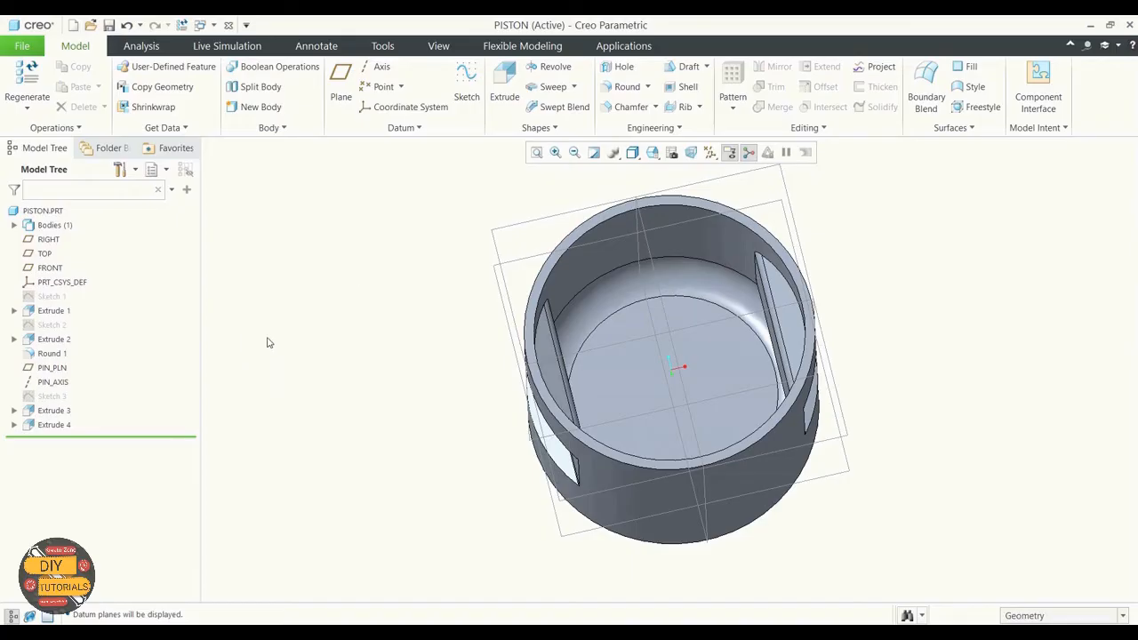
click(466, 84)
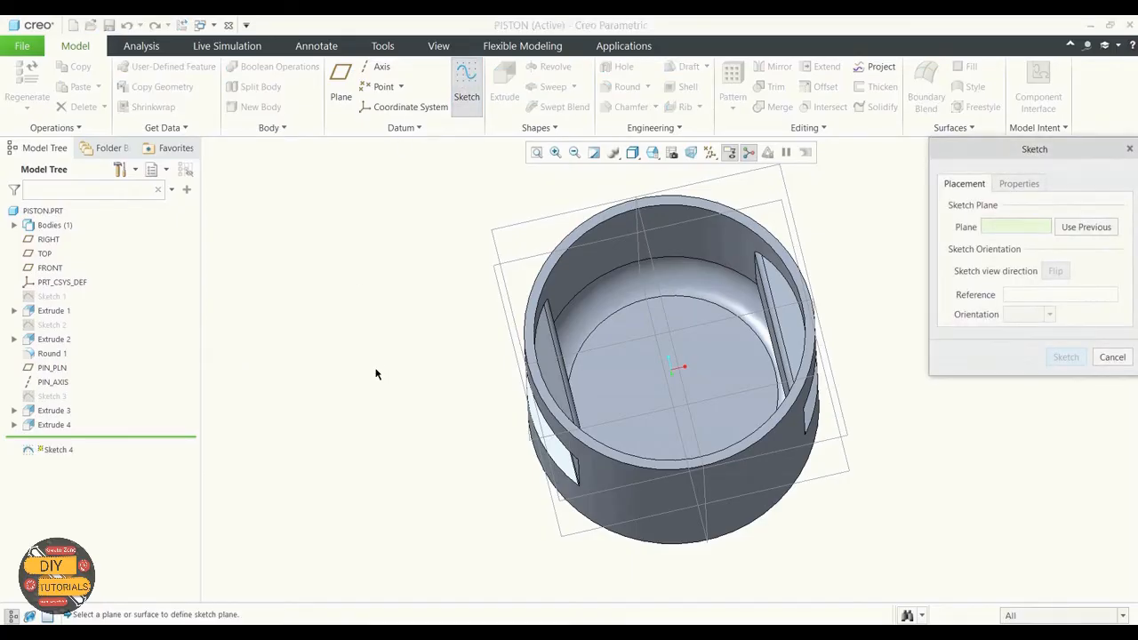
click(657, 282)
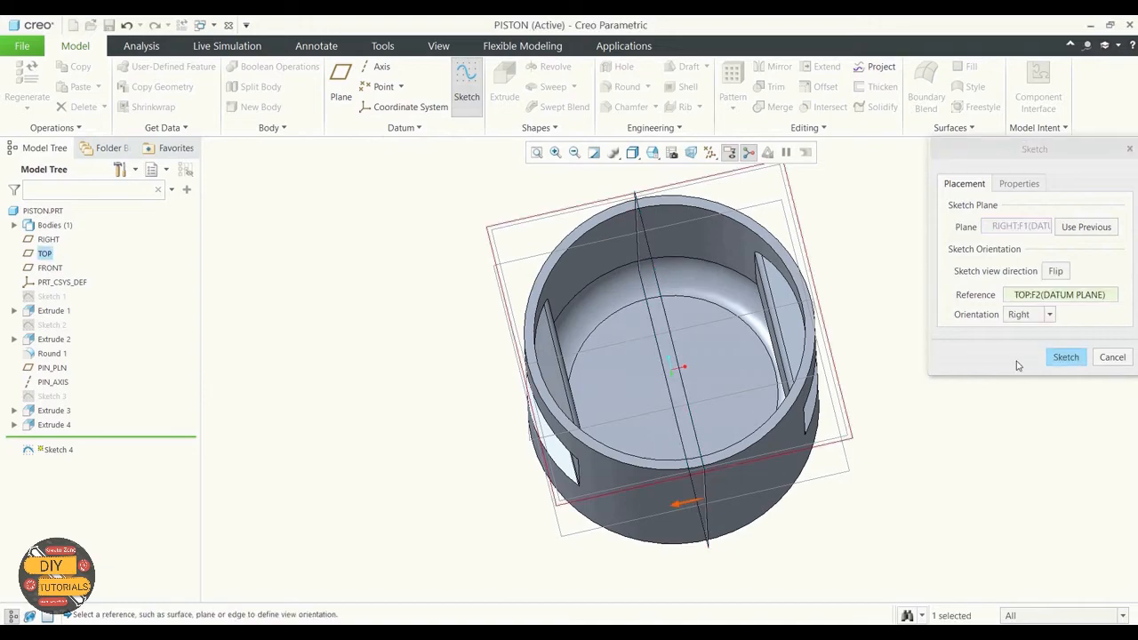
click(1066, 358)
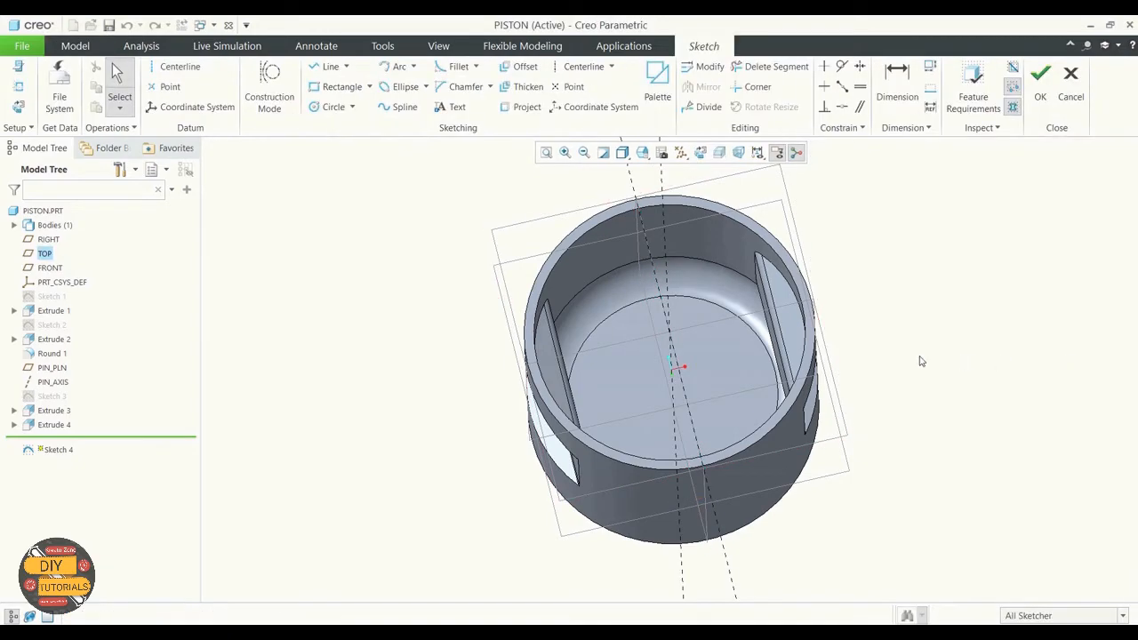
Add the cavity floor surface of Extrude 2 as a reference for the sketch
click(18, 105)
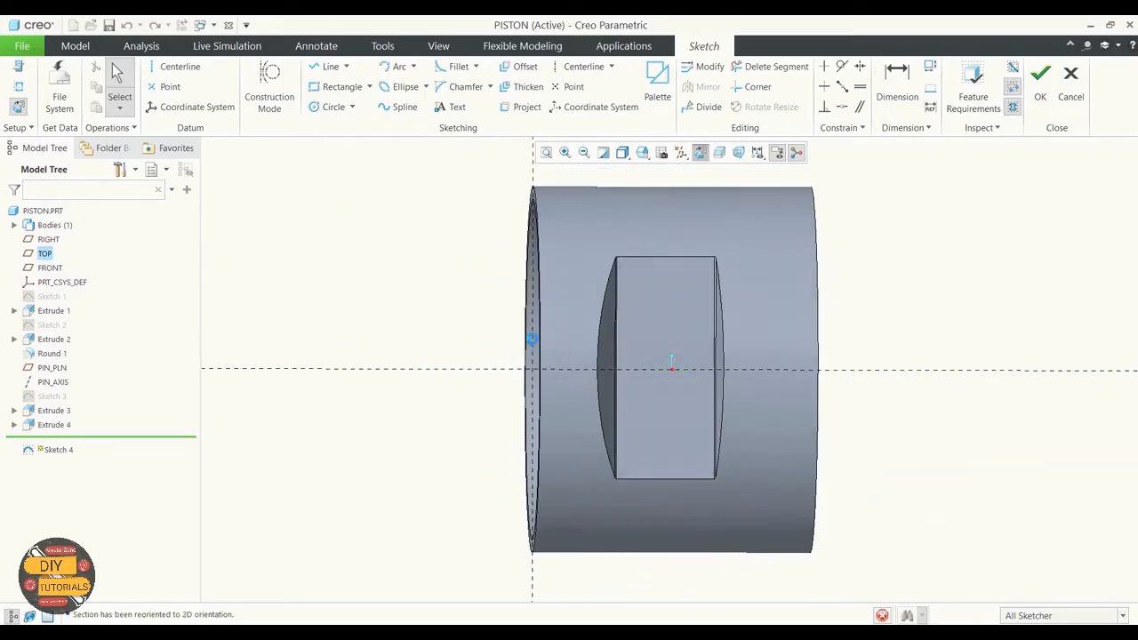
middle_drag(355, 285, 411, 284)
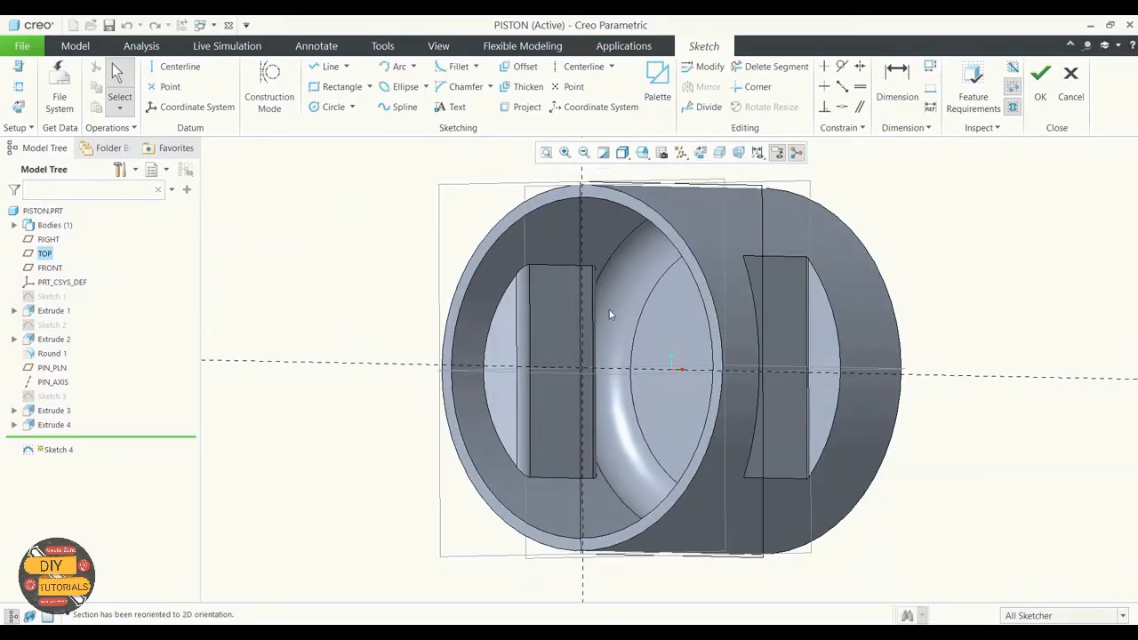
click(18, 84)
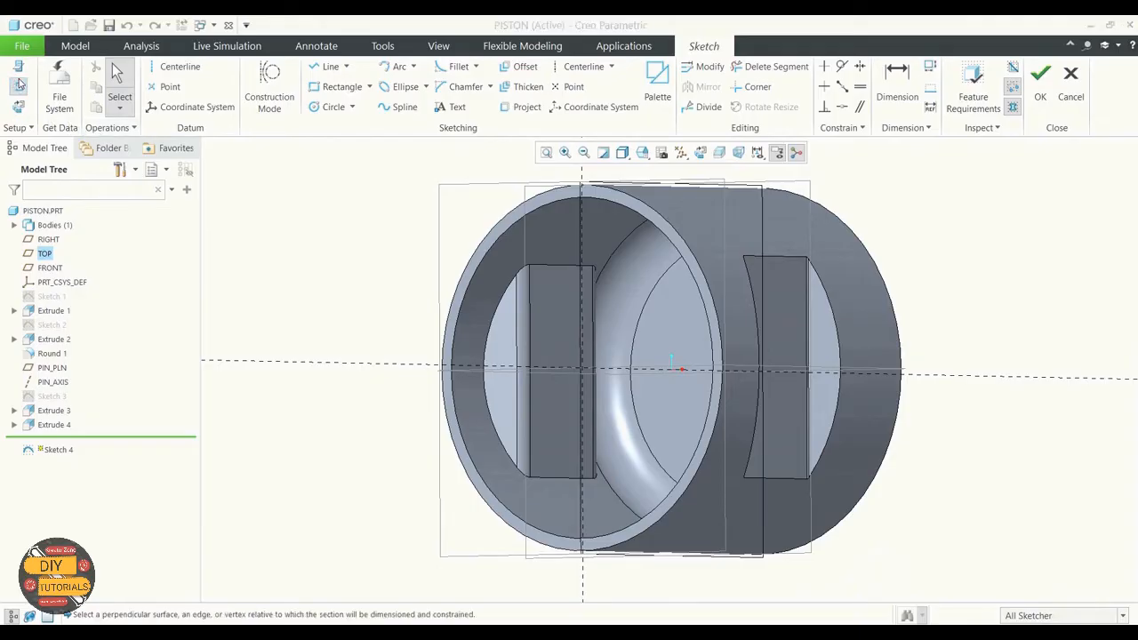
click(671, 325)
Add the PIN_PLN datum plane to the sketch references, finish the selection and orient the view to the sketch plane
mouse_move(385, 320)
middle_down()
mouse_move(413, 269)
mouse_move(447, 258)
mouse_move(426, 251)
mouse_move(437, 246)
middle_up()
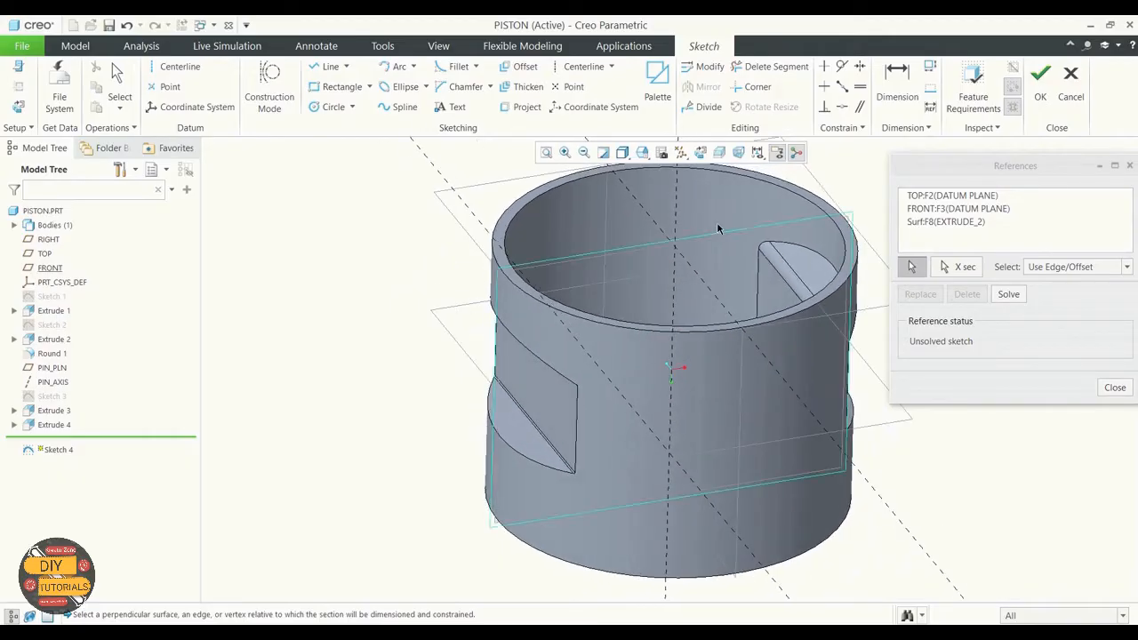
click(679, 153)
click(431, 263)
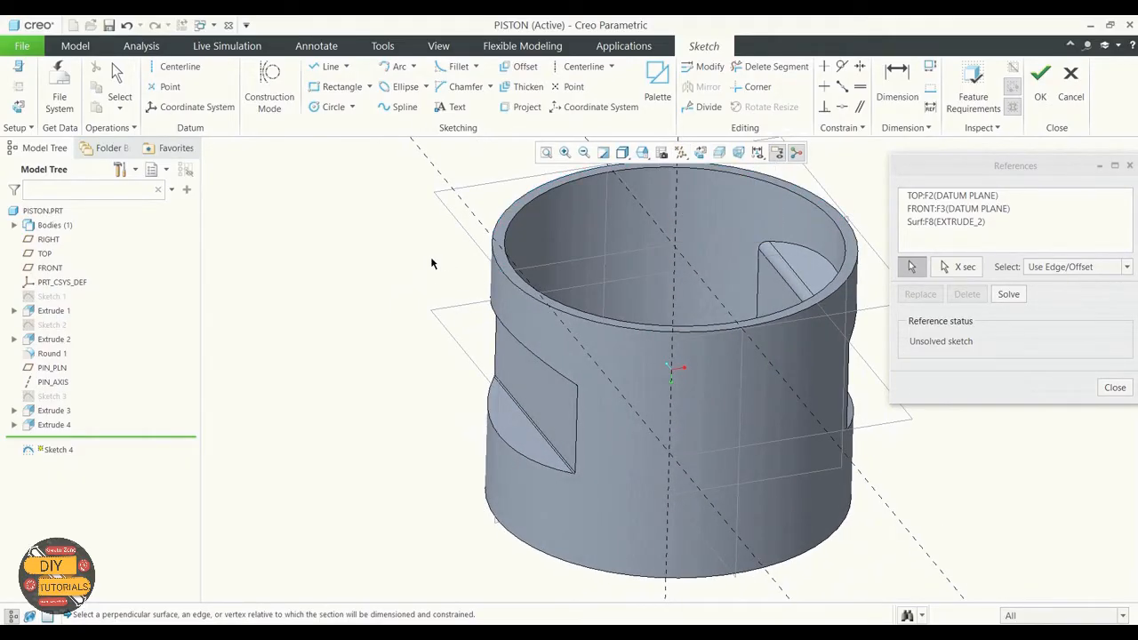
click(449, 336)
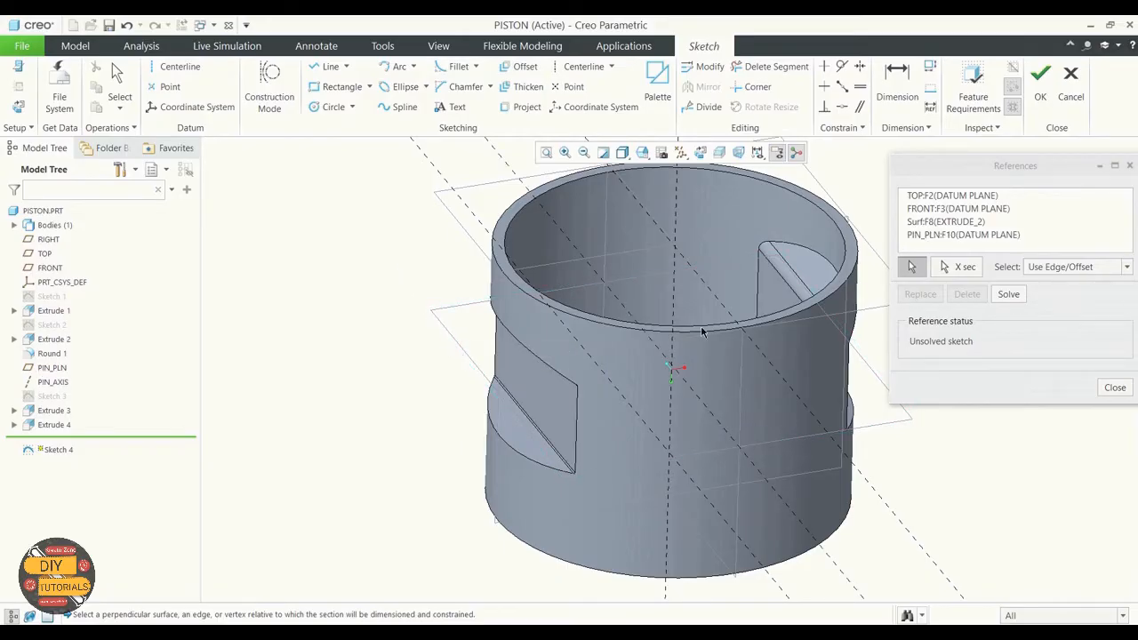
click(1114, 389)
click(698, 152)
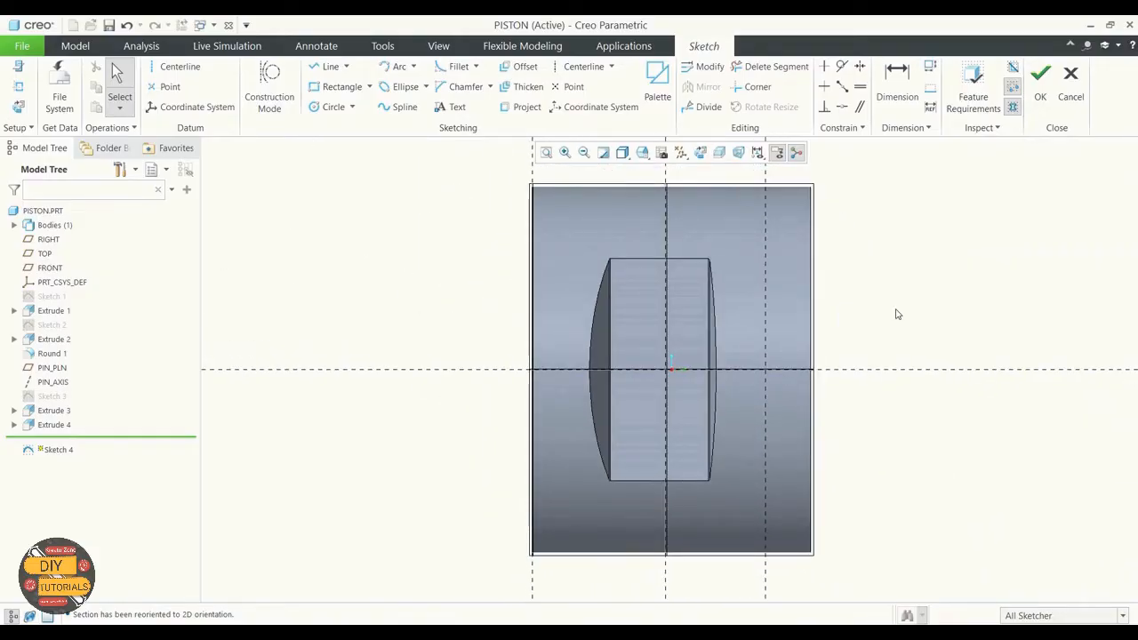
Draw datum centerlines along the horizontal reference, along the PIN_PLN reference and along the cavity floor reference
click(282, 73)
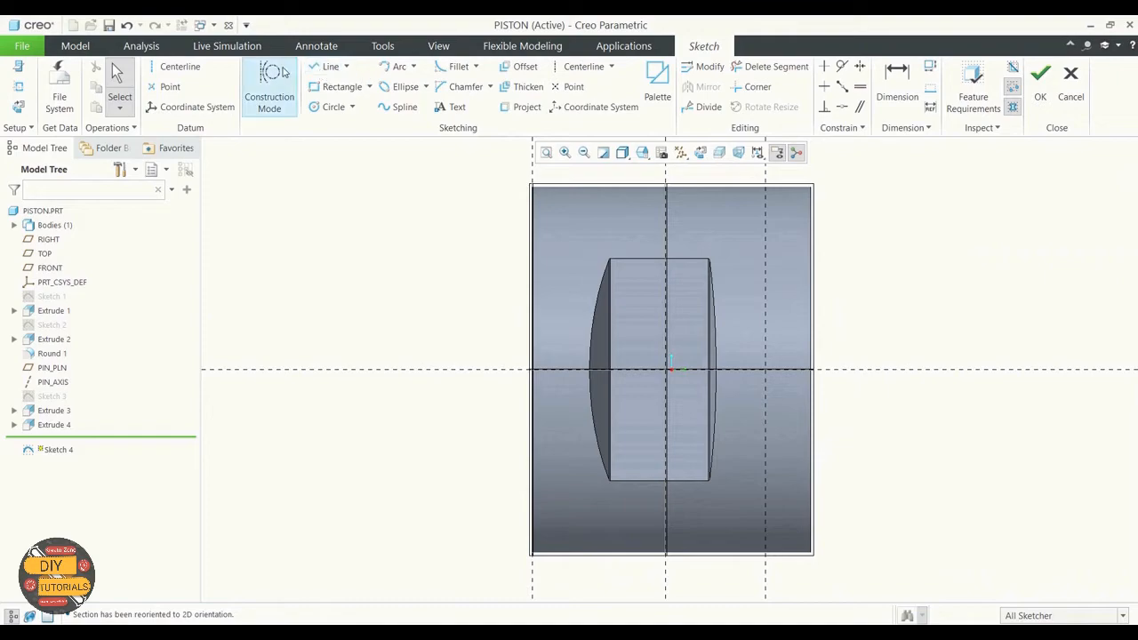
click(186, 68)
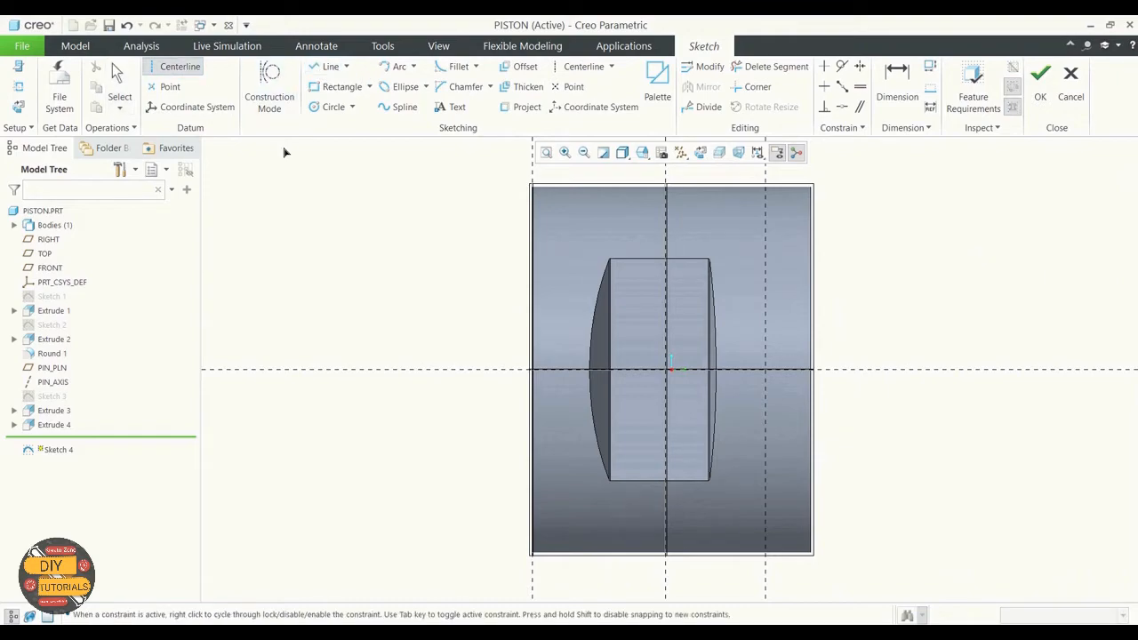
click(667, 370)
click(670, 334)
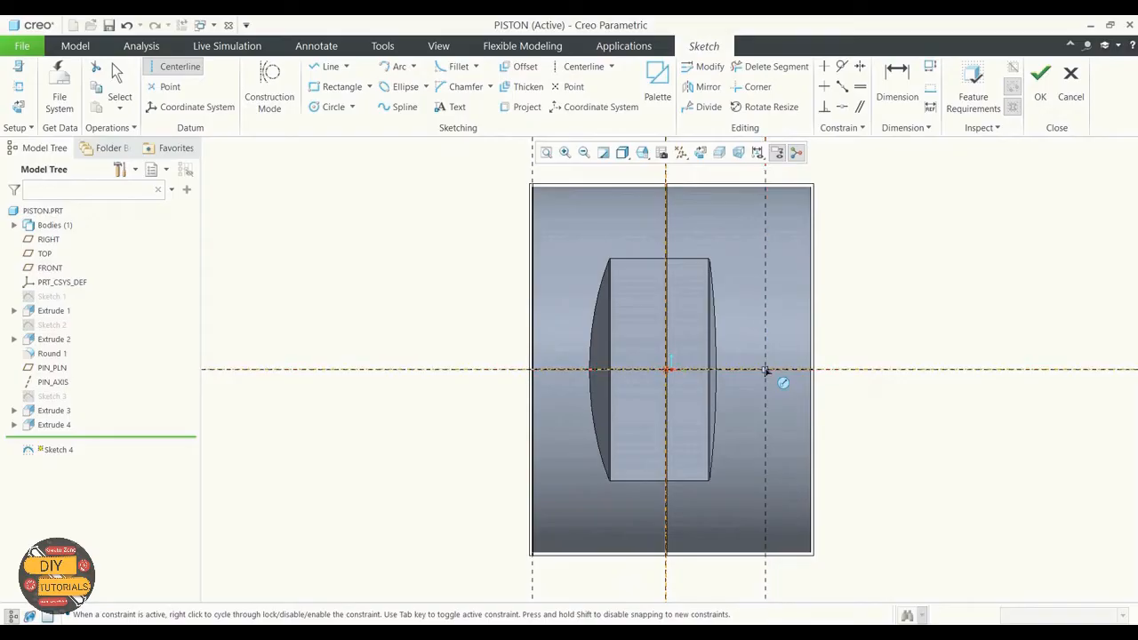
click(765, 370)
click(765, 352)
click(122, 82)
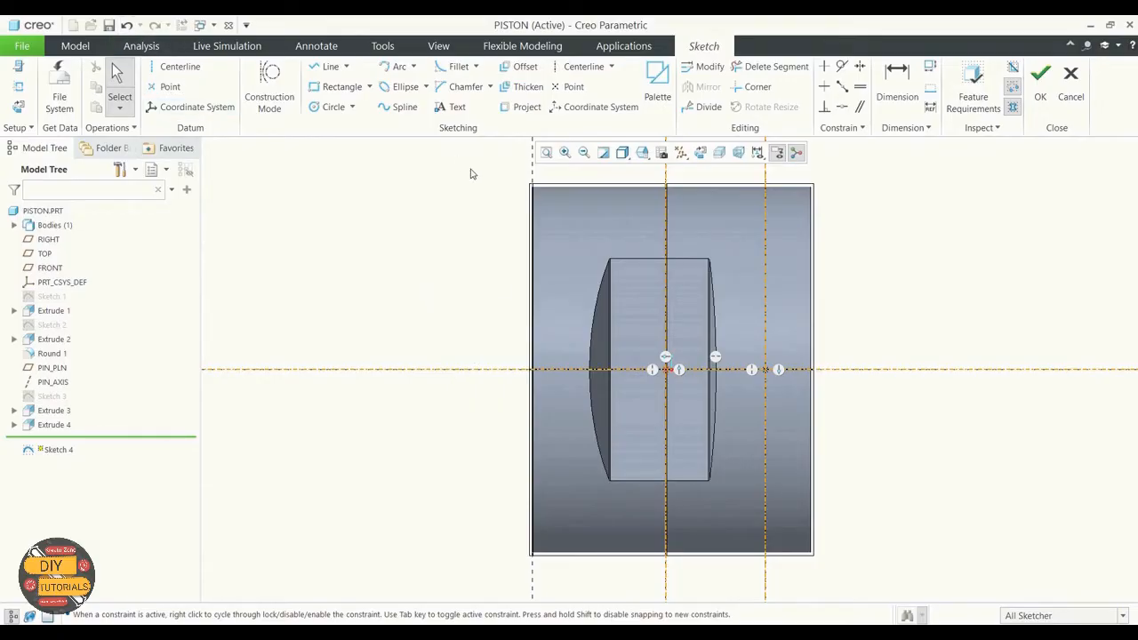
click(331, 89)
click(368, 88)
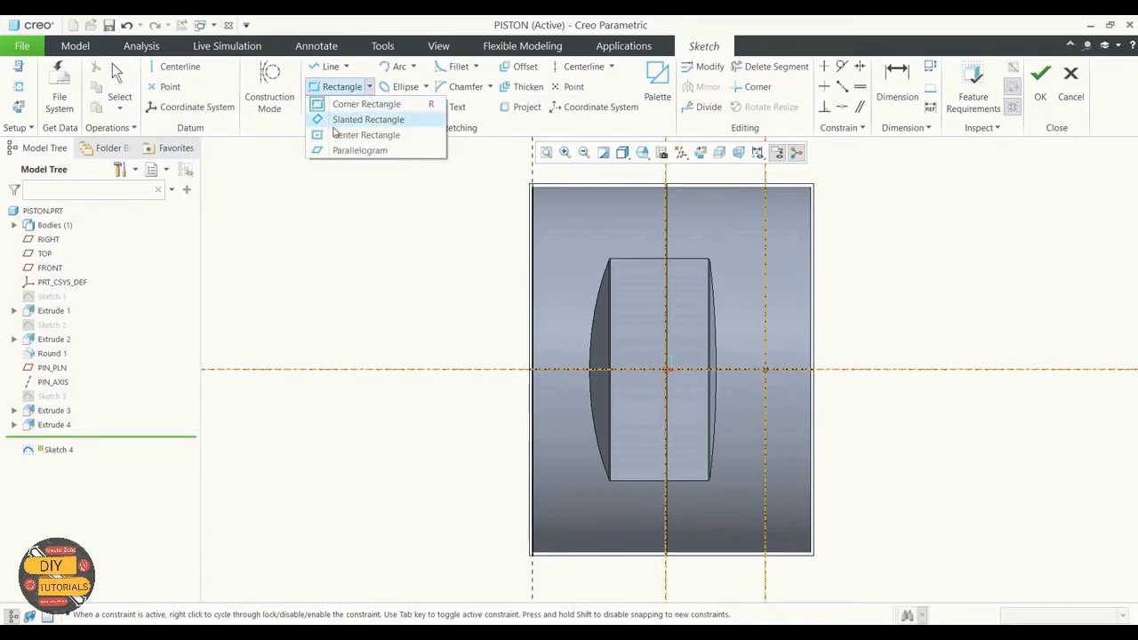
click(364, 134)
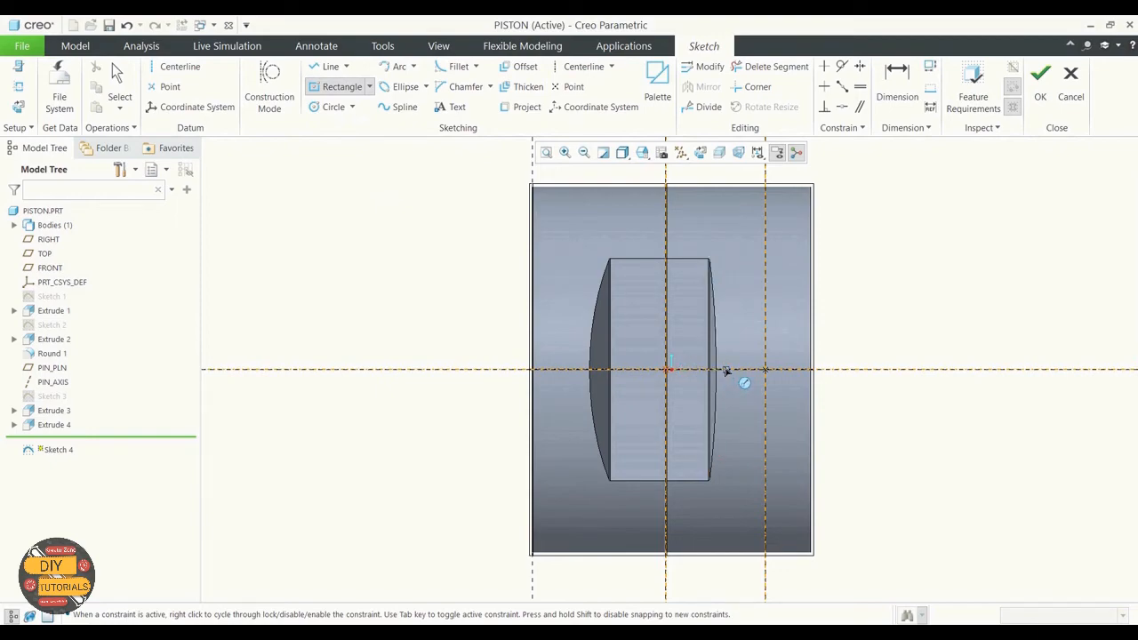
click(725, 370)
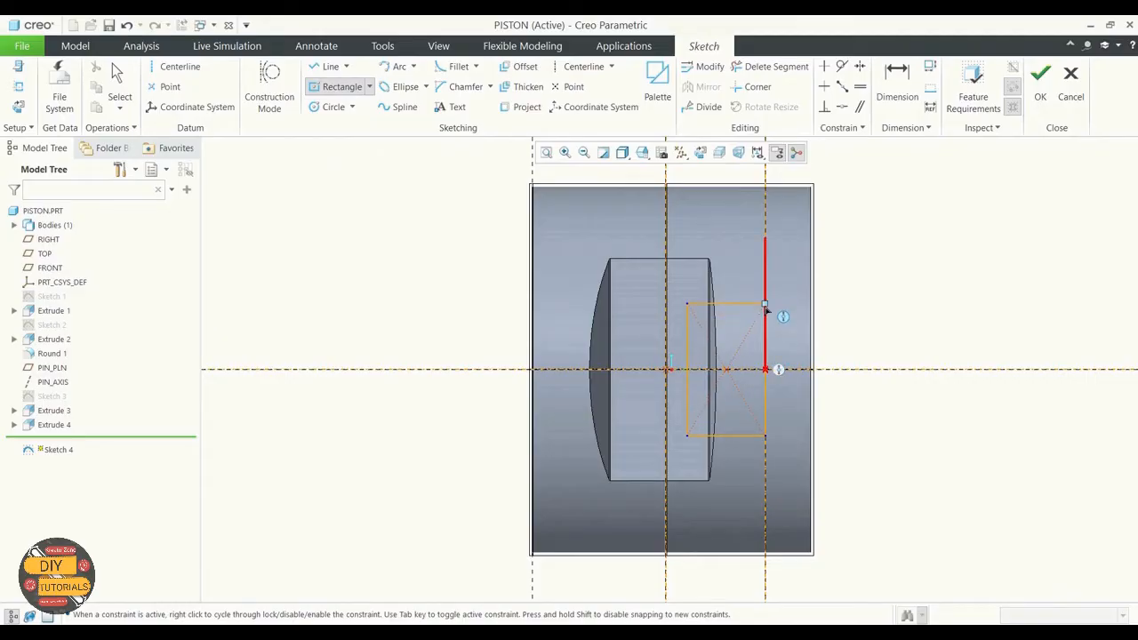
click(764, 305)
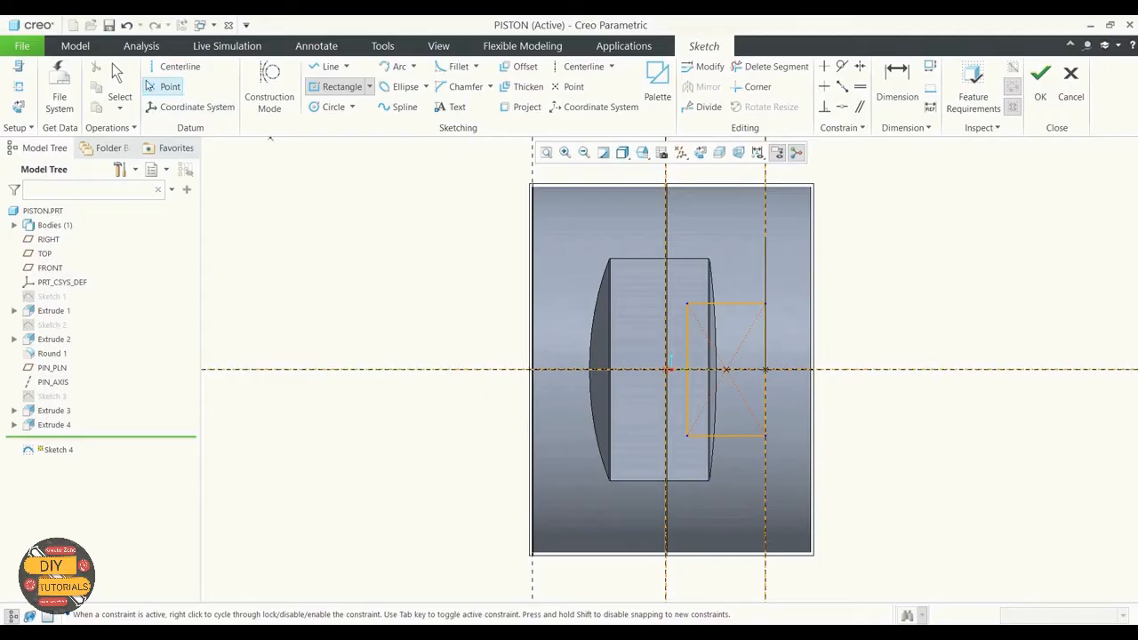
click(119, 76)
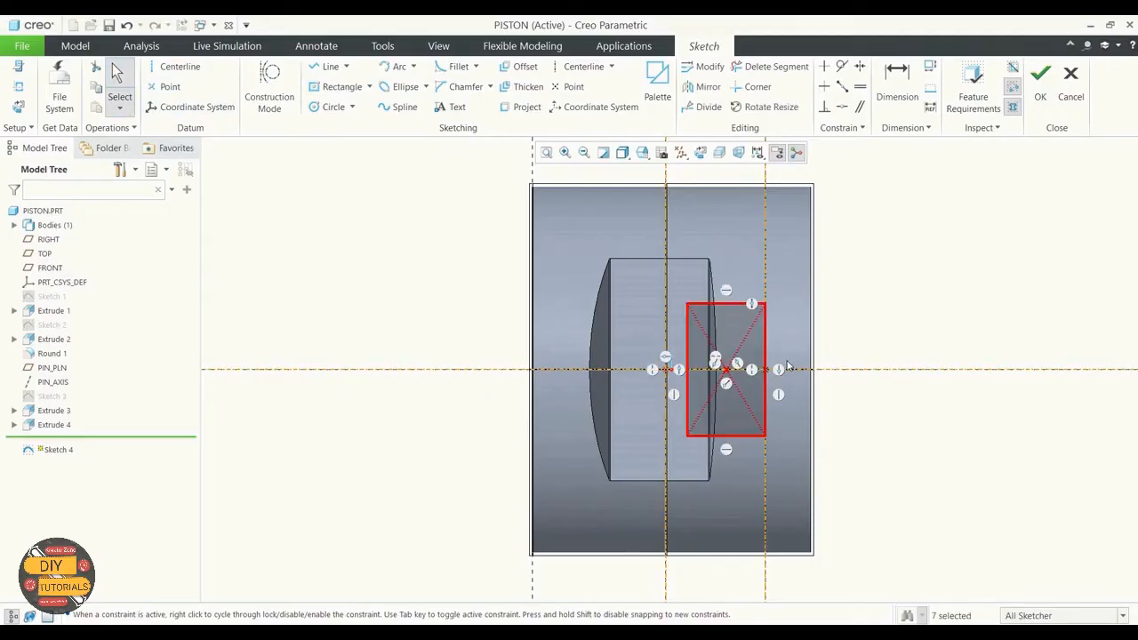
scroll(788, 364, up, 2)
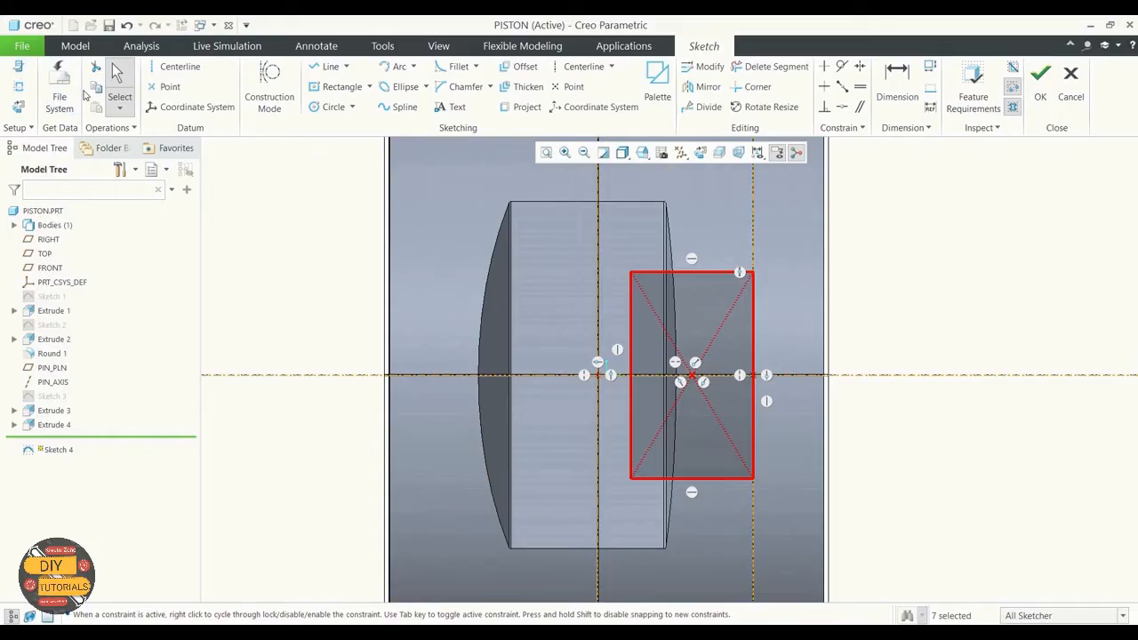
key(Delete)
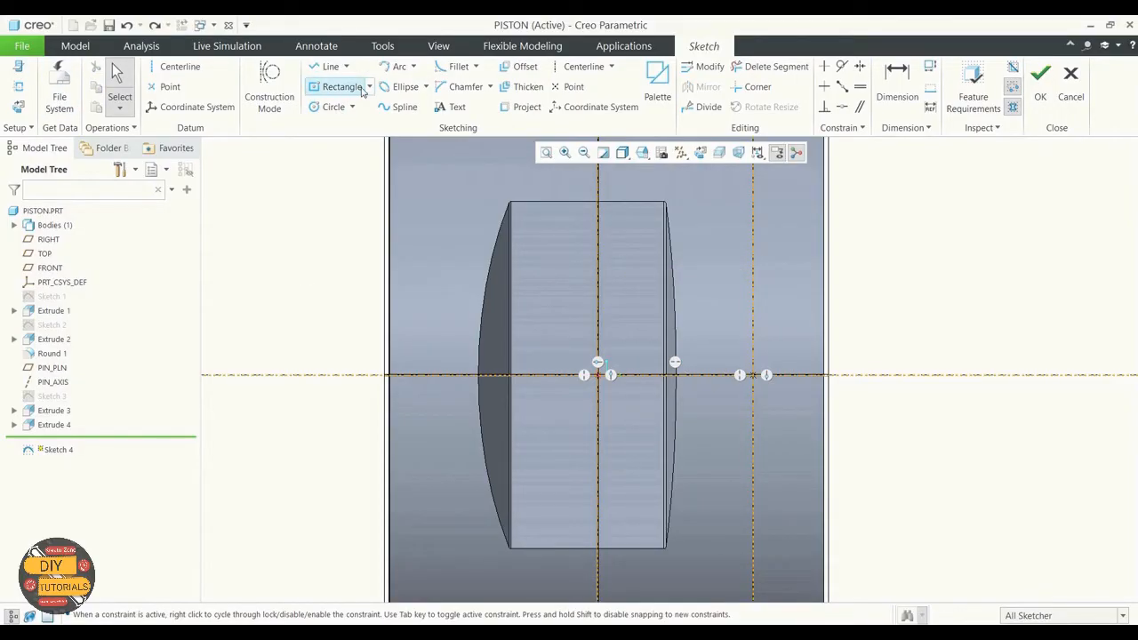
Sketch a corner rectangle about 26.2 mm high between the PIN_PLN and cavity floor centerlines, symmetric about the horizontal centerline
click(335, 87)
click(336, 88)
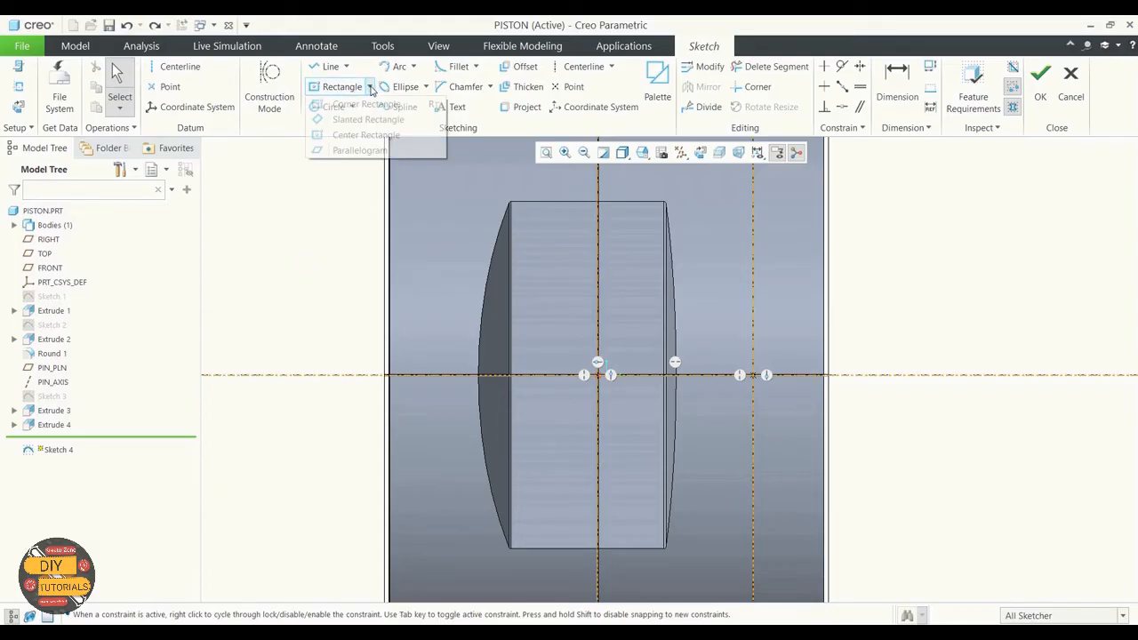
click(346, 105)
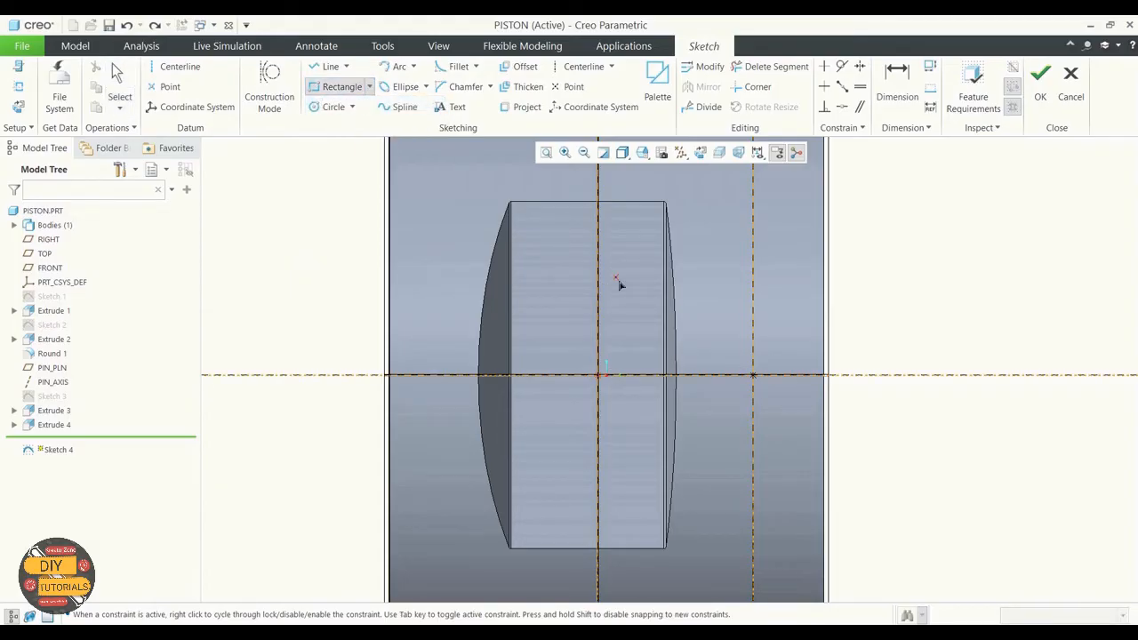
click(753, 284)
click(600, 474)
middle_click(504, 261)
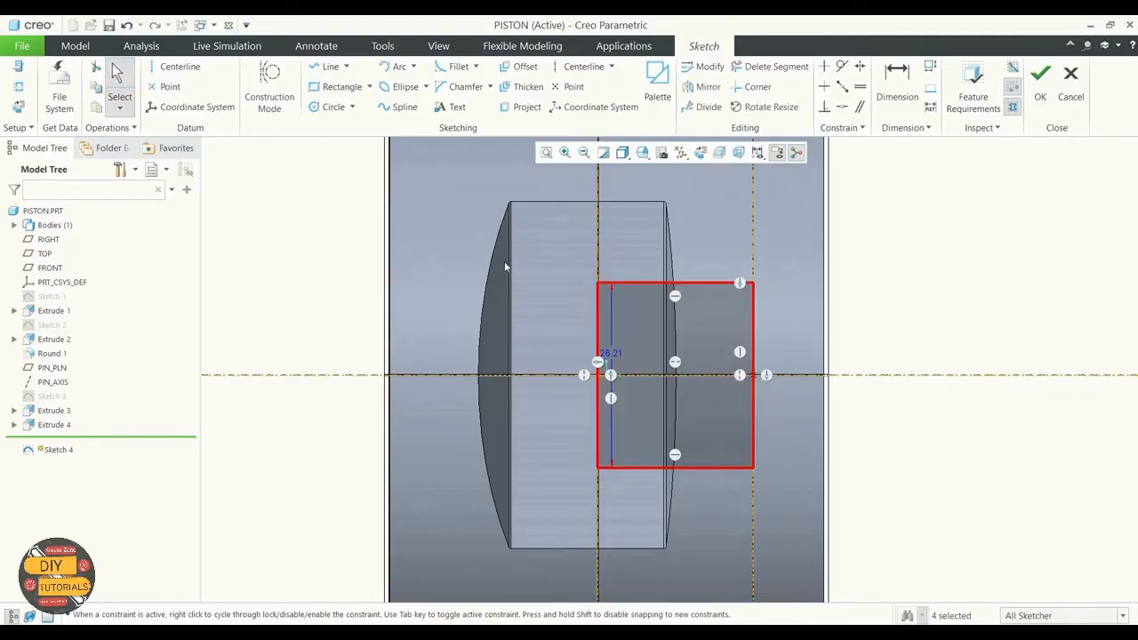
Set the rectangle's height to 28 mm
double_click(612, 353)
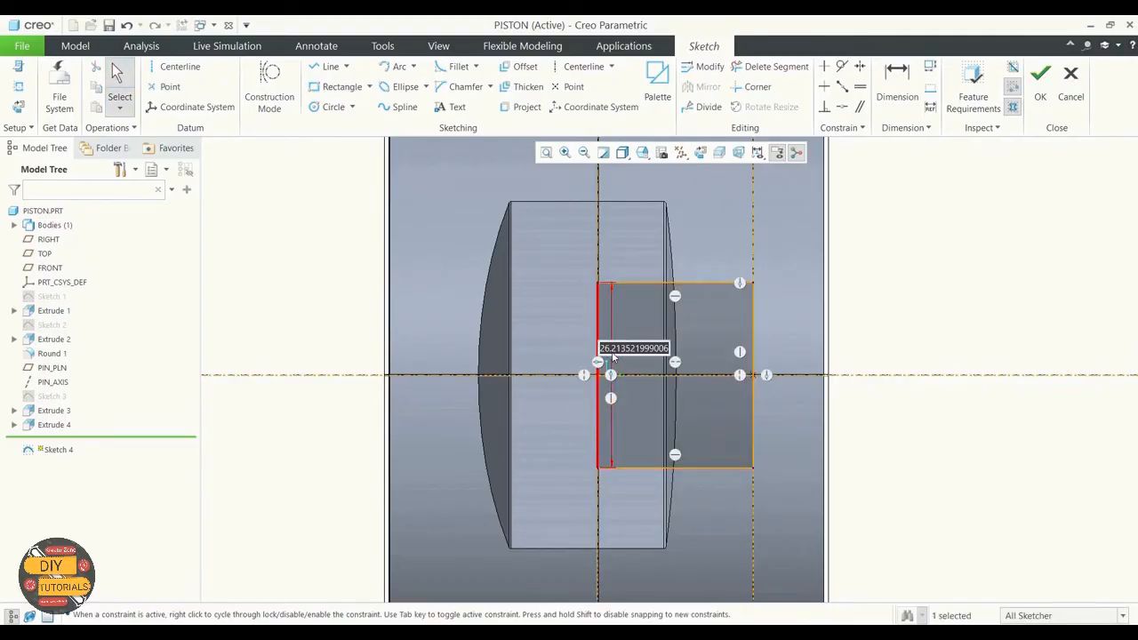
text(28)
key(Return)
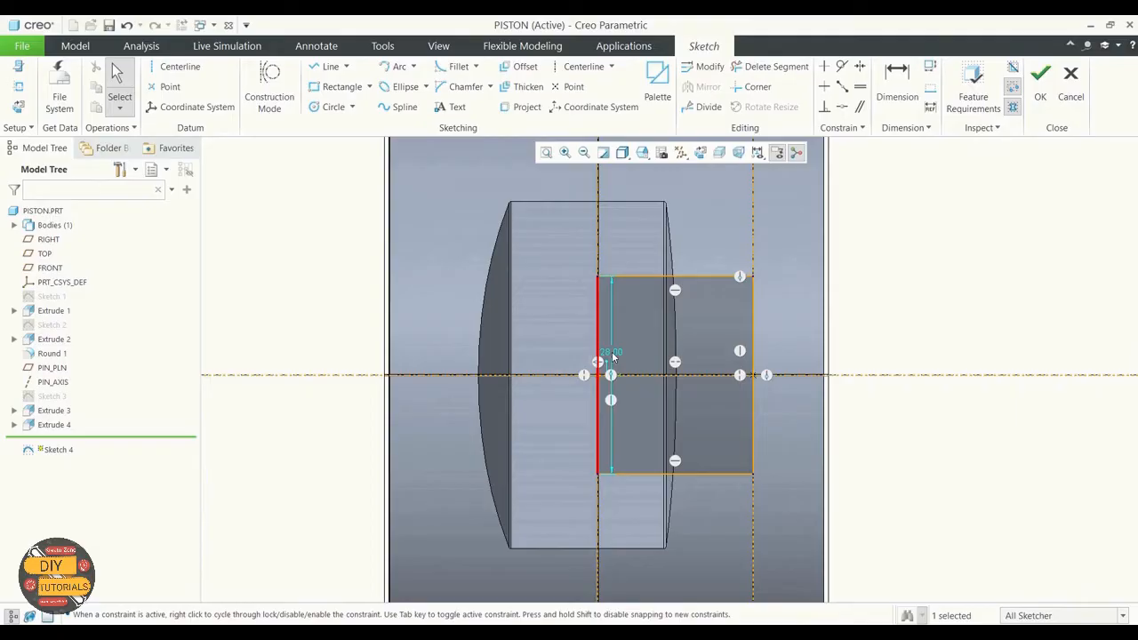
Sketch a circle centred where the PIN_PLN and horizontal centerlines cross, passing through the rectangle's two corners on the PIN_PLN centerline
click(333, 107)
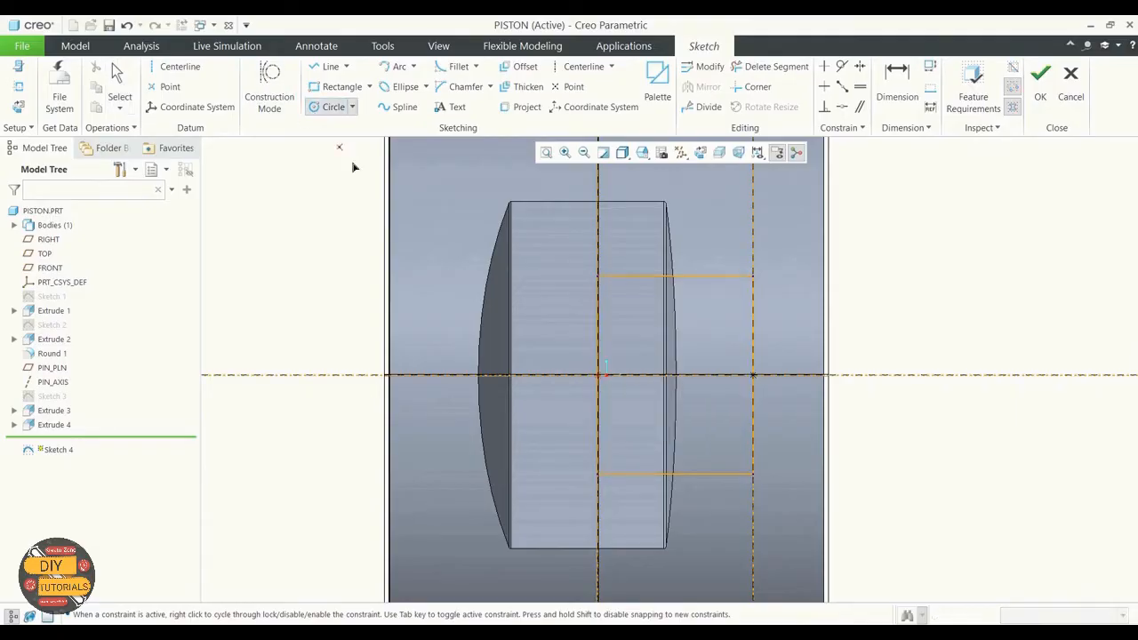
click(598, 376)
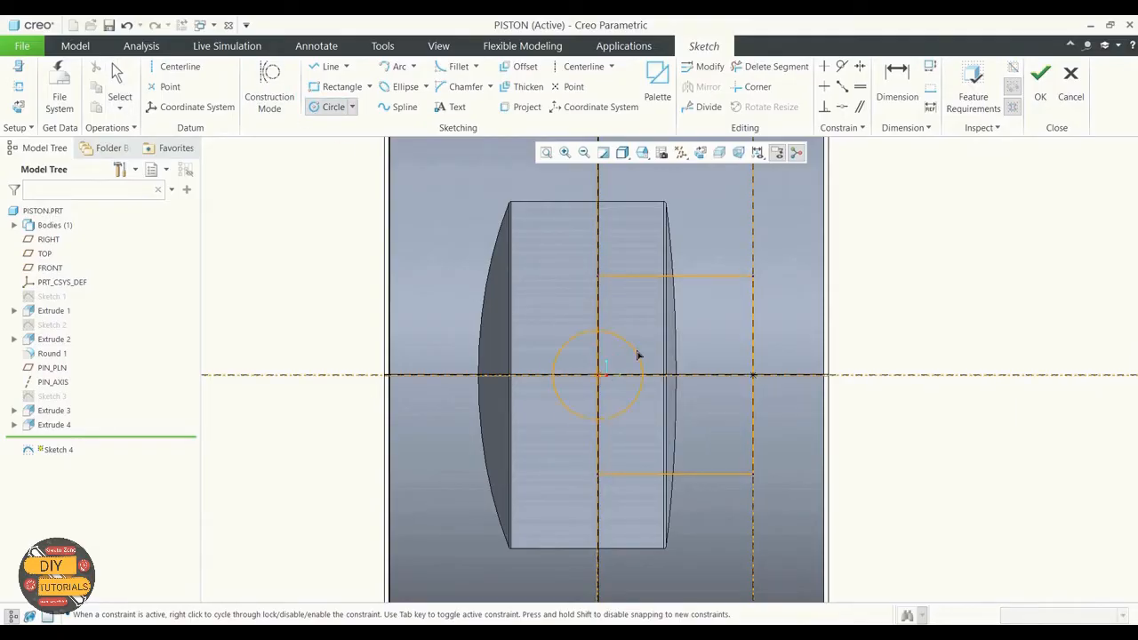
click(681, 320)
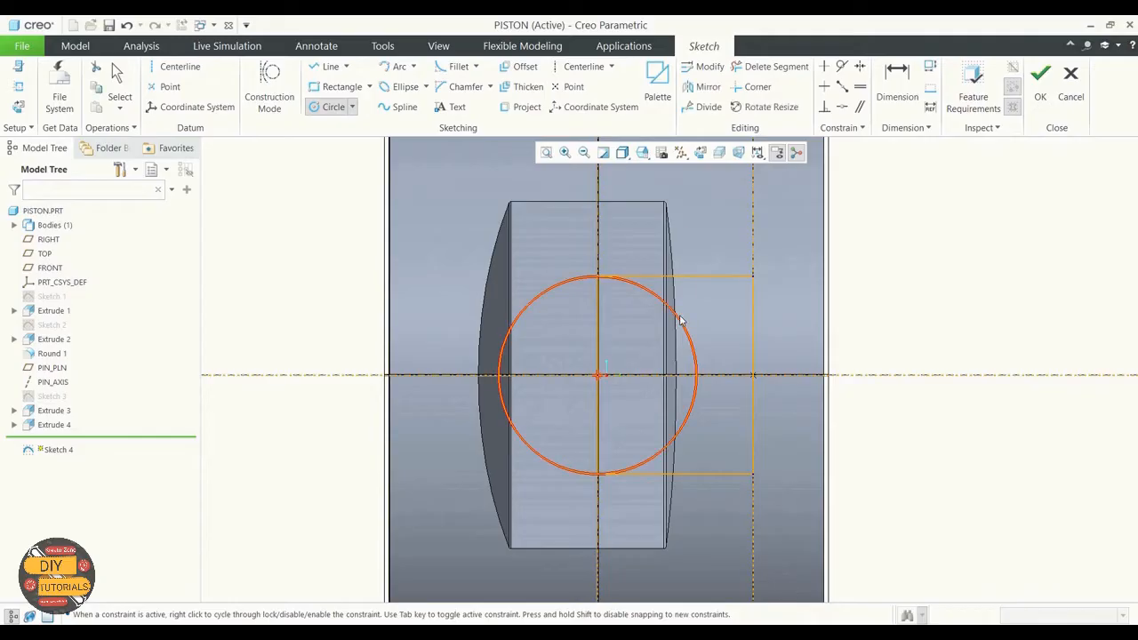
Trim away the half of the circle inside the rectangle and the rectangle's vertical edge within the circle, and finish the sketch
click(119, 85)
click(339, 262)
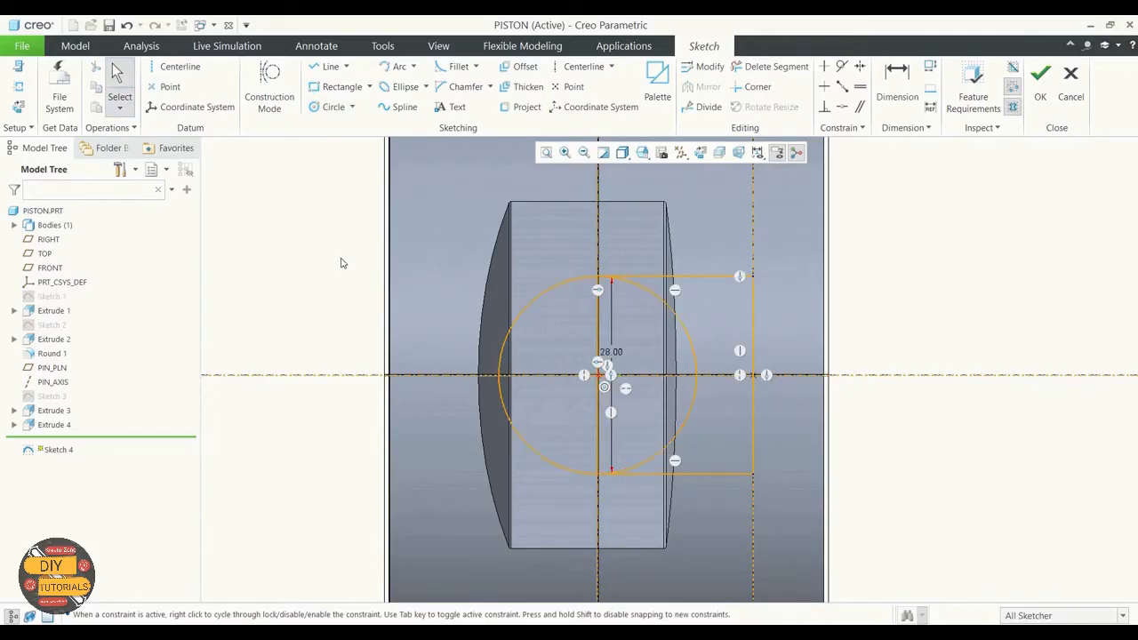
click(777, 70)
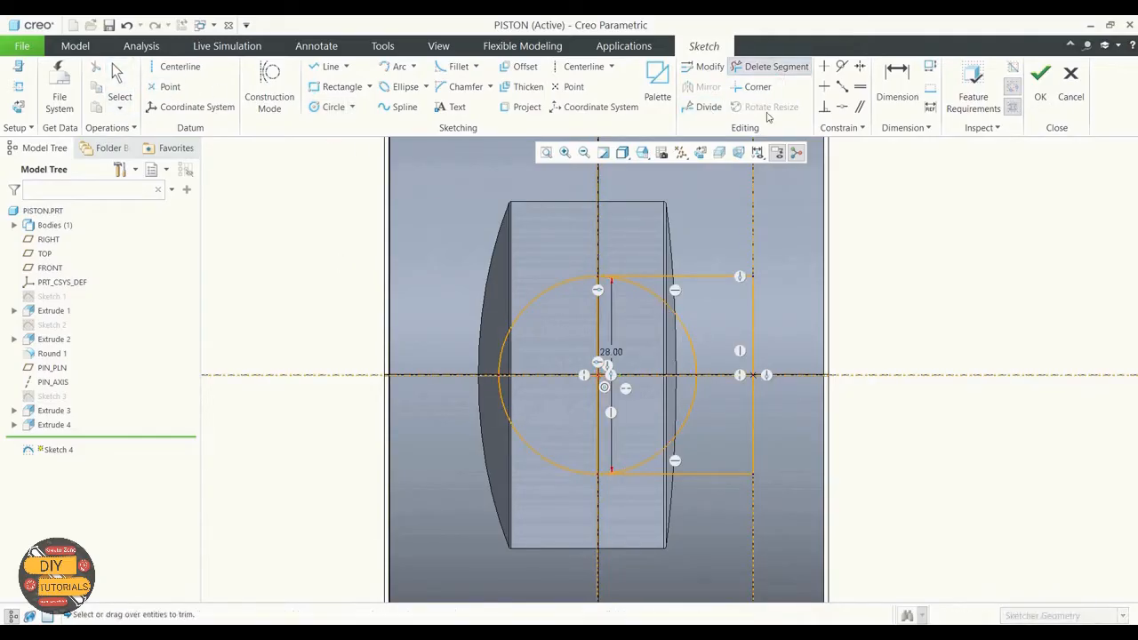
click(649, 293)
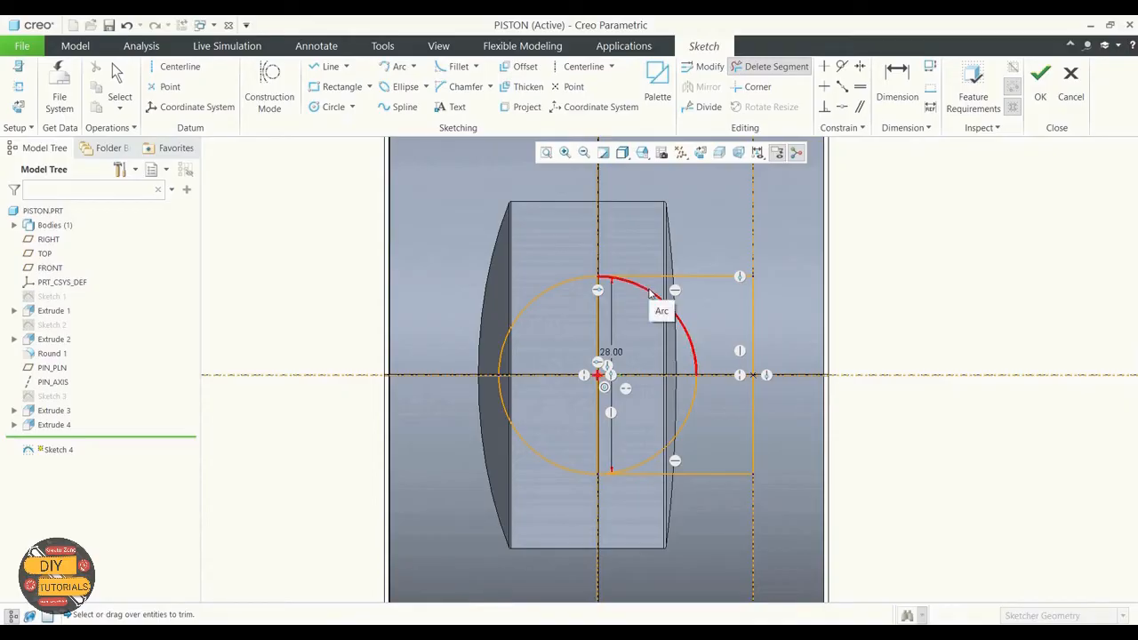
click(598, 314)
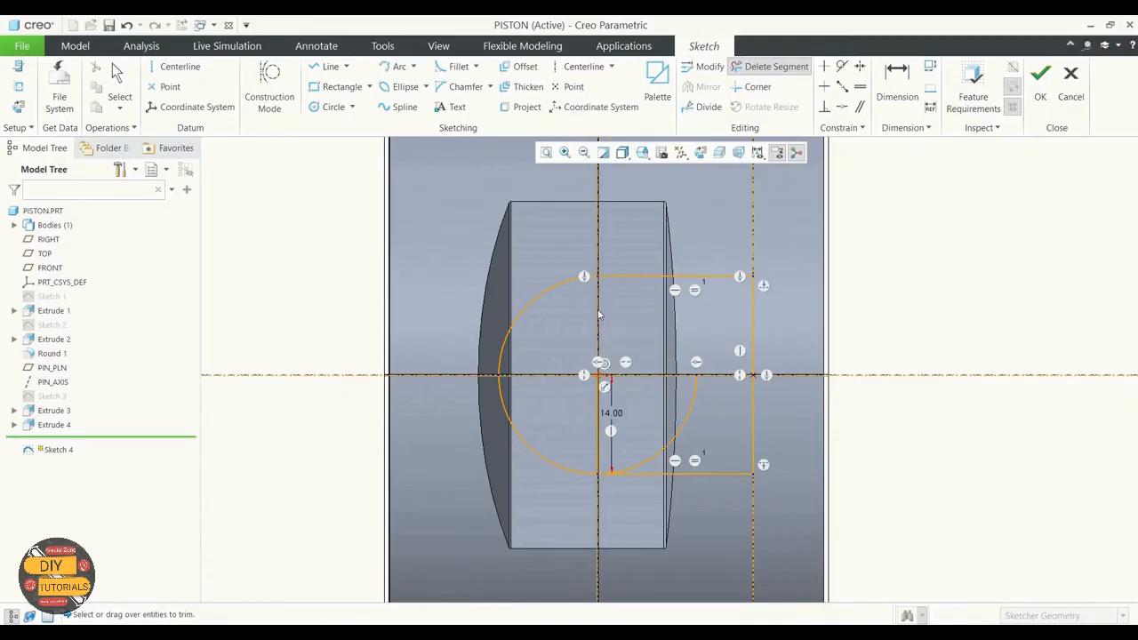
click(599, 396)
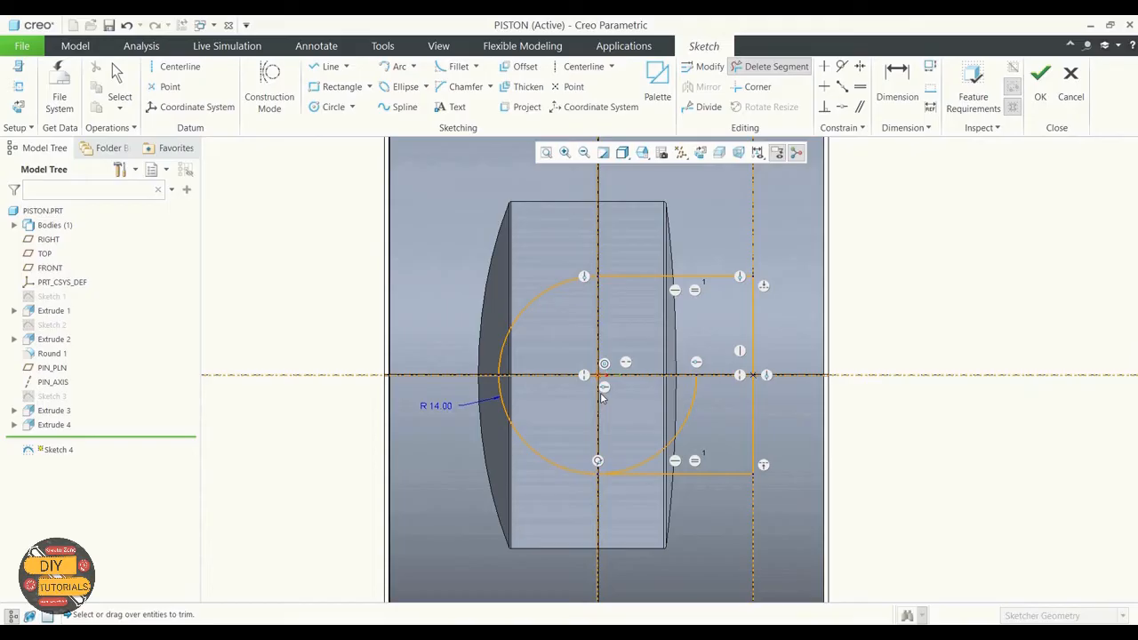
click(659, 454)
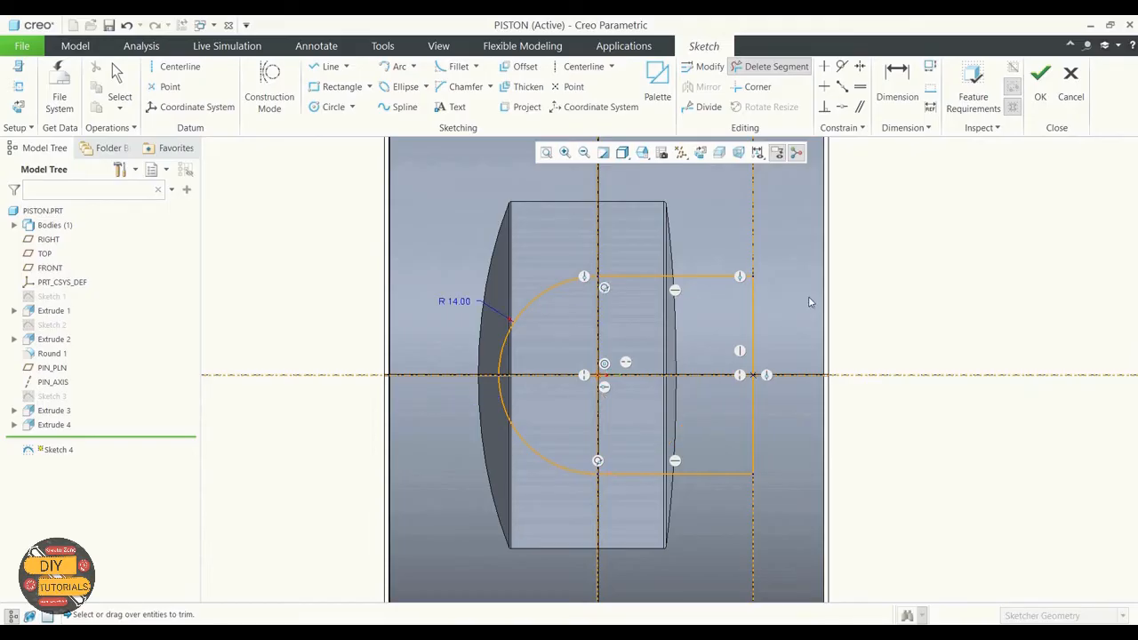
click(1041, 99)
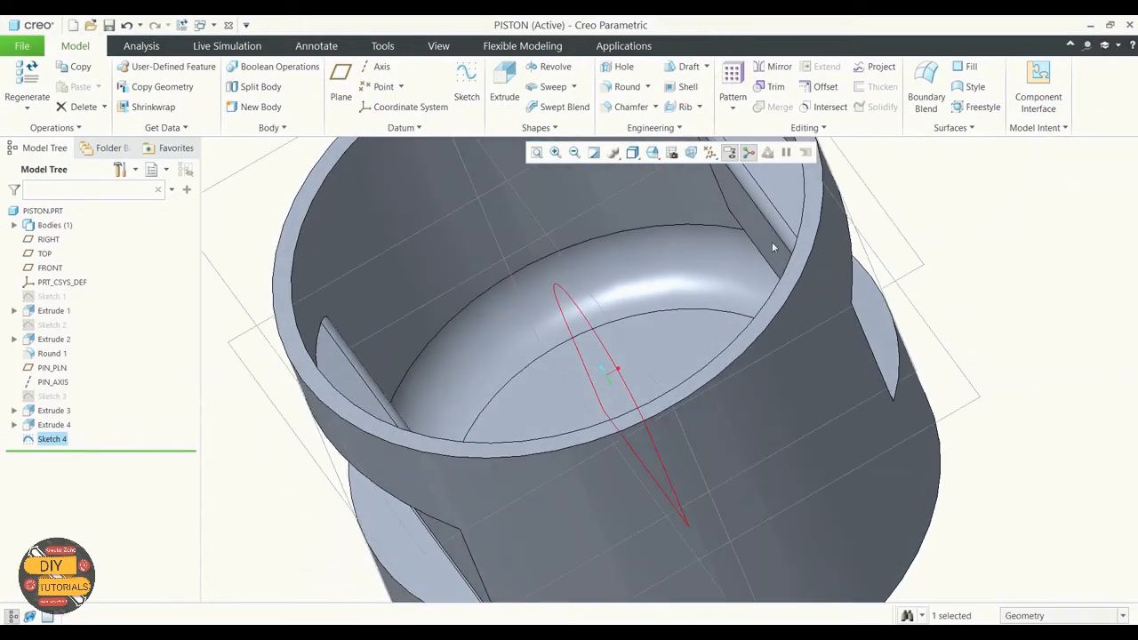
Try to extrude the round-ended pin sketch as a solid with both sides set to To Next
click(503, 80)
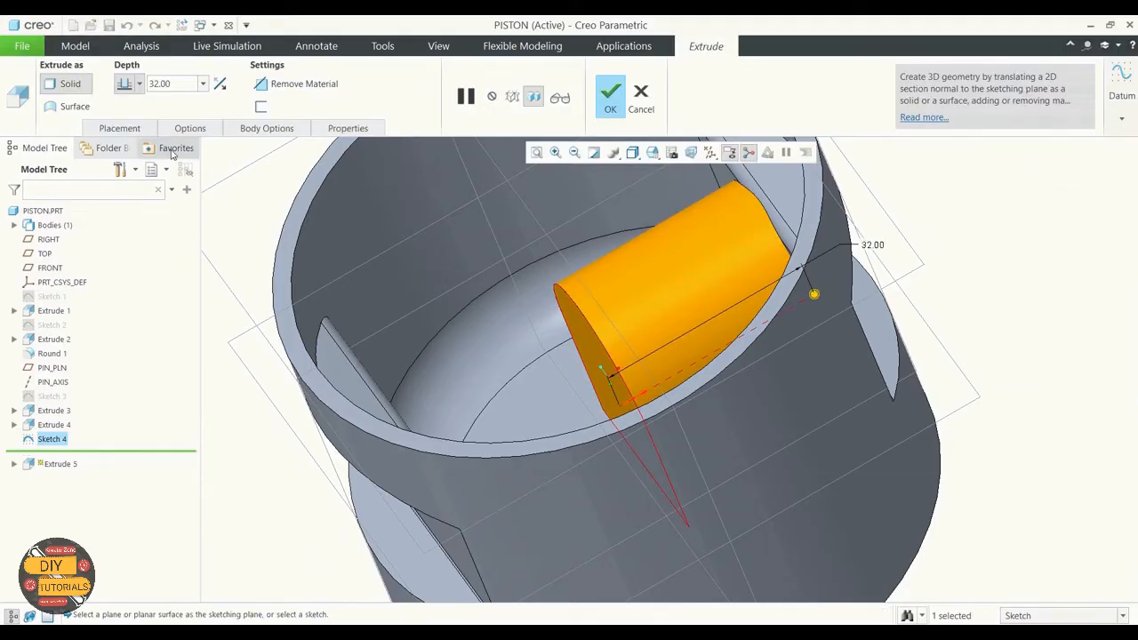
click(141, 85)
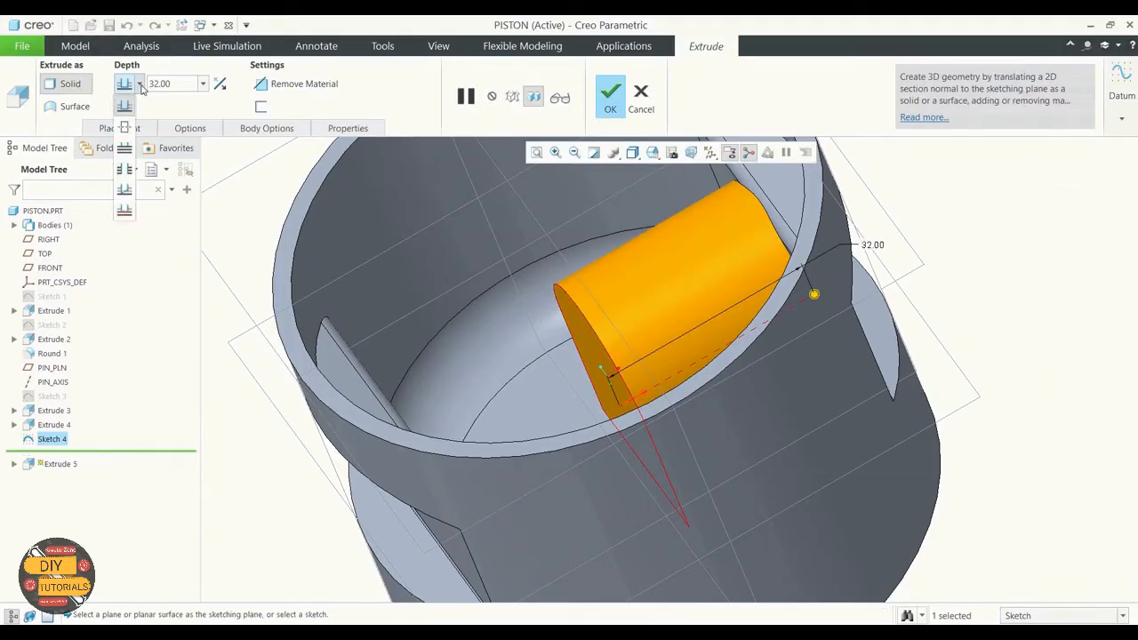
click(125, 147)
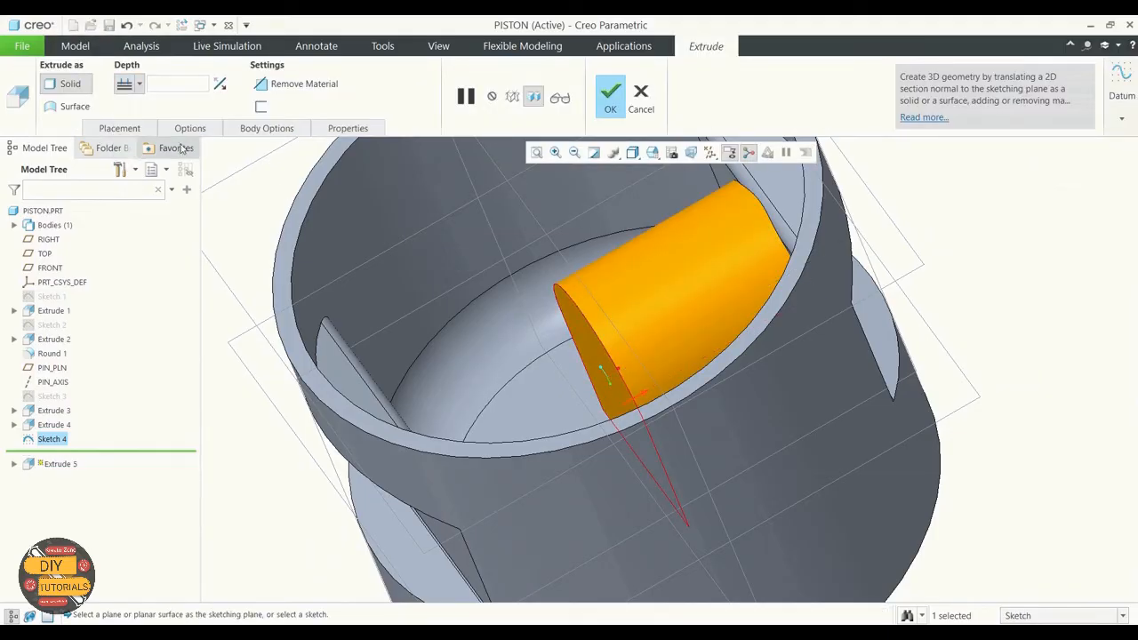
click(127, 130)
click(191, 129)
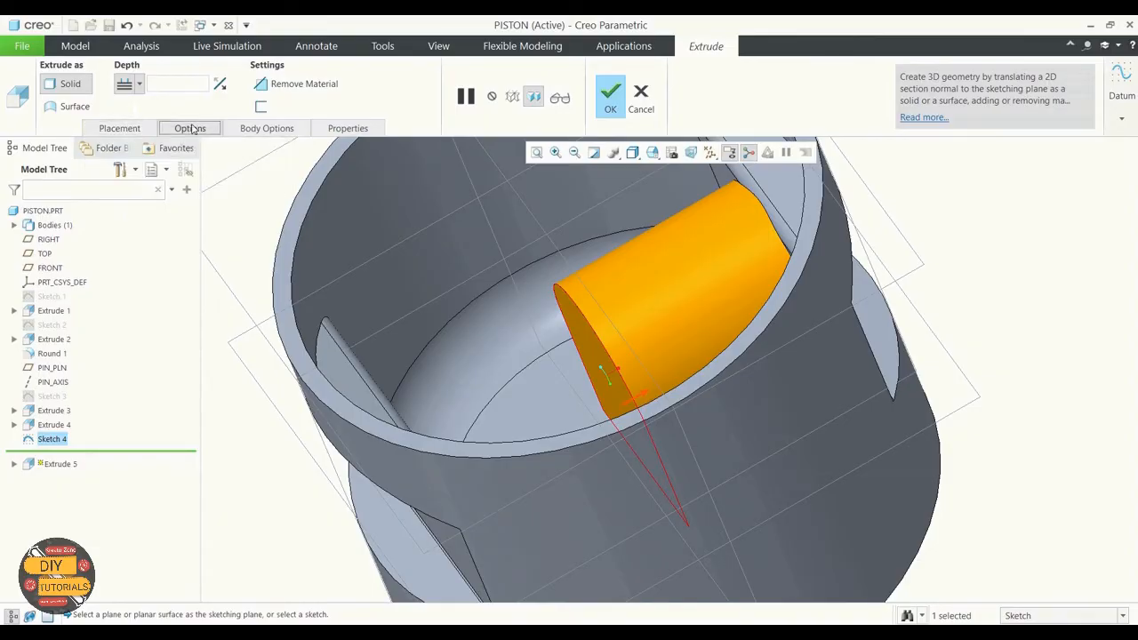
click(293, 212)
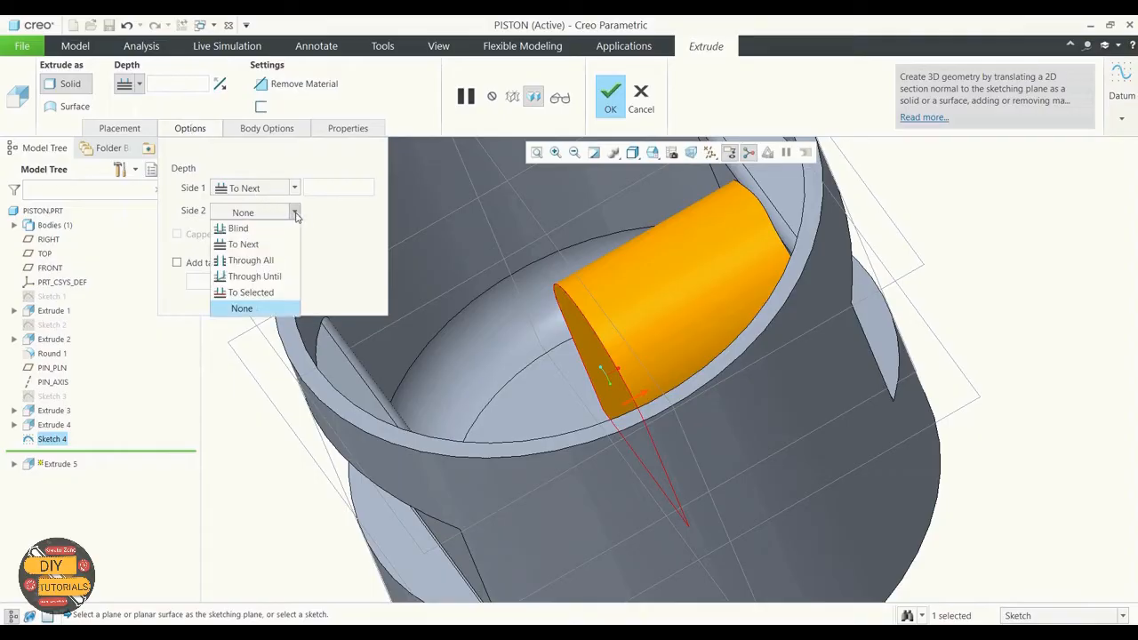
click(262, 247)
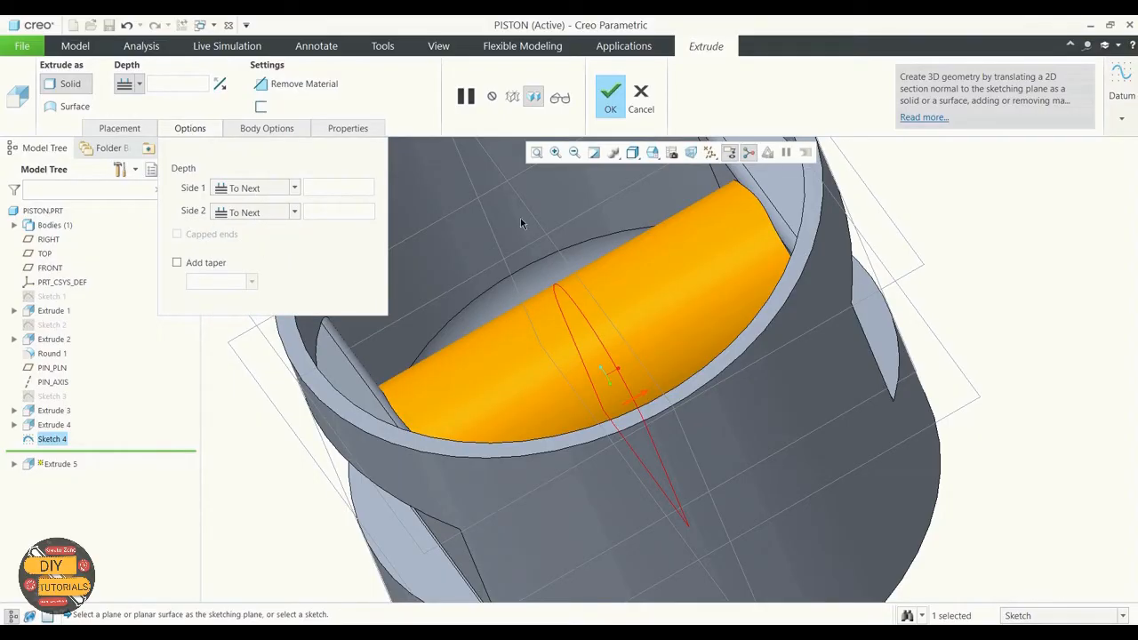
click(190, 133)
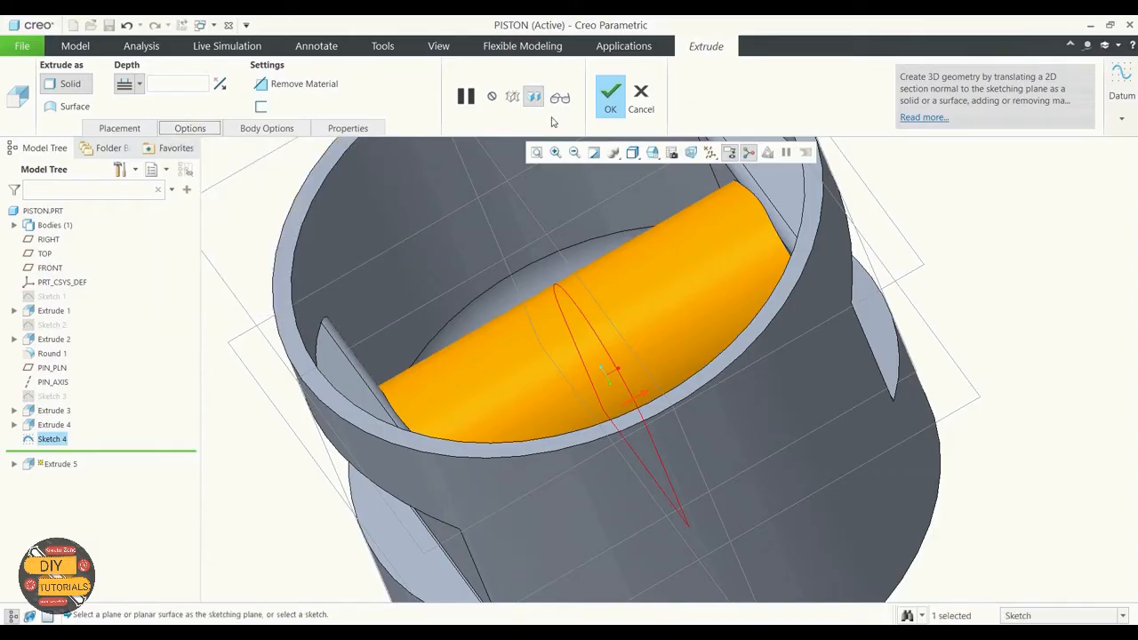
click(610, 93)
scroll(545, 266, down, 3)
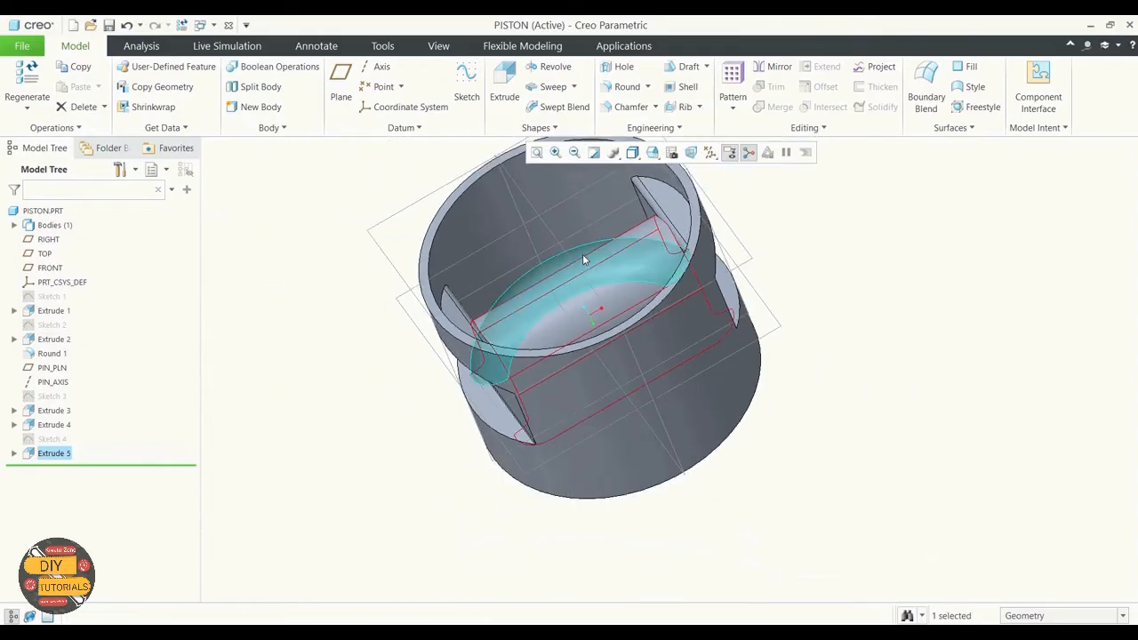
mouse_move(583, 260)
middle_down()
mouse_move(630, 198)
mouse_move(729, 205)
mouse_move(749, 264)
middle_up()
click(854, 294)
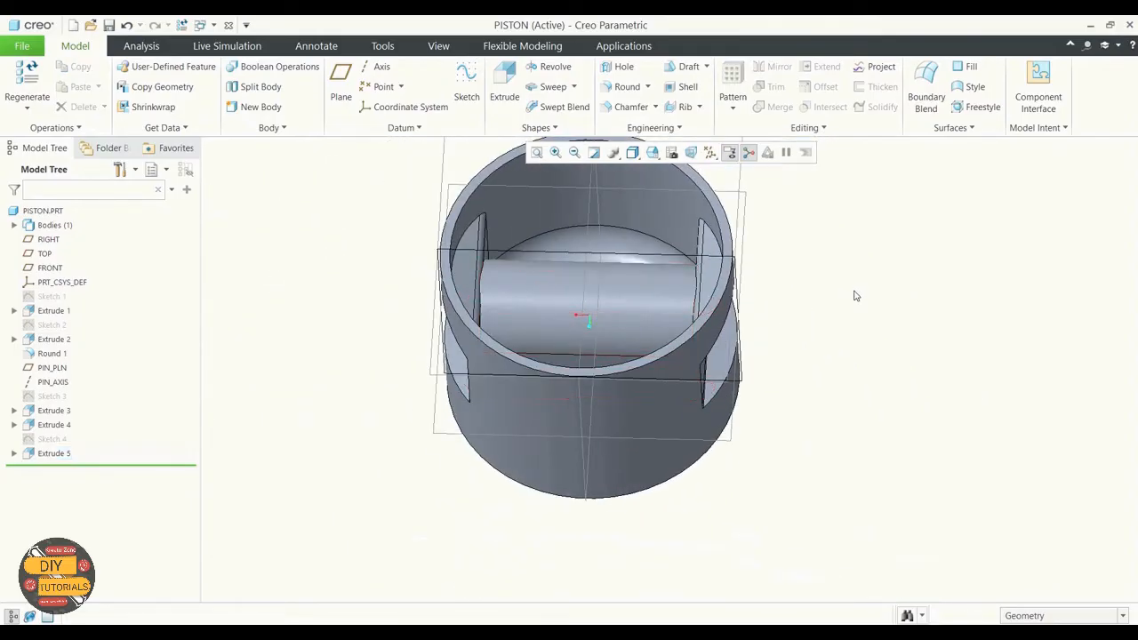
middle_drag(846, 292, 835, 351)
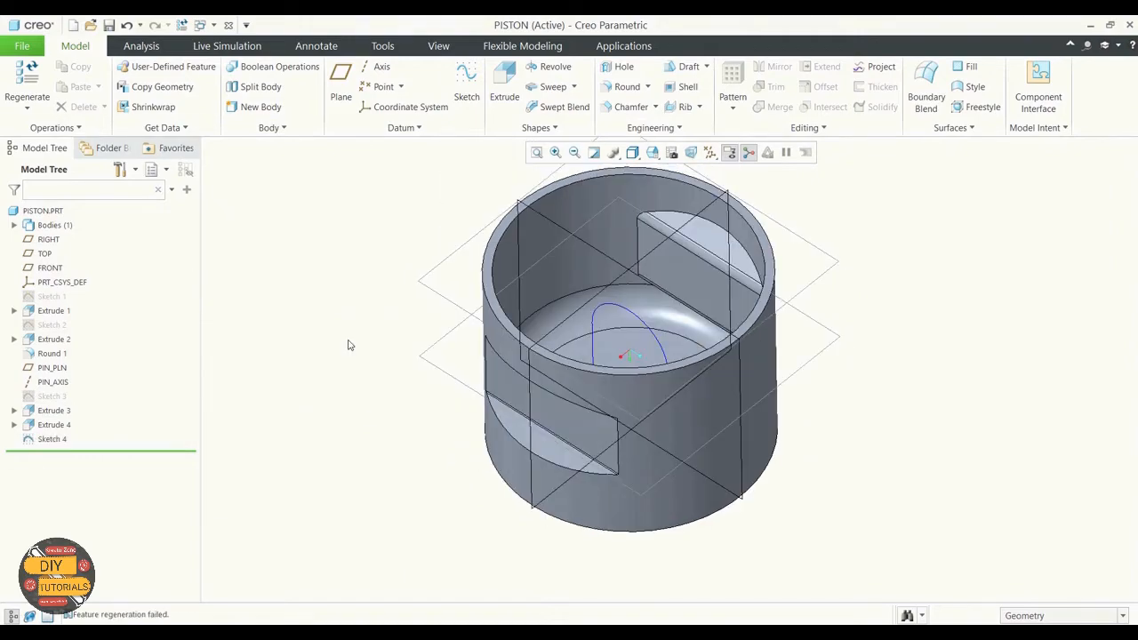
Extrude Sketch 4 as a solid up to the next surface on both Side 1 and Side 2
click(51, 439)
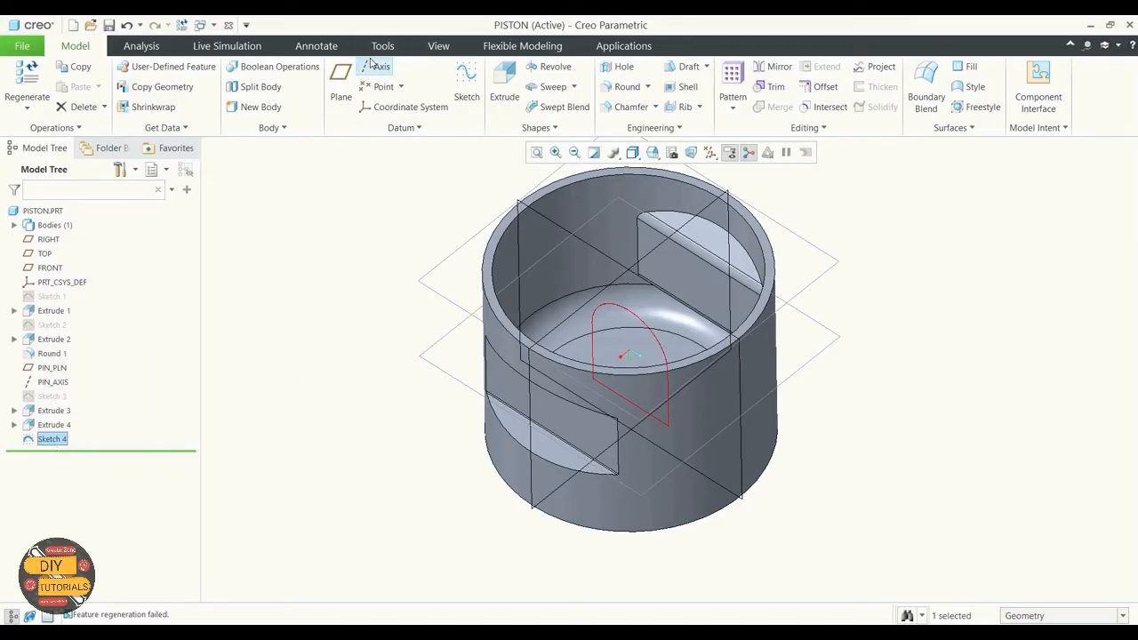
click(504, 82)
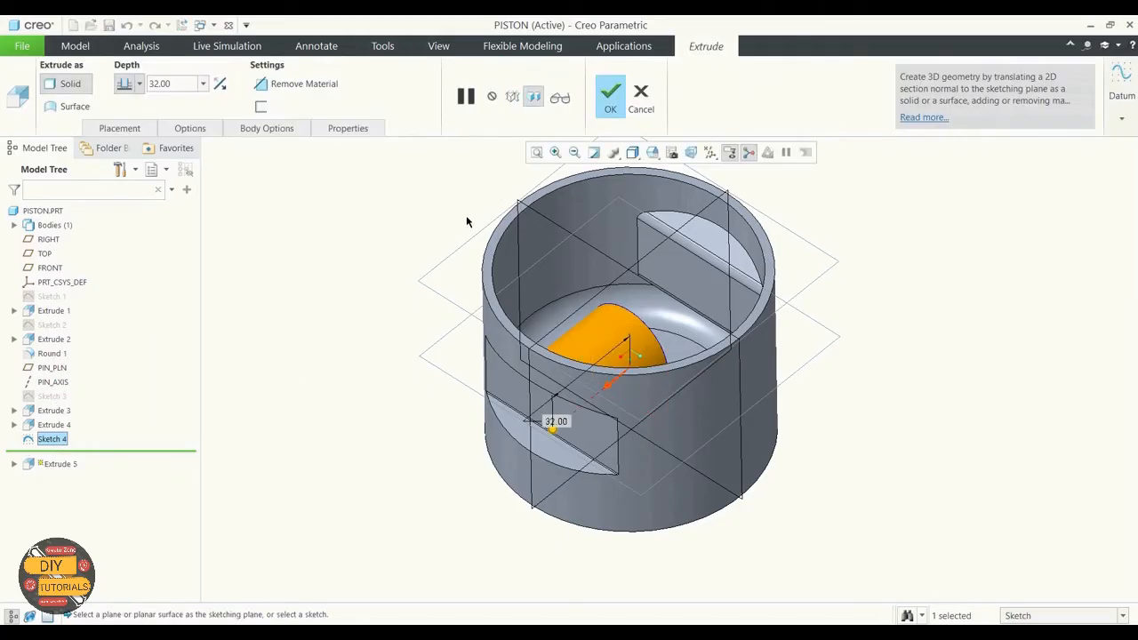
click(138, 84)
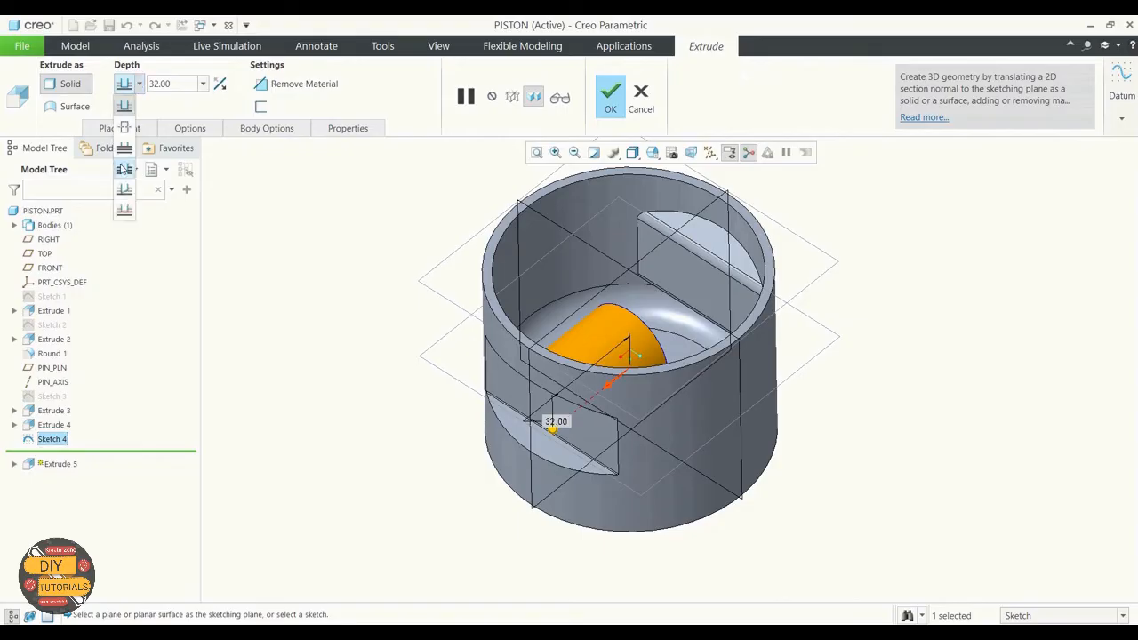
click(126, 151)
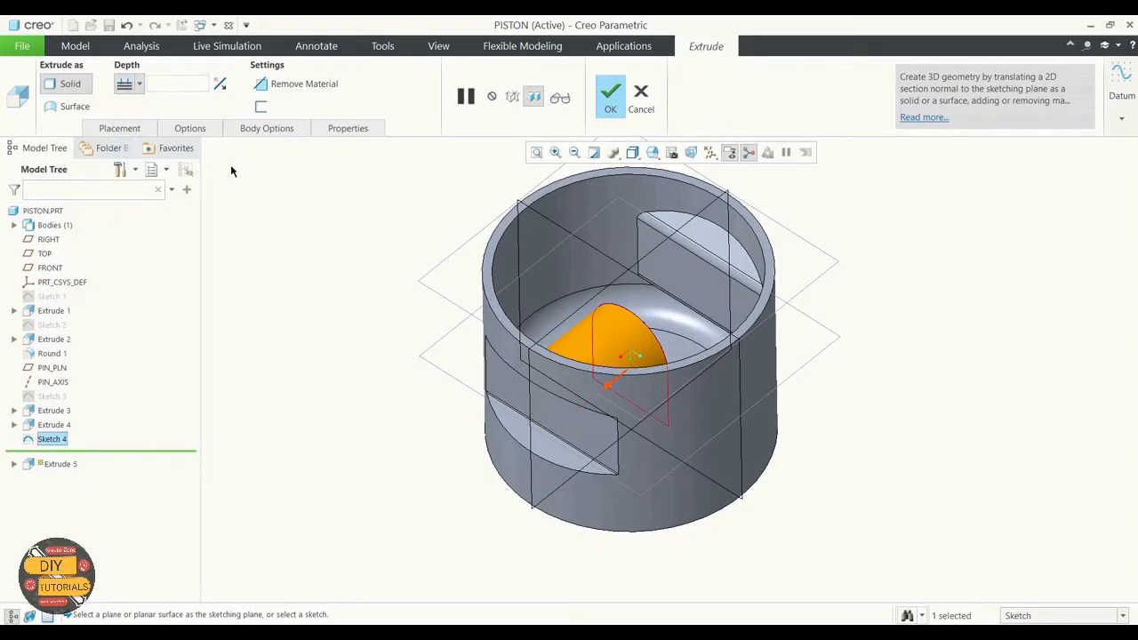
click(268, 131)
click(197, 131)
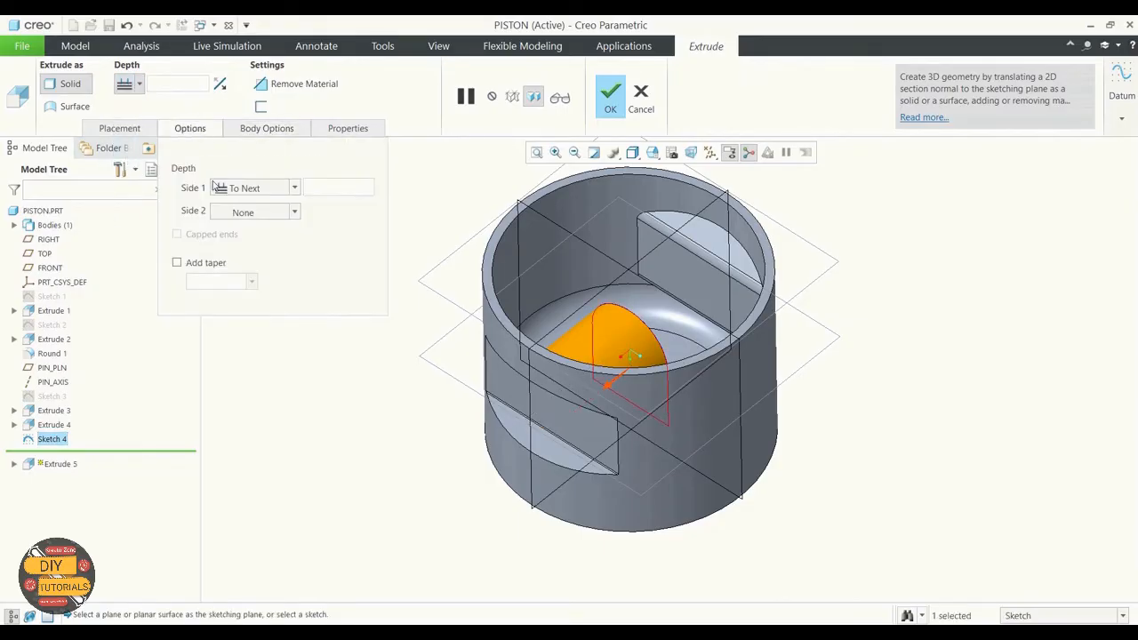
click(293, 211)
click(244, 245)
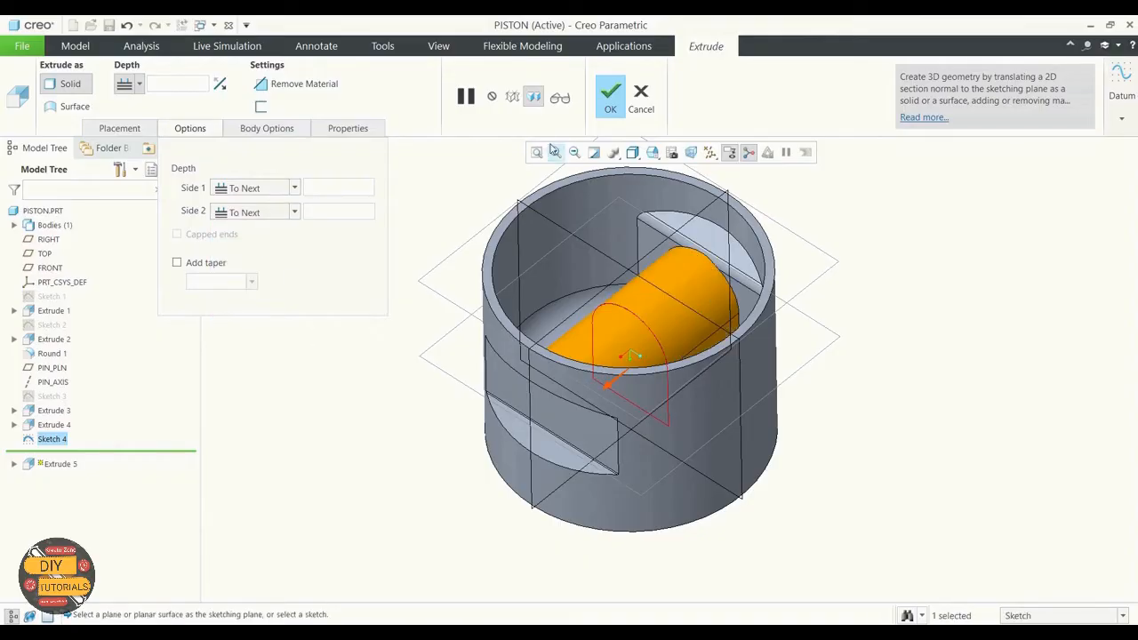
click(562, 97)
click(610, 96)
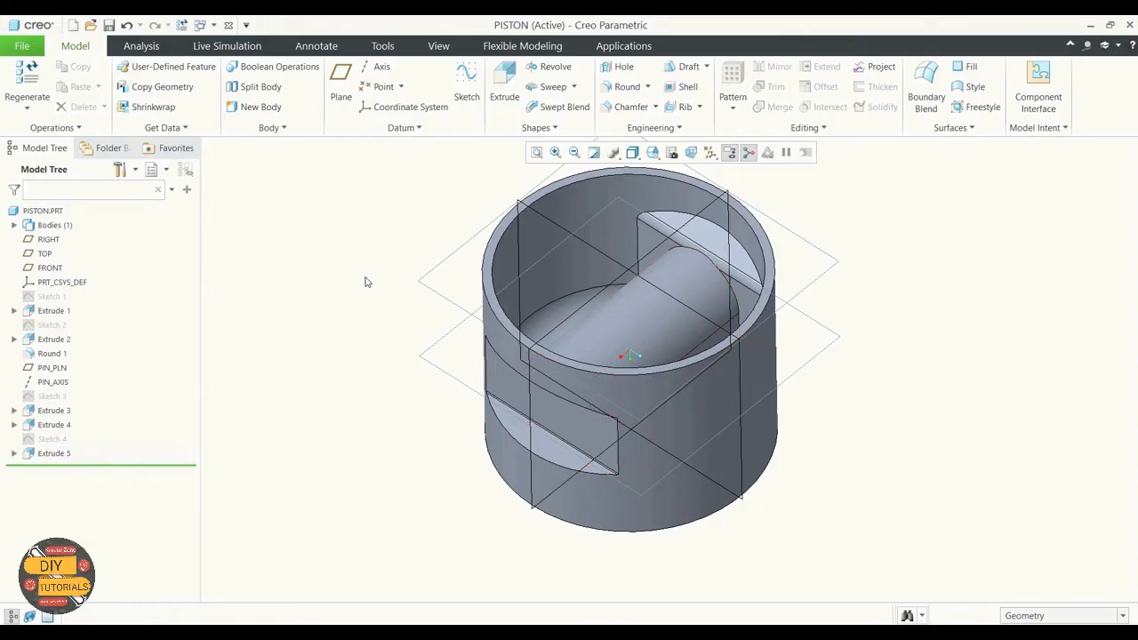
Start a sketch on the flat floor inside the piston, with the RIGHT plane as the Bottom orientation reference
middle_drag(365, 282, 372, 311)
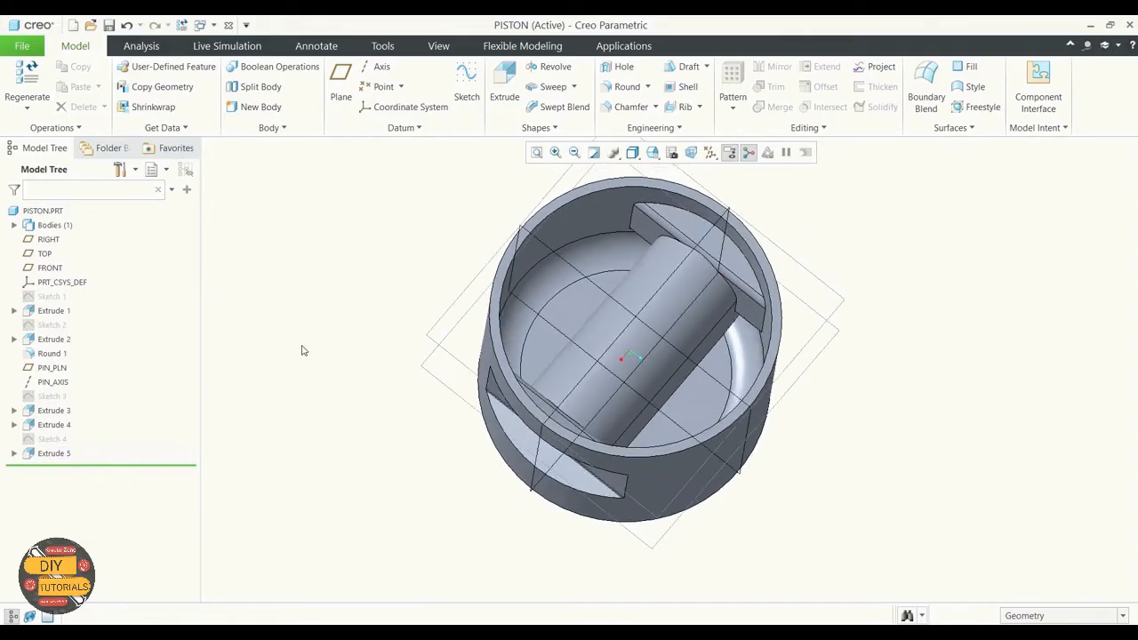
click(466, 89)
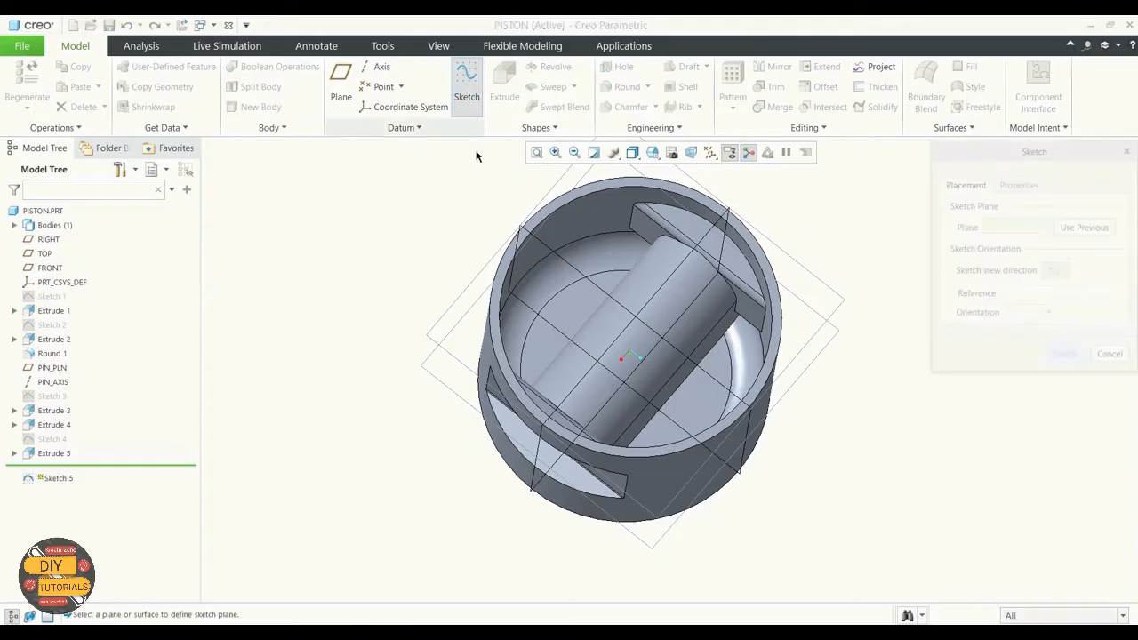
click(576, 310)
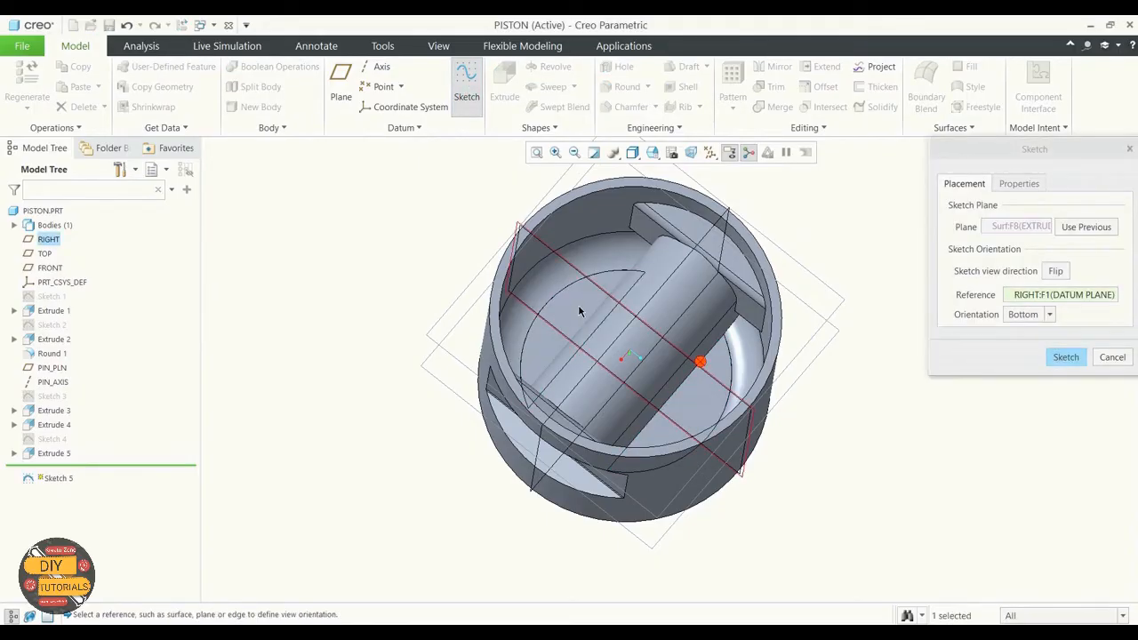
click(1066, 357)
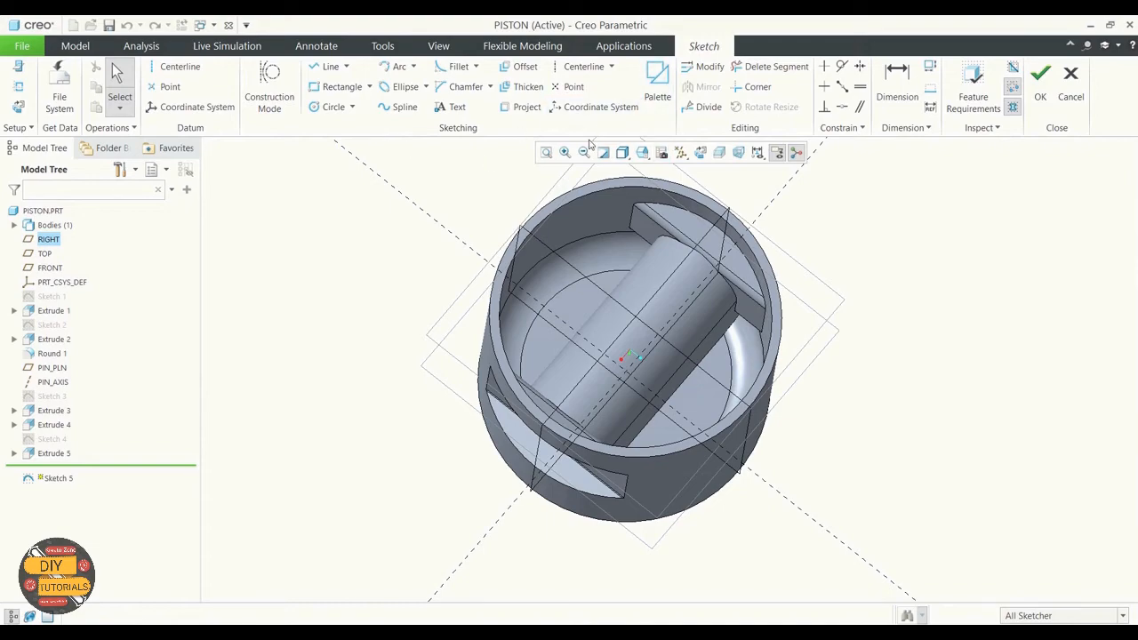
click(699, 155)
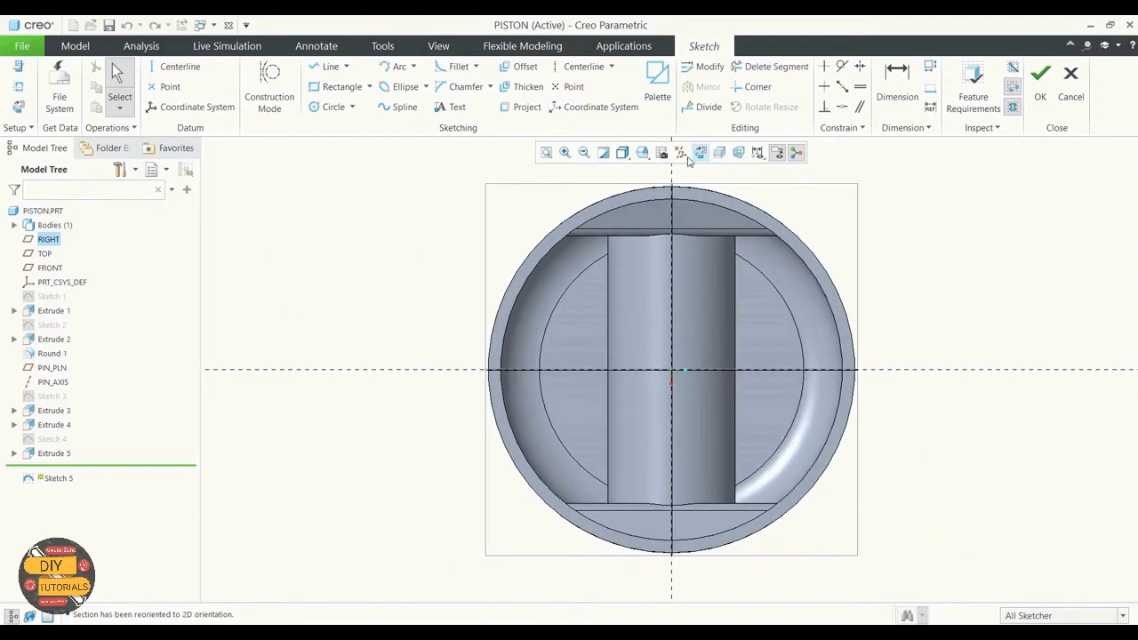
Add a vertical and a horizontal centerline through the sketch origin
click(176, 68)
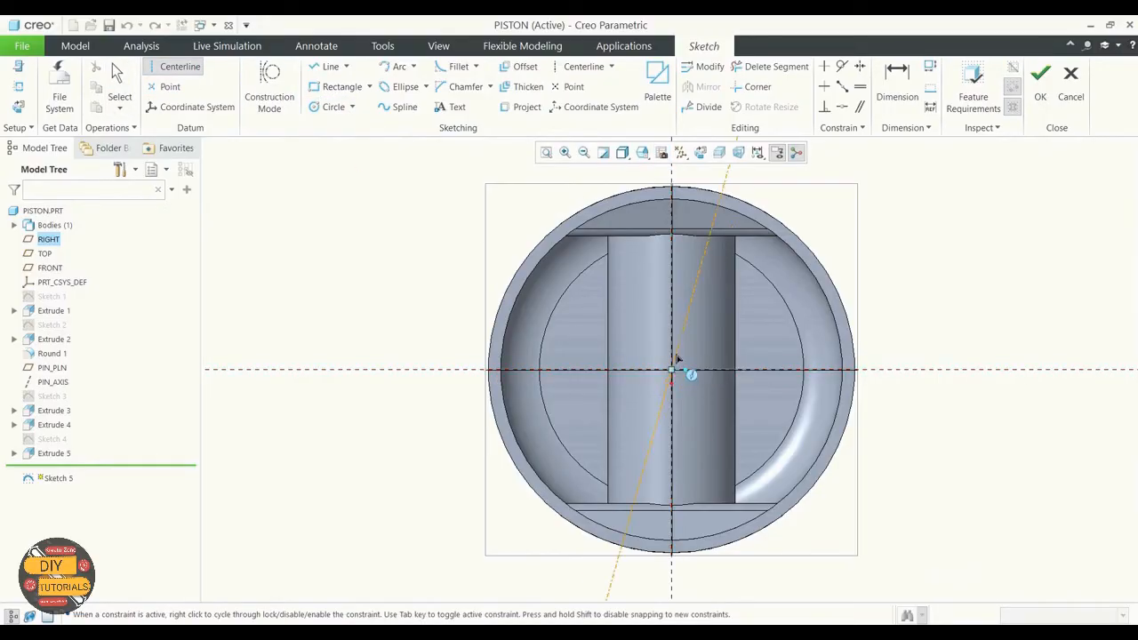
click(671, 368)
click(673, 361)
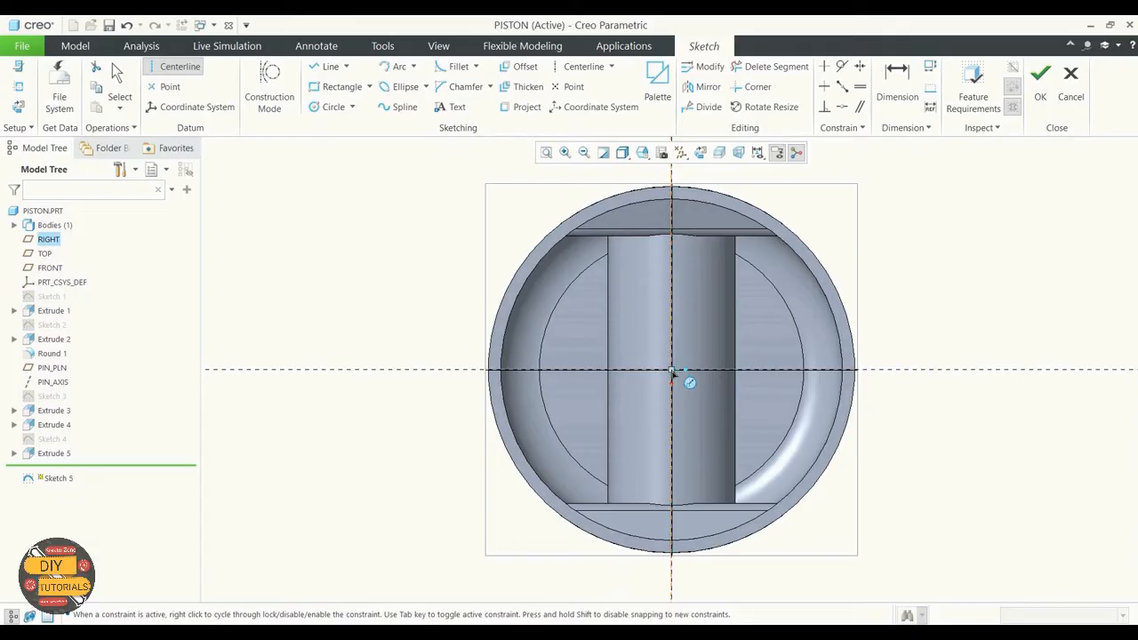
click(704, 375)
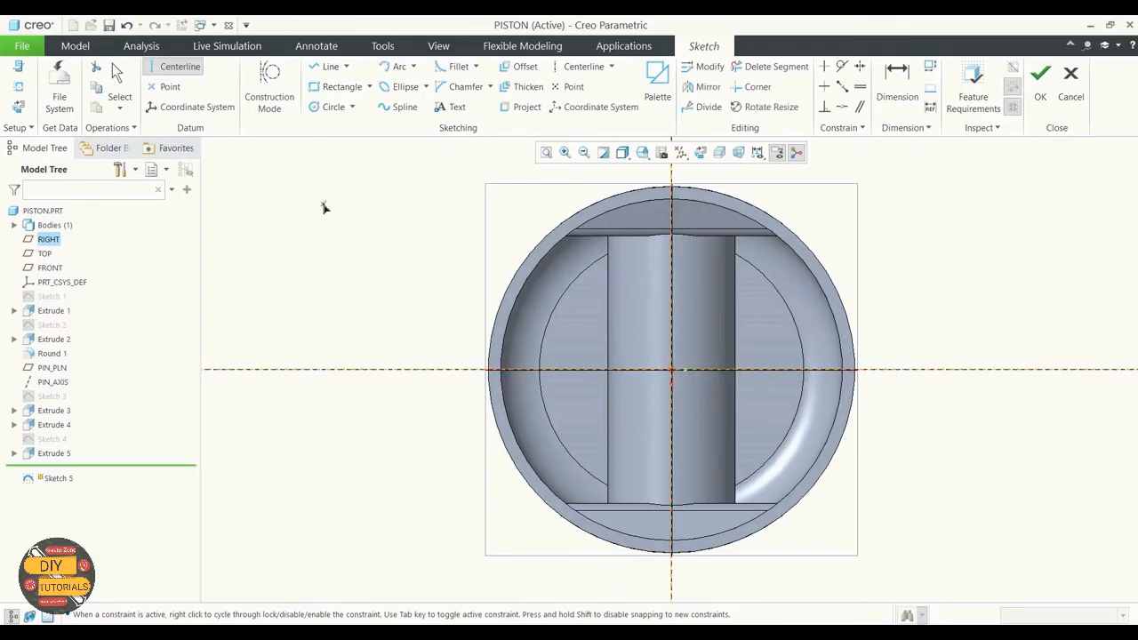
Sketch a center rectangle about 34 wide and 24 high on the origin where the centerlines cross
click(372, 90)
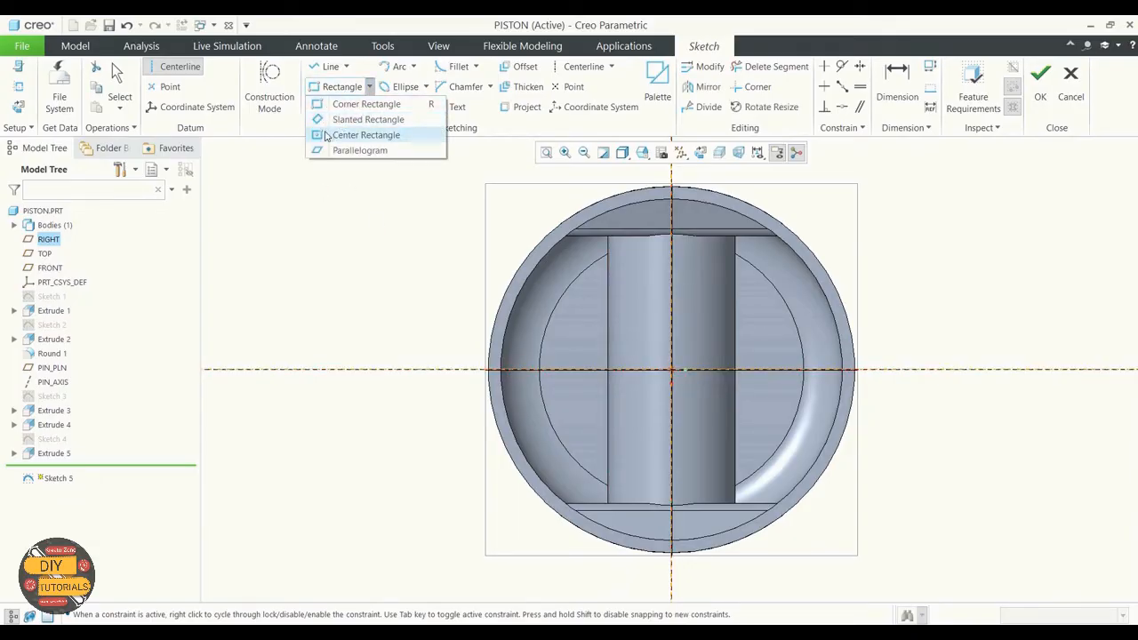
click(326, 137)
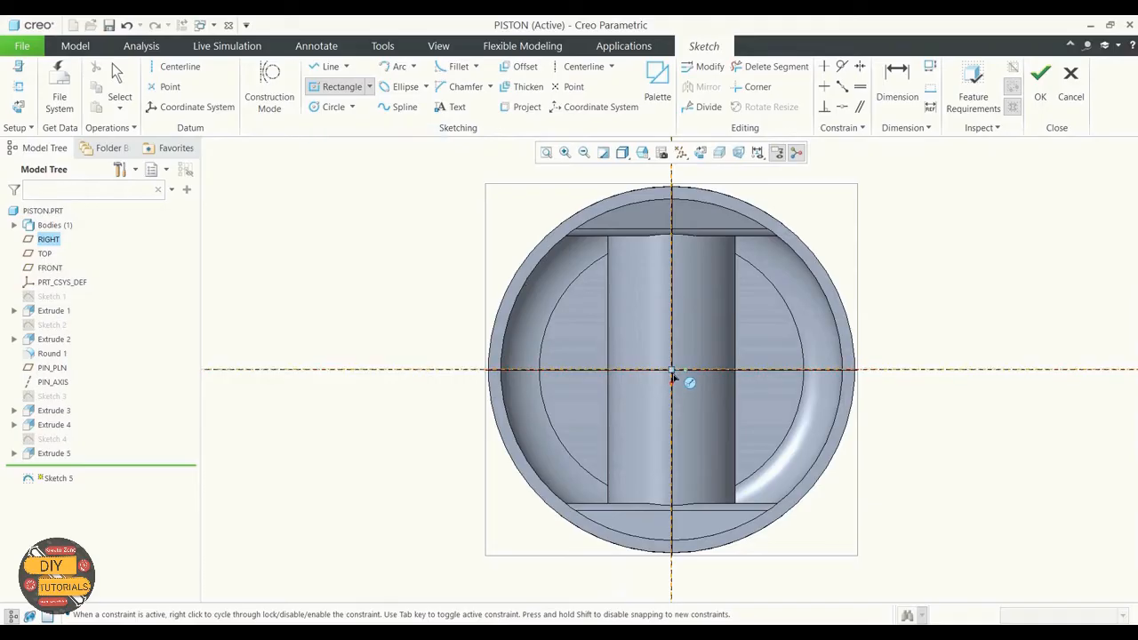
click(672, 373)
click(748, 317)
middle_click(747, 316)
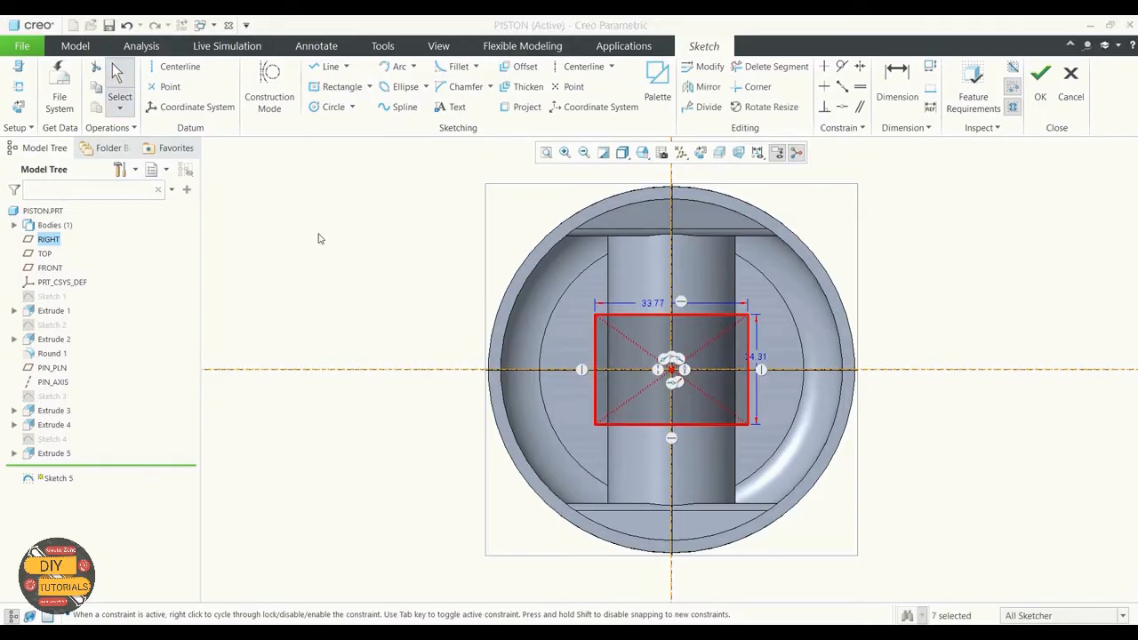
Set the center rectangle's width and height both to 28.7, and finish the sketch
double_click(648, 307)
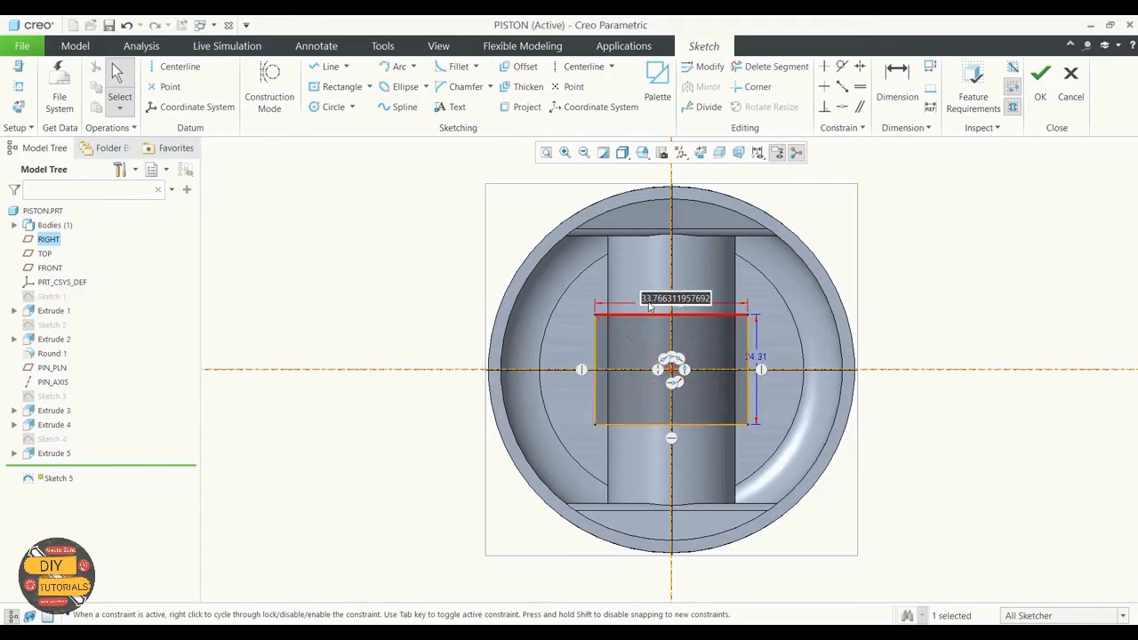
text(28)
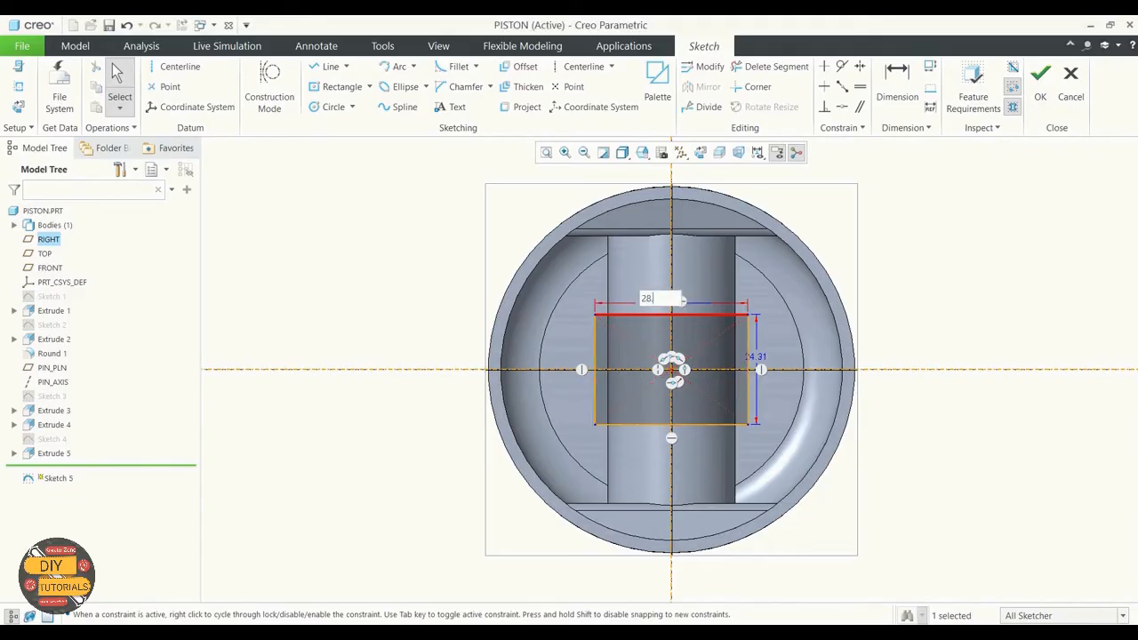
text(.7)
key(Return)
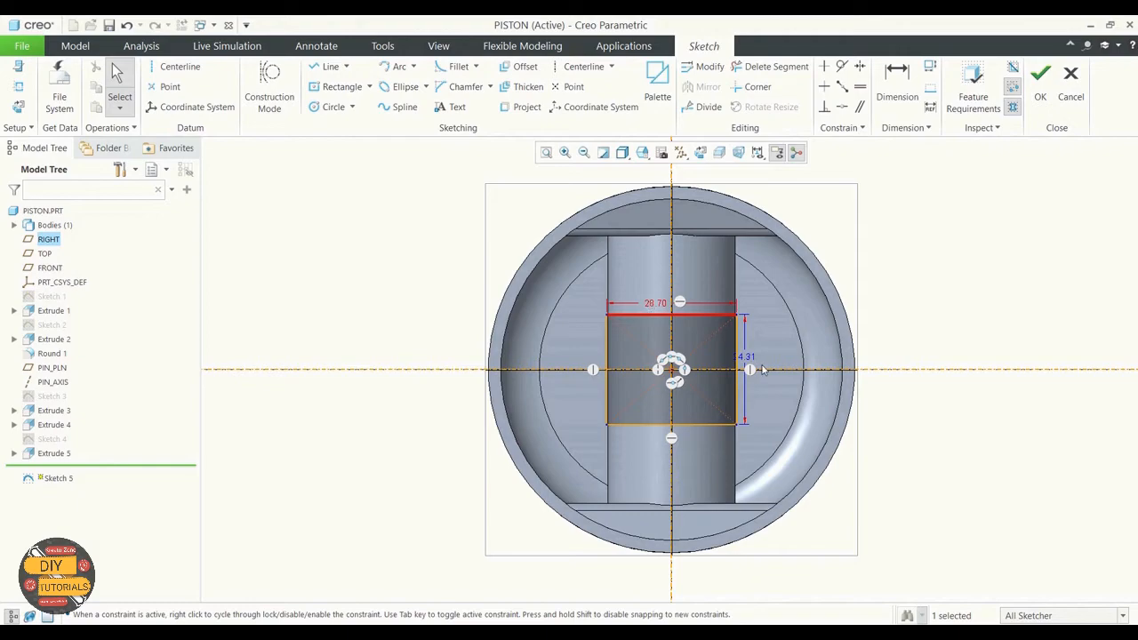
double_click(748, 360)
text(28)
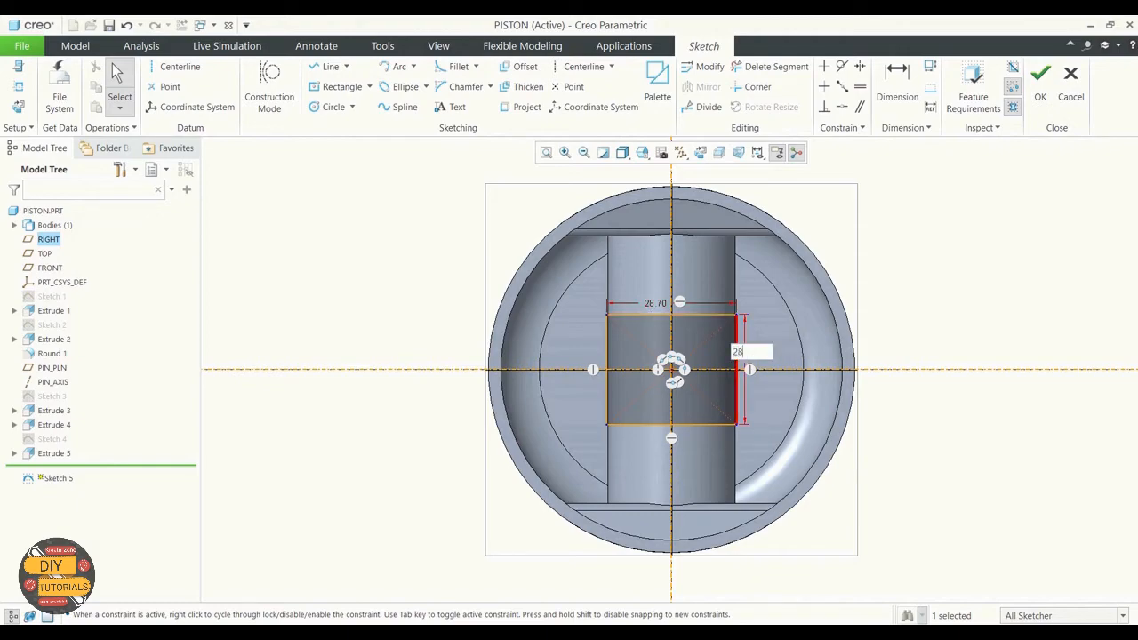
text(.7)
key(Return)
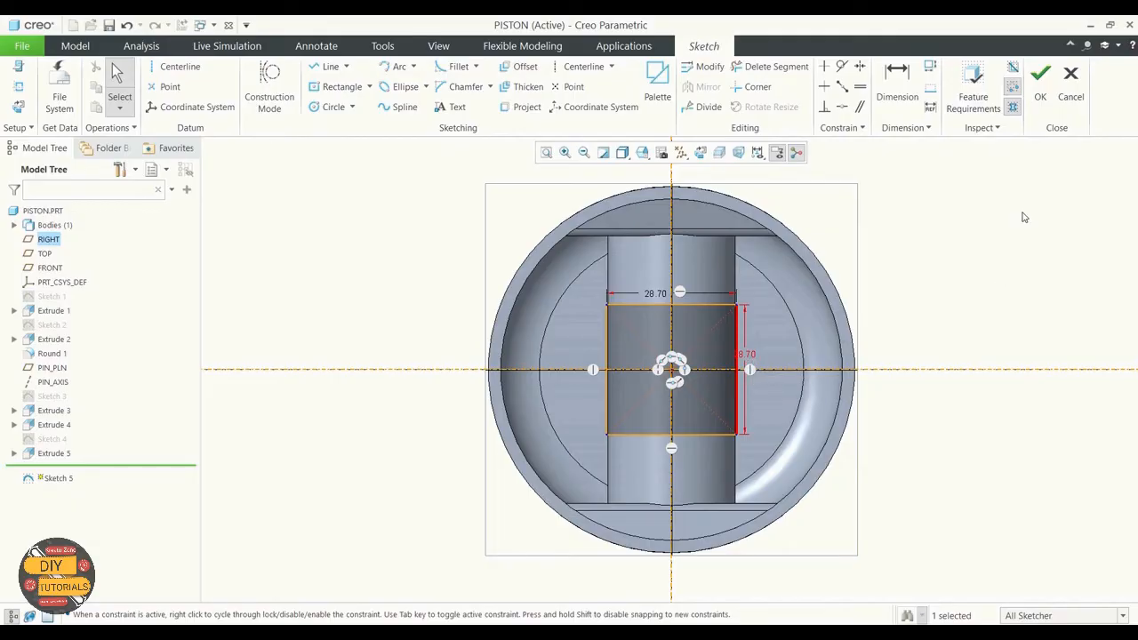
click(1040, 80)
Extrude the square sketch with Remove Material as a cut into the pin boss, with the depth set to 30
key(ctrl+d)
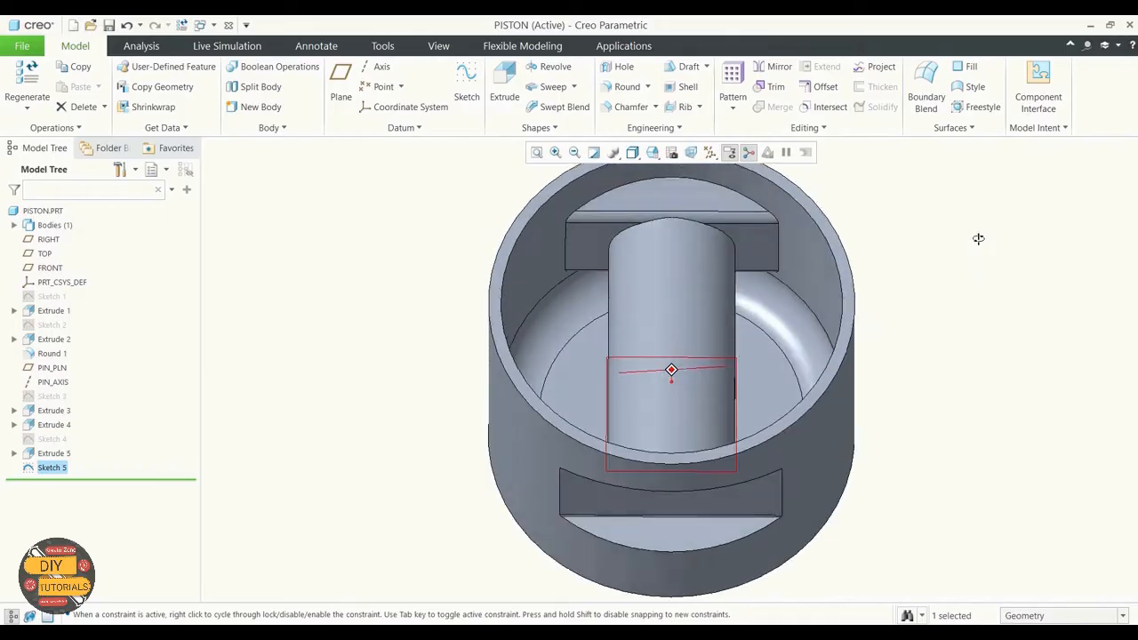
click(504, 89)
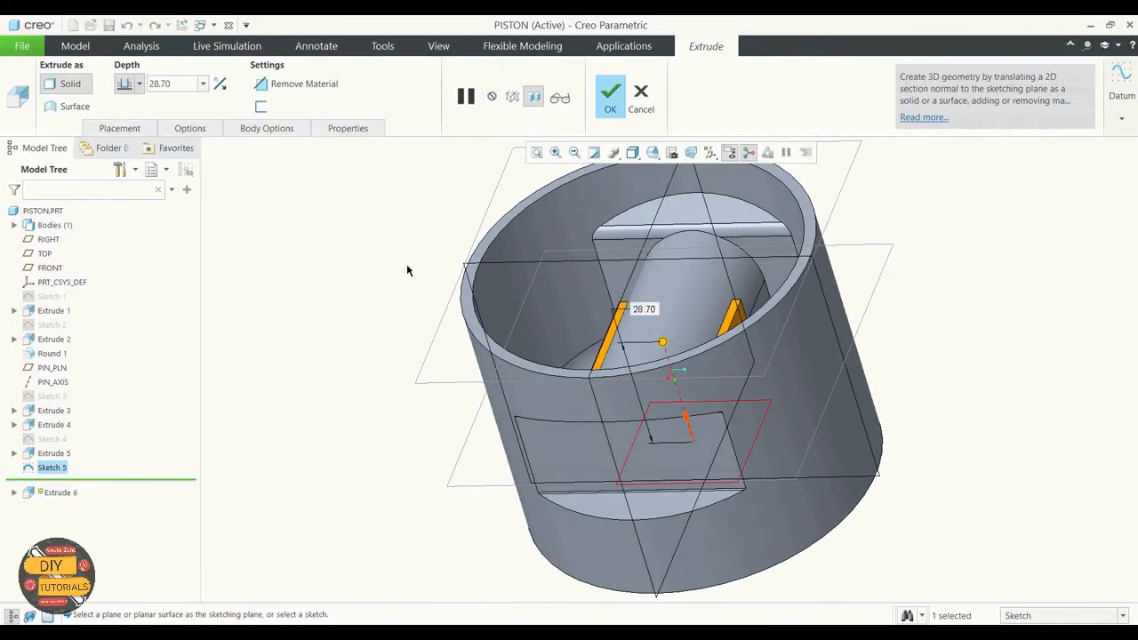
click(286, 85)
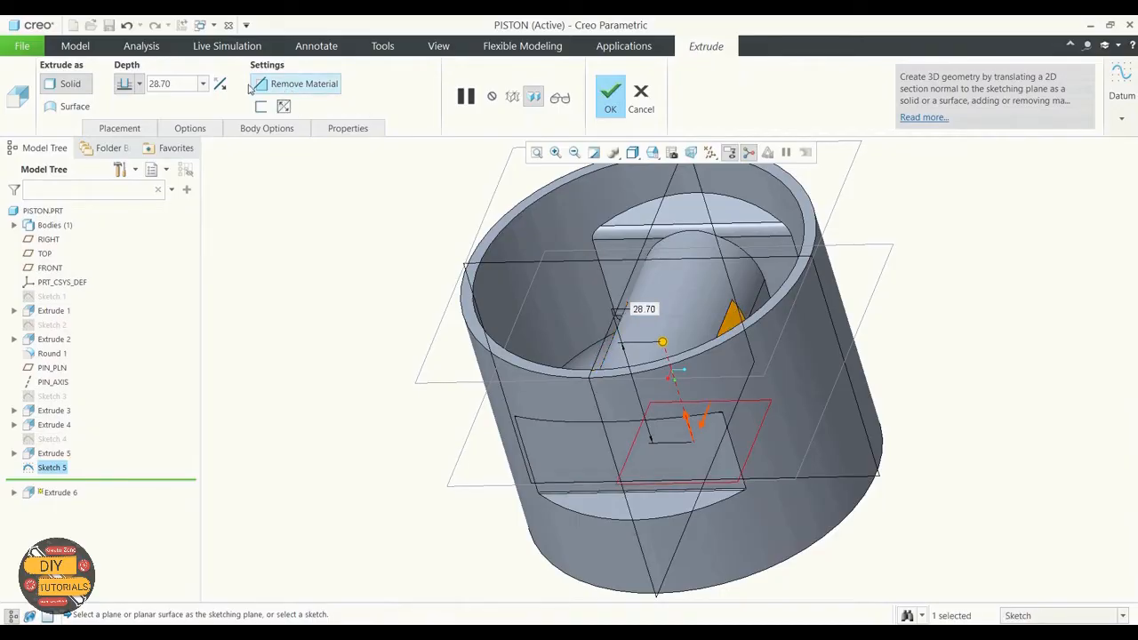
double_click(177, 85)
text(30)
key(Return)
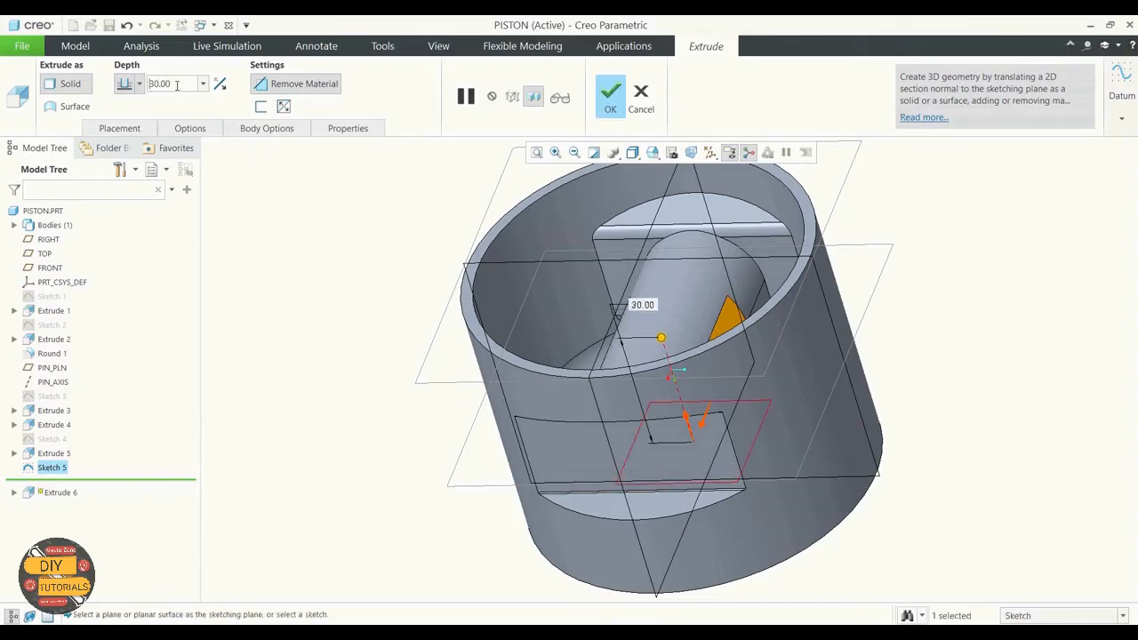
Increase the cut's depth through the middle of the pin boss to 45 and complete the extrusion
drag(177, 84, 139, 83)
drag(661, 338, 665, 265)
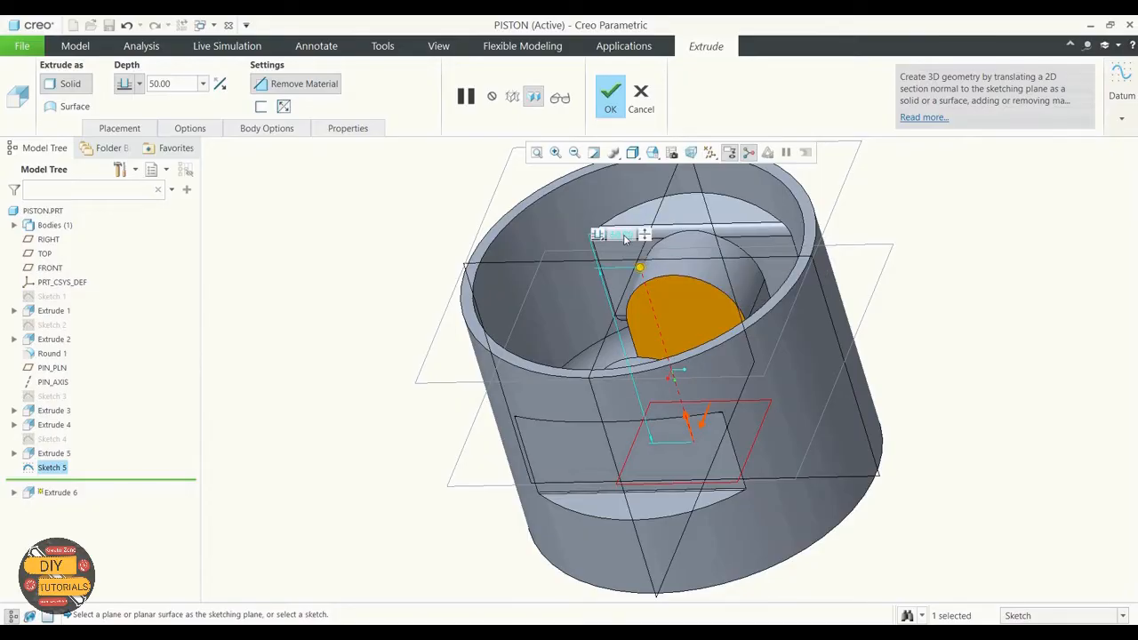
double_click(625, 236)
text(45)
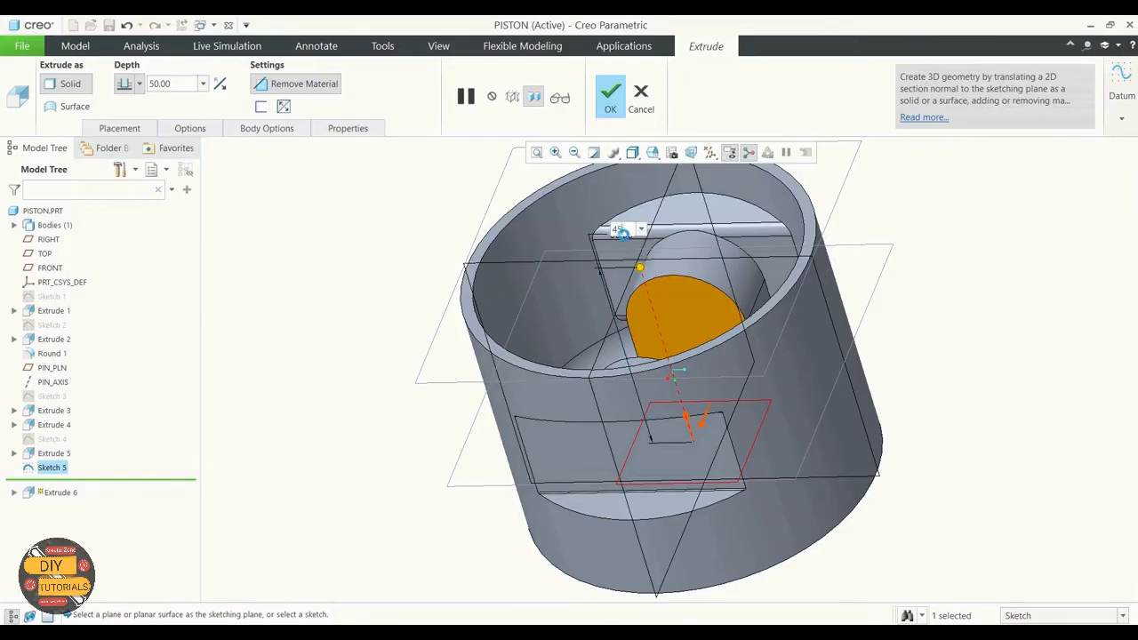
key(Return)
click(610, 96)
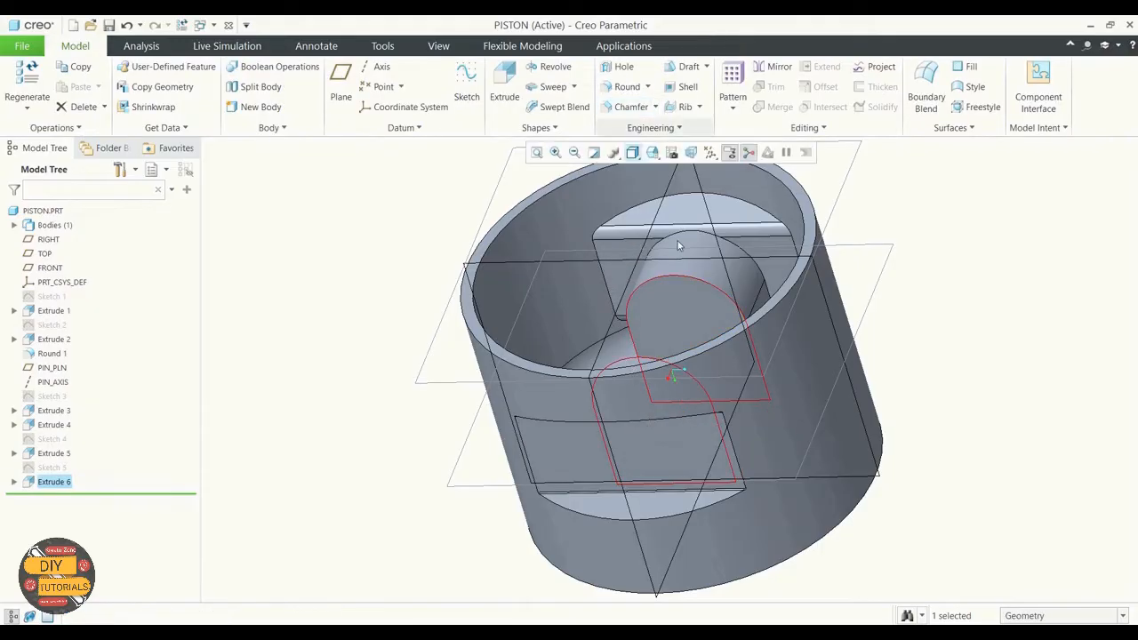
Start a sketch on the recessed flat face of the piston's outer wall, adding the pin boss's cylindrical surface as a reference
middle_drag(347, 358, 361, 399)
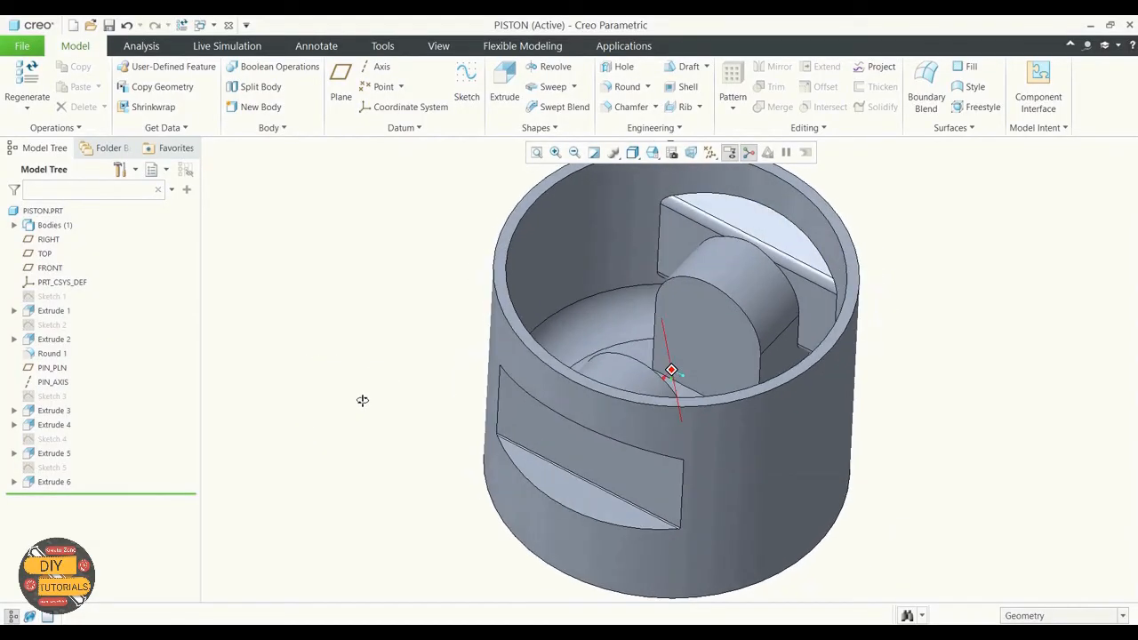
scroll(376, 431, down, 2)
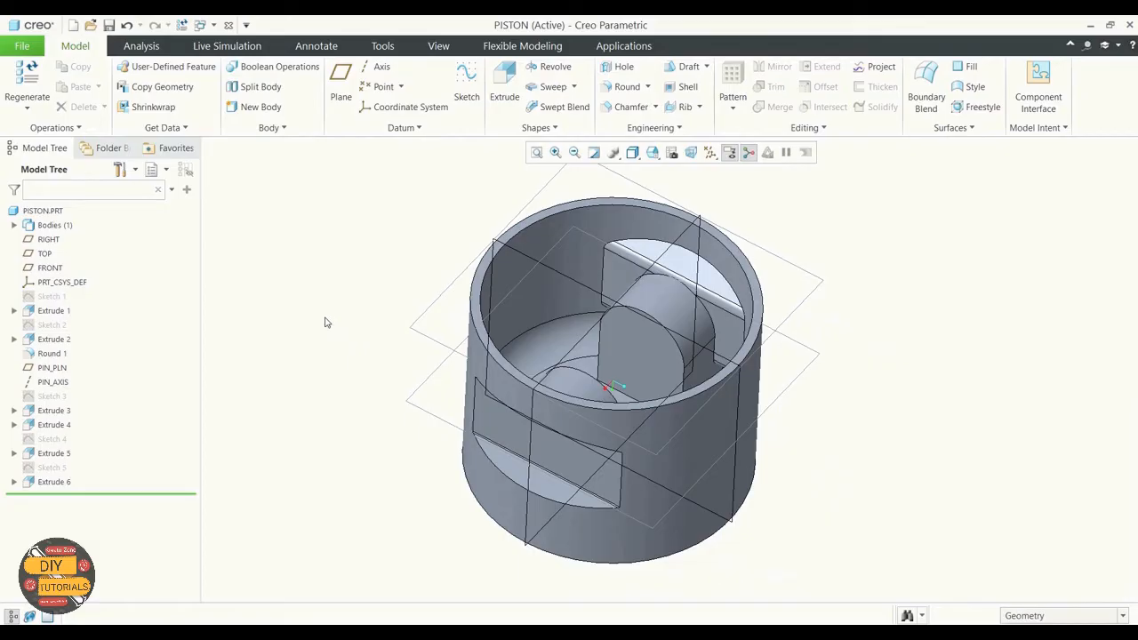
click(467, 82)
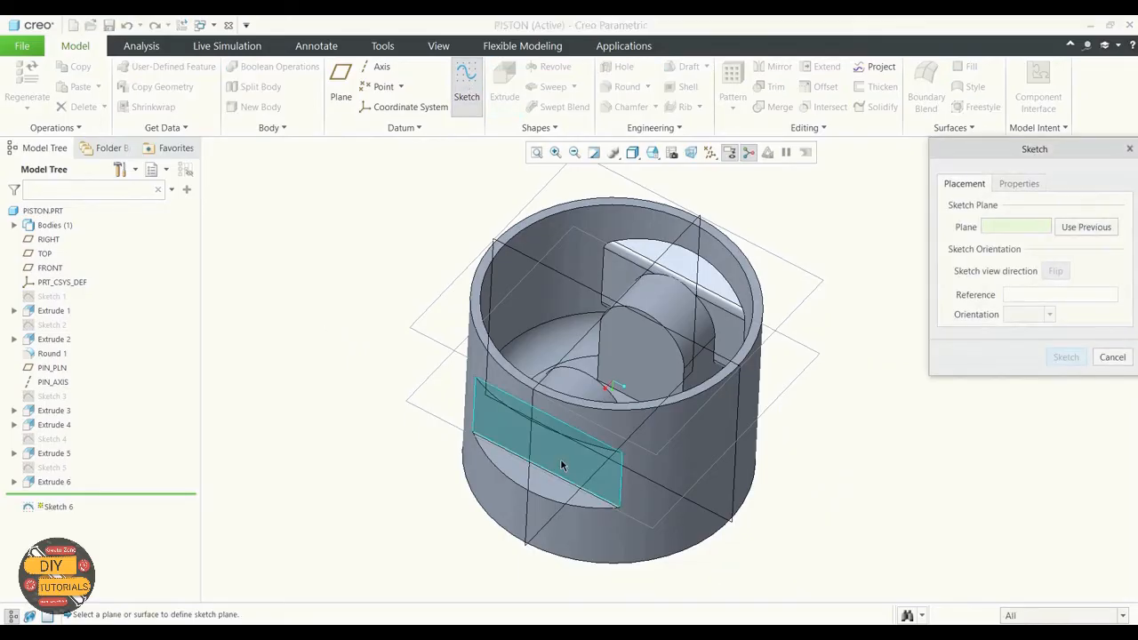
click(654, 495)
click(1064, 358)
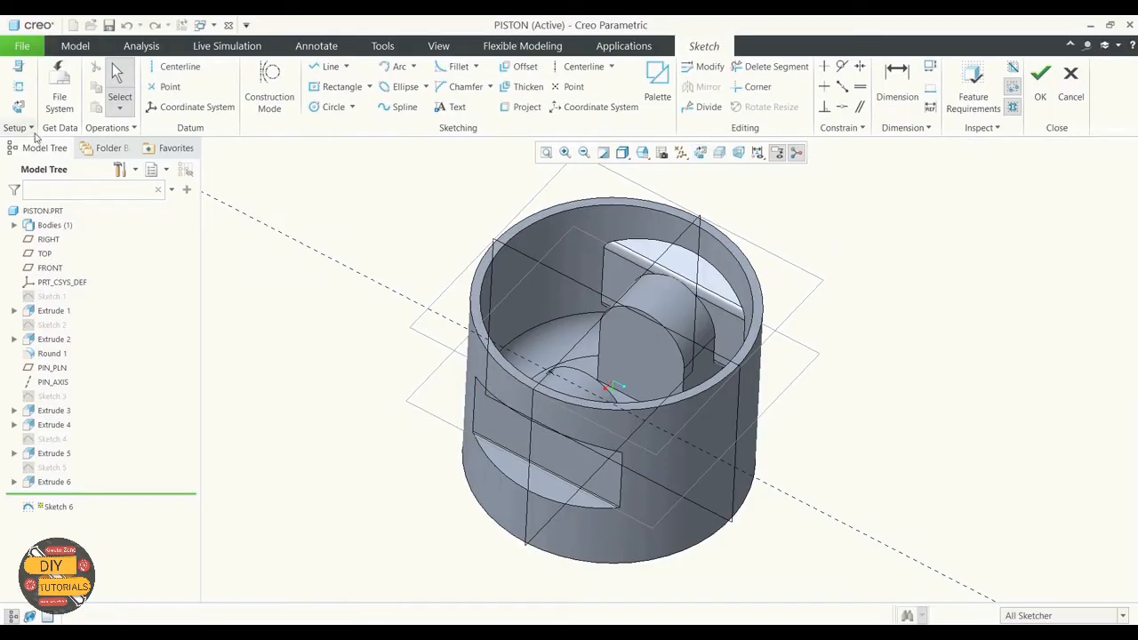
click(17, 93)
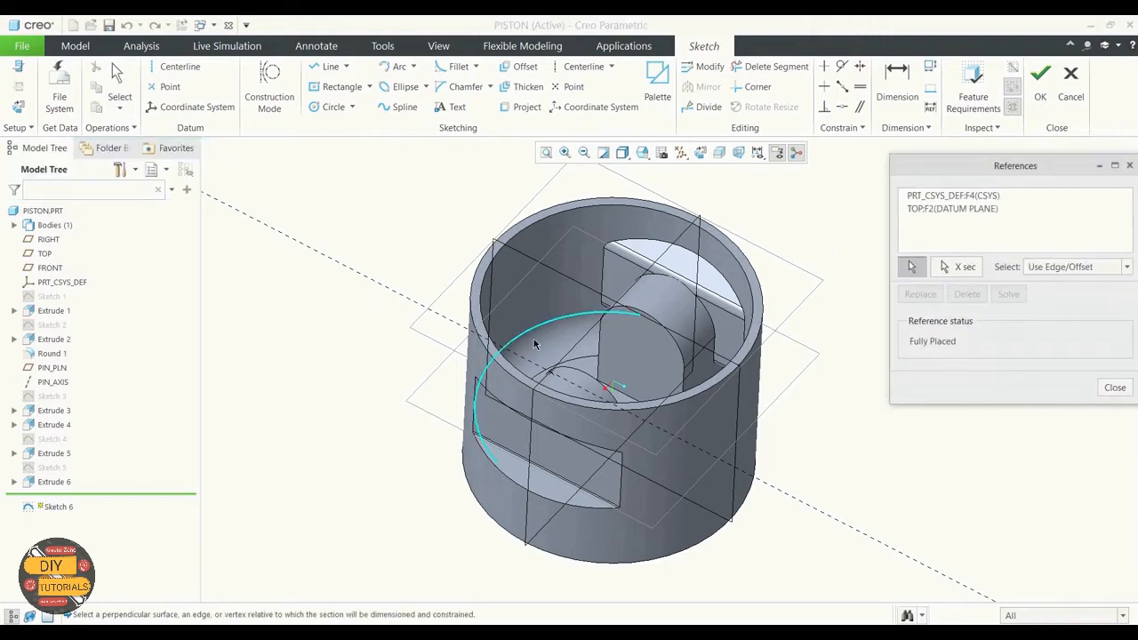
click(570, 382)
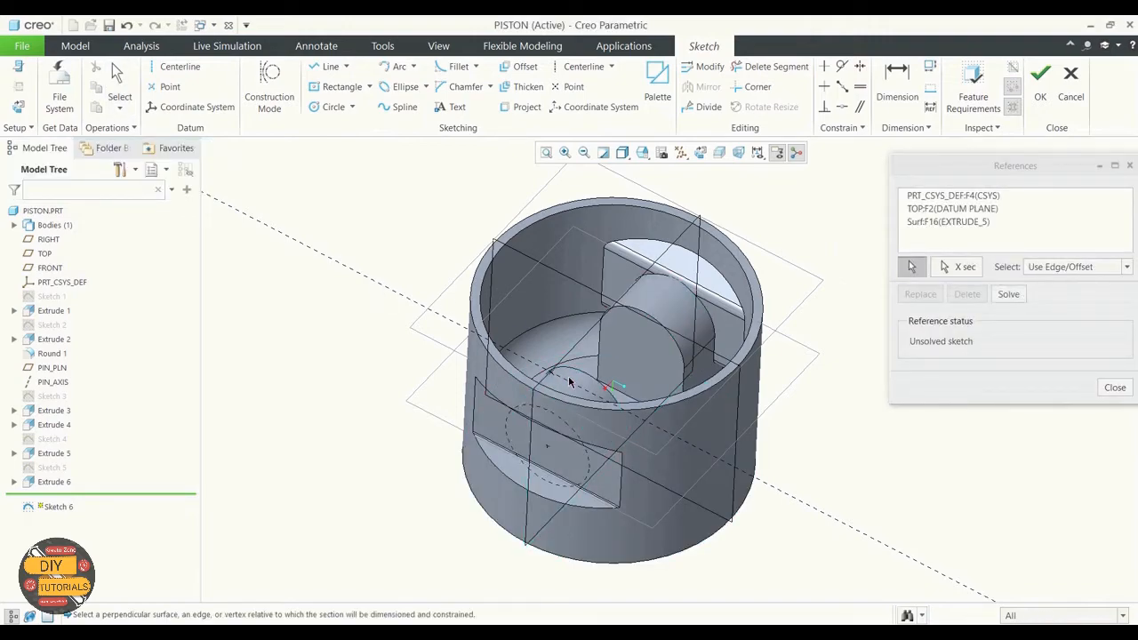
click(1115, 388)
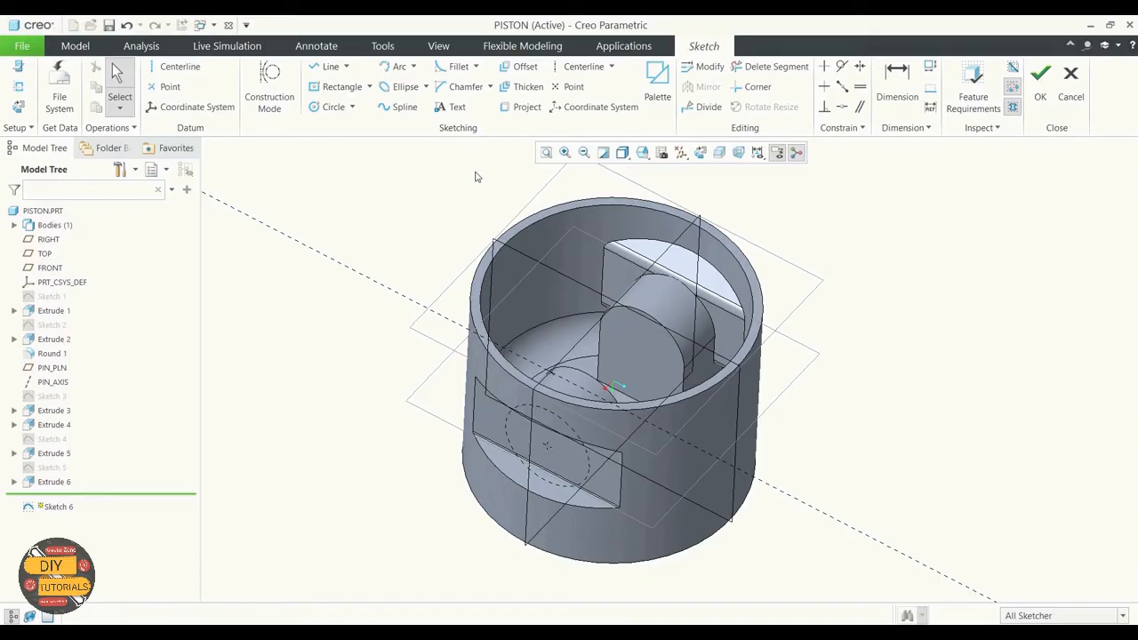
Sketch a circle centred on the boss reference and coincident with its outline, and finish the sketch
click(700, 152)
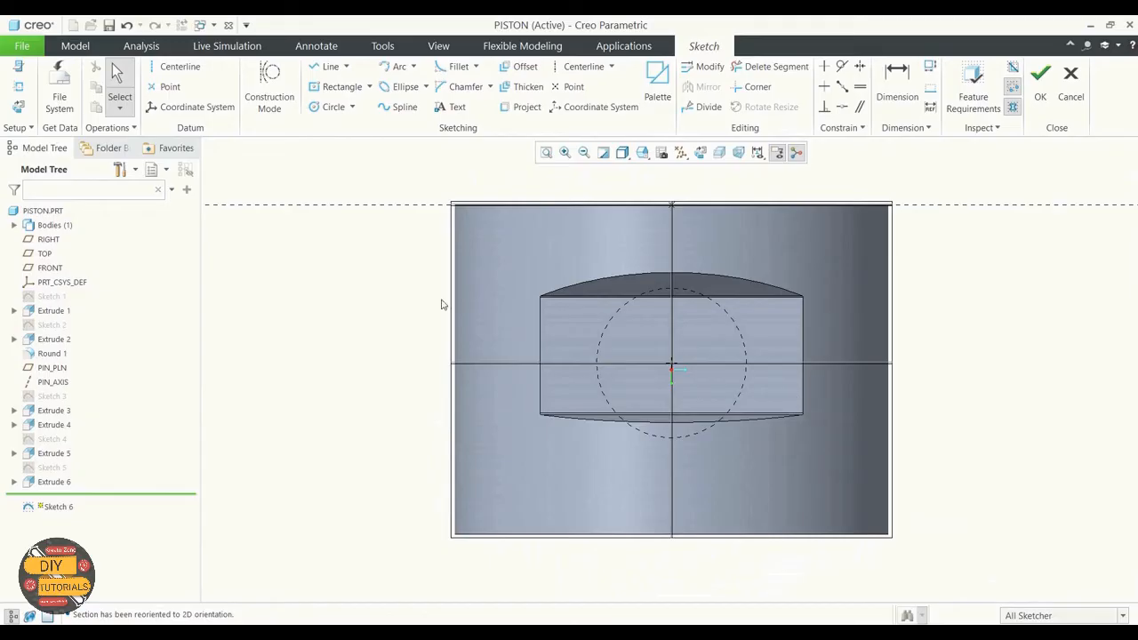
click(319, 107)
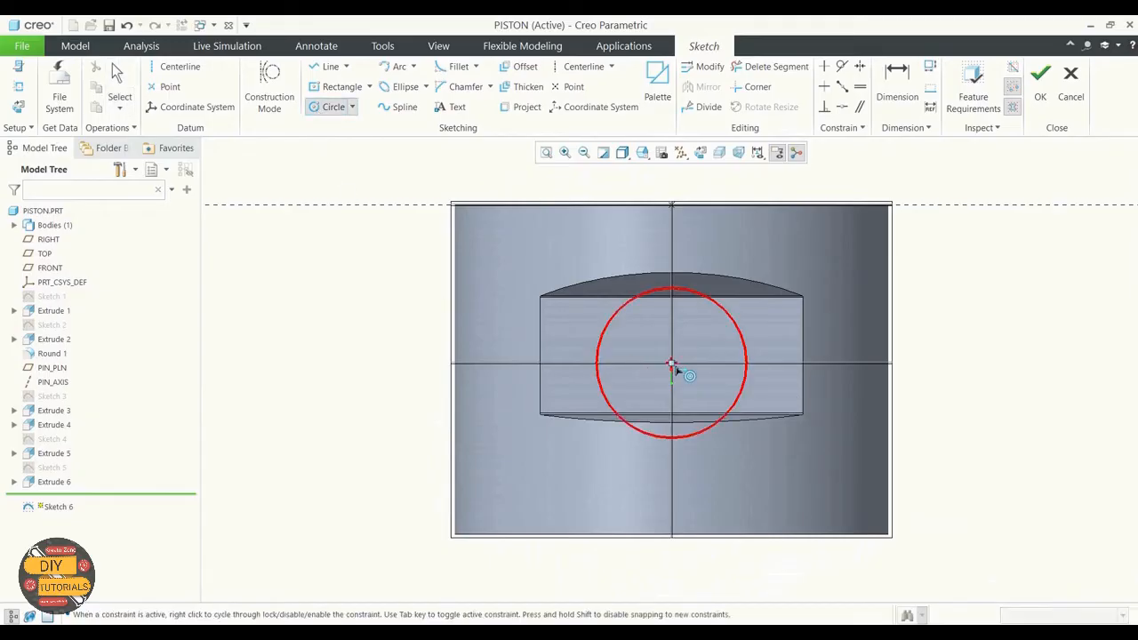
click(671, 363)
click(743, 335)
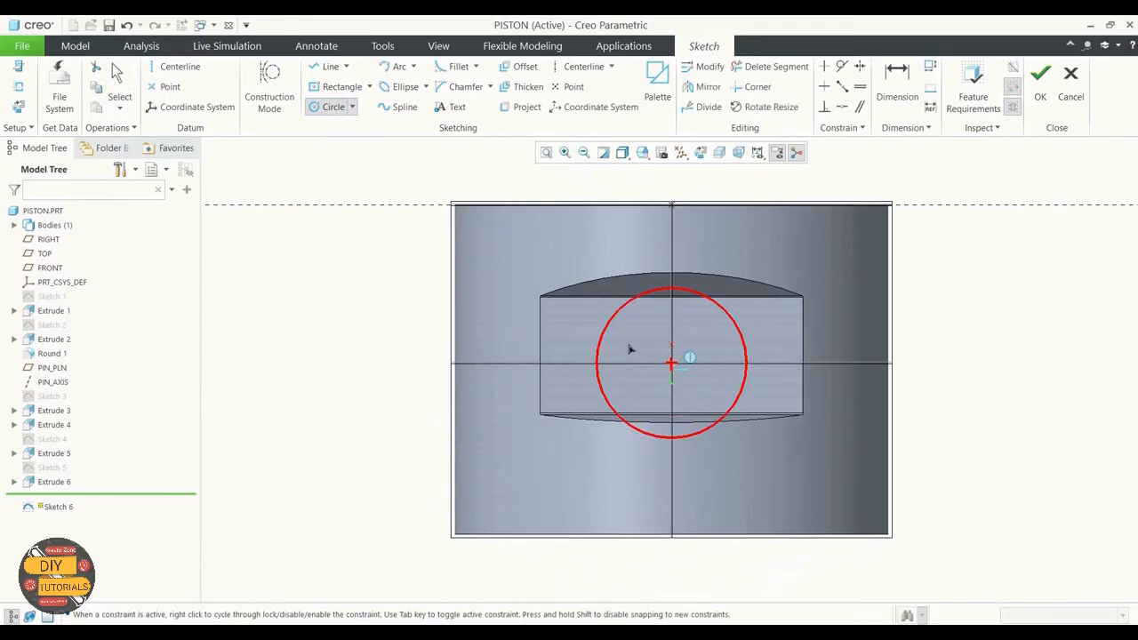
click(118, 87)
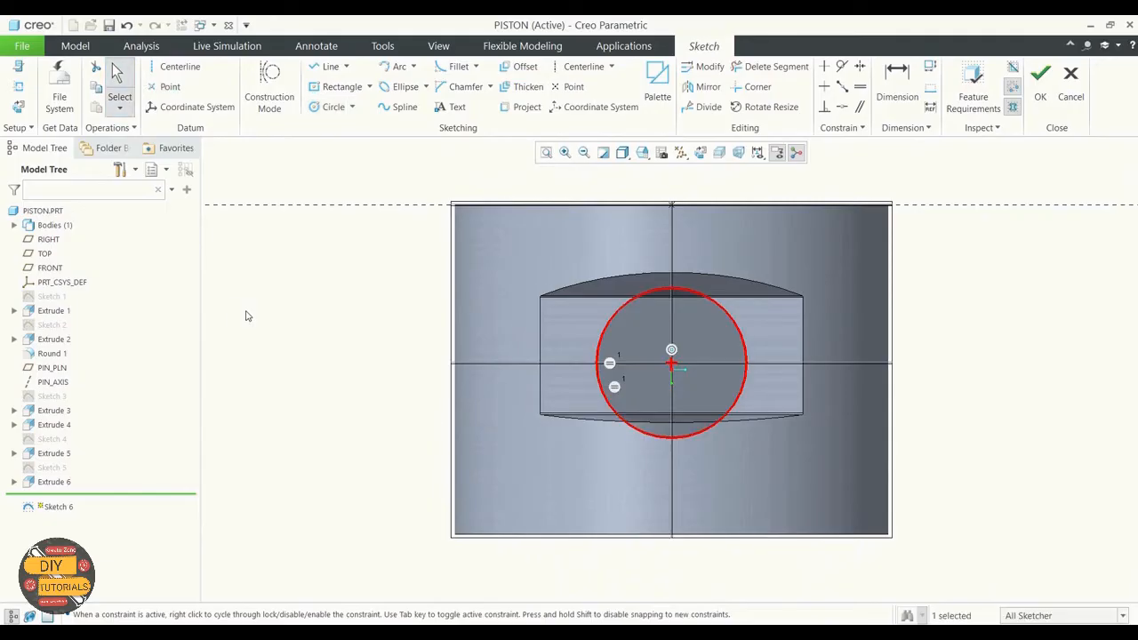
mouse_move(244, 317)
middle_down()
mouse_move(216, 330)
mouse_move(411, 354)
middle_up()
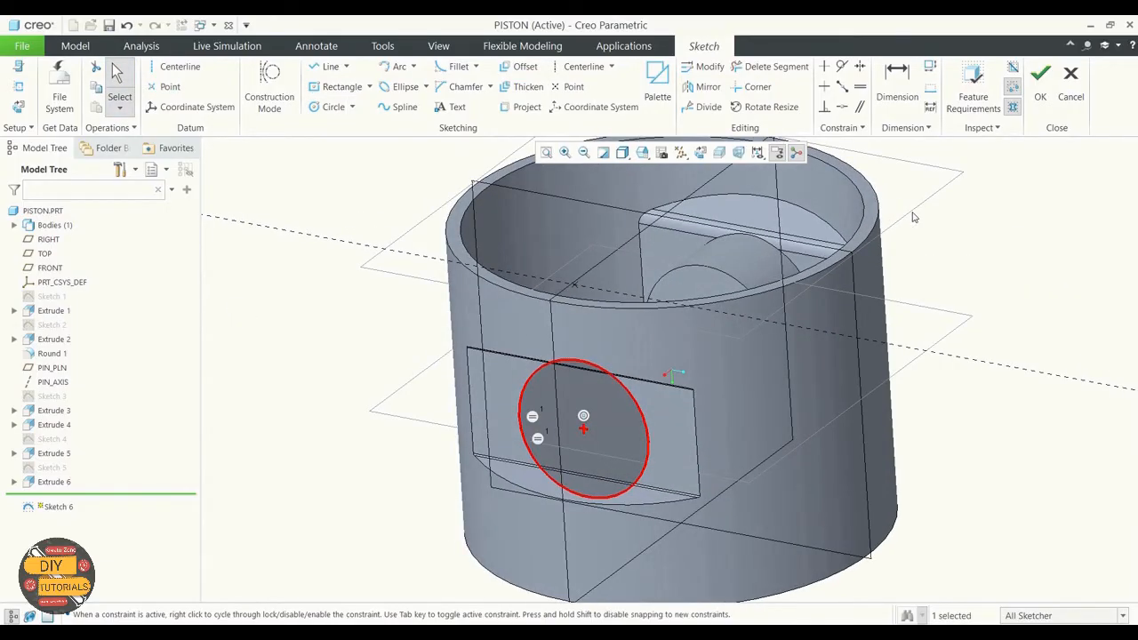
click(1040, 86)
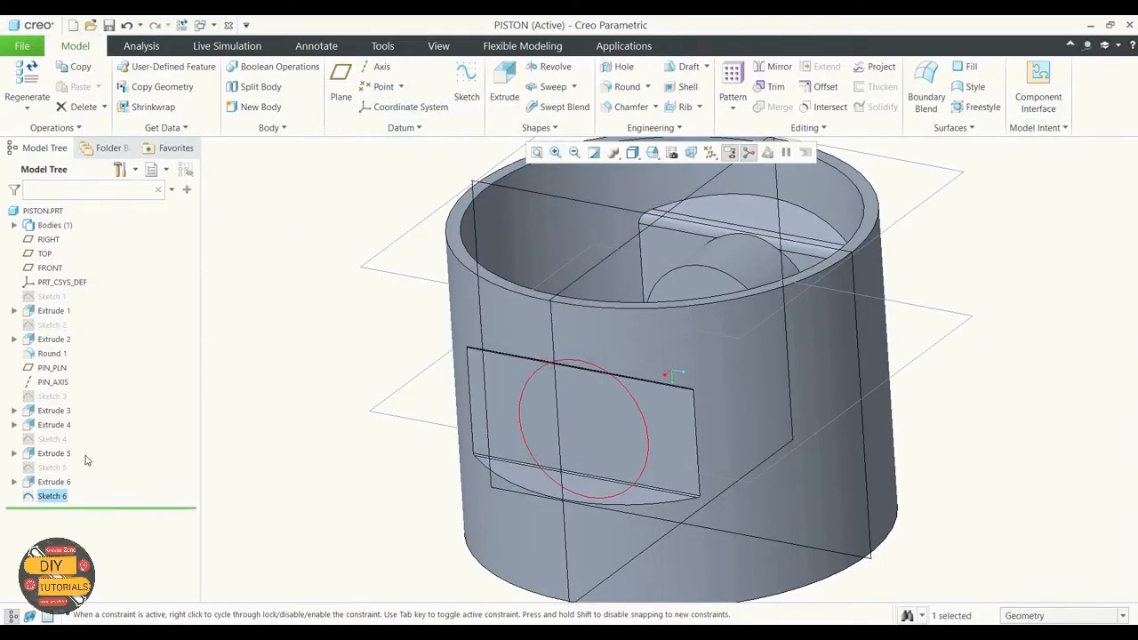
Extrude the circle as a solid 1.5 outward from the recessed flat face
click(512, 84)
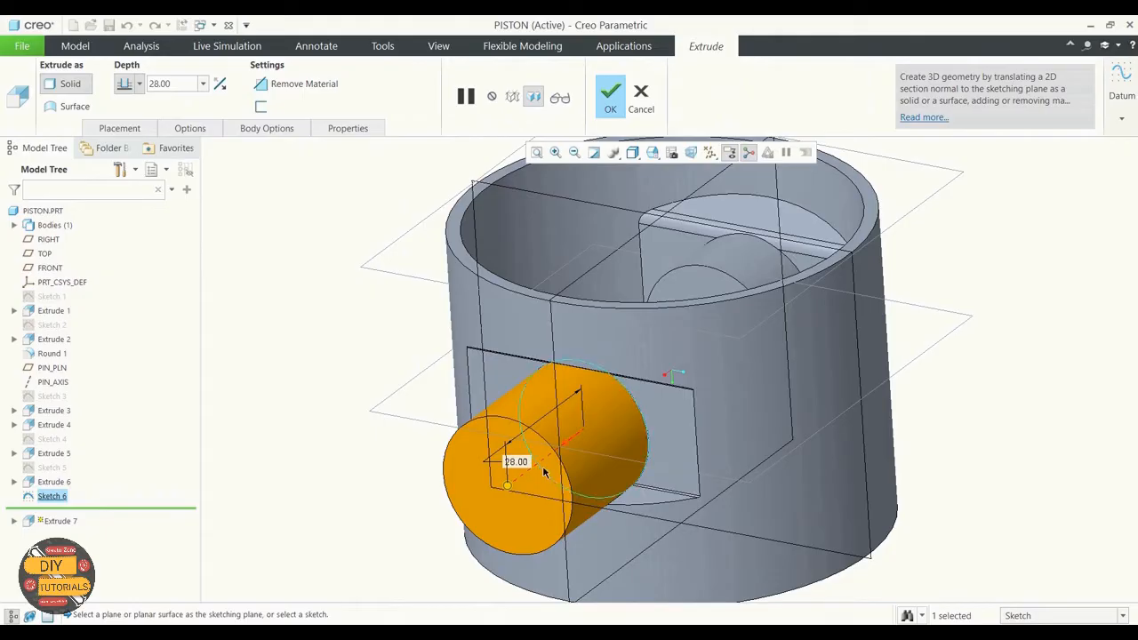
text(1)
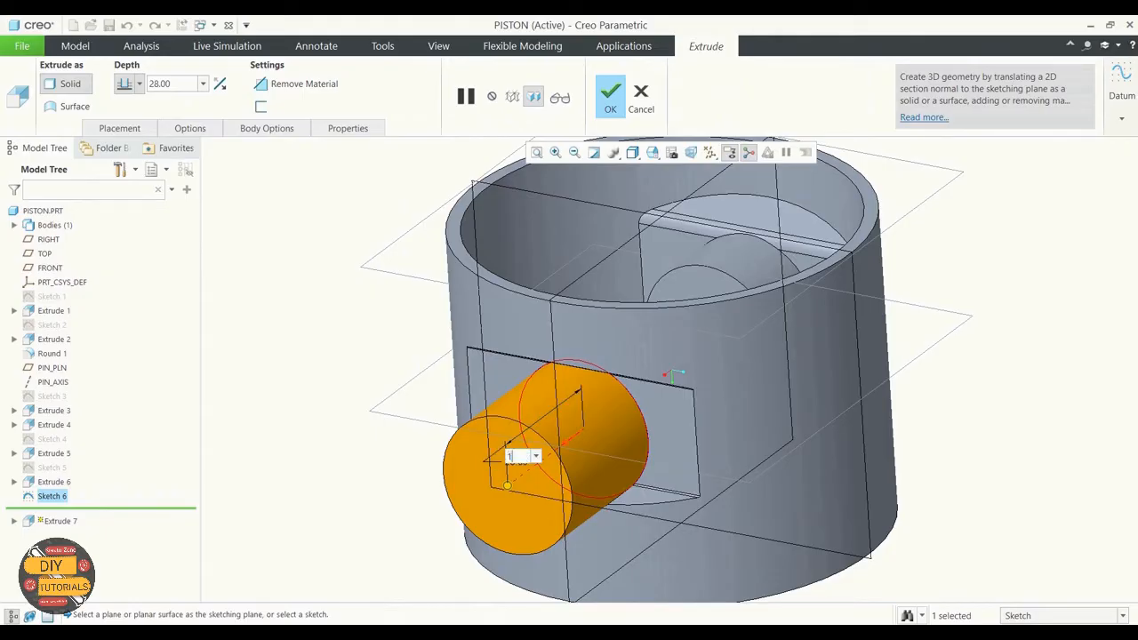
text(.5)
key(Return)
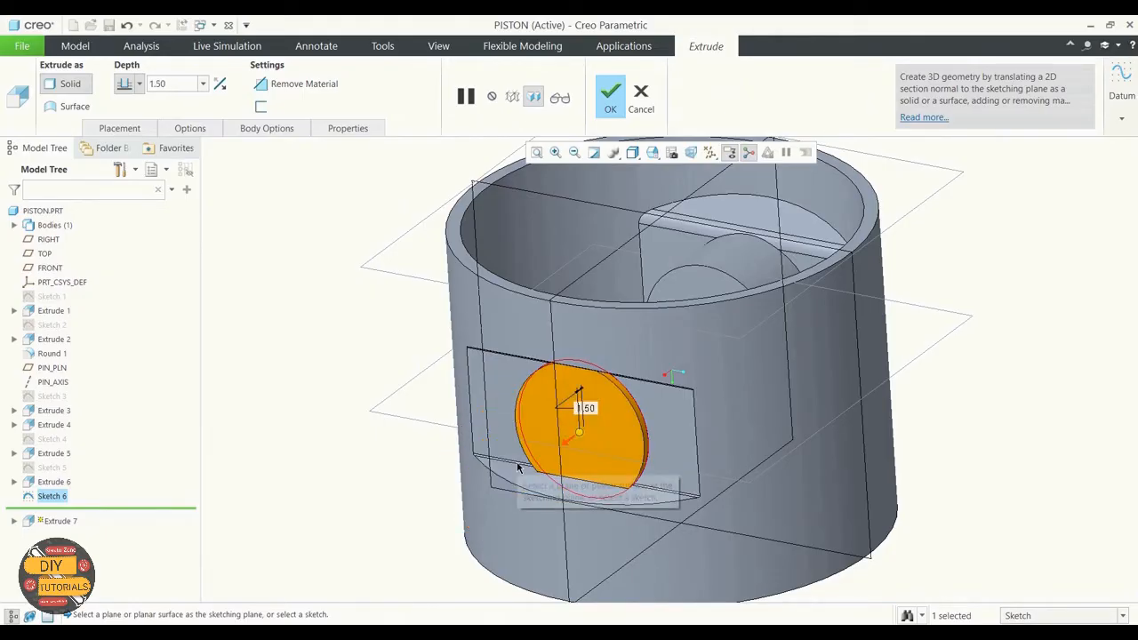
click(609, 110)
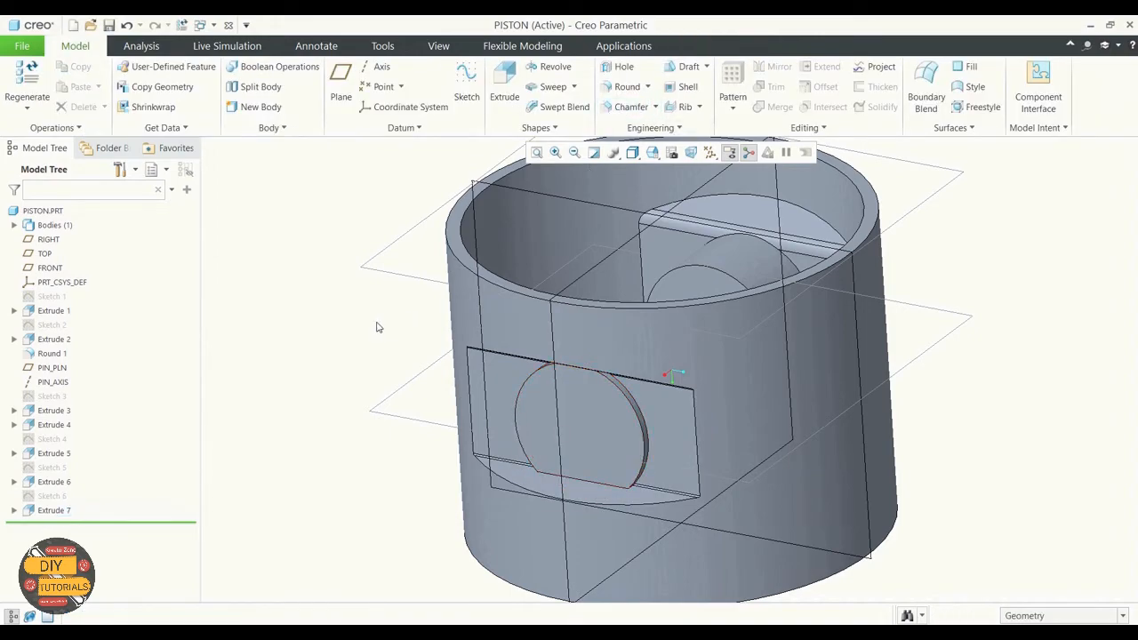
Mirror the thin circular pad, Extrude 7, about the RIGHT plane onto the opposite recessed face
middle_drag(377, 327, 416, 389)
scroll(417, 389, up, 2)
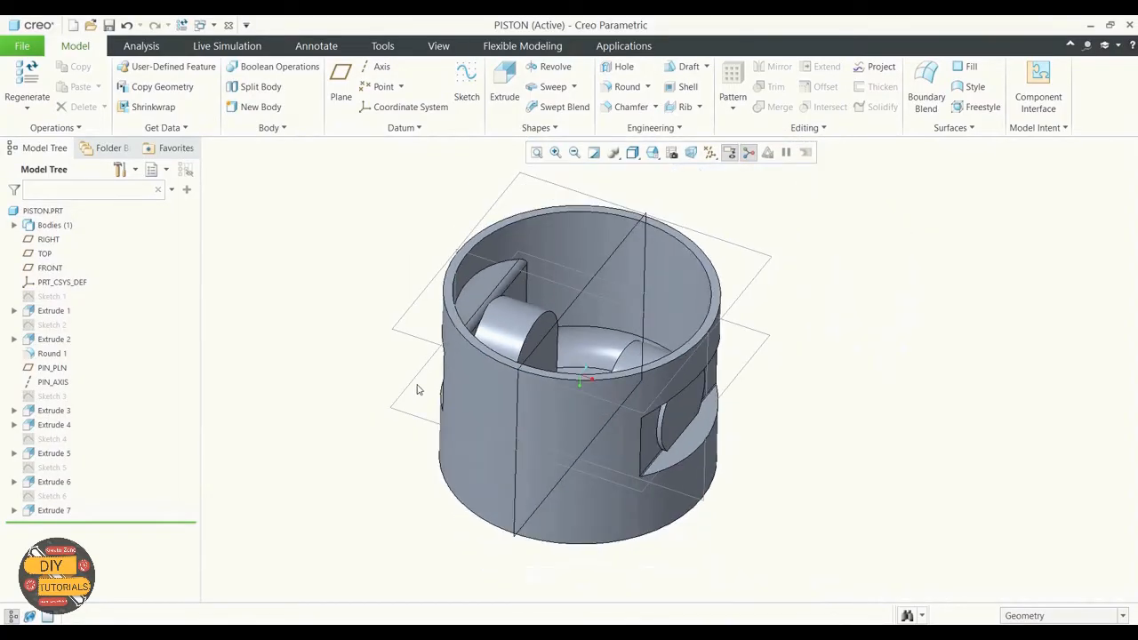
click(55, 511)
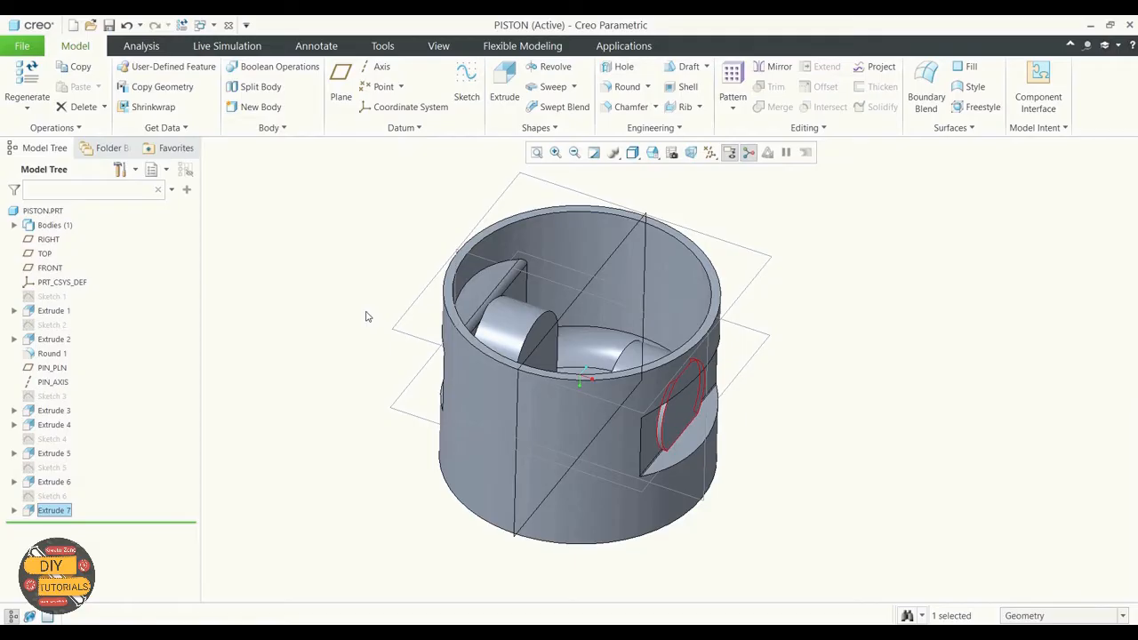
click(773, 70)
click(634, 235)
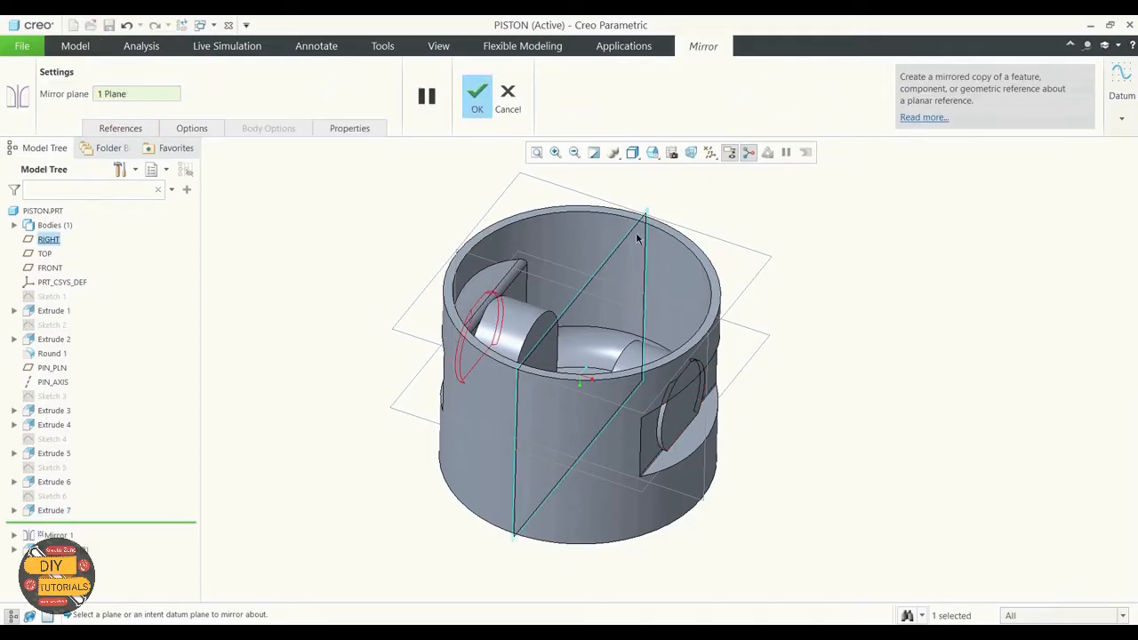
middle_drag(779, 256, 853, 250)
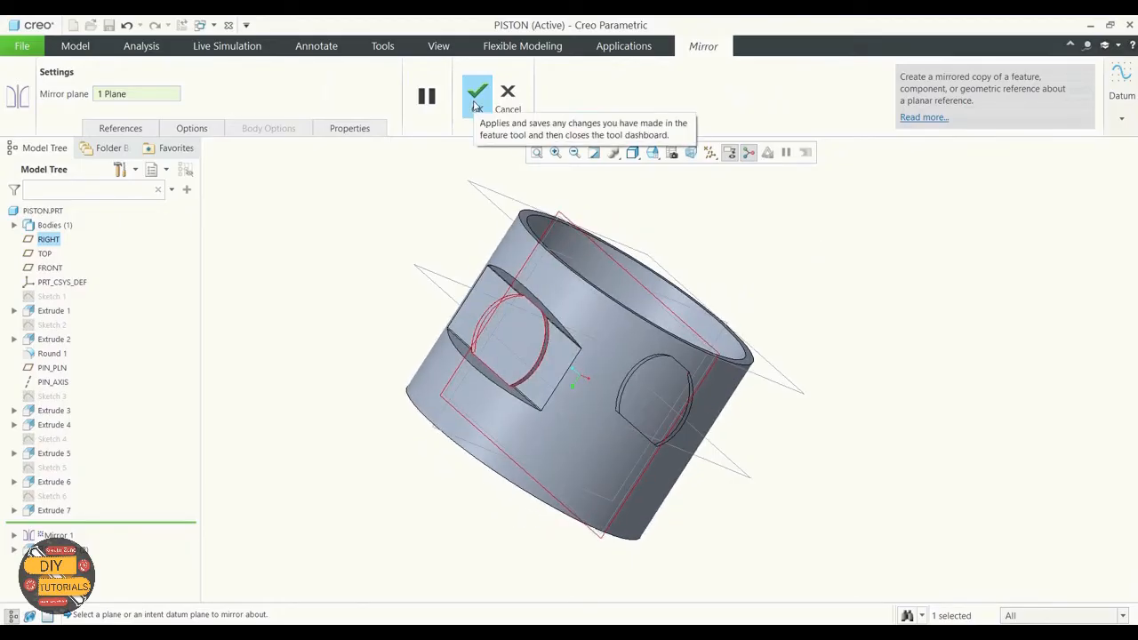
click(476, 98)
Turn on the display of datum axes with the piston's open interior in view
mouse_move(388, 284)
middle_down()
mouse_move(261, 272)
mouse_move(418, 270)
mouse_move(370, 300)
mouse_move(349, 257)
mouse_move(373, 257)
mouse_move(363, 294)
mouse_move(284, 322)
mouse_move(335, 326)
mouse_move(313, 323)
middle_up()
click(317, 320)
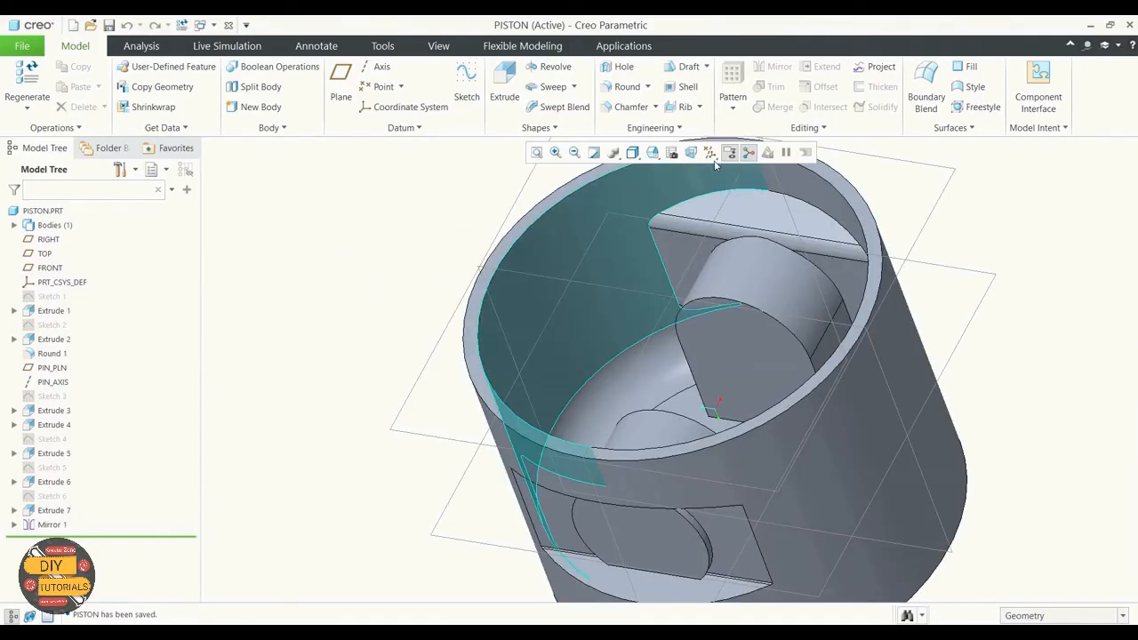
click(710, 152)
click(711, 186)
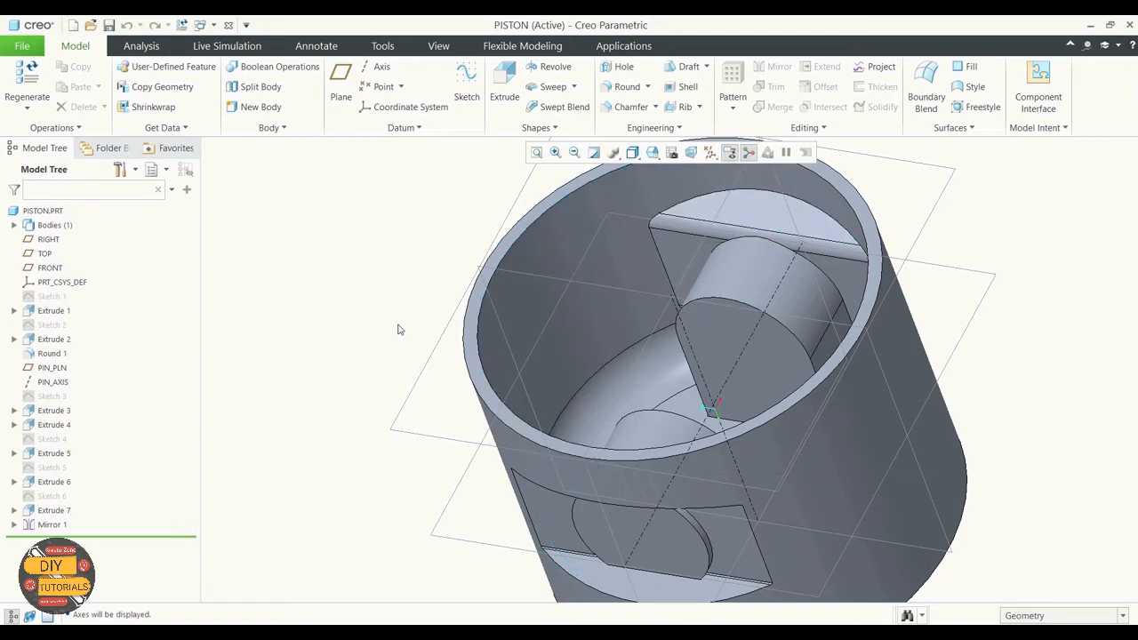
Start a simple hole placed along PIN_AXIS with the RIGHT plane as its placement surface
click(622, 73)
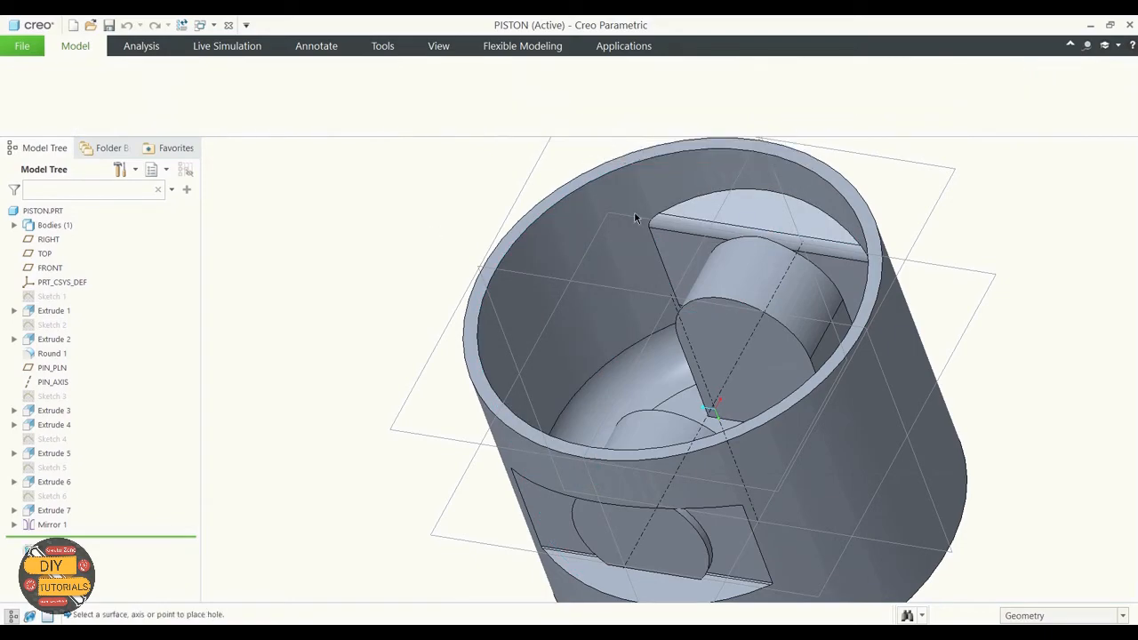
click(643, 545)
scroll(692, 315, down, 3)
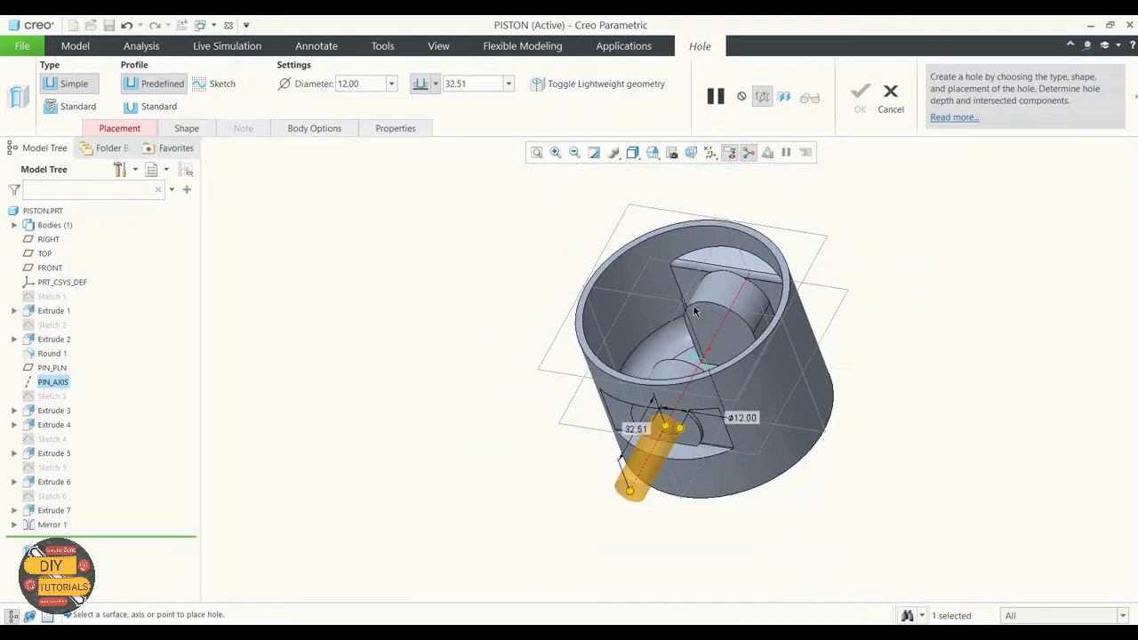
scroll(685, 480, up, 2)
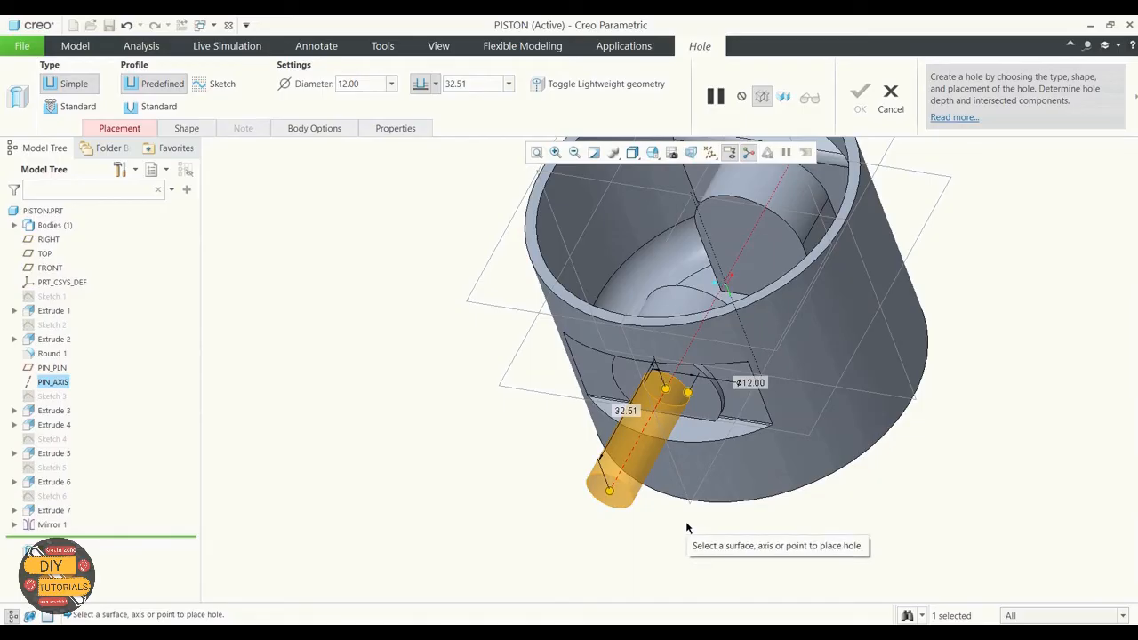
ctrl+click(656, 192)
scroll(649, 266, down, 3)
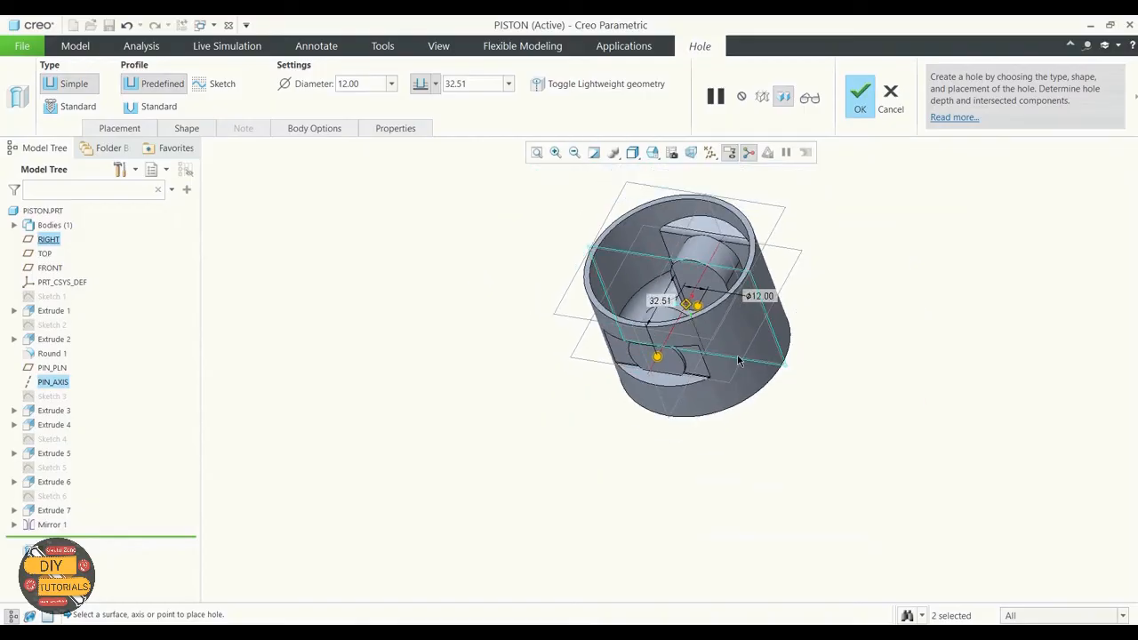
middle_drag(948, 312, 933, 287)
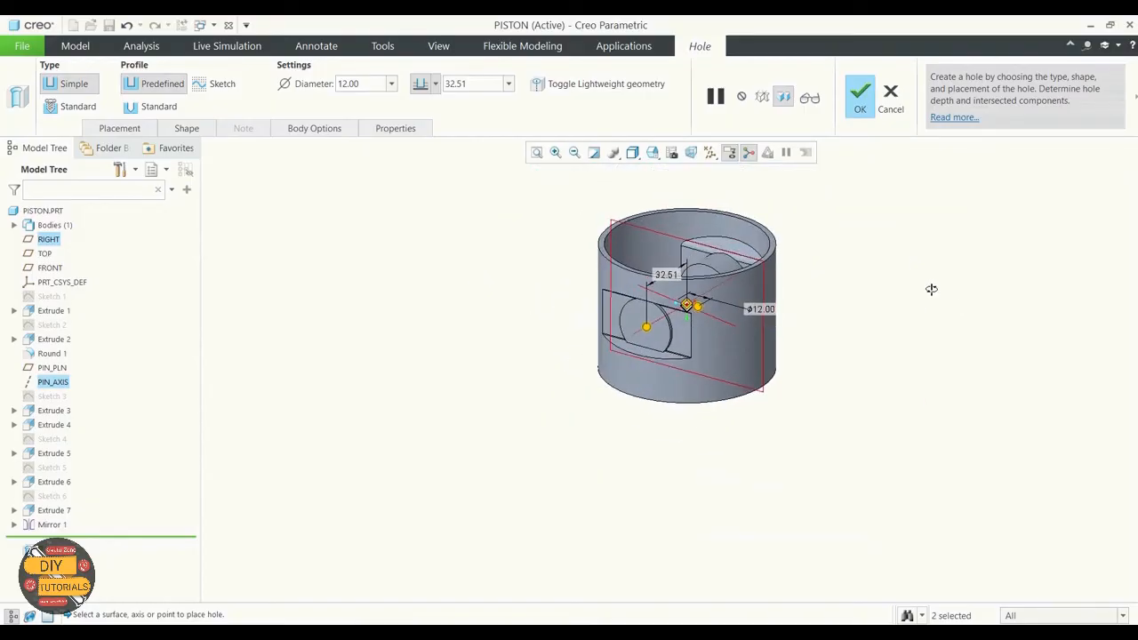
Set the pin hole's depth to 160, extending symmetrically on both sides of the RIGHT plane
double_click(770, 311)
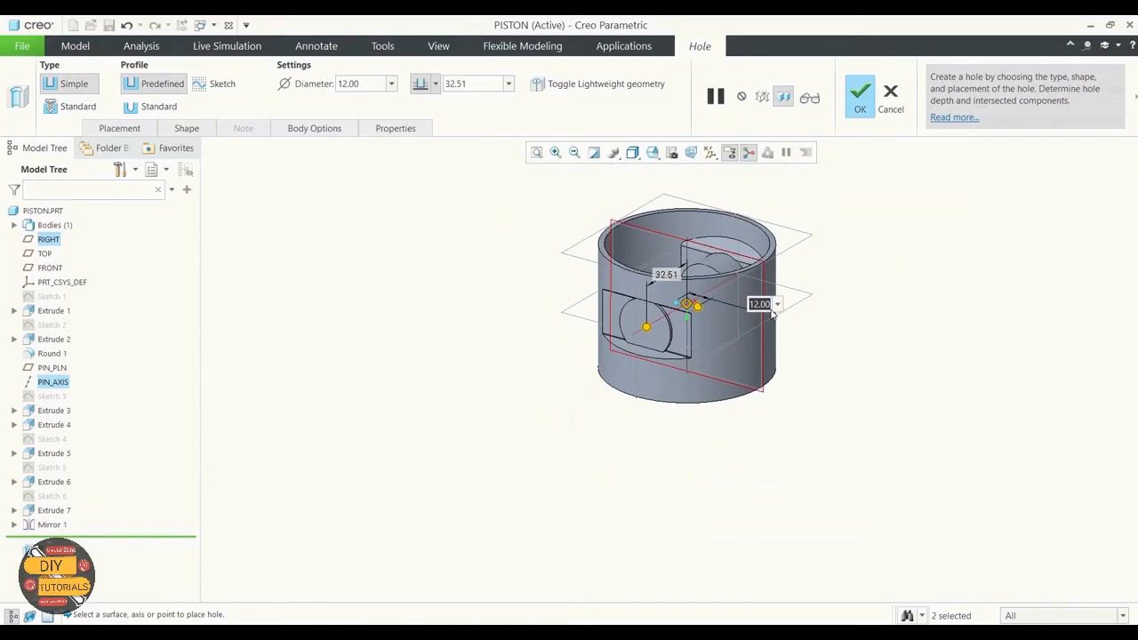
text(2)
double_click(667, 274)
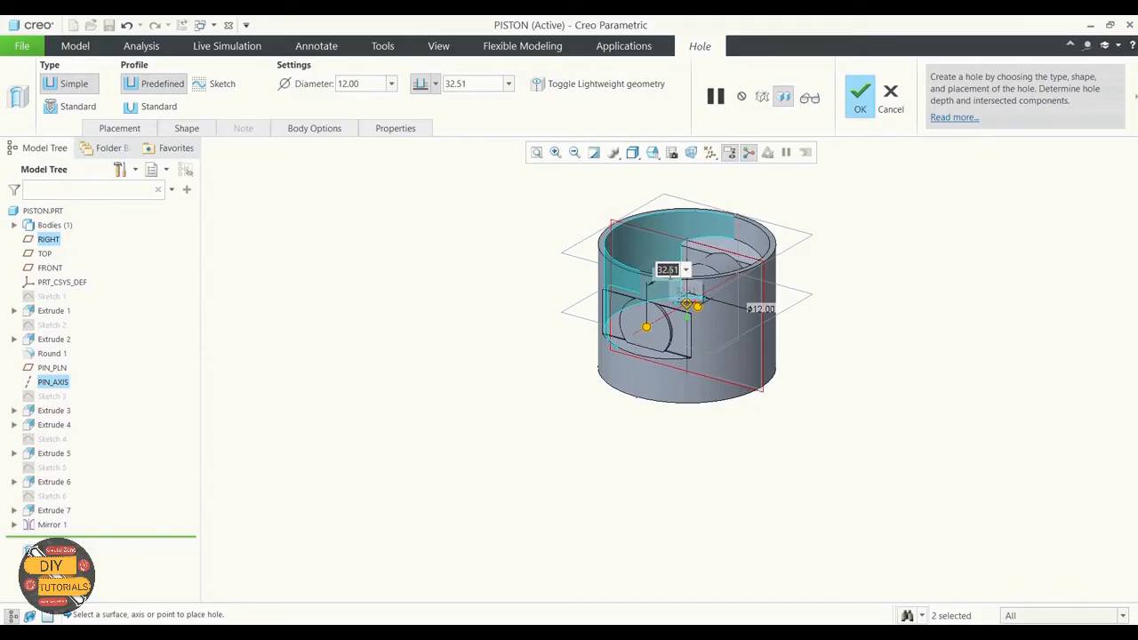
text(160)
key(Return)
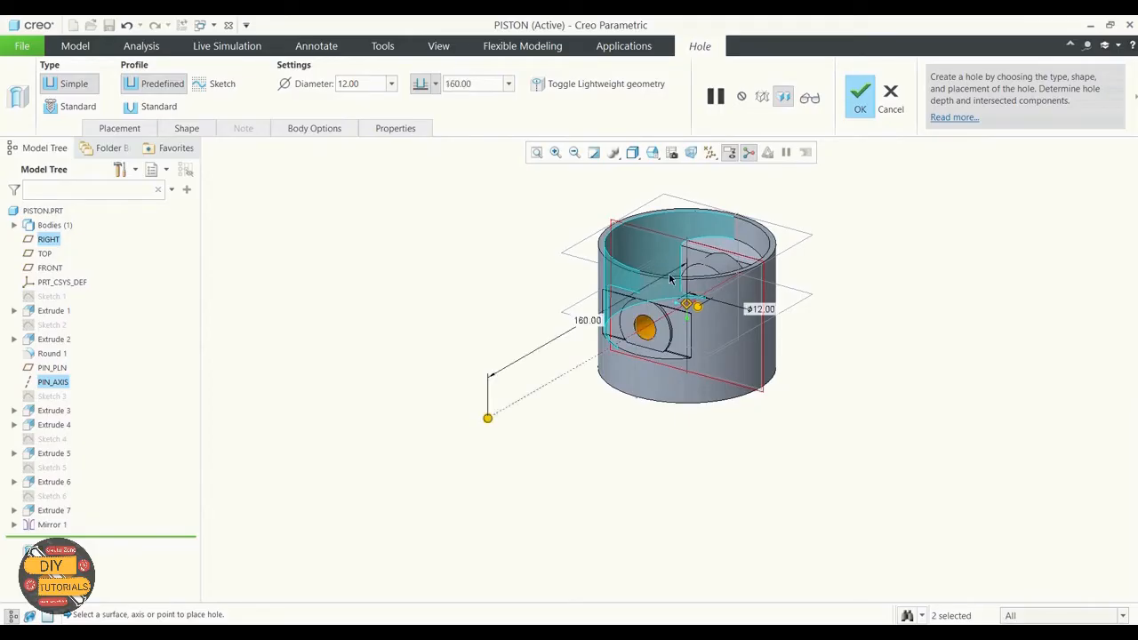
middle_drag(785, 409, 778, 450)
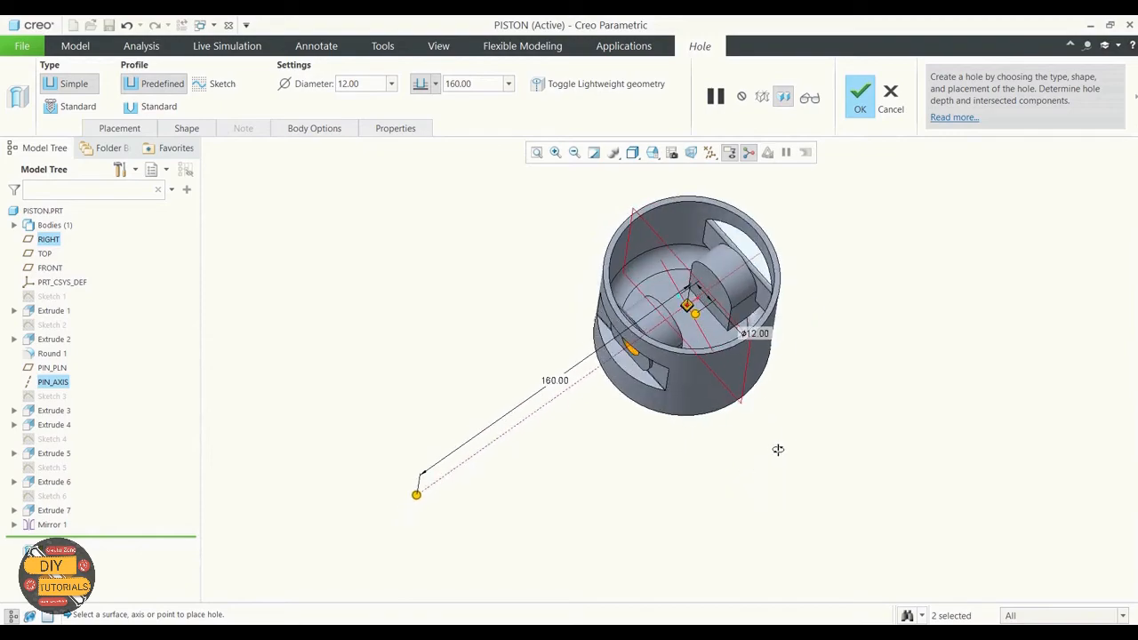
click(435, 83)
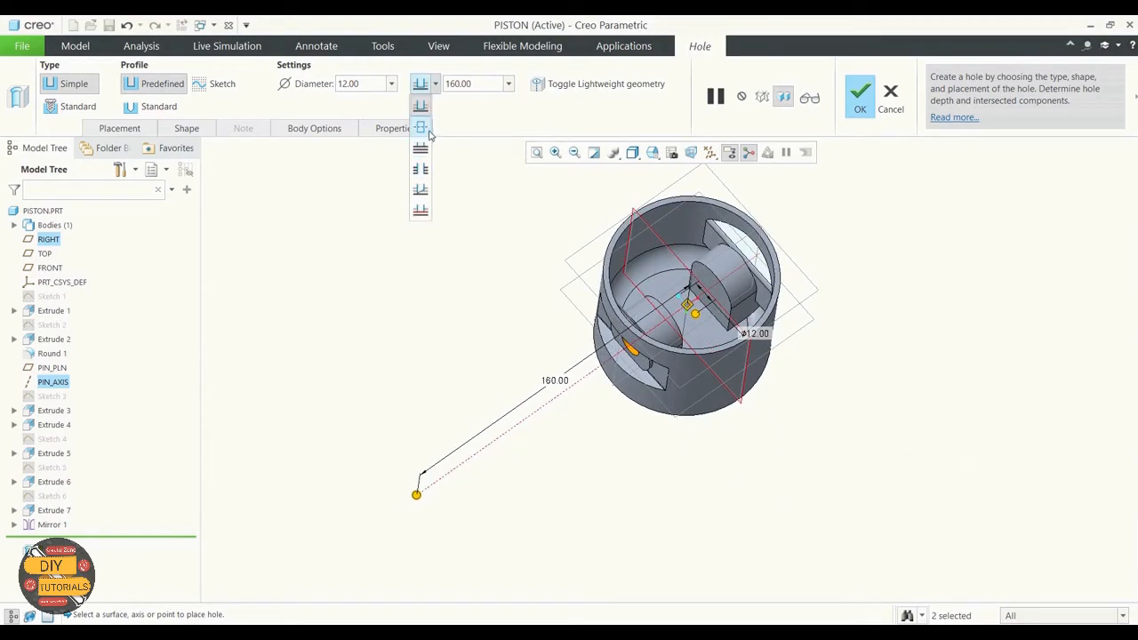
click(420, 127)
middle_drag(489, 330, 510, 307)
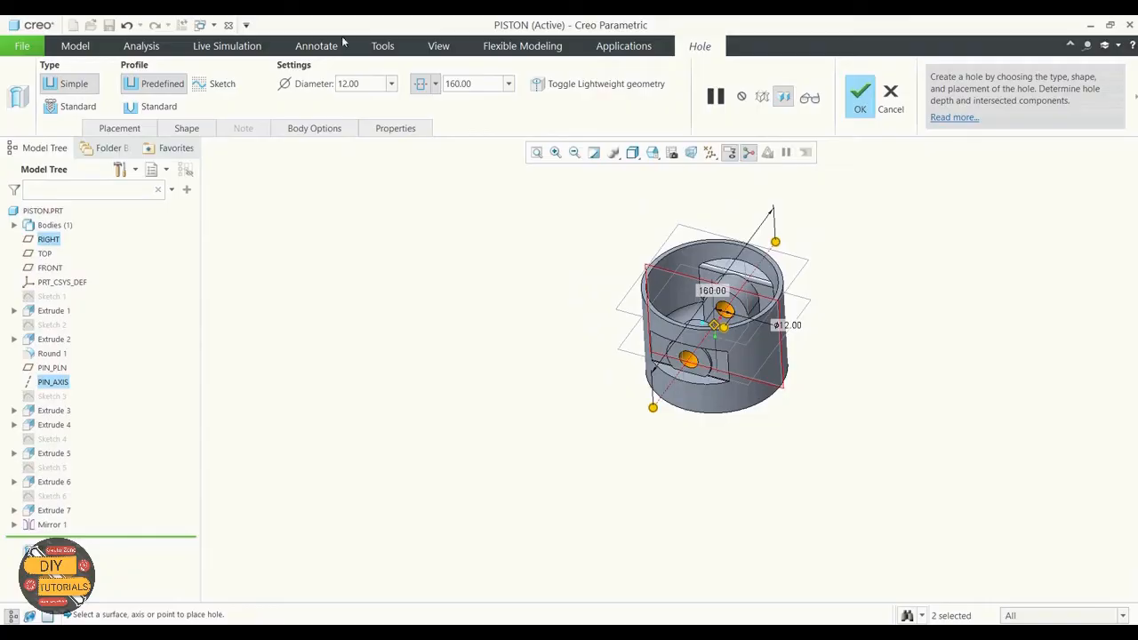
Set the pin hole's diameter to 20.5 and complete the hole through both bosses
click(363, 83)
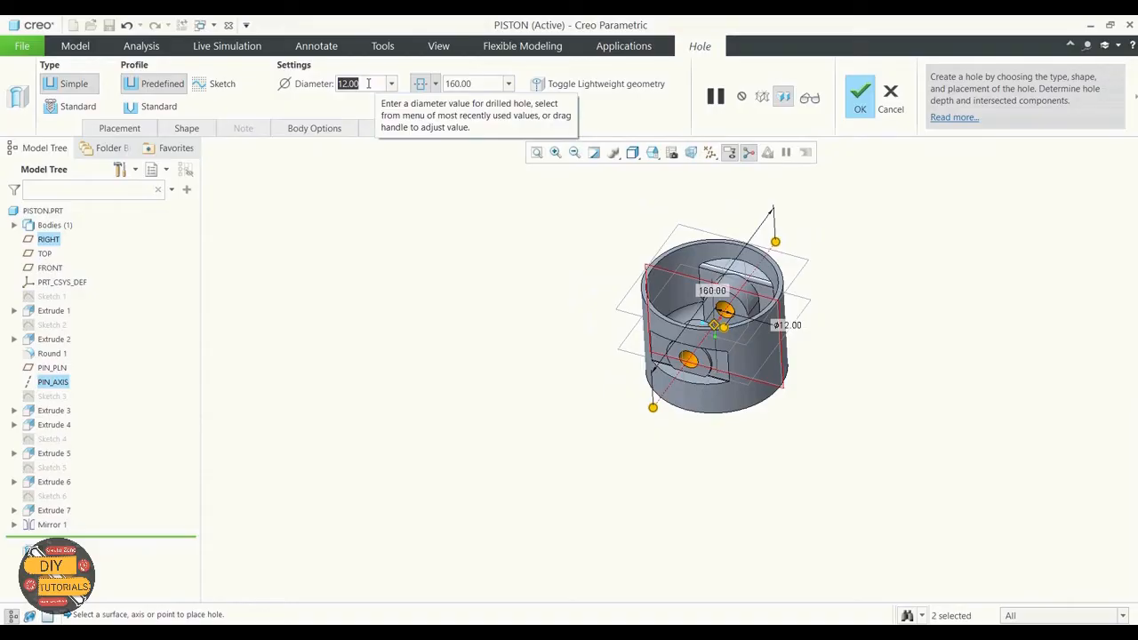
text(2)
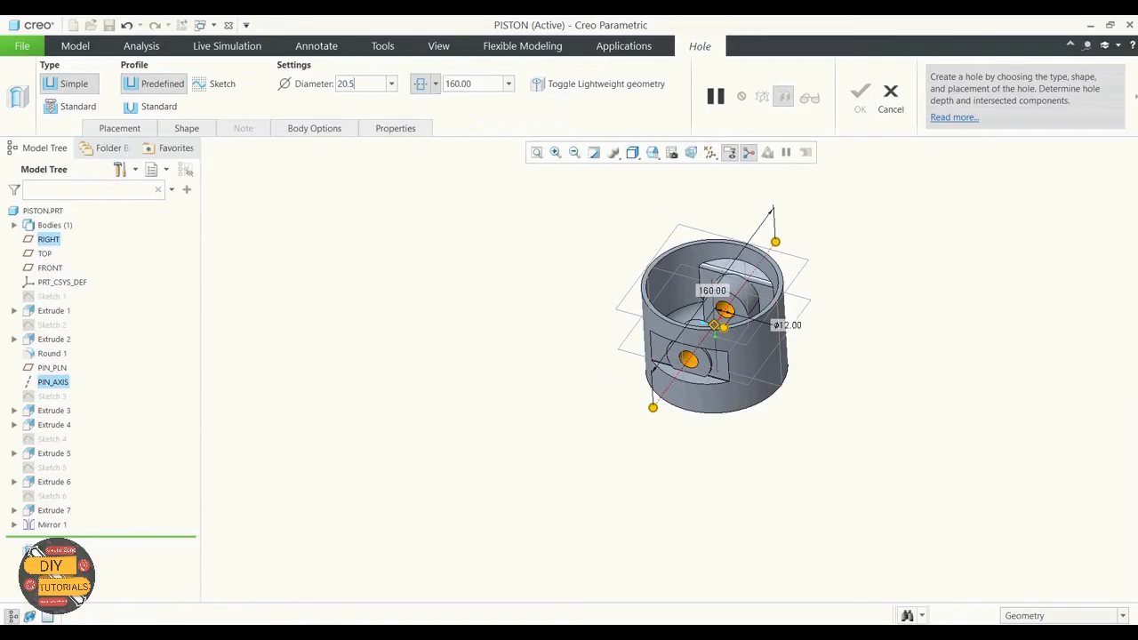
text(0.5)
key(Return)
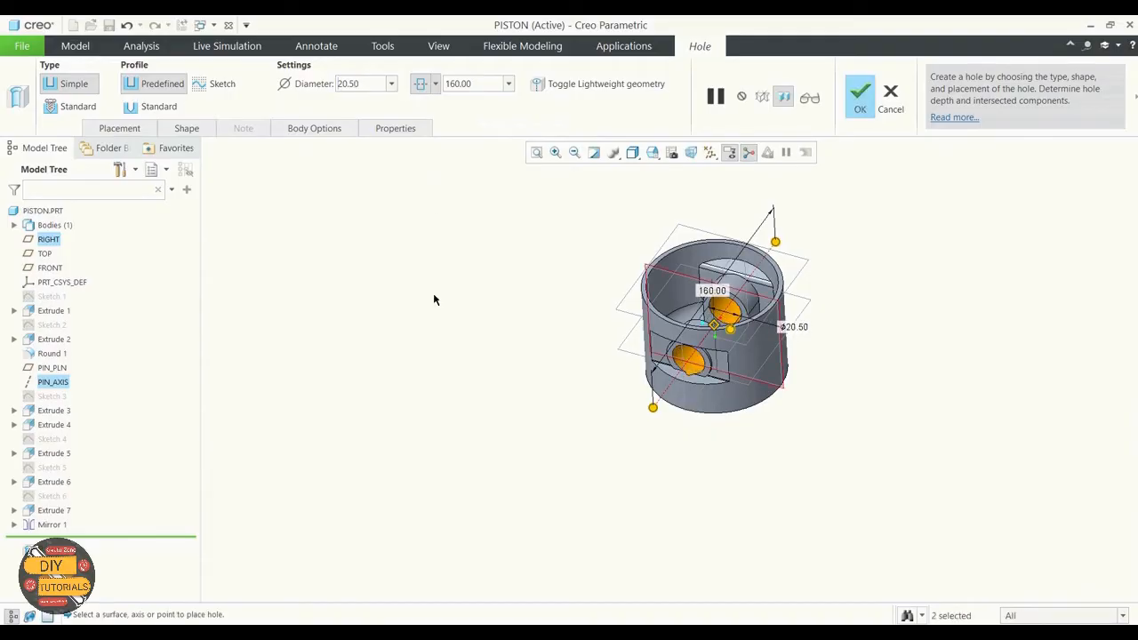
middle_drag(433, 300, 450, 257)
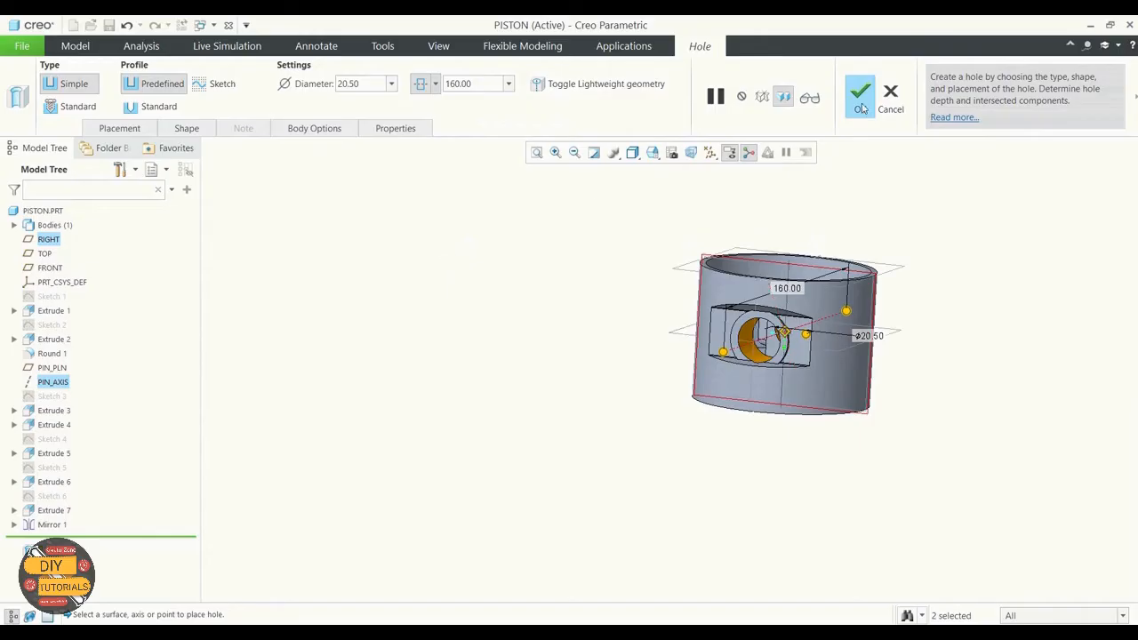
scroll(855, 206, down, 1)
middle_drag(848, 232, 838, 256)
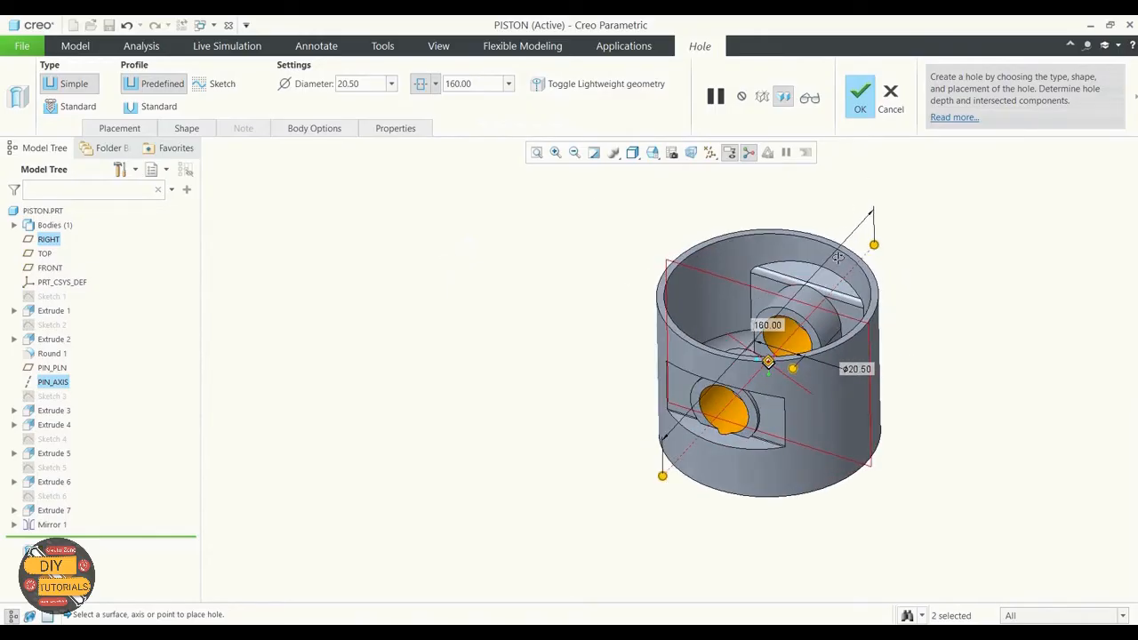
click(860, 98)
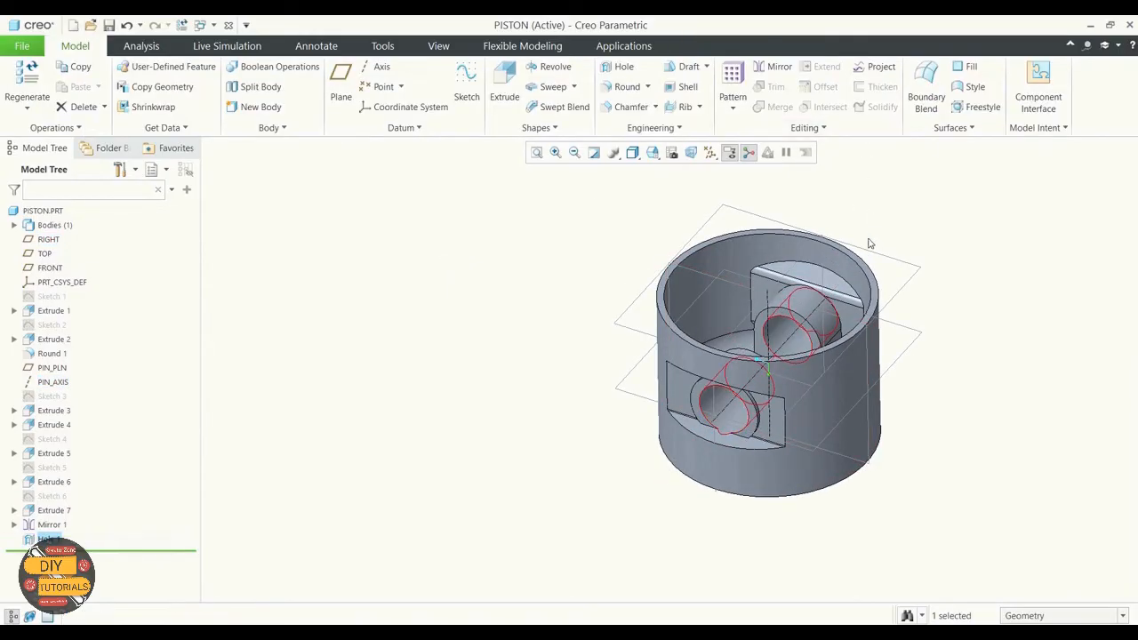
click(521, 241)
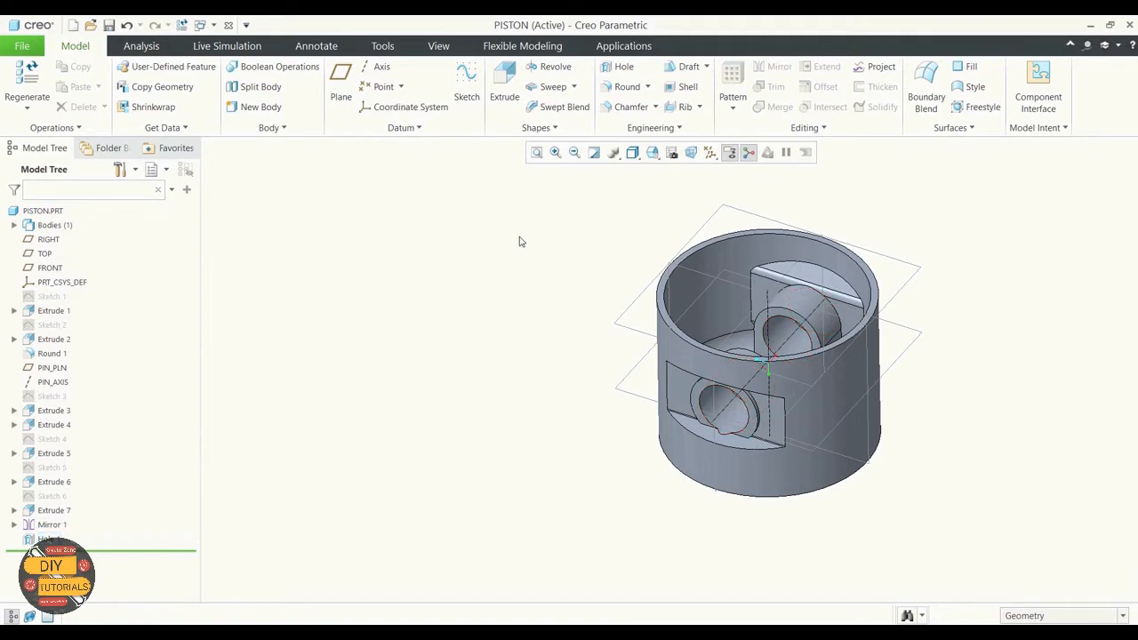
Turn off the display of all datum features, leaving the piston's open interior in view
middle_drag(520, 240, 483, 299)
click(710, 153)
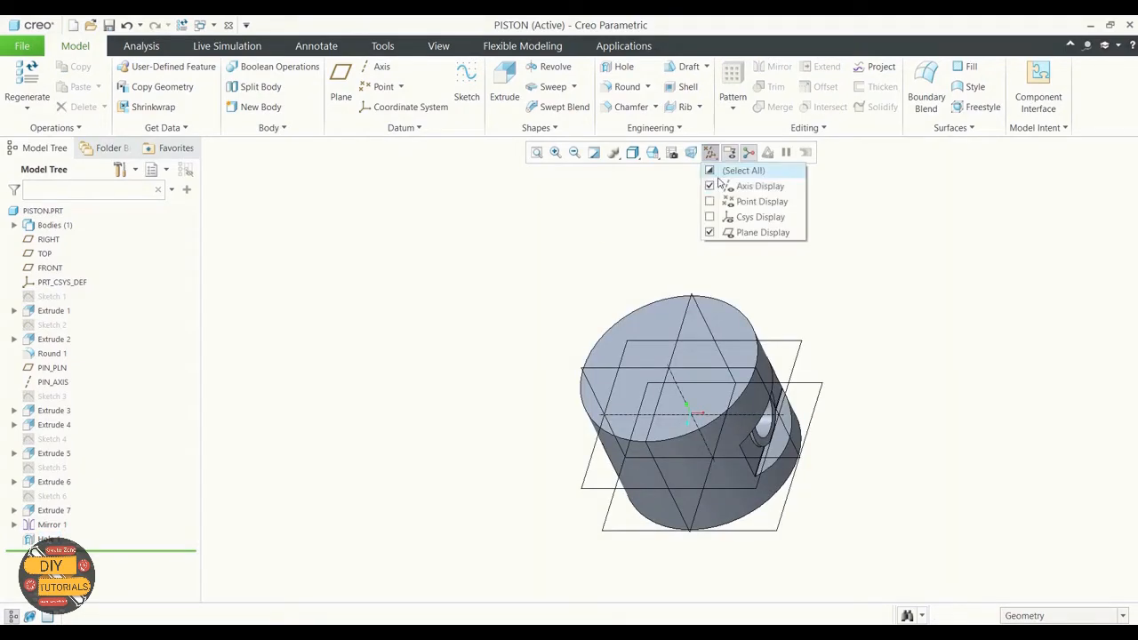
click(716, 170)
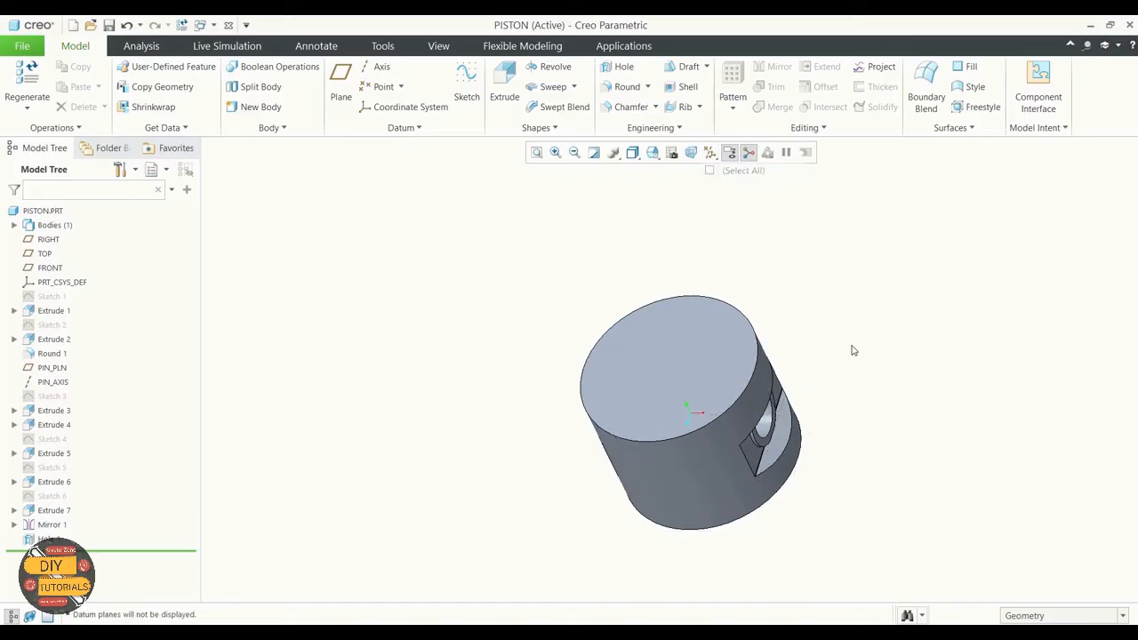
middle_drag(851, 349, 673, 272)
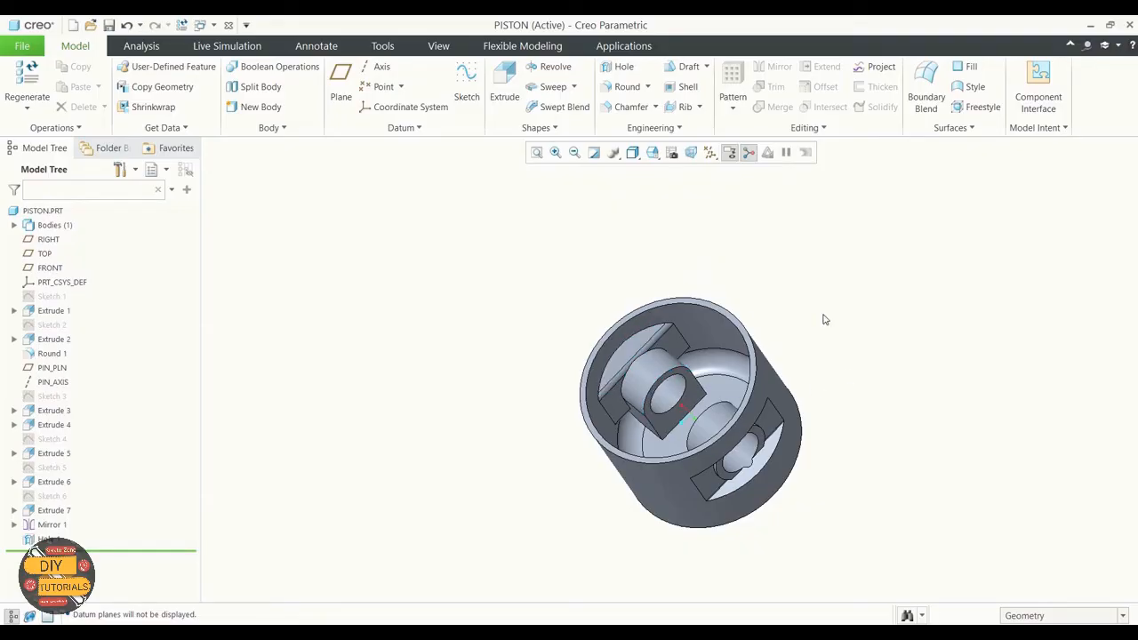
Start a round of radius 5 on the first pin boss's inner rim, its base edge and the surrounding pocket wall's curved edge
click(648, 86)
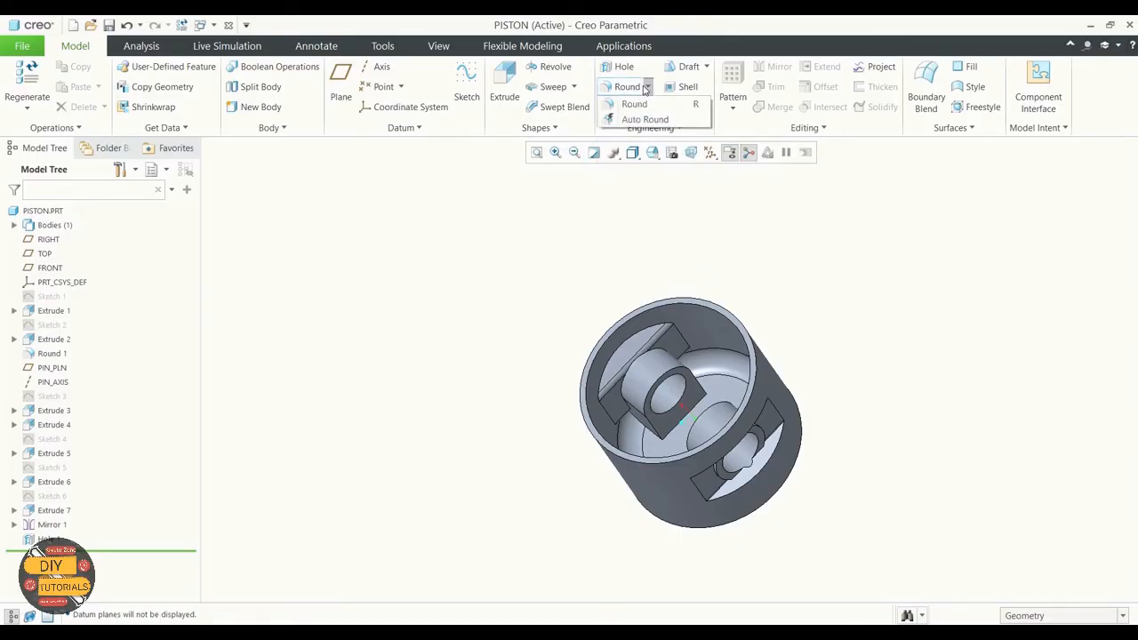
click(633, 103)
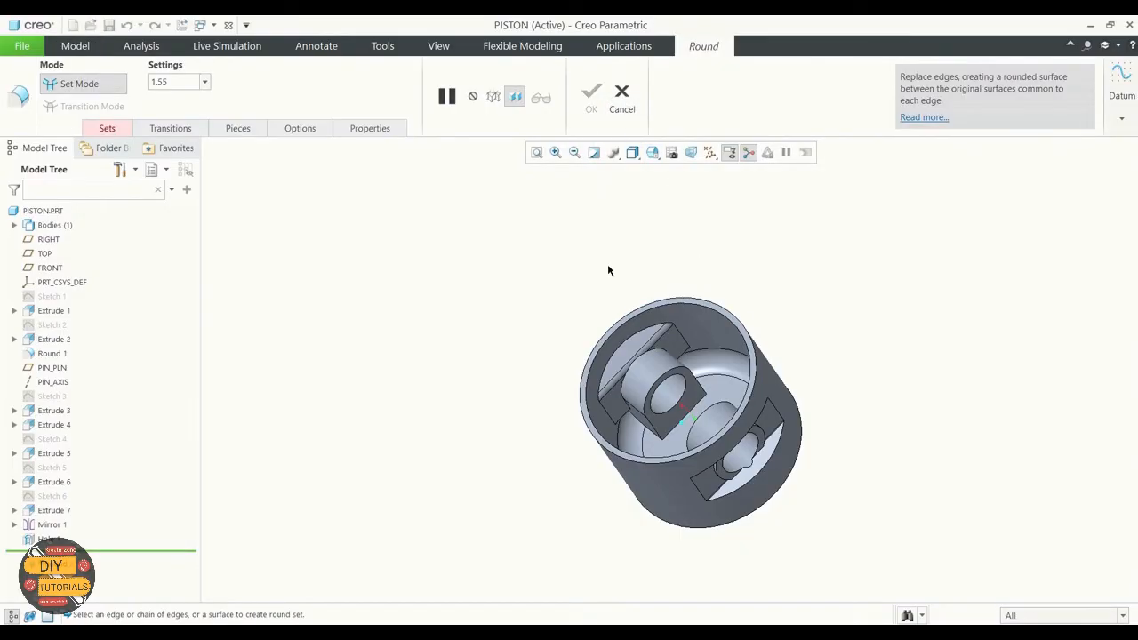
double_click(179, 81)
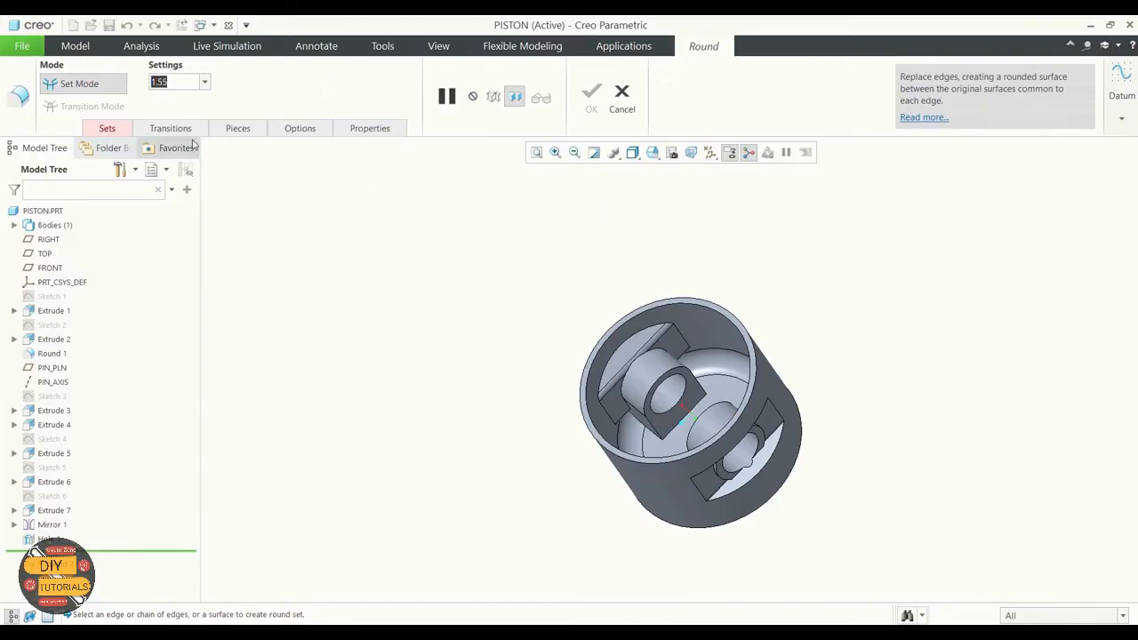
text(5)
key(Return)
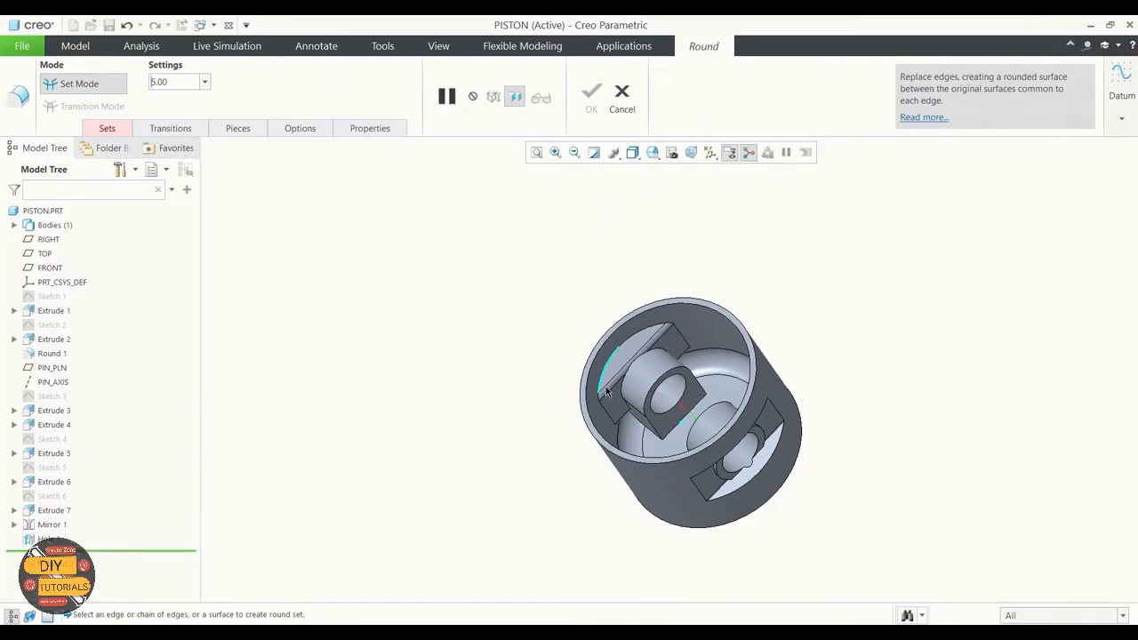
click(660, 382)
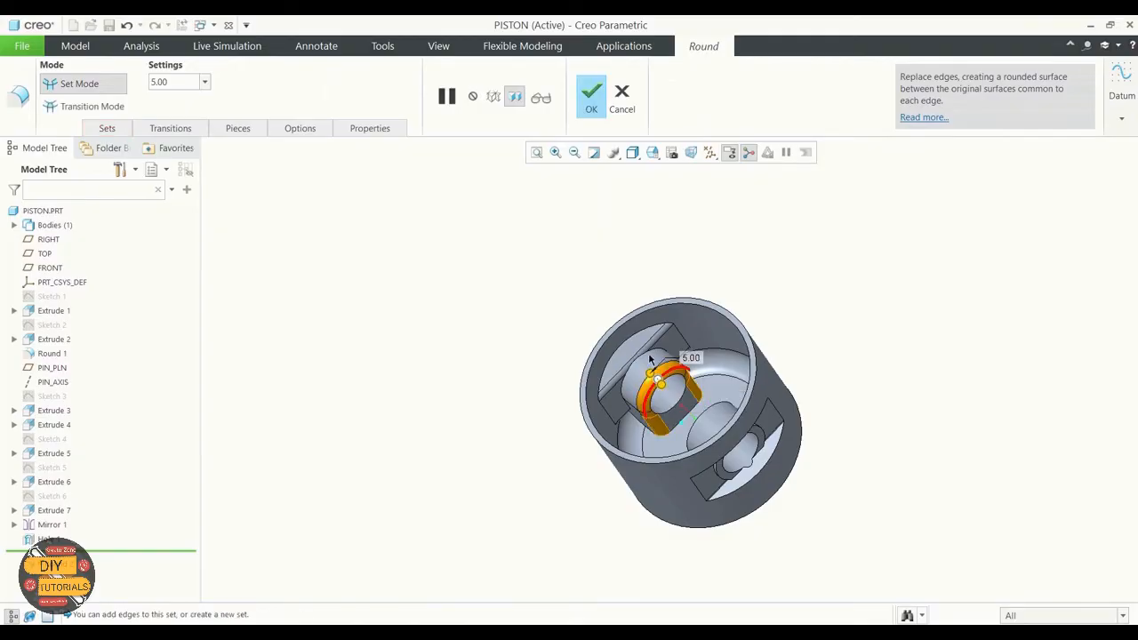
ctrl+click(652, 354)
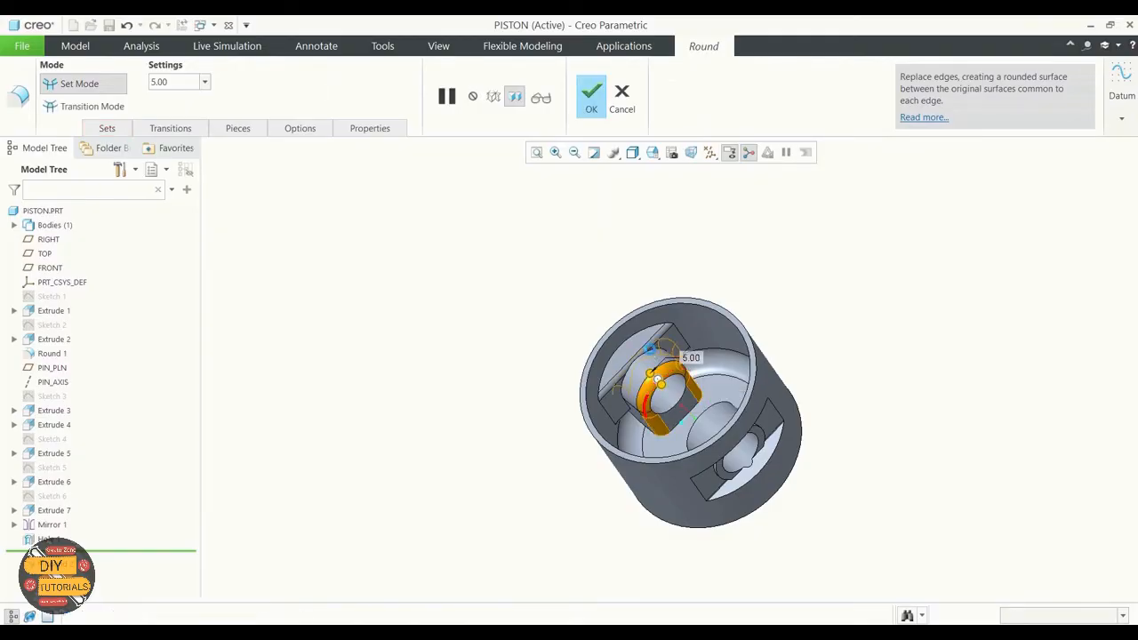
ctrl+click(619, 352)
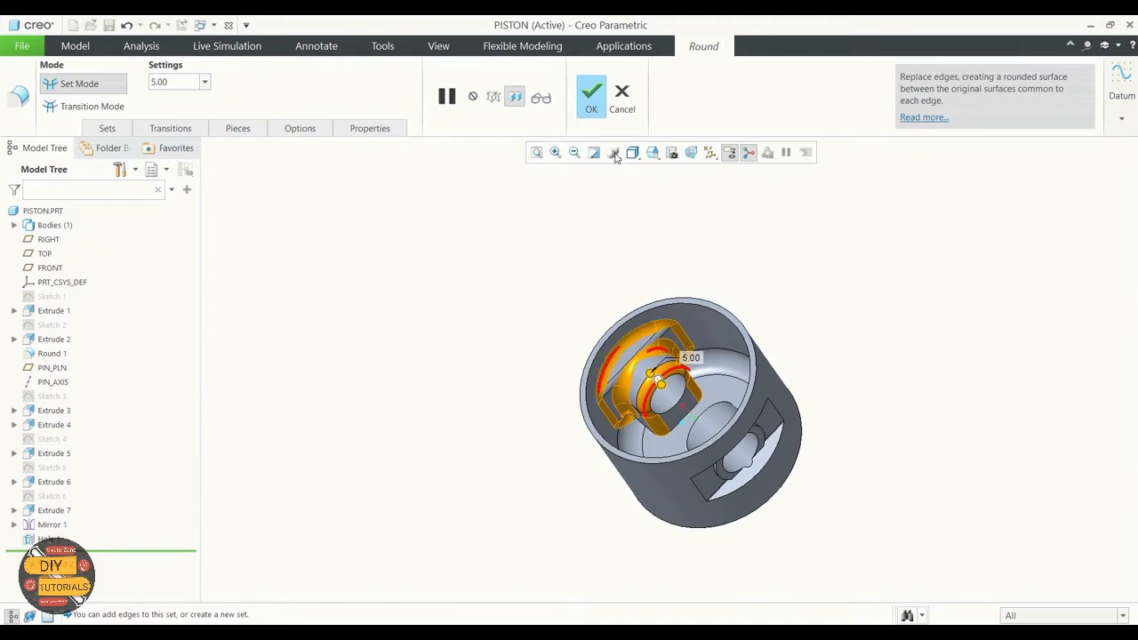
Add the opposite boss's matching rim, base and pocket wall edges to the round set, preview it and complete the round
middle_drag(772, 280, 821, 294)
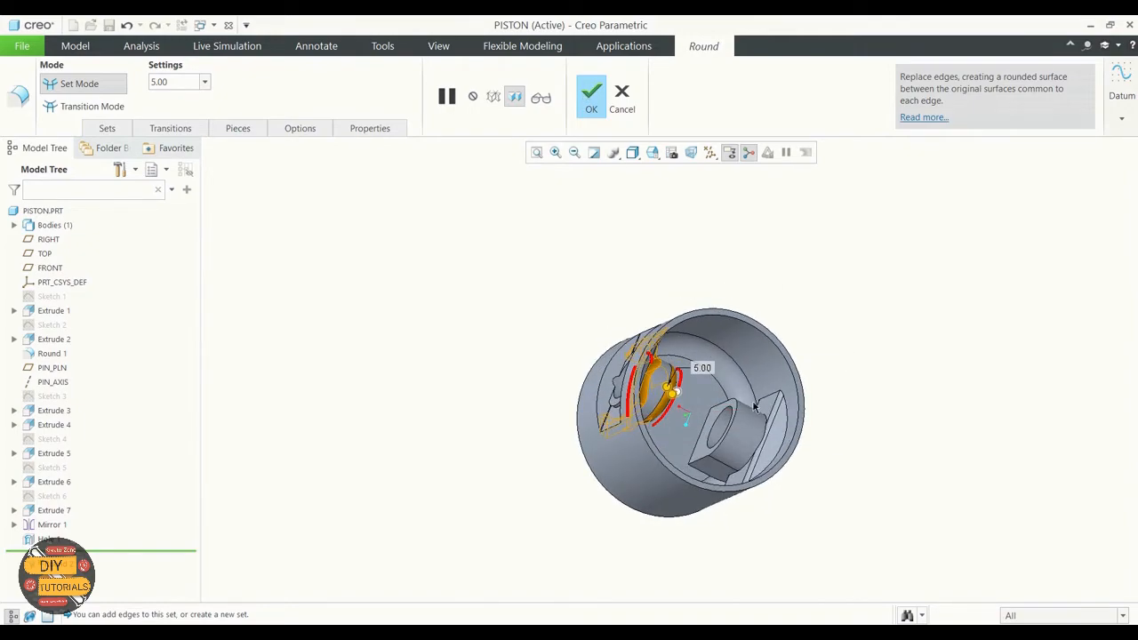
ctrl+click(734, 423)
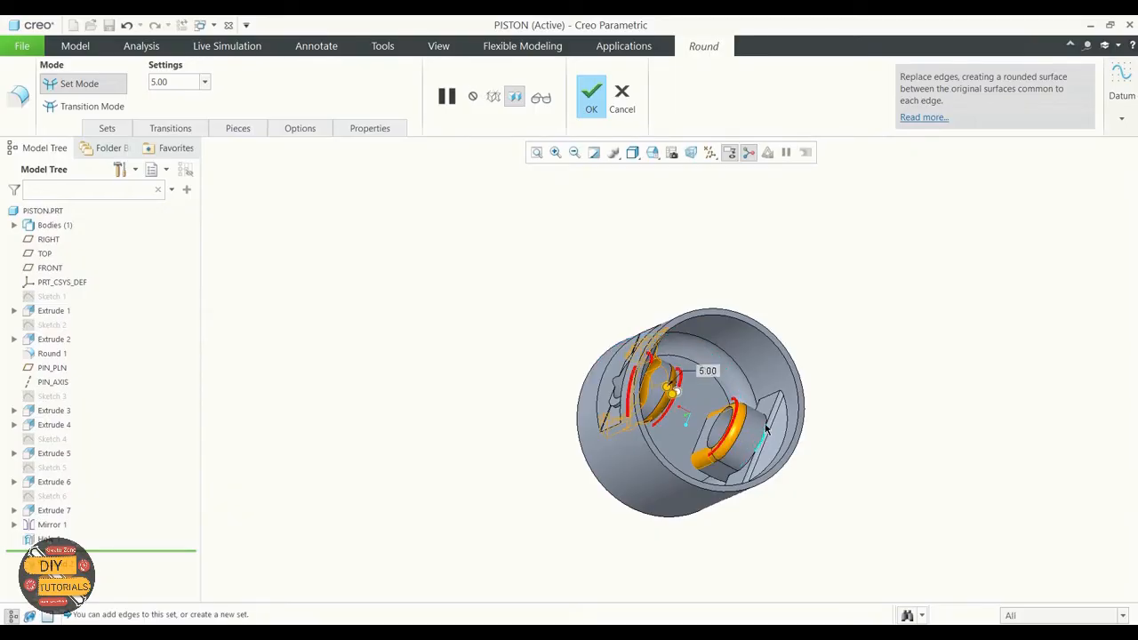
ctrl+click(766, 417)
ctrl+click(786, 414)
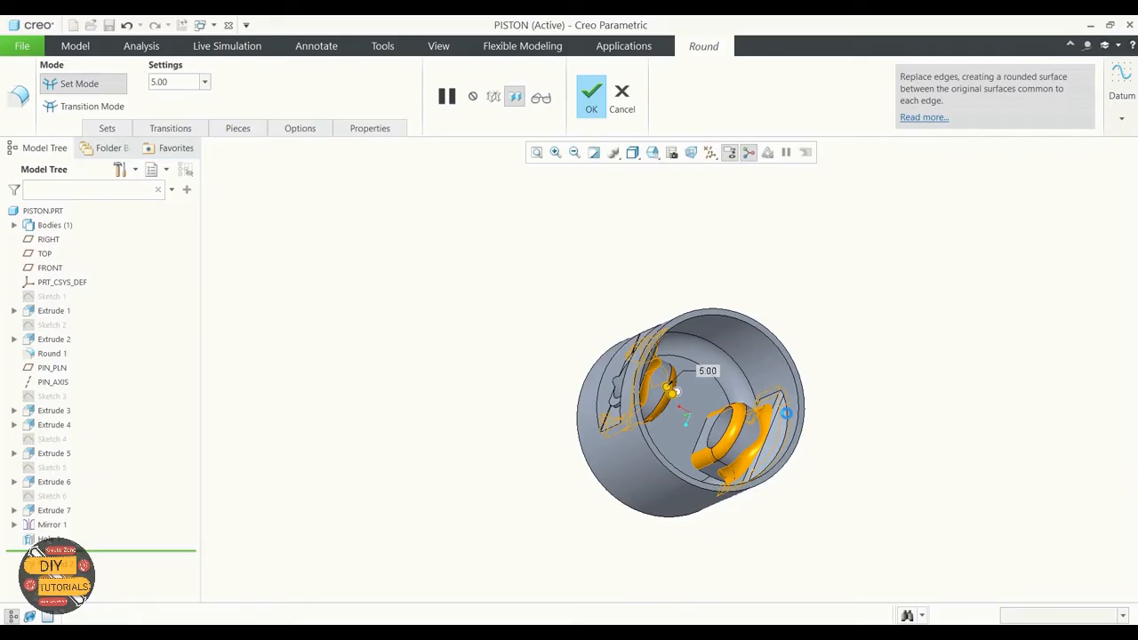
middle_drag(932, 338, 660, 225)
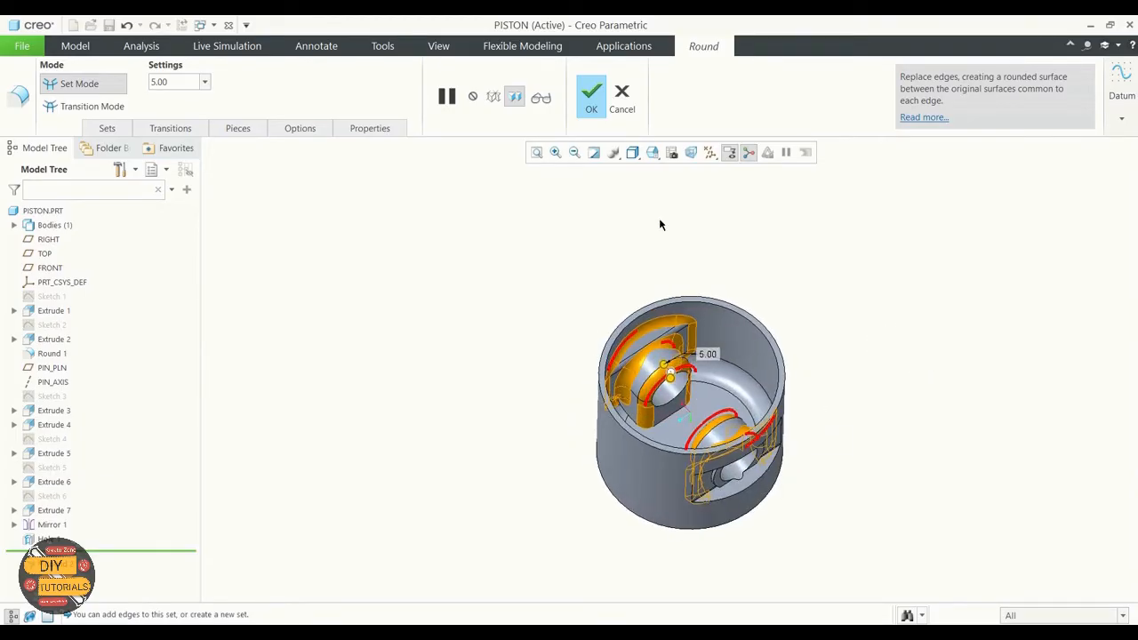
click(541, 97)
middle_drag(972, 350, 952, 330)
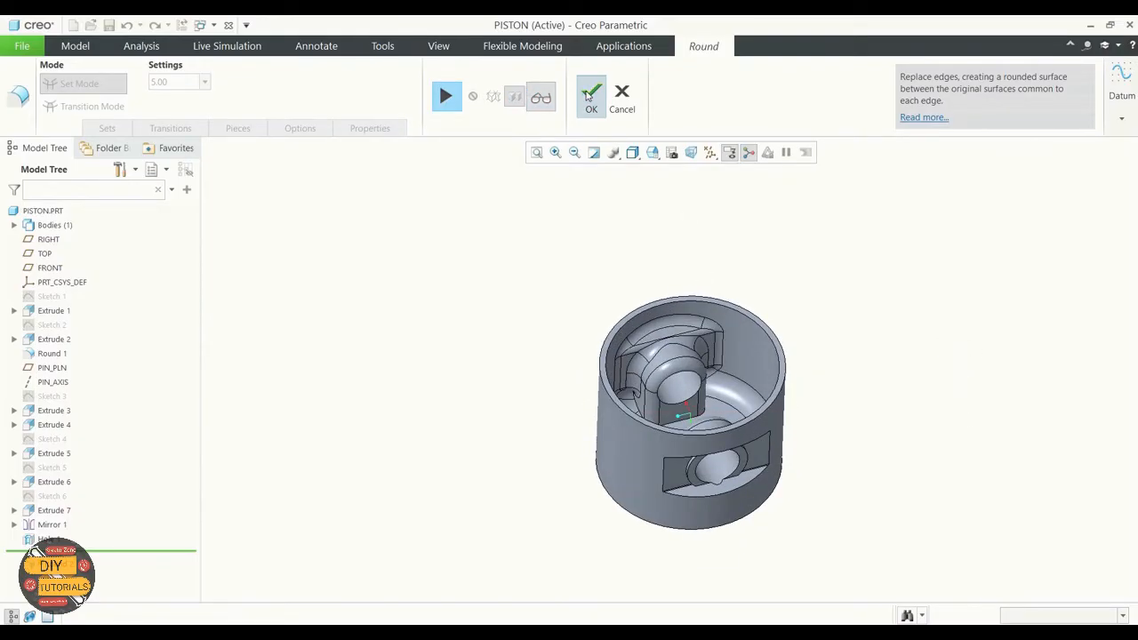
click(590, 96)
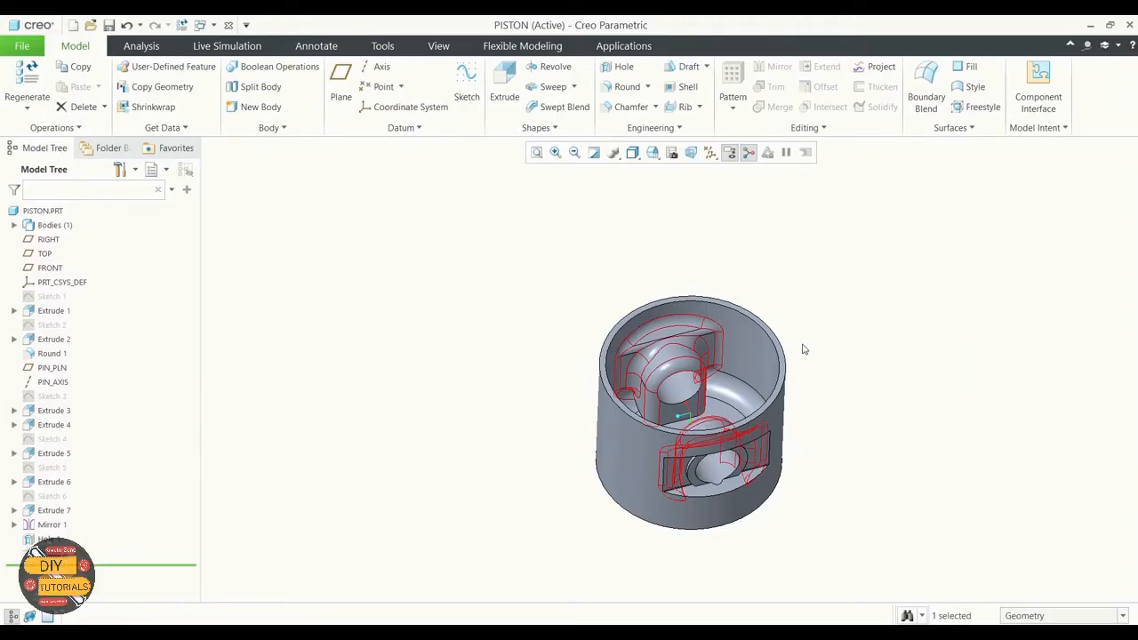
click(536, 337)
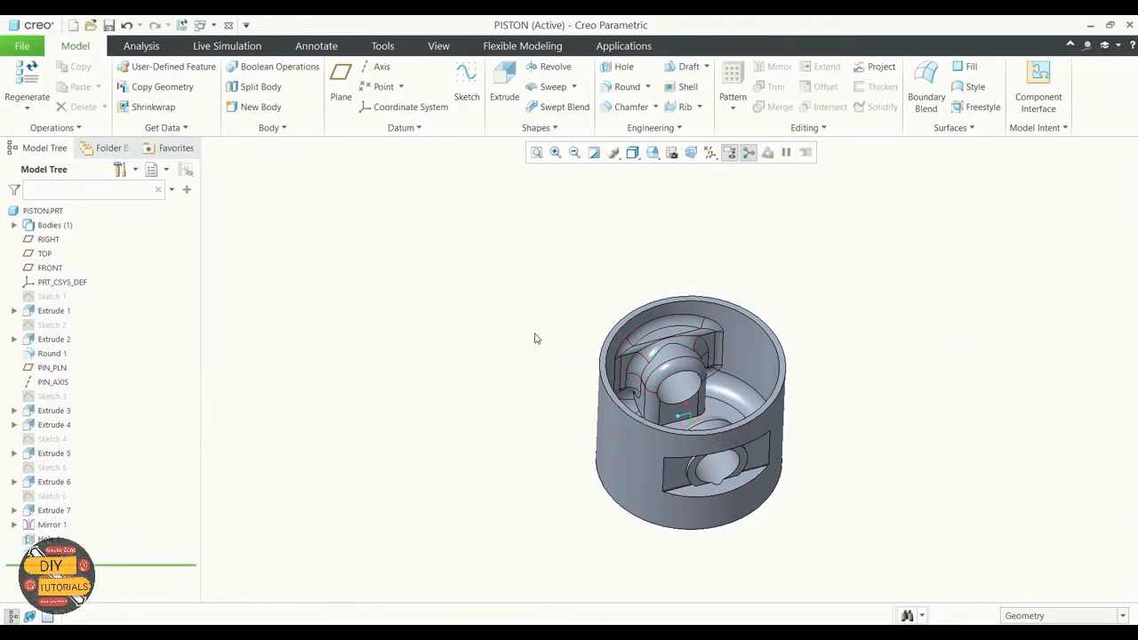
Display the datum planes and start a sketch on the FRONT plane with RIGHT as the reference, viewed parallel to the screen
mouse_move(536, 337)
middle_down()
mouse_move(518, 301)
mouse_move(573, 305)
mouse_move(612, 353)
mouse_move(594, 399)
mouse_move(574, 363)
middle_up()
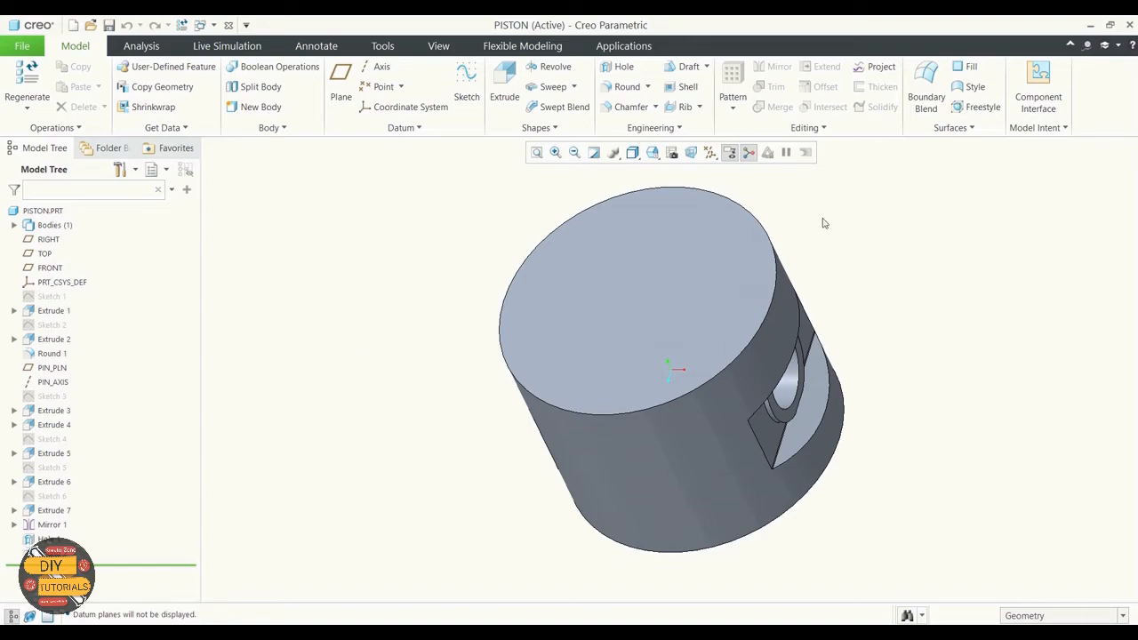
click(709, 152)
click(734, 233)
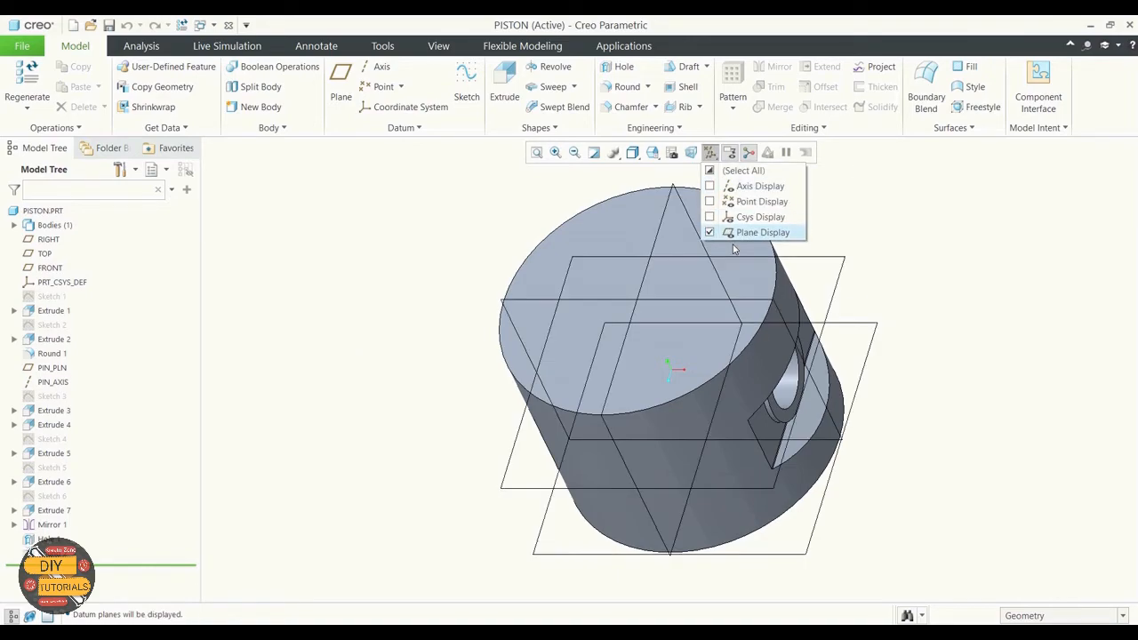
click(464, 78)
click(756, 302)
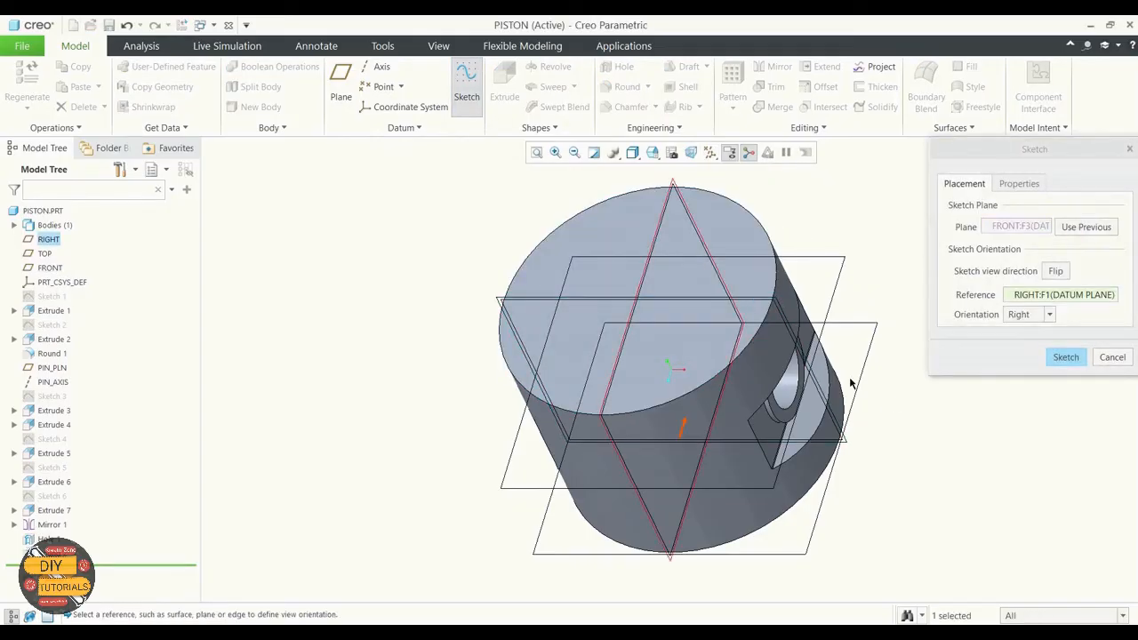
click(1064, 357)
click(708, 154)
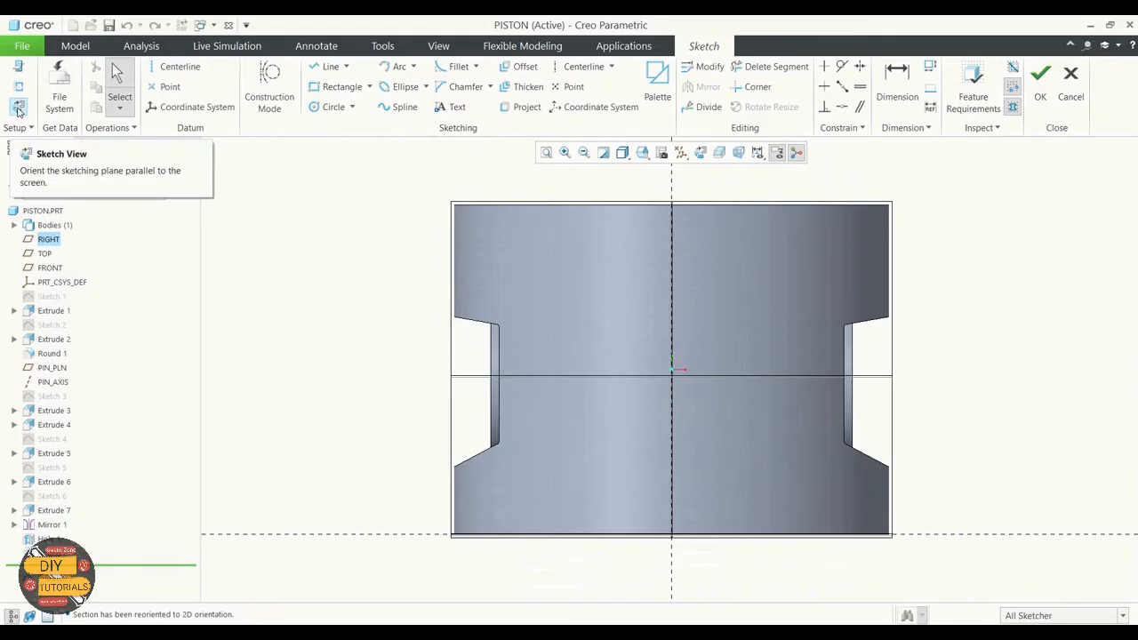
Add a vertical datum centerline along the piston's left side and a horizontal one along its lower edge
click(182, 74)
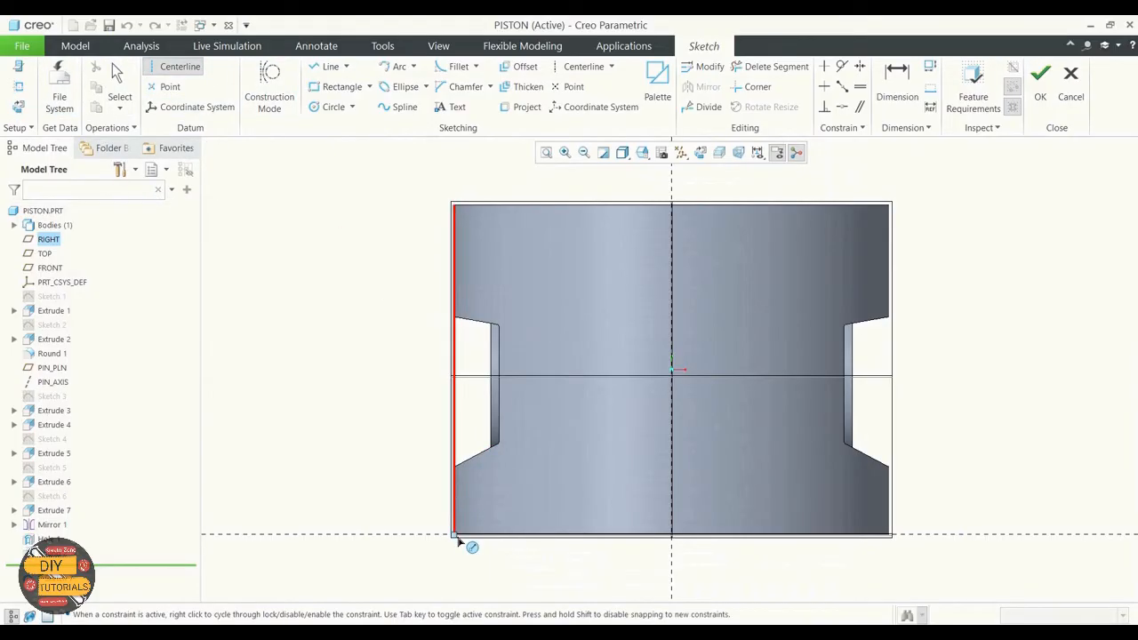
click(456, 537)
click(461, 500)
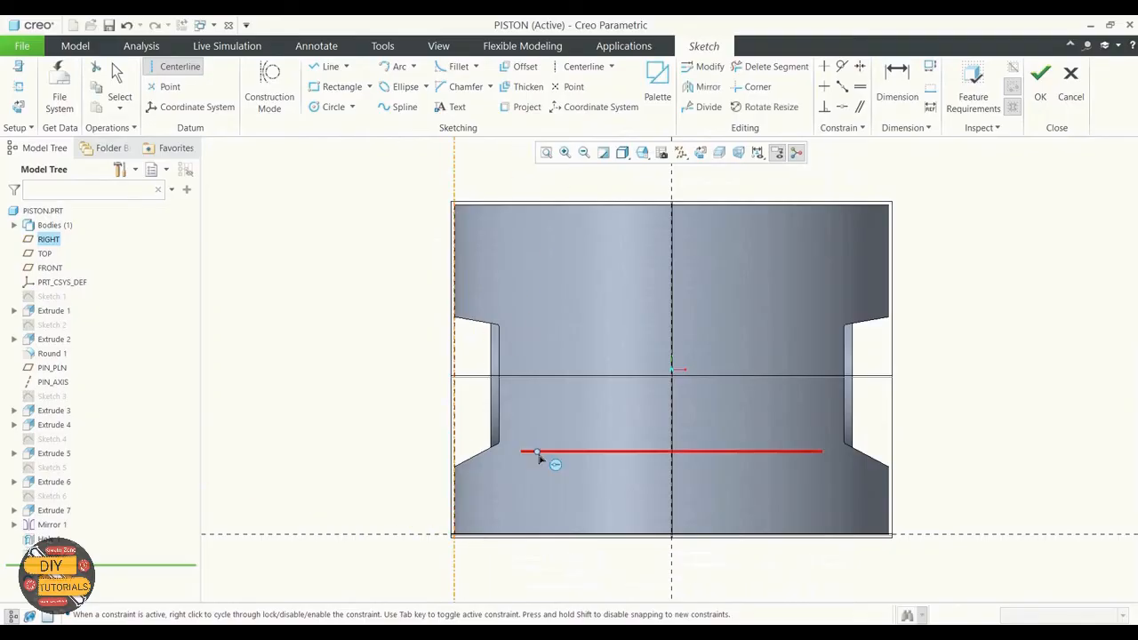
click(456, 536)
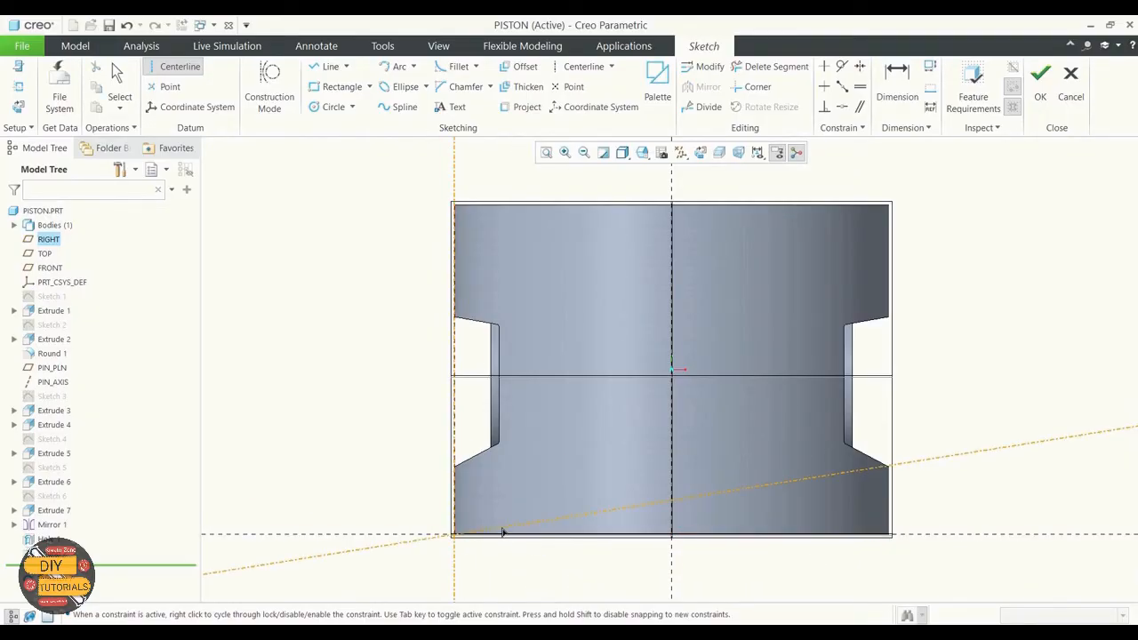
click(747, 522)
middle_click(747, 522)
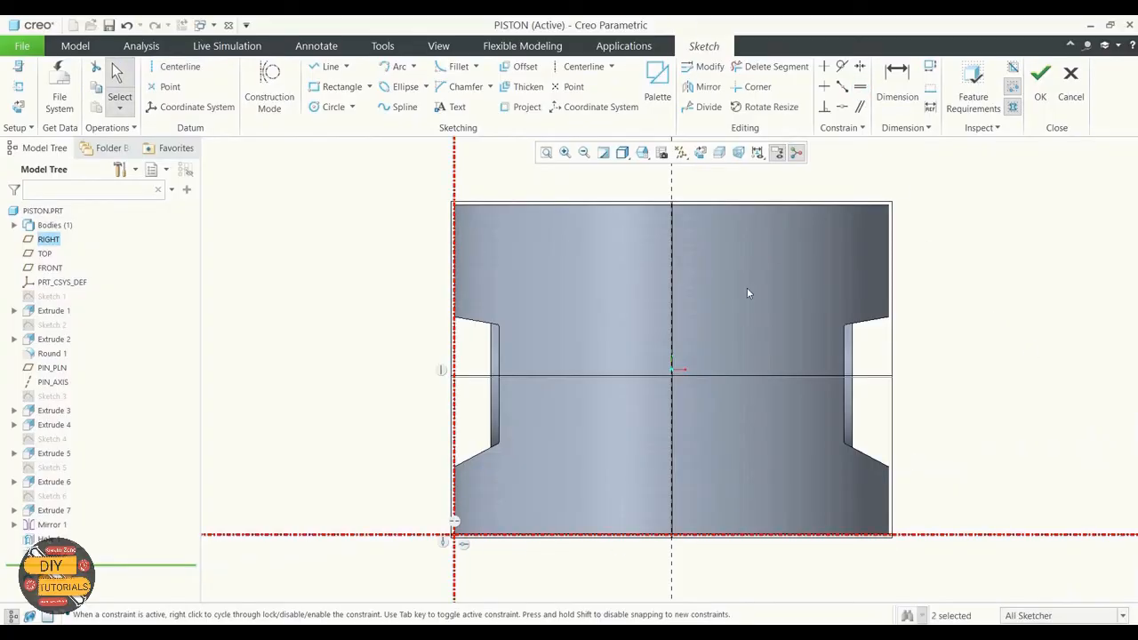
Sketch a small rectangle about 9 wide across the piston's right outer wall, above the side cutout
click(340, 86)
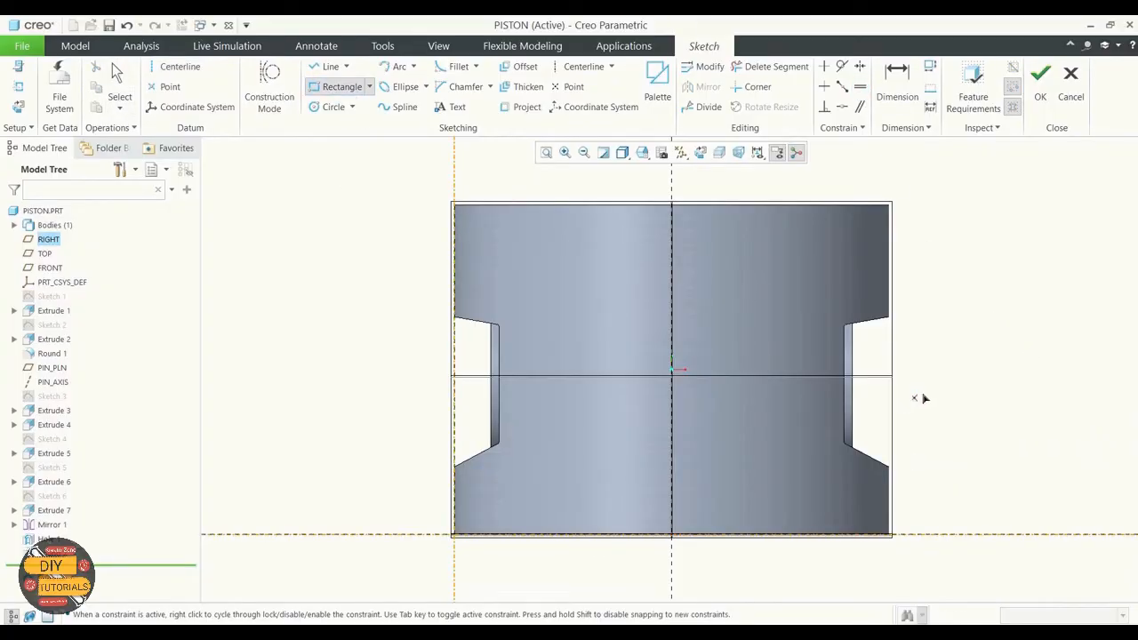
click(911, 275)
click(863, 295)
click(120, 84)
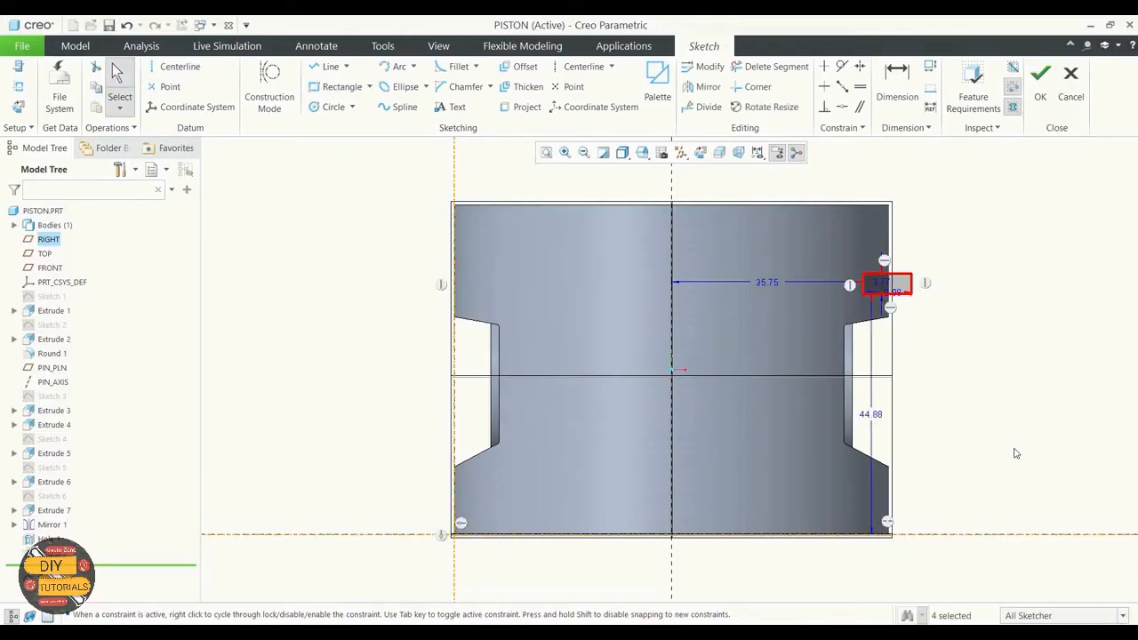
Place the rectangle's lower edge 48 above the horizontal base line and set the rectangle's height to 1.7
click(870, 423)
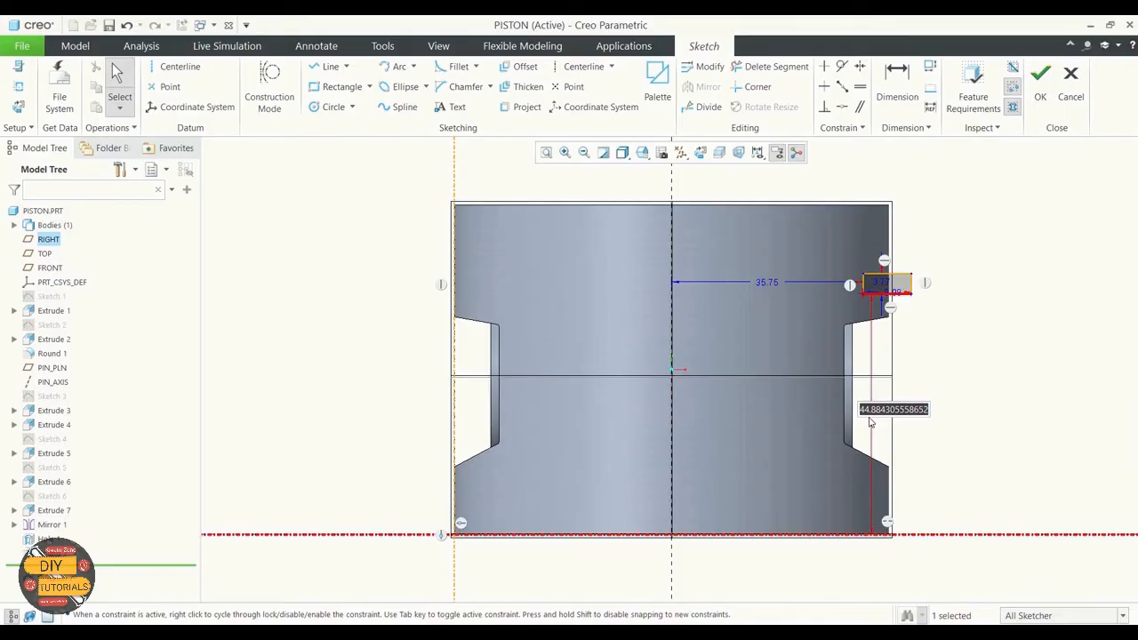
text(48)
key(Return)
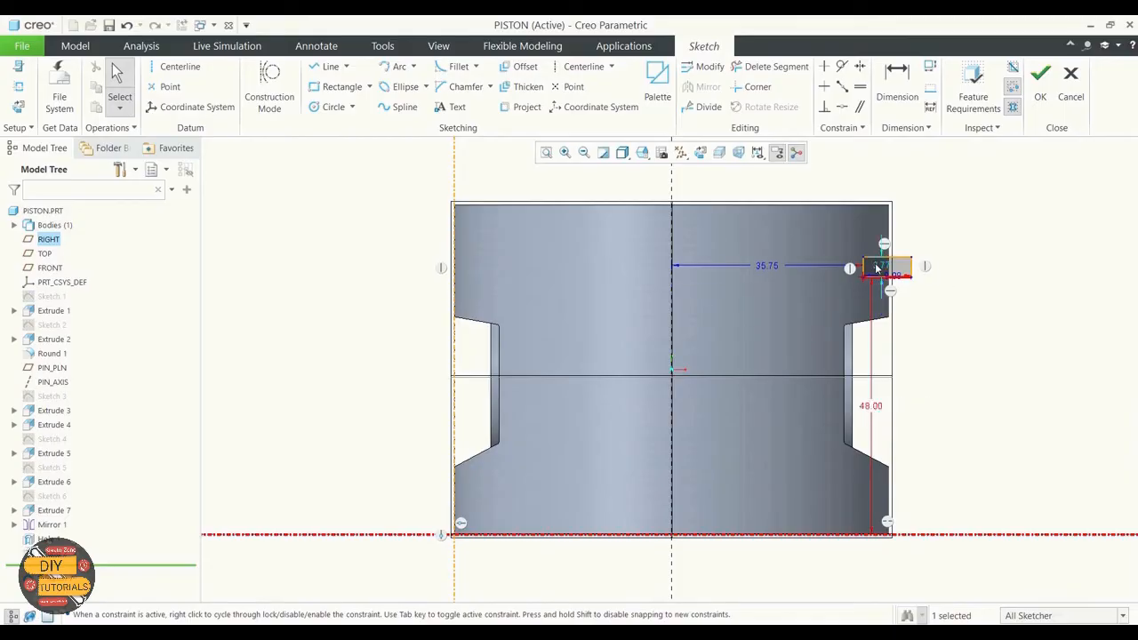
click(875, 266)
text(1)
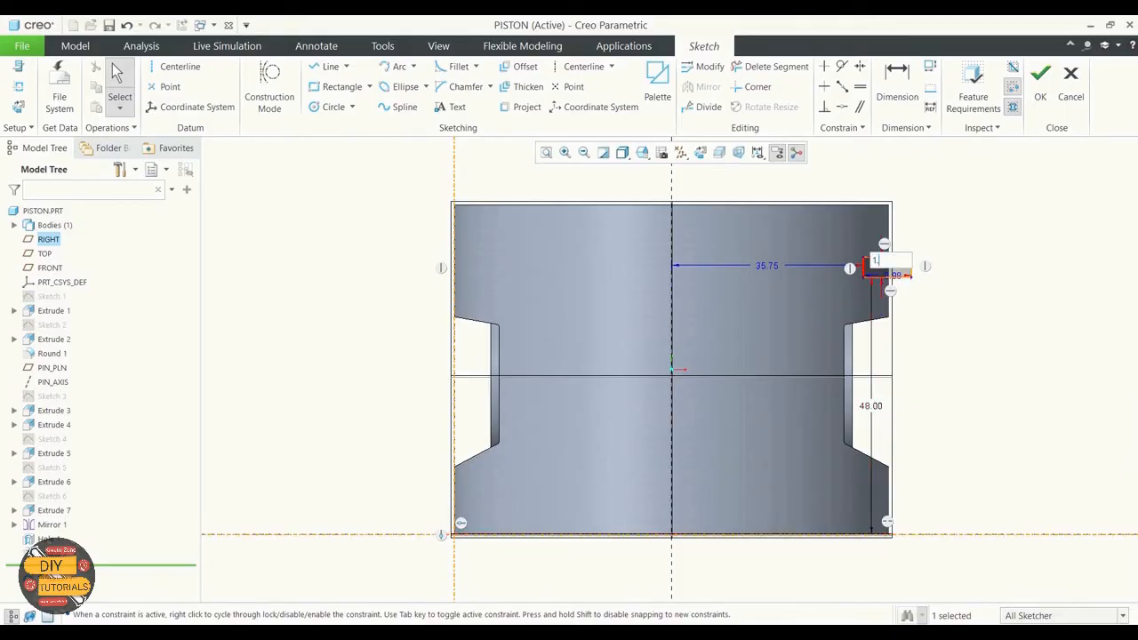
text(.7)
key(Return)
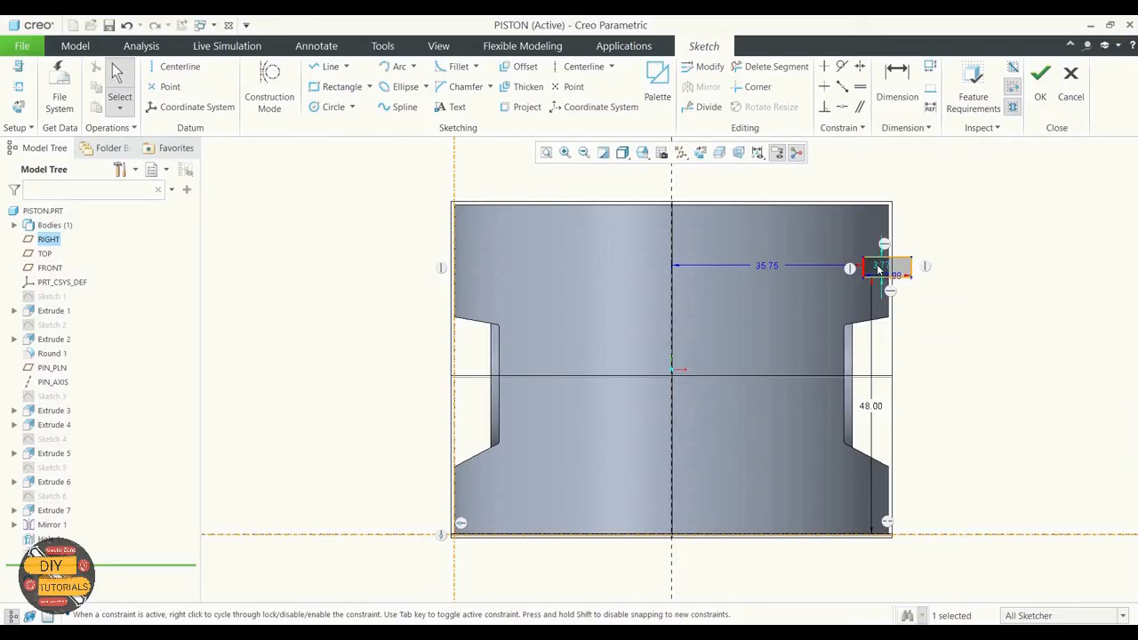
text(1.7)
key(Return)
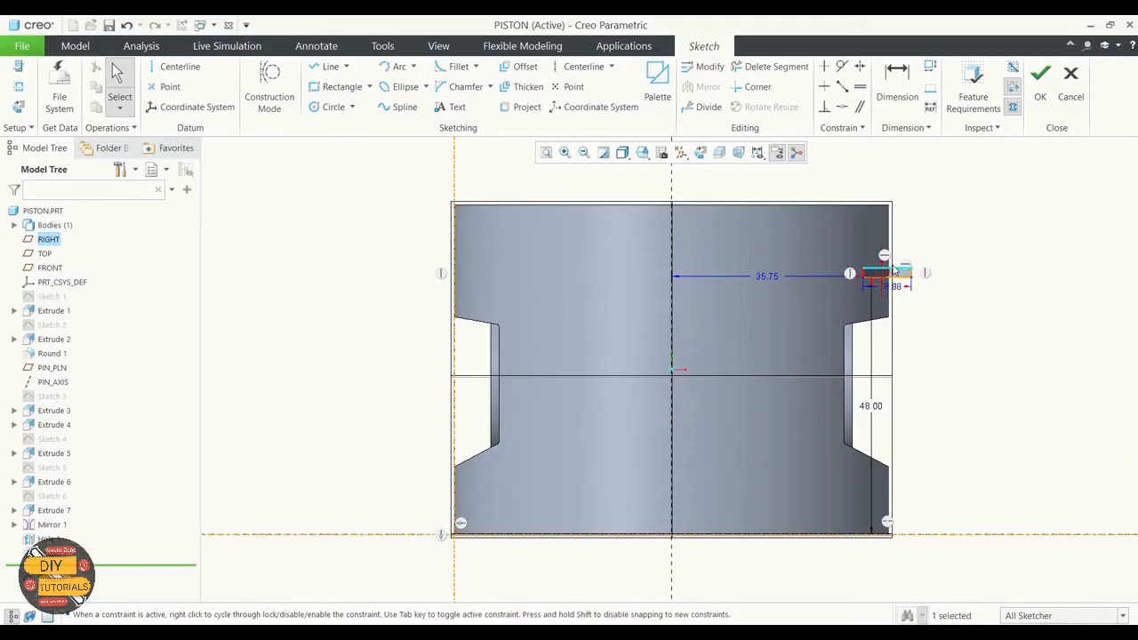
click(975, 327)
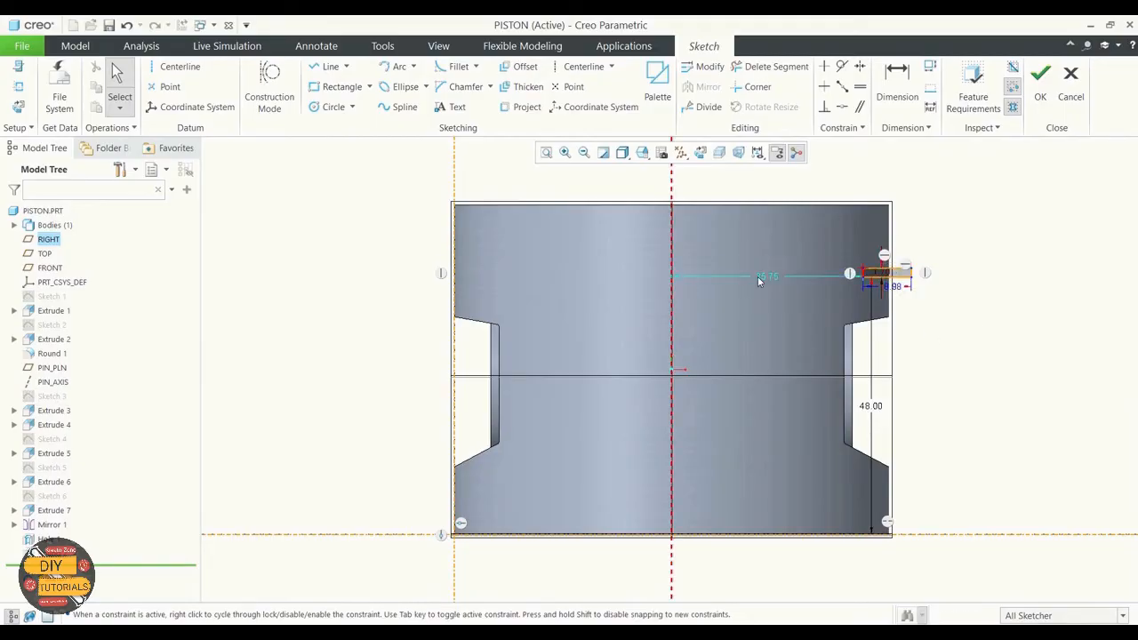
Dimension the rectangle's inner edge at 78 from the vertical centerline on the piston's left side and finish the sketch
click(897, 85)
scroll(856, 271, down, 4)
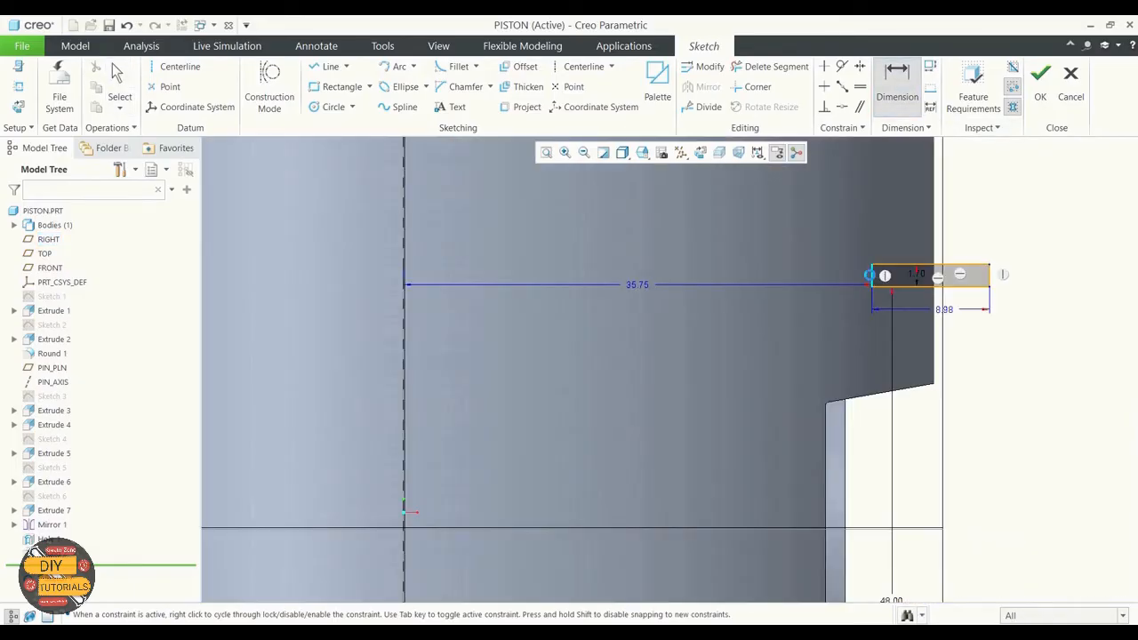
scroll(949, 283, up, 4)
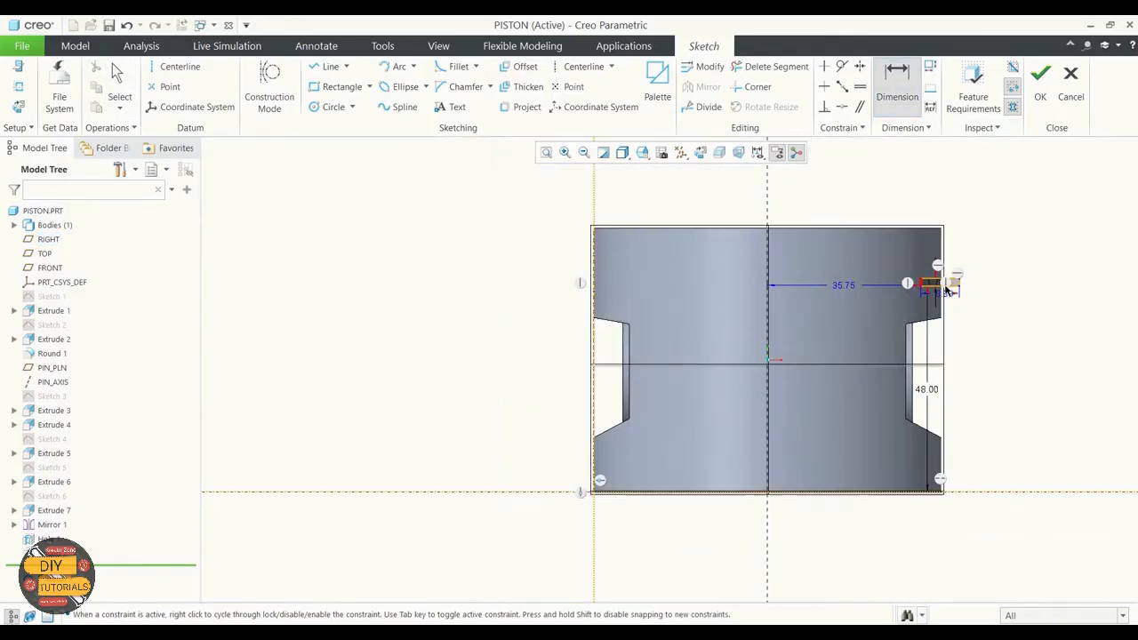
click(593, 286)
middle_click(729, 258)
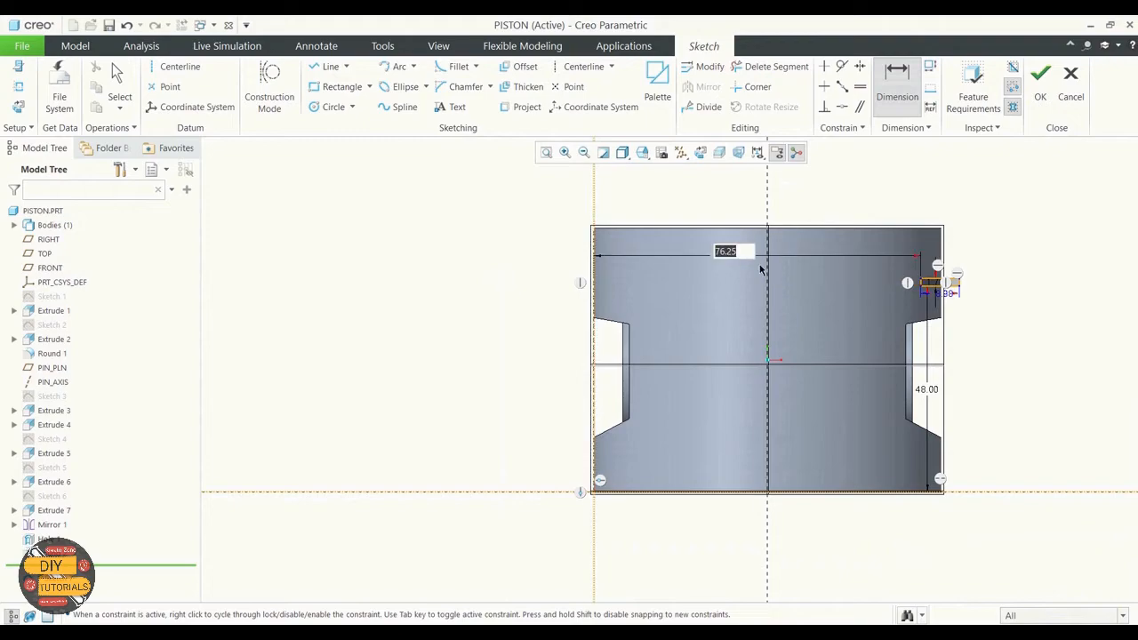
text(78)
key(Return)
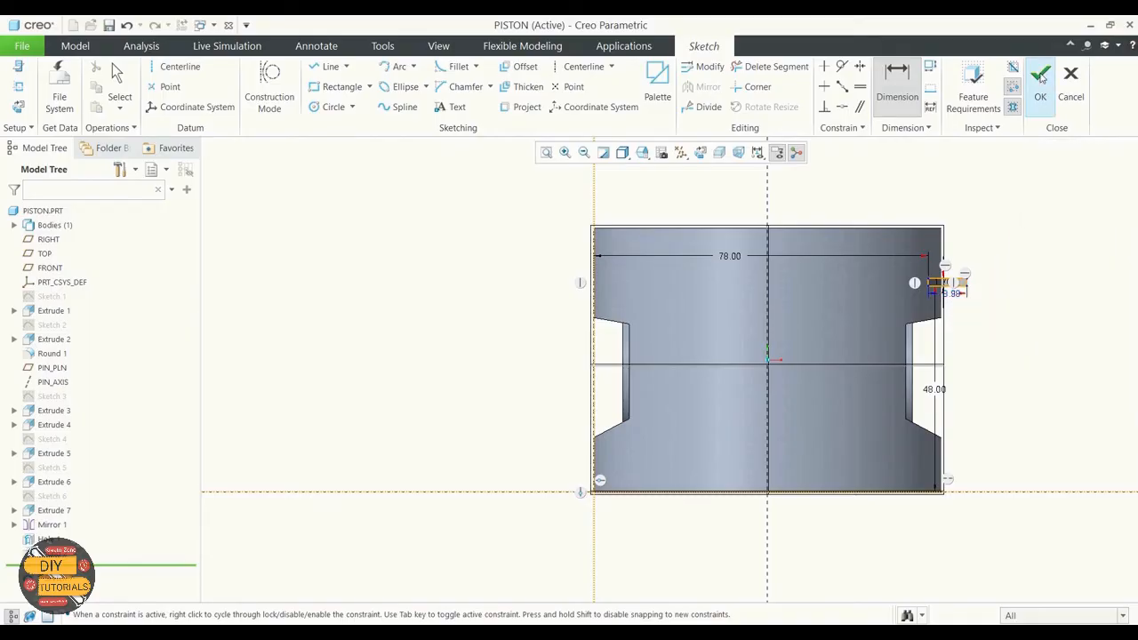
click(1040, 78)
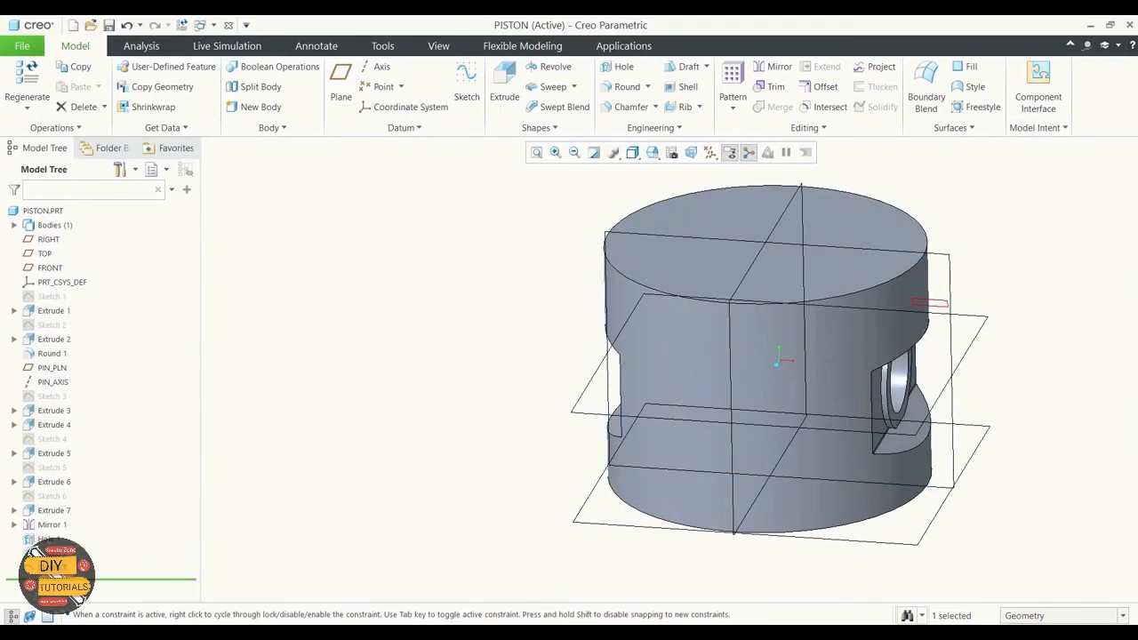
Turn on the display of datum axes and turn off the display of datum planes
click(710, 152)
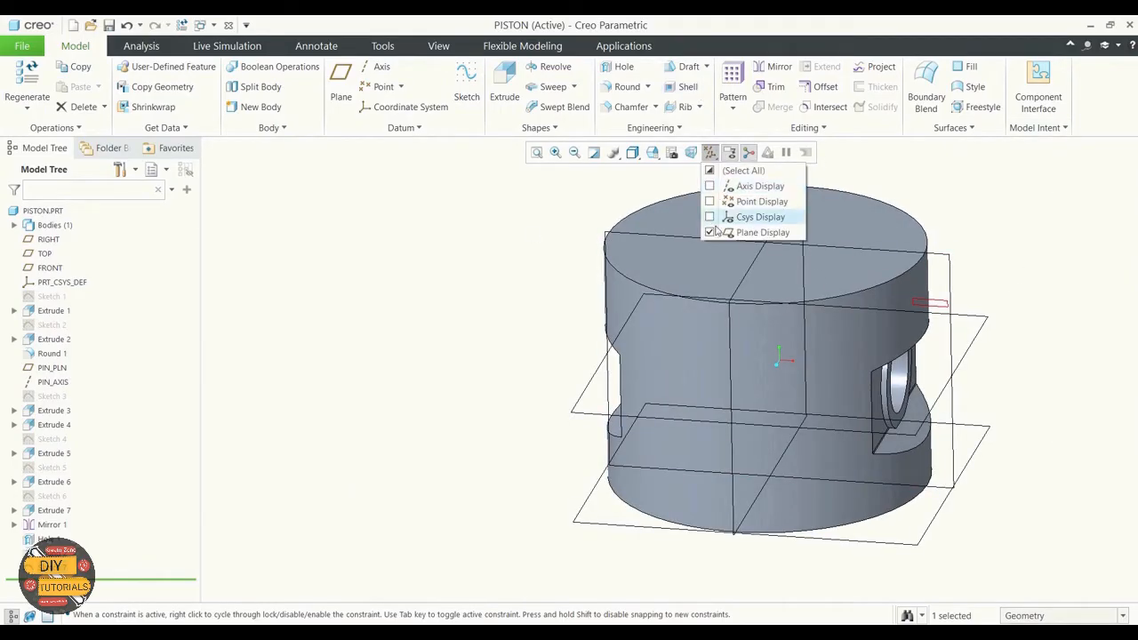
click(709, 186)
click(709, 232)
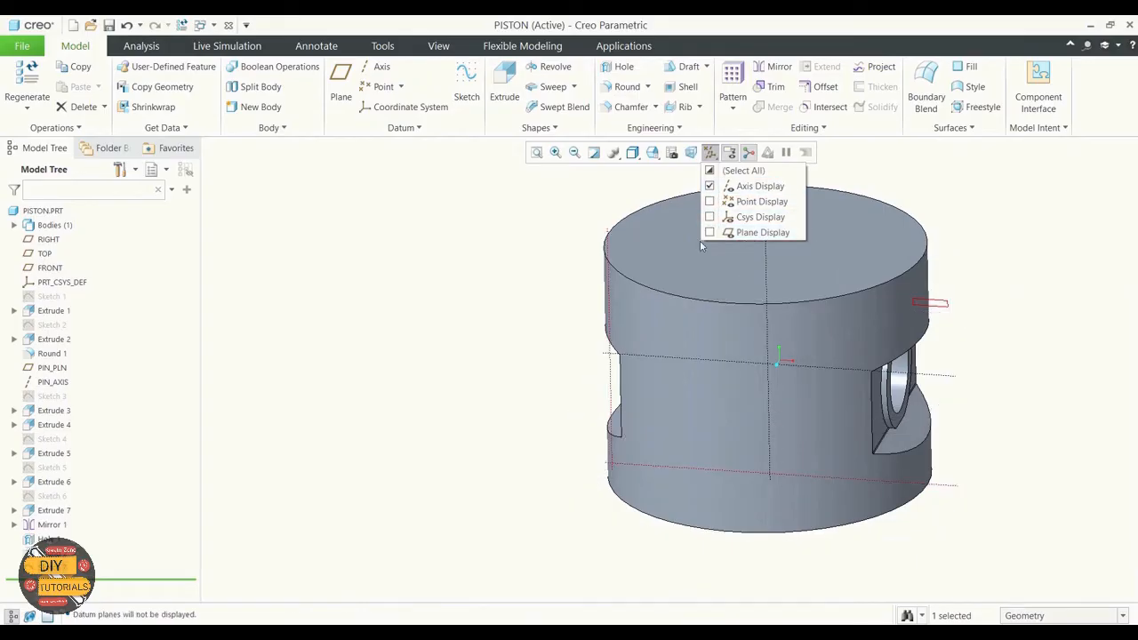
click(550, 67)
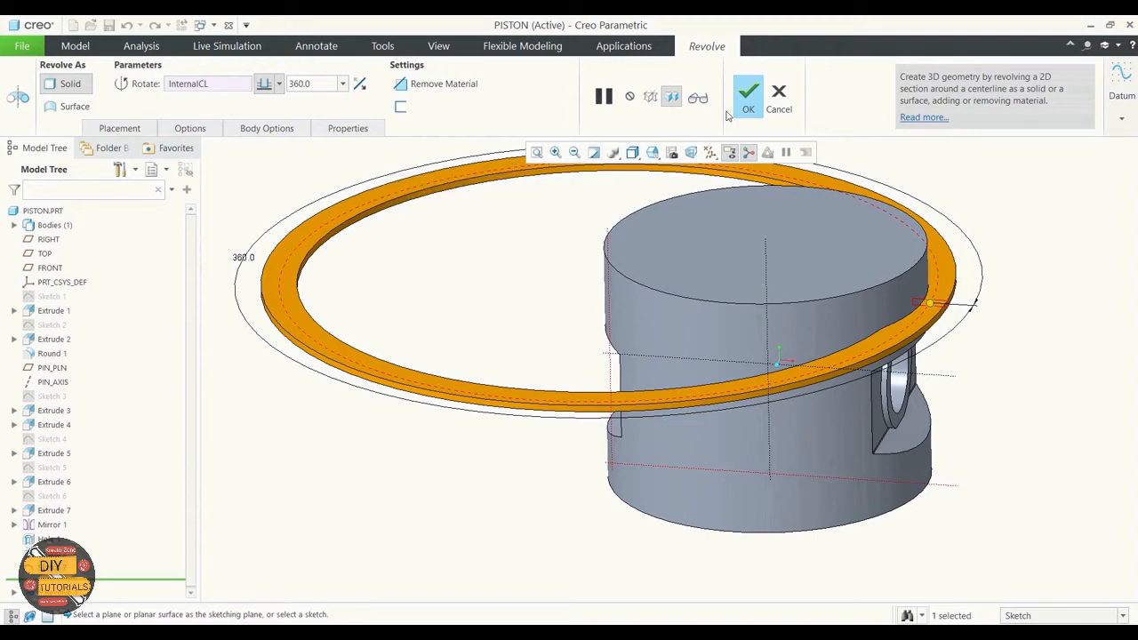
click(778, 98)
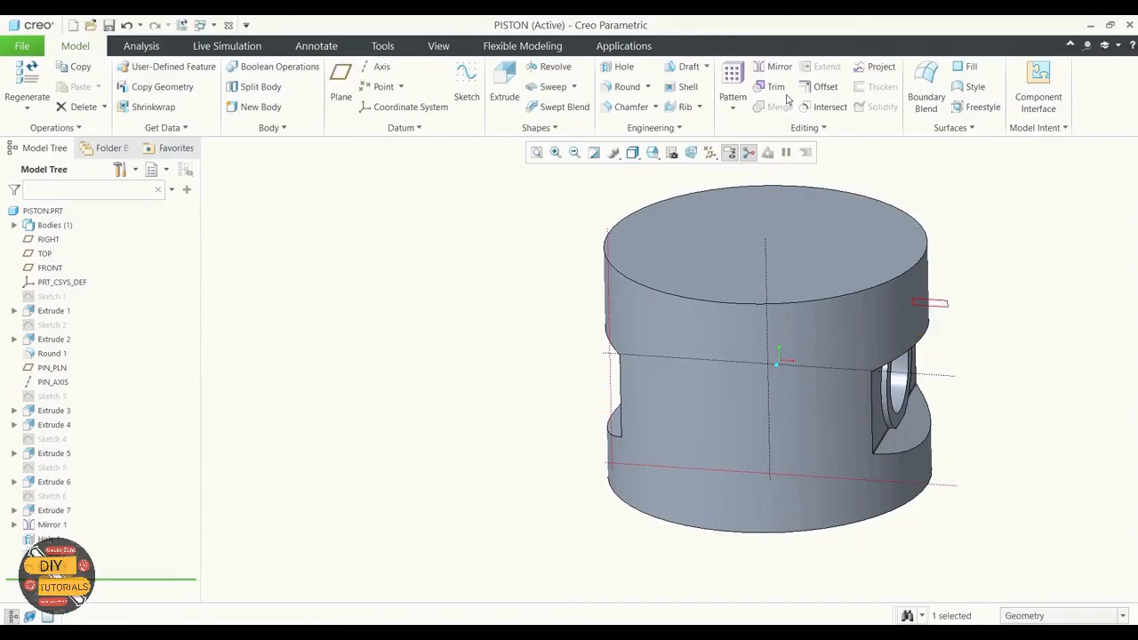
click(424, 308)
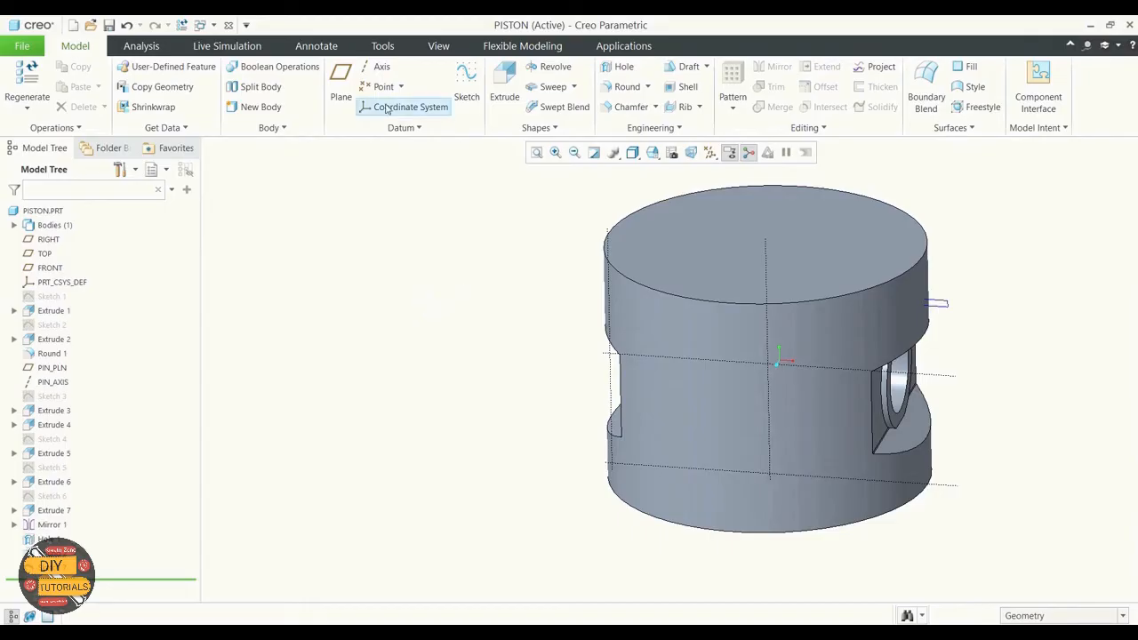
Reopen the rectangle sketch, add a vertical datum centerline through the piston's middle and finish the sketch
right_click(42, 567)
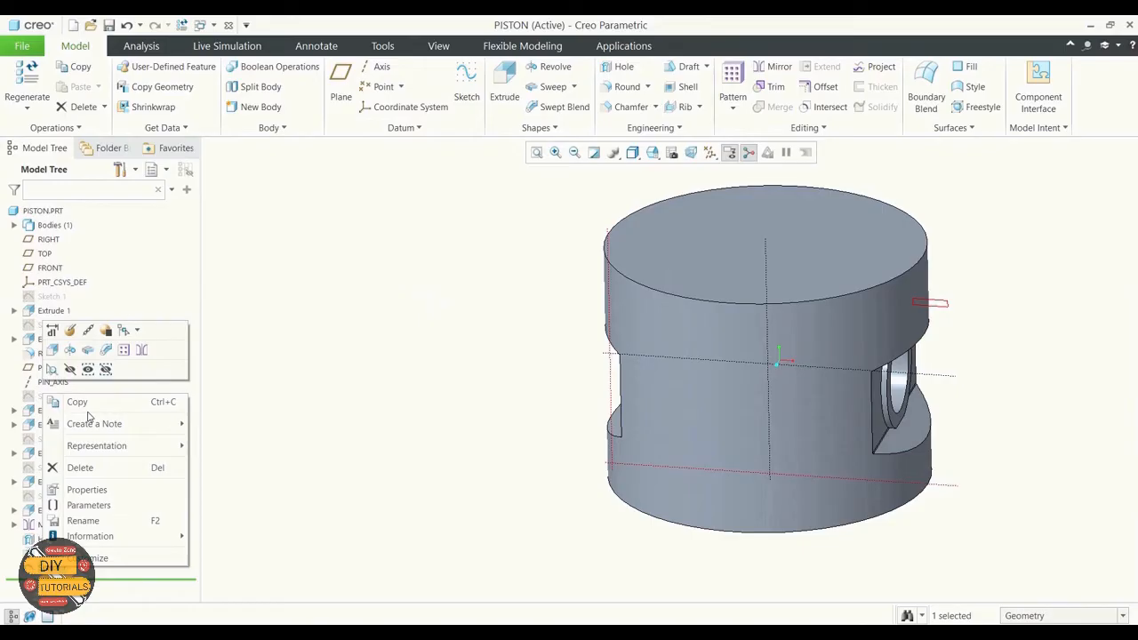
click(71, 336)
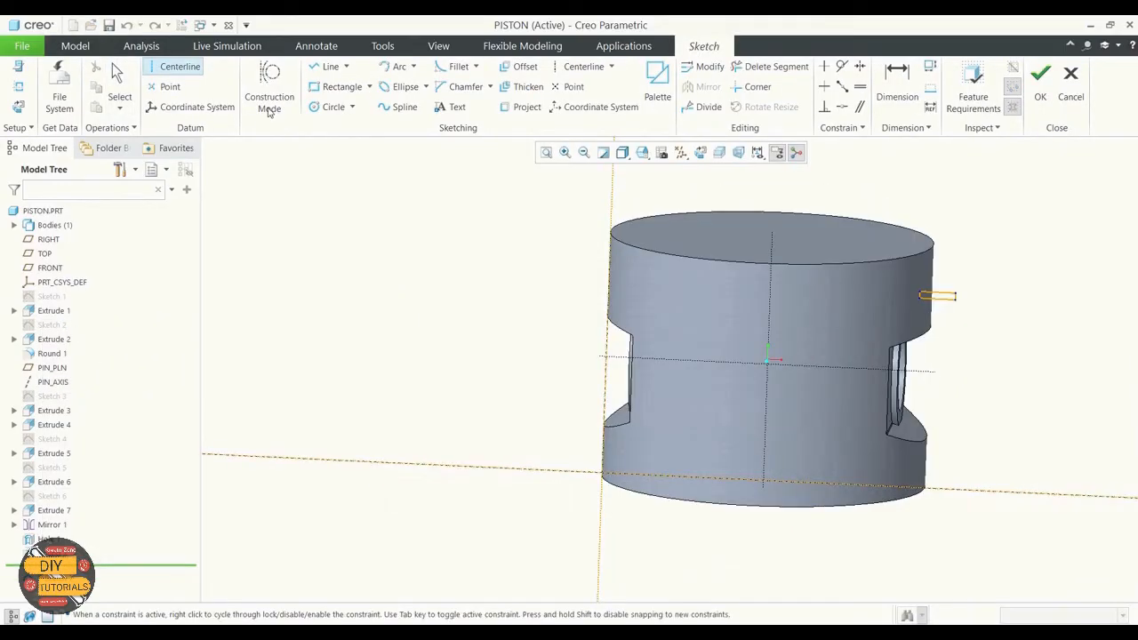
click(764, 481)
click(762, 482)
click(771, 330)
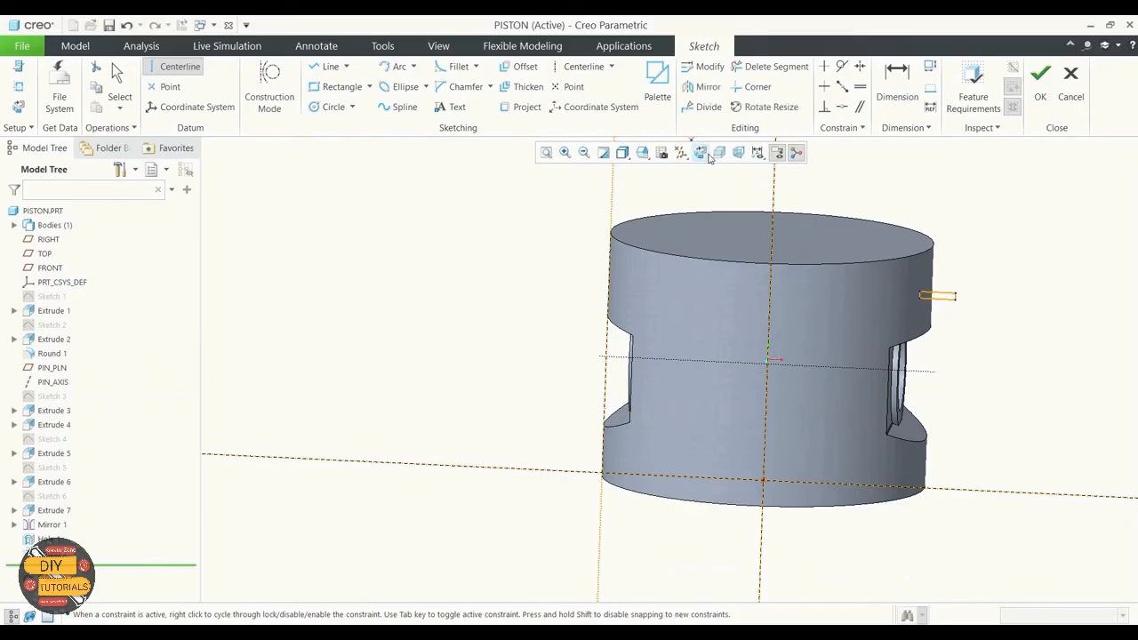
click(699, 152)
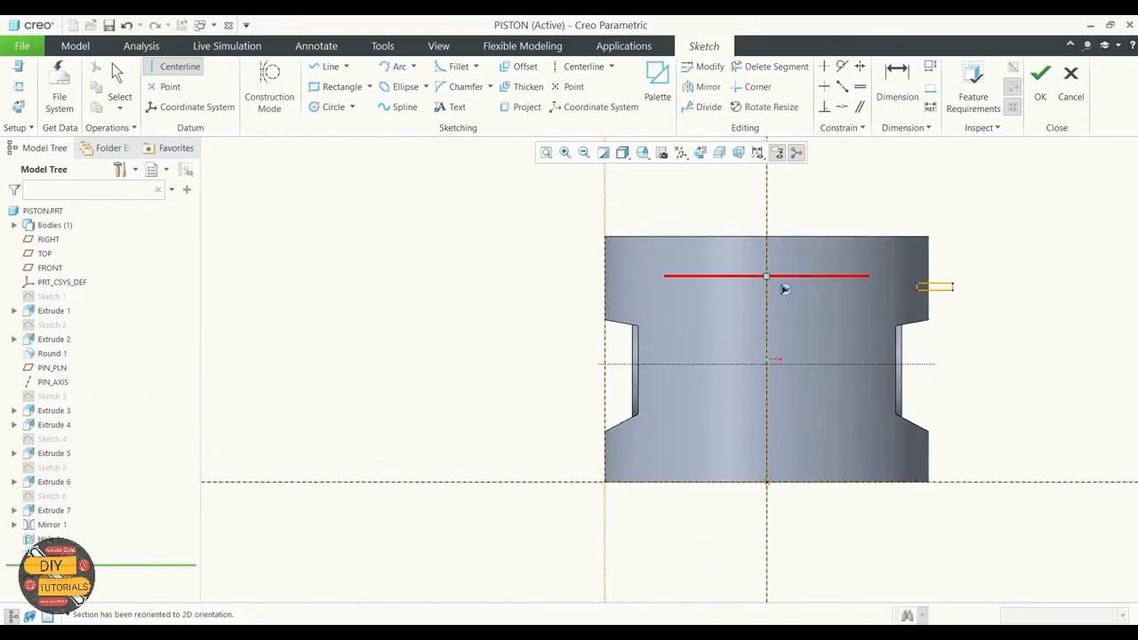
click(118, 80)
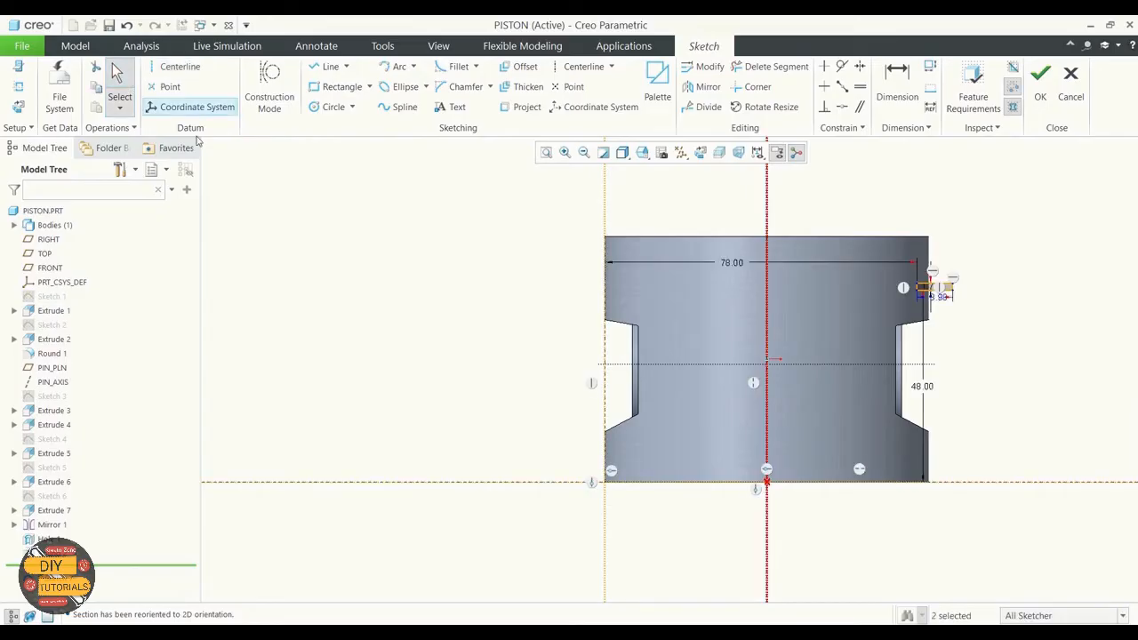
click(1045, 83)
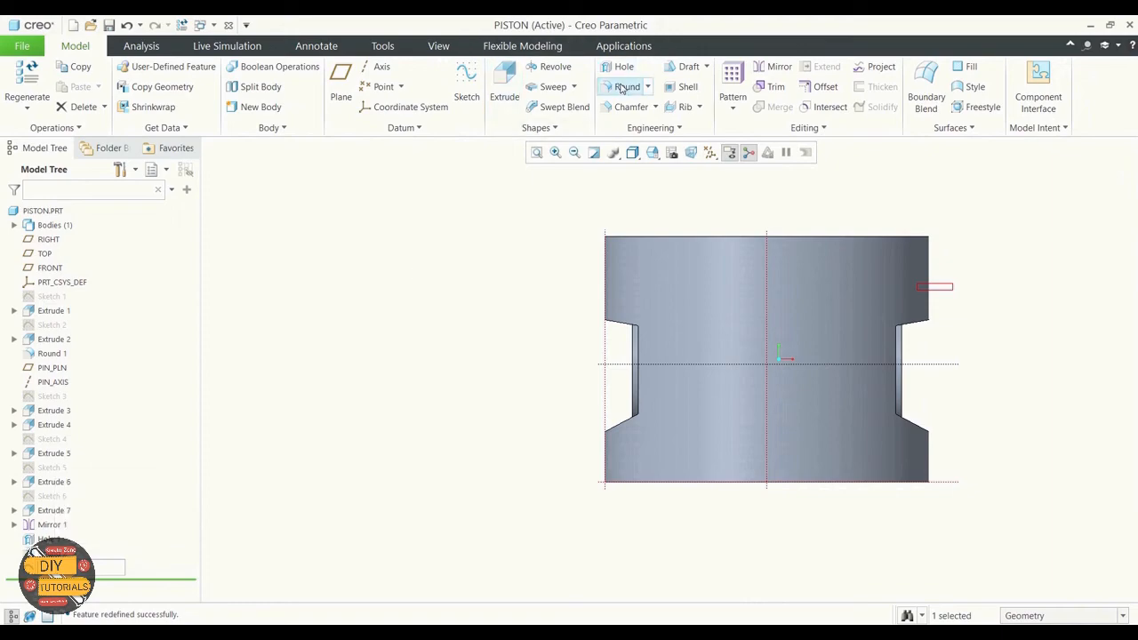
Revolve the rectangle sketch 360 degrees around the piston's central axis A_1, removing material to cut the ring groove
click(553, 66)
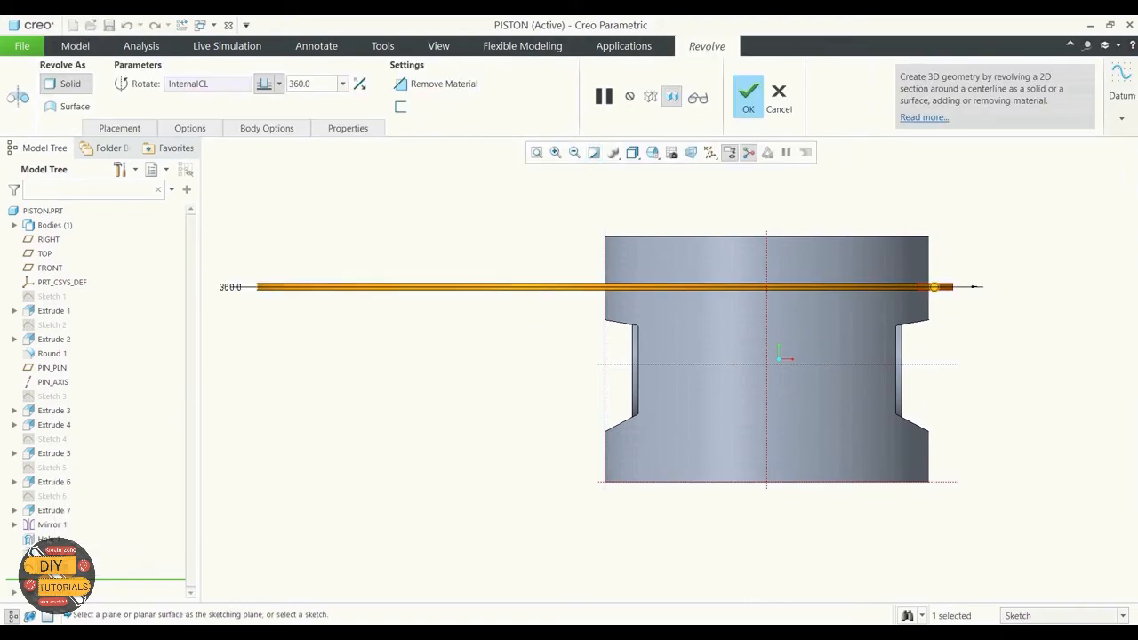
middle_drag(535, 296, 524, 353)
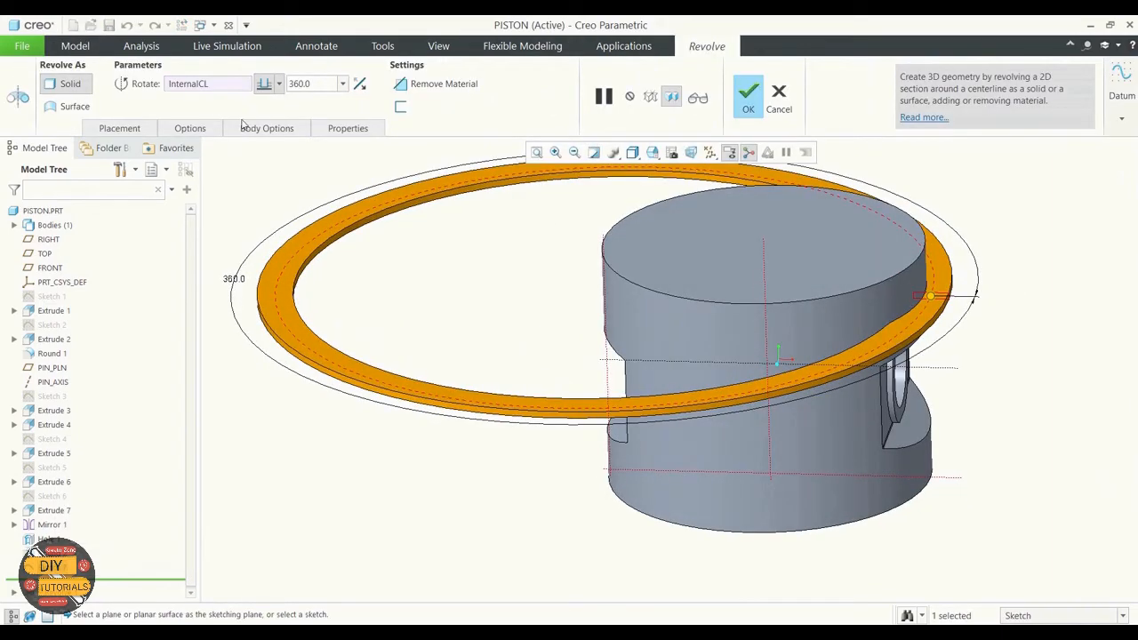
click(130, 130)
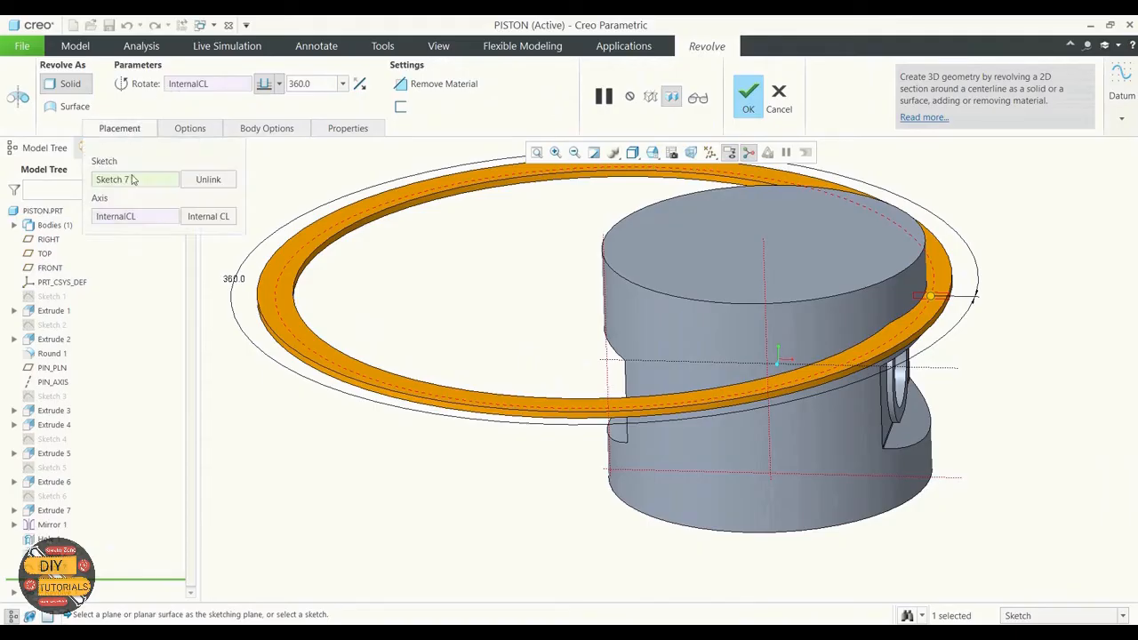
click(127, 218)
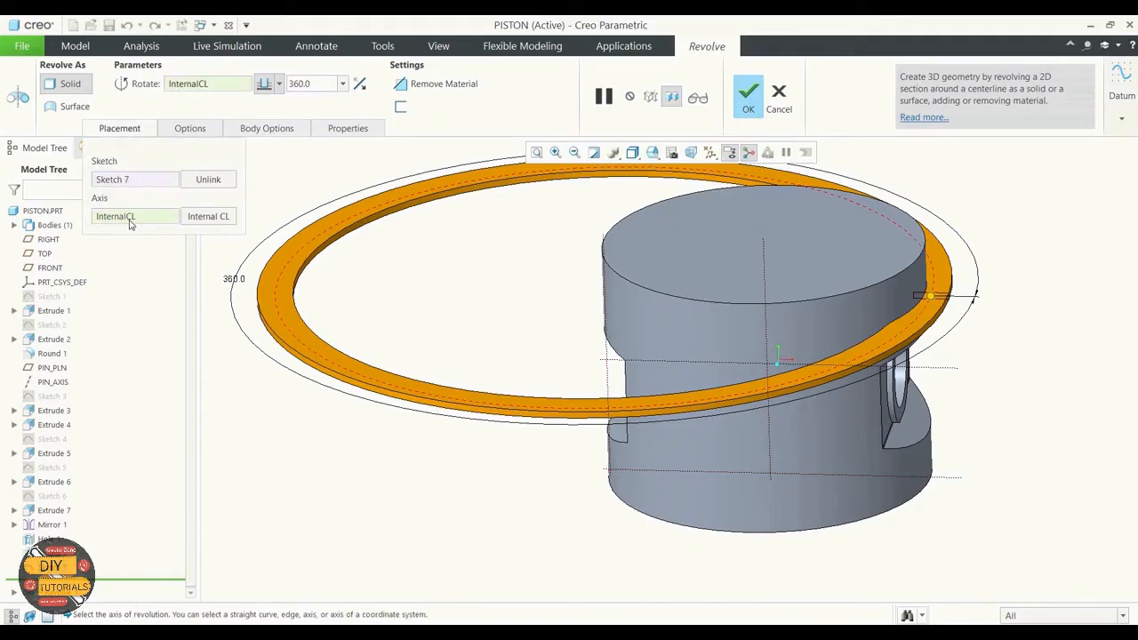
click(766, 260)
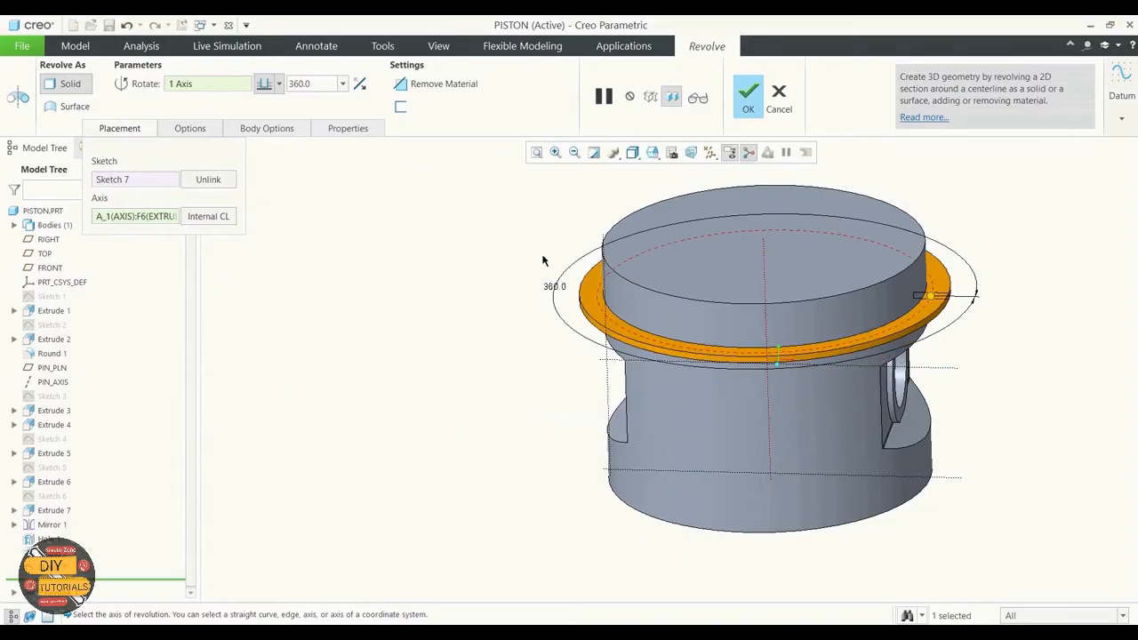
mouse_move(542, 259)
middle_down()
mouse_move(553, 231)
mouse_move(578, 249)
mouse_move(564, 264)
middle_up()
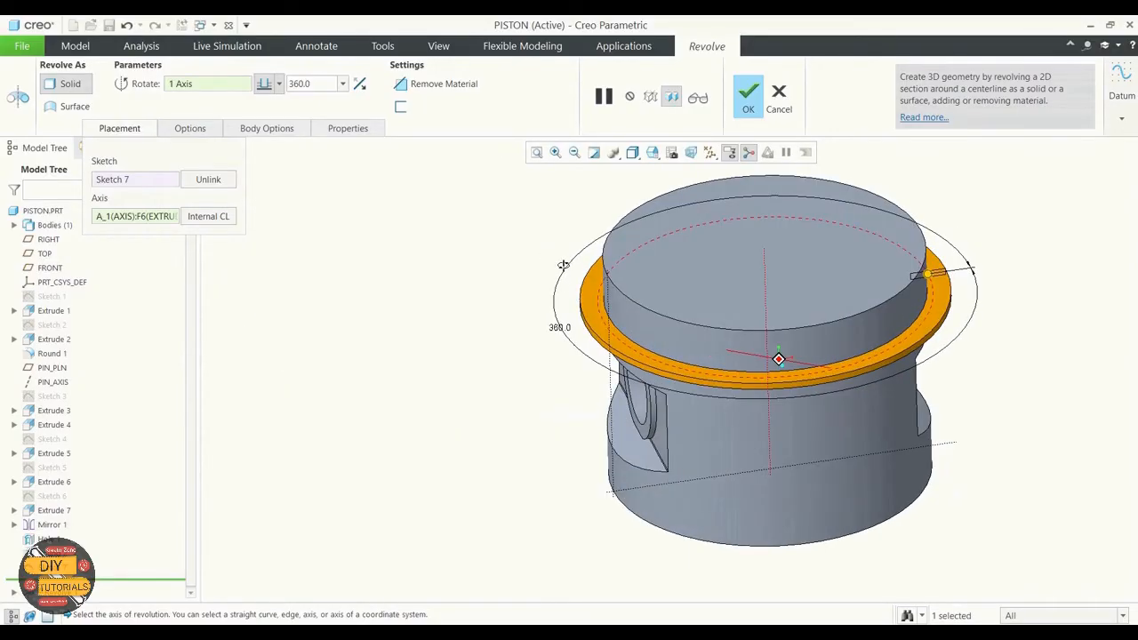
click(399, 84)
middle_drag(432, 279, 409, 245)
click(750, 99)
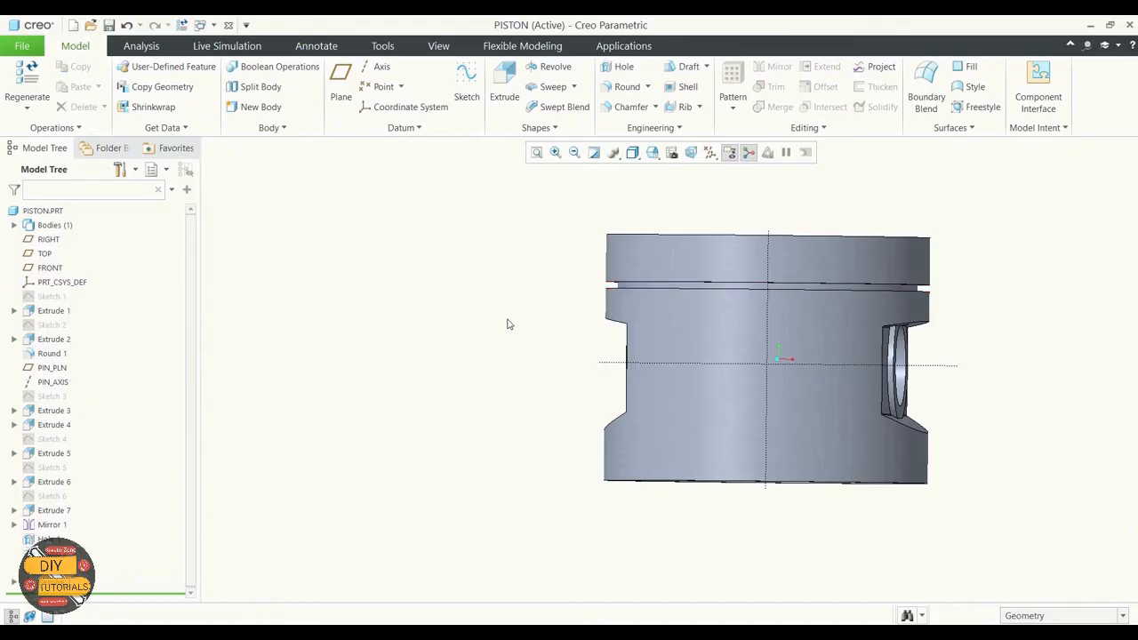
Start a Direction pattern of the revolved groove cut, using the piston's vertical axis as the first direction
middle_drag(526, 335, 518, 373)
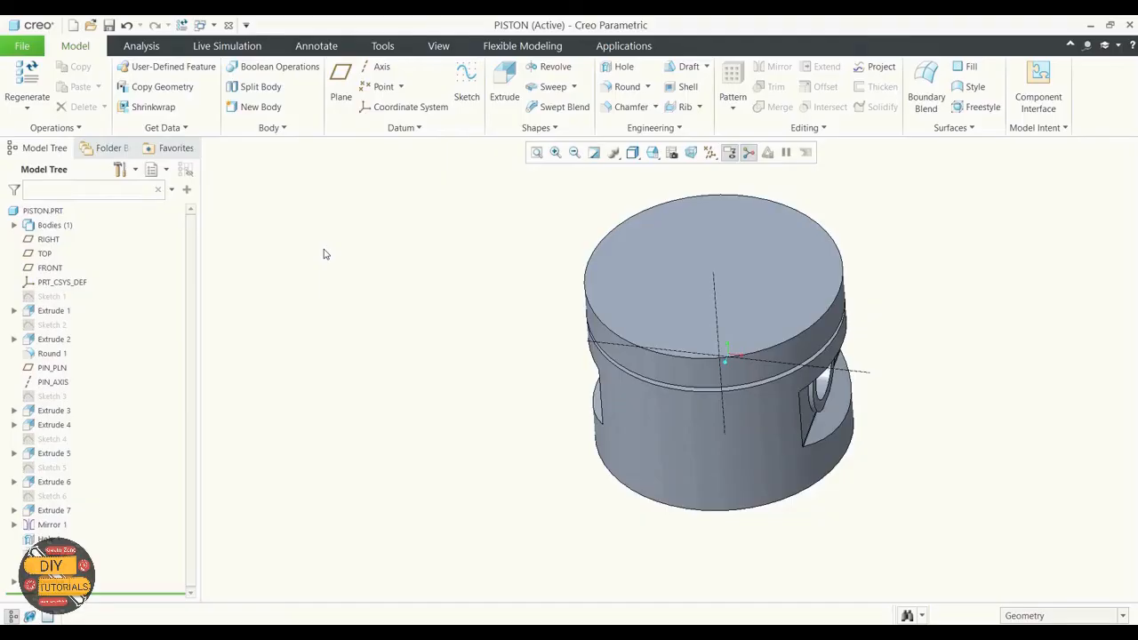
click(53, 582)
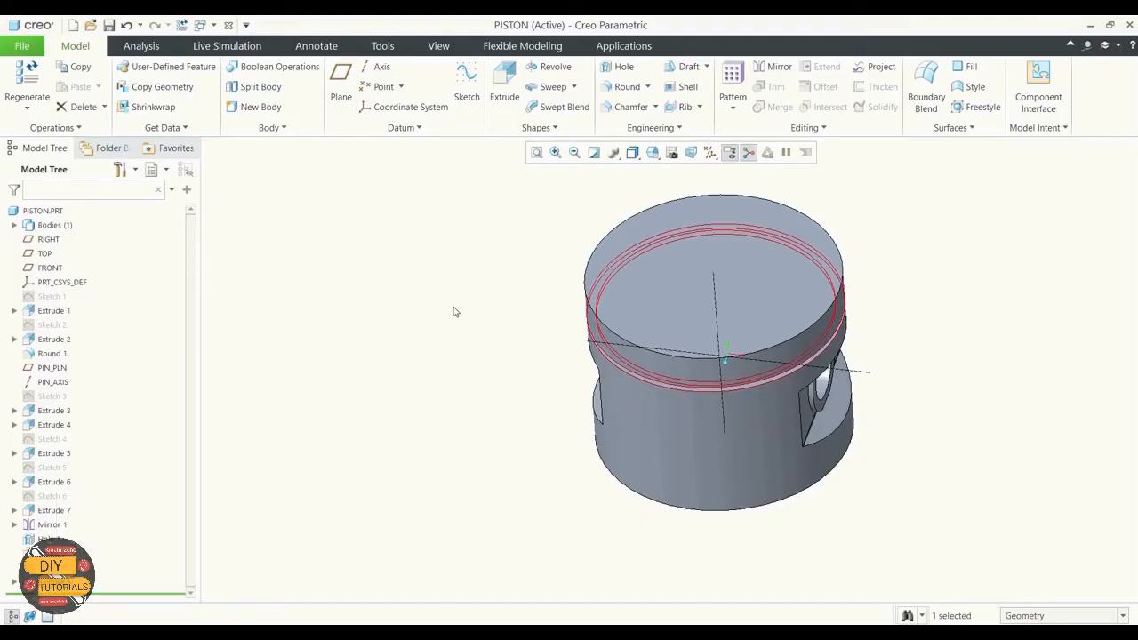
click(732, 105)
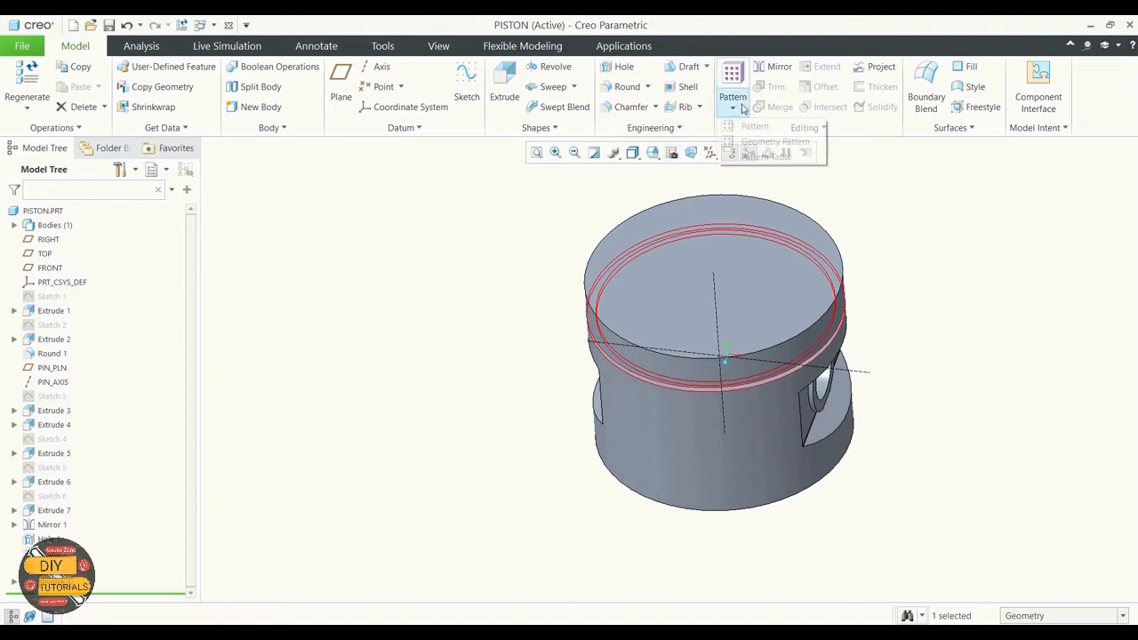
click(751, 130)
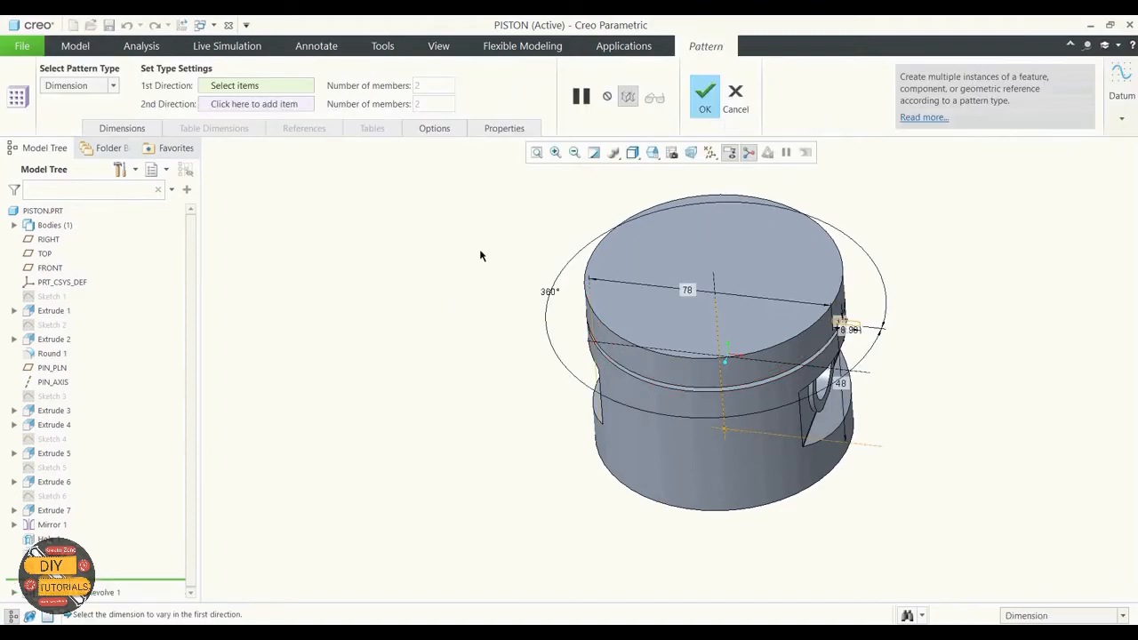
click(112, 86)
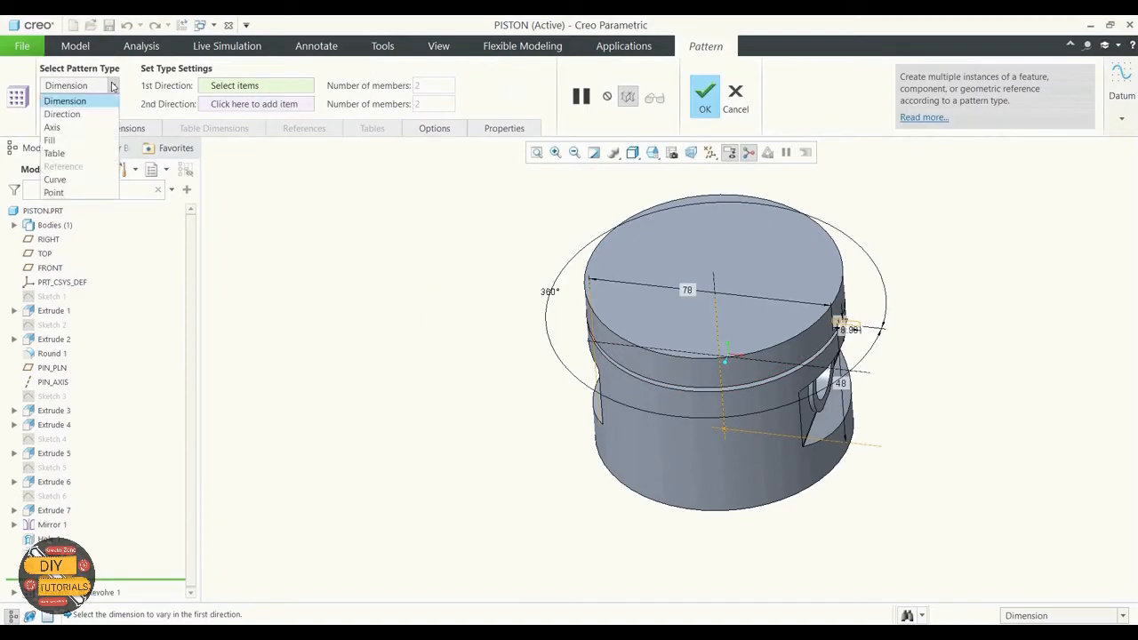
click(81, 114)
click(715, 293)
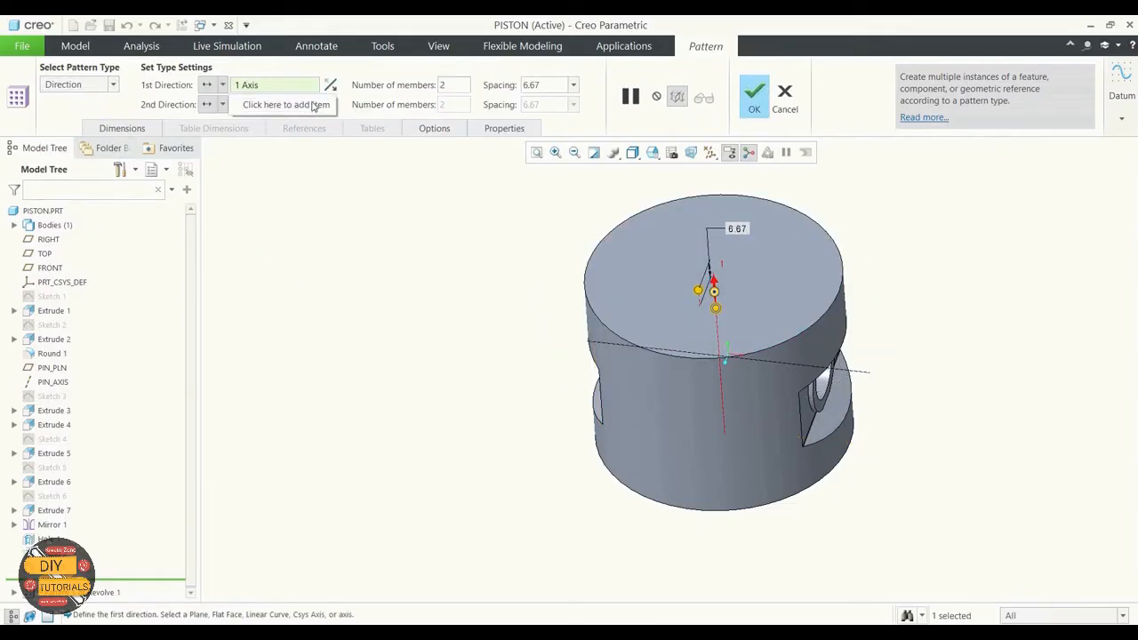
Set the groove pattern to 3 members with a spacing of 3.5 and complete it
double_click(537, 85)
key(BackSpace)
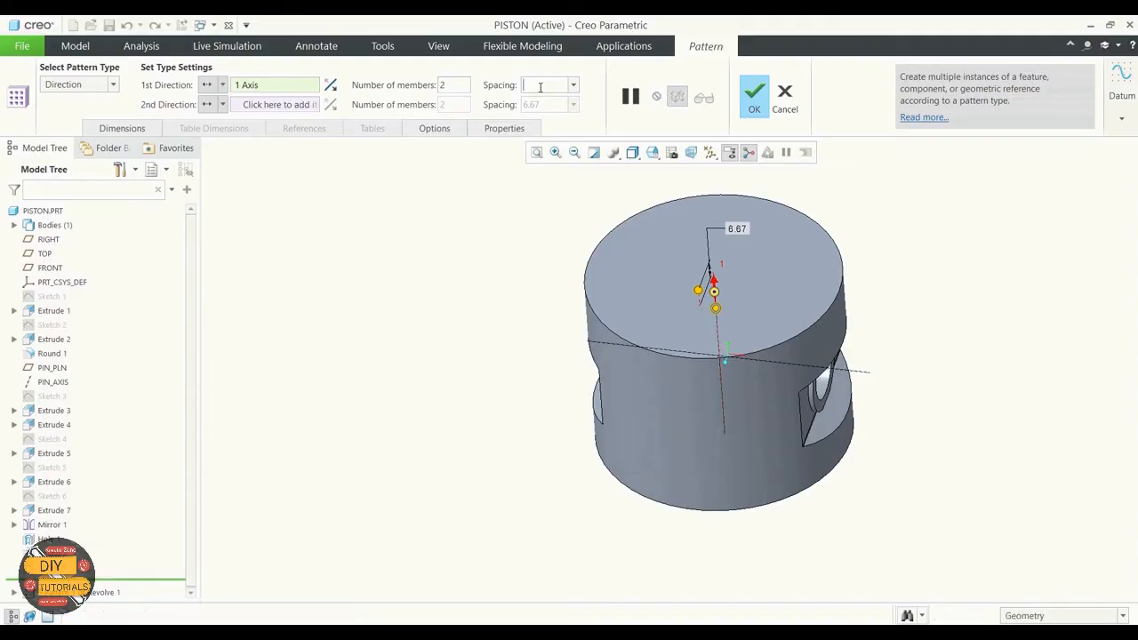
click(453, 86)
key(BackSpace)
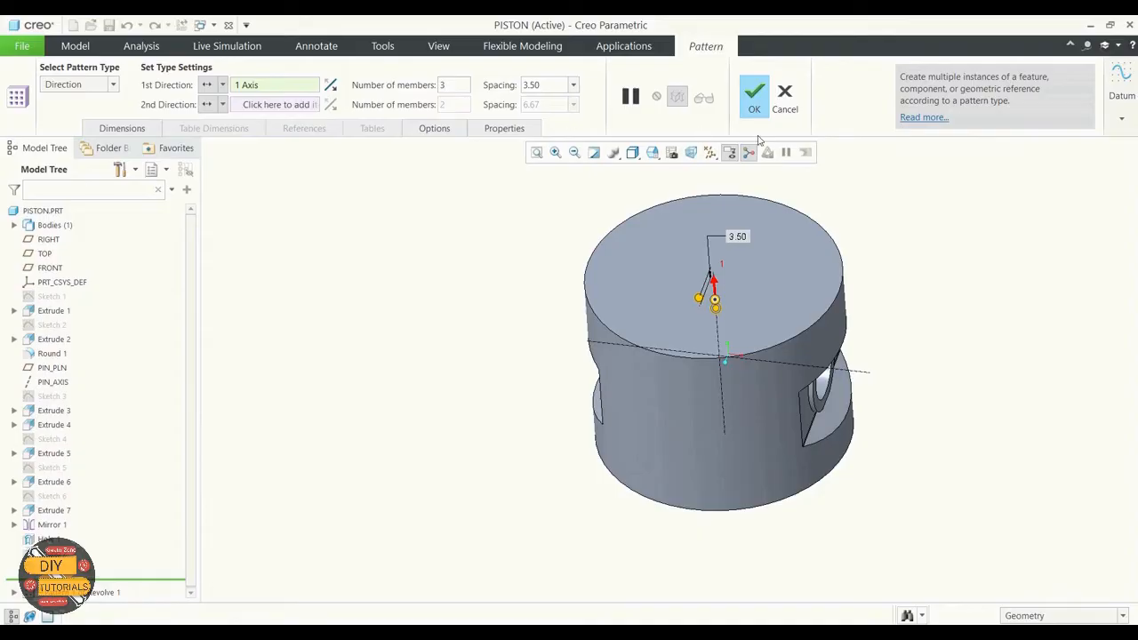
click(464, 196)
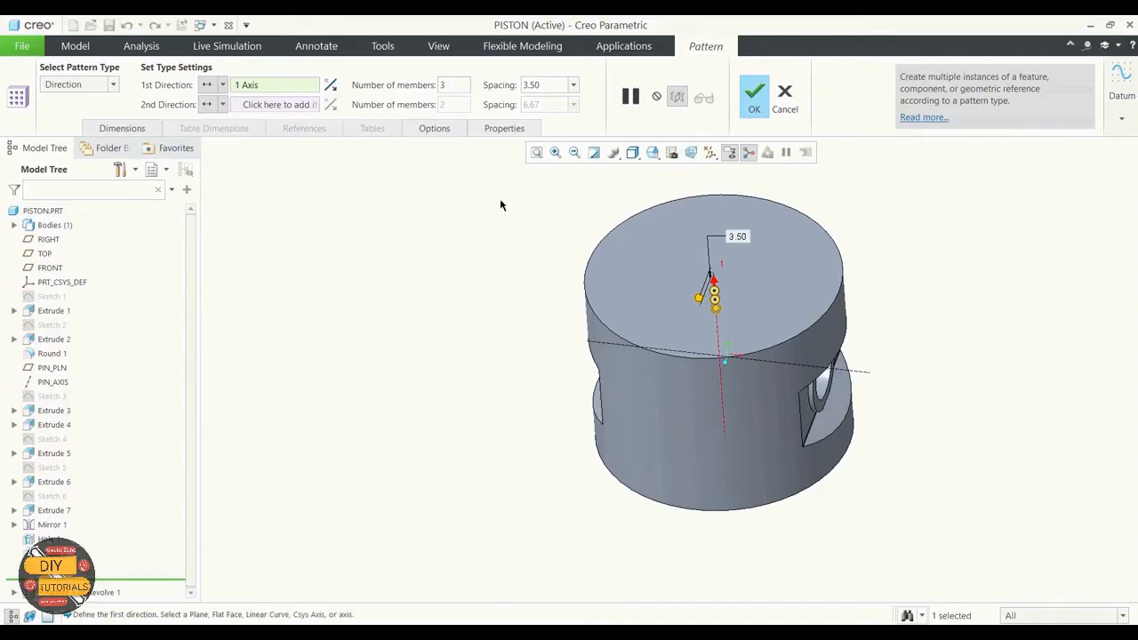
click(548, 87)
middle_drag(499, 244, 483, 213)
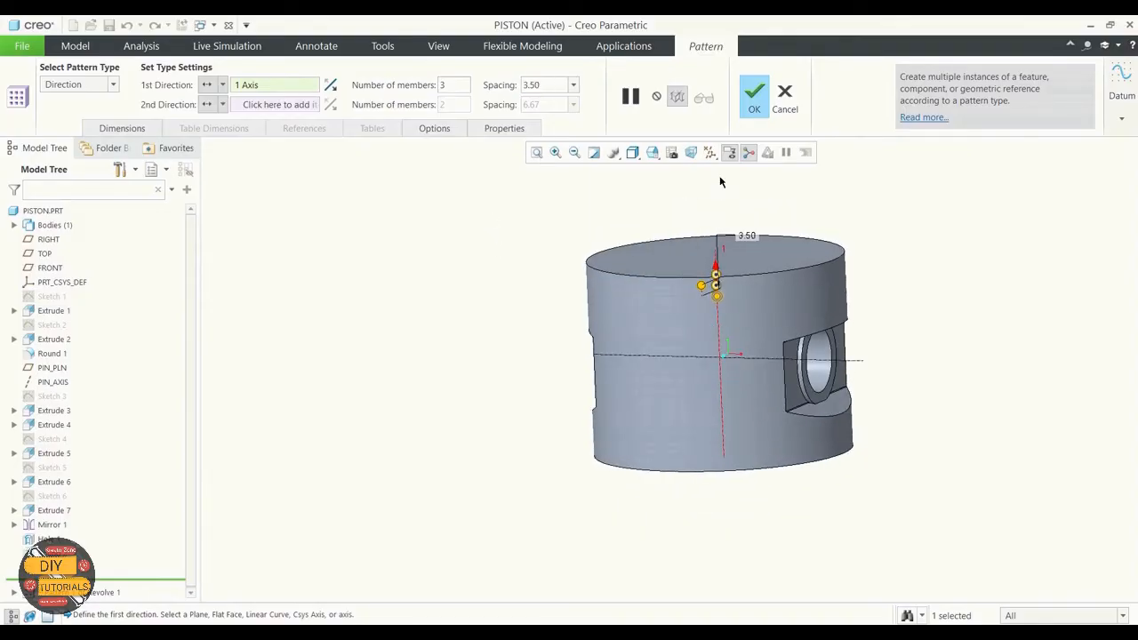
click(753, 93)
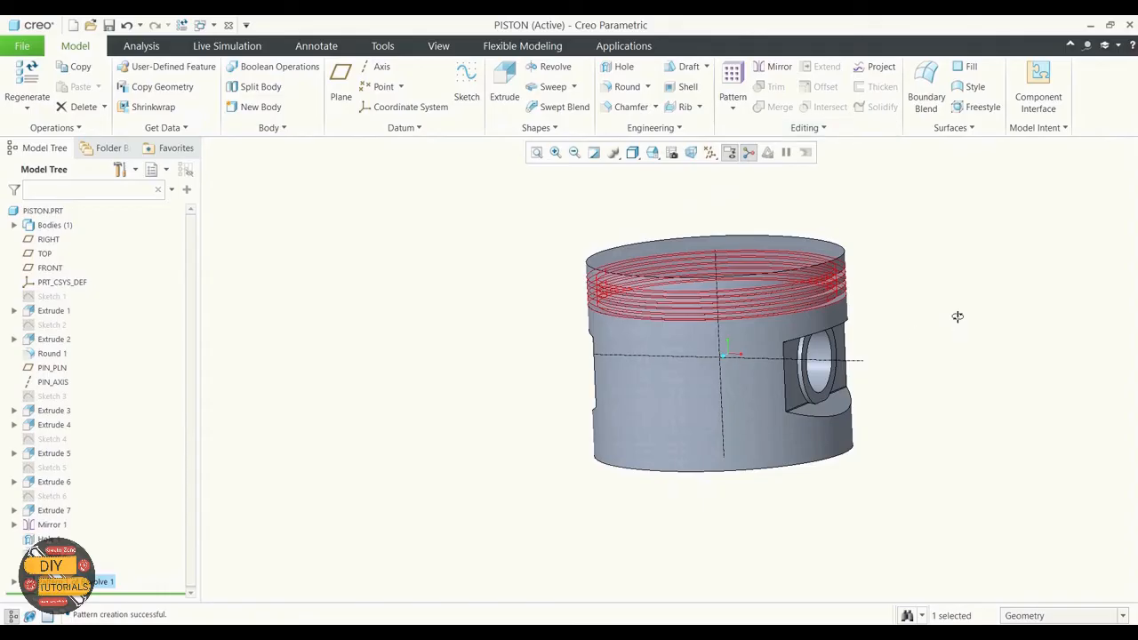
middle_drag(957, 315, 969, 315)
click(492, 299)
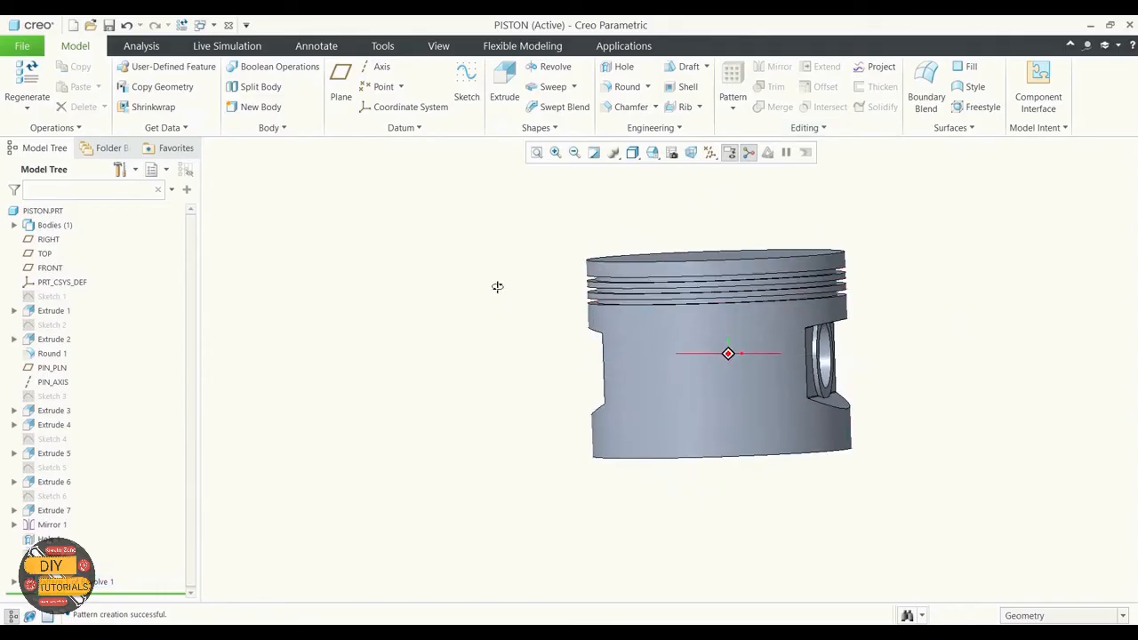
Turn off the display of datum axes and turn on the display of datum planes
middle_drag(498, 284, 496, 335)
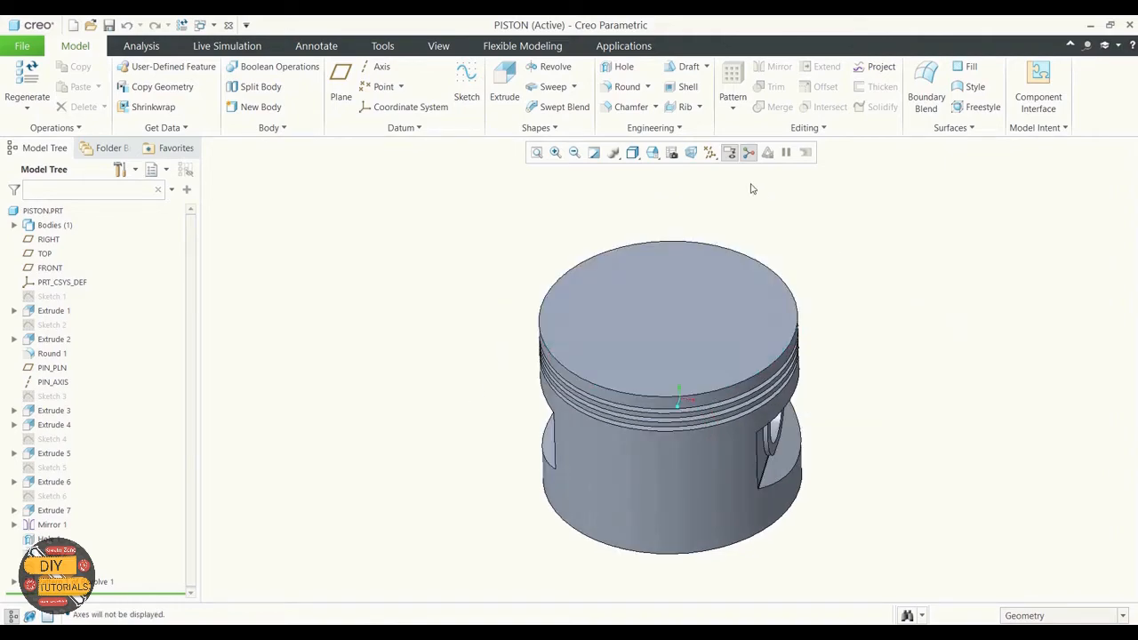
click(709, 152)
click(718, 232)
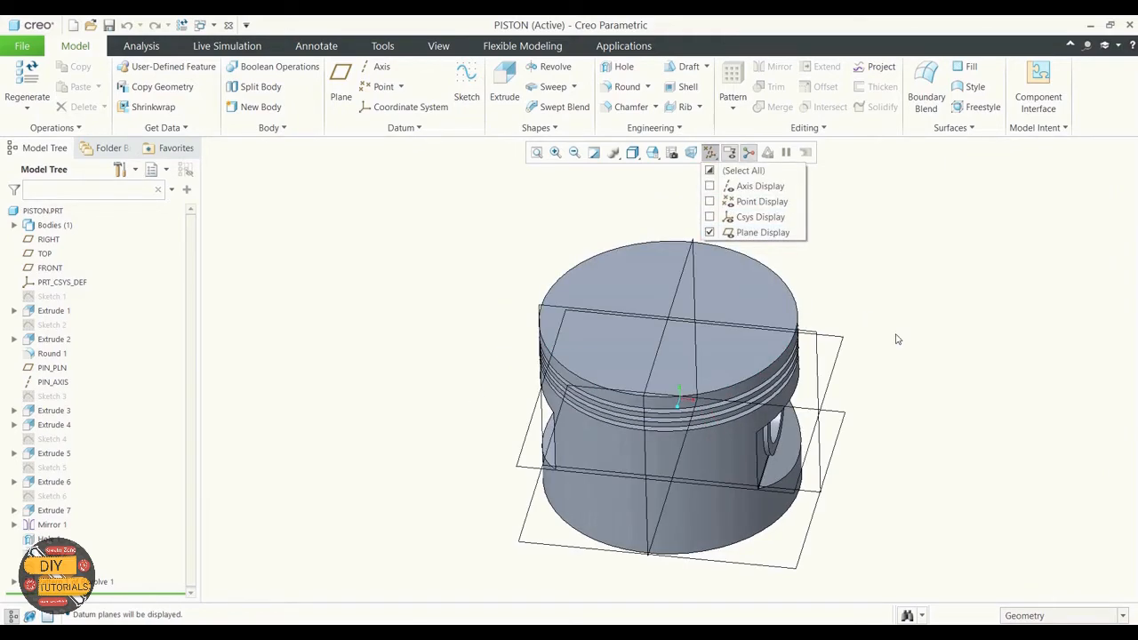
Start a sketch on the piston's flat top face and add vertical and horizontal datum centerlines through its center
click(465, 89)
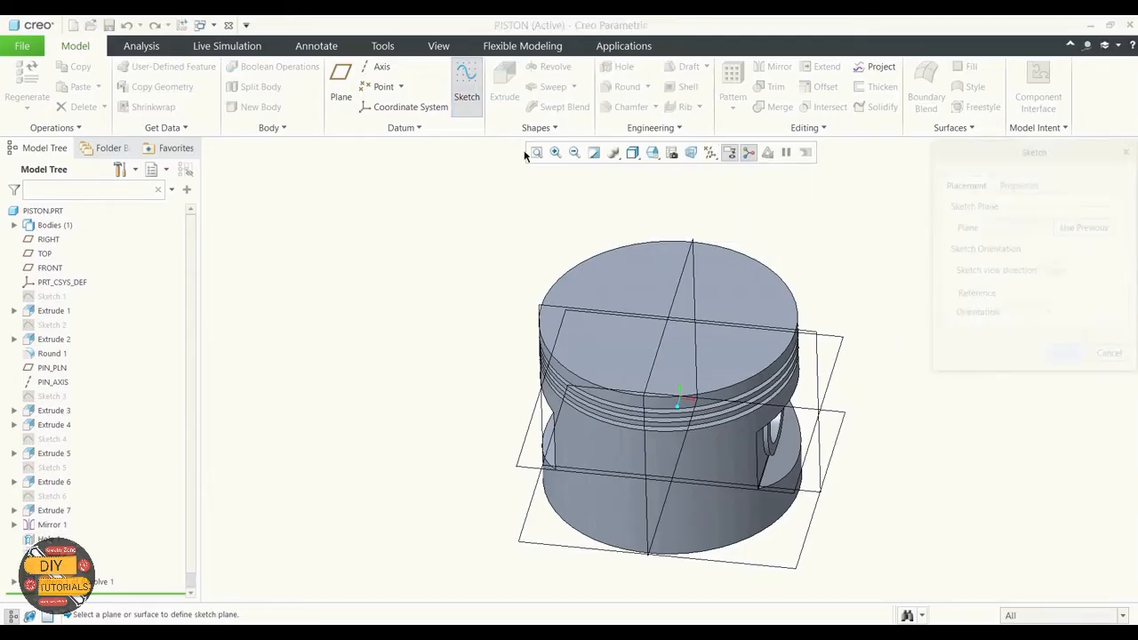
click(735, 276)
click(1052, 358)
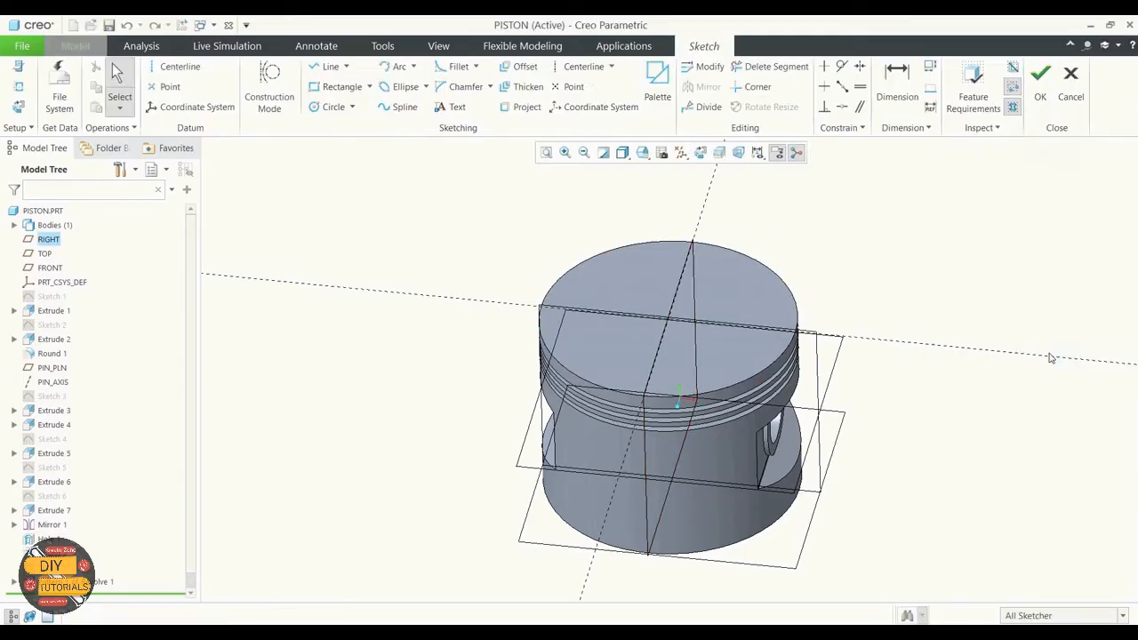
click(700, 152)
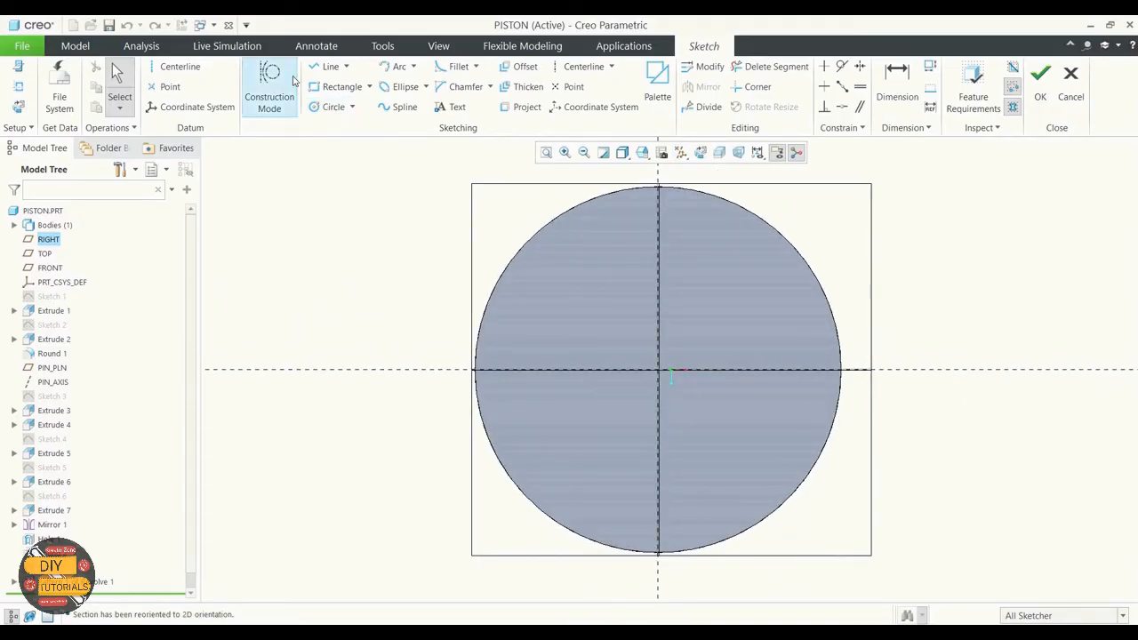
click(177, 67)
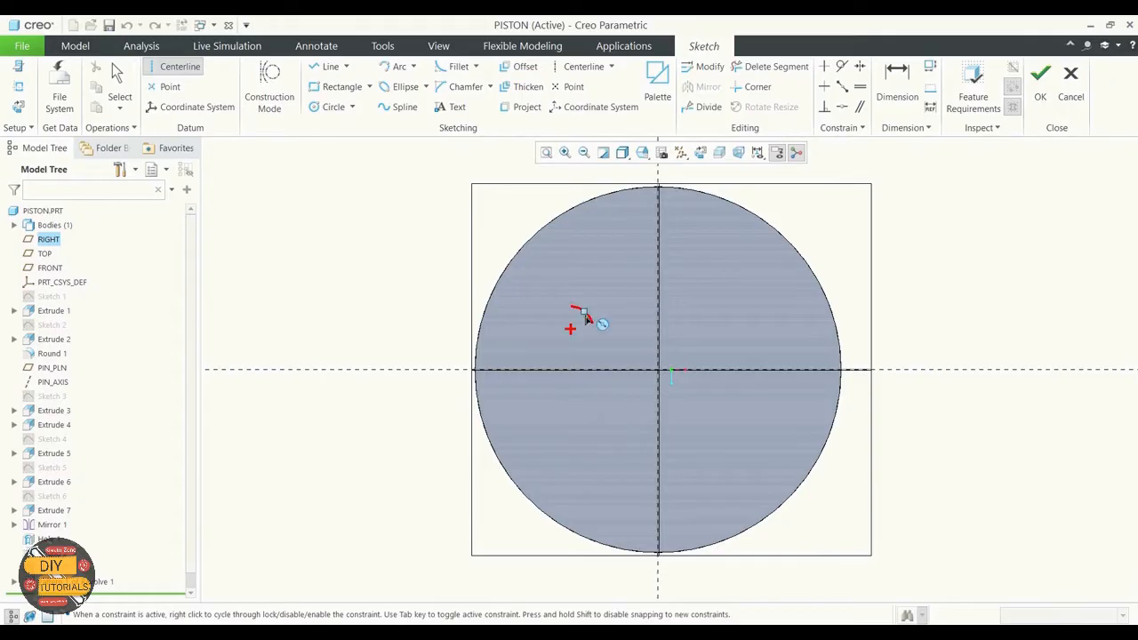
click(659, 371)
click(662, 336)
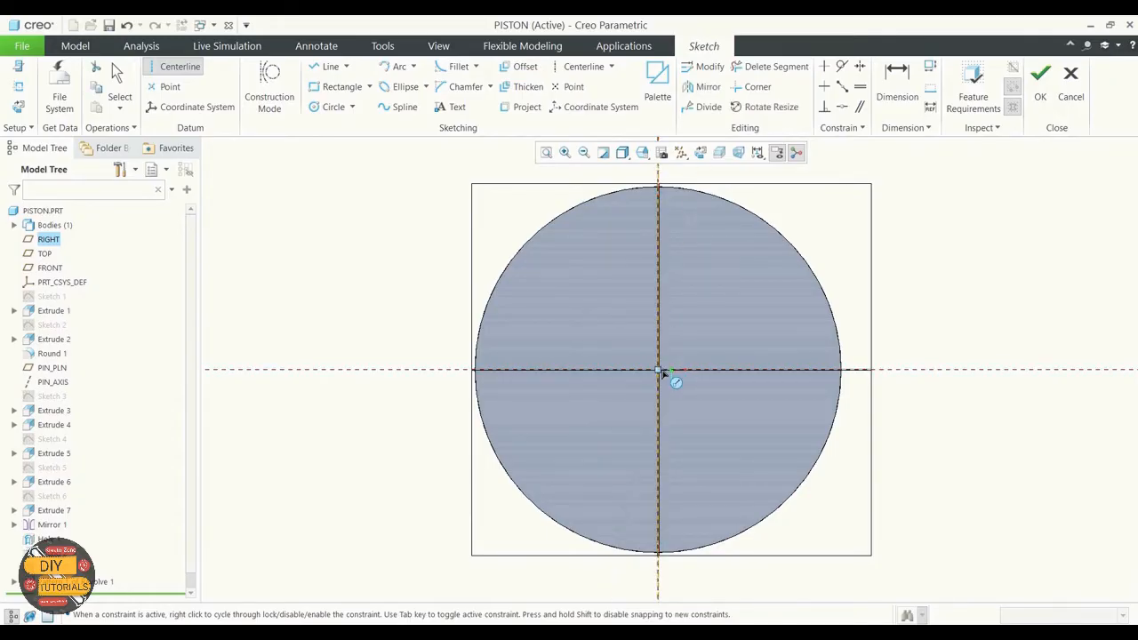
Sketch a circle centered on the top face, set its diameter to 60 and finish the sketch
click(332, 107)
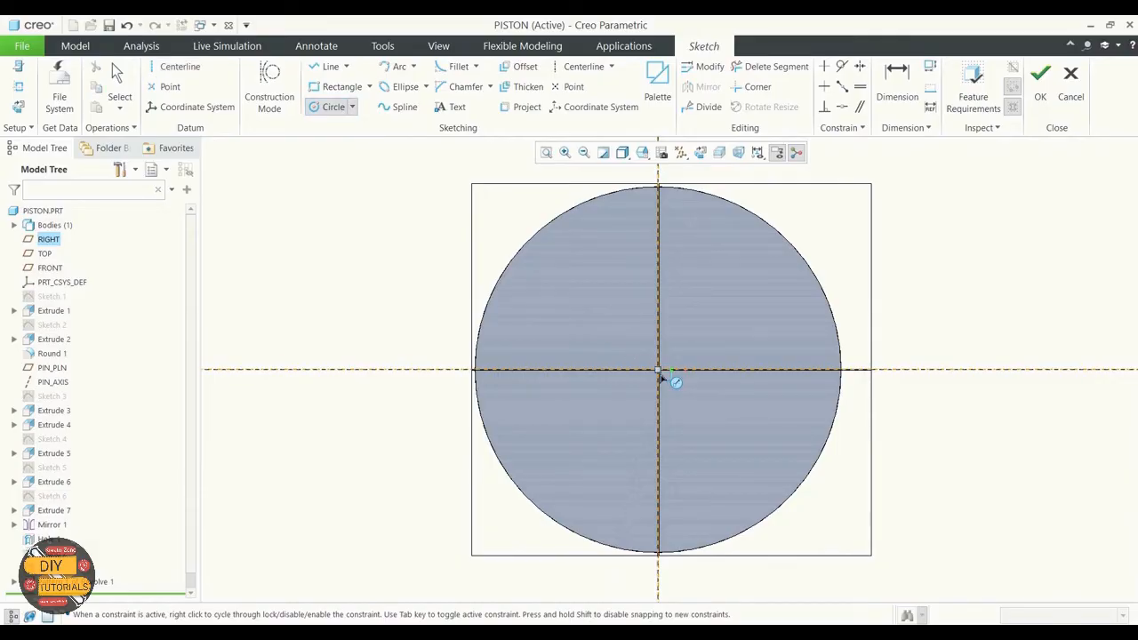
click(659, 371)
click(774, 294)
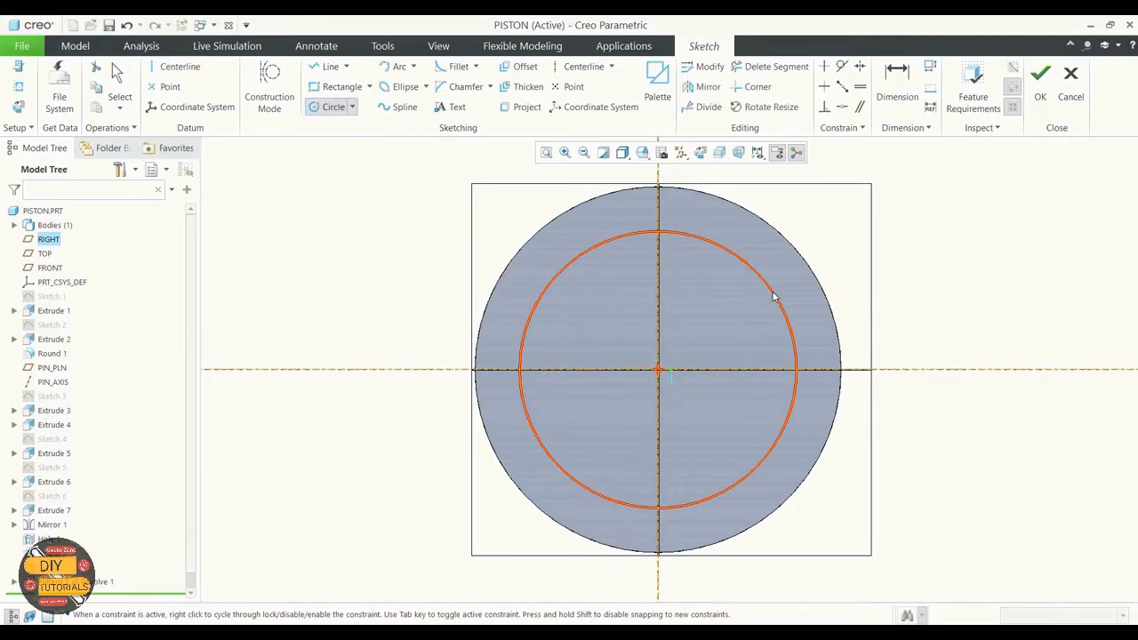
click(118, 80)
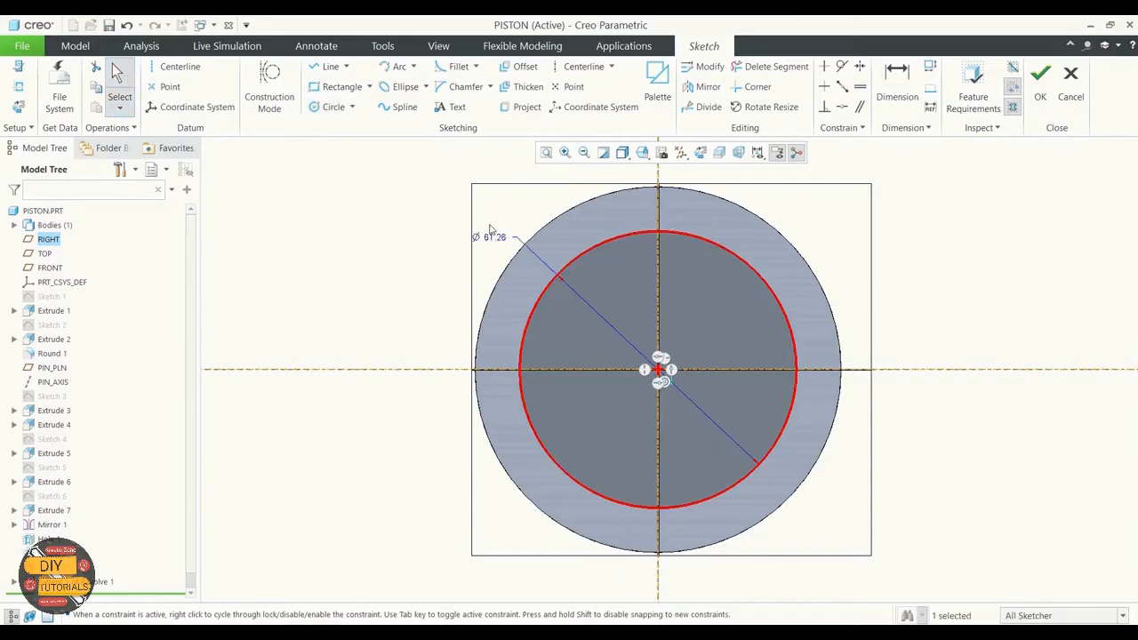
double_click(490, 238)
text(60)
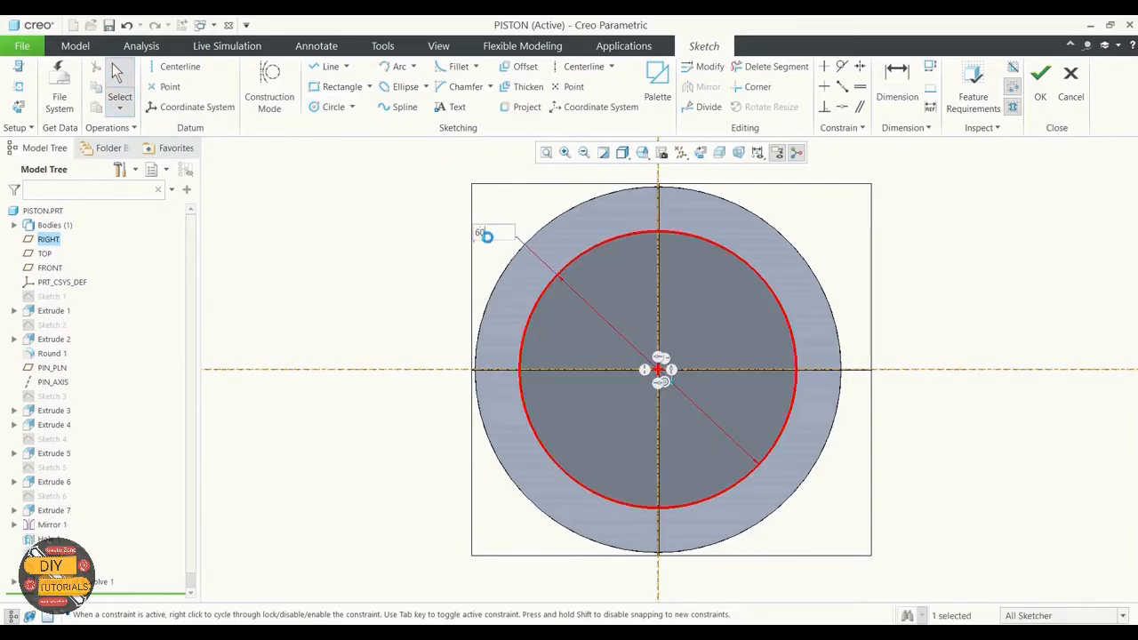
key(Return)
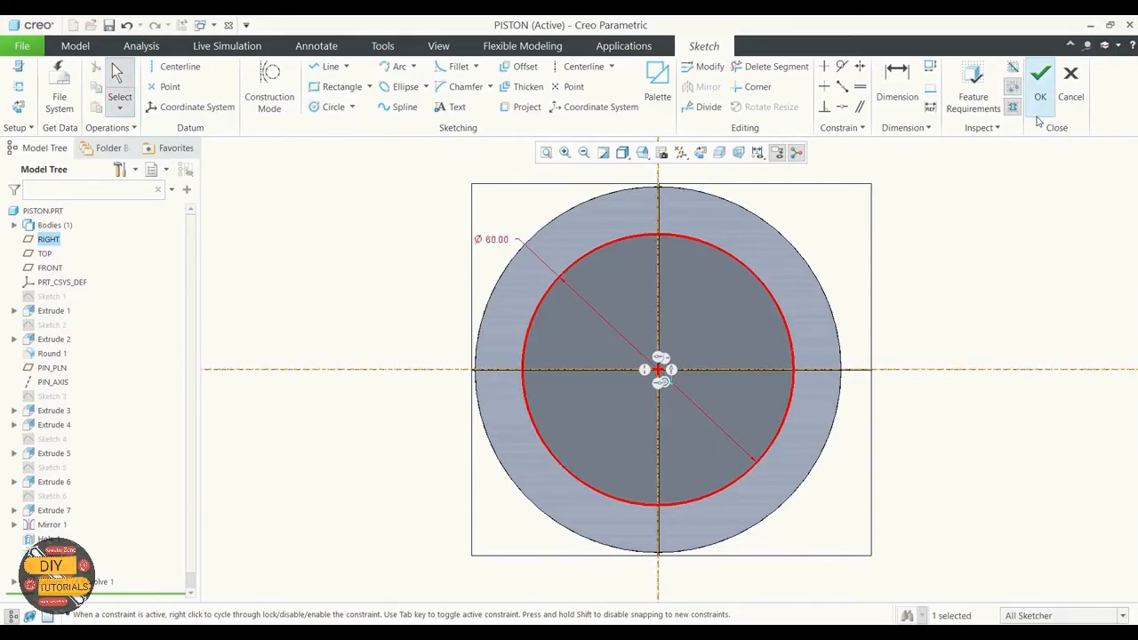
click(1039, 98)
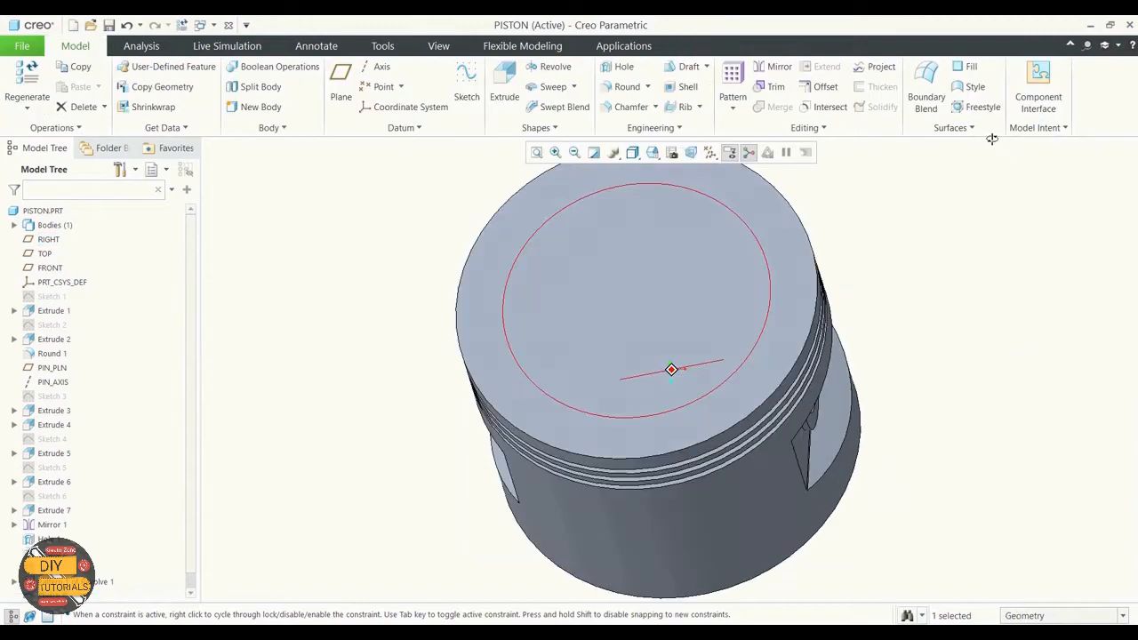
Extrude the circle sketched on the piston's top face down into the body as a material-removing cut
click(504, 84)
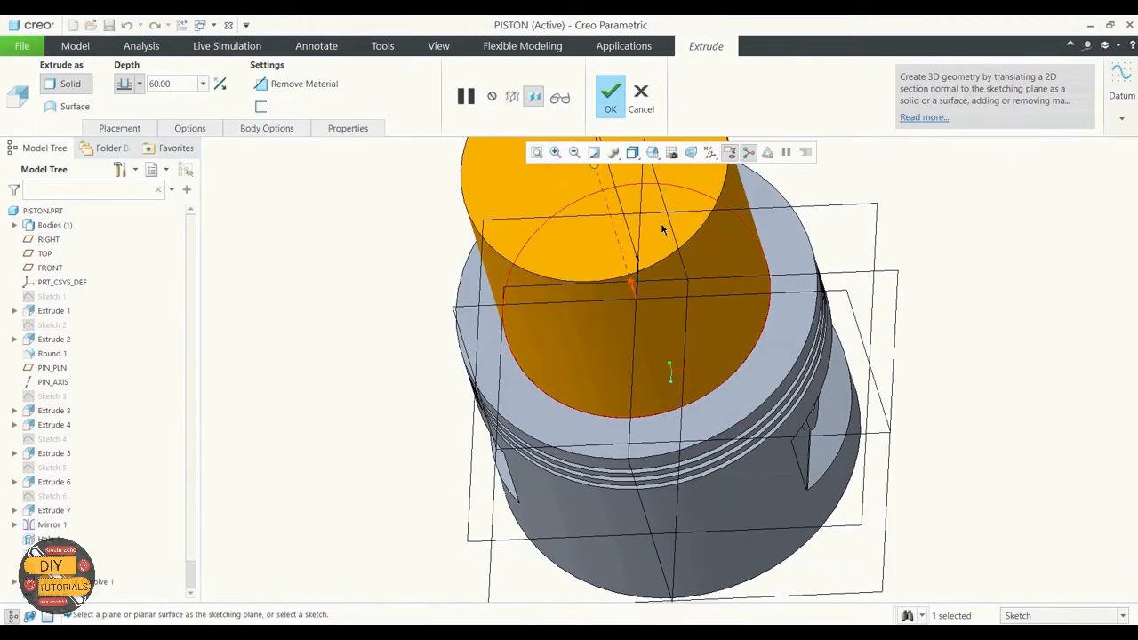
click(631, 282)
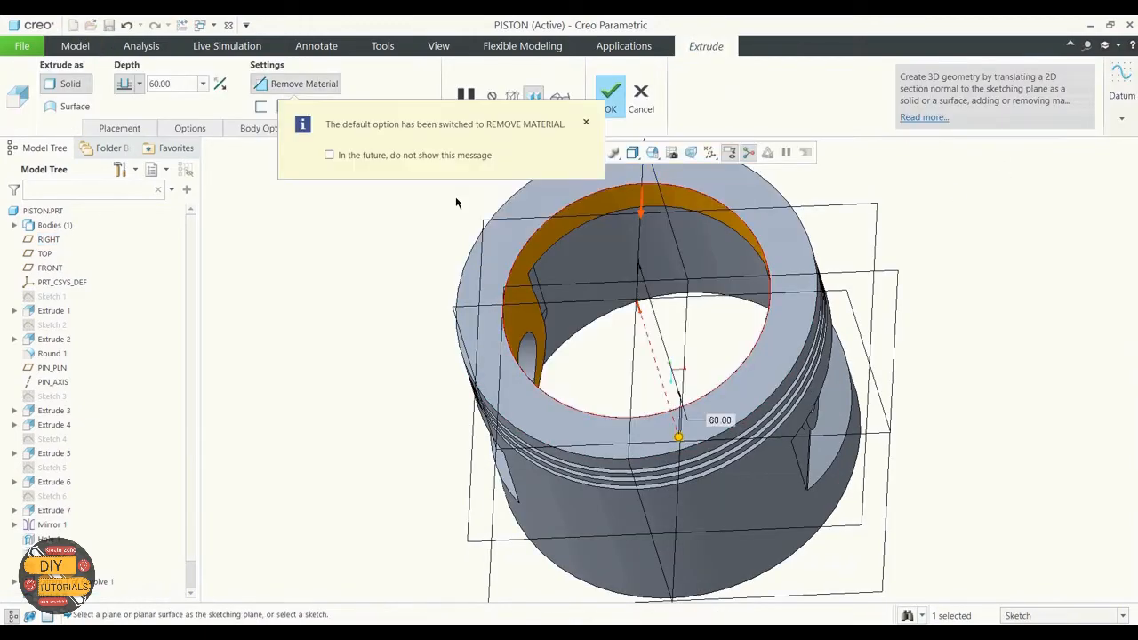
click(277, 91)
click(280, 89)
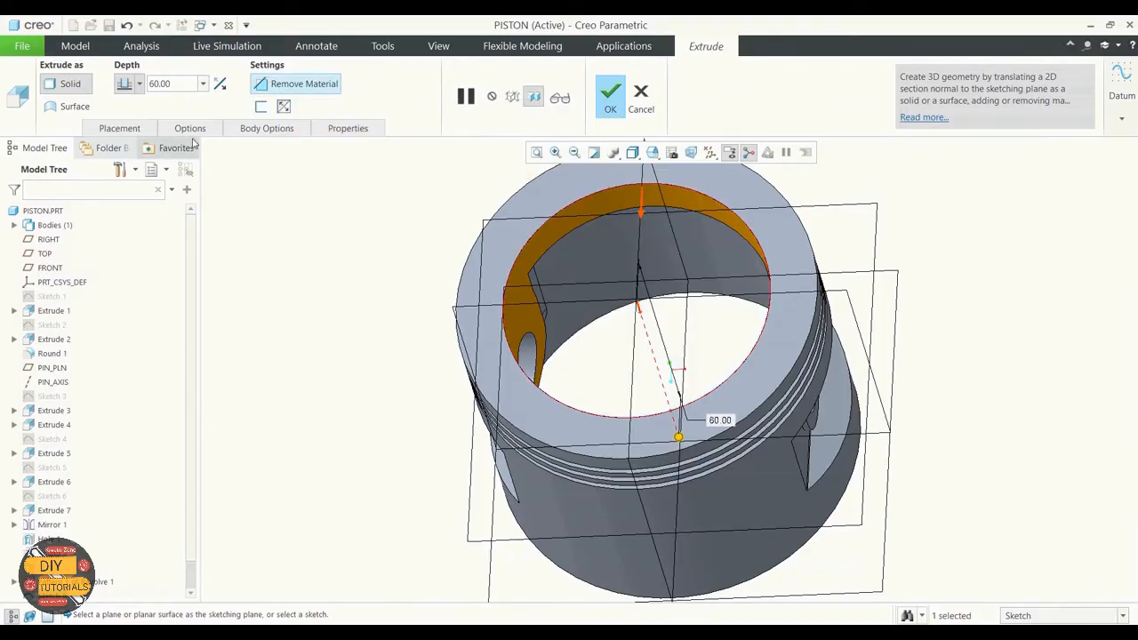
Set the circular top-face cut to a blind depth of 3.5 and complete the extrusion
double_click(173, 85)
text(3)
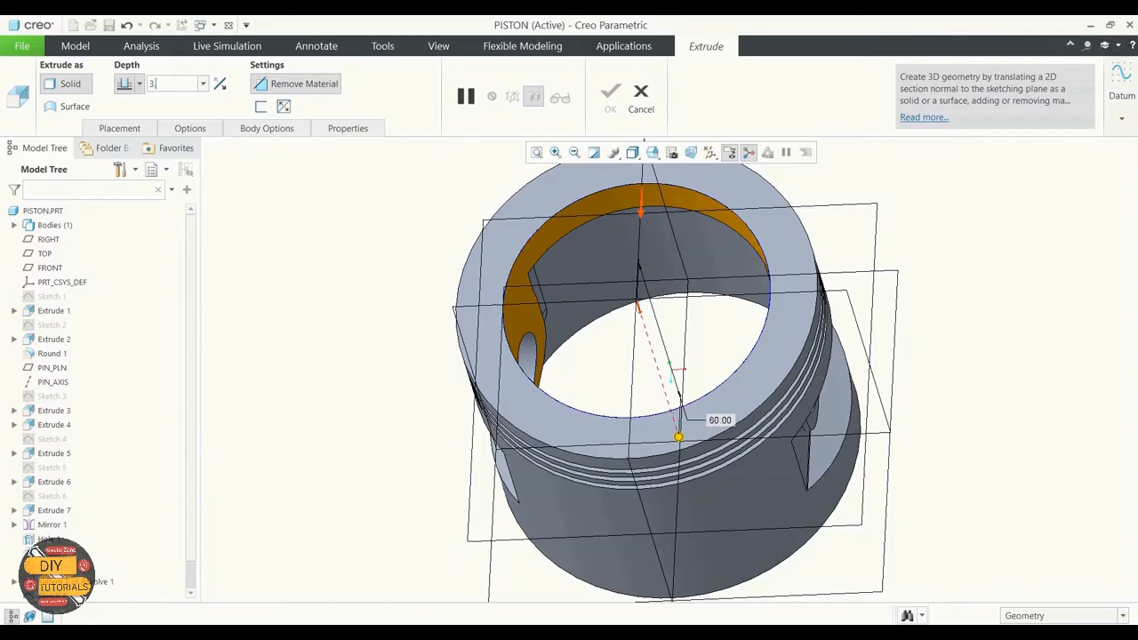
text(.5)
key(Return)
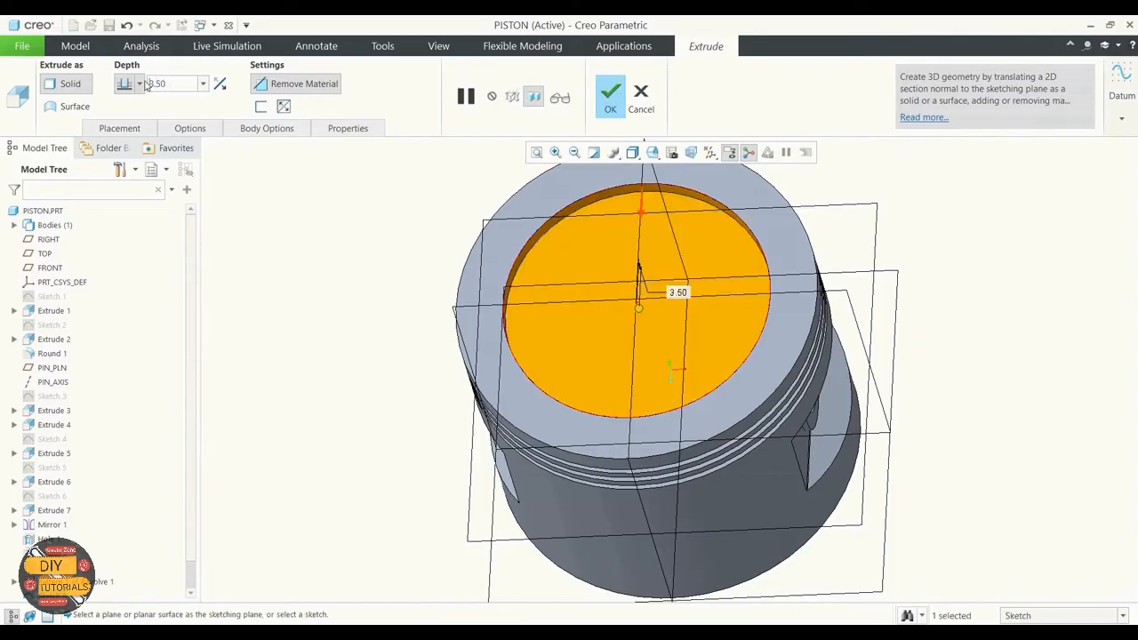
click(140, 84)
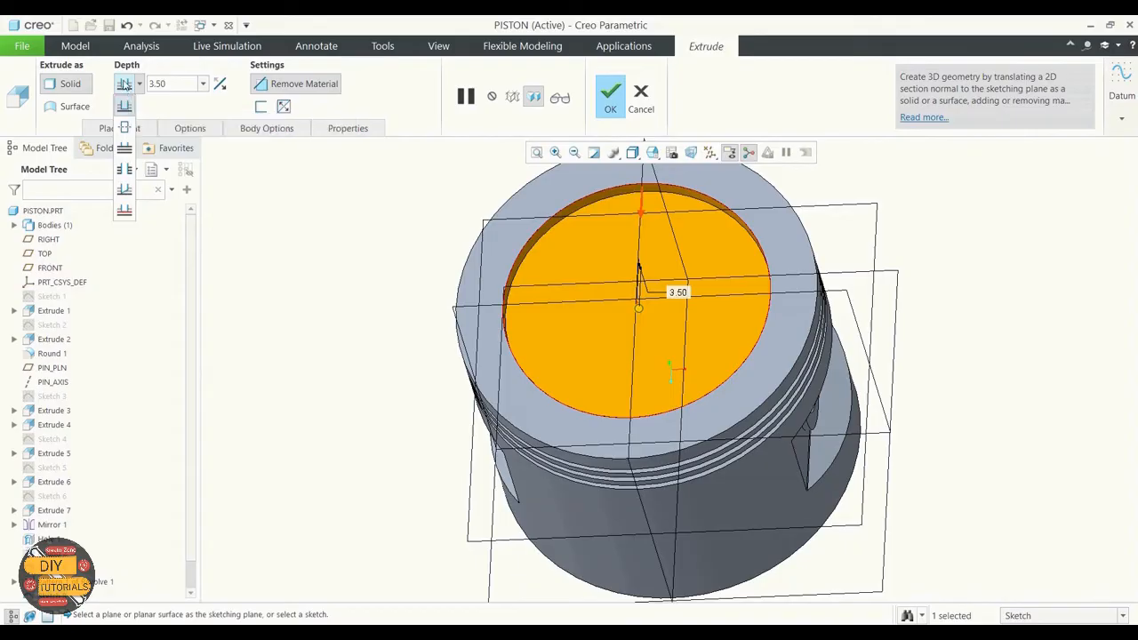
click(128, 106)
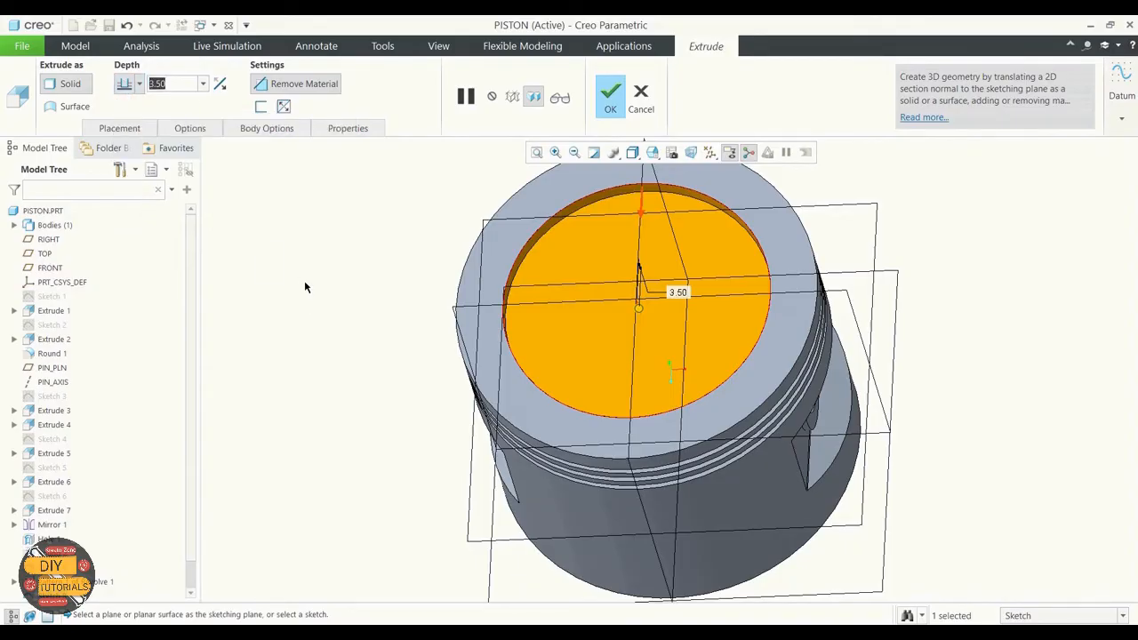
scroll(305, 283, up, 2)
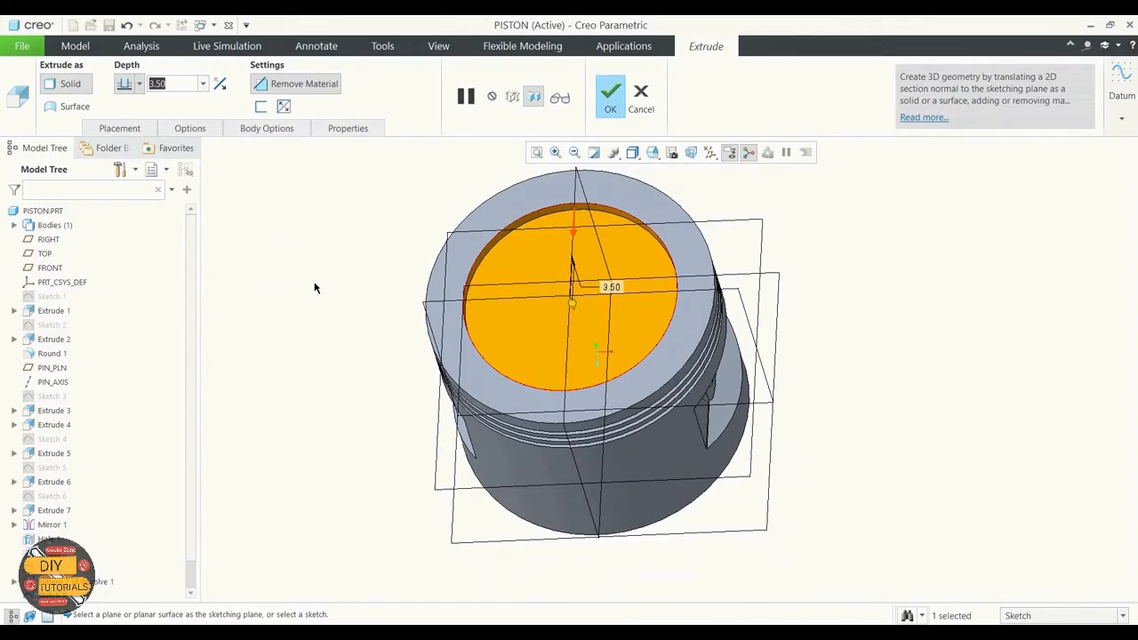
click(610, 97)
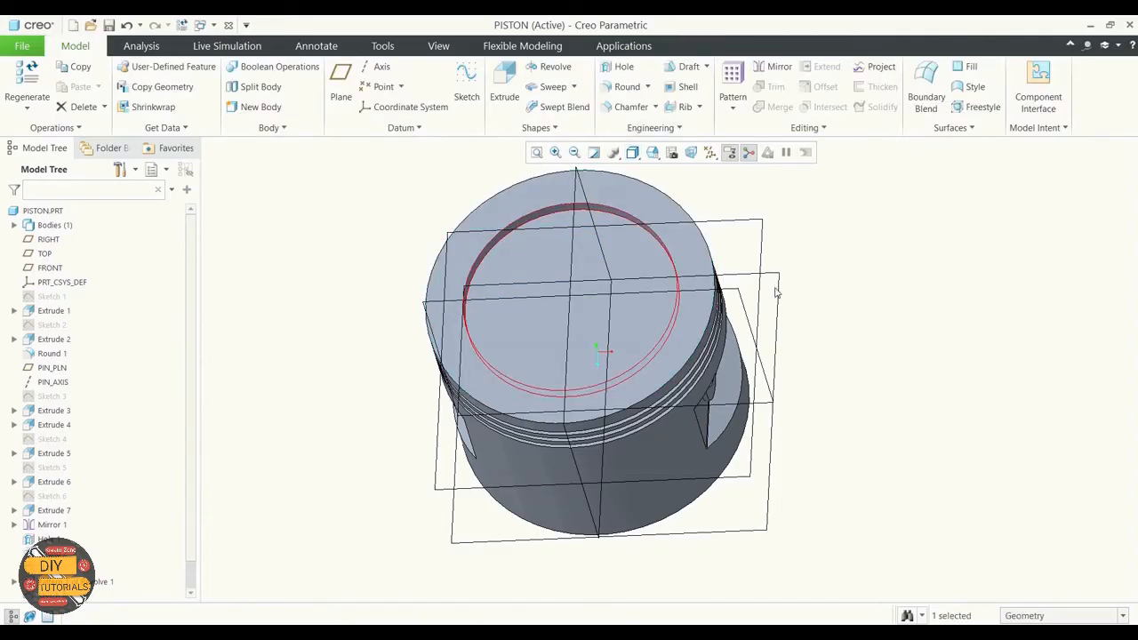
Round the bottom edge of the circular recess in the piston's top face with a radius of 4
middle_drag(774, 292, 787, 258)
click(787, 263)
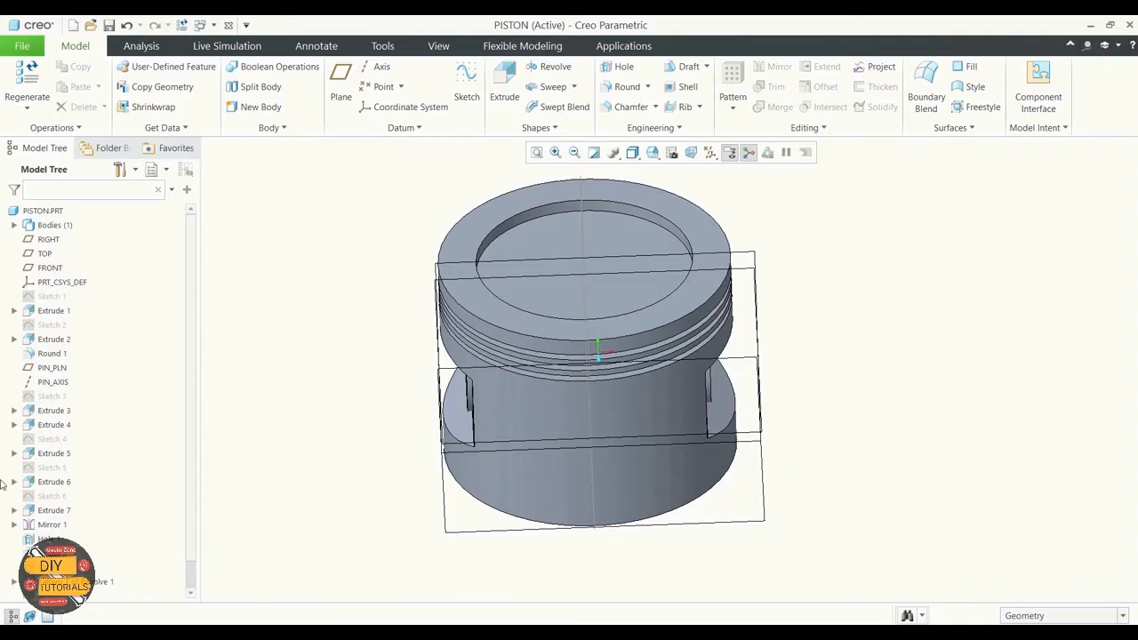
click(625, 86)
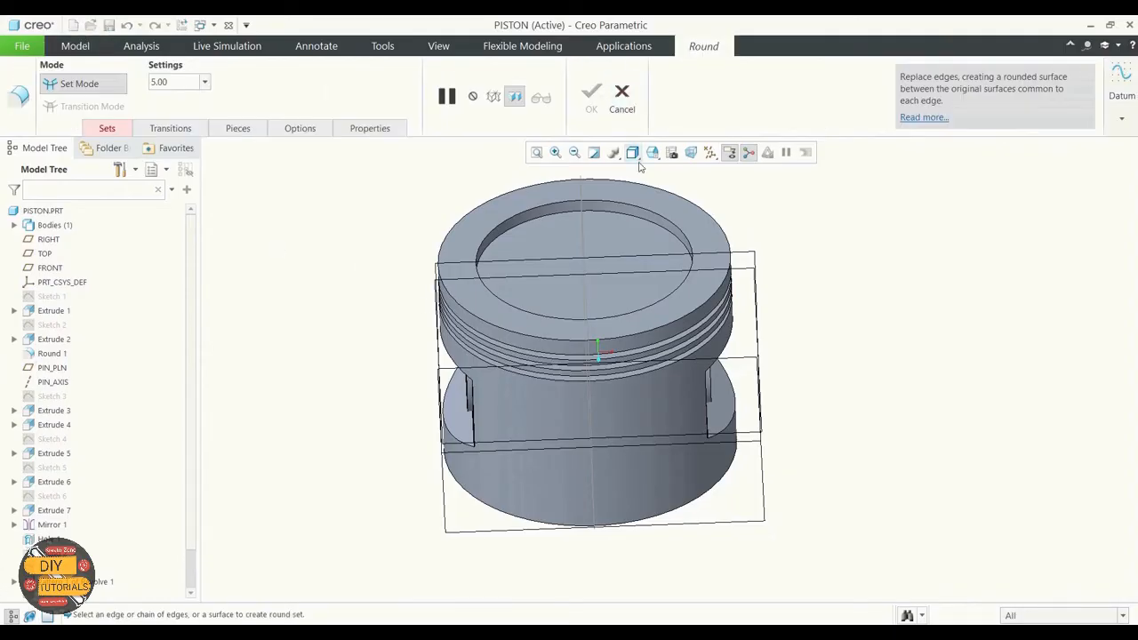
click(625, 217)
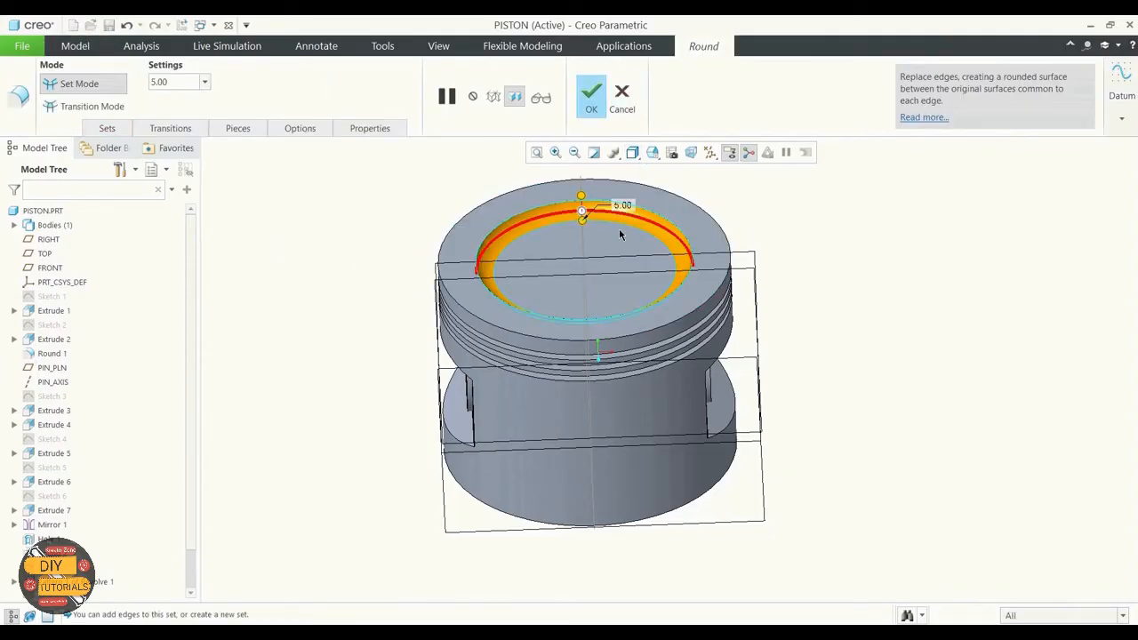
double_click(170, 82)
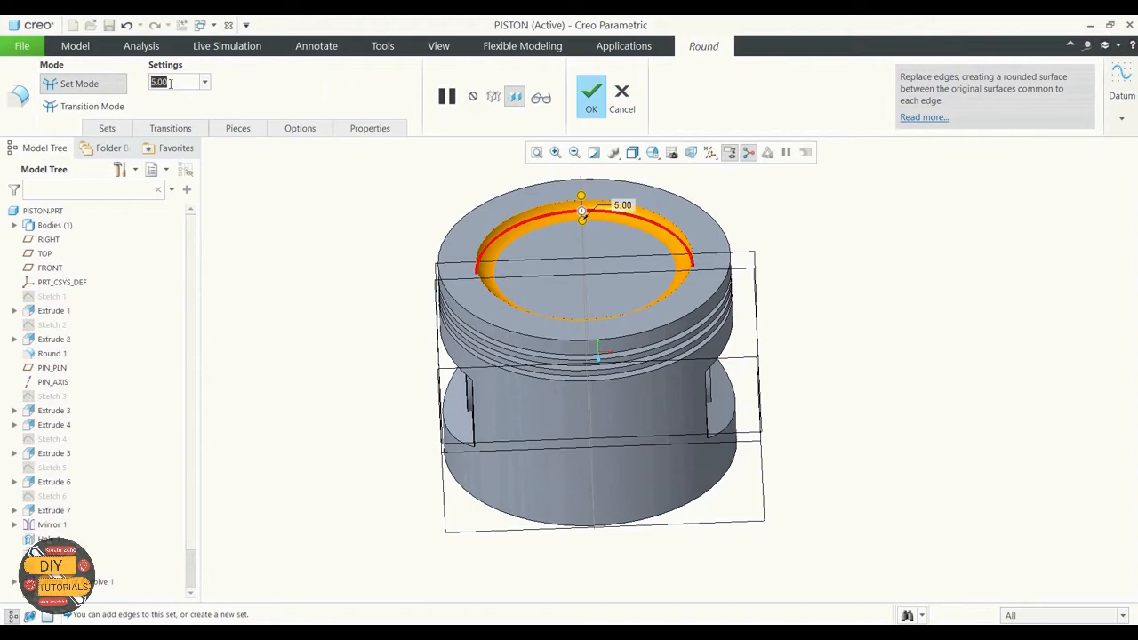
key(BackSpace)
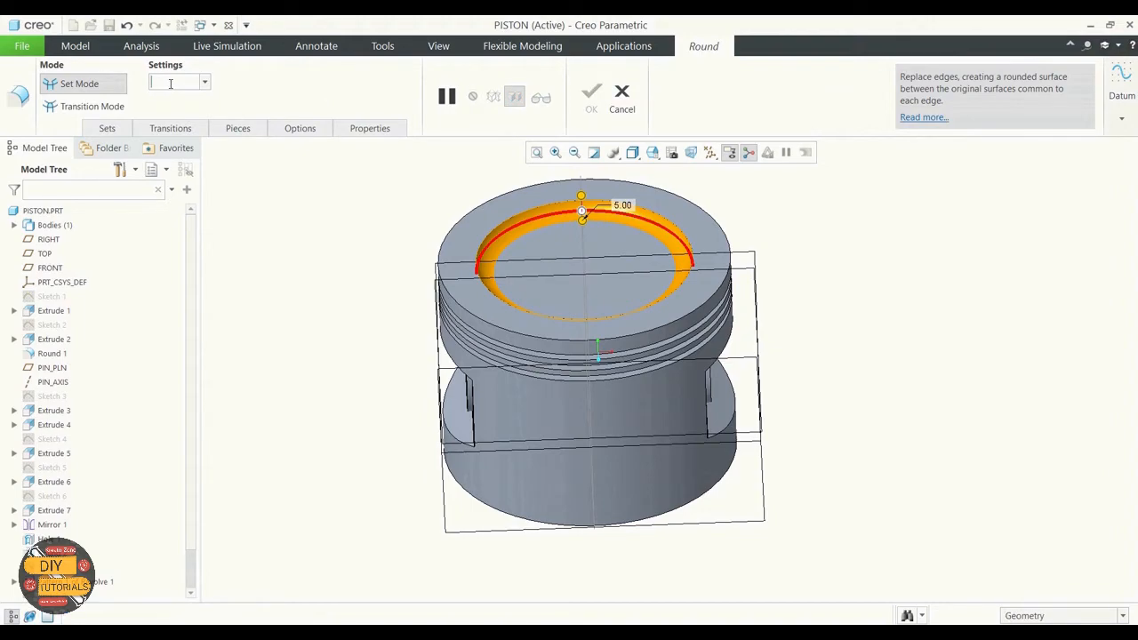
text(4)
key(Return)
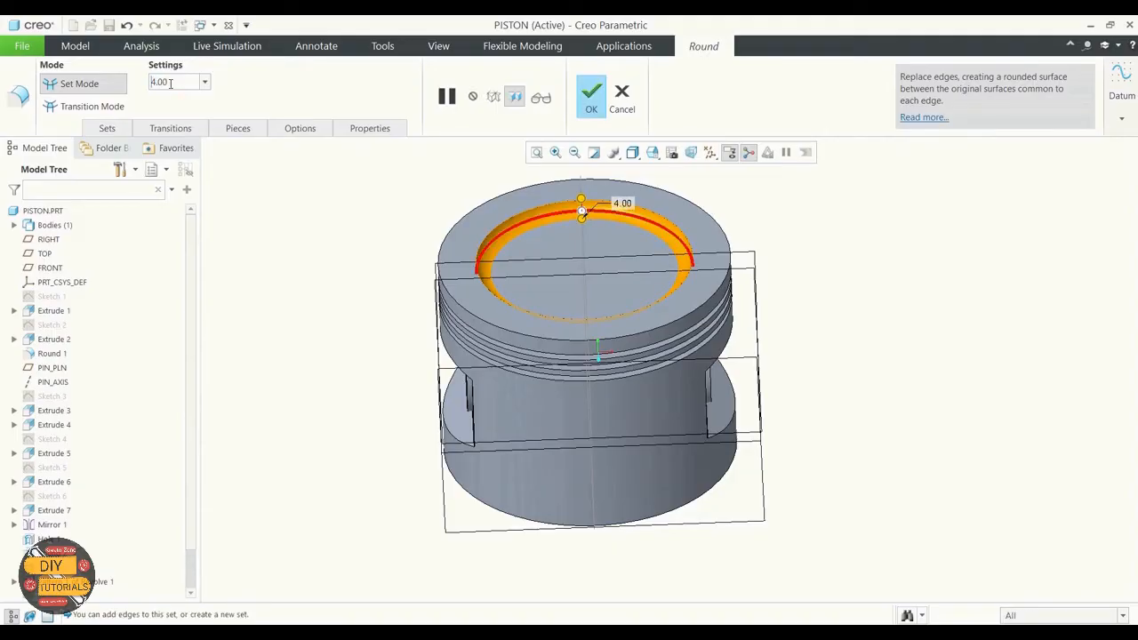
click(541, 97)
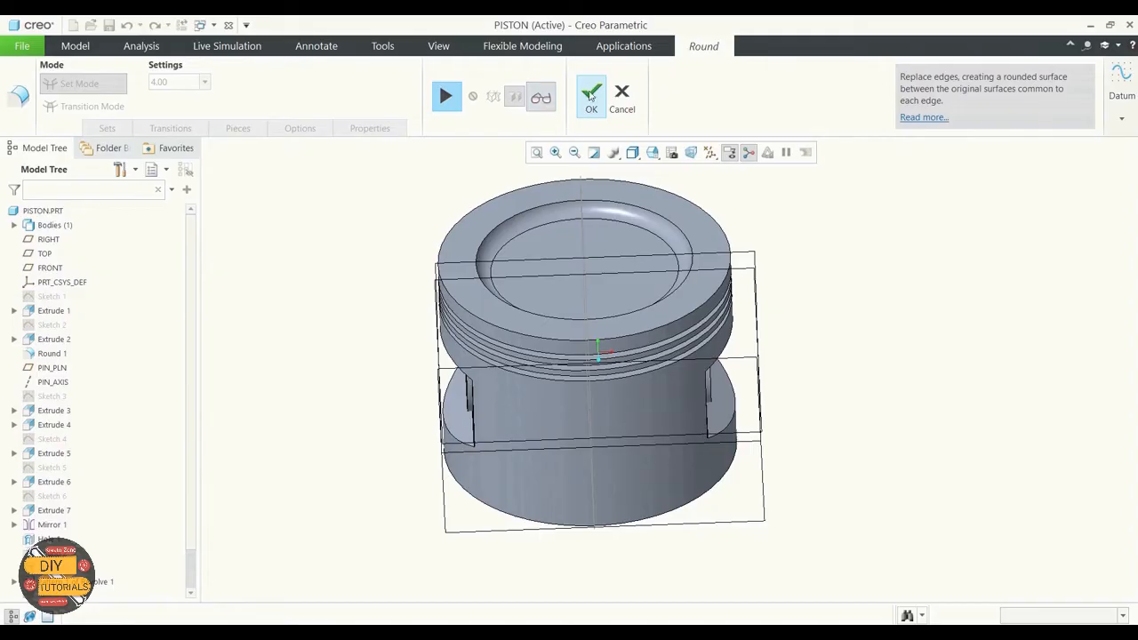
click(592, 91)
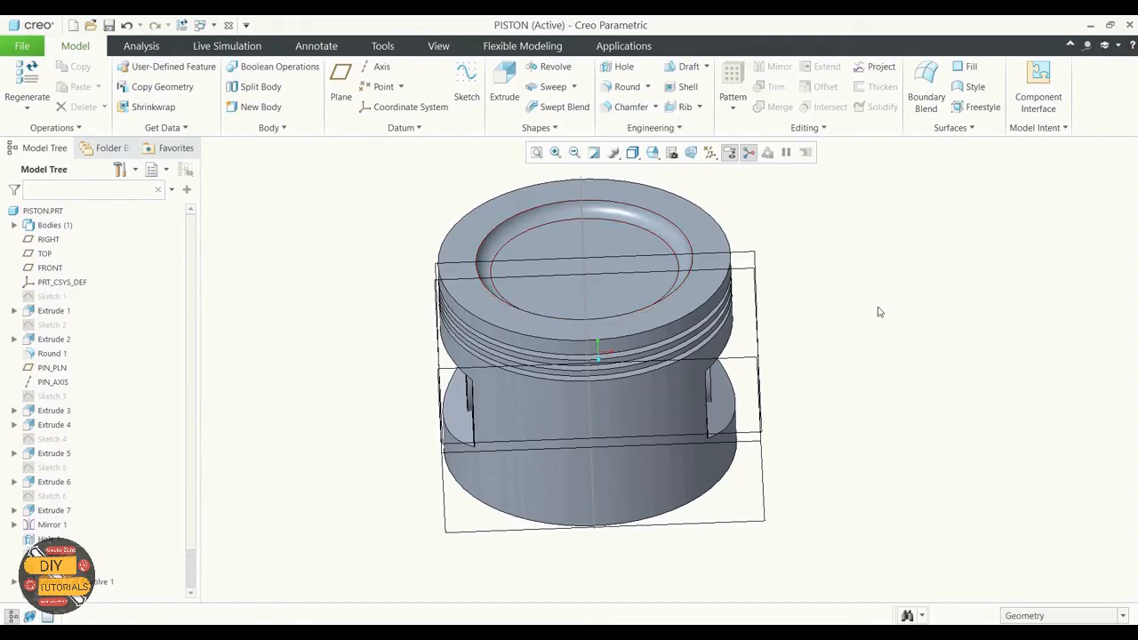
middle_drag(876, 311, 930, 297)
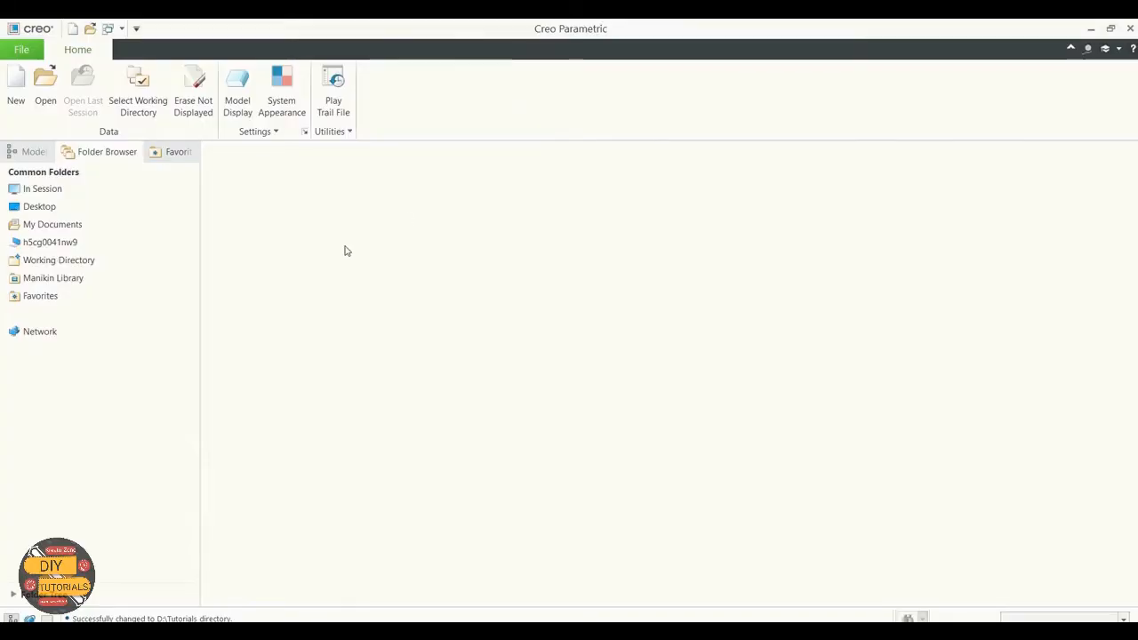
Erase undisplayed objects from the session and set the working directory to the Exercise 2 folder inside Basic_tutorial
click(193, 89)
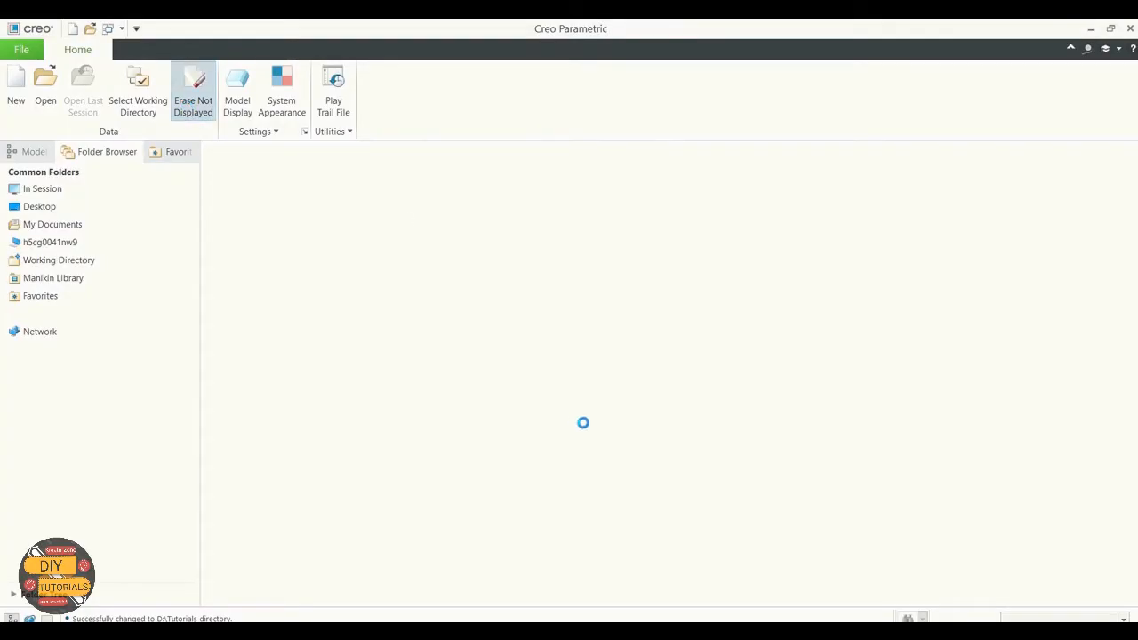
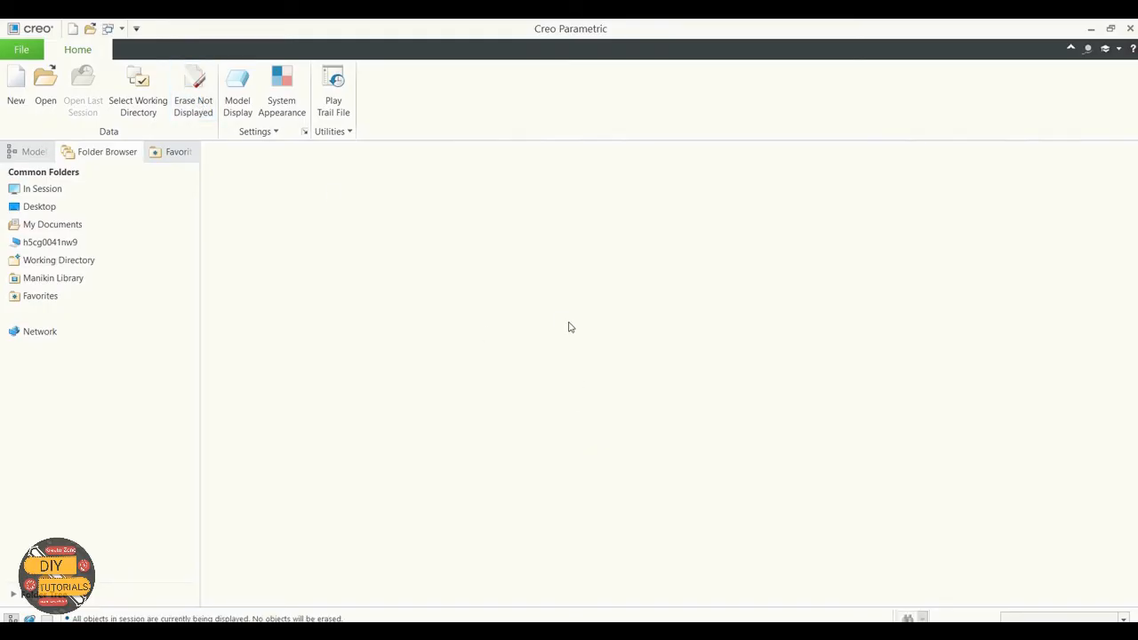
click(142, 103)
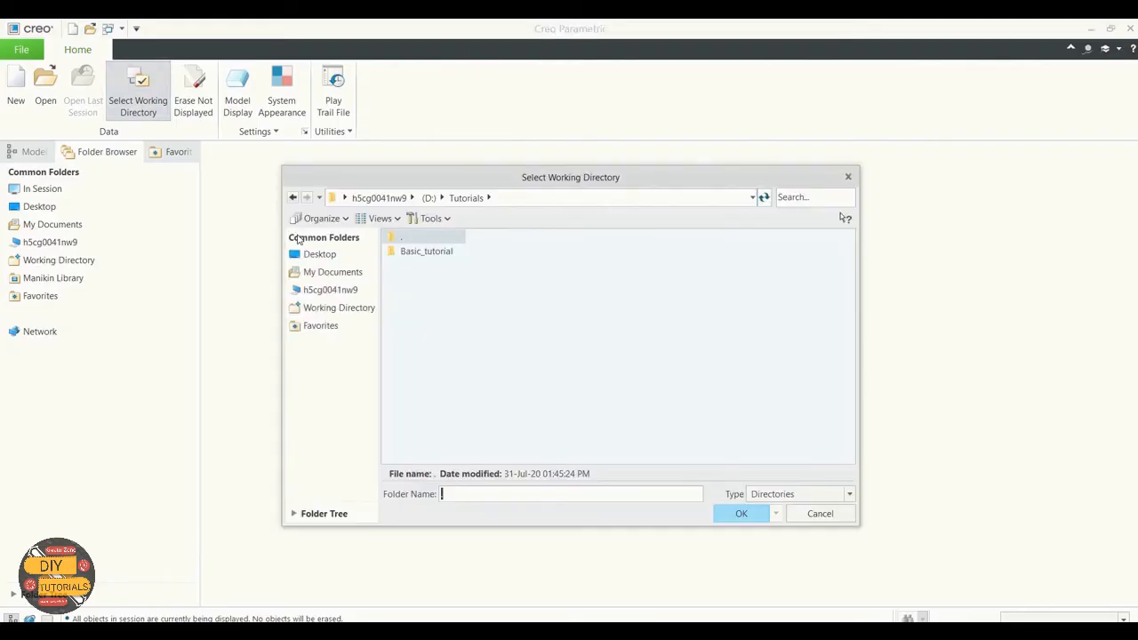
double_click(427, 251)
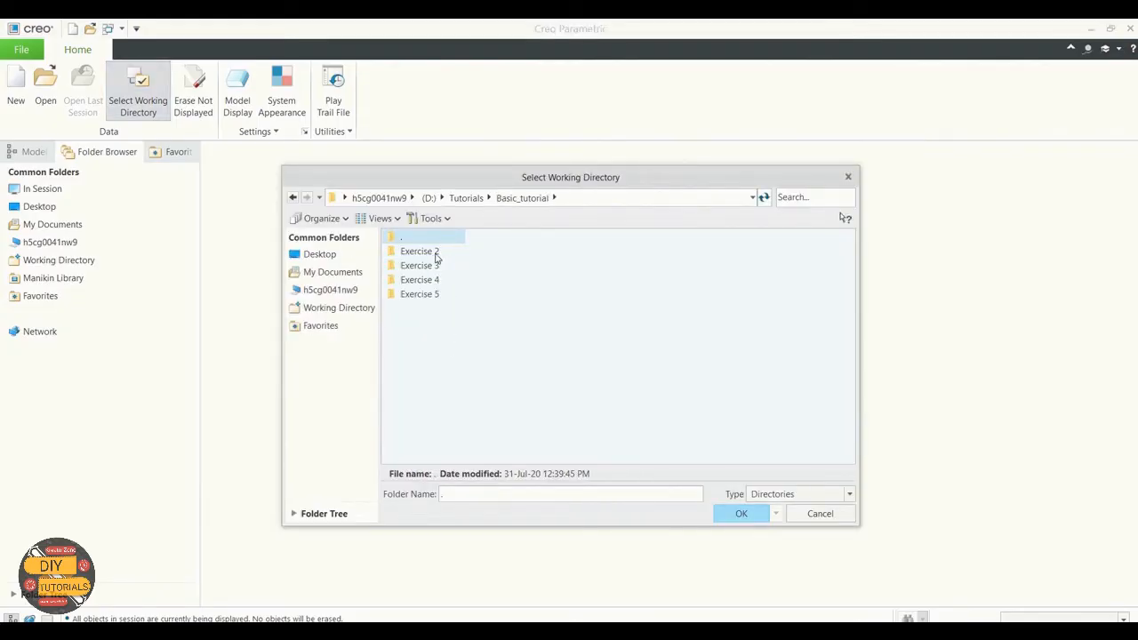
double_click(435, 255)
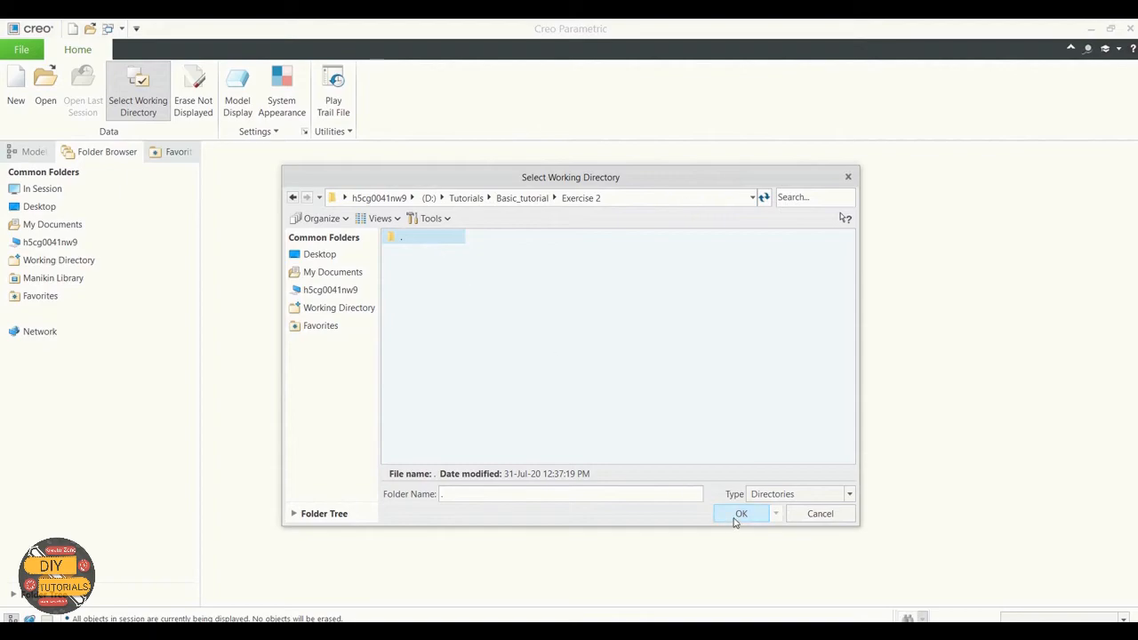
click(736, 514)
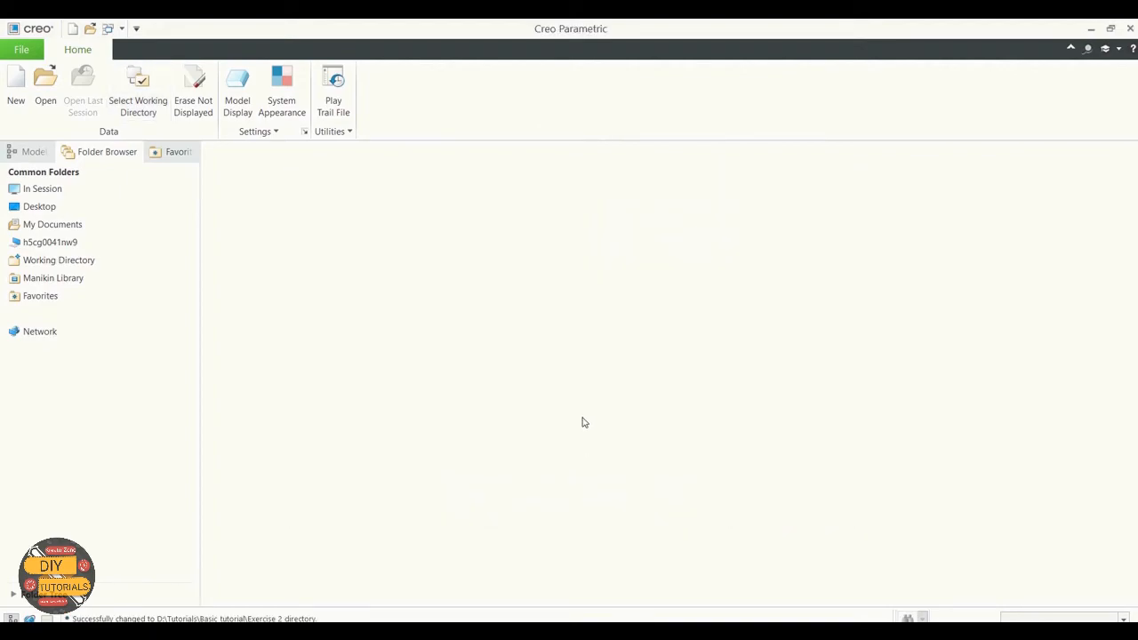
Open the part crankshaft.prt from the Exercise 2 working directory
click(50, 73)
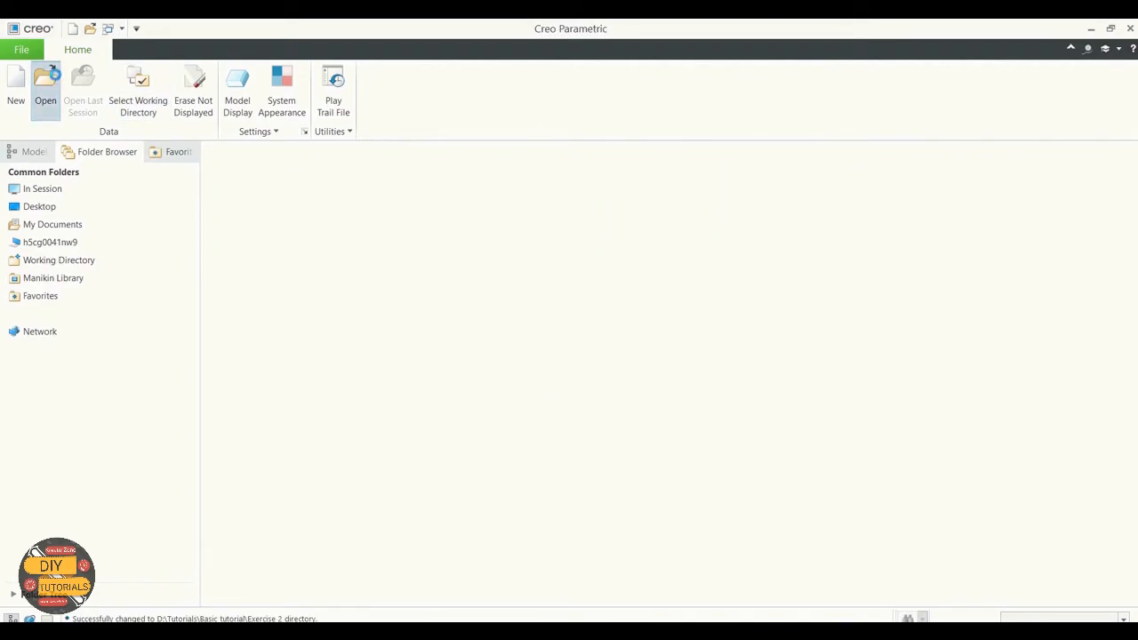
click(439, 240)
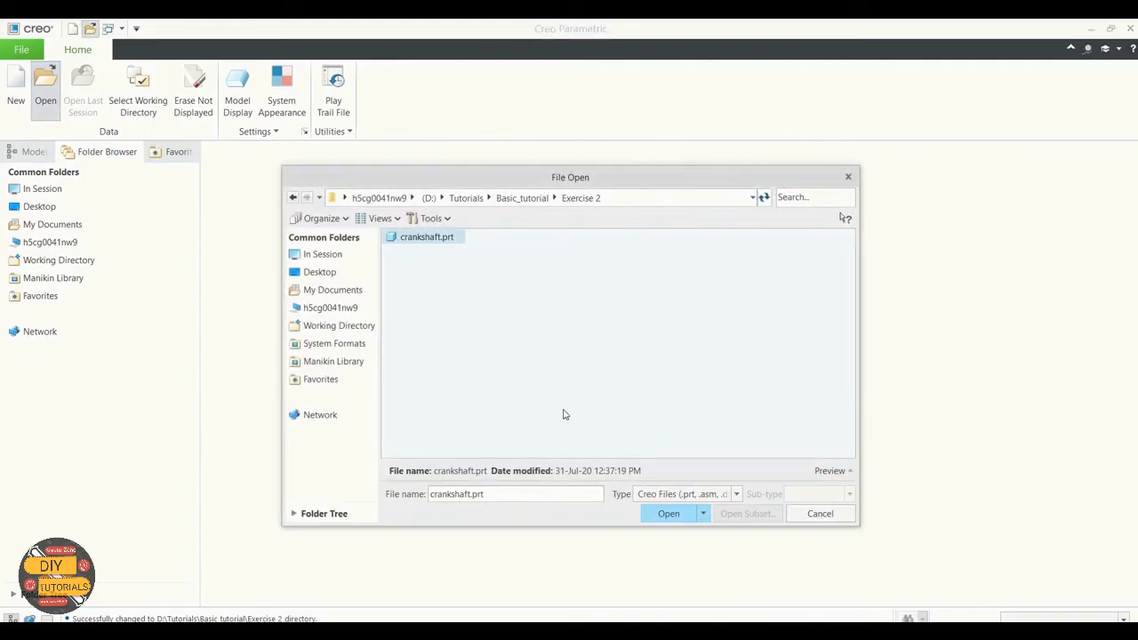
click(670, 515)
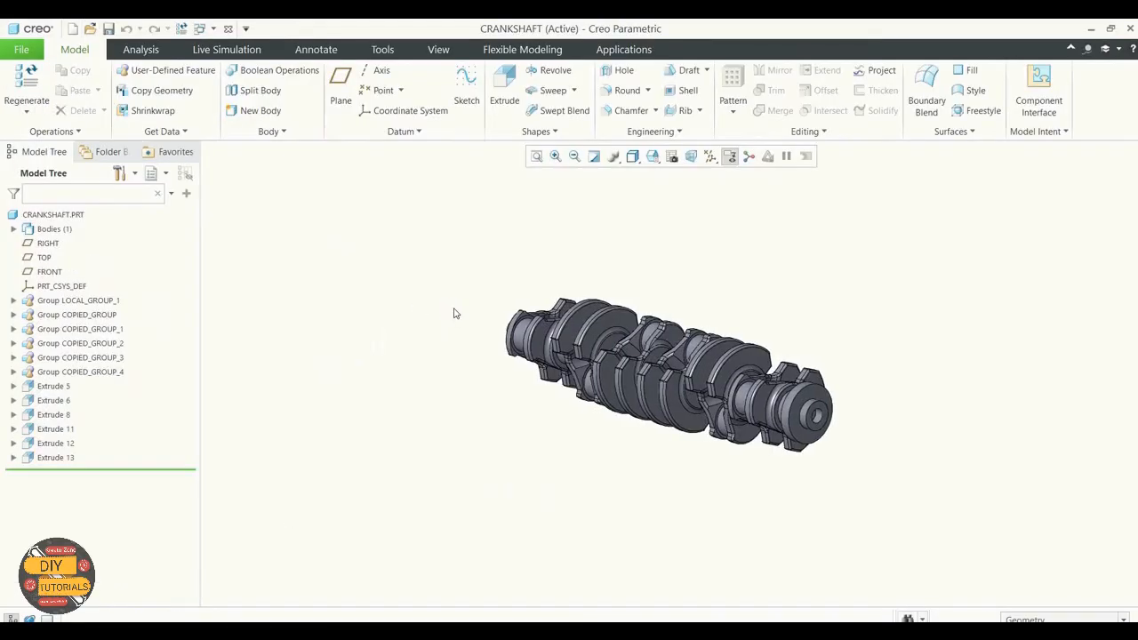
mouse_move(440, 312)
middle_down()
mouse_move(459, 307)
mouse_move(445, 302)
mouse_move(447, 327)
middle_up()
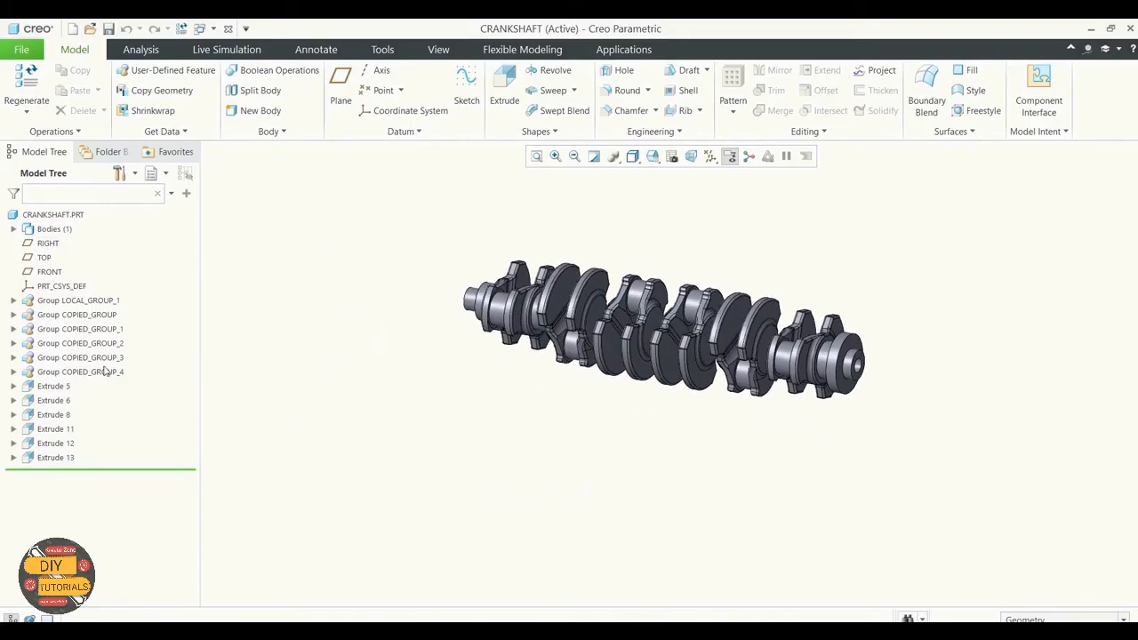
Expand LOCAL_GROUP_1 and the groups COPIED_GROUP through COPIED_GROUP_4 in the crankshaft's model tree to examine their contents
click(13, 300)
click(14, 301)
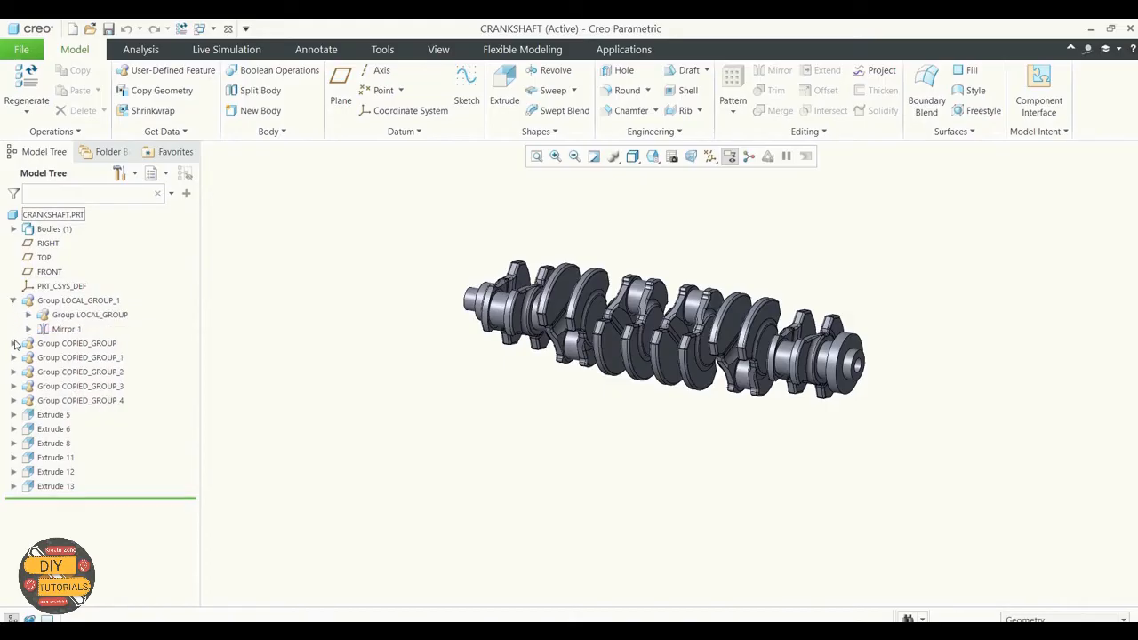
click(14, 343)
click(14, 372)
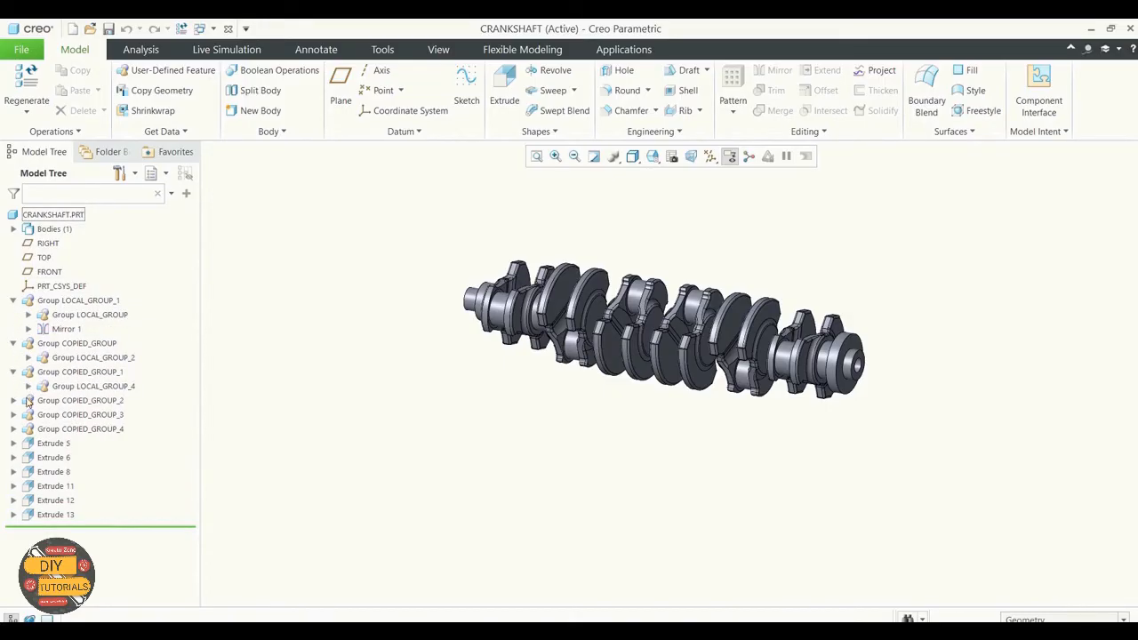
click(14, 401)
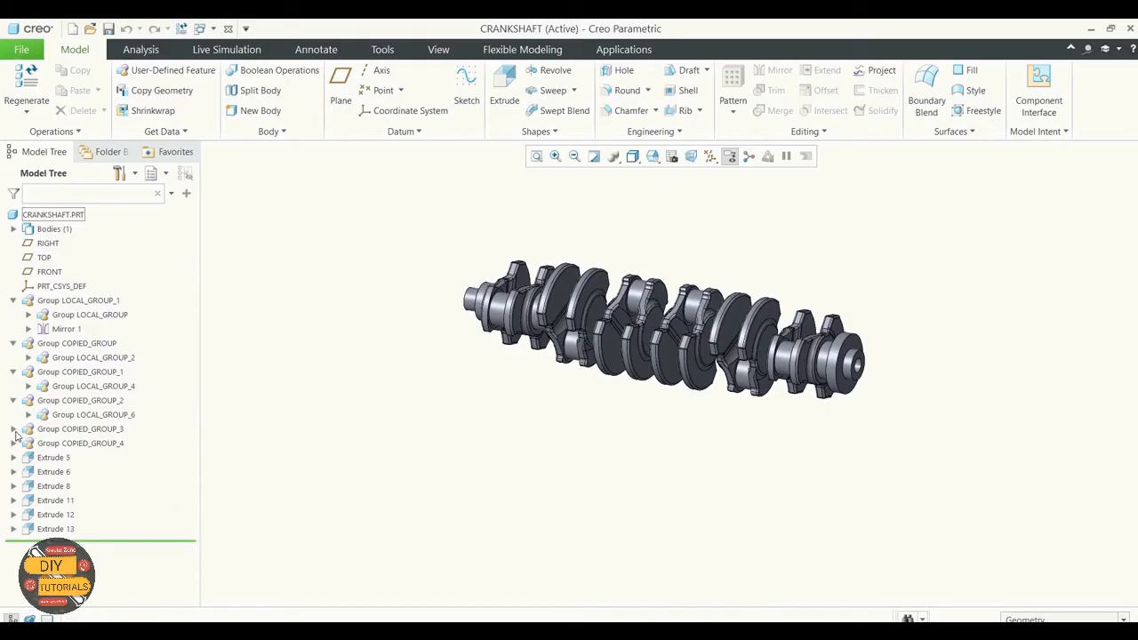
click(13, 429)
click(14, 458)
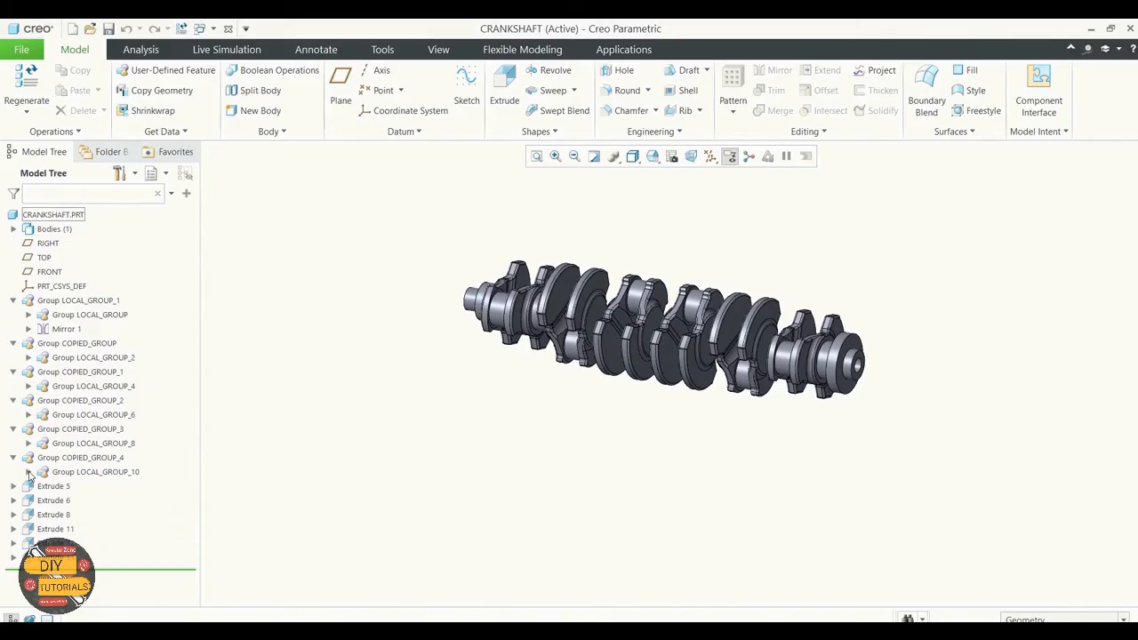
Expand the local groups nested inside the five copied groups to examine the features they contain
click(27, 472)
click(28, 443)
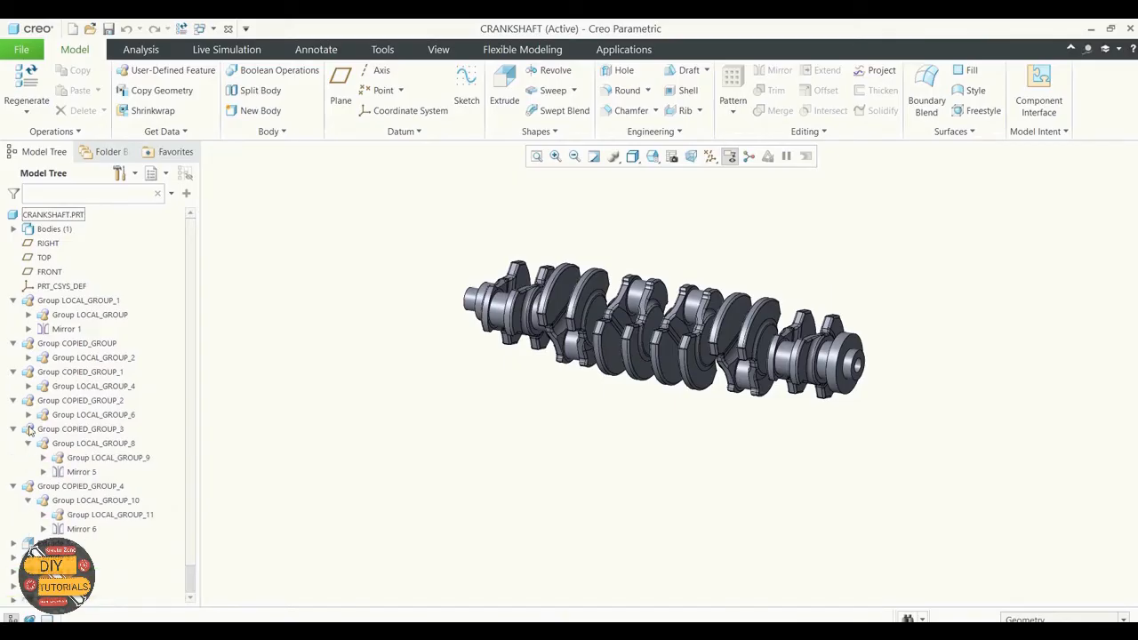
click(27, 415)
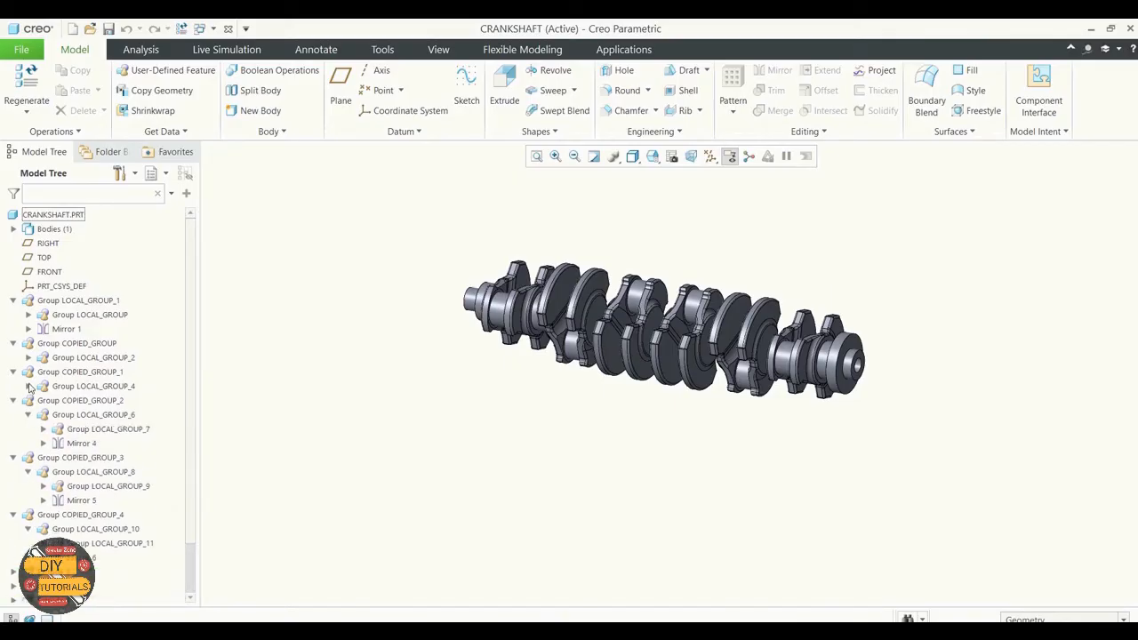
click(27, 387)
click(27, 358)
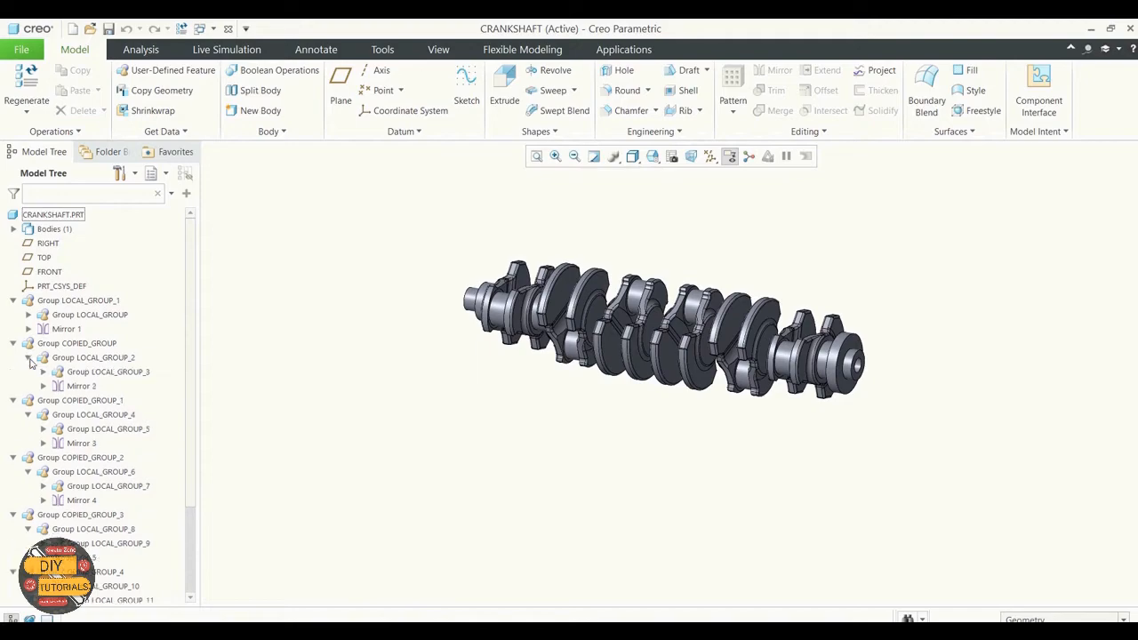
Examine the remaining model tree features and locate the journal extrude after Extrude 6 on the crankshaft
scroll(187, 402, down, 2)
scroll(188, 401, down, 1)
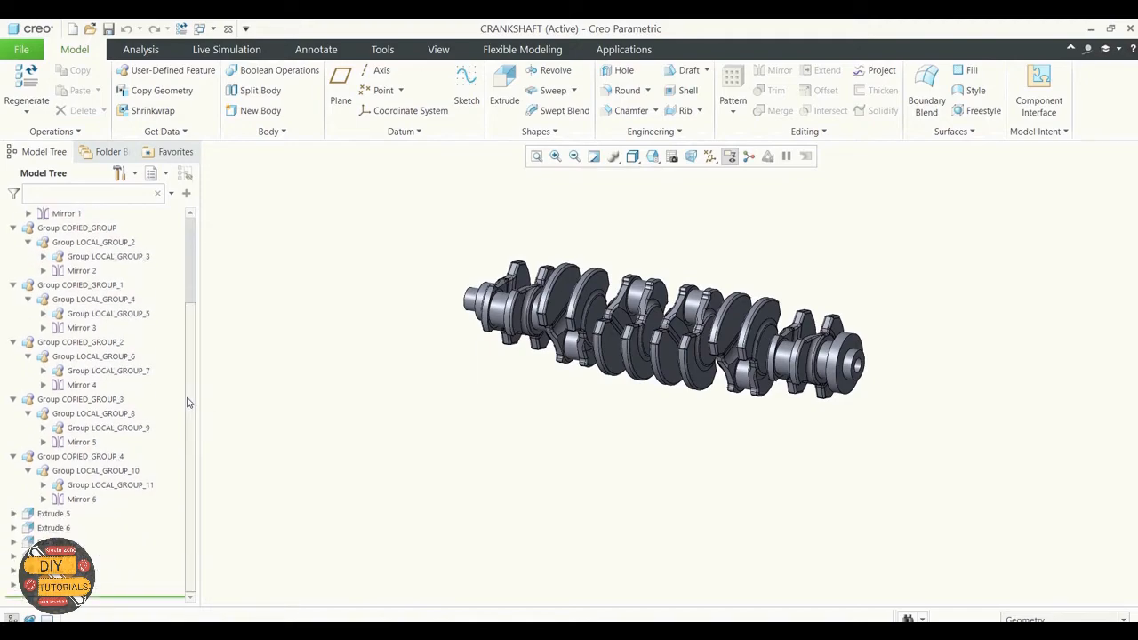
scroll(187, 402, up, 3)
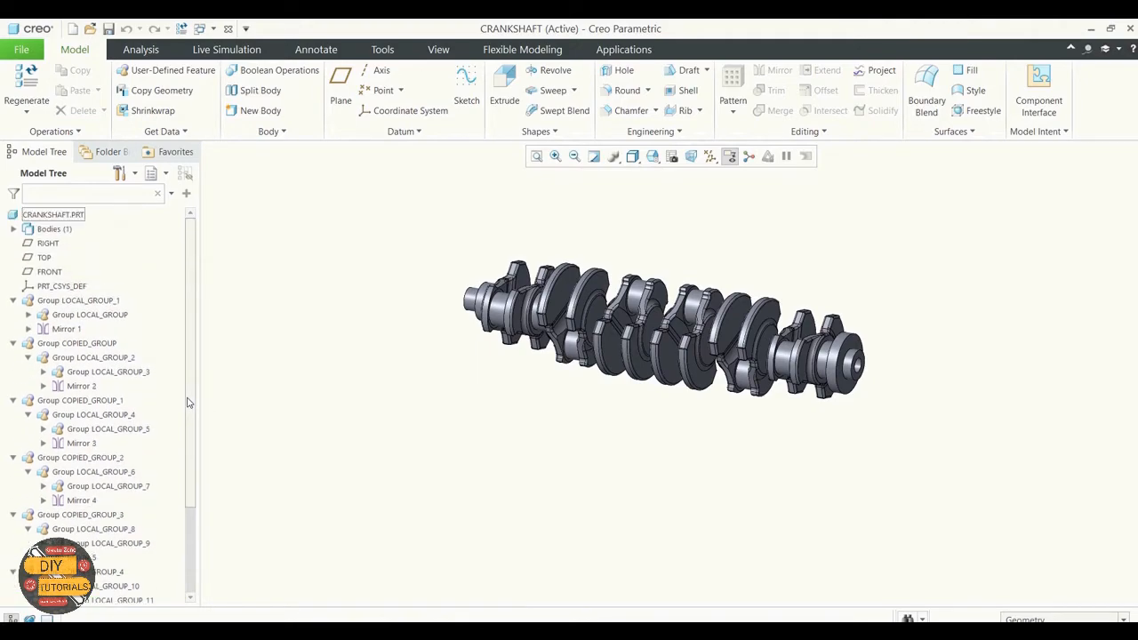
scroll(188, 402, down, 3)
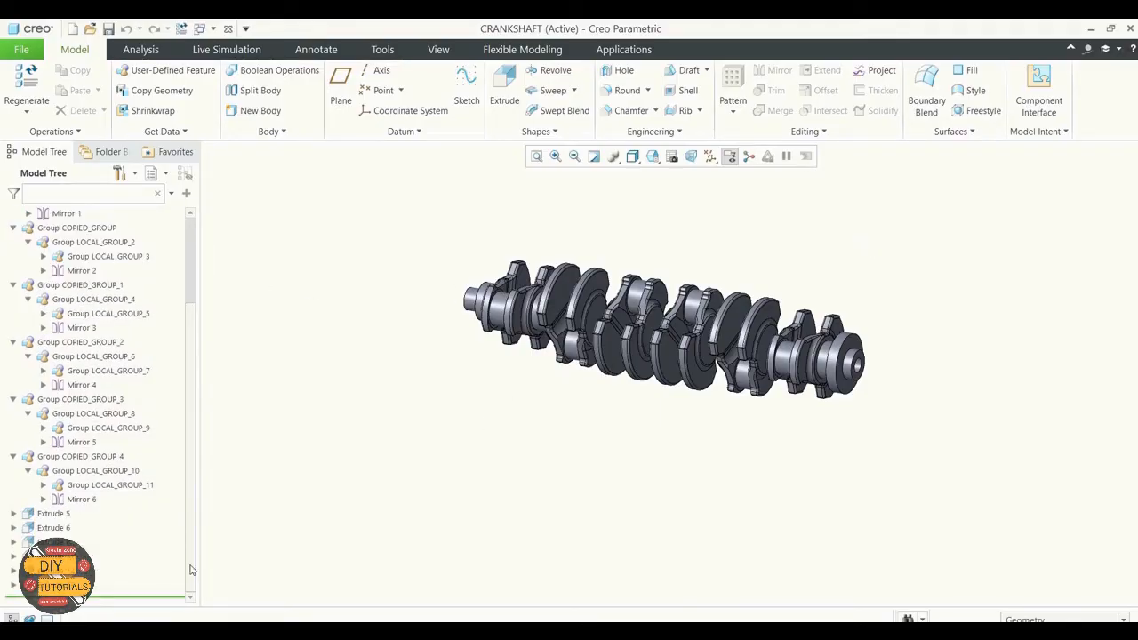
click(55, 541)
middle_drag(432, 478, 457, 502)
scroll(446, 258, down, 3)
scroll(461, 250, down, 4)
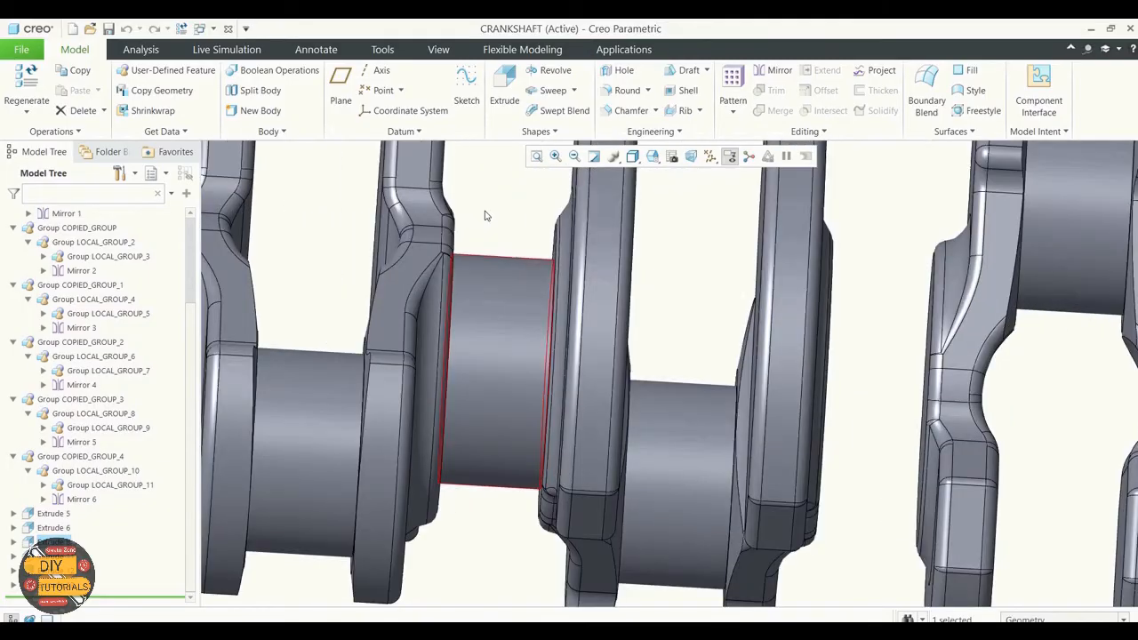
scroll(467, 288, up, 10)
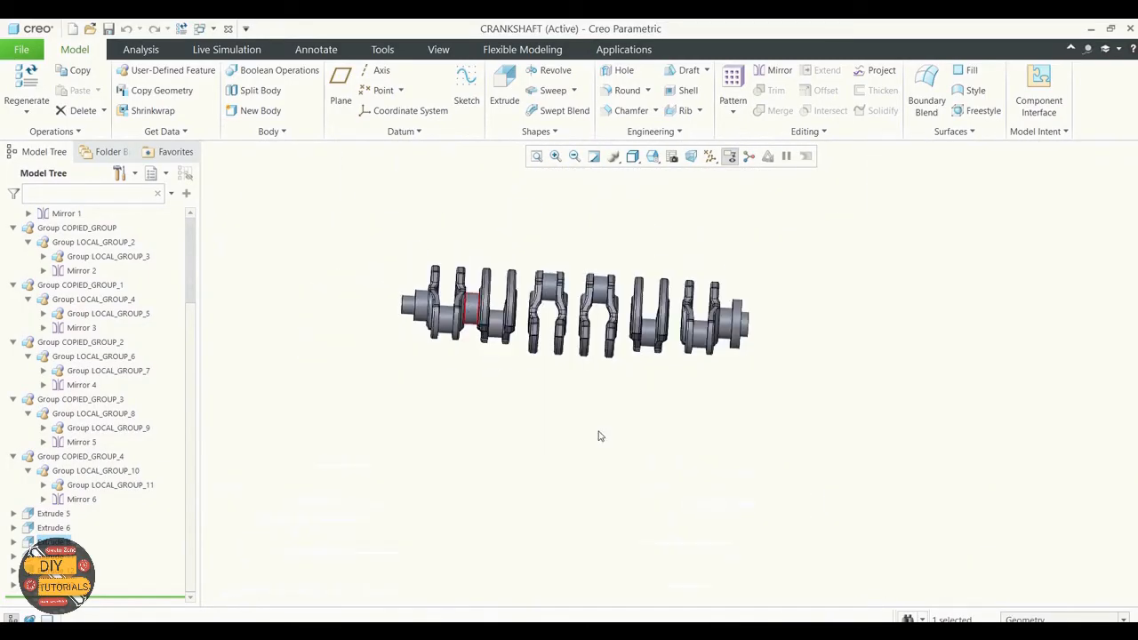
middle_drag(469, 306, 563, 430)
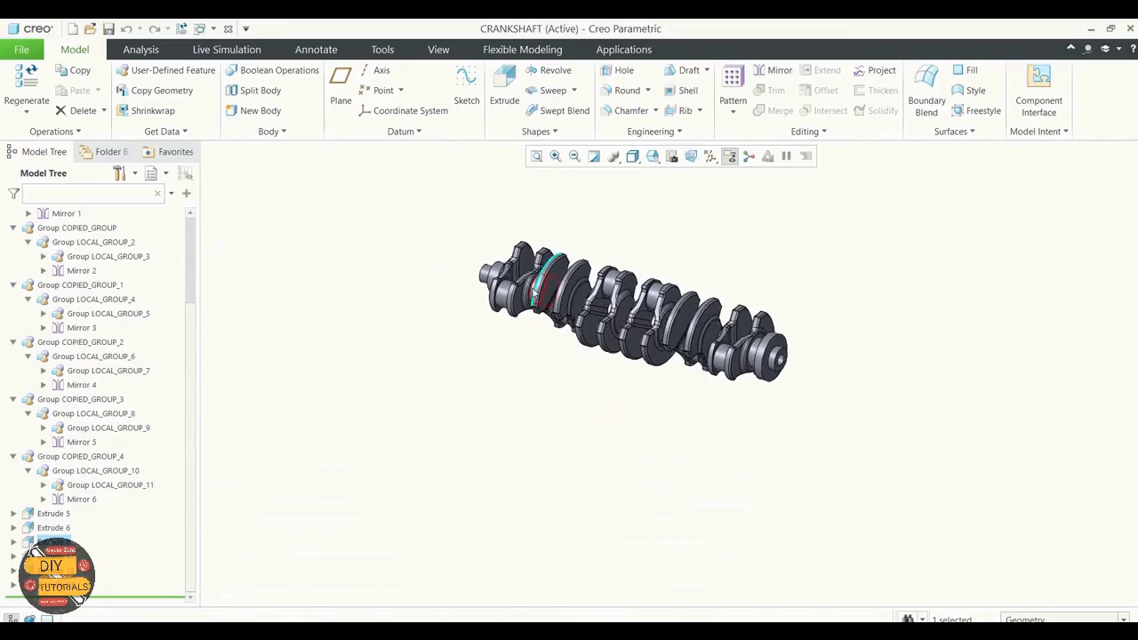
scroll(570, 400, down, 4)
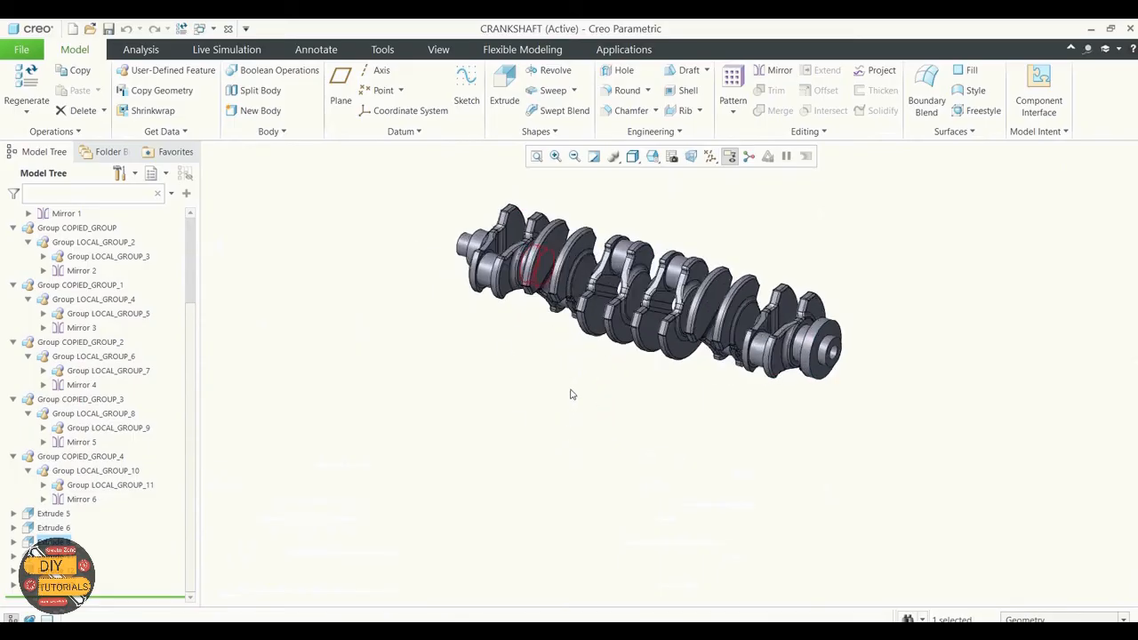
middle_drag(570, 400, 578, 394)
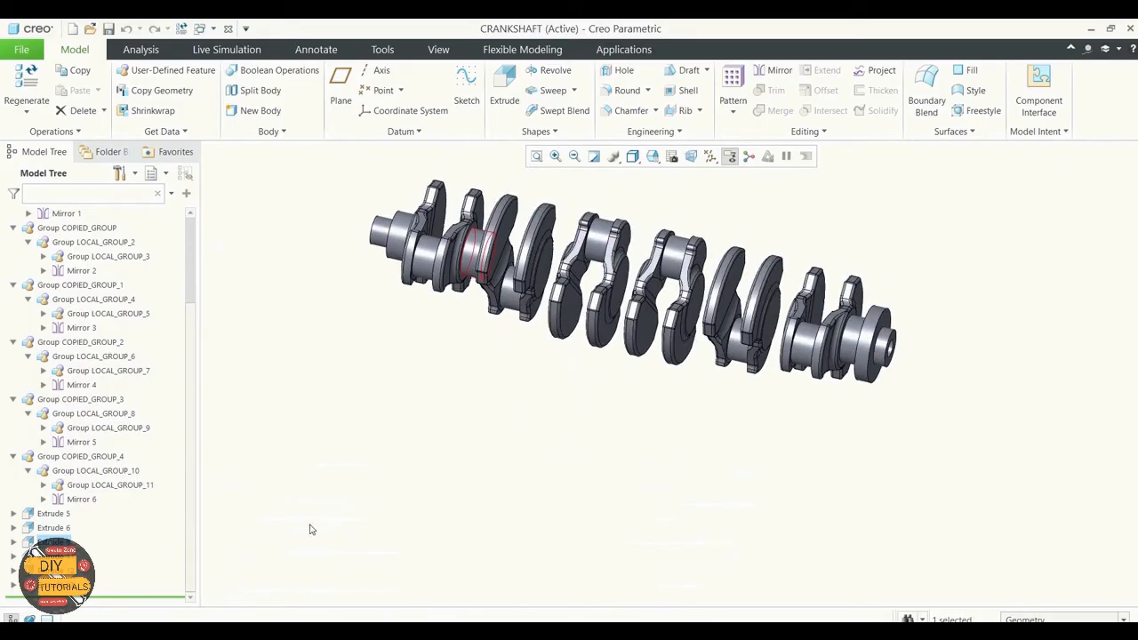
Start a Direction pattern of Extrude 8, display the datum axes, and use an axis running along the crankshaft as first direction
right_click(52, 542)
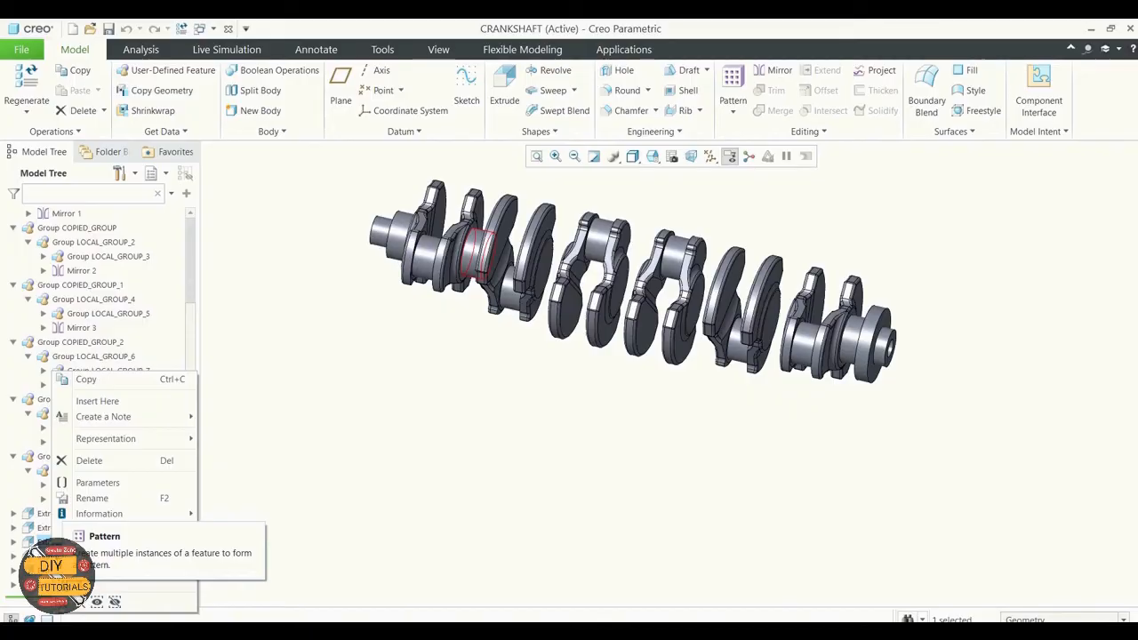
click(66, 584)
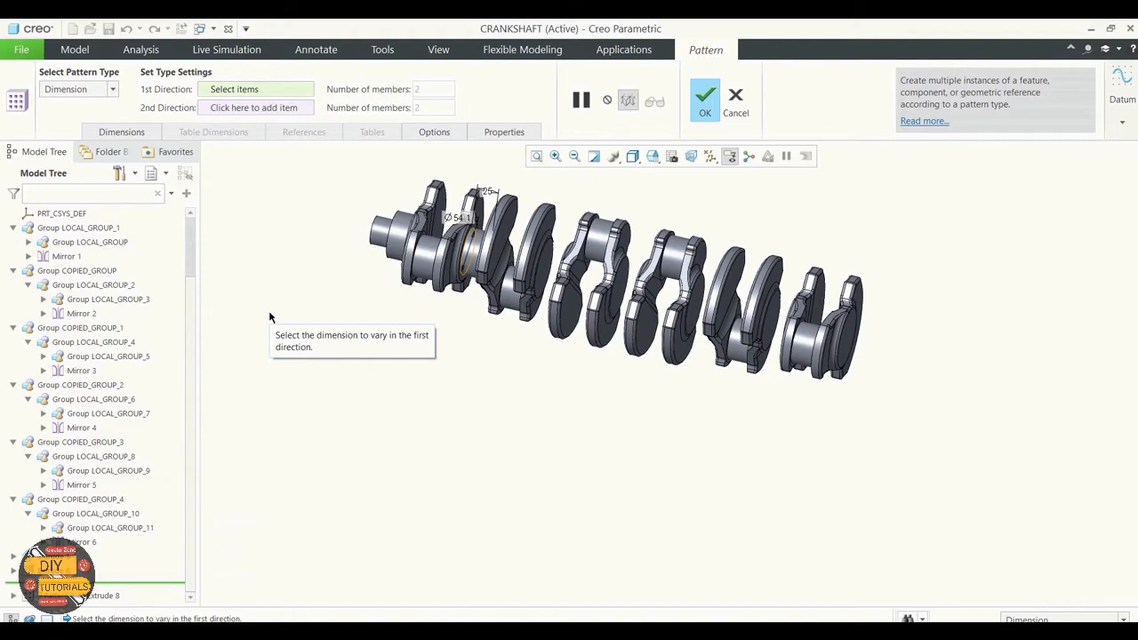
click(113, 90)
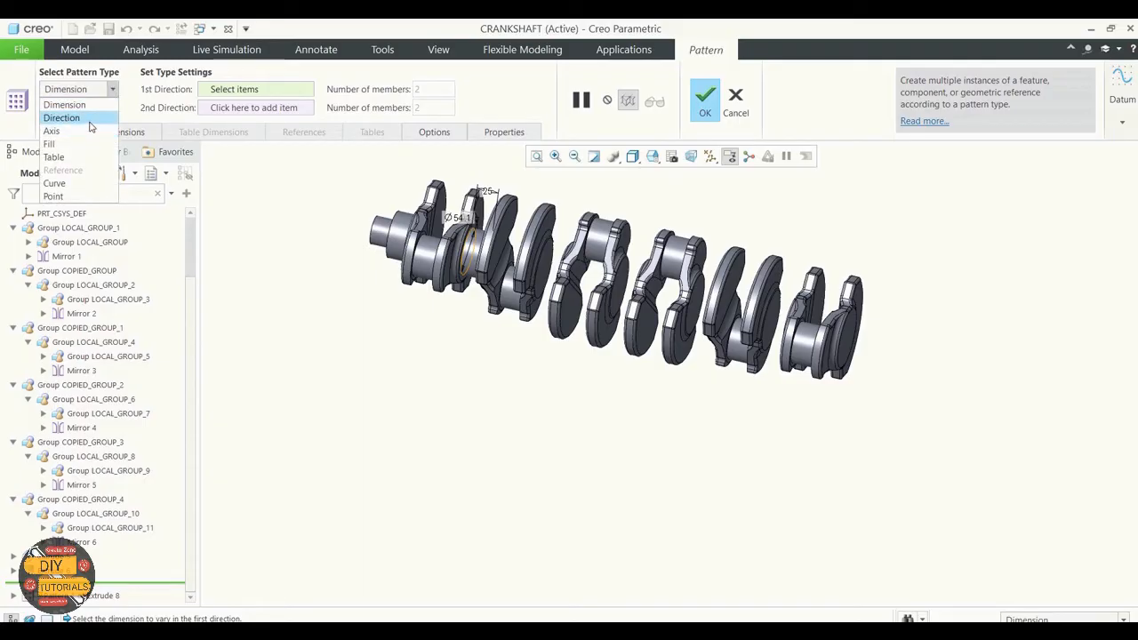
click(89, 120)
click(709, 158)
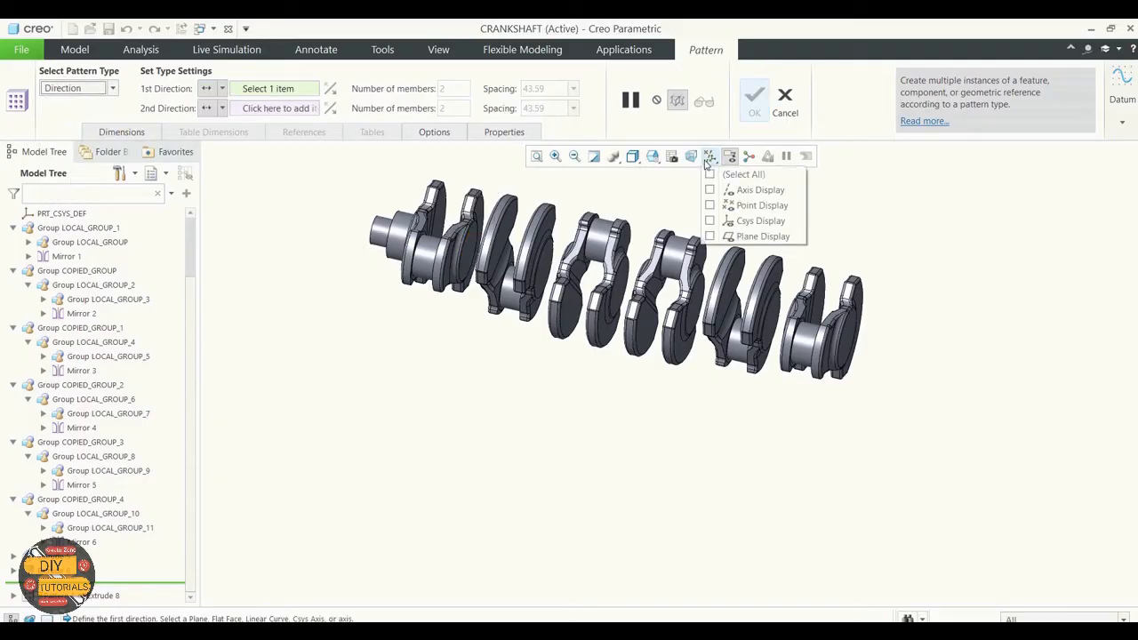
click(711, 189)
click(603, 422)
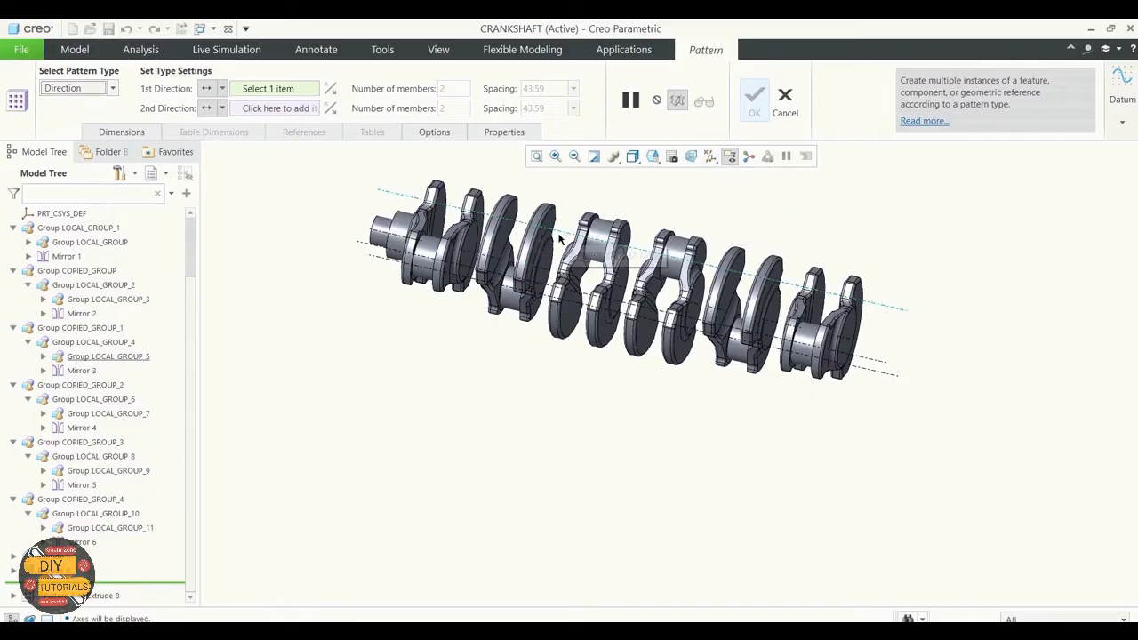
mouse_move(735, 349)
middle_down()
mouse_move(728, 439)
mouse_move(713, 444)
middle_up()
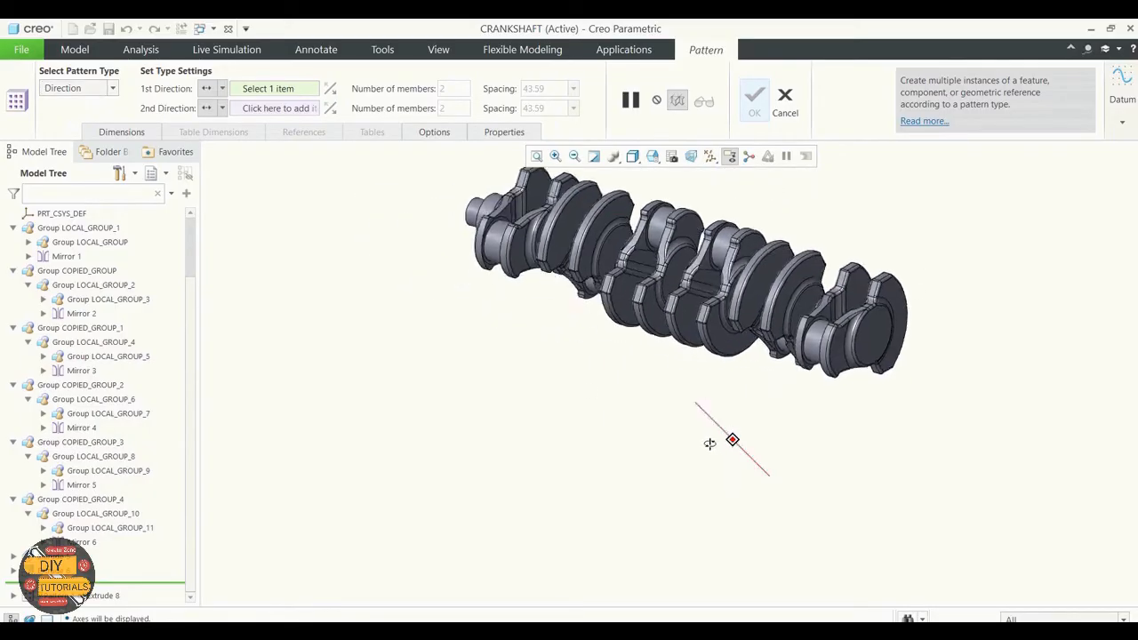
click(873, 340)
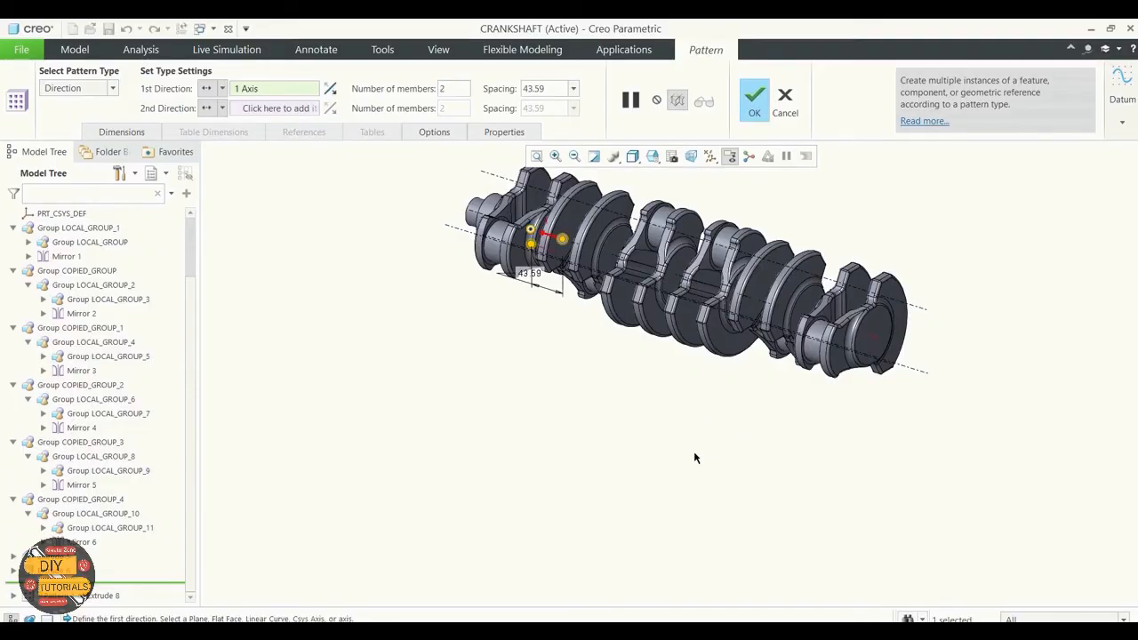
Set the pattern spacing to 89.3 and reverse the first direction so the members run along the crankshaft
mouse_move(695, 458)
middle_down()
mouse_move(741, 439)
mouse_move(728, 462)
mouse_move(723, 454)
middle_up()
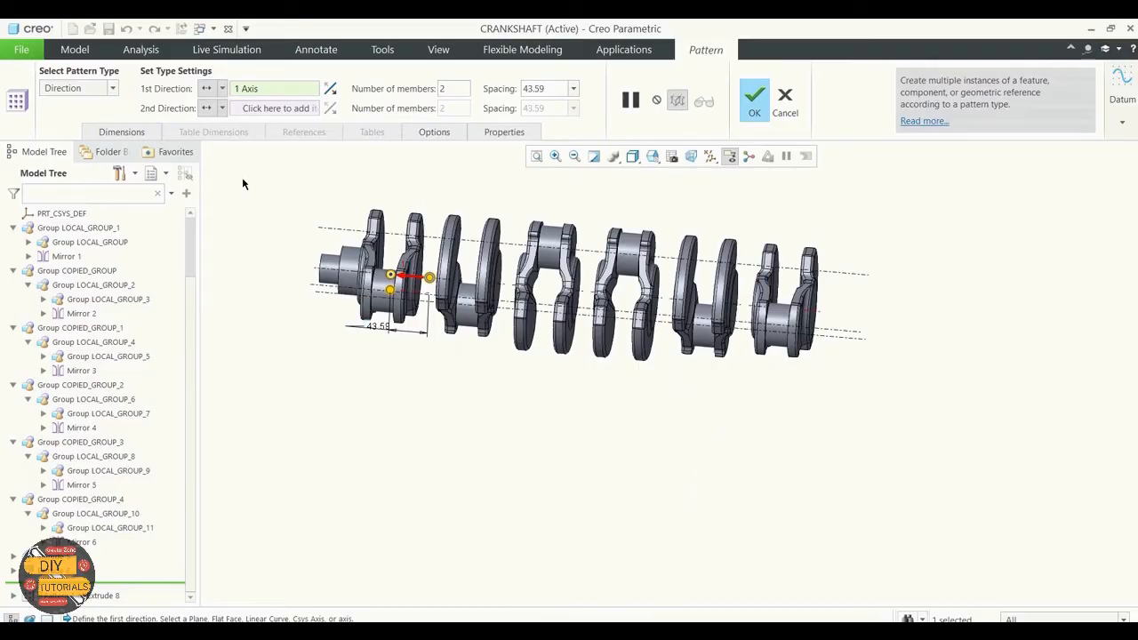
double_click(537, 89)
key(BackSpace)
text(89.3)
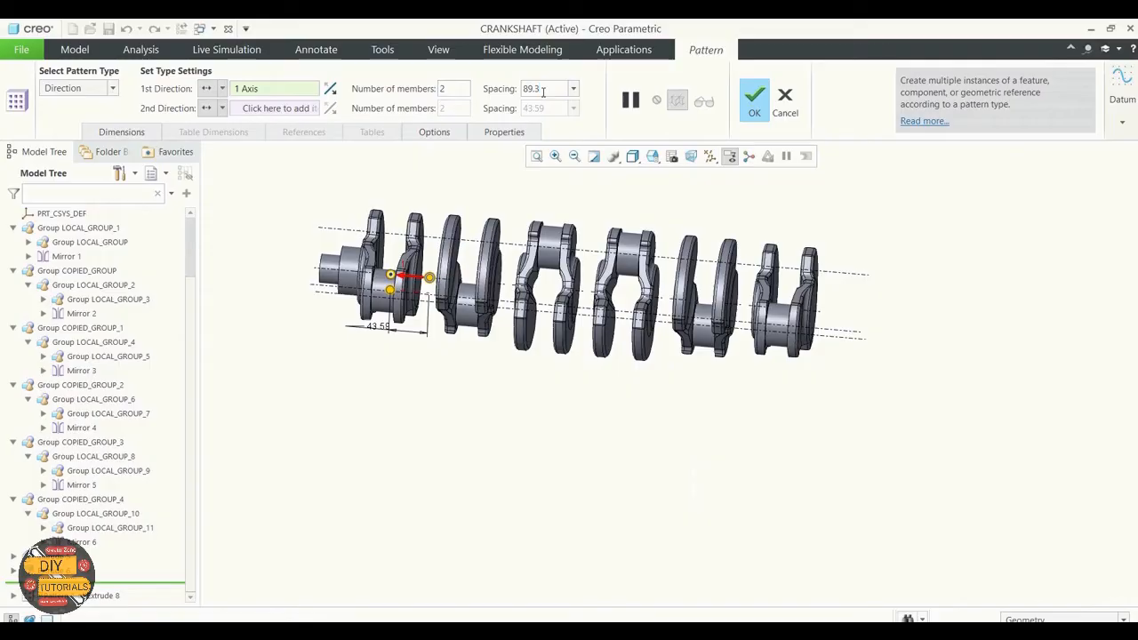
click(458, 89)
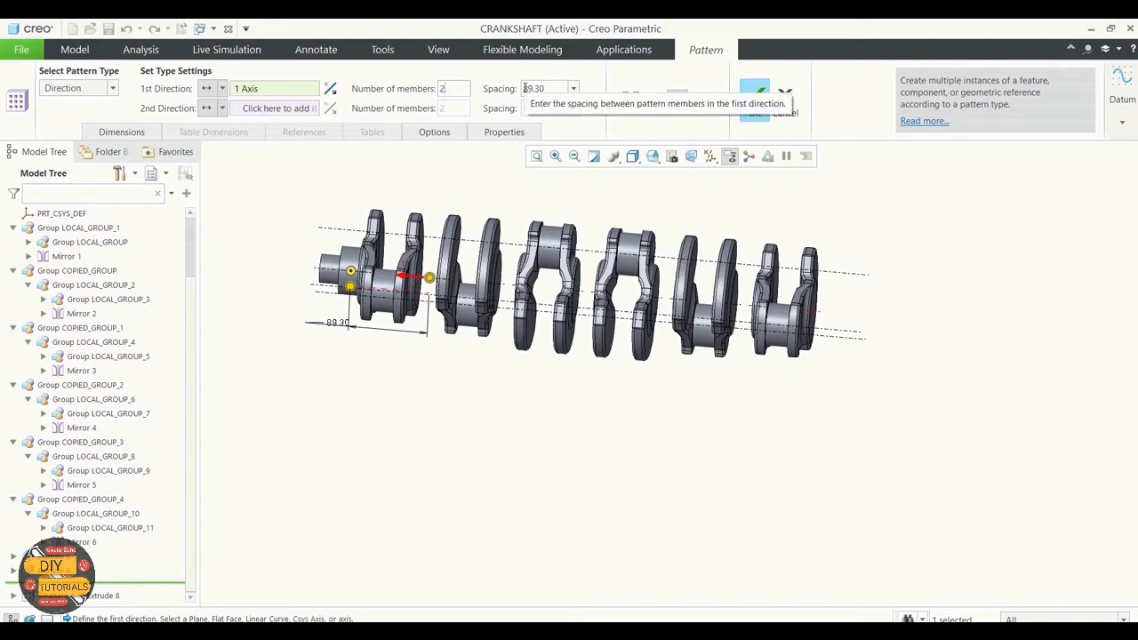
click(329, 92)
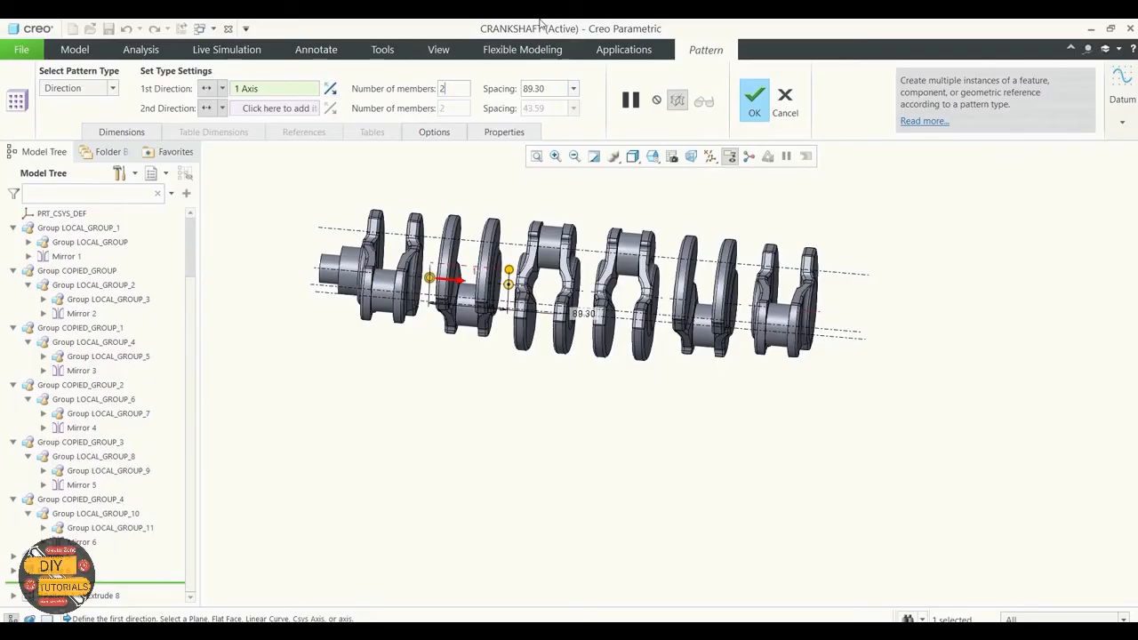
Set the number of pattern members to 5 and complete the journal pattern
click(445, 88)
key(BackSpace)
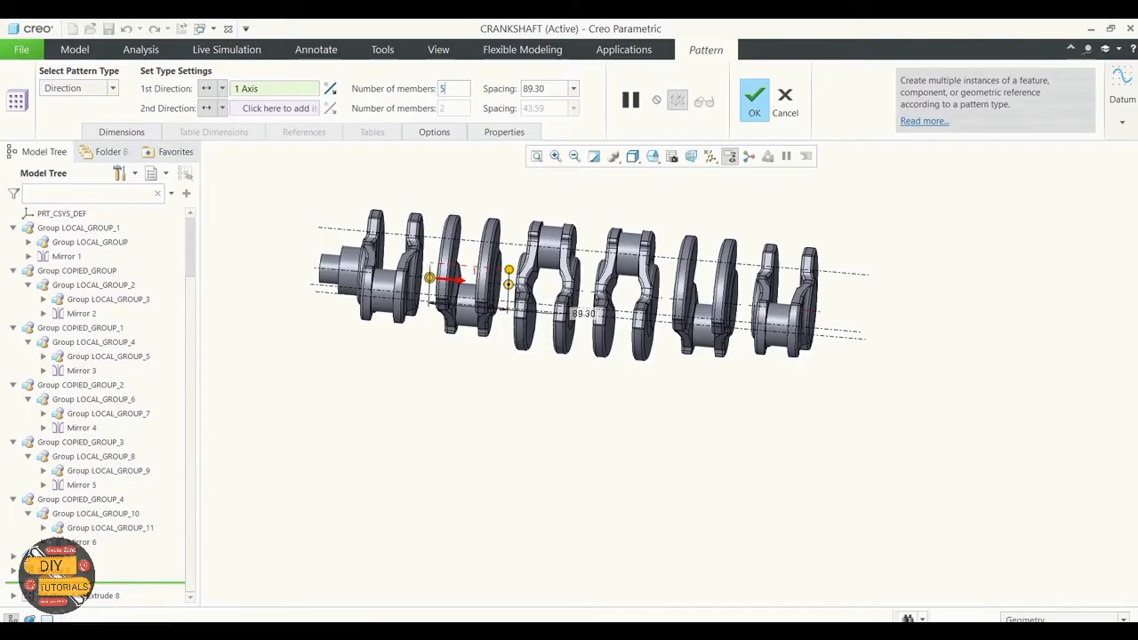
key(Return)
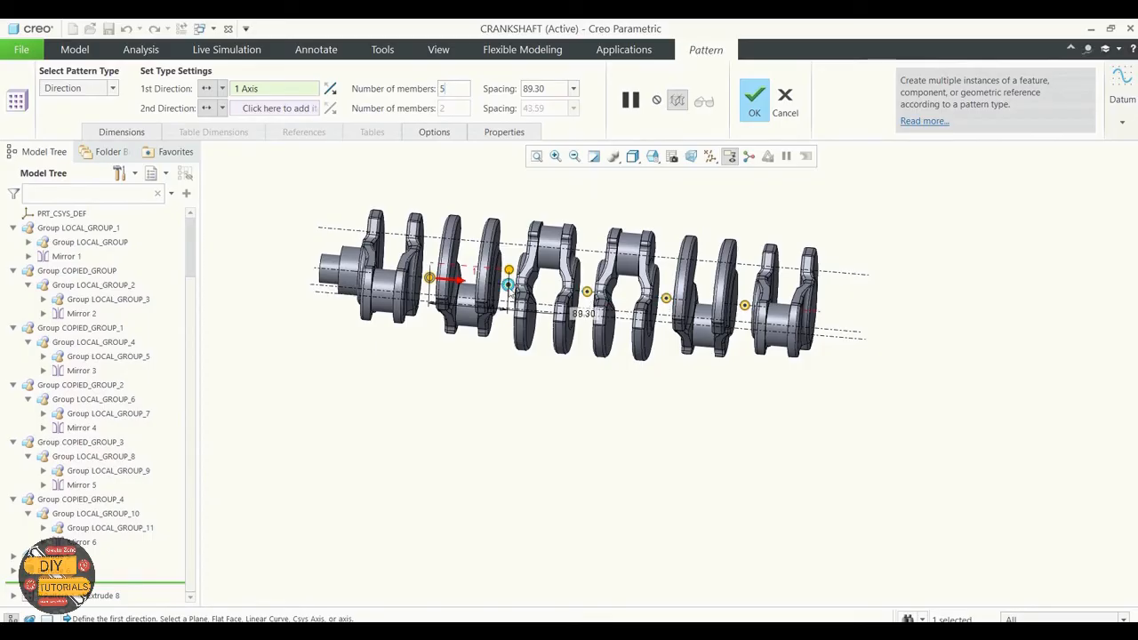
click(753, 99)
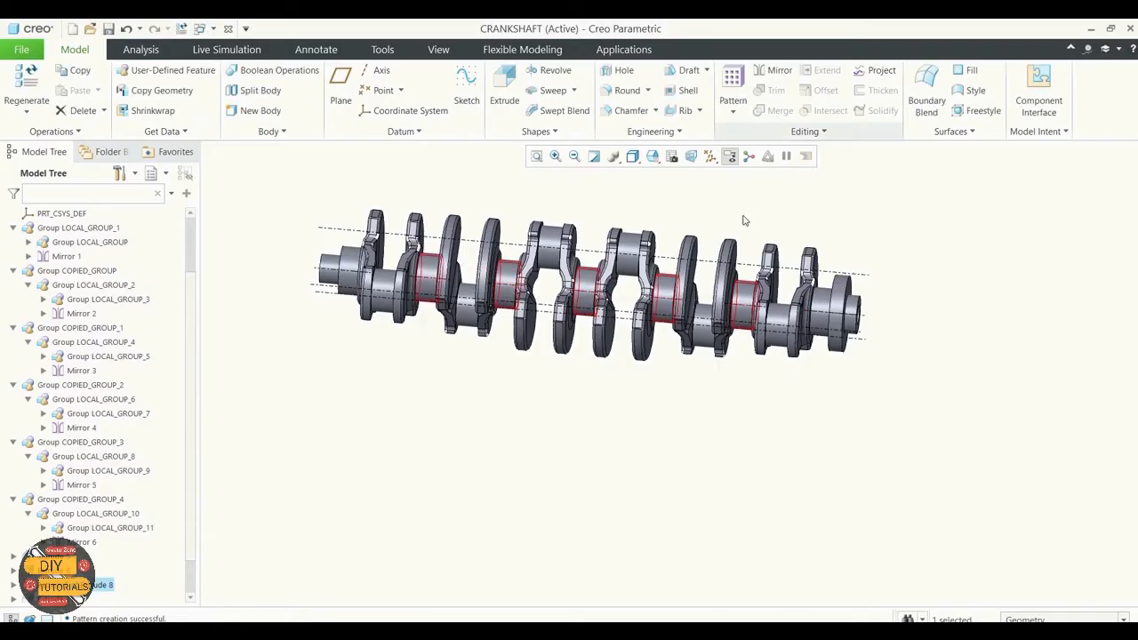
Inspect the patterned journals and turn off the datum axis display
middle_drag(782, 426, 760, 434)
scroll(711, 380, down, 1)
scroll(718, 356, up, 5)
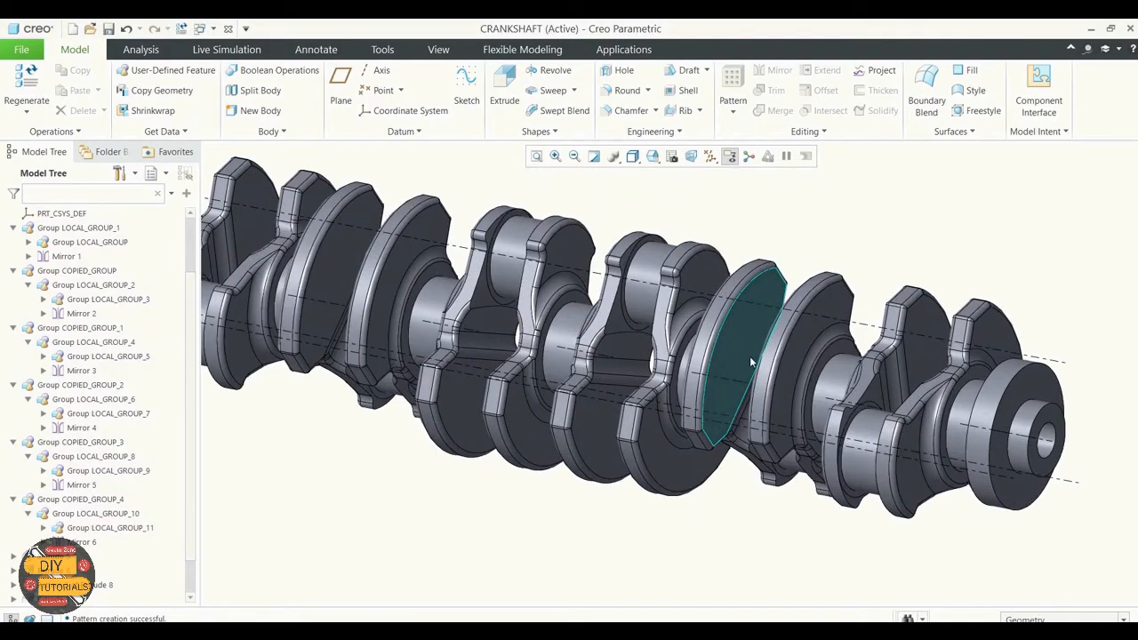
click(710, 157)
click(742, 189)
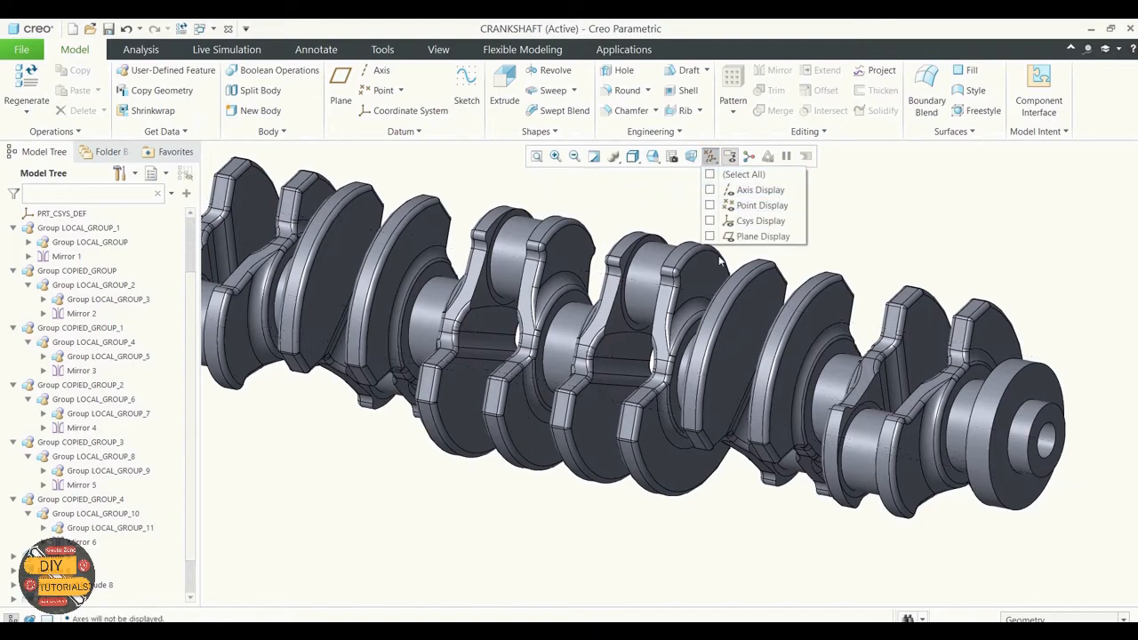
scroll(846, 247, down, 2)
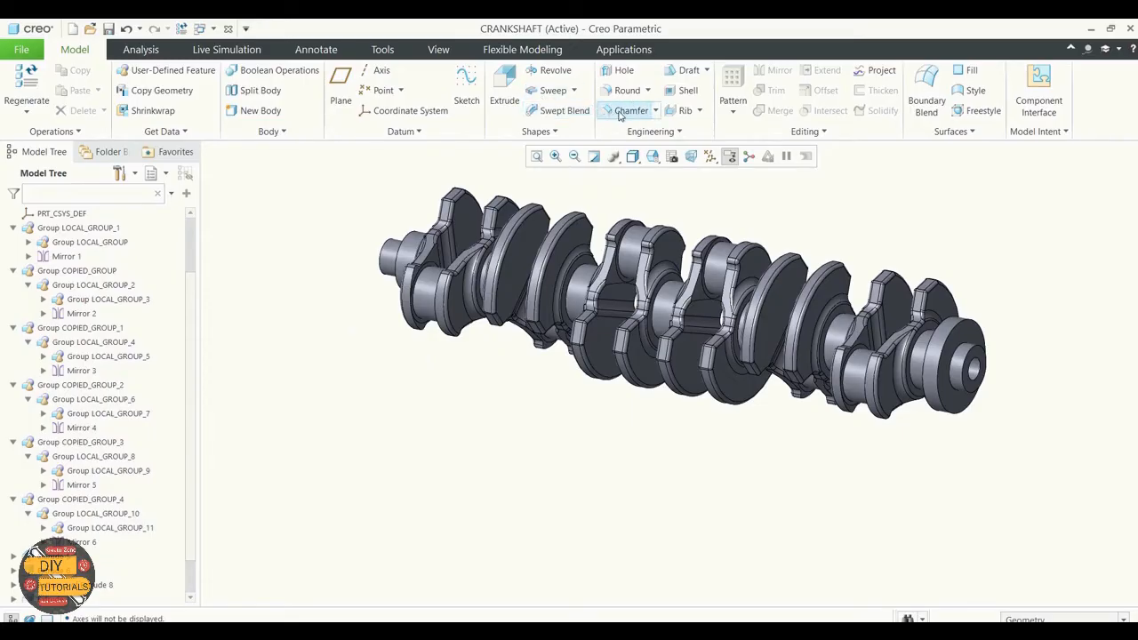
Chamfer the outer circular edge of the large flange at the crankshaft's end with D x D and a distance of 5
click(656, 111)
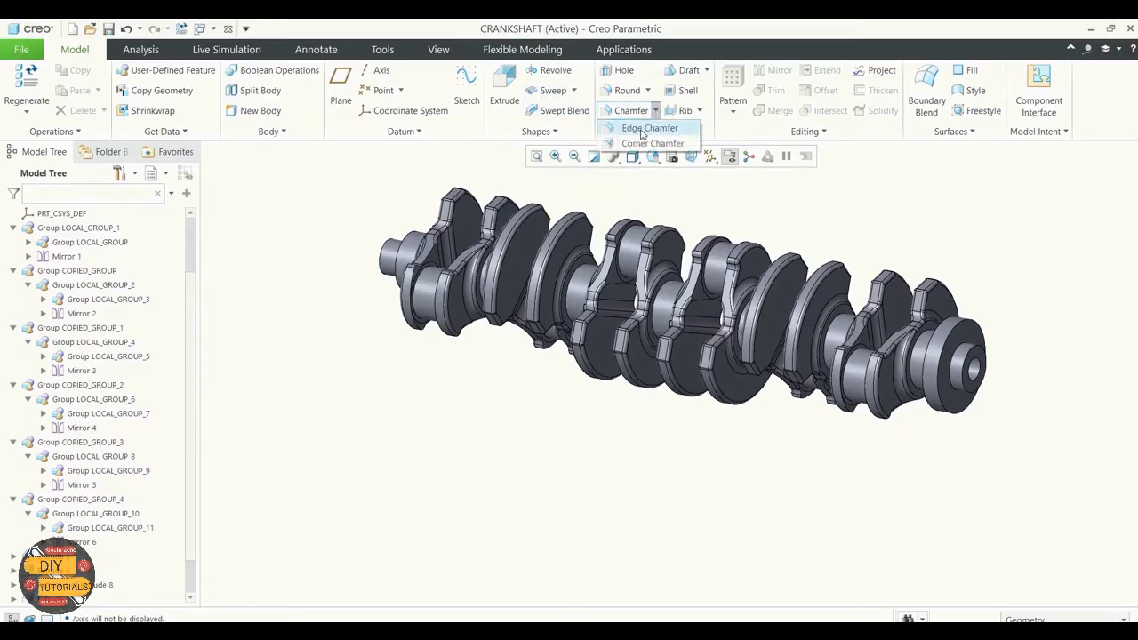
click(647, 128)
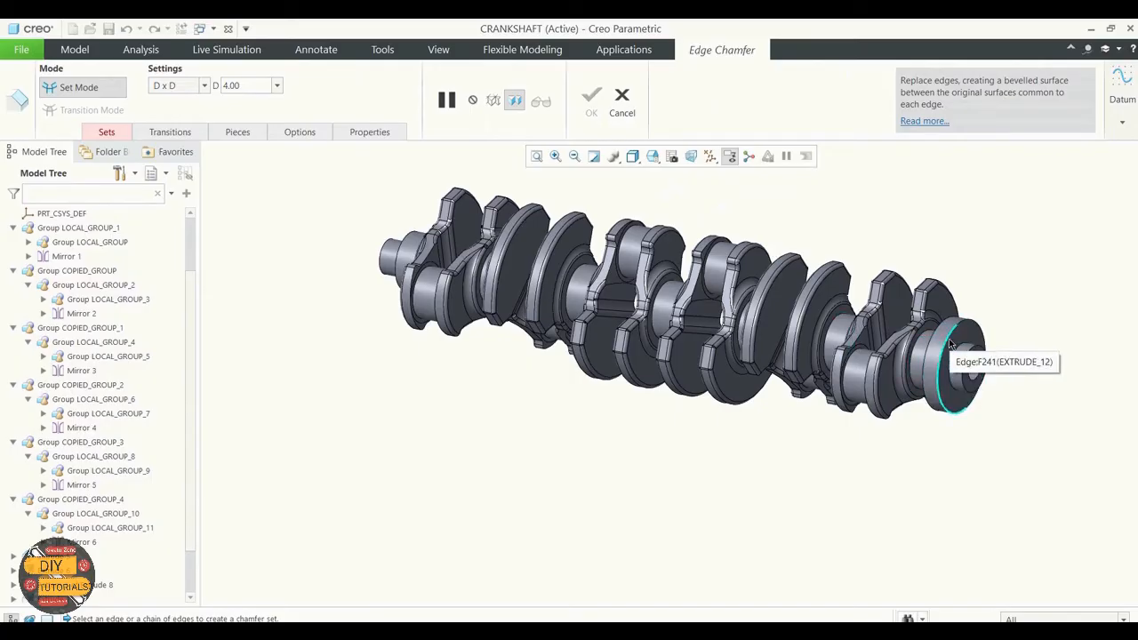
click(949, 346)
double_click(238, 85)
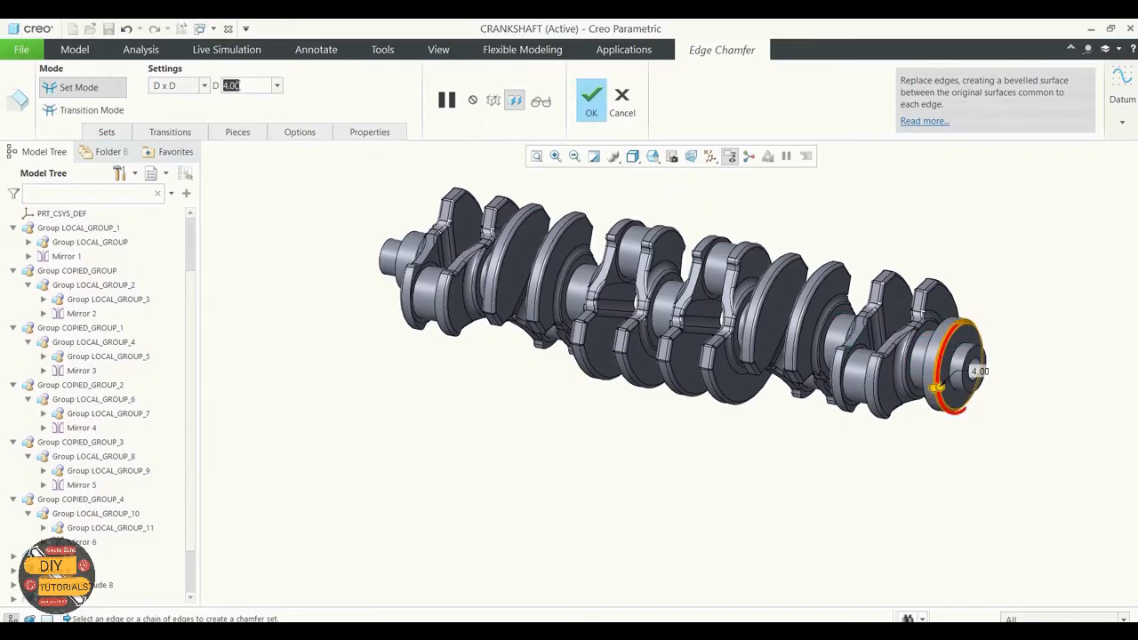
text(5)
key(Return)
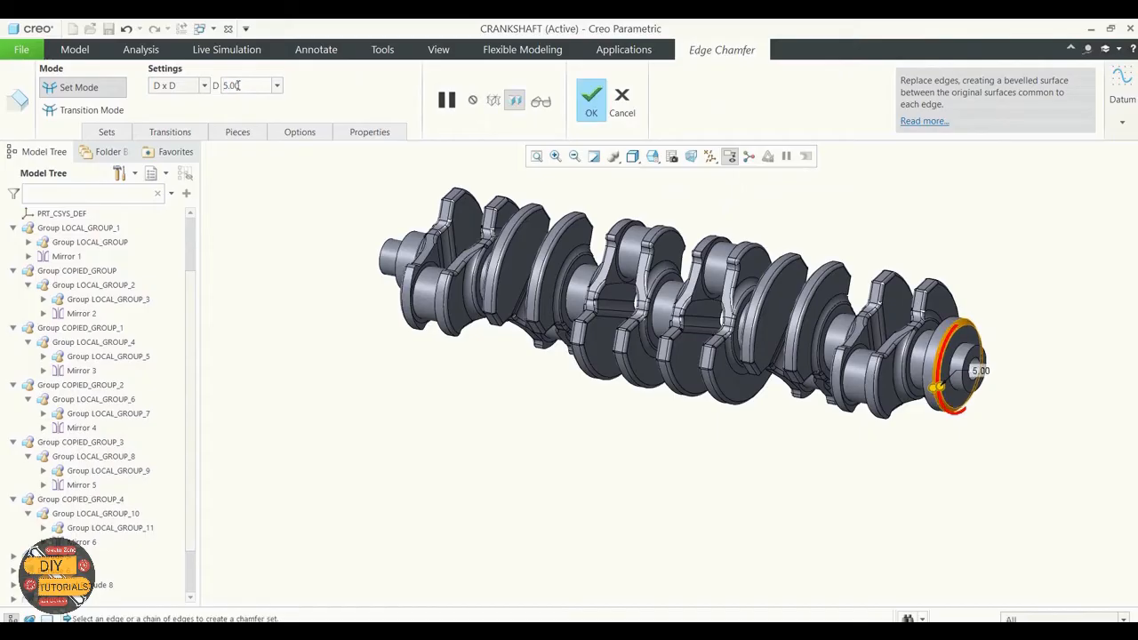
click(595, 102)
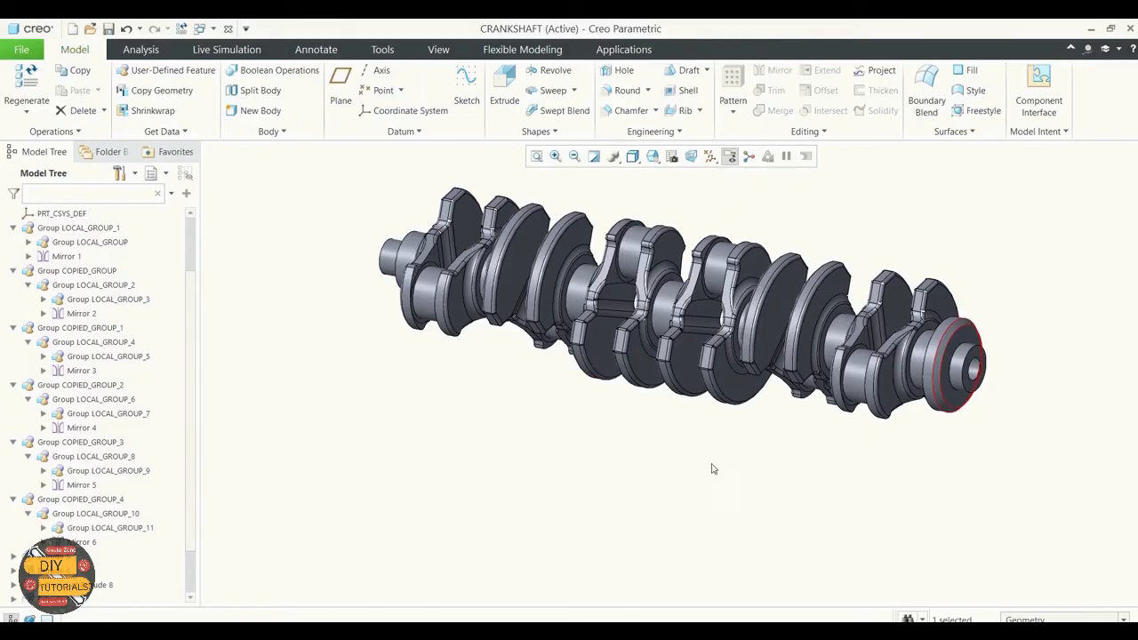
Delete the chamfer feature from the crankshaft's end flange
click(760, 479)
mouse_move(772, 472)
middle_down()
mouse_move(737, 470)
mouse_move(768, 470)
middle_up()
scroll(180, 529, down, 4)
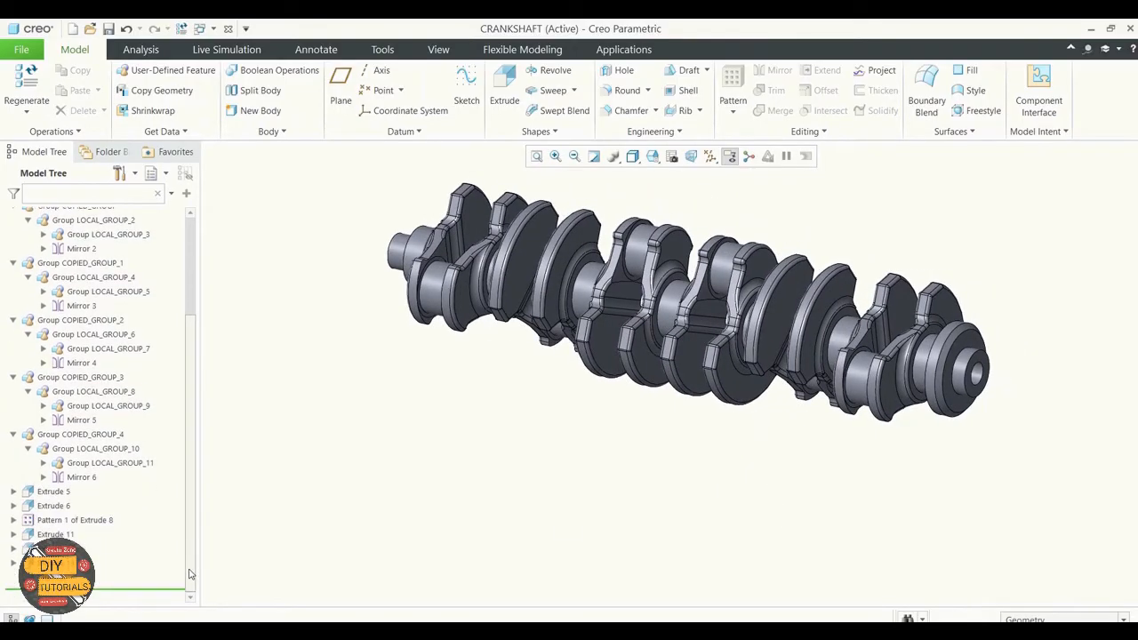
right_click(43, 587)
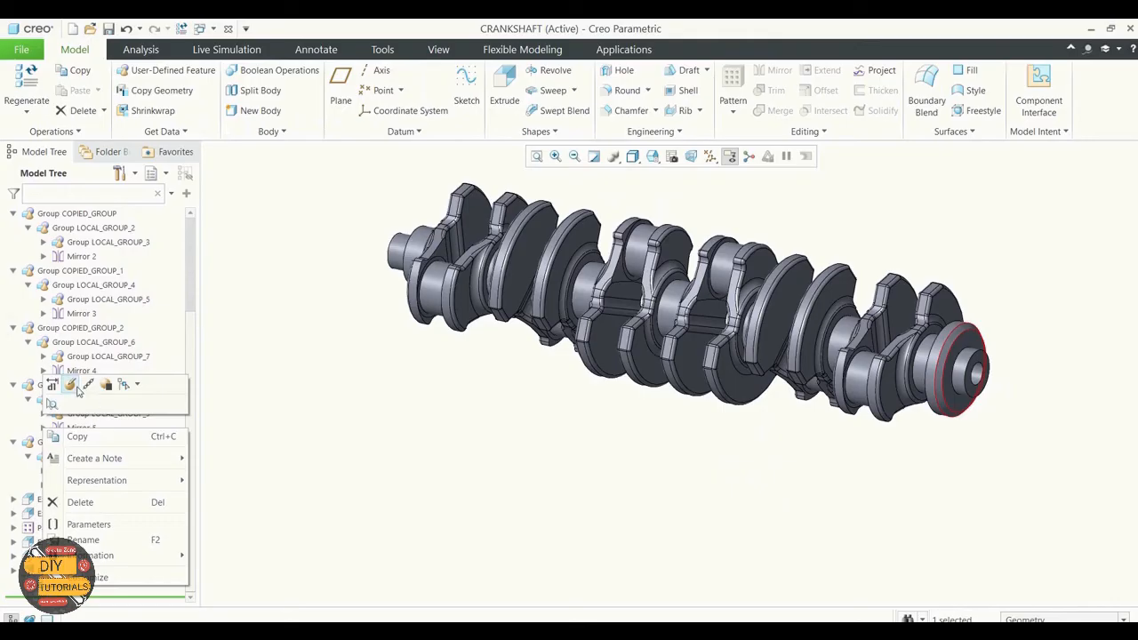
click(86, 503)
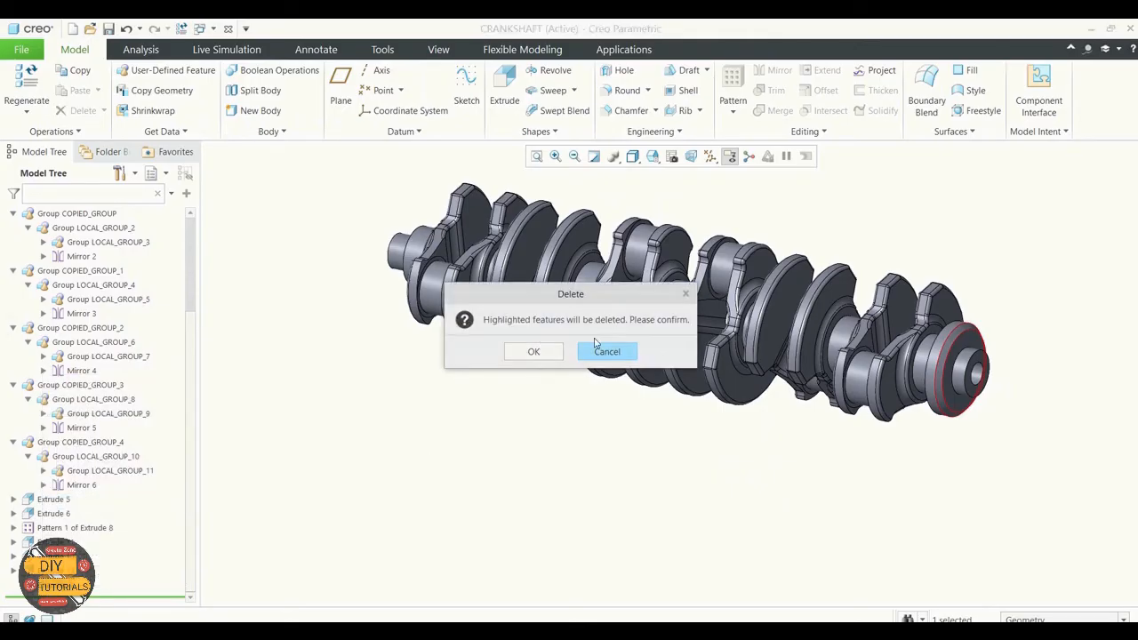
click(545, 354)
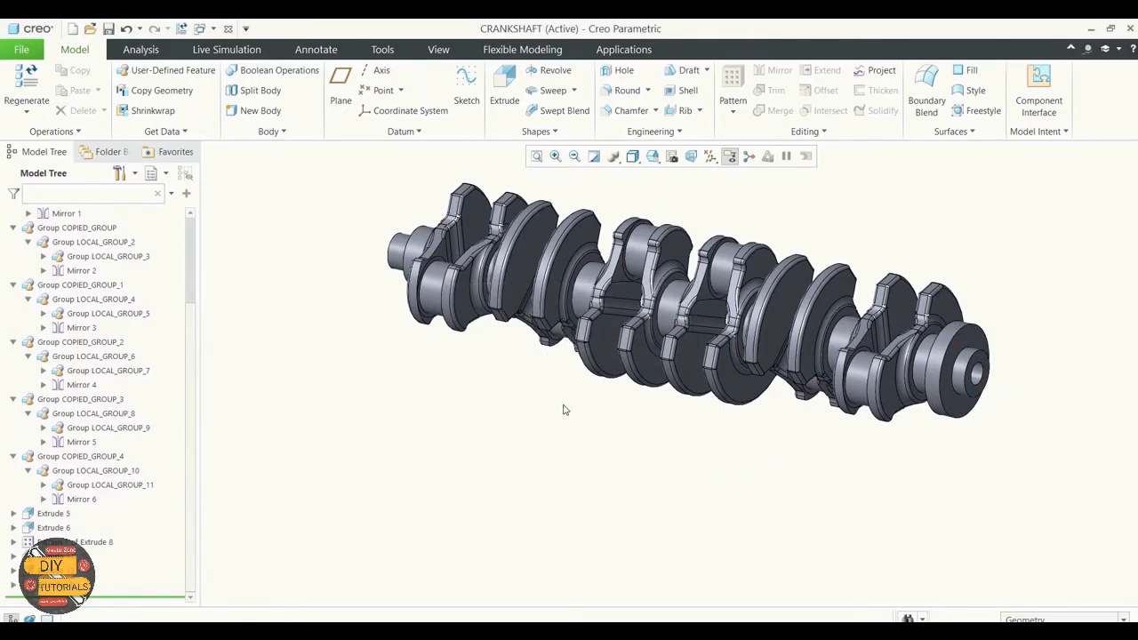
Chamfer the outer circular edge of the small boss on the crankshaft's end flange with D x D and a distance of 5
click(630, 110)
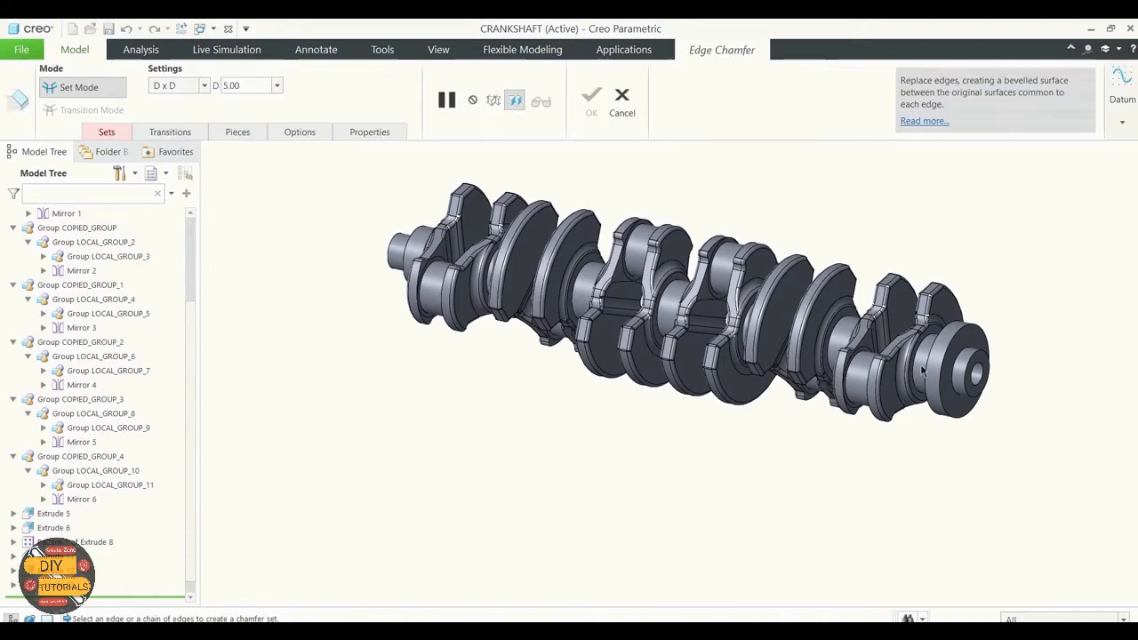
click(973, 372)
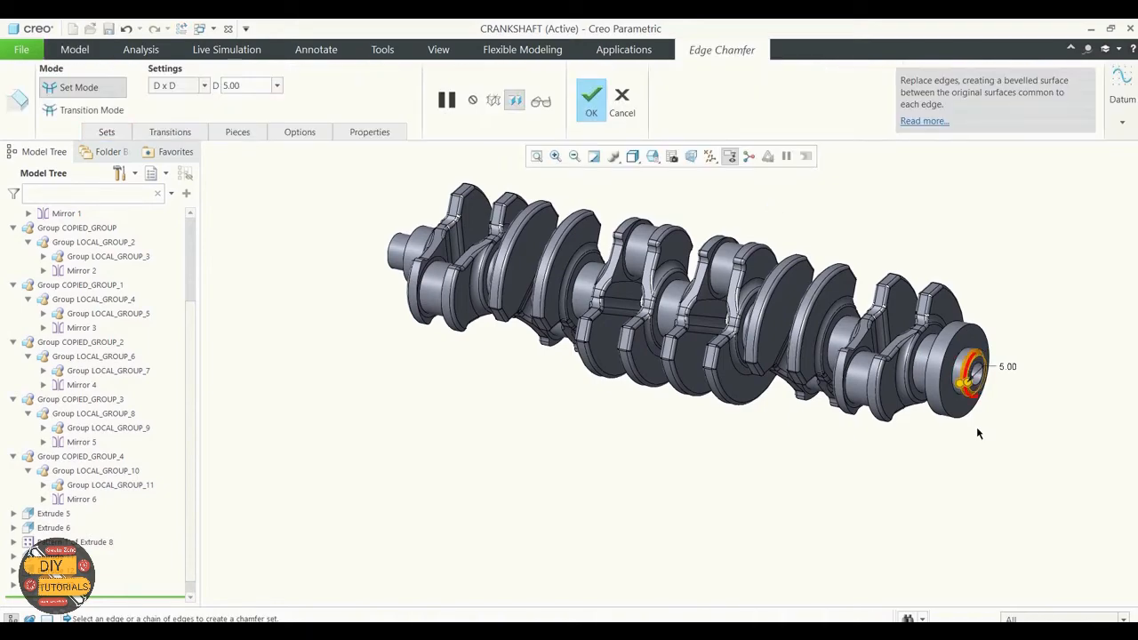
middle_drag(975, 433, 969, 436)
scroll(968, 436, up, 5)
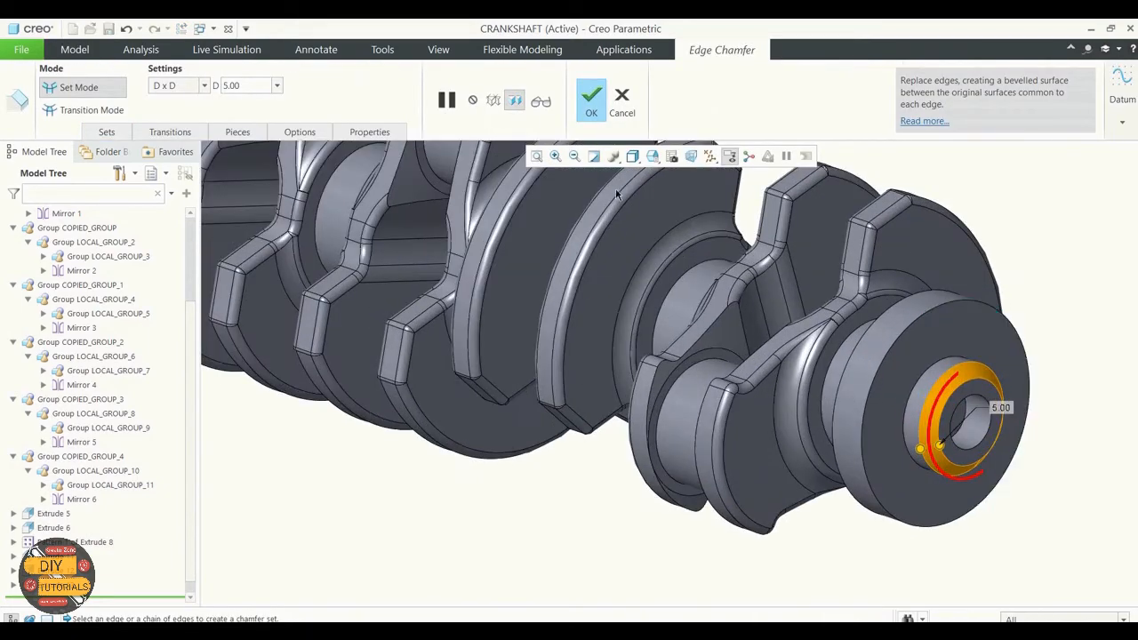
click(541, 103)
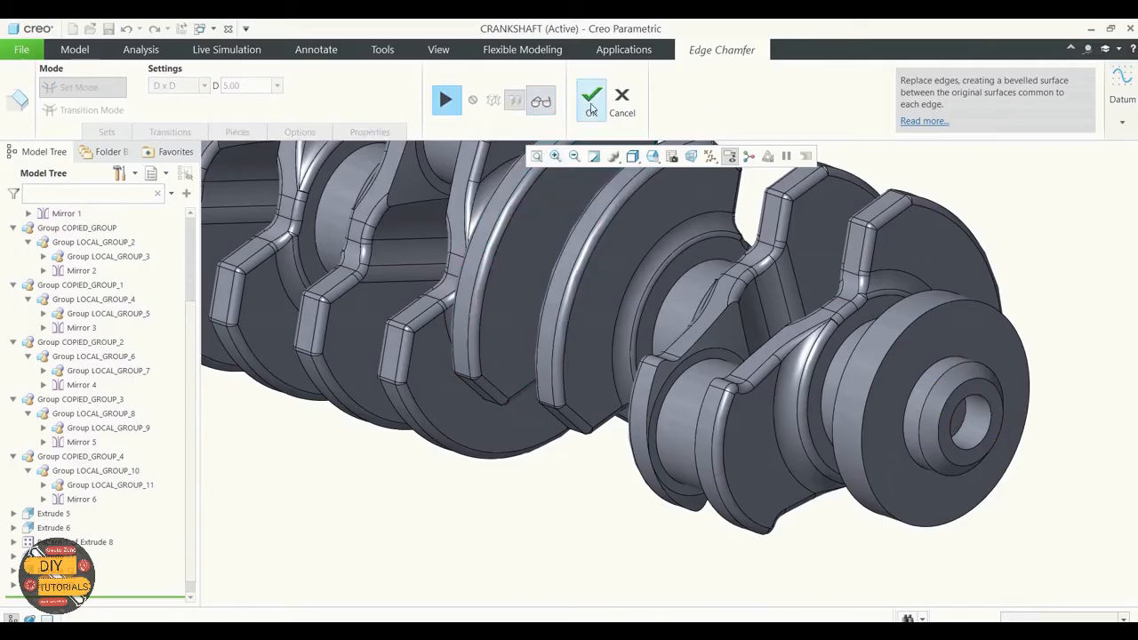
click(591, 100)
Start a simple hole feature and turn on the datum plane display
middle_drag(671, 451, 892, 501)
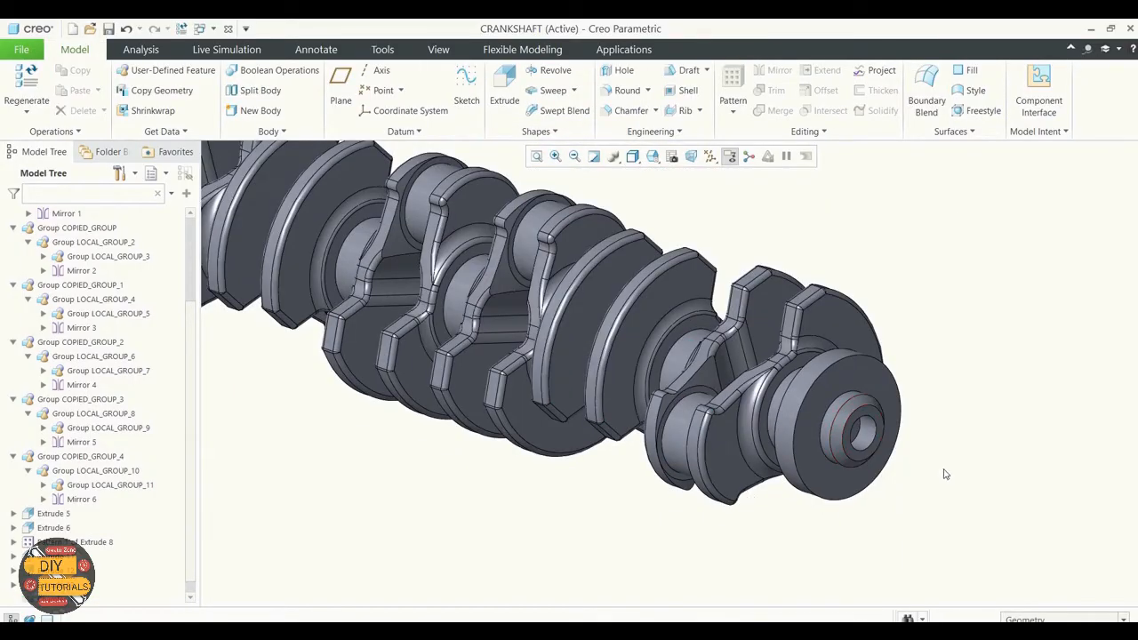
middle_drag(947, 473, 972, 437)
click(967, 485)
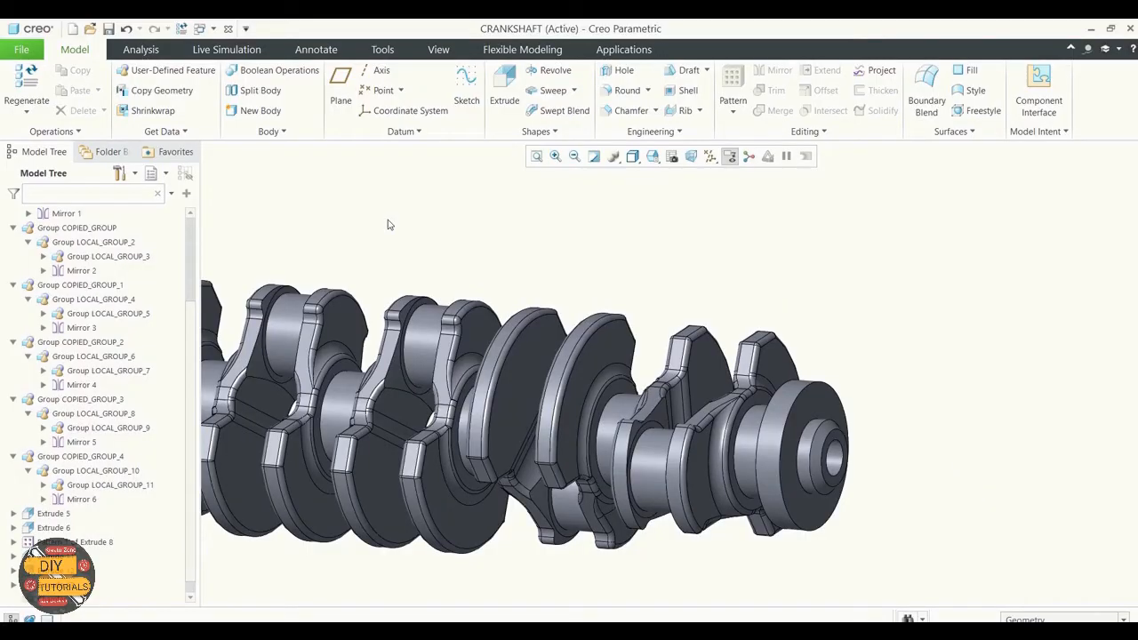
scroll(644, 255, up, 1)
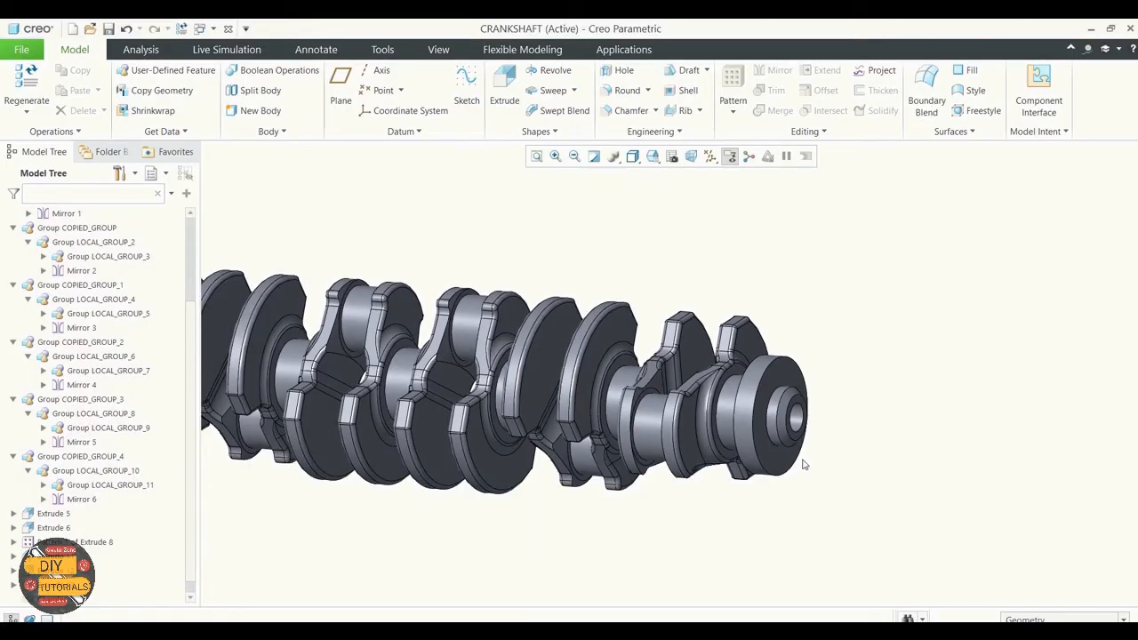
scroll(803, 459, down, 2)
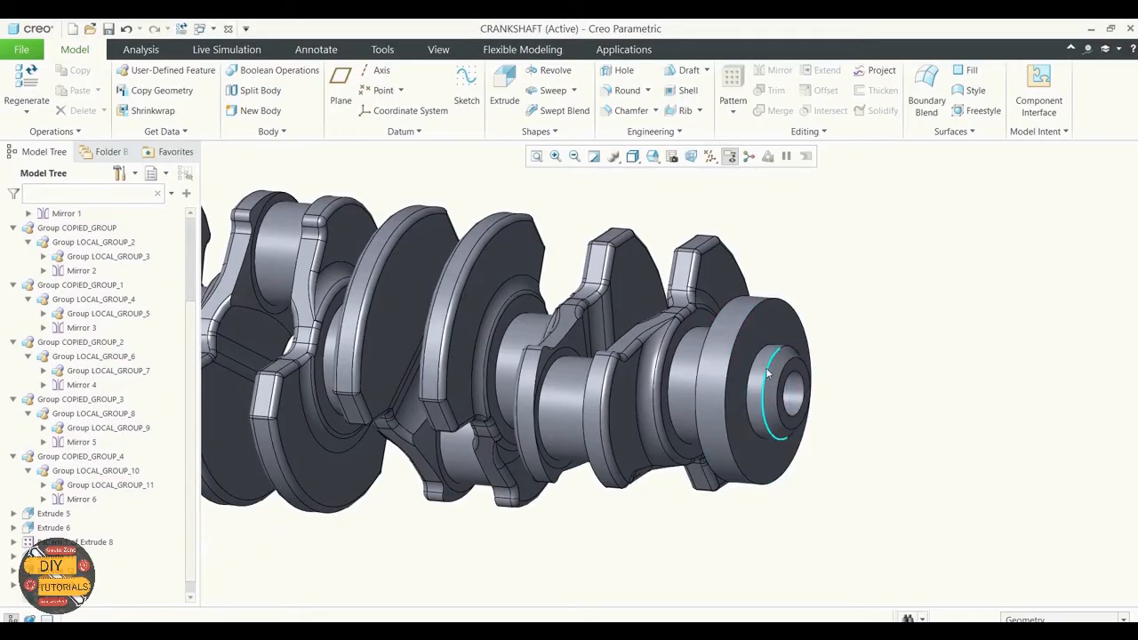
click(630, 75)
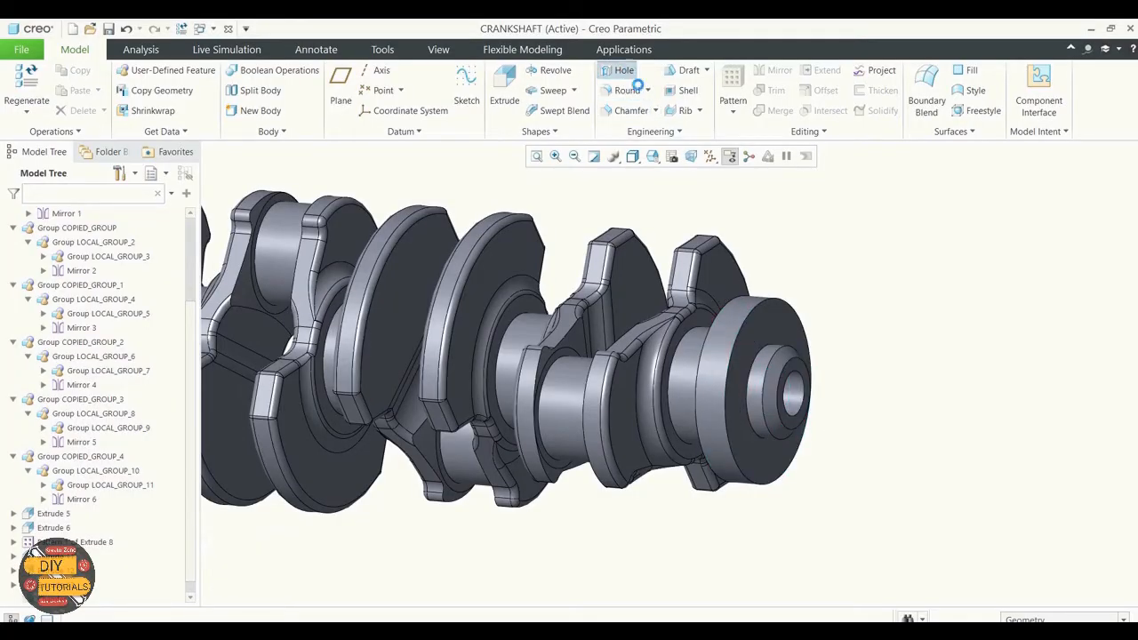
click(730, 161)
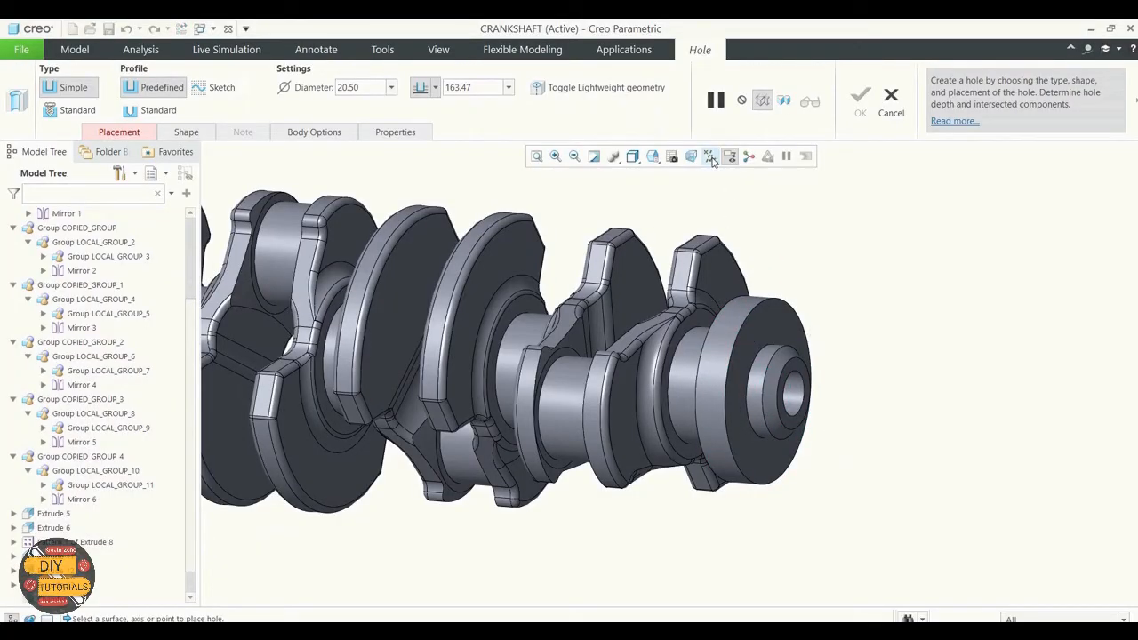
click(755, 235)
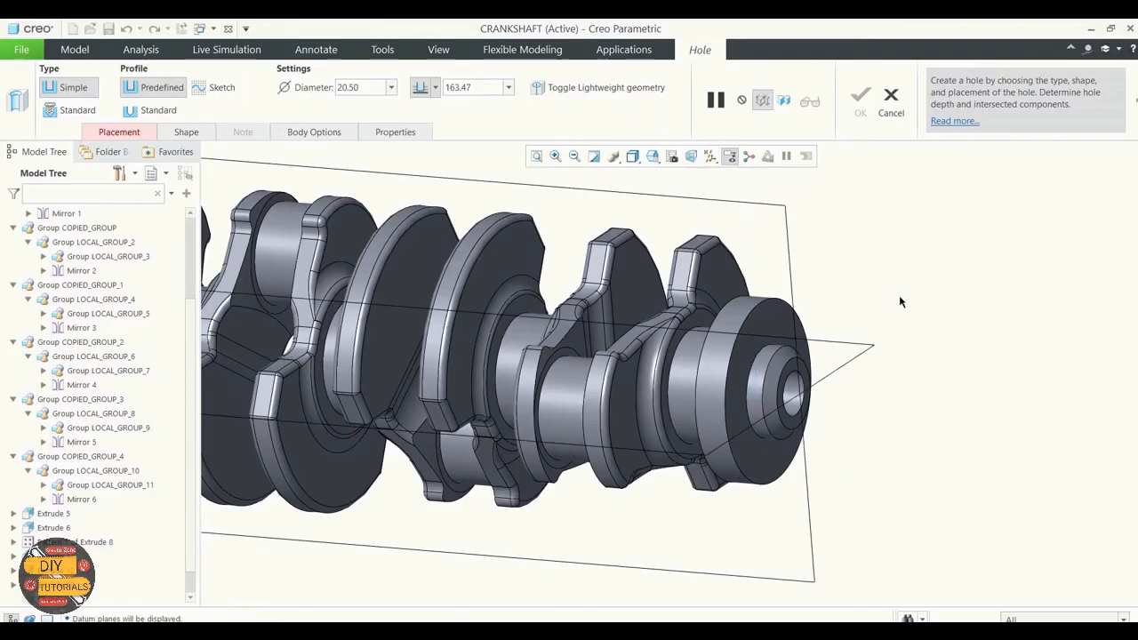
Place the hole on the end flange's annular face and use the two perpendicular lengthwise datum planes as its offset references
mouse_move(897, 288)
middle_down()
mouse_move(846, 288)
mouse_move(905, 329)
middle_up()
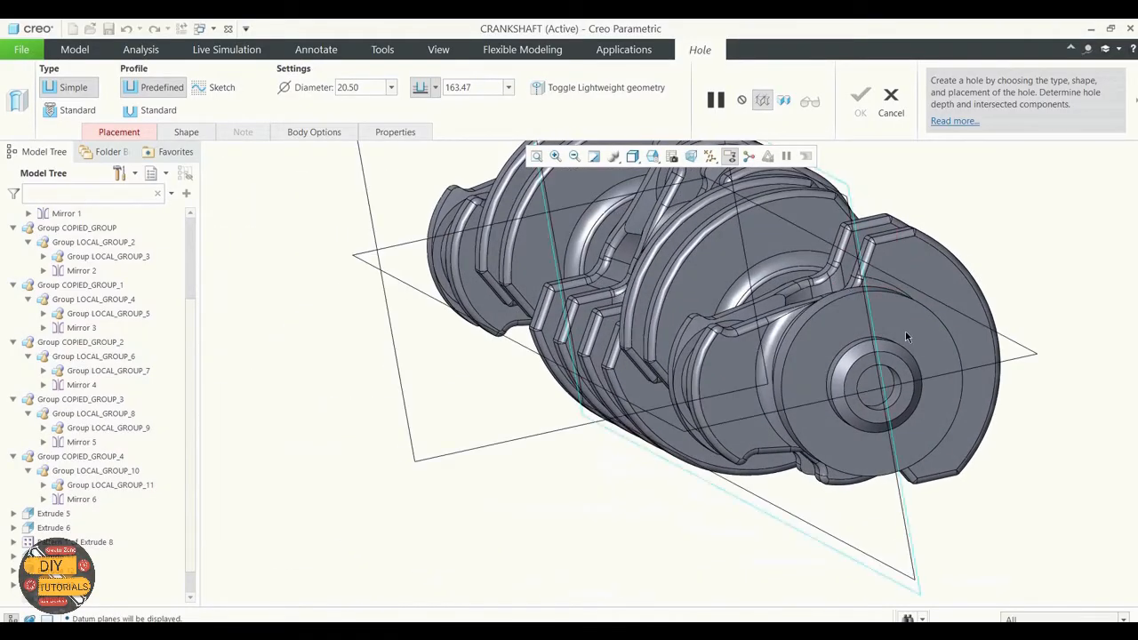
click(653, 157)
click(677, 239)
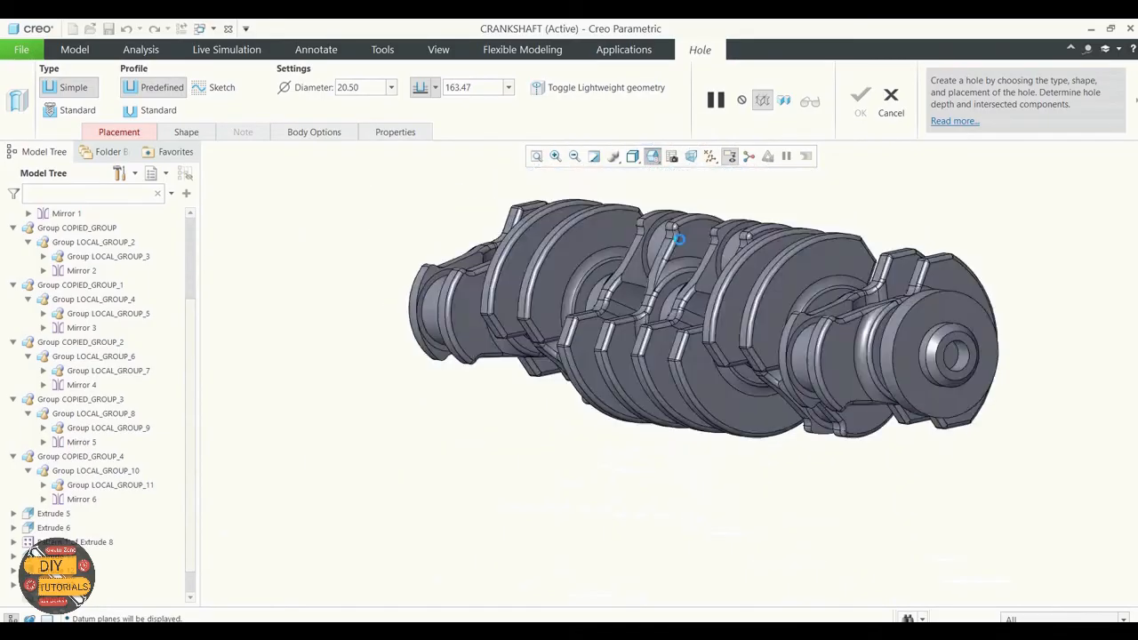
middle_drag(916, 286, 945, 358)
scroll(924, 360, up, 5)
scroll(896, 362, up, 3)
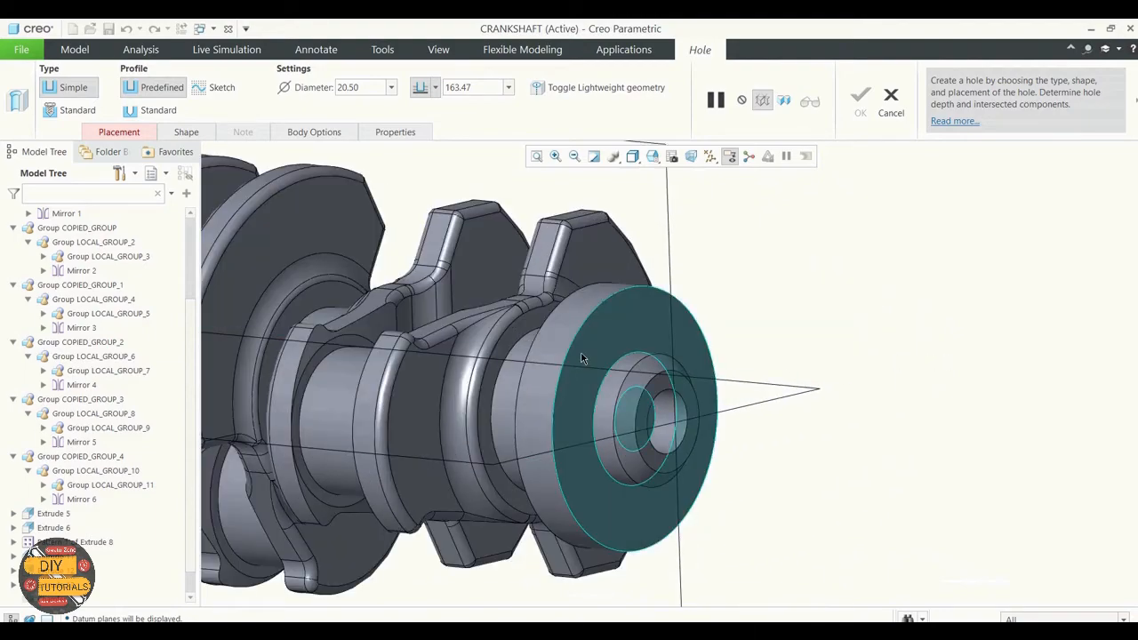
click(580, 355)
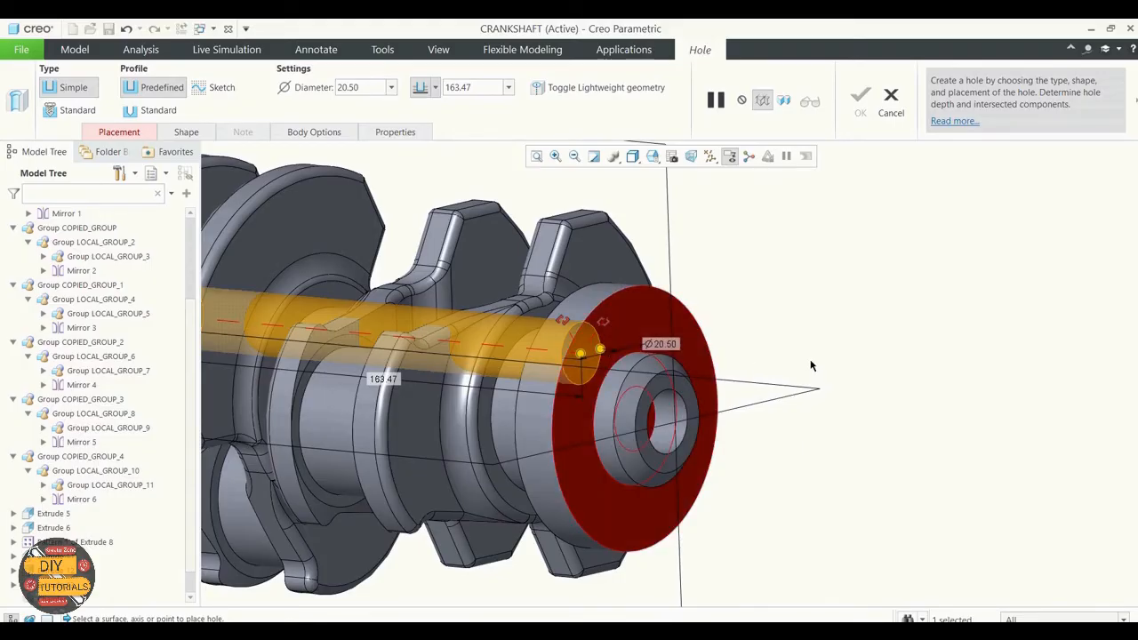
middle_drag(809, 359, 781, 369)
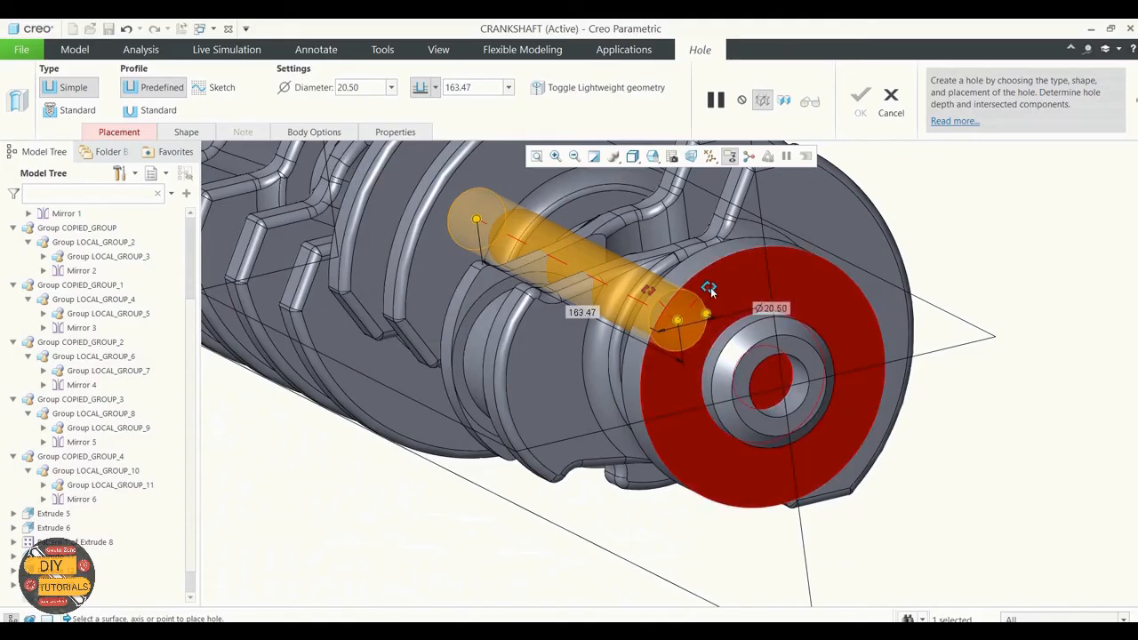
drag(711, 290, 770, 275)
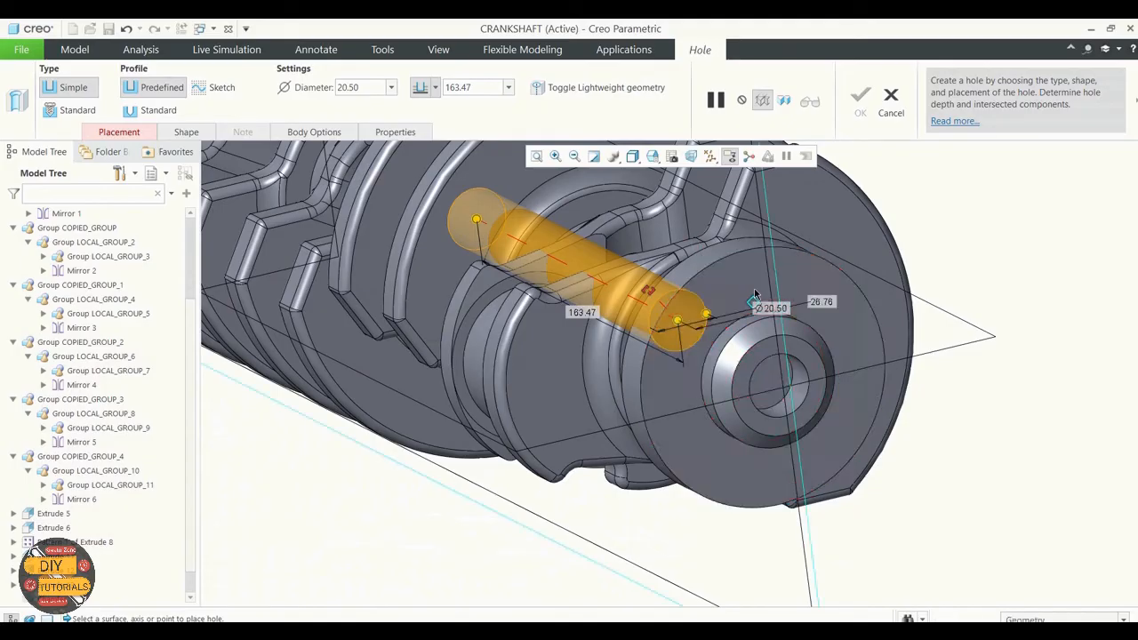
drag(649, 291, 686, 396)
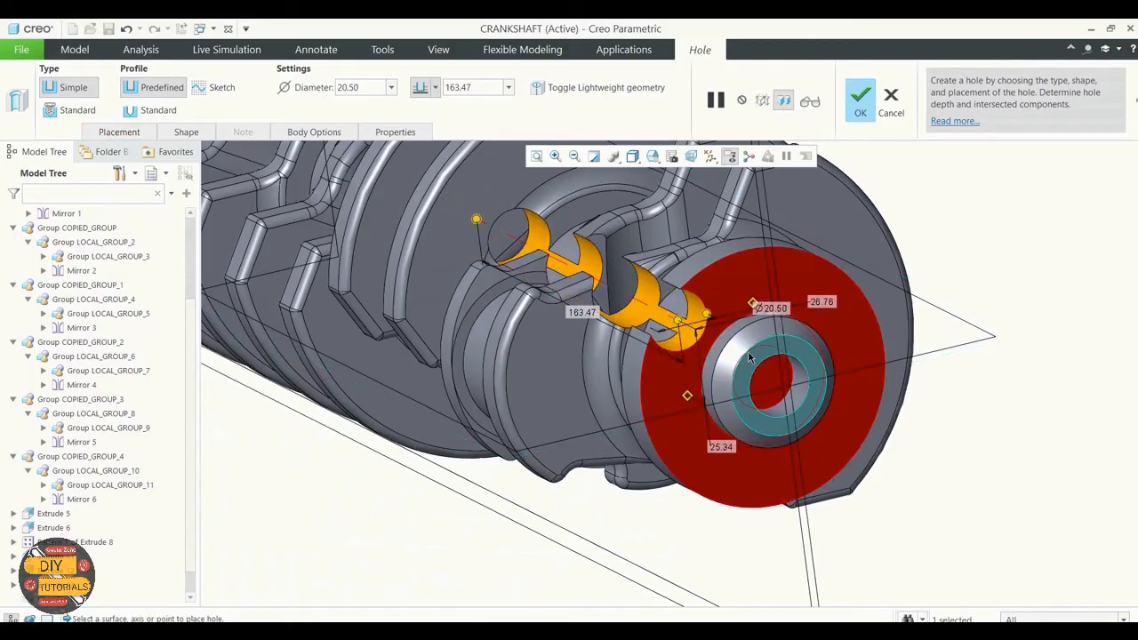
Set the hole's offsets from the two datum planes to 0 and 31.90
double_click(725, 449)
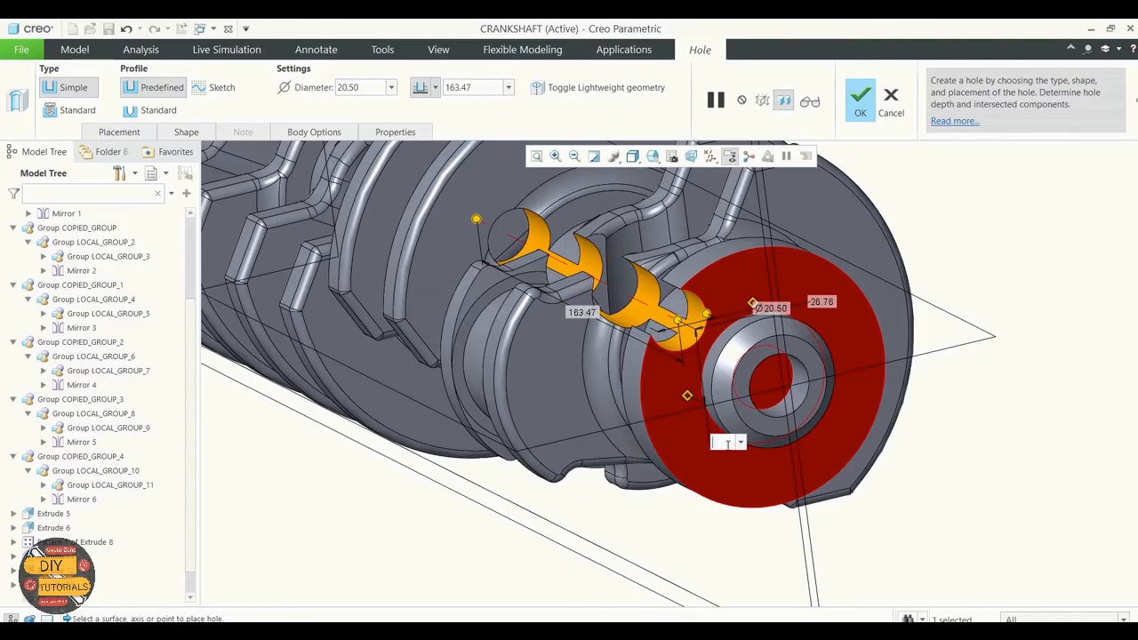
key(Return)
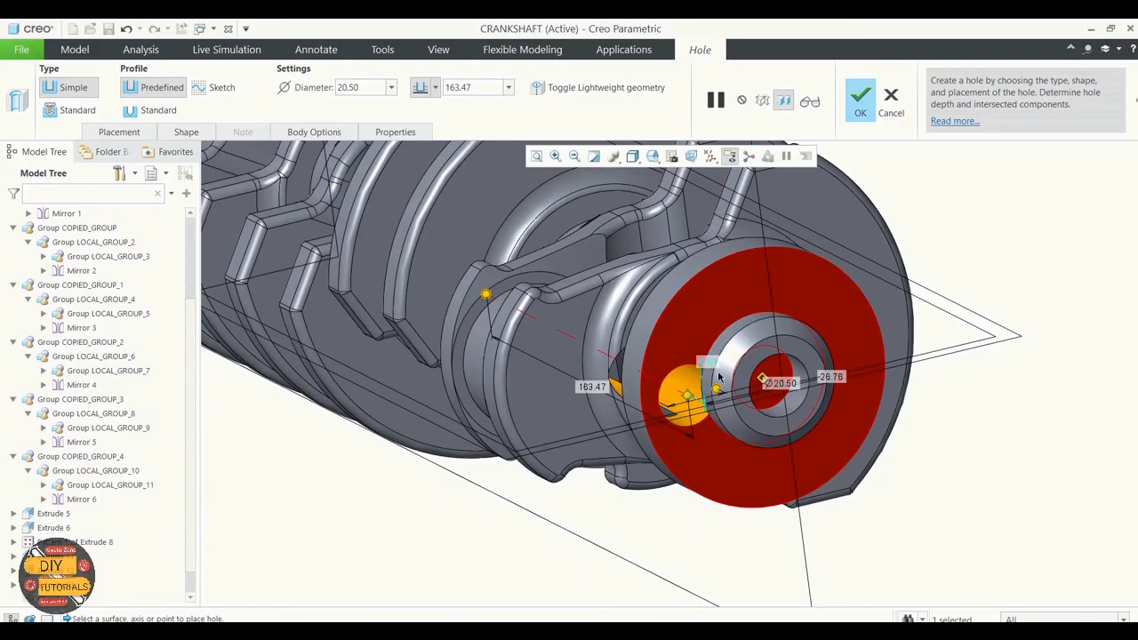
scroll(791, 380, up, 3)
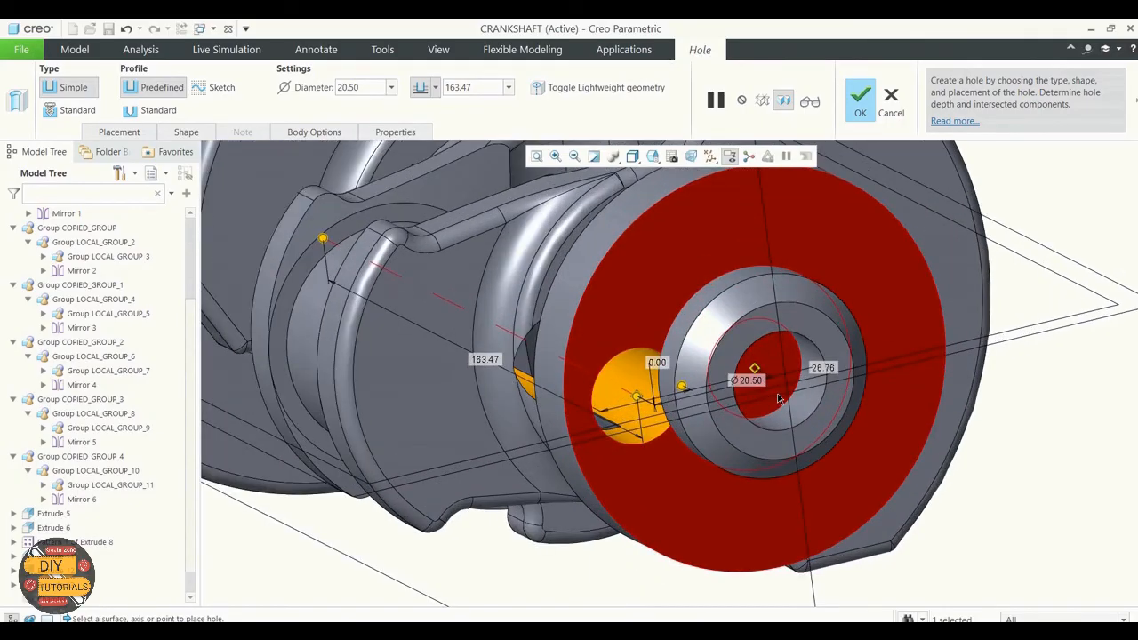
double_click(826, 371)
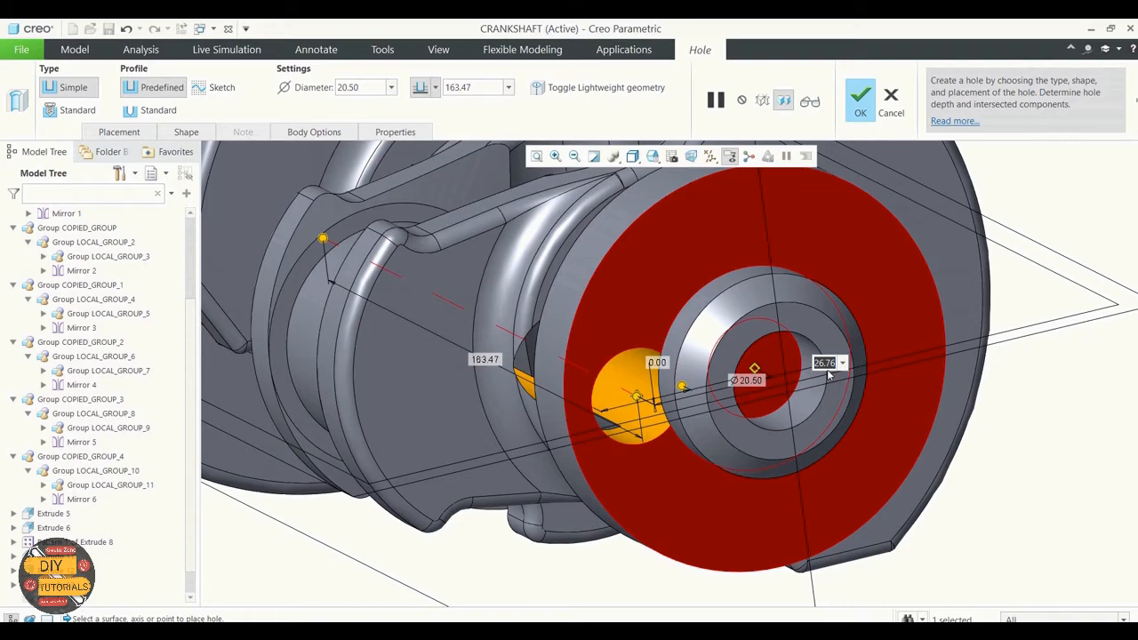
key(BackSpace)
key(Return)
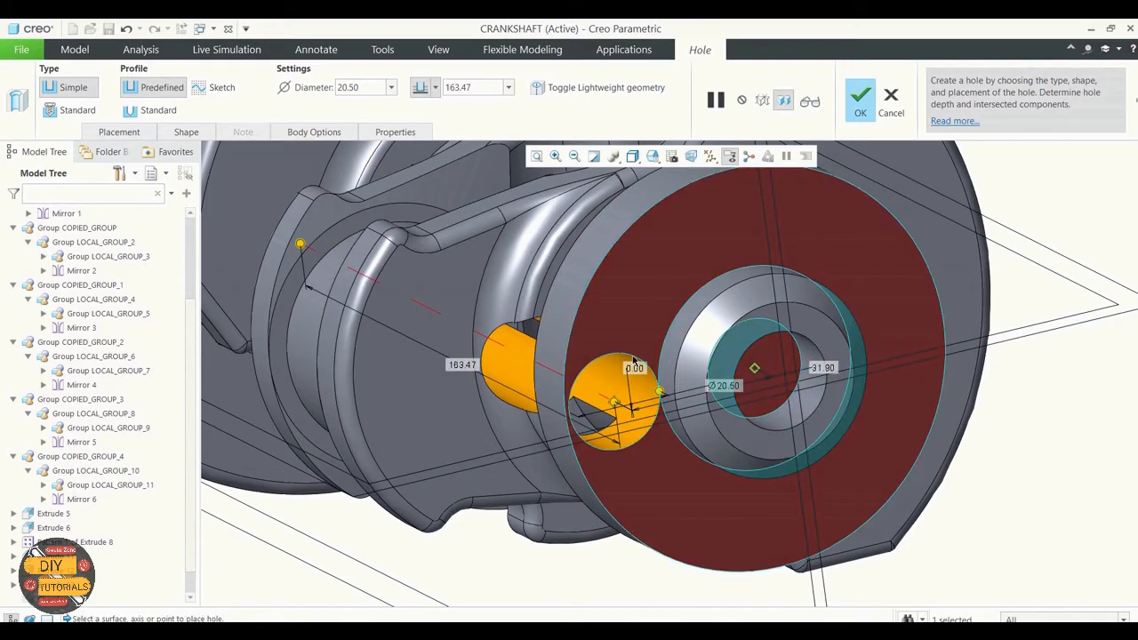
Set the hole's diameter to 9
scroll(665, 388, down, 2)
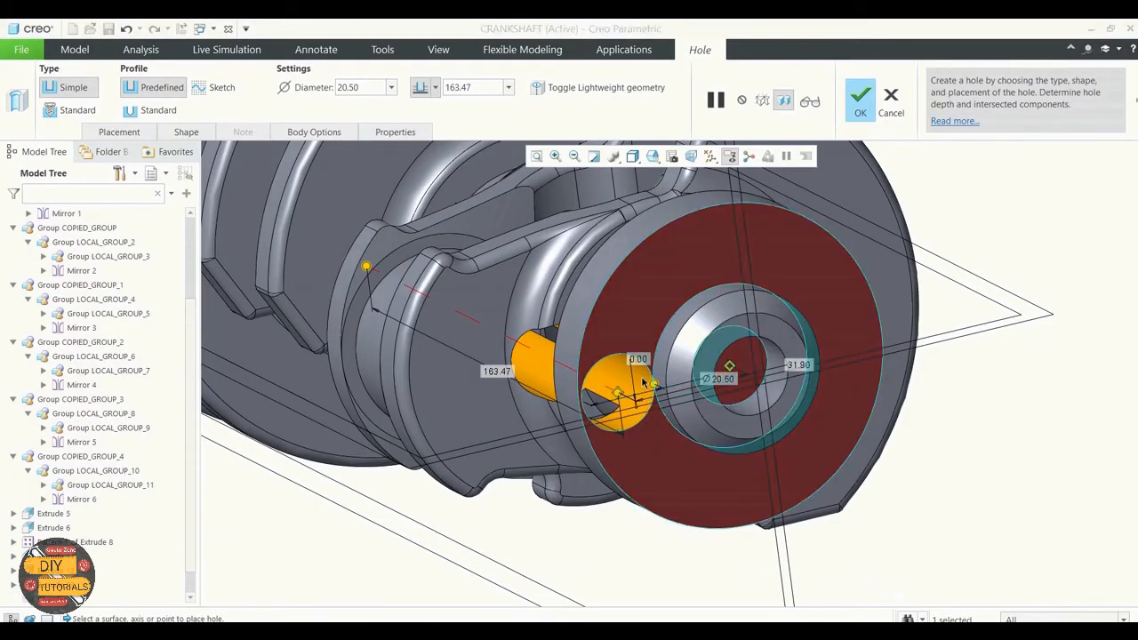
drag(651, 384, 720, 382)
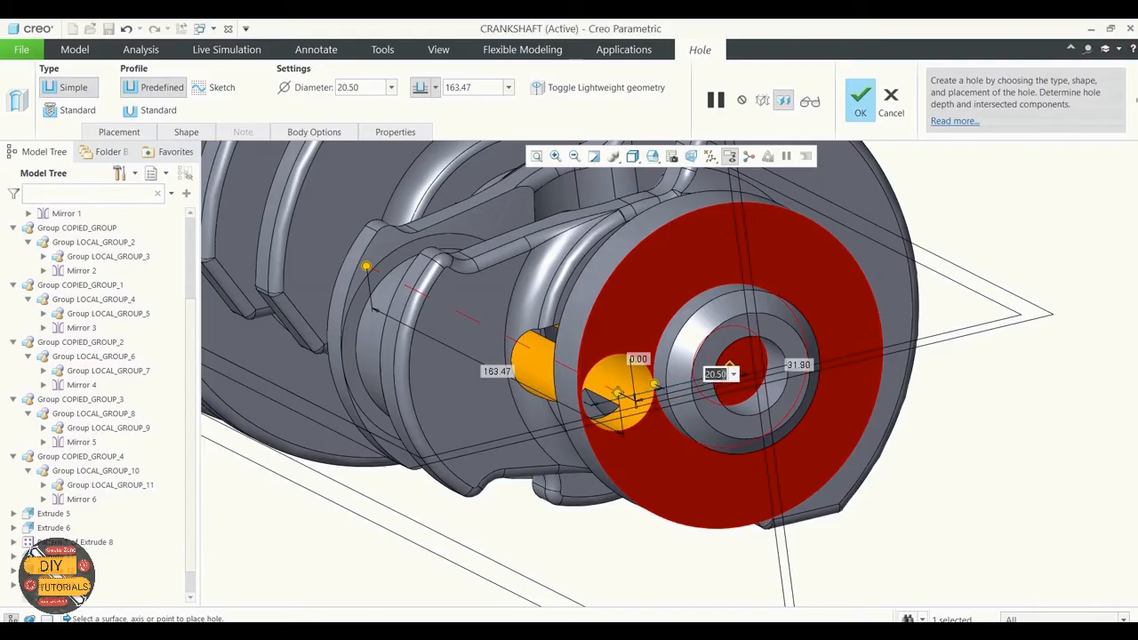
key(BackSpace)
key(Return)
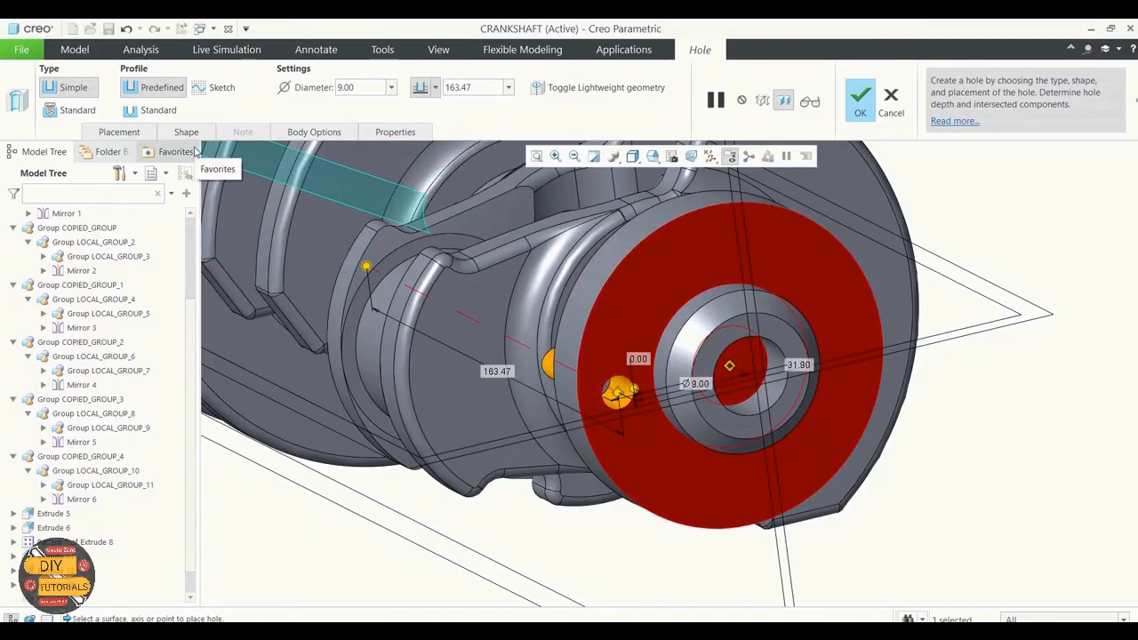
Set the hole's depth to reach the next surface and complete the hole
click(436, 87)
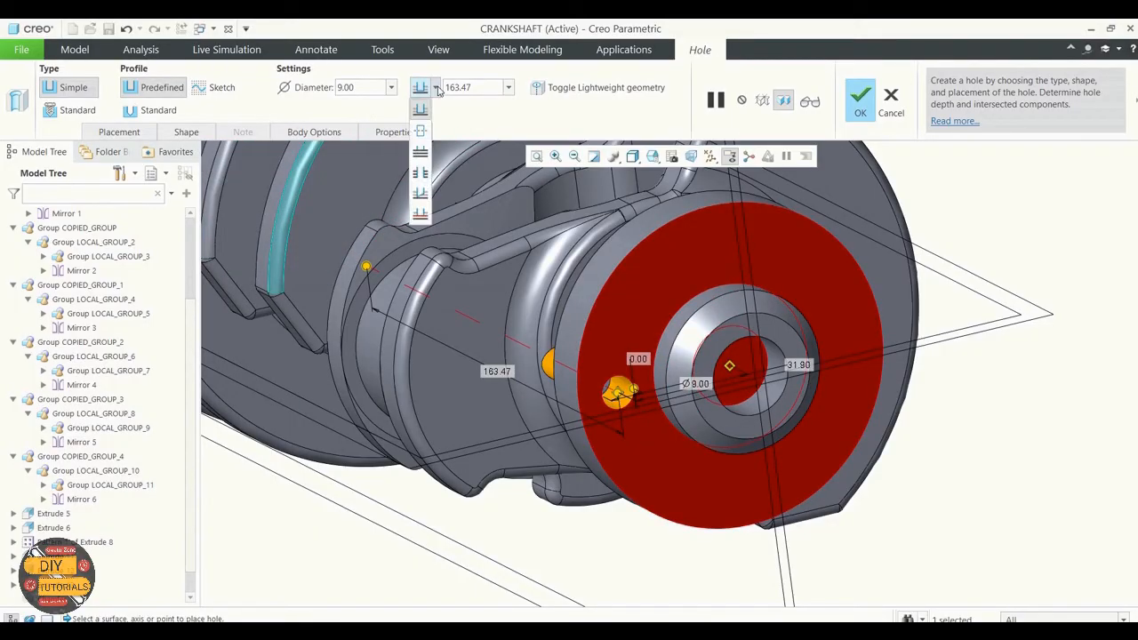
click(421, 151)
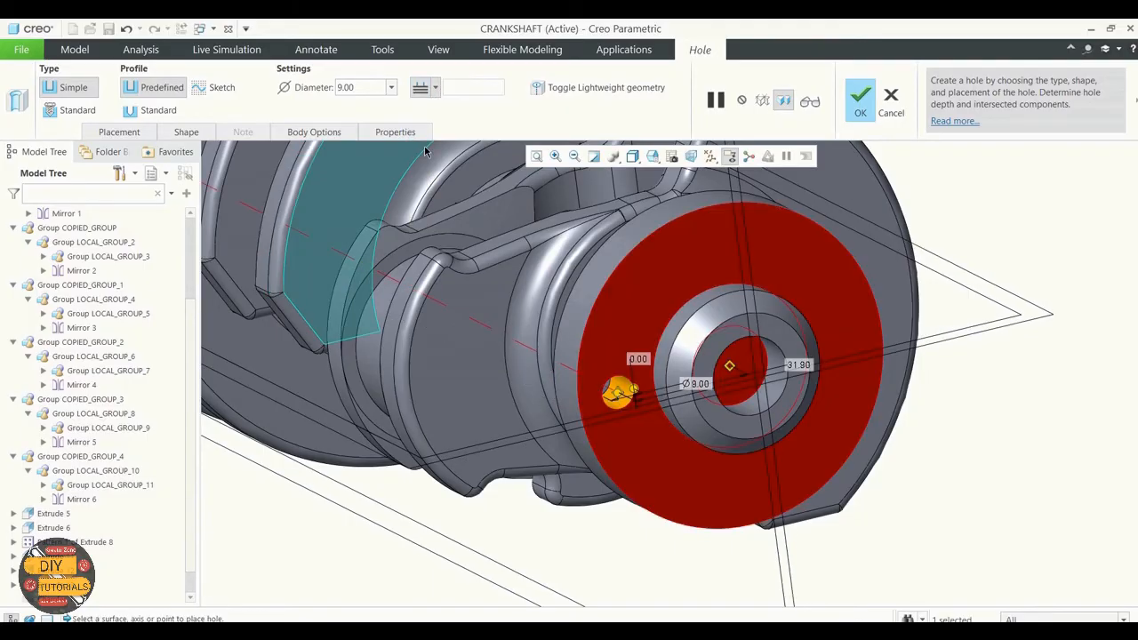
scroll(482, 299, up, 3)
mouse_move(528, 402)
middle_down()
mouse_move(623, 425)
mouse_move(518, 424)
mouse_move(535, 422)
middle_up()
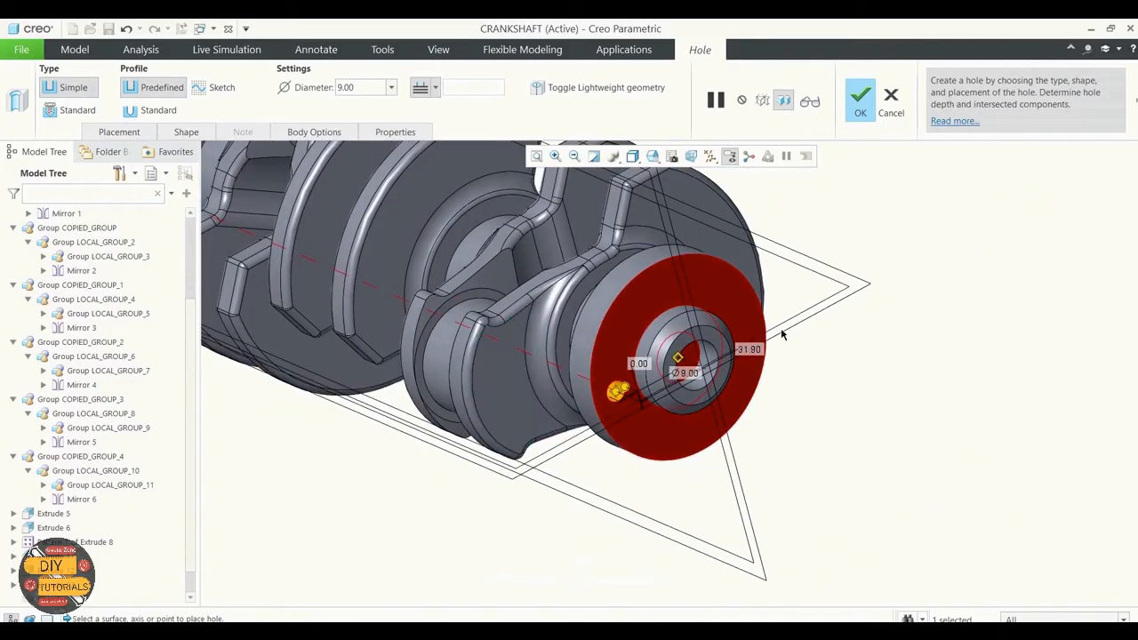
click(860, 105)
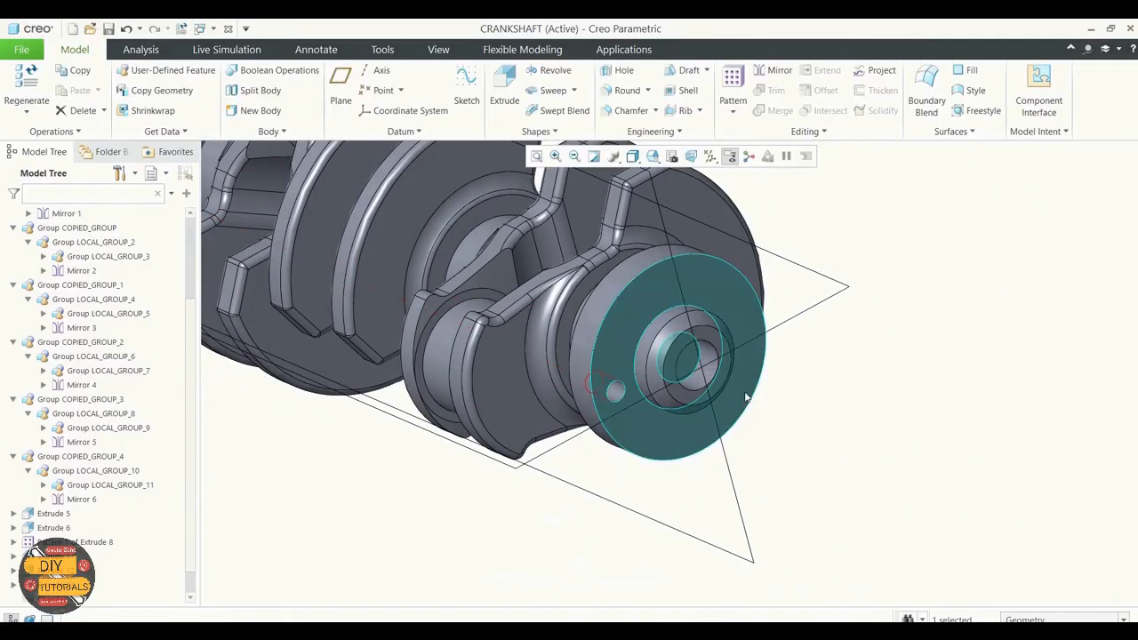
Start an axis pattern of the flange hole about the crankshaft's central axis, with datum axes shown and datum planes hidden
shift+middle_drag(828, 396, 706, 470)
scroll(178, 559, down, 2)
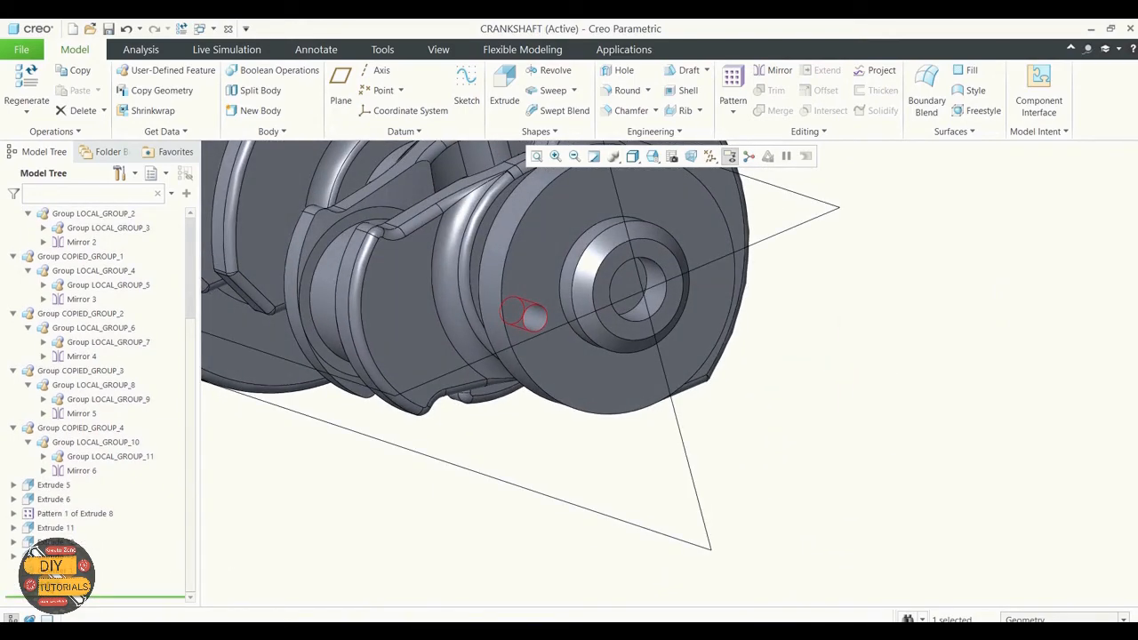
right_click(49, 556)
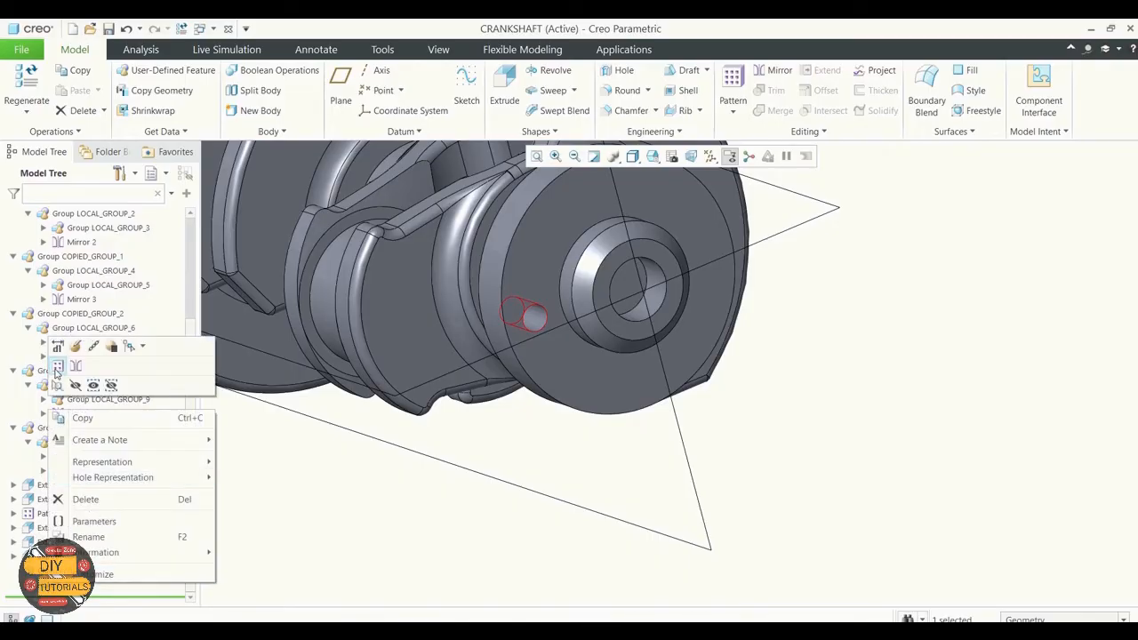
click(57, 367)
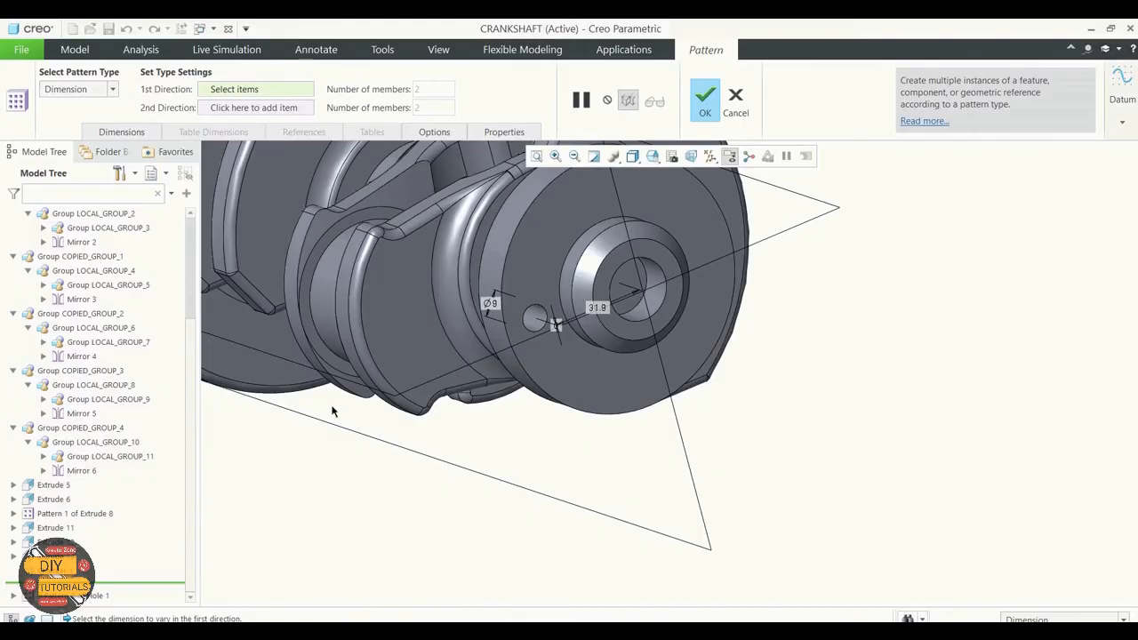
click(114, 89)
click(711, 157)
click(711, 158)
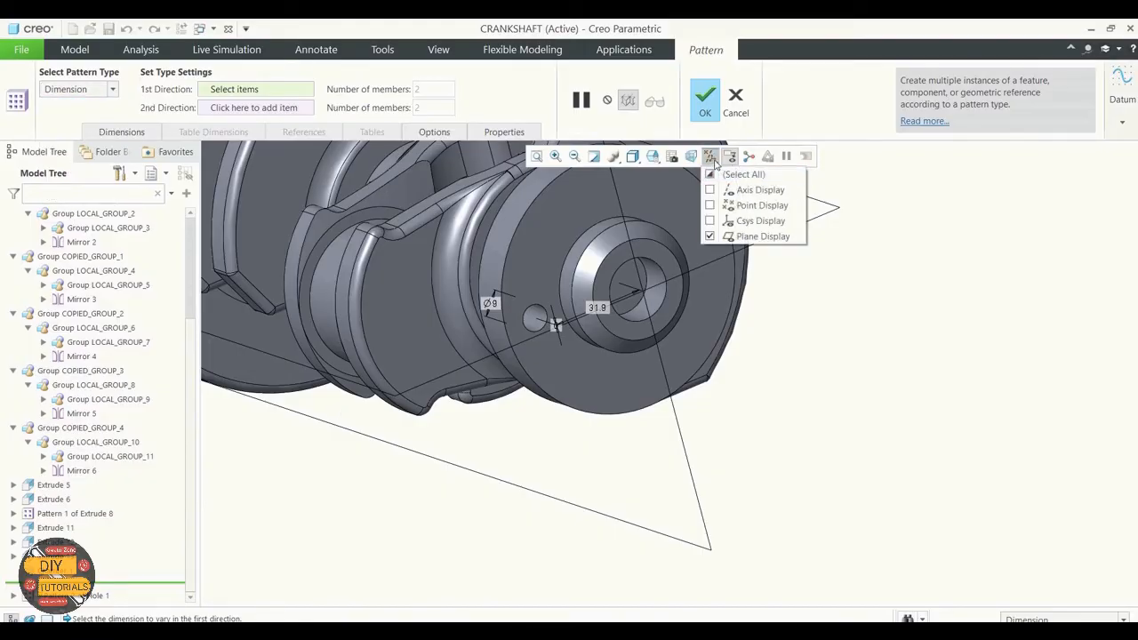
click(718, 235)
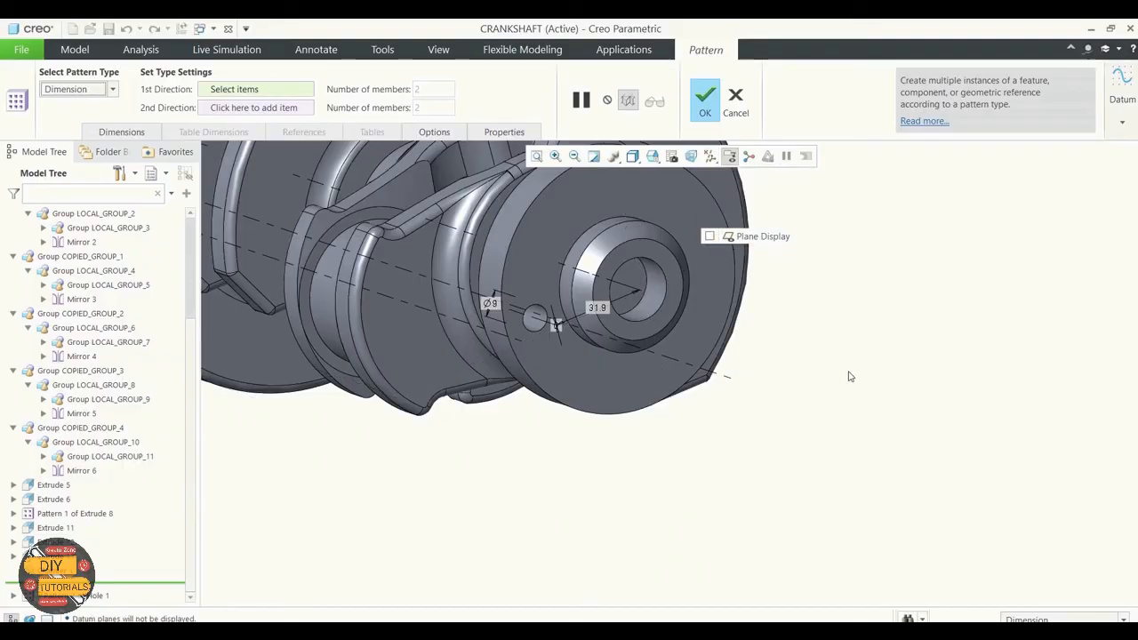
click(113, 89)
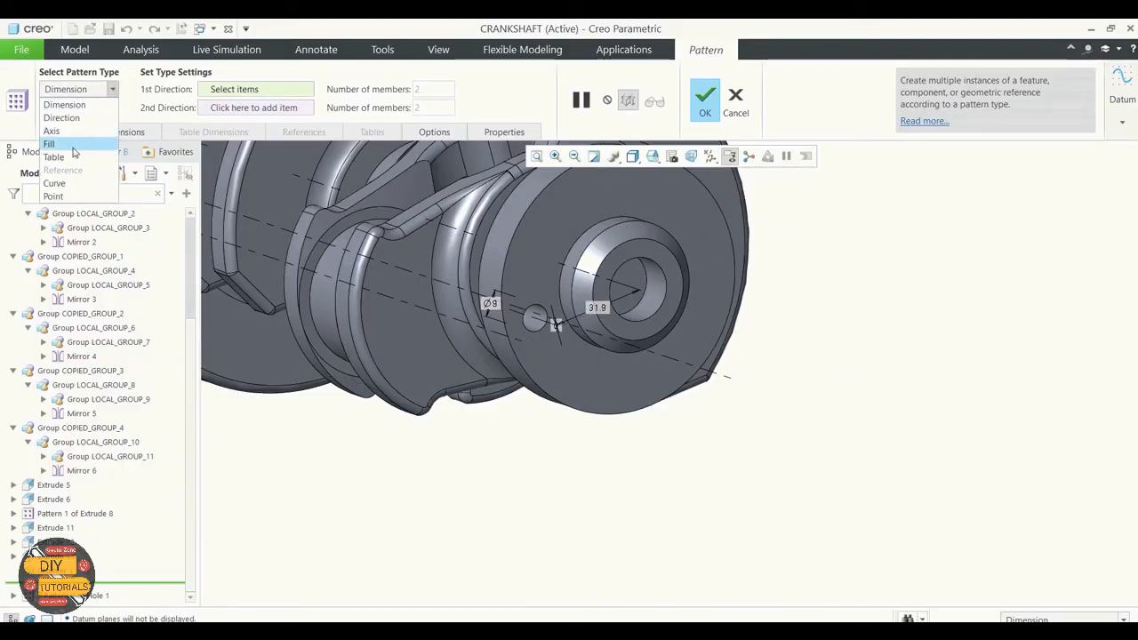
click(51, 131)
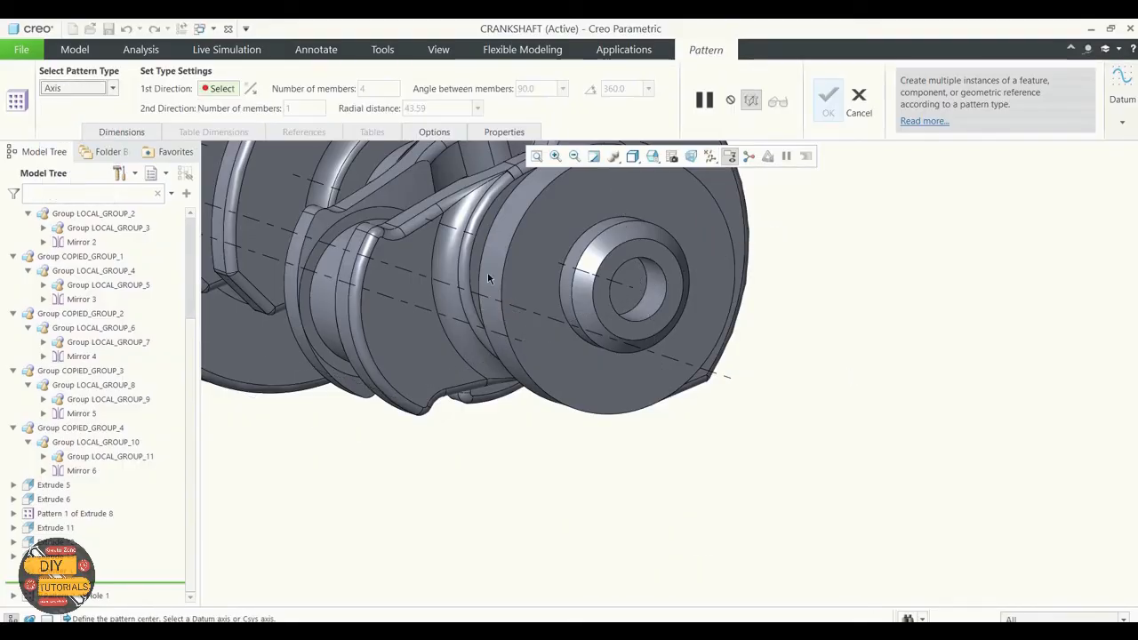
click(629, 291)
scroll(755, 373, up, 2)
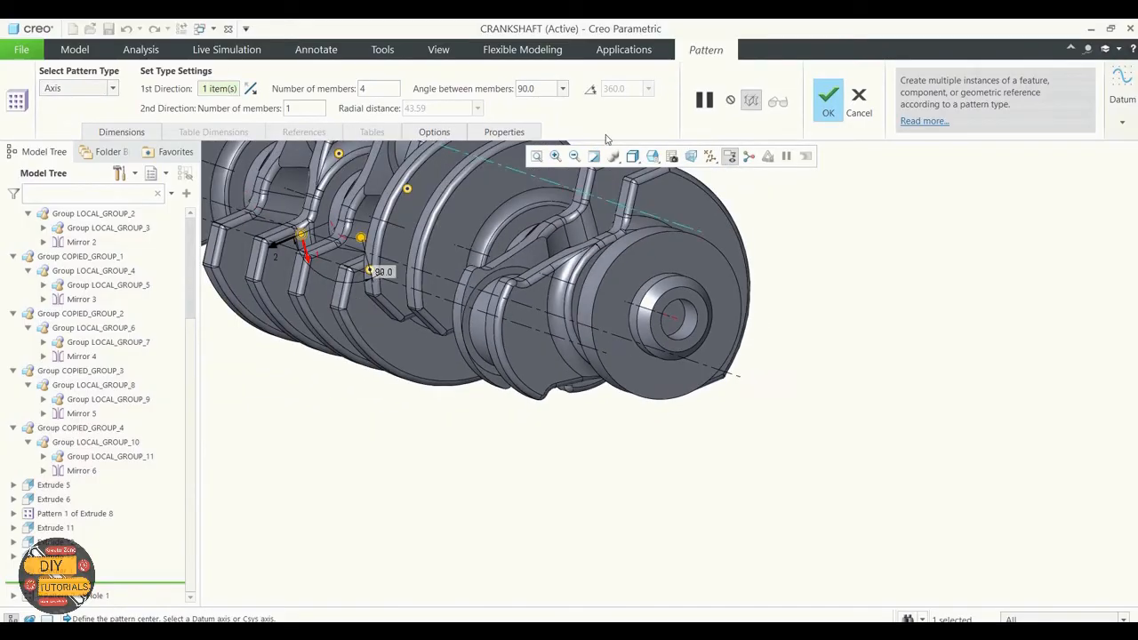
Set the hole pattern to 6 members at 60 degrees apart and complete it
click(544, 89)
text(60)
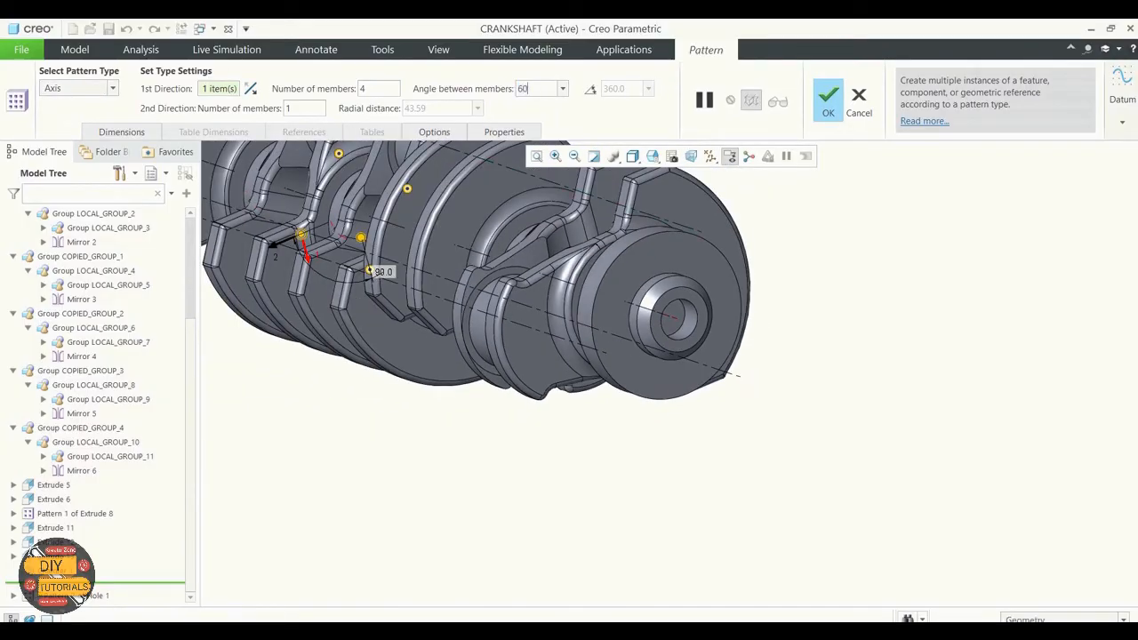
click(364, 89)
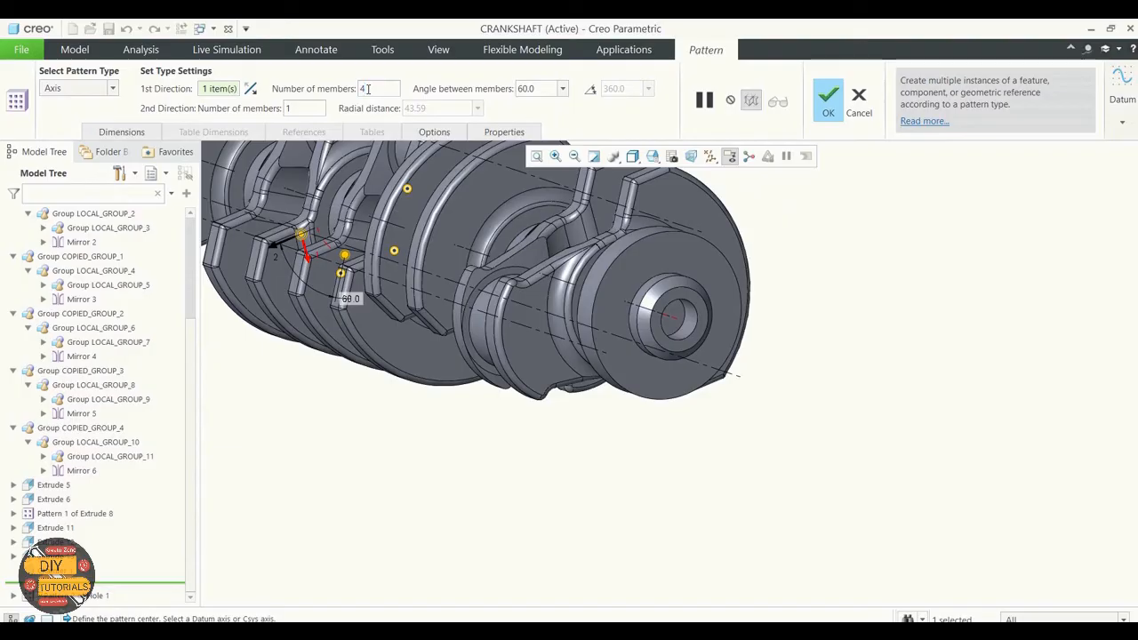
text(6)
mouse_move(590, 416)
middle_down()
mouse_move(622, 463)
mouse_move(711, 457)
mouse_move(655, 468)
middle_up()
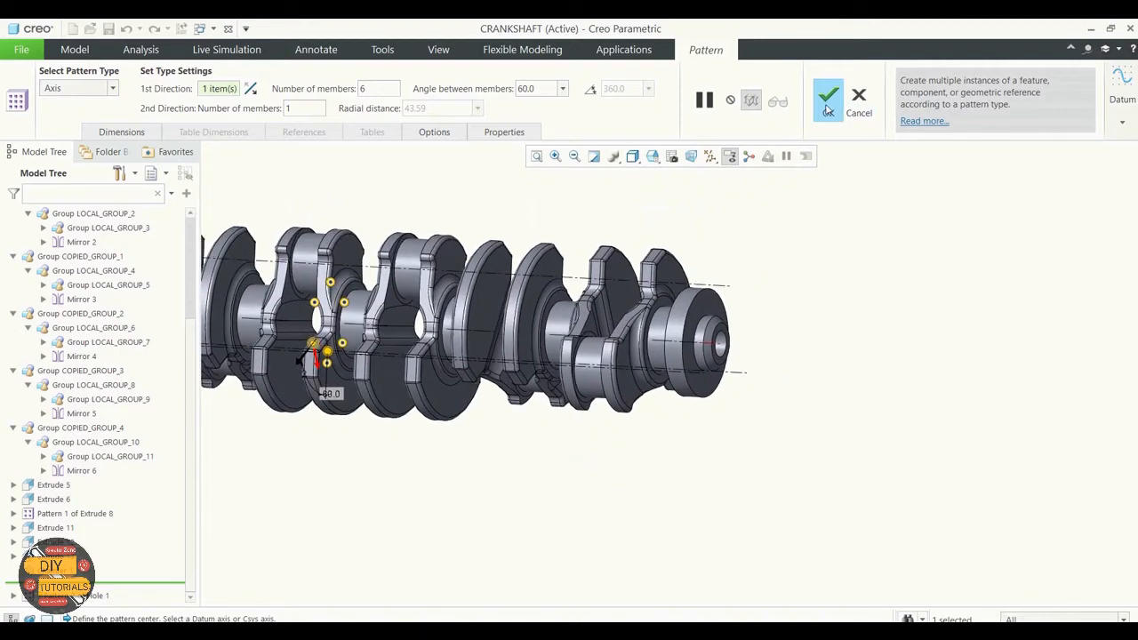
click(828, 99)
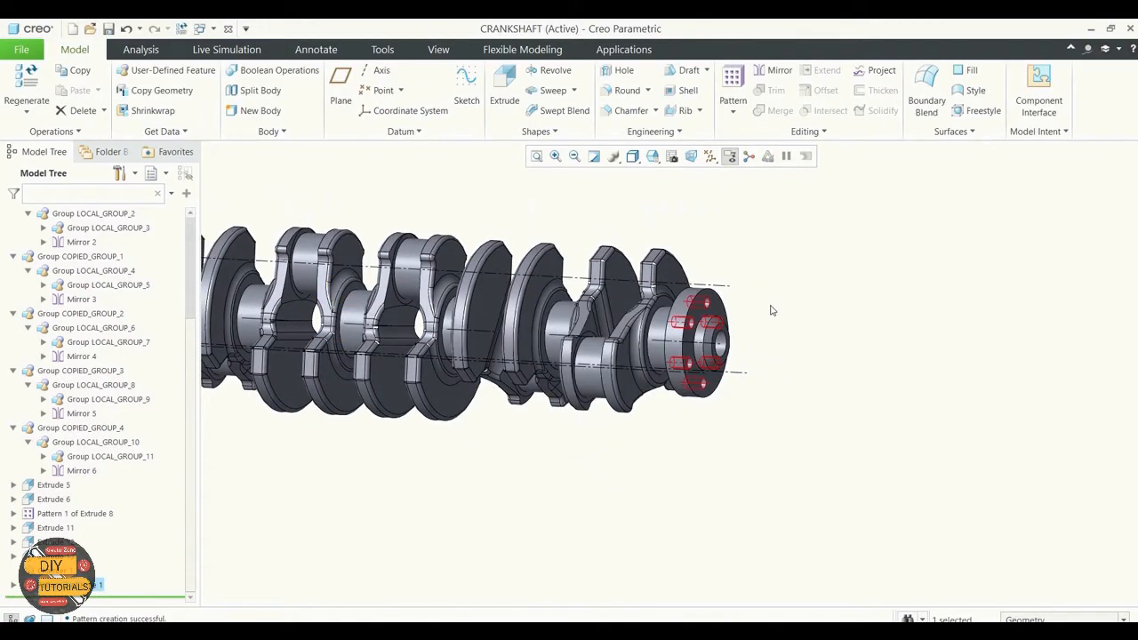
Examine the patterned holes on the end flange and turn off the datum axis display
scroll(770, 310, down, 5)
click(778, 326)
mouse_move(778, 326)
middle_down()
mouse_move(742, 323)
mouse_move(762, 327)
middle_up()
scroll(763, 328, up, 4)
scroll(762, 329, up, 1)
scroll(744, 399, down, 2)
middle_drag(754, 388, 757, 384)
click(737, 157)
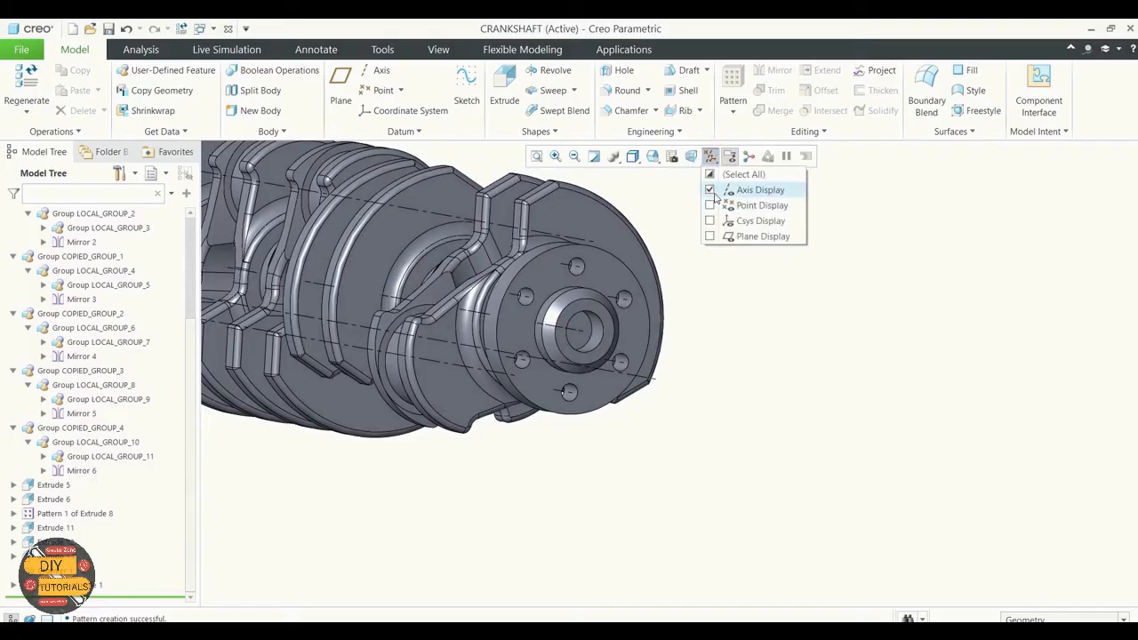
click(719, 197)
scroll(748, 356, up, 2)
scroll(518, 271, down, 4)
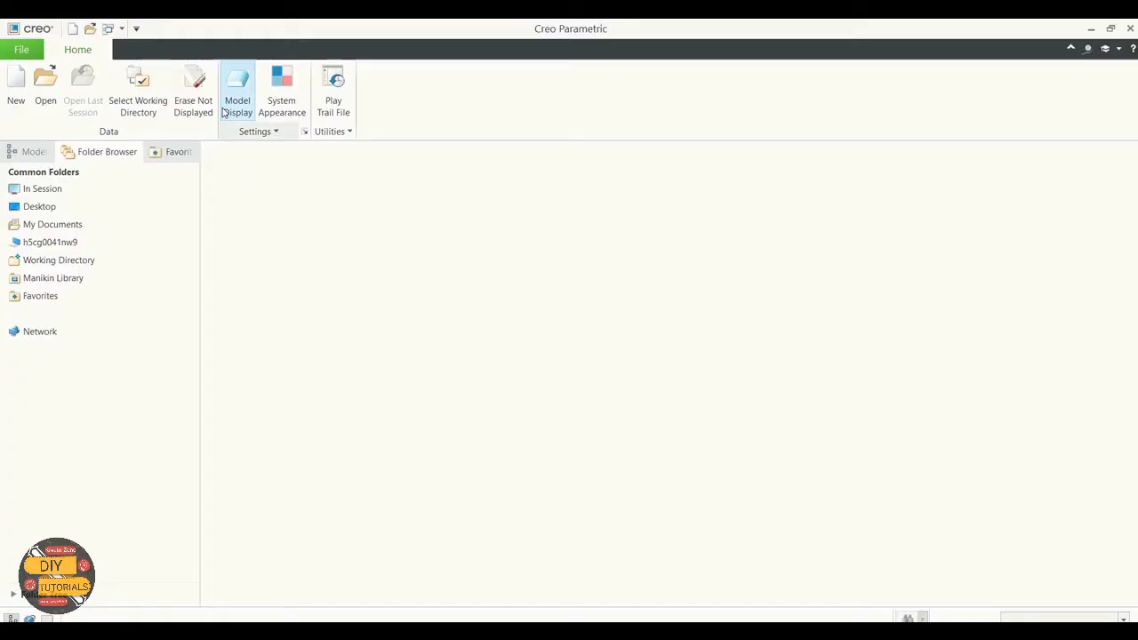
Erase the undisplayed CRANKSHAFT.PRT from the session
click(192, 93)
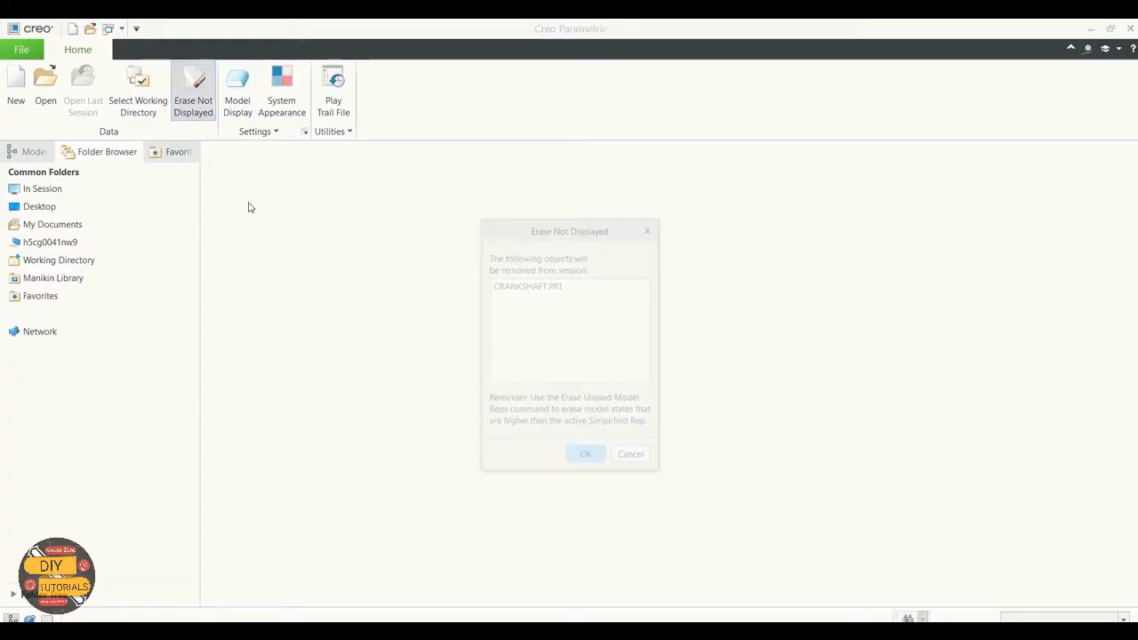
click(594, 464)
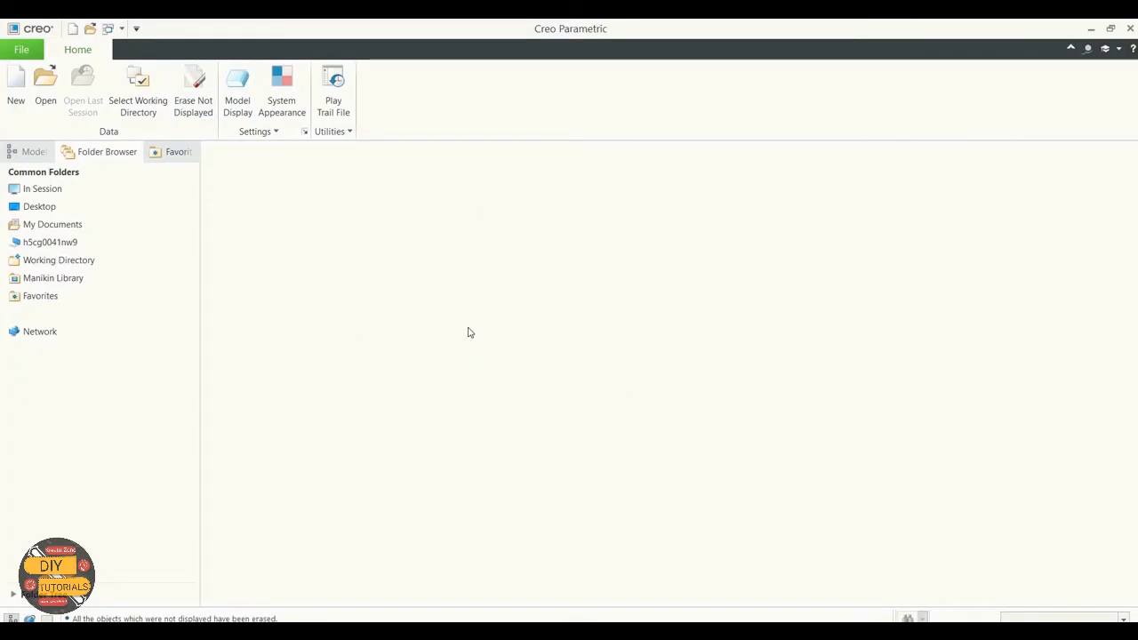
Set the working directory to the Exercise 3 folder in Basic_tutorial and check which part files it contains
click(143, 92)
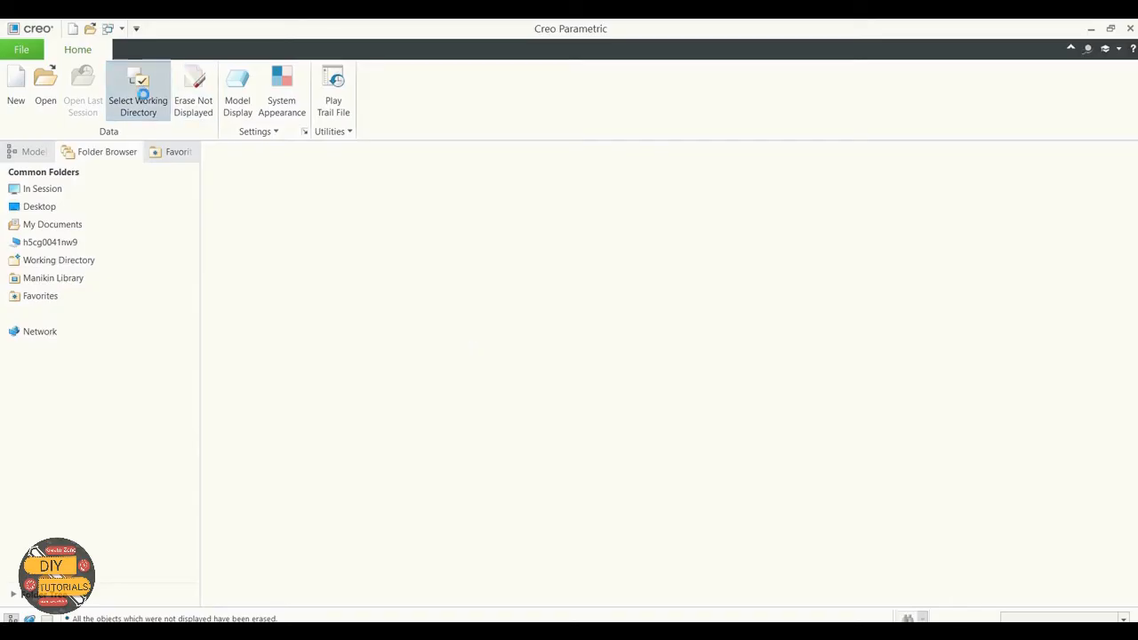
click(530, 199)
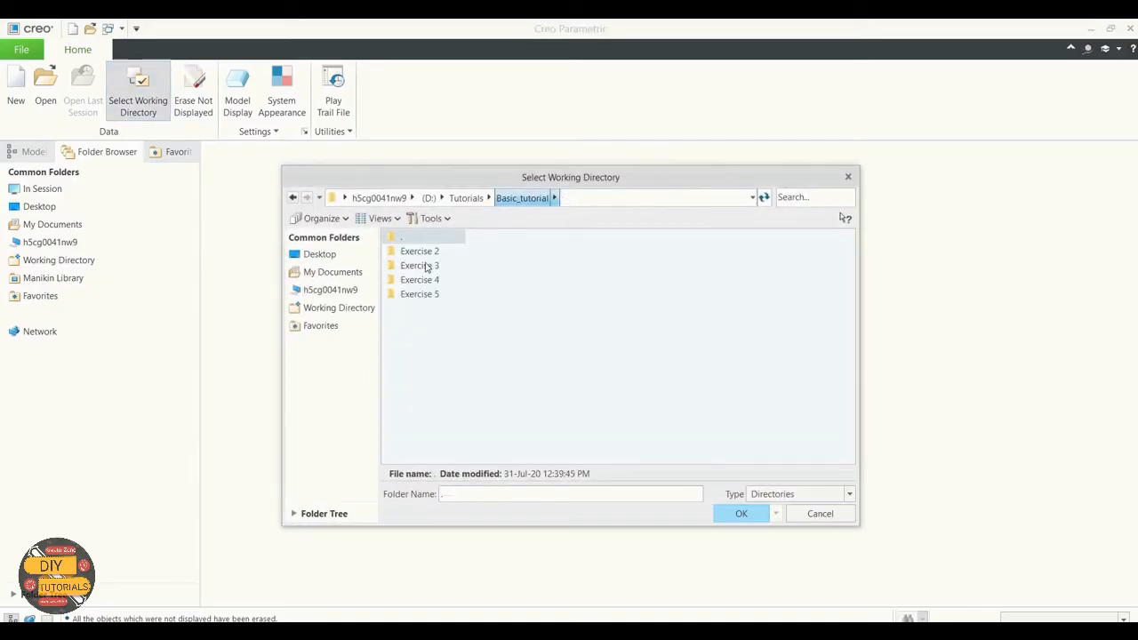
double_click(425, 265)
click(741, 514)
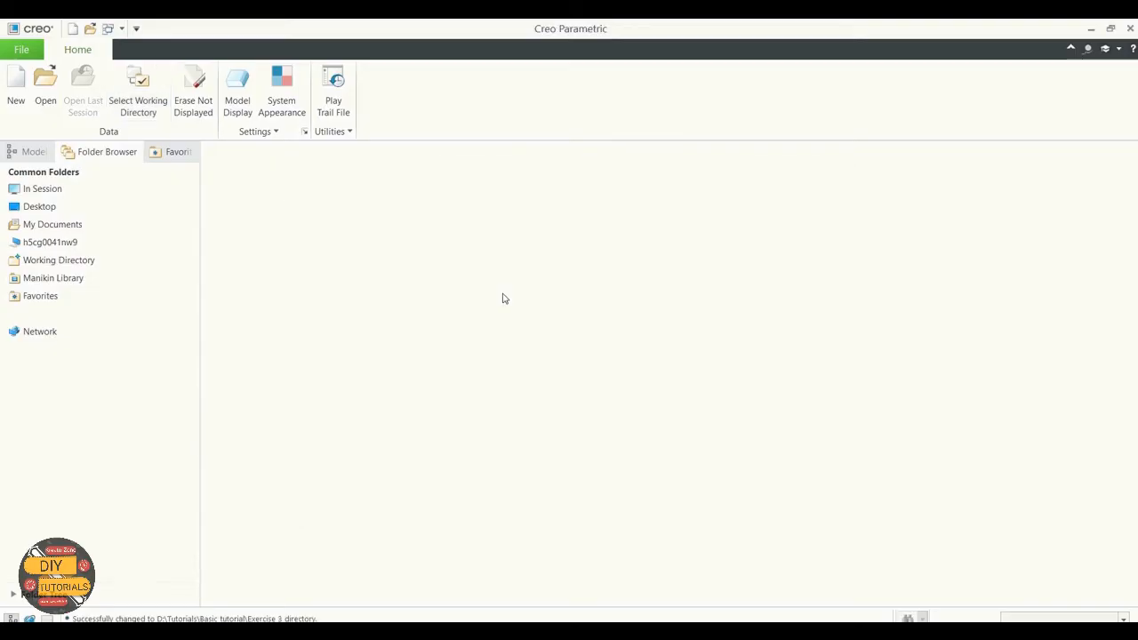
click(49, 85)
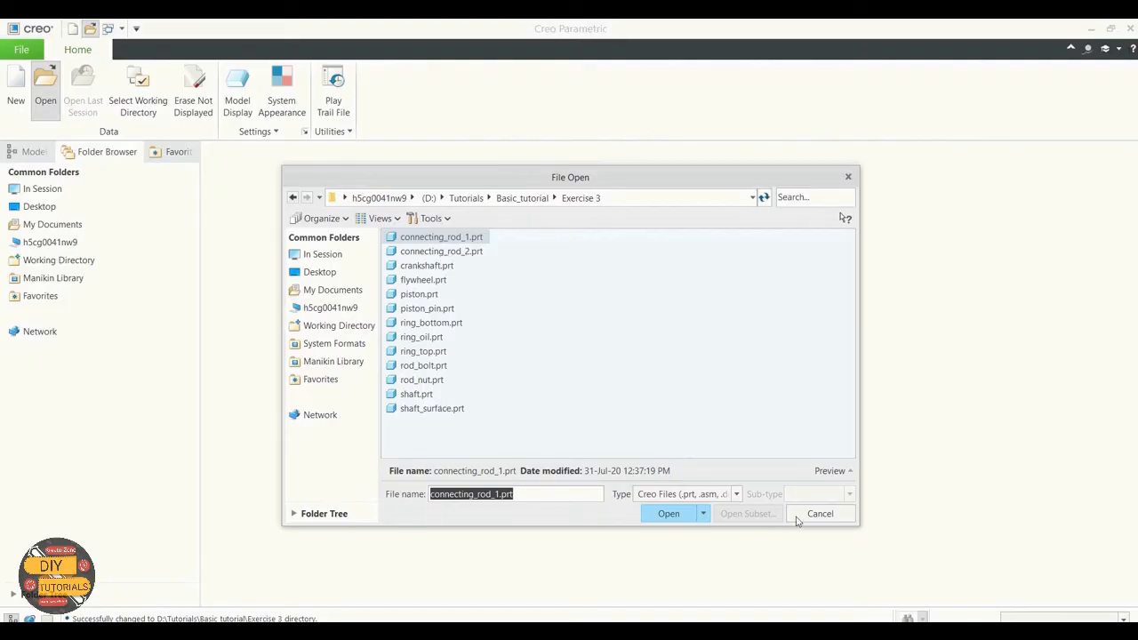
click(810, 515)
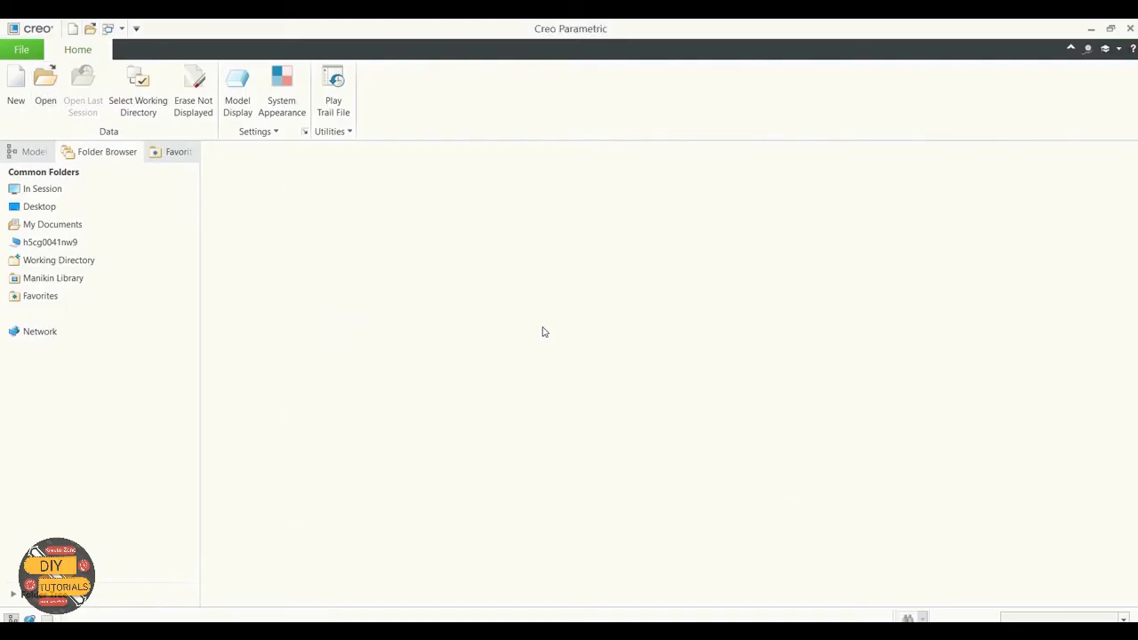
Start a new design assembly with file name Piston_Assembly and common name "Piston and rings"
click(16, 97)
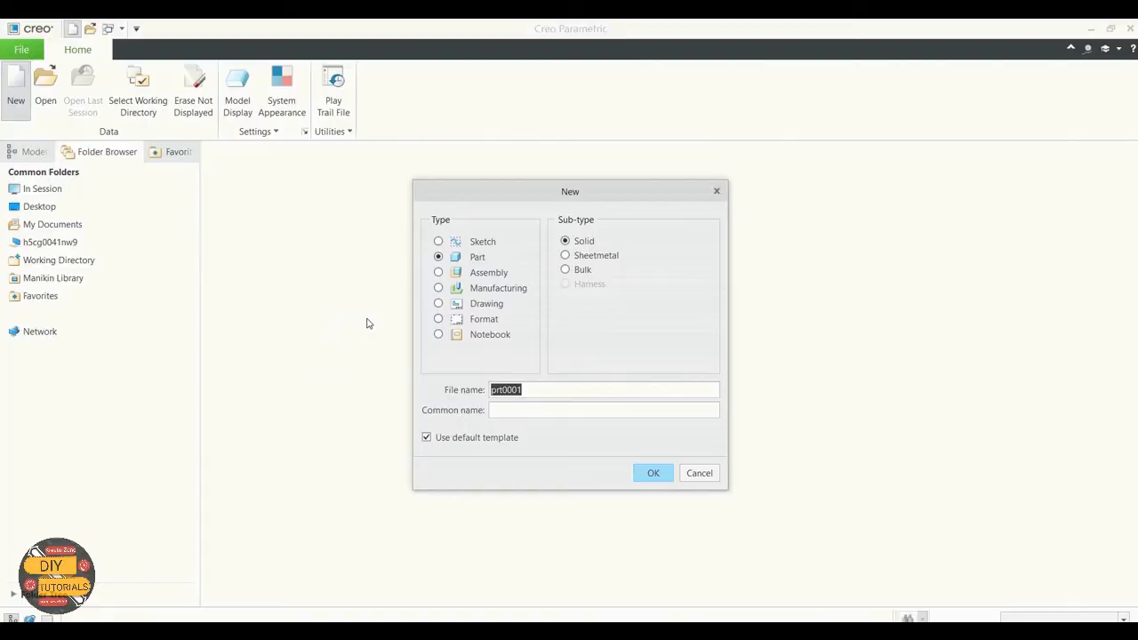
click(439, 272)
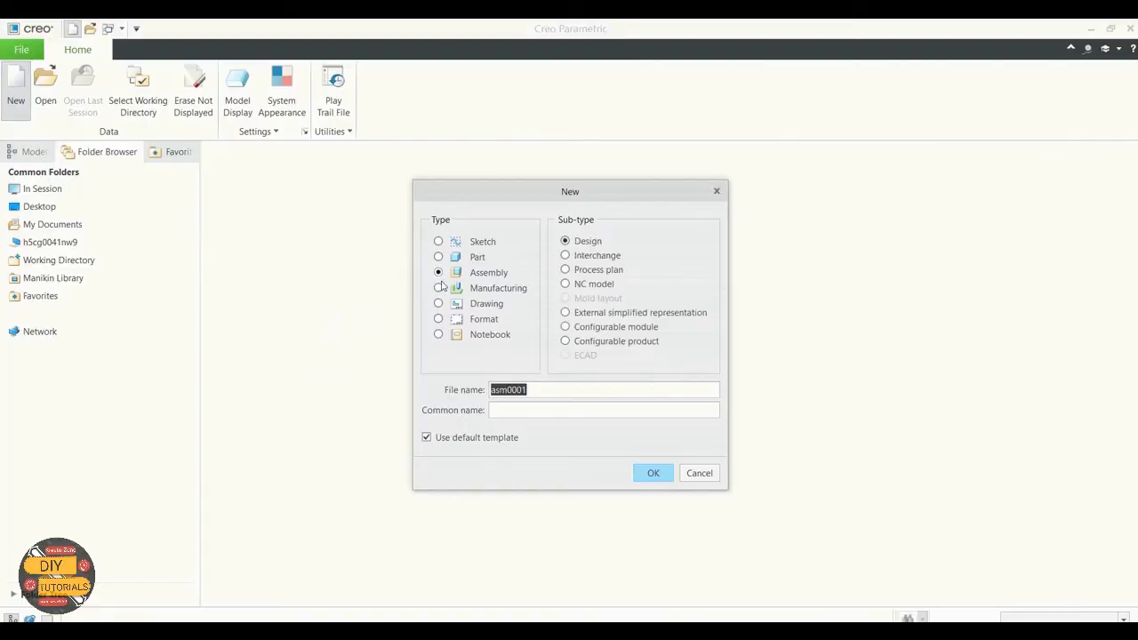
click(537, 391)
drag(537, 390, 469, 391)
key(BackSpace)
text(Piston and rings)
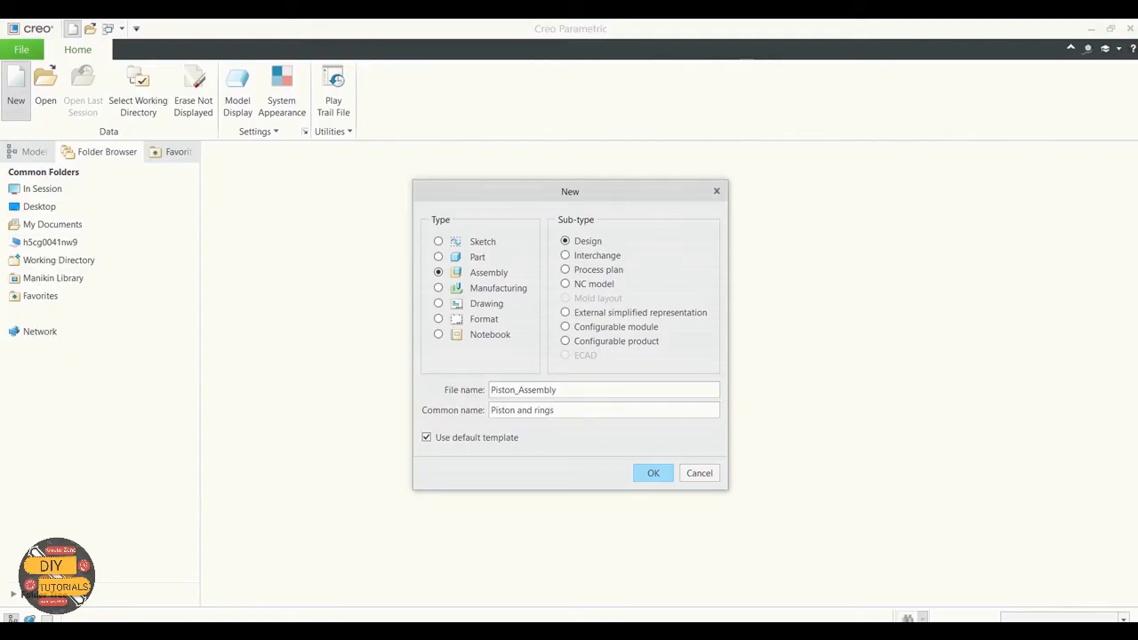
Turn off the default template for the new assembly and choose the mmns_asm_design_abs template
click(427, 438)
click(666, 482)
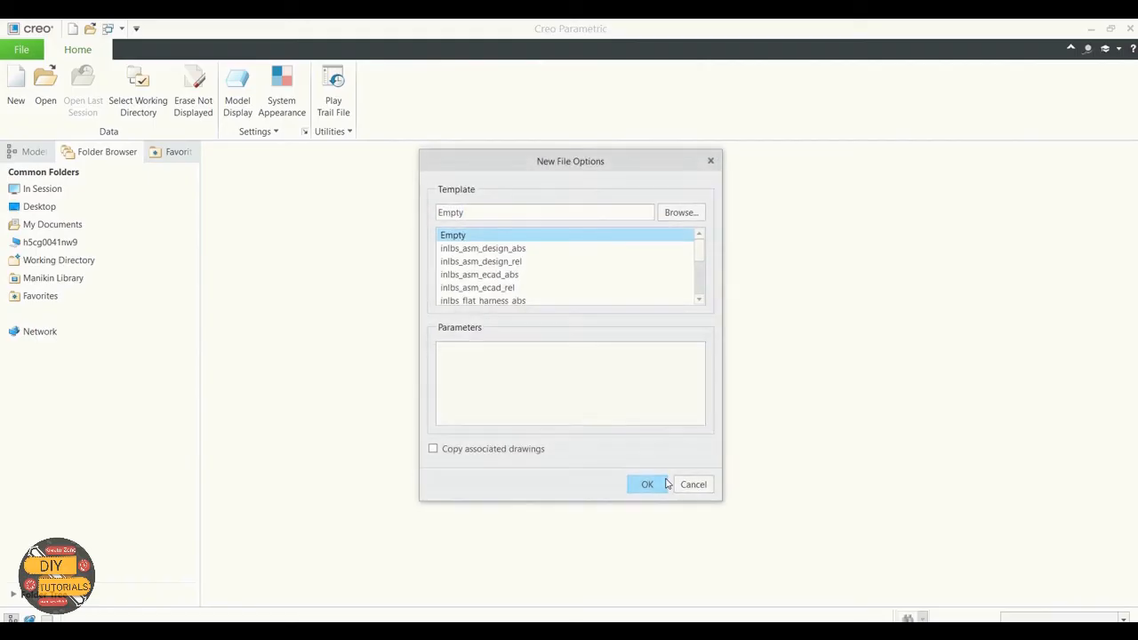
scroll(576, 258, down, 1)
scroll(573, 263, down, 2)
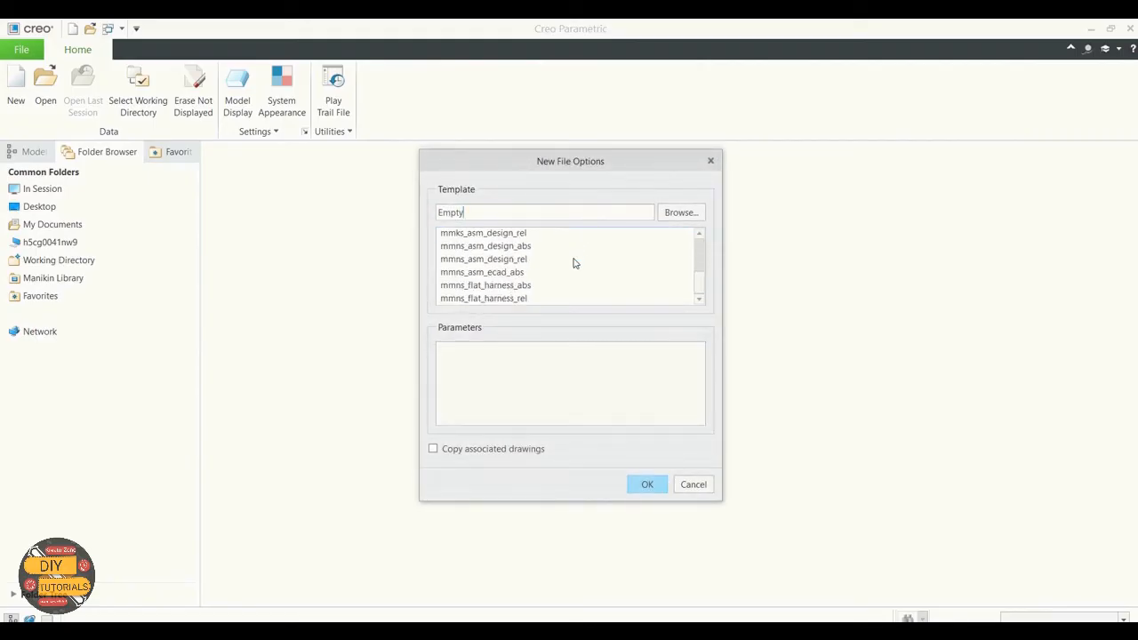
scroll(573, 263, up, 1)
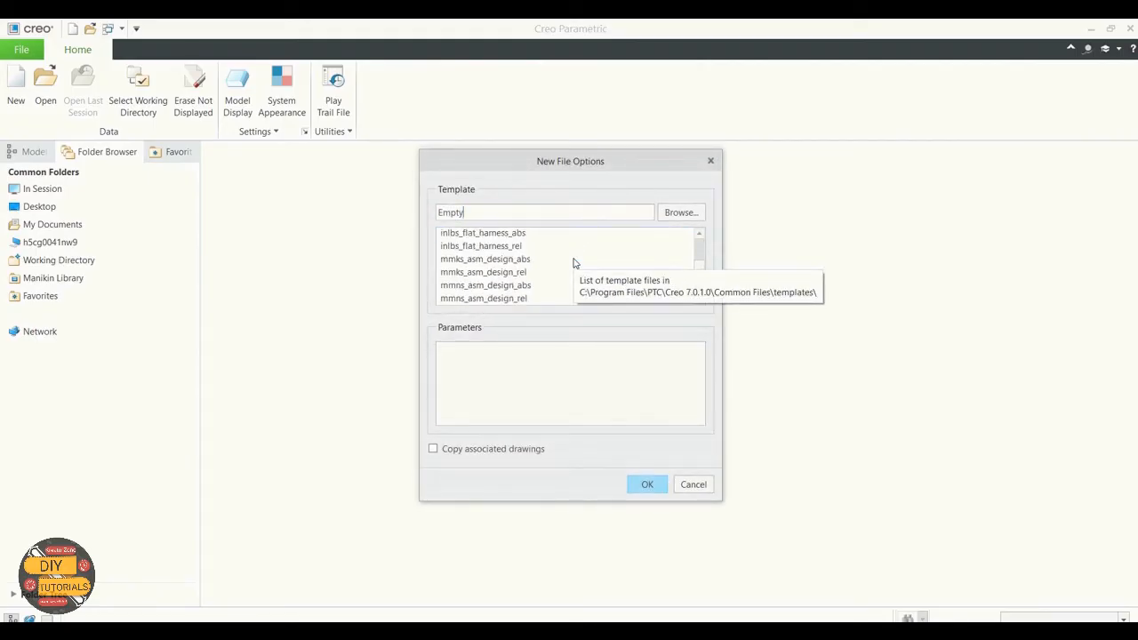
click(509, 285)
scroll(521, 287, down, 1)
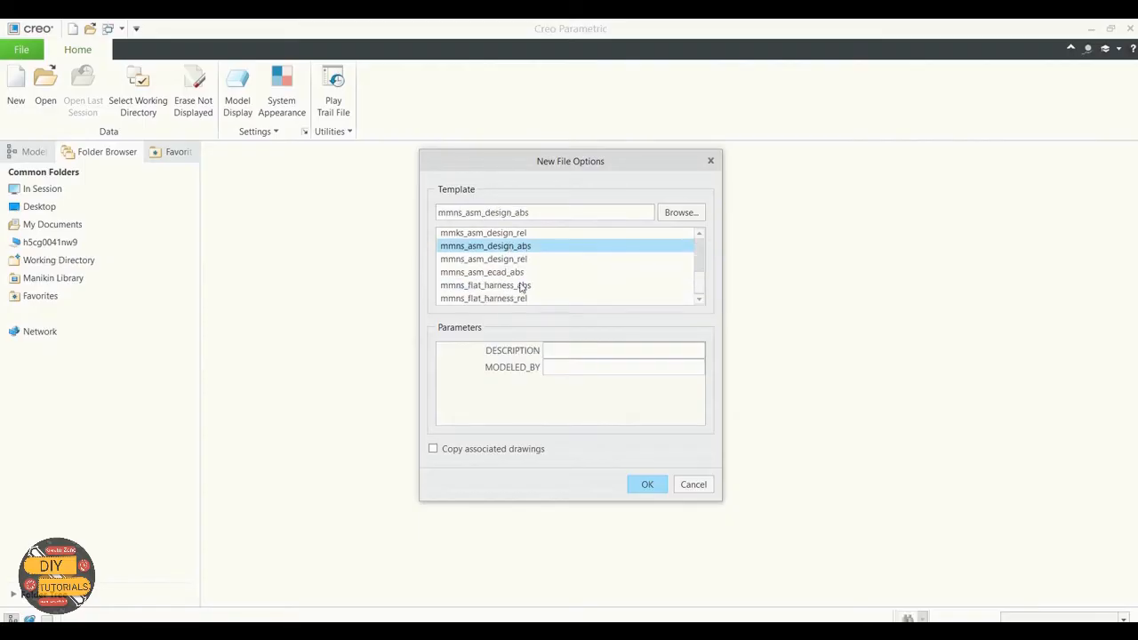
scroll(522, 286, up, 5)
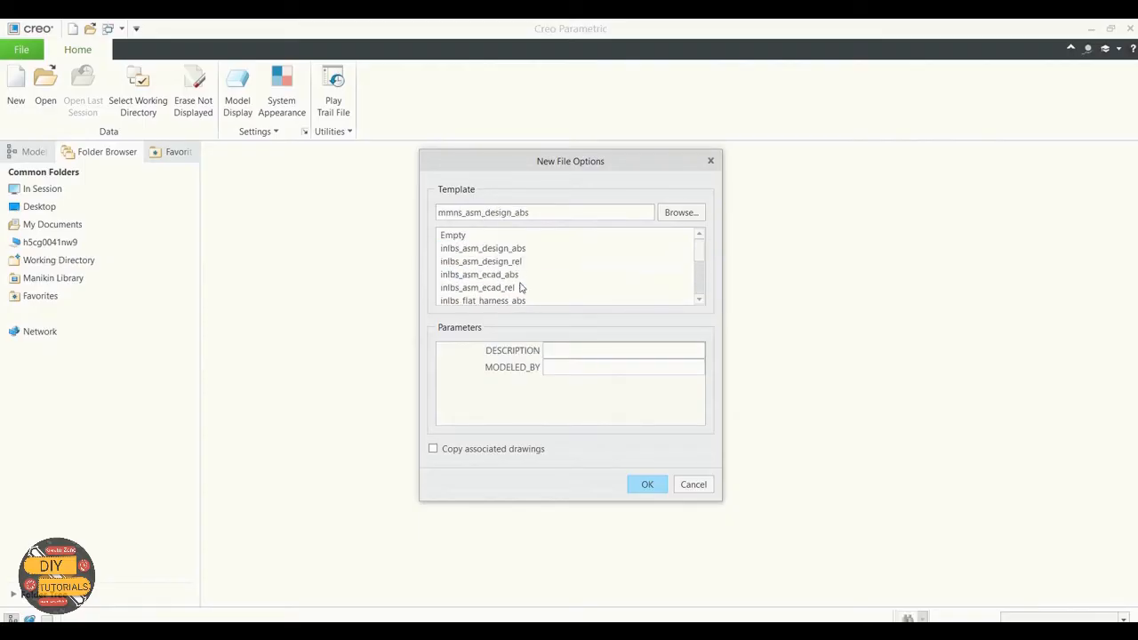
scroll(522, 287, down, 5)
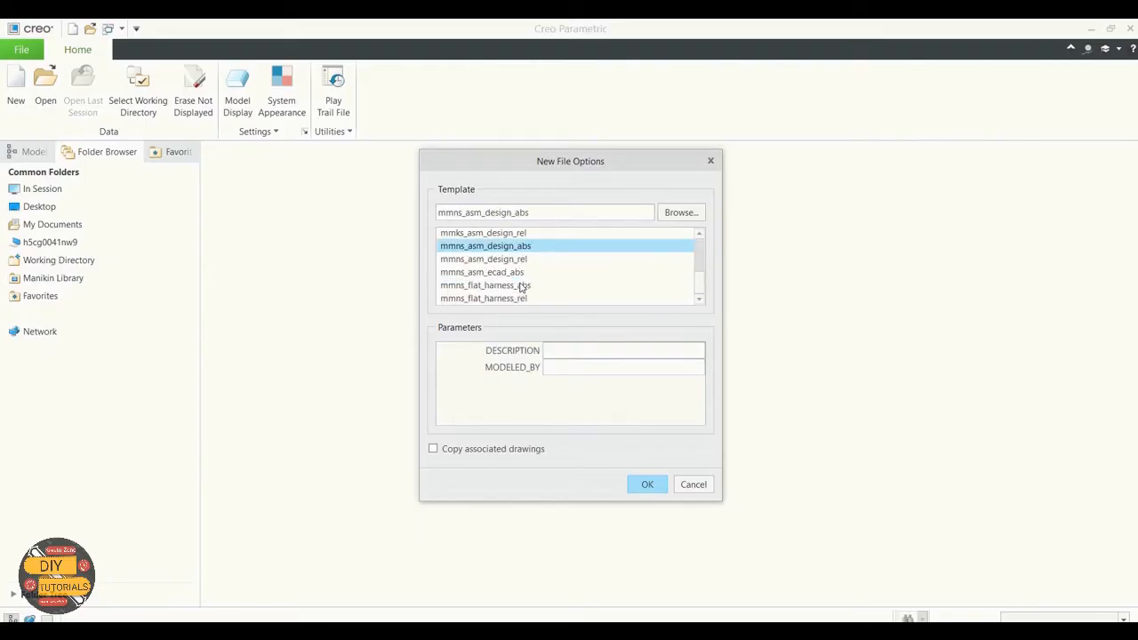
Enter "Piston Assembly" as DESCRIPTION and "XYZ" as MODELED_BY, and create the assembly
click(574, 353)
text(Pis)
text(XYZ)
click(646, 485)
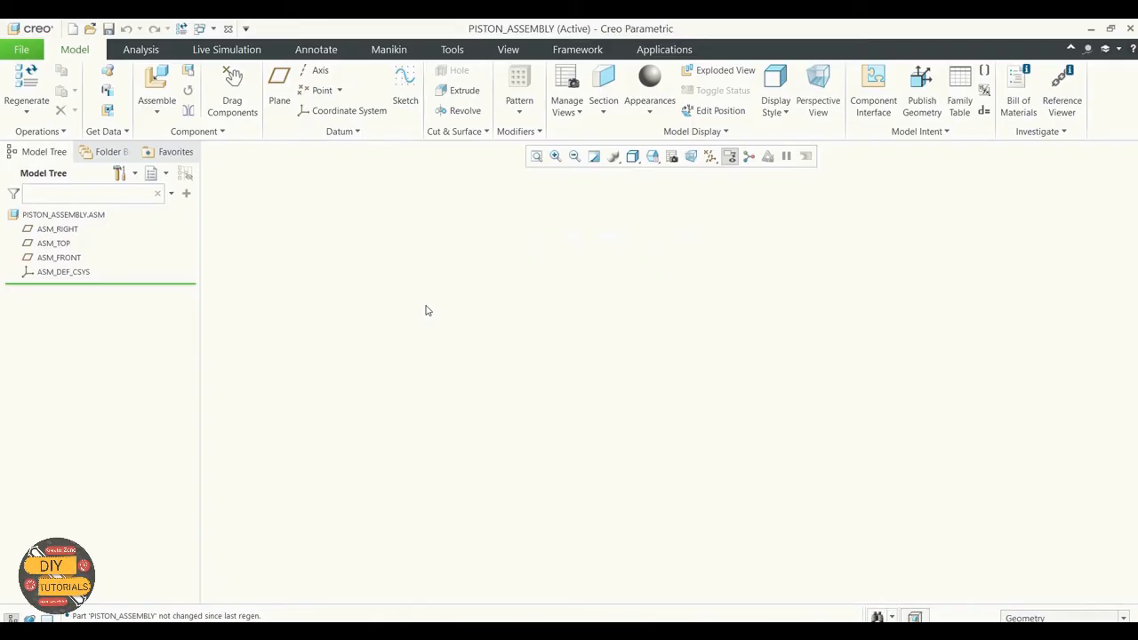
Open the assembly's parameters and widen the Value column to read the full entries
click(451, 49)
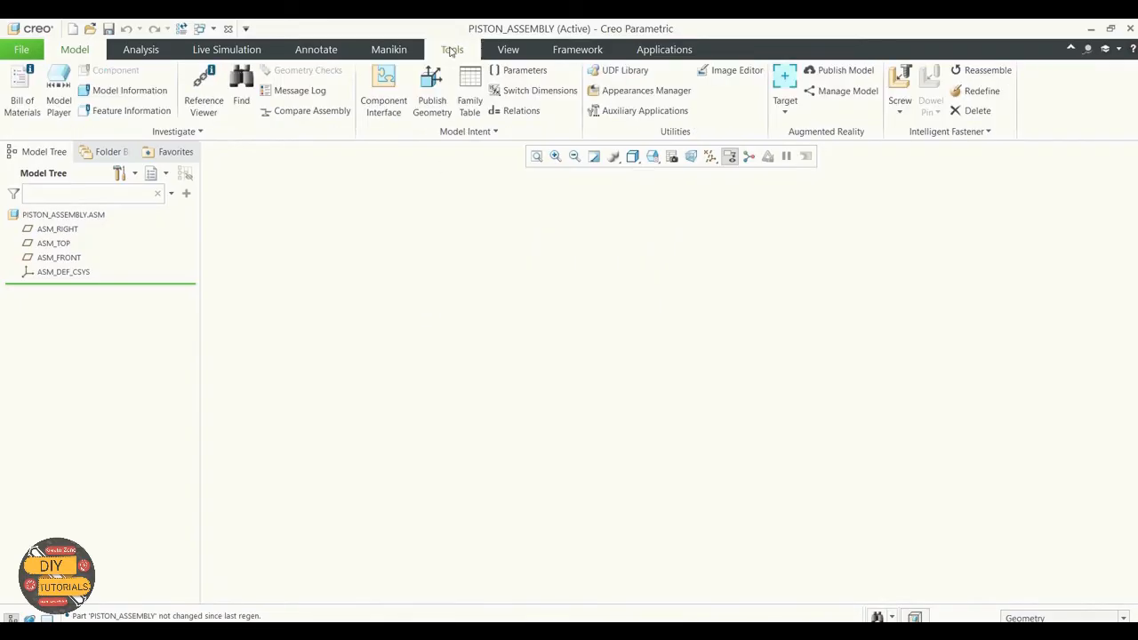
click(521, 71)
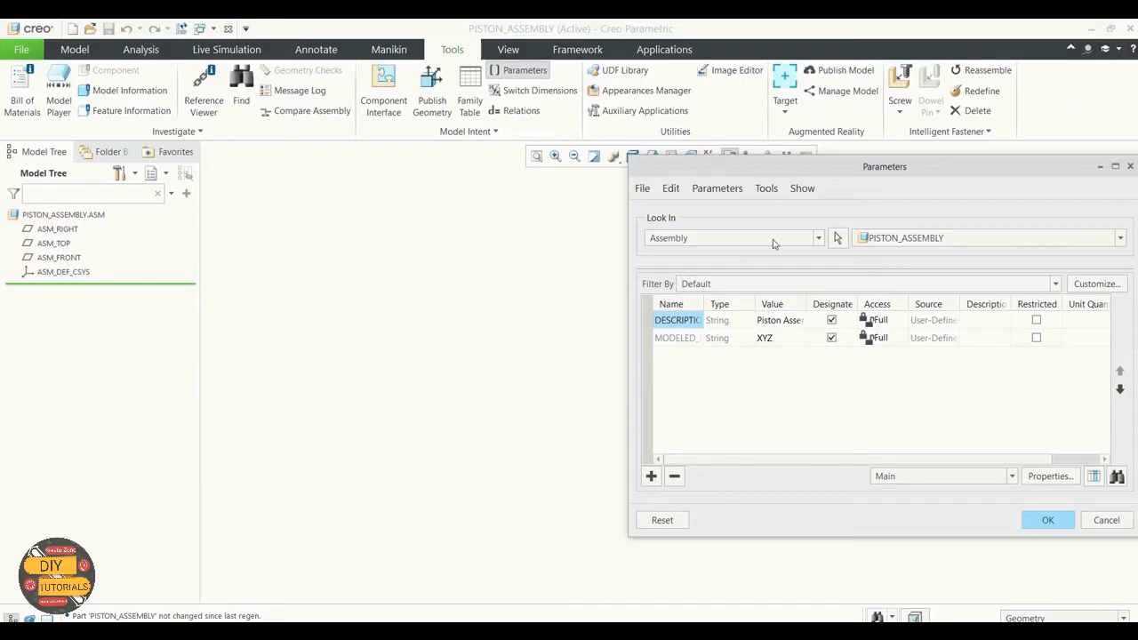
drag(803, 167, 526, 153)
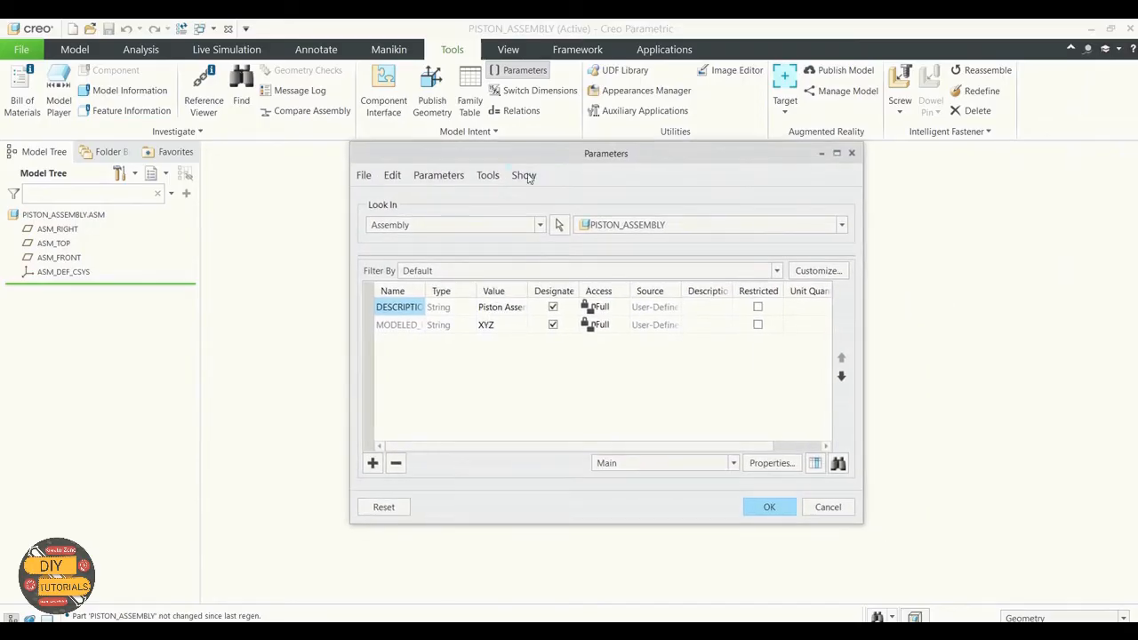
double_click(527, 287)
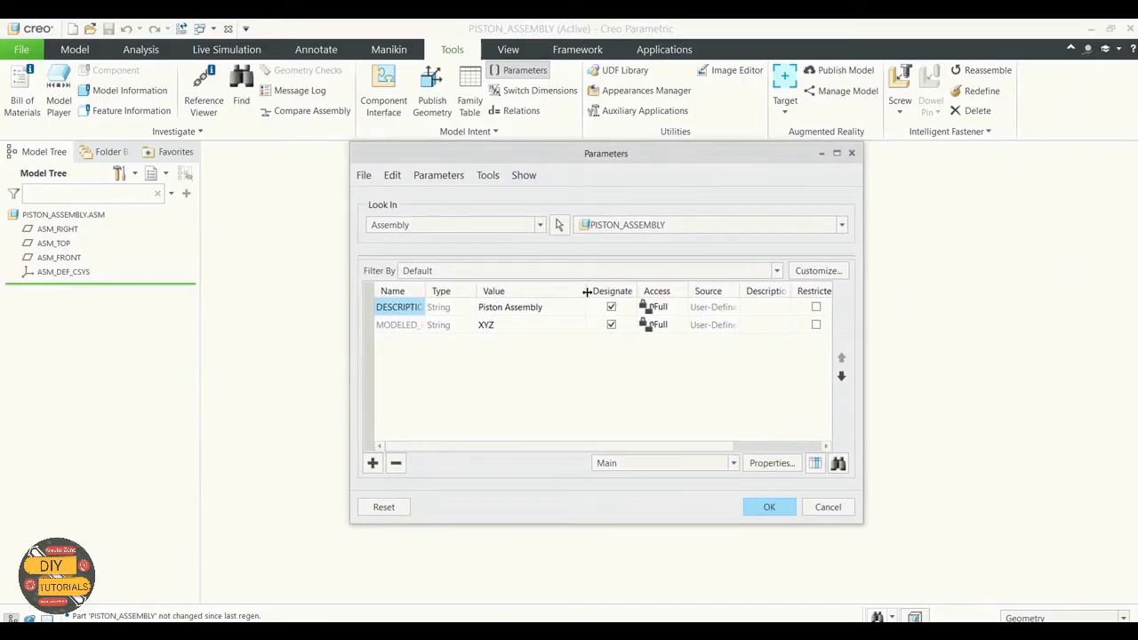
Widen the Name column of the parameters table to read the full names, and accept the parameters
click(384, 309)
double_click(429, 291)
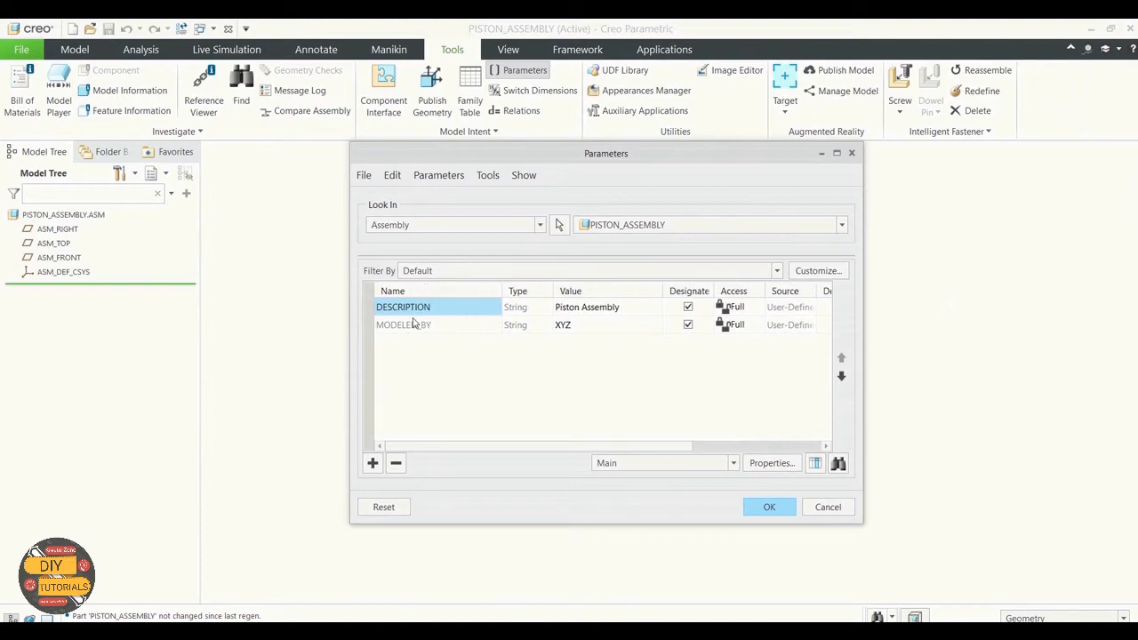
click(769, 507)
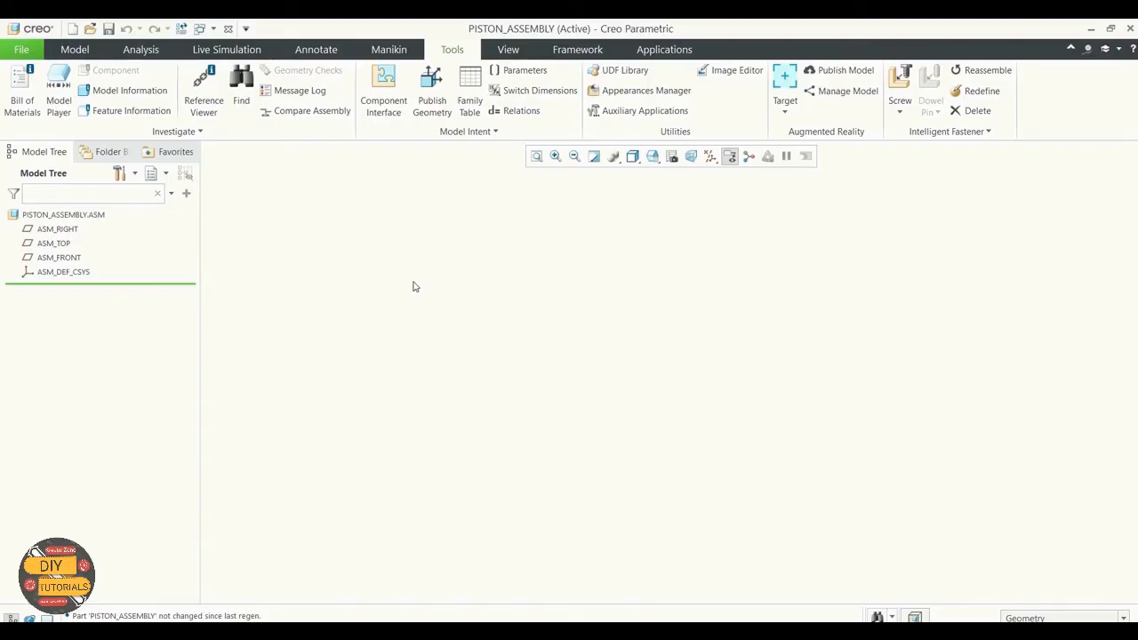
Assemble piston.prt as the first component and place it with a Default constraint
click(72, 50)
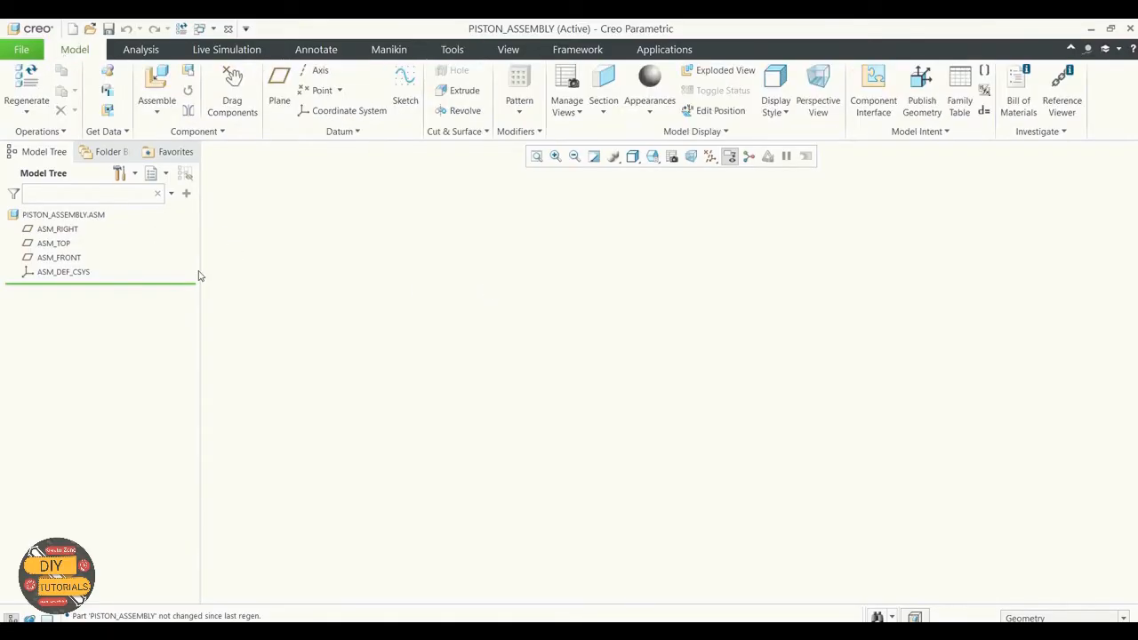
click(164, 110)
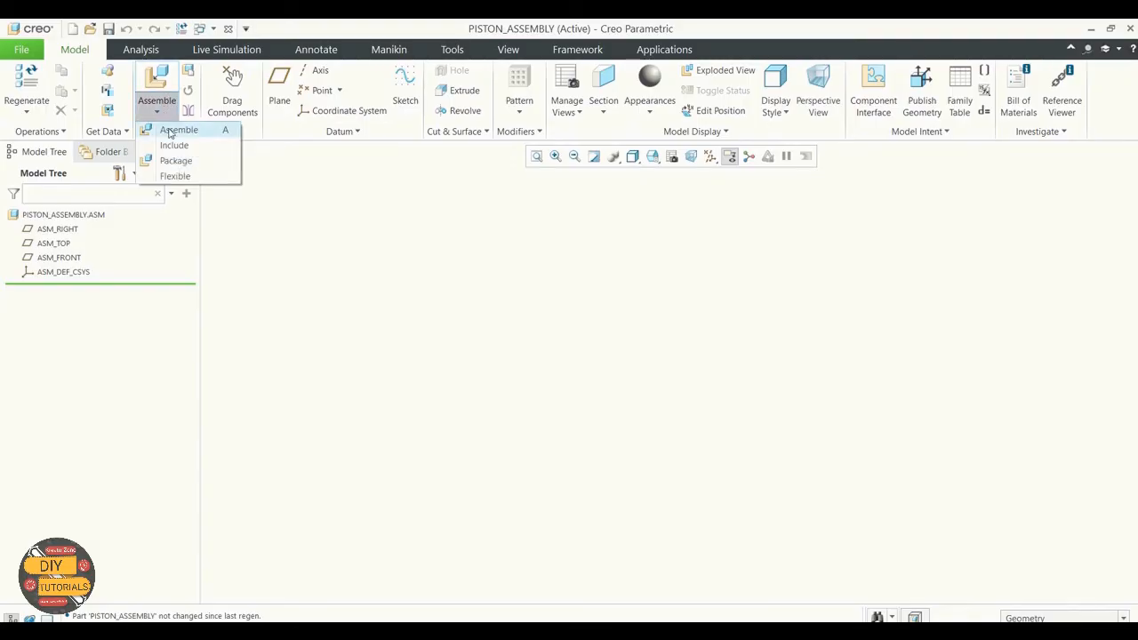
click(176, 129)
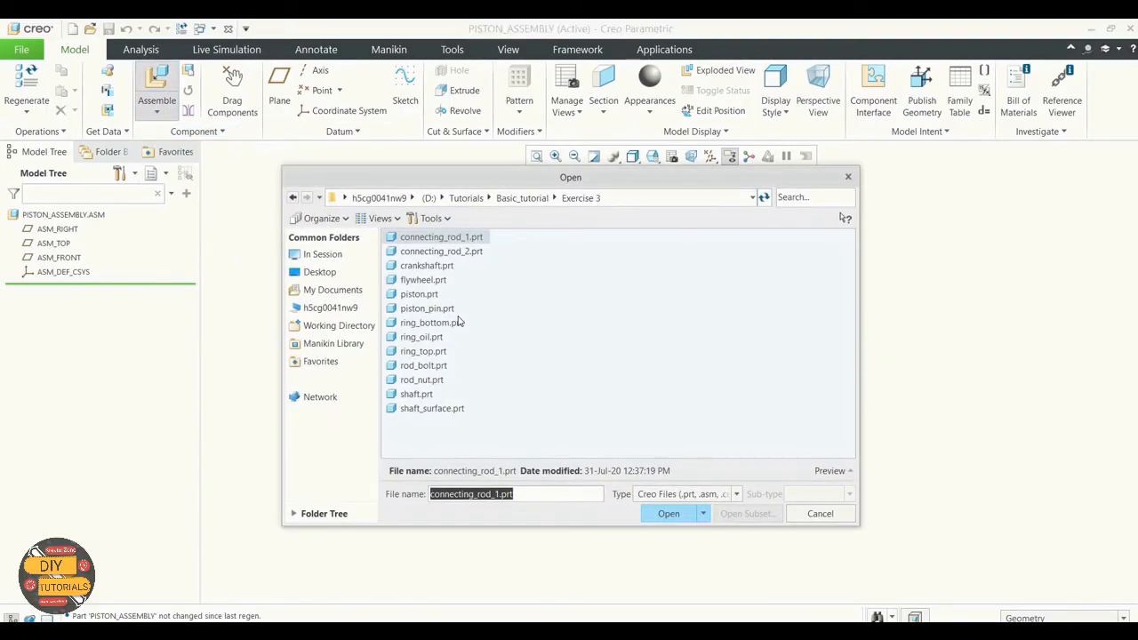
click(435, 296)
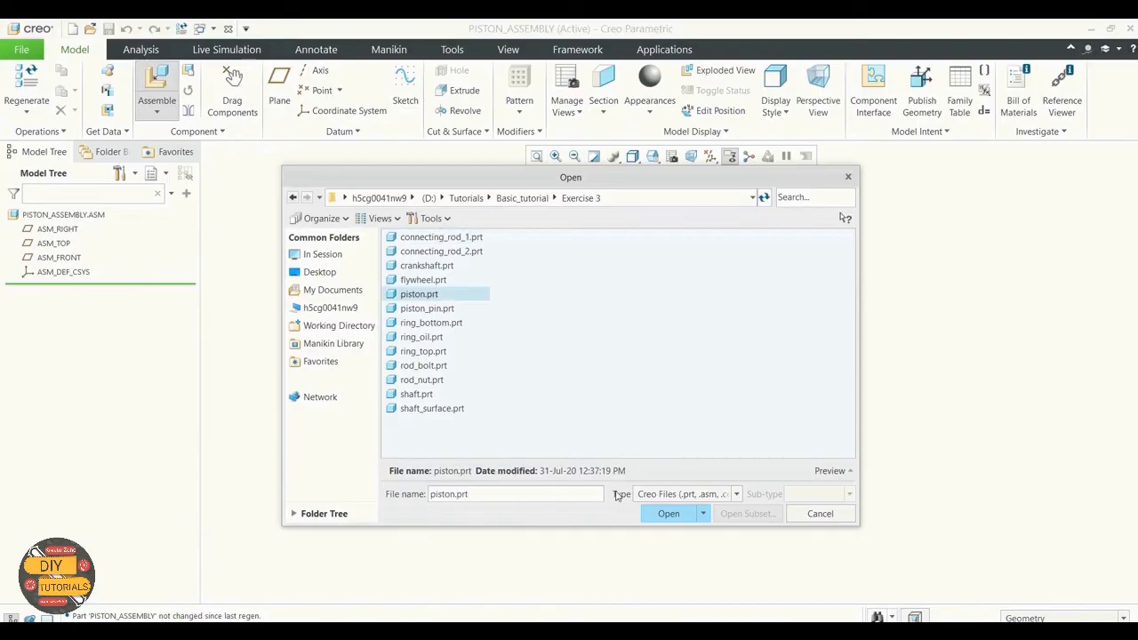
click(668, 513)
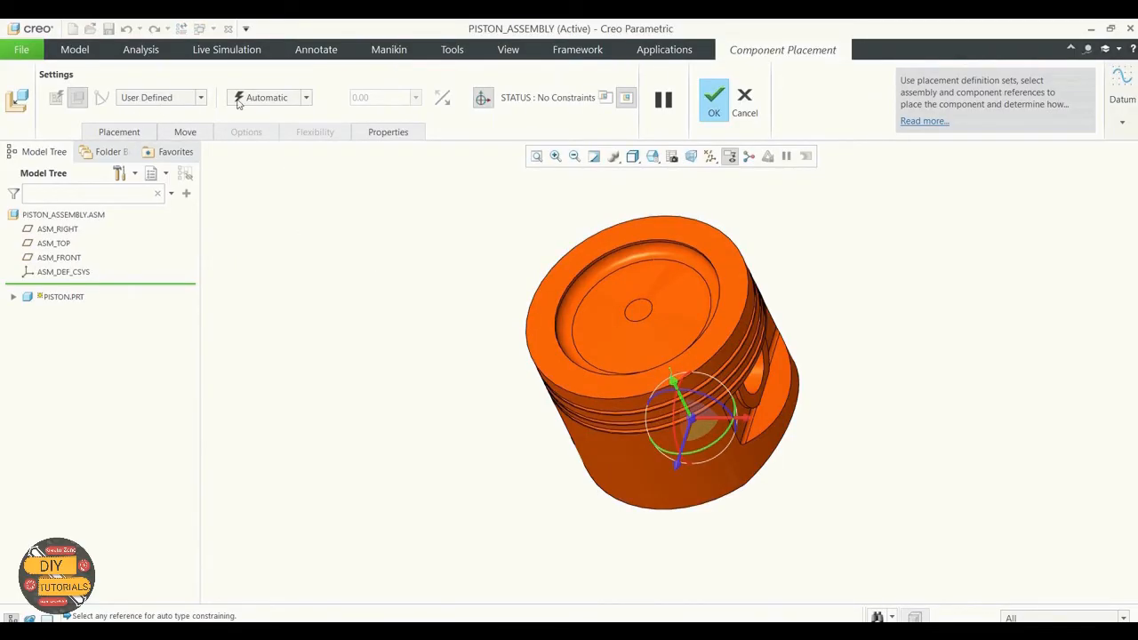
click(306, 99)
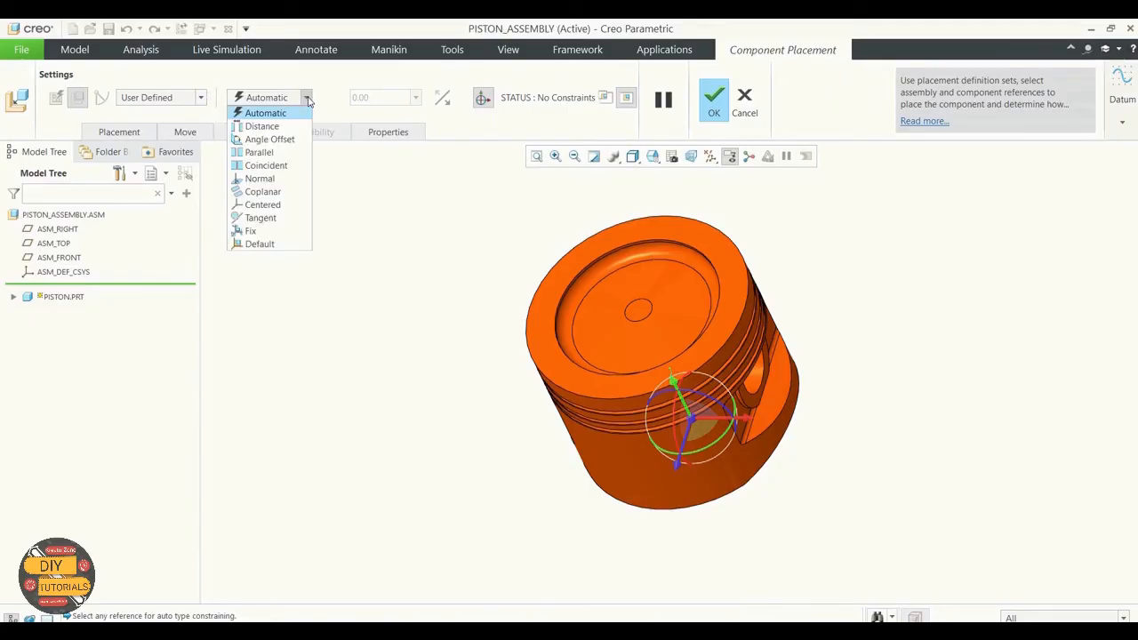
click(274, 242)
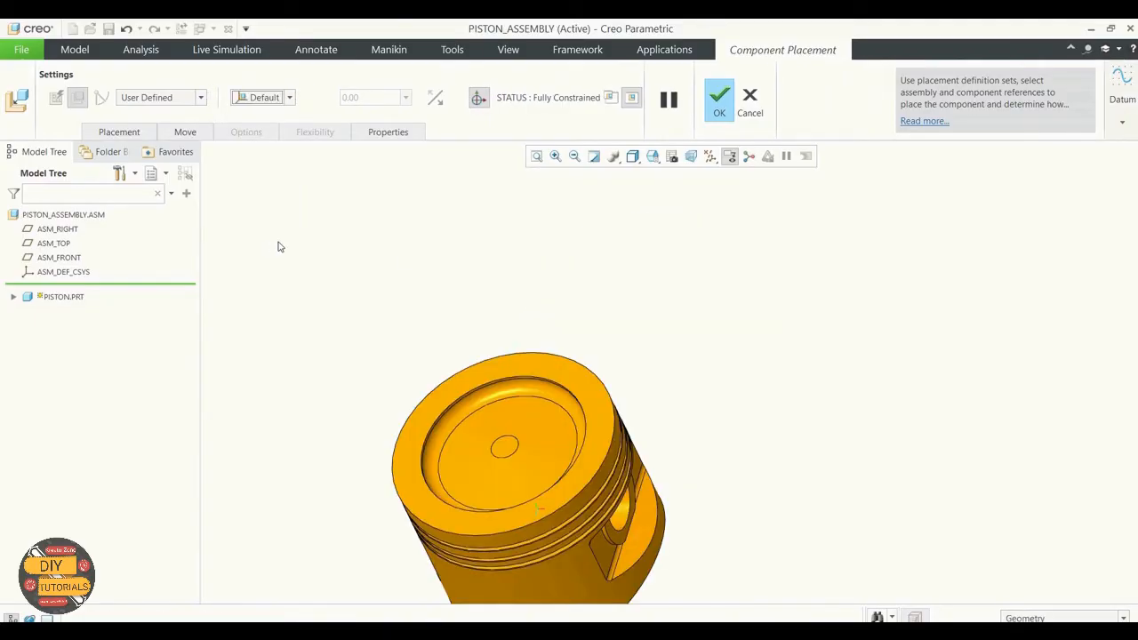
Turn on datum plane display and accept the piston's placement
click(710, 156)
click(715, 237)
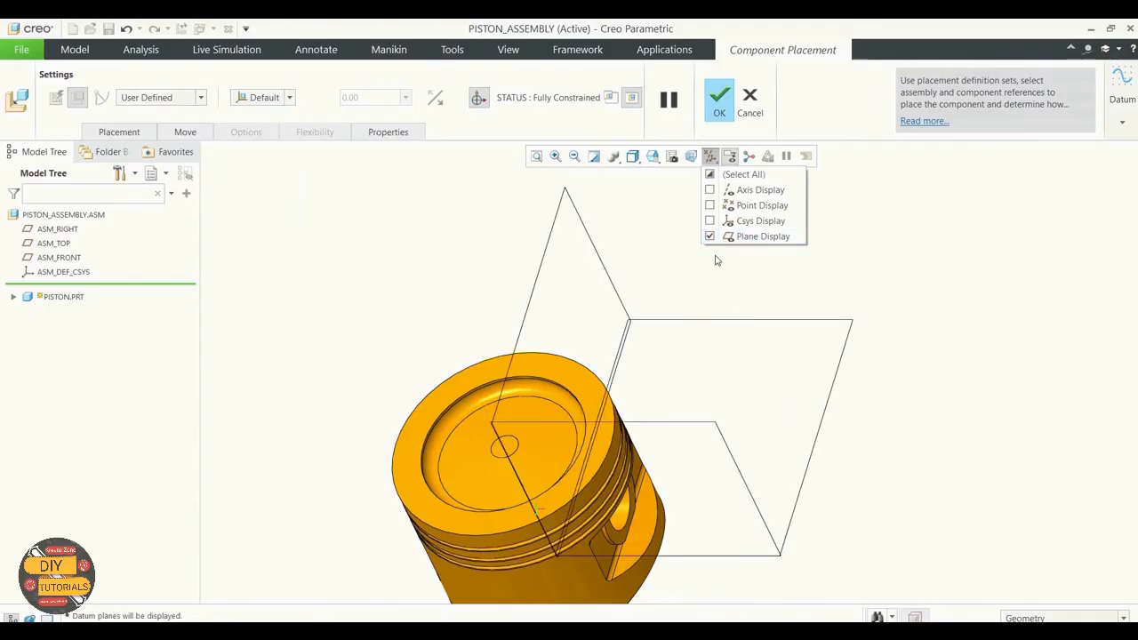
click(883, 343)
scroll(884, 343, down, 2)
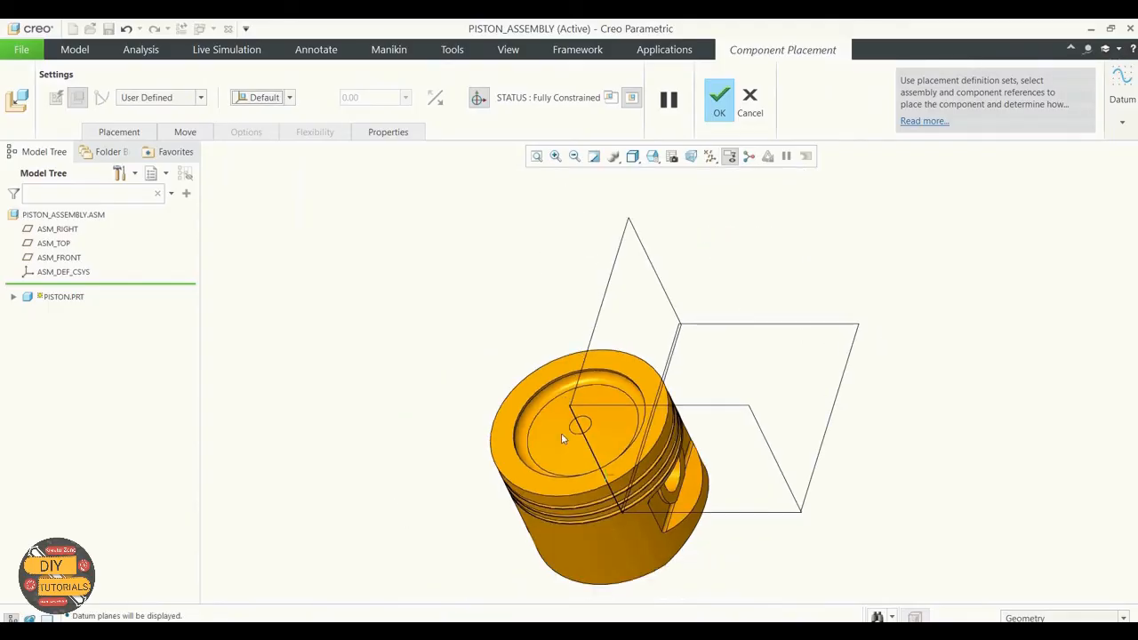
click(720, 108)
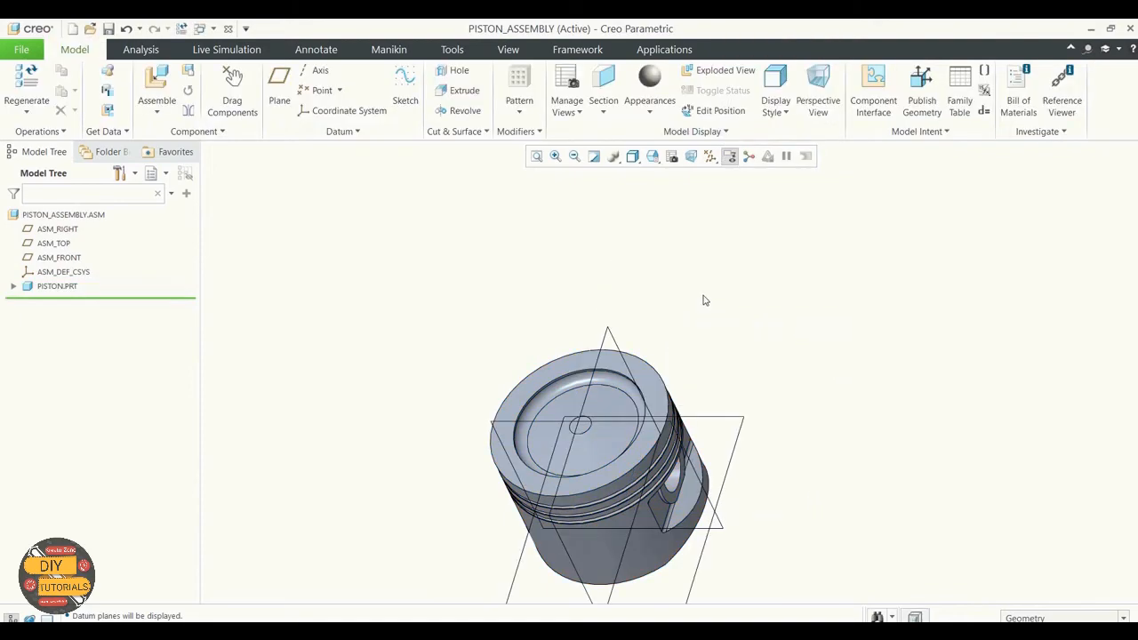
Bring piston_pin.prt into the assembly for placement
scroll(690, 466, up, 2)
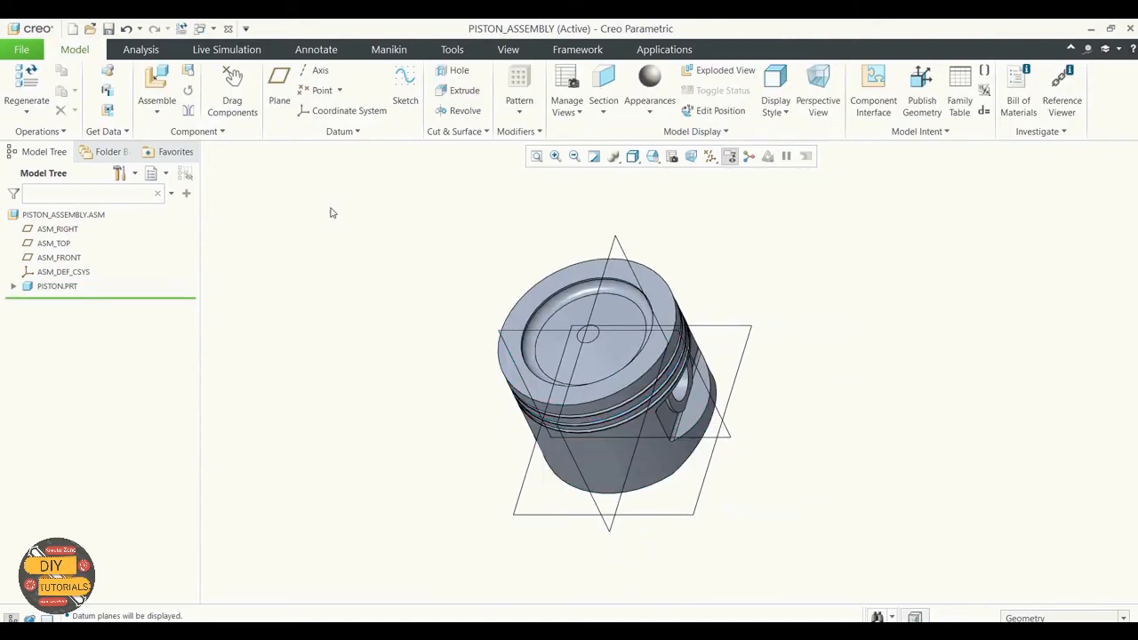
click(156, 111)
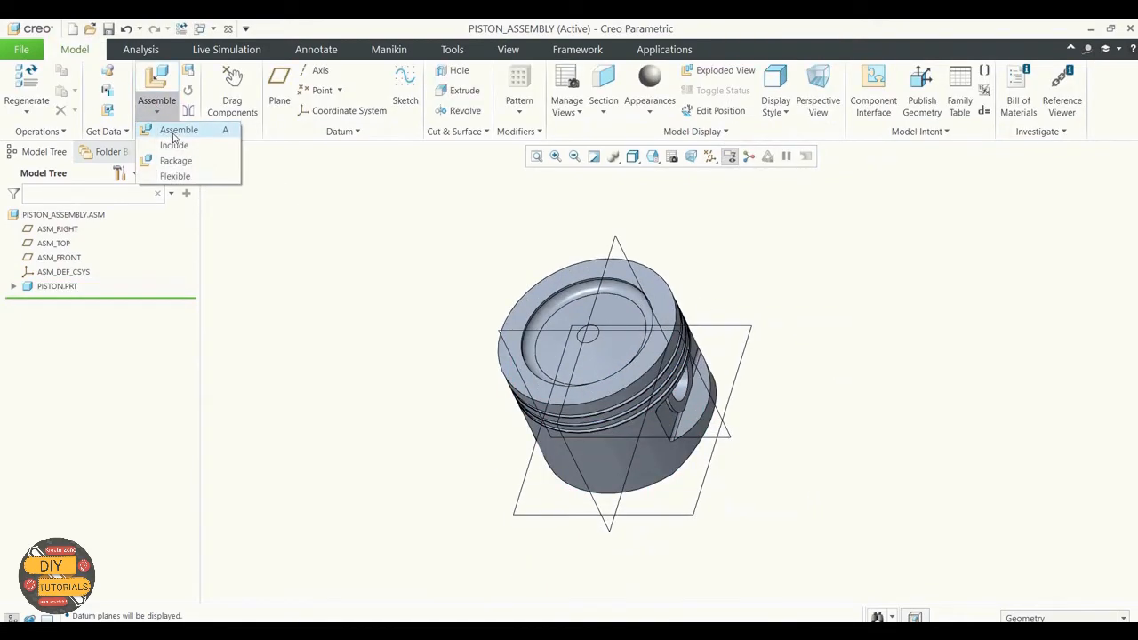
click(160, 127)
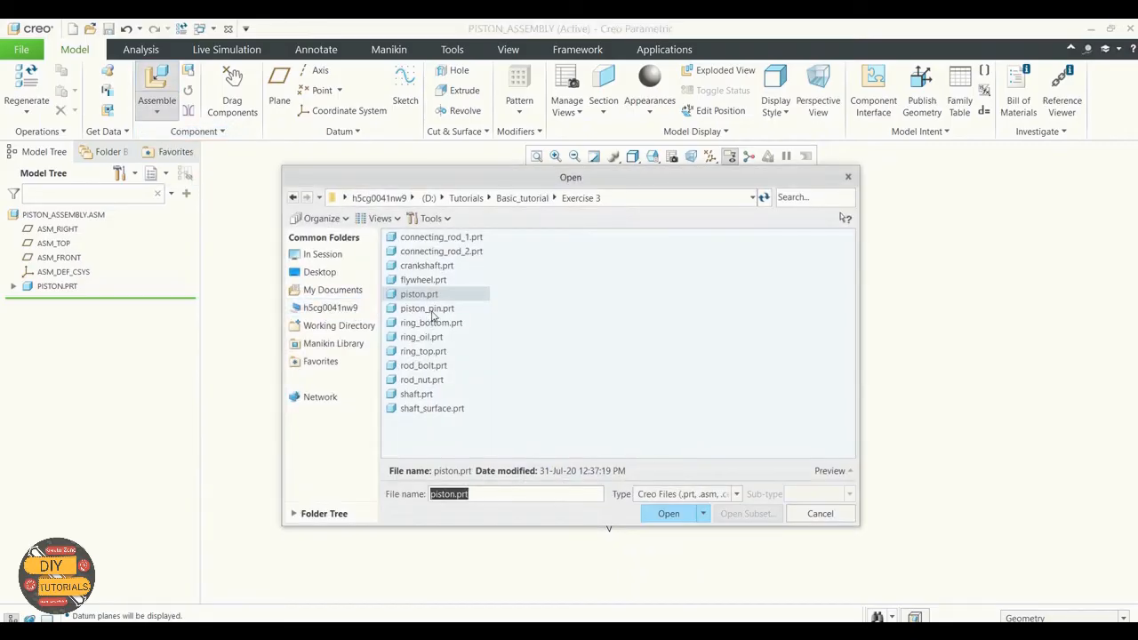
click(429, 310)
click(669, 513)
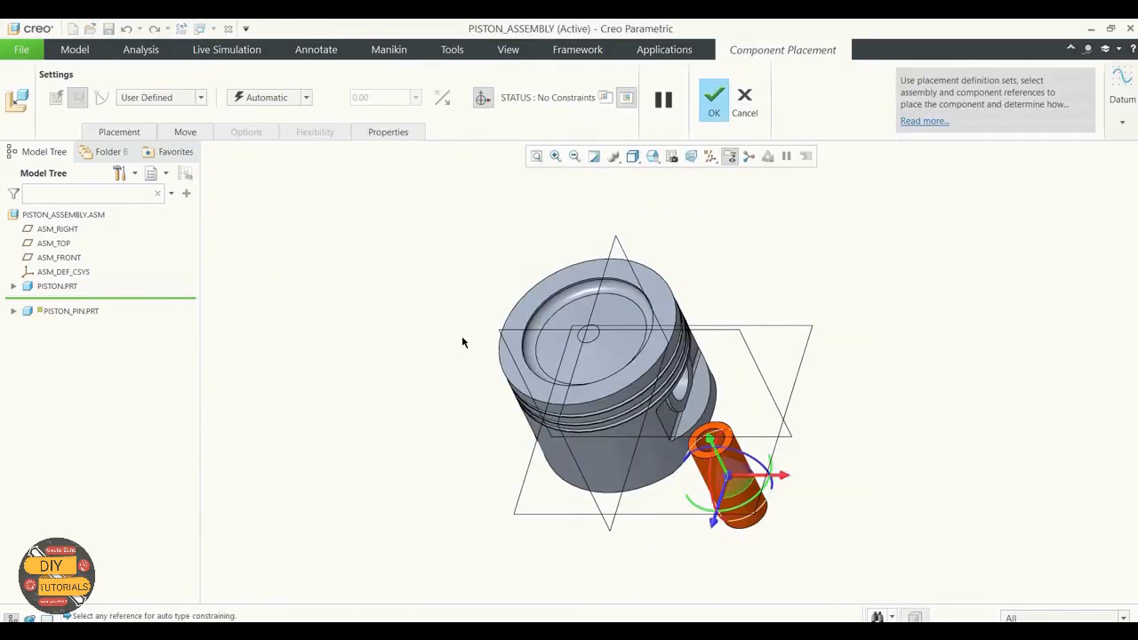
Constrain the pin's outer cylindrical surface coincident with the piston's pin bore
scroll(731, 506, down, 4)
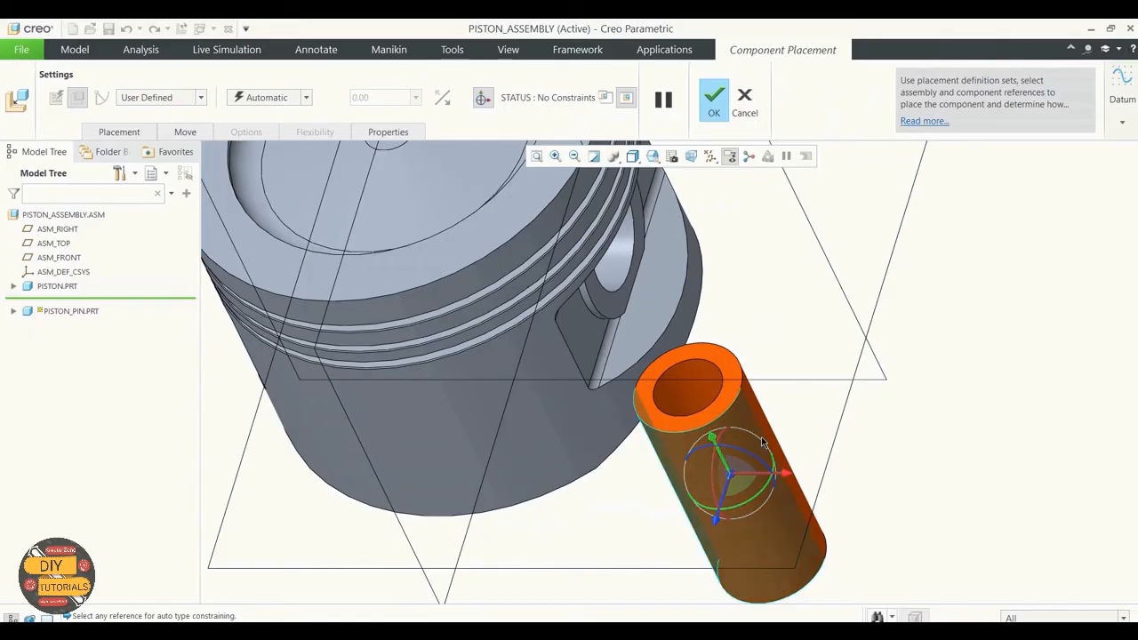
click(761, 442)
scroll(839, 373, up, 3)
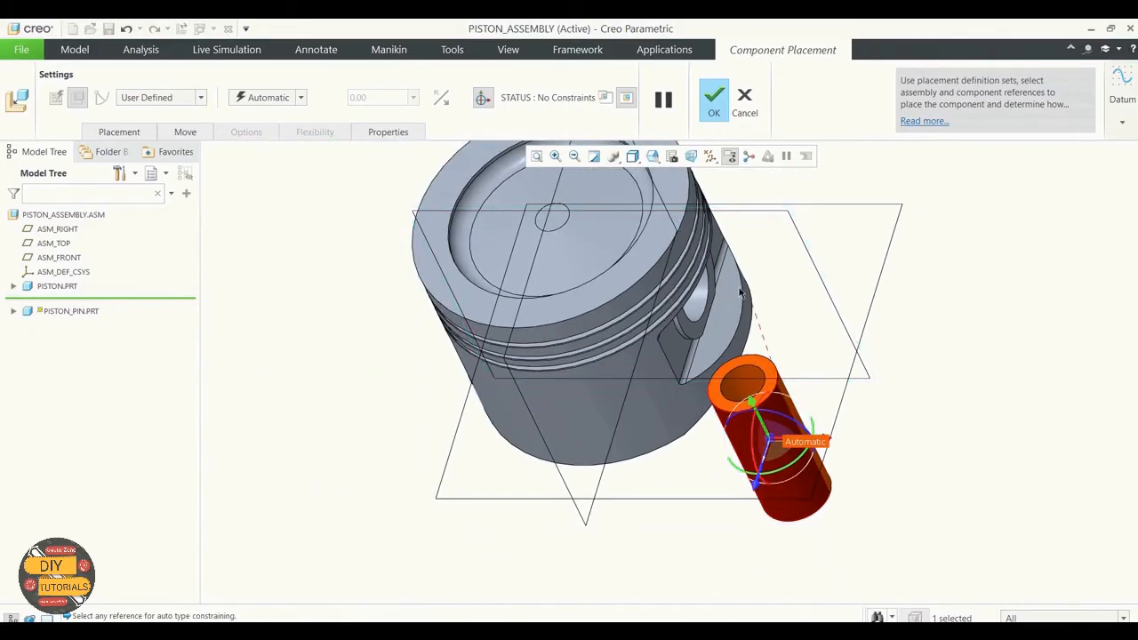
click(680, 293)
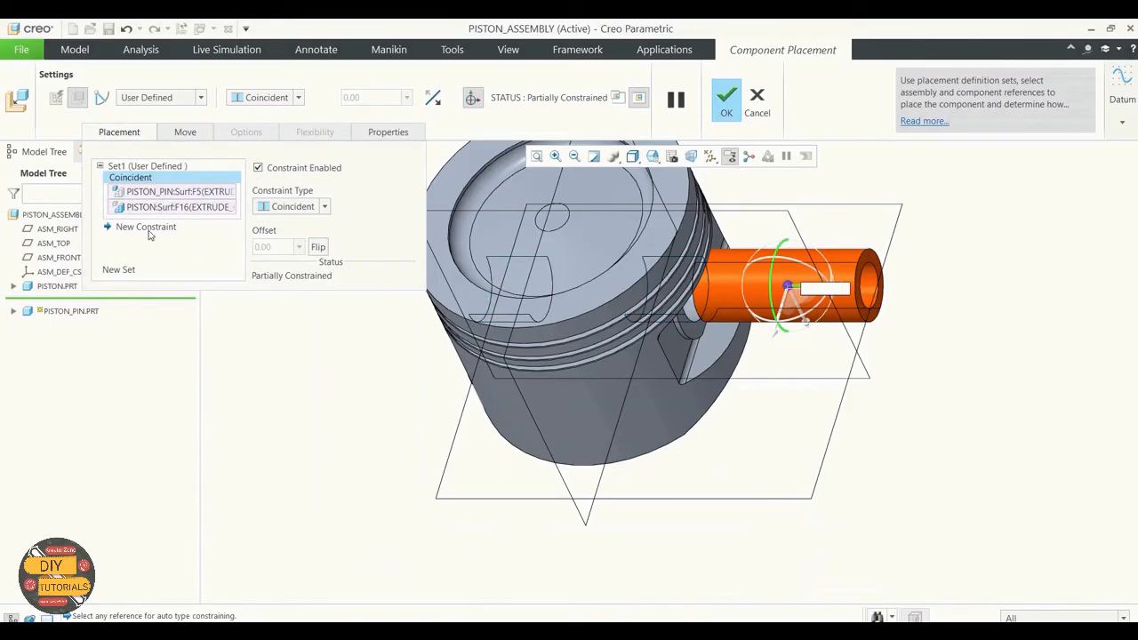
Add a Distance constraint with offset 0 between the pin's end face and the piston's bore boss face, and accept the placement
click(149, 229)
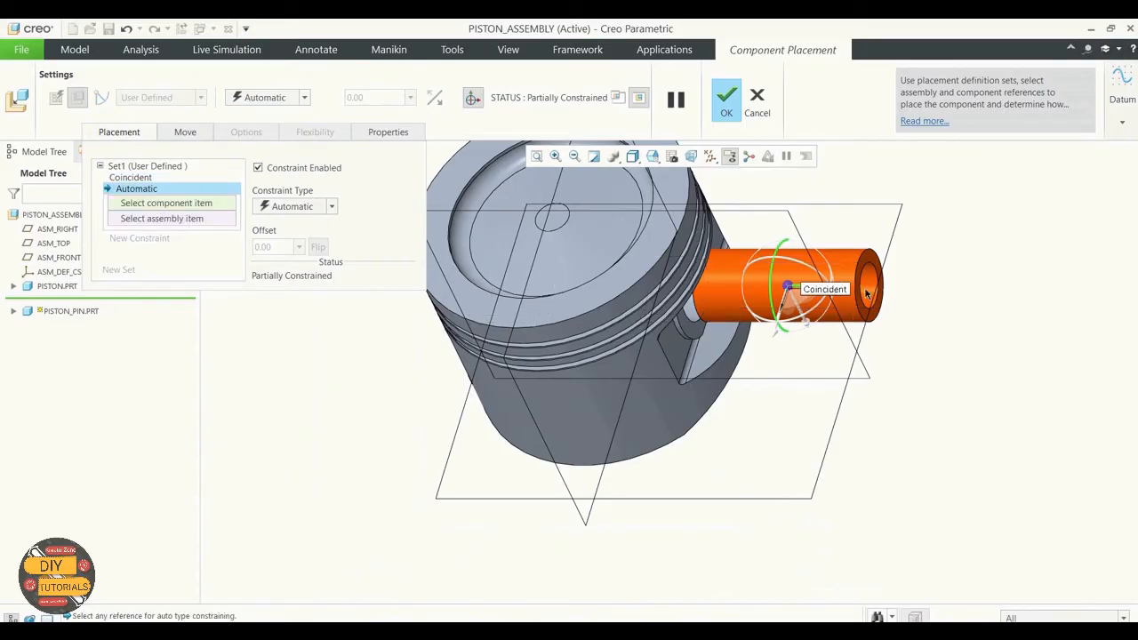
click(682, 325)
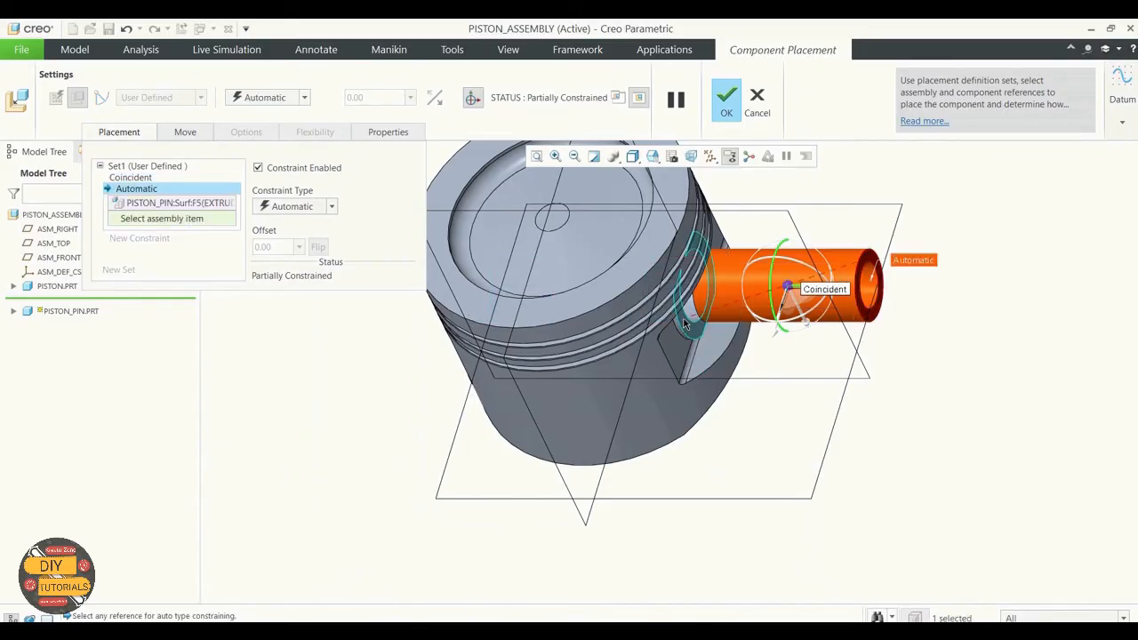
click(683, 318)
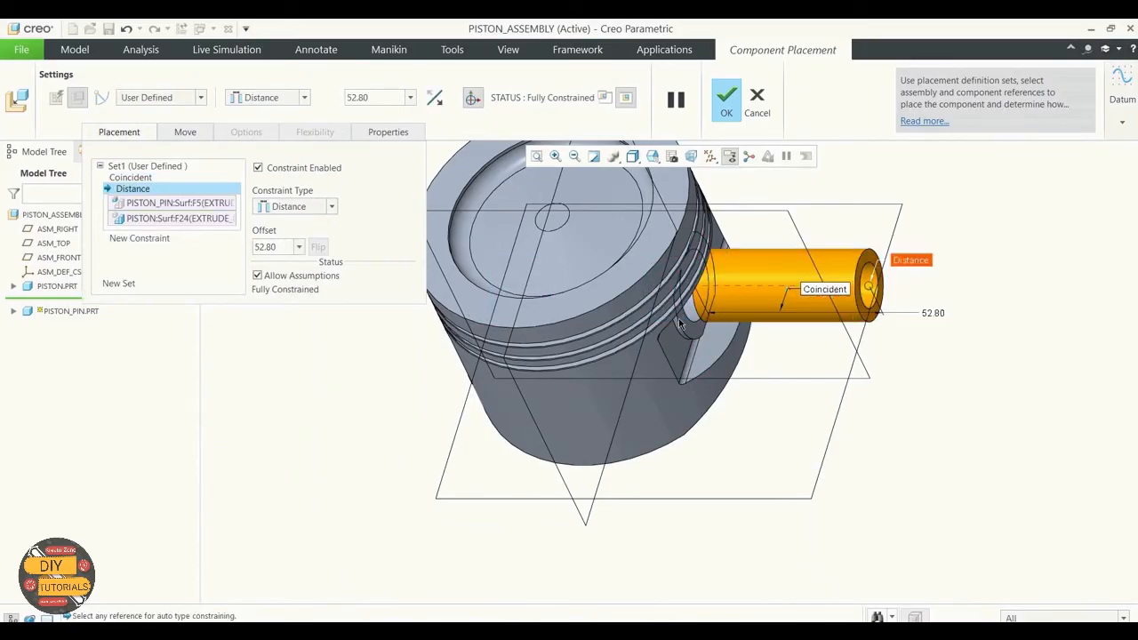
click(268, 248)
text(0)
key(Return)
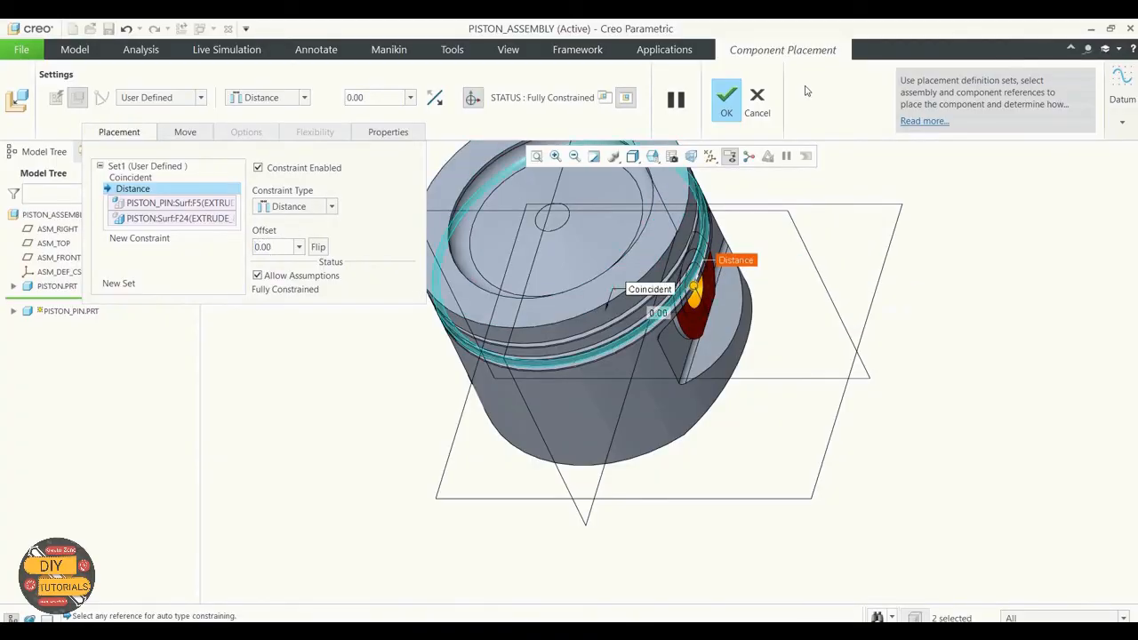
click(721, 102)
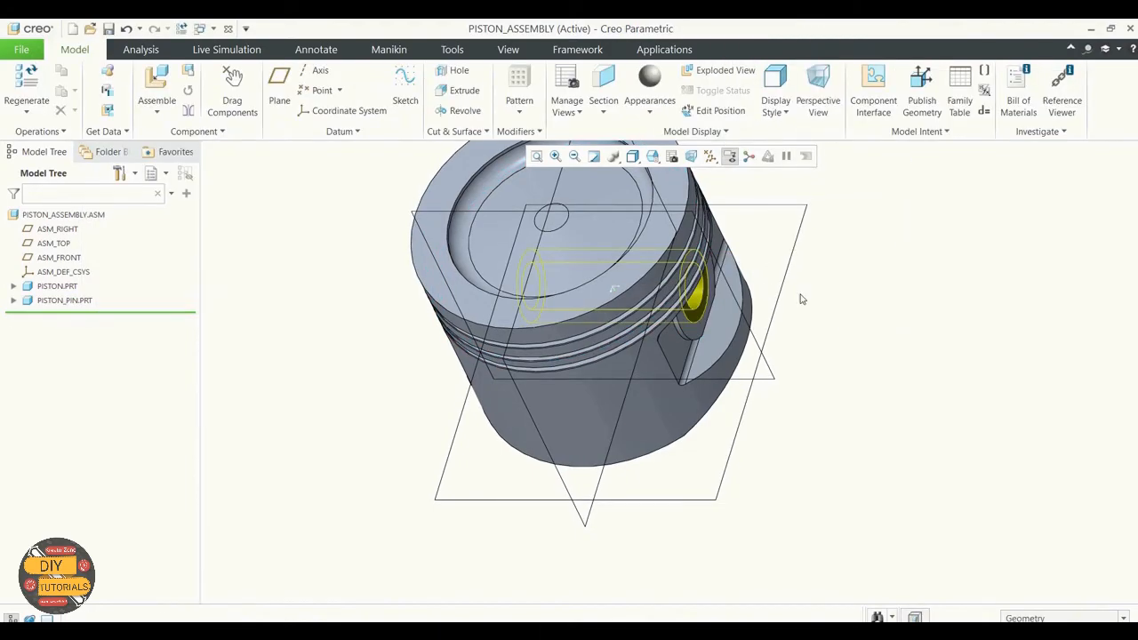
Redefine the piston pin's placement and delete its Distance constraint
middle_drag(800, 299, 787, 262)
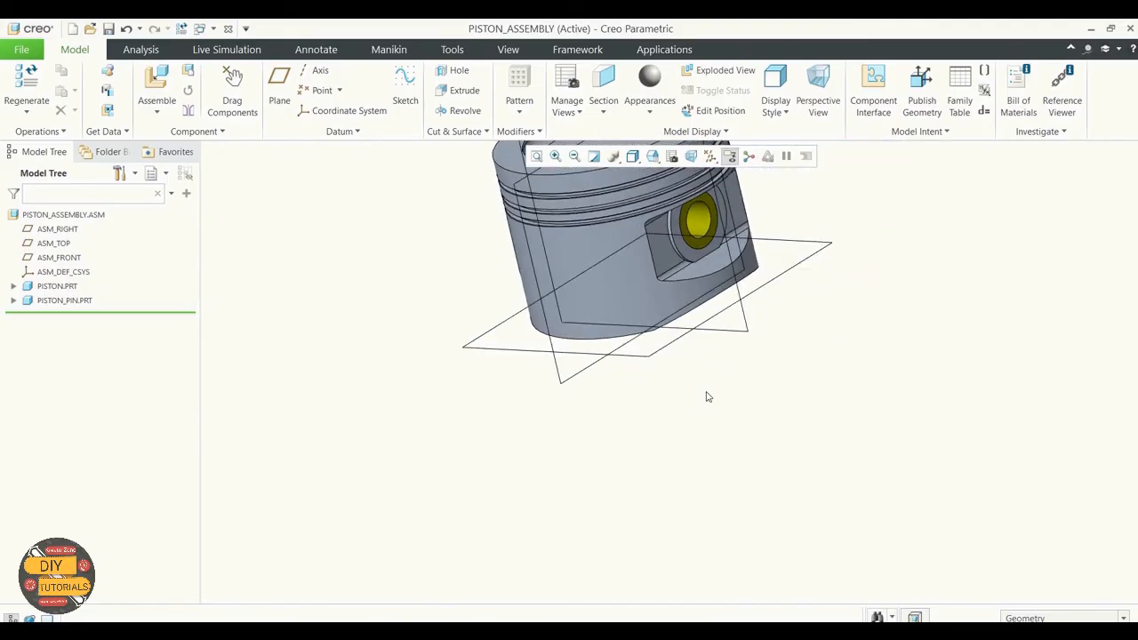
scroll(707, 397, down, 3)
scroll(722, 271, up, 4)
mouse_move(754, 322)
middle_down()
mouse_move(755, 340)
mouse_move(773, 334)
middle_up()
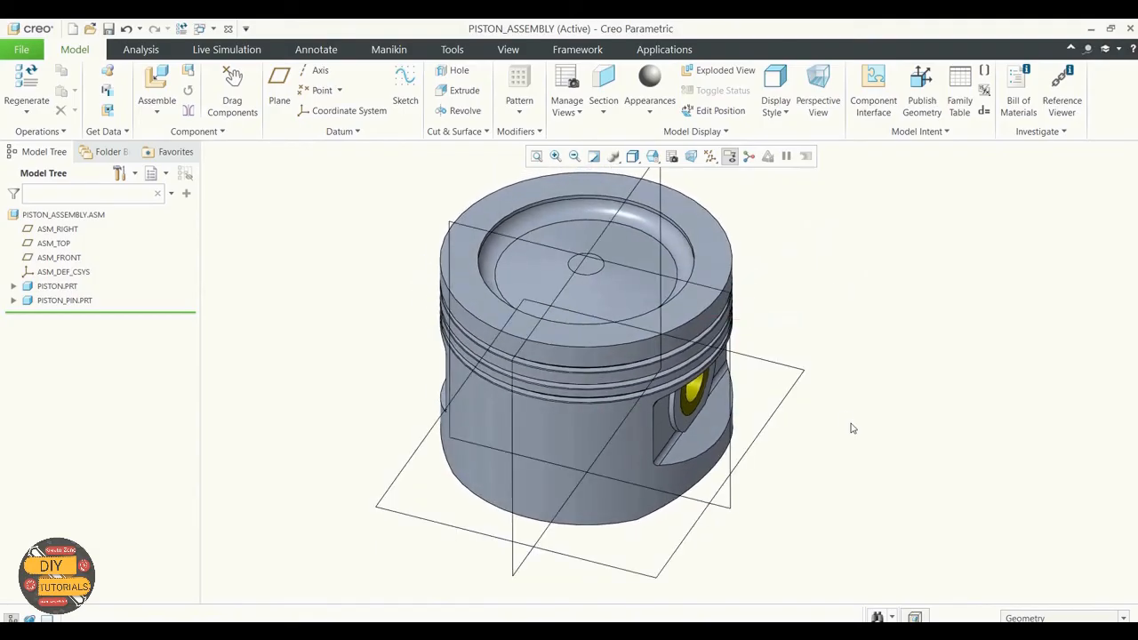
middle_drag(342, 298, 328, 360)
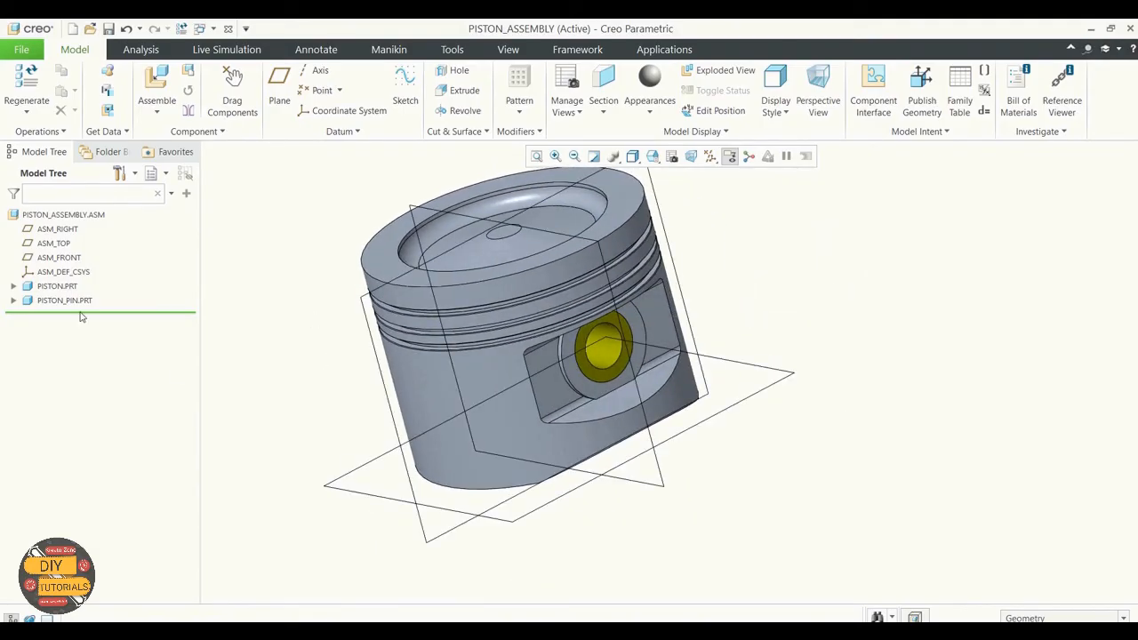
right_click(65, 302)
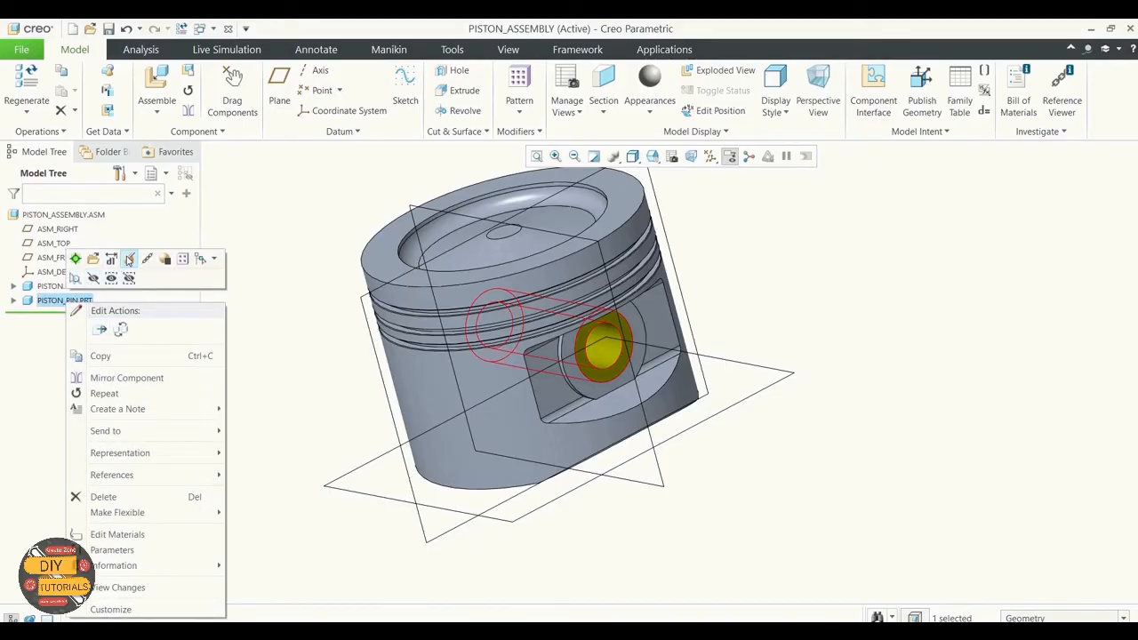
click(128, 259)
middle_drag(438, 341, 814, 373)
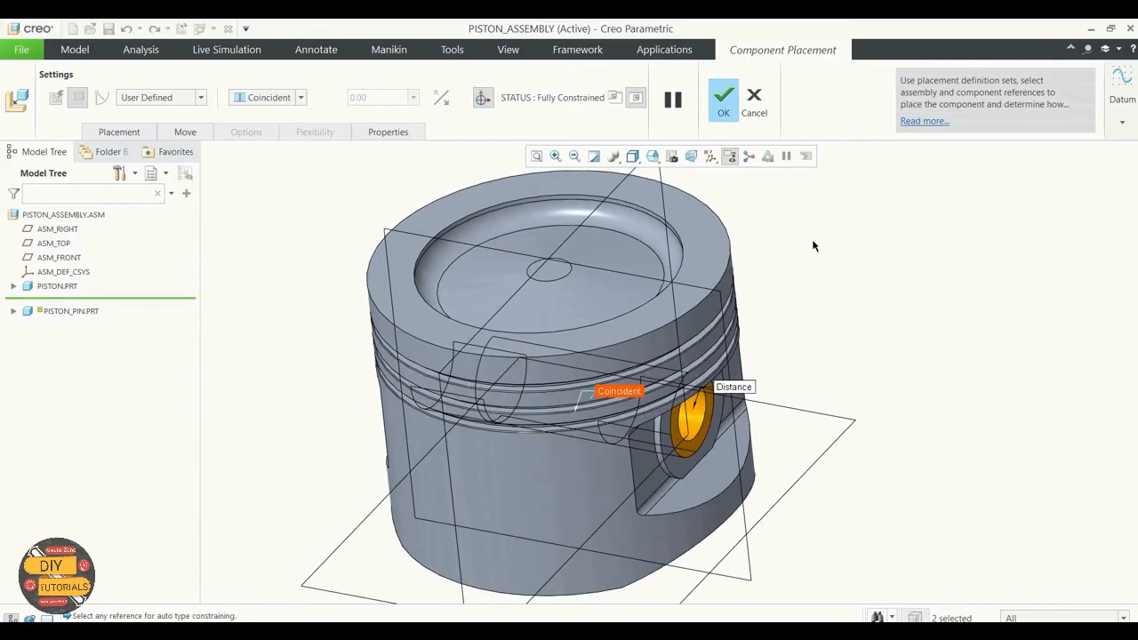
click(120, 132)
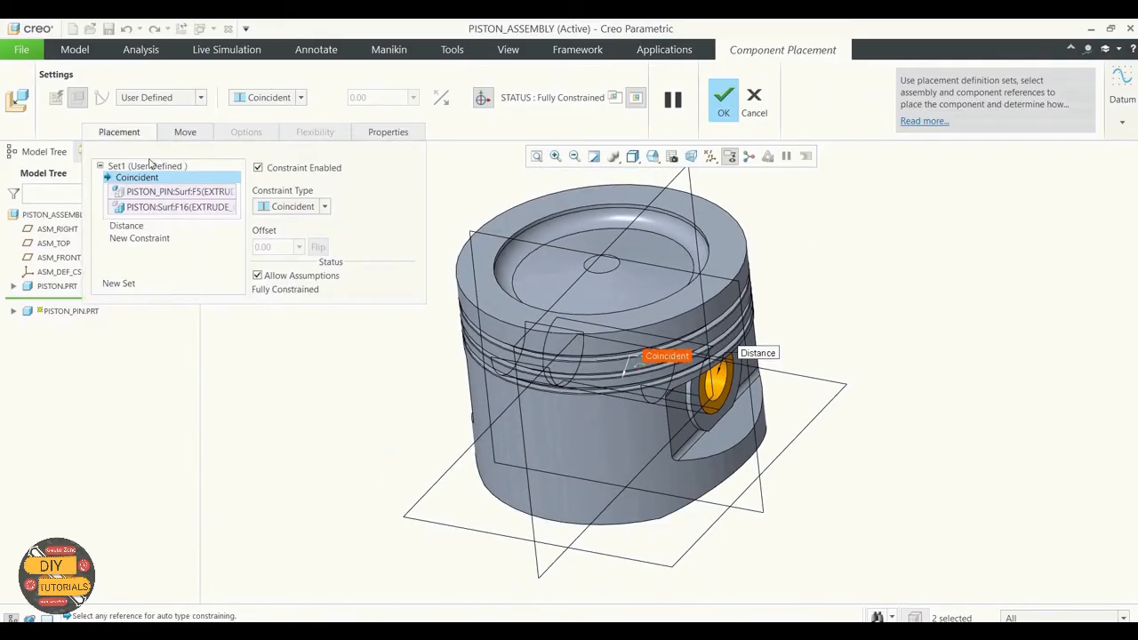
click(133, 225)
right_click(148, 191)
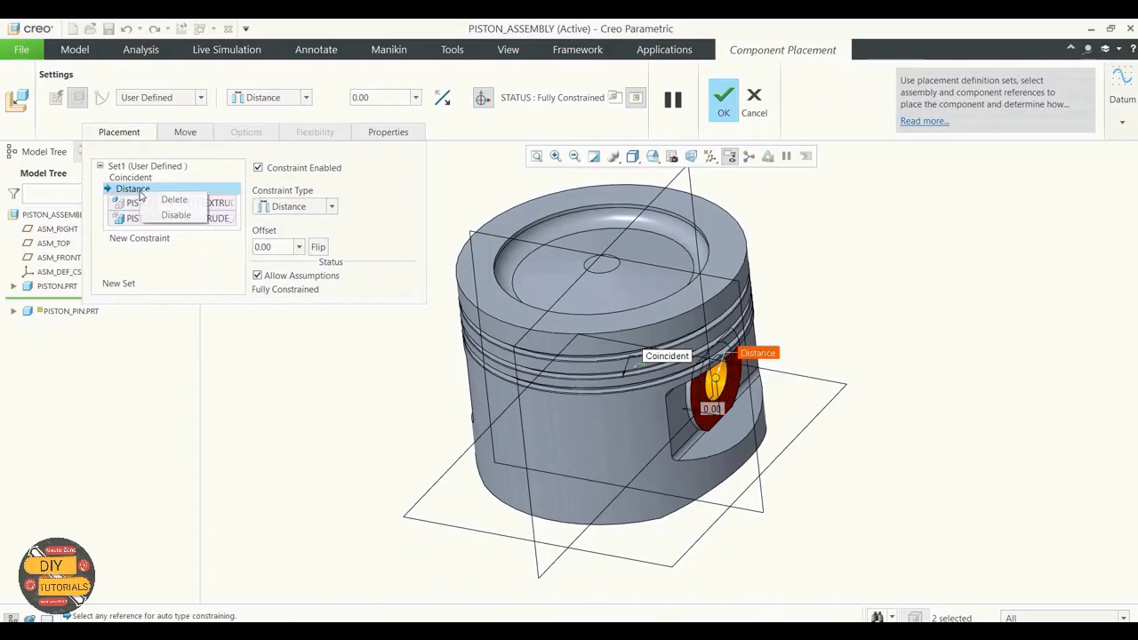
click(168, 200)
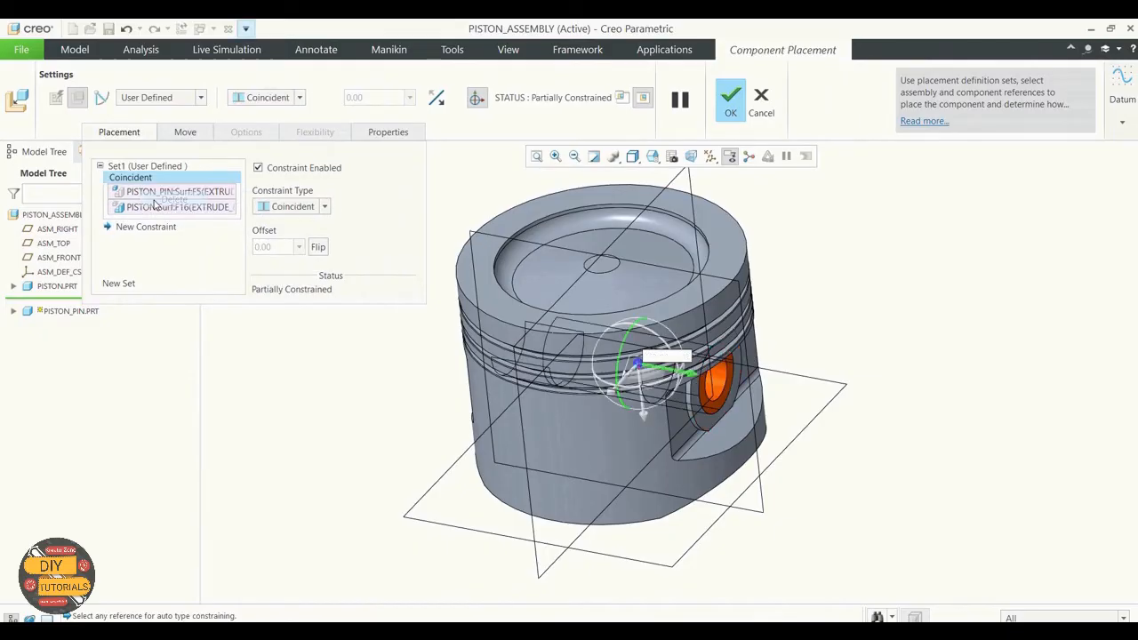
Add a new constraint to the piston pin's placement and pull the pin along its axis clear of the piston
click(142, 237)
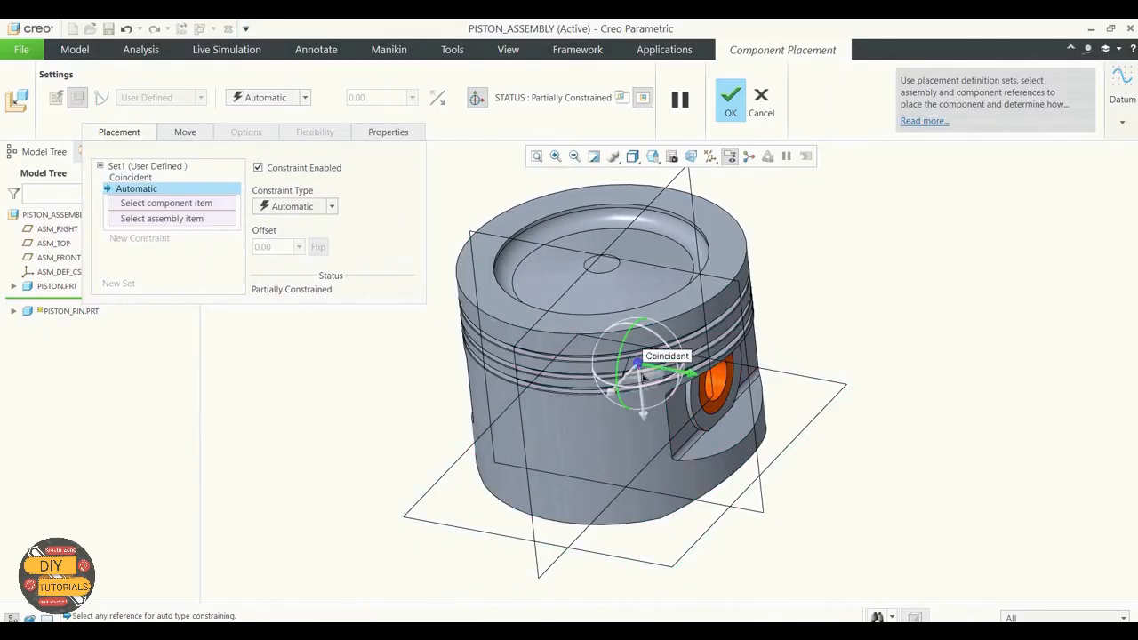
drag(691, 377, 749, 397)
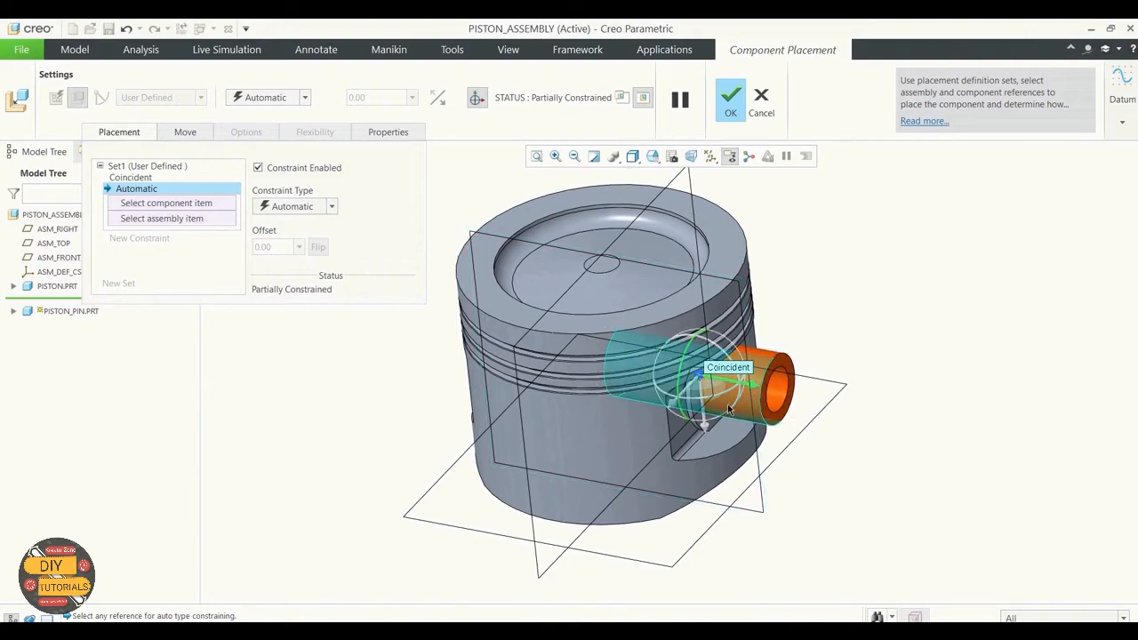
drag(748, 388, 999, 418)
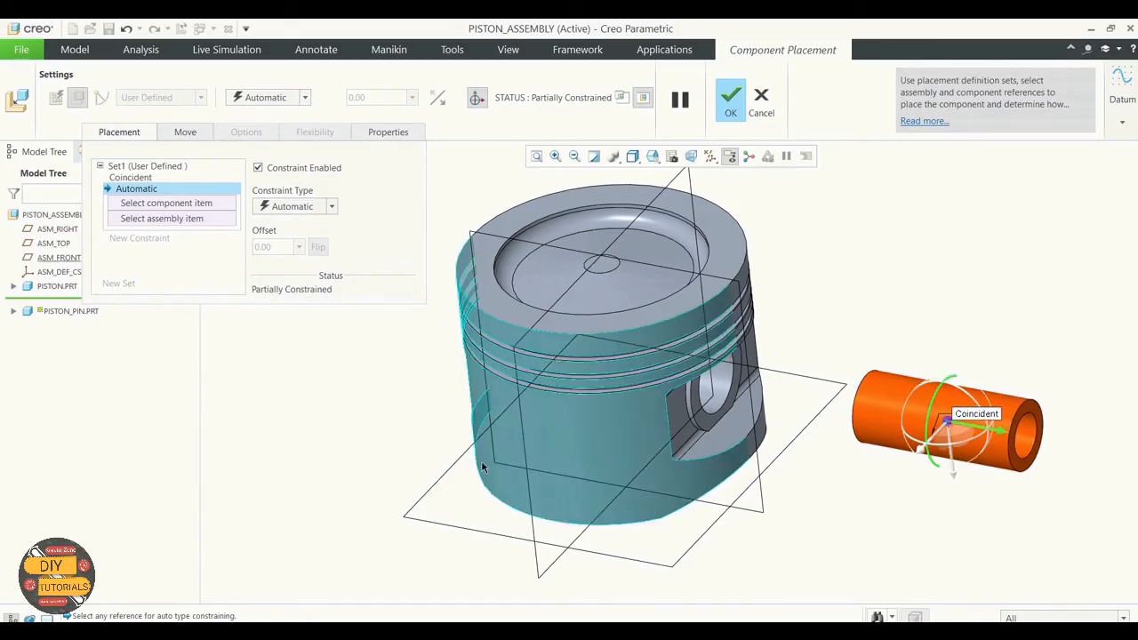
Reference the new constraint from the pin's TOP datum plane to the assembly's ASM_RIGHT datum plane
click(147, 201)
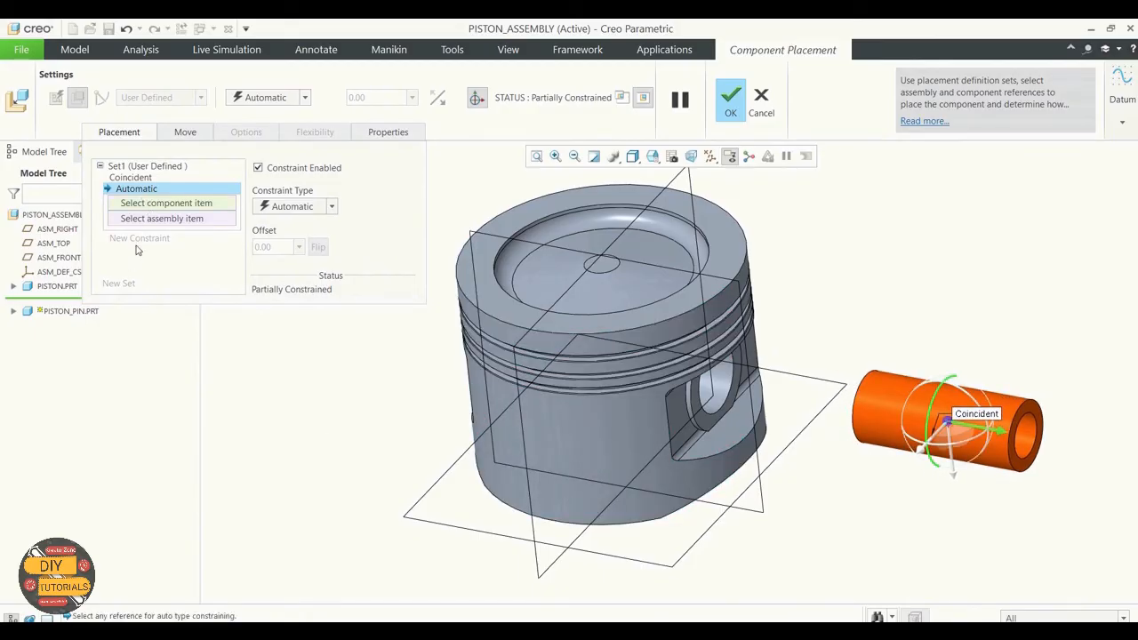
click(14, 311)
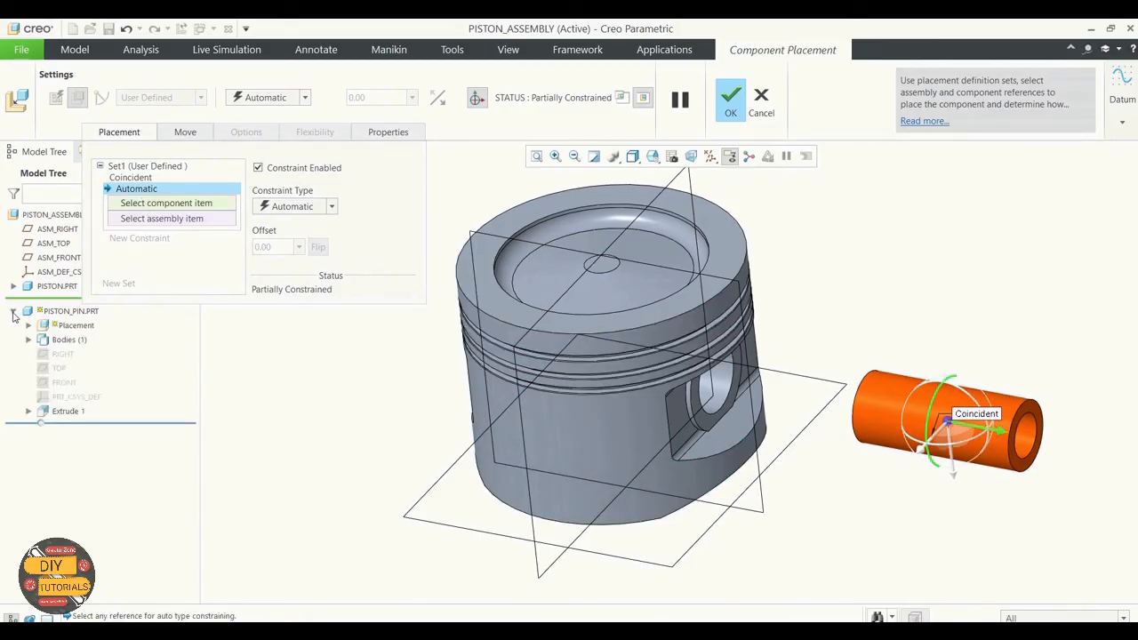
click(63, 354)
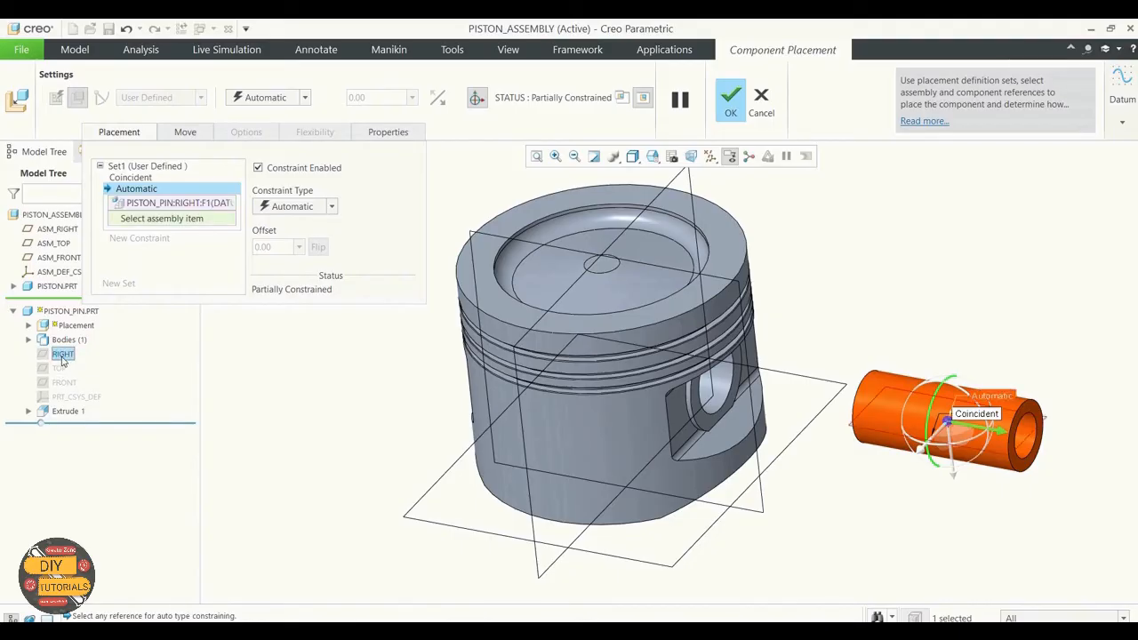
right_click(138, 205)
click(174, 207)
click(59, 369)
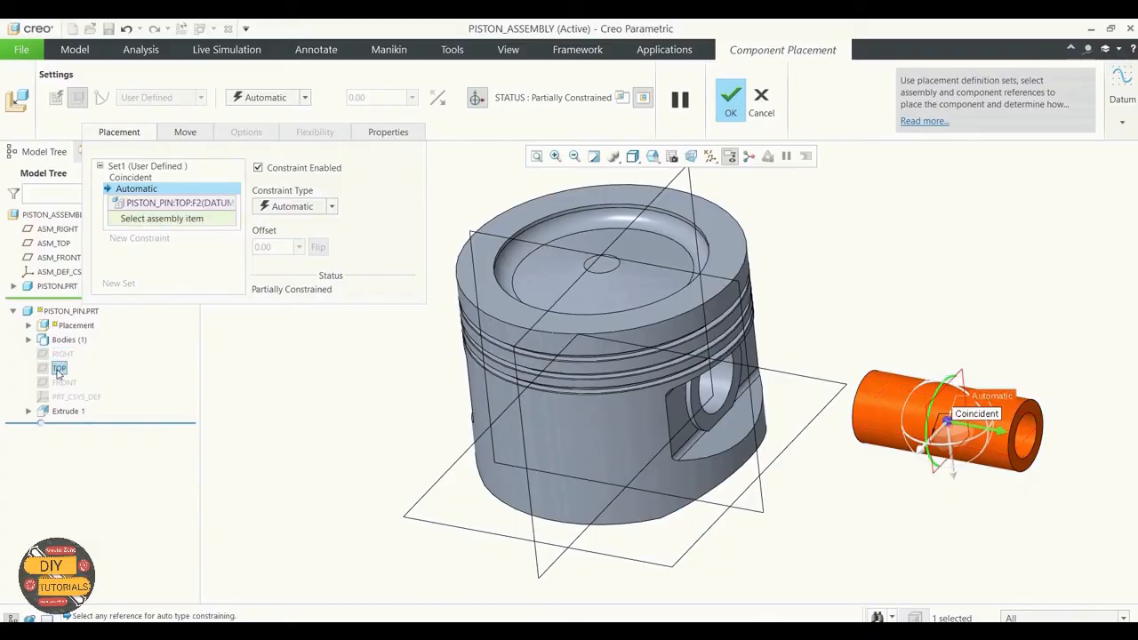
click(526, 334)
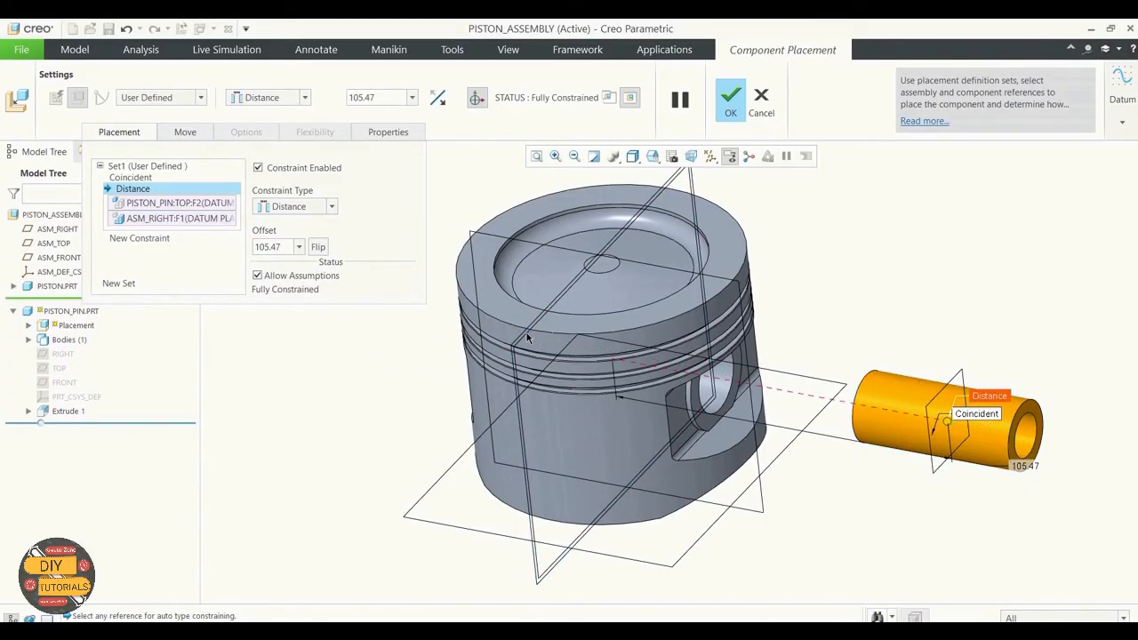
Set the pin's Distance constraint offset to 0 and accept the redefined placement
double_click(283, 247)
text(0)
key(Return)
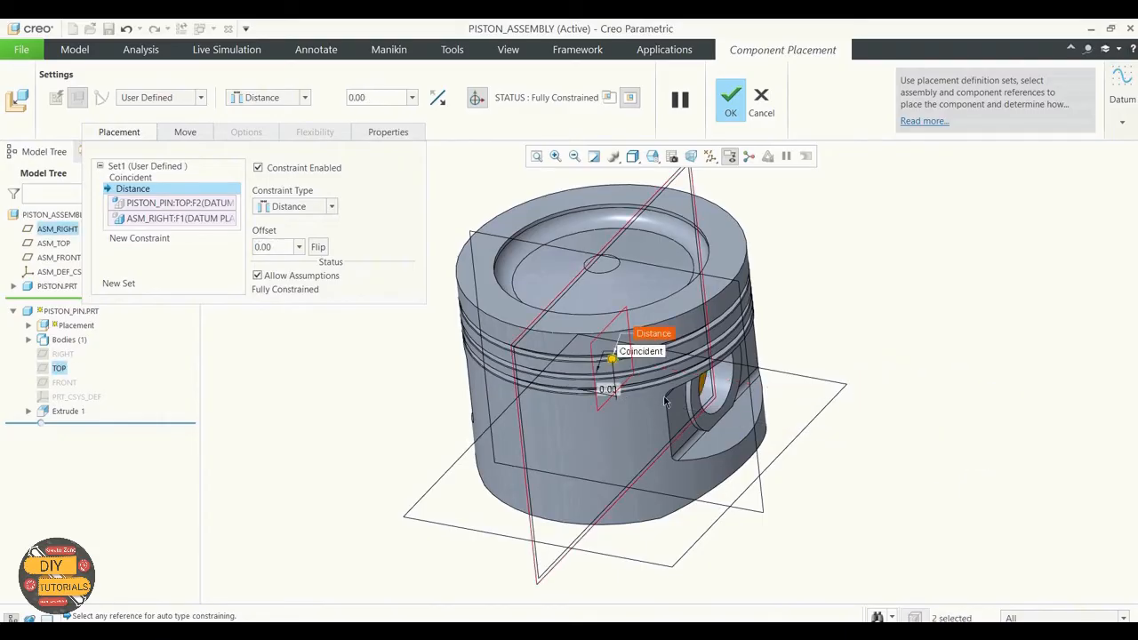
mouse_move(870, 420)
middle_down()
mouse_move(840, 389)
mouse_move(942, 418)
mouse_move(880, 433)
middle_up()
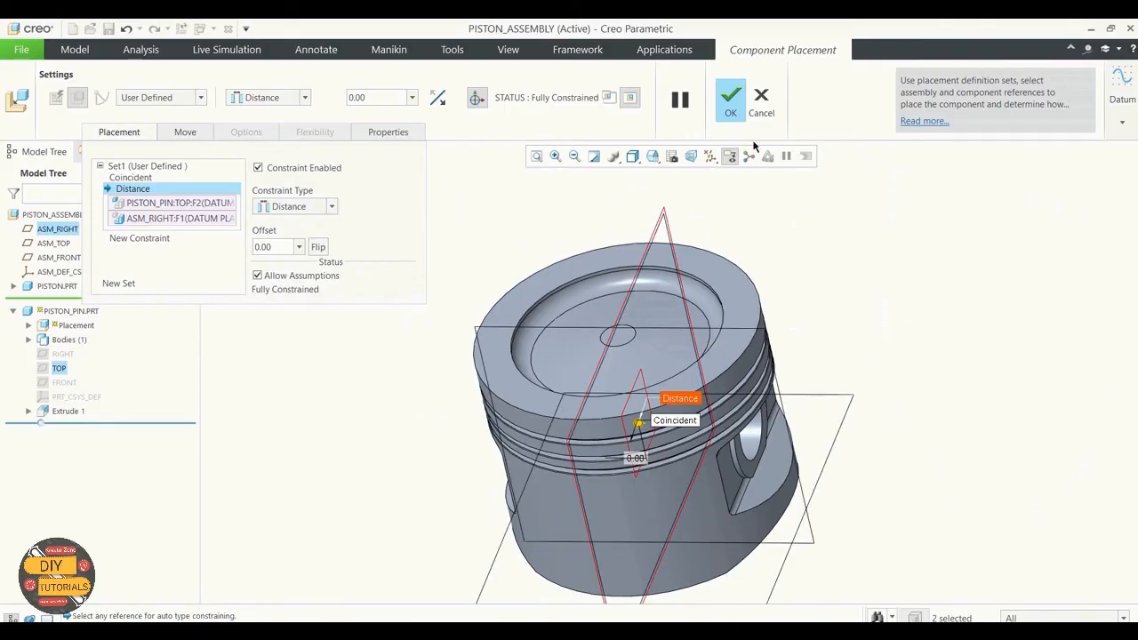
click(737, 110)
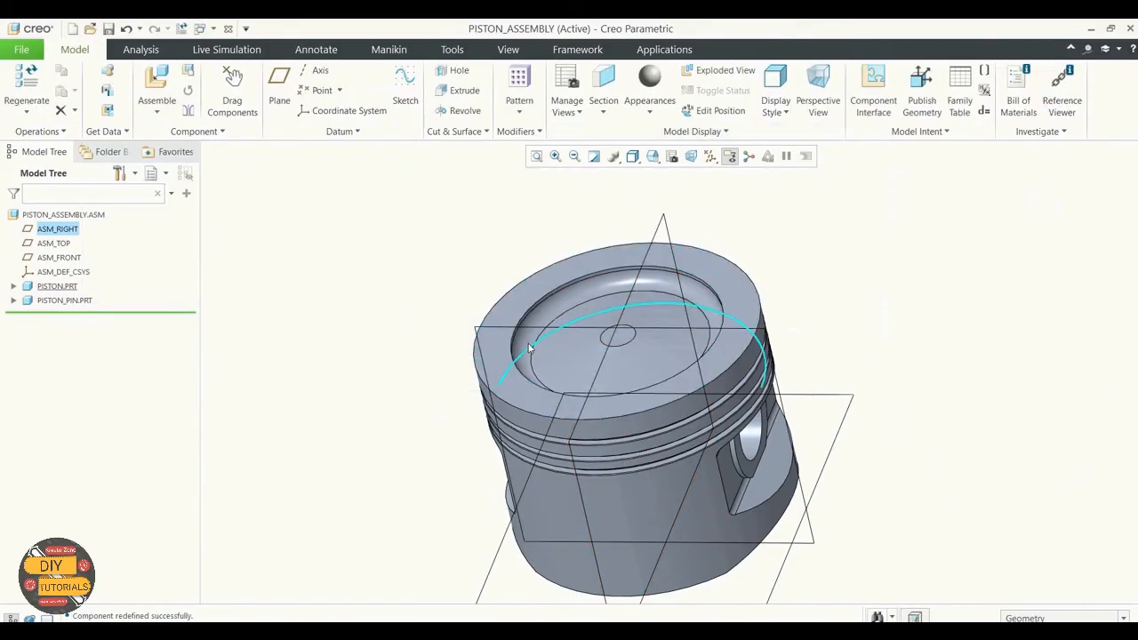
Bring ring_oil.prt from the Exercise 3 folder into the assembly for placement
mouse_move(454, 384)
middle_down()
mouse_move(443, 396)
mouse_move(448, 384)
middle_up()
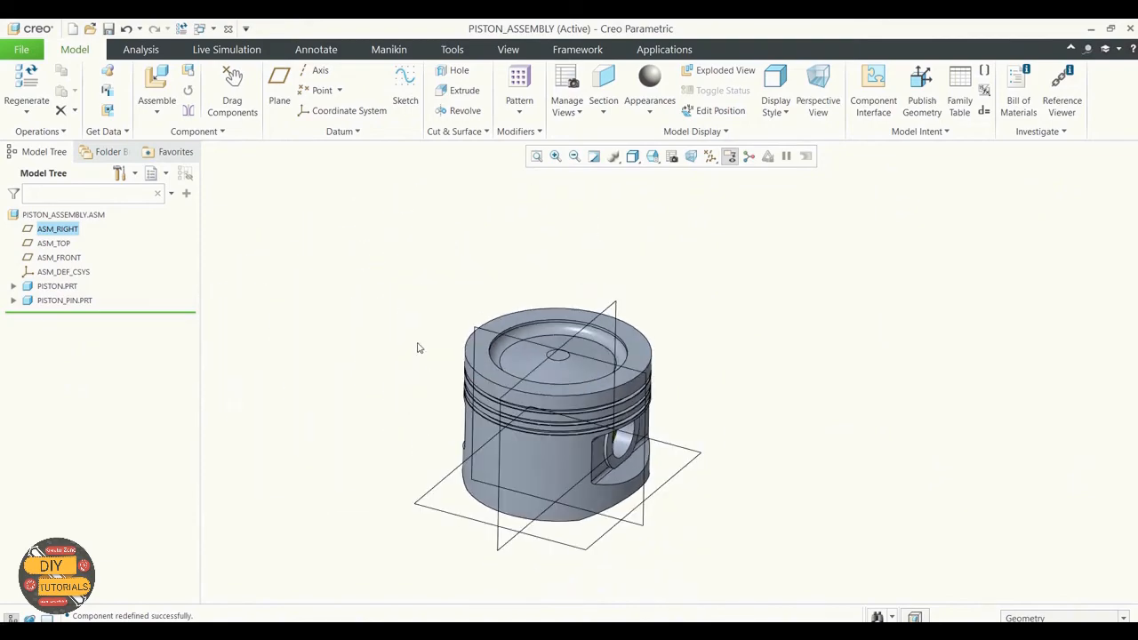
scroll(407, 430, up, 2)
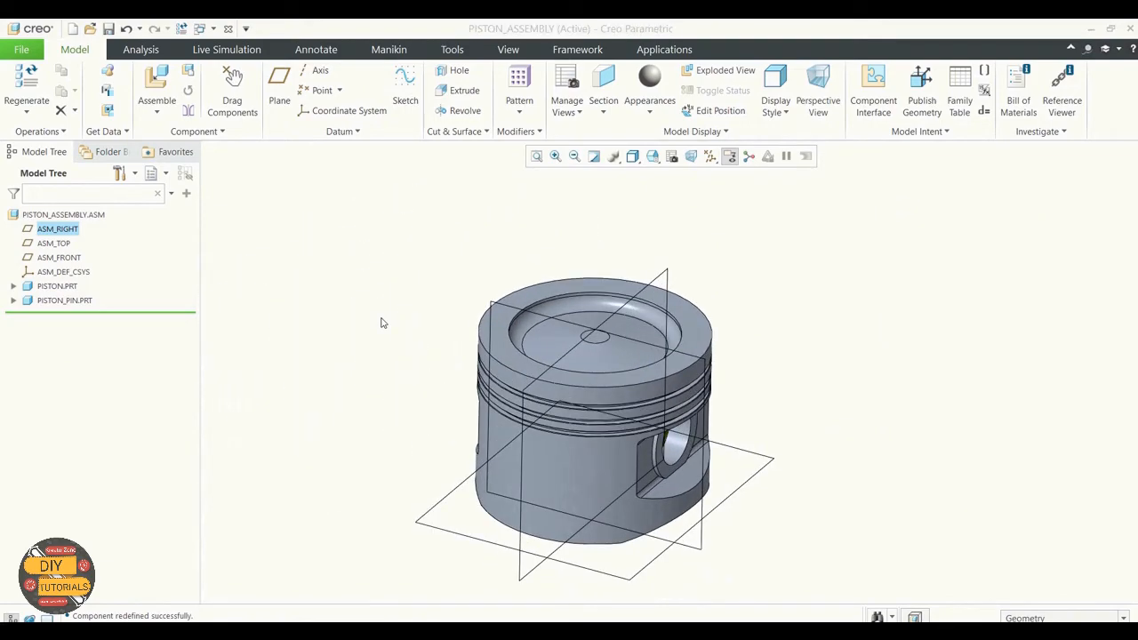
click(156, 111)
click(178, 131)
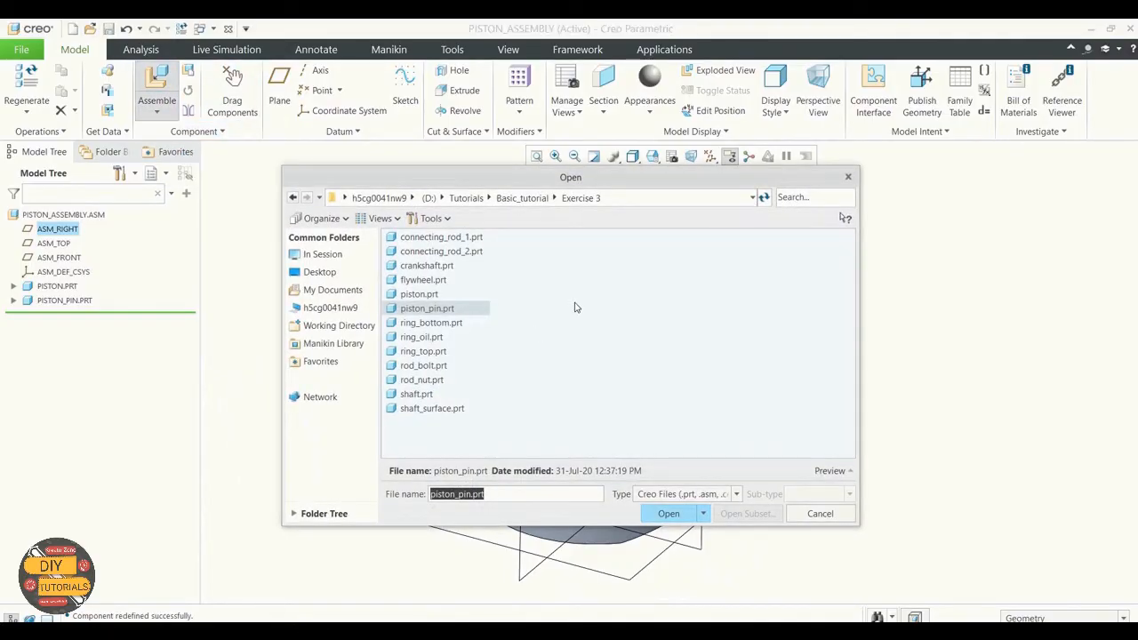
click(444, 337)
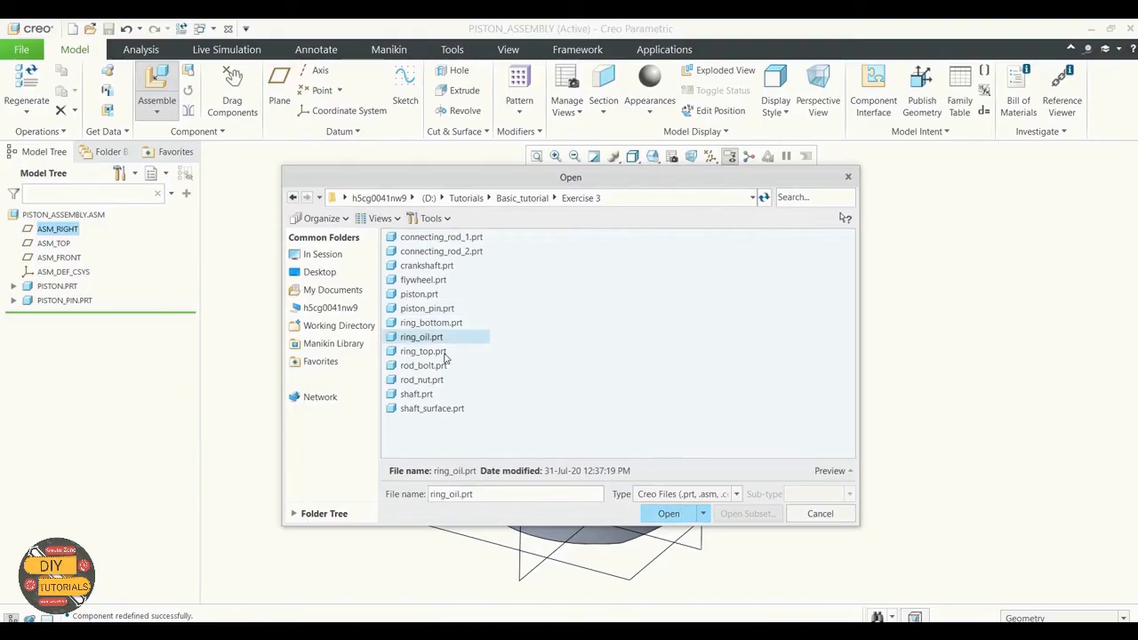
click(668, 513)
Add a Distance constraint between the oil ring's flat face and a face of the piston's ring groove
scroll(678, 513, up, 5)
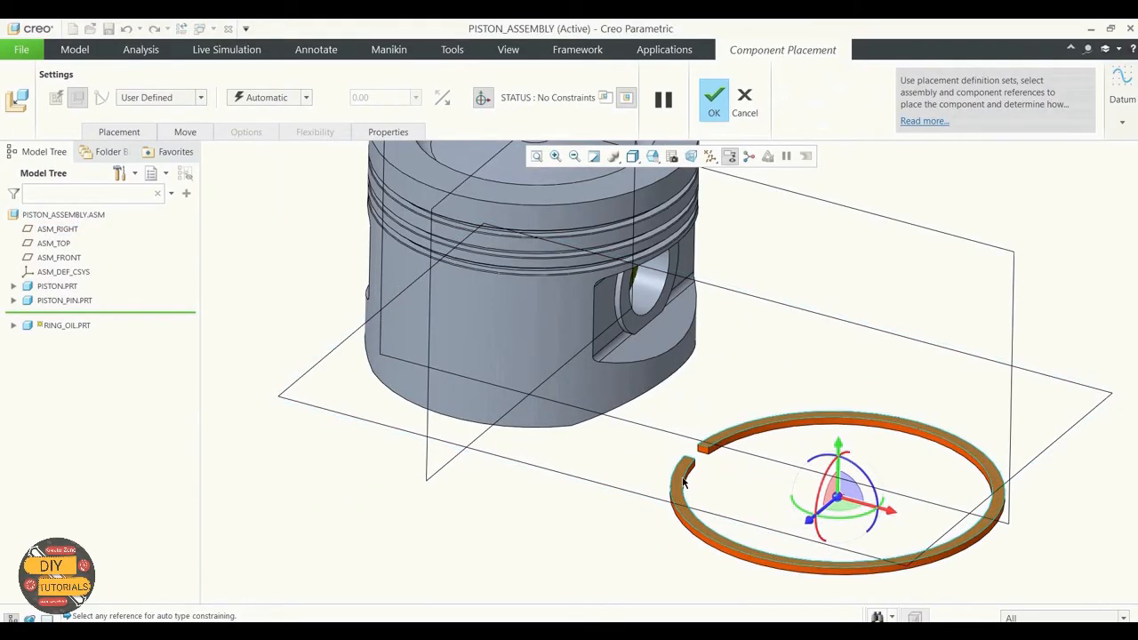
scroll(683, 481, down, 3)
middle_drag(405, 372, 426, 470)
scroll(470, 299, up, 6)
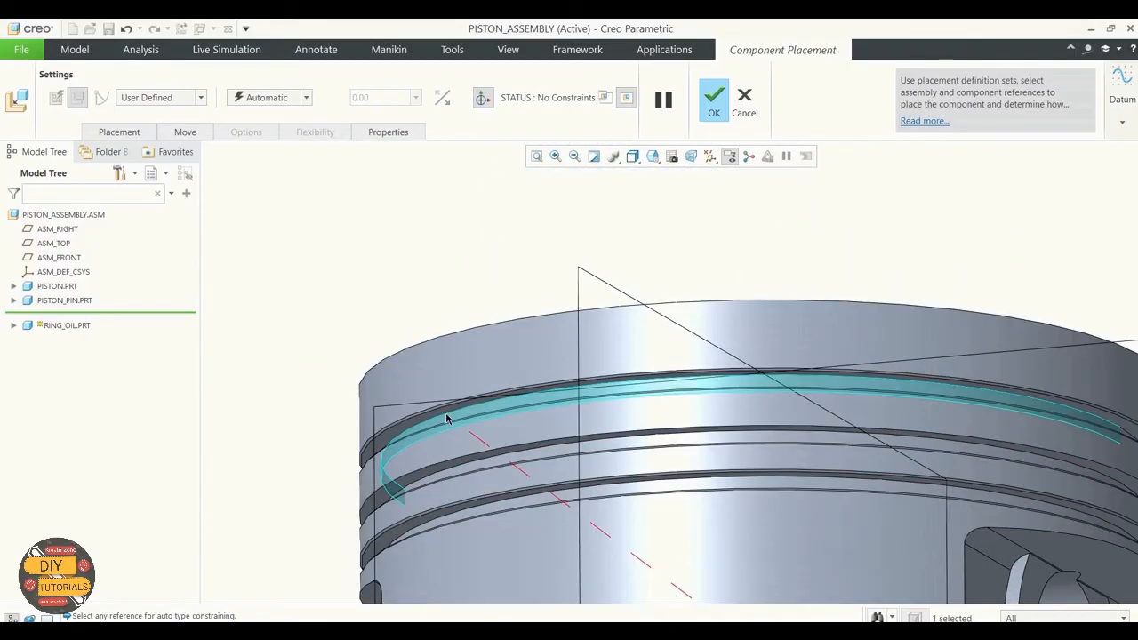
click(449, 414)
scroll(490, 326, down, 5)
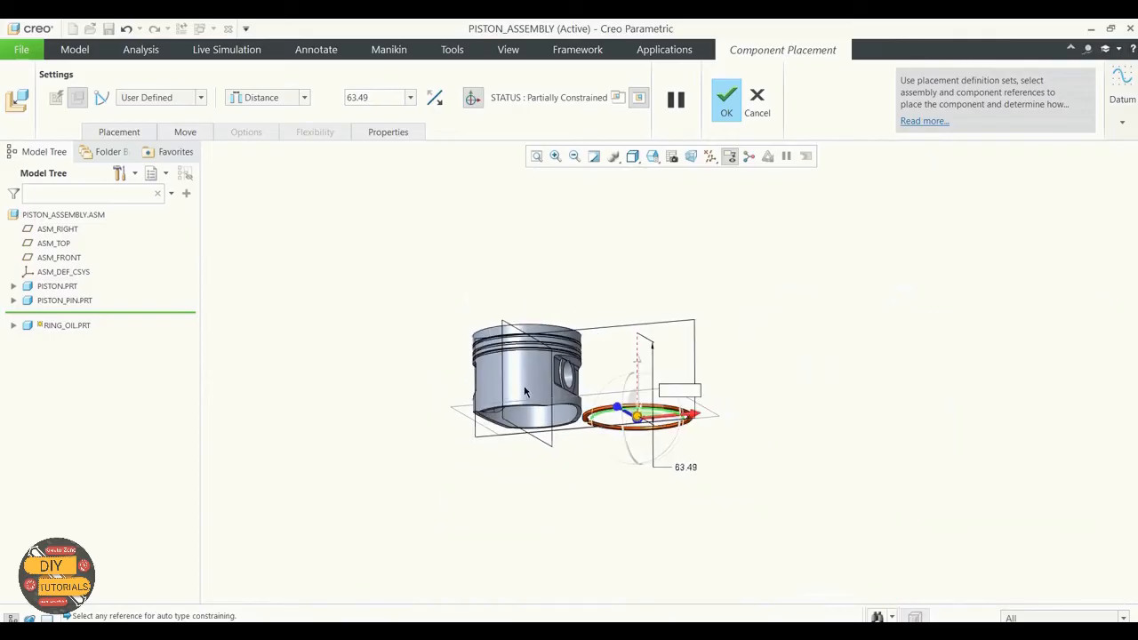
Set the oil ring's distance offset from the piston's groove face to 0
middle_drag(557, 475, 556, 501)
double_click(383, 95)
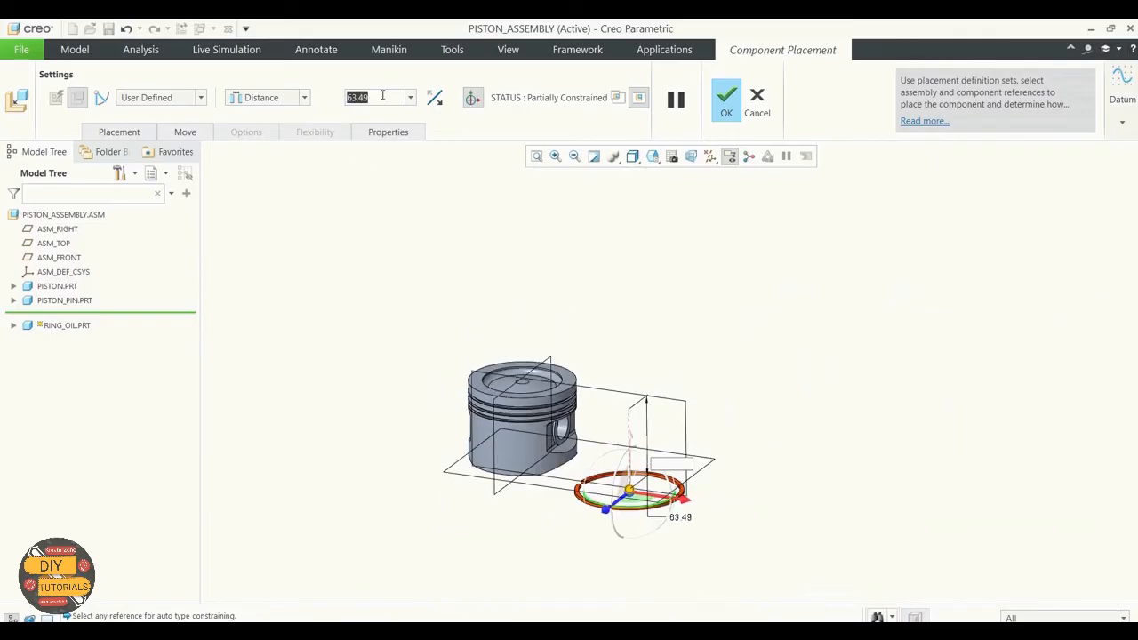
text(0)
key(Return)
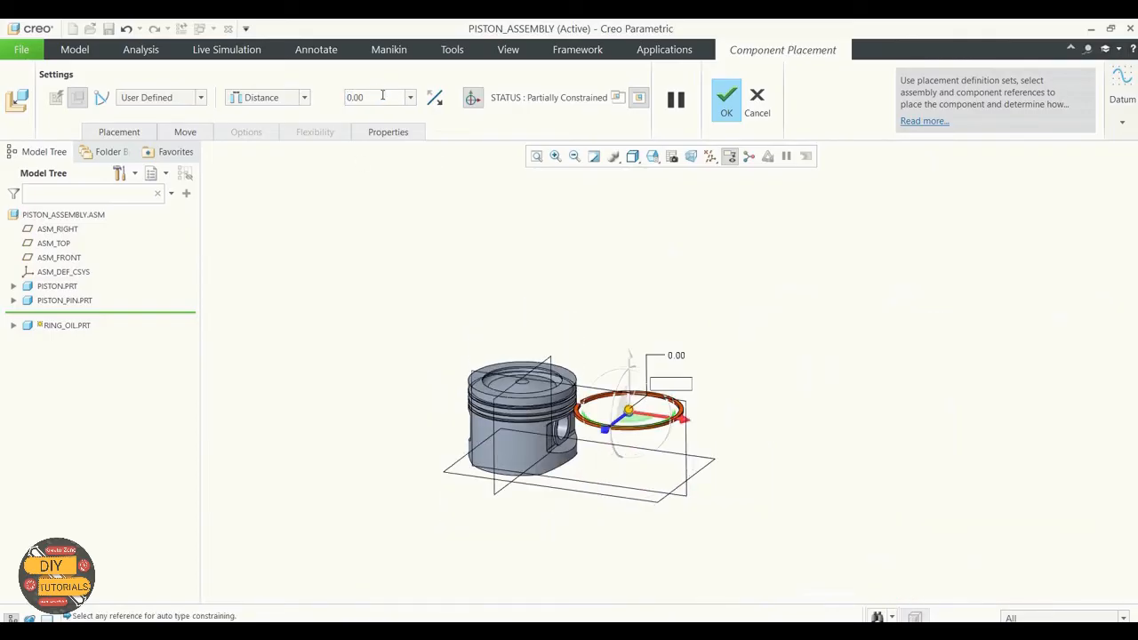
Turn on the display of datum axes in the assembly
scroll(610, 425, up, 3)
middle_drag(774, 305, 773, 332)
click(709, 156)
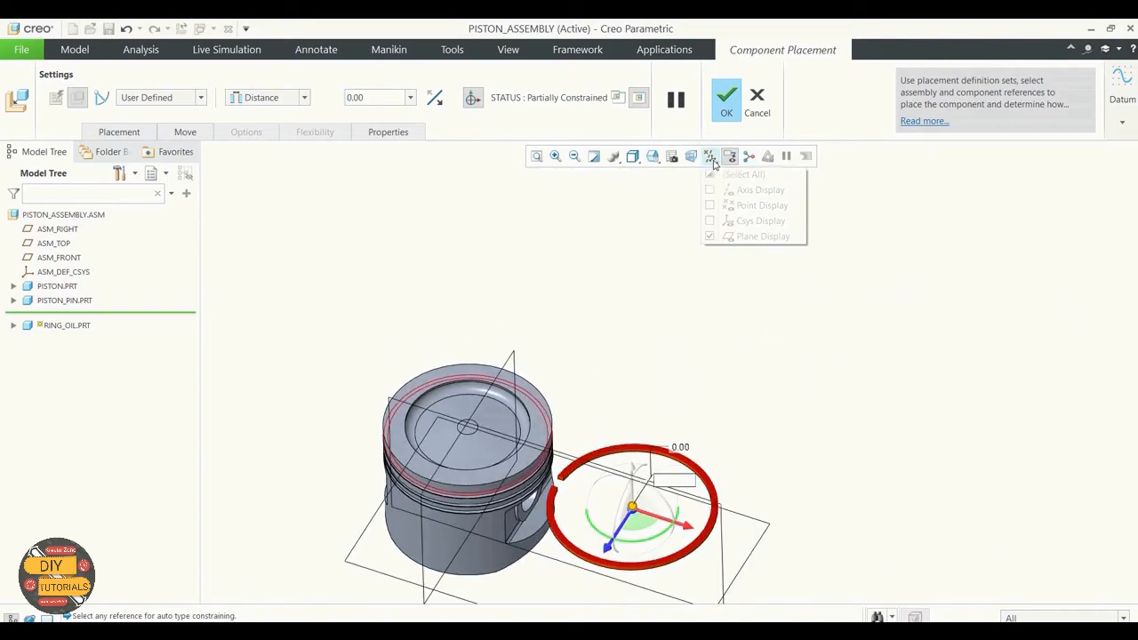
click(718, 190)
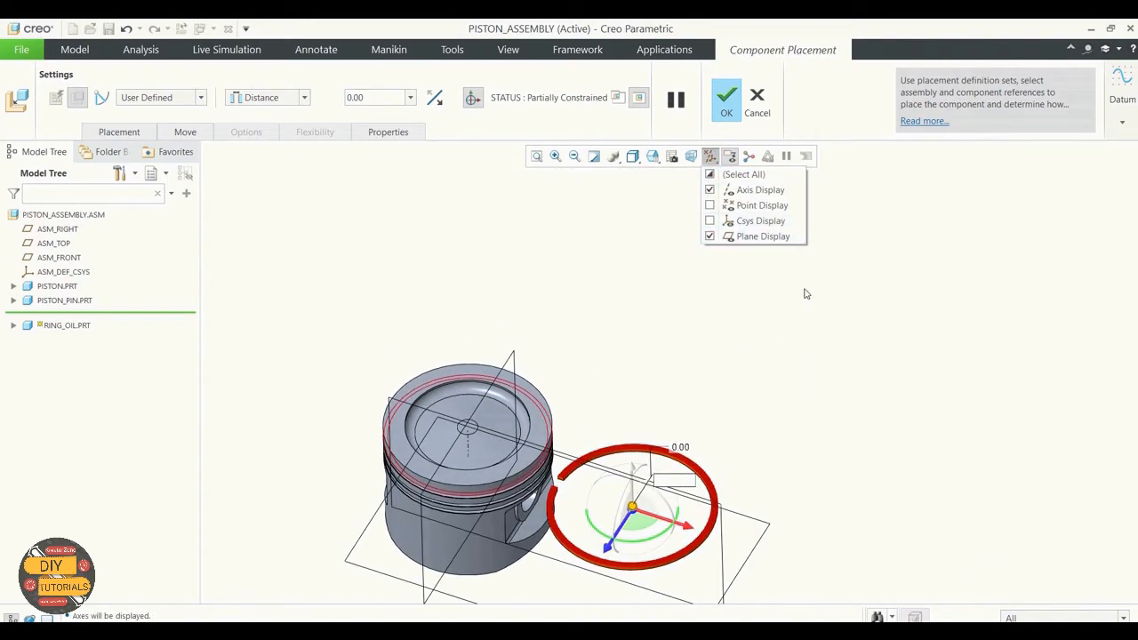
Make the oil ring's outer cylindrical surface coincident with the piston's outer cylindrical surface
middle_drag(805, 335, 777, 322)
scroll(717, 364, up, 2)
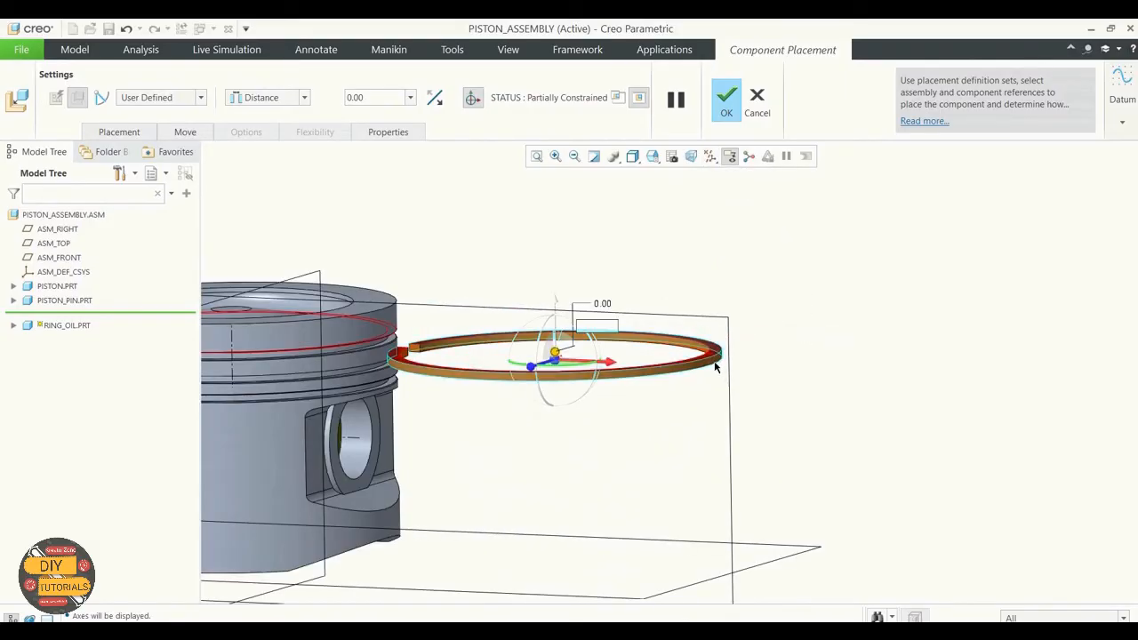
click(715, 366)
scroll(822, 366, down, 3)
click(485, 357)
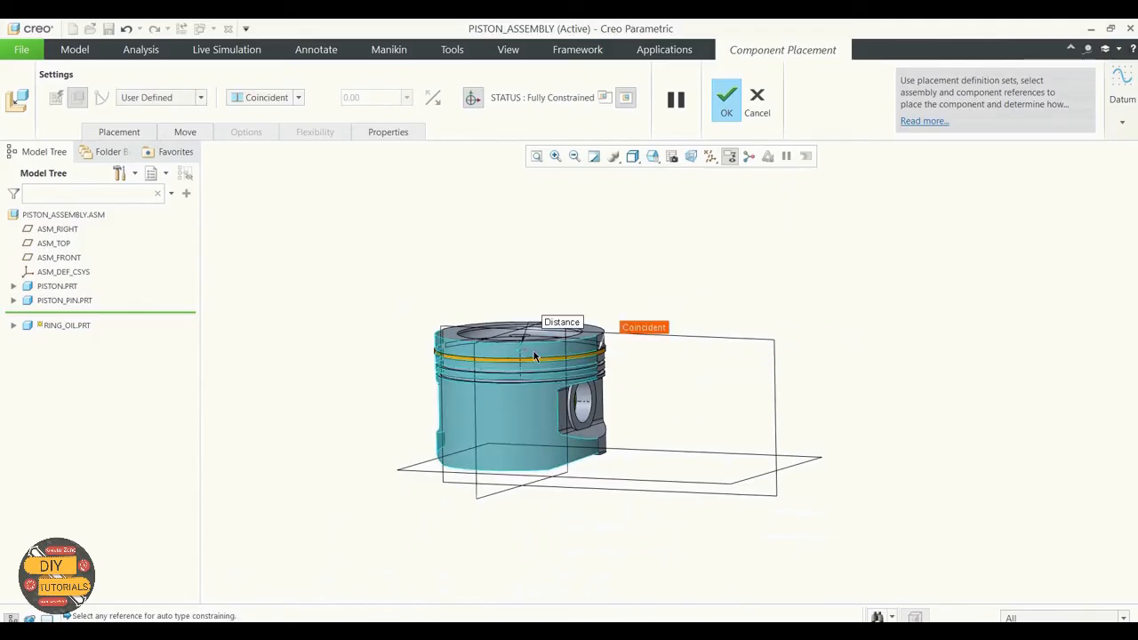
List the oil ring's datums in the model tree and add a third, automatic constraint to its placement set
middle_drag(699, 310, 767, 316)
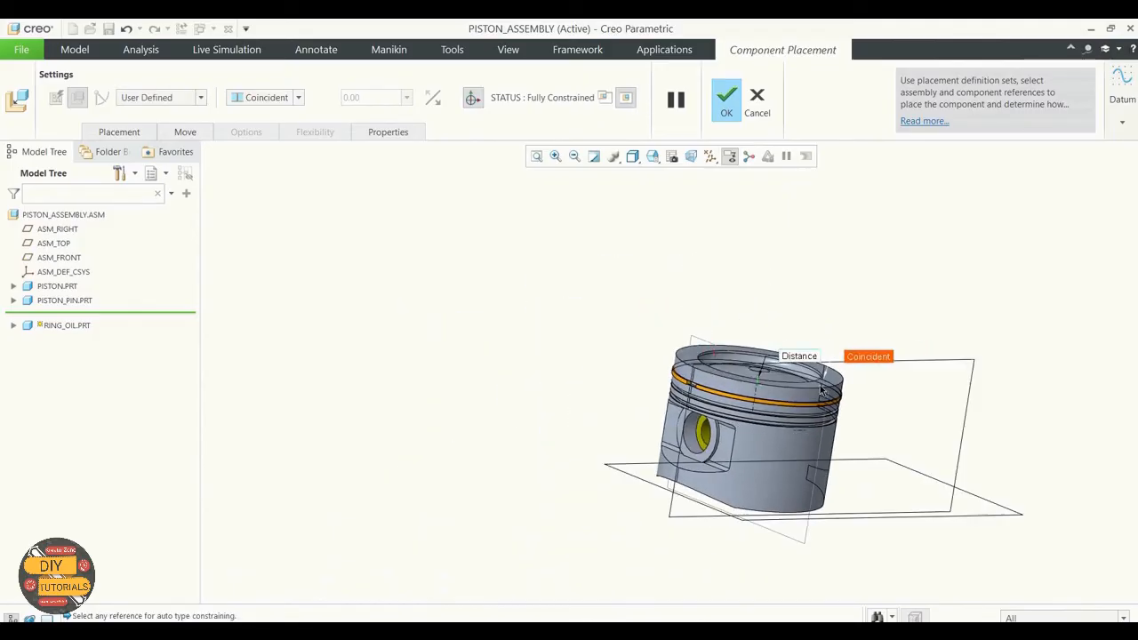
scroll(827, 397, up, 3)
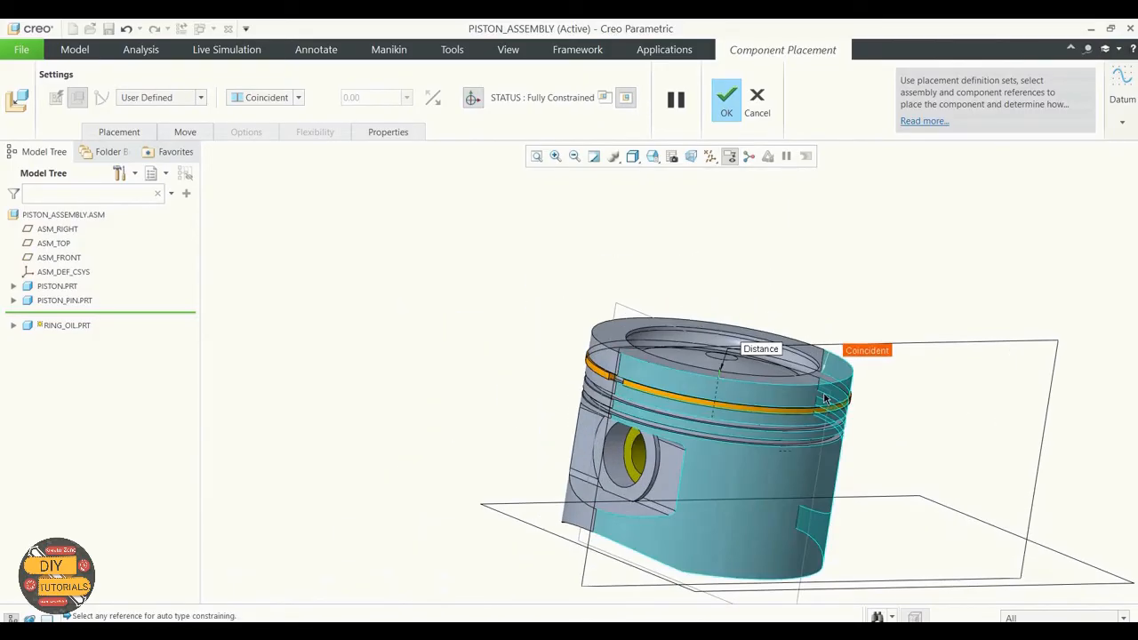
click(12, 327)
click(118, 131)
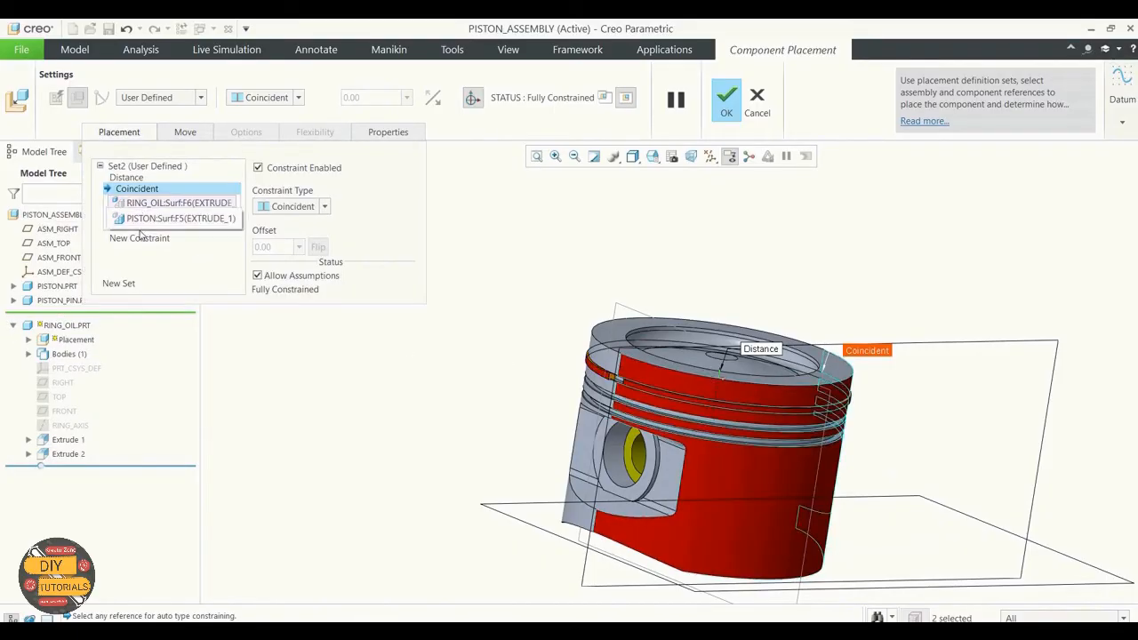
click(143, 240)
click(143, 179)
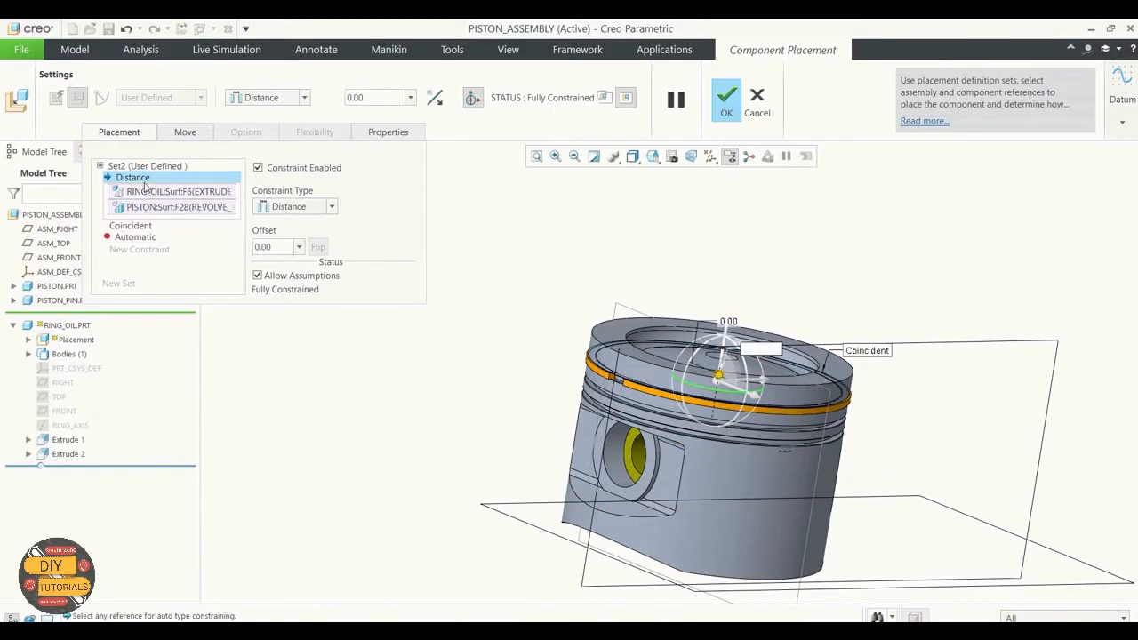
click(142, 224)
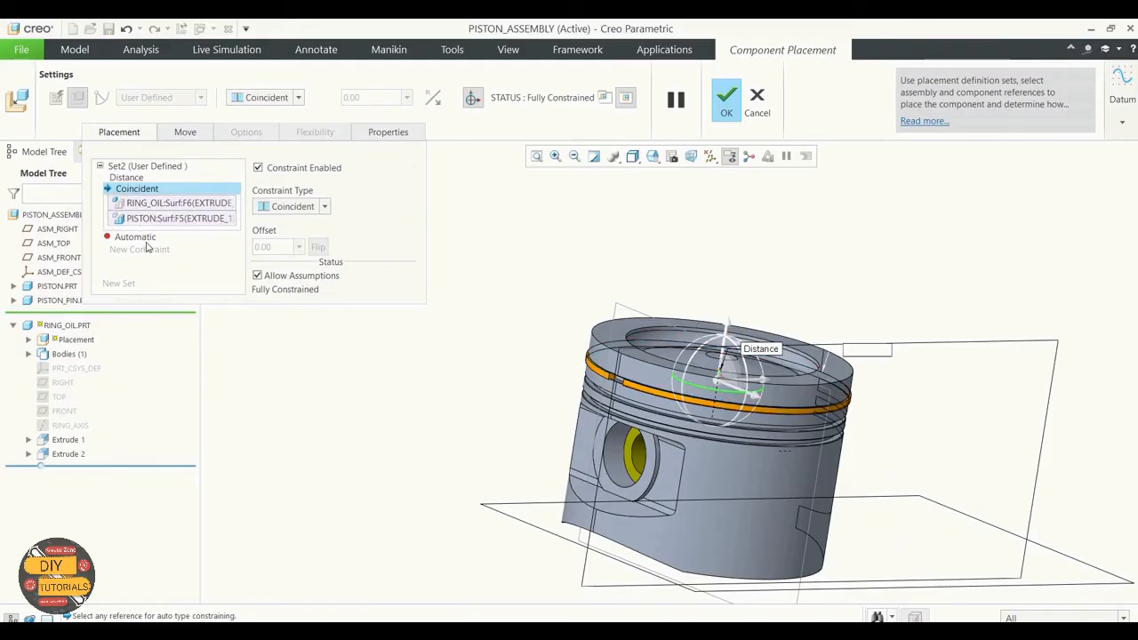
click(147, 238)
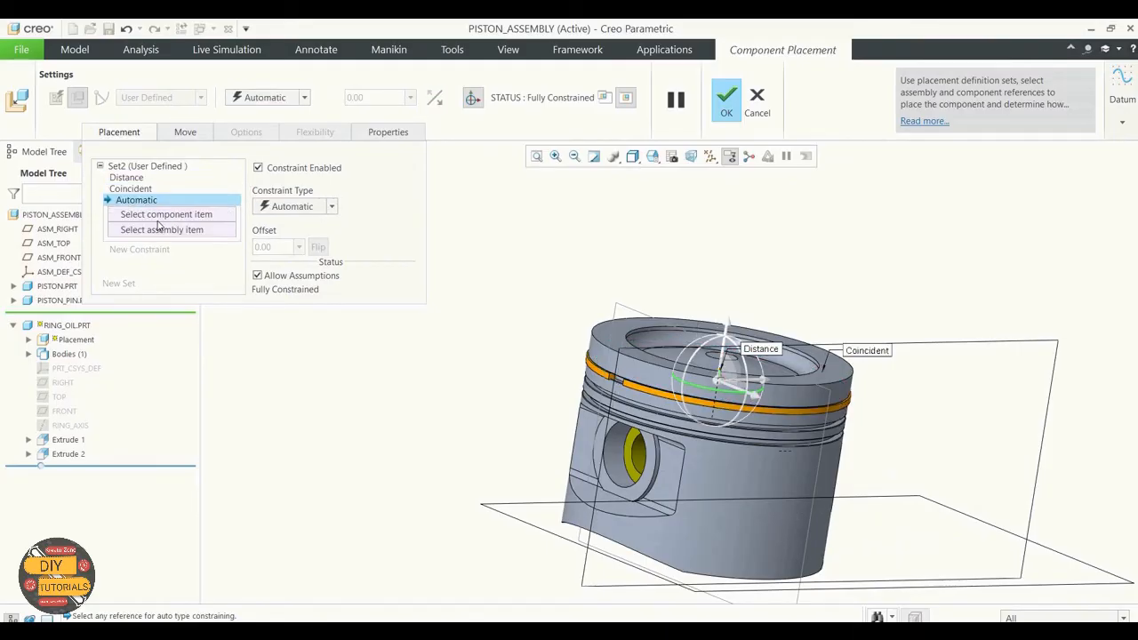
click(60, 398)
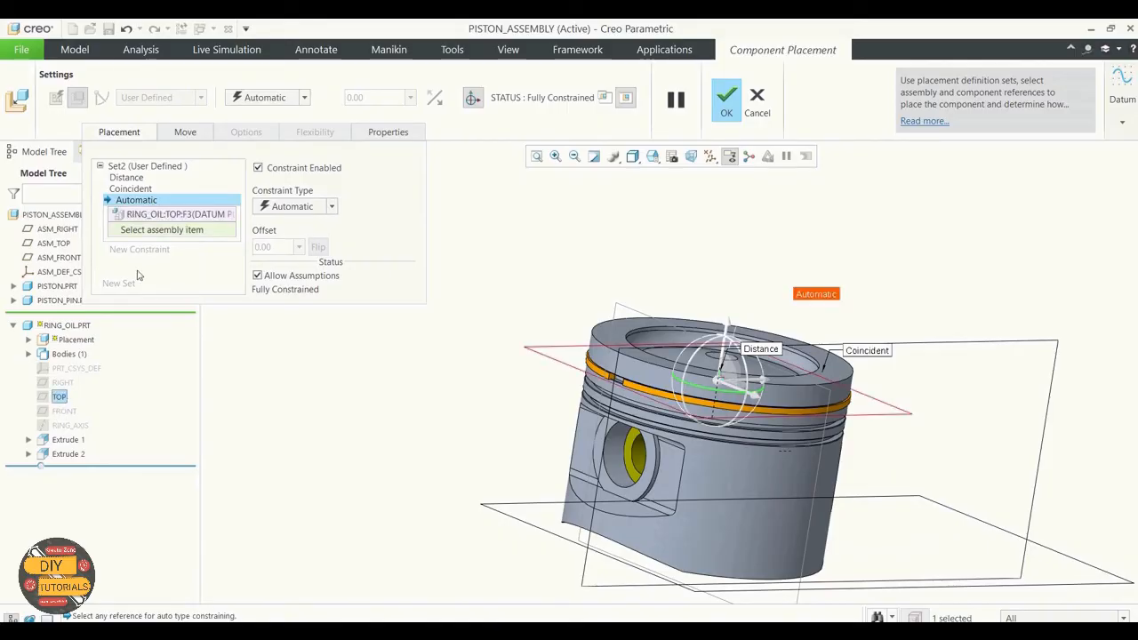
right_click(133, 214)
click(182, 223)
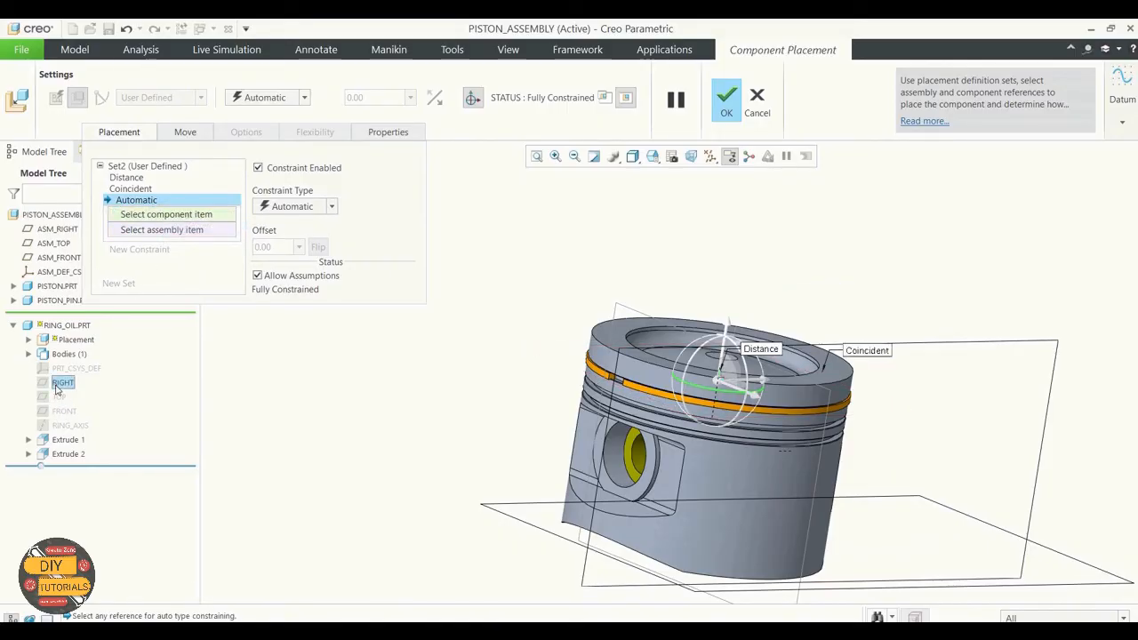
Constrain the oil ring's RIGHT plane to the ASM_RIGHT plane with an Angle Offset constraint
click(57, 385)
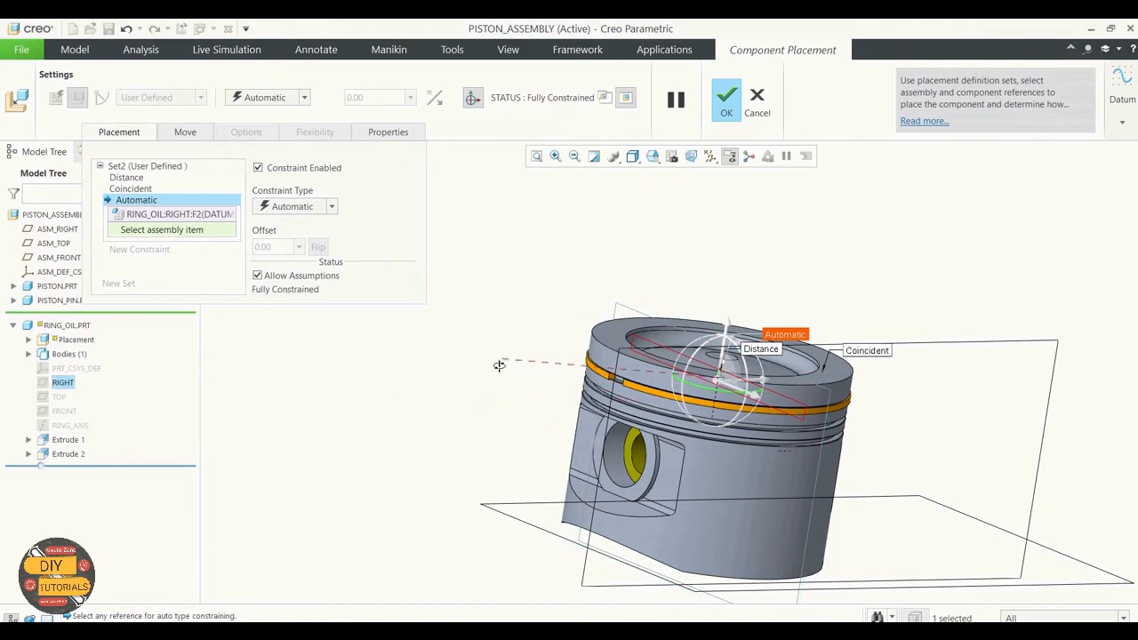
middle_drag(500, 360, 493, 394)
key(ctrl+d)
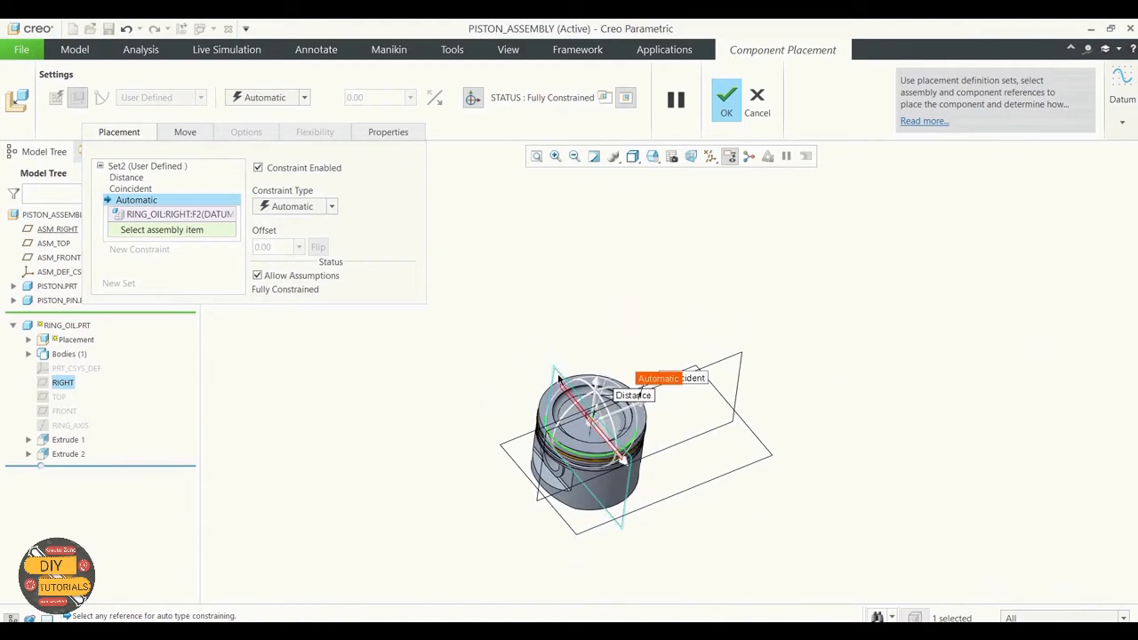
click(565, 382)
middle_drag(560, 289, 558, 266)
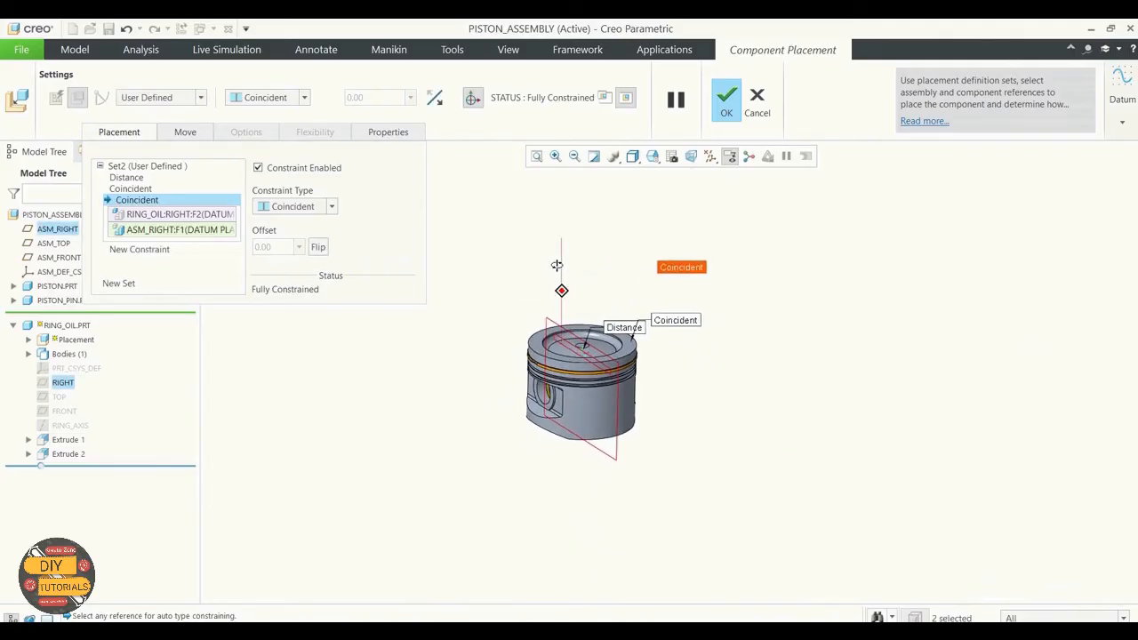
click(332, 206)
click(300, 235)
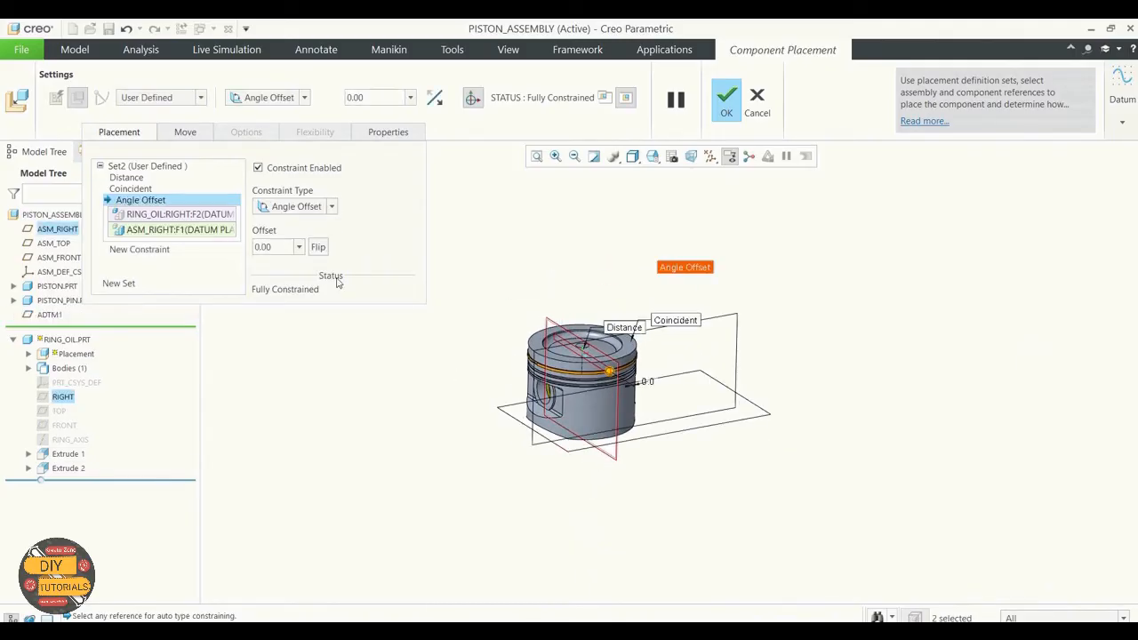
Set the angle offset between the oil ring's RIGHT plane and ASM_RIGHT to 60 degrees
double_click(283, 250)
text(60)
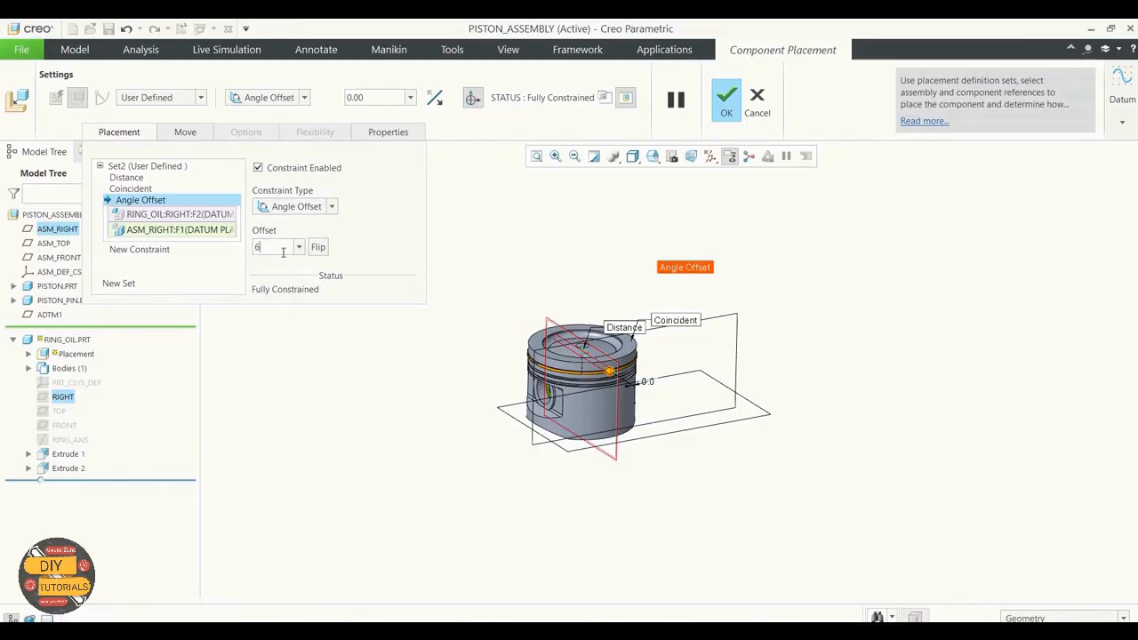
key(Return)
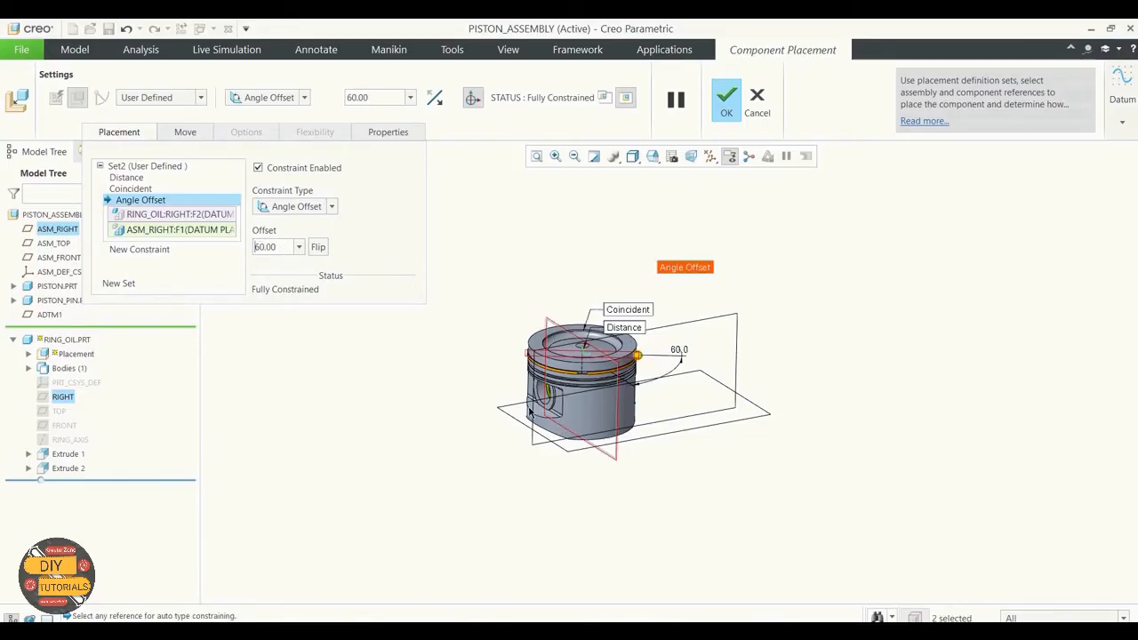
Set the oil ring's angle offset to 30 degrees and accept the component placement
scroll(569, 361, up, 5)
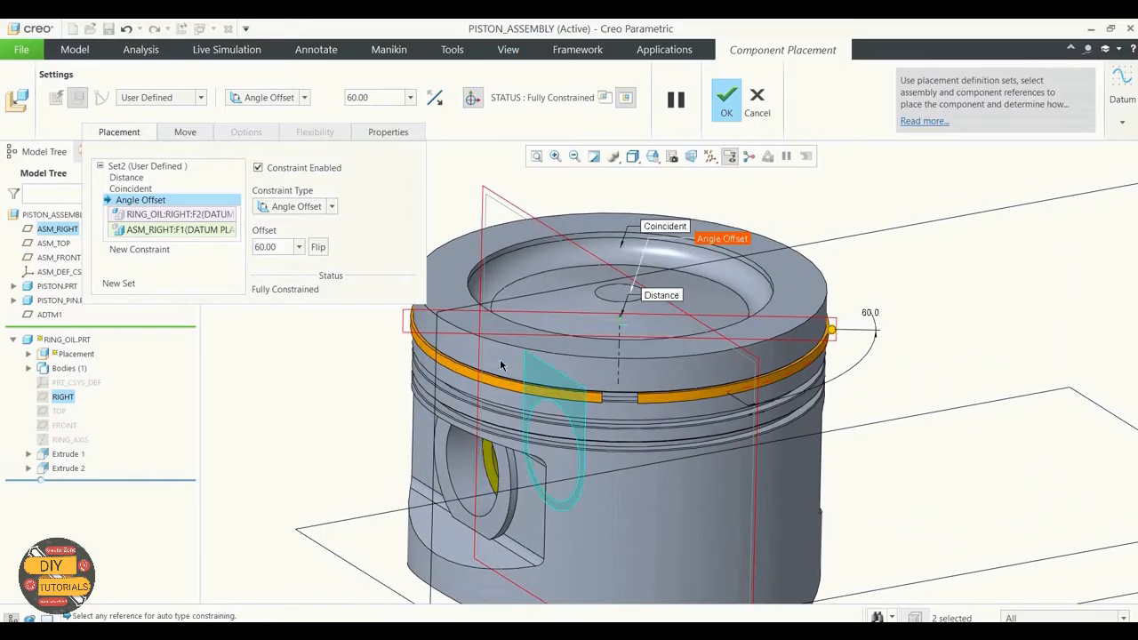
key(BackSpace)
key(BackSpace)
key(BackSpace)
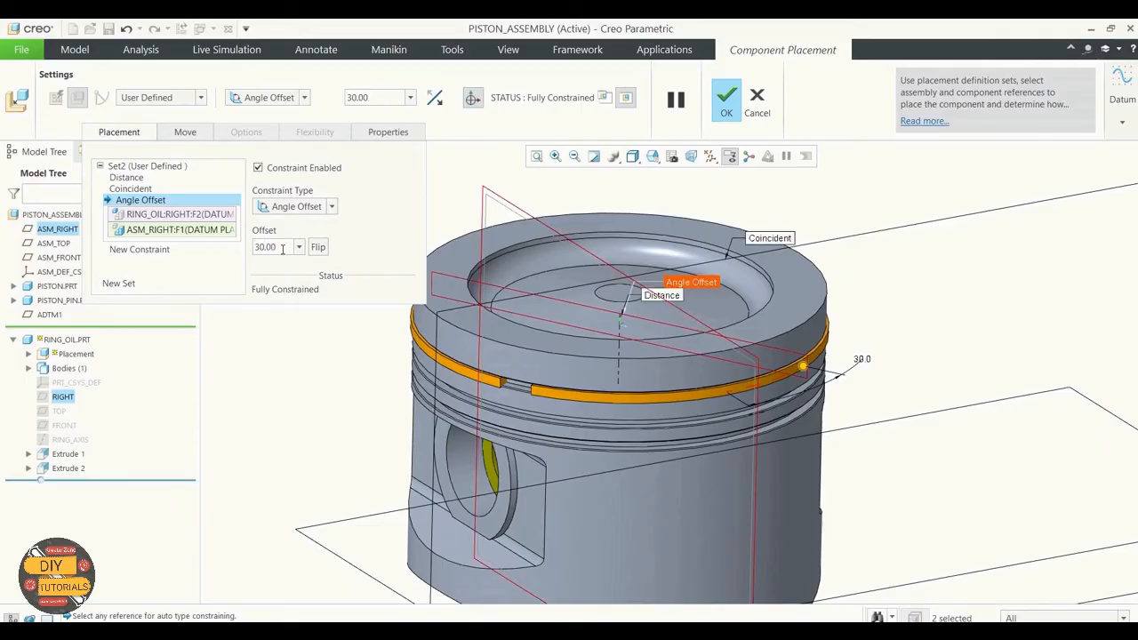
click(726, 100)
Assemble ring_top.prt from the Exercise 3 folder into the piston assembly
scroll(574, 257, down, 3)
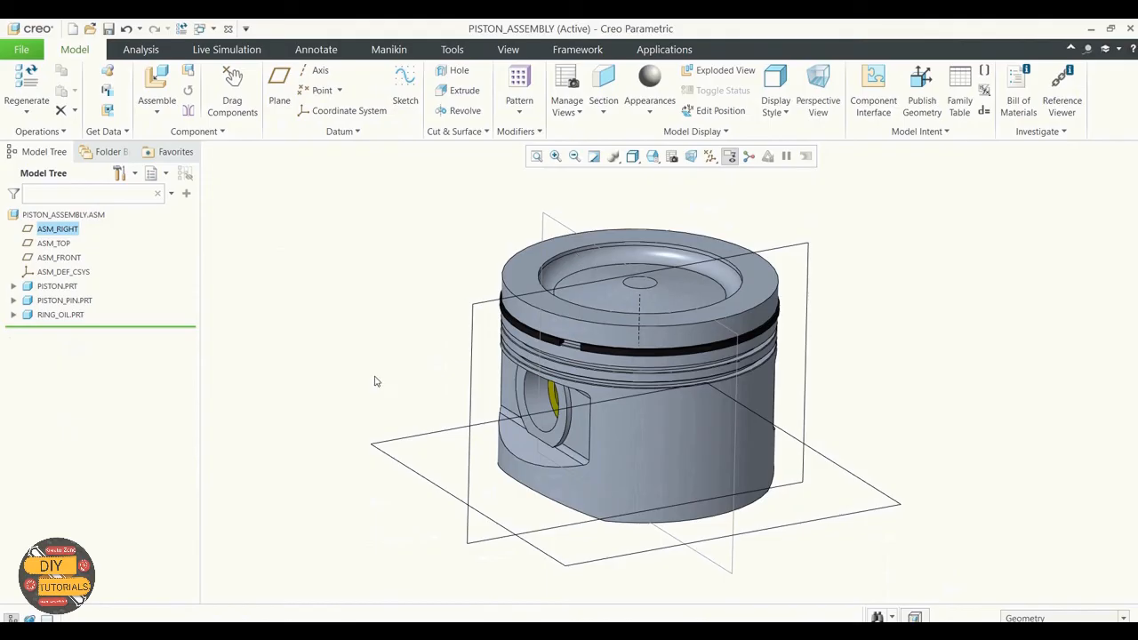
mouse_move(374, 381)
middle_down()
mouse_move(376, 355)
mouse_move(384, 378)
middle_up()
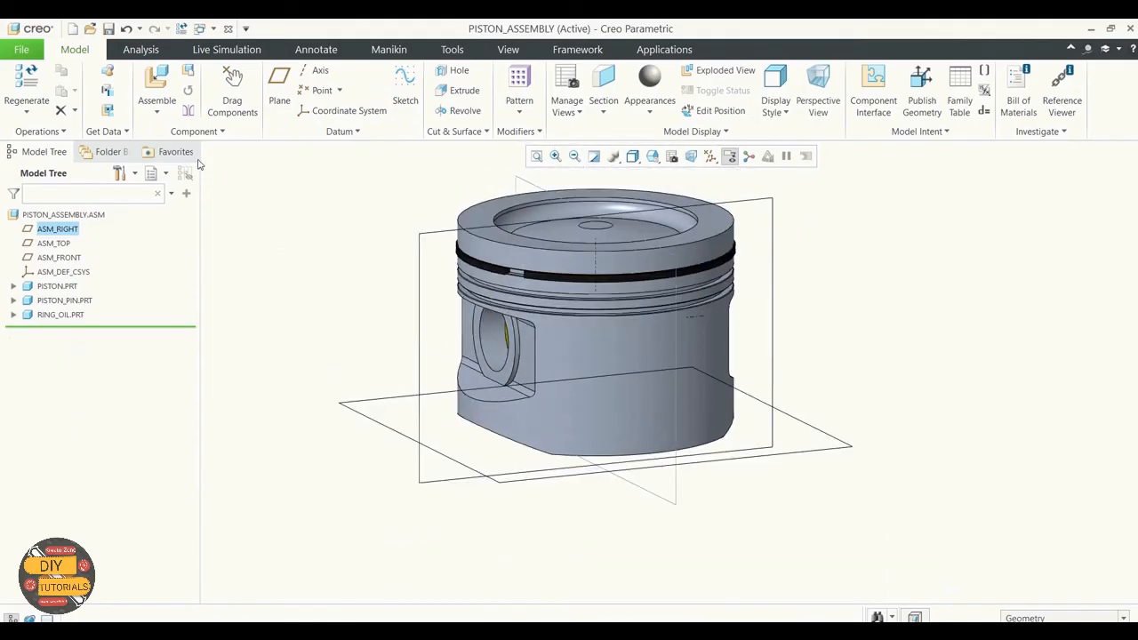
click(157, 106)
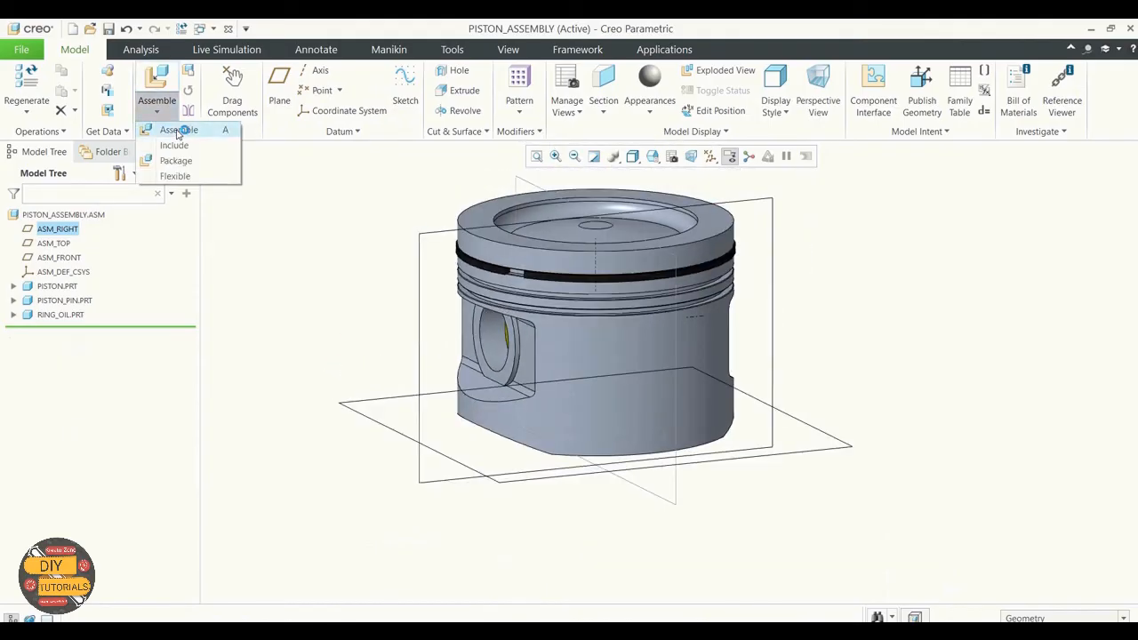
click(178, 130)
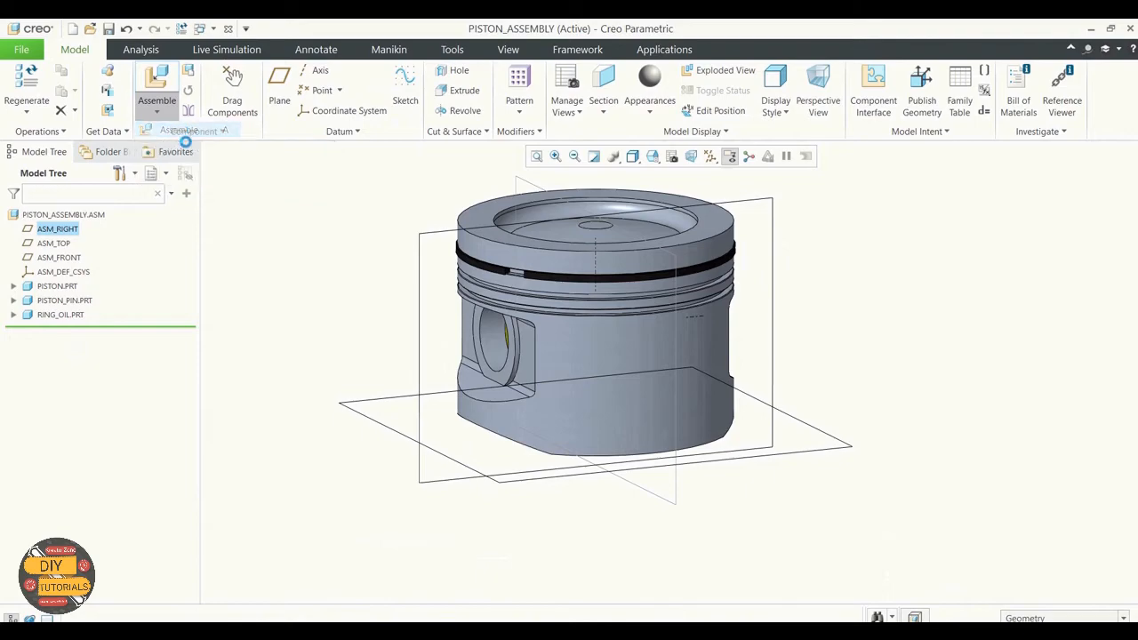
click(427, 353)
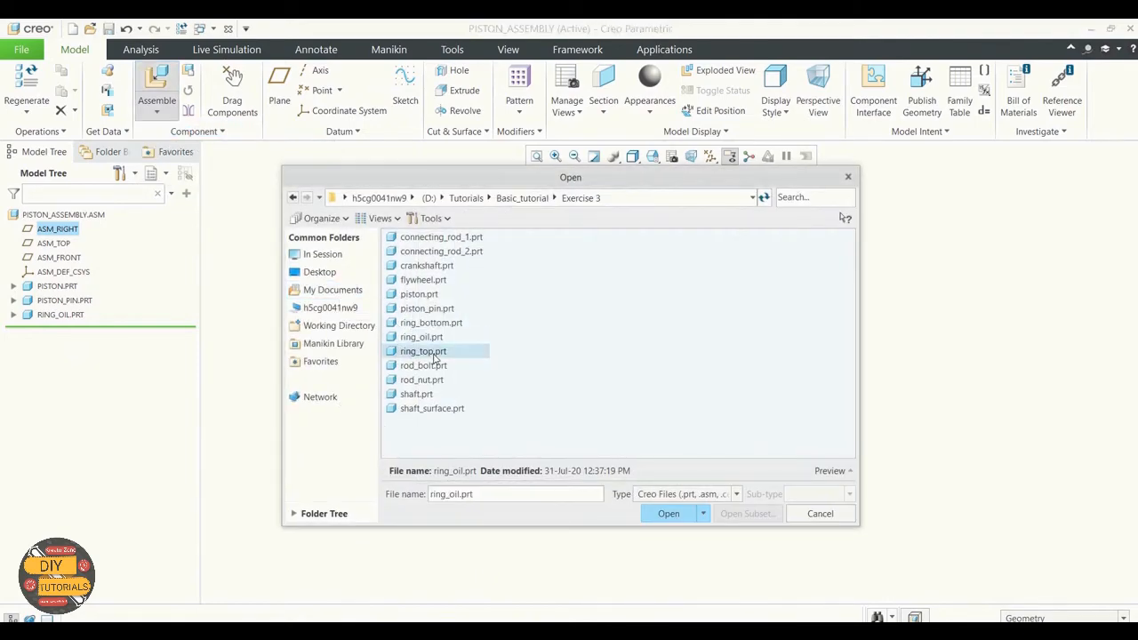
click(678, 515)
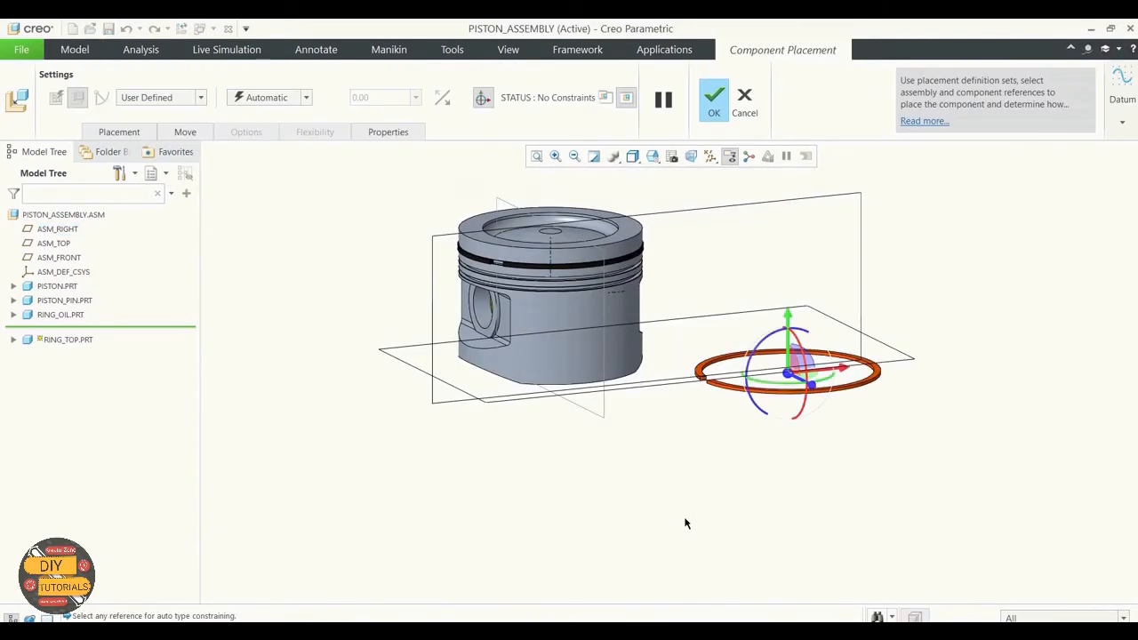
Constrain the top ring's flat face to the side wall of the piston's second ring groove as Coincident
scroll(653, 384, up, 4)
click(655, 386)
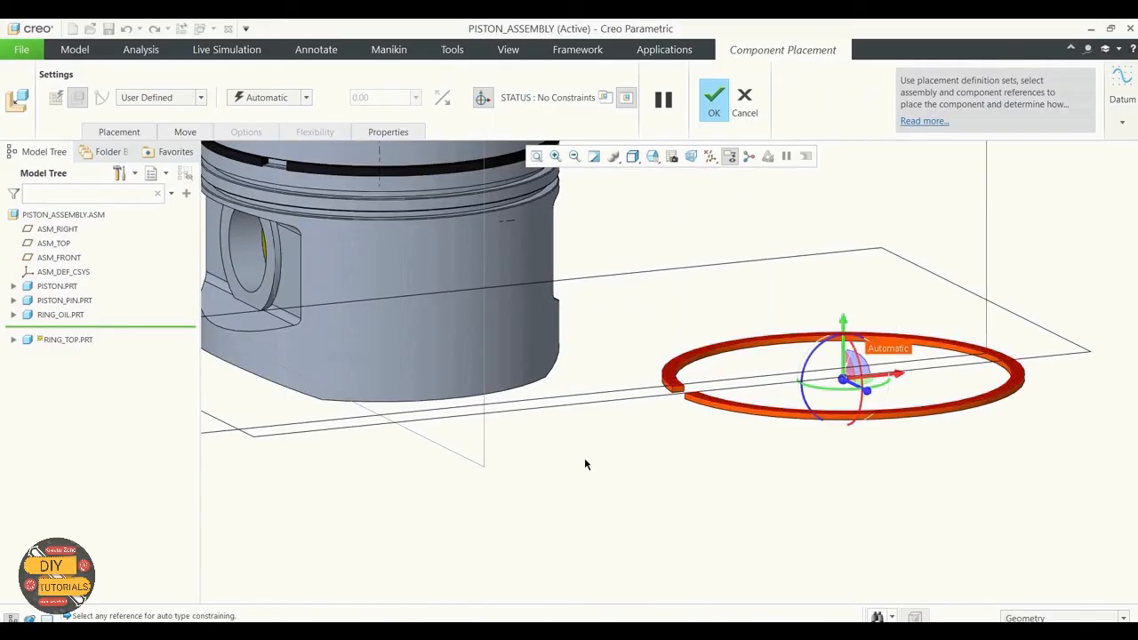
scroll(587, 480, down, 4)
middle_drag(593, 490, 601, 467)
scroll(441, 169, up, 4)
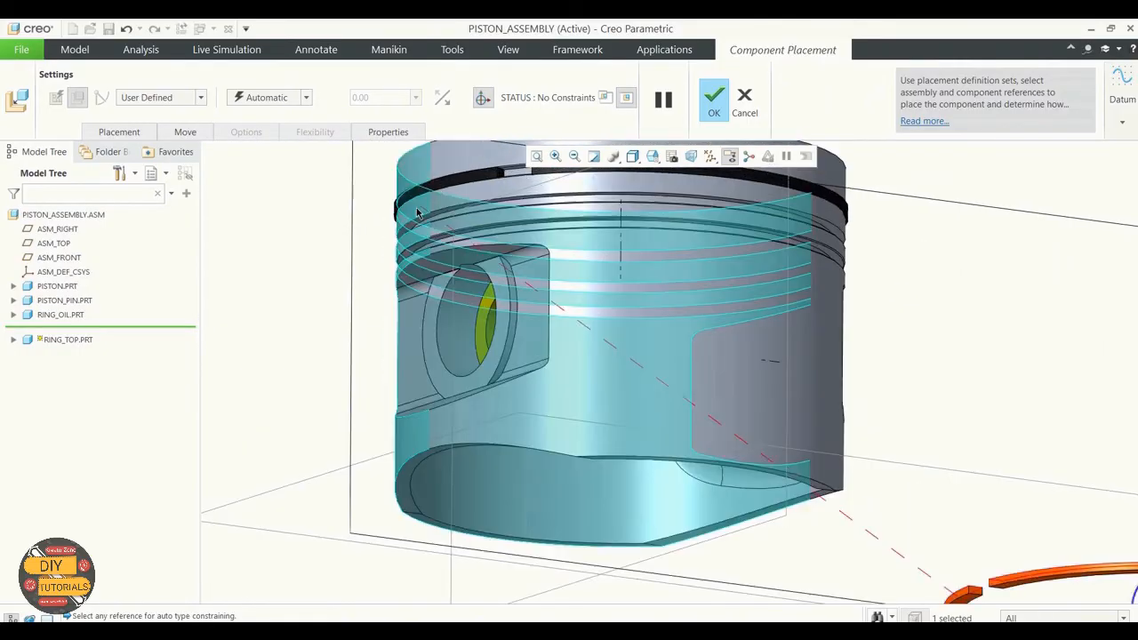
click(414, 230)
scroll(360, 237, down, 3)
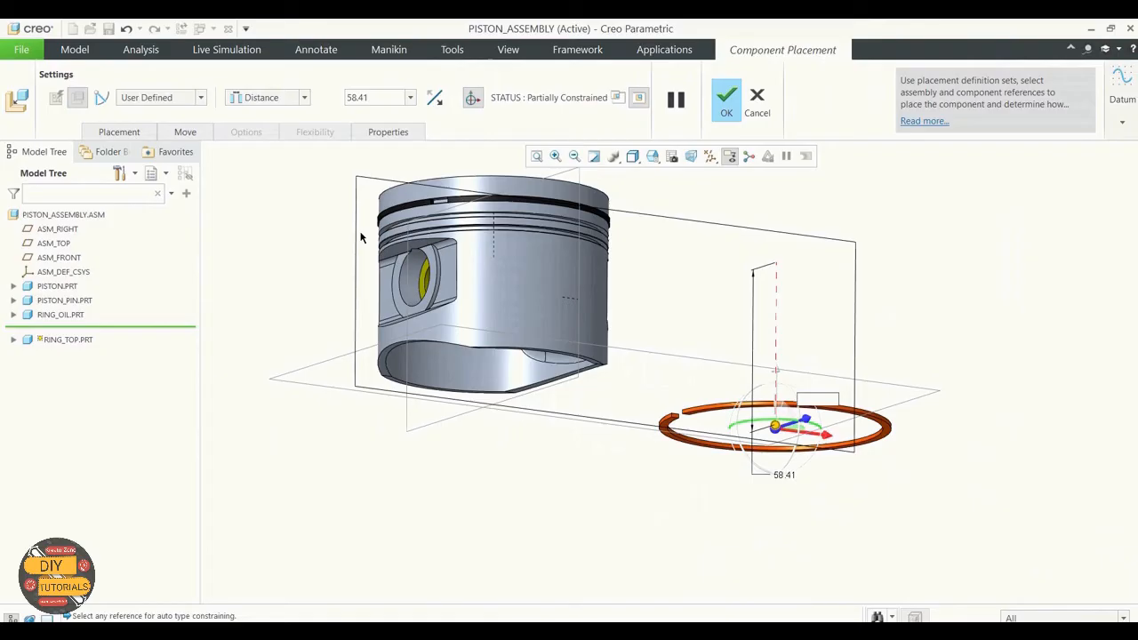
click(304, 98)
click(275, 152)
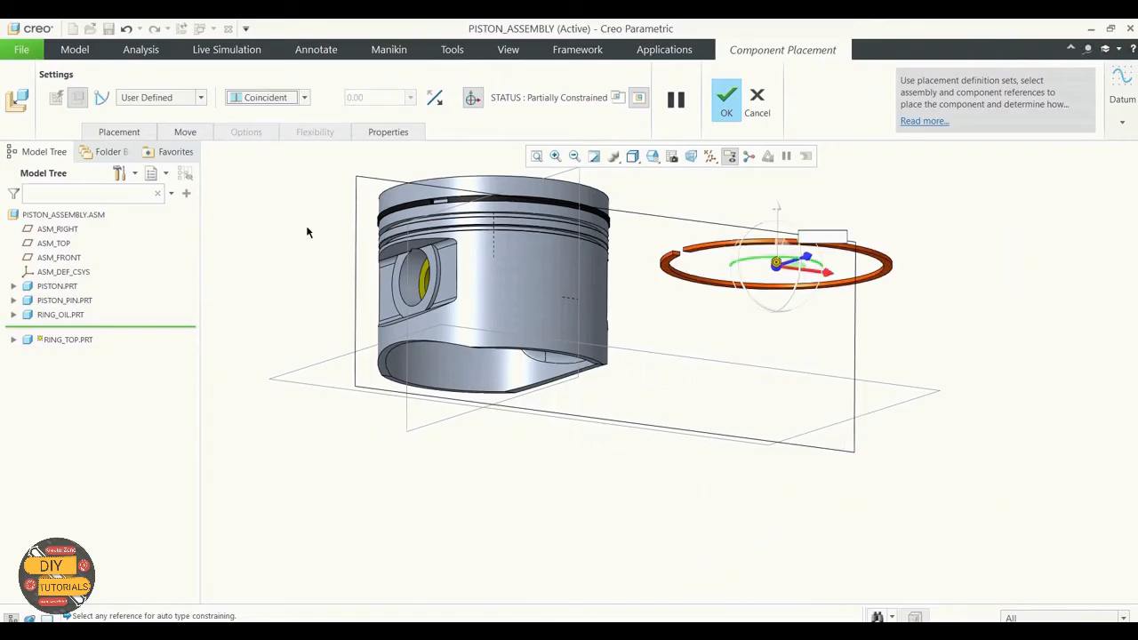
Make the top ring's outer cylindrical surface coincident with the piston's outer cylindrical surface
middle_drag(443, 388, 446, 453)
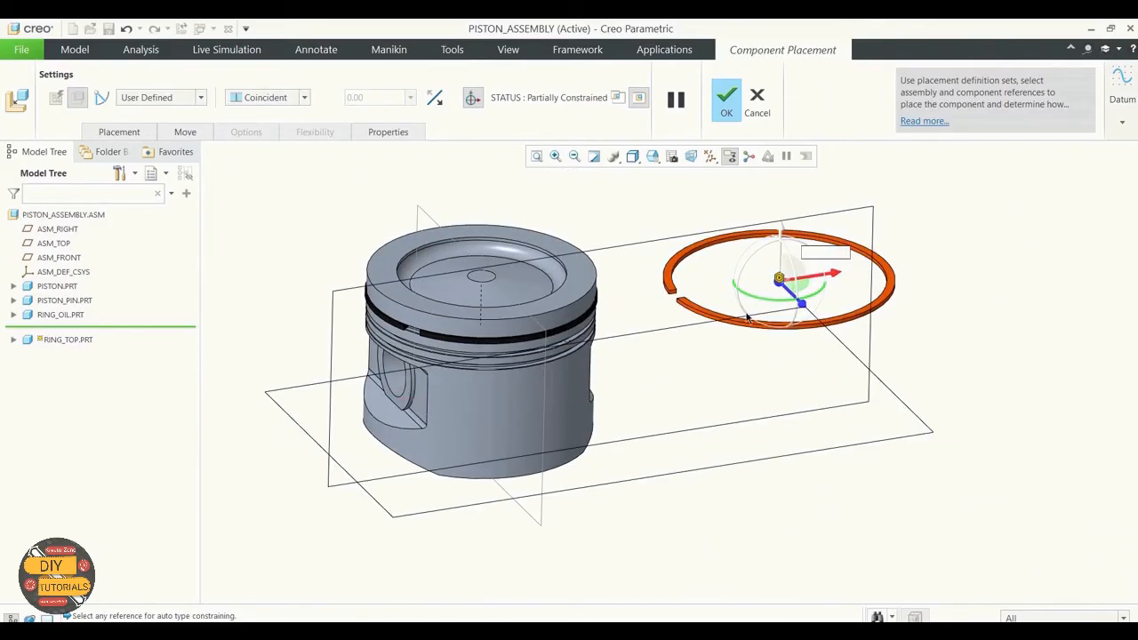
scroll(746, 314, up, 4)
click(713, 374)
scroll(733, 383, down, 4)
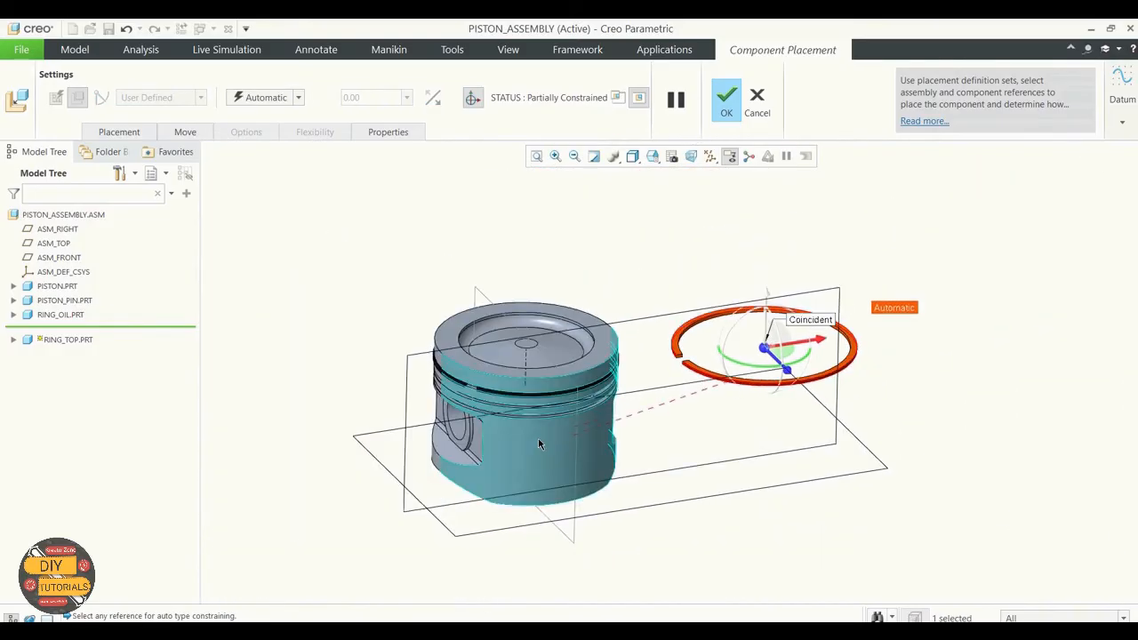
click(538, 437)
scroll(424, 389, up, 4)
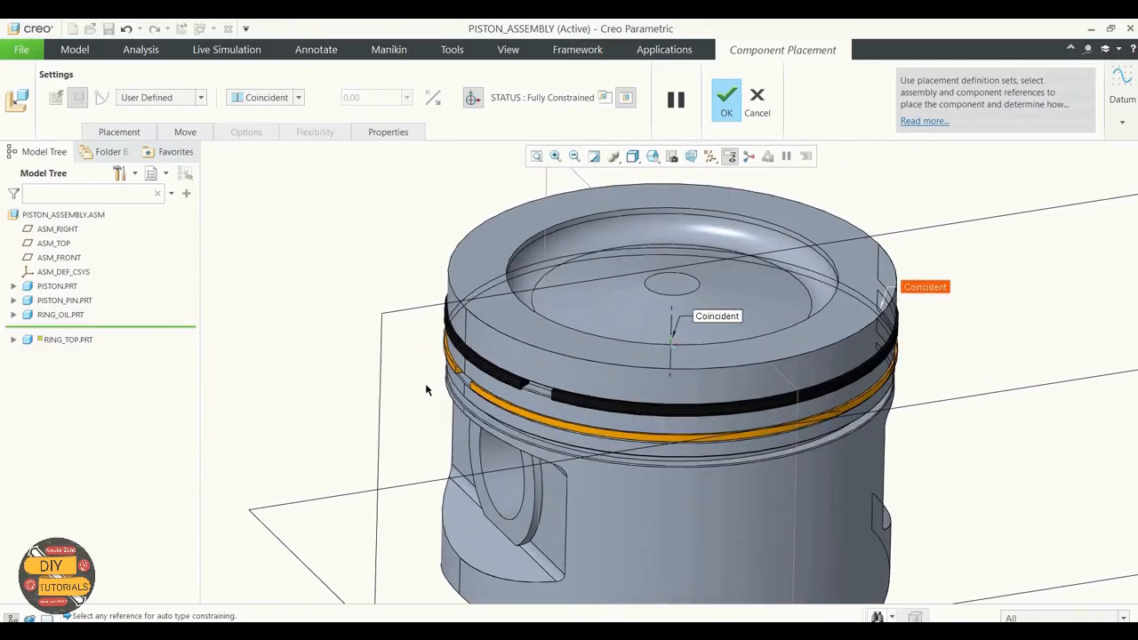
Add a third constraint to the top ring, relating its RIGHT datum plane to ASM_RIGHT as Angle Offset
click(15, 339)
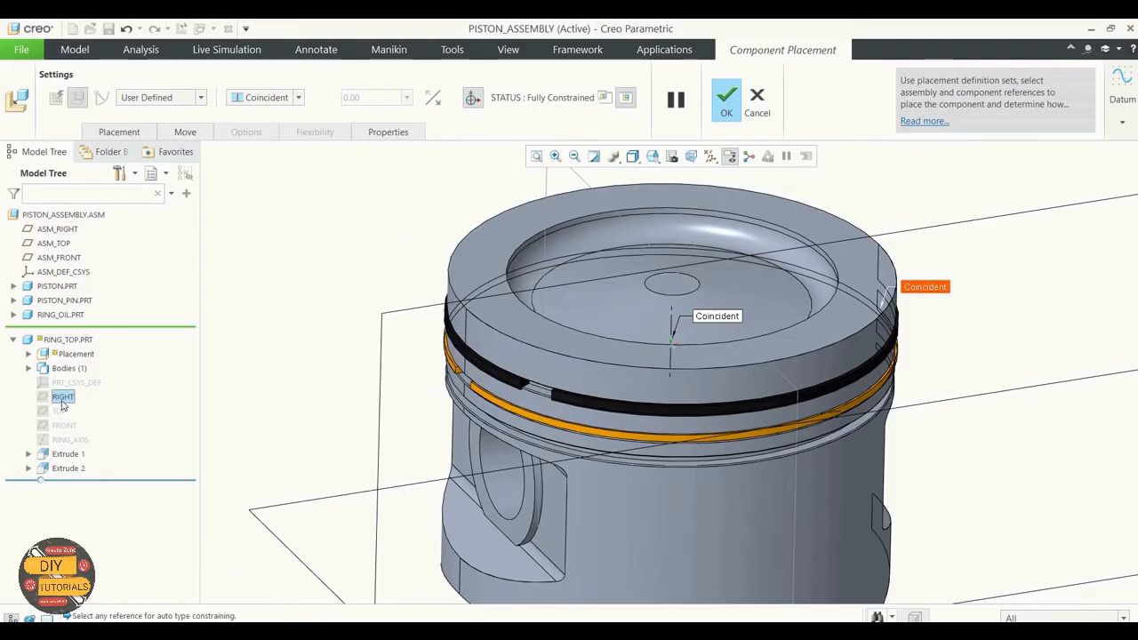
click(138, 136)
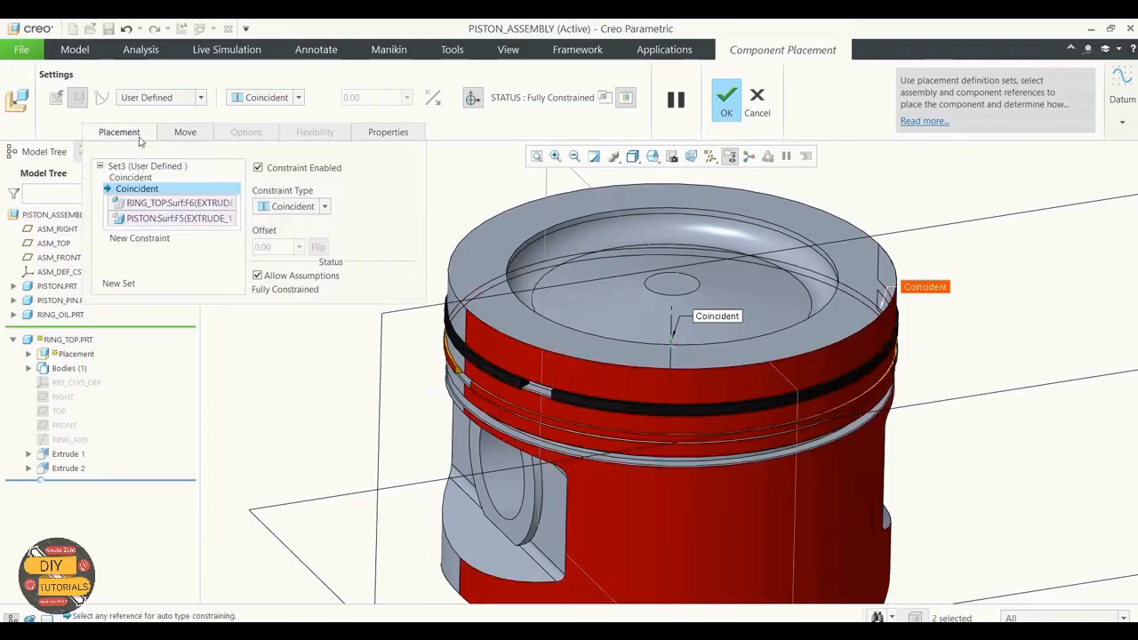
click(143, 240)
click(160, 215)
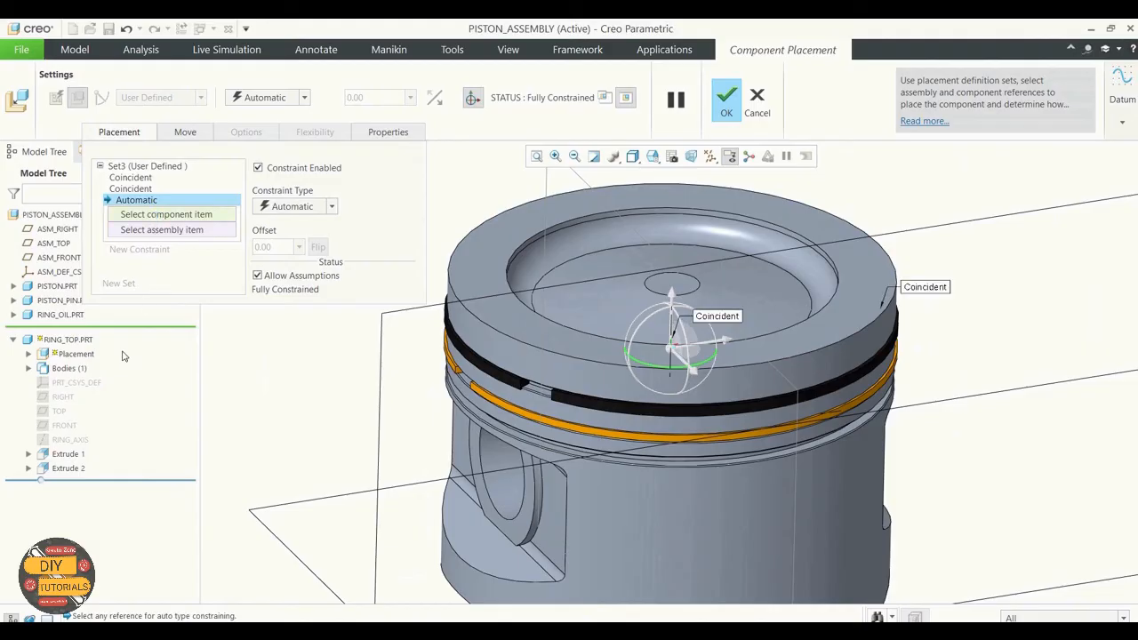
click(64, 397)
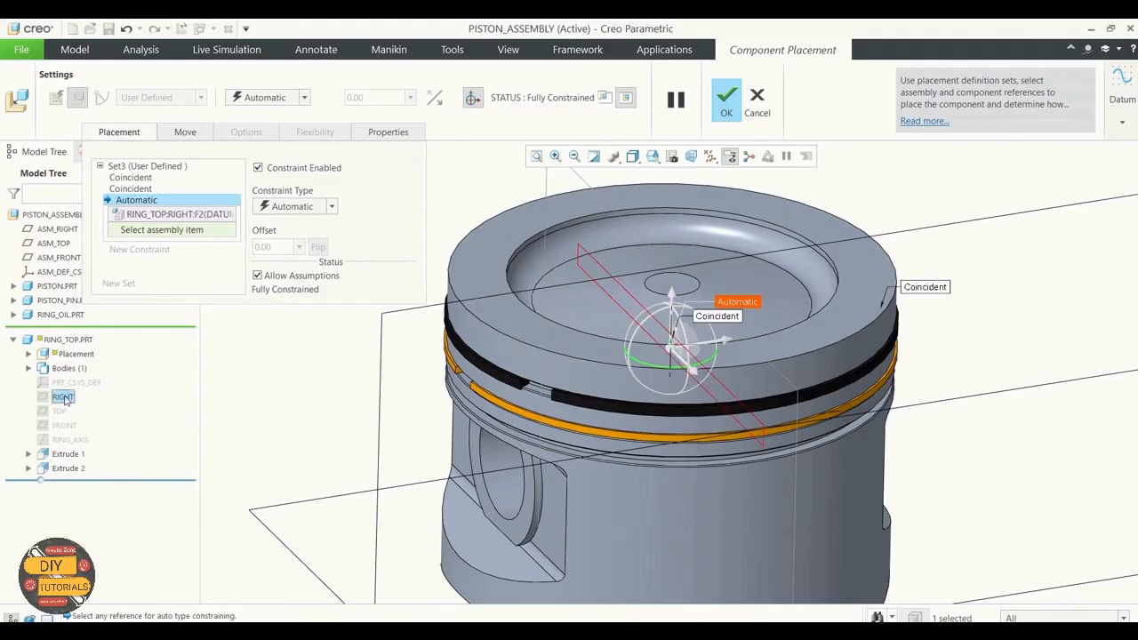
click(608, 202)
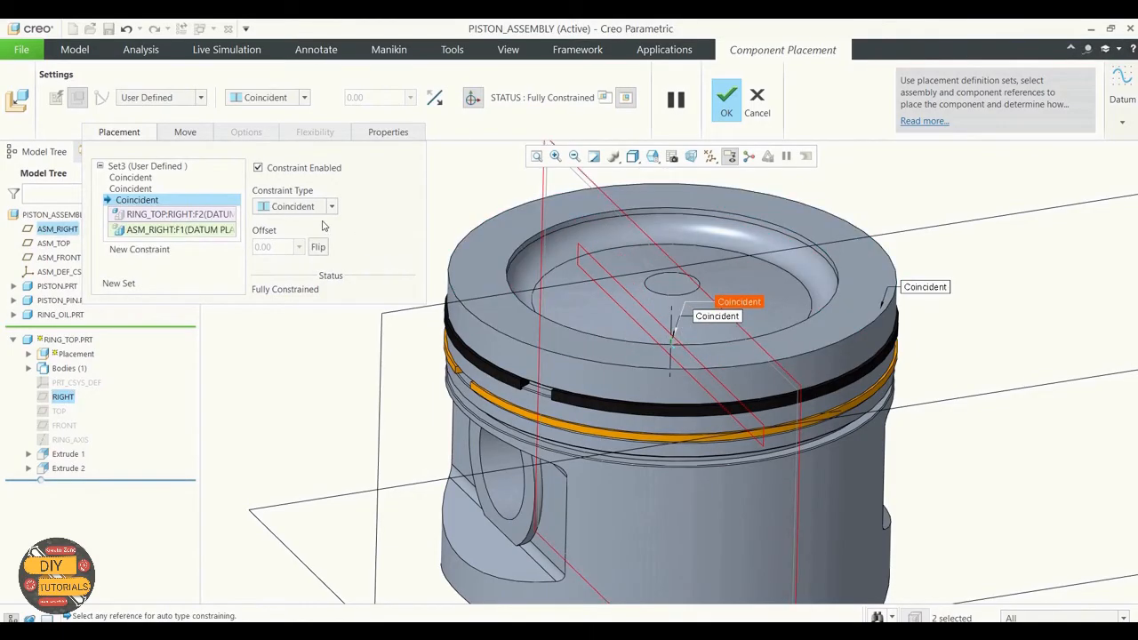
click(333, 206)
click(290, 236)
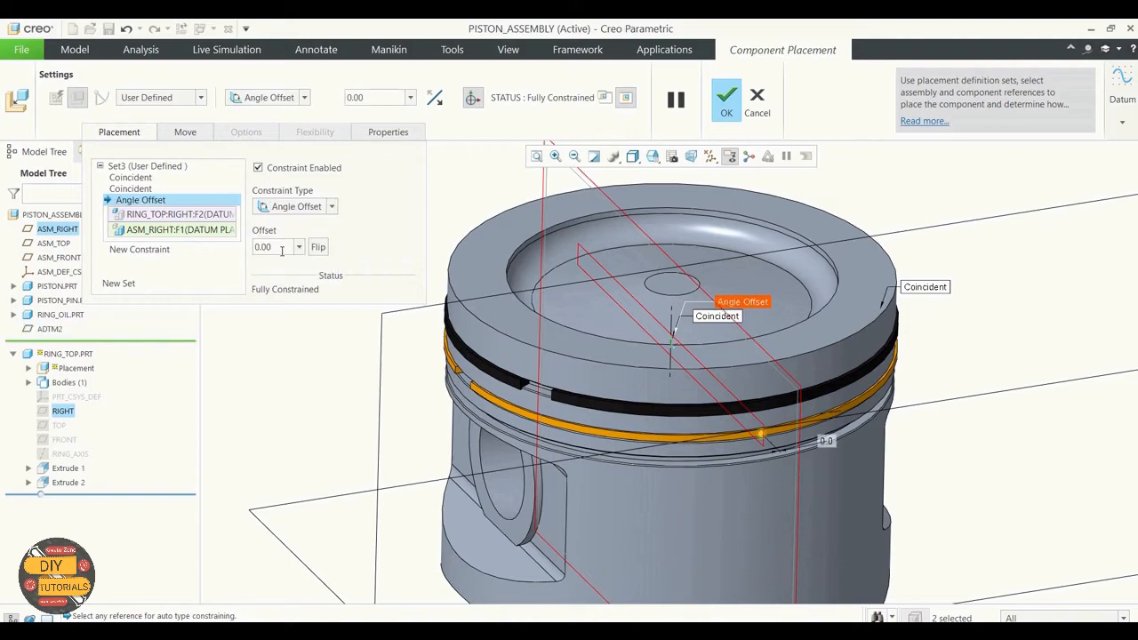
Set the top ring's angle offset to 15 degrees and accept the component placement
click(282, 250)
text(15)
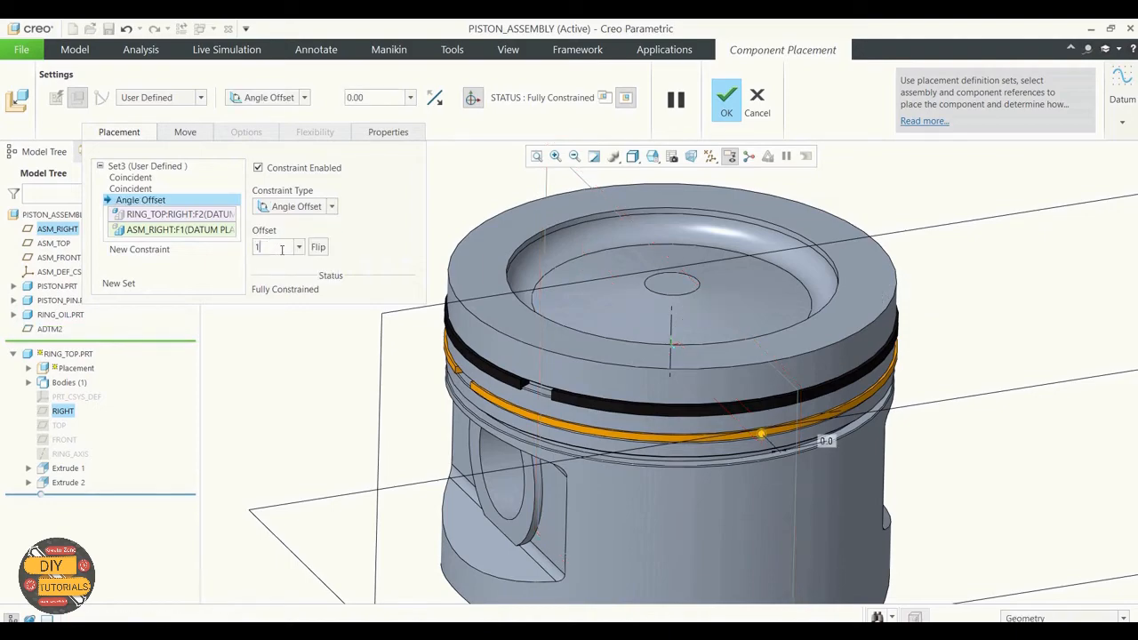
key(Return)
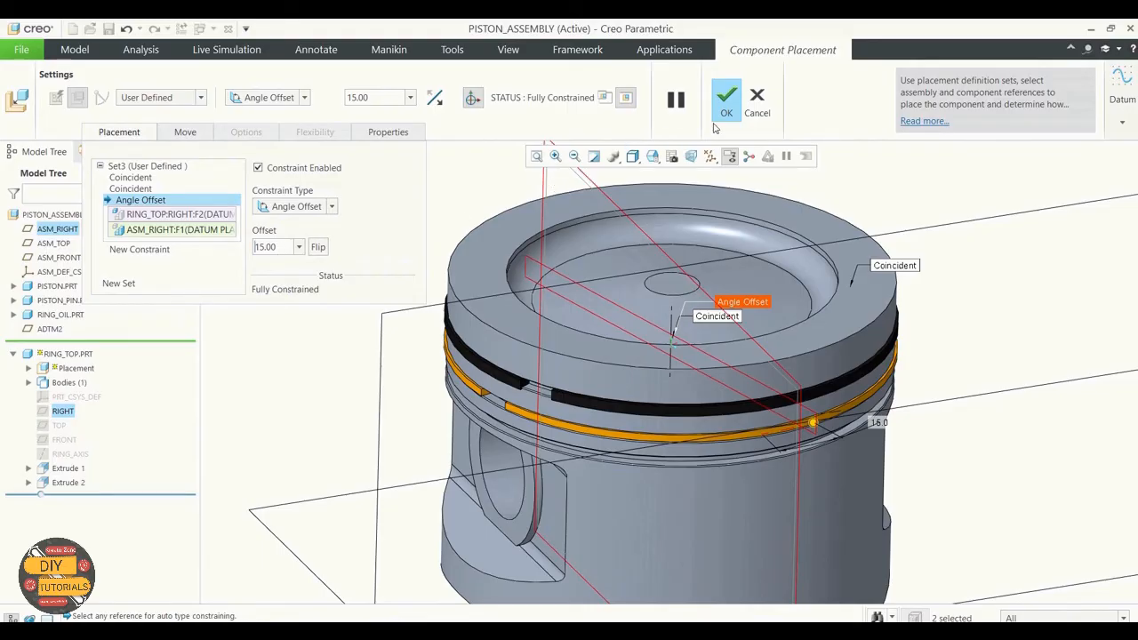
scroll(662, 295, down, 2)
middle_drag(662, 295, 722, 182)
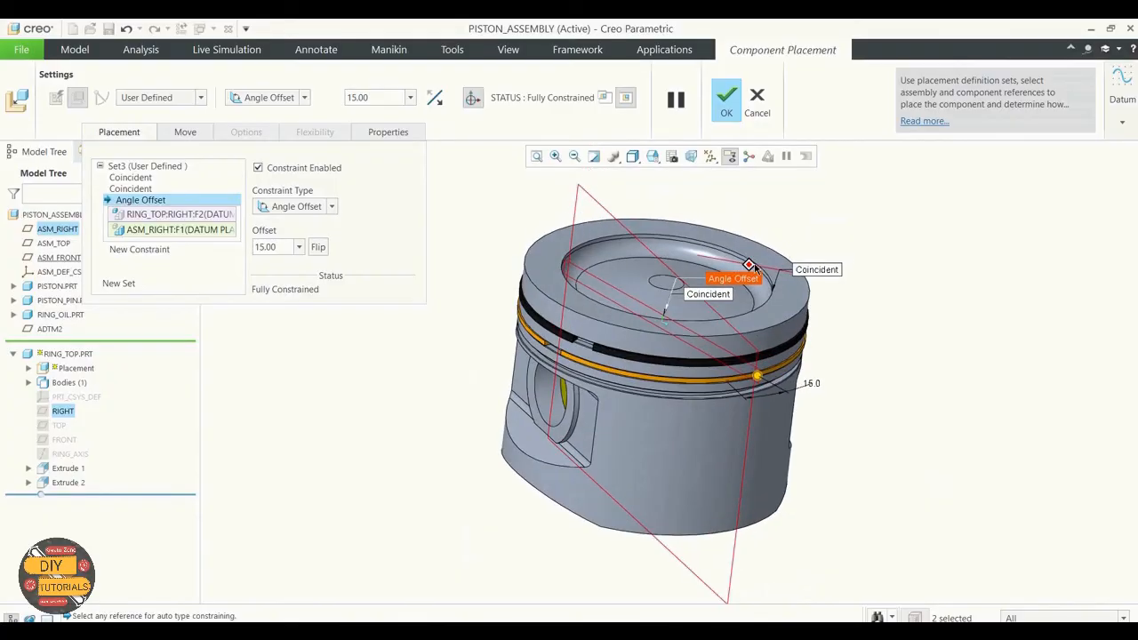
click(728, 104)
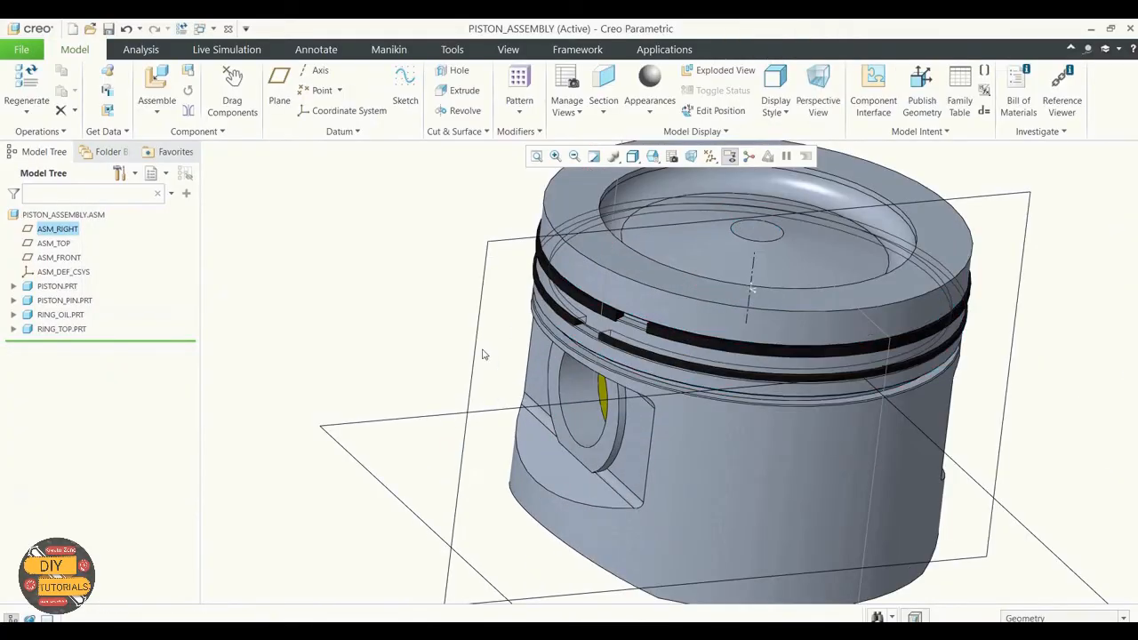
Assemble ring_bottom.prt from the Exercise 3 folder into the piston assembly
click(156, 112)
click(176, 134)
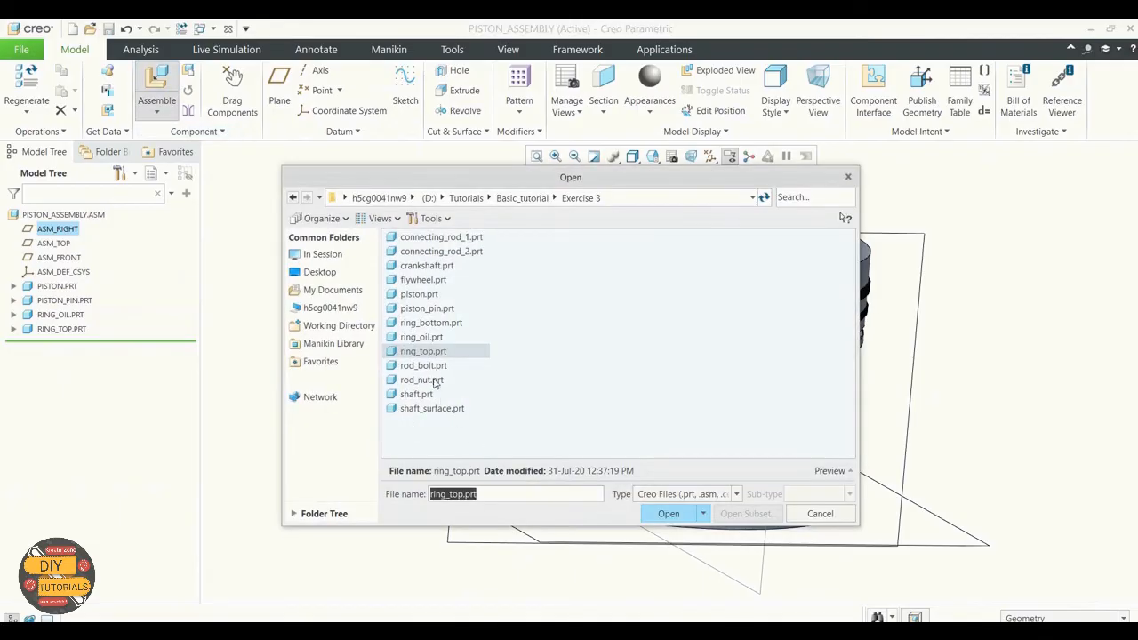
click(433, 368)
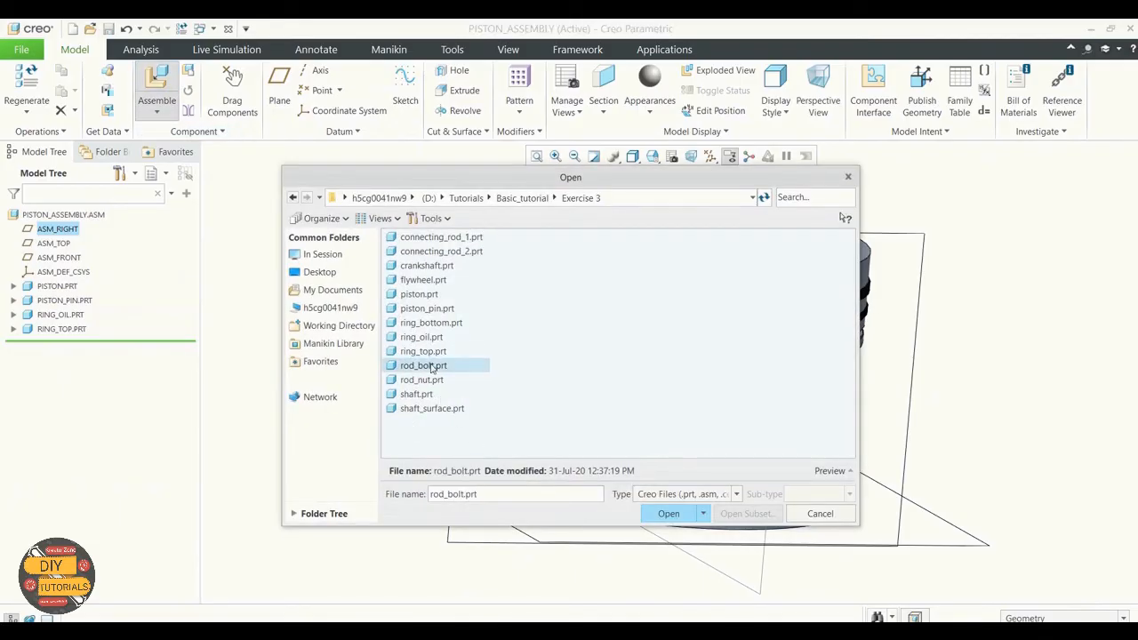
click(431, 322)
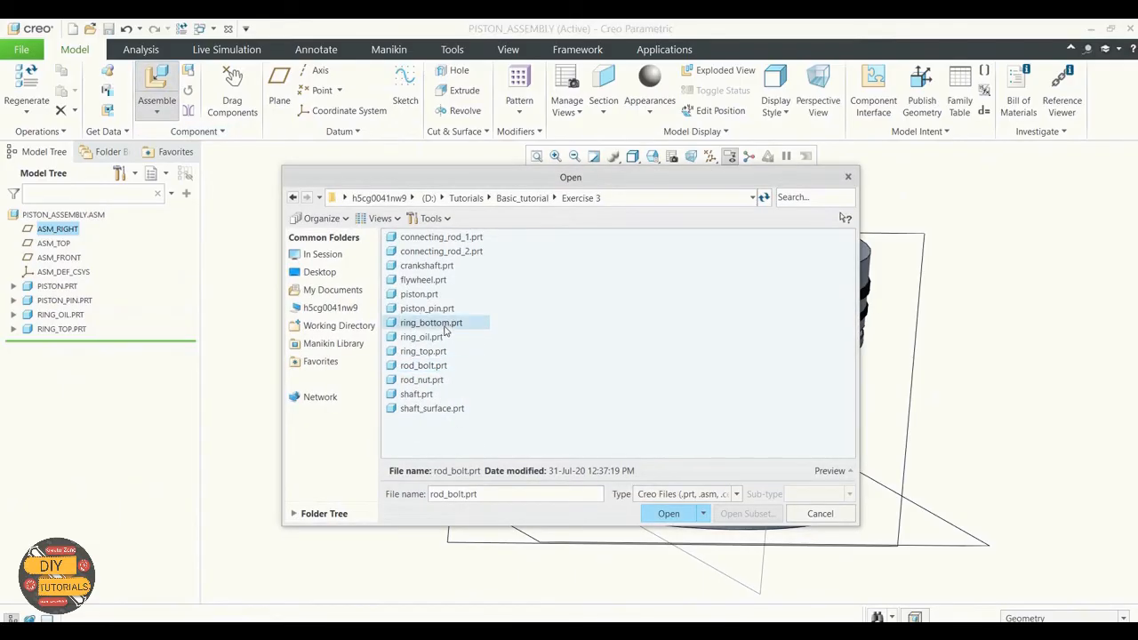
click(669, 514)
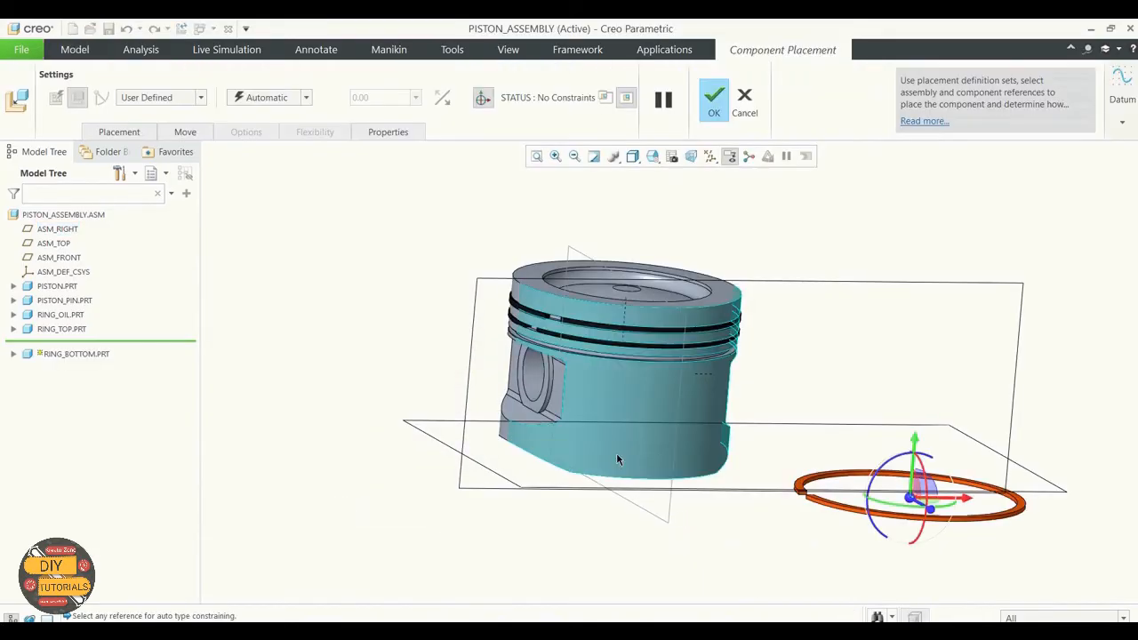
Constrain the bottom ring's upper flat face to the upper side wall of the piston's lowest ring groove as Coincident
scroll(834, 505, up, 5)
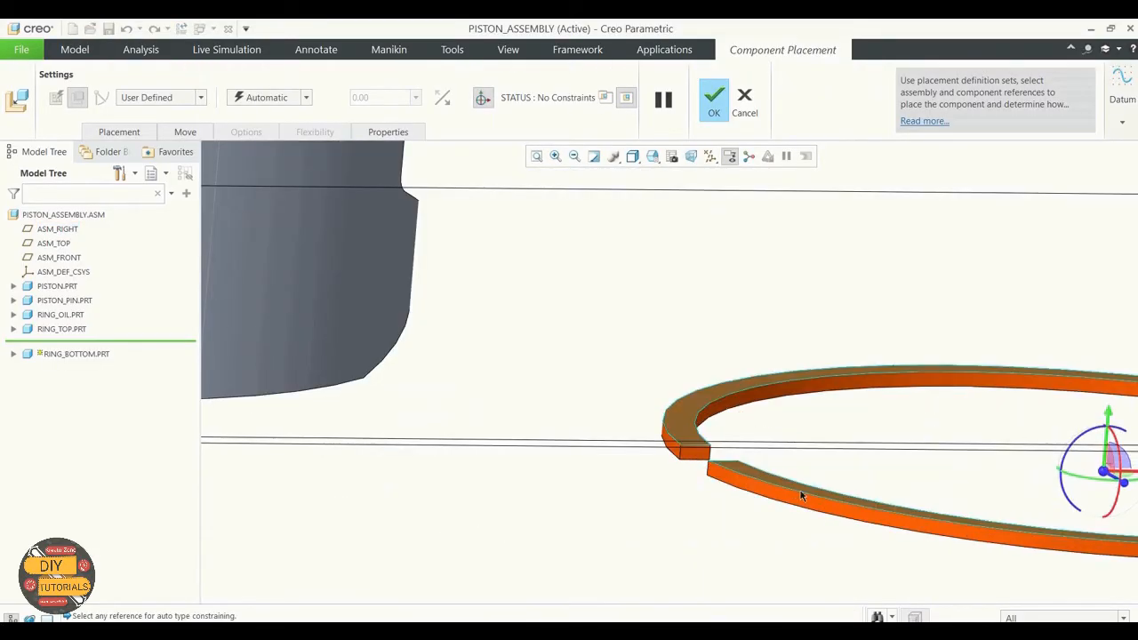
scroll(800, 490, down, 5)
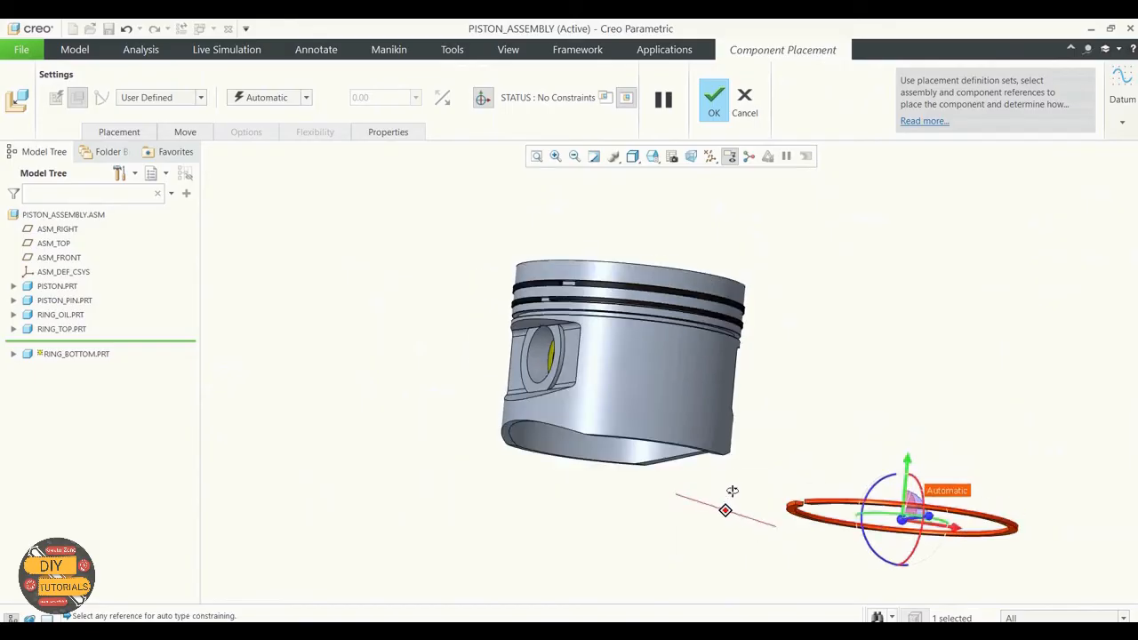
scroll(411, 230, up, 4)
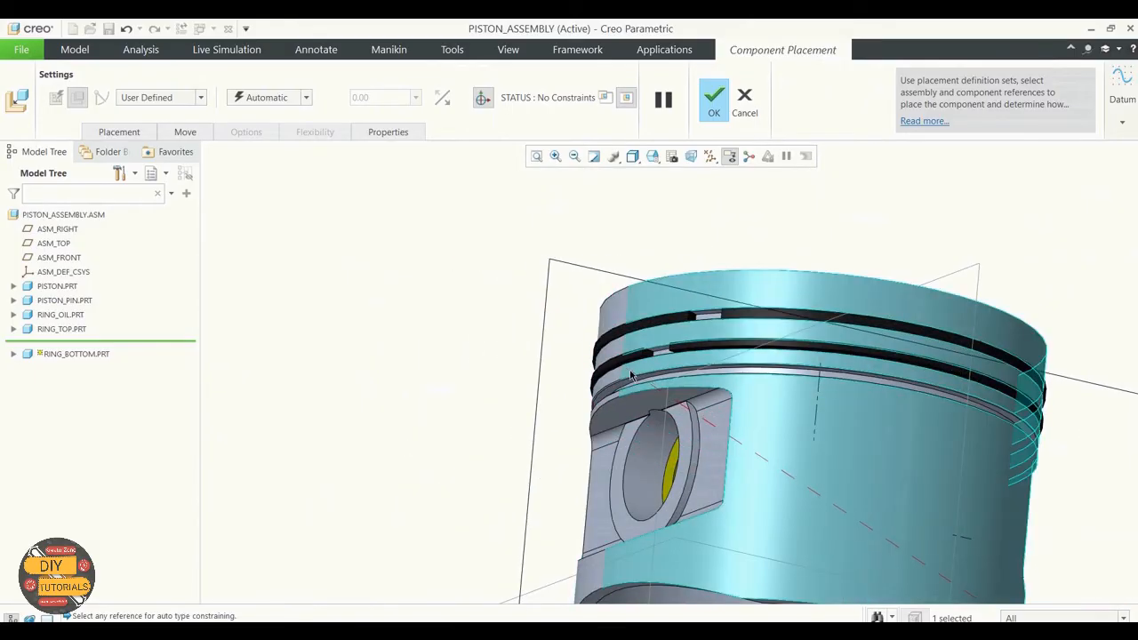
click(628, 382)
Make the bottom ring's outer cylindrical surface coincident with the piston's outer cylindrical surface
scroll(567, 335, down, 5)
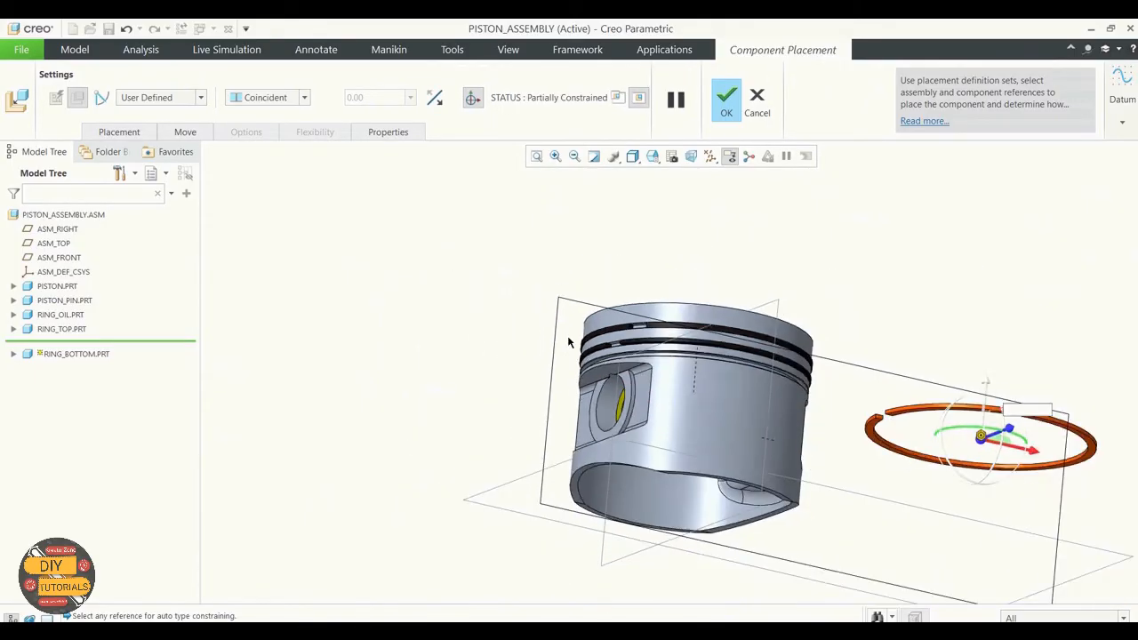
middle_drag(809, 421, 889, 475)
scroll(957, 338, up, 3)
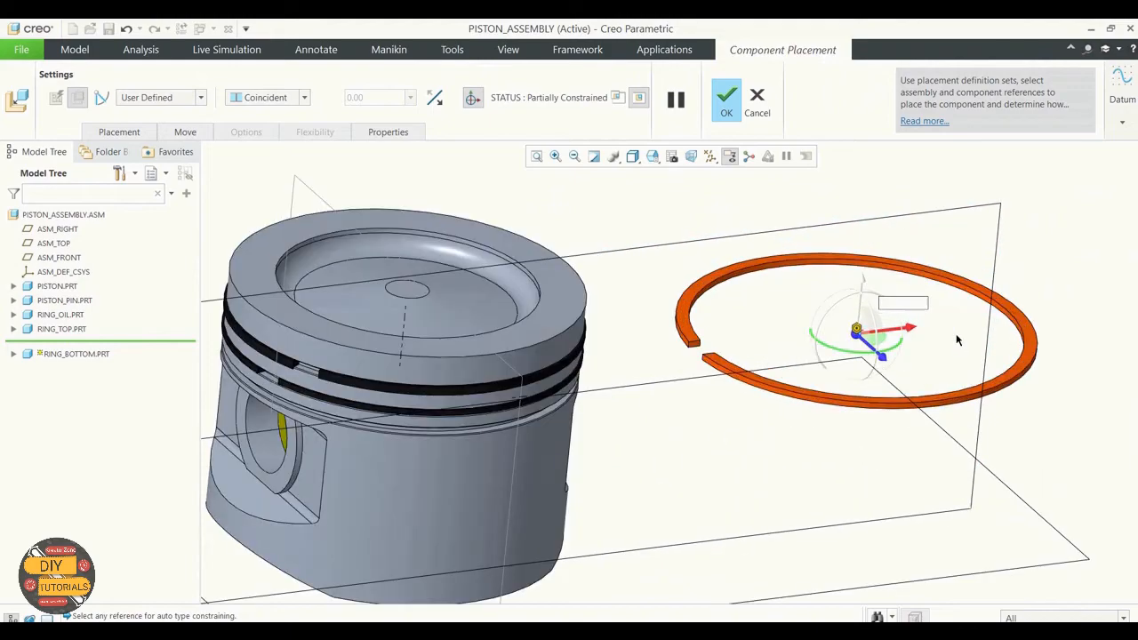
click(855, 405)
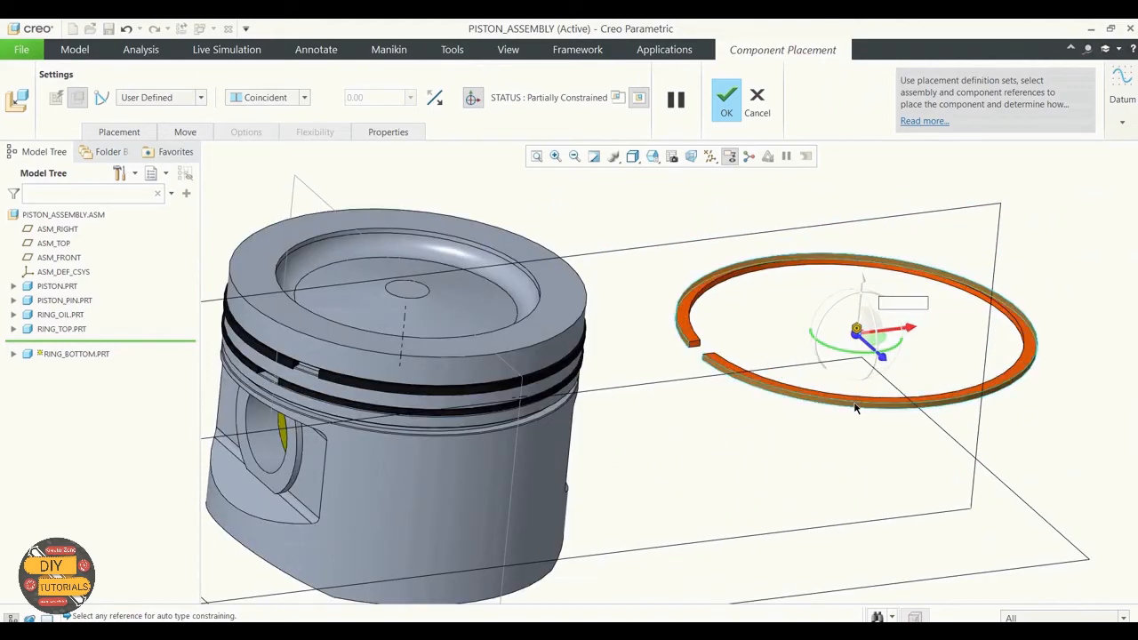
click(440, 482)
scroll(695, 440, down, 5)
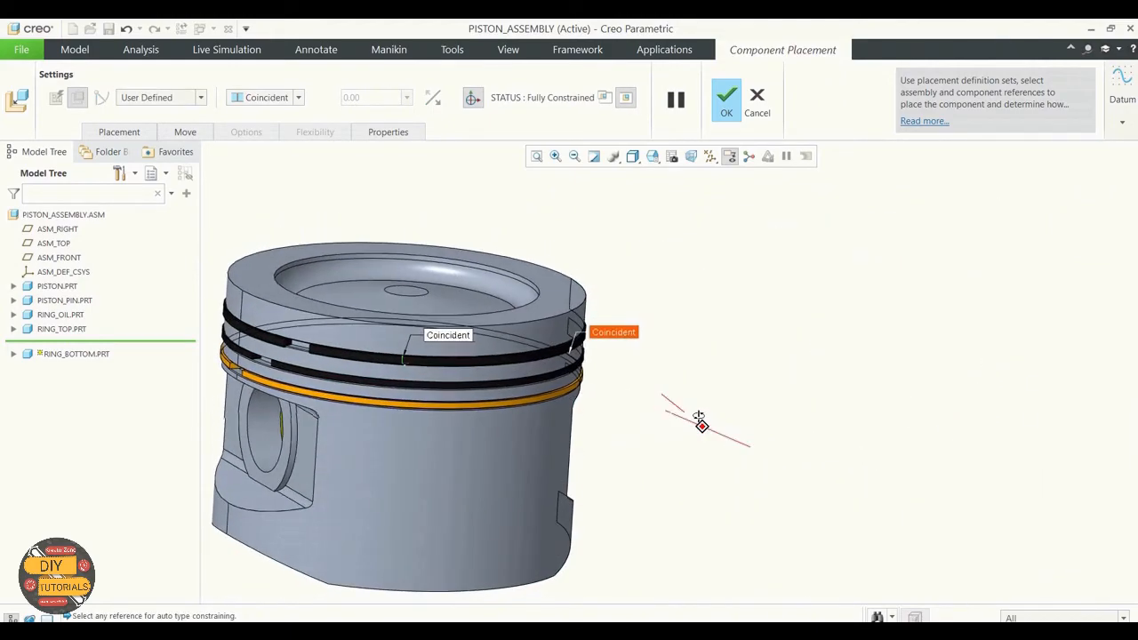
Add a third placement constraint to the bottom ring and expand RING_BOTTOM.PRT to show its datum planes
click(14, 329)
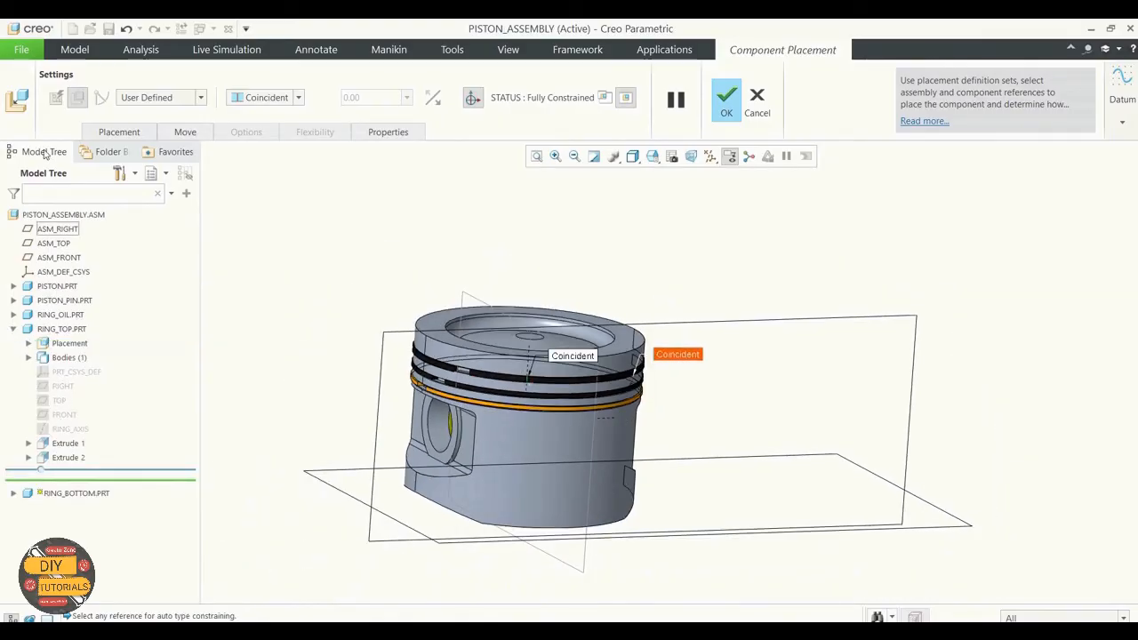
click(100, 135)
click(142, 177)
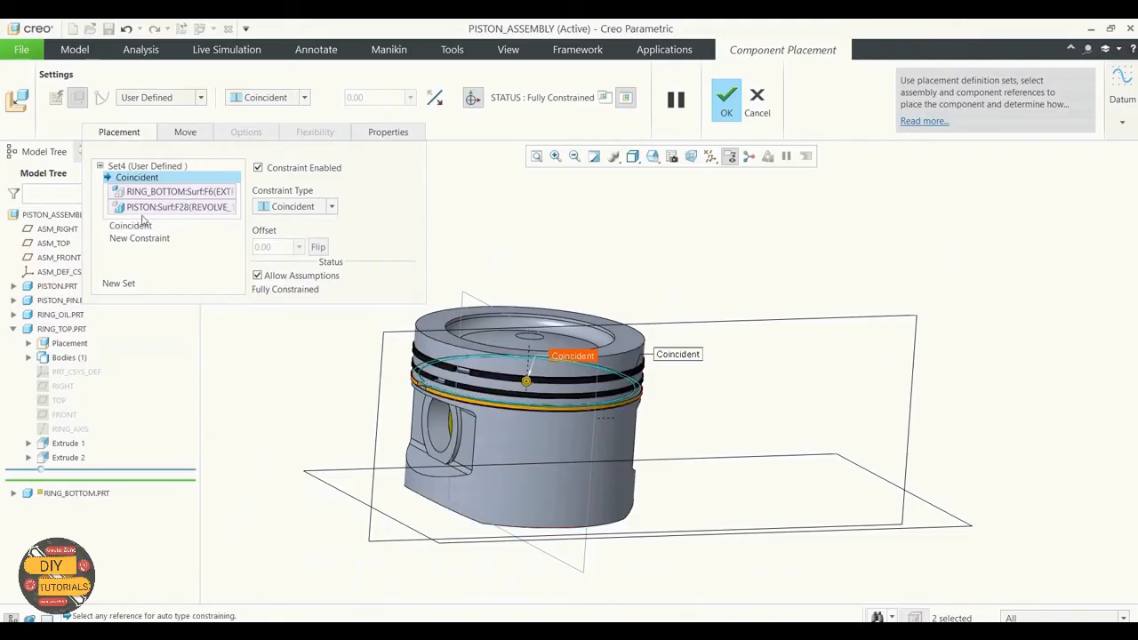
click(144, 223)
click(149, 237)
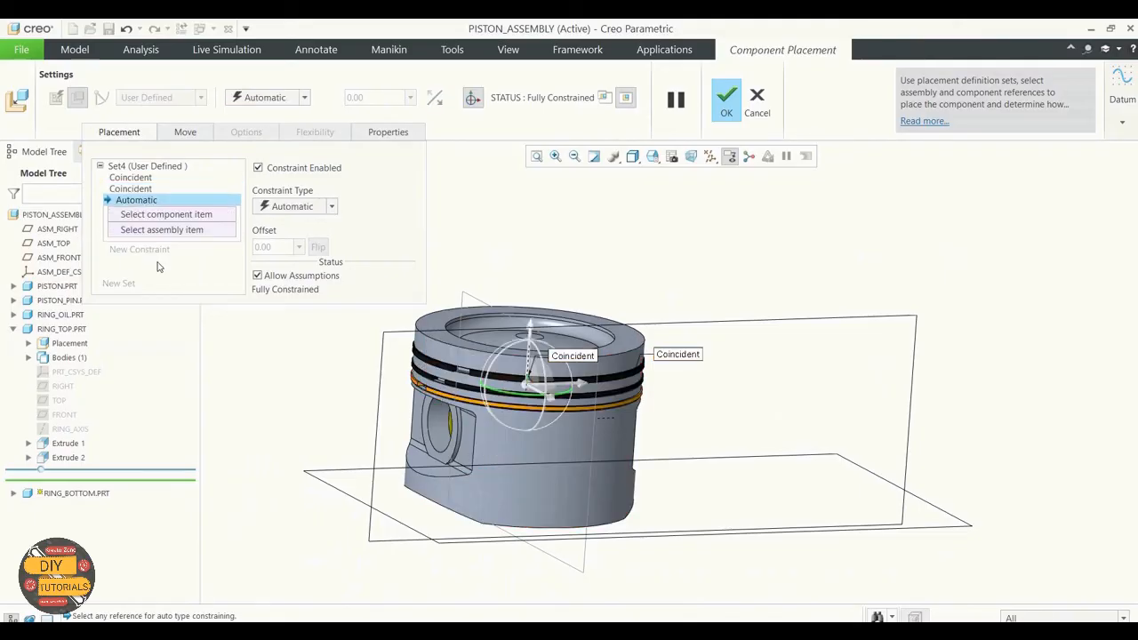
click(171, 217)
click(62, 400)
click(30, 358)
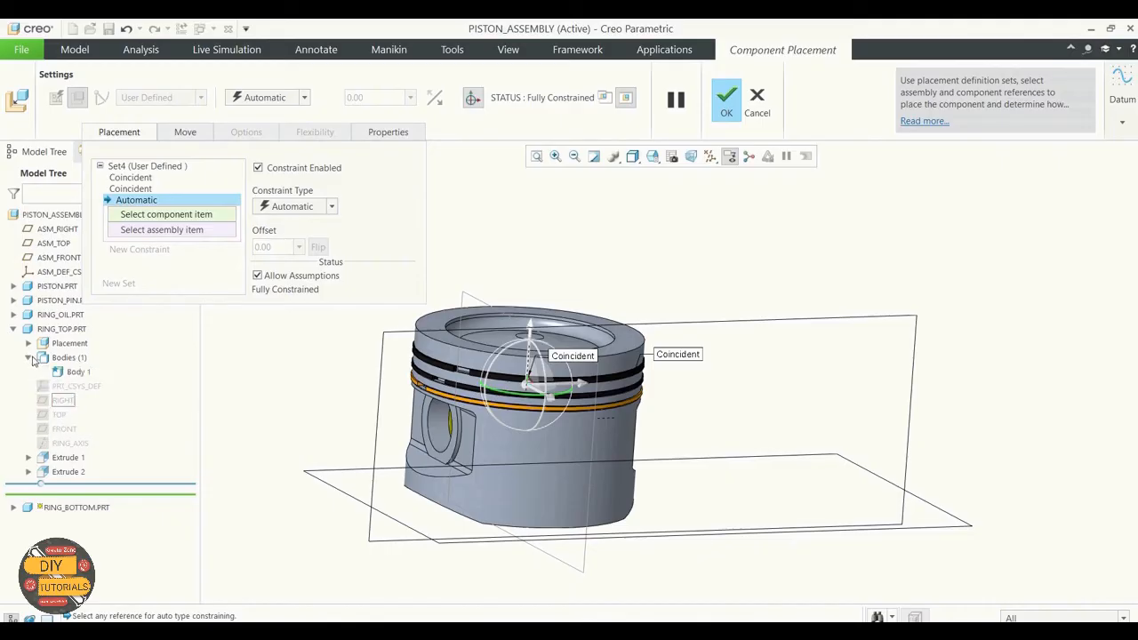
click(13, 507)
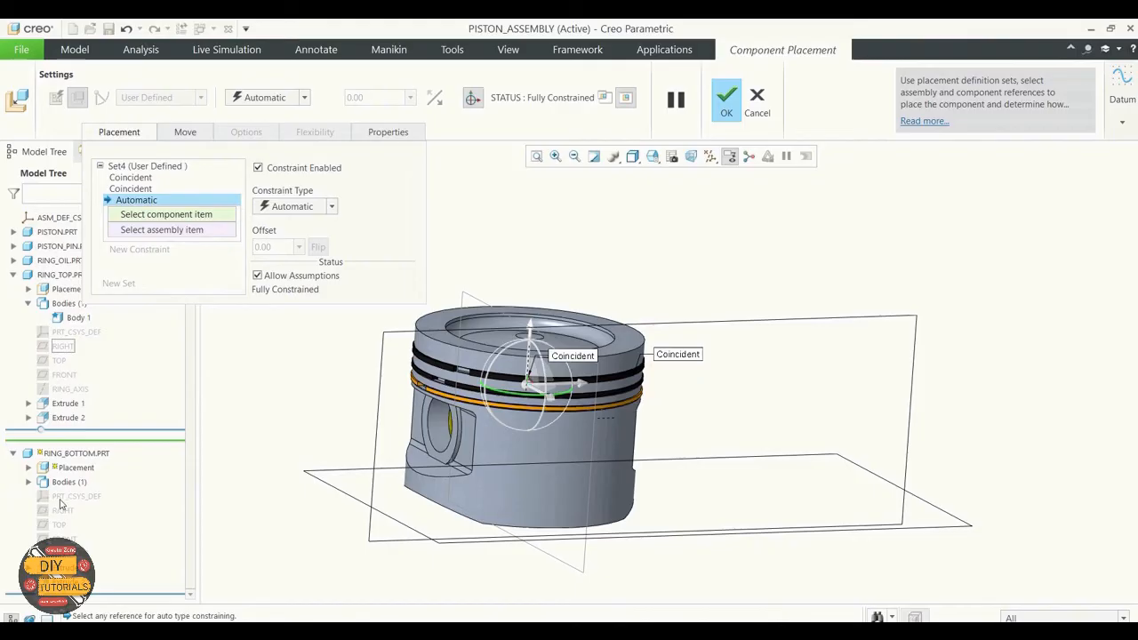
click(58, 525)
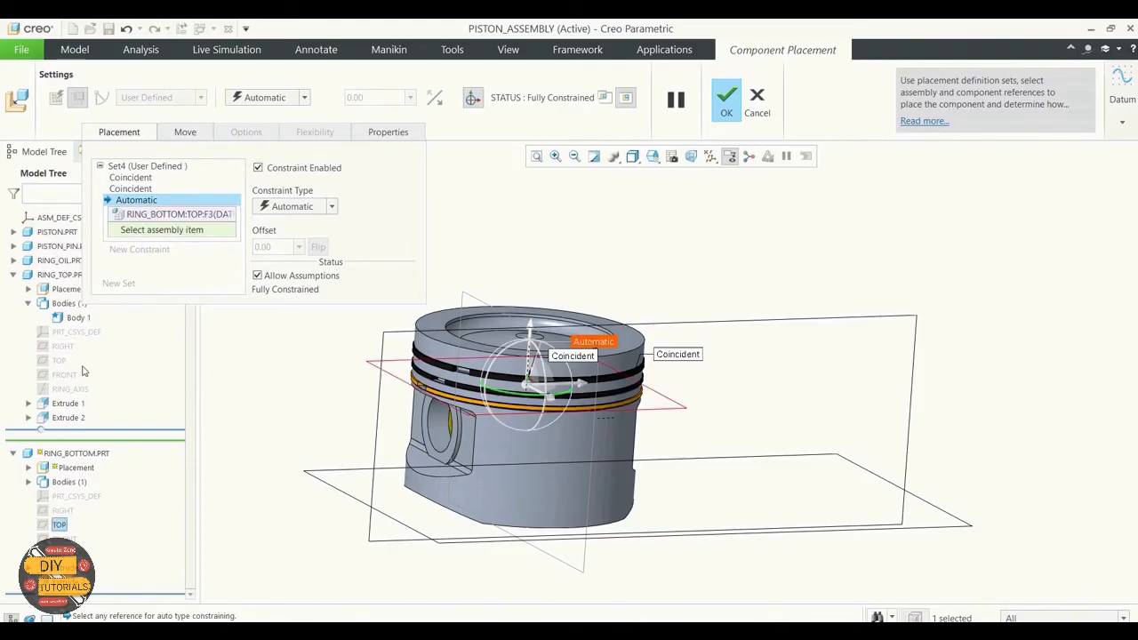
right_click(129, 219)
click(176, 225)
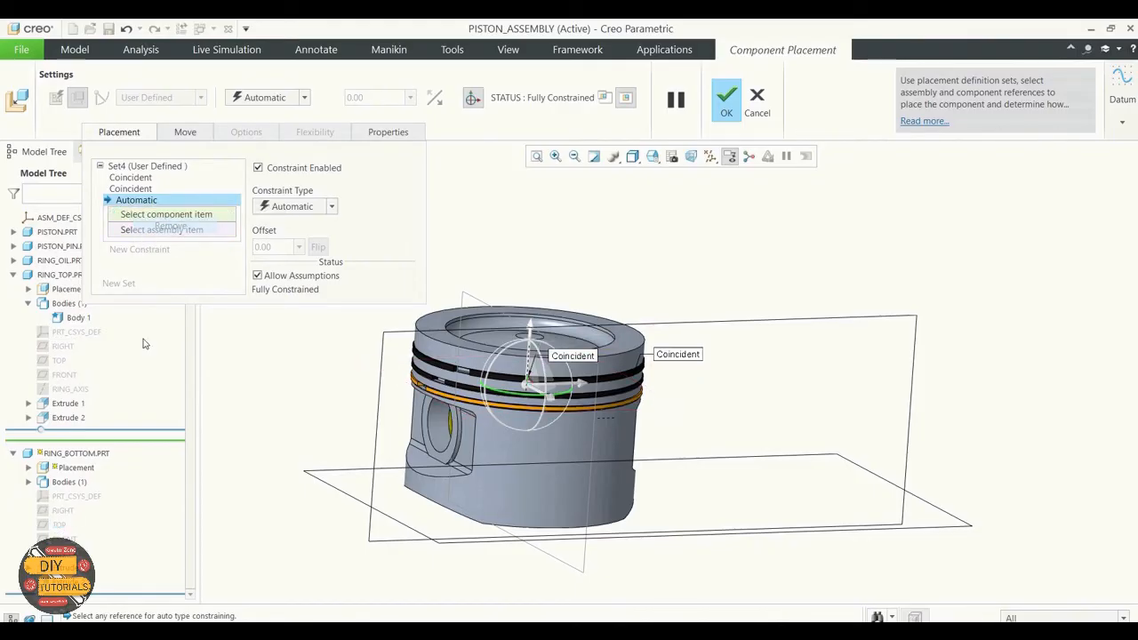
Relate the bottom ring's RIGHT datum plane to ASM_RIGHT with the constraint type Angle Offset
click(62, 511)
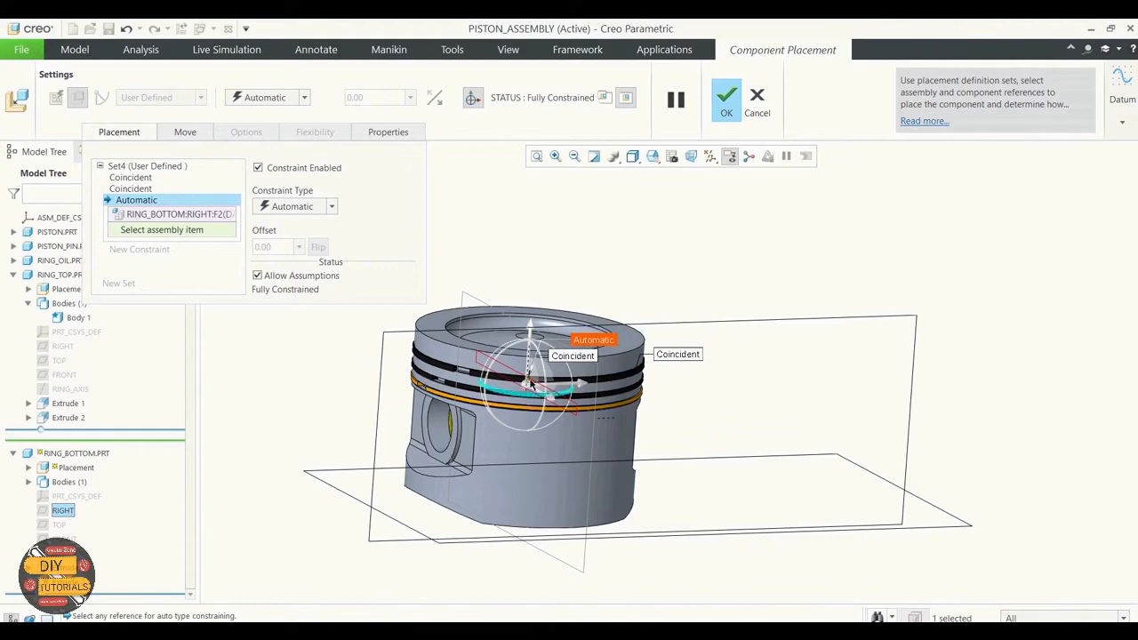
click(502, 315)
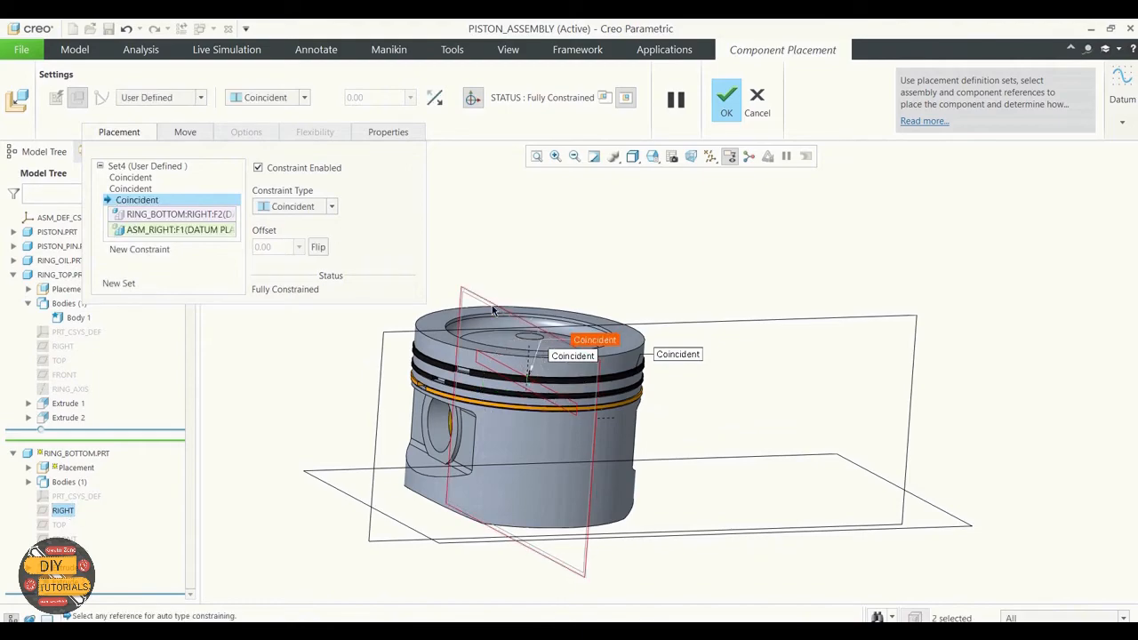
click(332, 206)
click(288, 243)
Set the bottom ring's angle offset to 30 degrees and accept the component placement
middle_drag(597, 241, 588, 267)
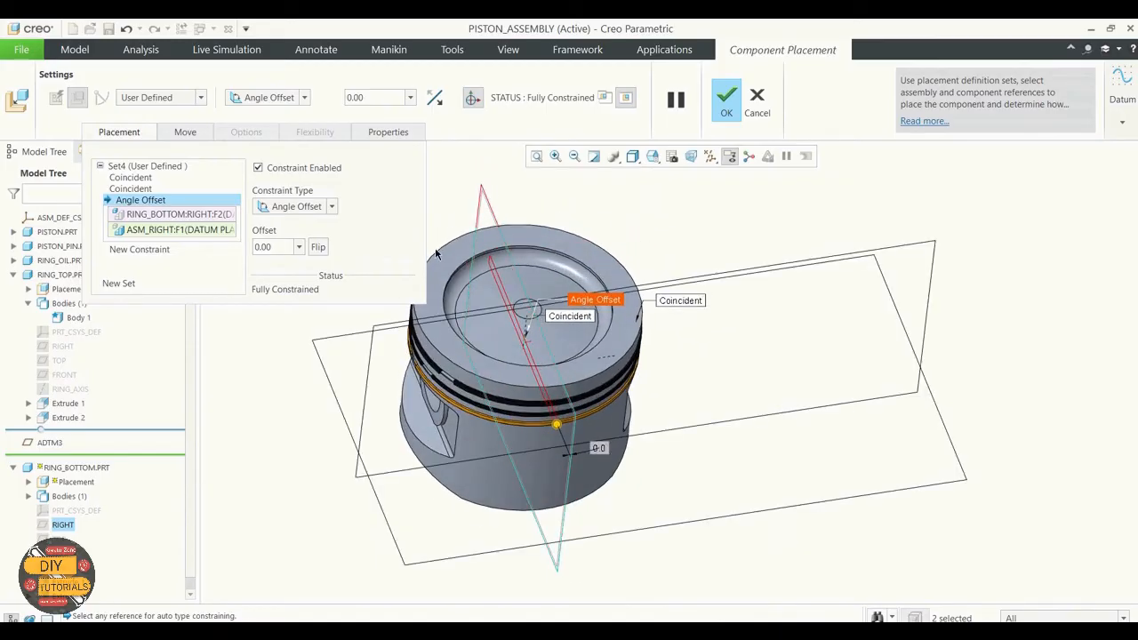
double_click(279, 246)
text(30)
key(Return)
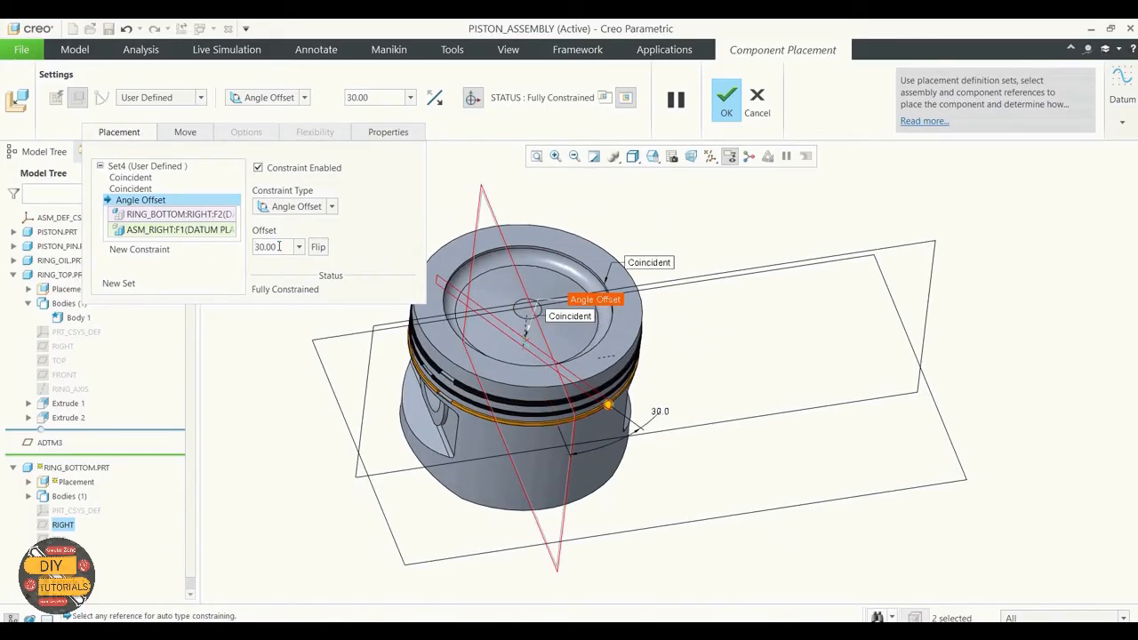
middle_drag(335, 330, 685, 335)
click(726, 98)
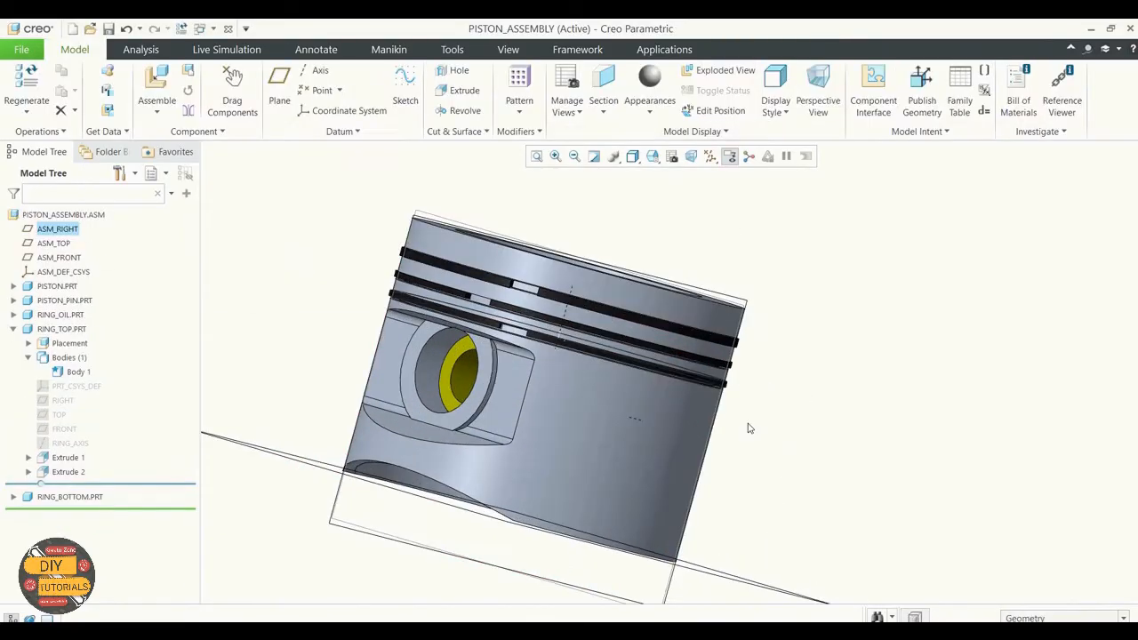
Turn off the display of all datum features and view the assembled piston with its rings
mouse_move(747, 414)
middle_down()
mouse_move(783, 364)
mouse_move(785, 307)
mouse_move(781, 353)
mouse_move(713, 421)
mouse_move(734, 414)
mouse_move(734, 434)
mouse_move(720, 423)
middle_up()
scroll(724, 345, up, 3)
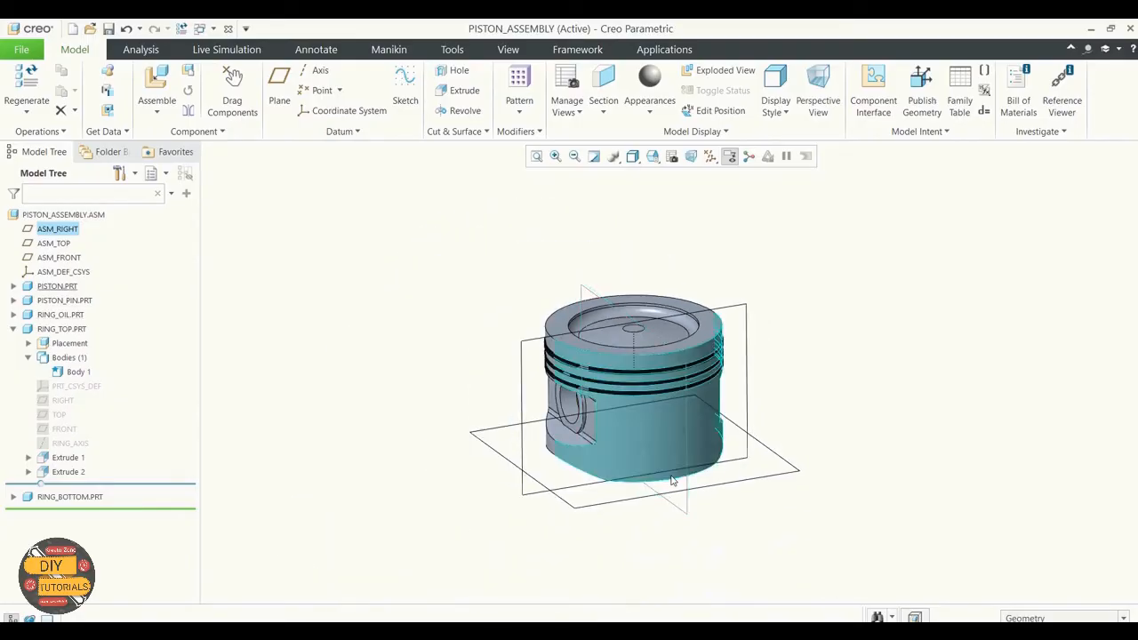
scroll(673, 481, down, 2)
click(721, 157)
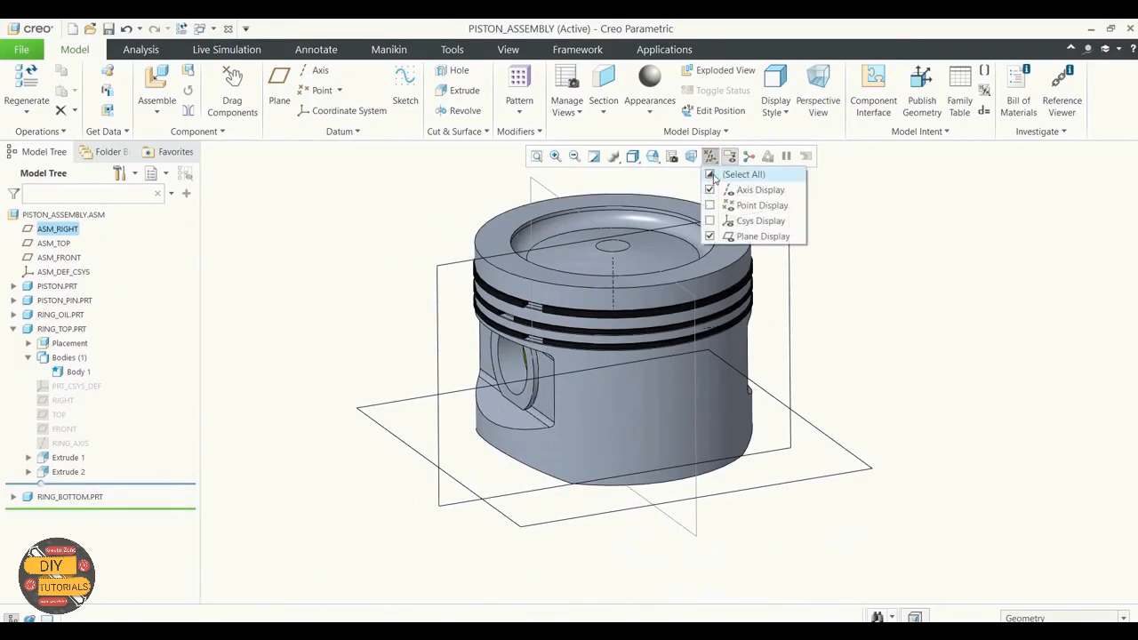
click(711, 175)
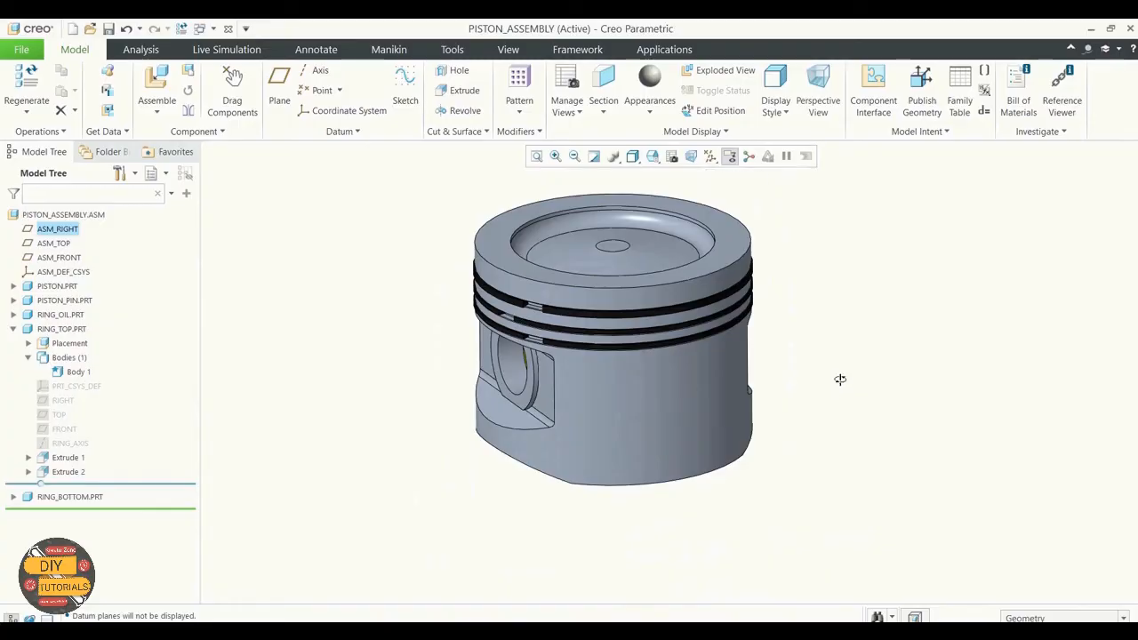
mouse_move(838, 381)
middle_down()
mouse_move(863, 368)
mouse_move(854, 391)
middle_up()
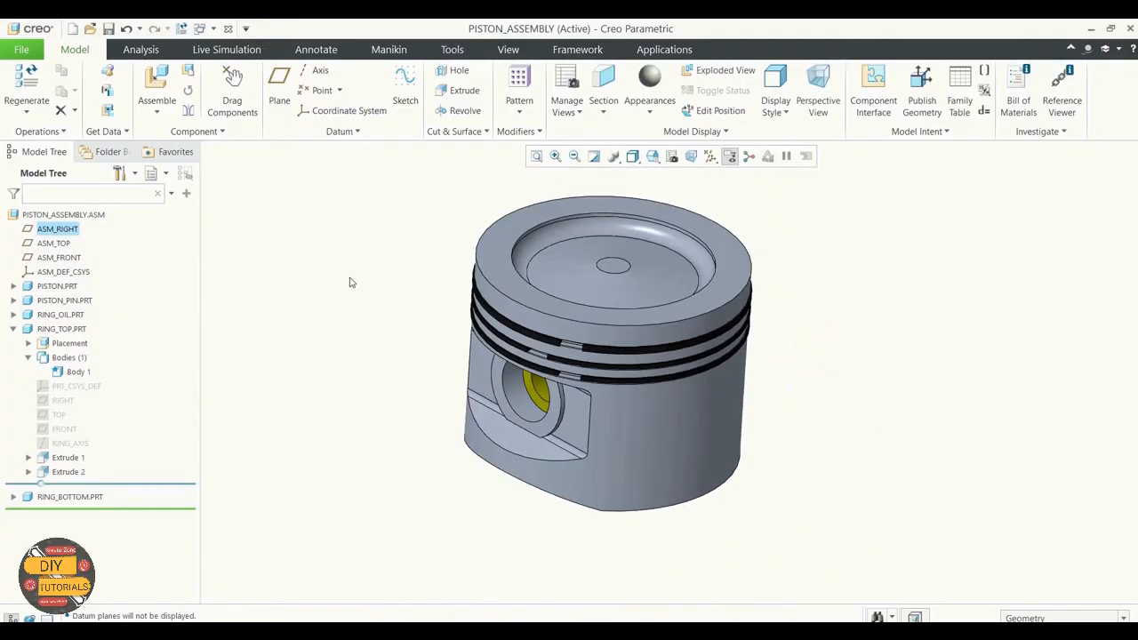
mouse_move(356, 286)
middle_down()
mouse_move(317, 279)
mouse_move(320, 264)
middle_up()
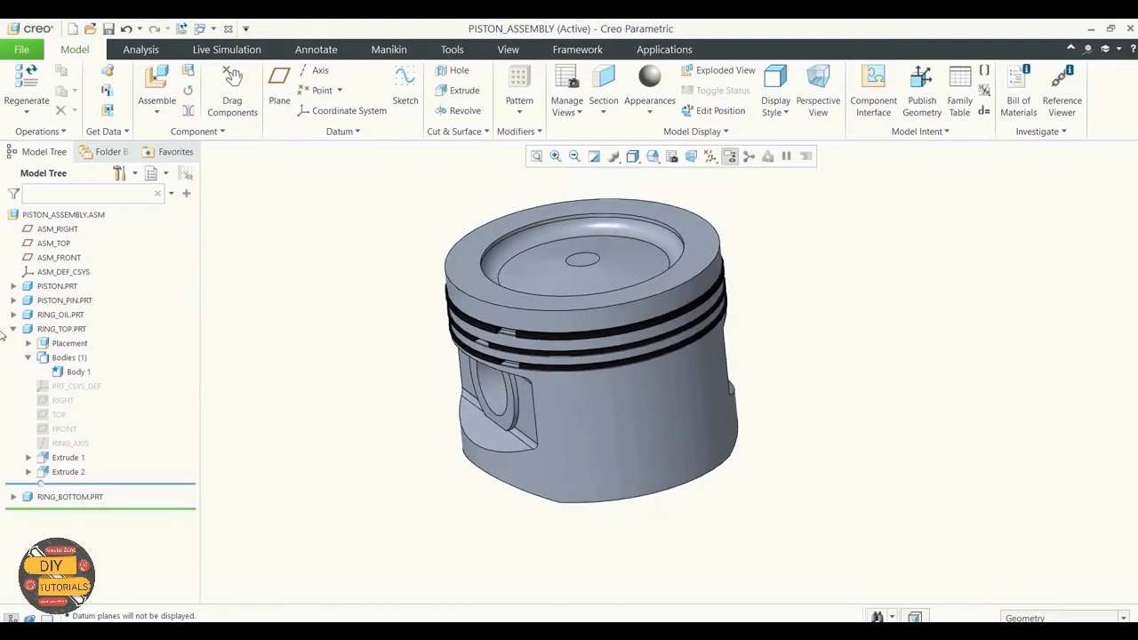
Collapse RING_TOP.PRT in the model tree and turn on the display of all axes, points, coordinate systems and planes
click(14, 328)
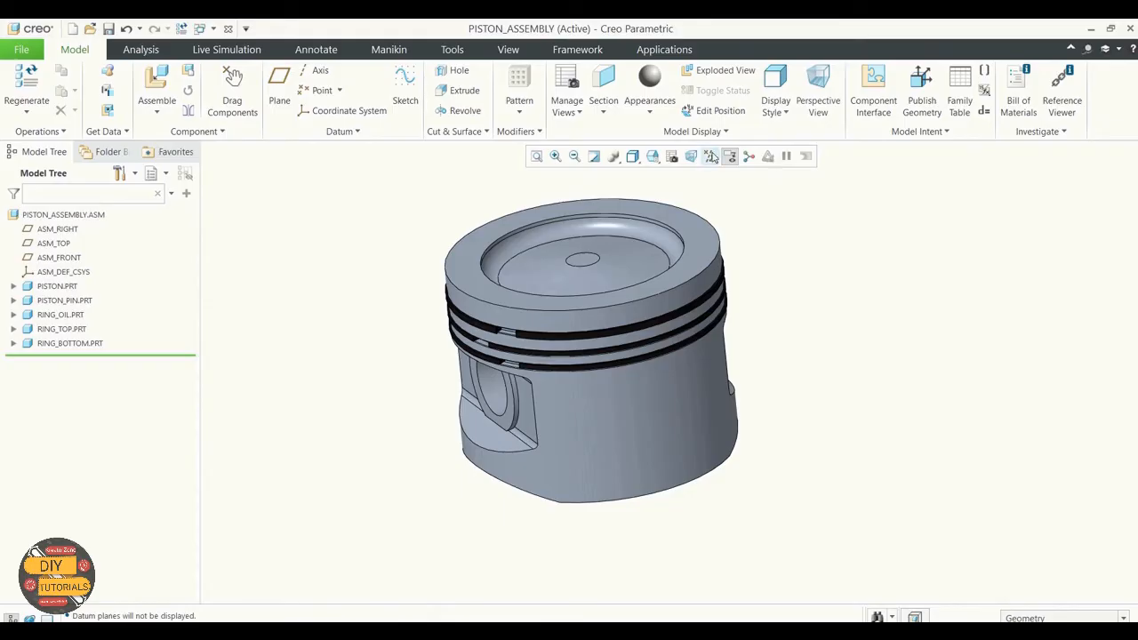
click(709, 155)
click(720, 175)
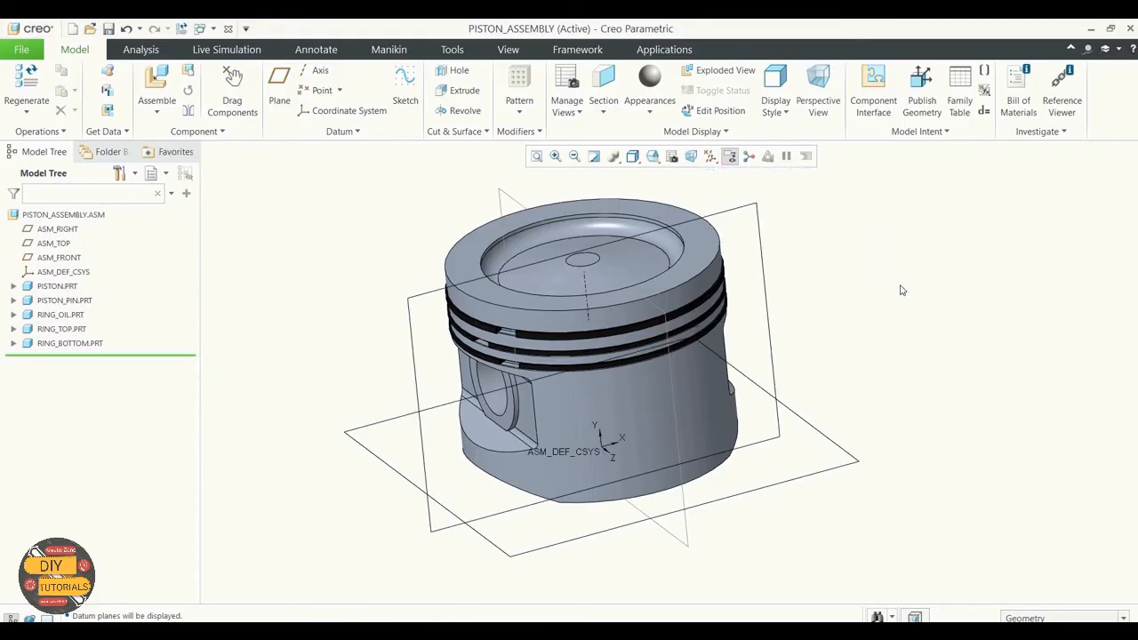
middle_drag(901, 287, 936, 323)
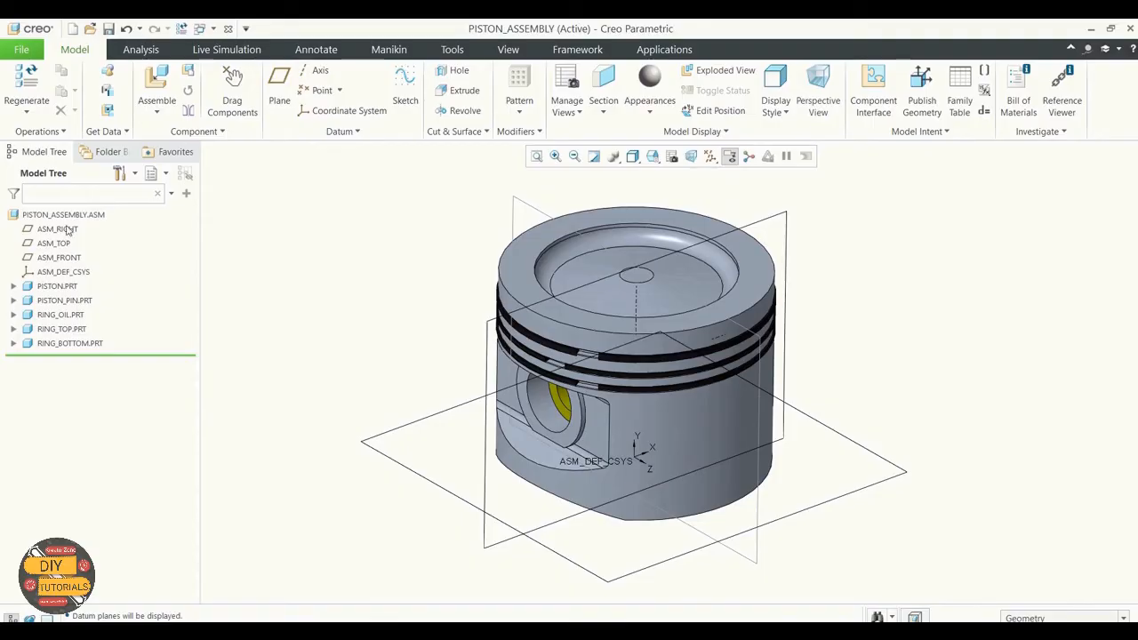
Review the display options and feature types in the model tree's filter settings
click(121, 173)
click(148, 193)
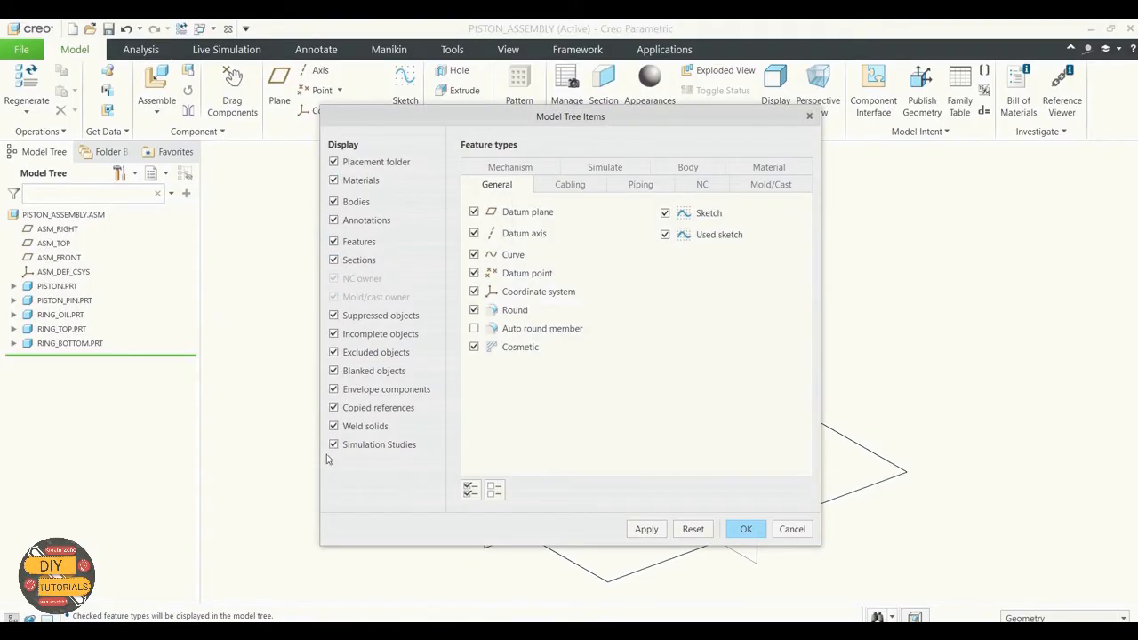
click(743, 529)
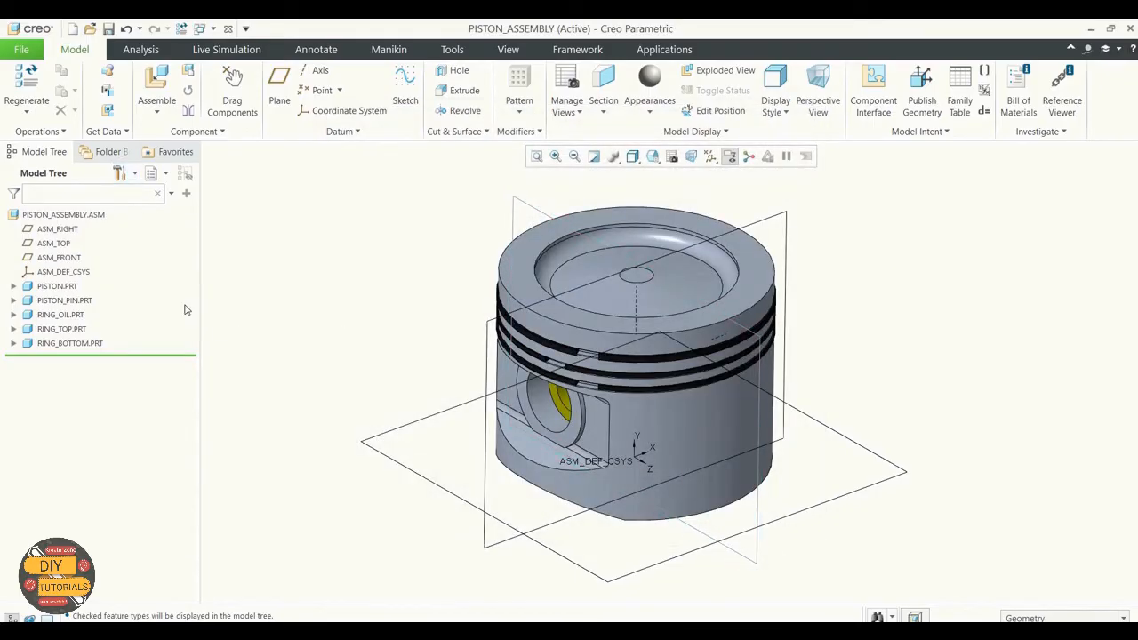
click(13, 286)
click(13, 215)
Exclude Features from the items listed in the model tree and apply the filter
click(151, 173)
click(155, 193)
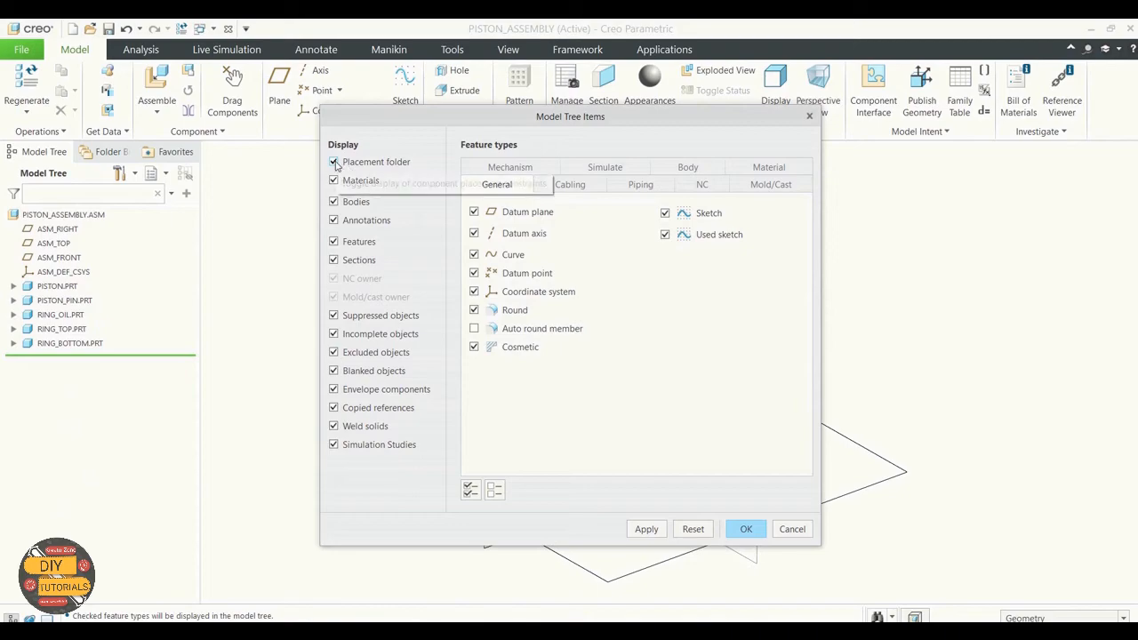
click(333, 241)
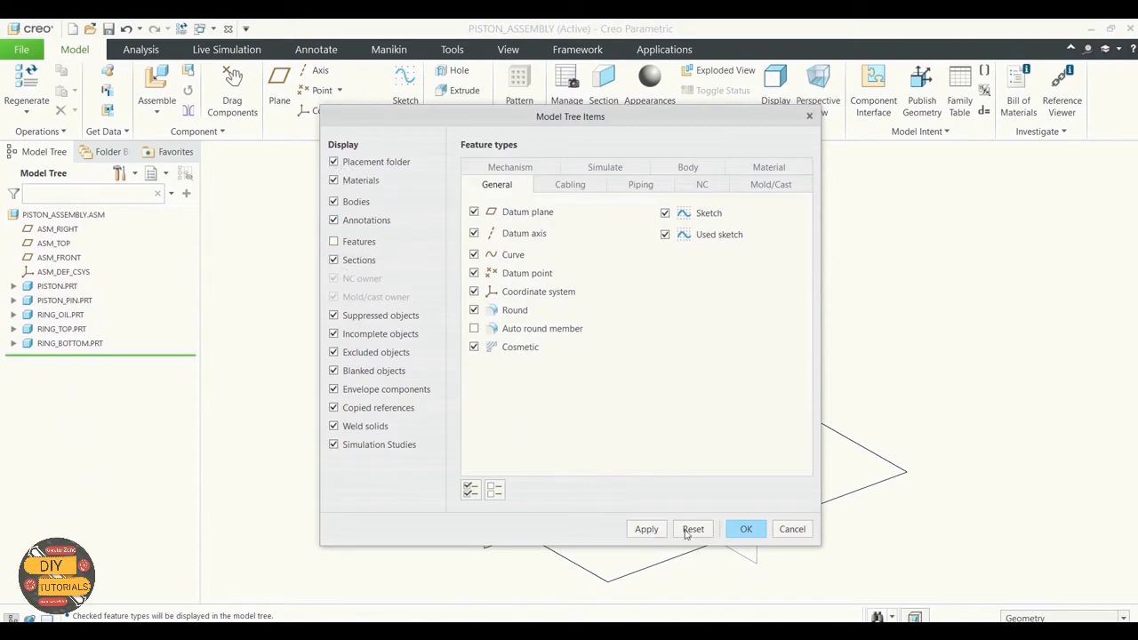
click(647, 528)
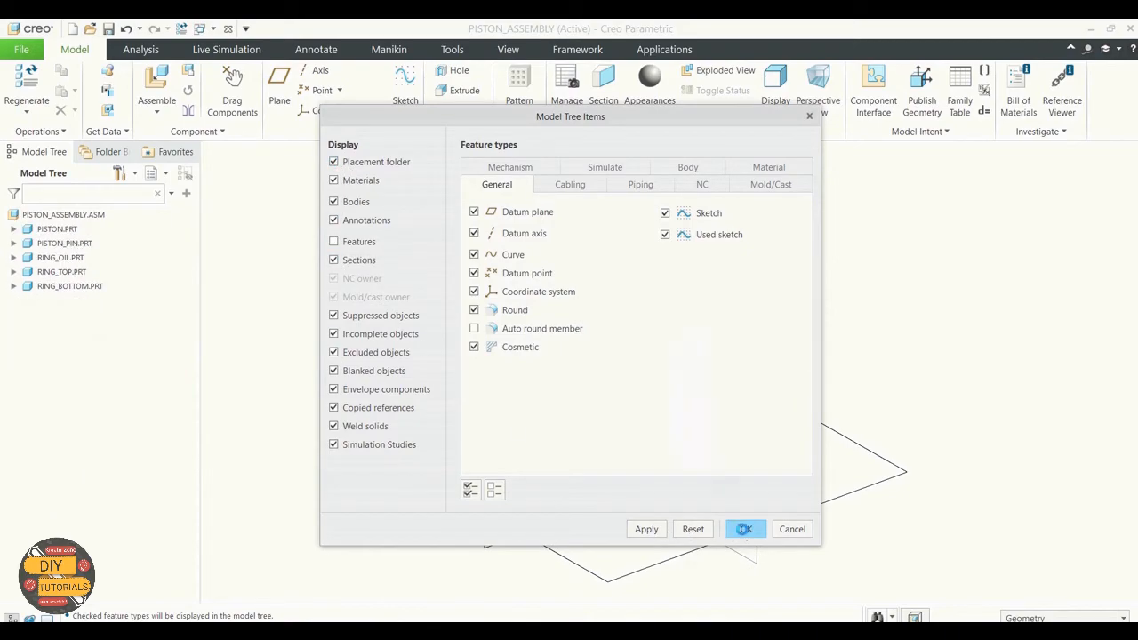
click(745, 528)
Expand PISTON.PRT, PISTON_PIN.PRT and RING_OIL.PRT in the model tree to examine which items are listed under each component
click(14, 229)
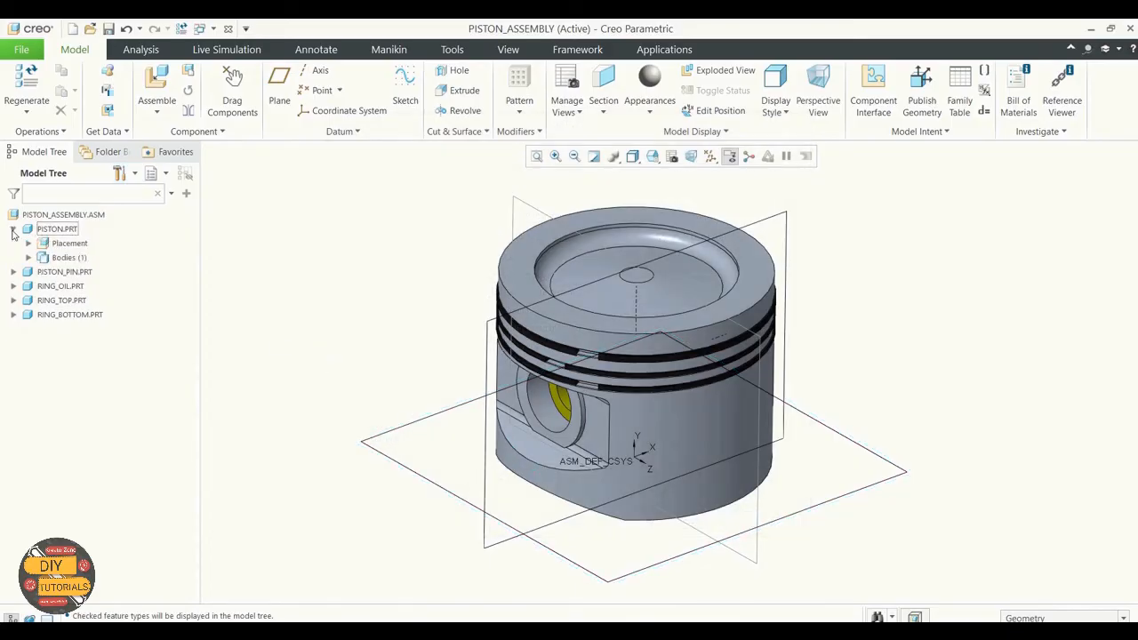
click(28, 257)
click(29, 257)
click(14, 272)
click(14, 272)
click(13, 287)
click(14, 286)
Include Features in the model tree filter again and collapse PISTON.PRT
click(119, 172)
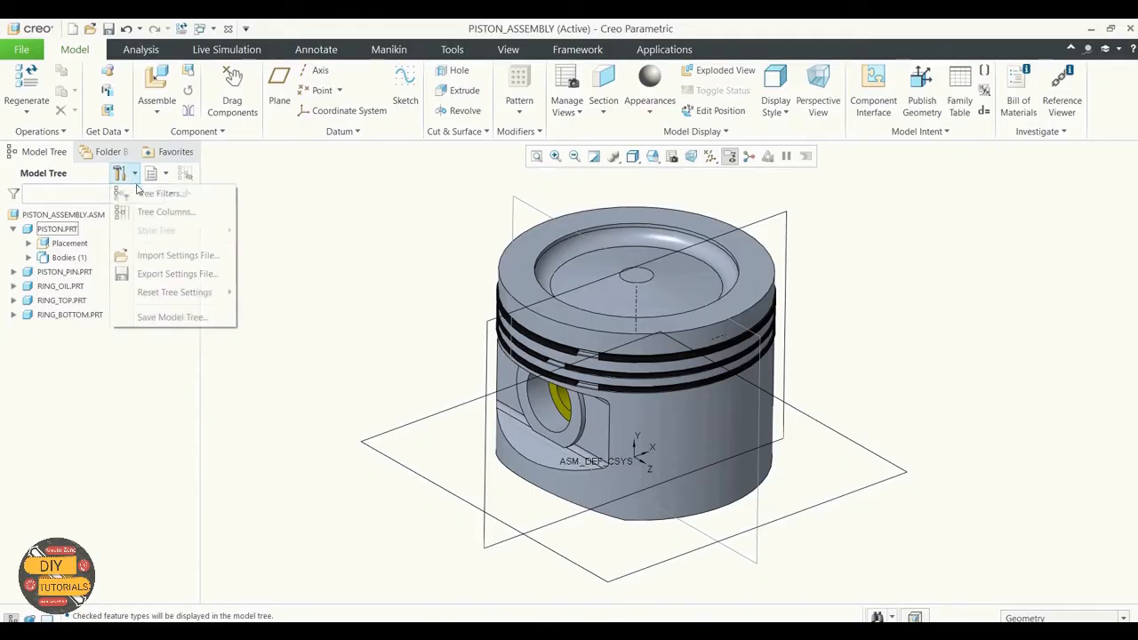
click(149, 190)
click(335, 242)
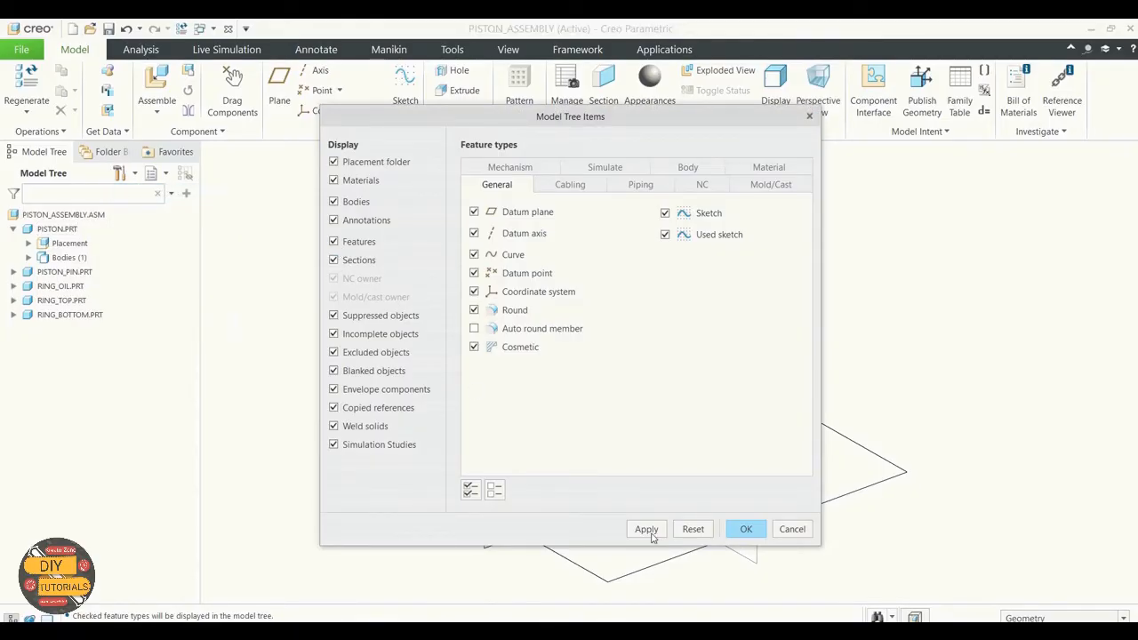
click(647, 528)
click(746, 529)
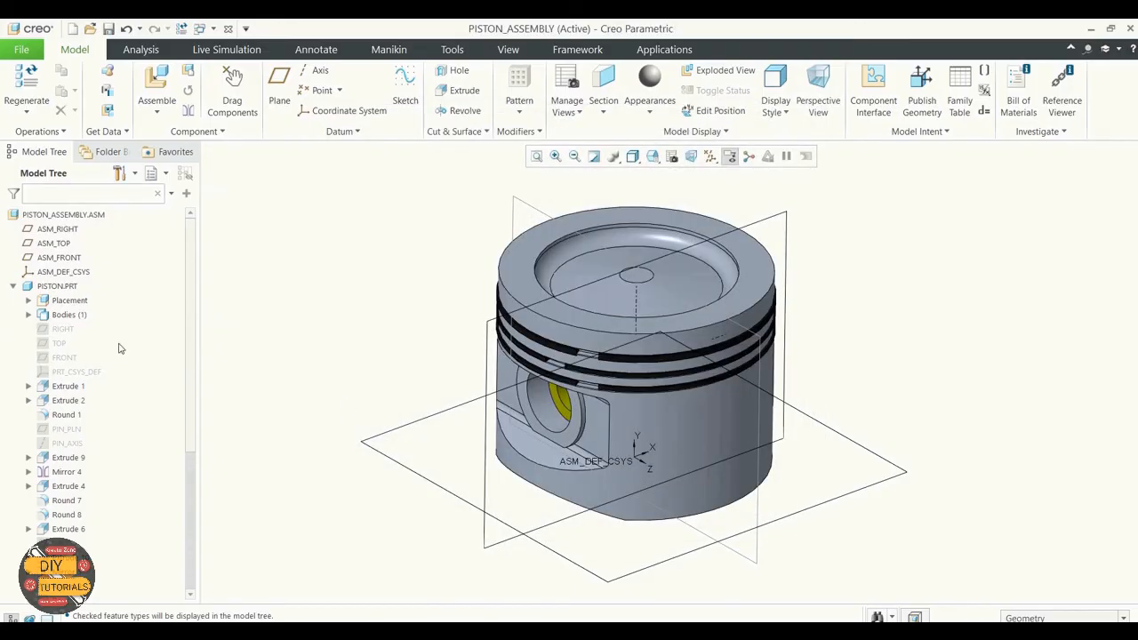
click(13, 286)
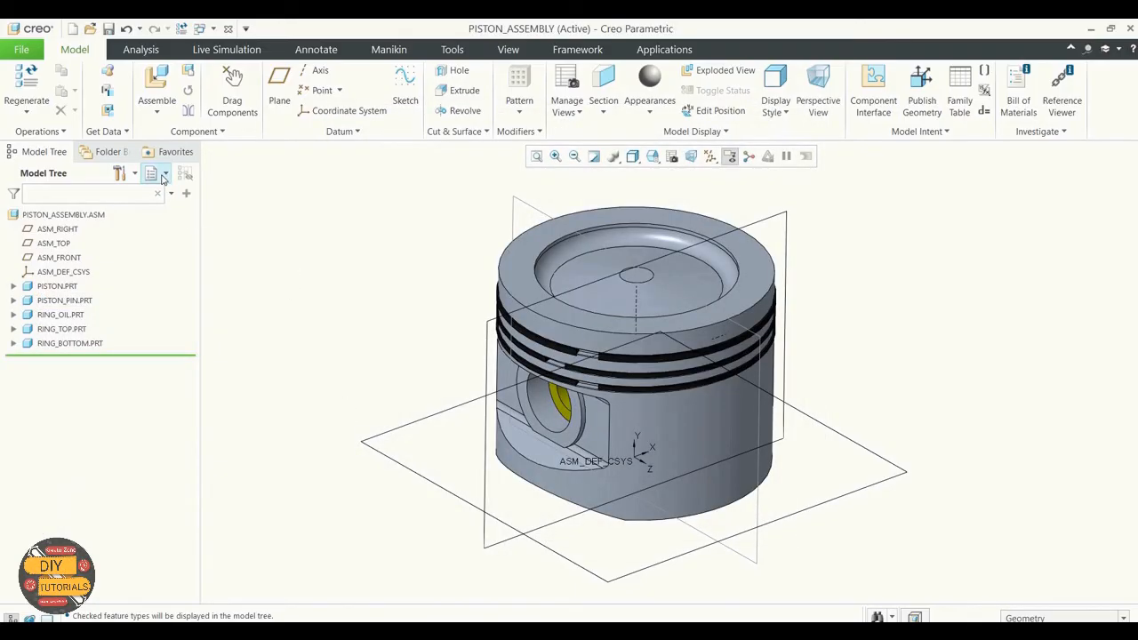
In the layer tree, hide 01___PRT_ALL_DTM_PLN, 01___PRT_DEF_DTM_PLN, 02__ASM_ALL_AXES and the ALL and DEF DTM_CSYS layers of both 05__ASM and 05___PRT
click(164, 175)
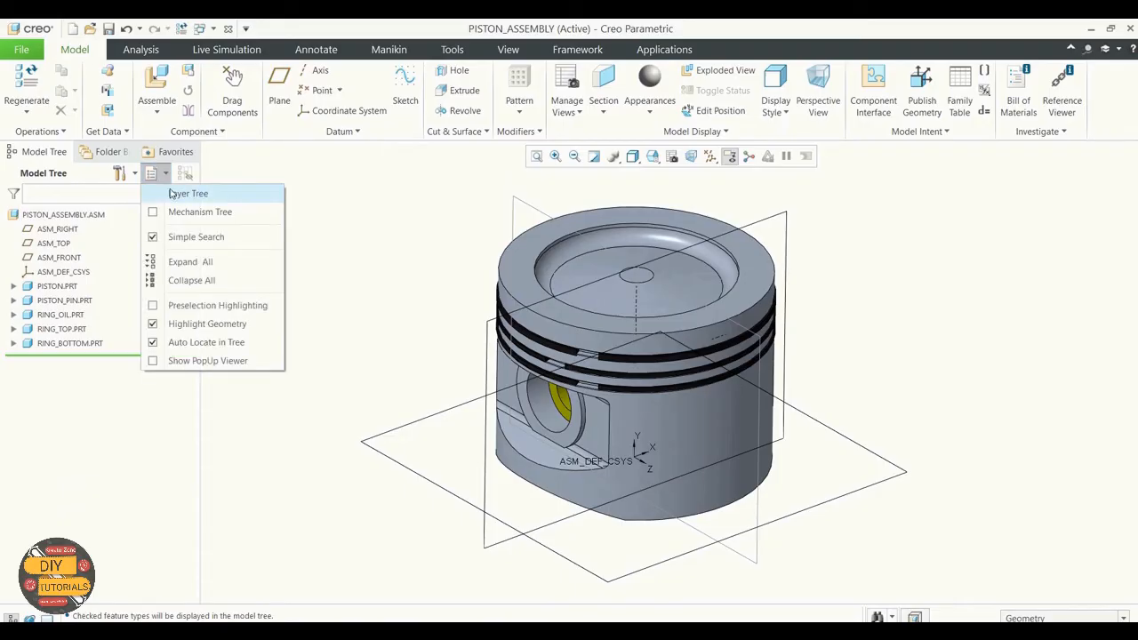
click(178, 193)
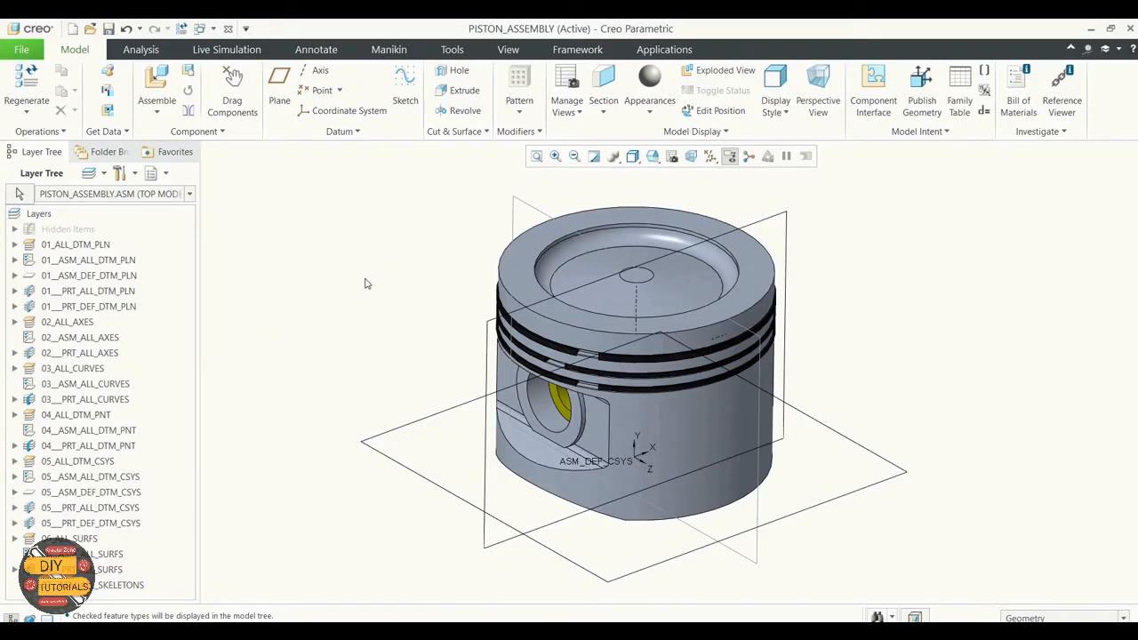
click(69, 323)
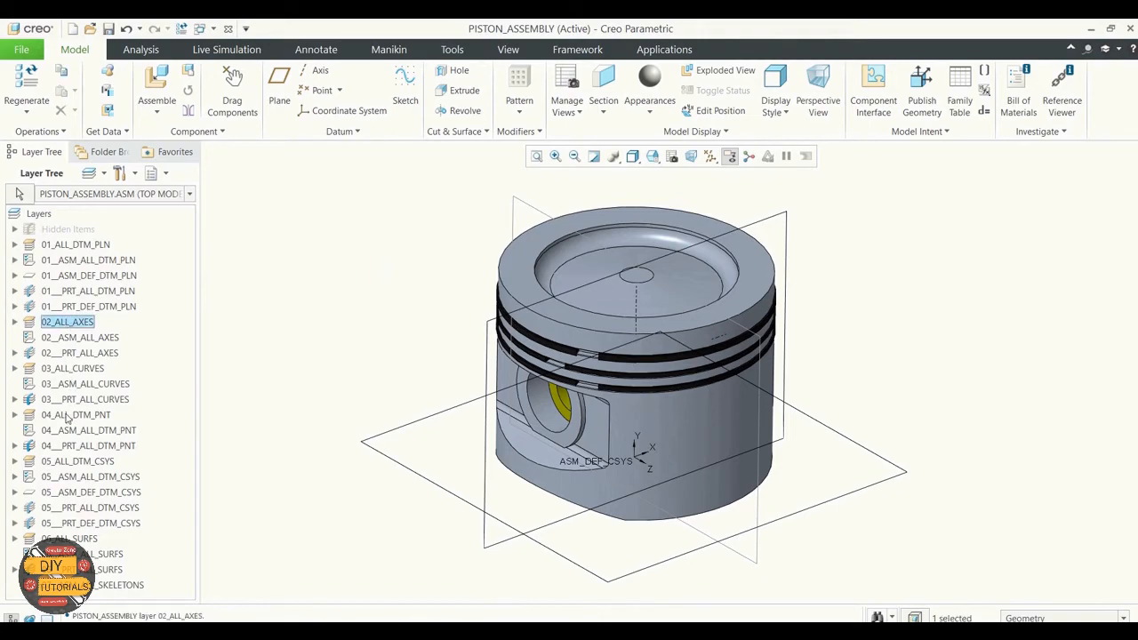
click(67, 477)
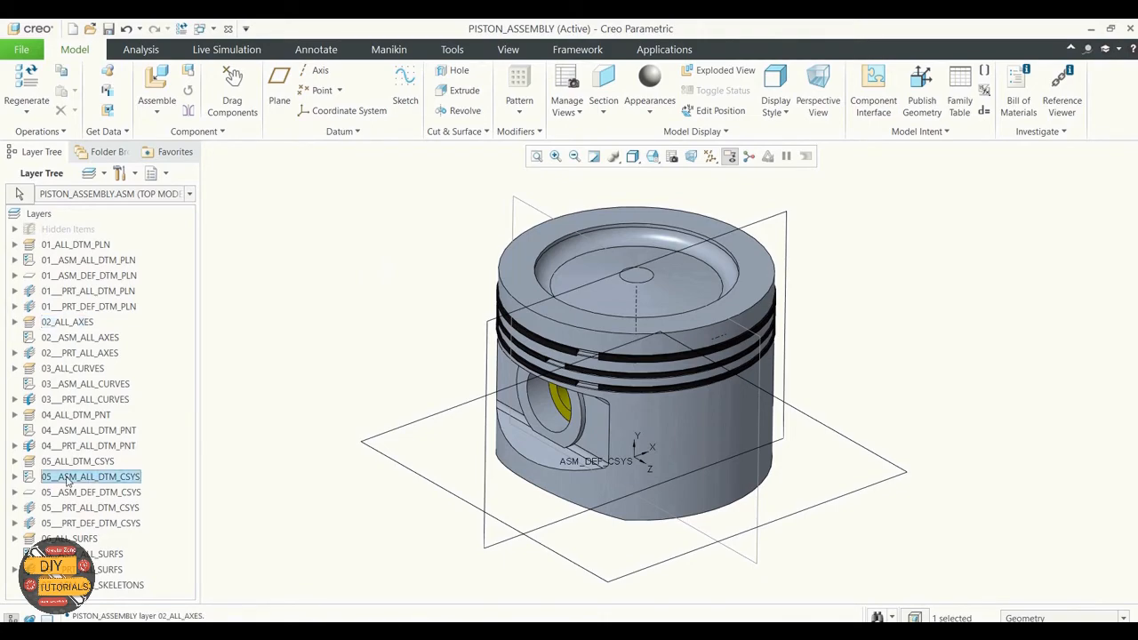
shift+click(62, 524)
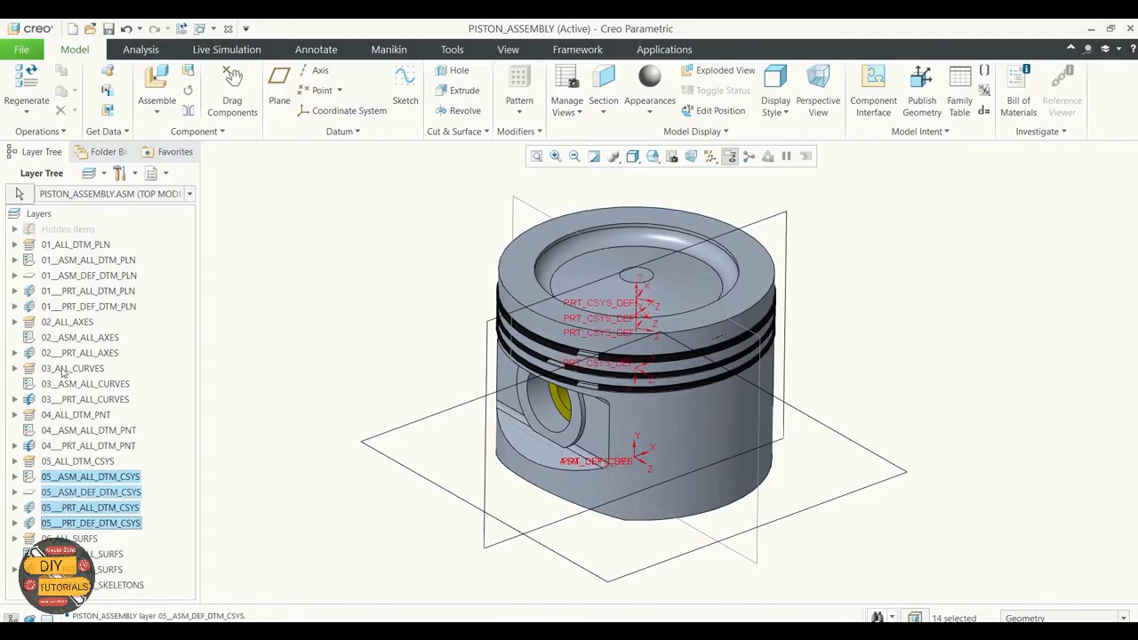
ctrl+click(64, 322)
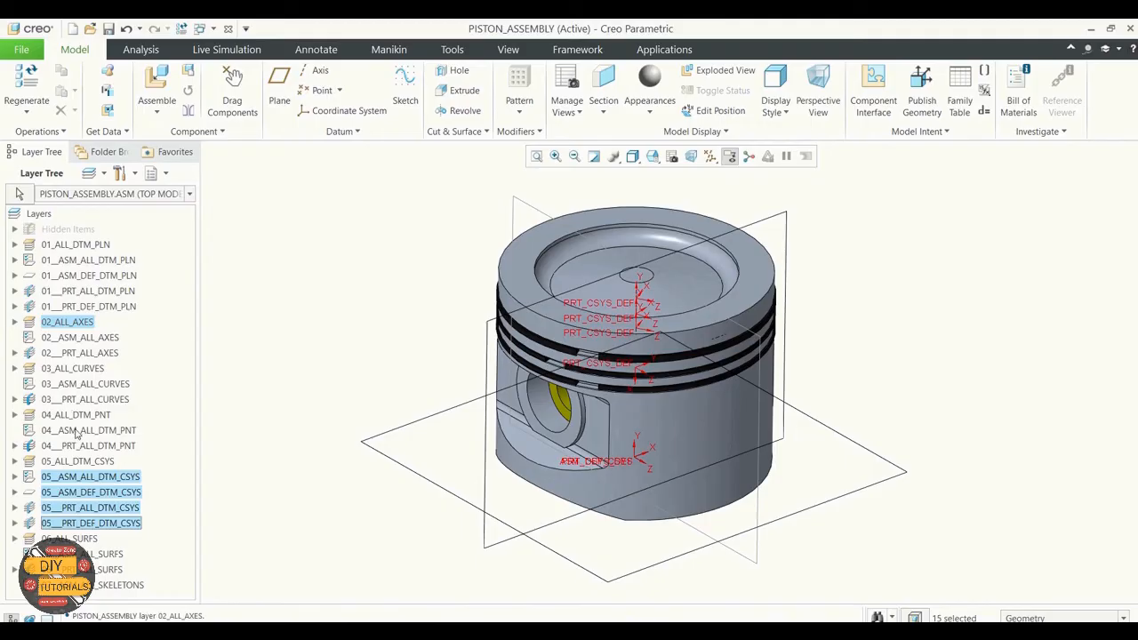
ctrl+click(78, 416)
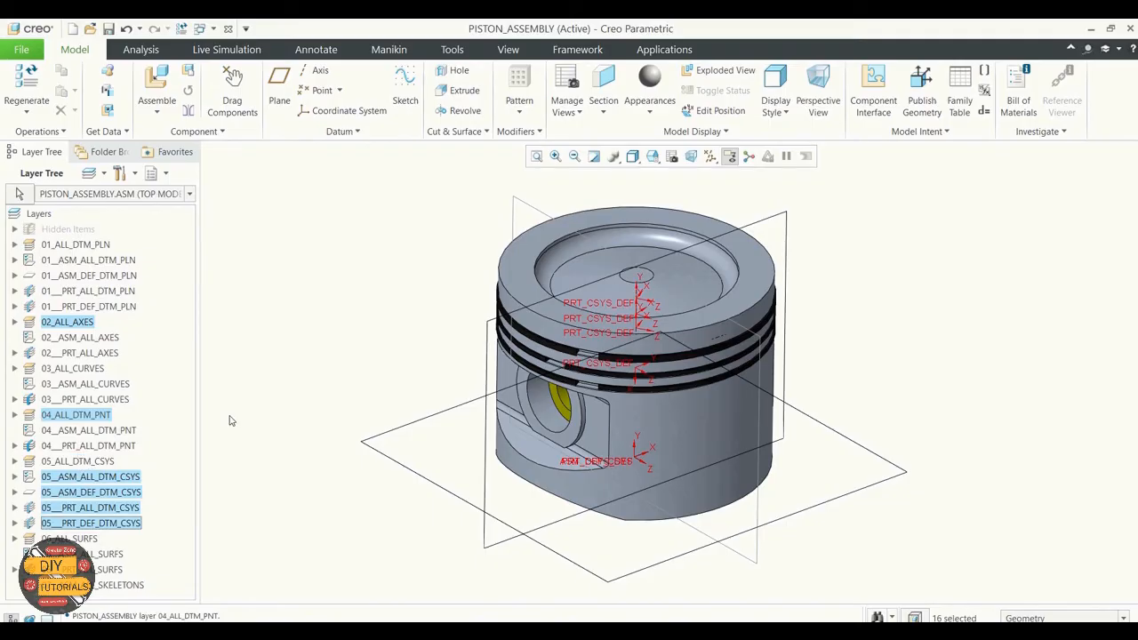
ctrl+click(67, 322)
ctrl+click(76, 292)
ctrl+click(77, 305)
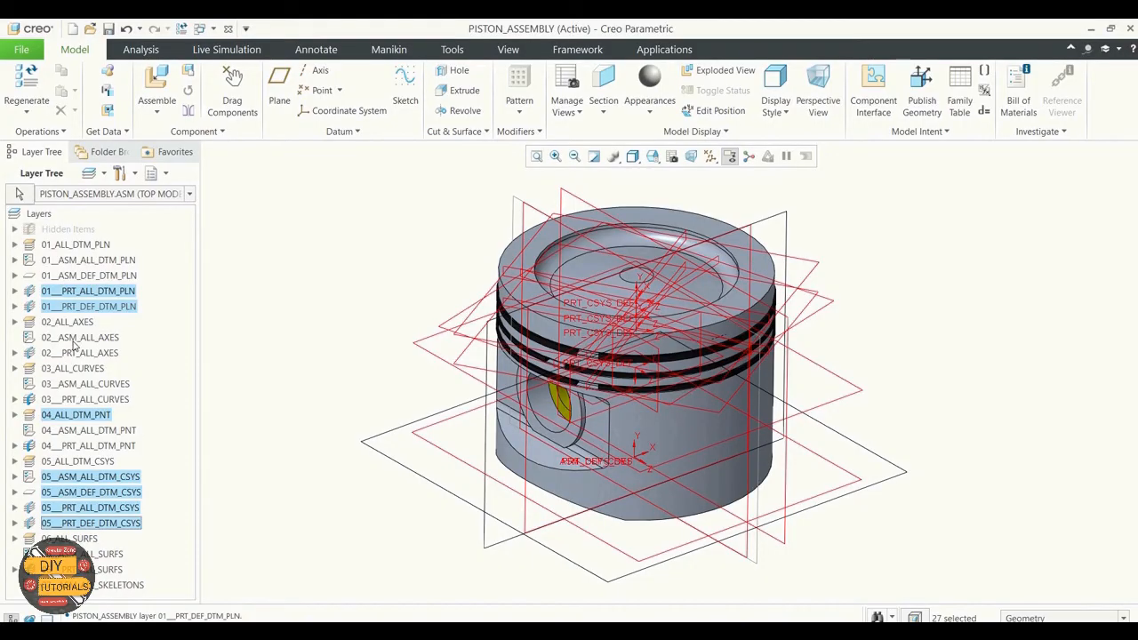
ctrl+click(74, 340)
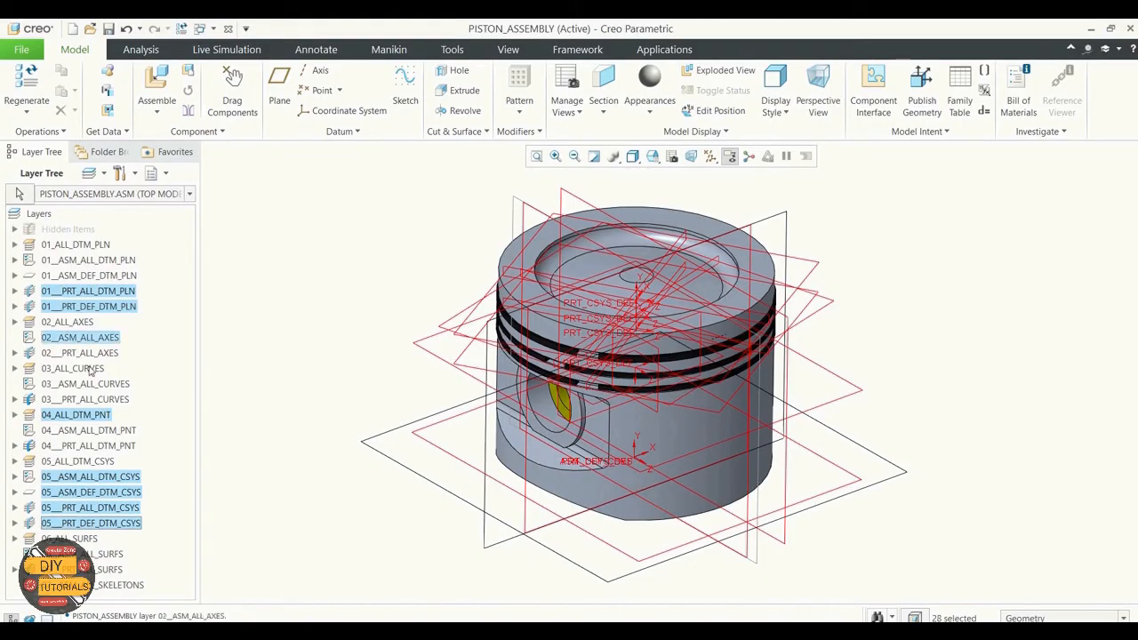
ctrl+click(90, 417)
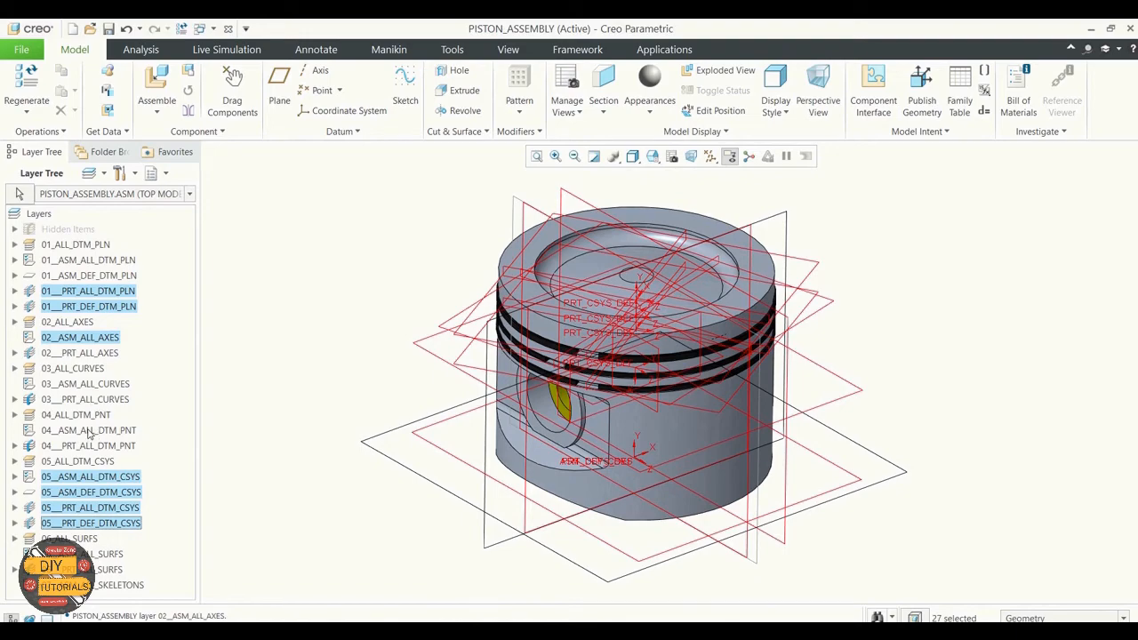
right_click(78, 480)
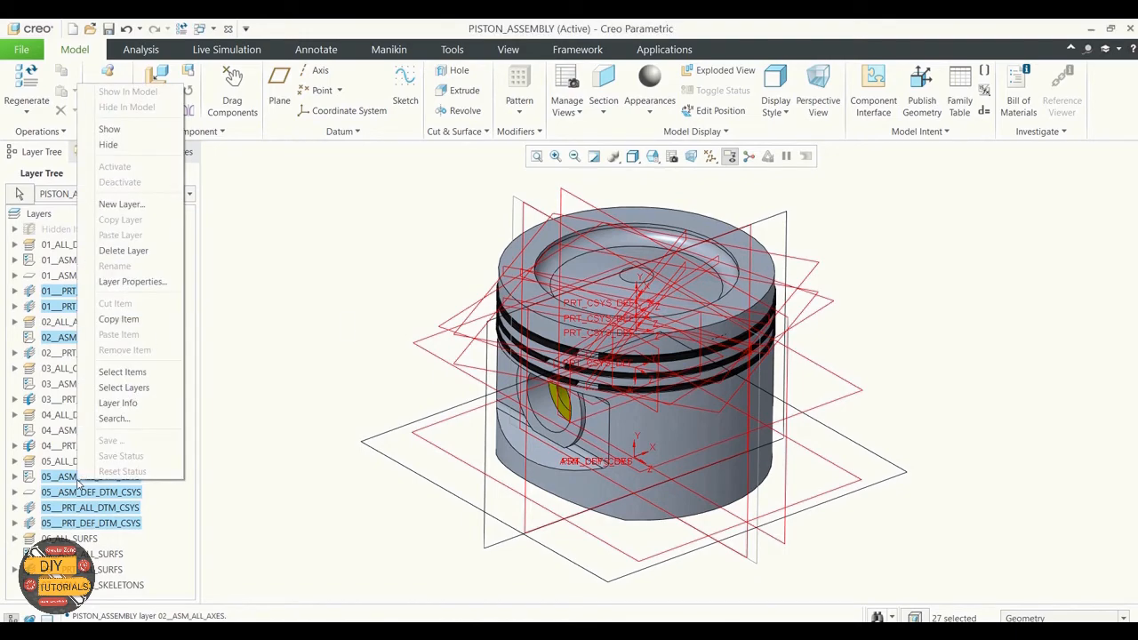
click(111, 145)
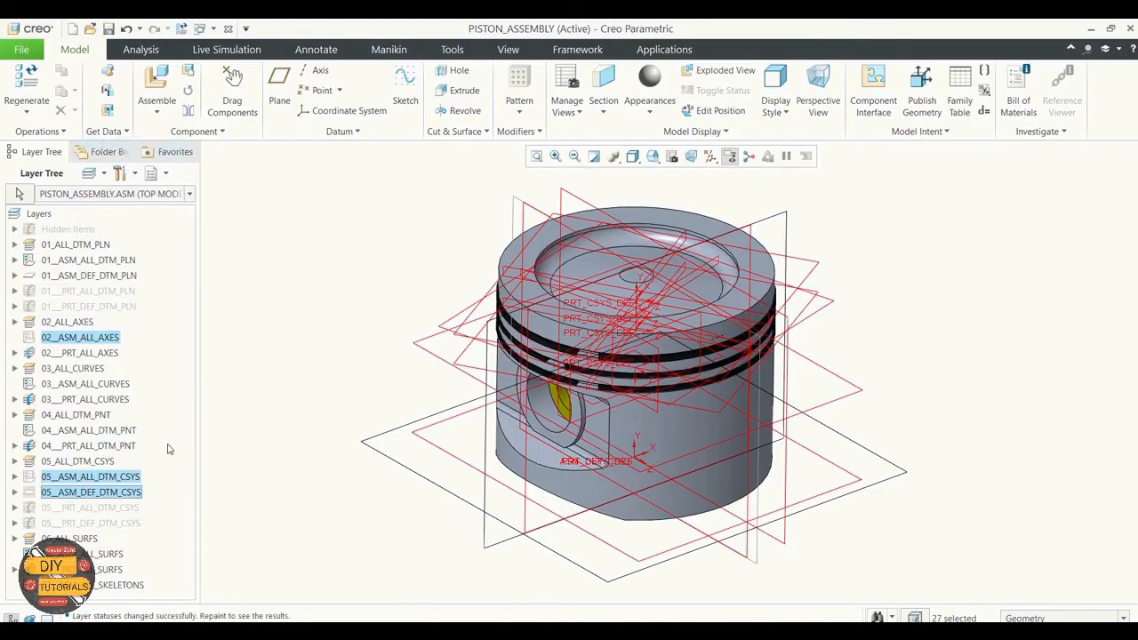
Save the status of the changed layers and switch back to the model tree
right_click(93, 481)
click(118, 456)
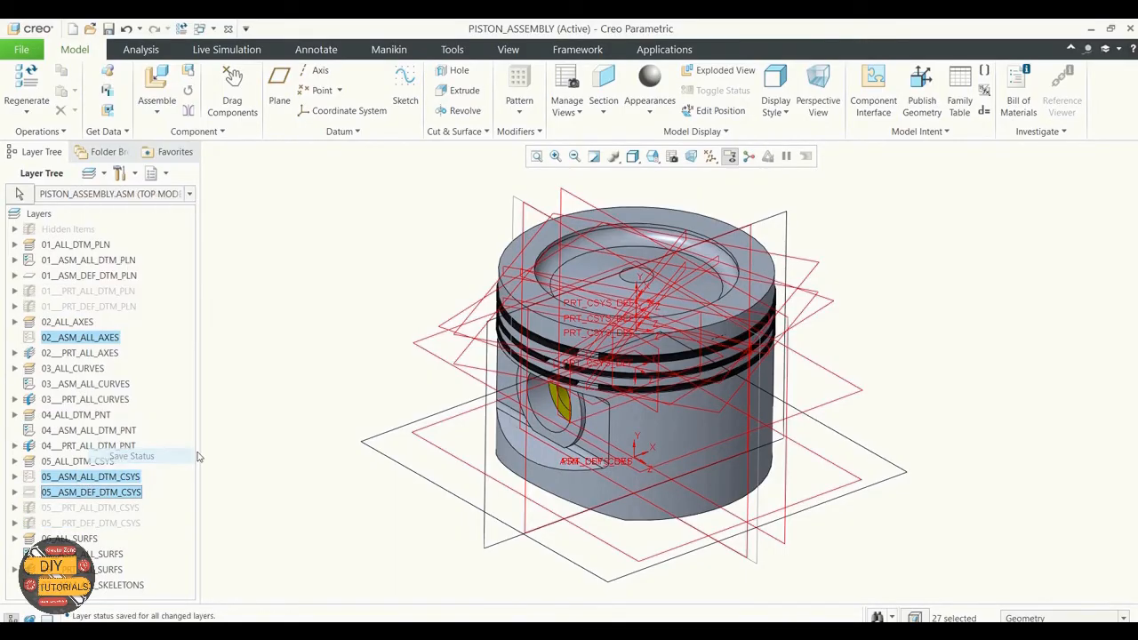
click(153, 173)
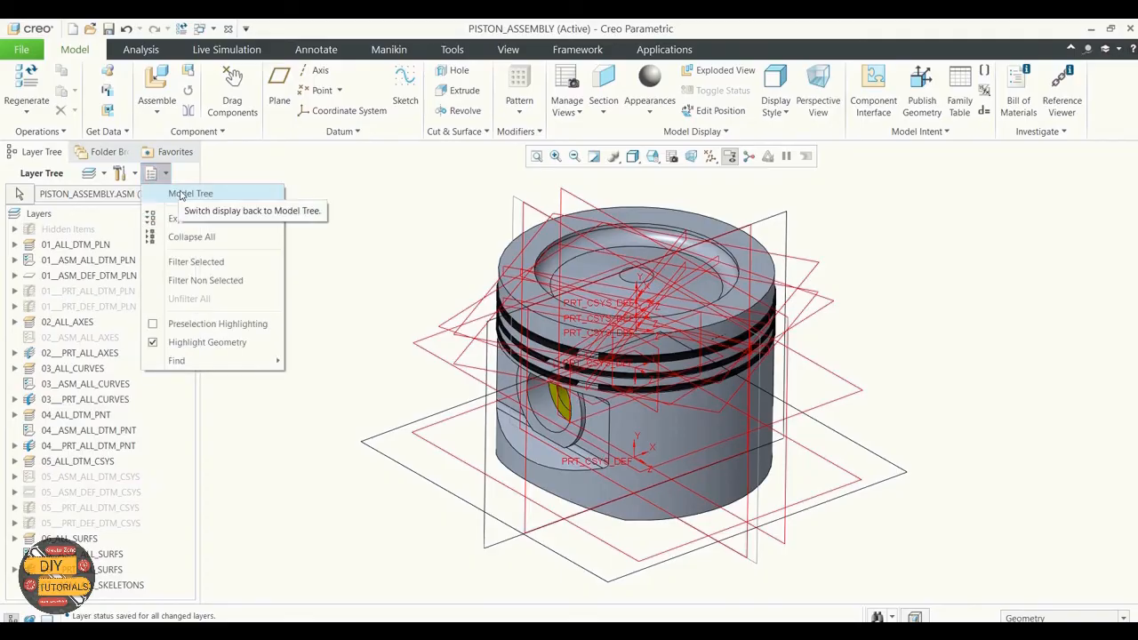
click(368, 241)
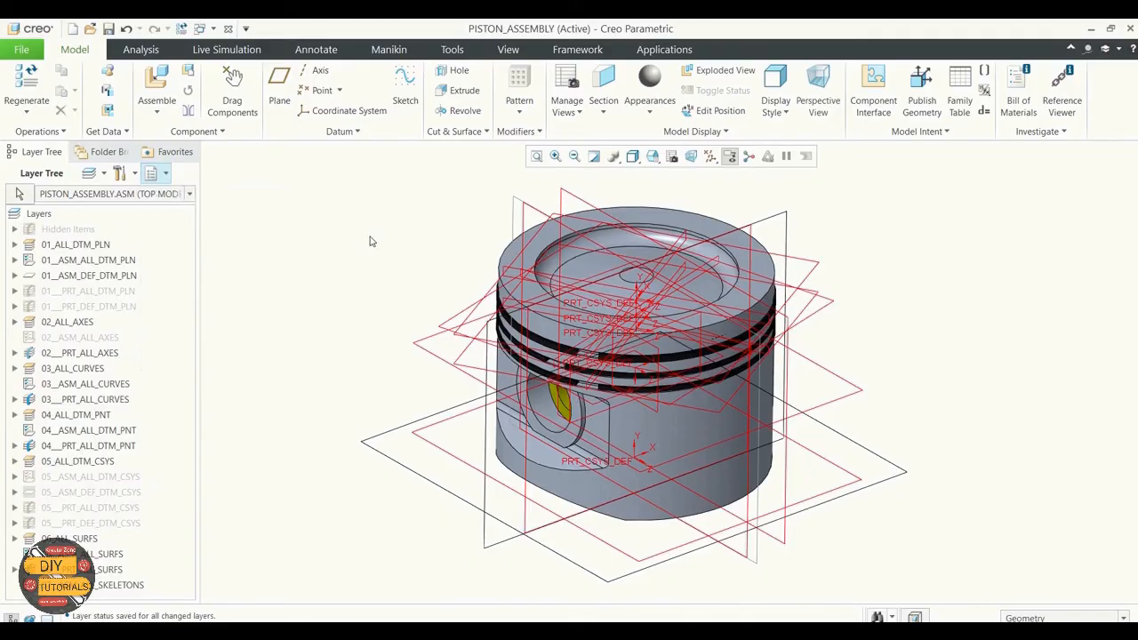
click(160, 173)
click(190, 194)
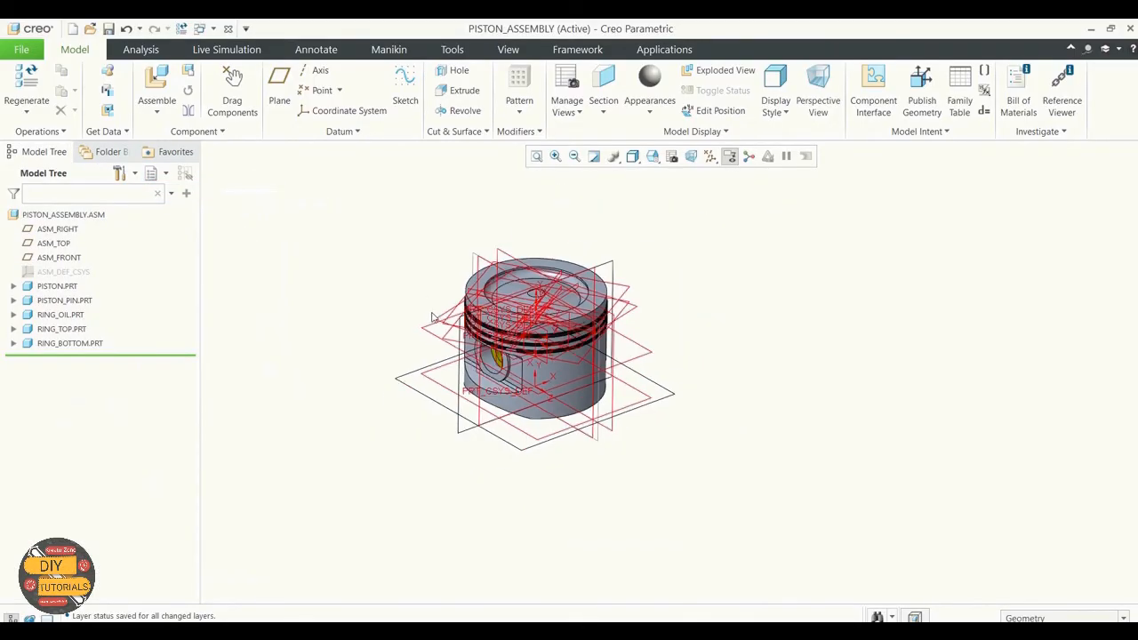
Turn off the display of all datum axes, points, coordinate systems and planes in the piston assembly
click(710, 156)
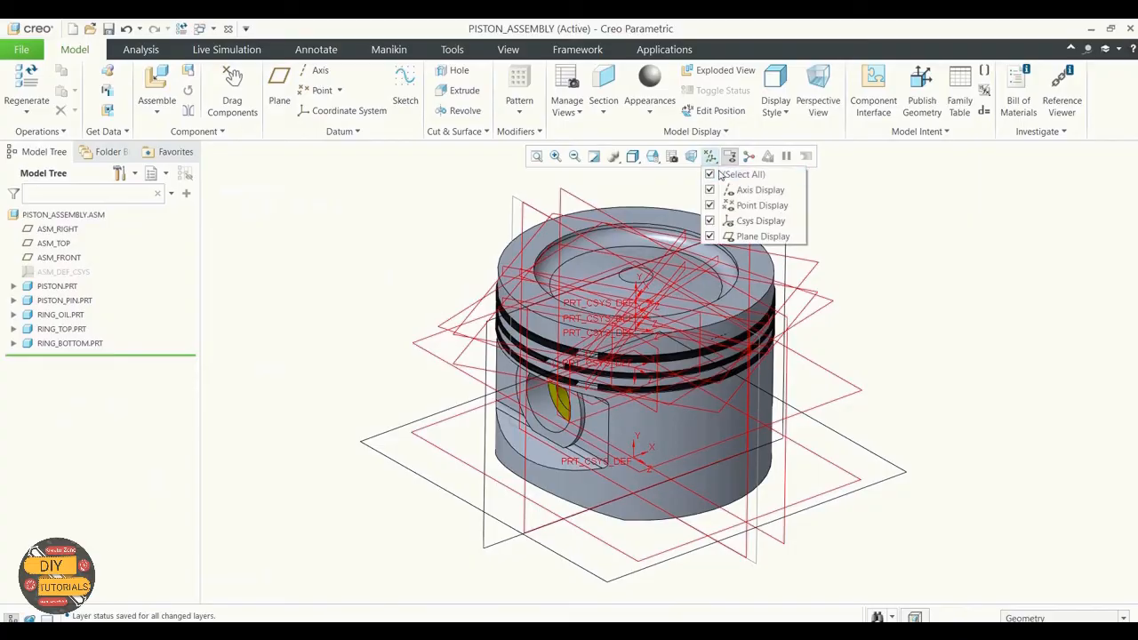
click(710, 174)
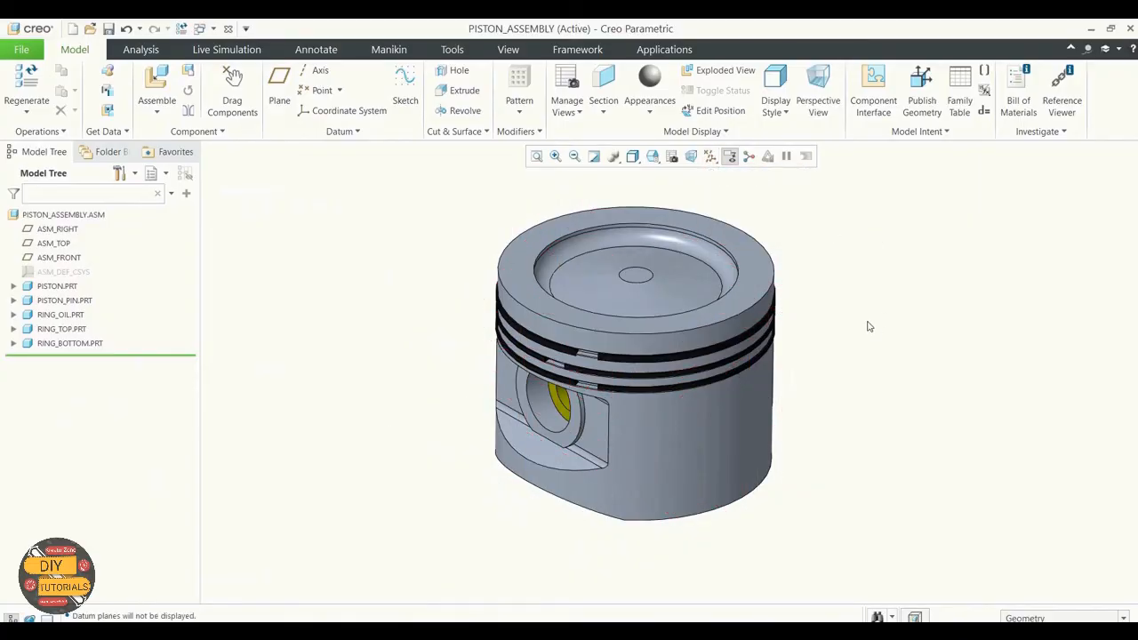
mouse_move(868, 325)
middle_down()
mouse_move(853, 299)
mouse_move(875, 337)
middle_up()
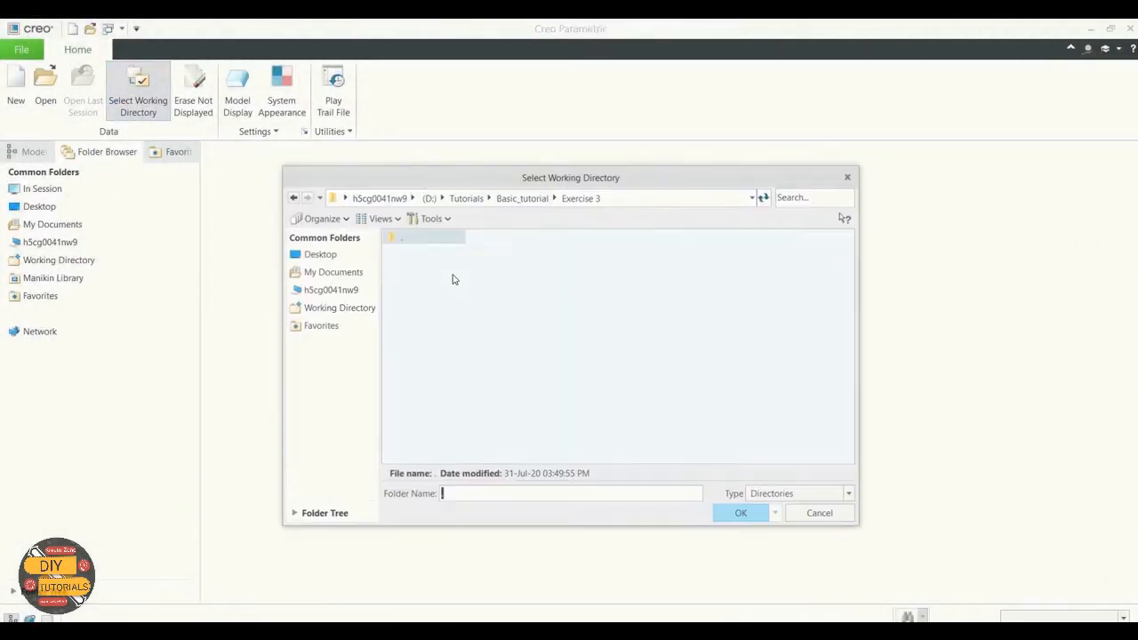
Set the working directory to Exercise 3 and define a new design assembly with the file name Connecting_rod_assembly
click(739, 513)
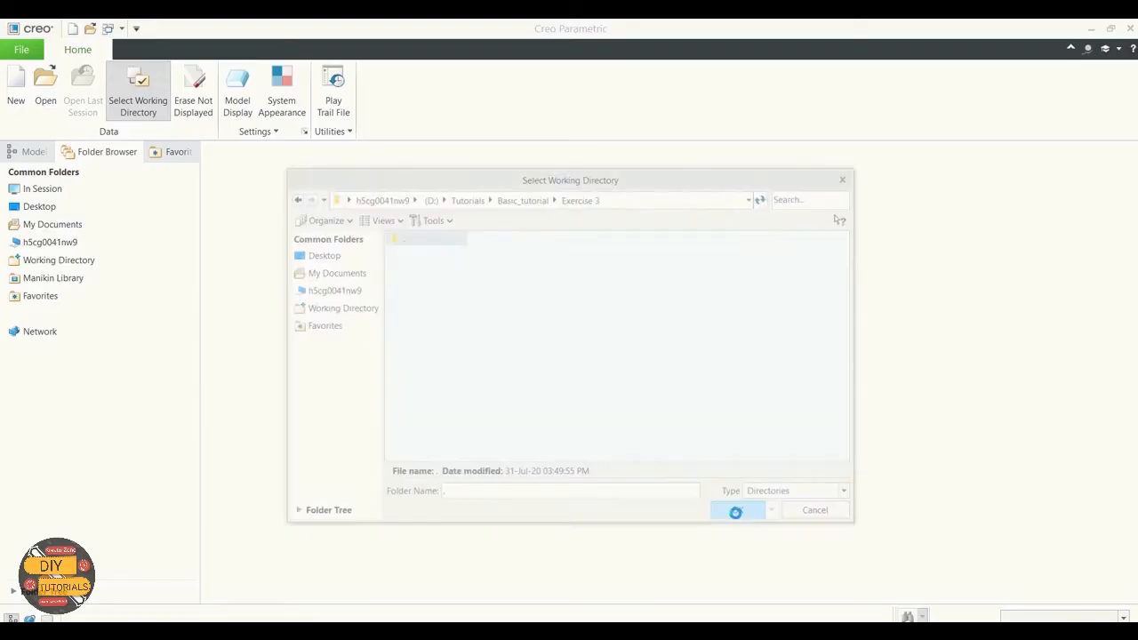
click(15, 96)
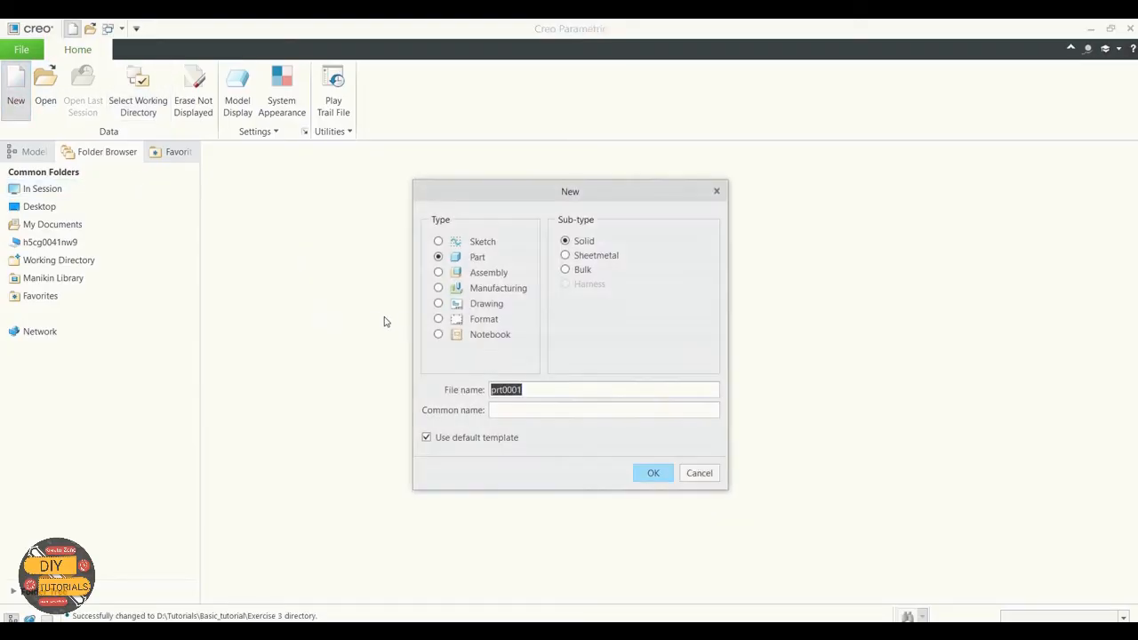
click(441, 272)
click(545, 390)
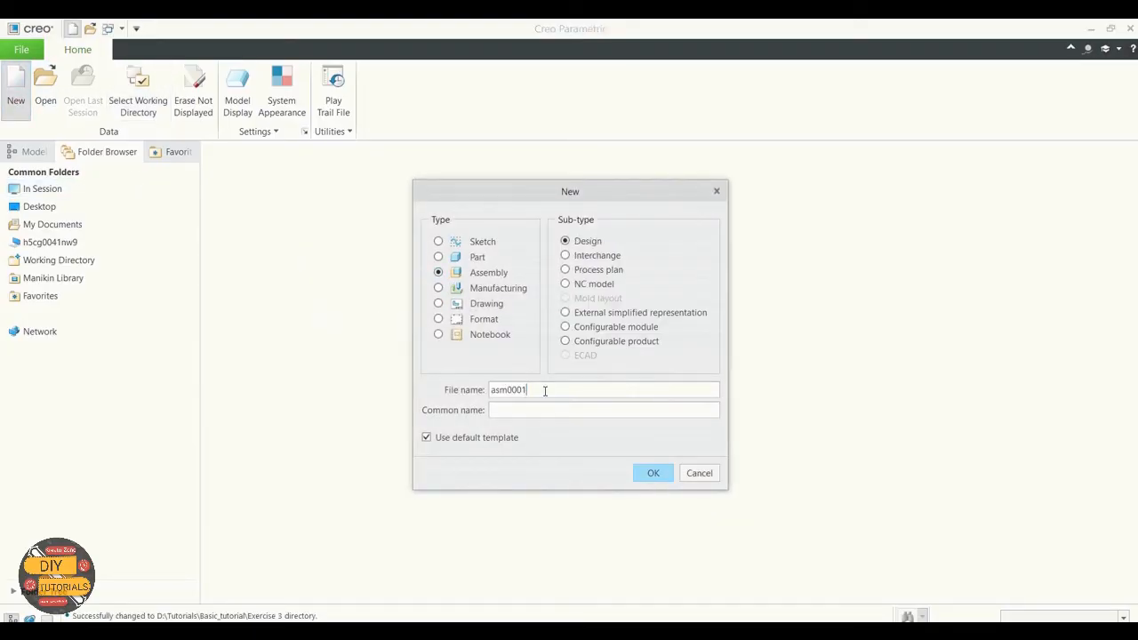
key(BackSpace)
key(BackSpace)
key(BackSpace)
key(BackSpace)
key(BackSpace)
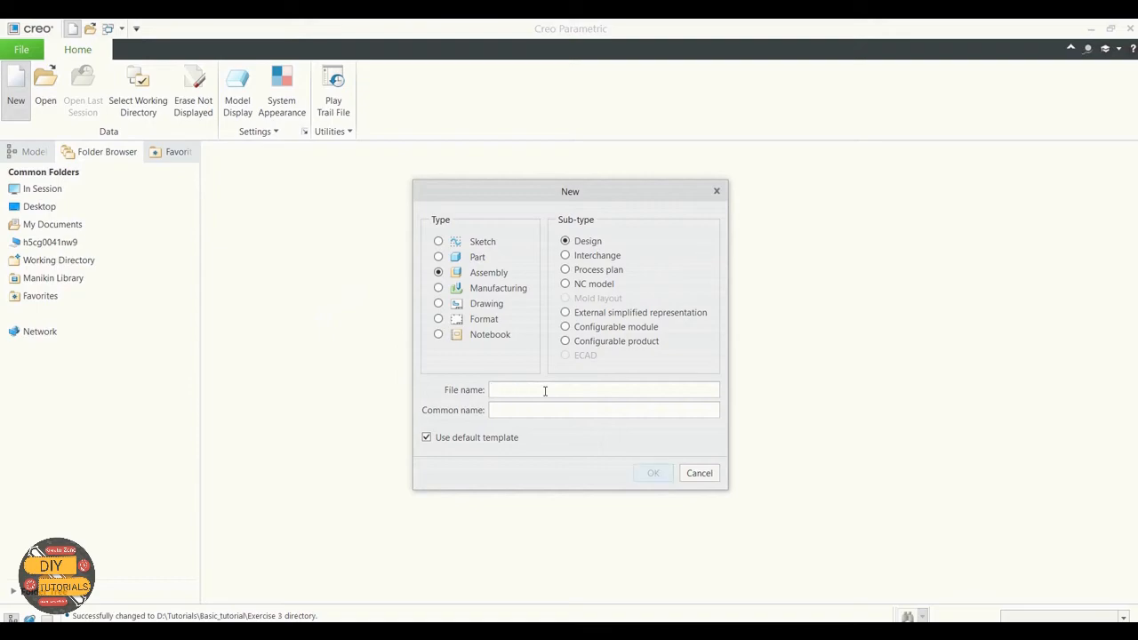
text(Connecting)
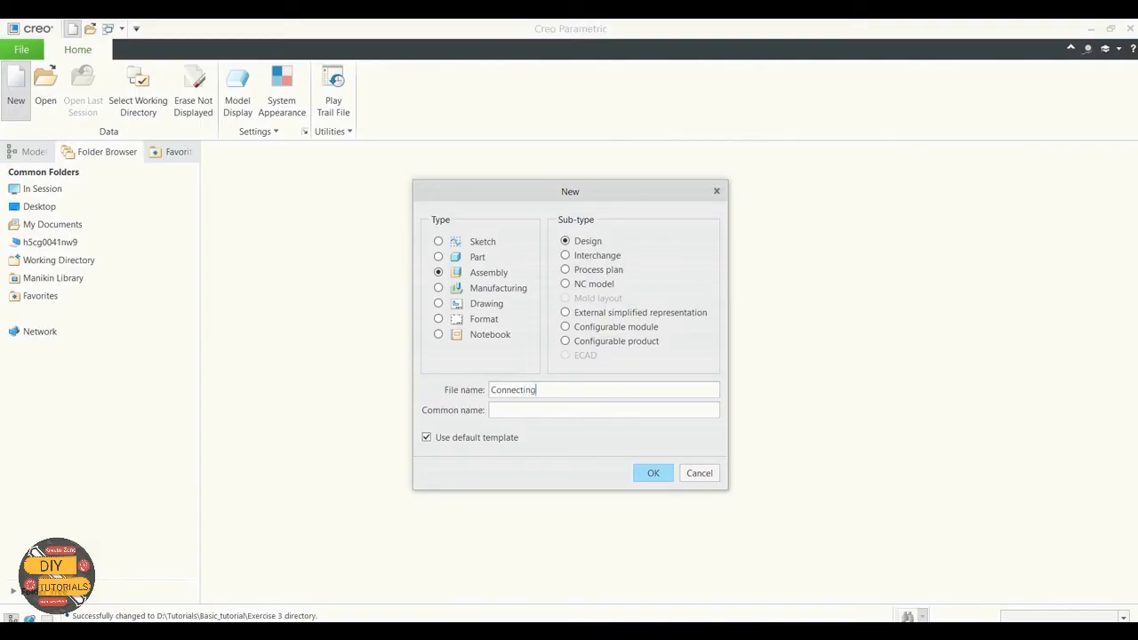
text(rod_assembly)
Enter a common name describing car engine sub assemblies and create the assembly from mmns_asm_design_abs with description Engine Parts and MODELED_BY XYZ
click(535, 406)
text(Pa)
text(Sub assemblies in car e)
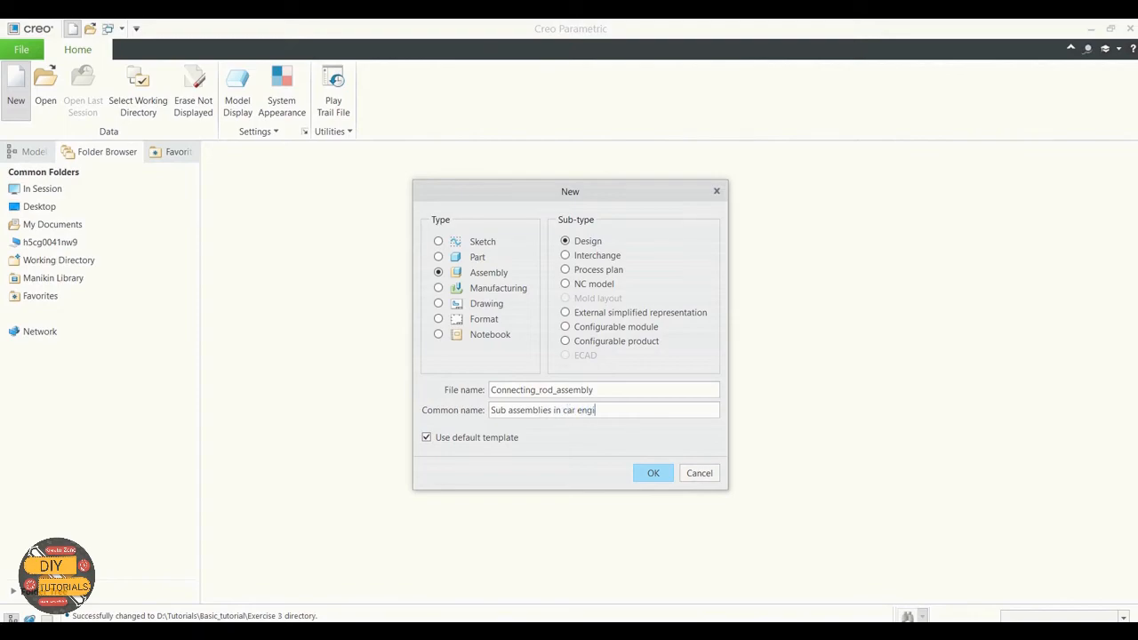
text(ng)
click(464, 438)
click(653, 472)
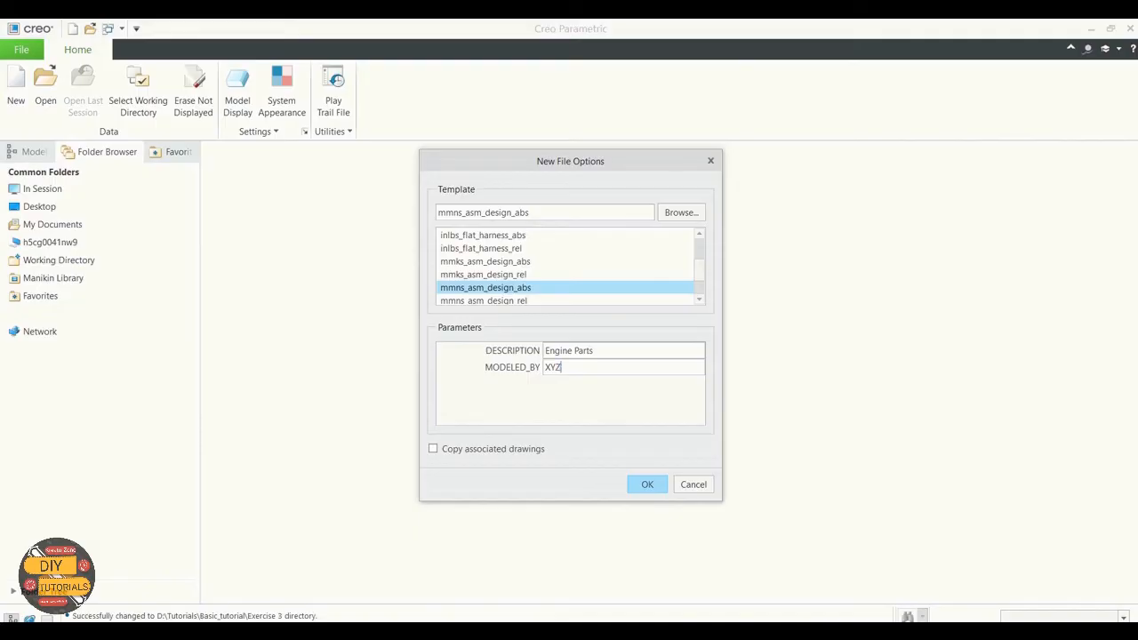
click(650, 488)
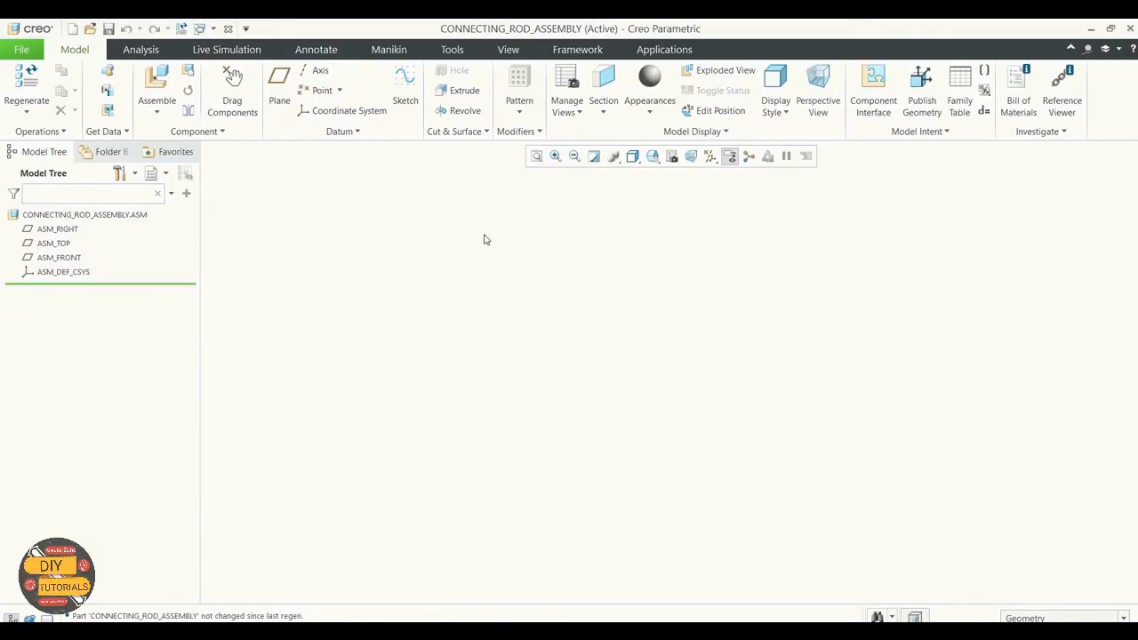
Assemble the SolidWorks assembly connecting_rod_assembly_sw.SLDASM into the connecting rod assembly and accept its placement without constraints
click(156, 111)
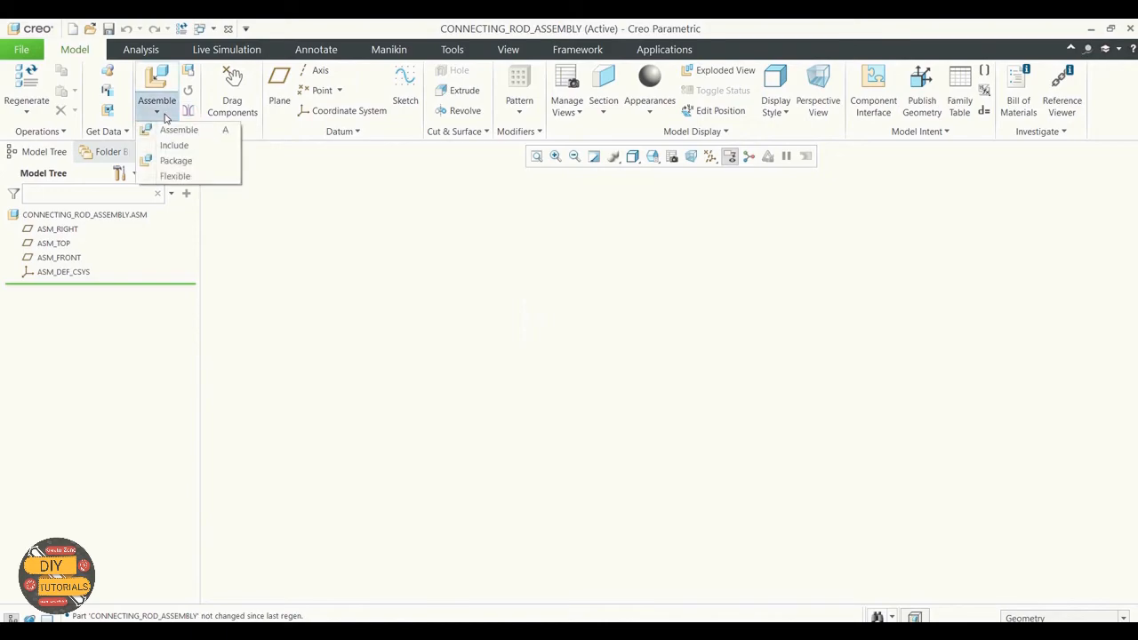
click(175, 131)
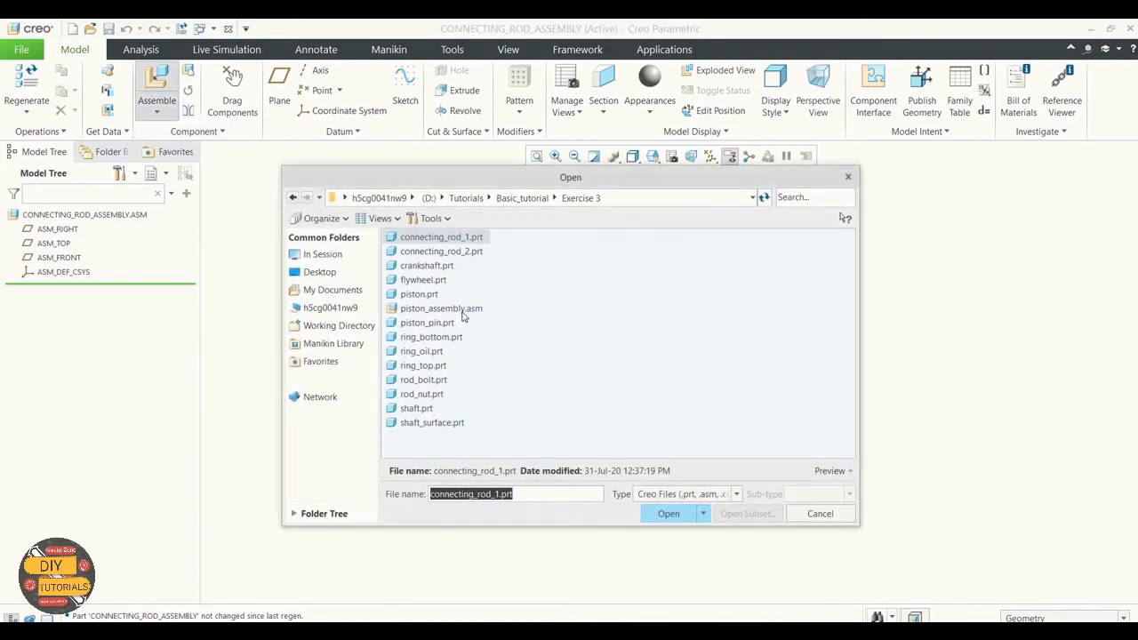
click(689, 493)
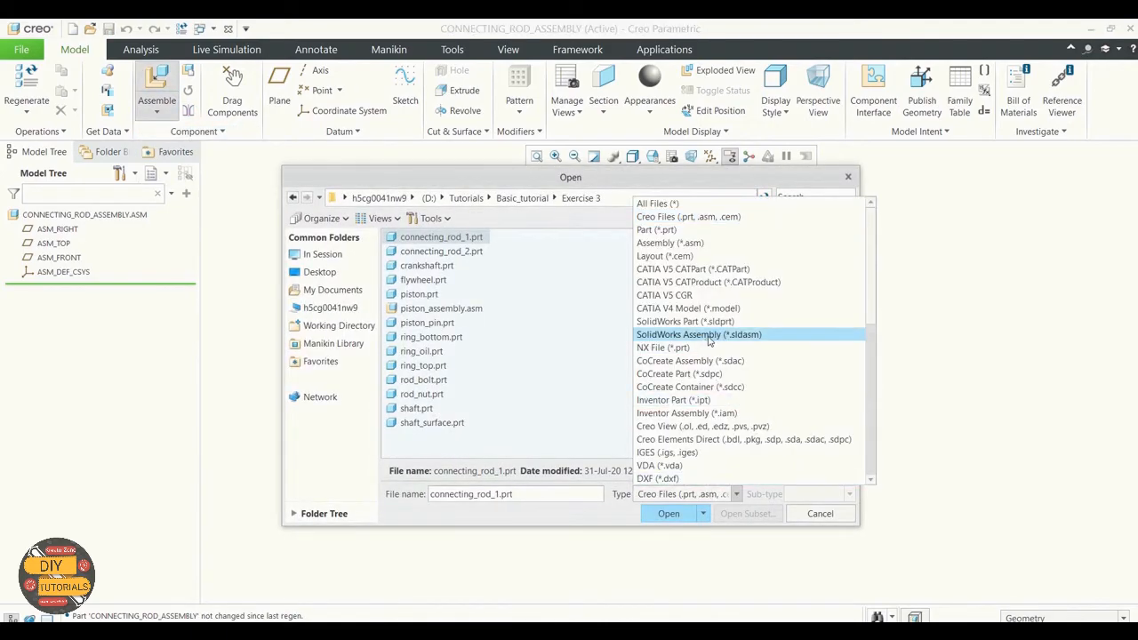
click(709, 335)
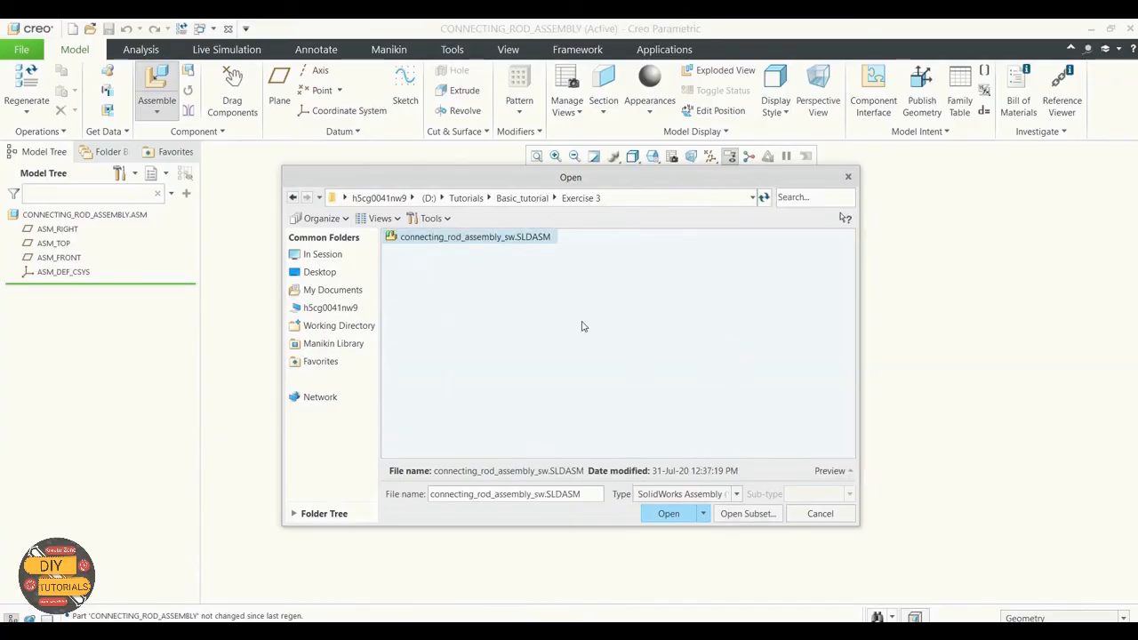
click(668, 512)
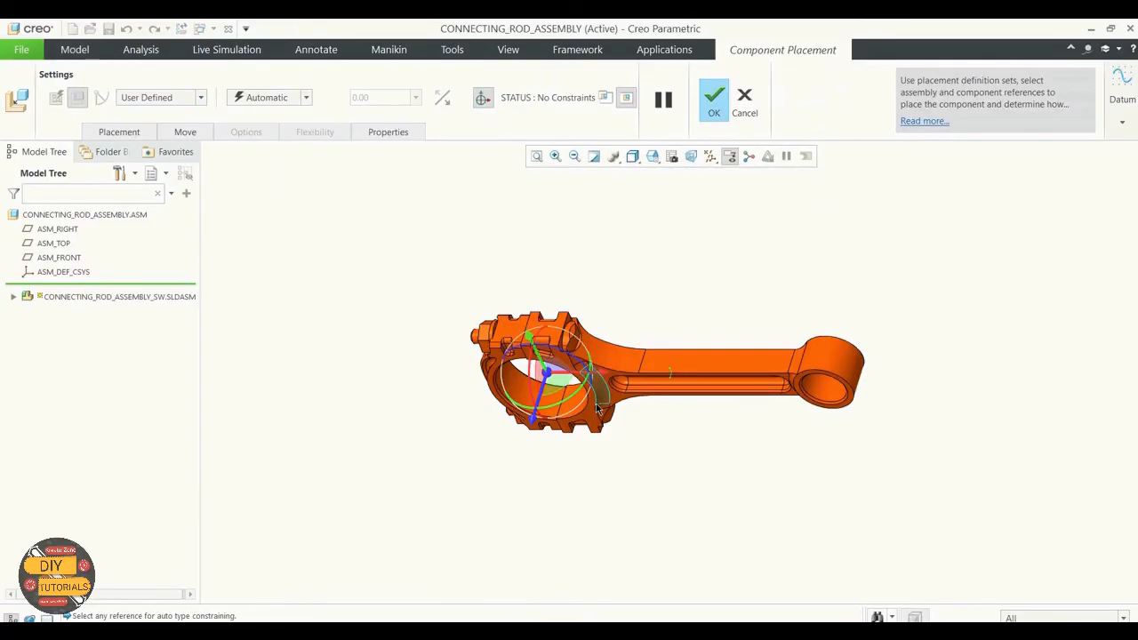
click(714, 103)
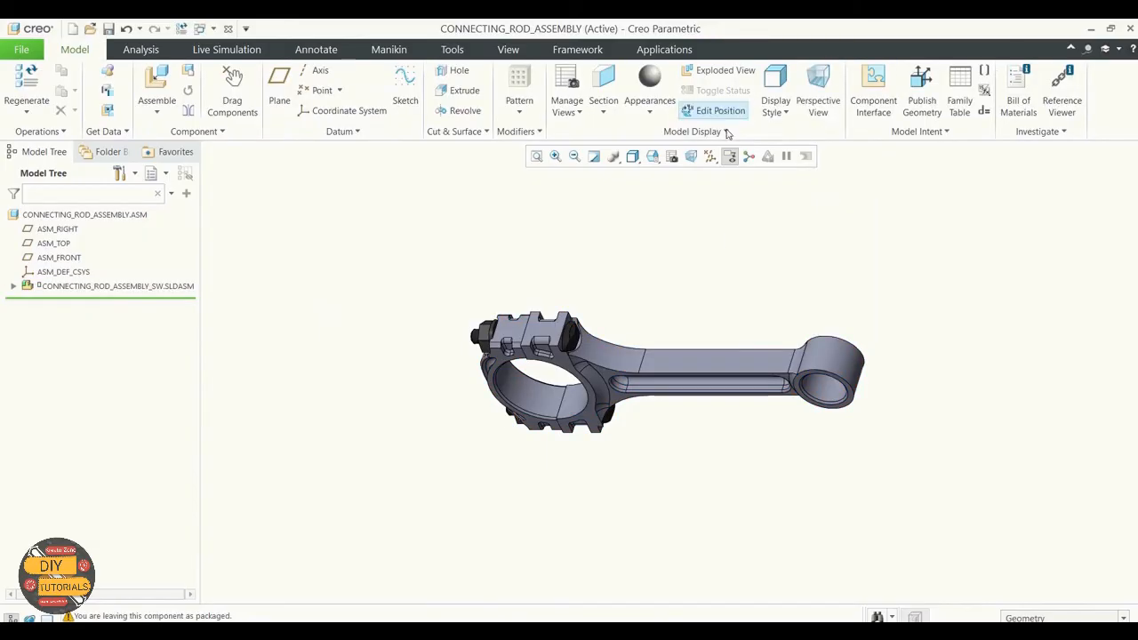
Expand CONNECTING_ROD_ASSEMBLY_SW.SLDASM and its two connecting rod parts in the model tree to examine their contents
mouse_move(693, 276)
middle_down()
mouse_move(713, 241)
mouse_move(691, 287)
mouse_move(697, 279)
middle_up()
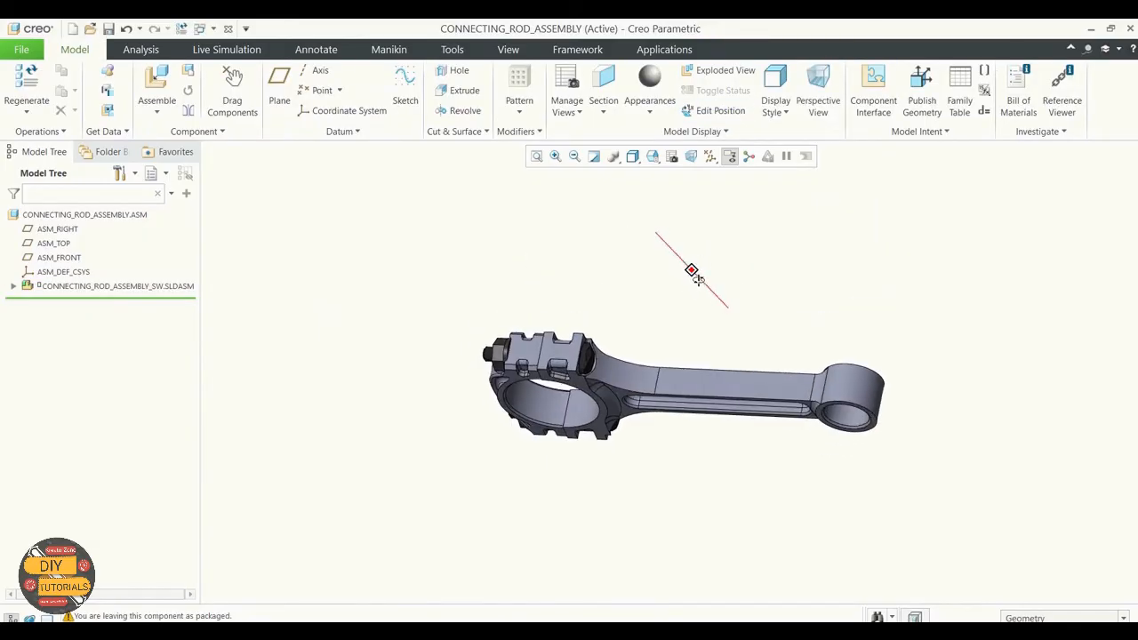
click(15, 287)
click(14, 286)
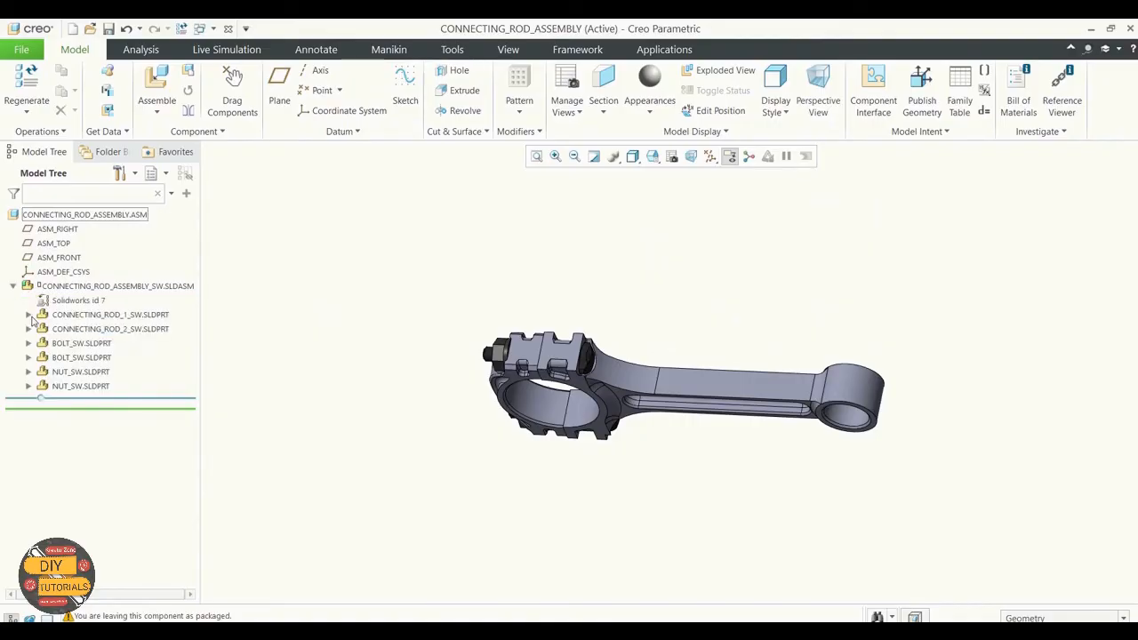
click(28, 315)
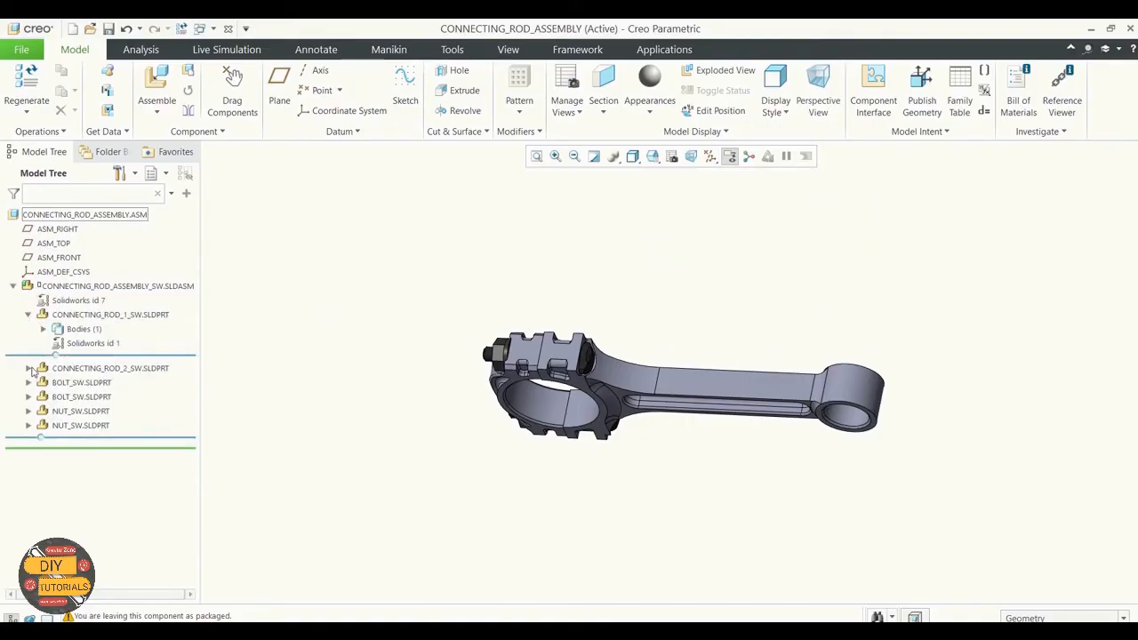
click(30, 368)
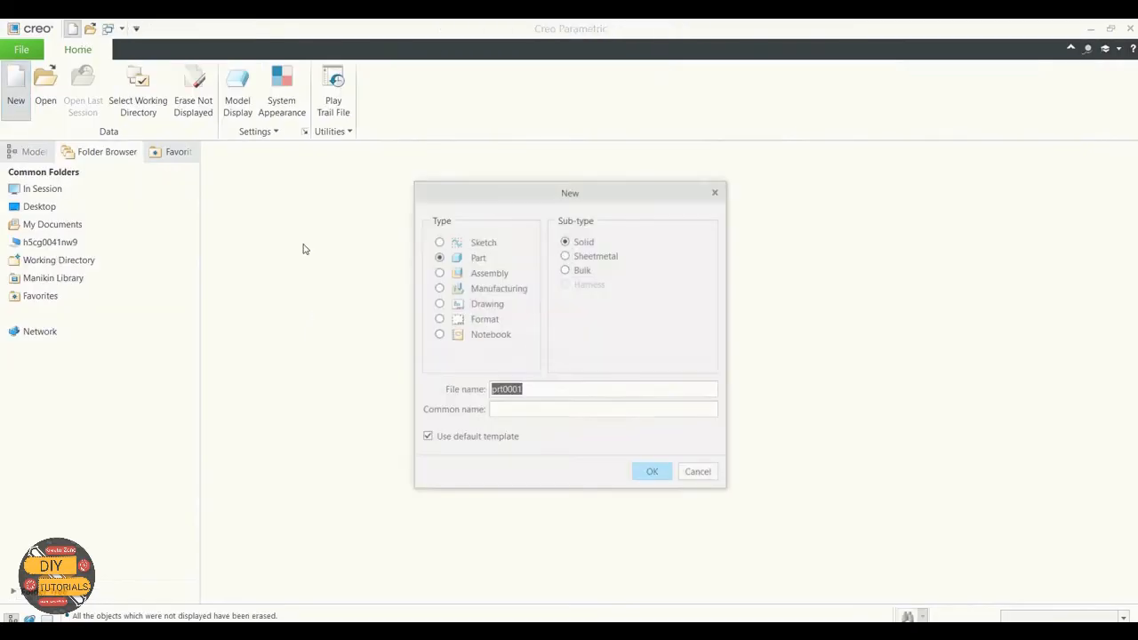
Create a new design assembly named crankshaft_assembly from the mmns_asm_design_abs template instead of the default one
click(438, 272)
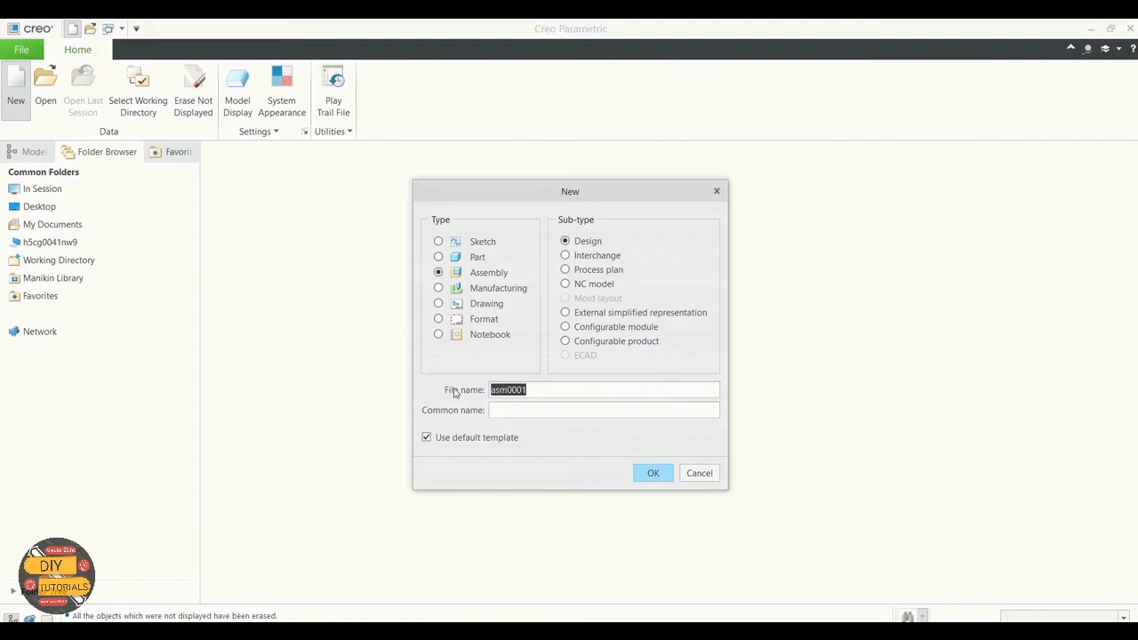
key(BackSpace)
text(crankshaft_assembly)
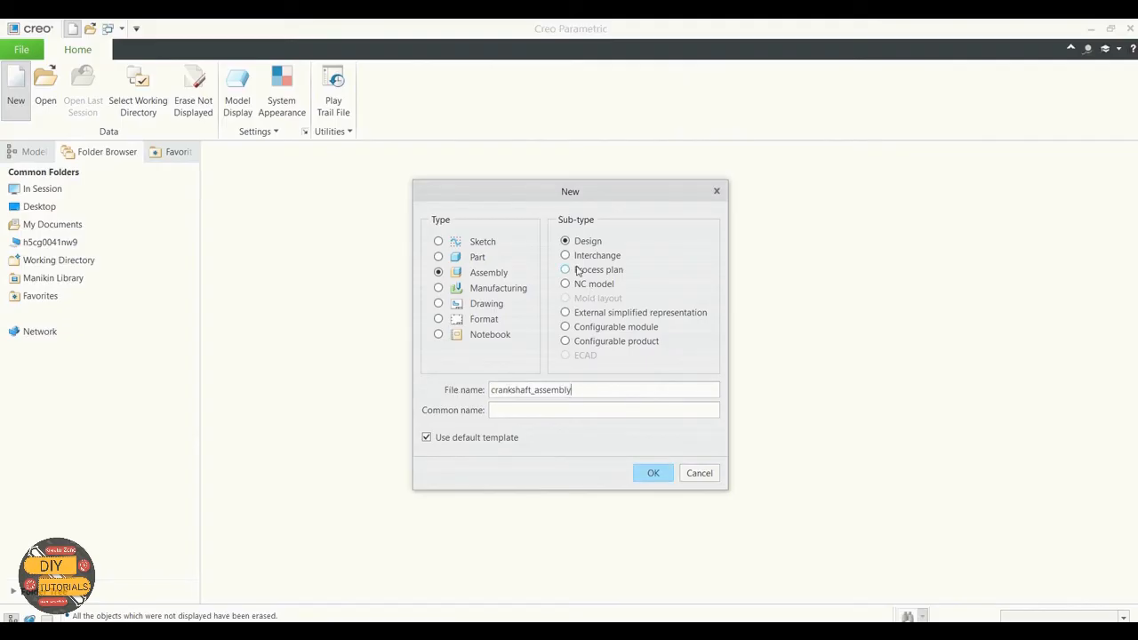
click(427, 438)
click(653, 473)
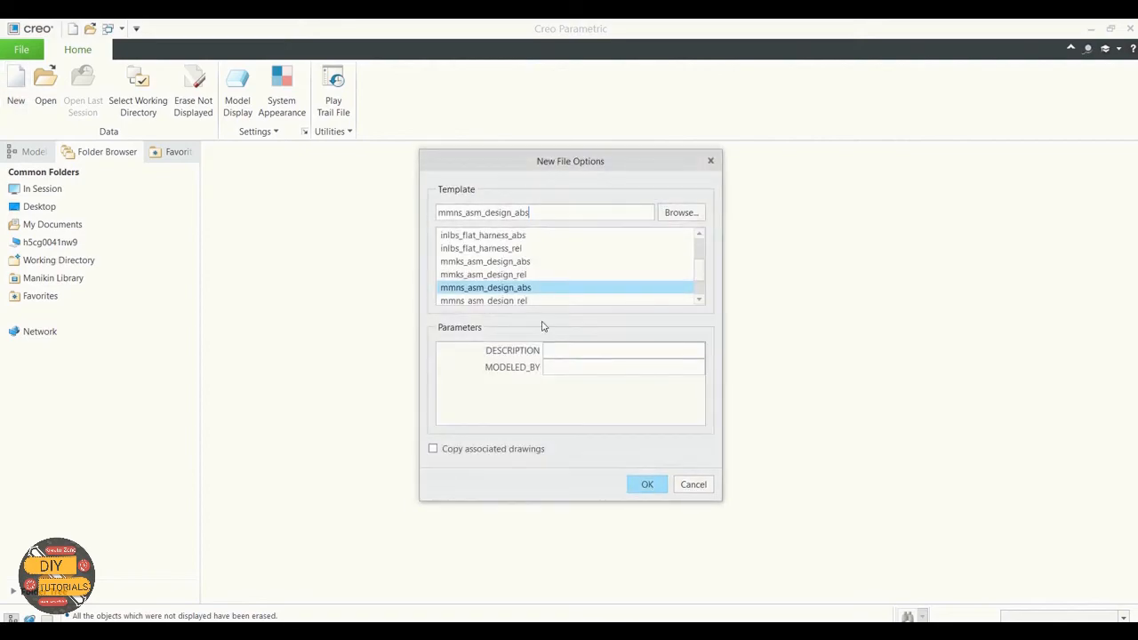
click(526, 288)
click(647, 483)
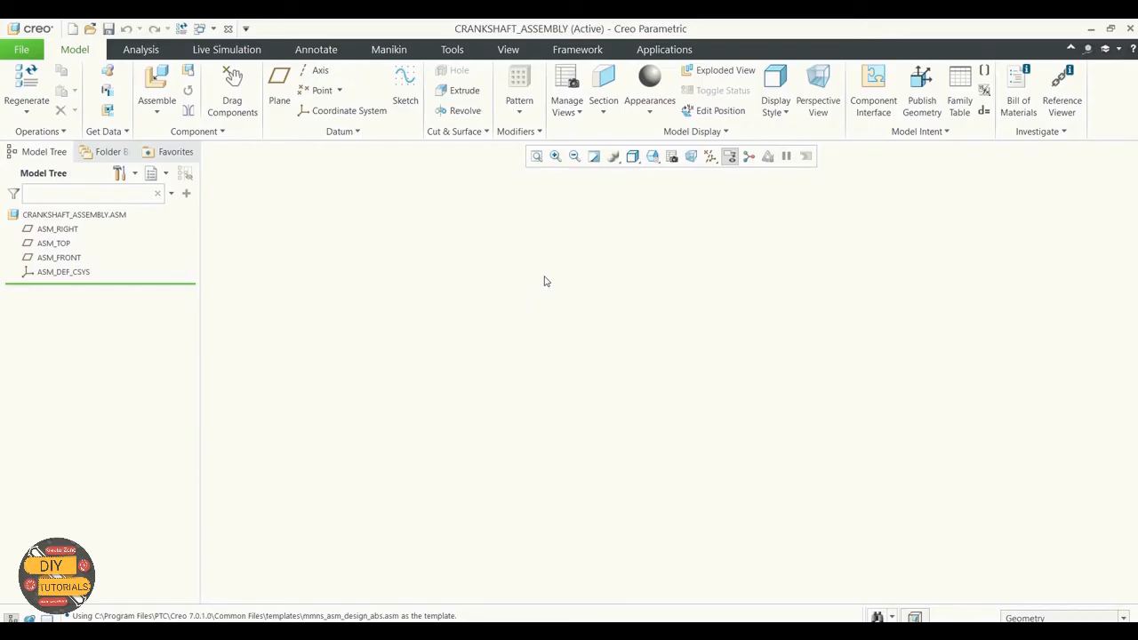
Turn on the display of datum planes and axes in the crankshaft assembly
click(710, 157)
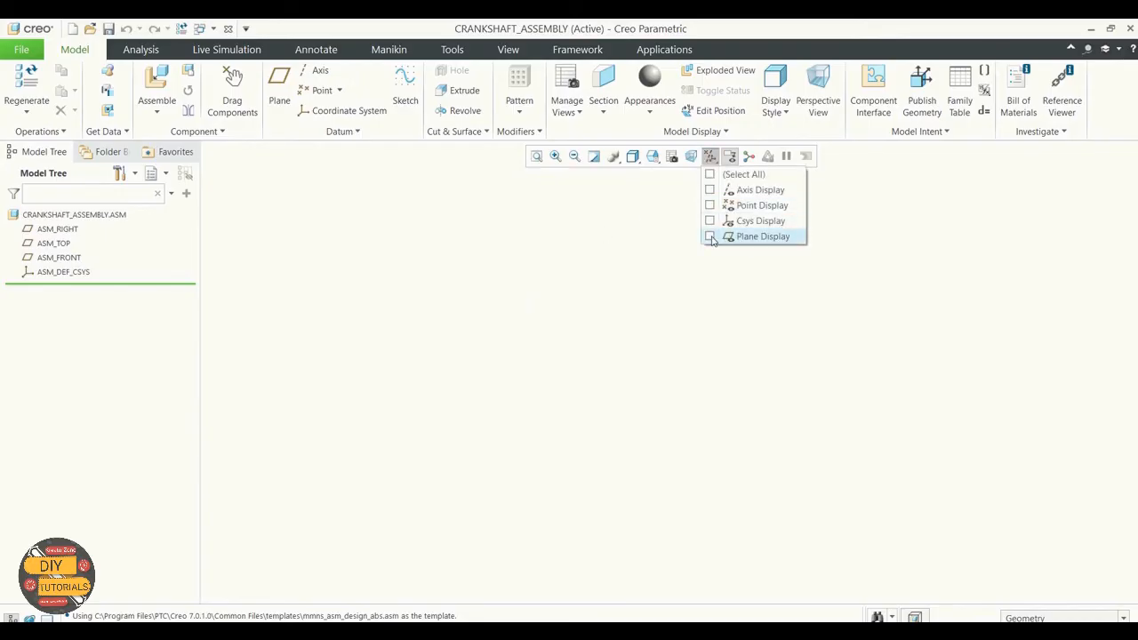
click(709, 236)
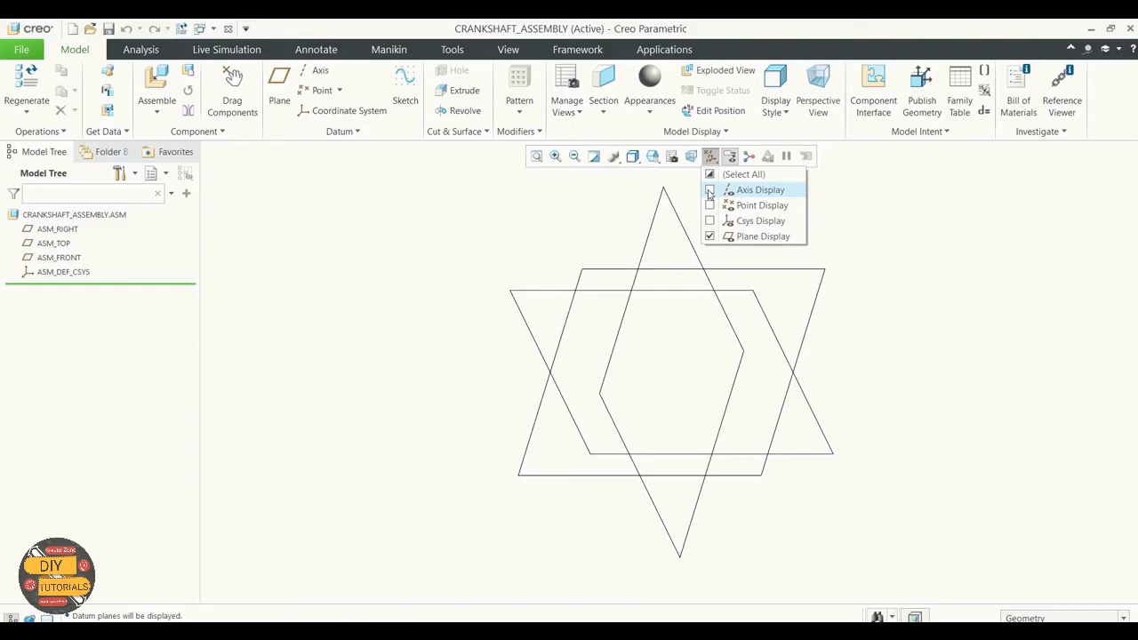
click(709, 191)
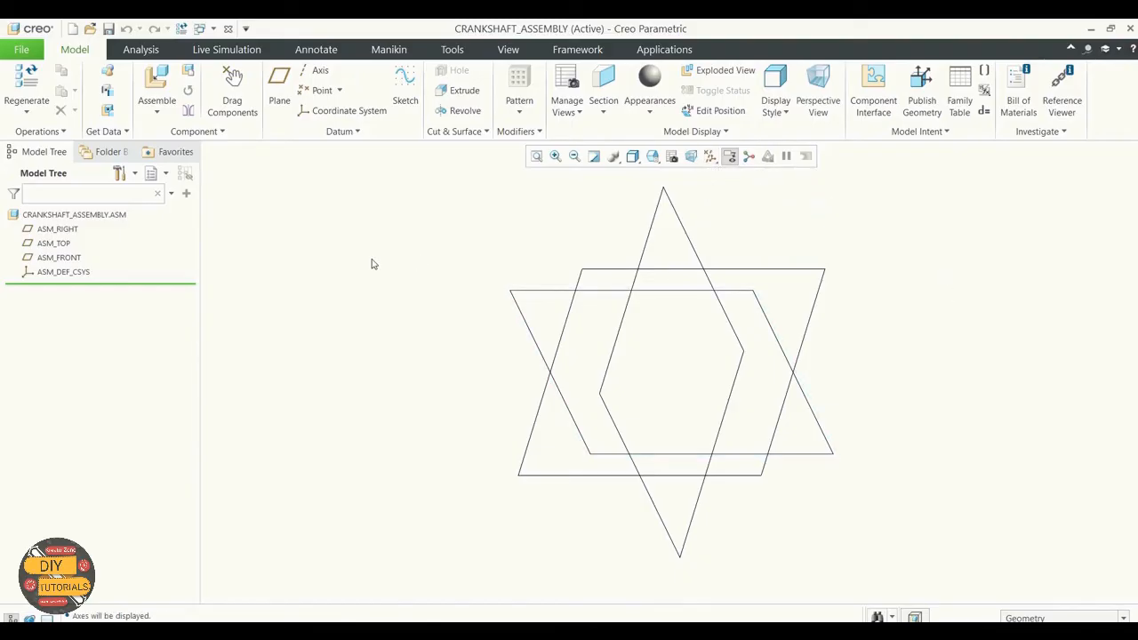
Create a datum plane offset 32.65 from ASM_RIGHT
click(279, 89)
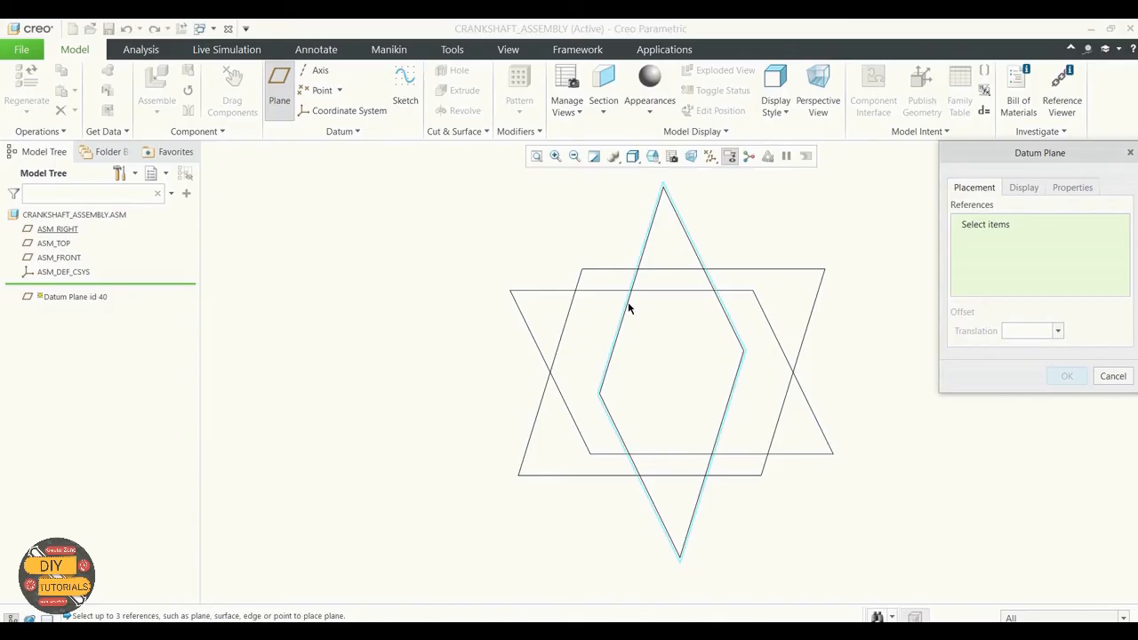
click(61, 229)
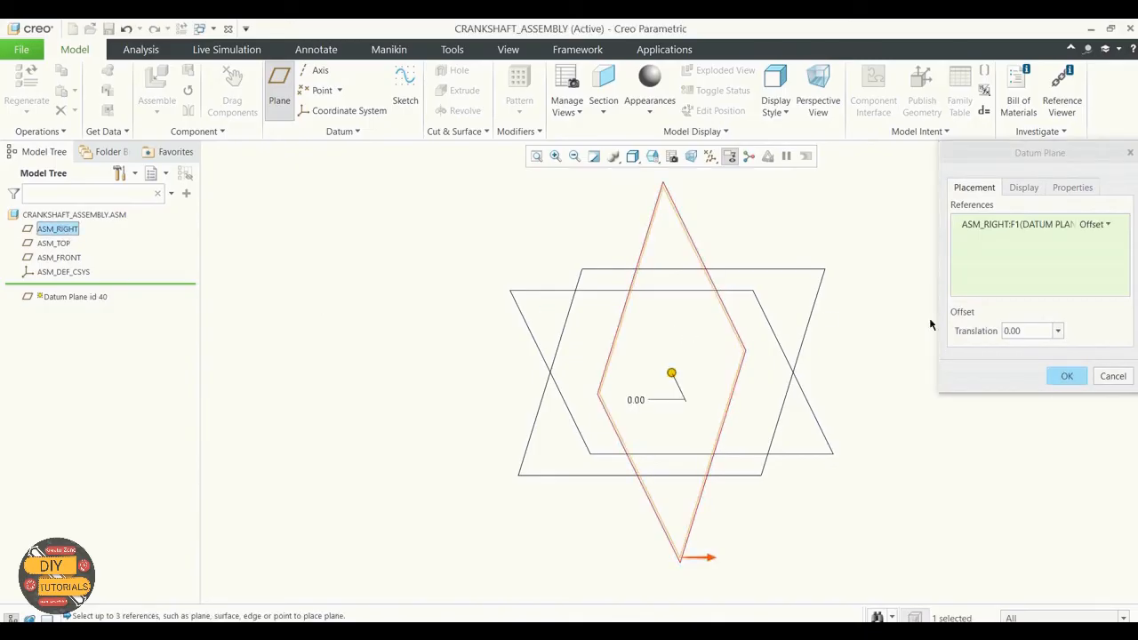
click(1019, 331)
text(32.65)
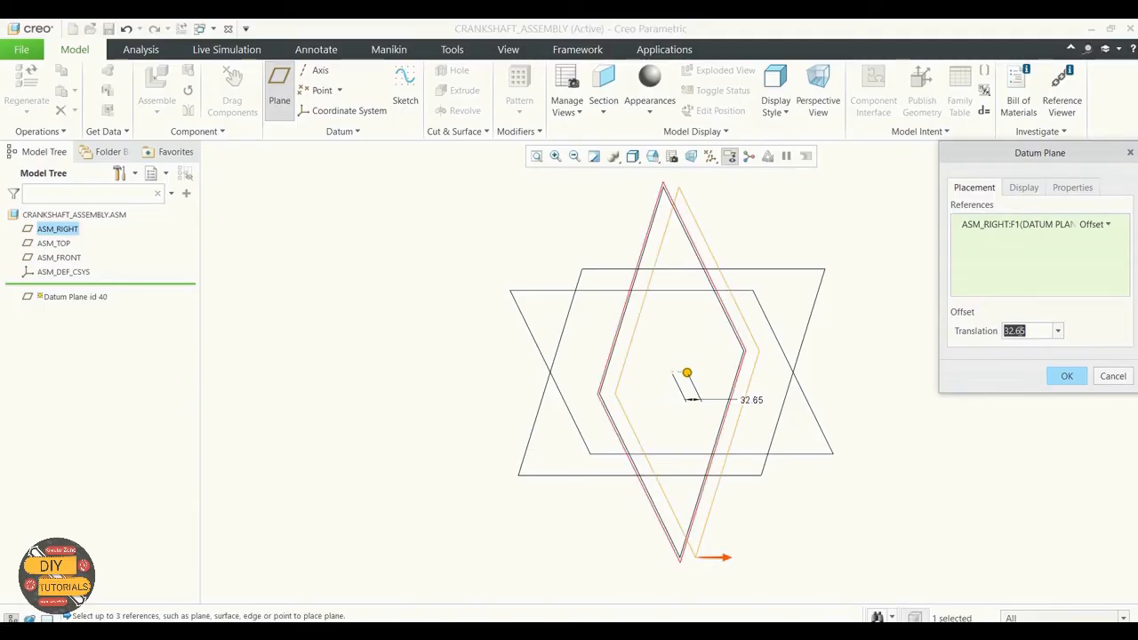
click(1067, 375)
click(973, 345)
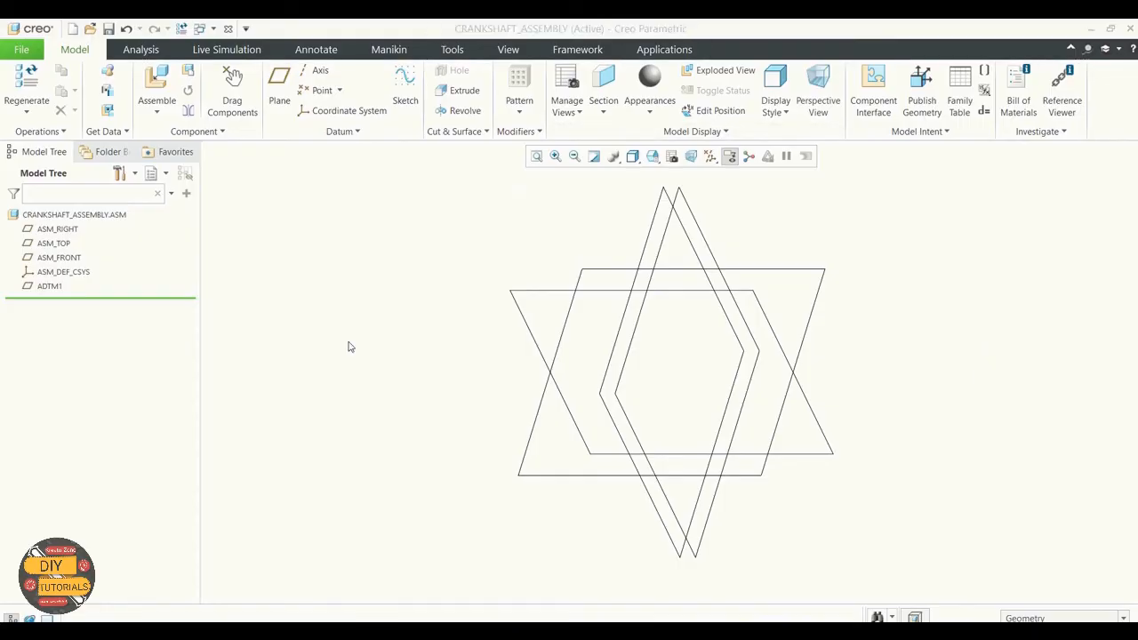
Start a Direction pattern of datum plane ADTM1, using ASM_RIGHT as the first direction reference
click(41, 287)
click(526, 112)
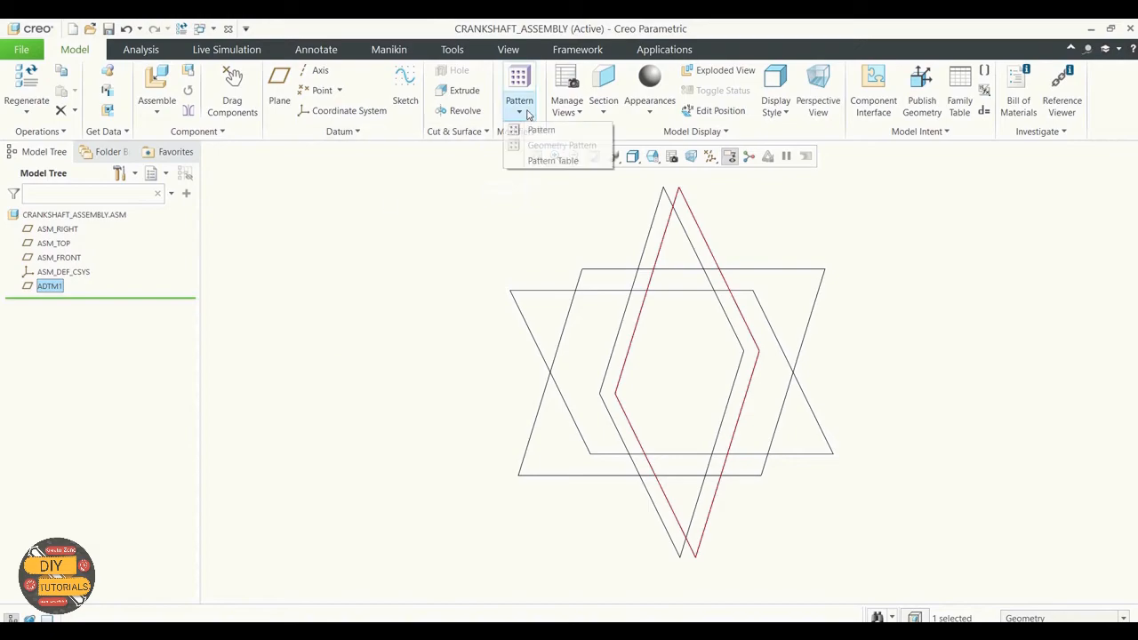
click(533, 130)
click(112, 90)
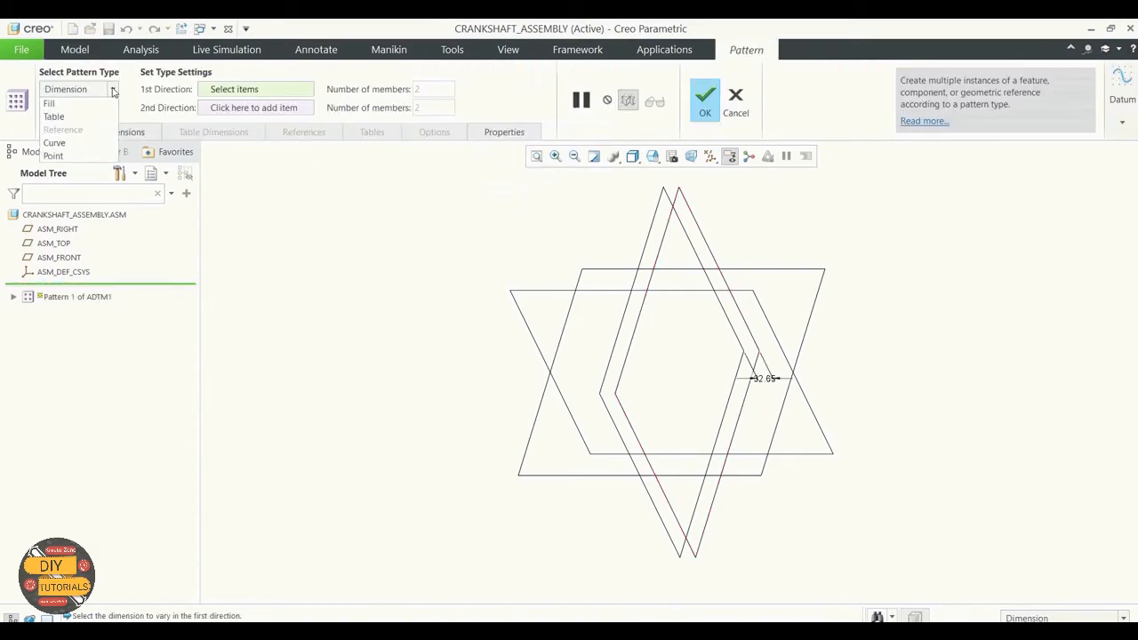
click(56, 117)
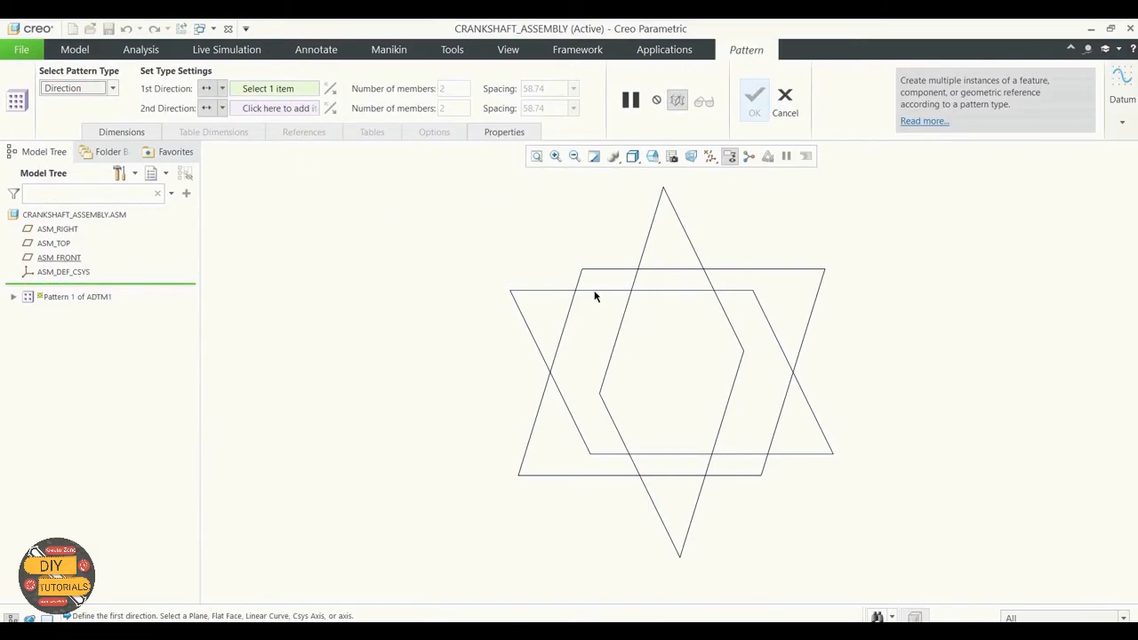
click(67, 230)
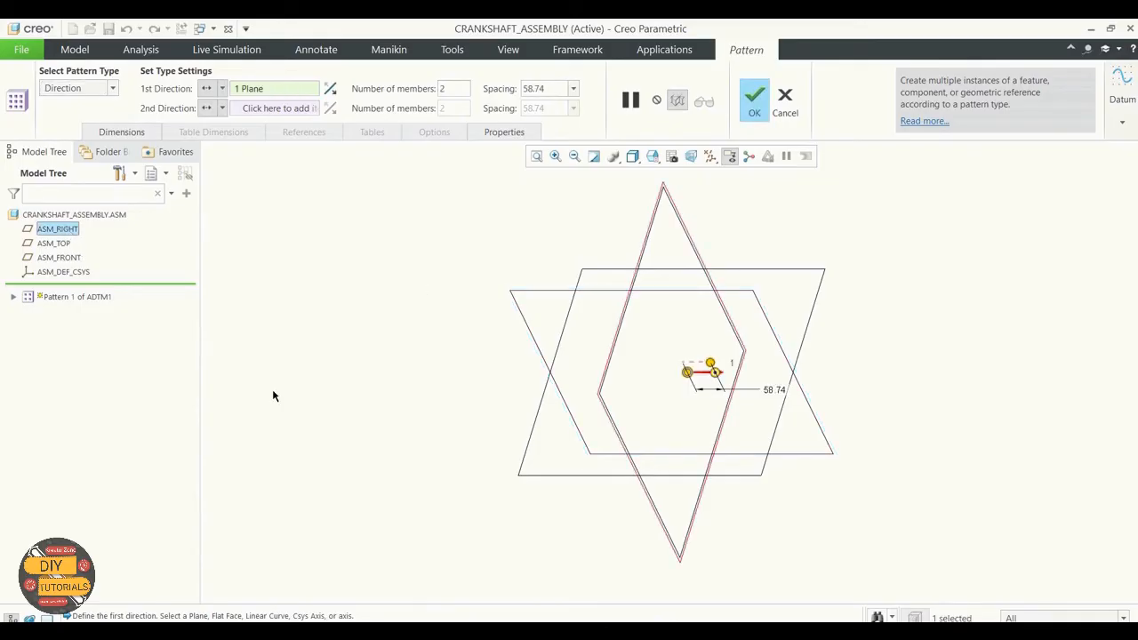
Set the datum plane pattern to 6 members with a spacing of 89.3 and complete it
click(451, 91)
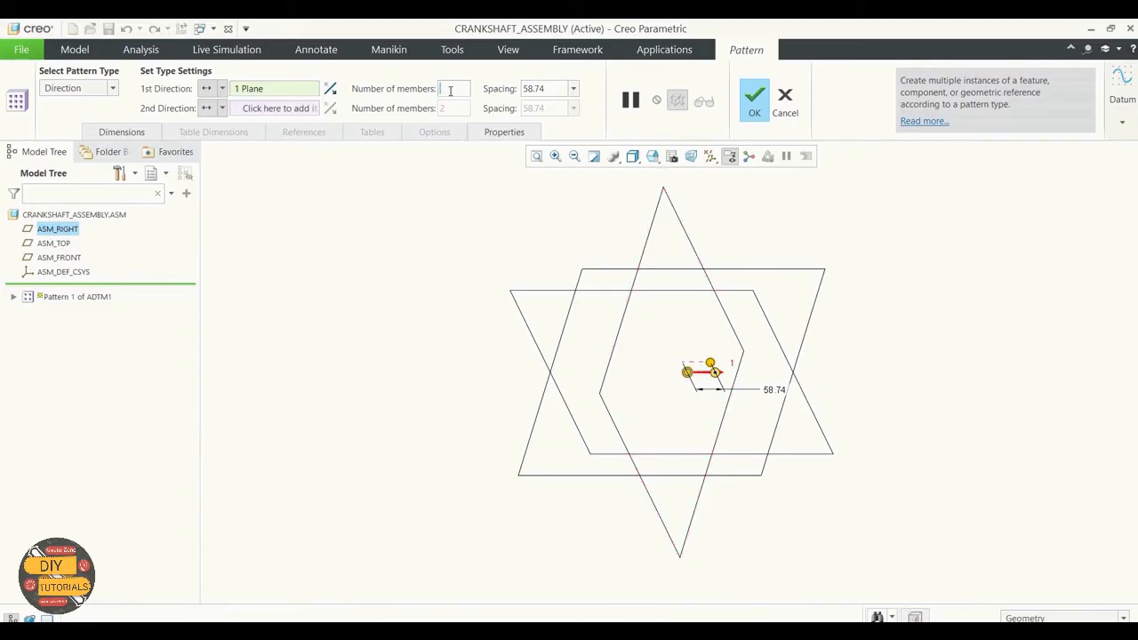
key(BackSpace)
text(6)
double_click(543, 89)
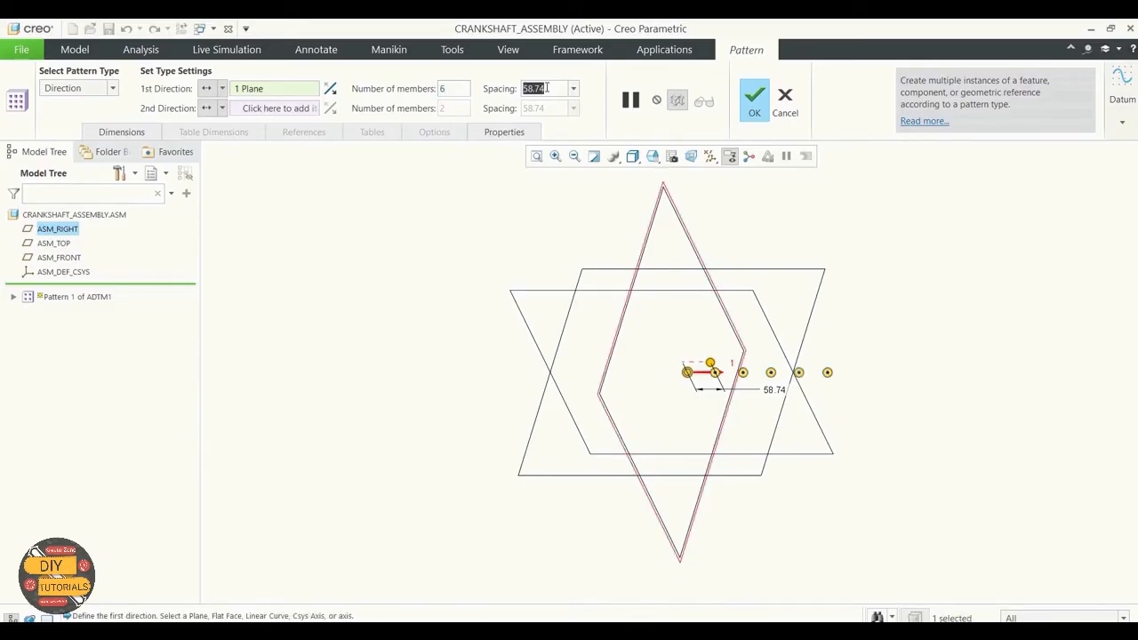
text(89.3)
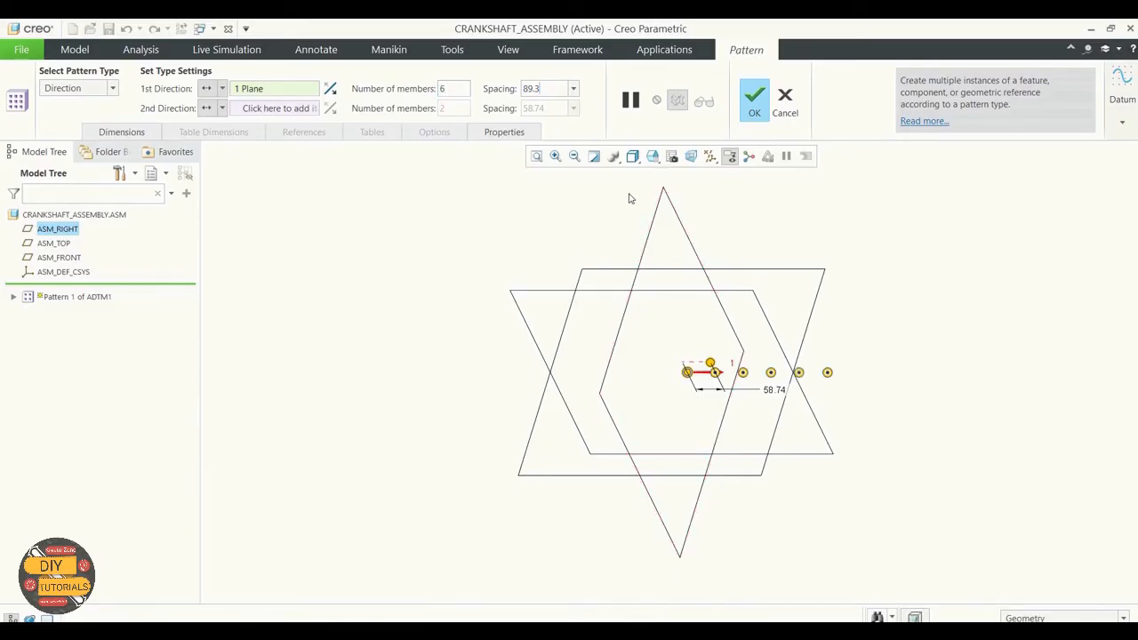
click(753, 100)
scroll(862, 343, up, 2)
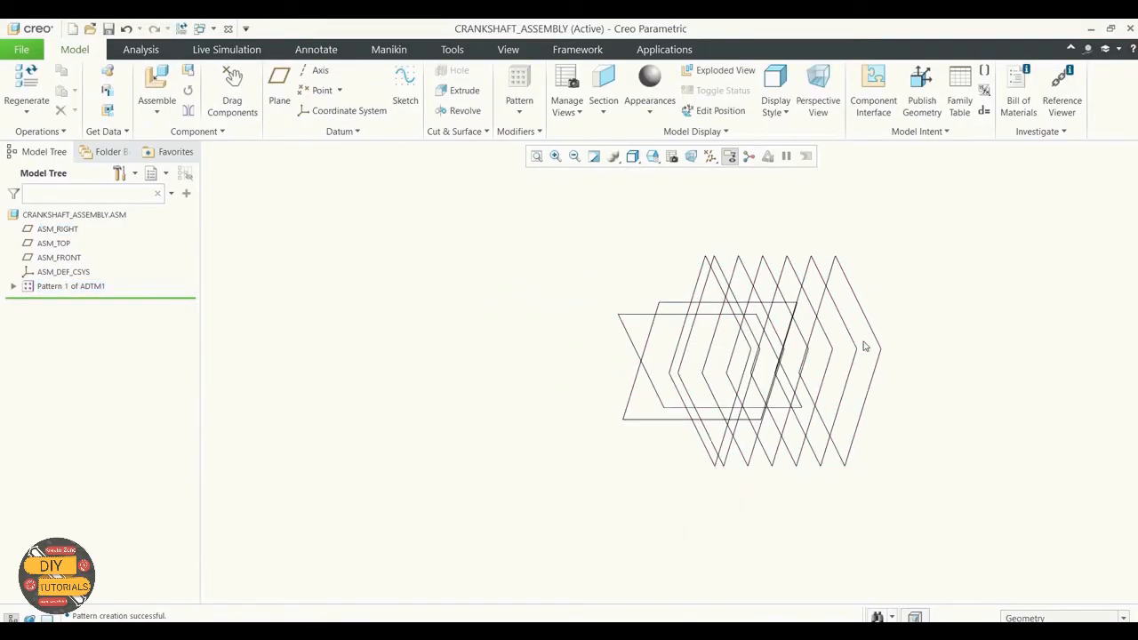
scroll(1000, 324, down, 2)
middle_drag(929, 299, 949, 299)
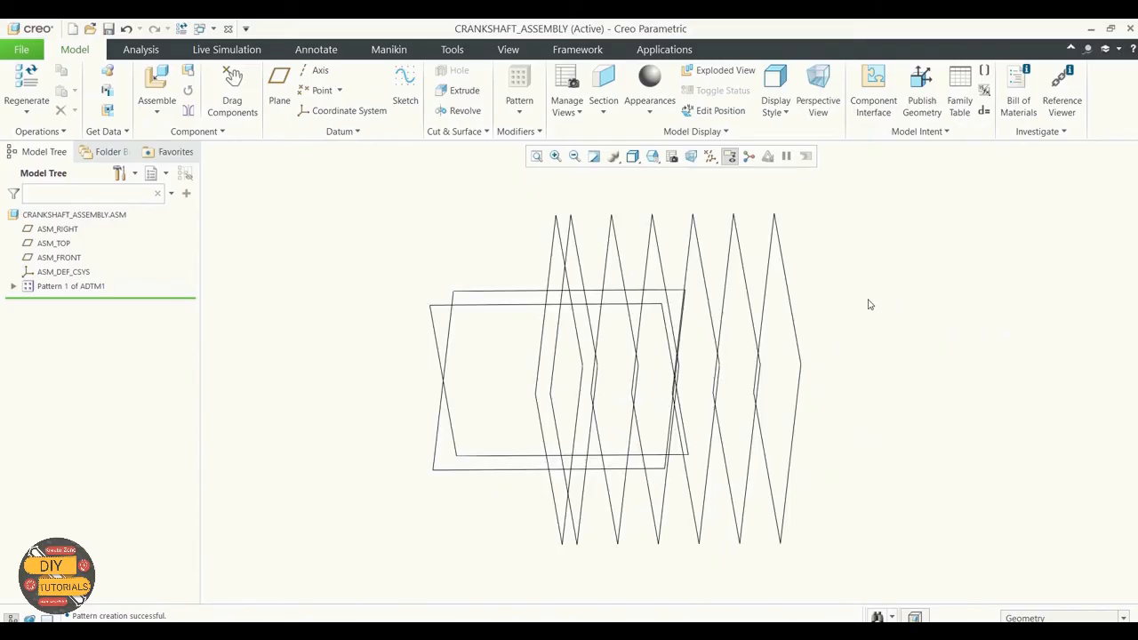
click(44, 287)
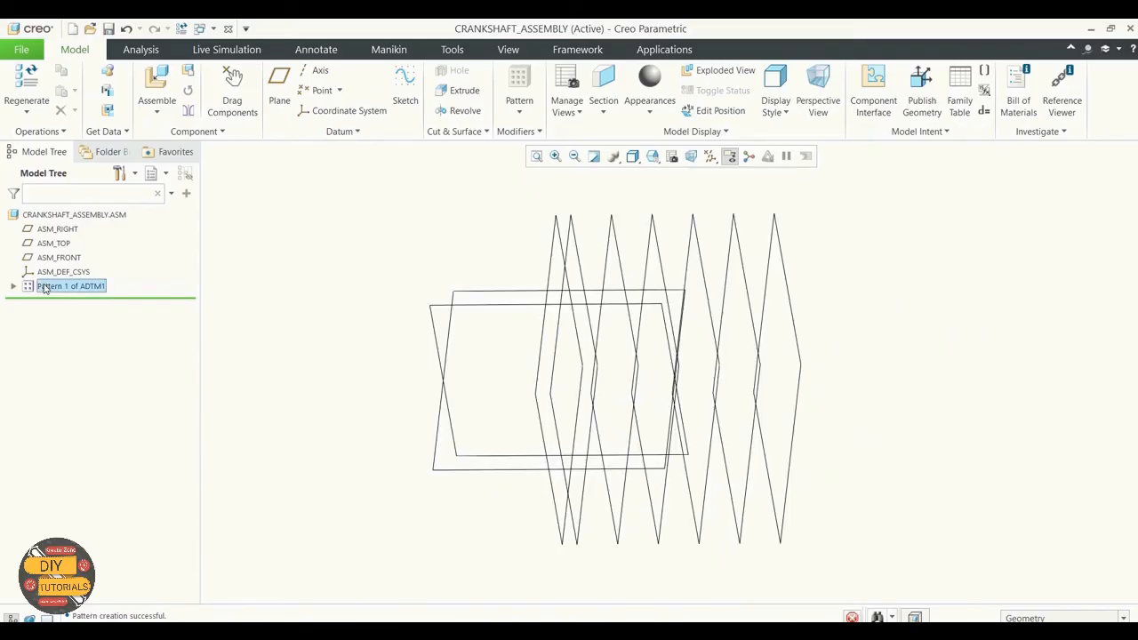
click(331, 297)
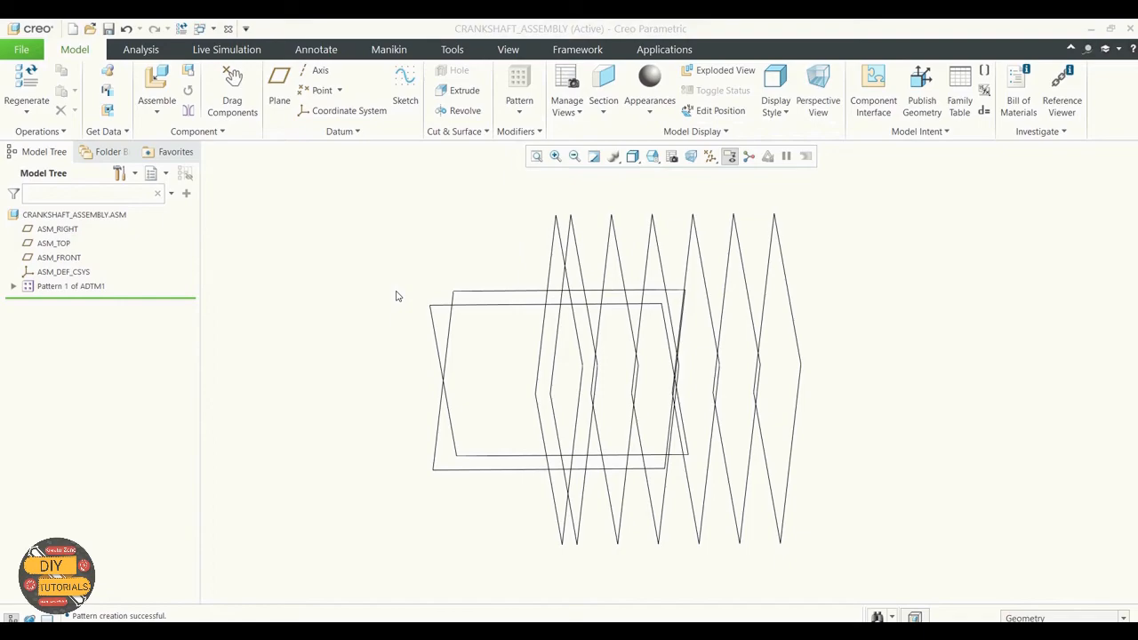
Create a datum axis through the intersection of ASM_FRONT and ASM_TOP
click(318, 73)
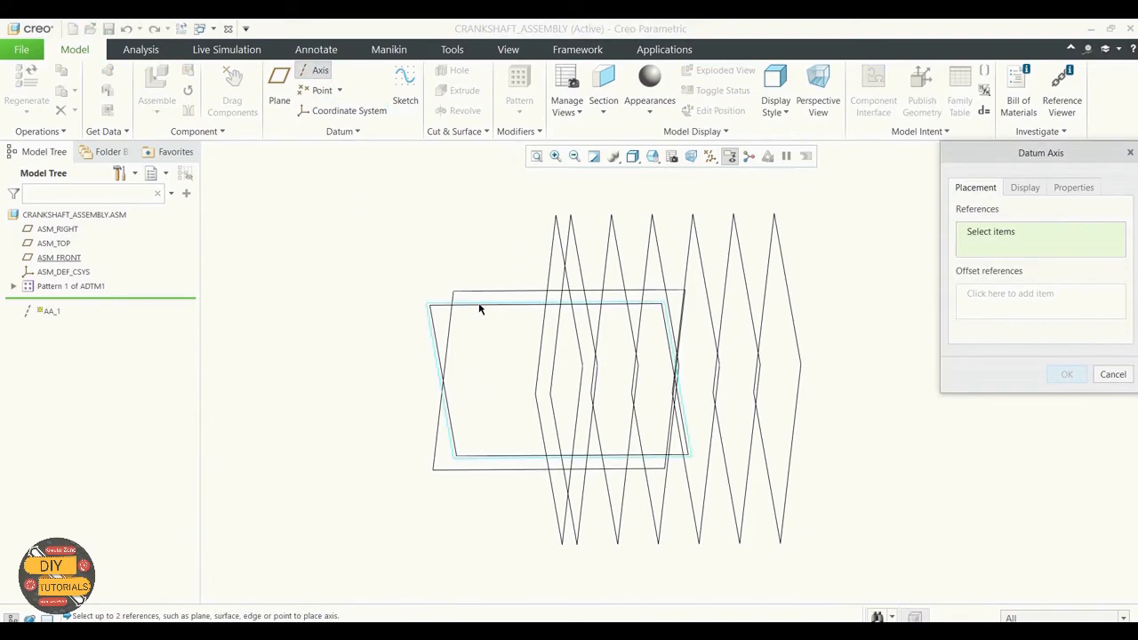
click(475, 360)
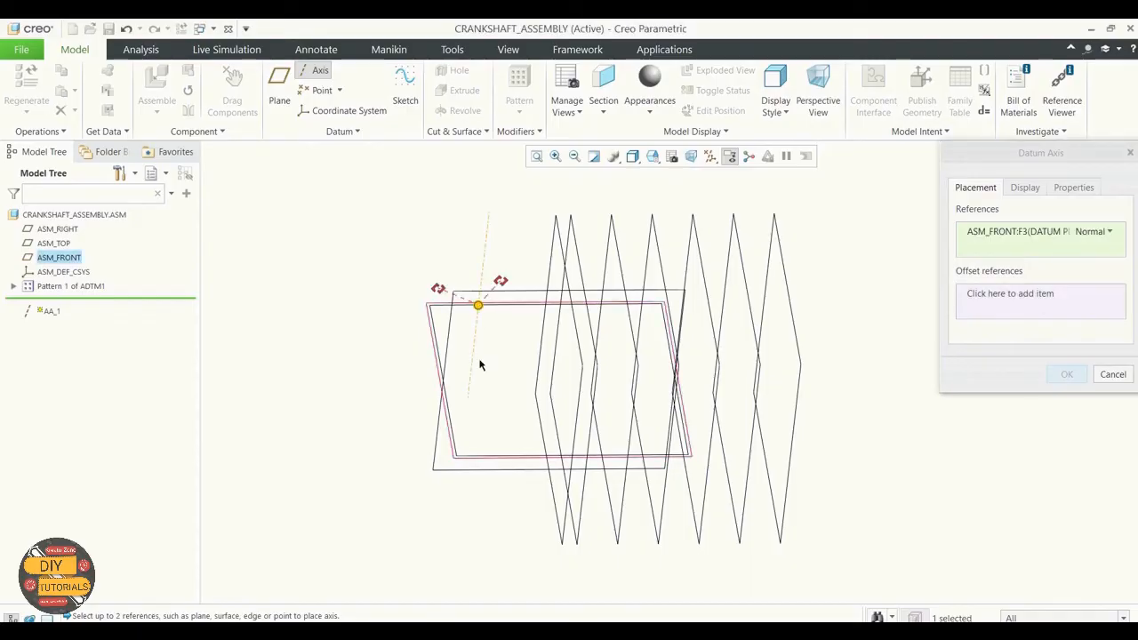
ctrl+click(434, 471)
click(1062, 376)
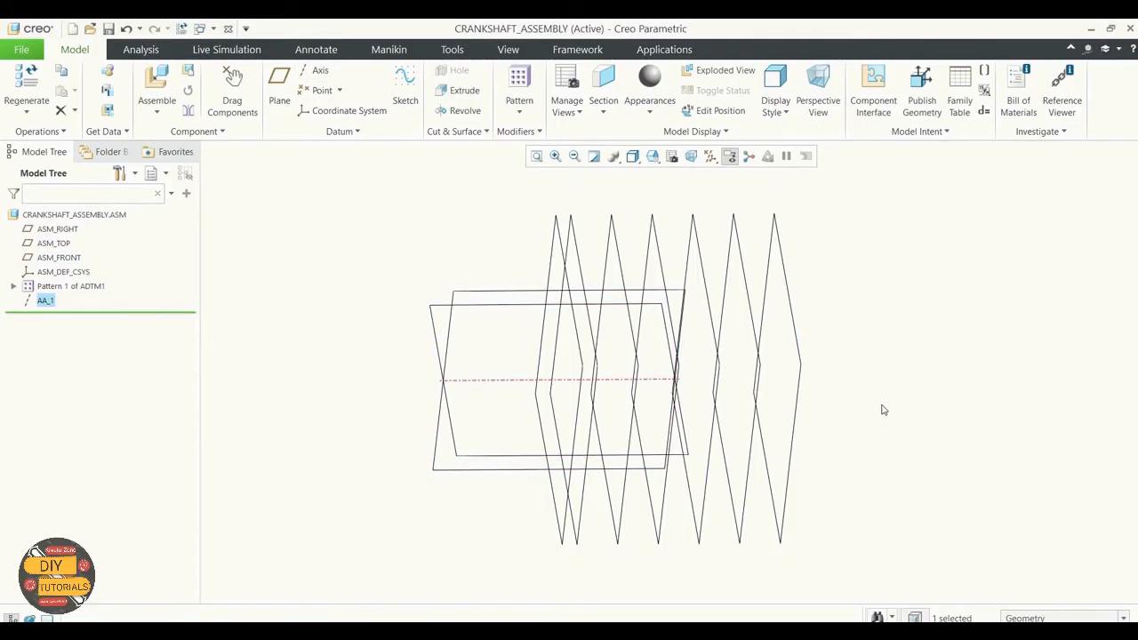
Expand the plane pattern in the model tree and create a datum axis through the intersection of ASM_FRONT and ADTM1
click(13, 287)
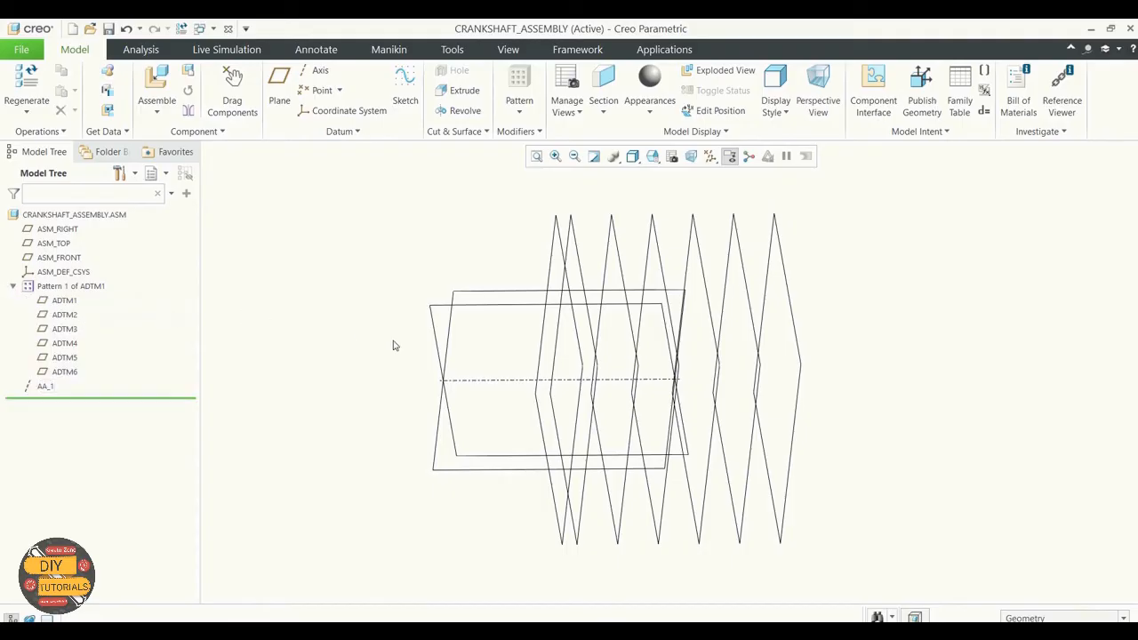
click(315, 70)
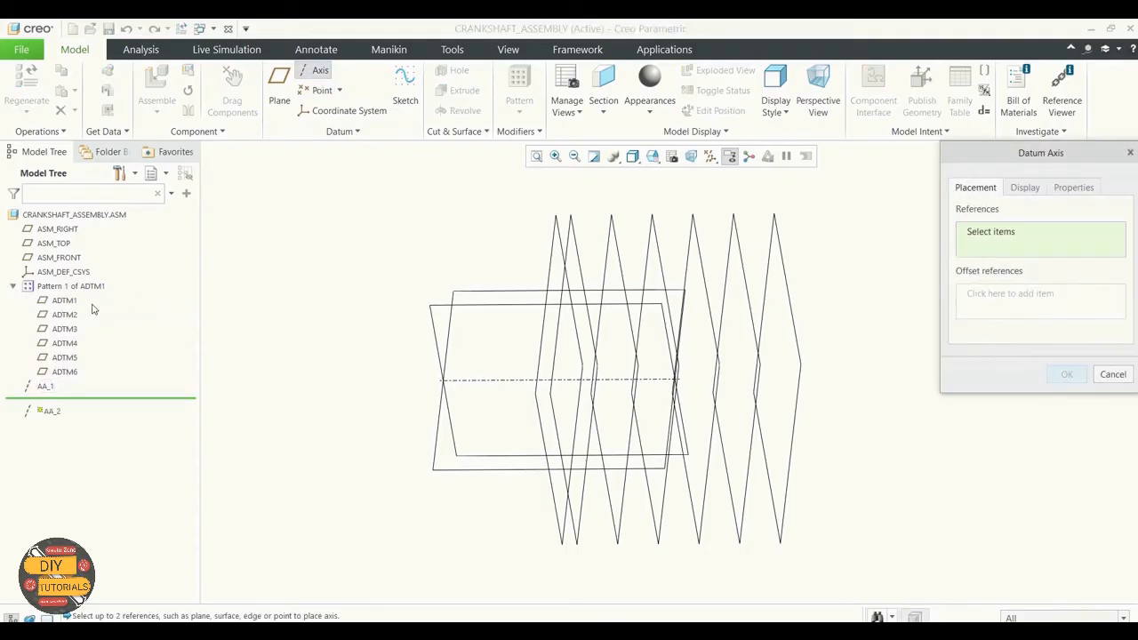
click(503, 313)
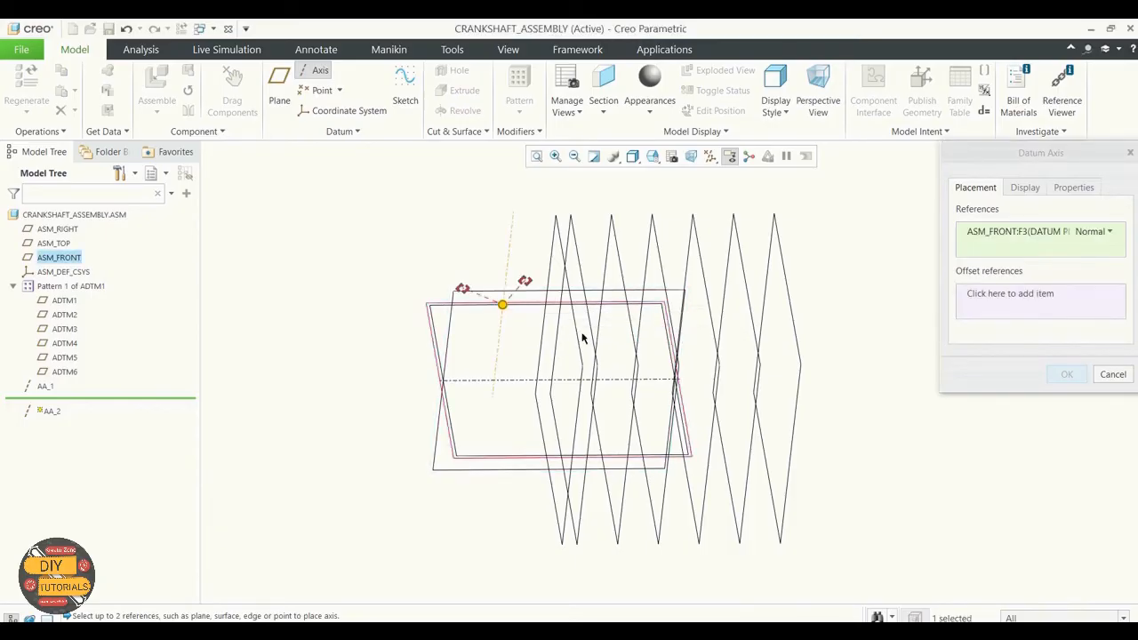
ctrl+click(559, 344)
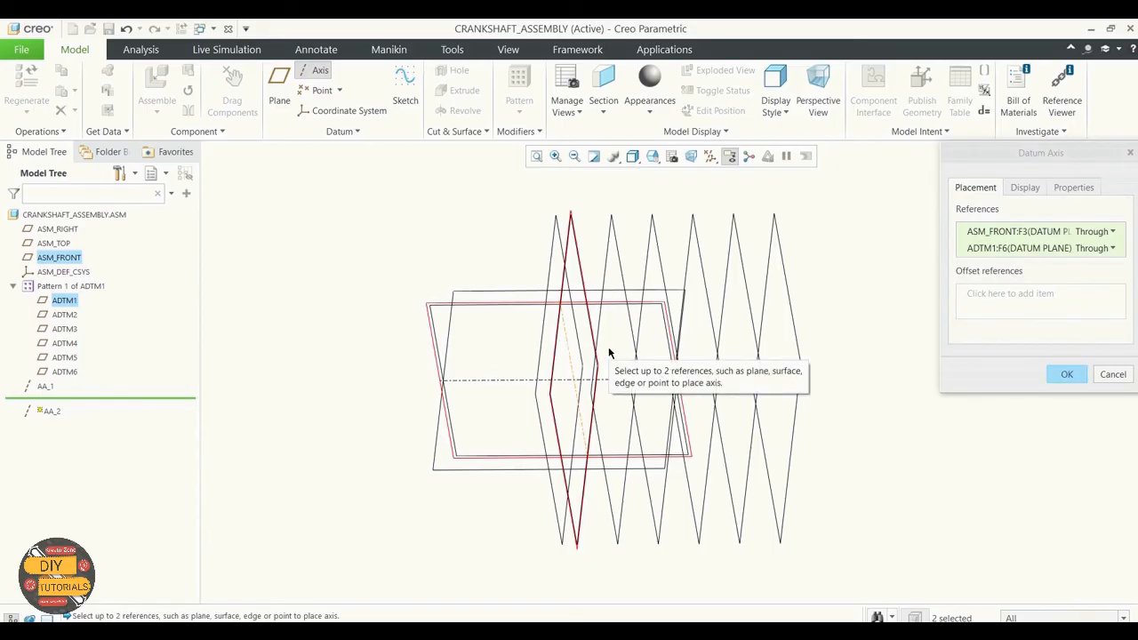
click(1067, 374)
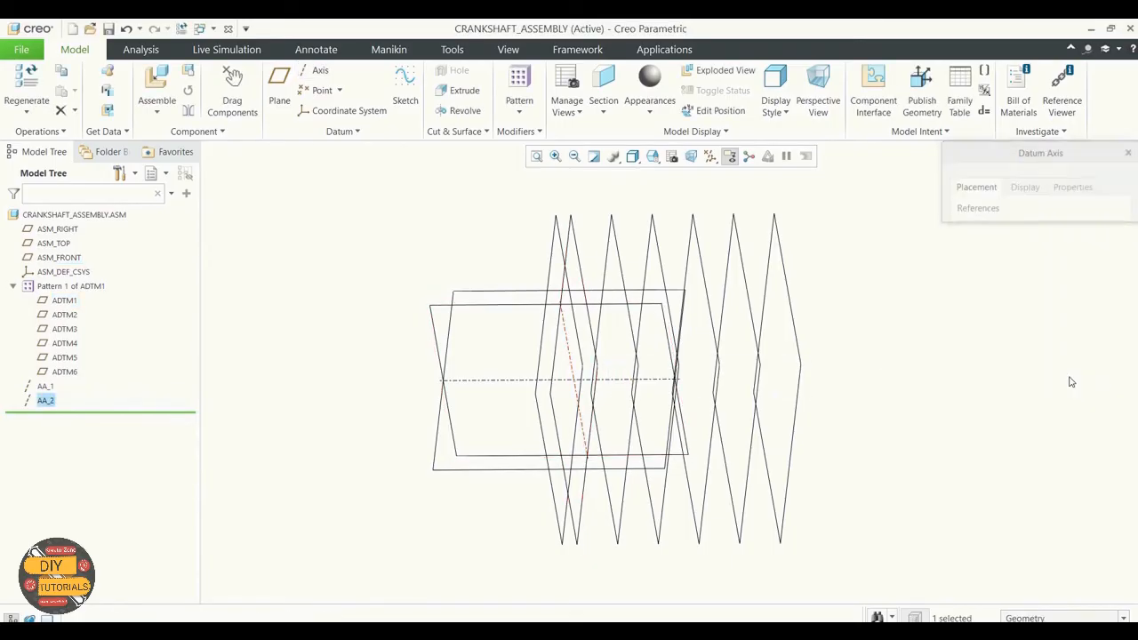
click(364, 302)
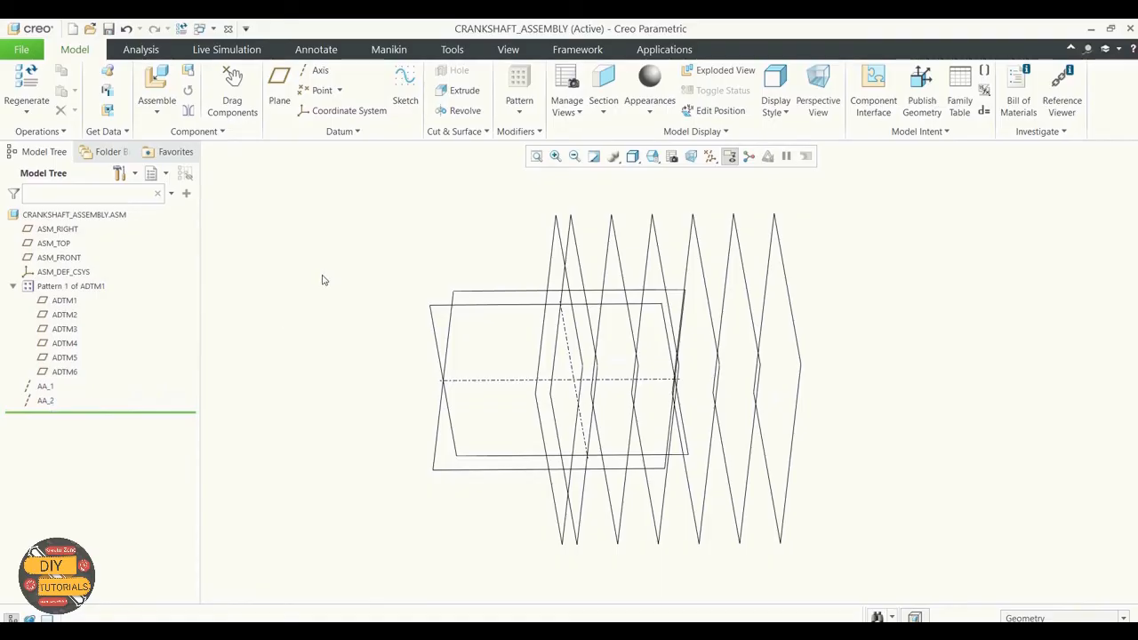
Create a datum axis through the intersection of ADTM2 and ASM_FRONT
click(319, 70)
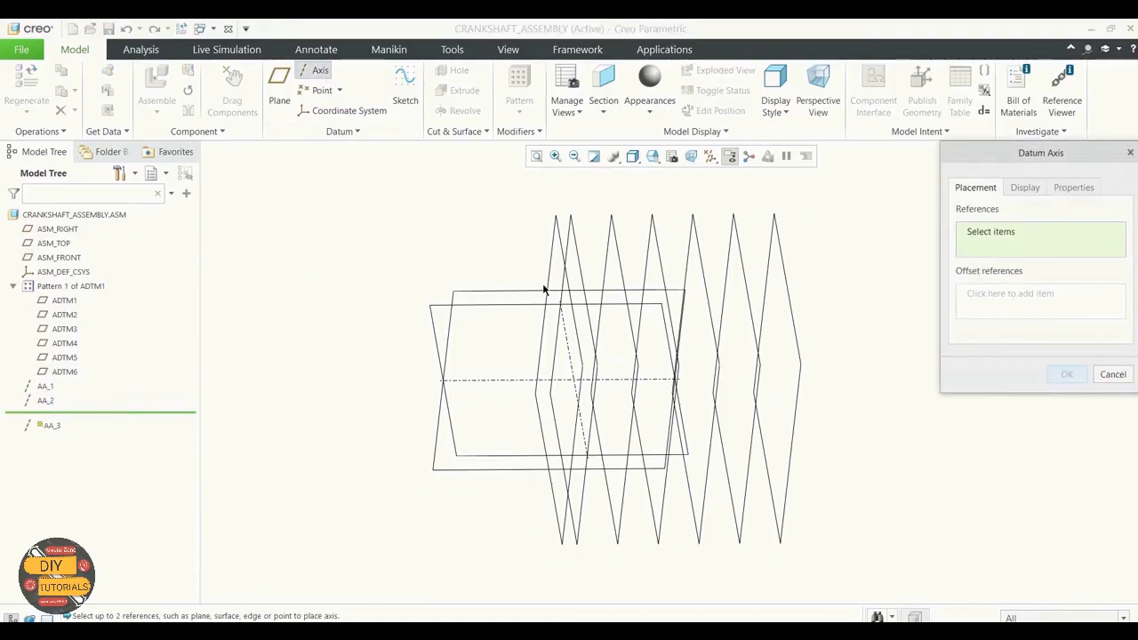
click(606, 282)
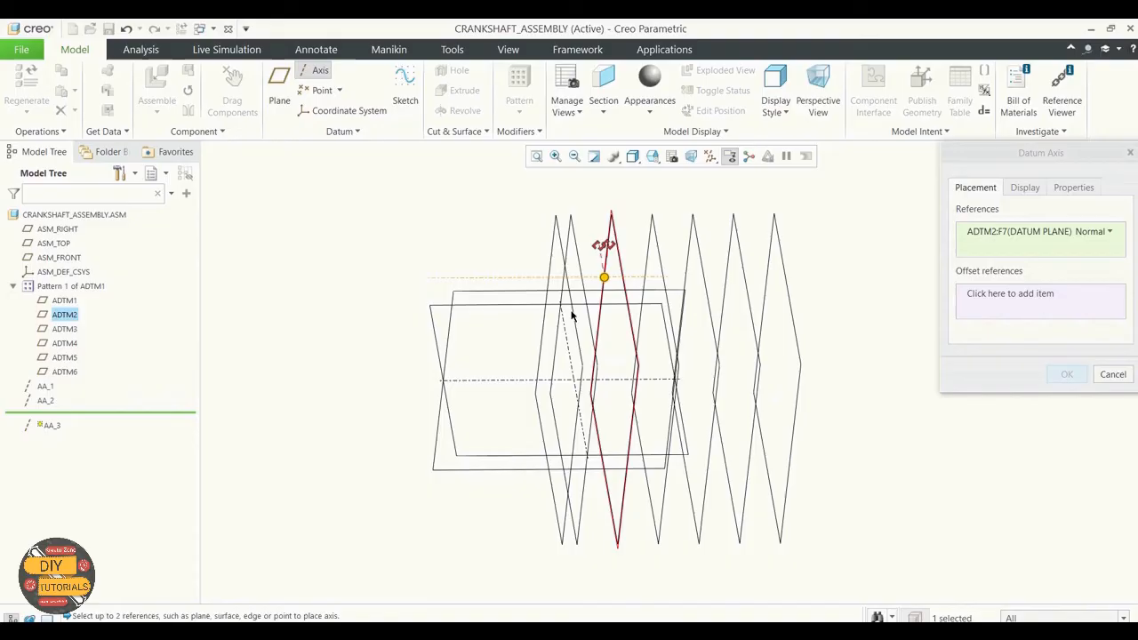
ctrl+click(513, 310)
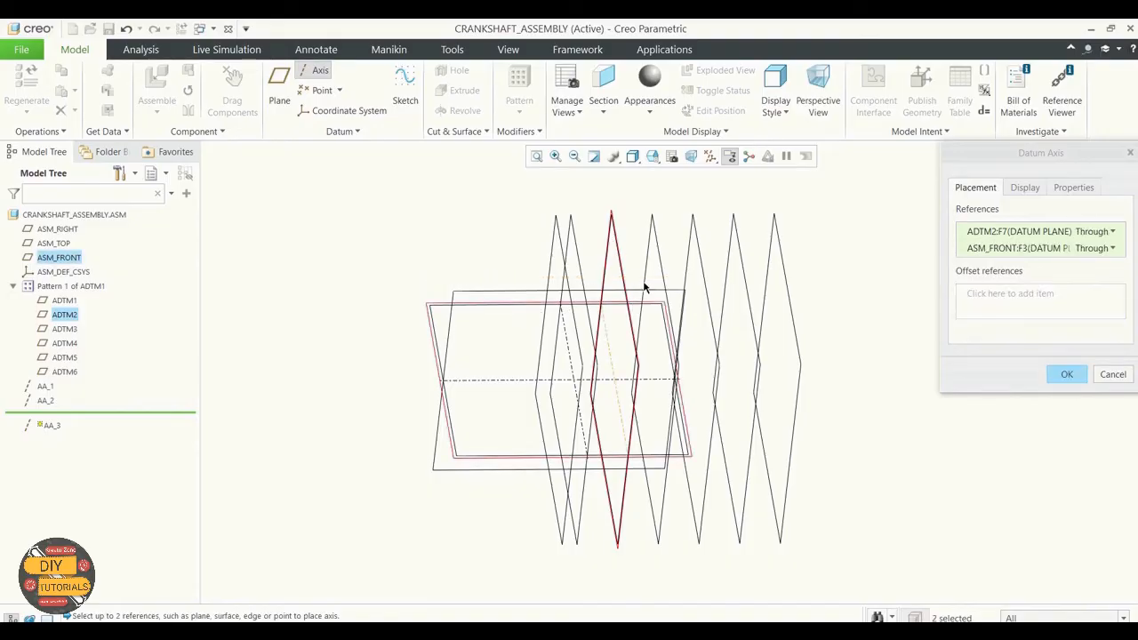
click(1079, 373)
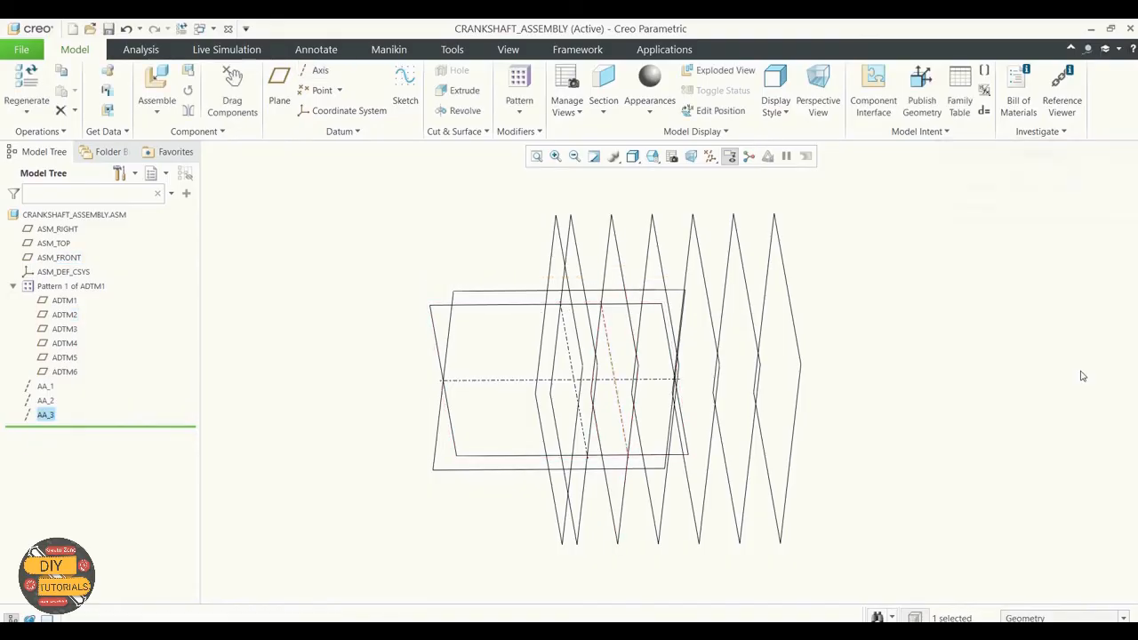
click(892, 309)
middle_drag(891, 317, 872, 300)
scroll(869, 309, up, 3)
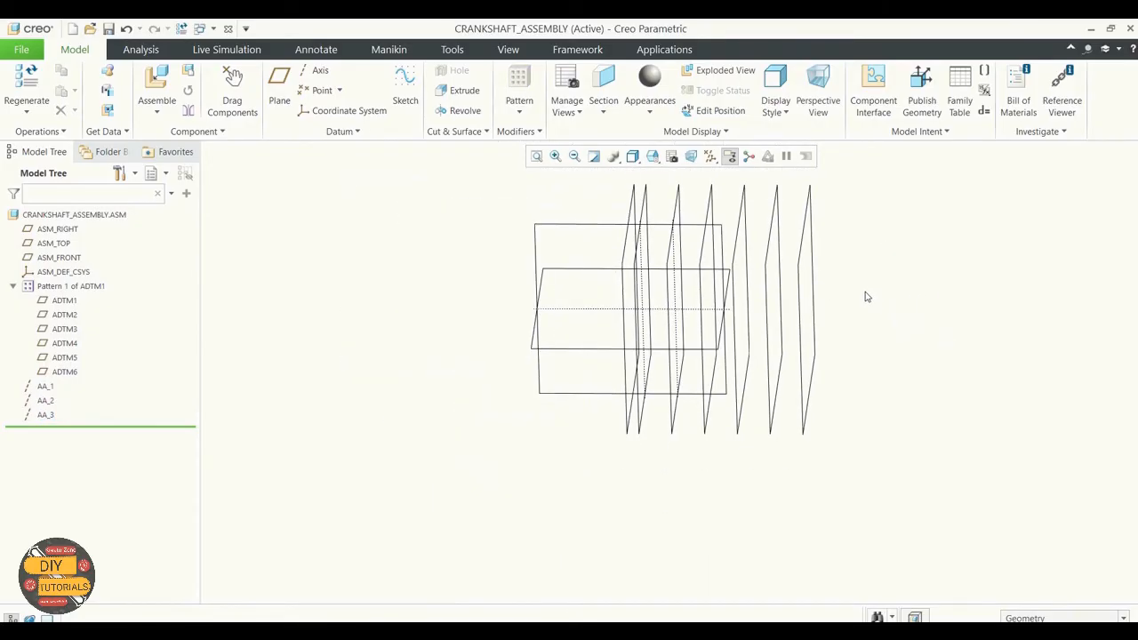
scroll(861, 240, down, 1)
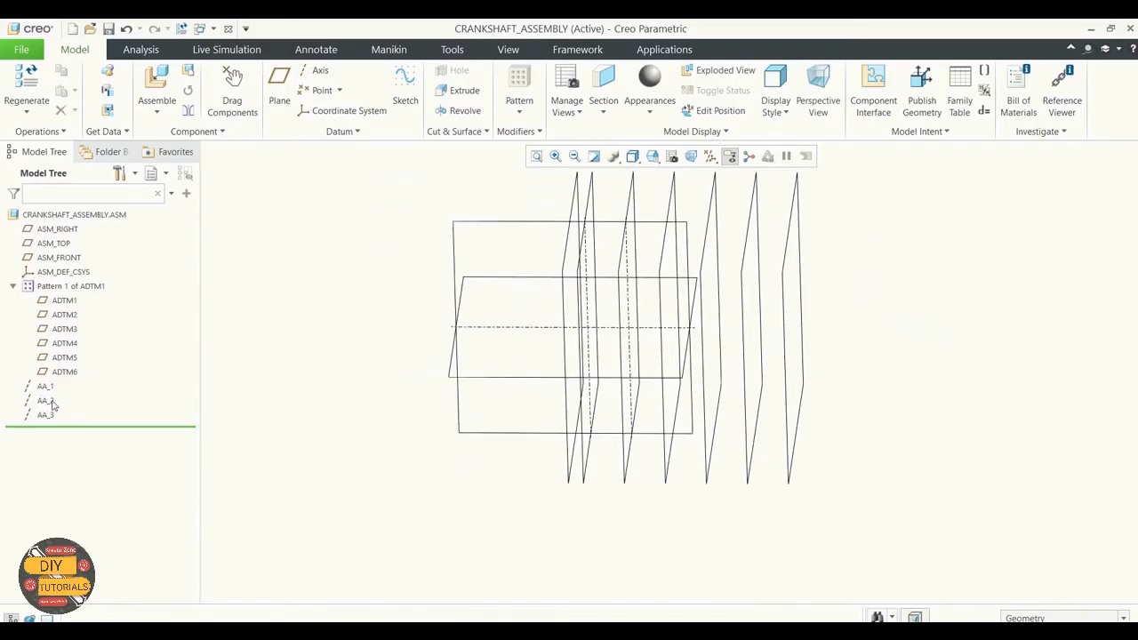
Remove the datum axis on ADTM2, keeping the one on ADTM1 as the axis to pattern
click(45, 401)
click(269, 377)
drag(46, 401, 60, 375)
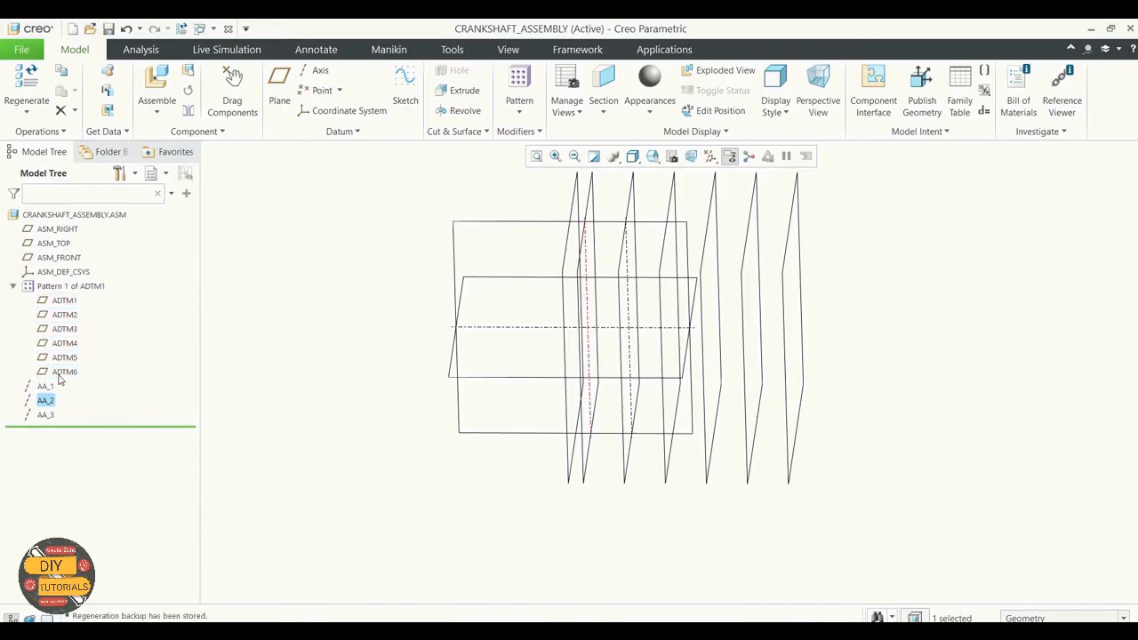
click(284, 403)
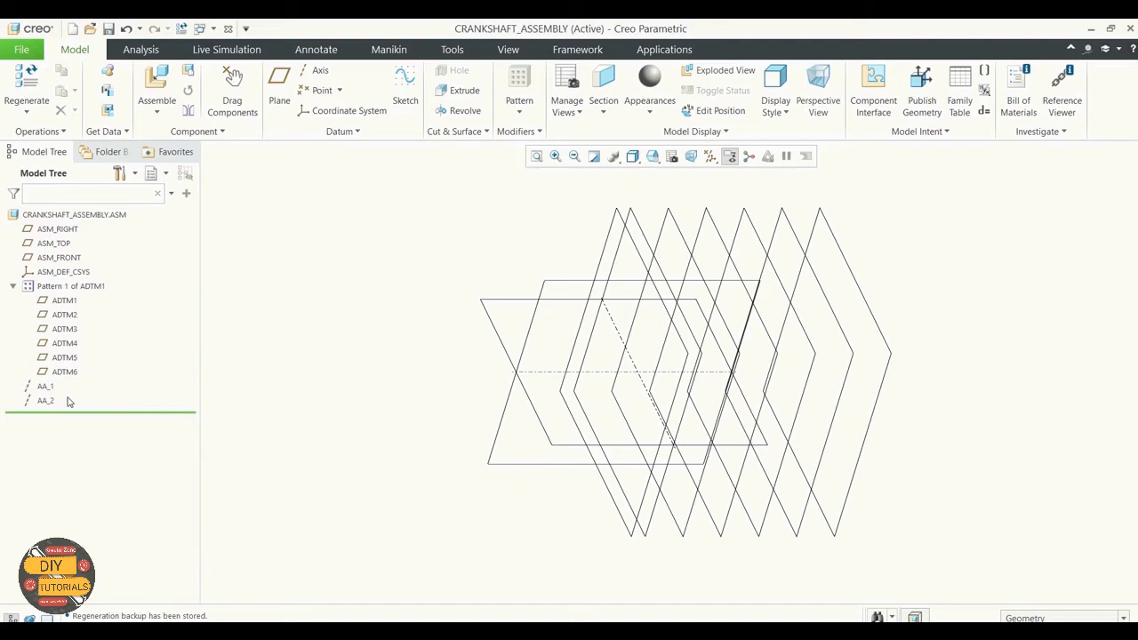
Pattern the datum axis on ADTM1 with a Reference pattern that follows the existing datum plane pattern
click(46, 401)
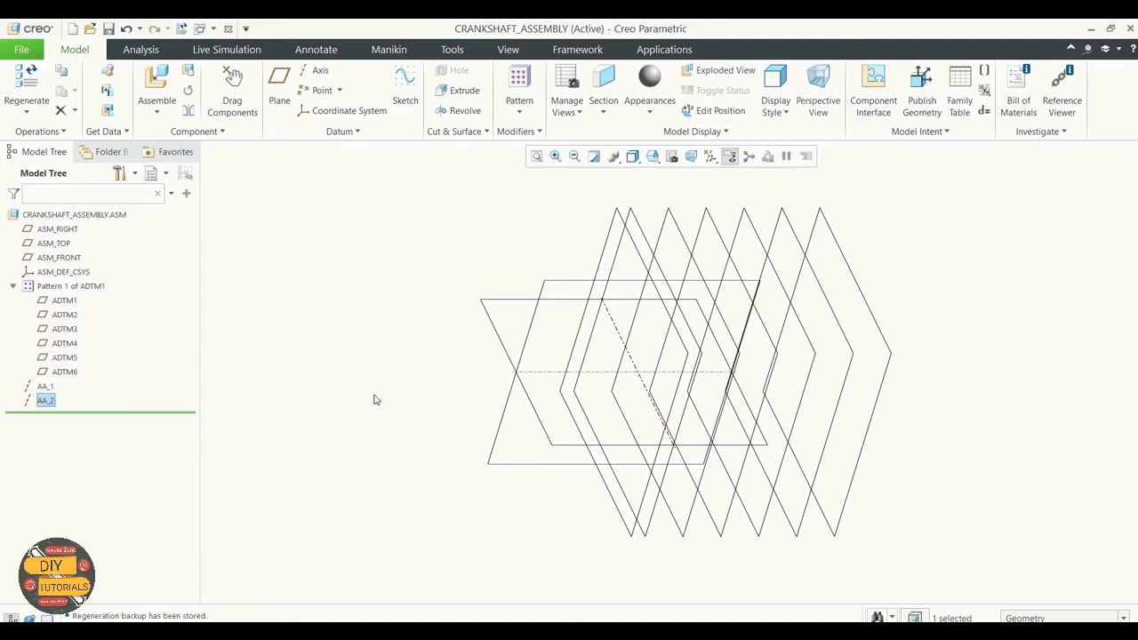
right_click(51, 402)
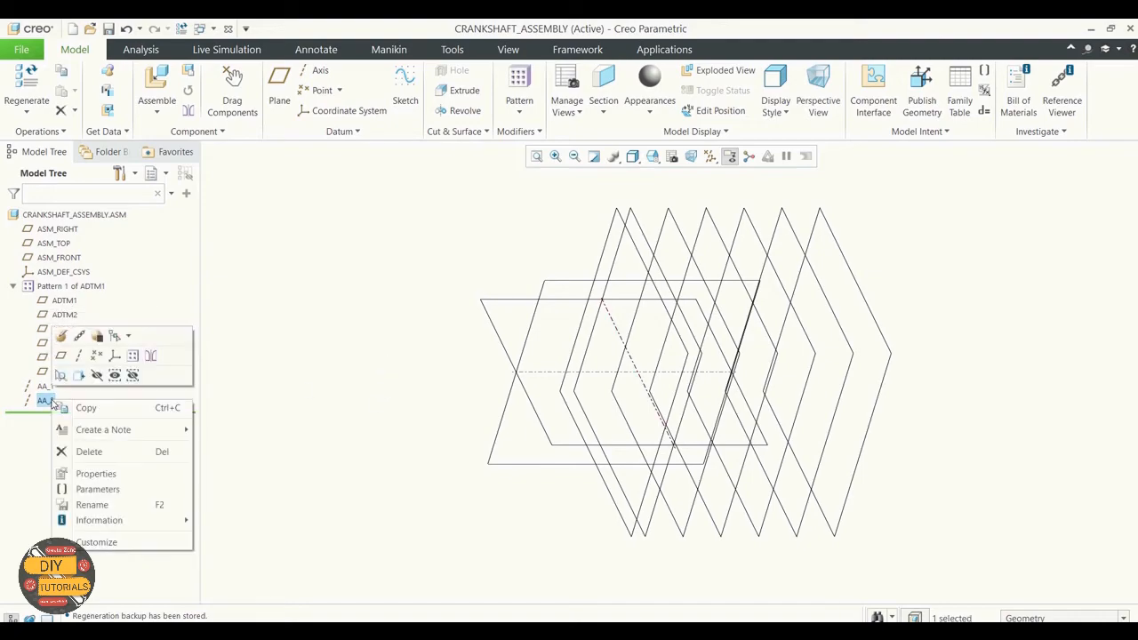
click(133, 355)
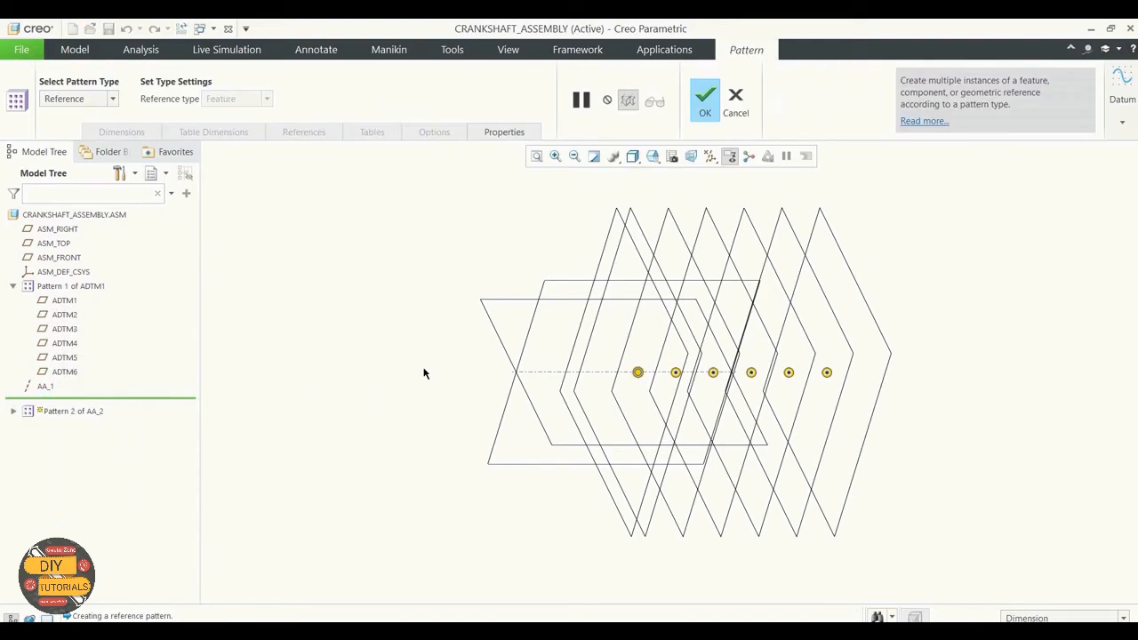
click(702, 97)
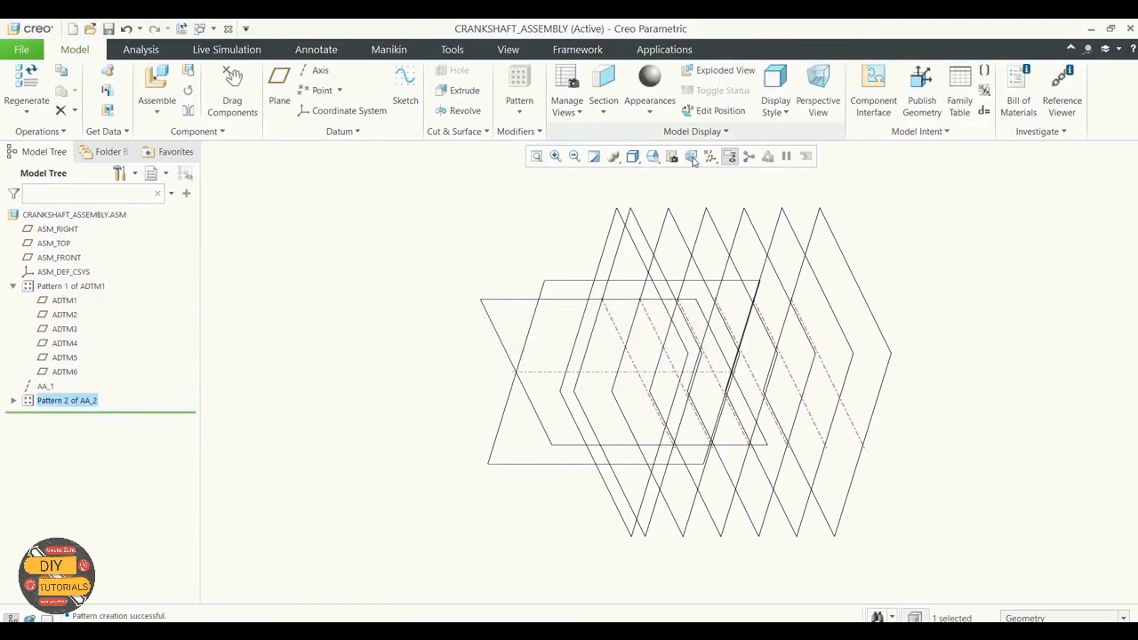
click(404, 313)
middle_drag(401, 317, 486, 358)
scroll(848, 276, up, 3)
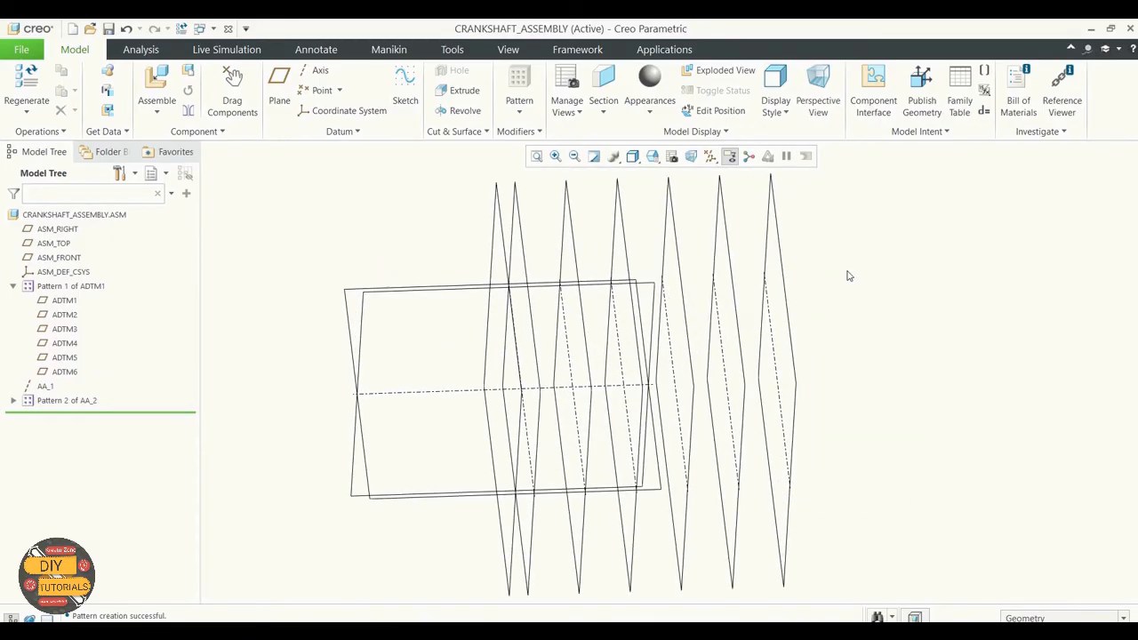
scroll(848, 279, down, 2)
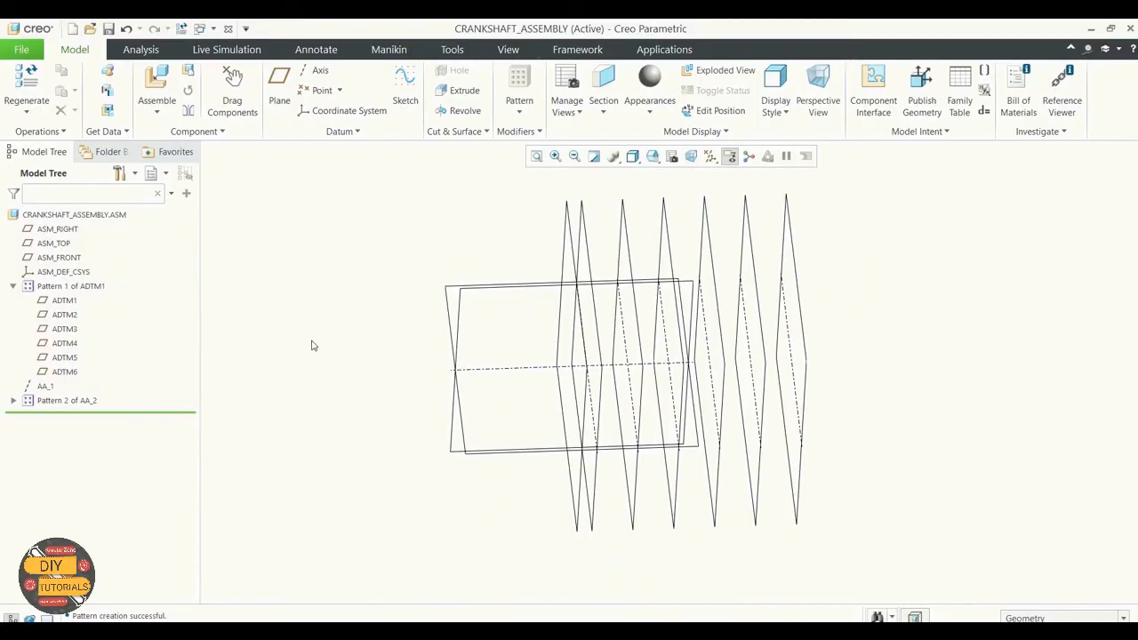
Insert crankshaft.prt into the crankshaft assembly as a new component
click(157, 112)
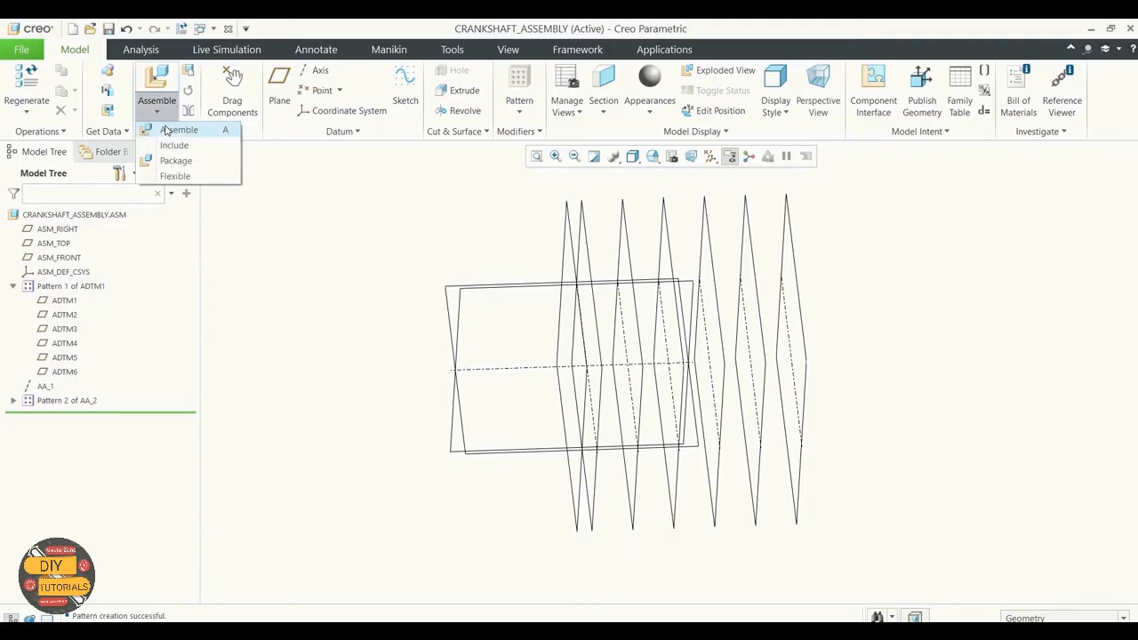
click(183, 128)
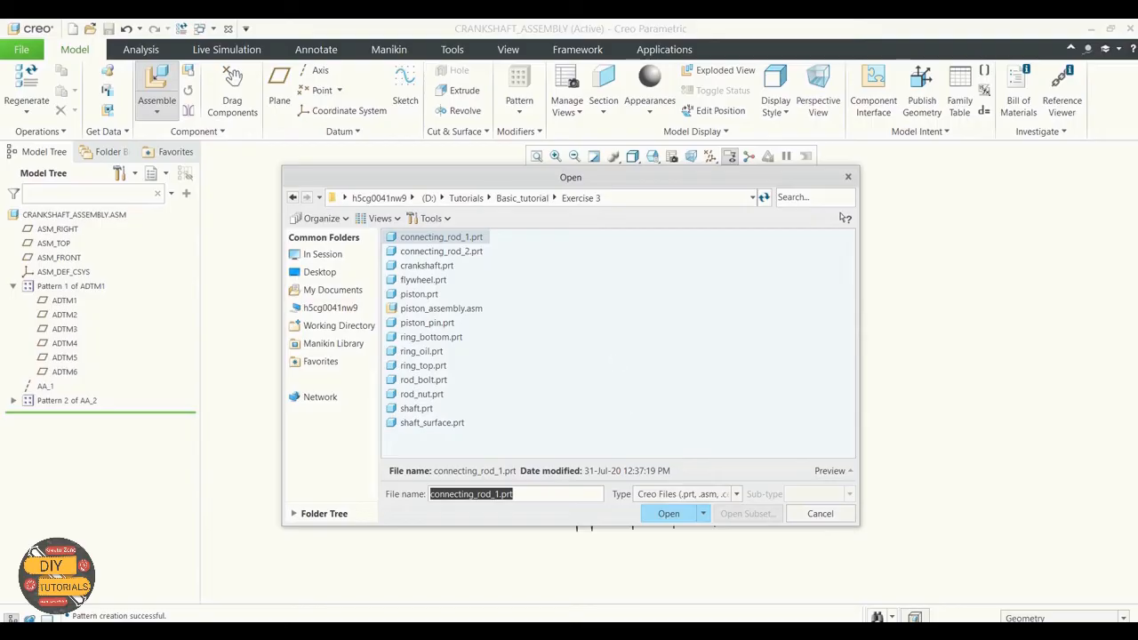
click(649, 20)
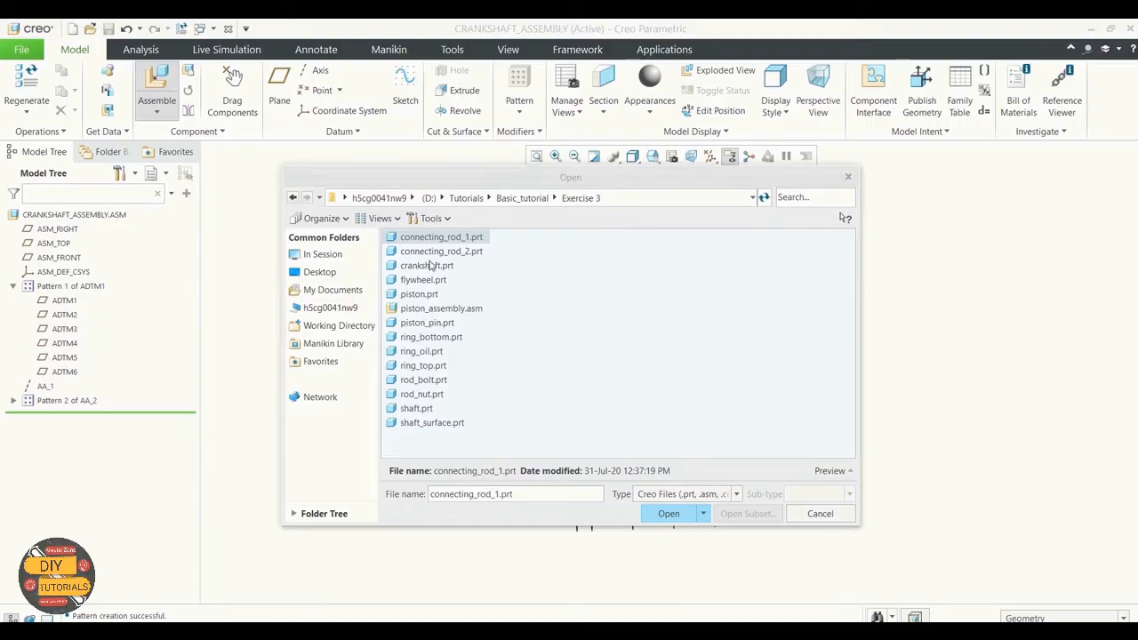
click(428, 266)
click(668, 514)
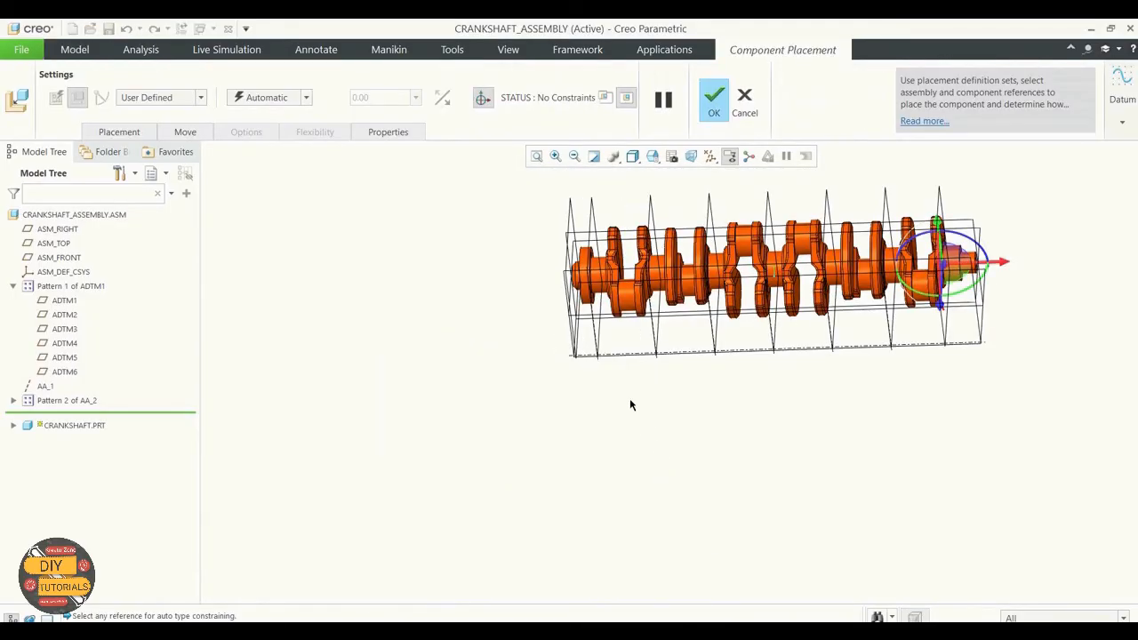
Move the unconstrained crankshaft away from its initial position so it is offset from the assembly's datum planes
scroll(488, 331, down, 2)
scroll(780, 320, up, 5)
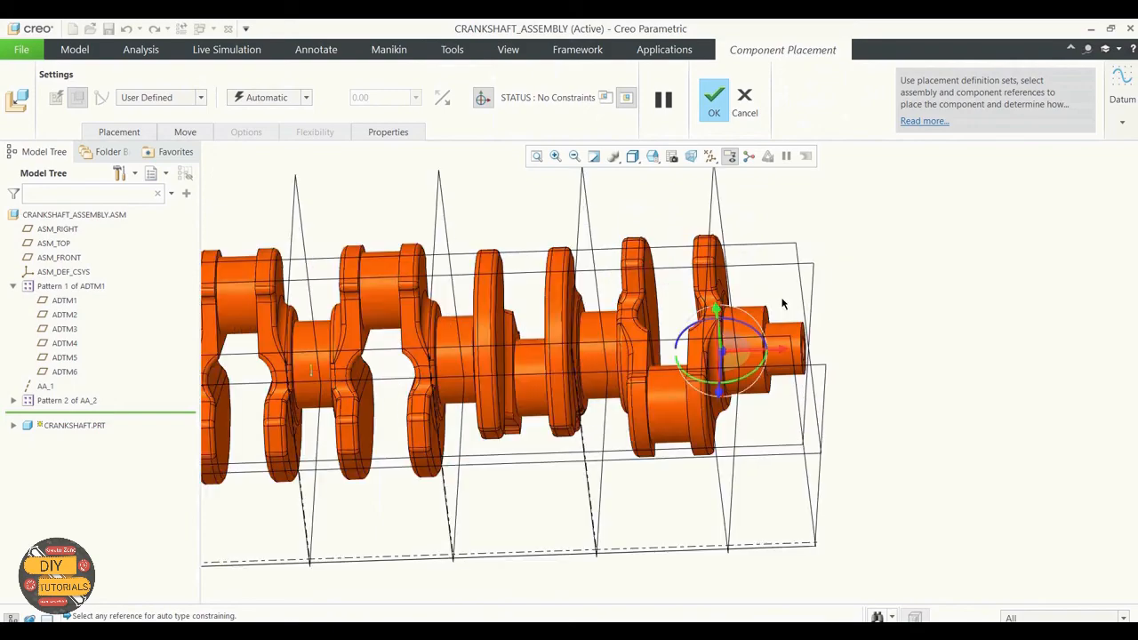
middle_drag(870, 321, 841, 327)
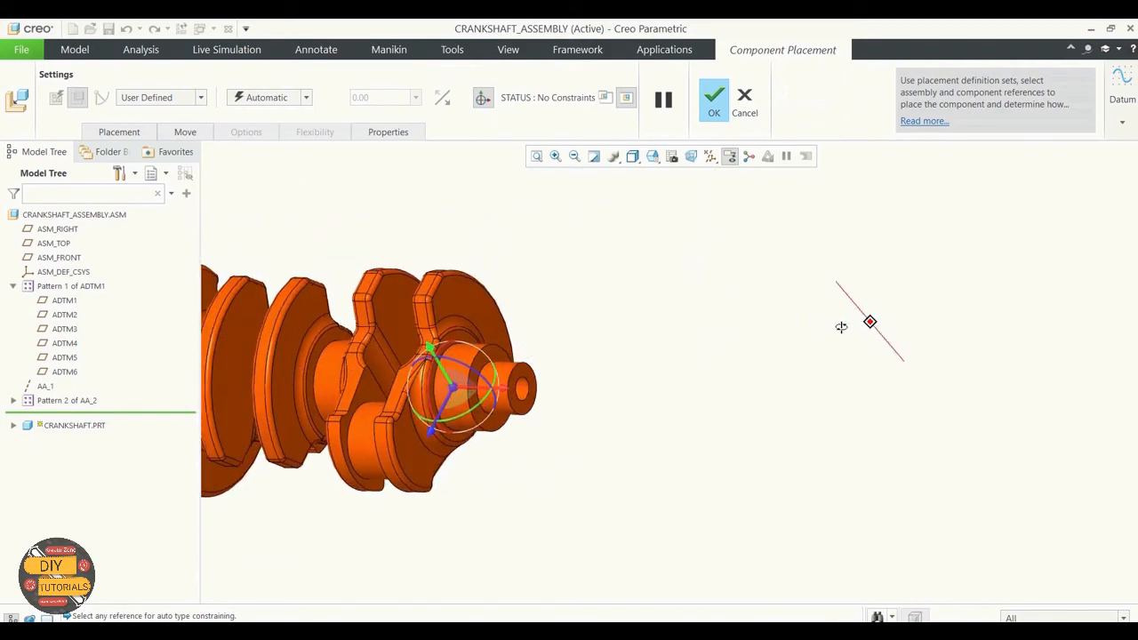
scroll(838, 342, down, 4)
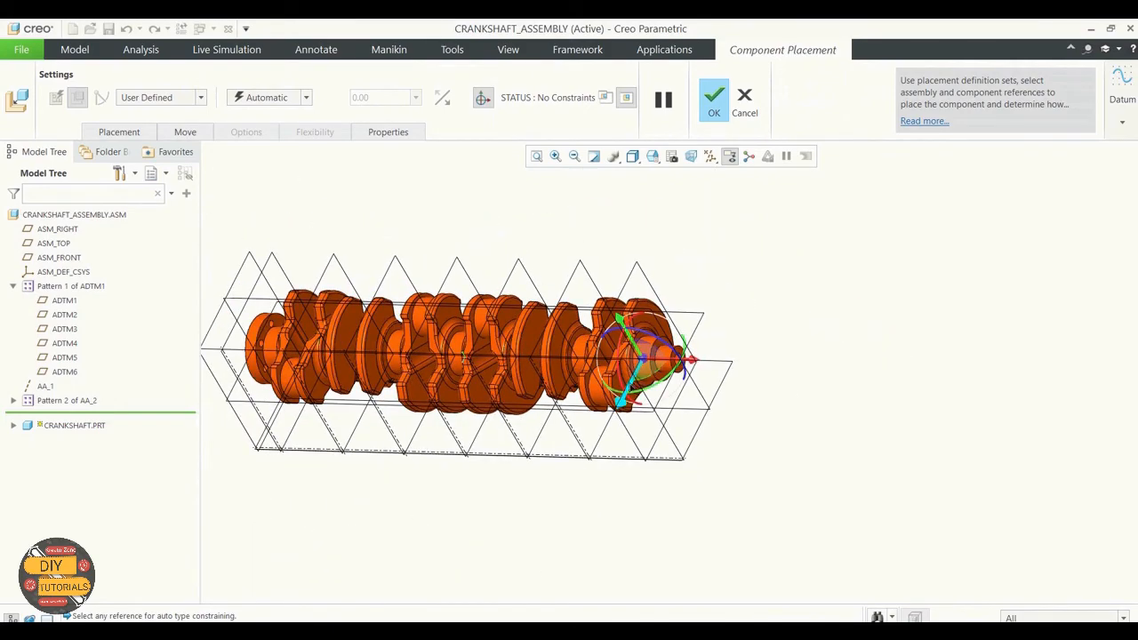
drag(627, 384, 477, 200)
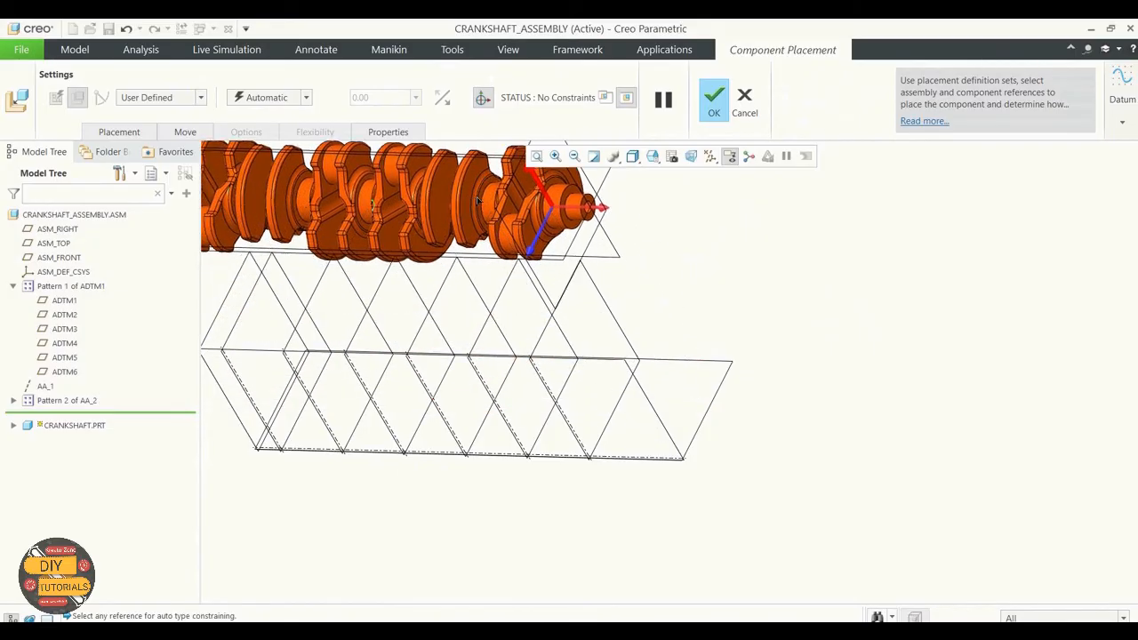
drag(531, 240, 418, 427)
scroll(844, 382, up, 1)
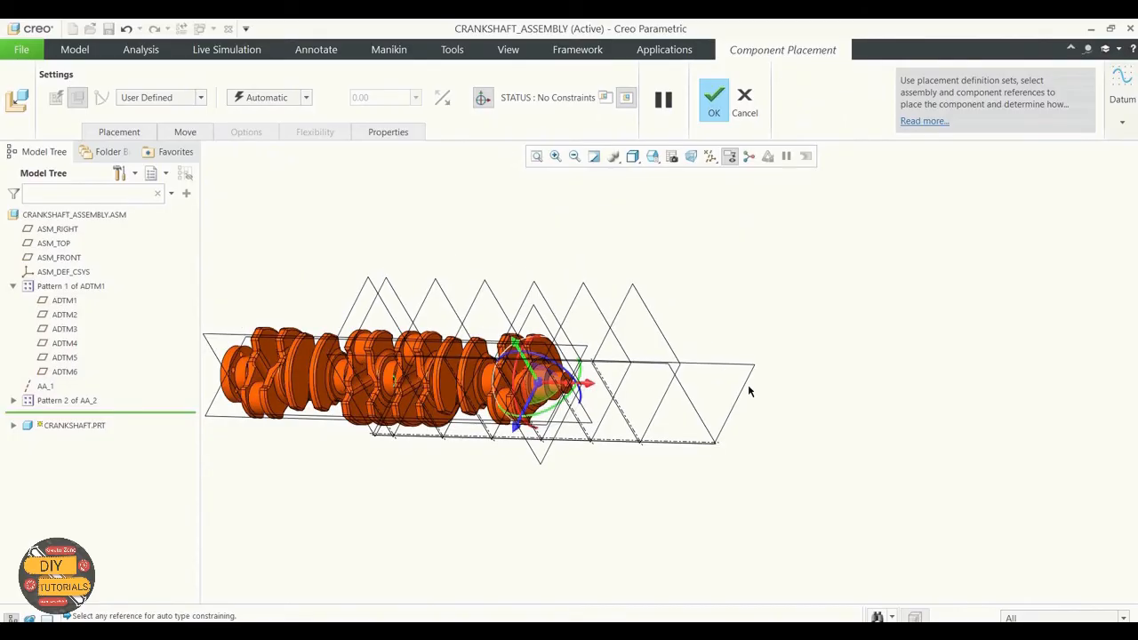
Give the crankshaft a Pin connection and align its SHAFT axis with assembly axis AA_1
click(305, 97)
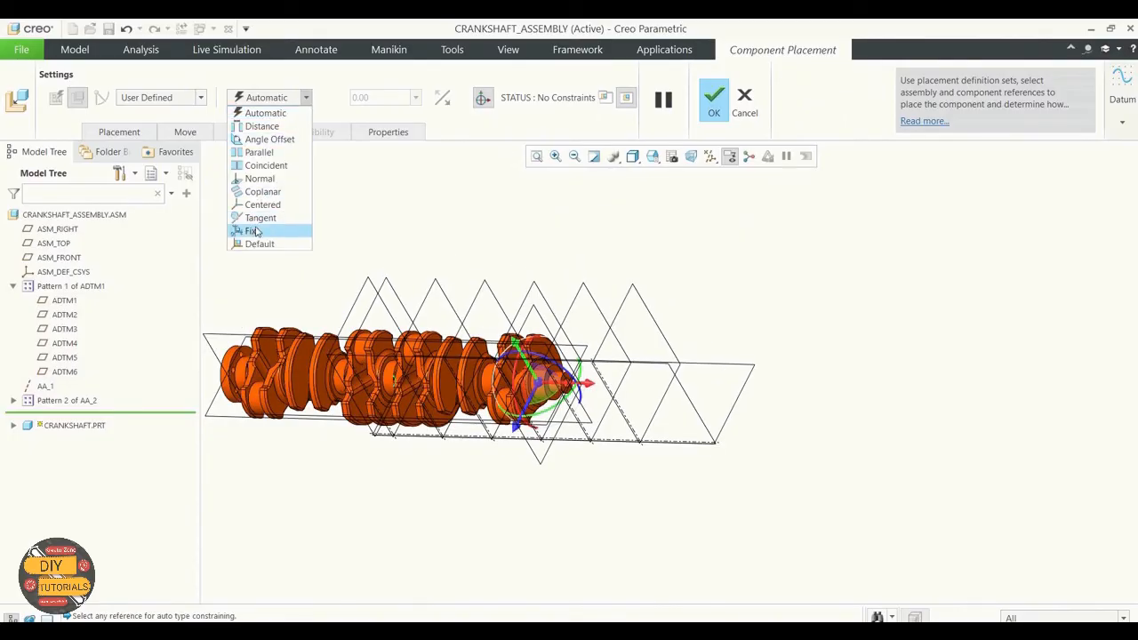
click(202, 99)
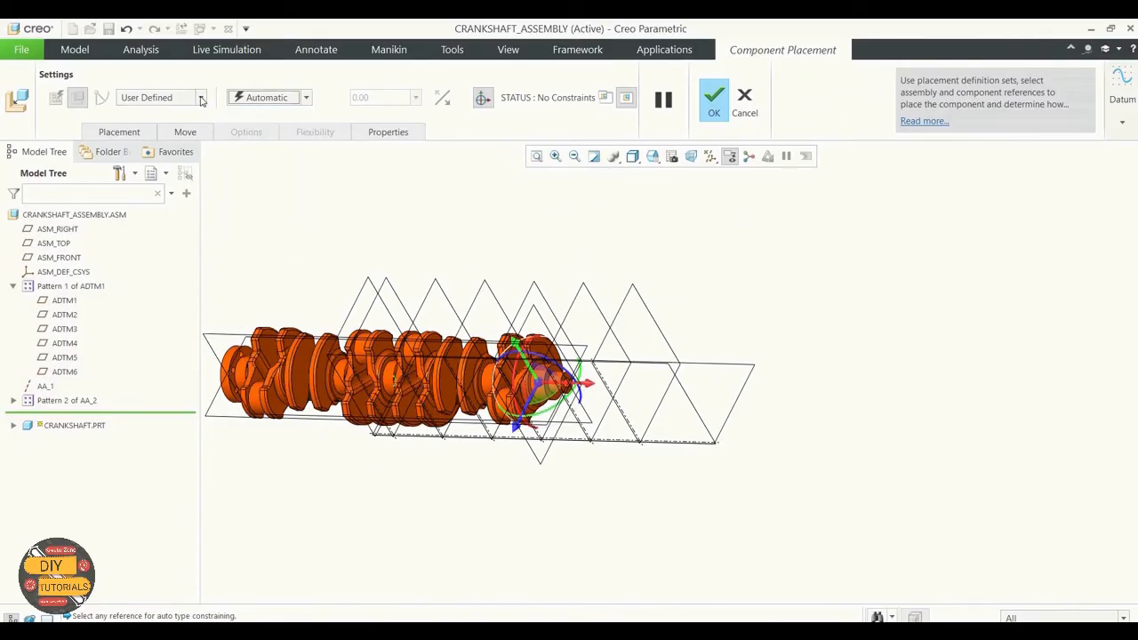
click(202, 99)
click(151, 139)
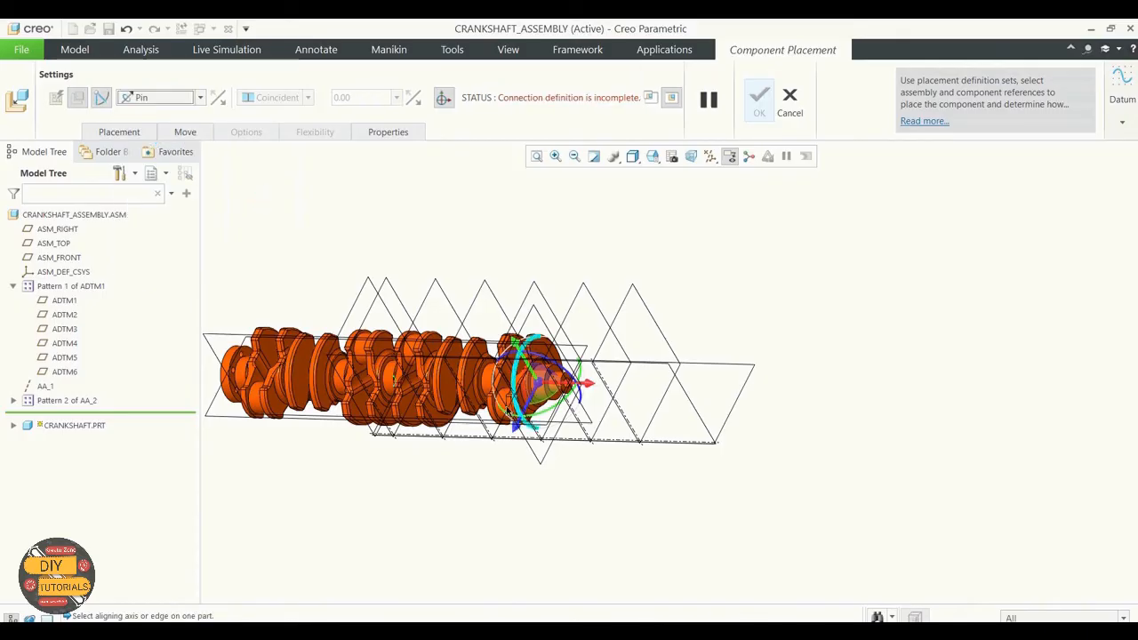
click(14, 426)
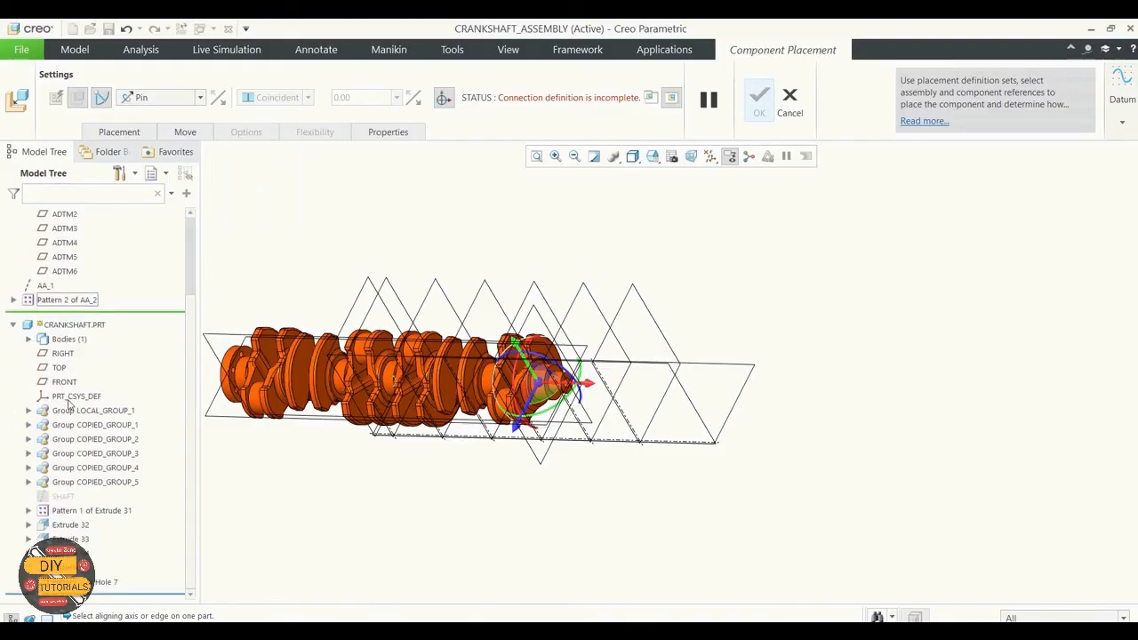
click(62, 496)
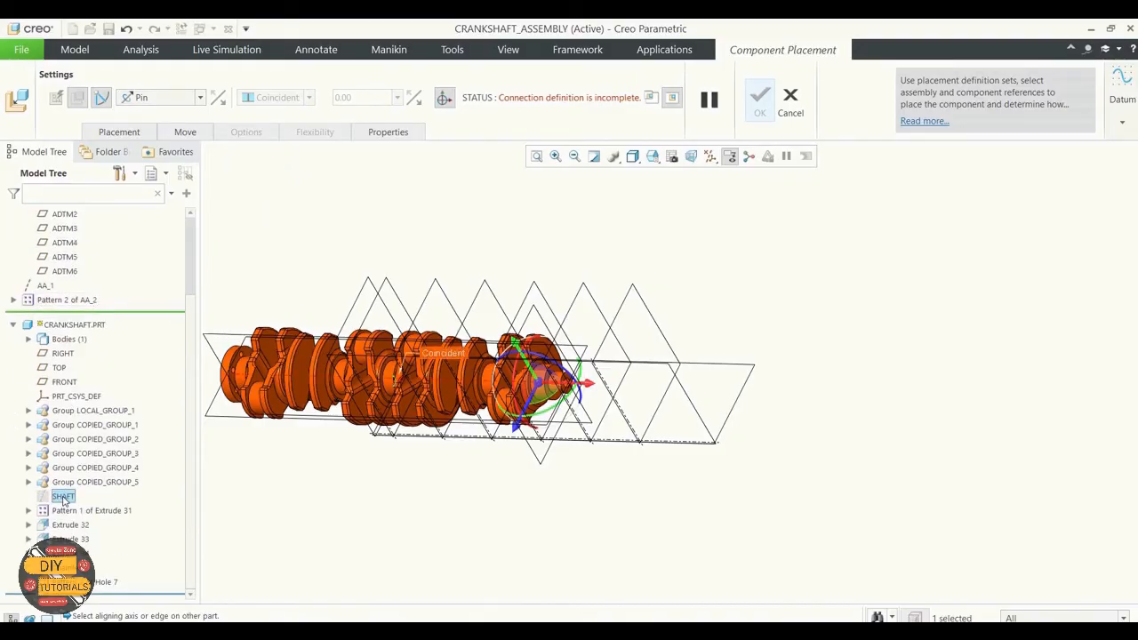
click(666, 445)
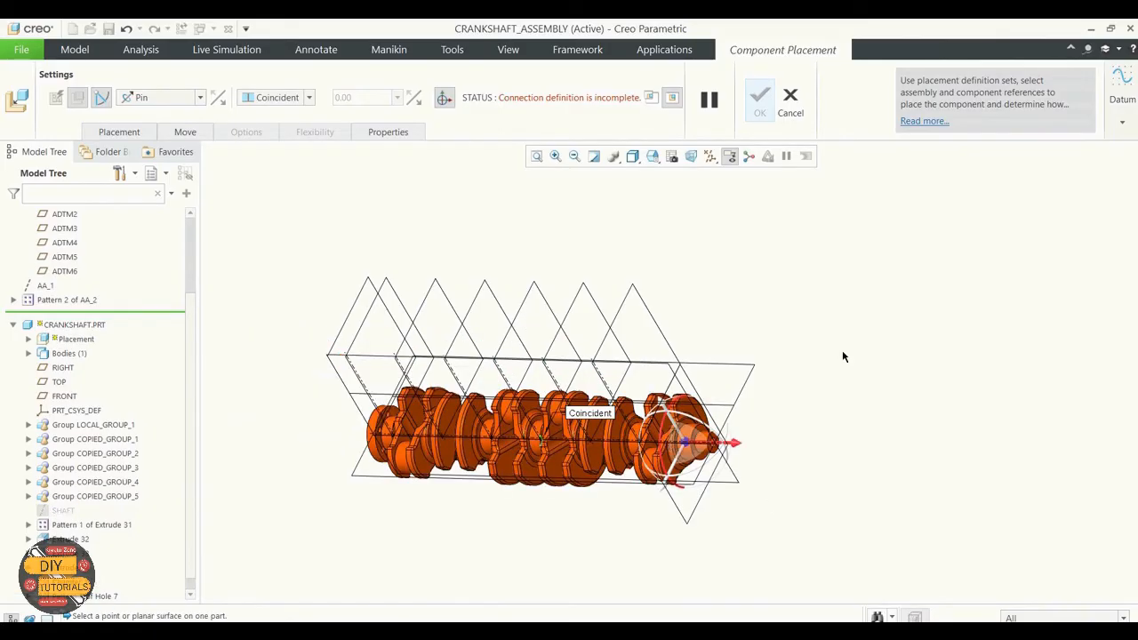
Set ASM_RIGHT as the assembly reference for the Pin connection's Translation constraint
click(119, 132)
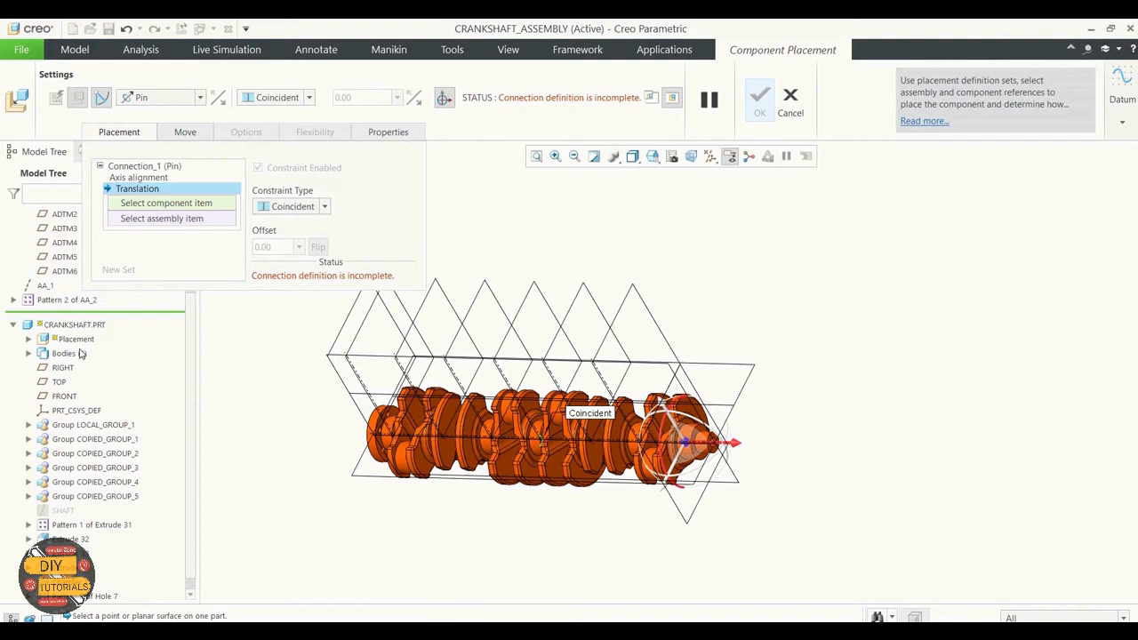
click(134, 132)
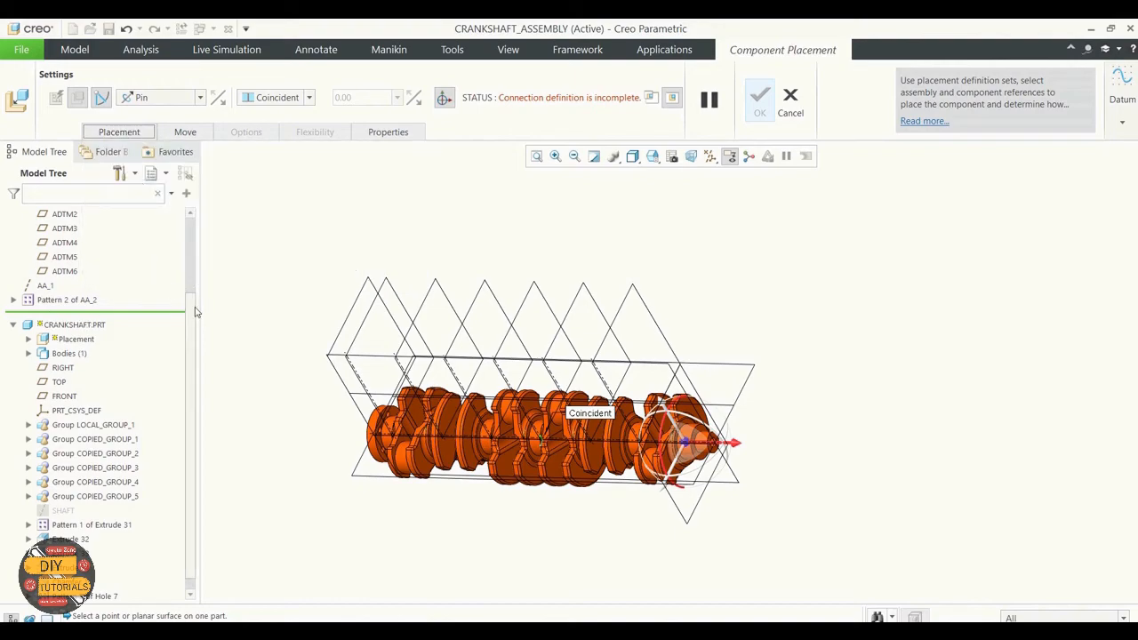
drag(193, 305, 199, 209)
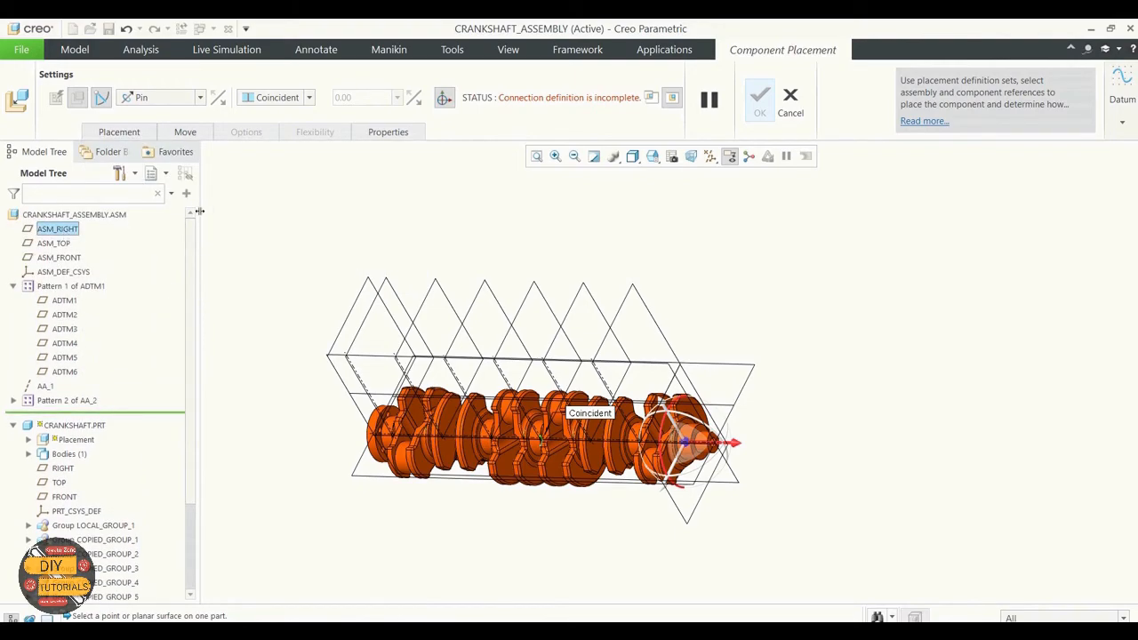
click(119, 130)
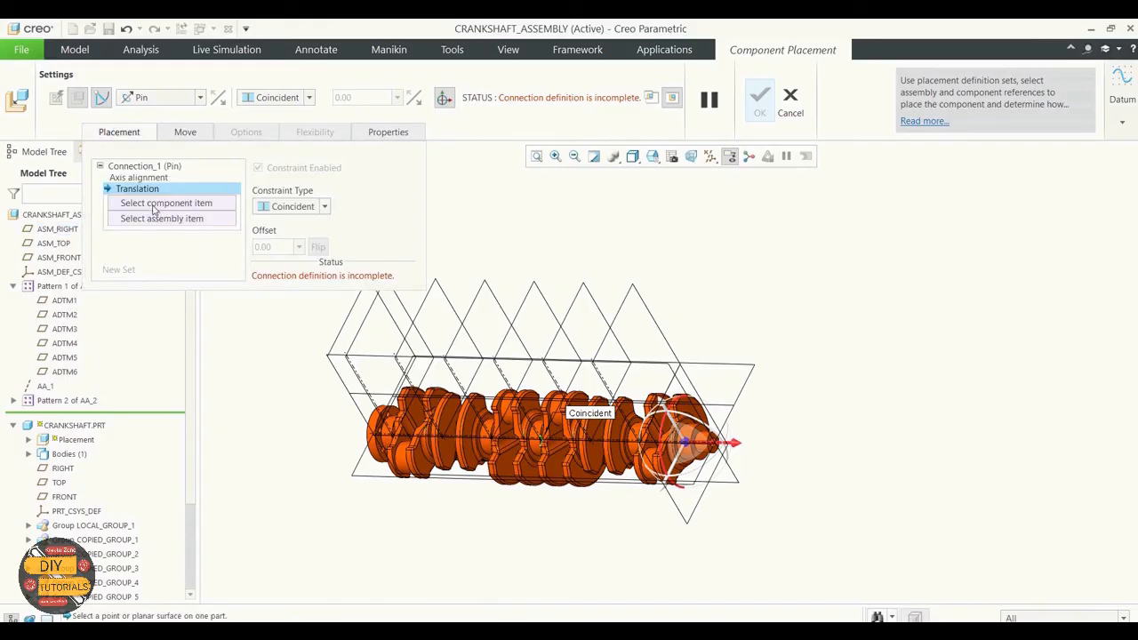
click(62, 230)
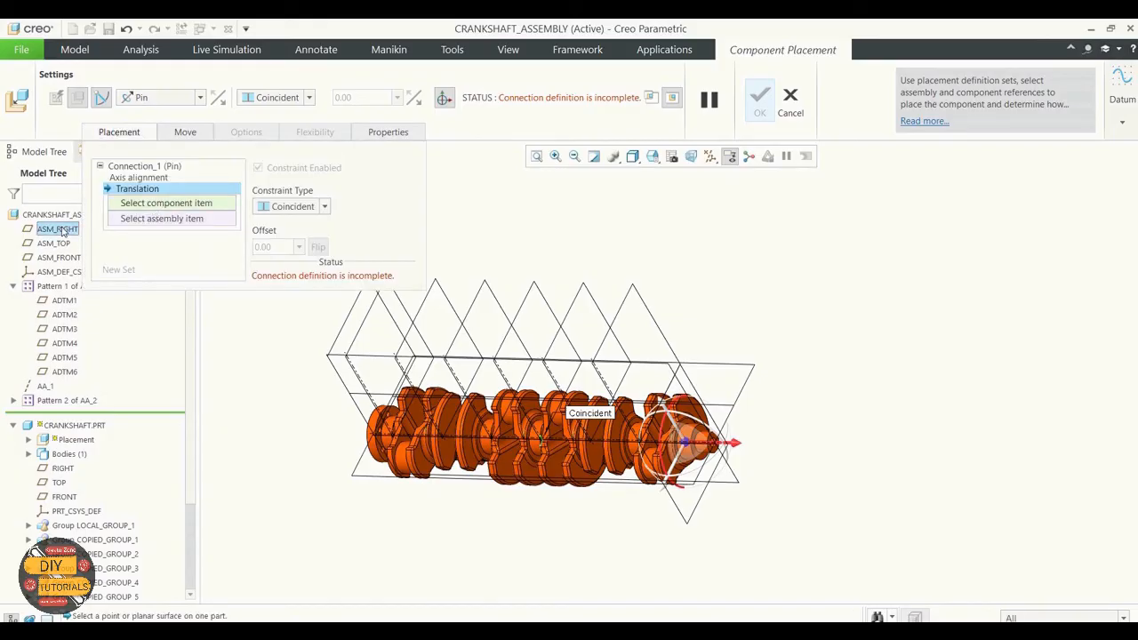
click(162, 218)
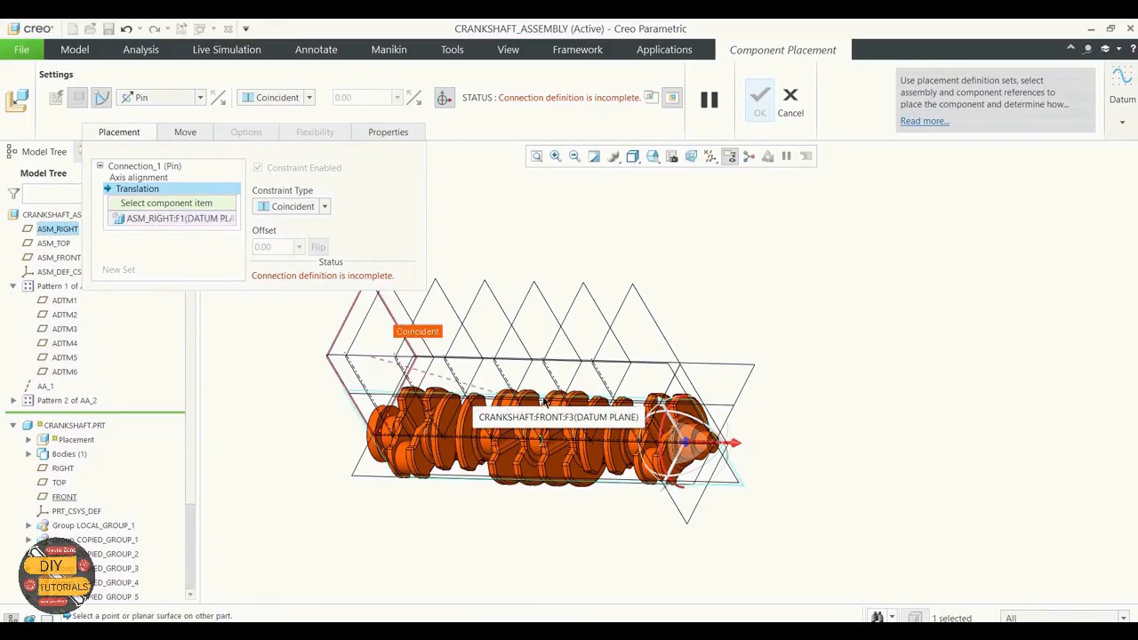
Complete the Translation constraint with the ring-shaped face beside the outermost web at the crankshaft's narrow end, and accept the placement
scroll(685, 428, down, 3)
scroll(686, 427, down, 2)
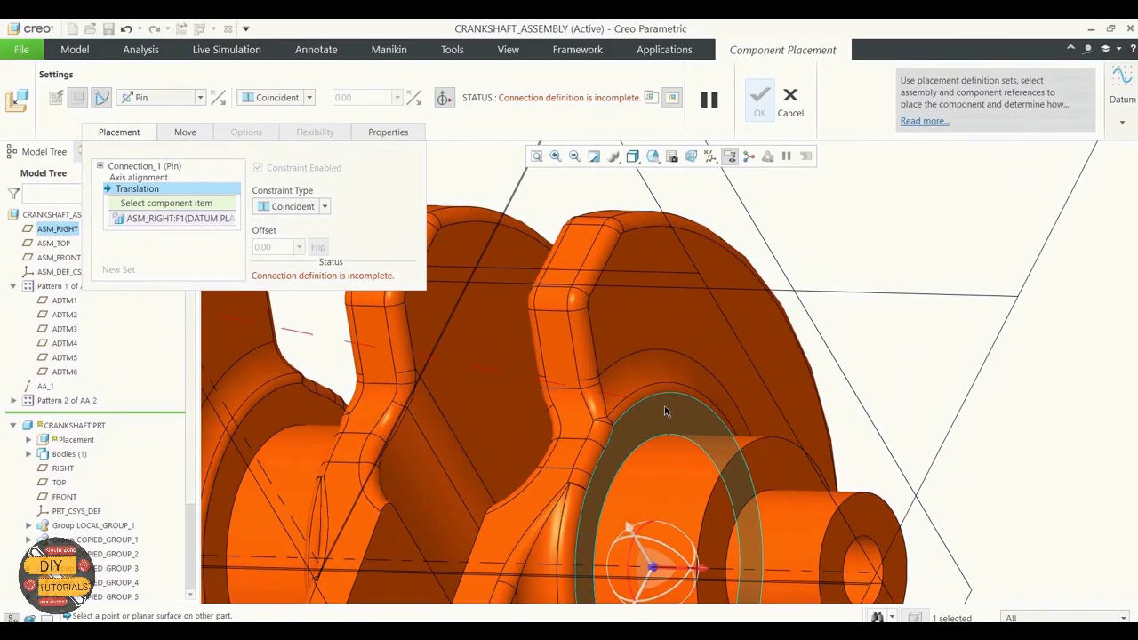
click(665, 406)
scroll(638, 307, up, 6)
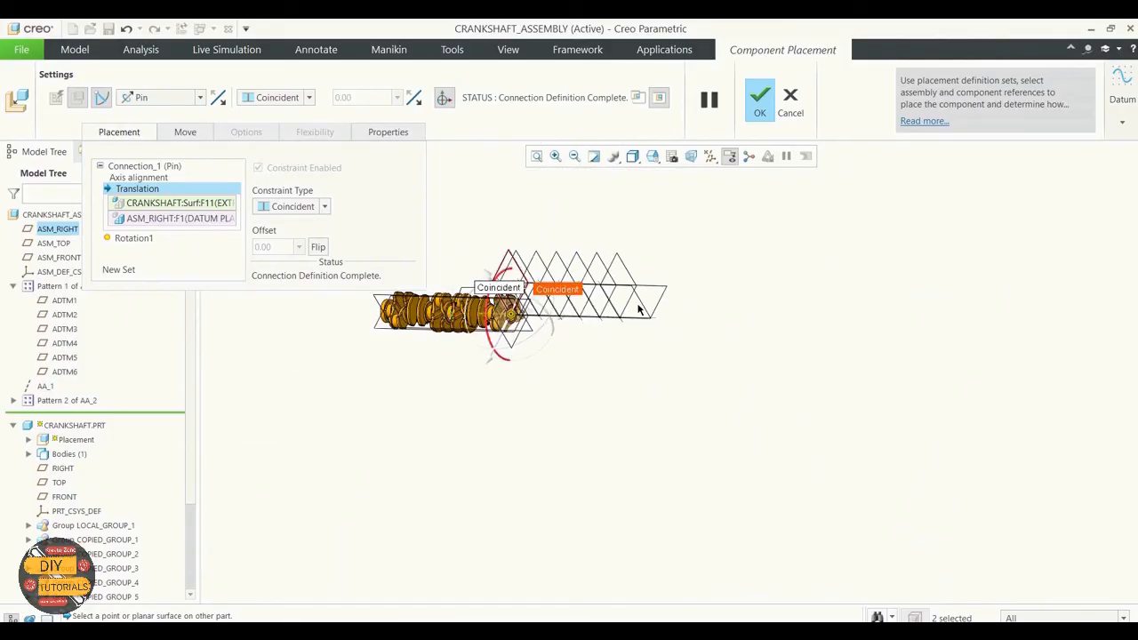
middle_drag(548, 380, 620, 381)
click(760, 112)
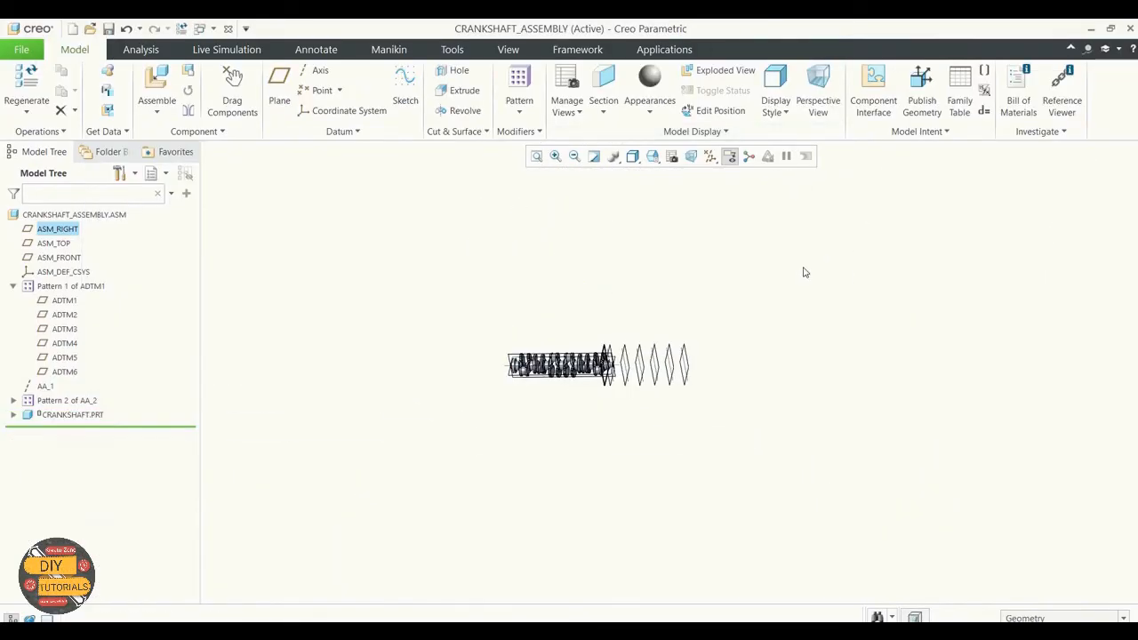
Insert piston_assembly.asm into the assembly and accept it without constraints as a packaged component
scroll(608, 365, down, 6)
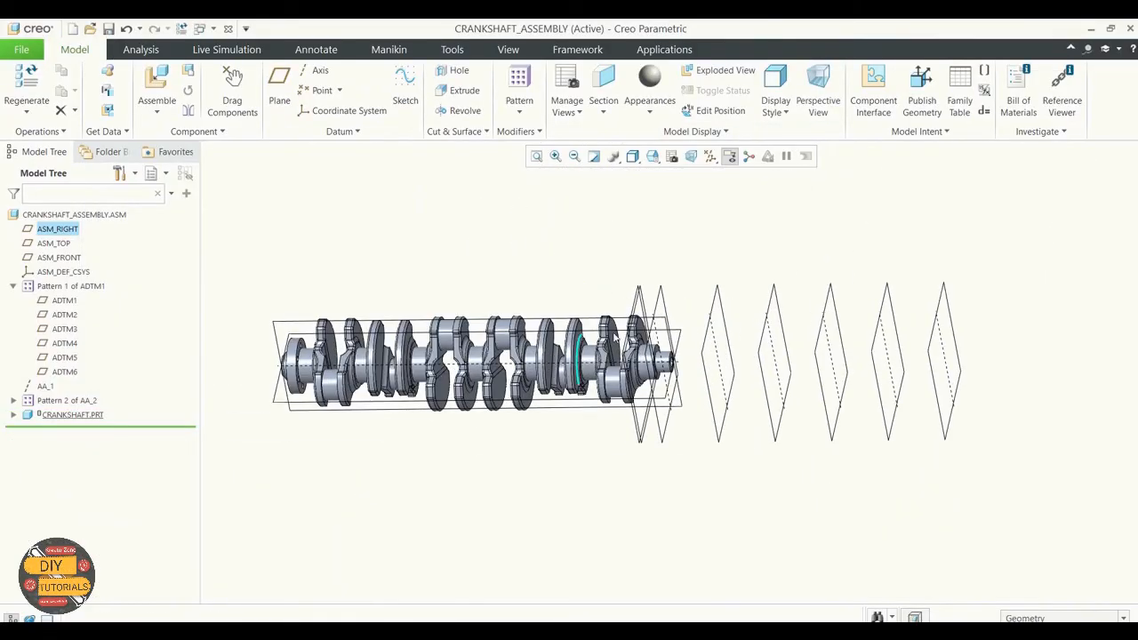
click(156, 85)
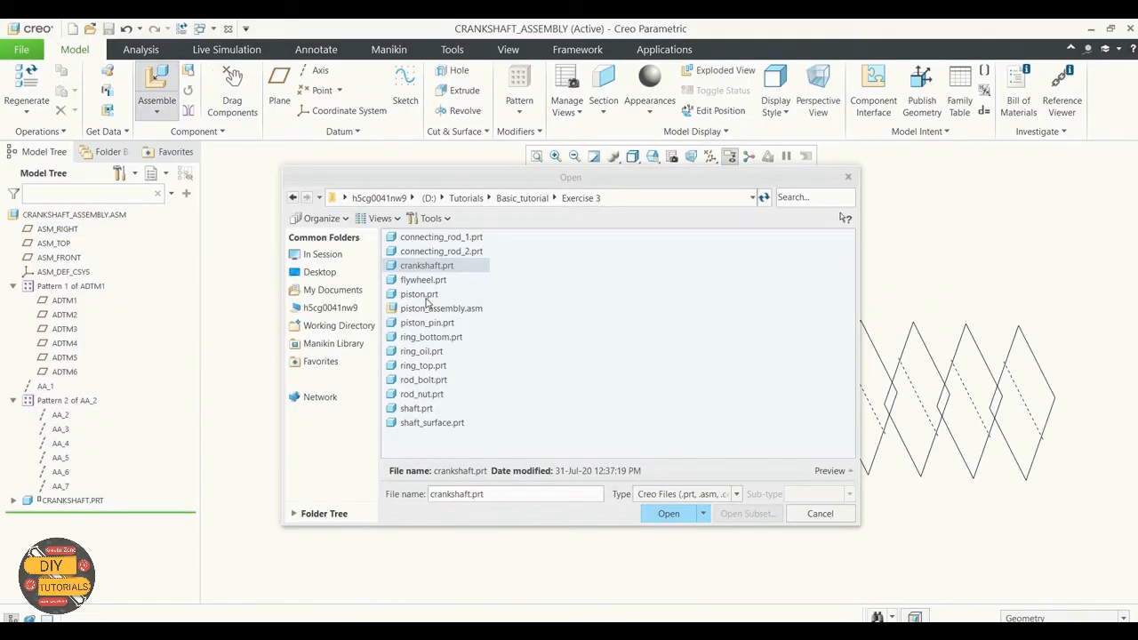
click(441, 309)
click(668, 513)
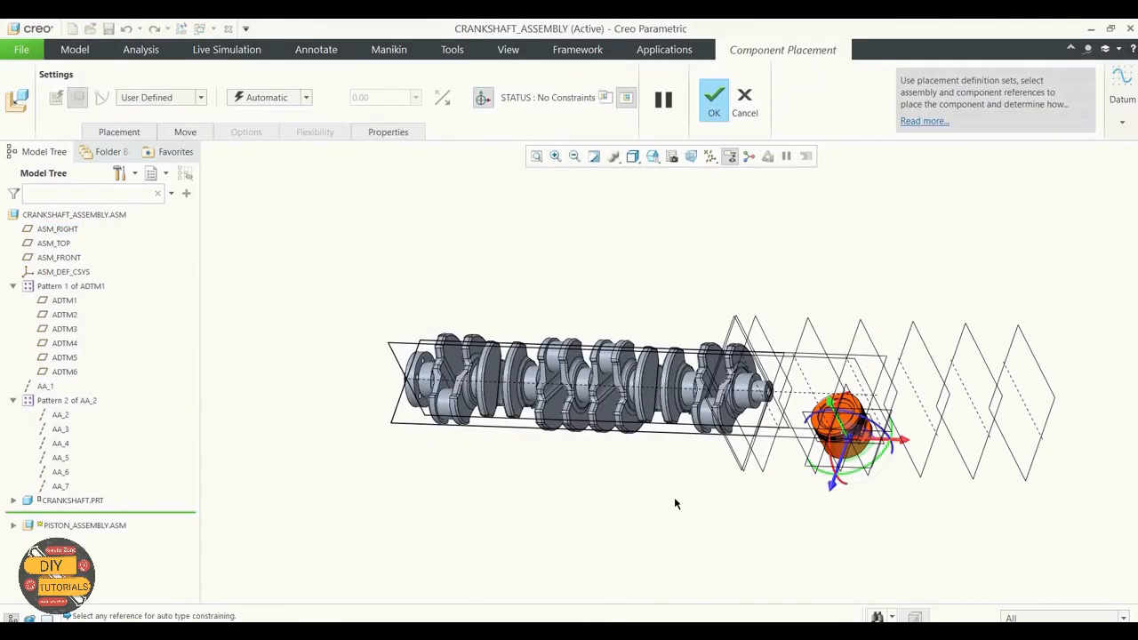
click(715, 111)
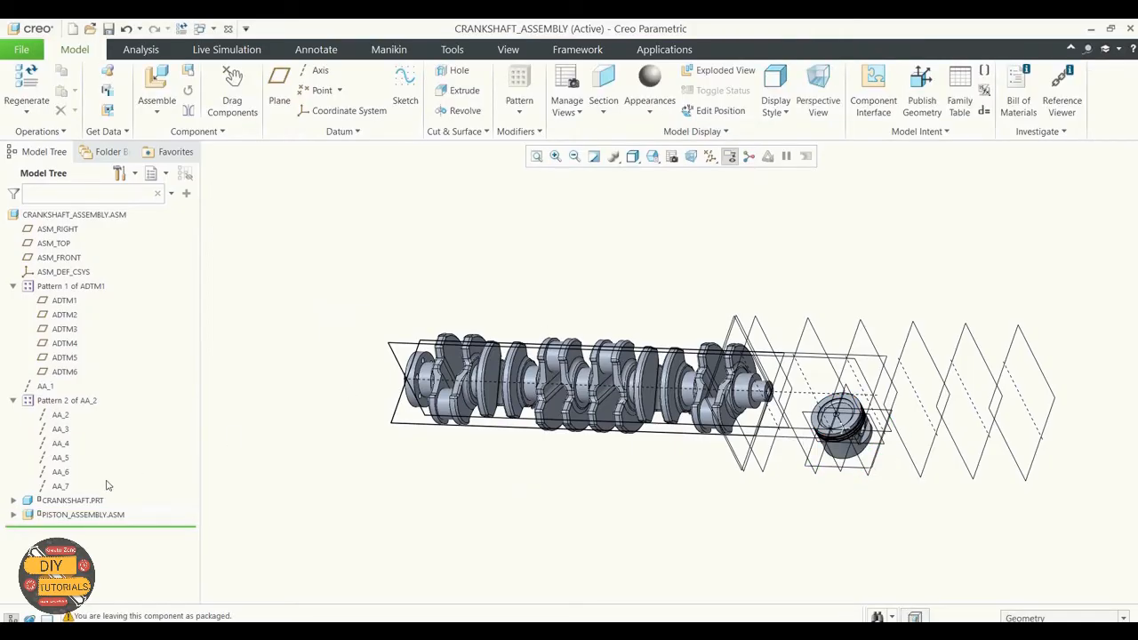
Edit the crankshaft's placement and flip its Translation constraint so the shaft extends along the patterned datum planes
click(71, 500)
right_click(73, 501)
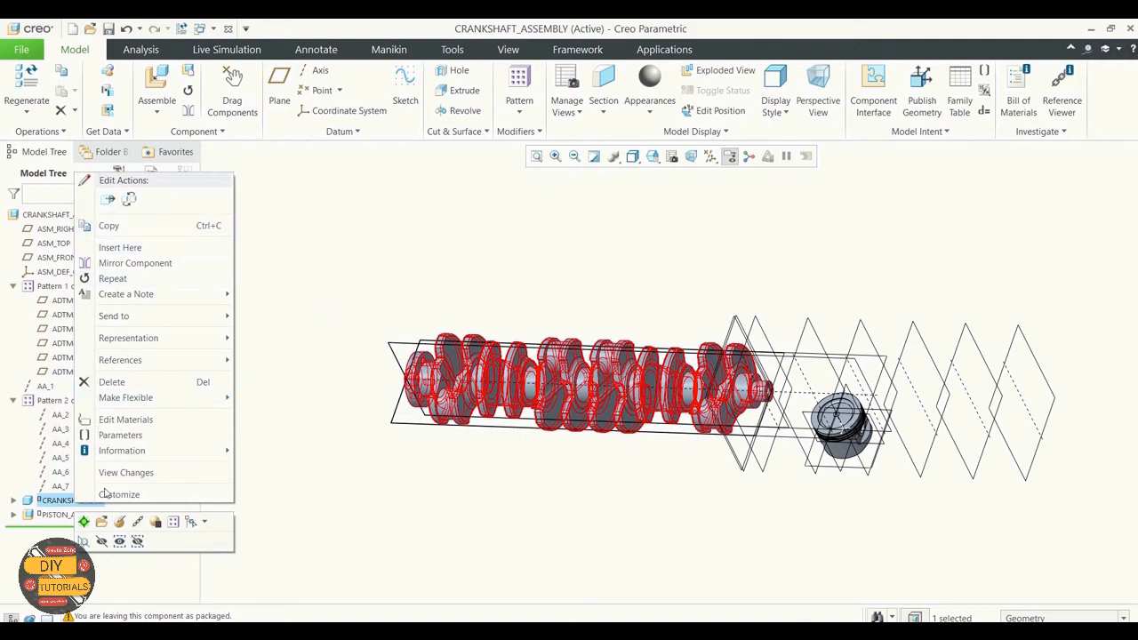
click(120, 523)
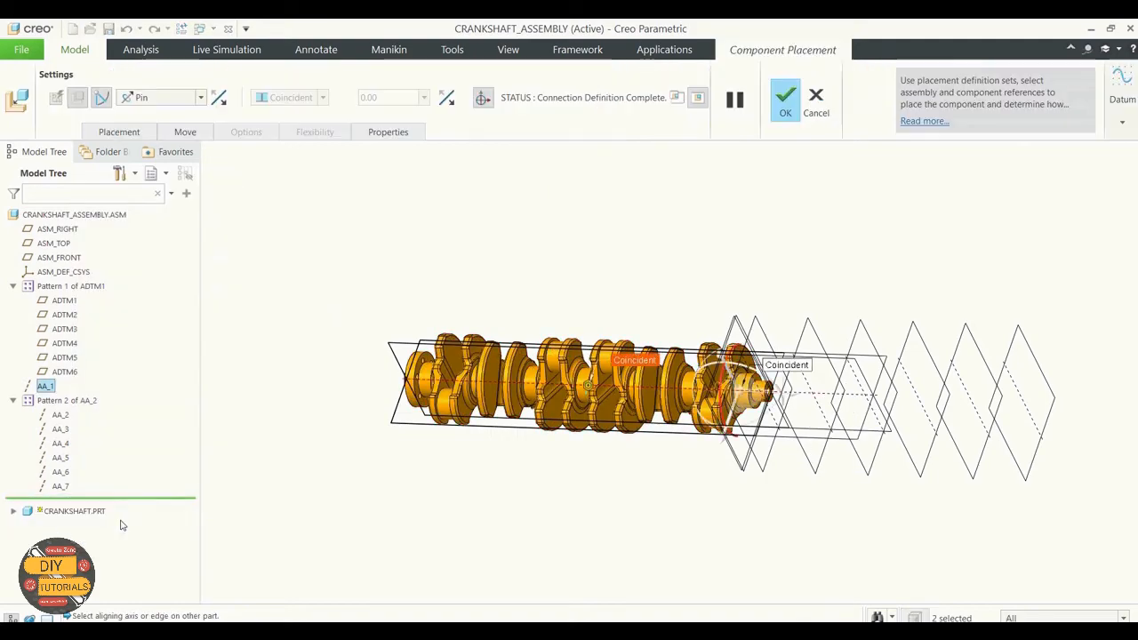
click(117, 133)
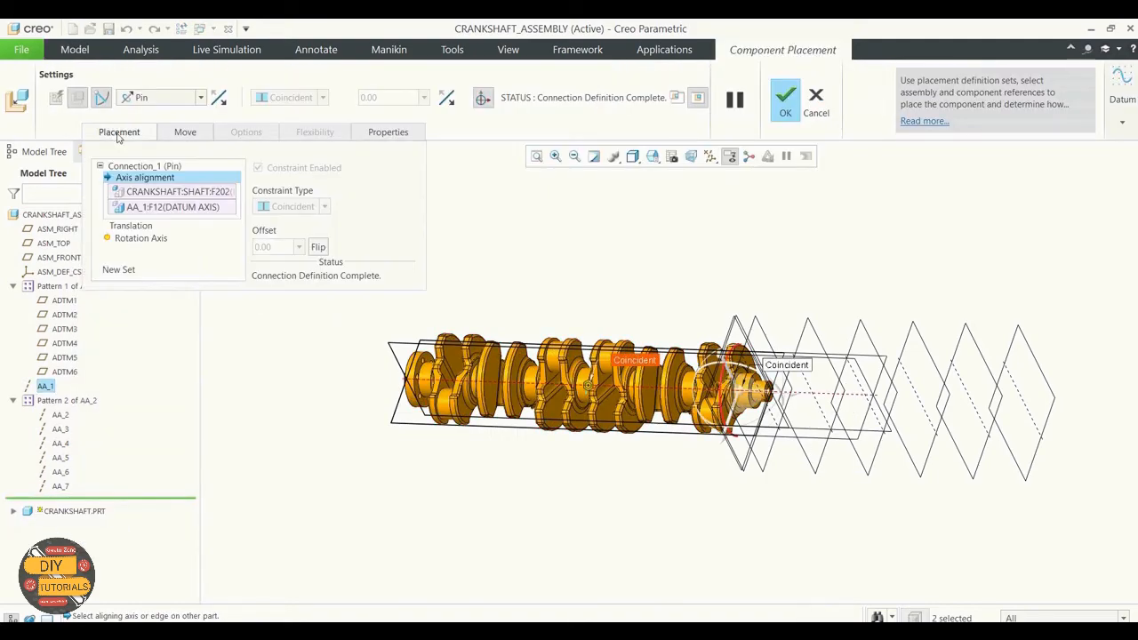
click(137, 229)
click(319, 248)
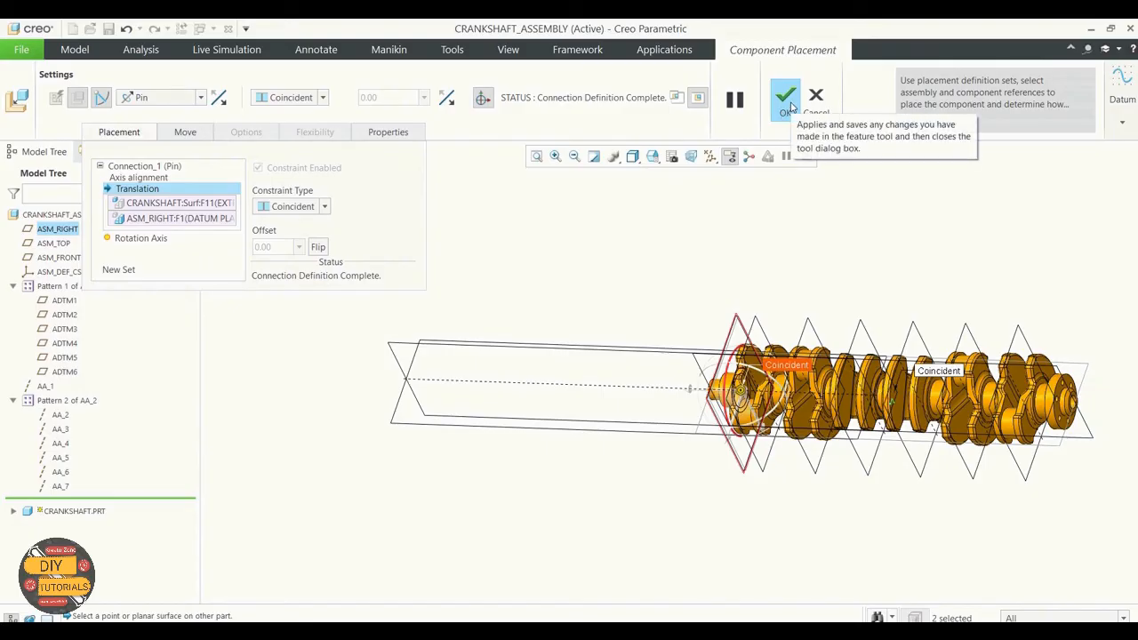
middle_drag(737, 226, 832, 238)
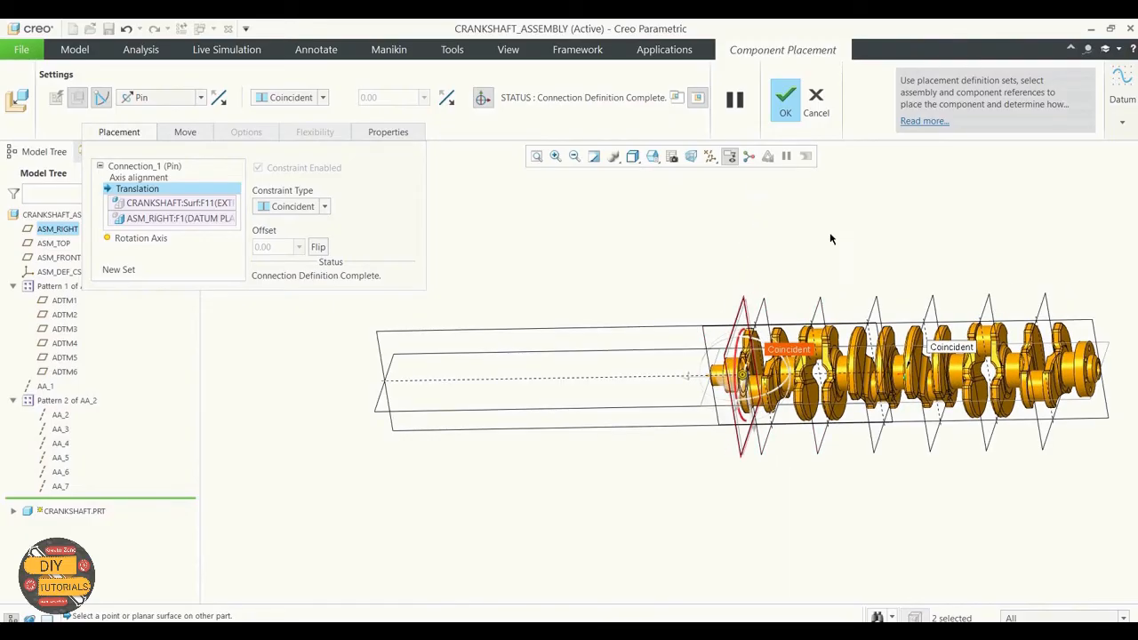
click(787, 100)
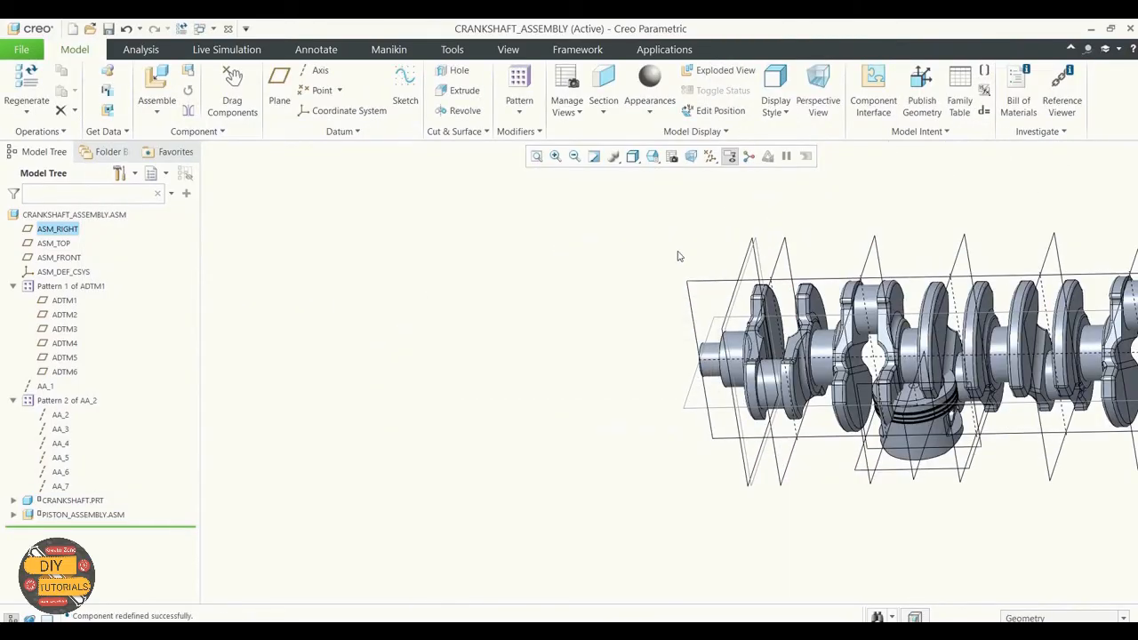
key(ctrl+d)
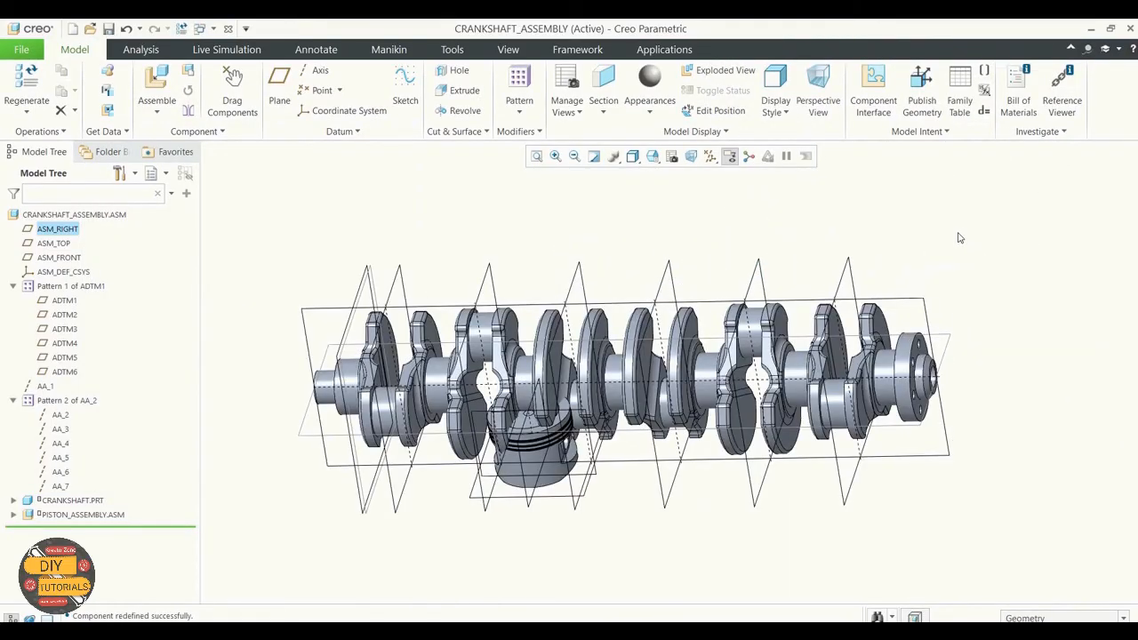
Edit the placement of PISTON_ASSEMBLY.ASM and move the piston clear above the narrow end of the crankshaft
click(86, 515)
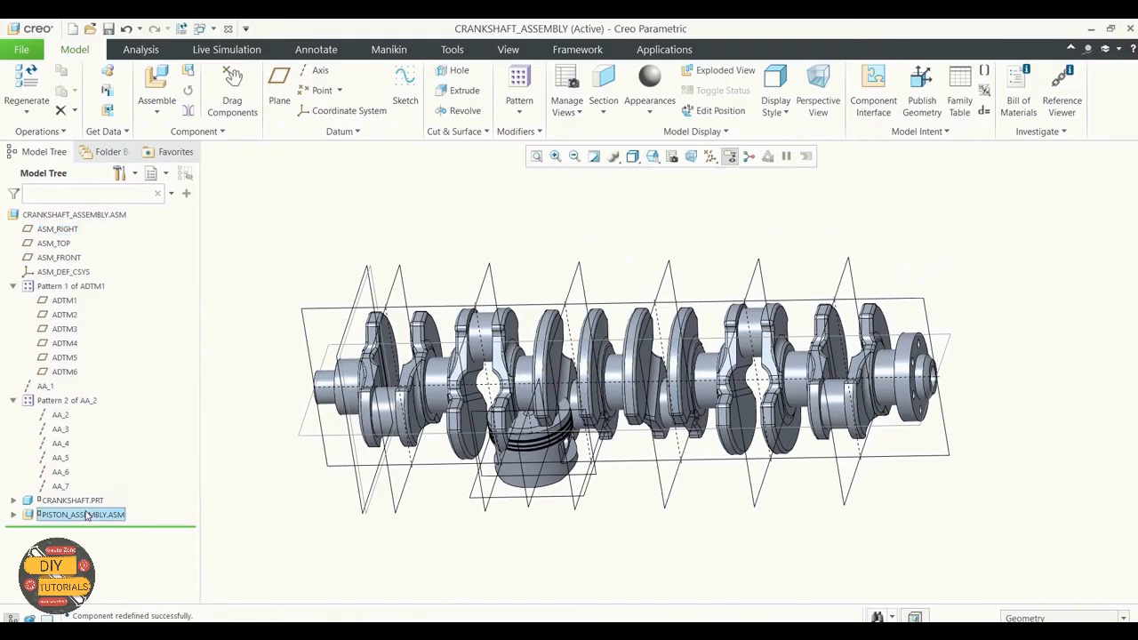
right_click(86, 516)
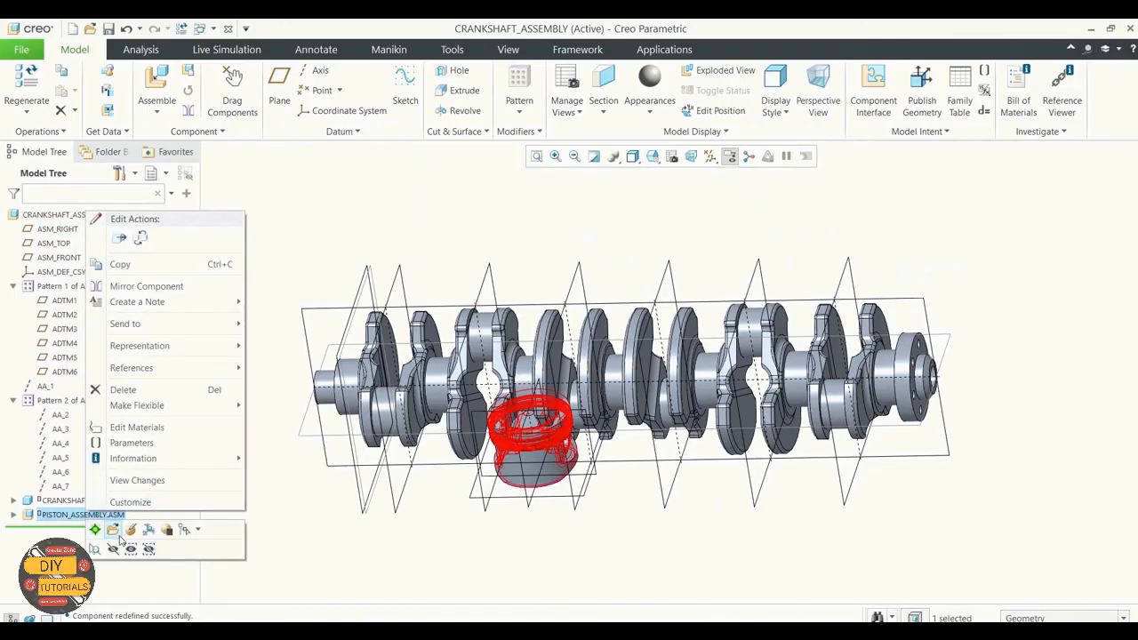
click(131, 529)
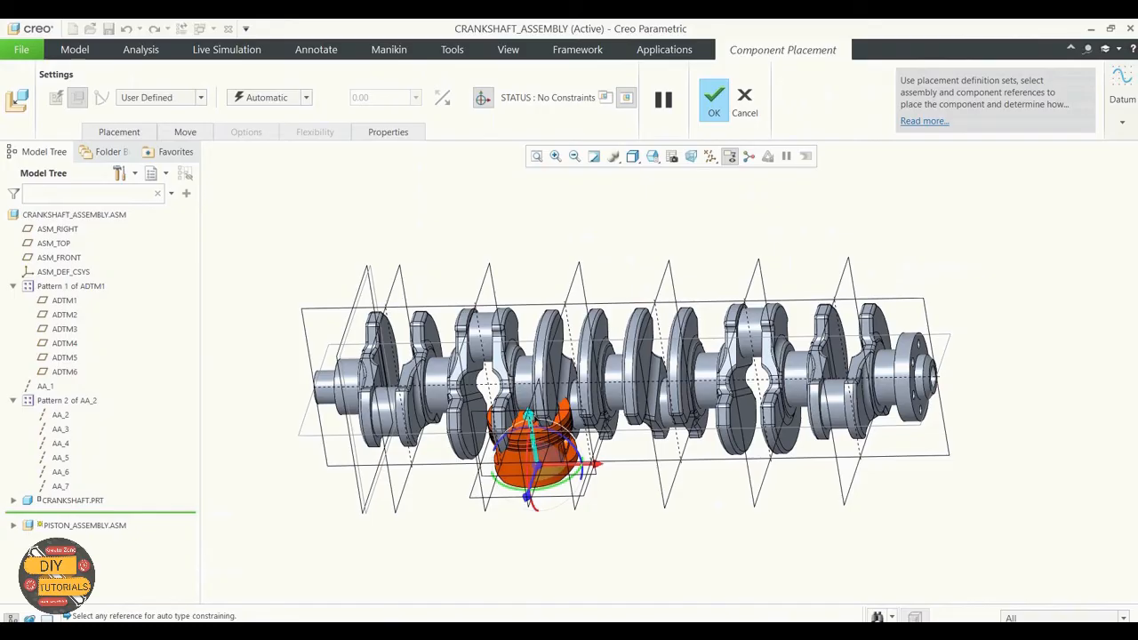
drag(529, 416, 487, 178)
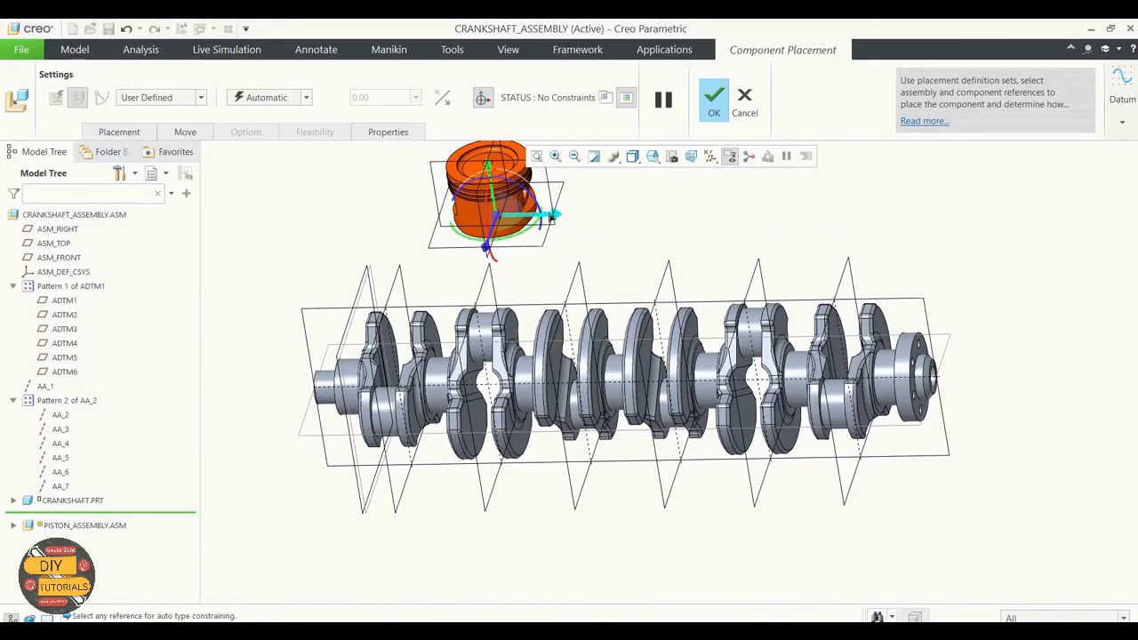
drag(551, 215, 415, 216)
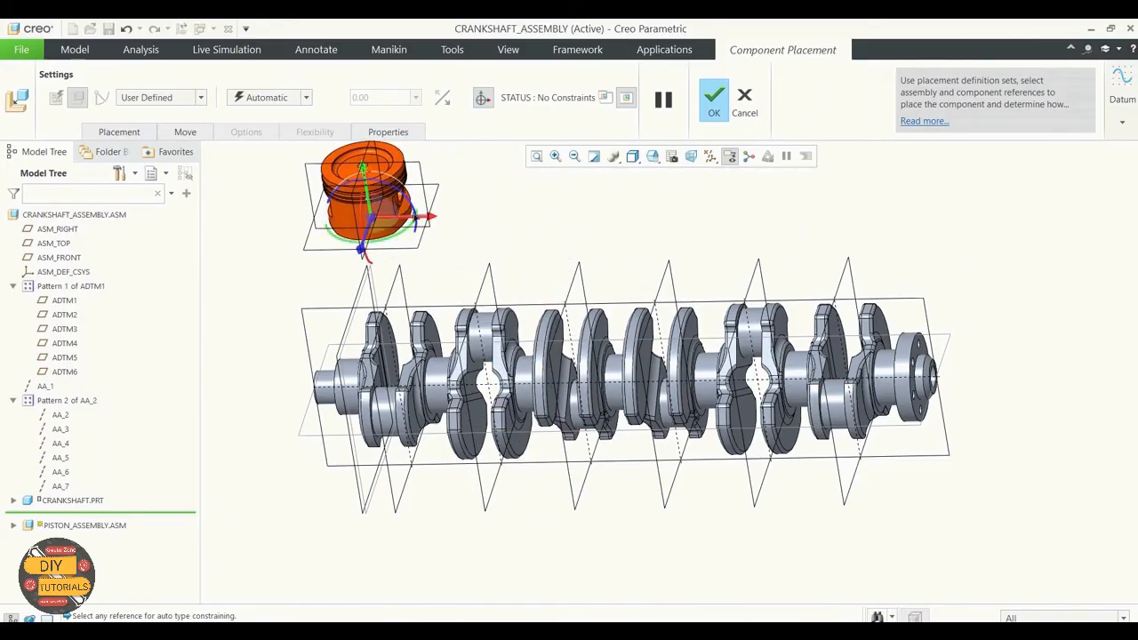
Constrain the piston's central axis A_13 to the patterned datum axis AA_2
scroll(371, 173, down, 5)
click(354, 181)
scroll(552, 232, up, 4)
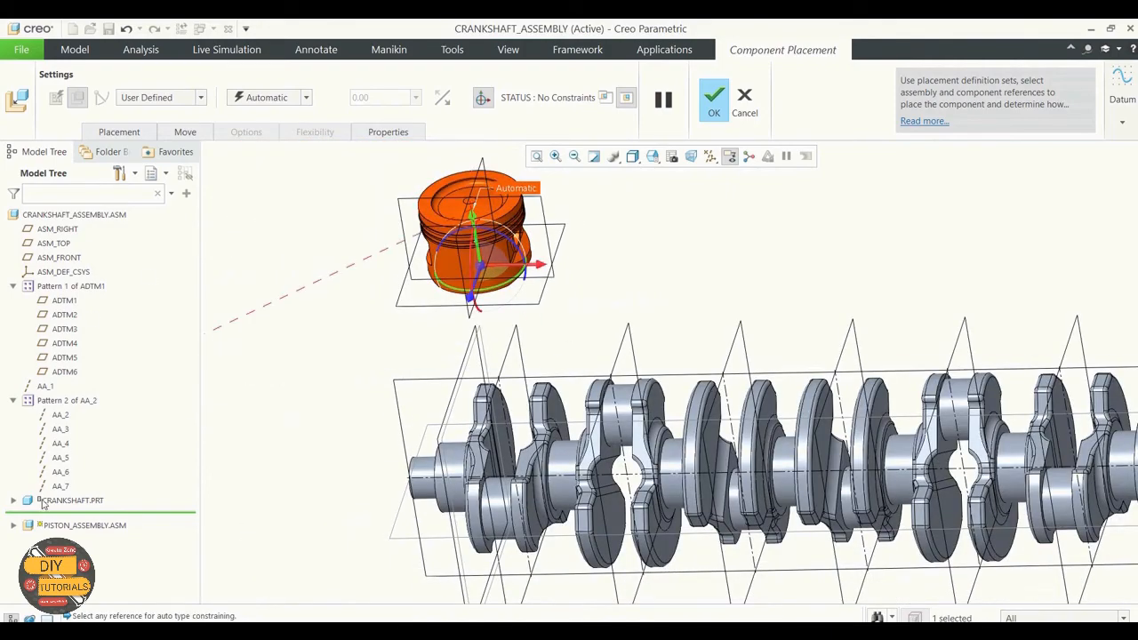
click(60, 415)
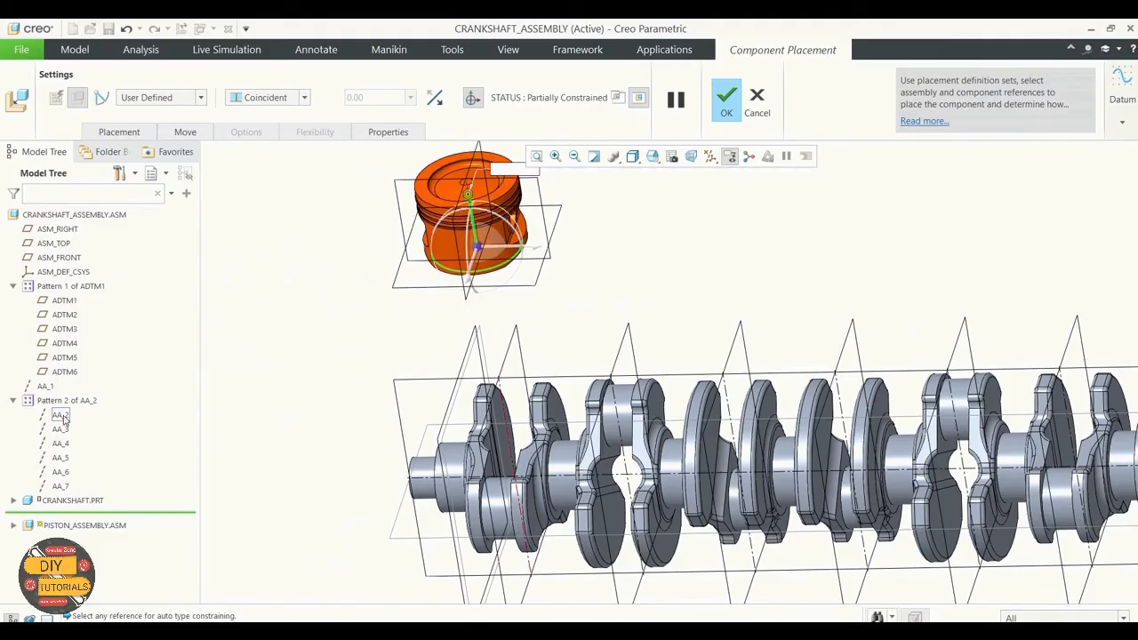
Convert the piston's placement to a Slider connection and check the references of its Axis alignment
click(201, 98)
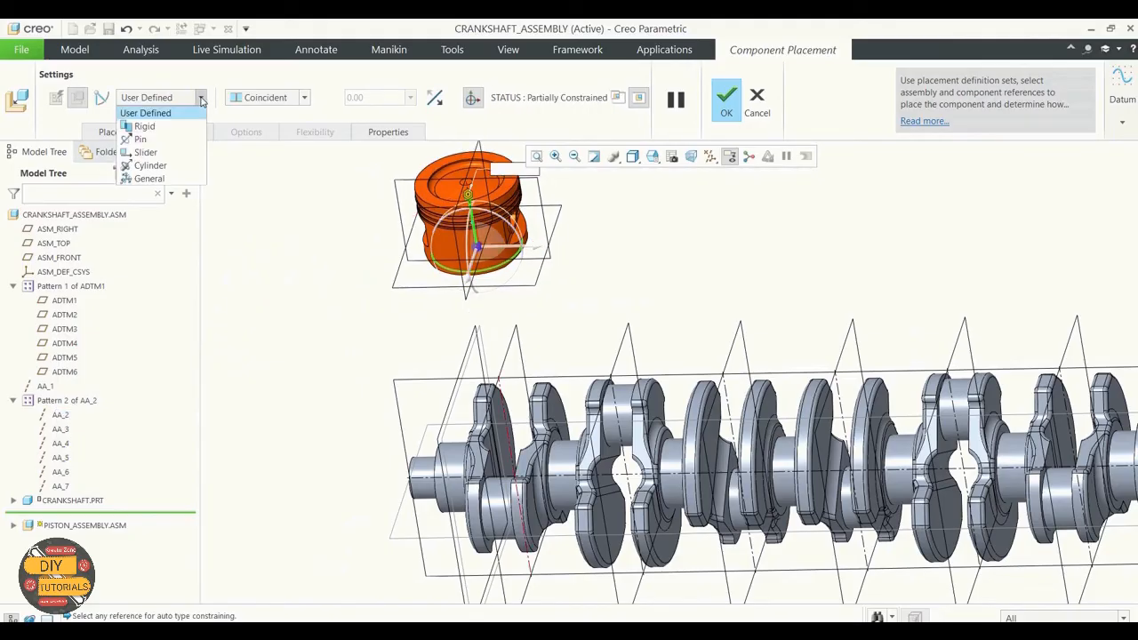
click(147, 152)
click(135, 133)
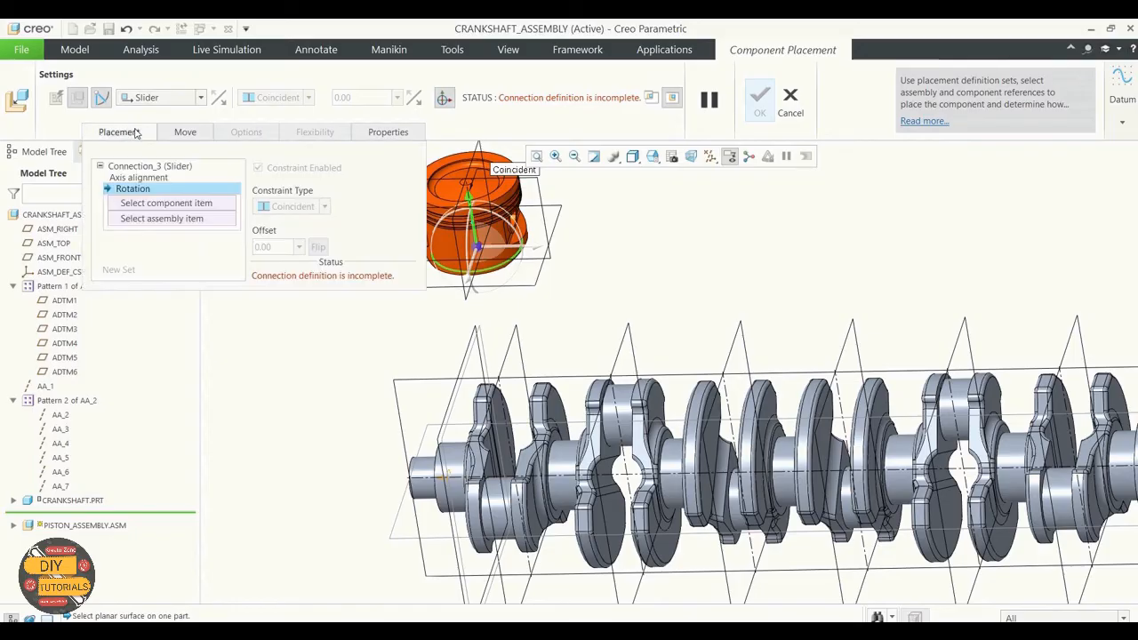
click(142, 178)
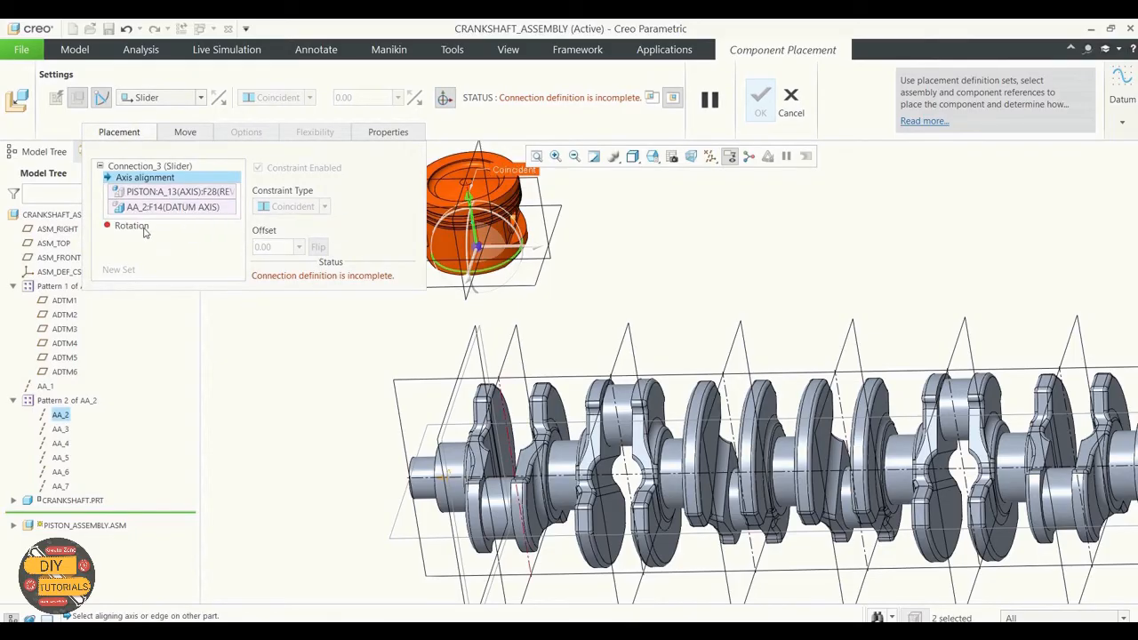
Define the Slider's Rotation constraint with the piston assembly's ASM_RIGHT plane and datum plane ADTM1, and accept the placement
click(144, 225)
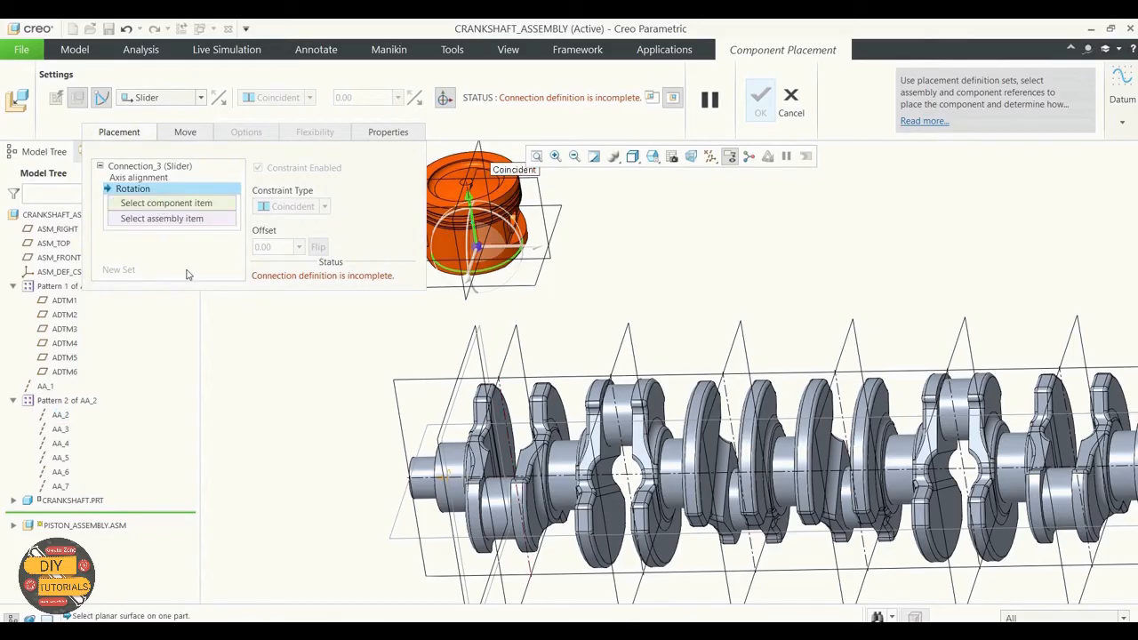
scroll(388, 362, up, 2)
scroll(593, 356, up, 2)
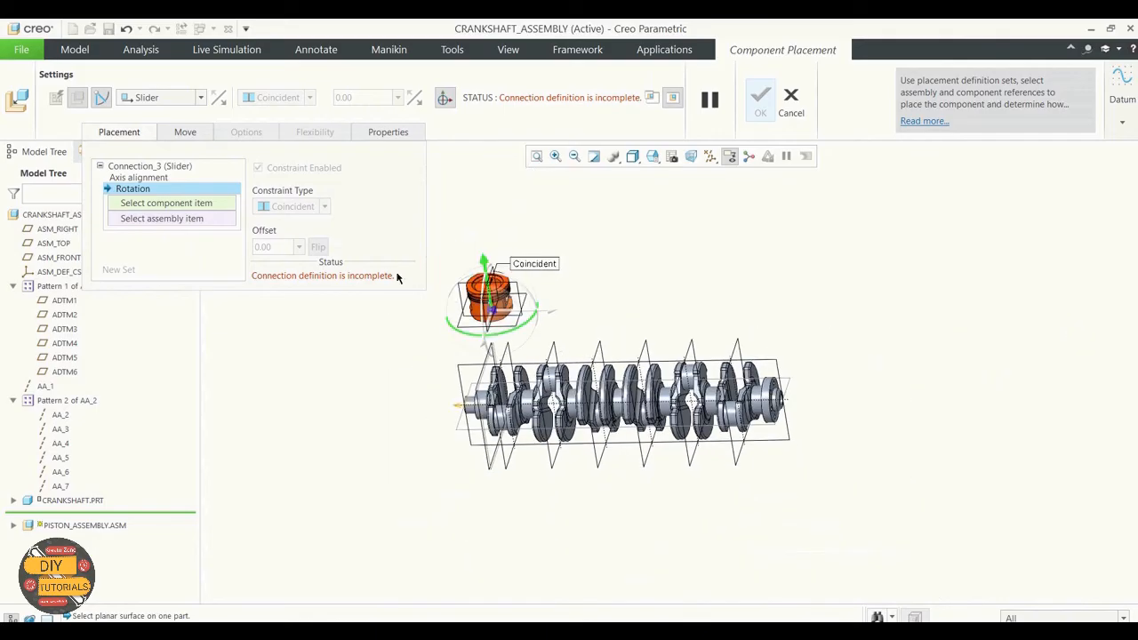
scroll(404, 276, down, 3)
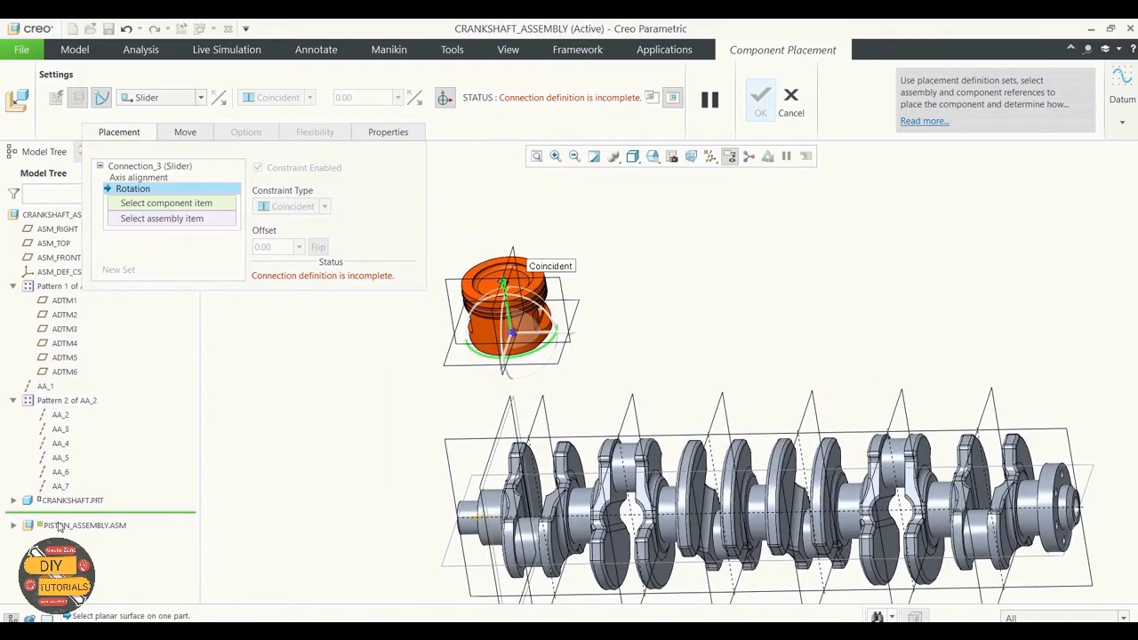
click(13, 525)
click(75, 470)
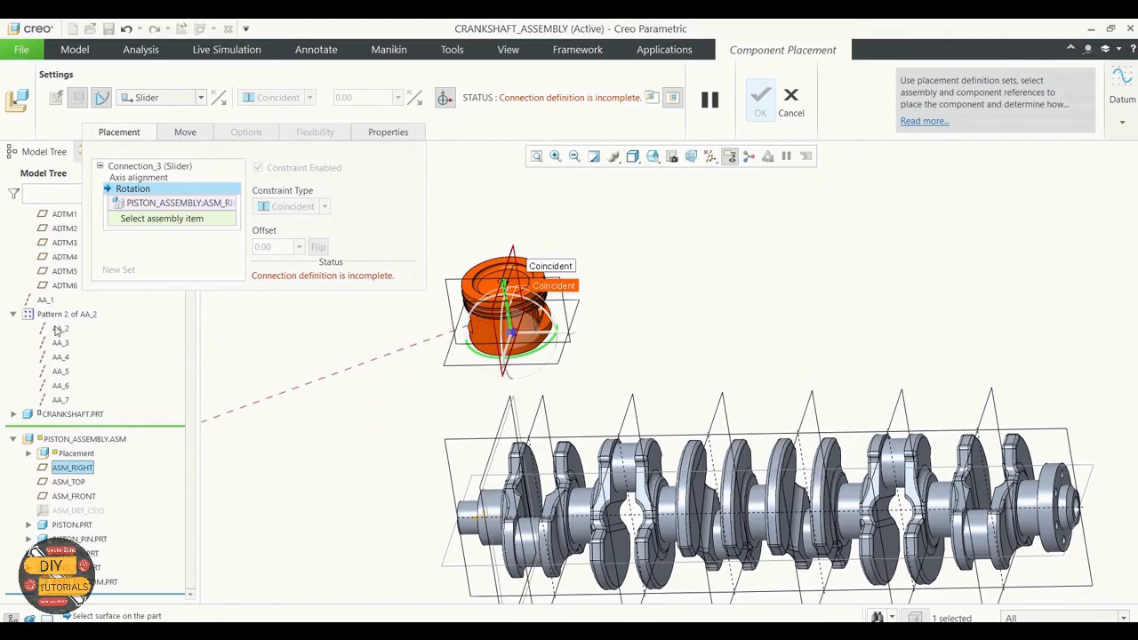
scroll(59, 333, up, 1)
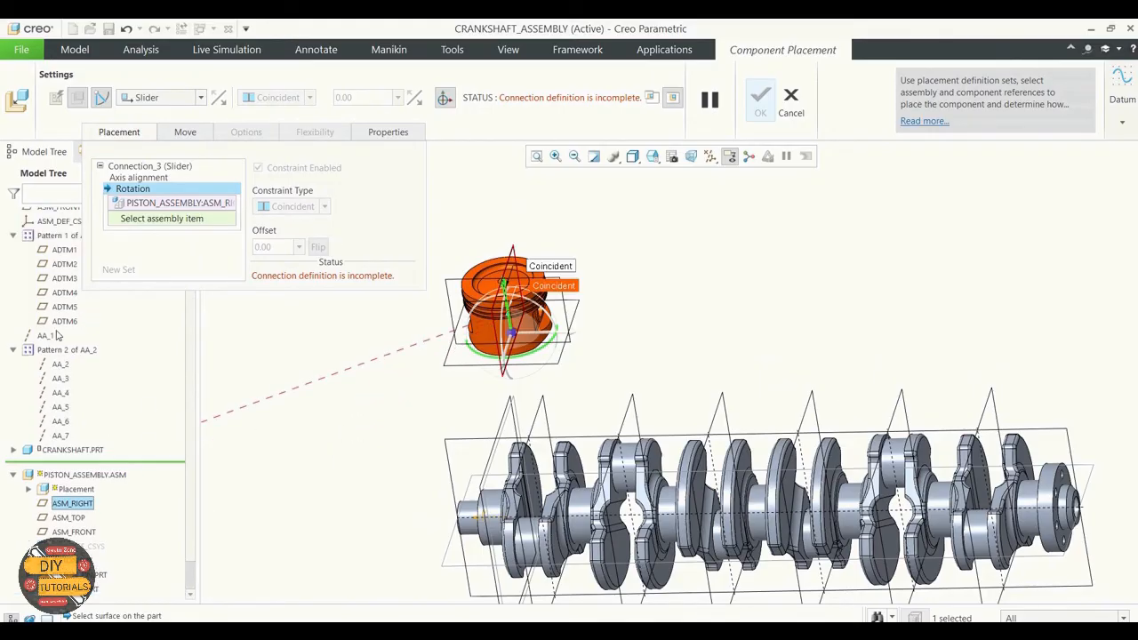
click(64, 251)
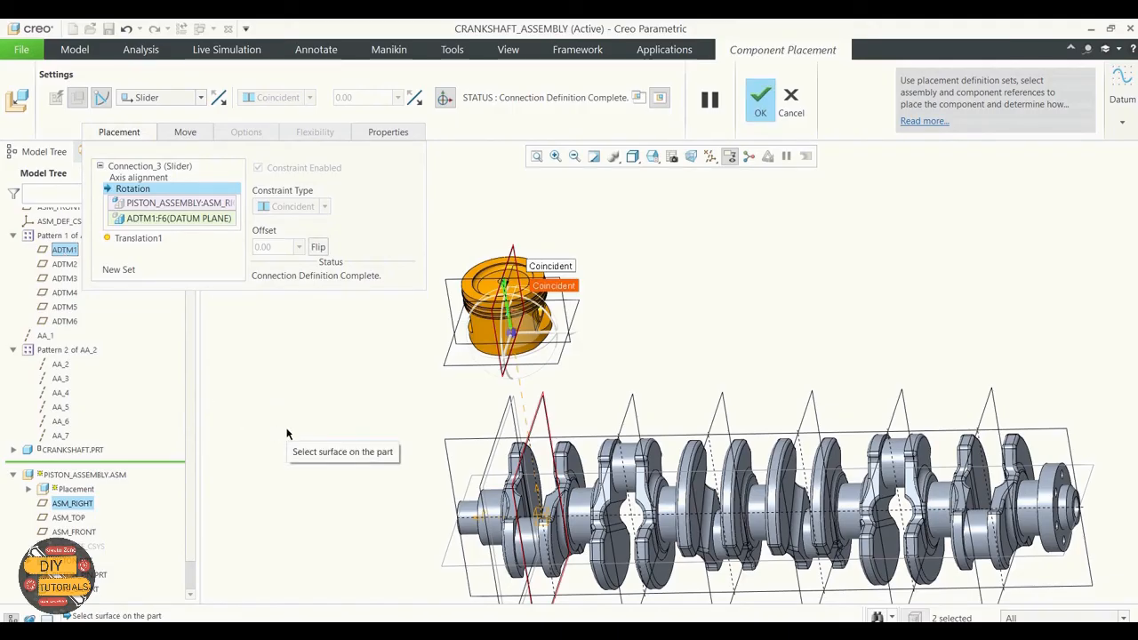
click(761, 107)
Start repeating the piston assembly with both coincident assembly references, AA_2 and ADTM1, as variable, and begin adding placements
scroll(495, 241, down, 3)
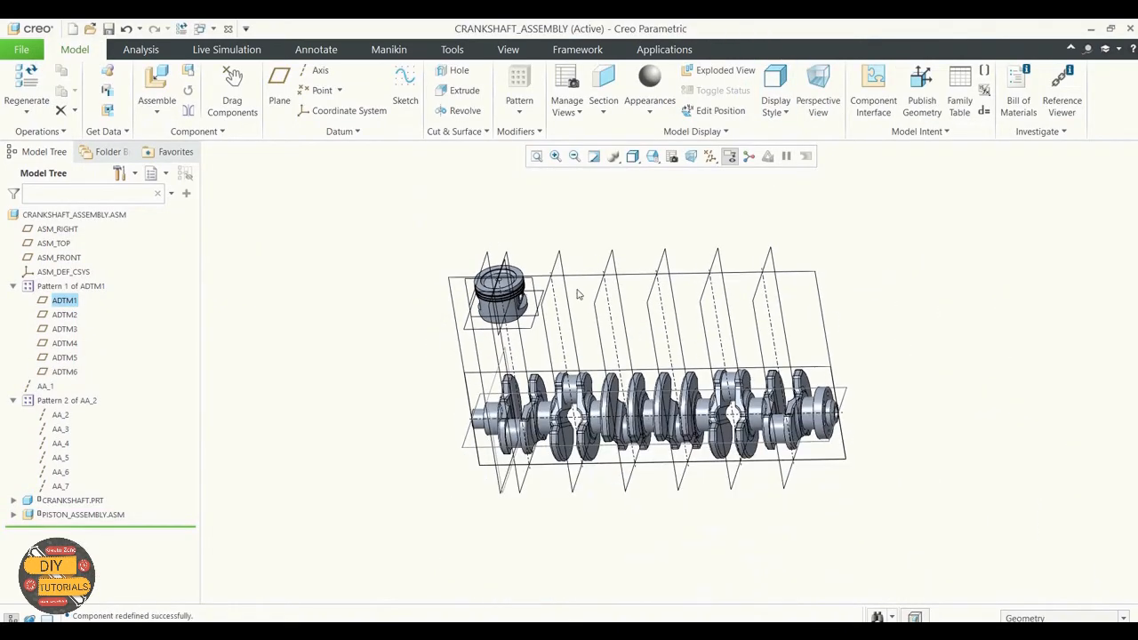
click(83, 518)
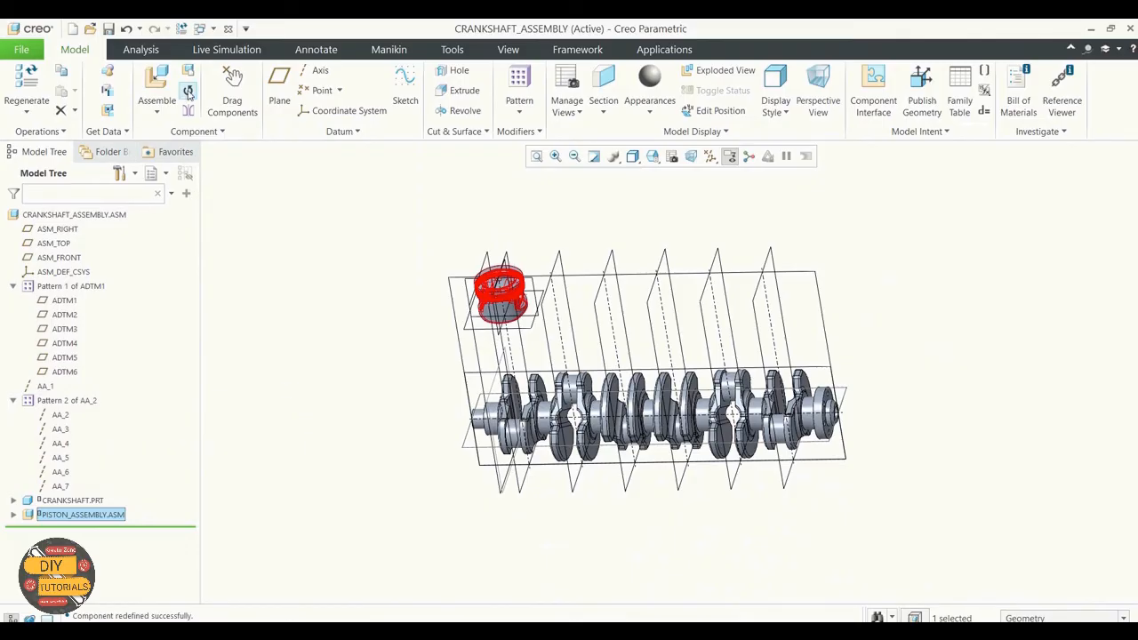
click(188, 91)
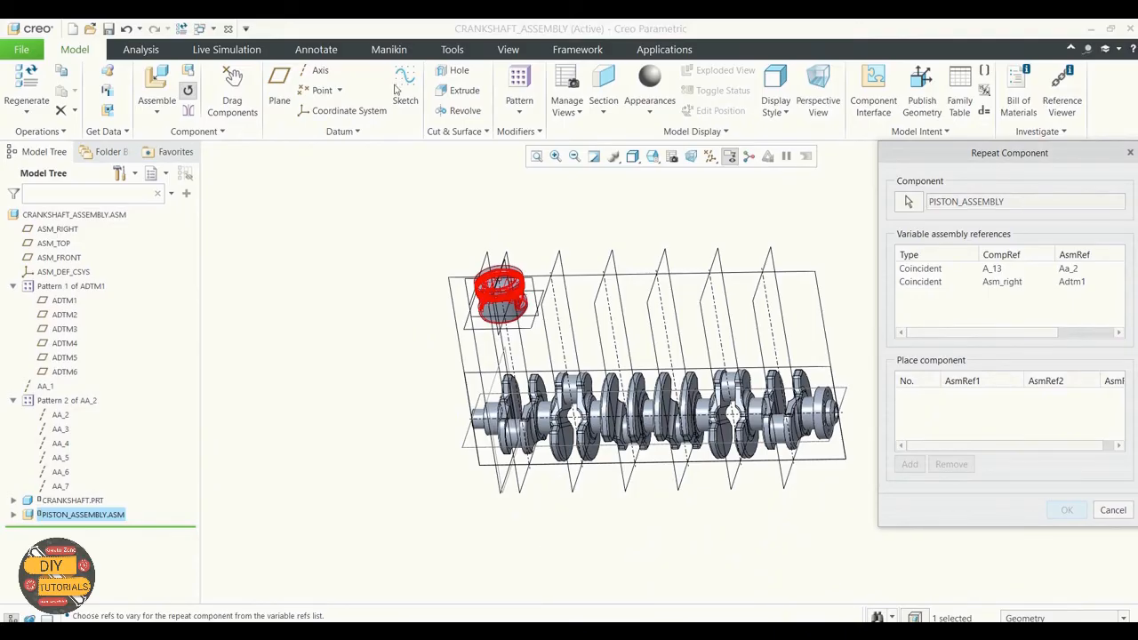
click(997, 282)
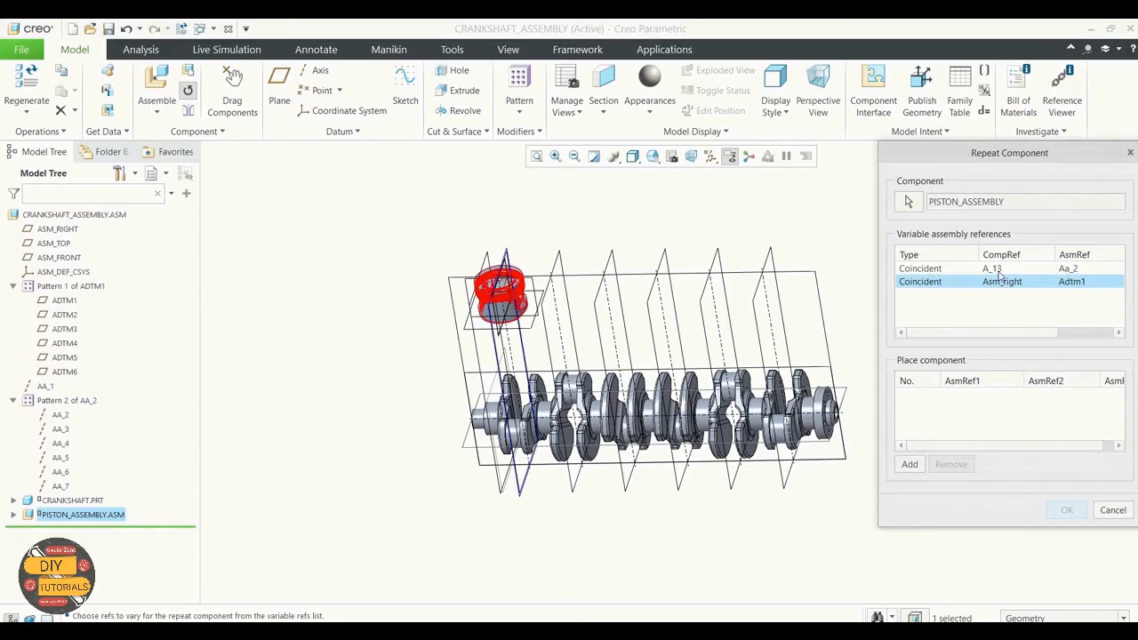
ctrl+click(1000, 269)
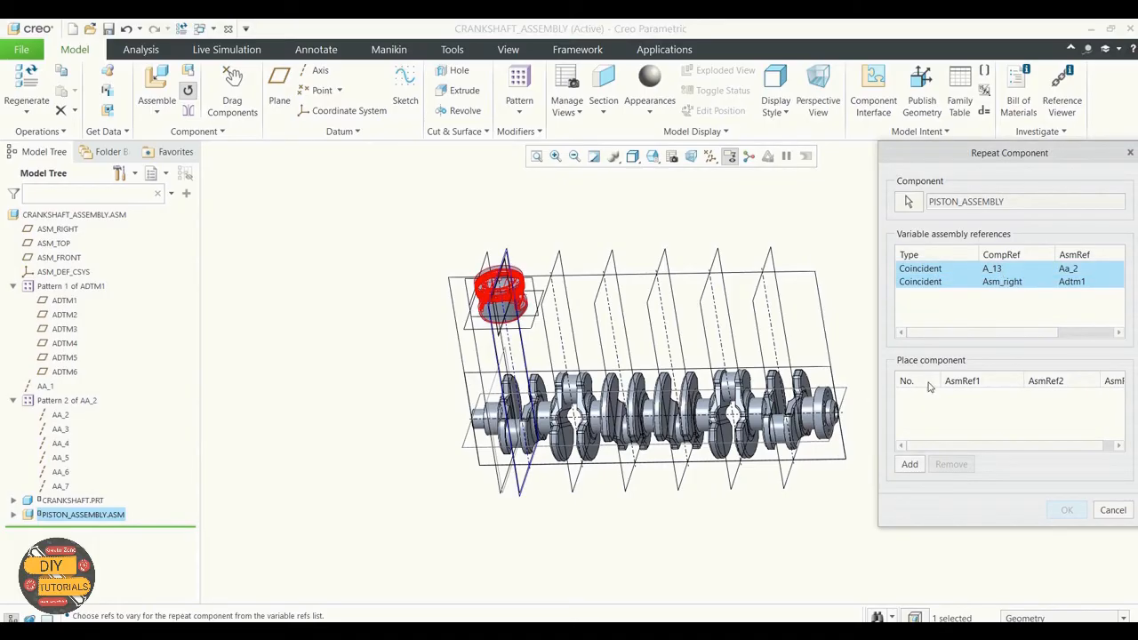
click(917, 468)
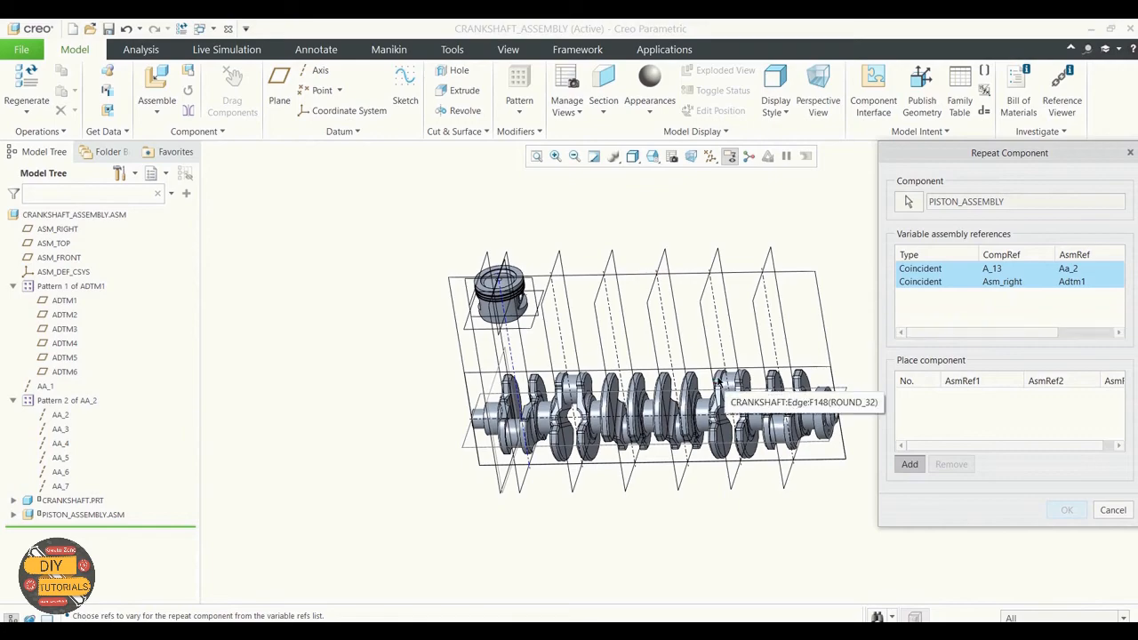
Place five more piston assemblies by pairing axes AA_3 to AA_7 with planes ADTM2 to ADTM6 in order
click(546, 24)
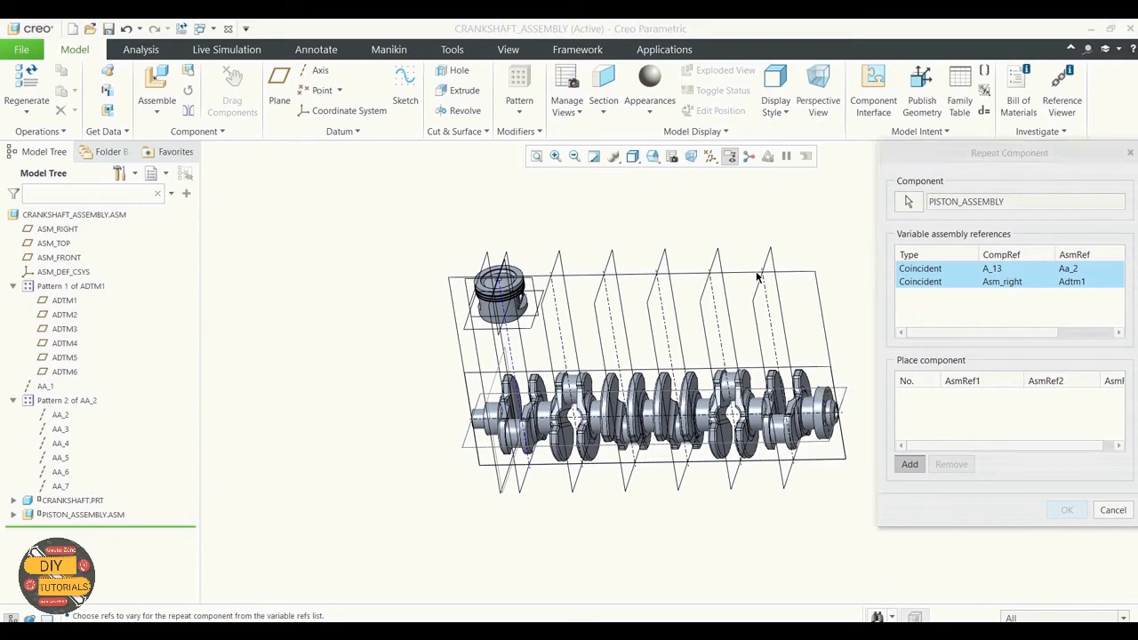
click(560, 326)
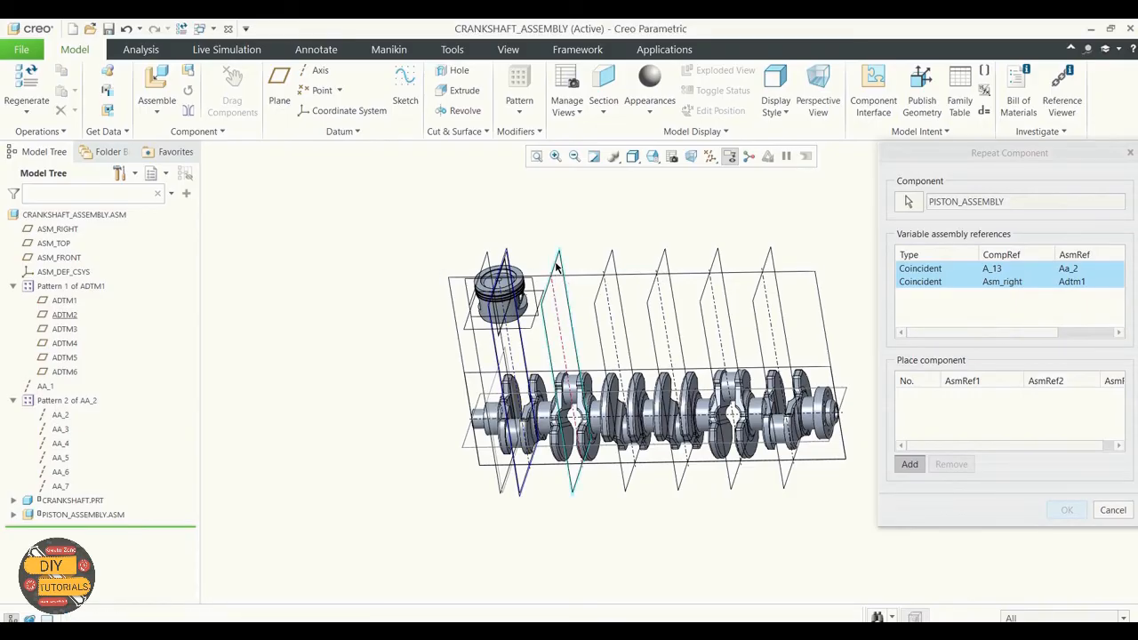
click(555, 265)
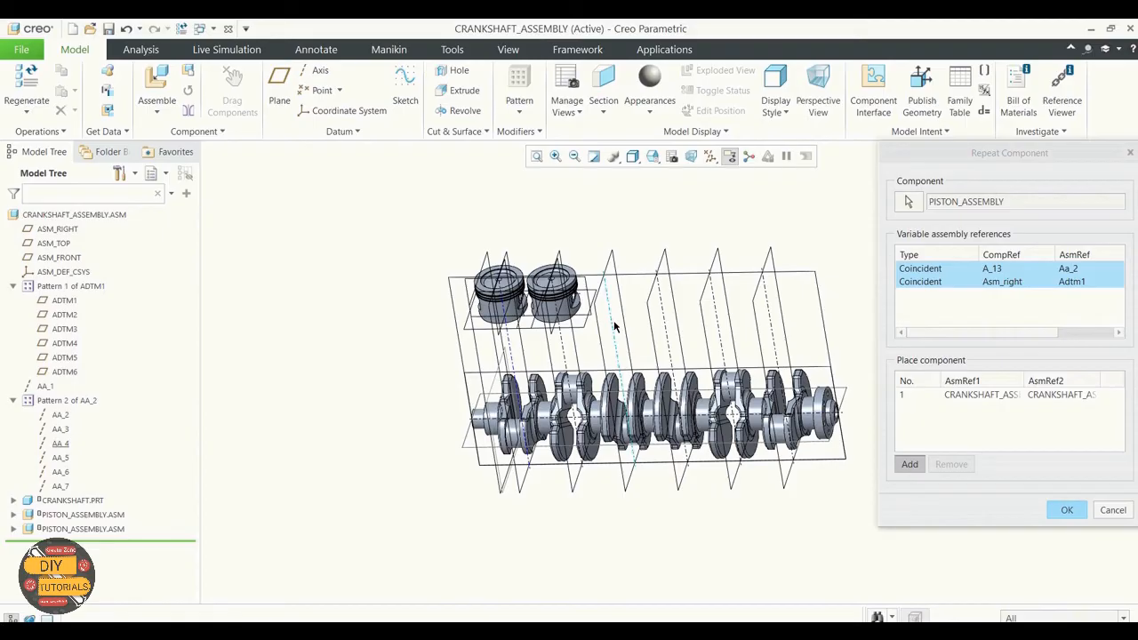
click(611, 271)
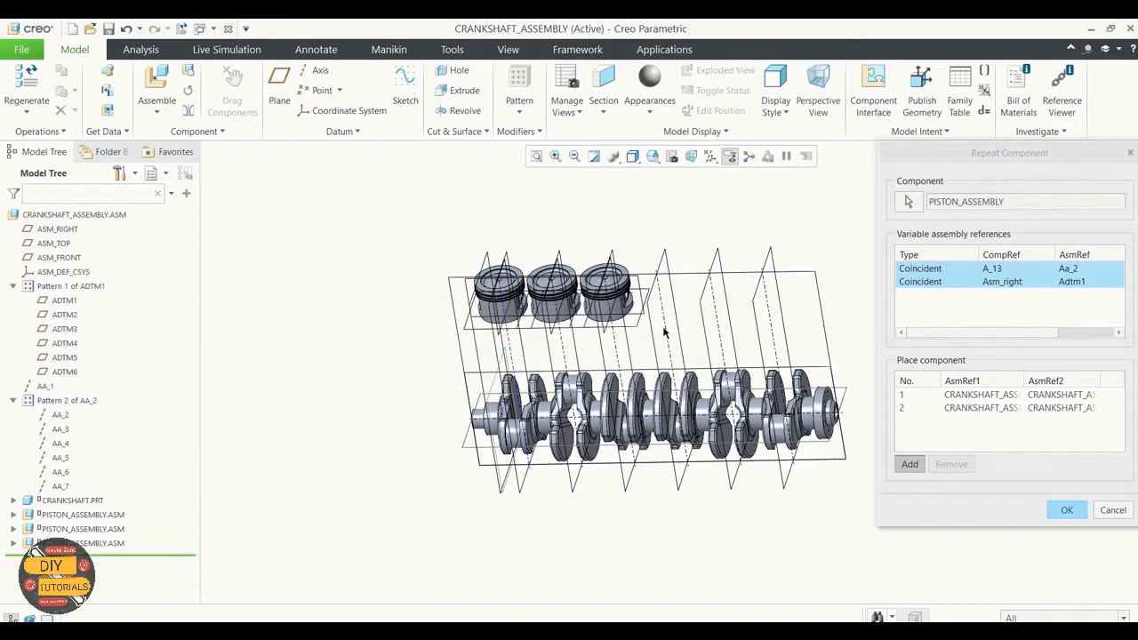
click(665, 271)
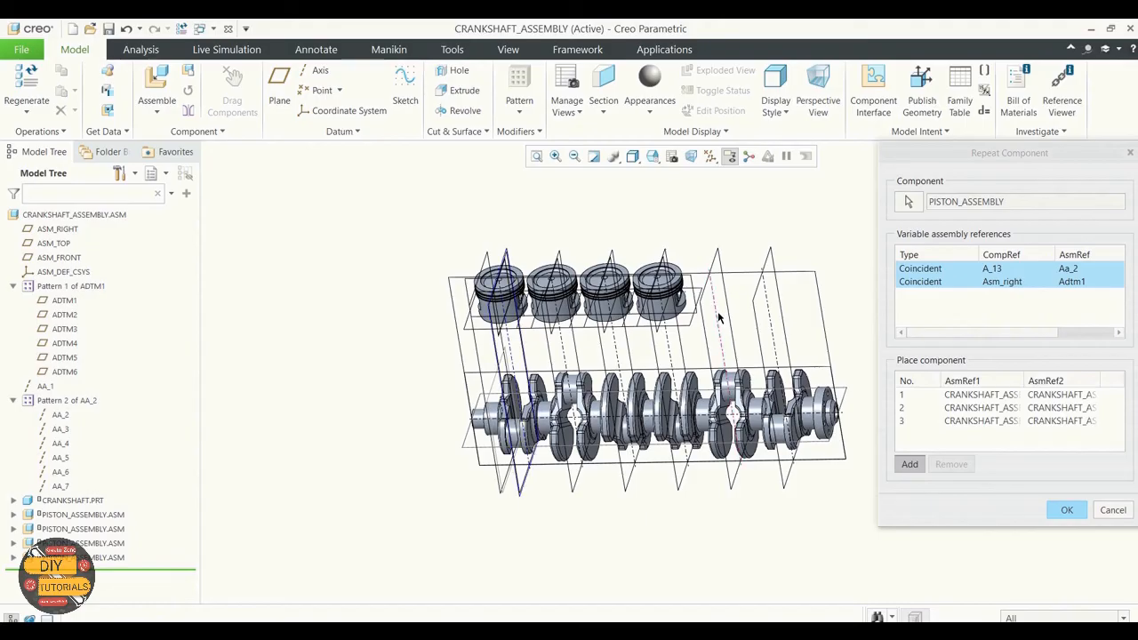
click(715, 268)
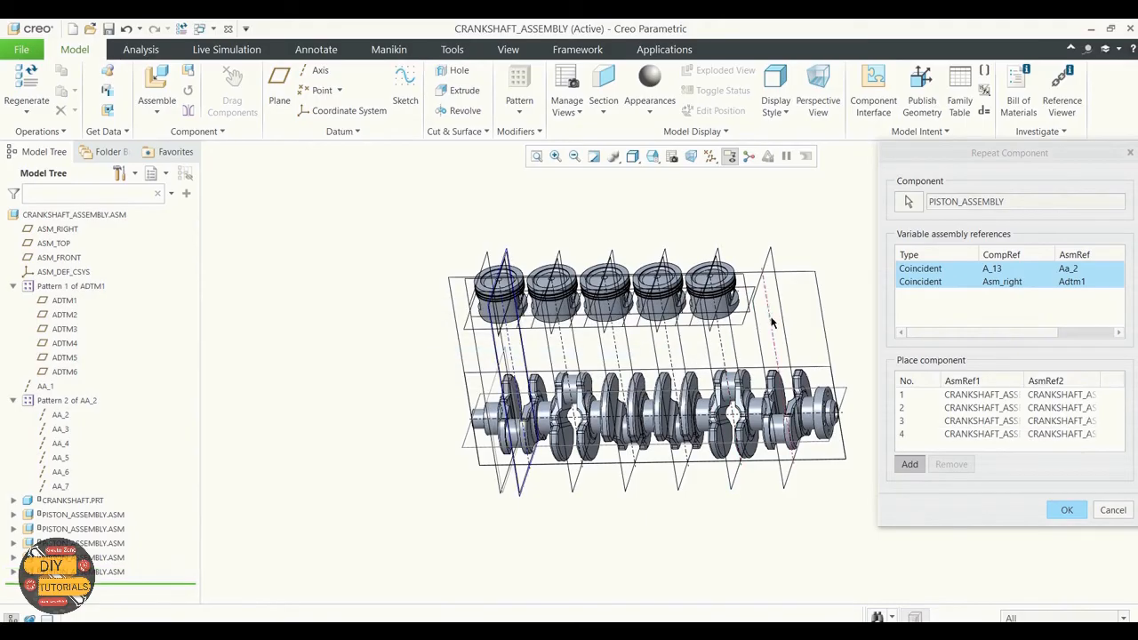
click(762, 275)
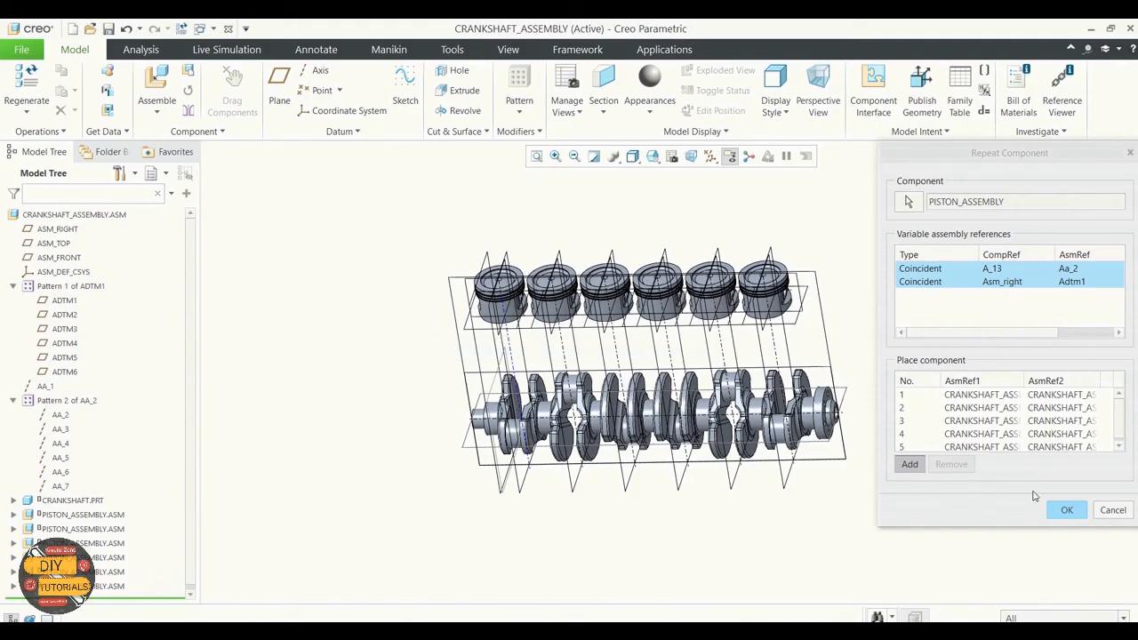
Widen the Repeat Component dialog and its reference columns to check the full names, and accept the repeated pistons
mouse_move(1118, 422)
mouse_down()
mouse_move(1117, 461)
mouse_move(1116, 427)
mouse_up()
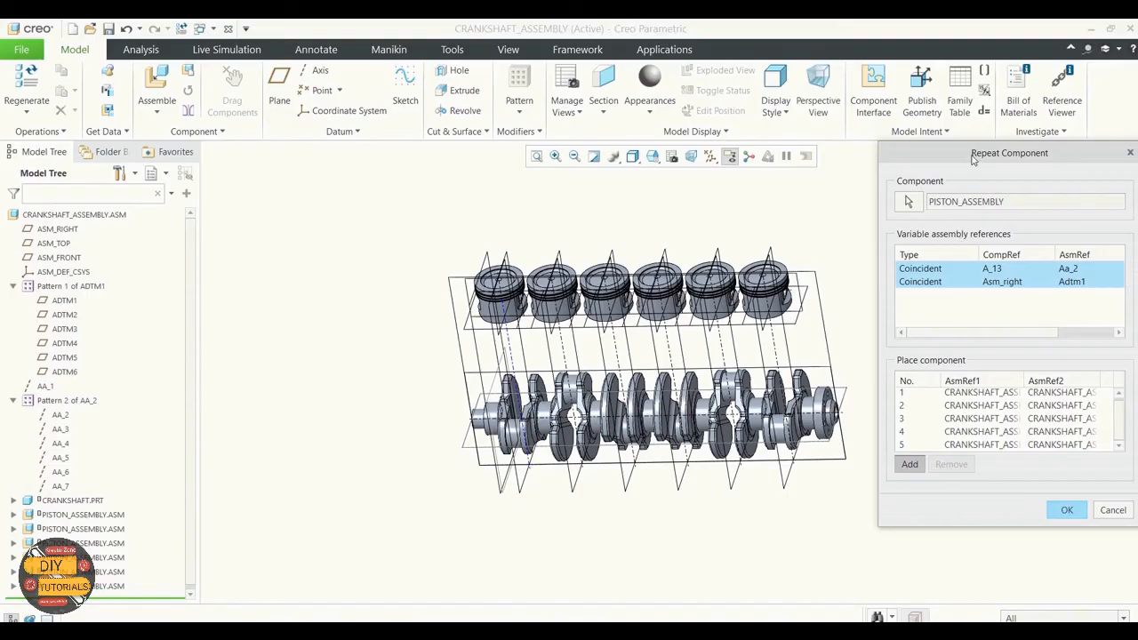
drag(973, 158, 684, 126)
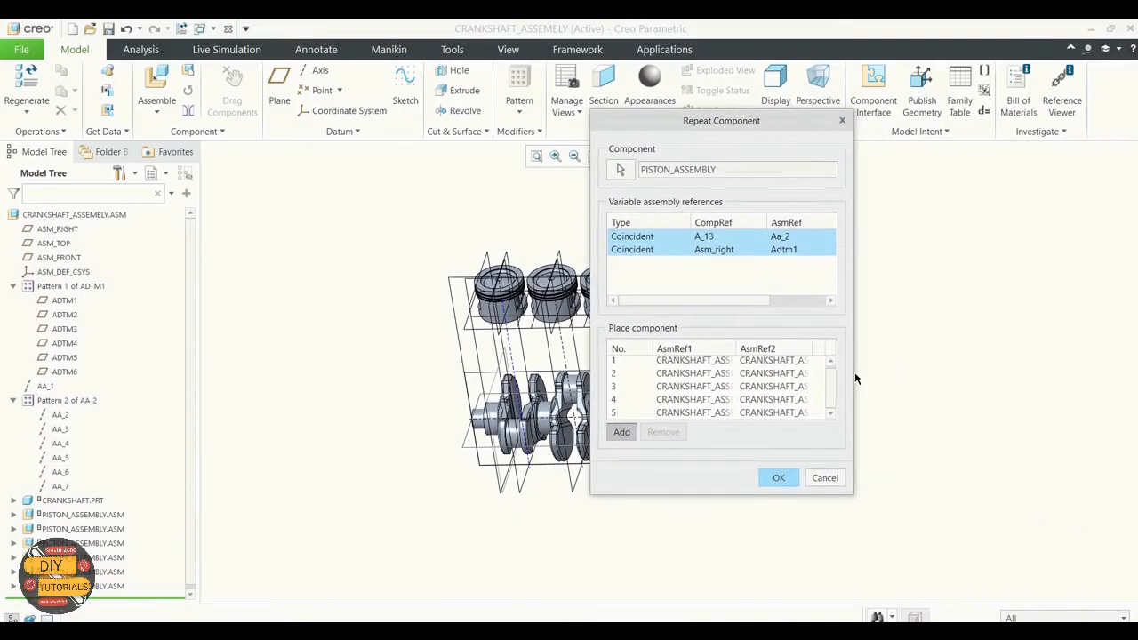
drag(851, 373, 1015, 361)
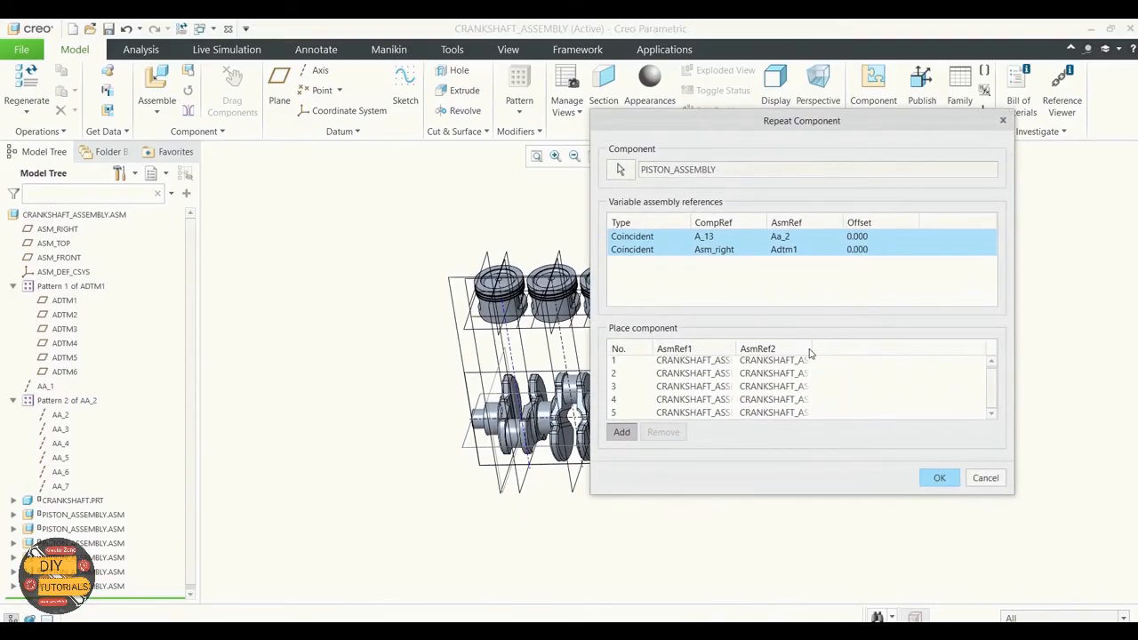
drag(812, 349, 945, 348)
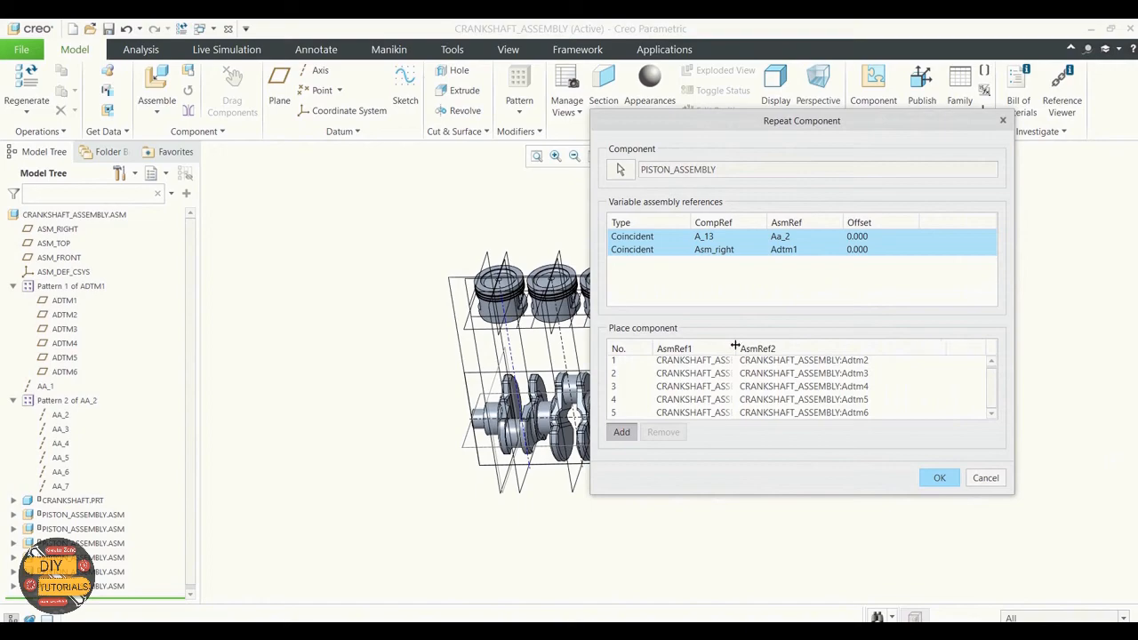
drag(734, 346, 812, 346)
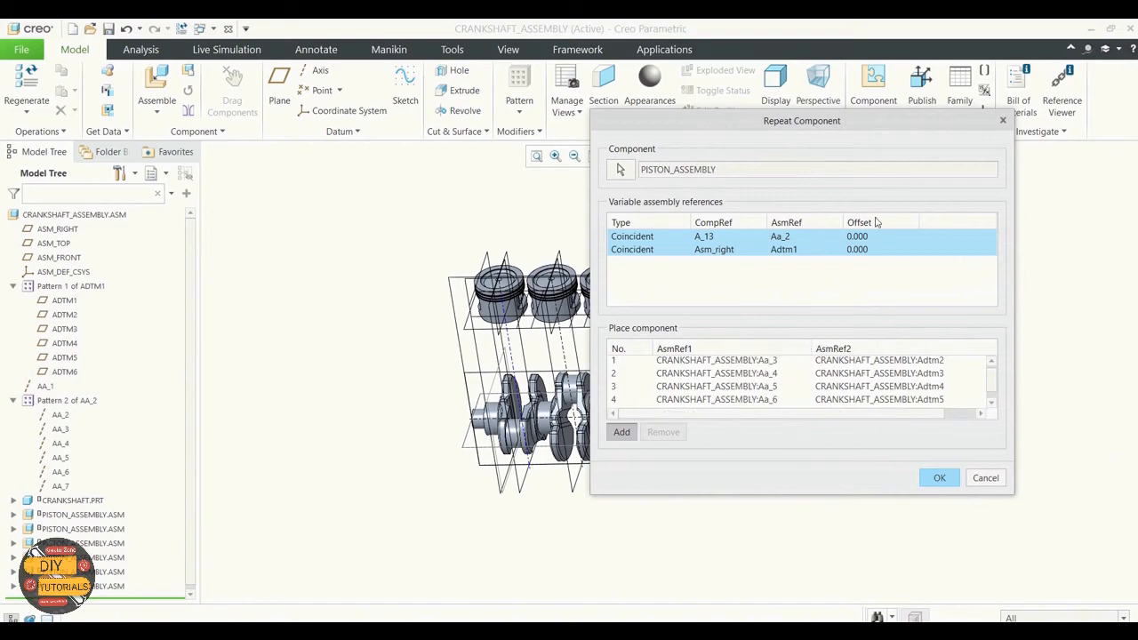
click(936, 480)
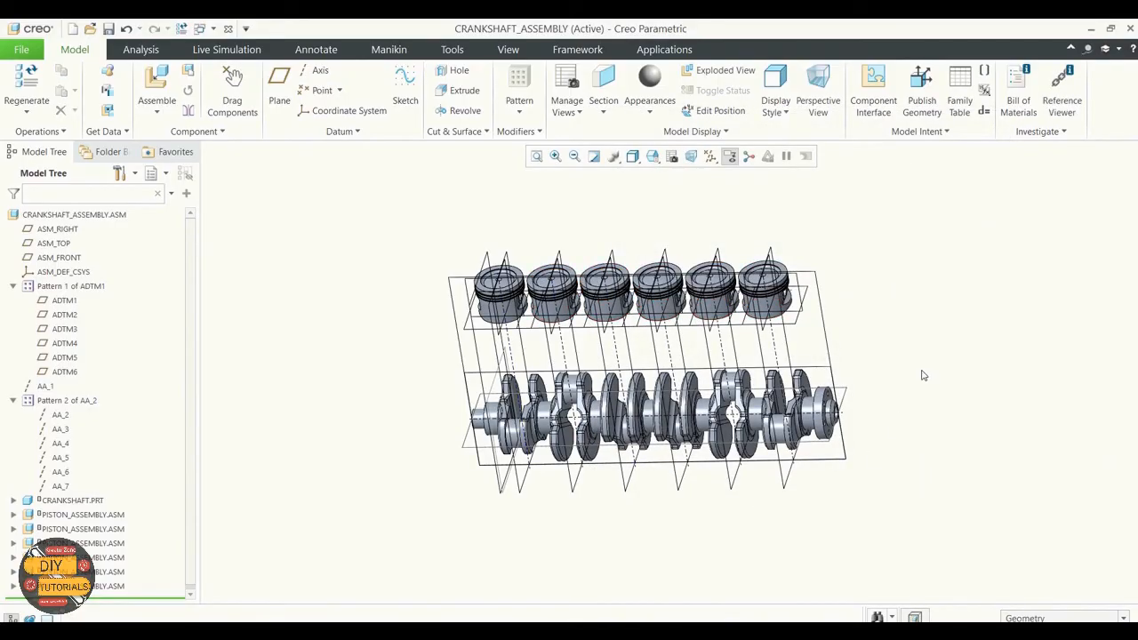
Check in the model tree which piston each of the six PISTON_ASSEMBLY.ASM entries corresponds to
mouse_move(929, 356)
middle_down()
mouse_move(871, 353)
mouse_move(871, 376)
mouse_move(933, 338)
mouse_move(902, 413)
middle_up()
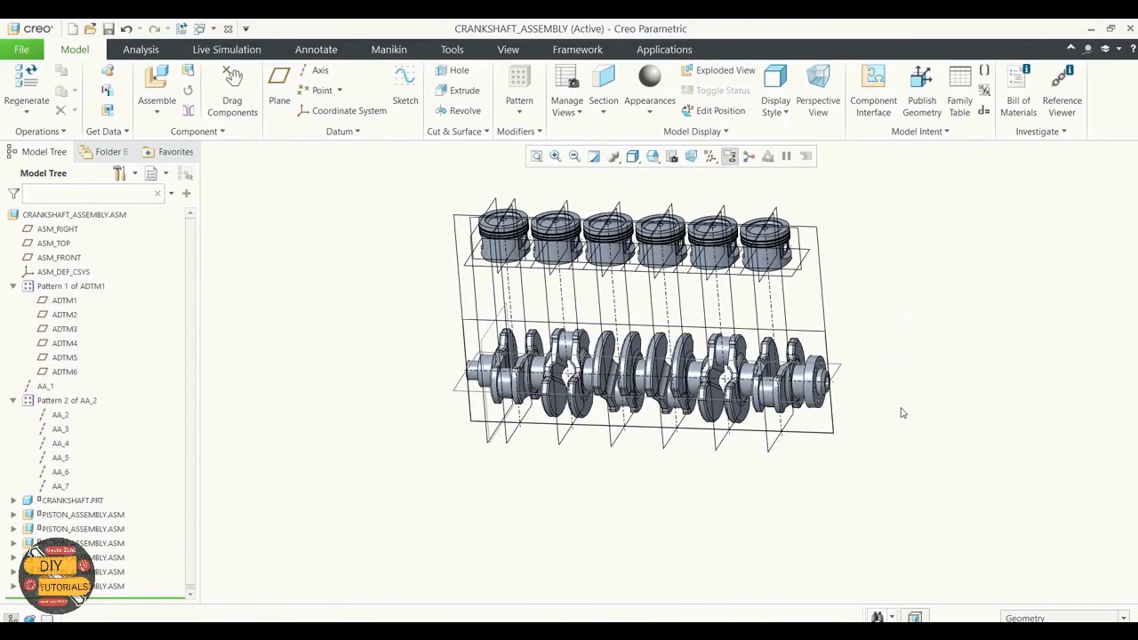
scroll(889, 430, down, 3)
scroll(869, 320, up, 3)
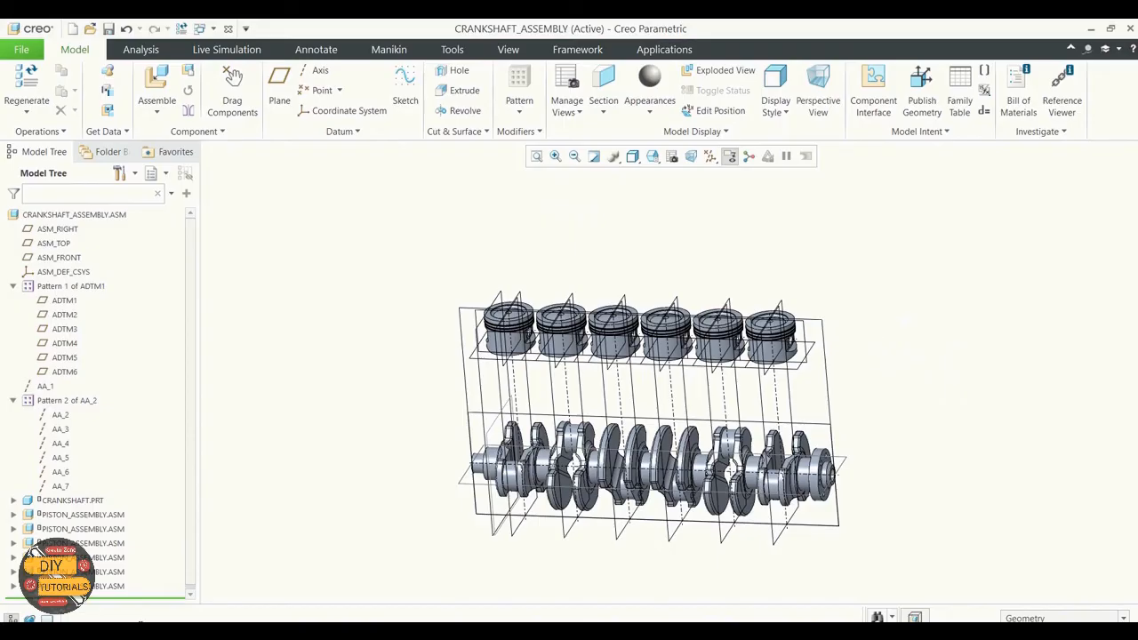
click(100, 515)
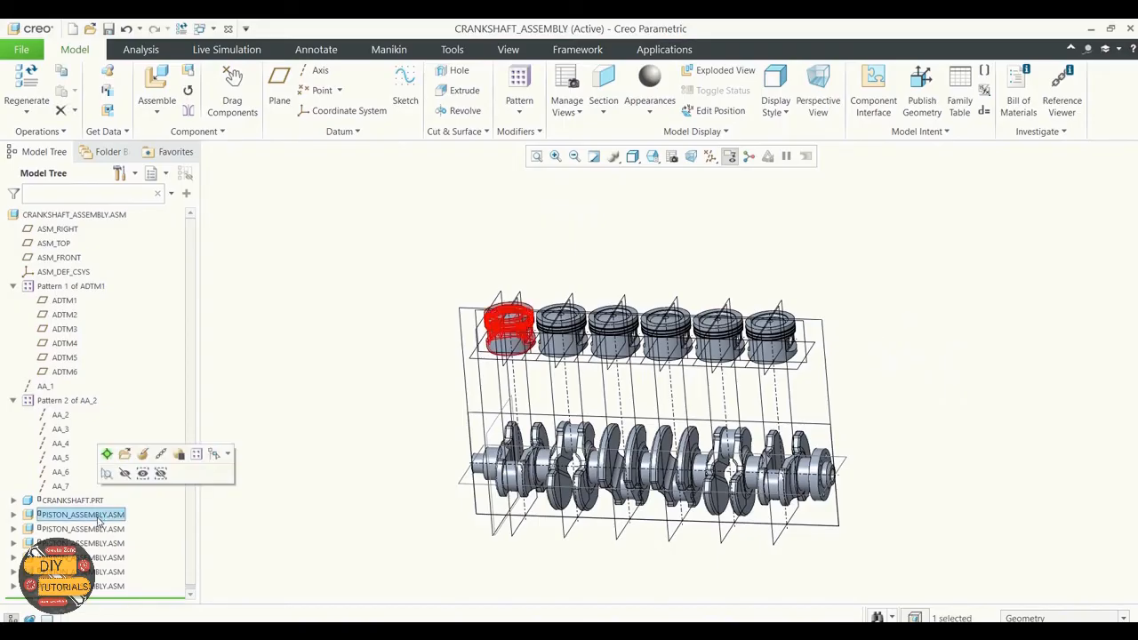
click(91, 531)
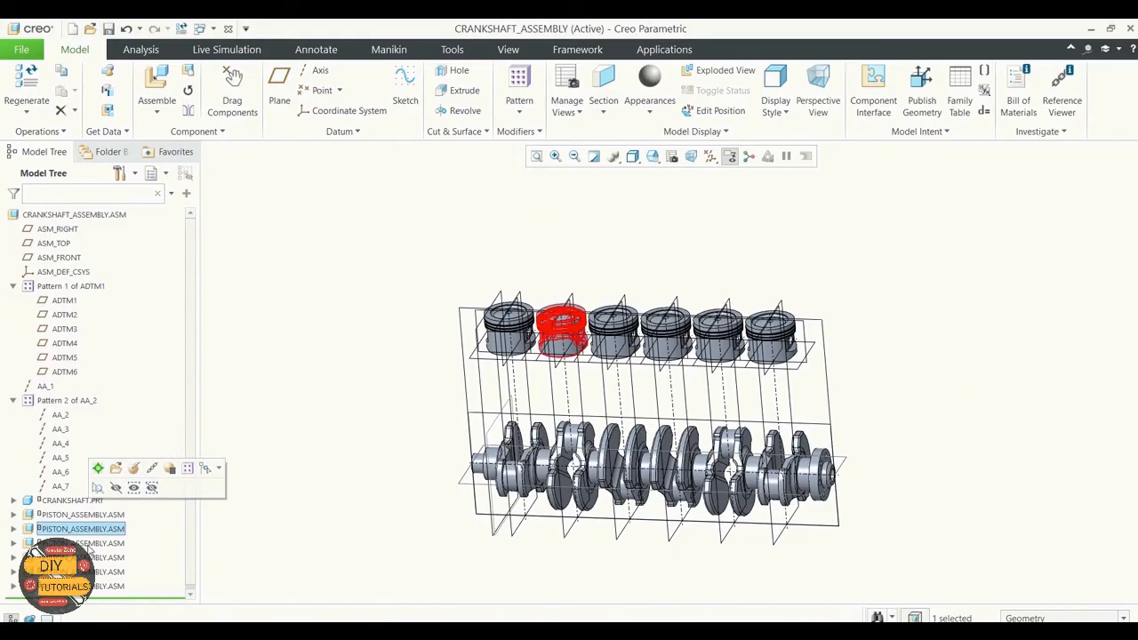
click(91, 544)
scroll(91, 544, down, 1)
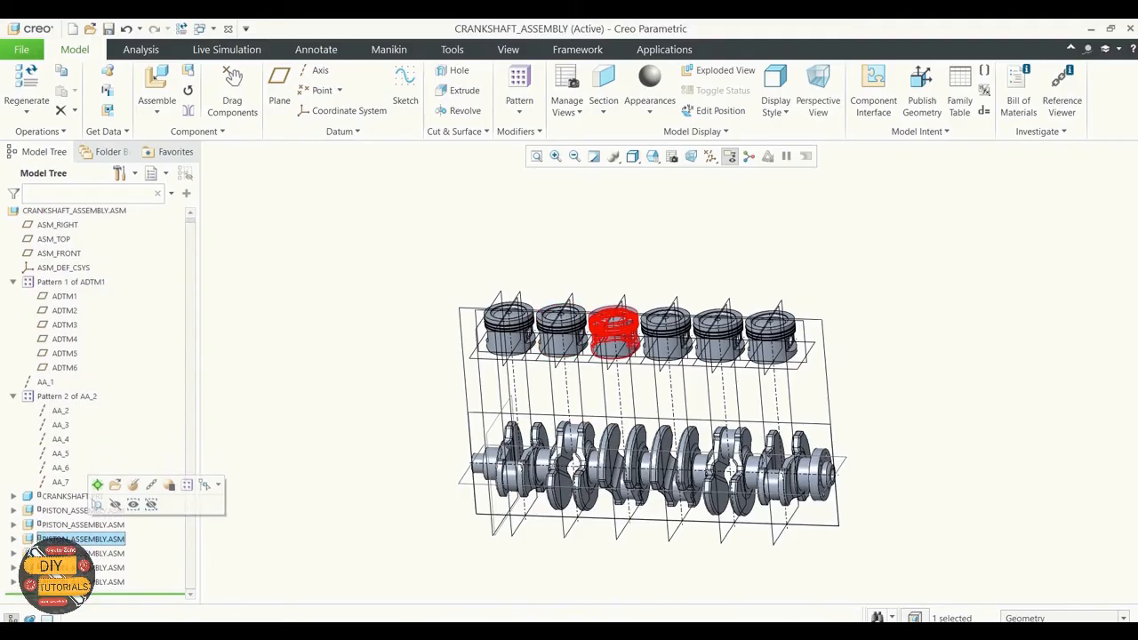
click(91, 553)
click(91, 567)
click(91, 581)
click(452, 454)
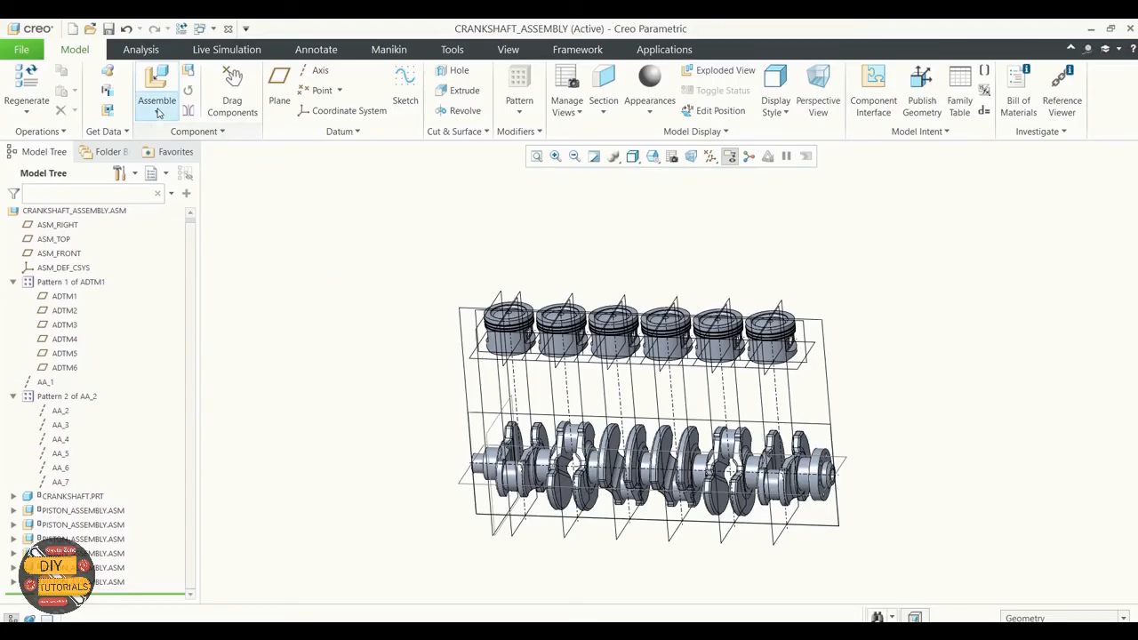
Bring connecting_rod_assembly_sw.SLDASM into the assembly as a new component, listing All Files (*) to find it
click(158, 112)
click(165, 126)
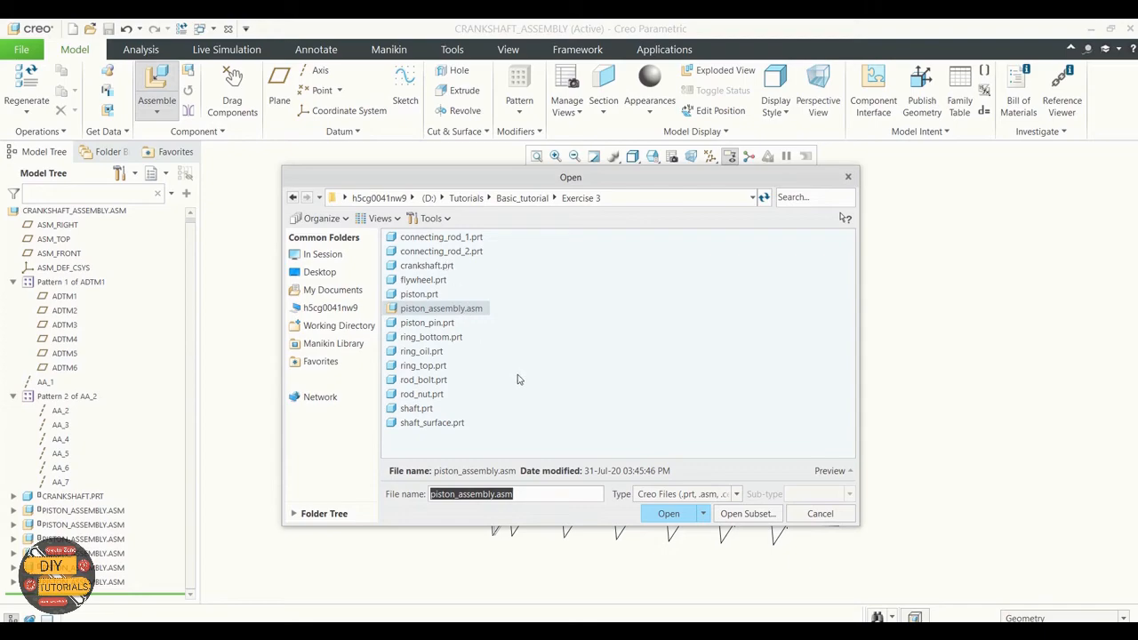
click(715, 493)
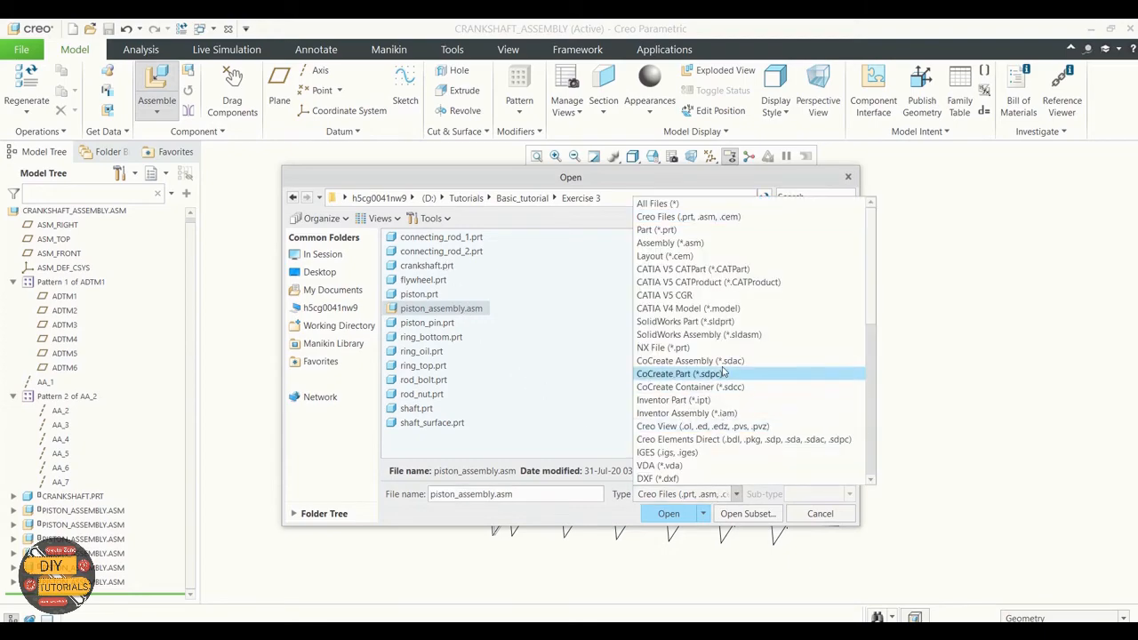
scroll(720, 387, down, 2)
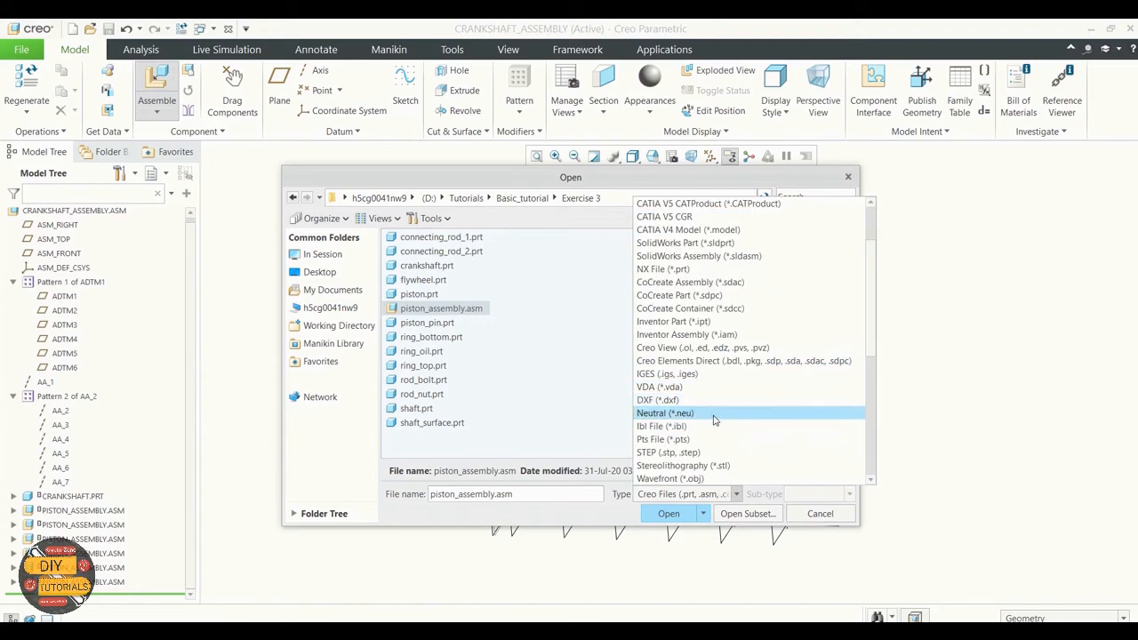
scroll(714, 419, down, 2)
scroll(714, 421, up, 4)
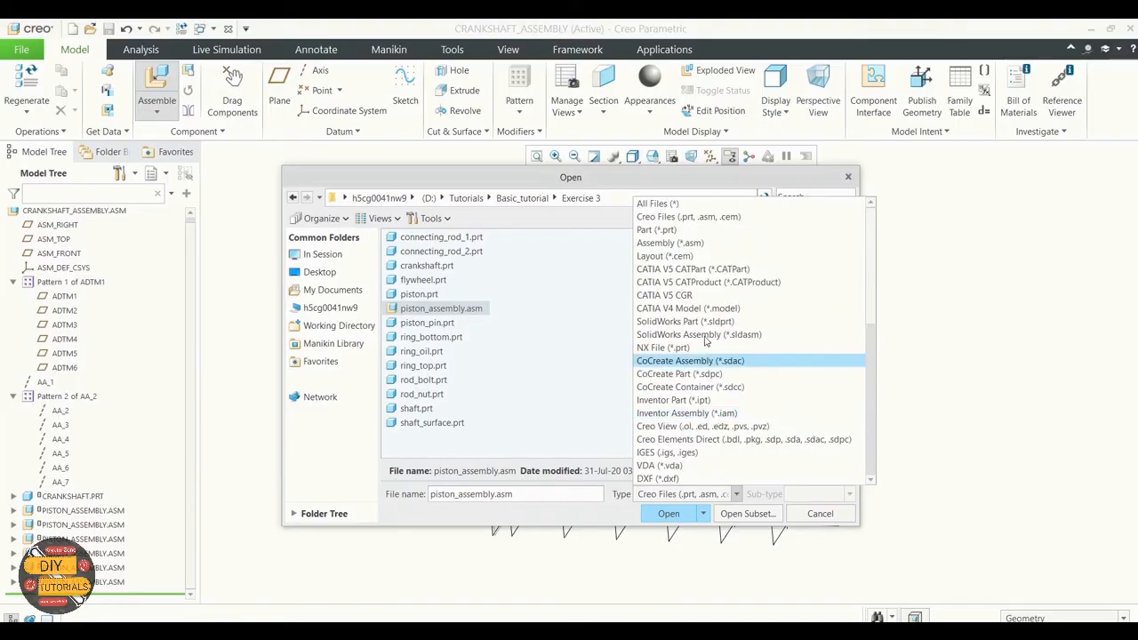
click(685, 204)
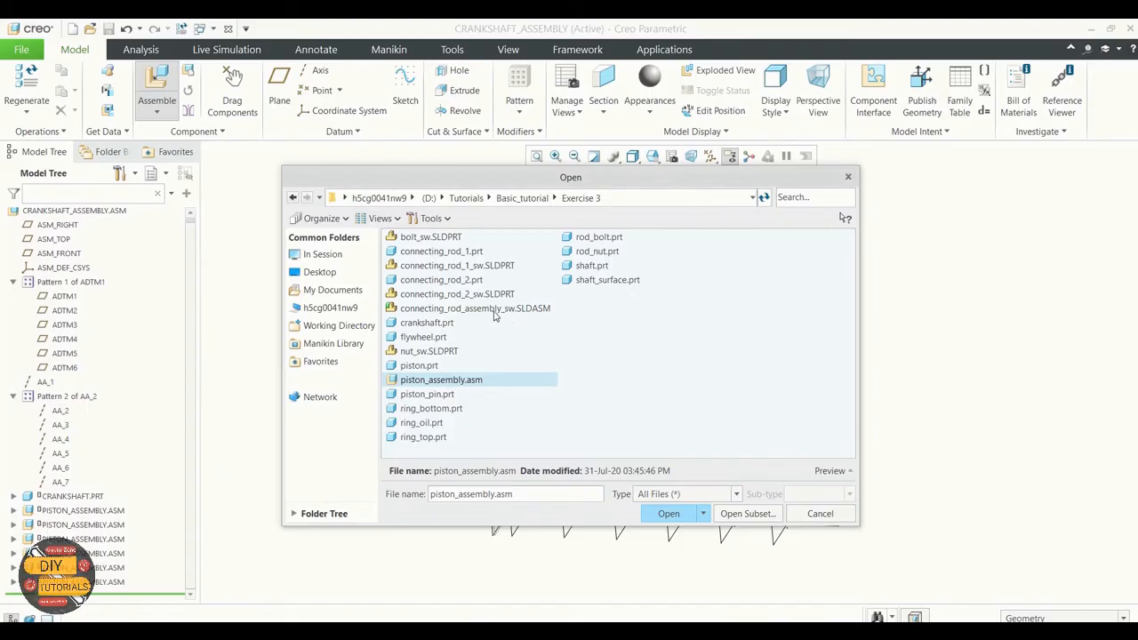
click(495, 310)
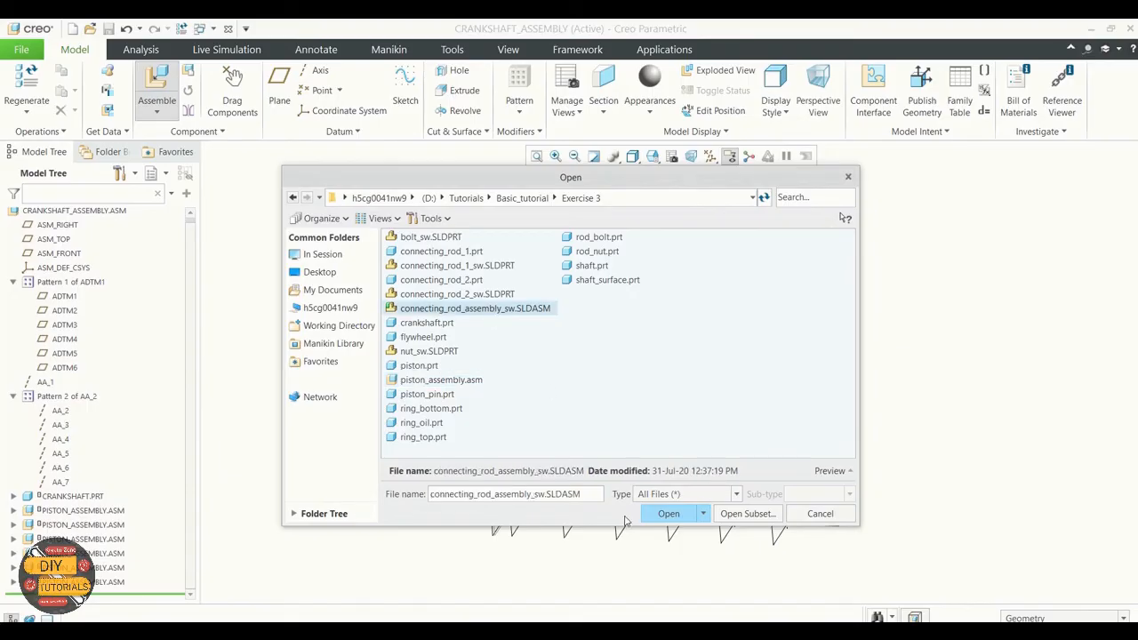
click(668, 514)
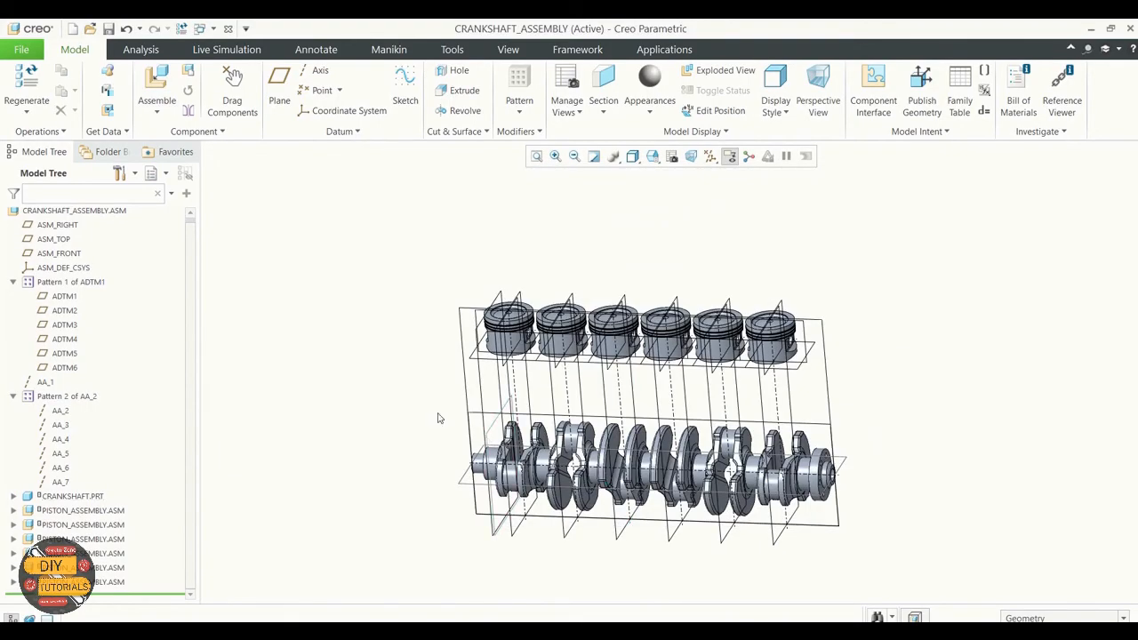
Give the connecting rod a Pin connection and align its small-end bore with the first piston's pin axis
click(201, 98)
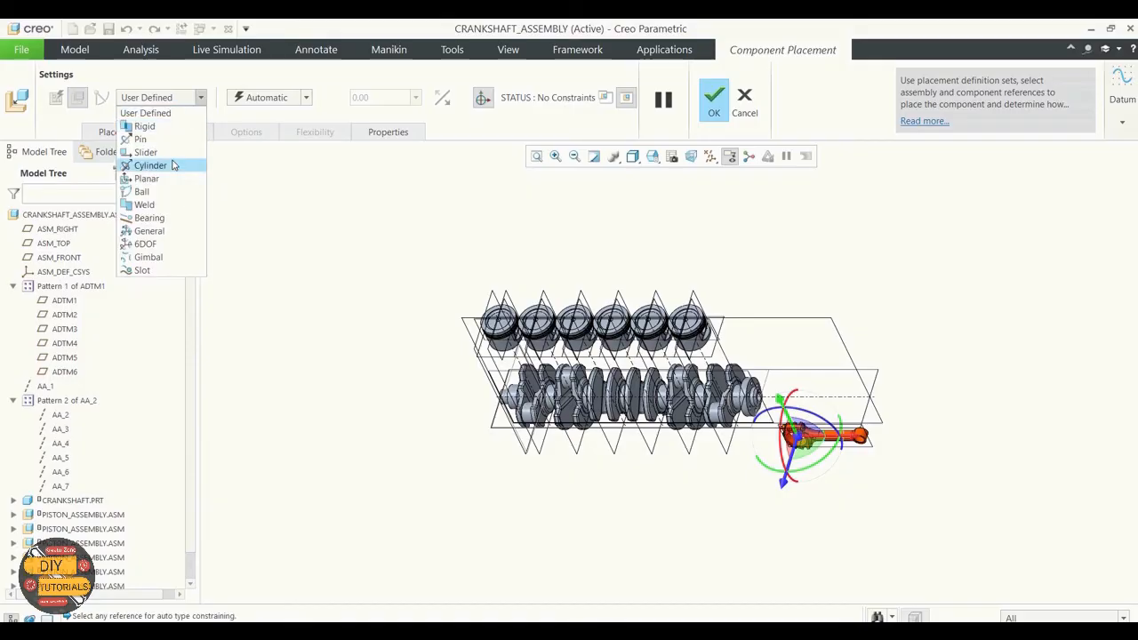
click(147, 140)
scroll(854, 442, down, 9)
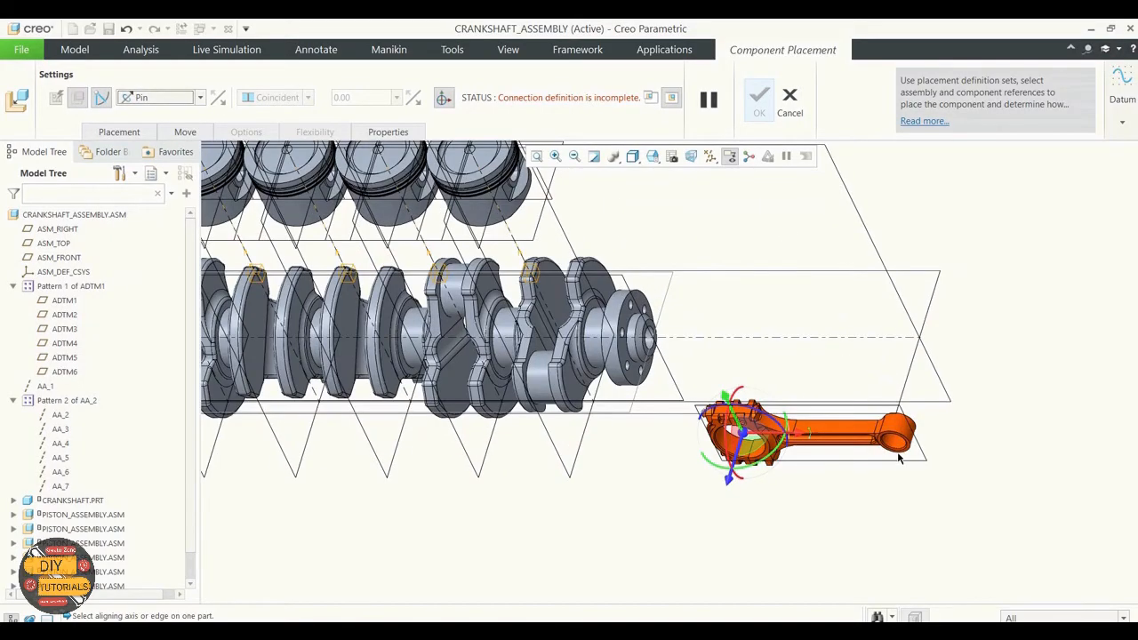
click(872, 447)
scroll(956, 455, up, 6)
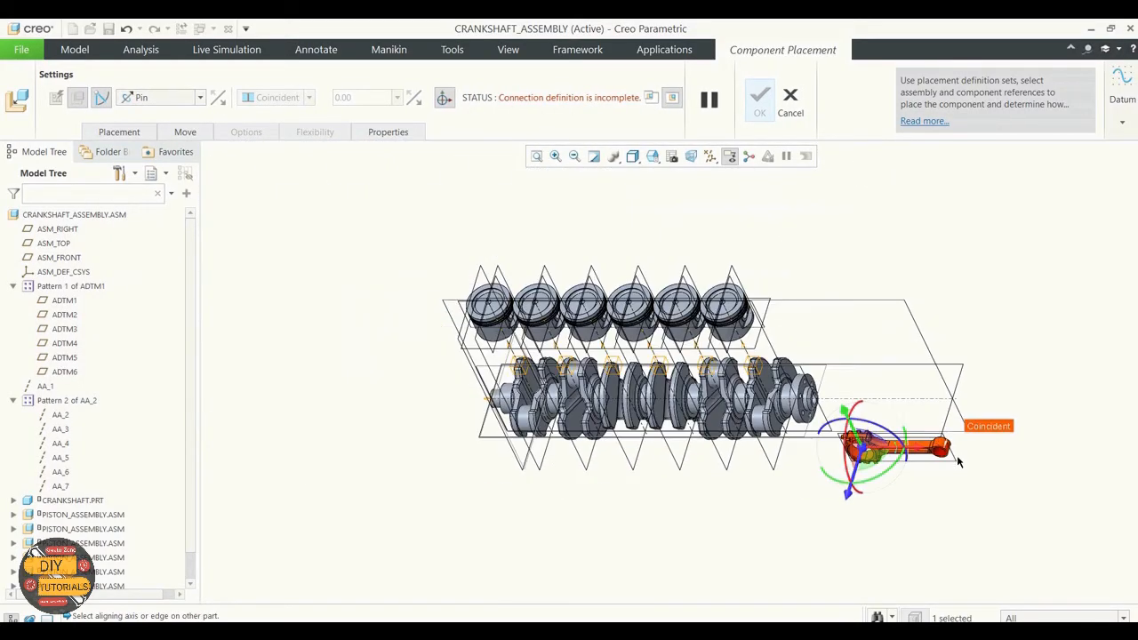
scroll(414, 336, down, 4)
middle_drag(426, 307, 485, 300)
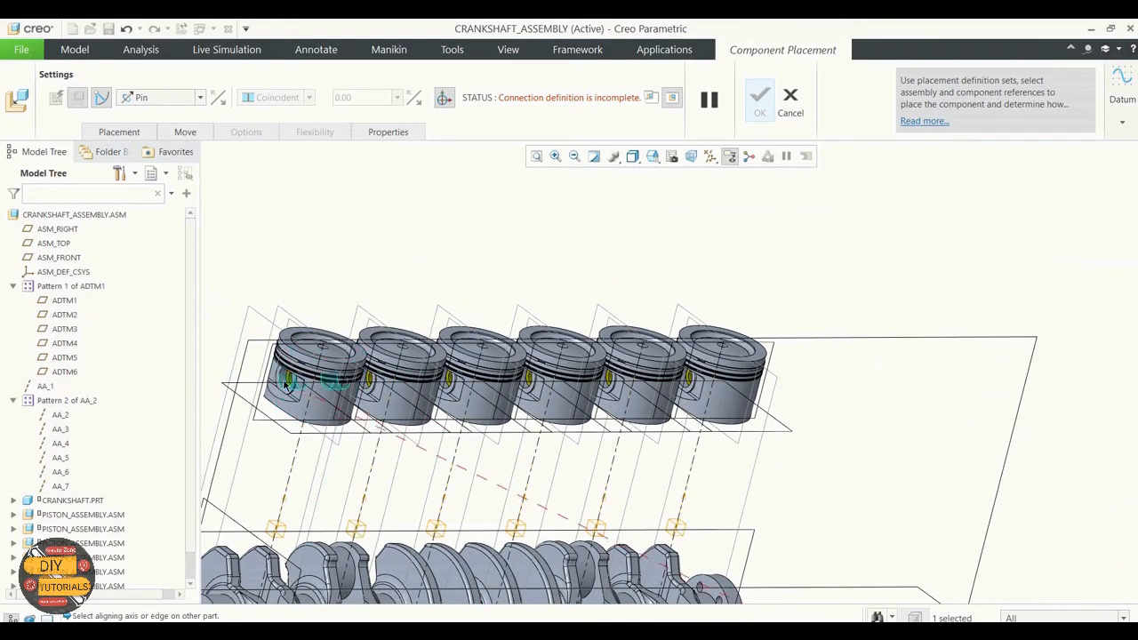
click(108, 132)
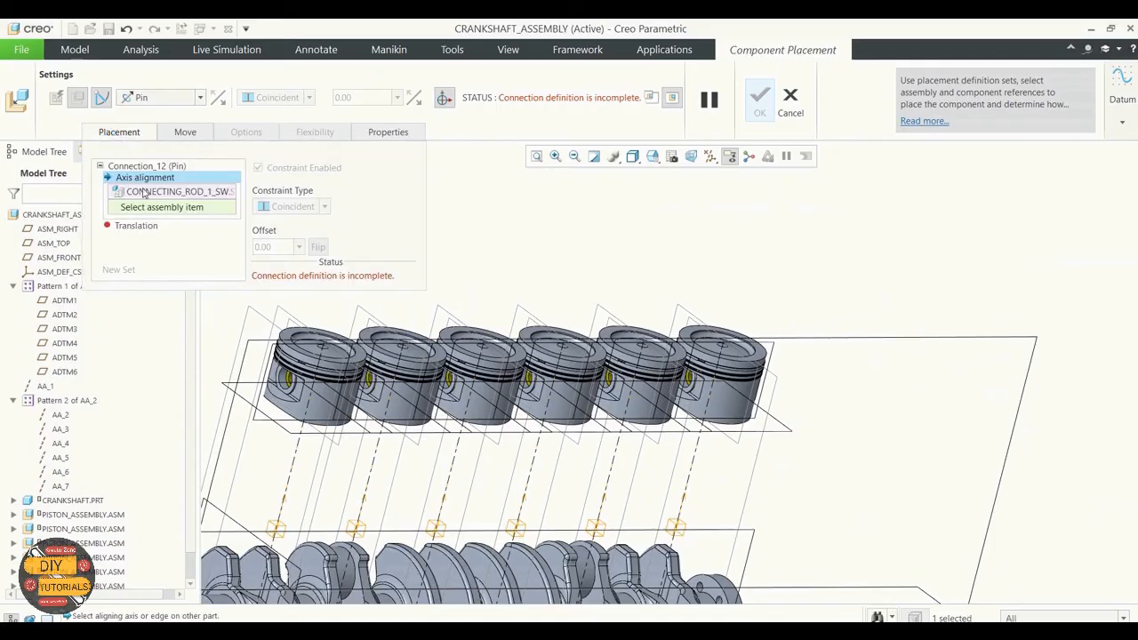
scroll(288, 387, down, 3)
click(288, 388)
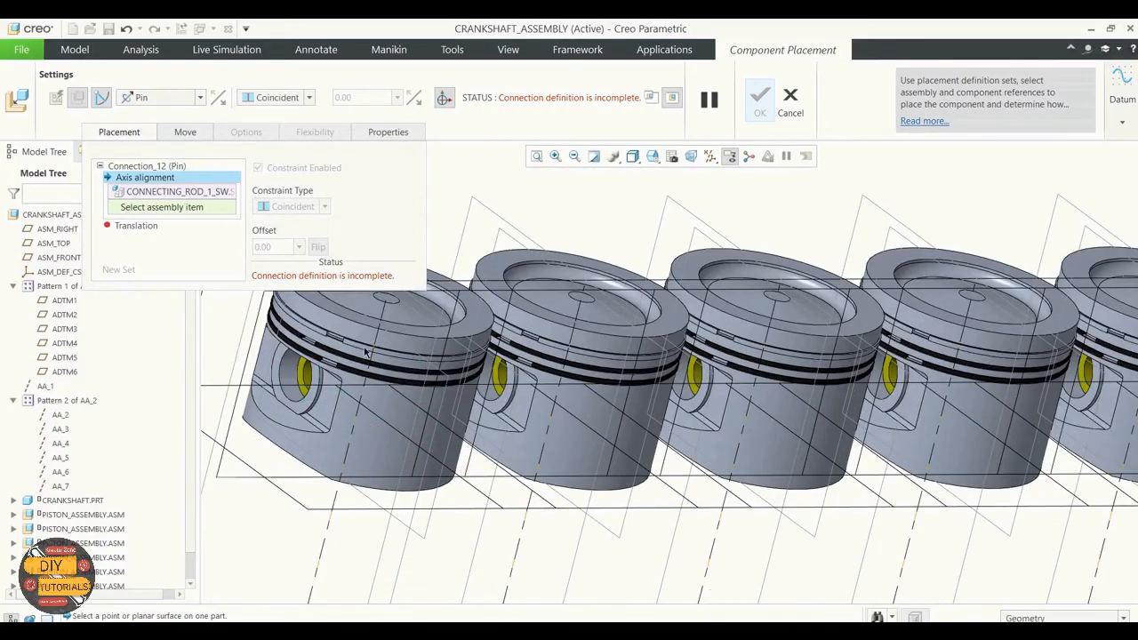
Define the Pin's Translation with the rod assembly's lengthwise datum plane and the first piston assembly's ASM_RIGHT plane, and swing the rod toward the crankshaft
scroll(499, 367, up, 5)
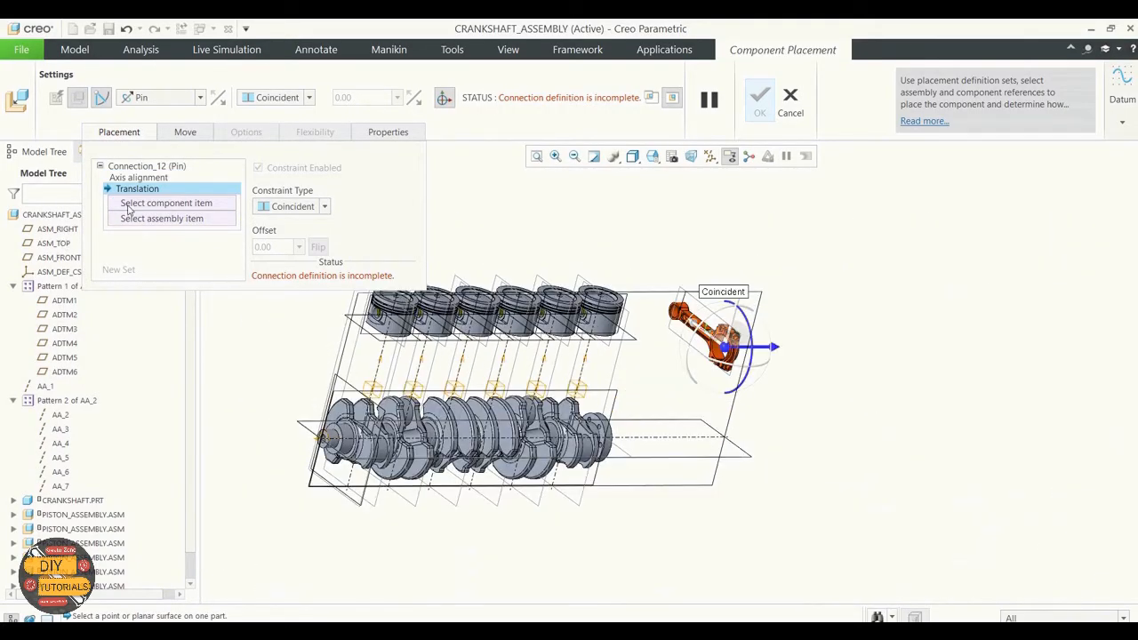
click(129, 206)
scroll(692, 278, down, 3)
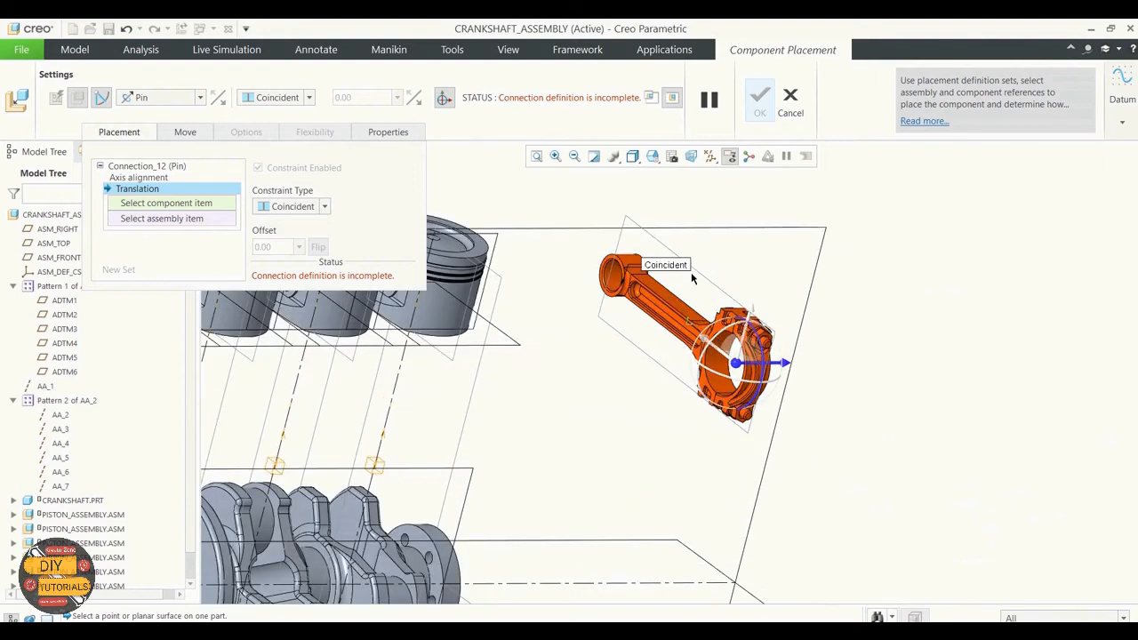
click(706, 279)
scroll(711, 279, up, 4)
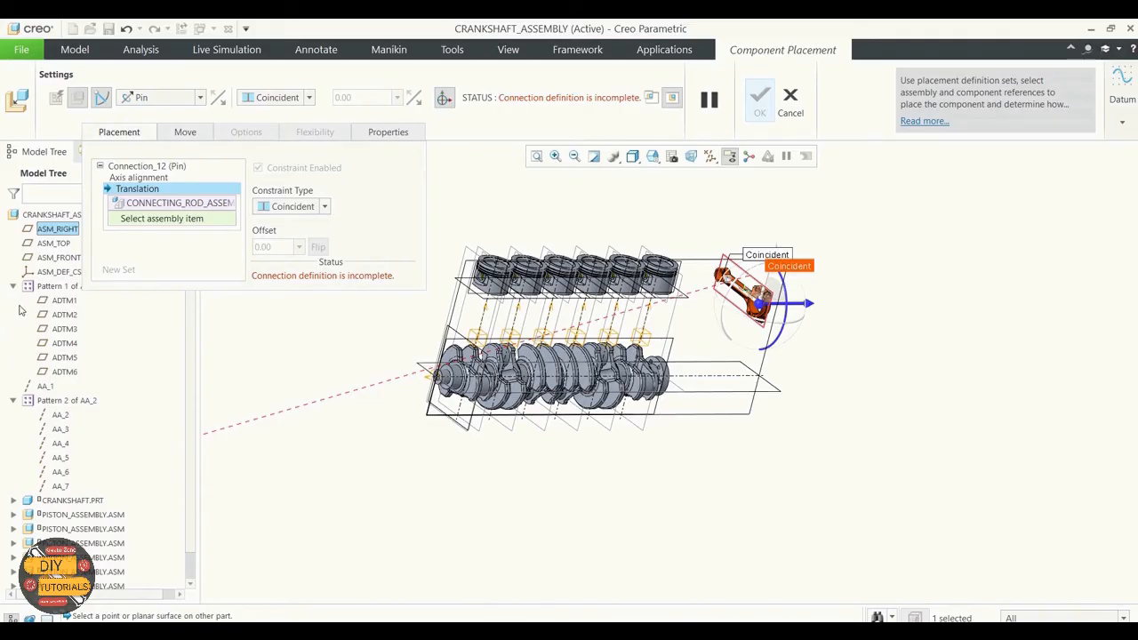
click(14, 515)
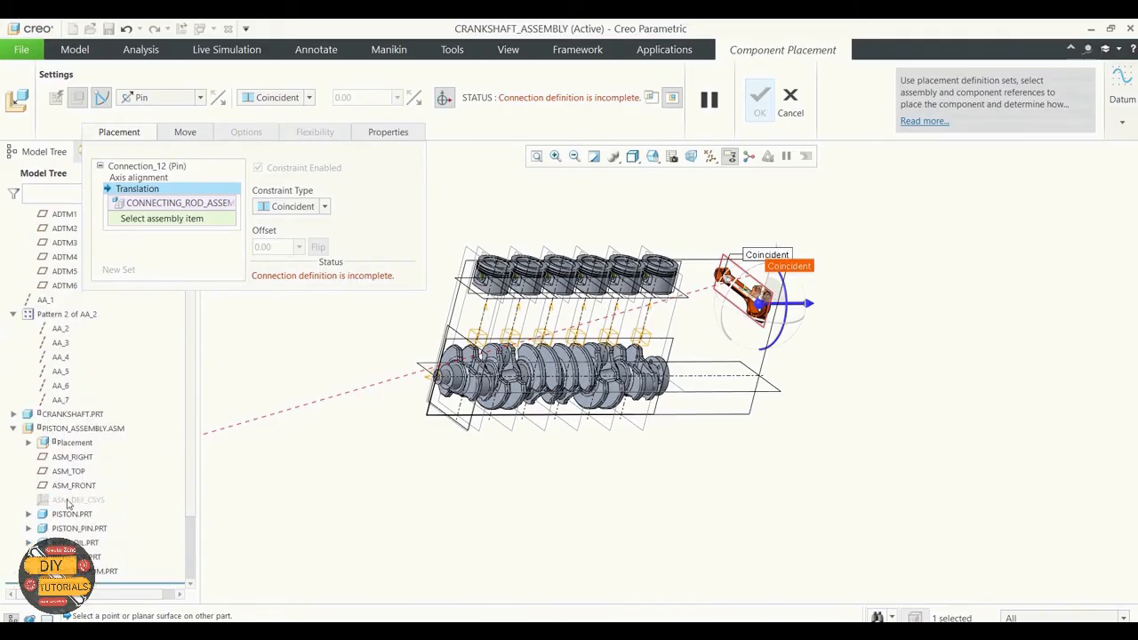
click(78, 457)
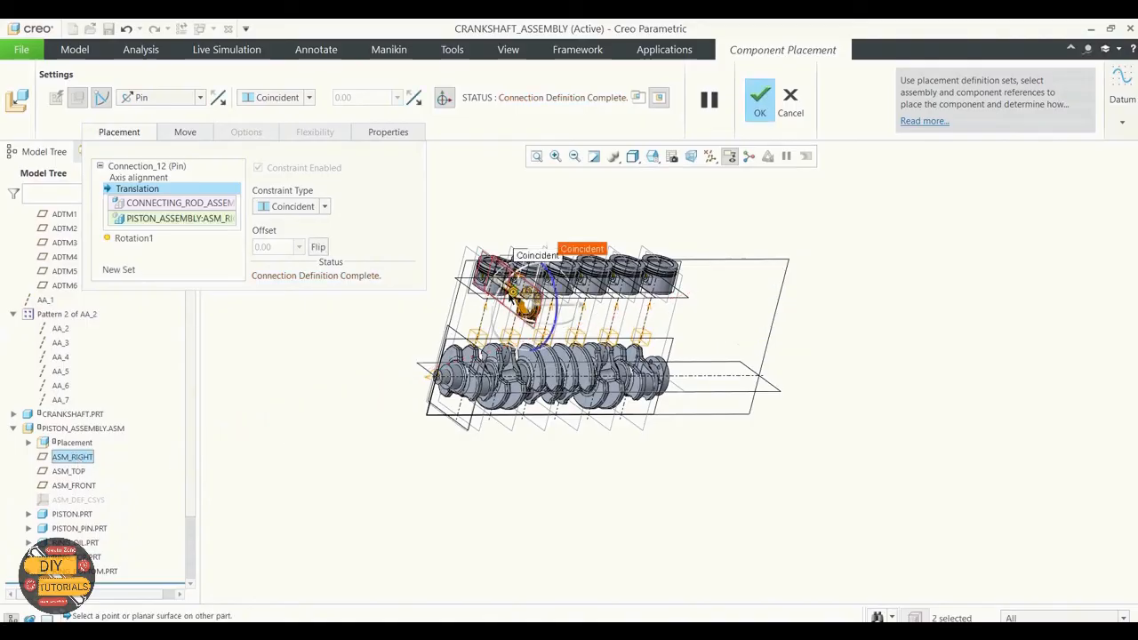
scroll(529, 258, down, 3)
drag(557, 355, 512, 421)
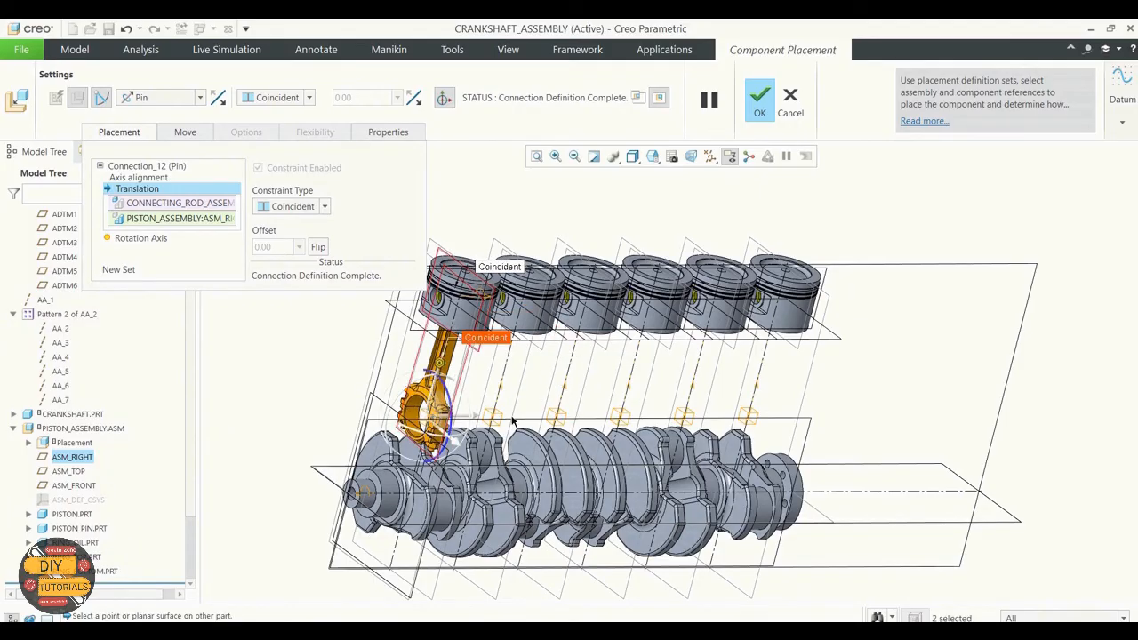
Add a second connection set to the connecting rod and set its type to Cylinder
click(123, 269)
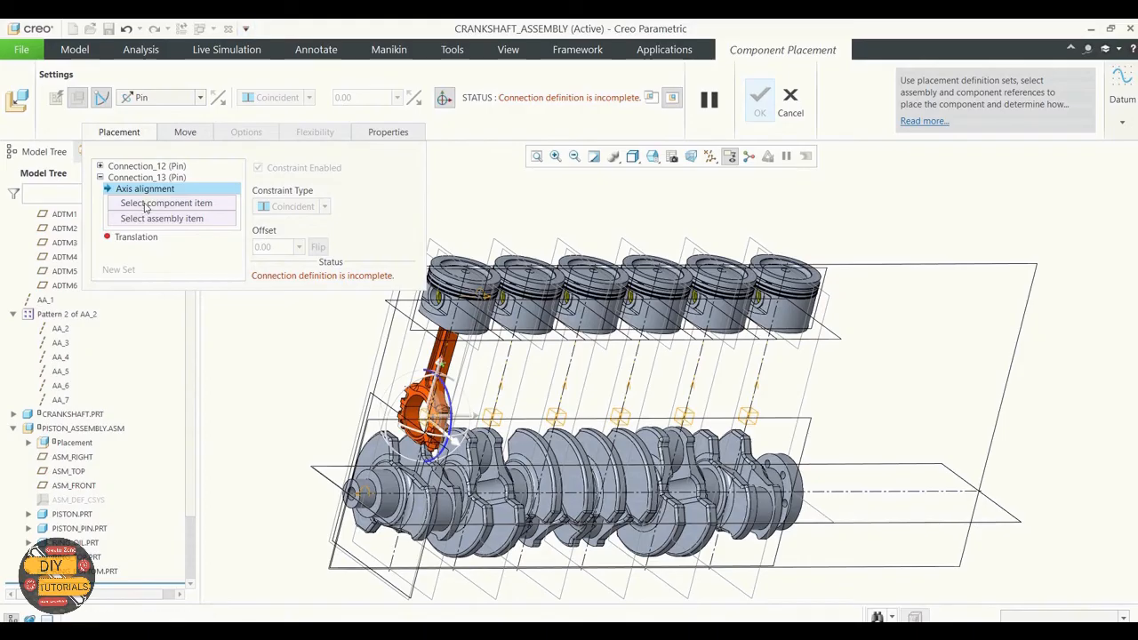
click(177, 178)
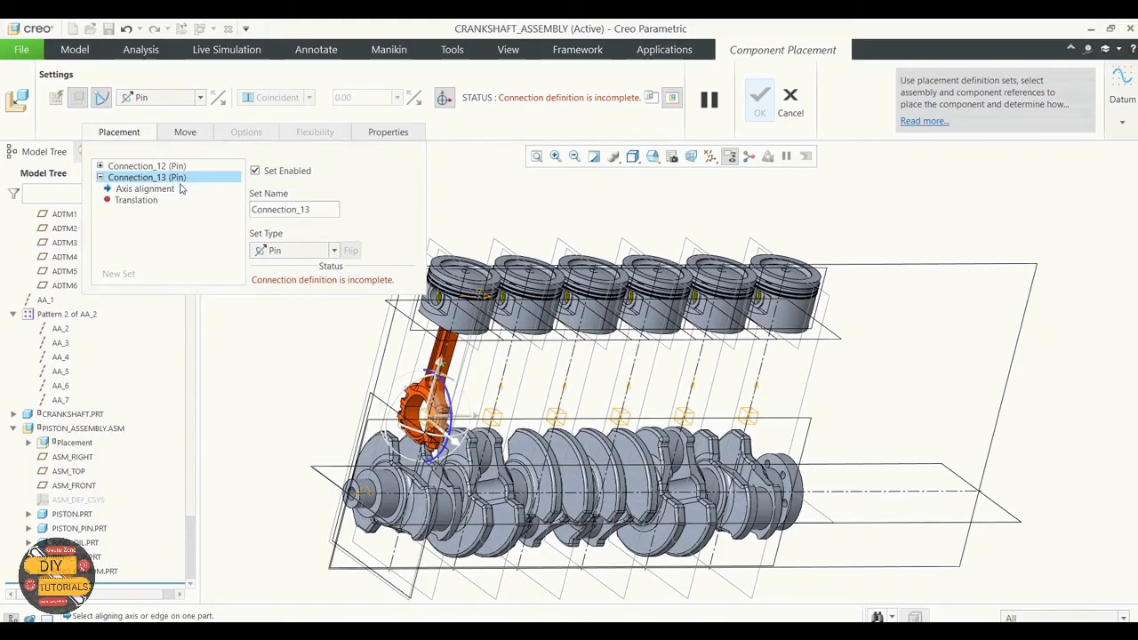
click(330, 251)
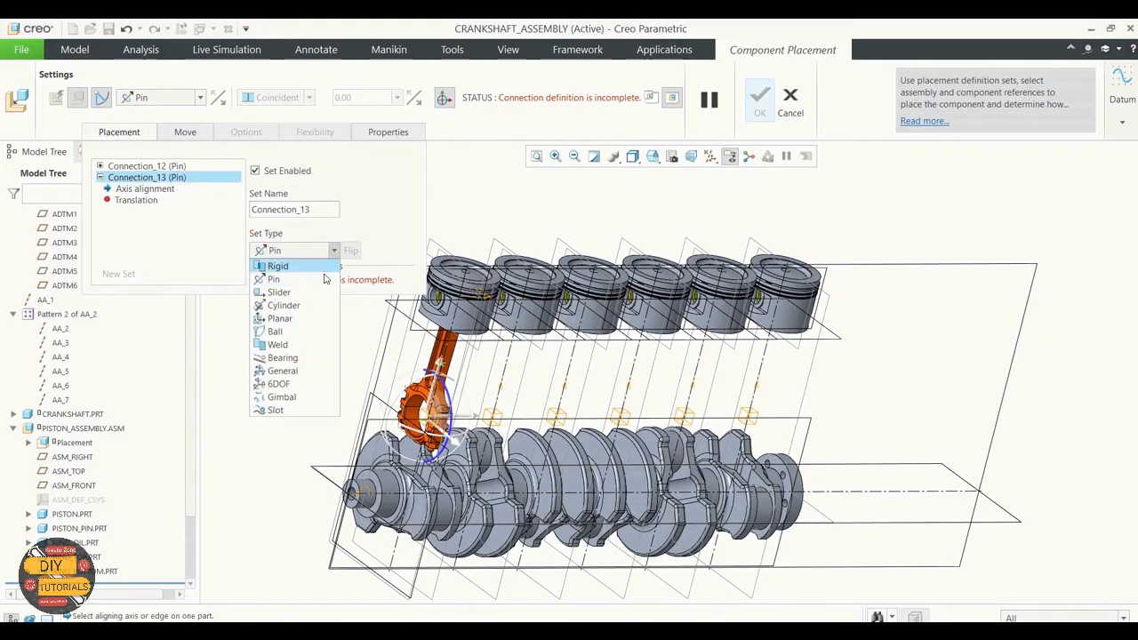
click(289, 307)
Align the connecting rod's big-end bore with the crankshaft's first crankpin surface in the Cylinder connection
click(167, 204)
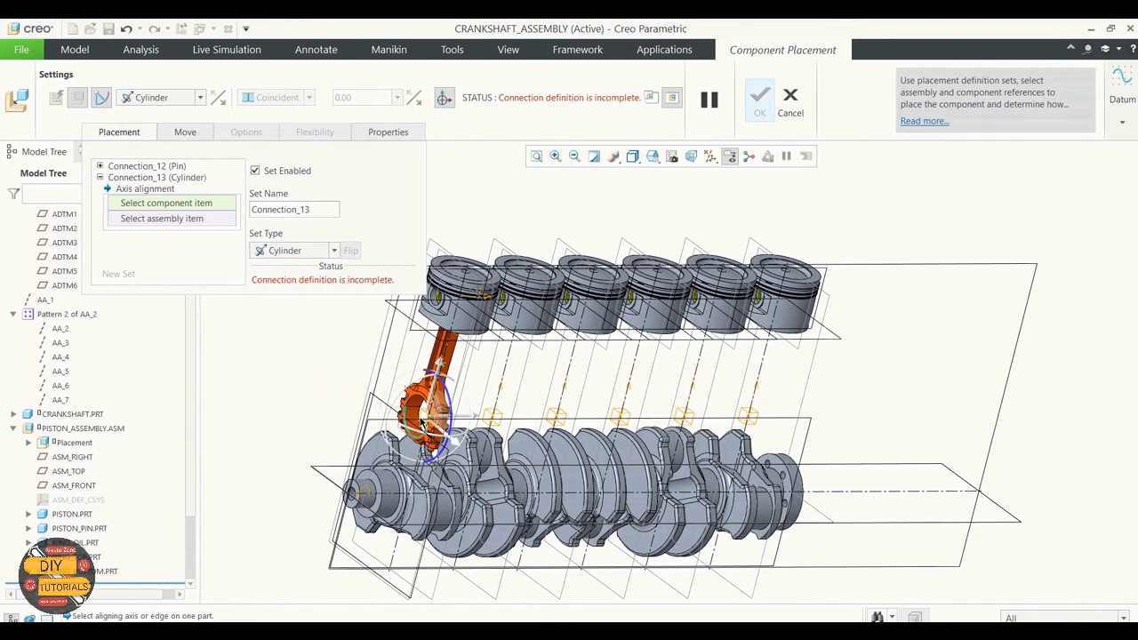
scroll(409, 436, down, 5)
scroll(417, 427, down, 3)
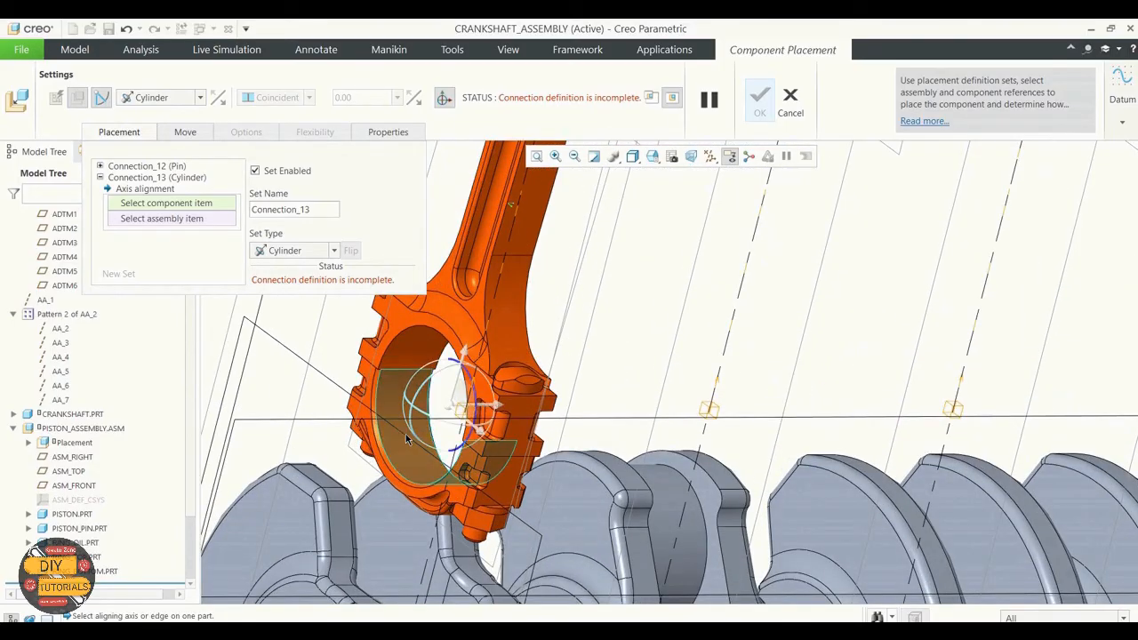
click(404, 439)
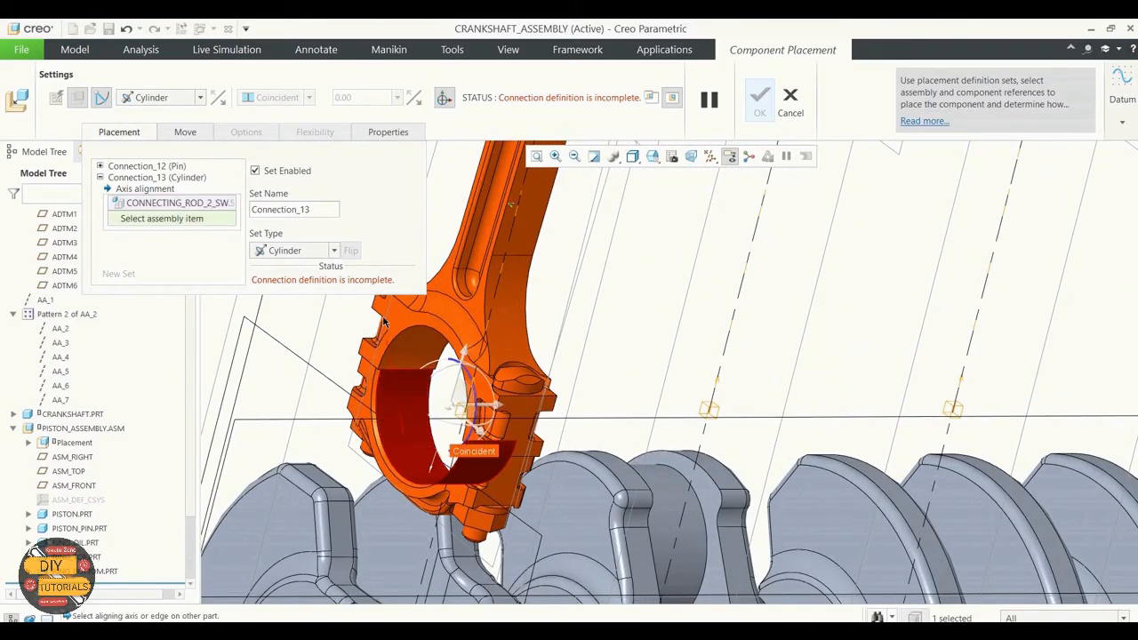
scroll(384, 320, up, 6)
scroll(388, 347, up, 2)
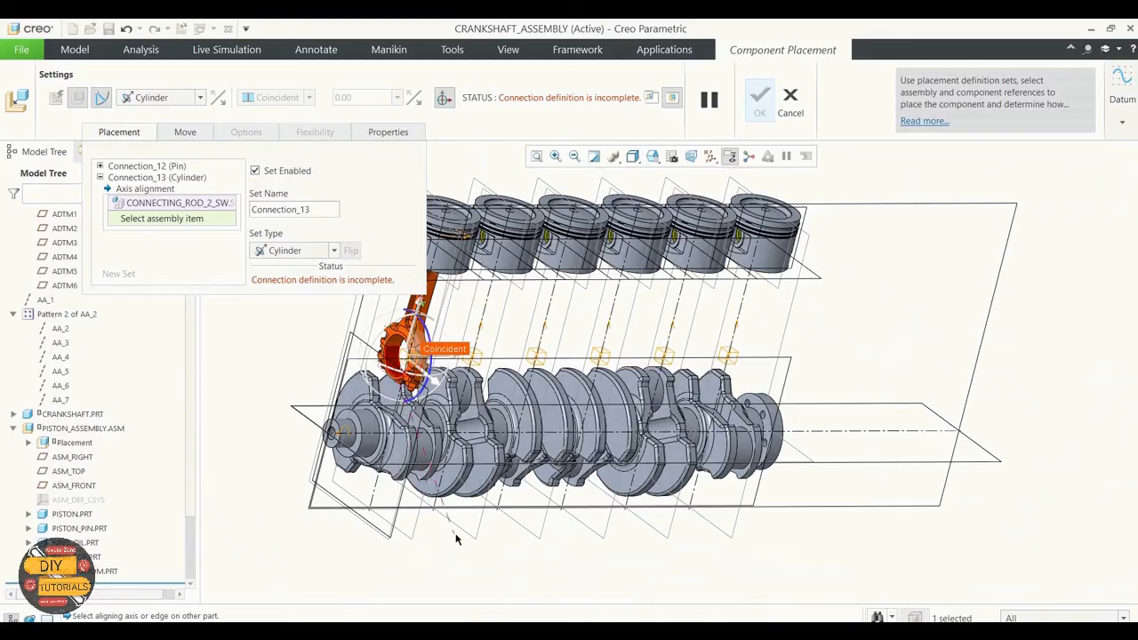
mouse_move(476, 545)
middle_down()
mouse_move(442, 541)
mouse_move(451, 551)
middle_up()
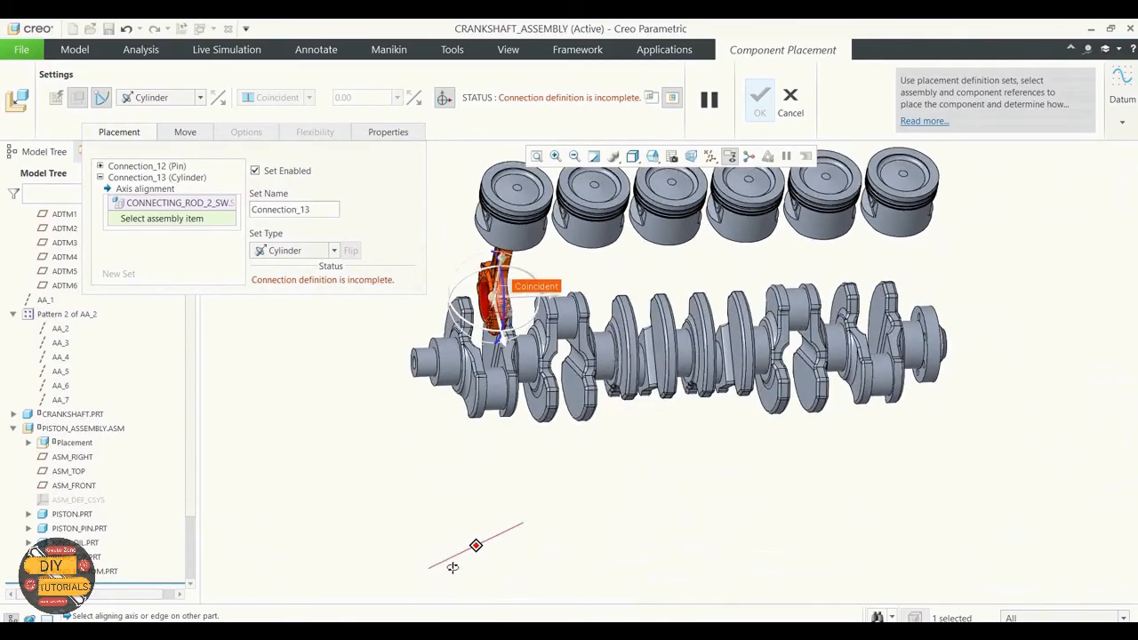
click(495, 403)
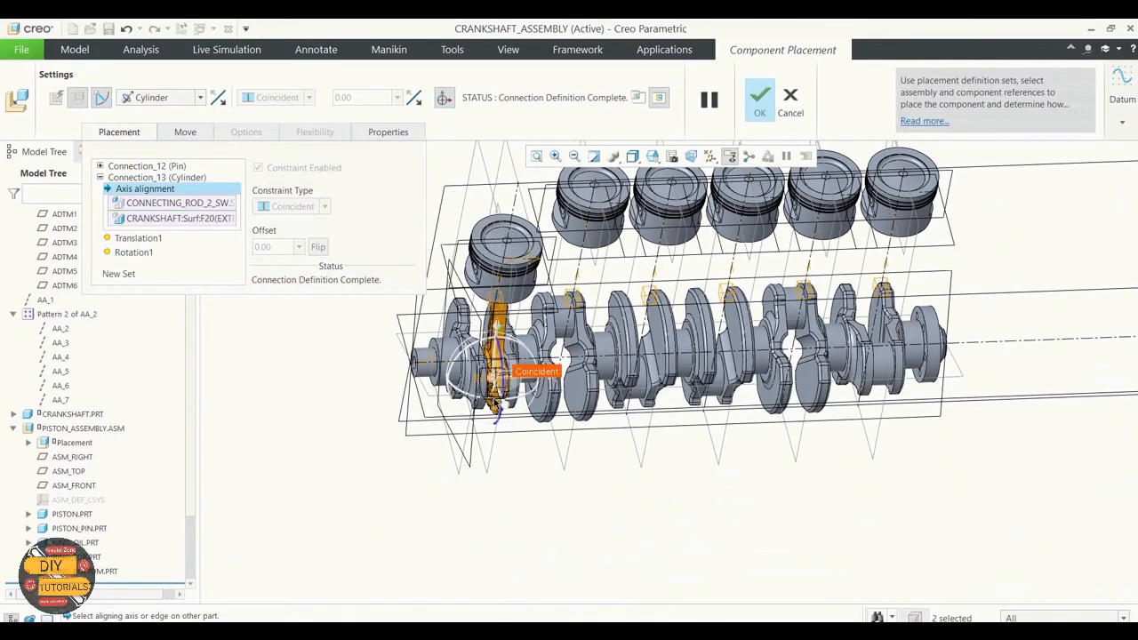
mouse_move(374, 343)
middle_down()
mouse_move(373, 302)
mouse_move(387, 291)
mouse_move(395, 314)
middle_up()
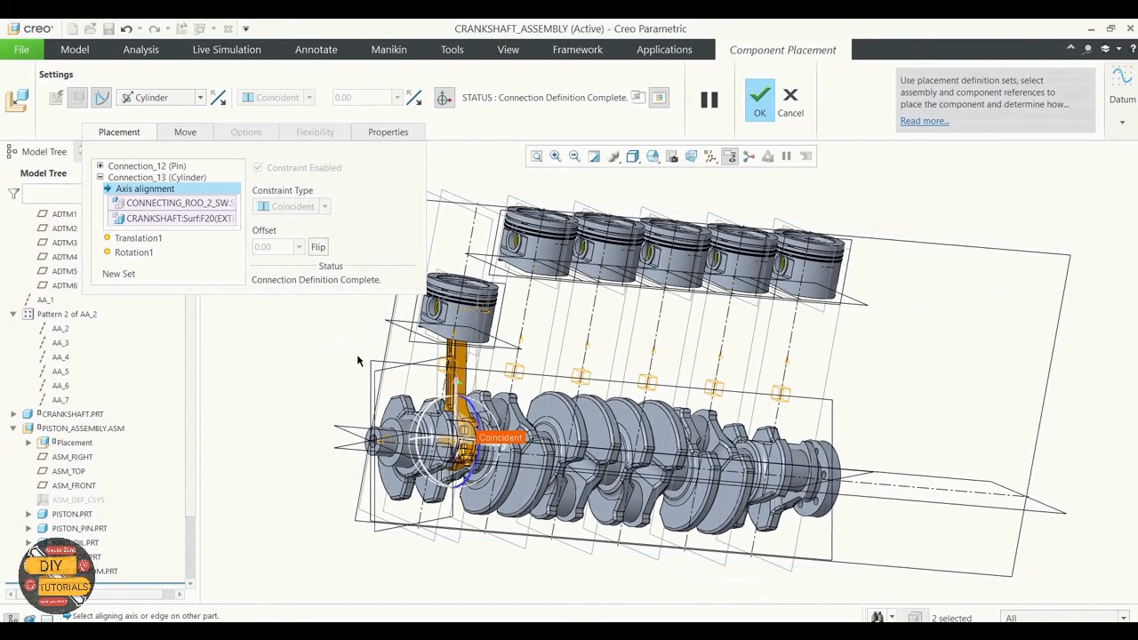
Accept the first connecting rod's placement and start Repeat Component for the connecting rod assembly
click(759, 99)
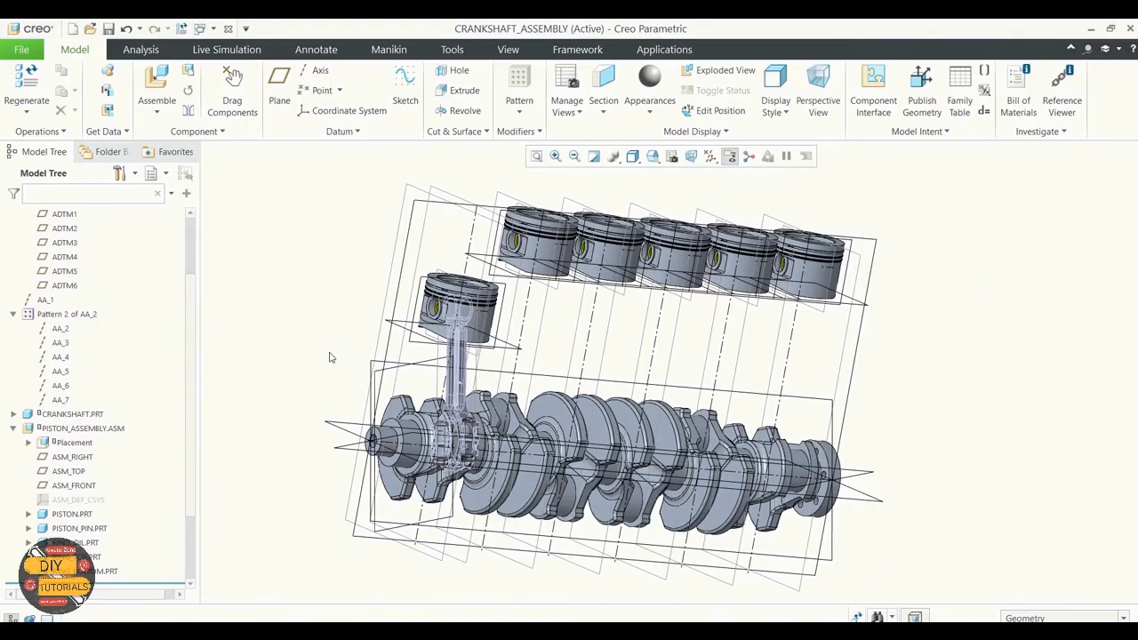
scroll(121, 431, down, 3)
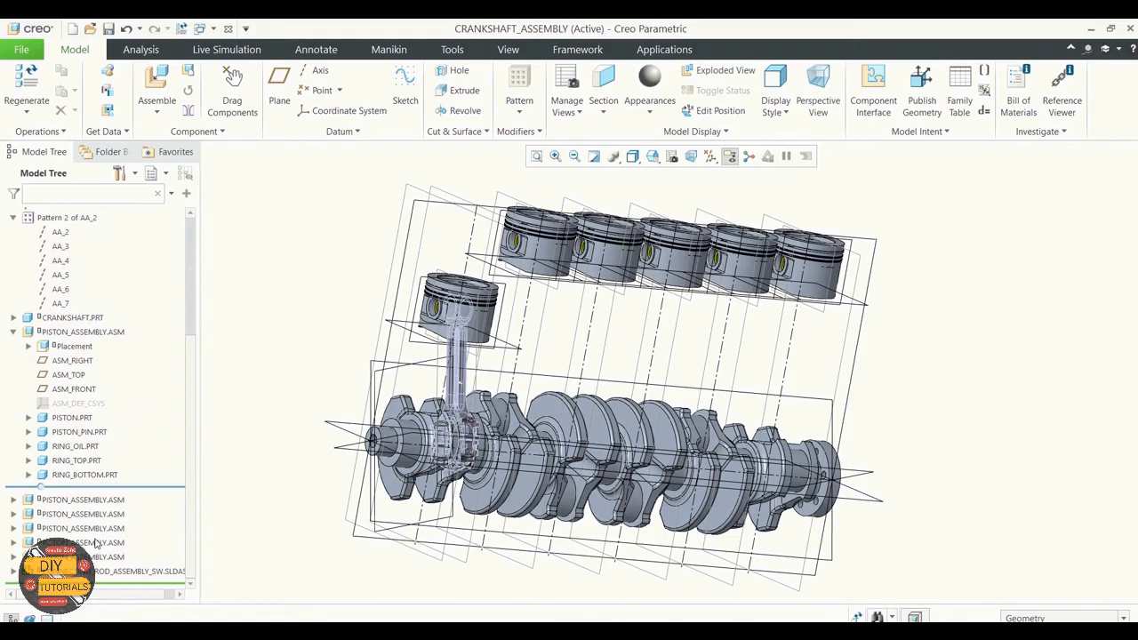
click(96, 573)
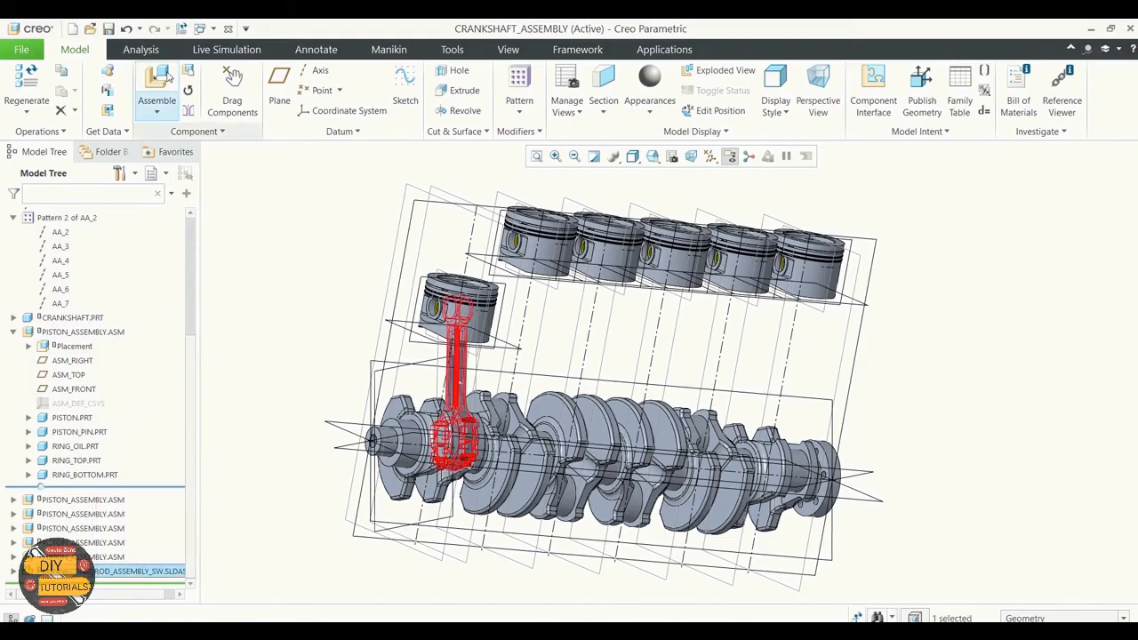
click(187, 91)
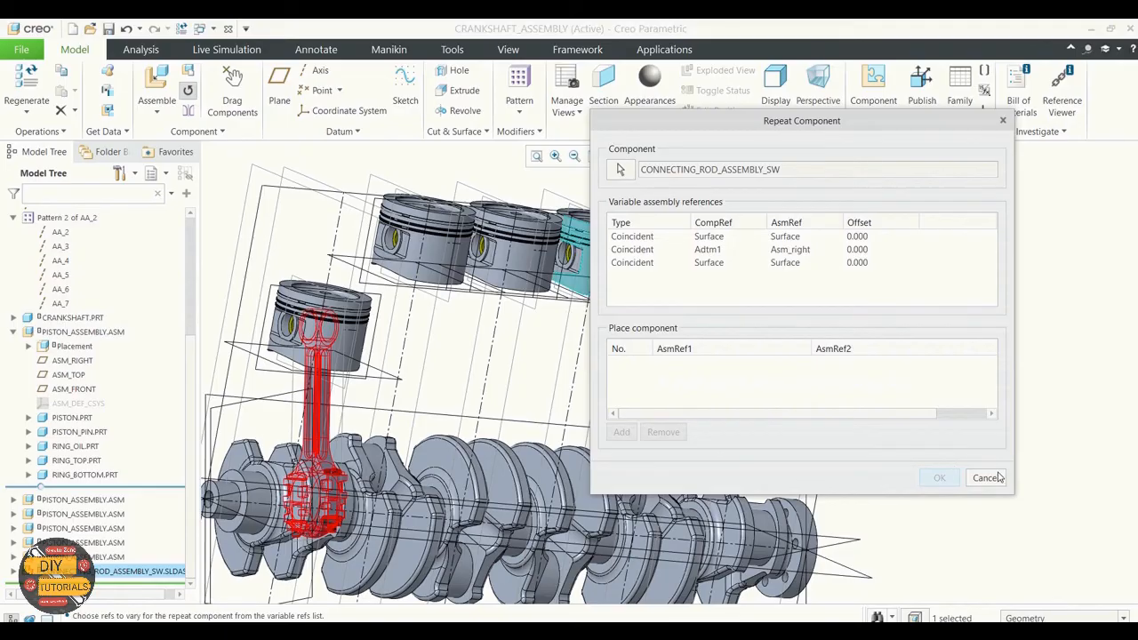
scroll(998, 477, down, 3)
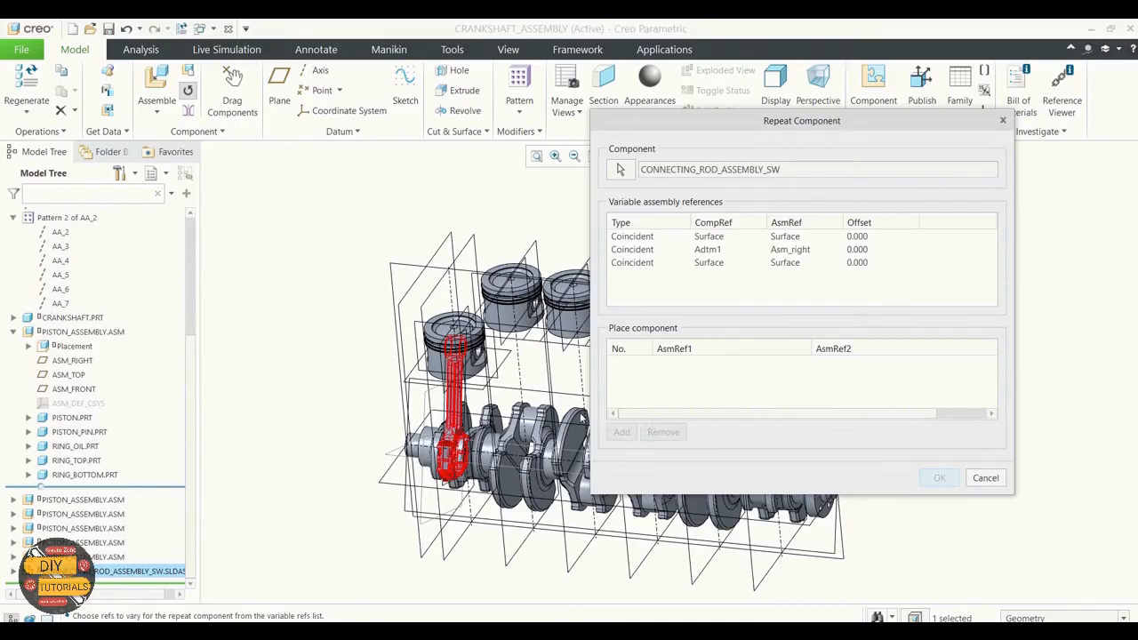
scroll(547, 311, up, 5)
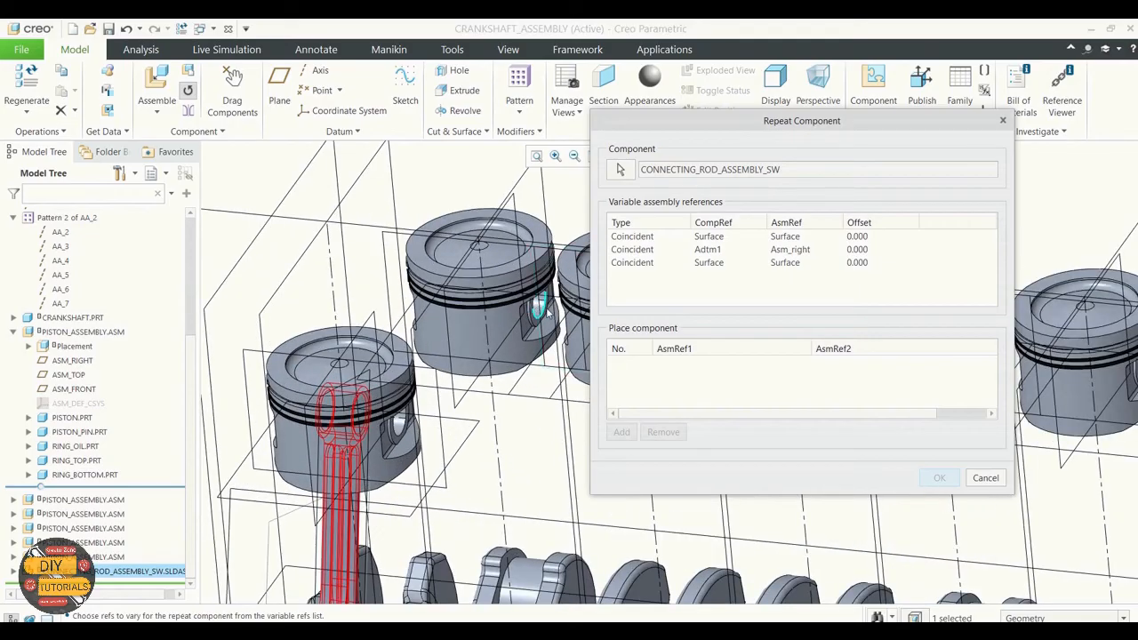
scroll(544, 311, up, 3)
scroll(539, 313, up, 3)
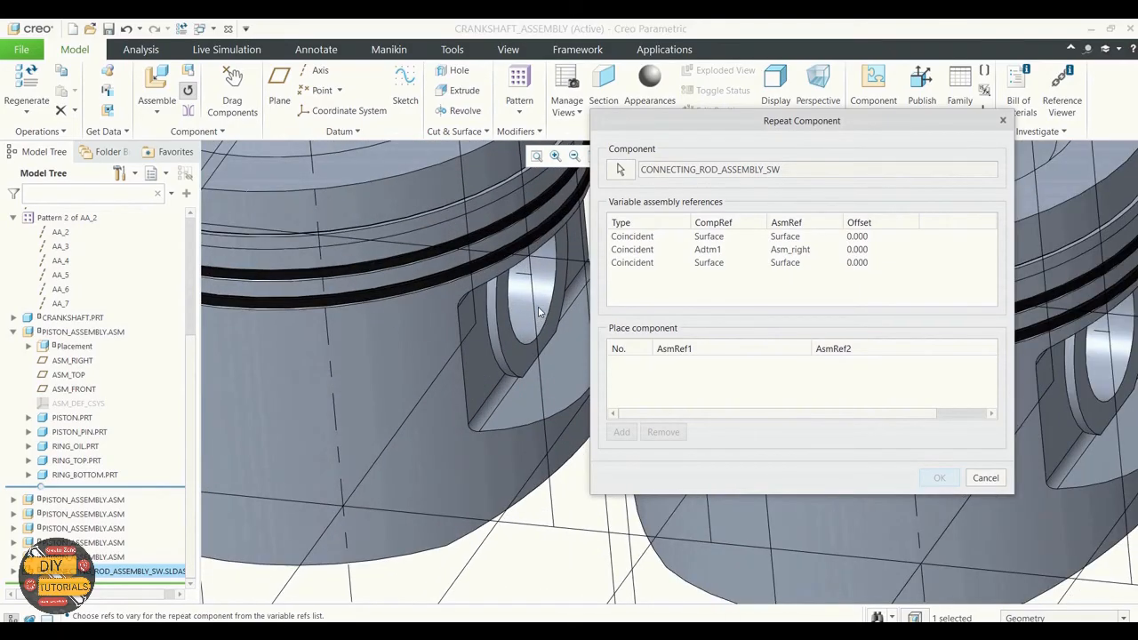
click(547, 303)
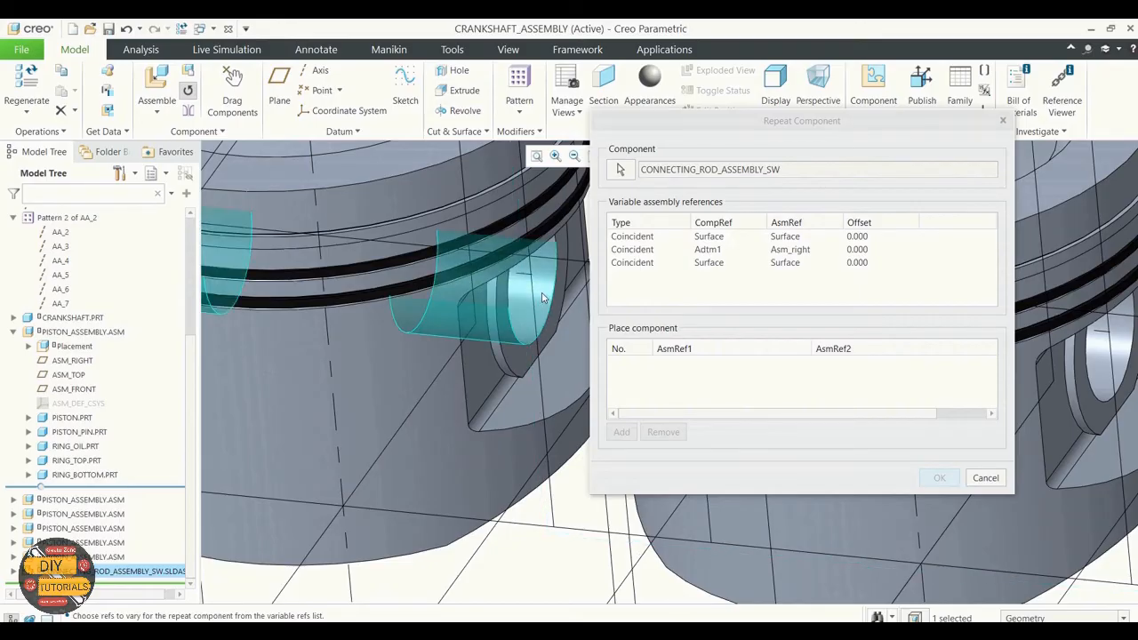
click(543, 298)
scroll(540, 298, down, 8)
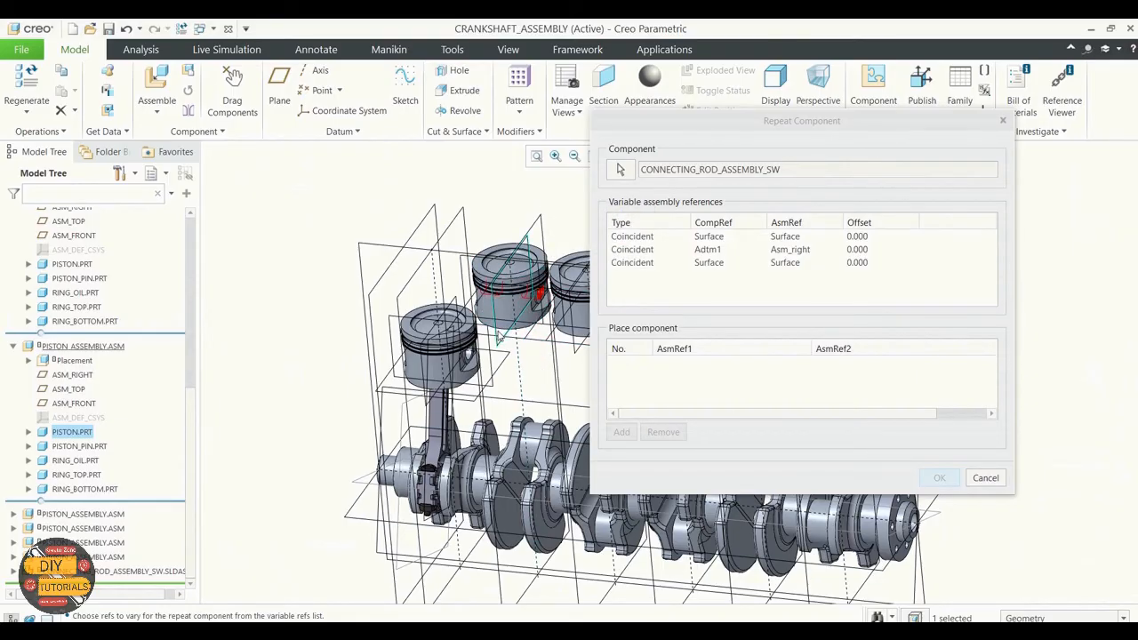
click(499, 336)
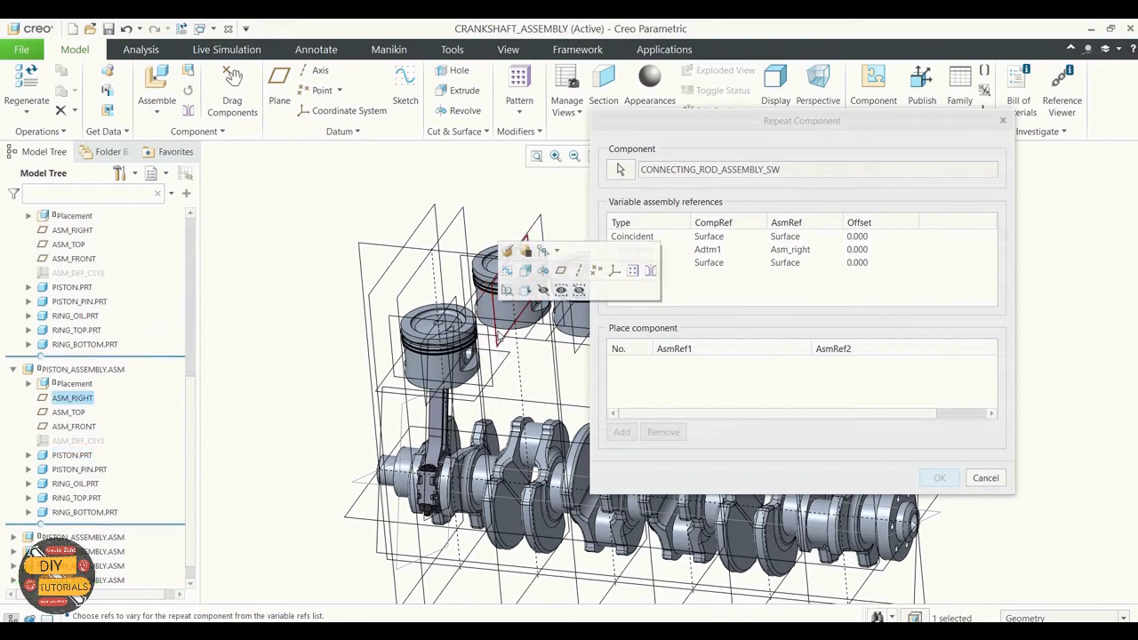
click(451, 208)
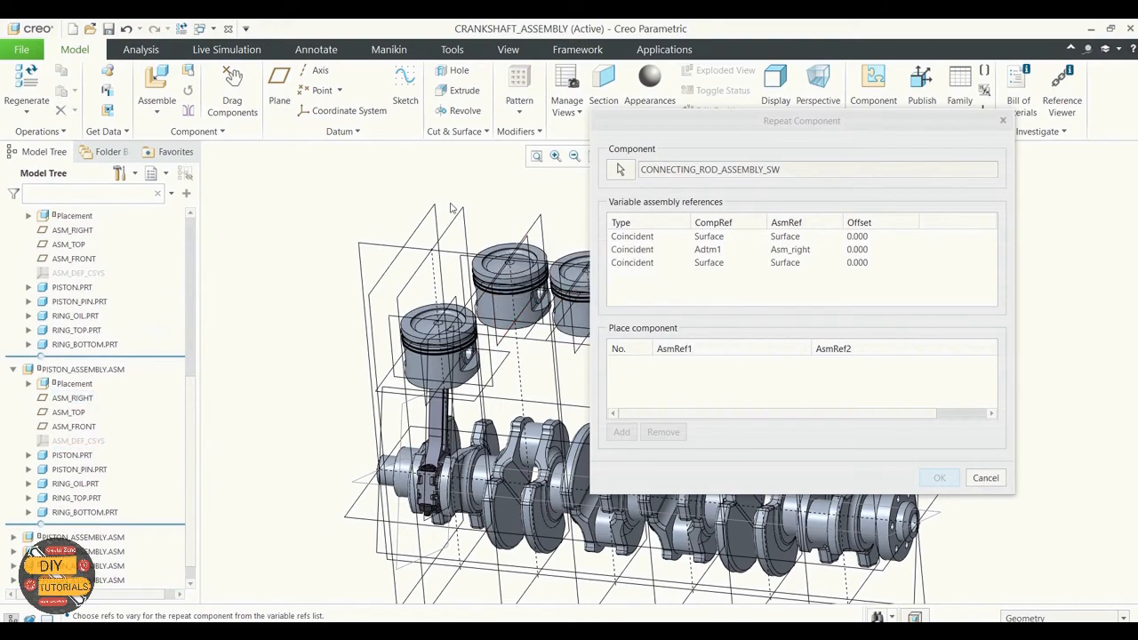
Mark all three Coincident references as variable and start adding a repeated connecting rod
click(731, 237)
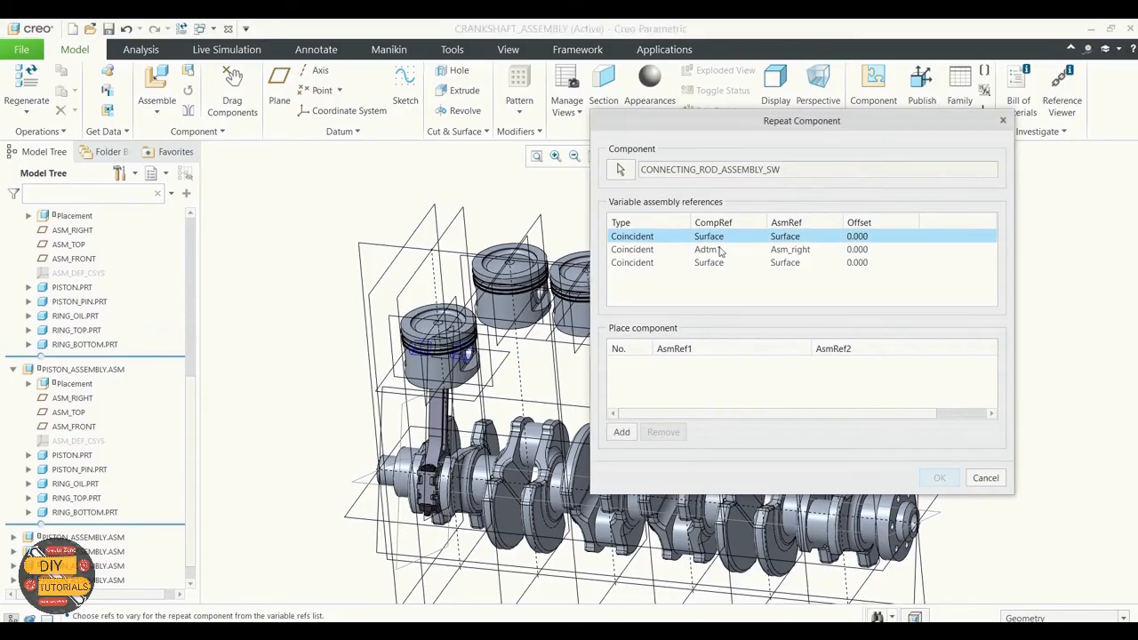
ctrl+click(718, 250)
ctrl+click(711, 263)
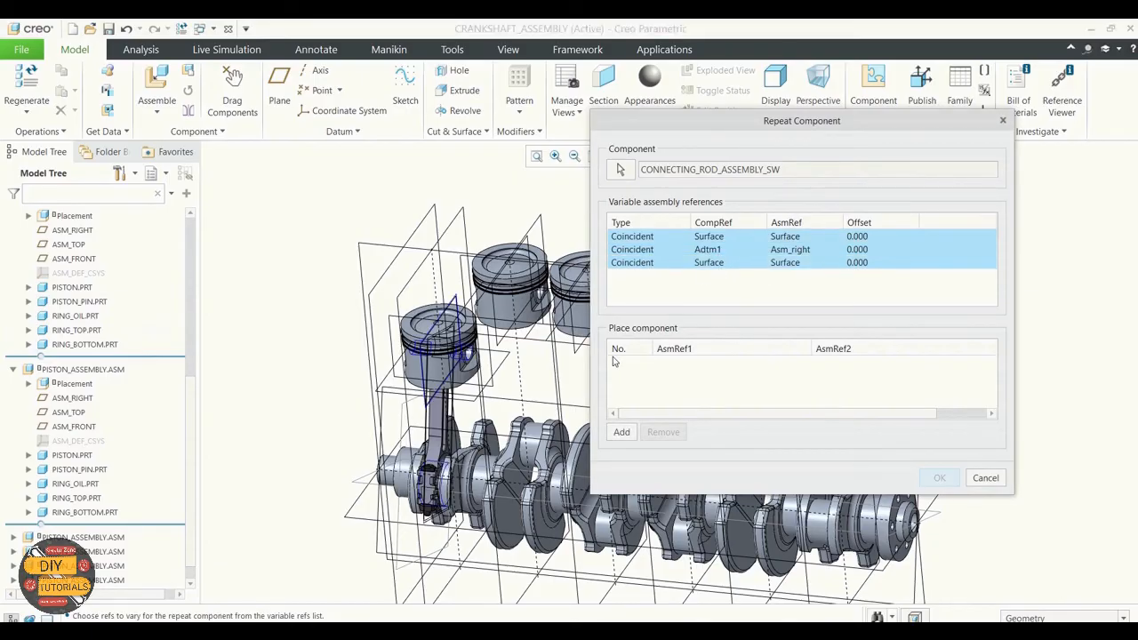
click(621, 432)
Place a repeated connecting rod using the second piston's pin-bore surface, its ASM_RIGHT plane and the crankshaft's second crankpin surface
scroll(534, 270, down, 3)
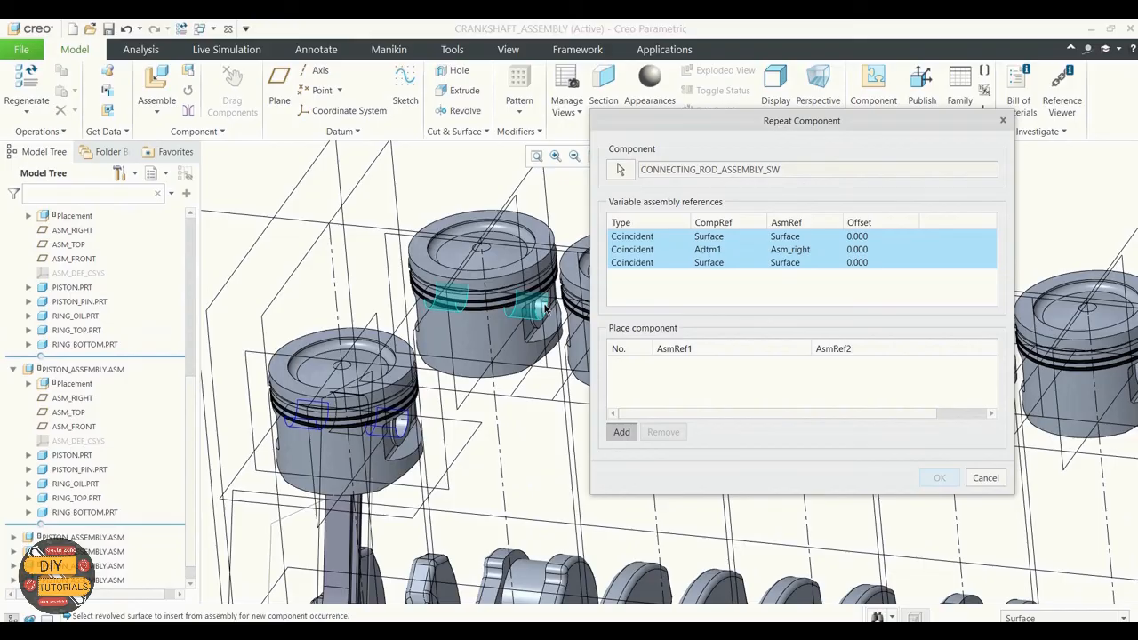
click(540, 308)
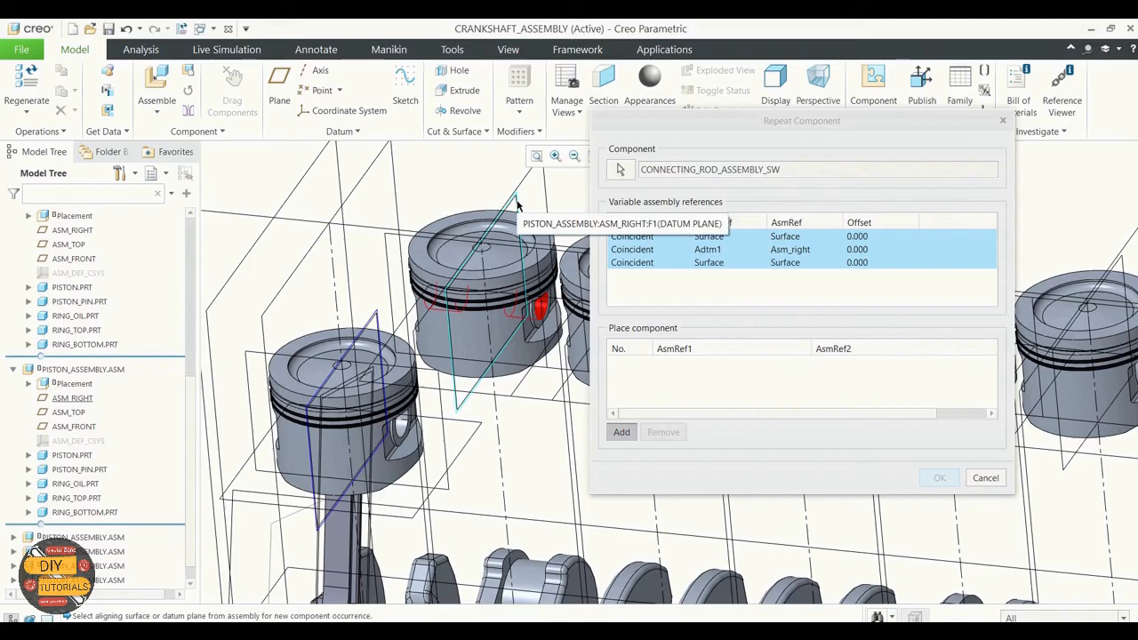
click(517, 204)
scroll(517, 204, down, 3)
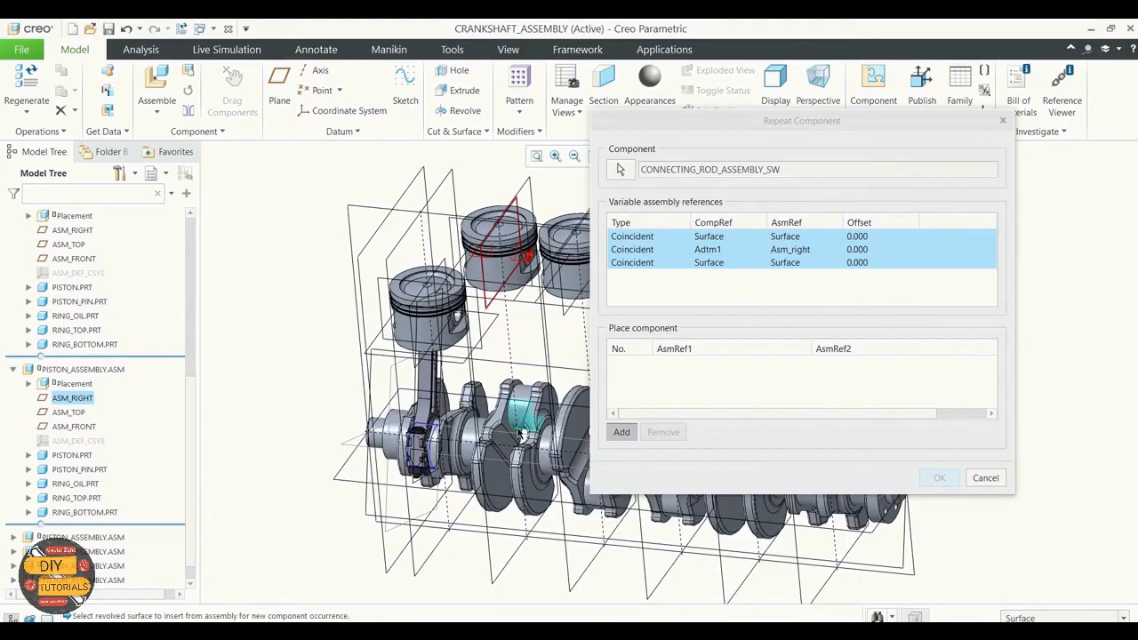
click(521, 410)
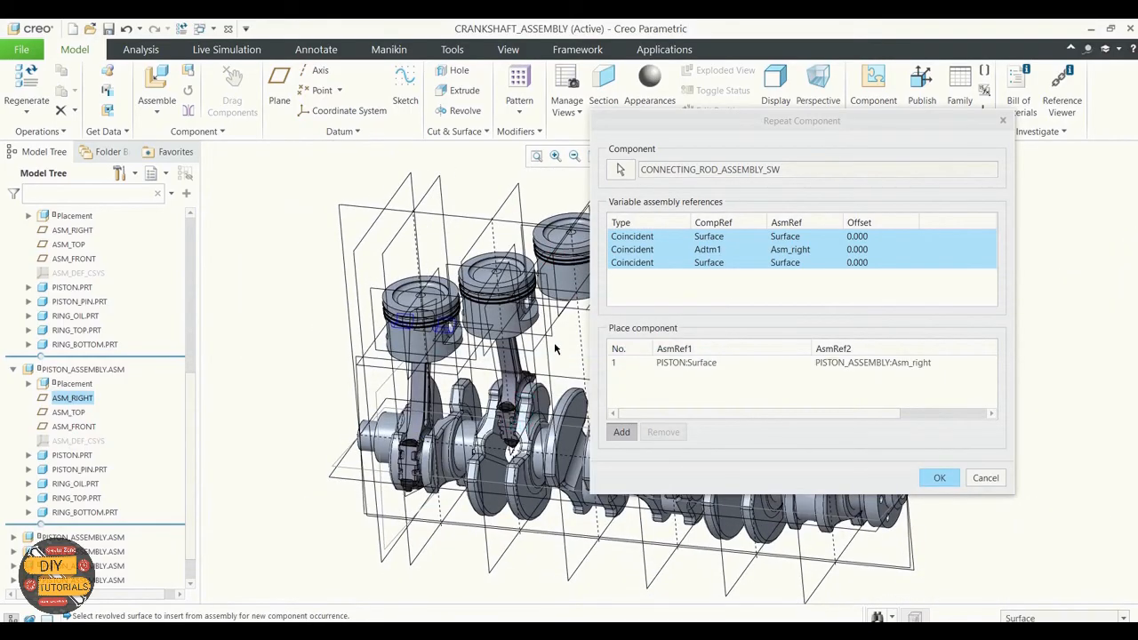
Place another repeated connecting rod using the third piston's pin-bore surface, its ASM_RIGHT plane and a cylindrical crankshaft surface
scroll(484, 338, down, 3)
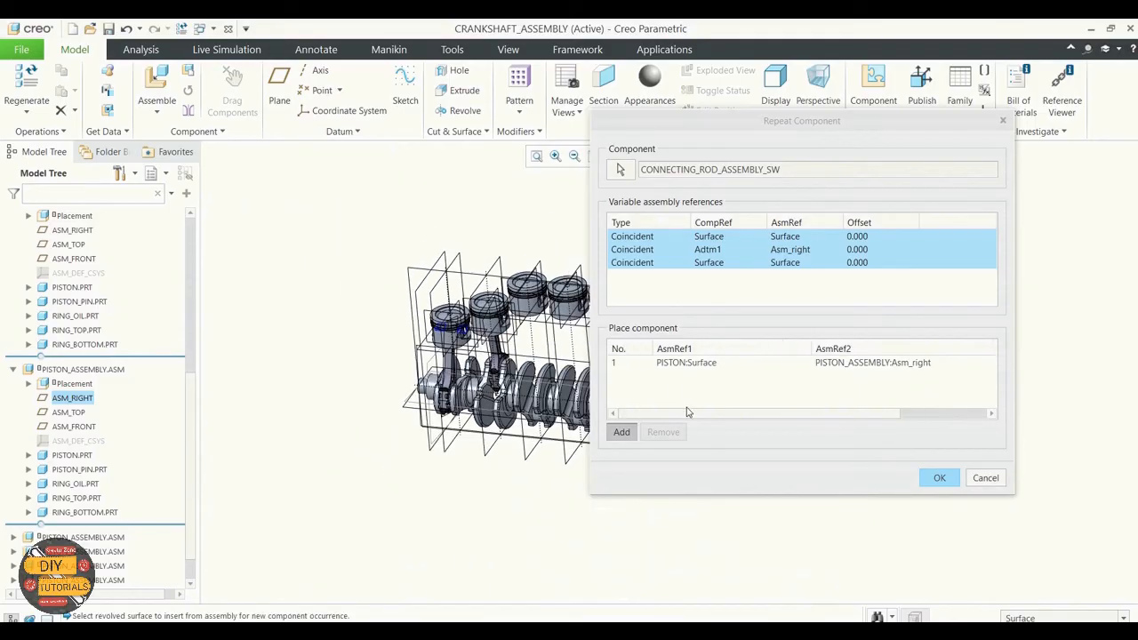
scroll(533, 328, up, 4)
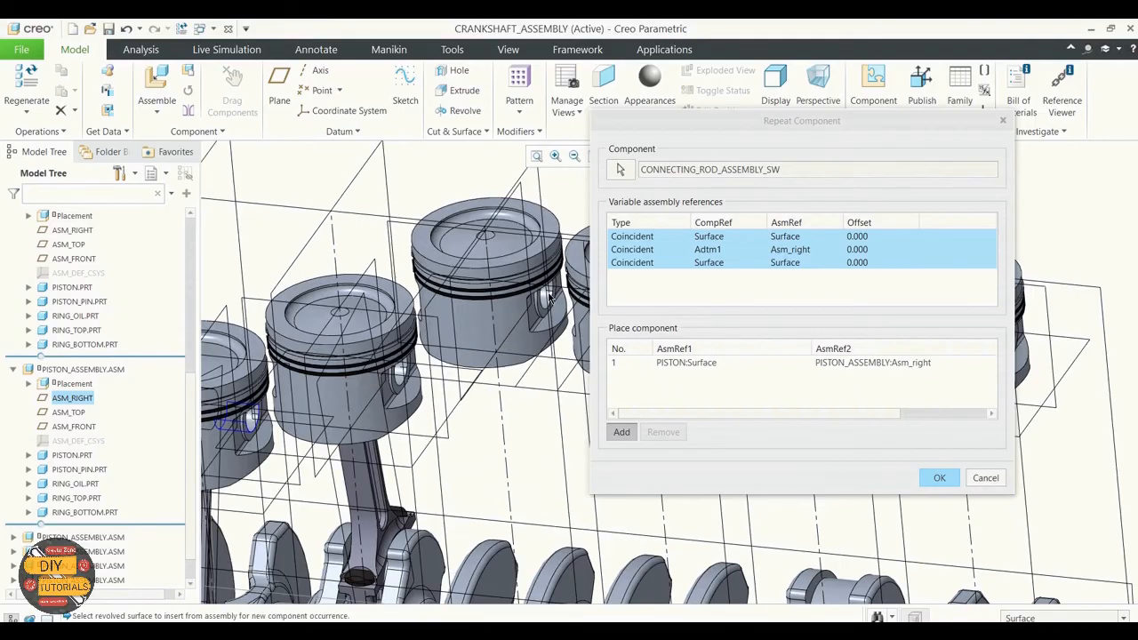
scroll(548, 304, down, 4)
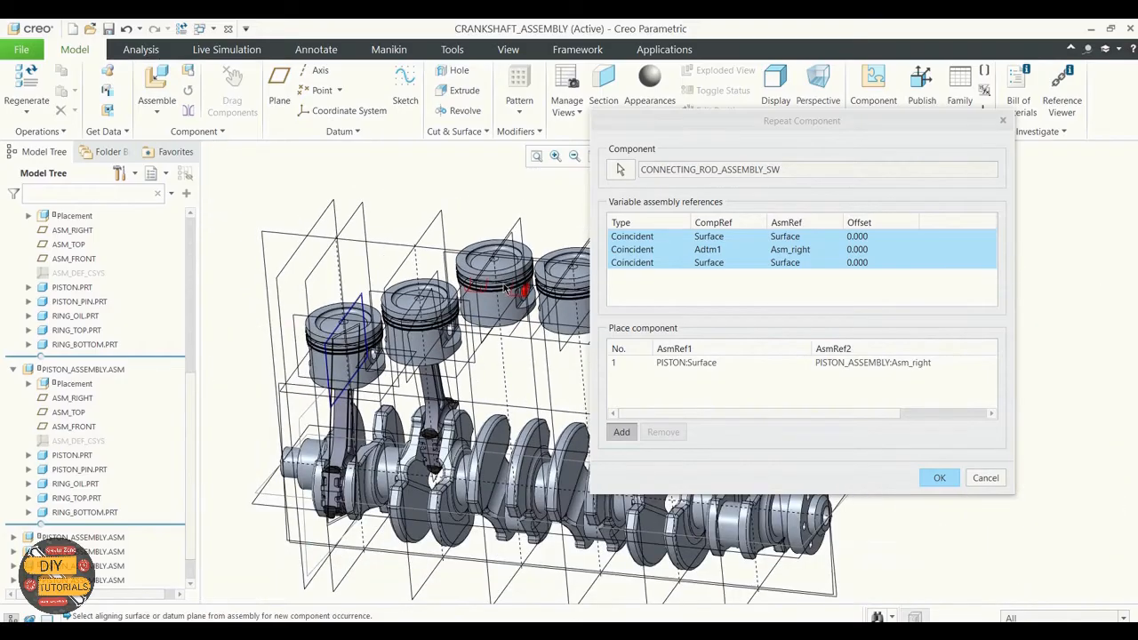
click(516, 236)
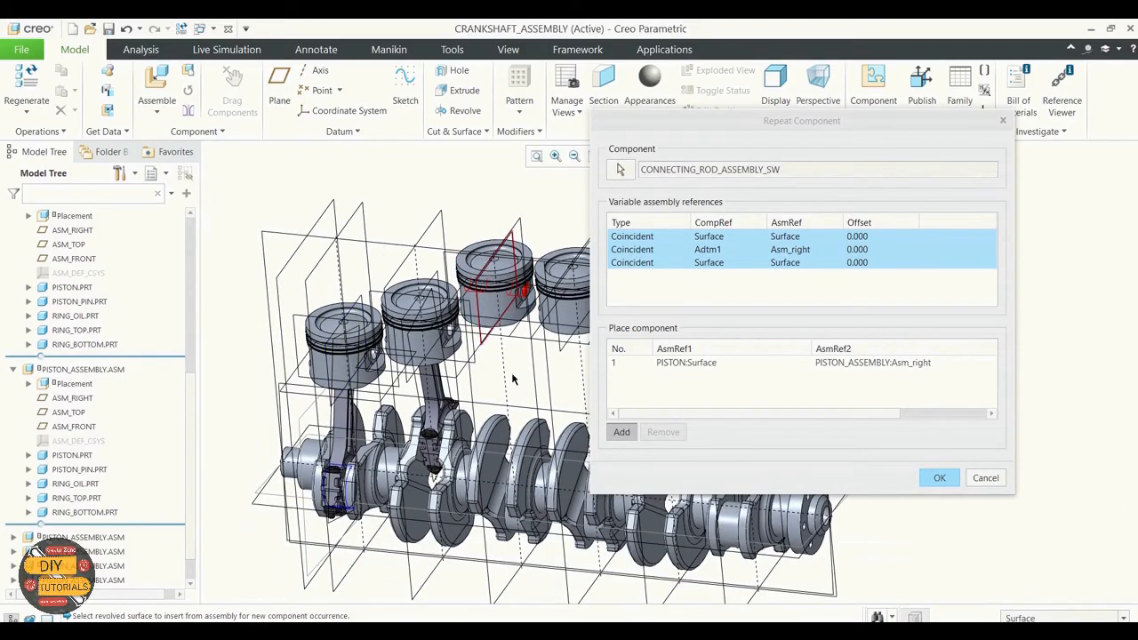
click(463, 478)
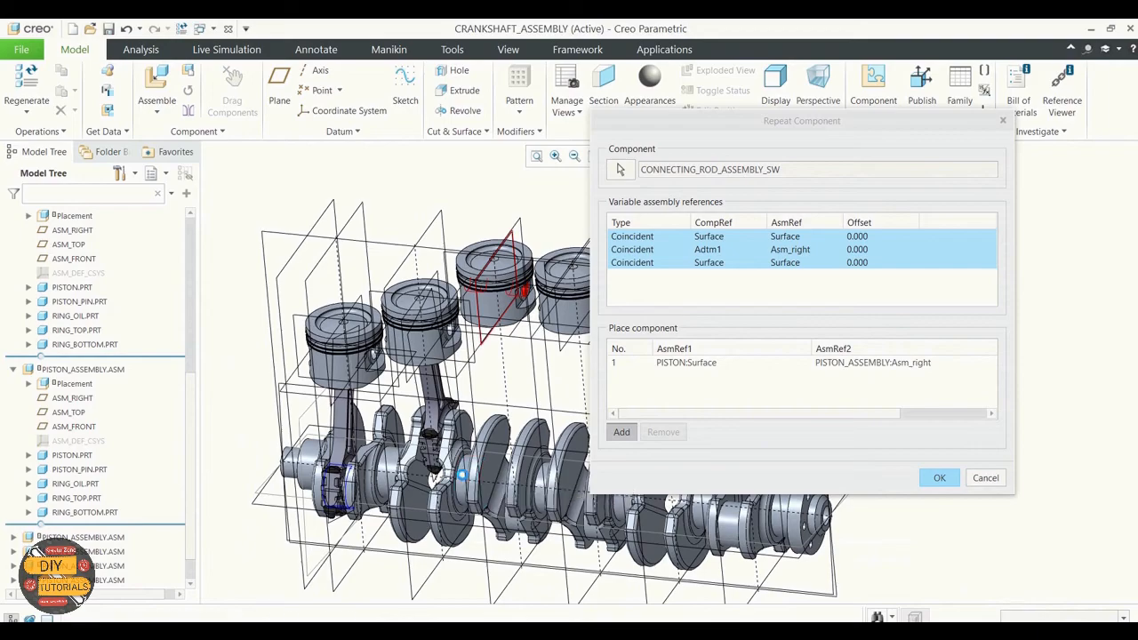
Review the assembly references of the third piston's connecting rod and remove that rod from the repeated placements
scroll(533, 402, down, 5)
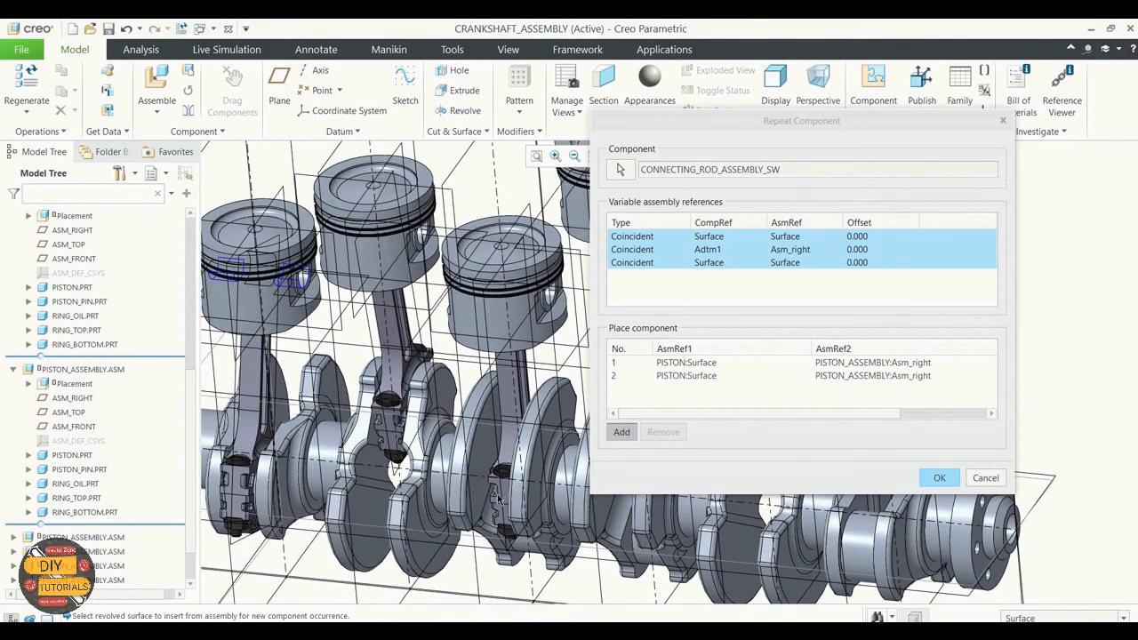
middle_drag(527, 396, 635, 422)
drag(669, 414, 928, 418)
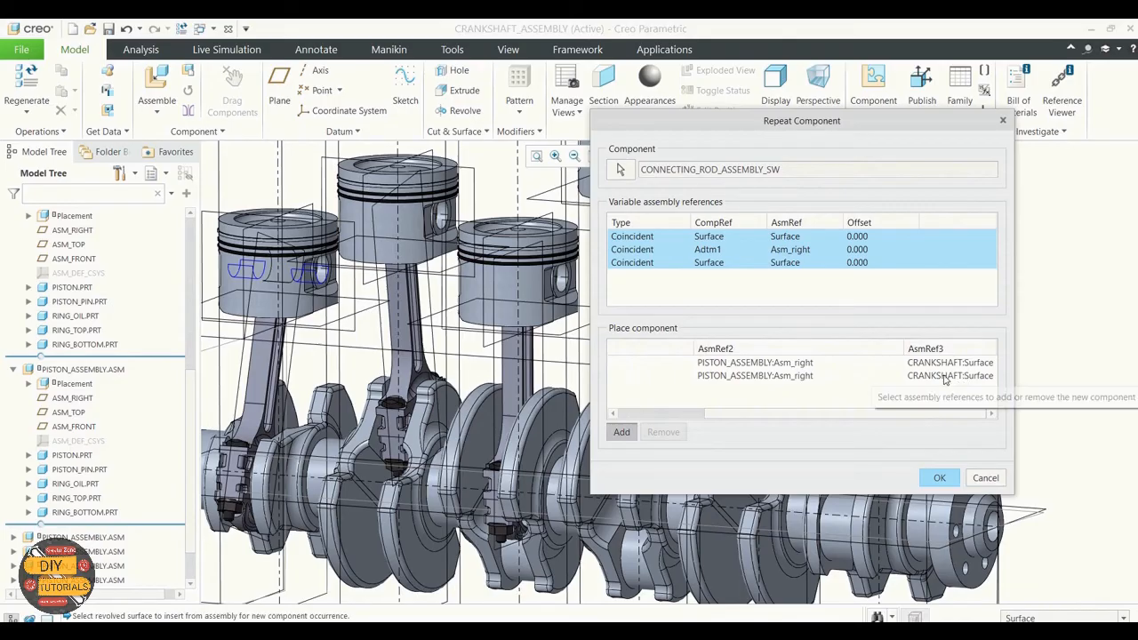
drag(846, 417, 642, 419)
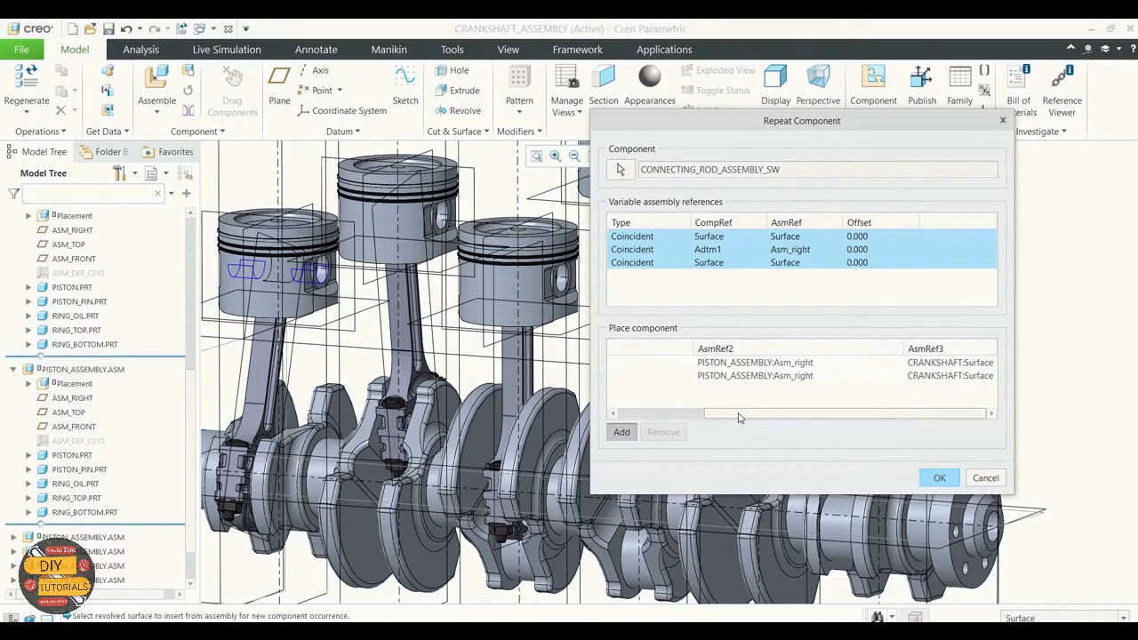
drag(737, 419, 636, 424)
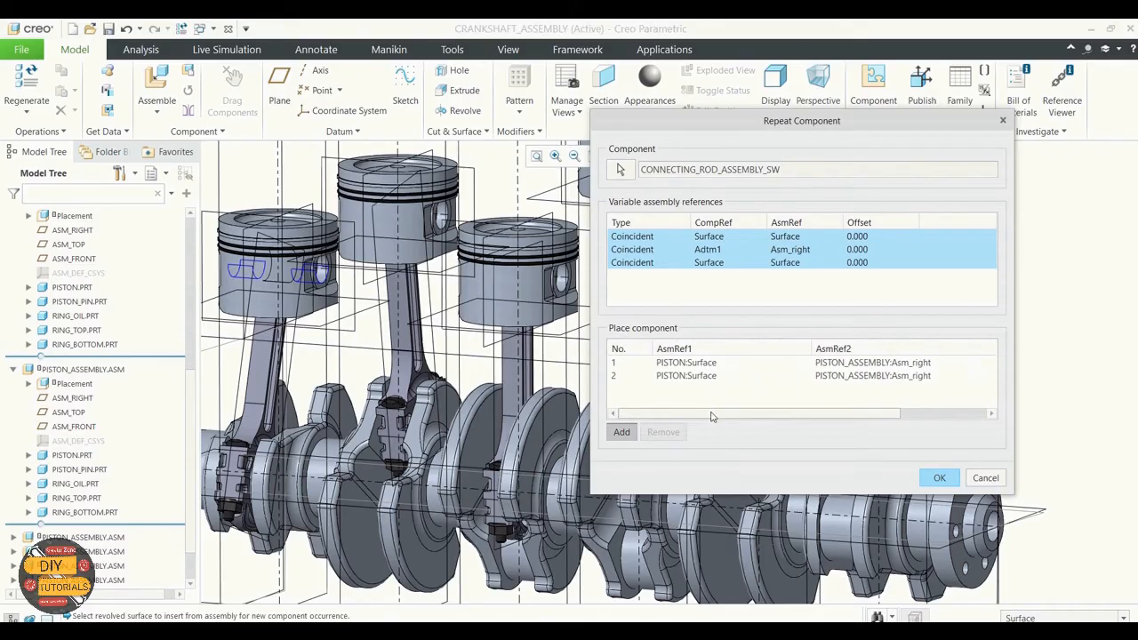
click(903, 377)
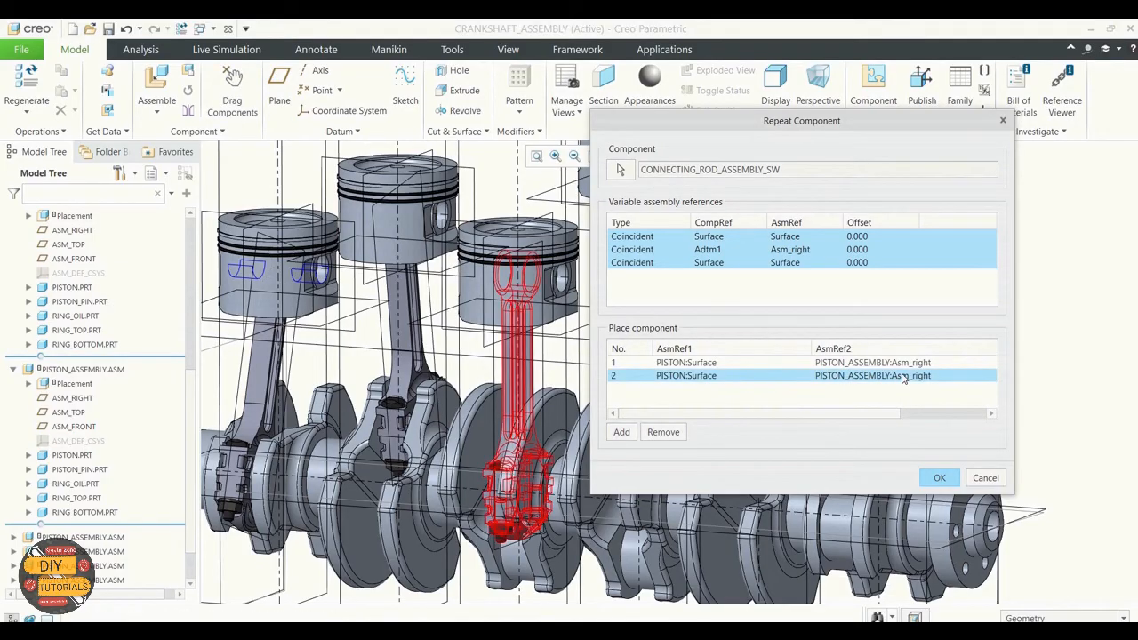
drag(845, 414, 948, 376)
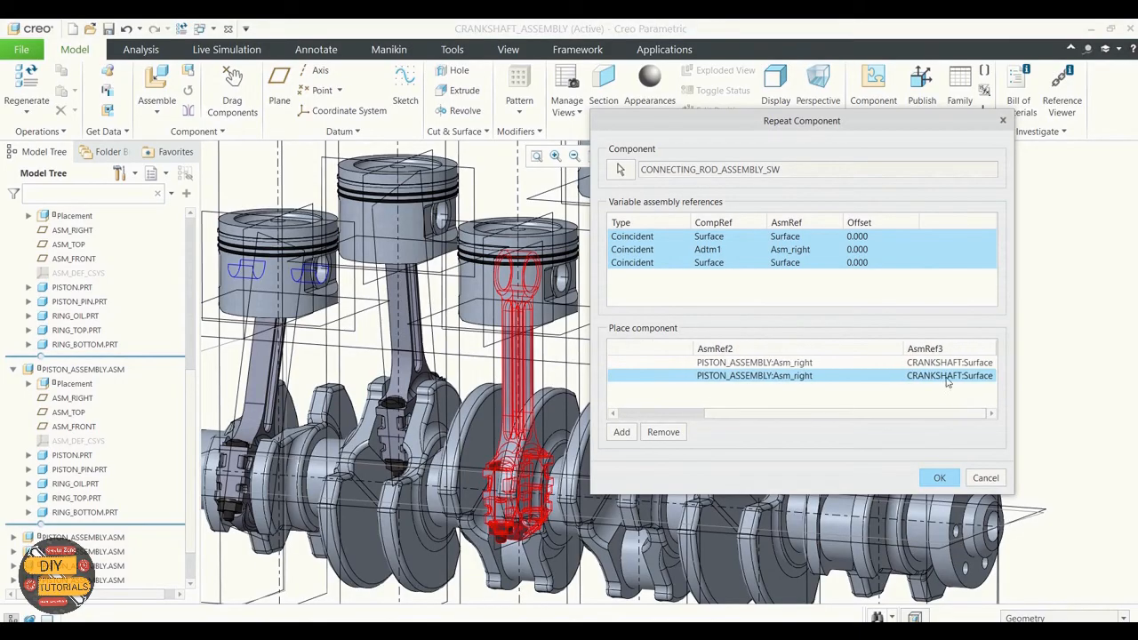
click(887, 381)
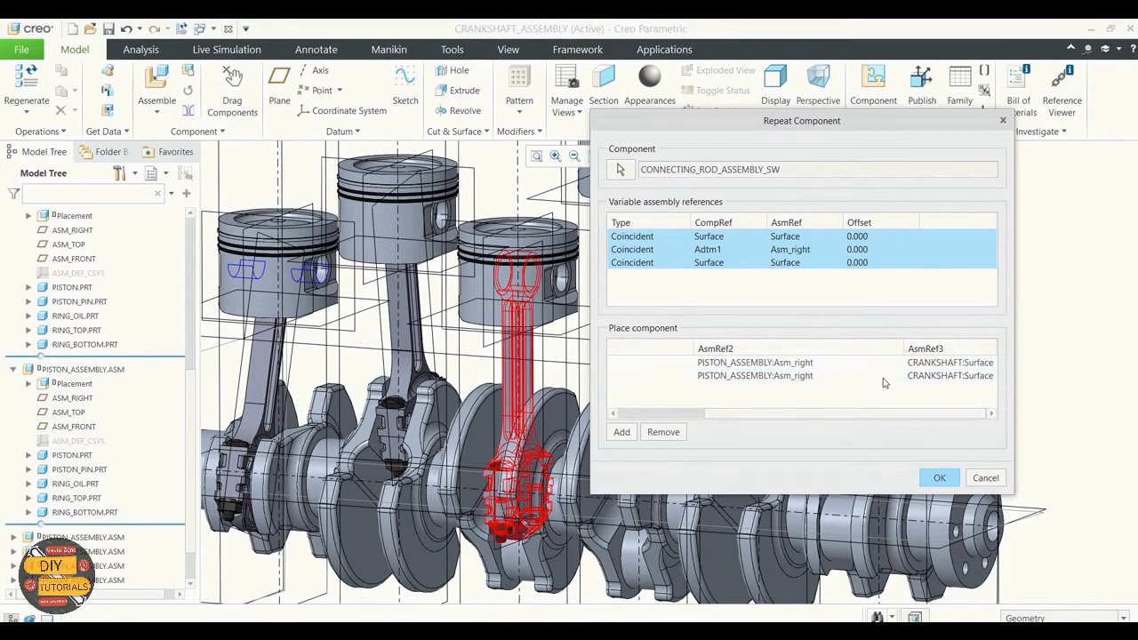
click(835, 382)
click(663, 432)
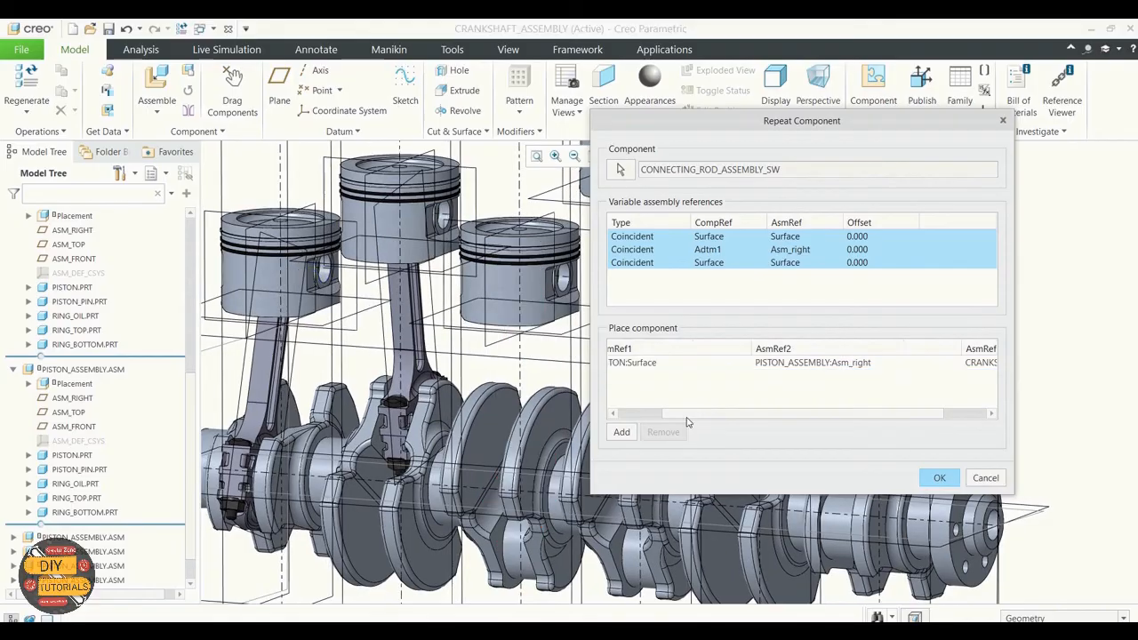
scroll(473, 340, down, 3)
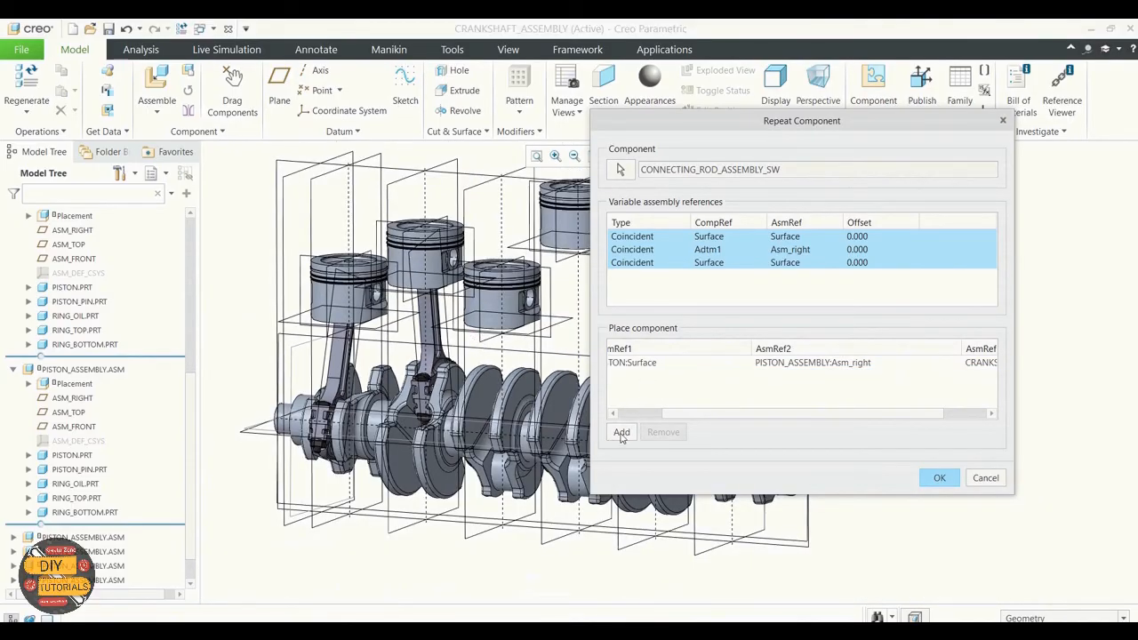
scroll(515, 333, up, 5)
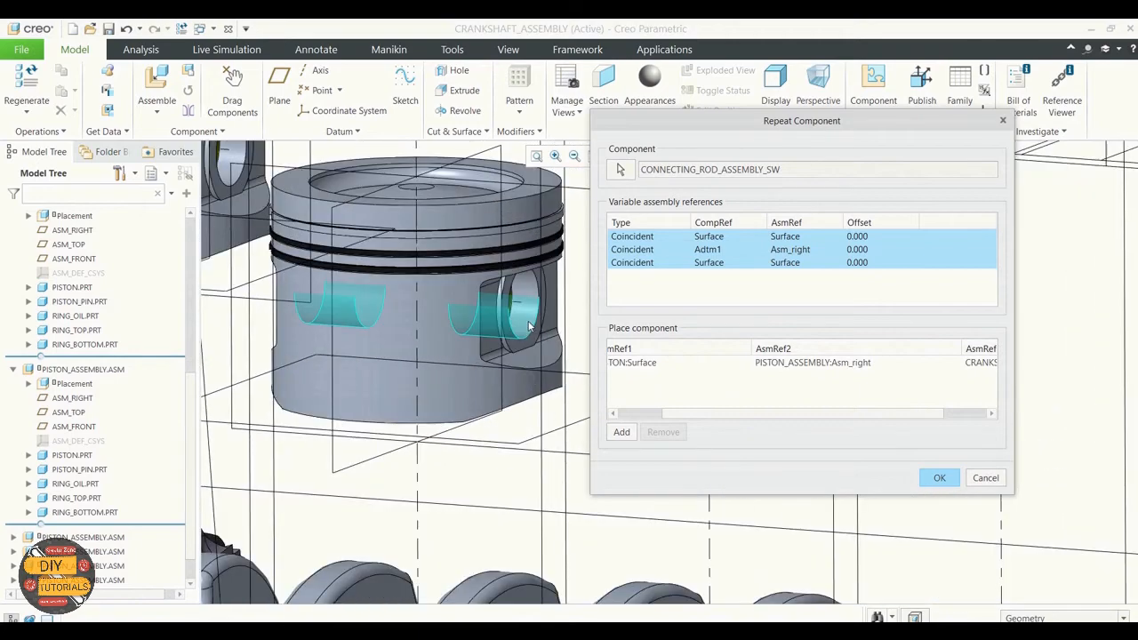
click(516, 305)
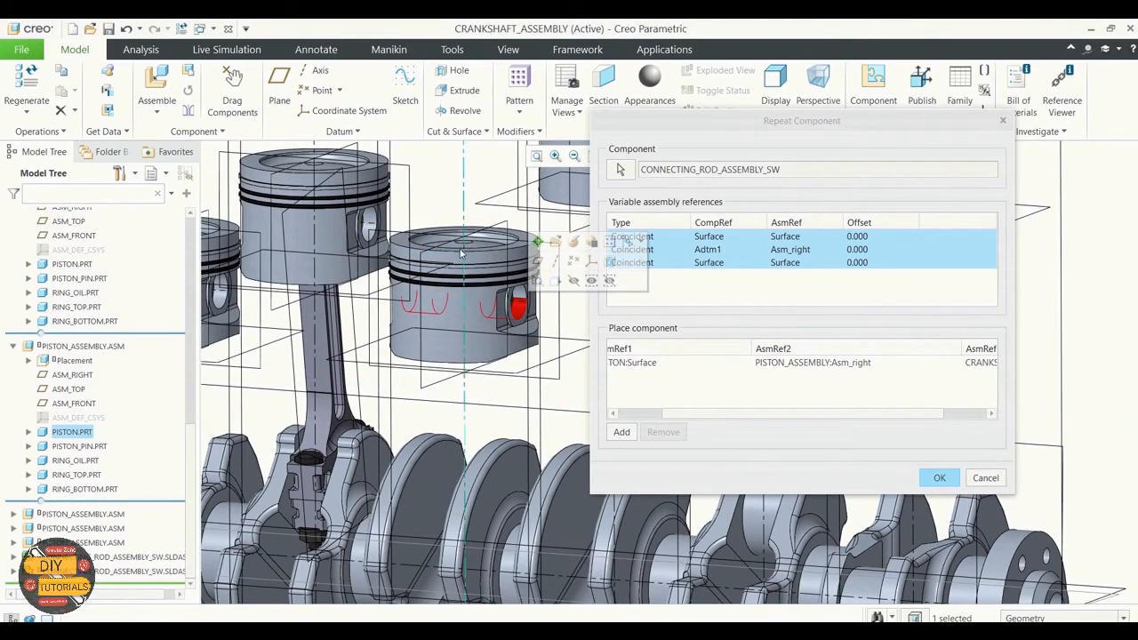
ctrl+click(424, 318)
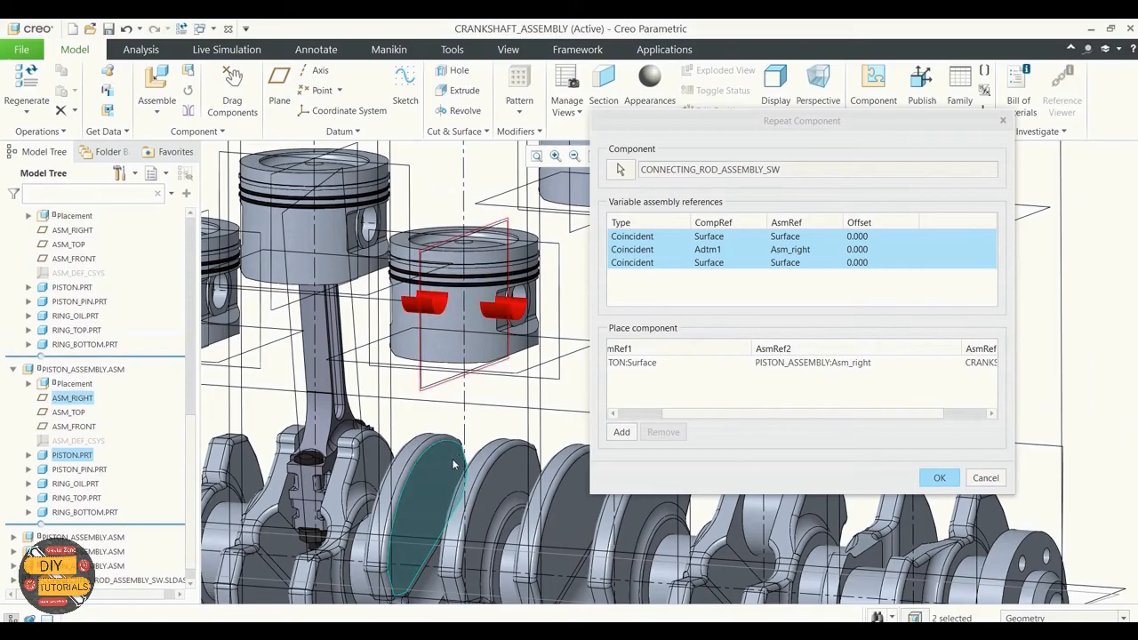
scroll(515, 392, down, 4)
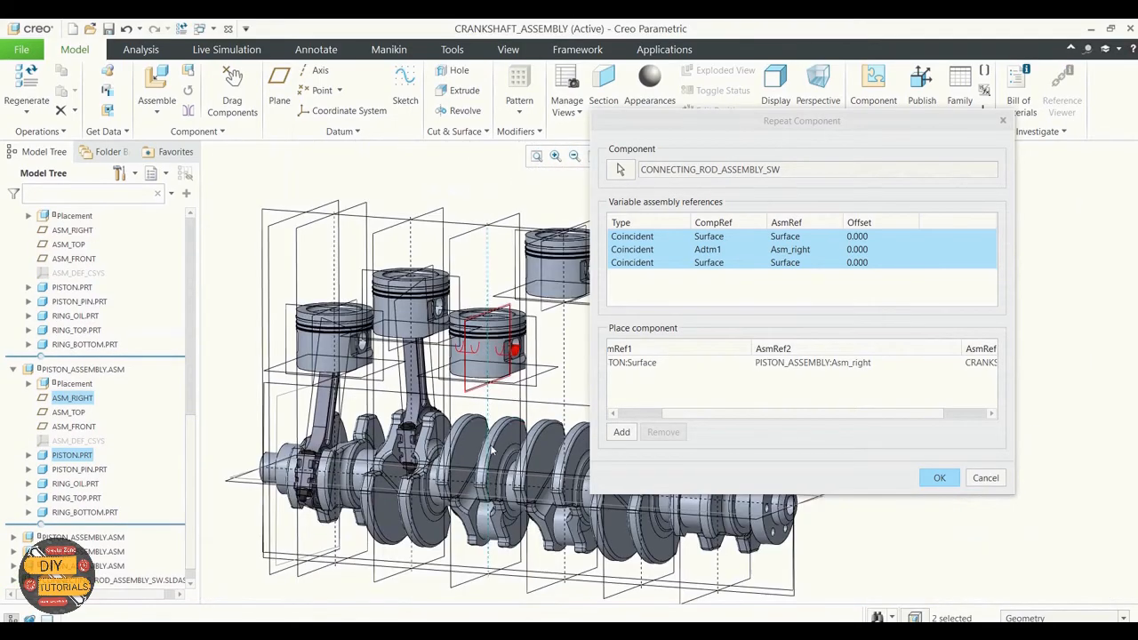
scroll(498, 426, up, 3)
scroll(477, 365, down, 2)
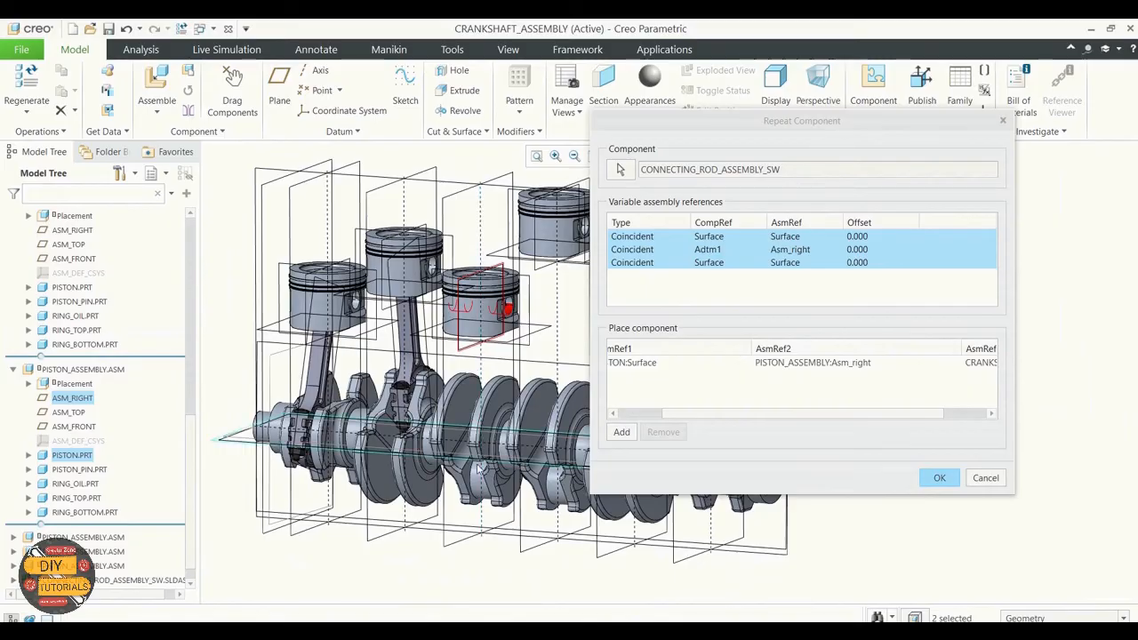
scroll(480, 484, up, 1)
click(478, 487)
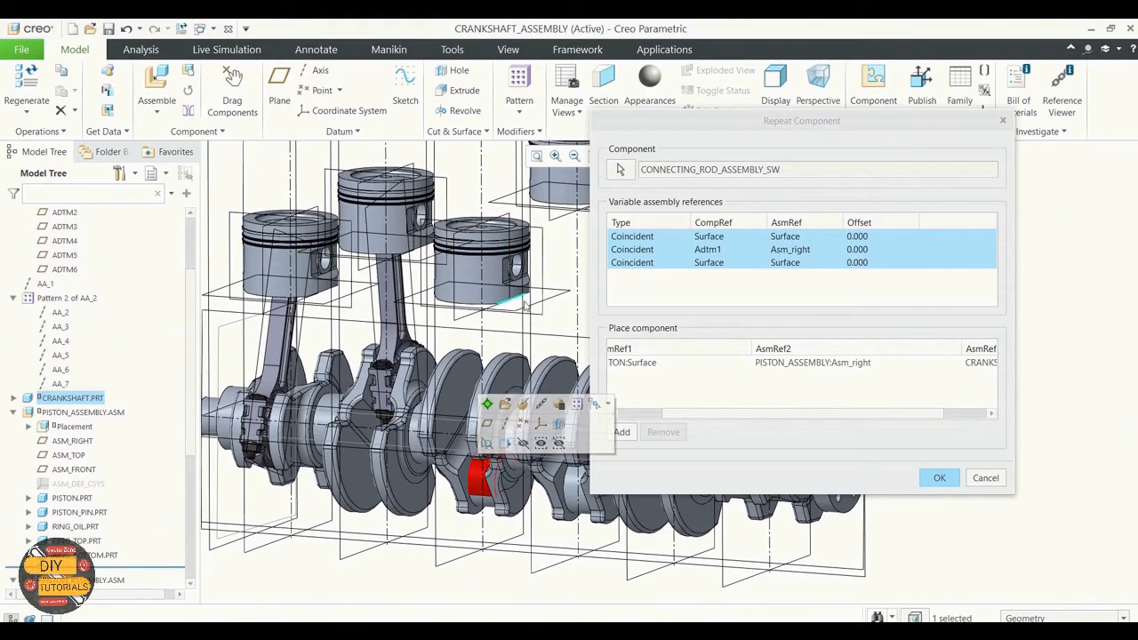
Add a repeated connecting rod using the third piston's pin-bore surface, its ASM_RIGHT plane and the crankshaft's third crankpin surface
click(625, 432)
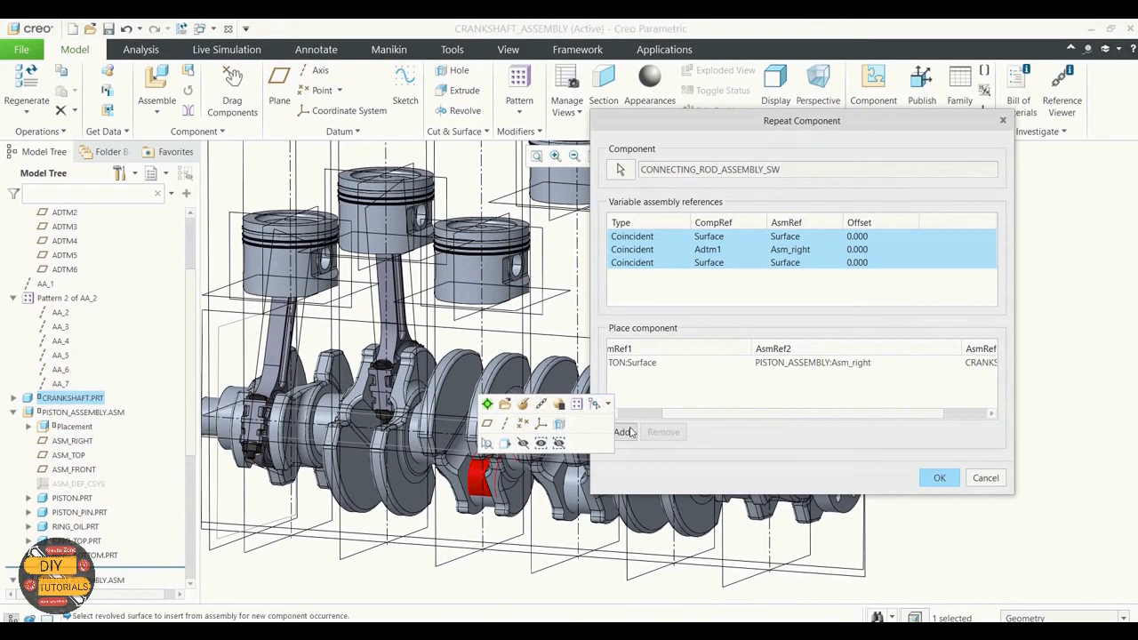
click(514, 272)
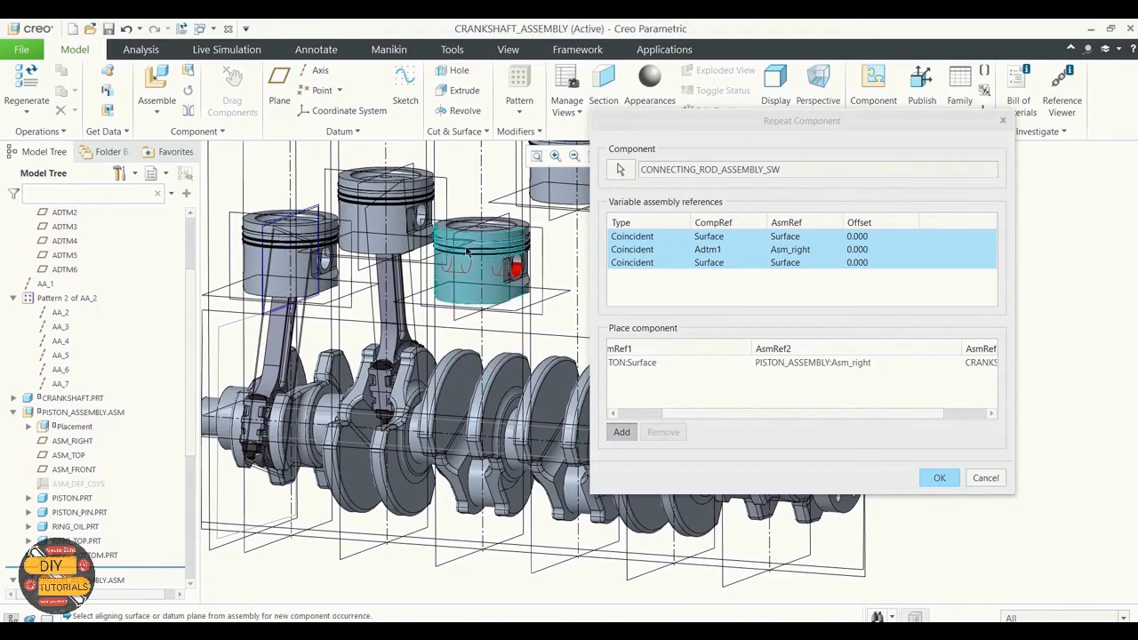
click(453, 278)
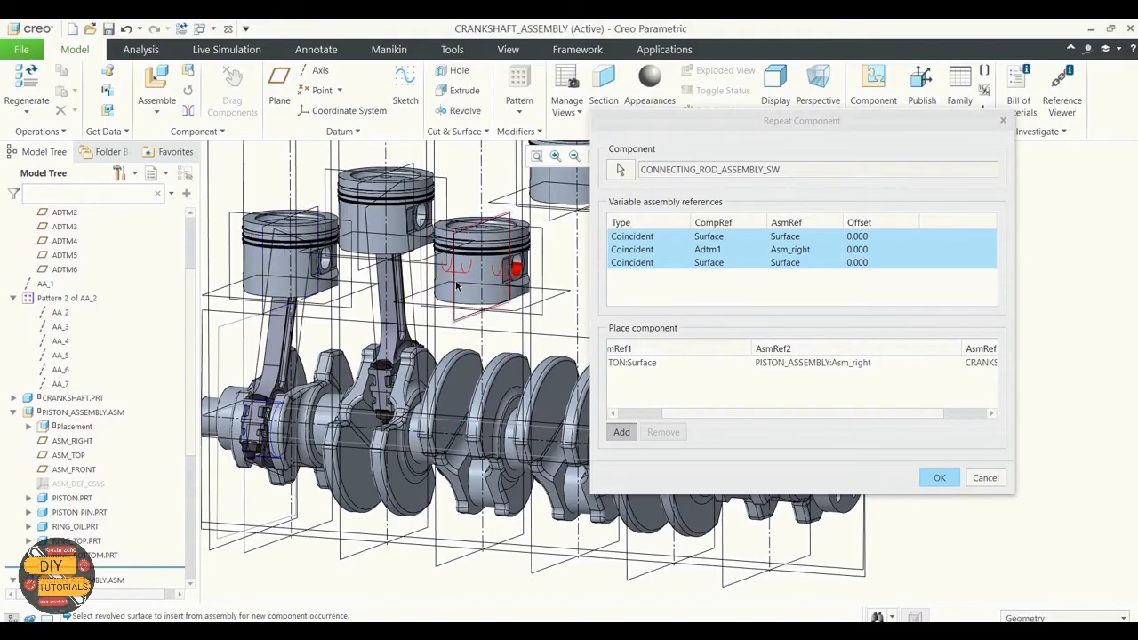
click(477, 481)
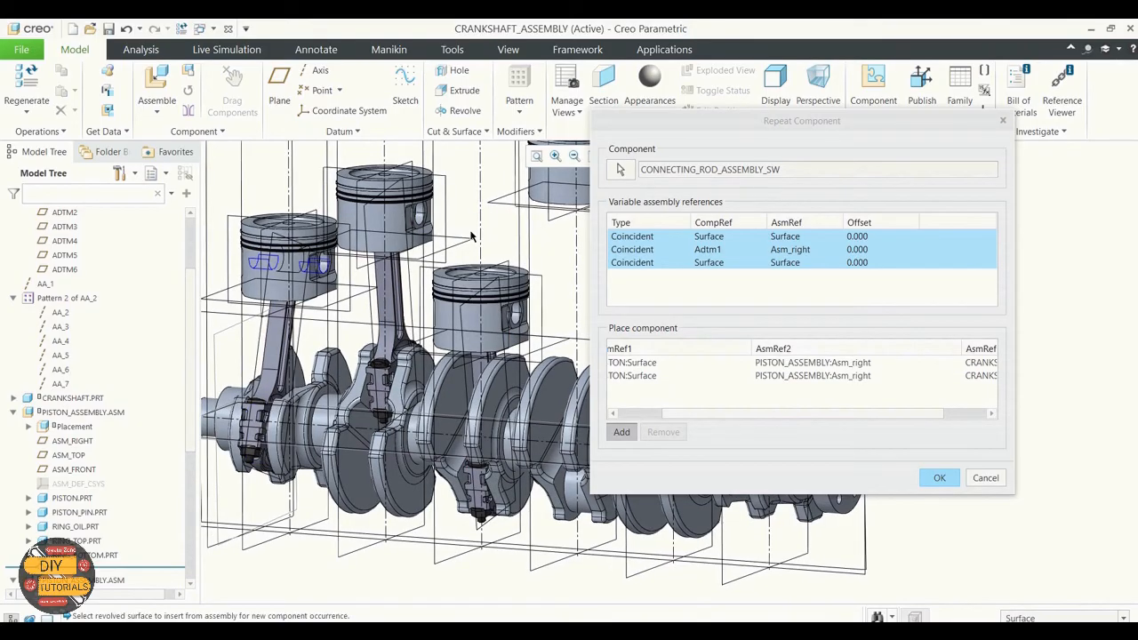
Place a repeated connecting rod using the fourth piston's pin-bore surface, its ASM_RIGHT plane and the crankshaft's fourth crankpin surface
scroll(471, 235, down, 2)
scroll(552, 202, up, 3)
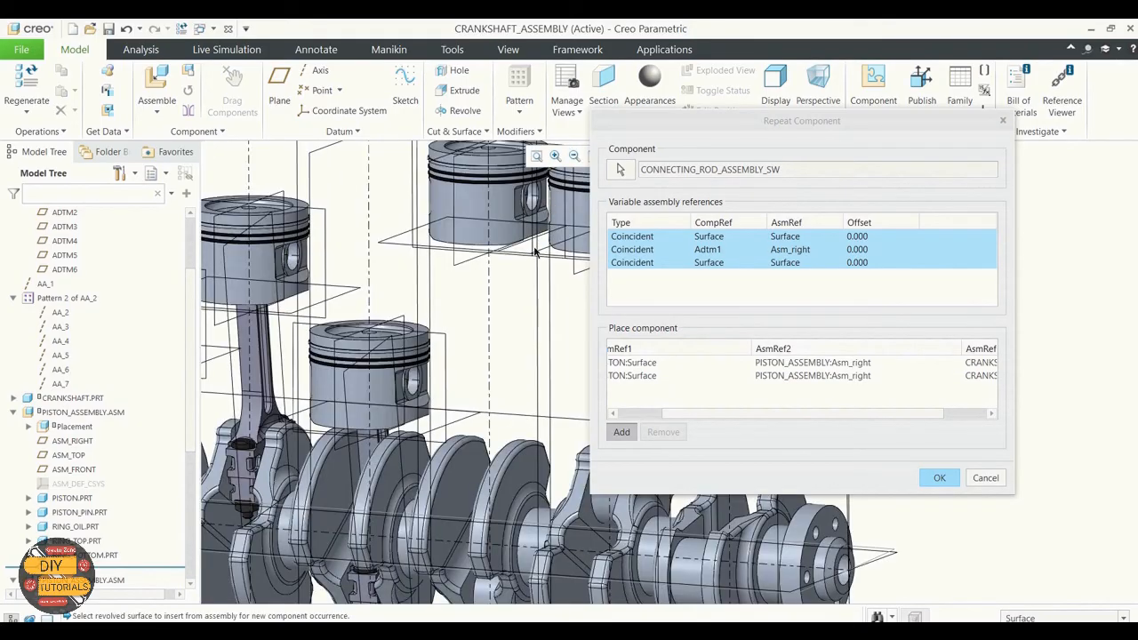
scroll(542, 215, up, 3)
scroll(538, 219, down, 3)
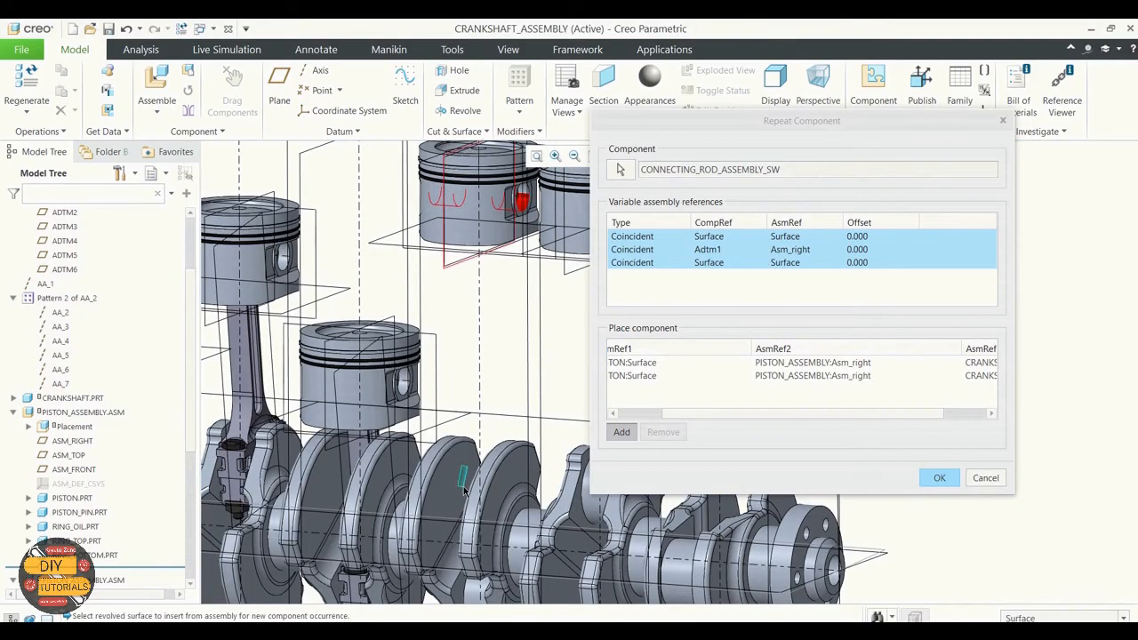
scroll(487, 340, down, 3)
middle_drag(384, 568, 386, 577)
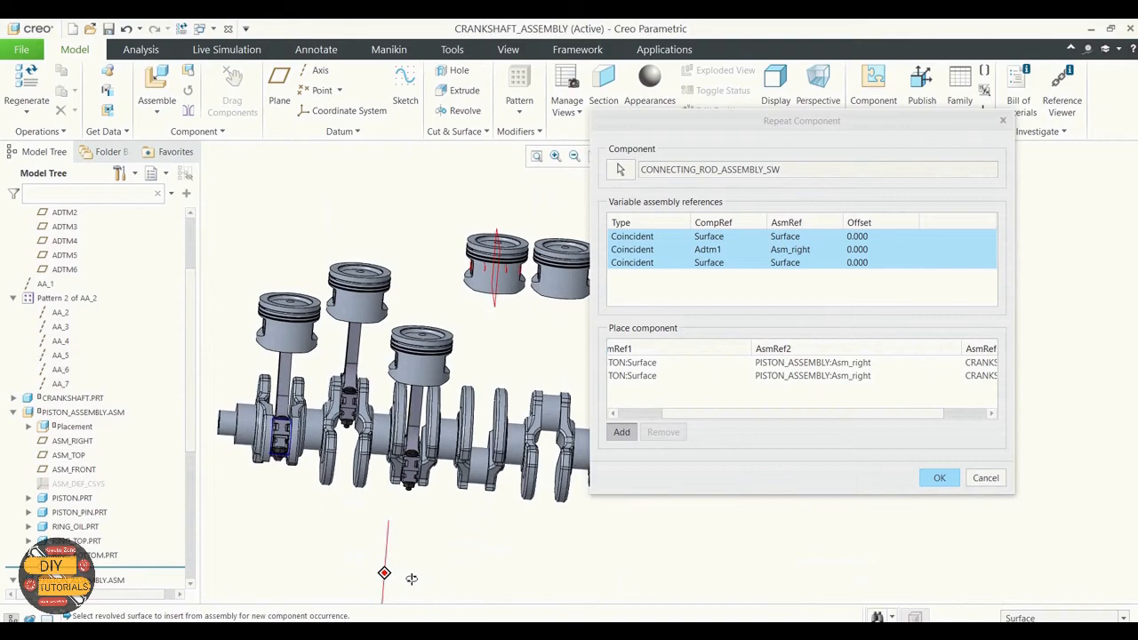
click(485, 467)
Try to place a repeated connecting rod using the fifth piston's pin-bore surface, its ASM_RIGHT plane and the crankshaft surface beside the fifth crankpin
middle_drag(495, 251, 470, 252)
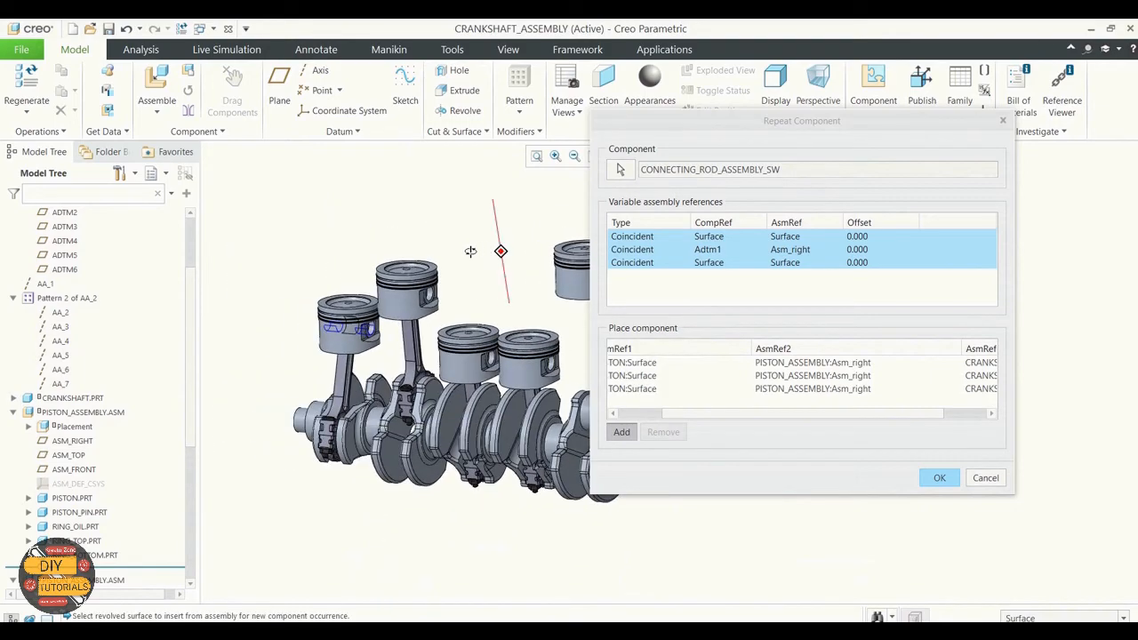
scroll(471, 253, down, 3)
scroll(513, 263, up, 5)
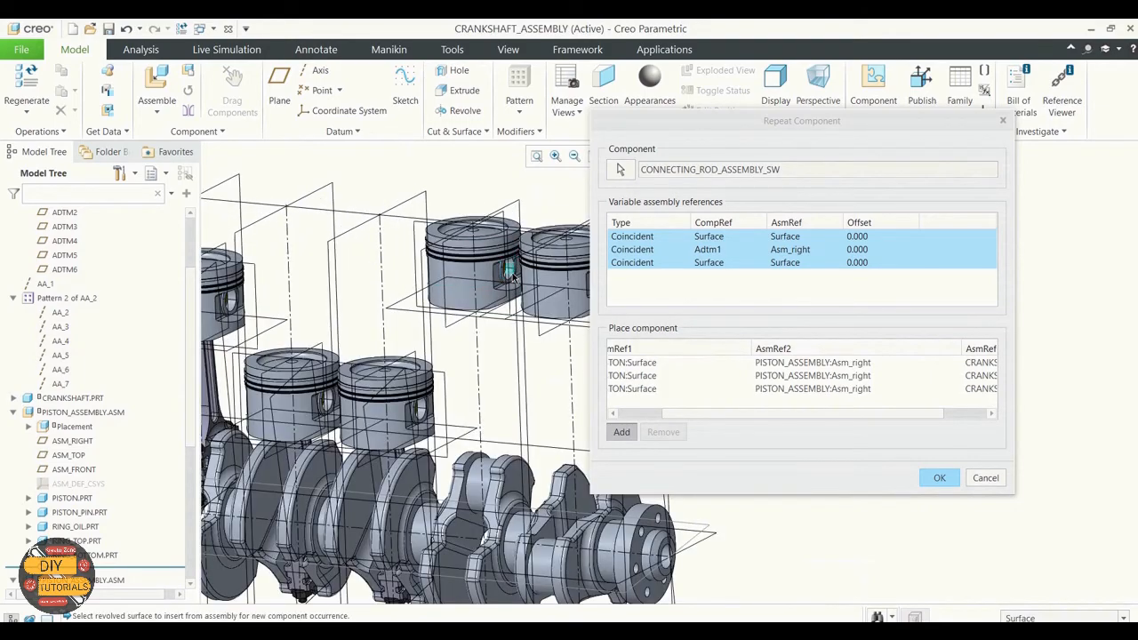
scroll(514, 276, up, 3)
click(515, 254)
scroll(517, 244, down, 2)
scroll(516, 241, down, 2)
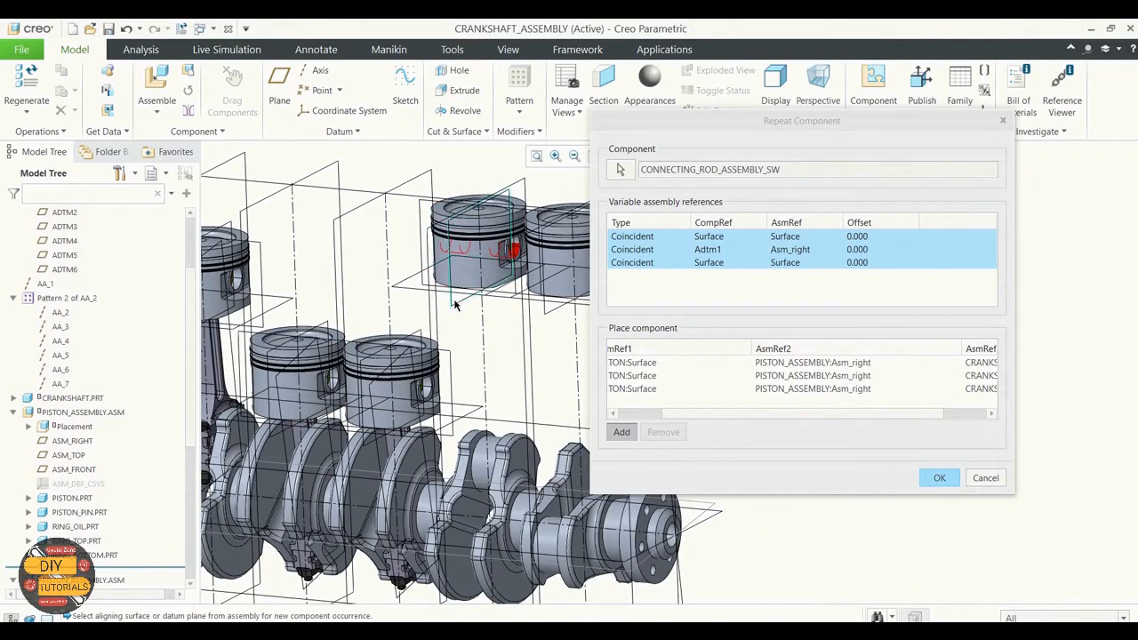
click(454, 304)
scroll(454, 304, down, 2)
middle_drag(452, 513, 483, 516)
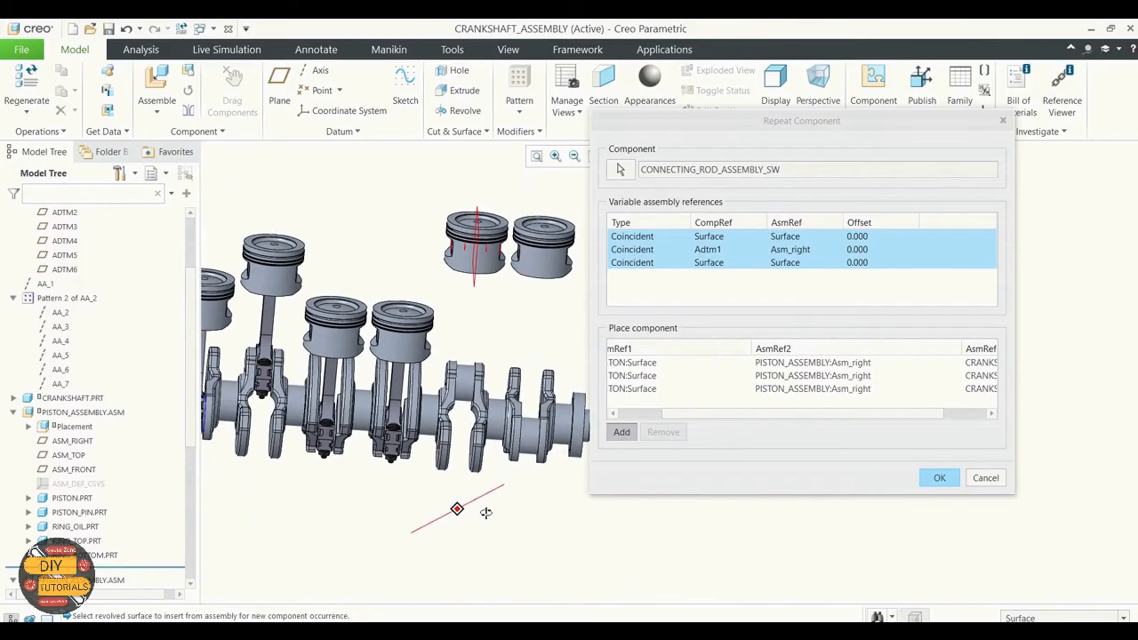
click(433, 420)
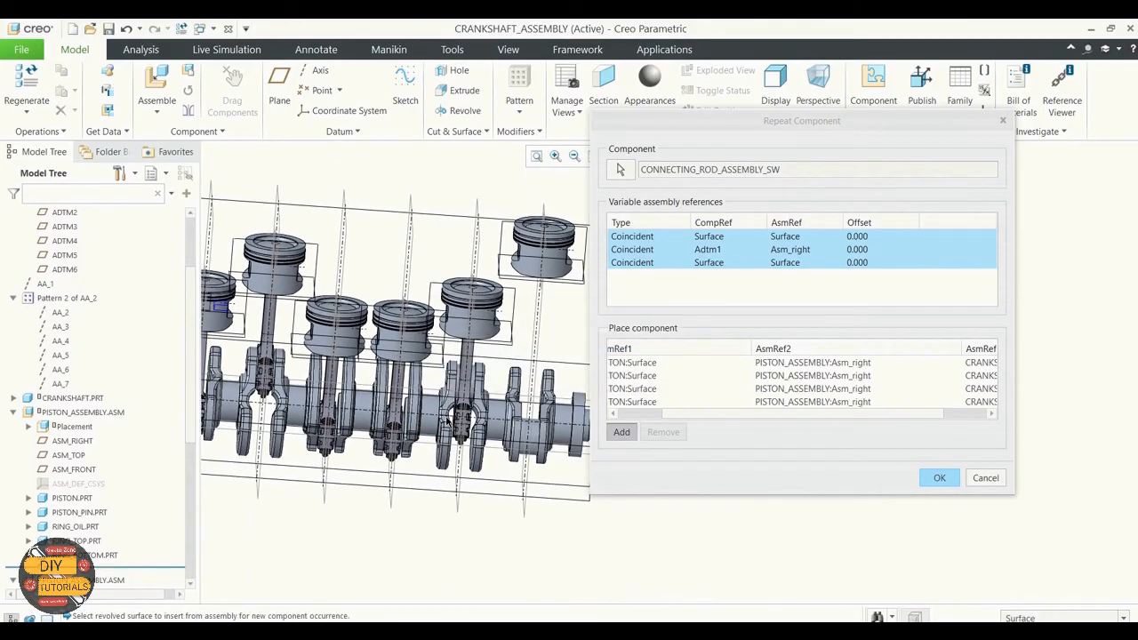
Remove the fifth piston's misplaced connecting rod from the repeated placements
middle_drag(497, 499, 597, 465)
click(651, 401)
click(664, 432)
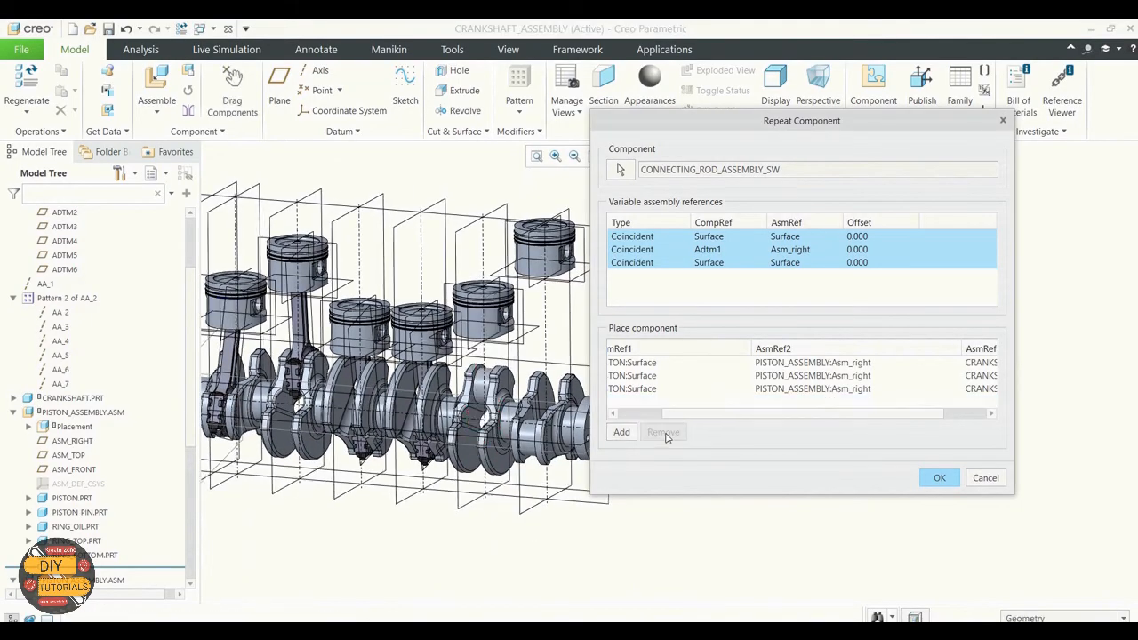
scroll(573, 330, down, 4)
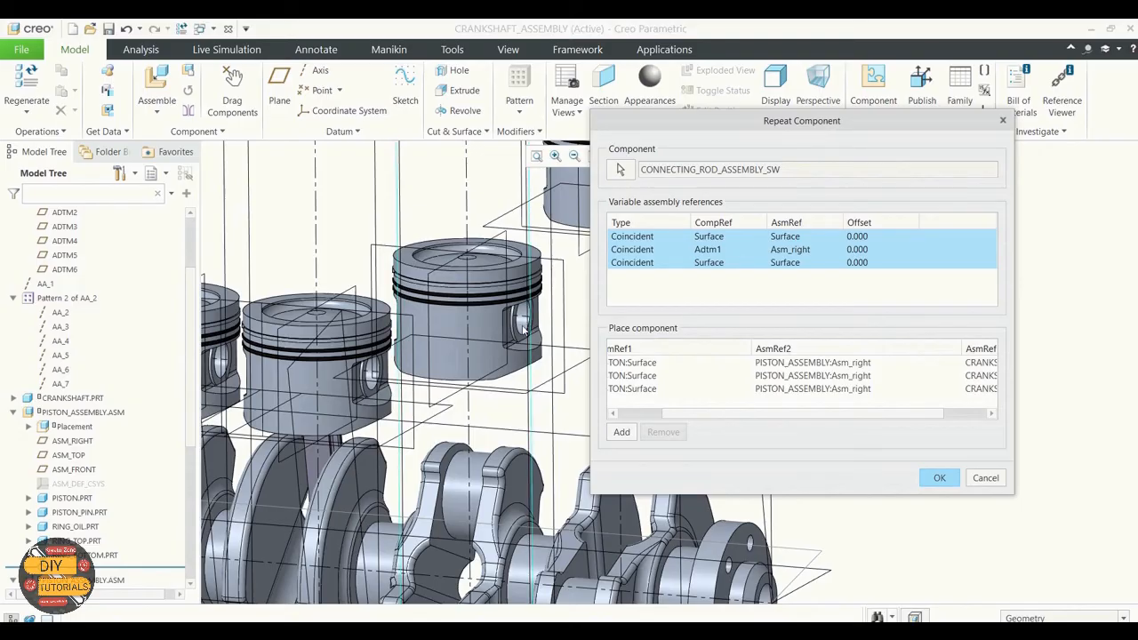
click(514, 322)
scroll(472, 316, up, 3)
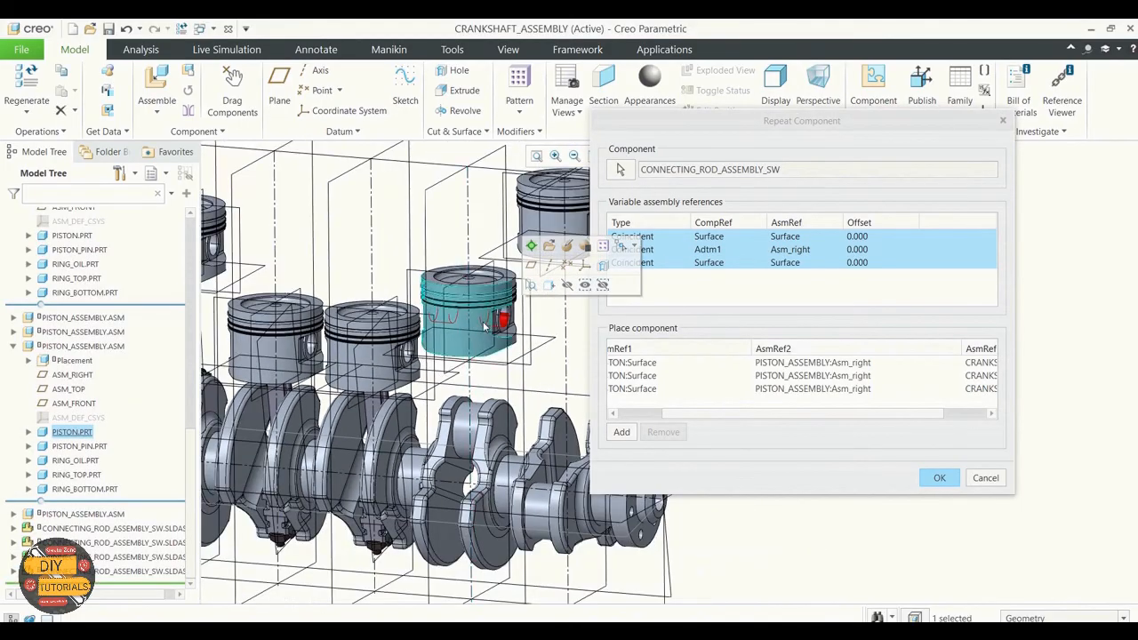
click(449, 312)
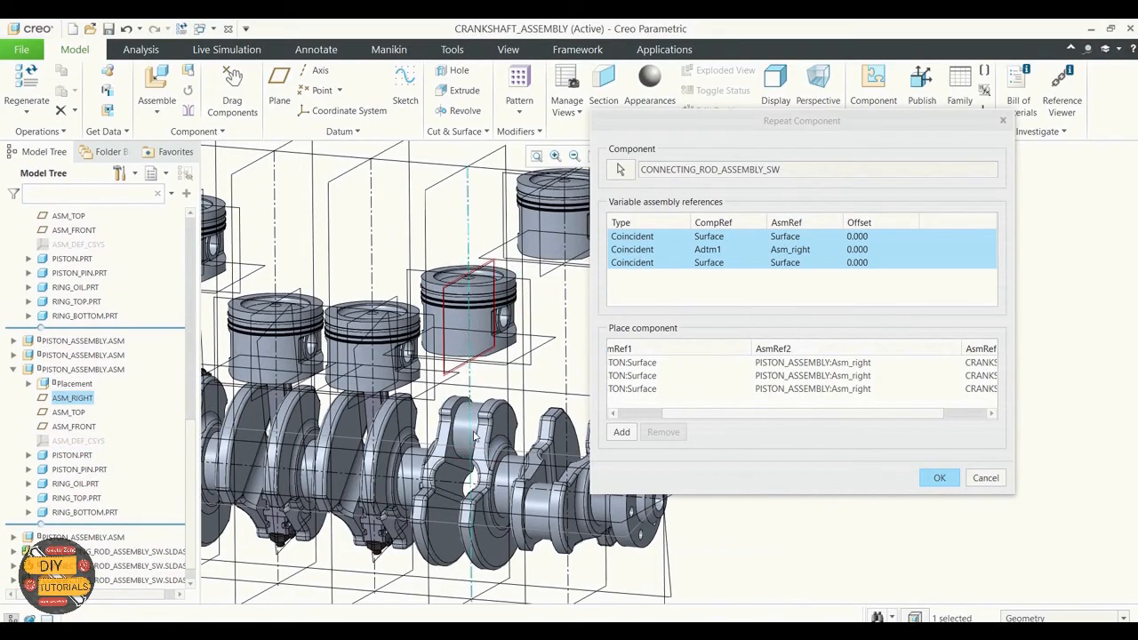
scroll(470, 434, down, 2)
click(471, 436)
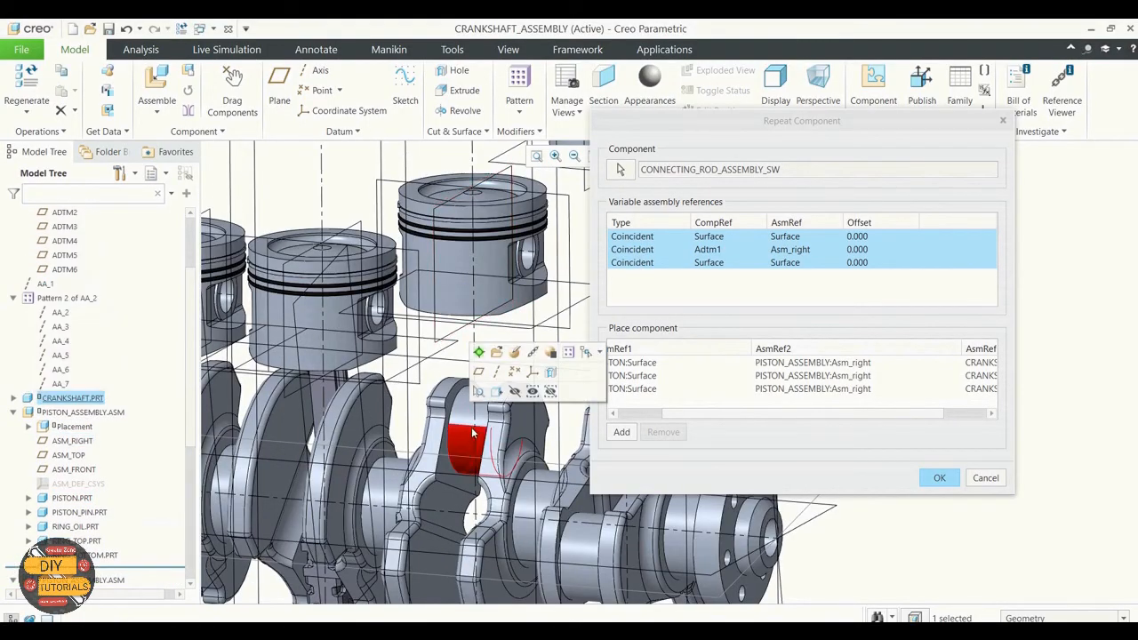
scroll(471, 435, up, 3)
Add a repeated connecting rod using the fifth piston's pin-bore surface, its ASM_RIGHT plane and the crankshaft's fifth crankpin surface
click(621, 432)
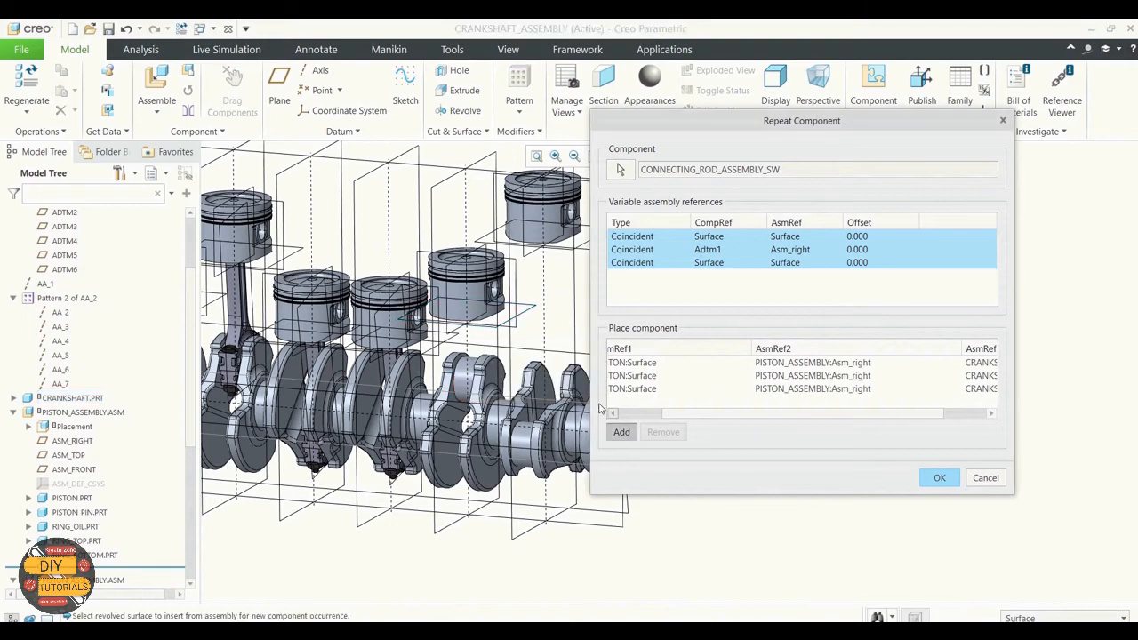
click(451, 285)
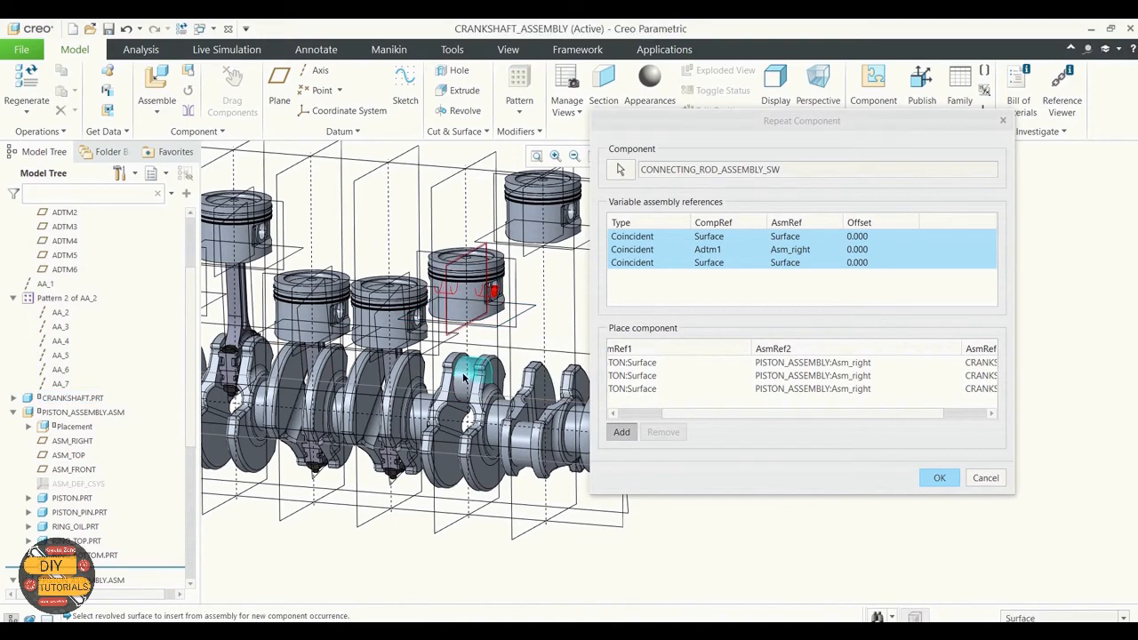
click(463, 378)
scroll(449, 255, up, 3)
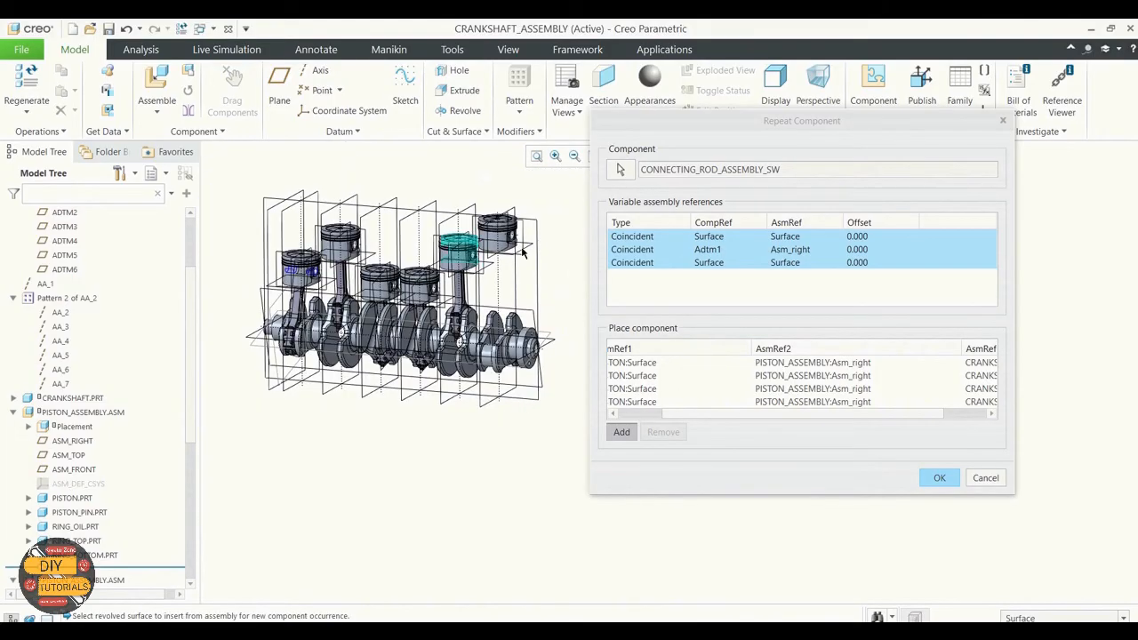
Place a repeated connecting rod using the sixth piston's pin-bore surface, its ASM_RIGHT plane and the crankshaft's sixth crankpin surface
scroll(512, 250, down, 3)
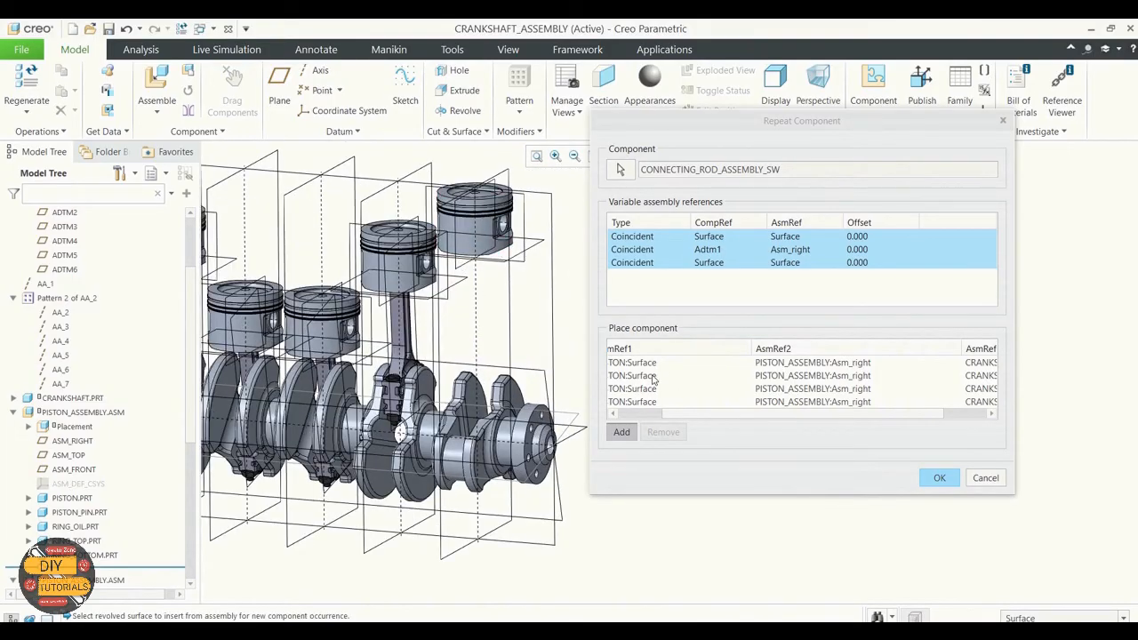
click(642, 414)
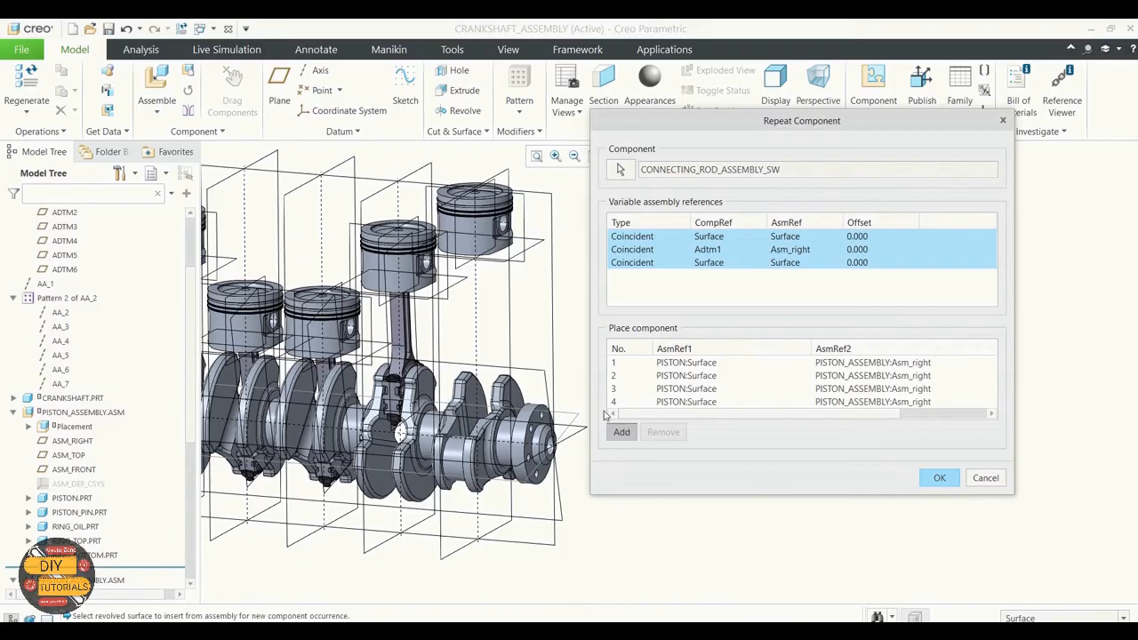
scroll(476, 217, down, 3)
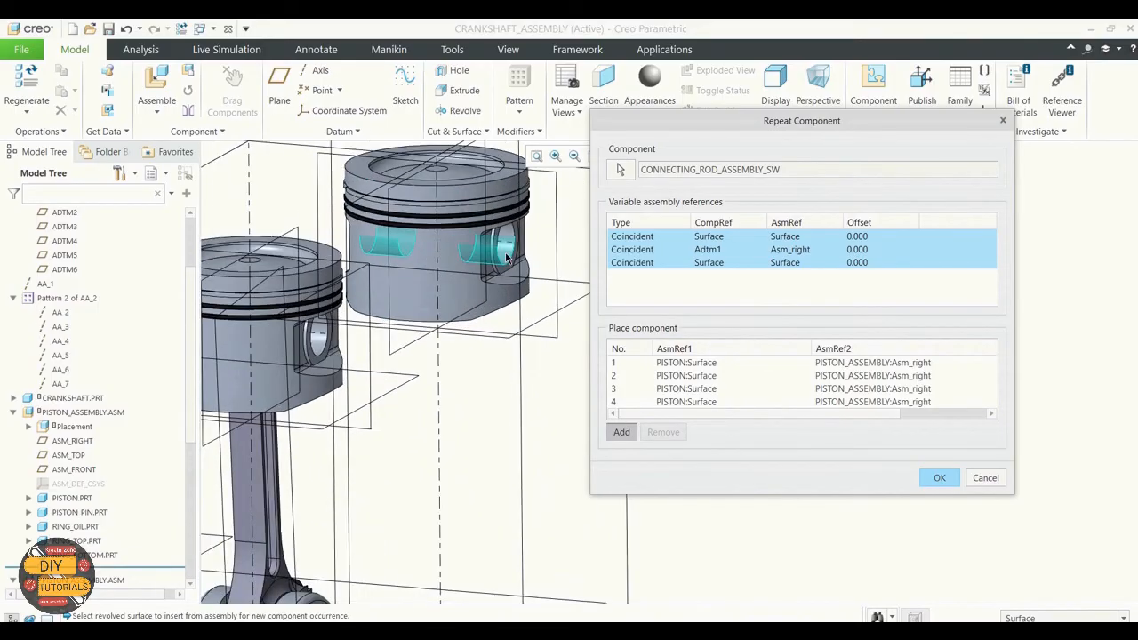
click(505, 257)
scroll(501, 249, up, 3)
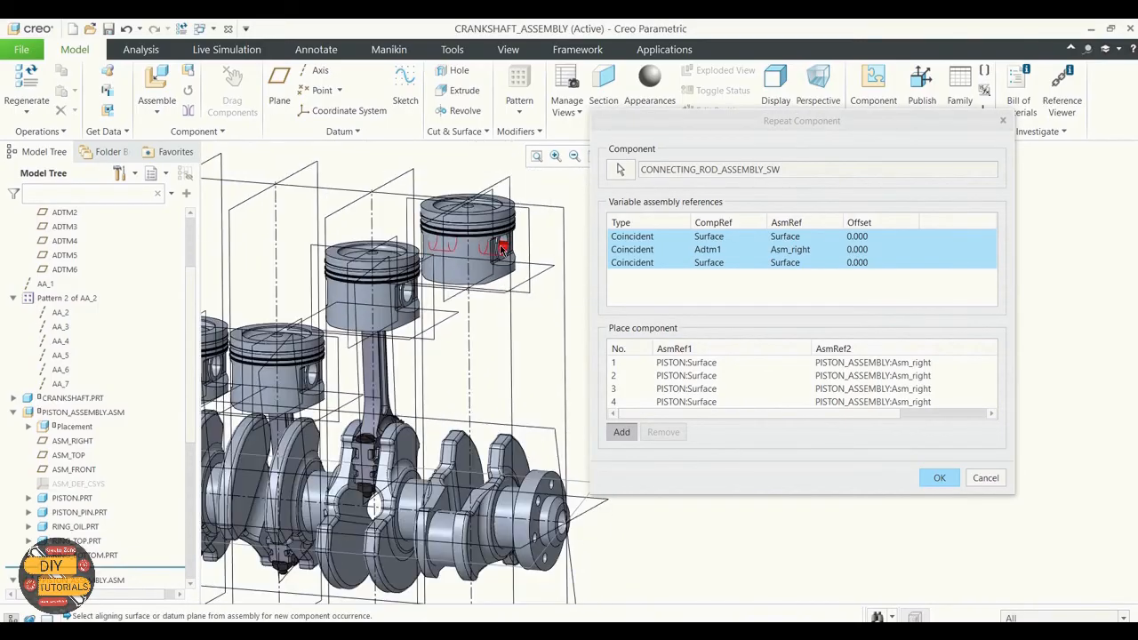
click(494, 198)
scroll(543, 254, up, 2)
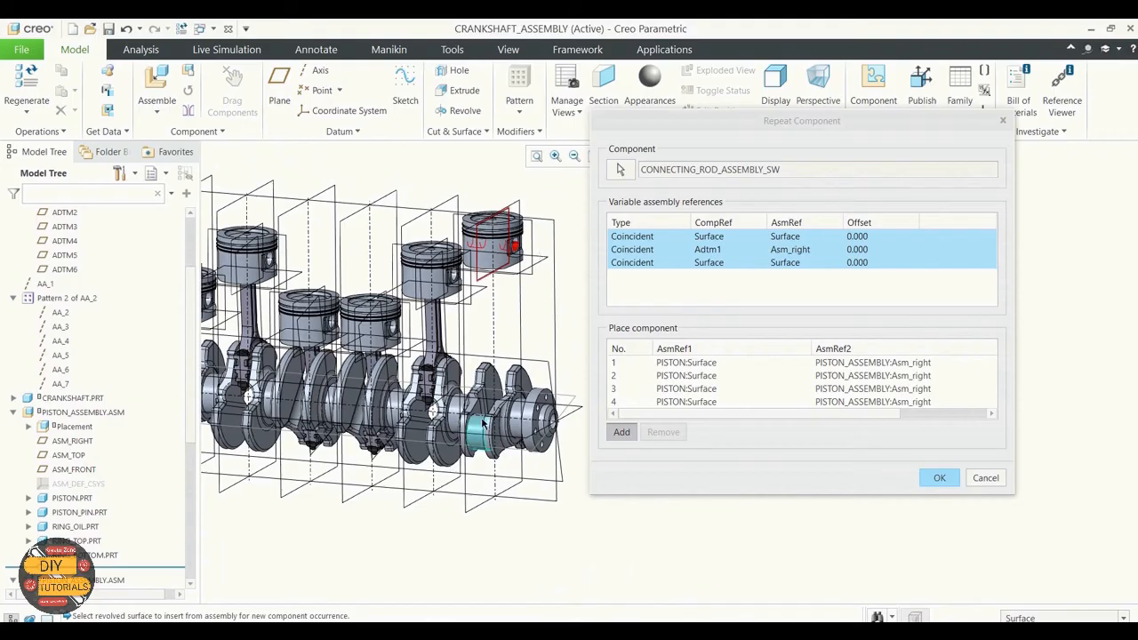
mouse_move(559, 313)
middle_down()
mouse_move(580, 311)
mouse_move(597, 327)
mouse_move(543, 317)
mouse_move(592, 313)
mouse_move(559, 405)
middle_up()
scroll(576, 263, up, 3)
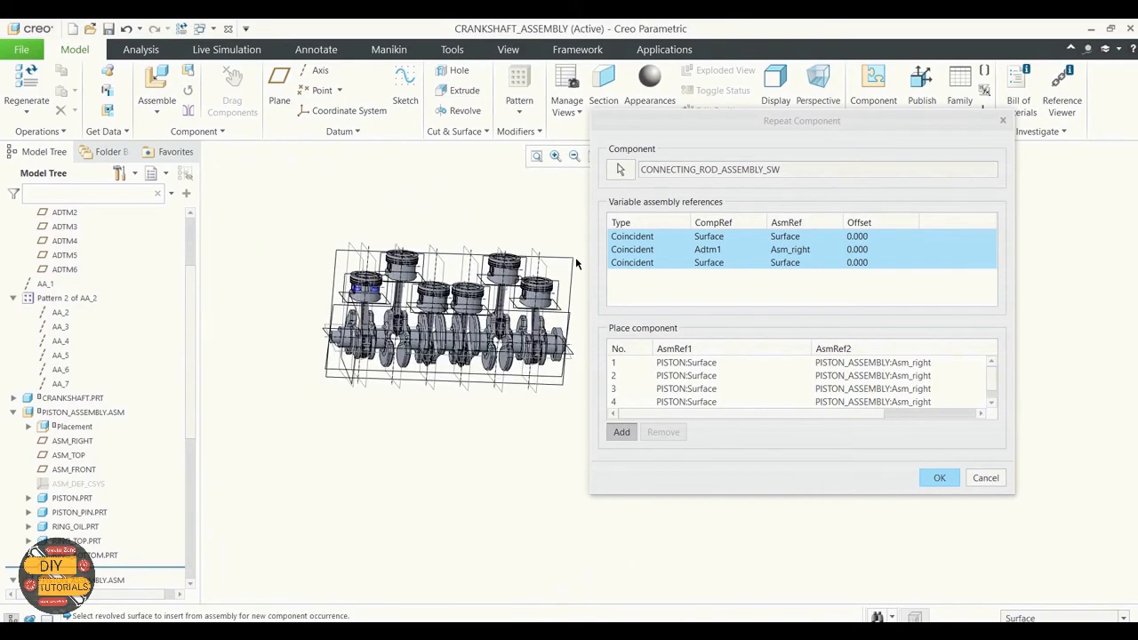
Accept all five repeated connecting rod placements and finish the Repeat Component command
mouse_move(400, 457)
middle_down()
mouse_move(374, 495)
mouse_move(371, 426)
mouse_move(354, 449)
middle_up()
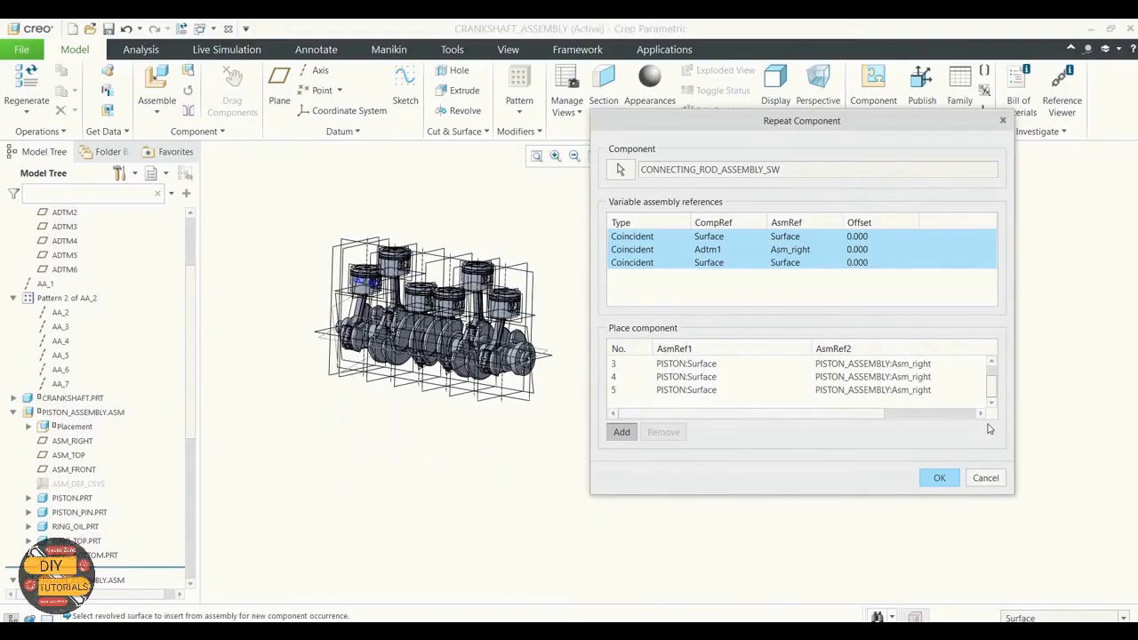
click(939, 478)
scroll(782, 336, up, 2)
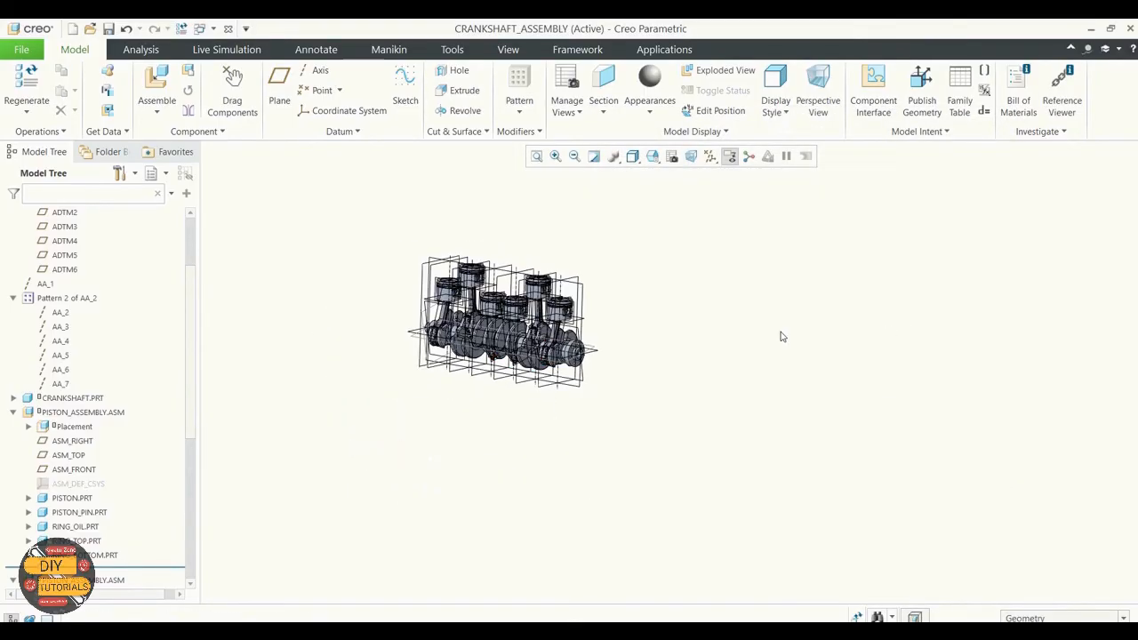
Hide all datum axes, points, coordinate systems and planes in the crankshaft assembly display
scroll(399, 330, down, 5)
middle_drag(432, 271, 465, 281)
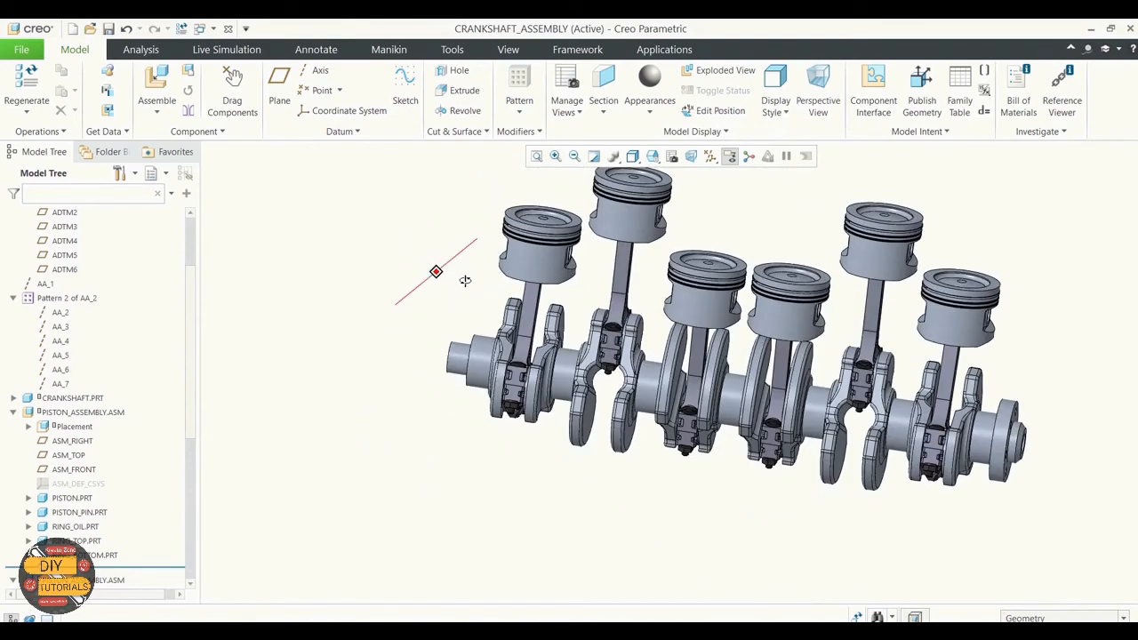
click(710, 155)
click(710, 175)
click(712, 175)
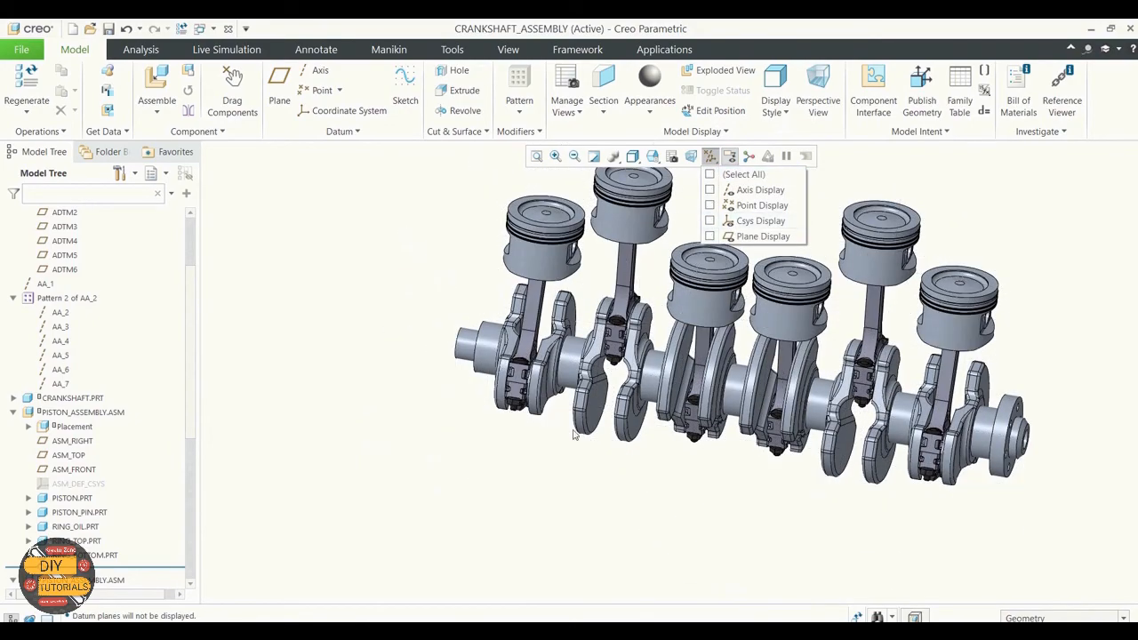
click(575, 472)
Regenerate the crankshaft assembly and save it as CRANKSHAFT_ASSEMBLY.ASM in the Exercise 3 folder
middle_drag(608, 463, 560, 431)
scroll(560, 430, up, 3)
scroll(546, 384, down, 1)
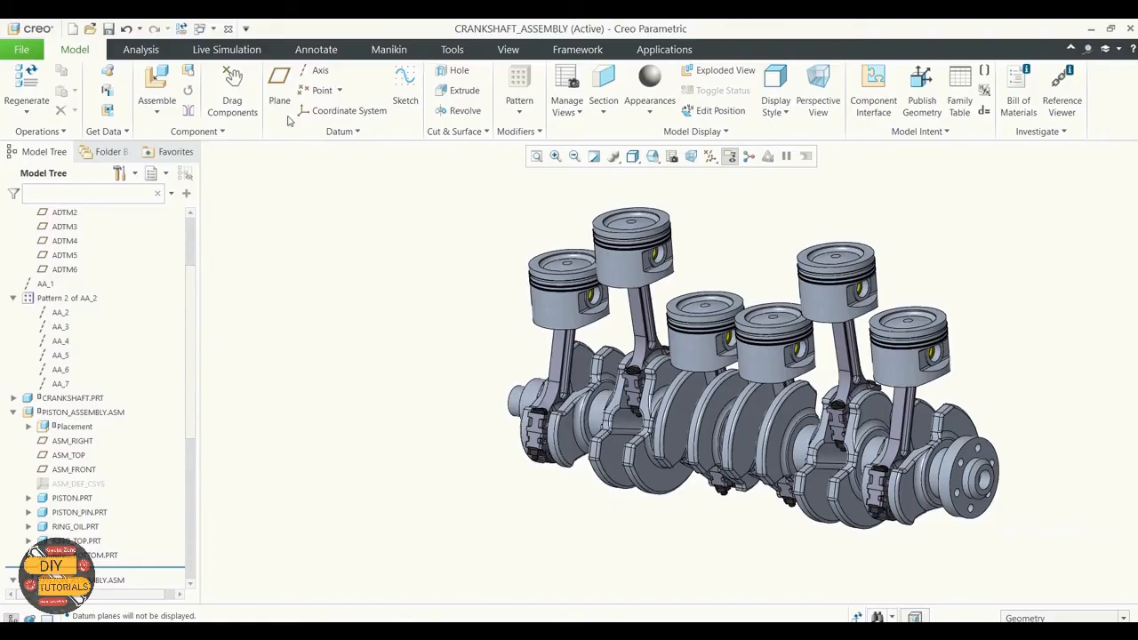
click(181, 29)
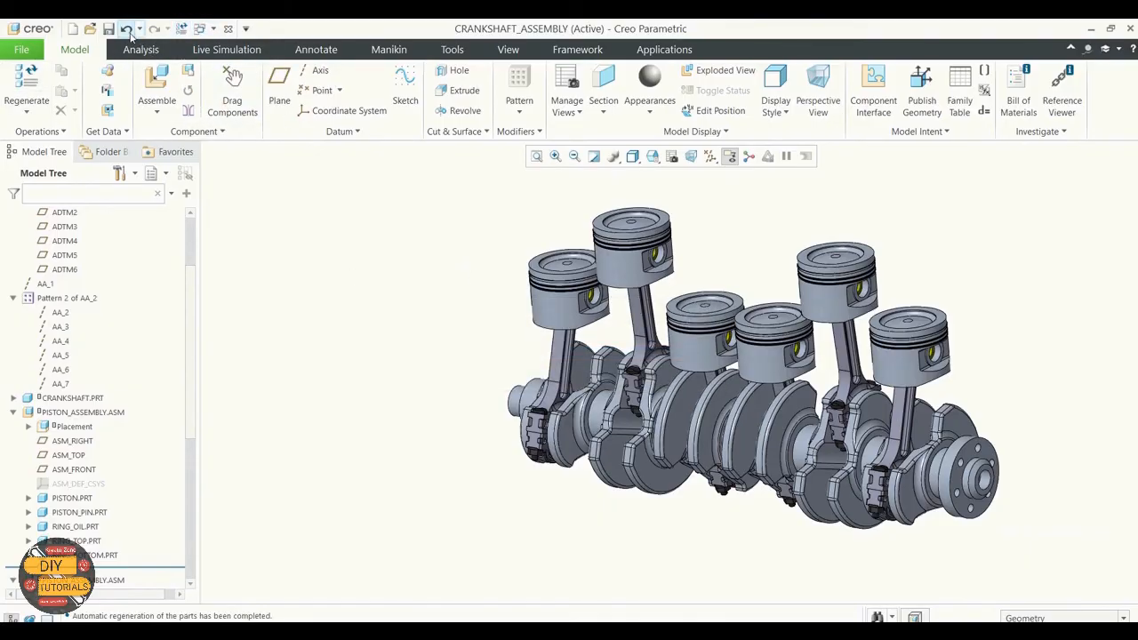
click(110, 30)
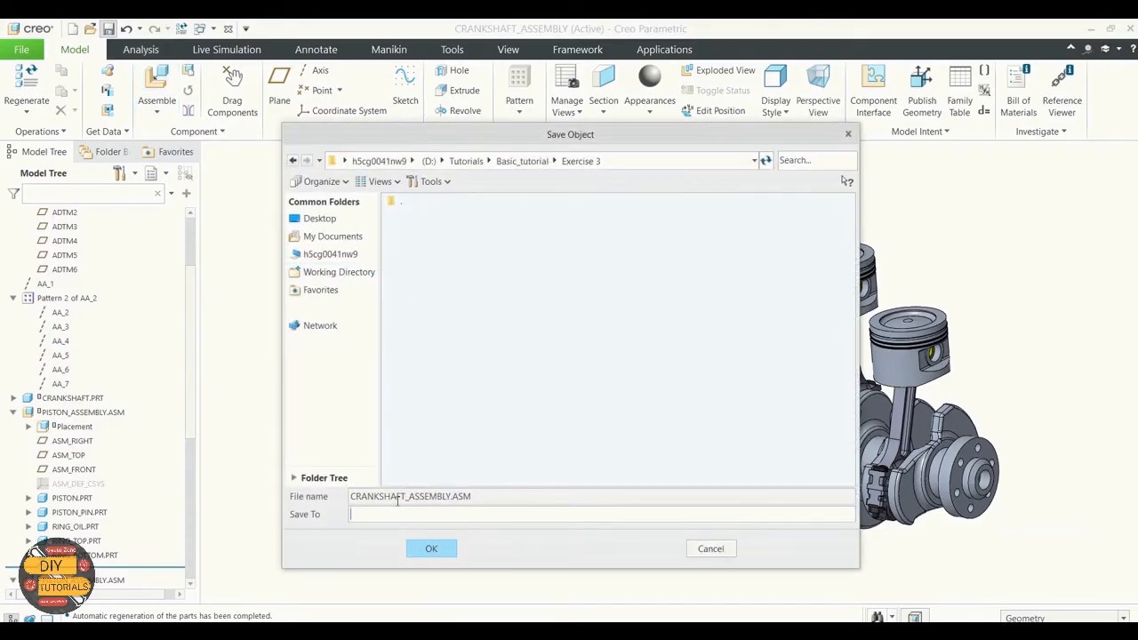
click(432, 548)
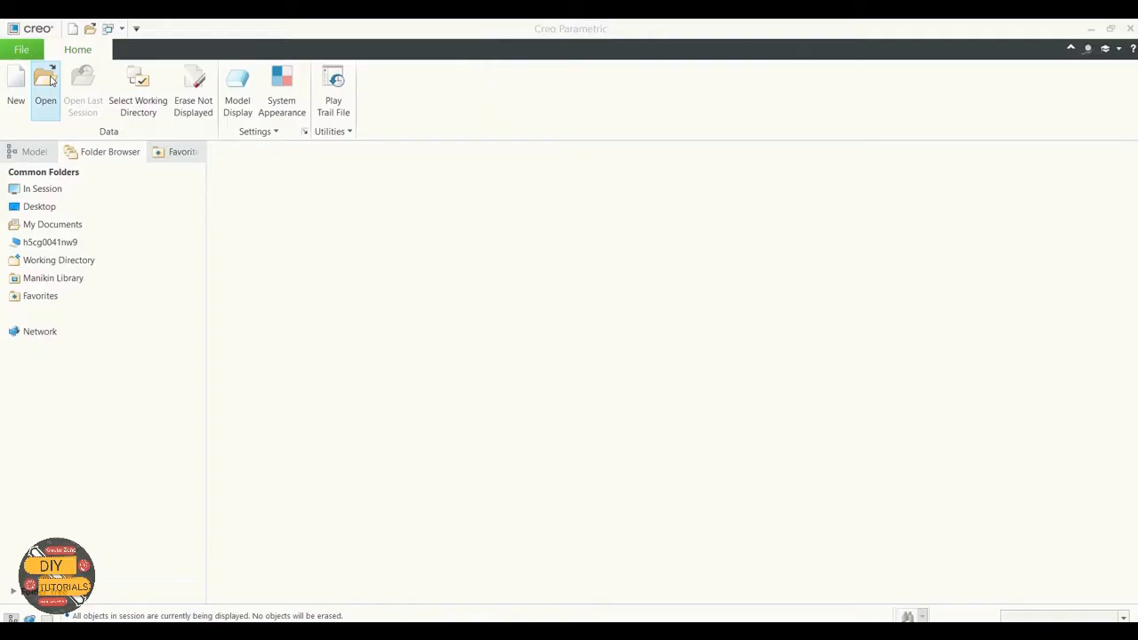
Start a new drawing file named piston without using the default template
click(16, 89)
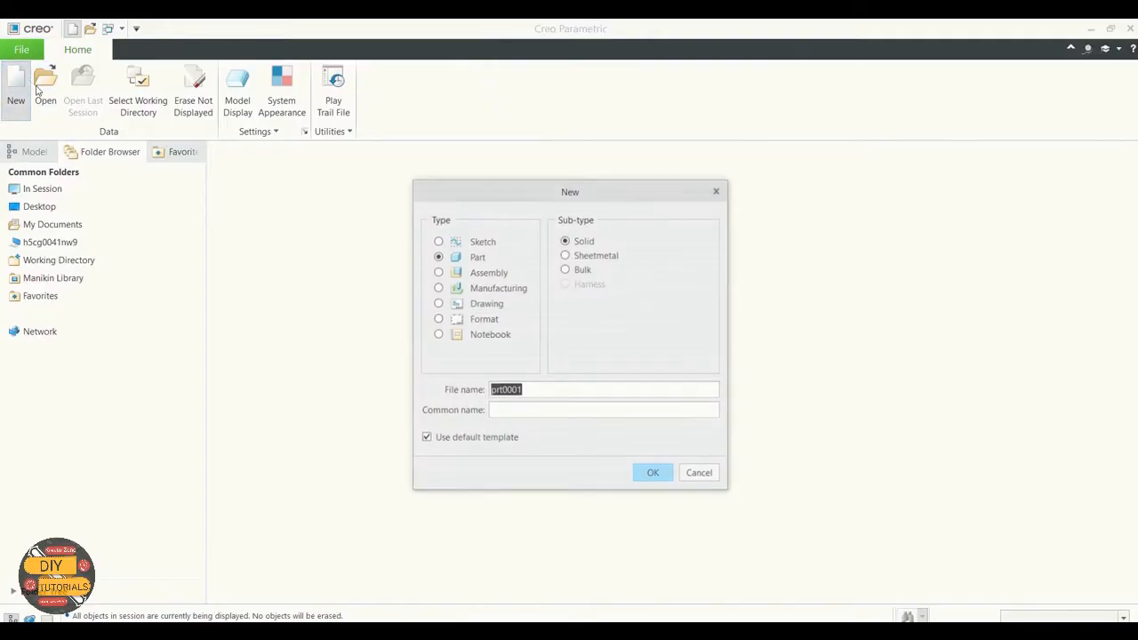
click(438, 303)
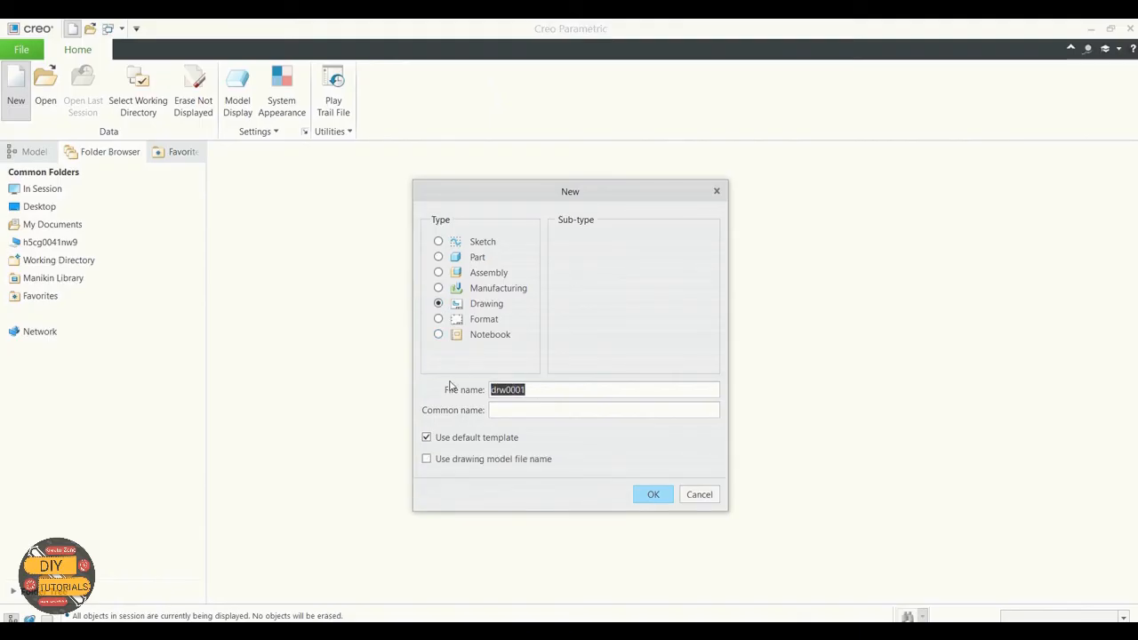
text(piston)
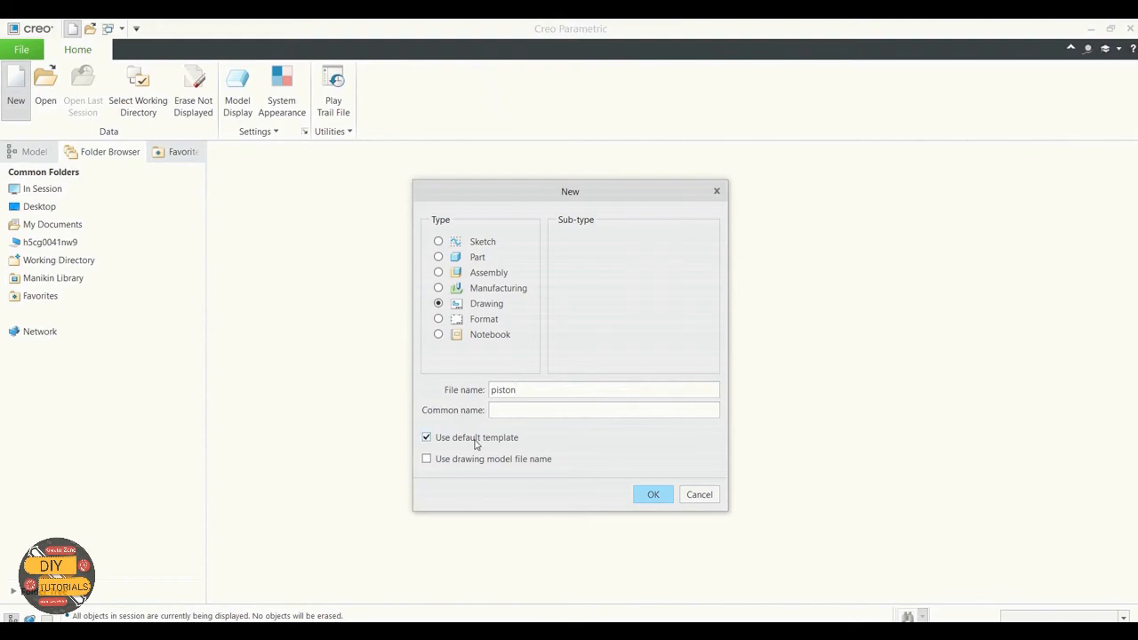
click(430, 442)
click(652, 496)
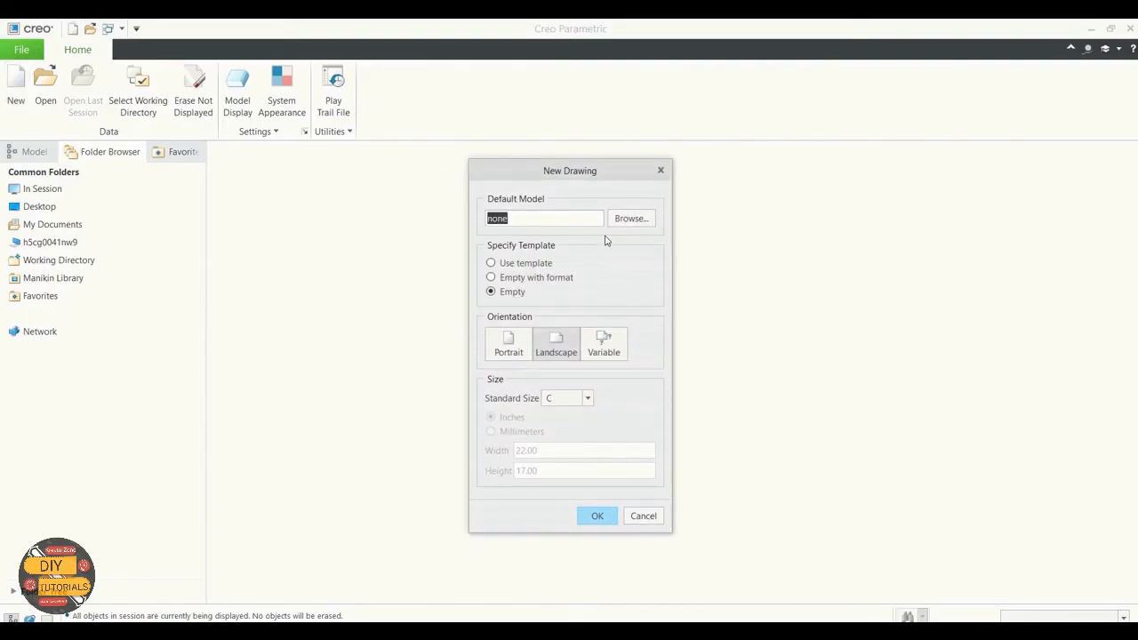
Set piston.prt from the Exercise 3 folder as the new drawing's default model
click(630, 223)
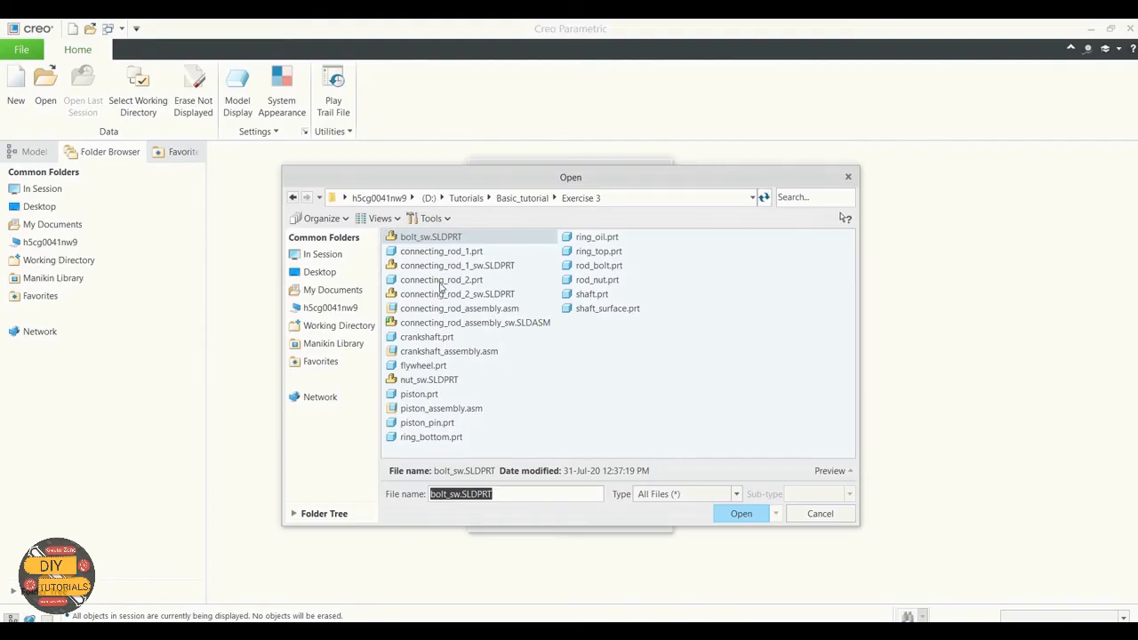
click(432, 394)
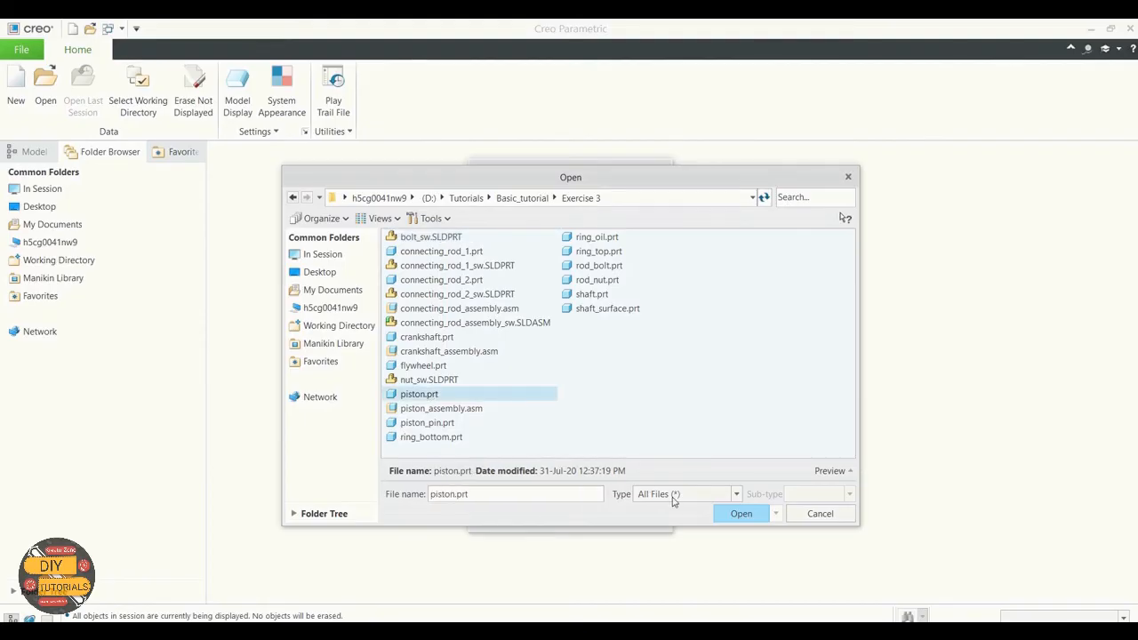
click(738, 515)
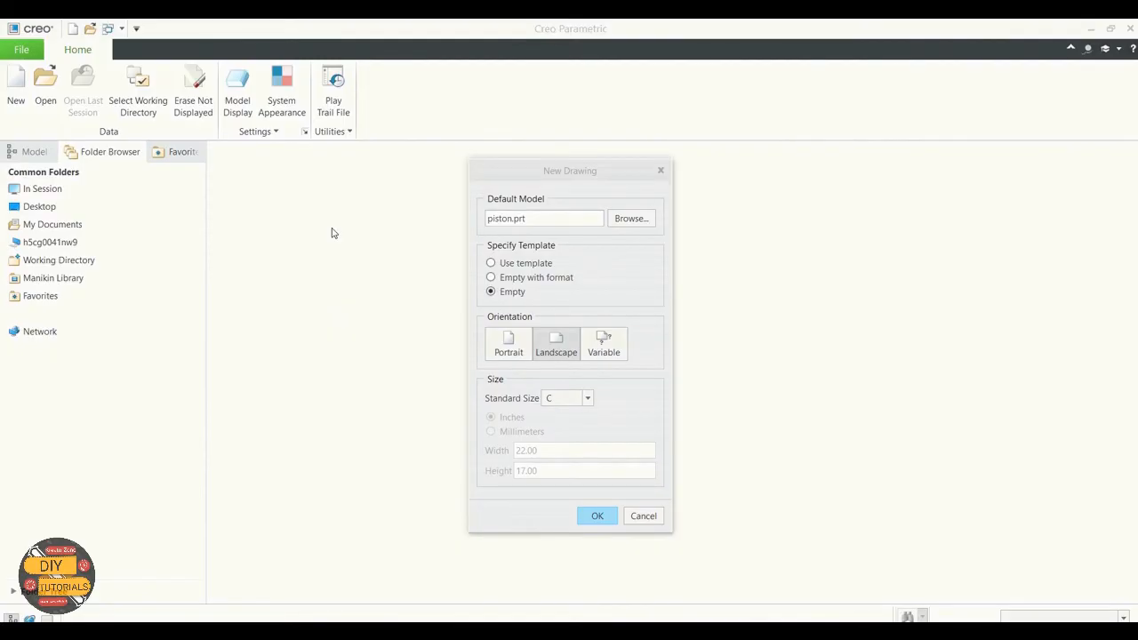
Set the drawing template to Empty with format and browse the system formats for a format file
click(491, 277)
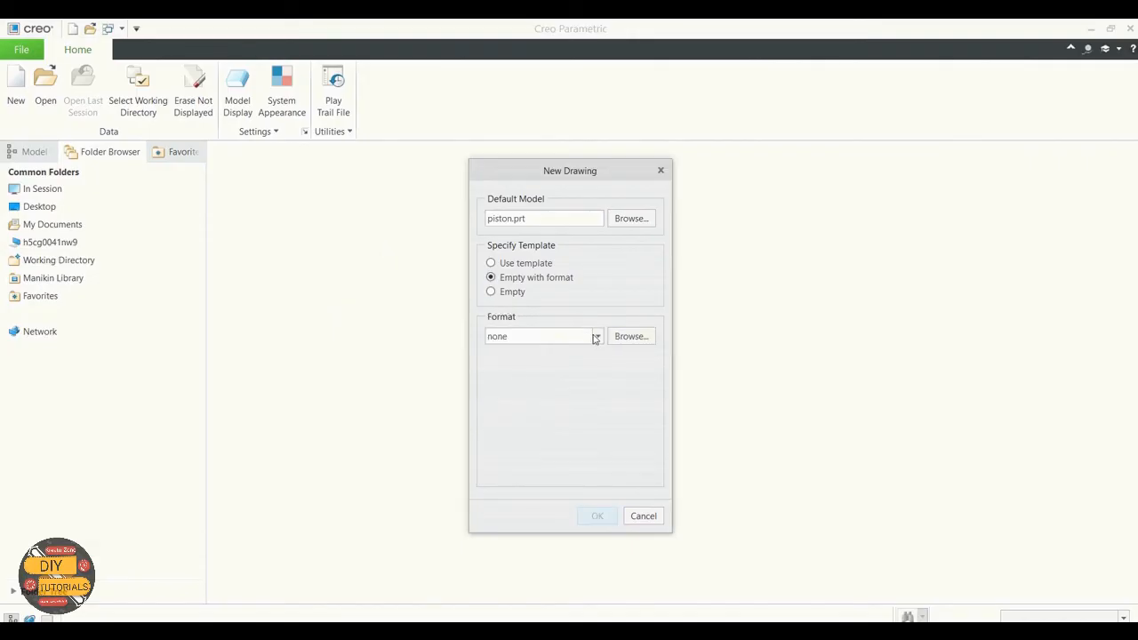
click(626, 337)
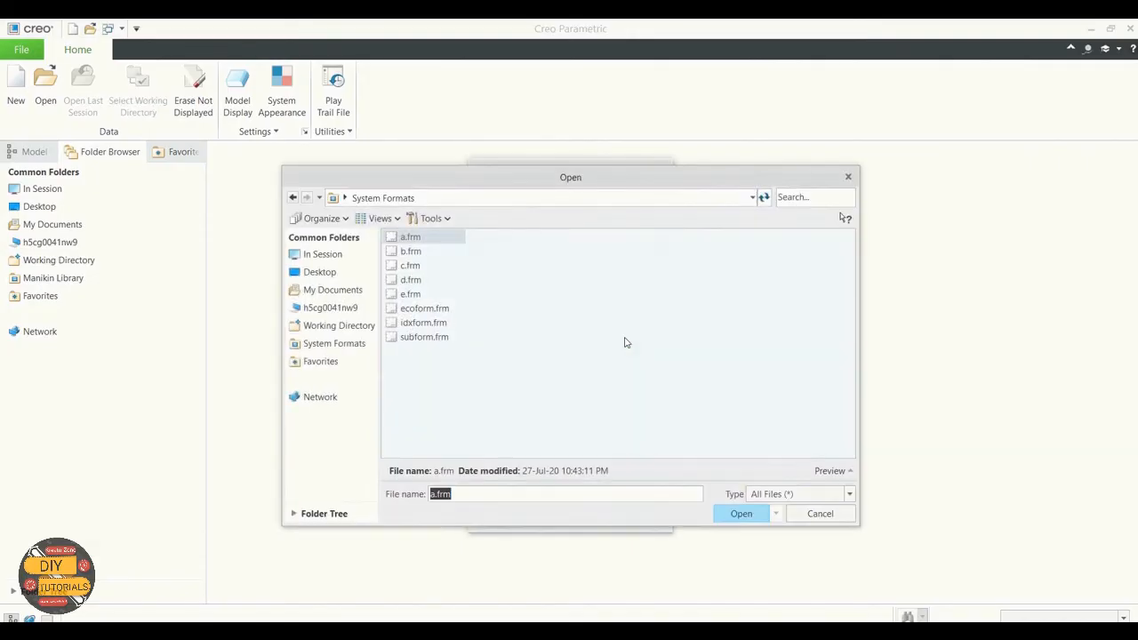
Create the piston.prt drawing as an empty sheet using the a.frm format
click(414, 238)
click(740, 515)
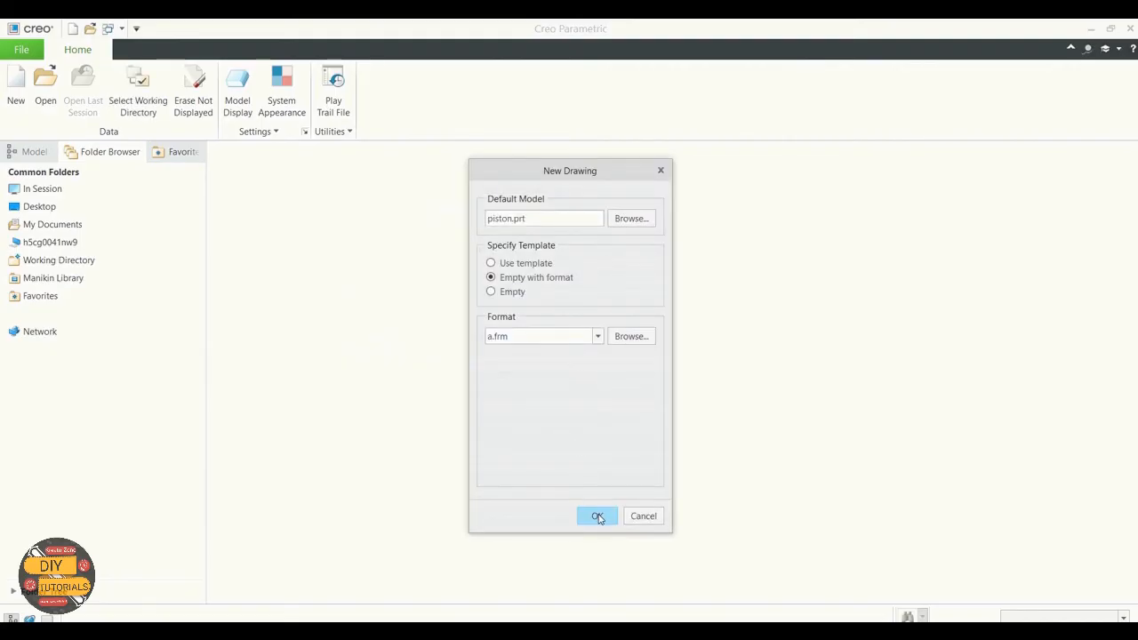
click(597, 516)
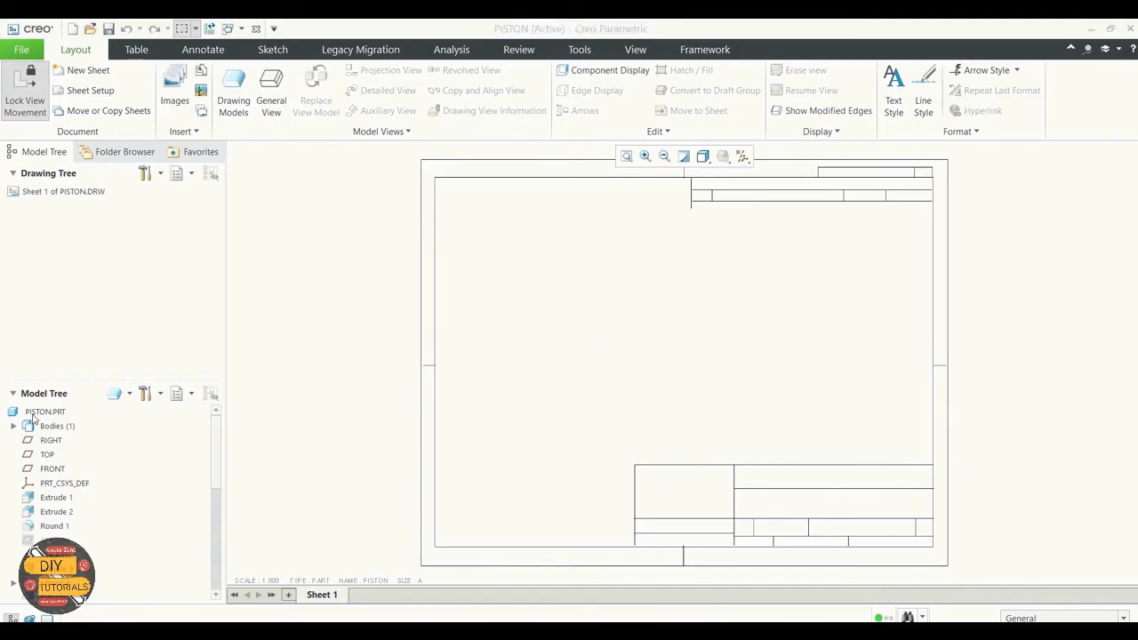
Place a general view with no combined state in the sheet's upper middle and orient it to FRONT
click(266, 85)
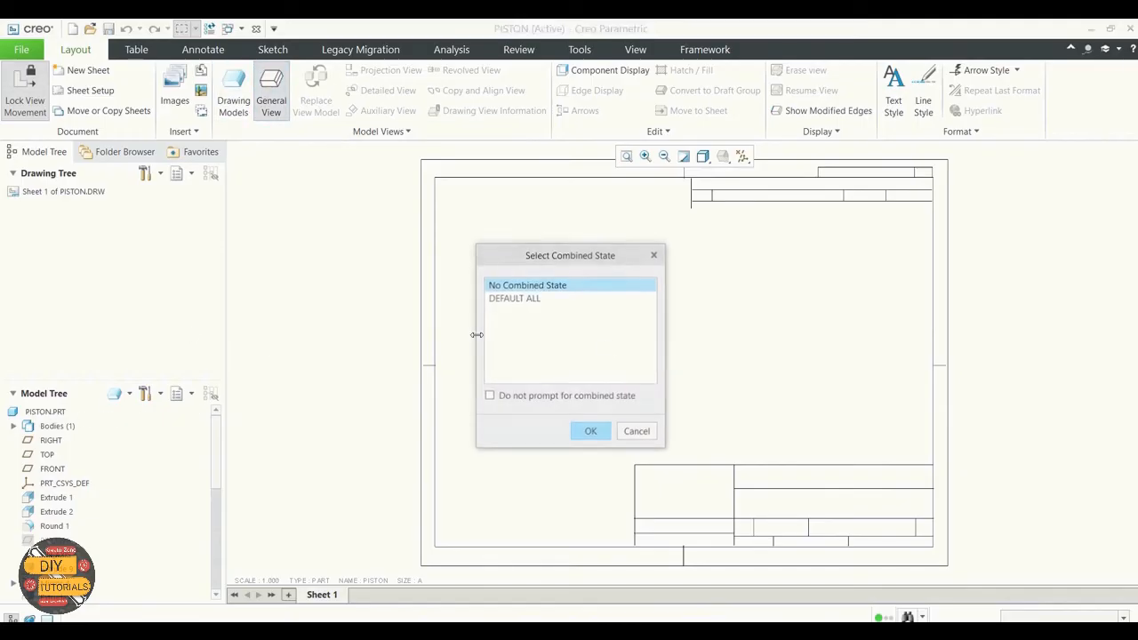
click(591, 431)
click(649, 262)
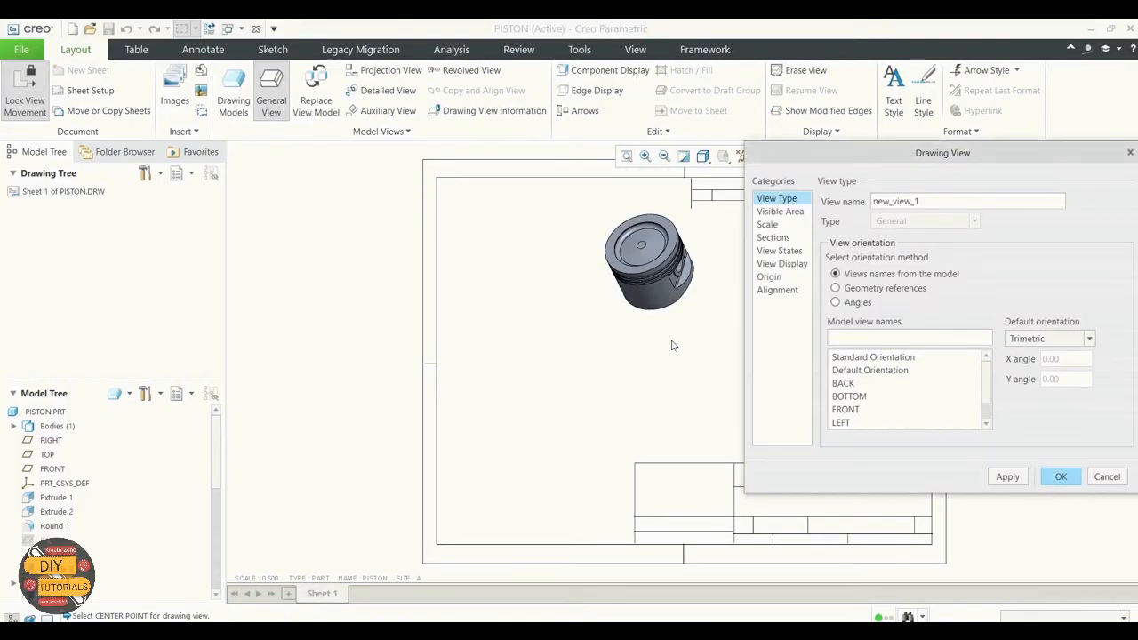
click(857, 414)
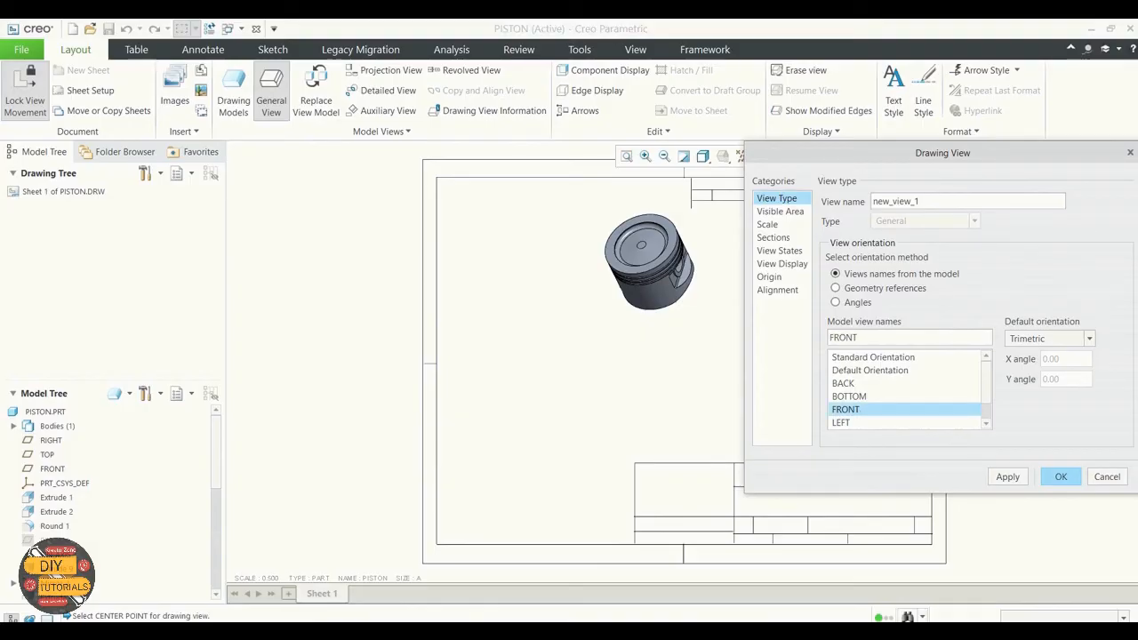
click(1007, 476)
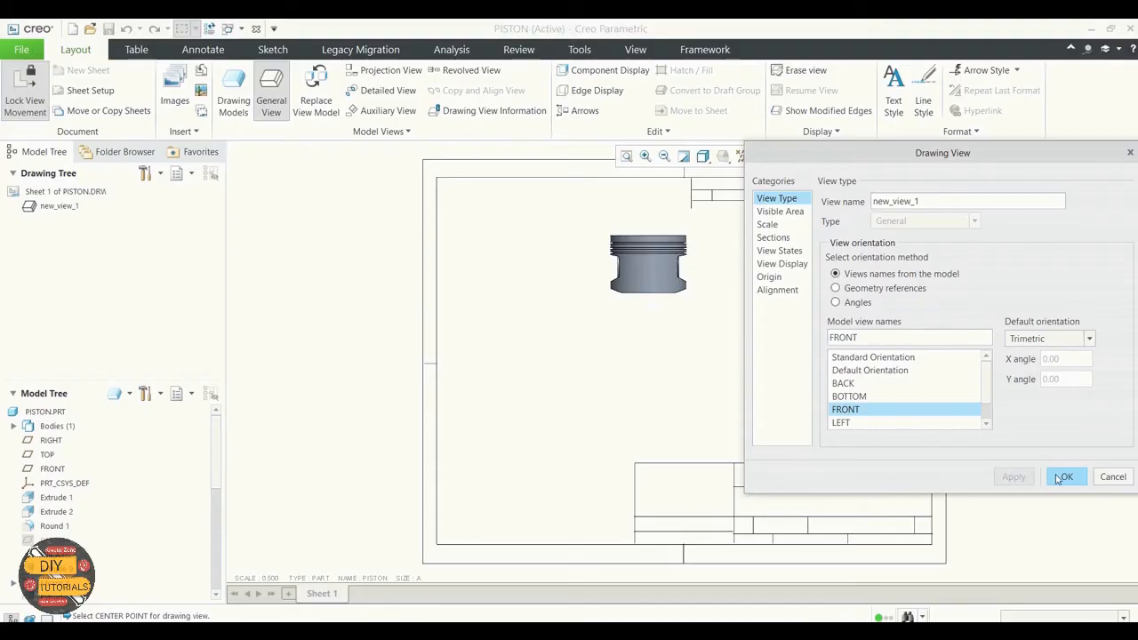
Set the front view's display style to No Hidden with Solid tangent edges
click(792, 267)
click(922, 221)
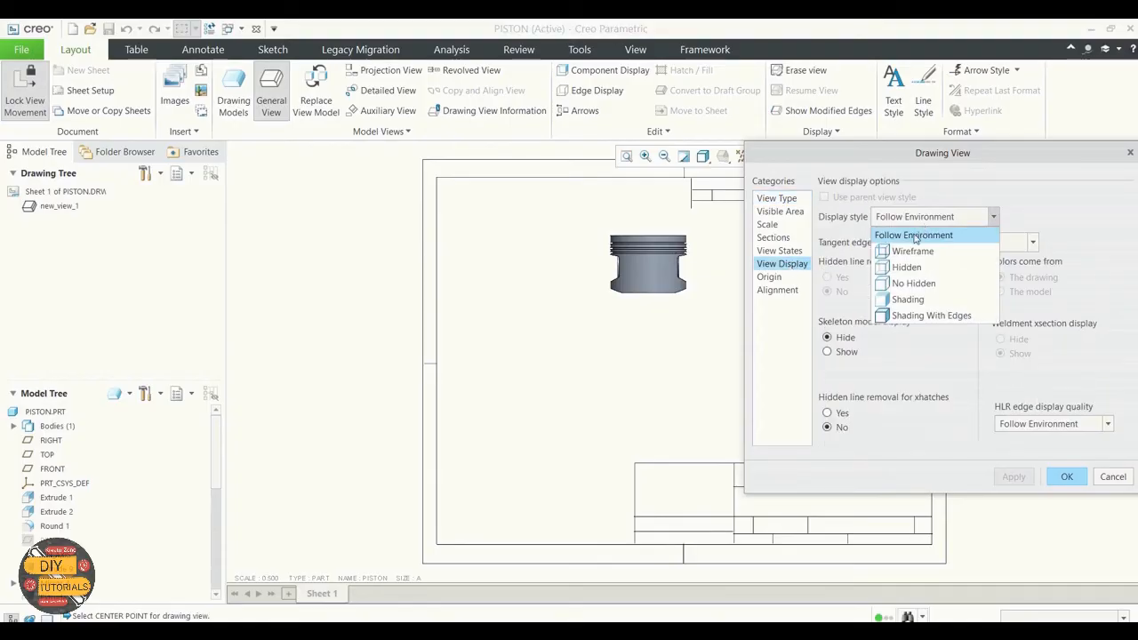
click(909, 282)
click(948, 245)
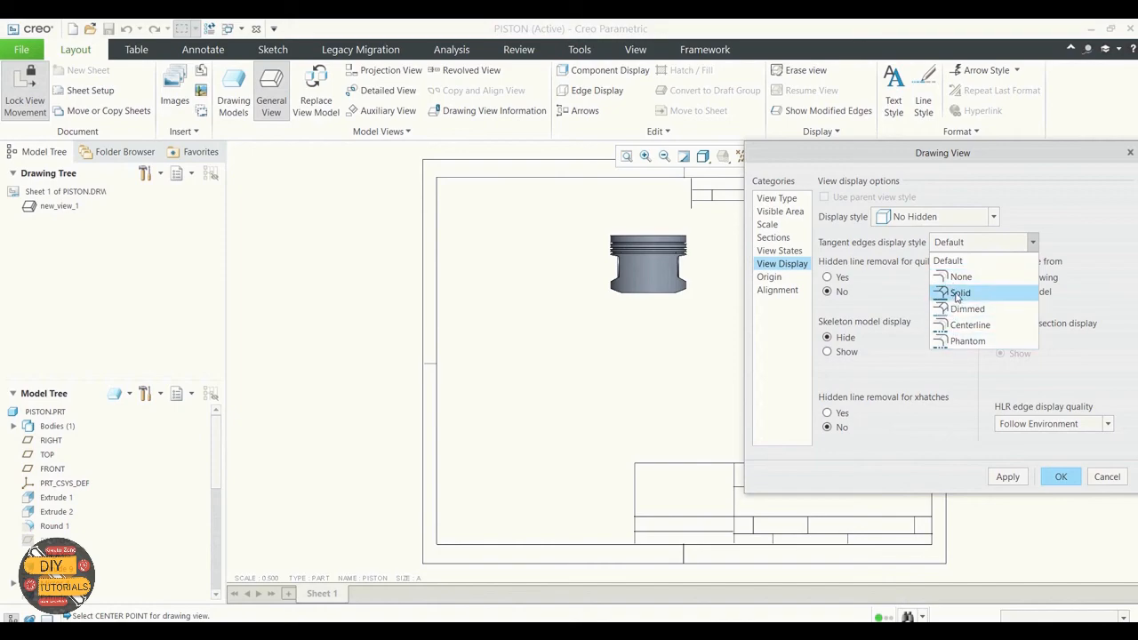
click(960, 309)
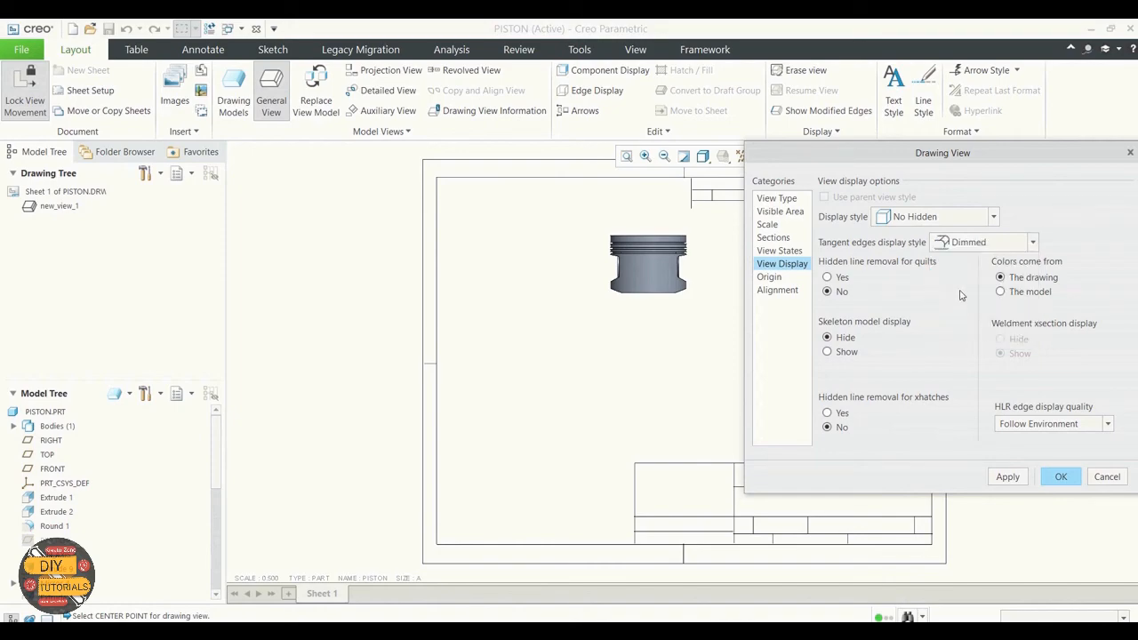
click(958, 243)
click(960, 292)
click(1006, 476)
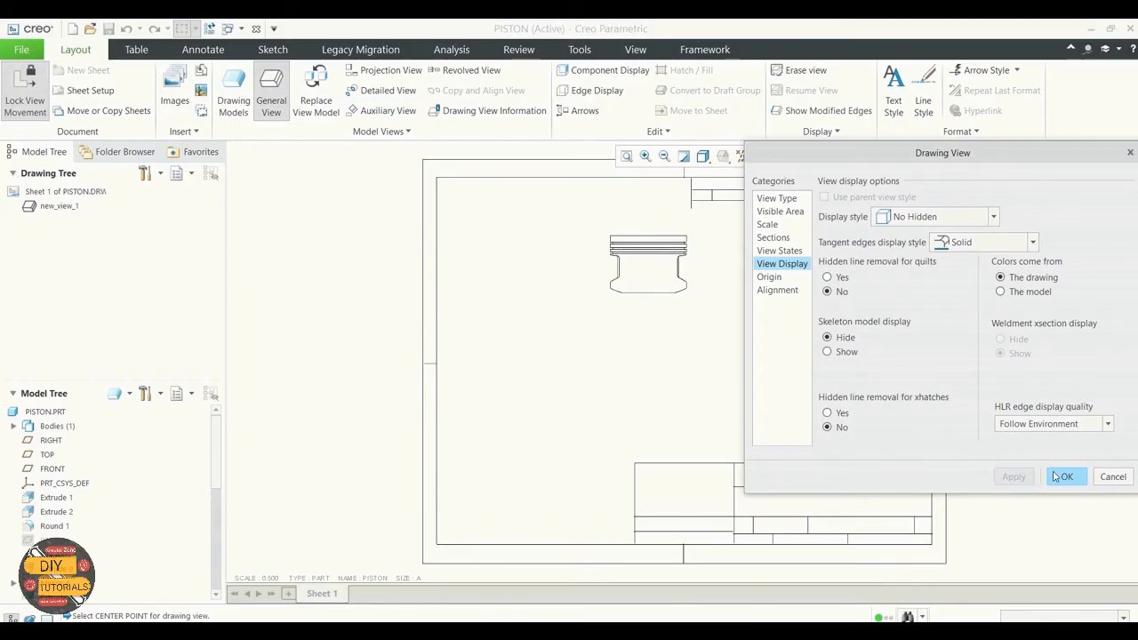
click(1063, 477)
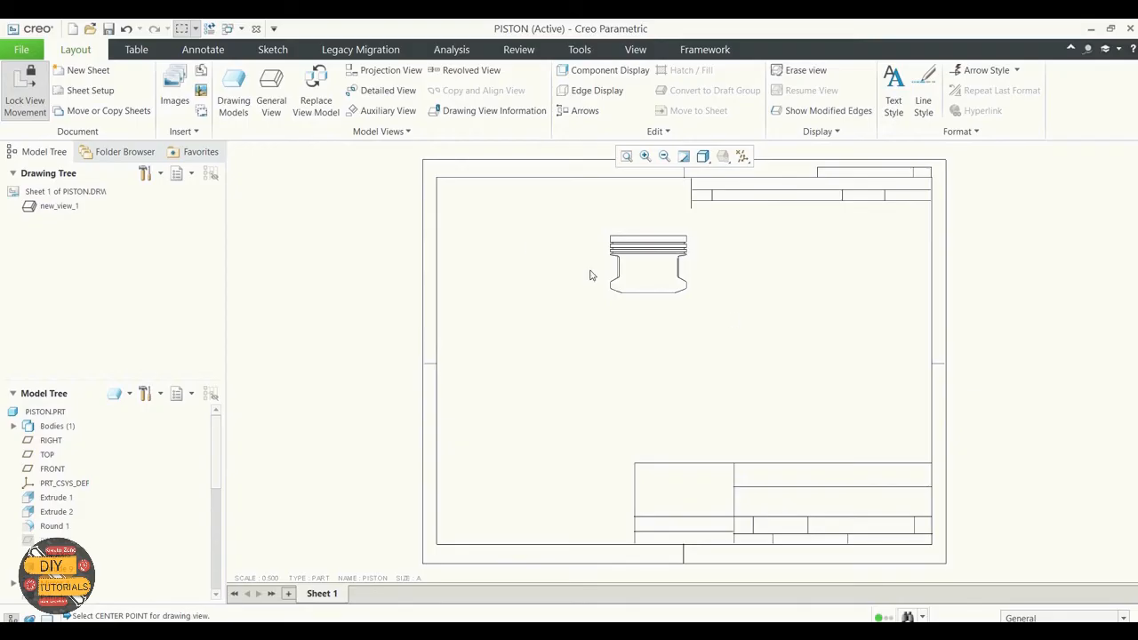
Add a projection view below the front view and display it as No Hidden with Solid tangent edges
click(384, 71)
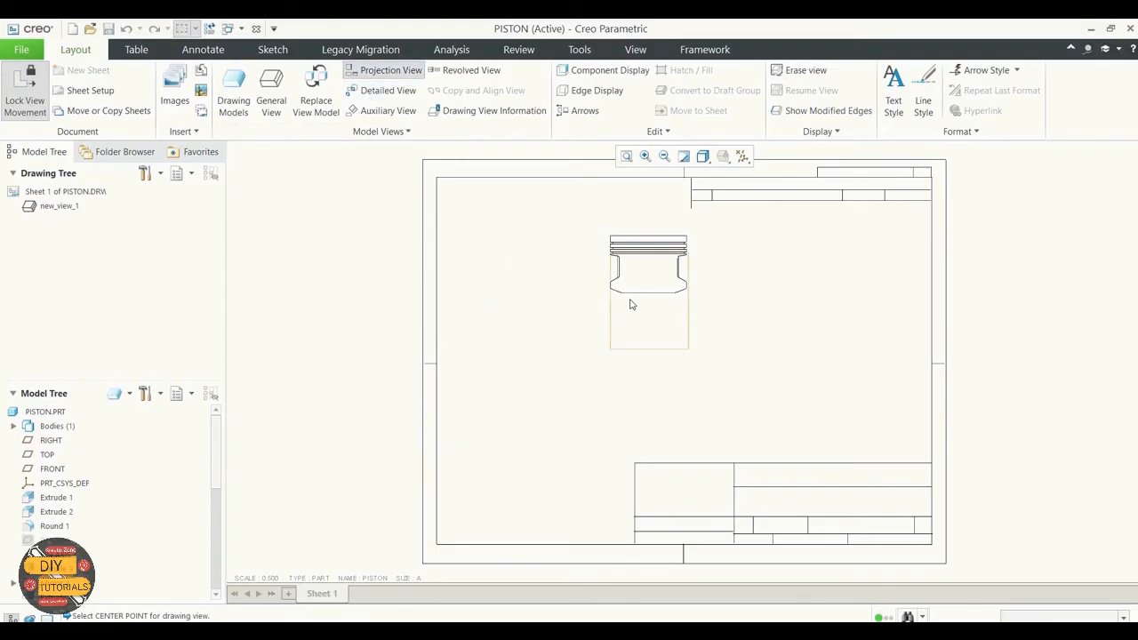
click(637, 378)
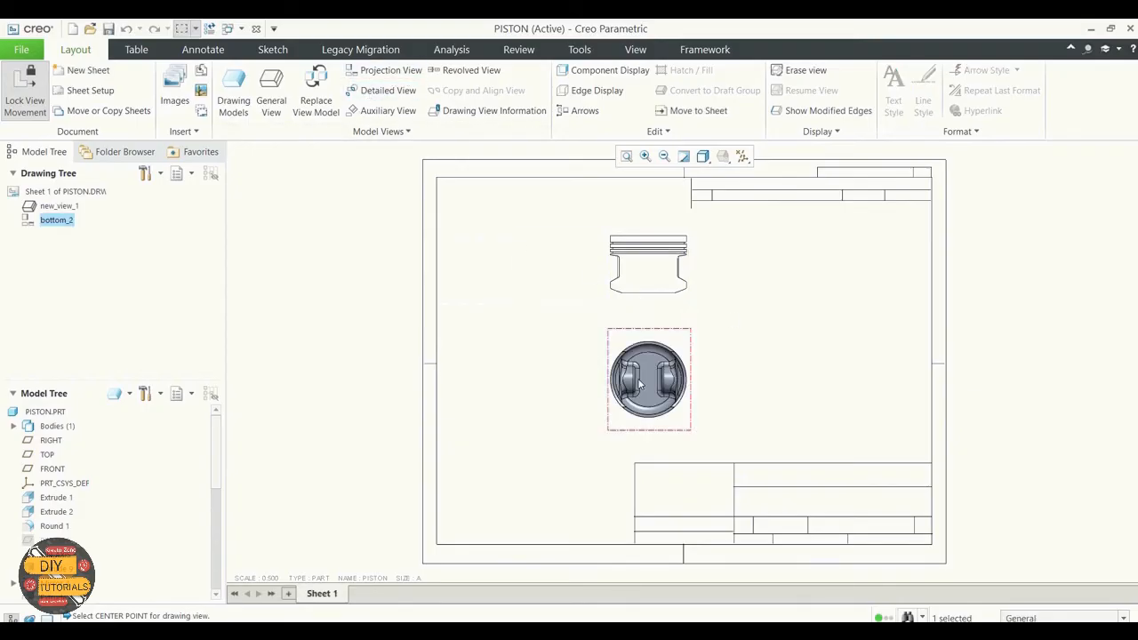
double_click(677, 349)
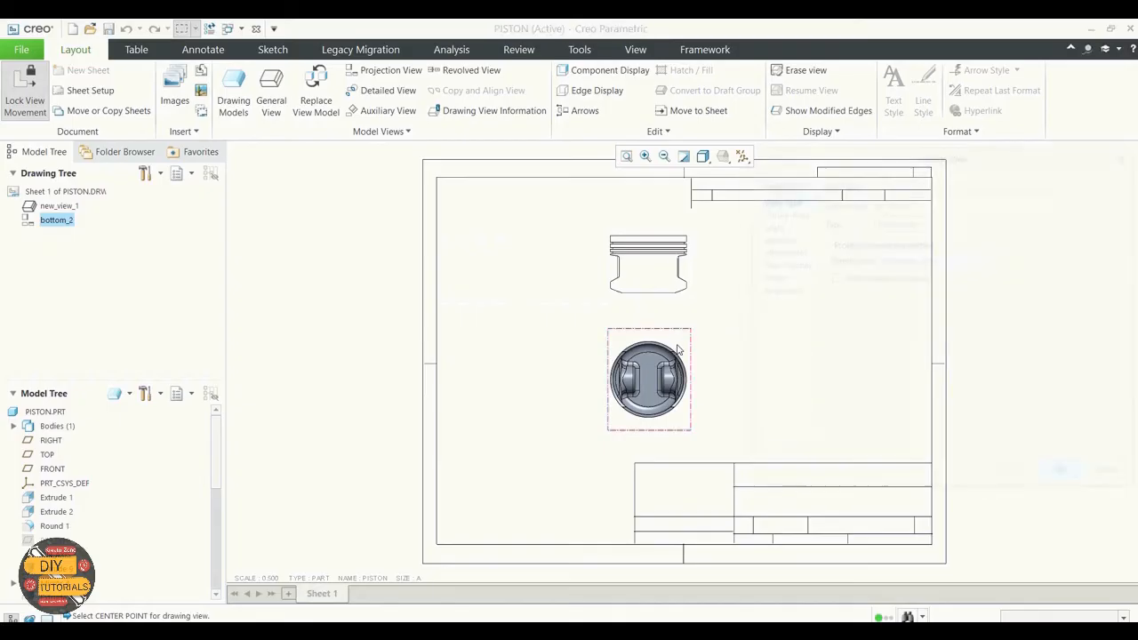
click(780, 264)
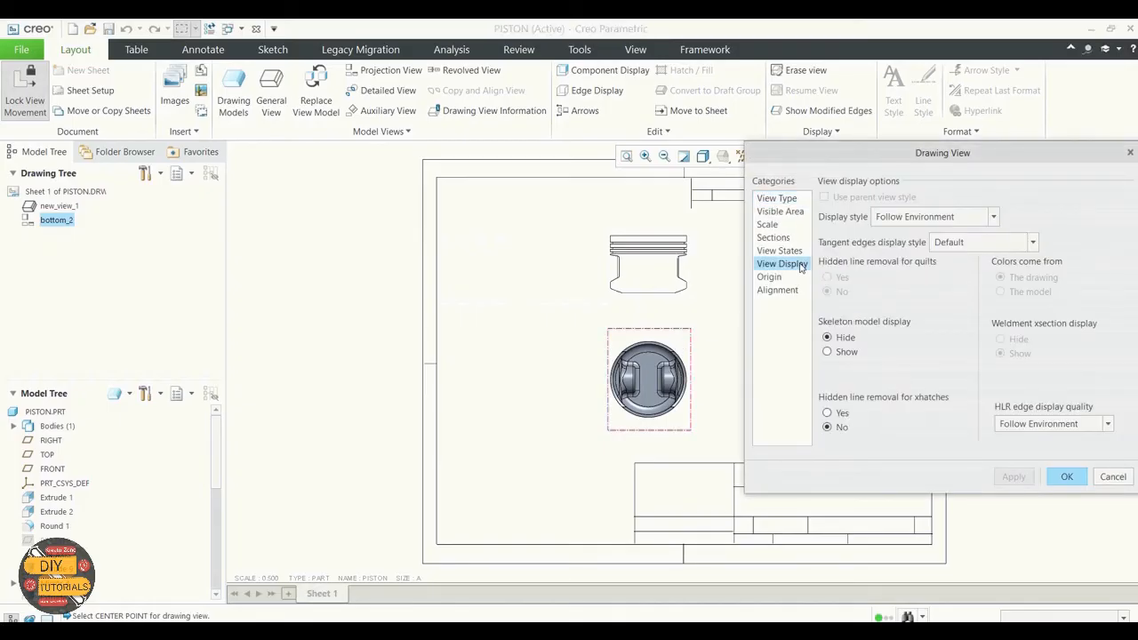
click(946, 219)
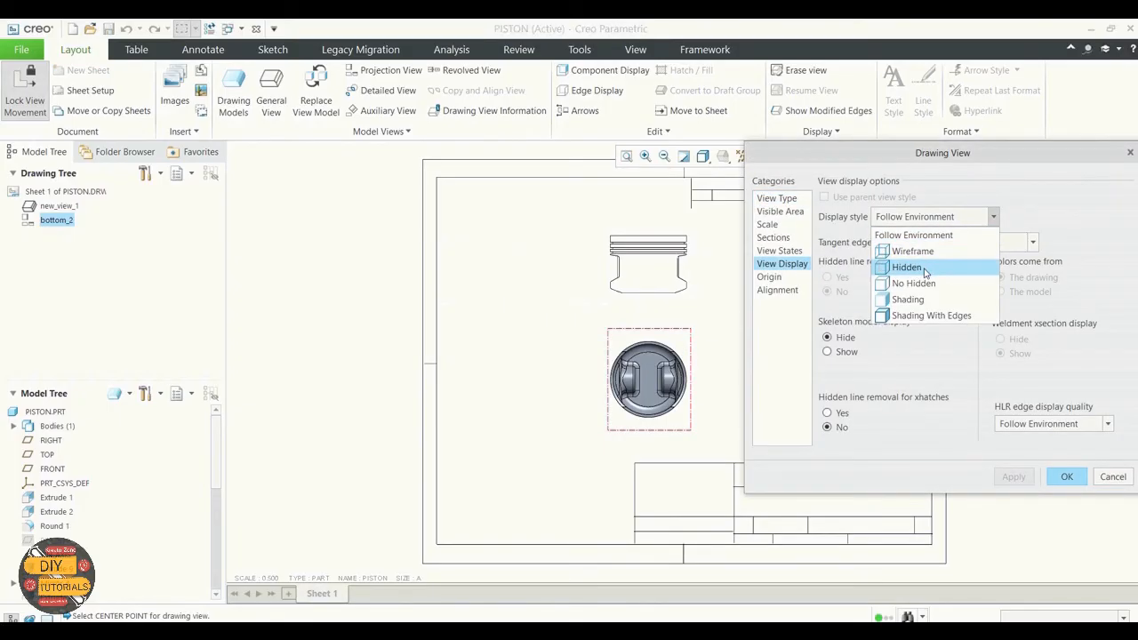
click(934, 277)
click(982, 242)
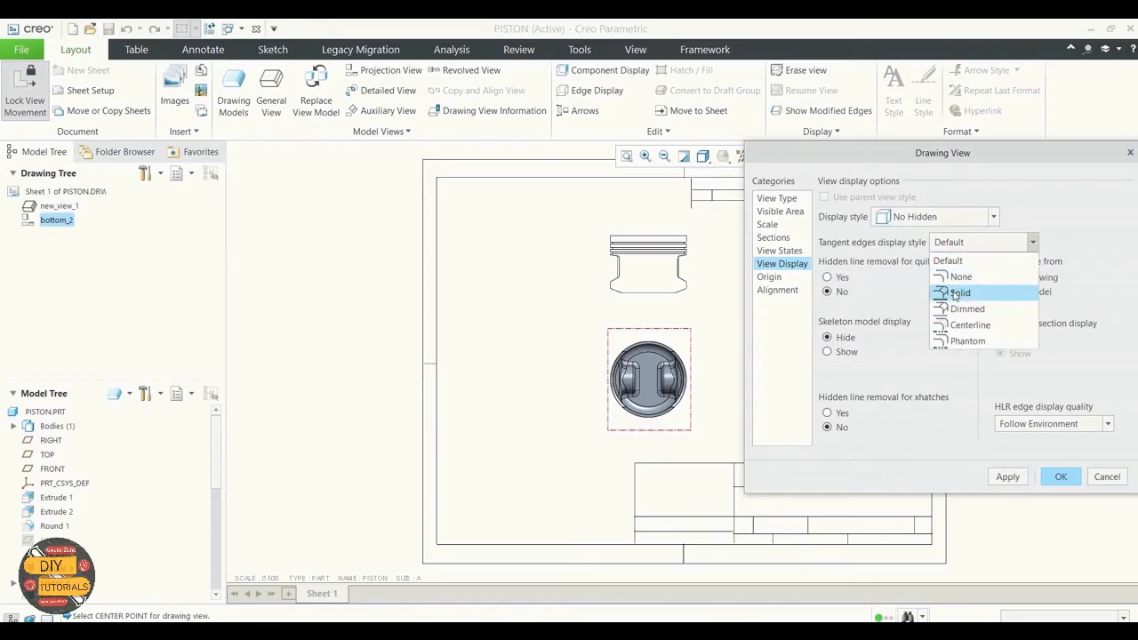
click(960, 294)
click(1009, 477)
click(1061, 477)
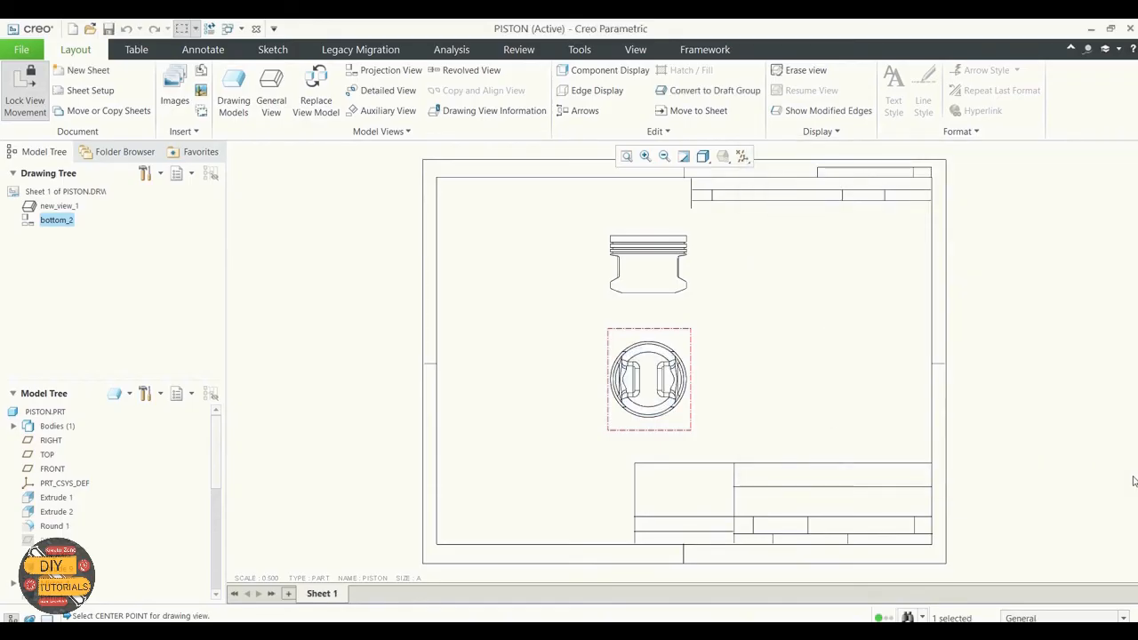
click(853, 351)
Project a side view from the front view and place it to the right of it
click(386, 69)
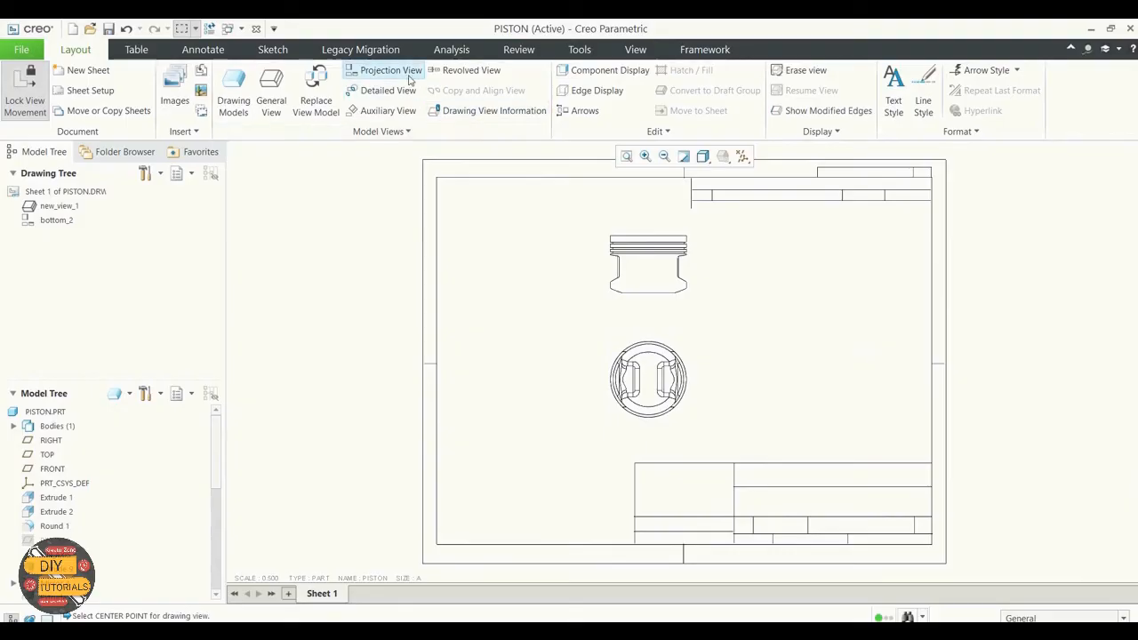
click(649, 254)
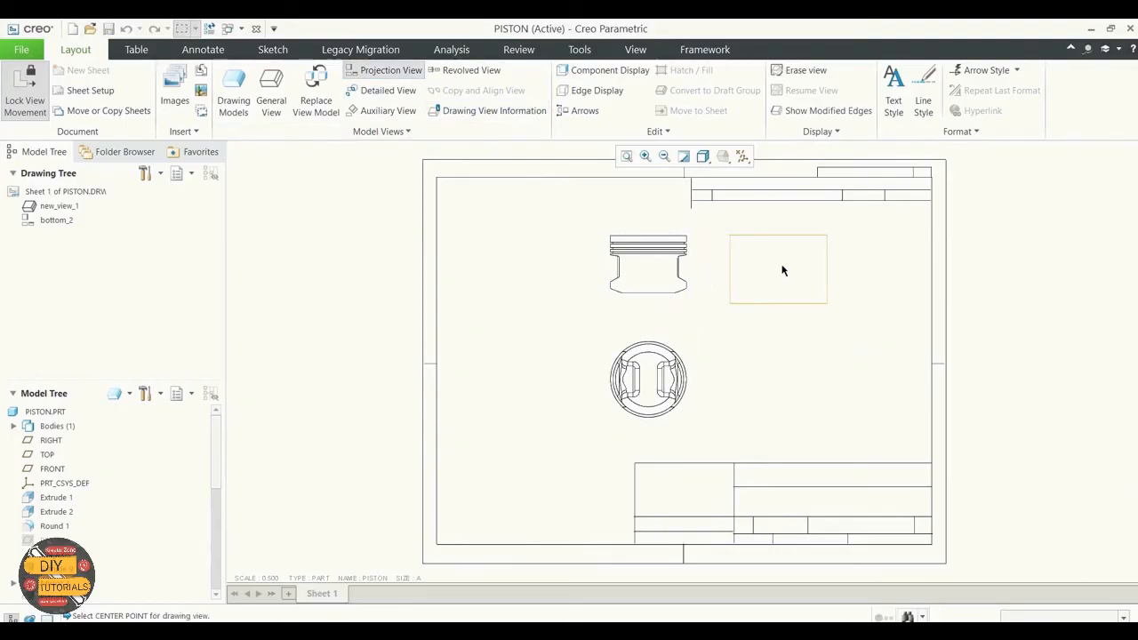
click(782, 264)
click(812, 329)
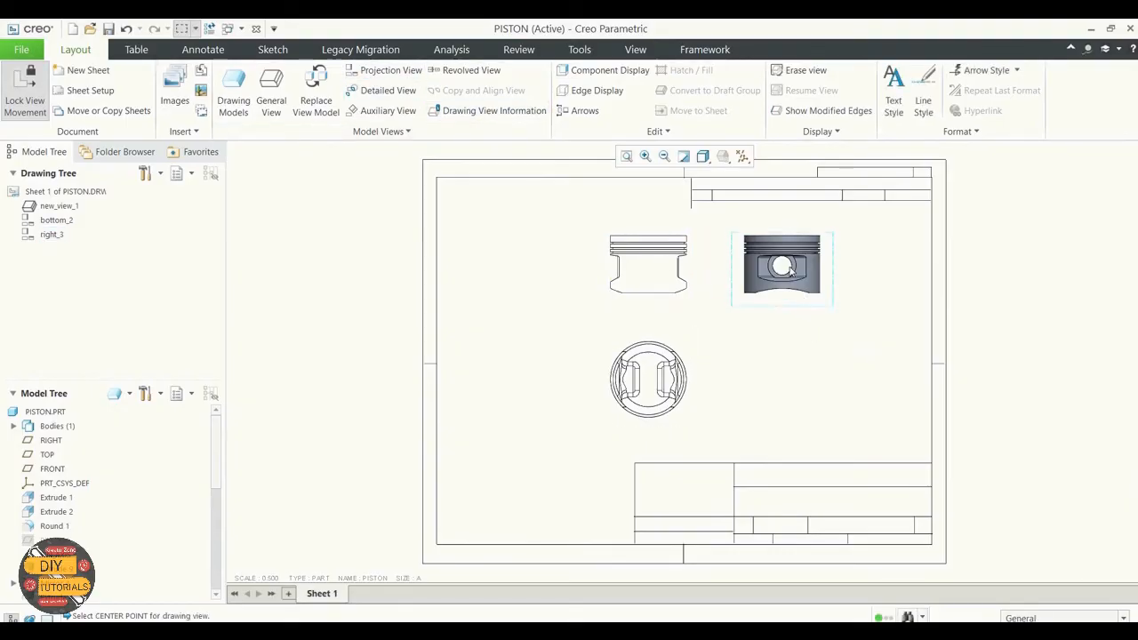
Set the right-hand projection view's display style to No Hidden with Solid tangent edges
double_click(789, 270)
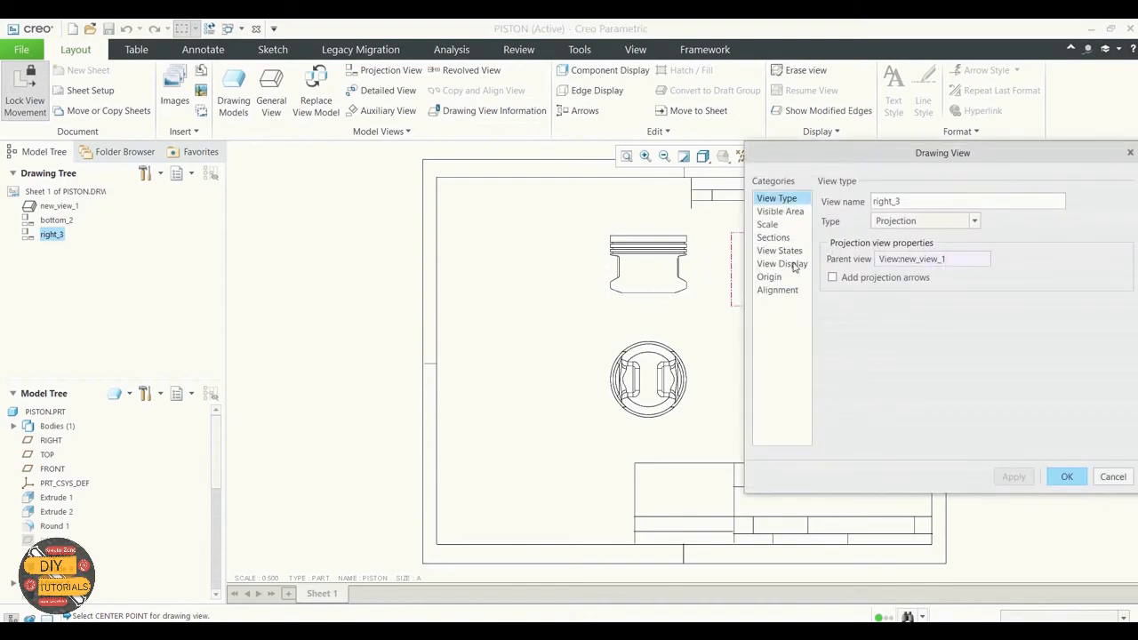
click(782, 264)
click(913, 216)
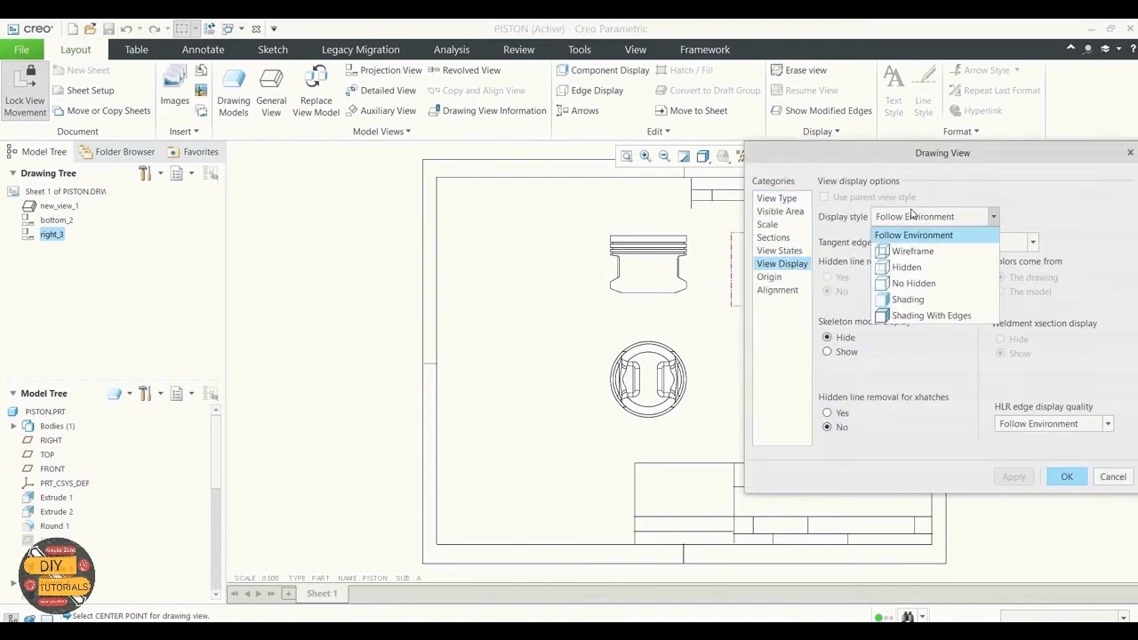
click(907, 283)
click(955, 243)
click(960, 292)
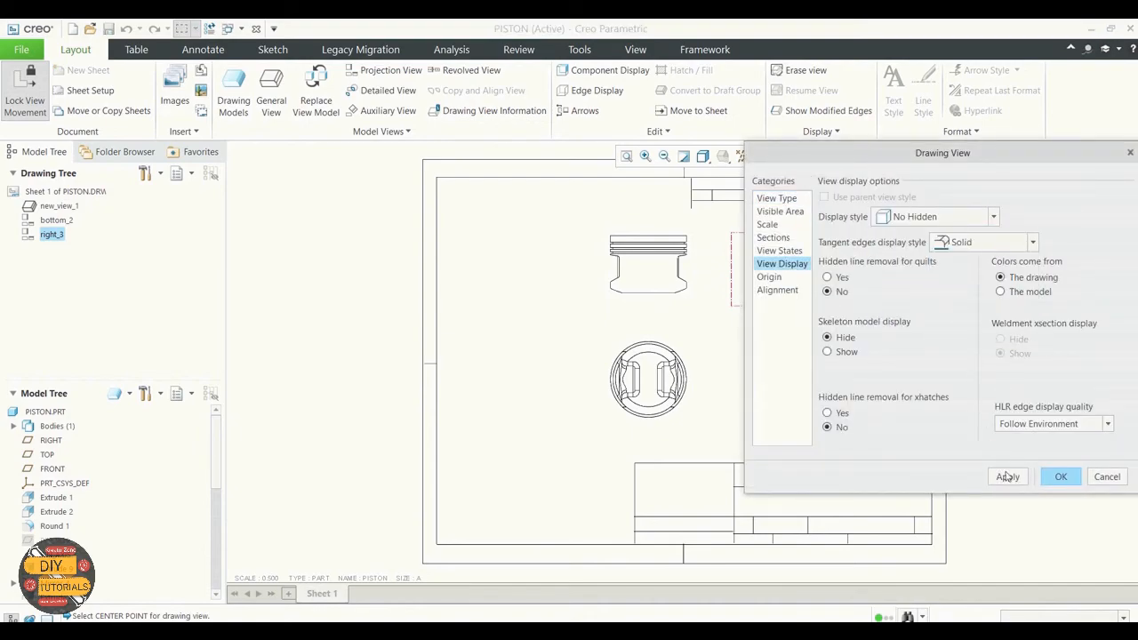
click(1013, 477)
click(1066, 476)
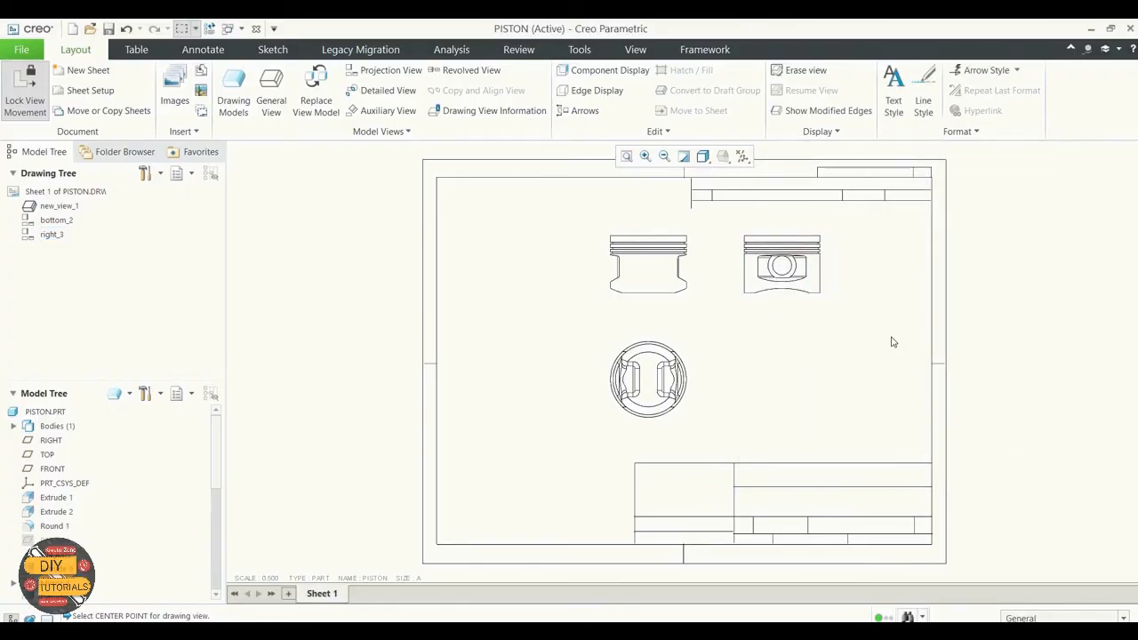
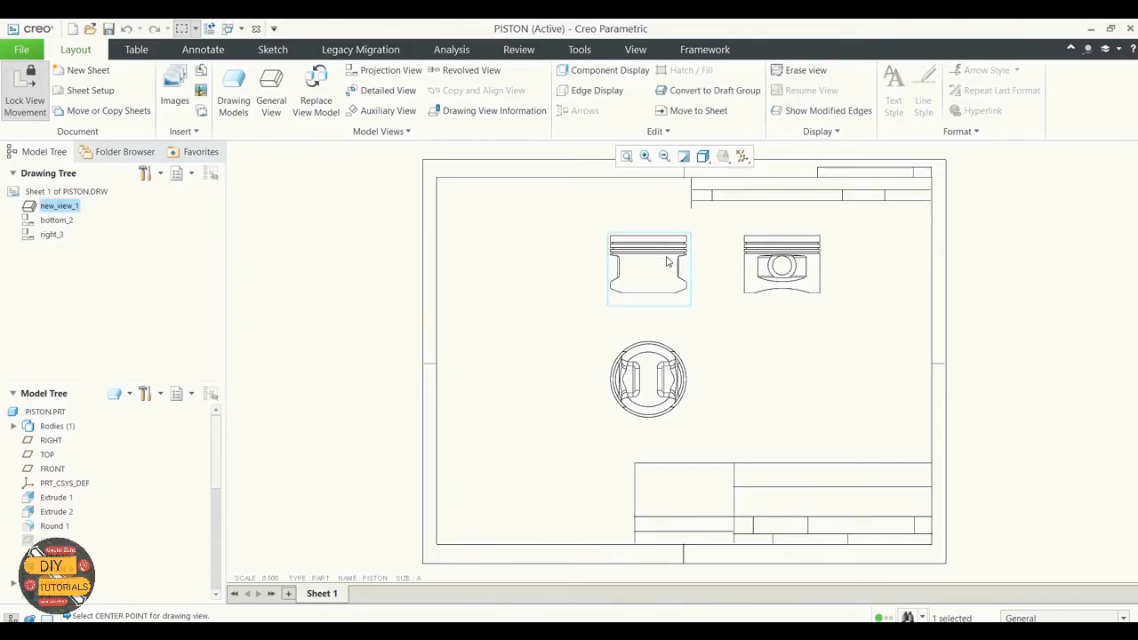
Enable a 2D cross-section for the front view and add a new section to it
double_click(668, 261)
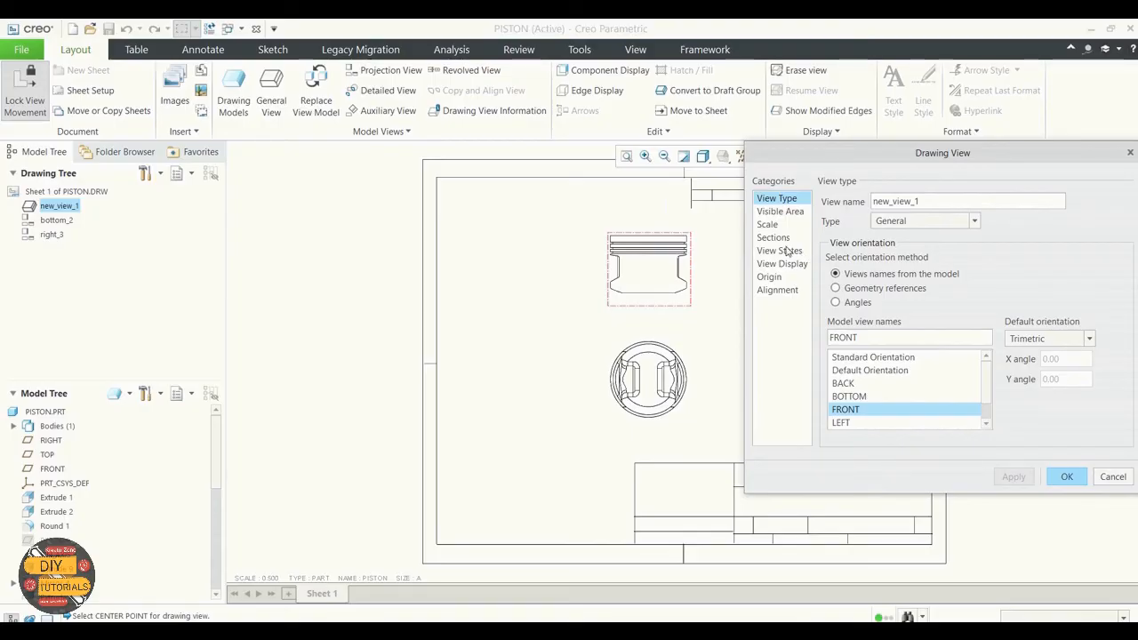
click(786, 240)
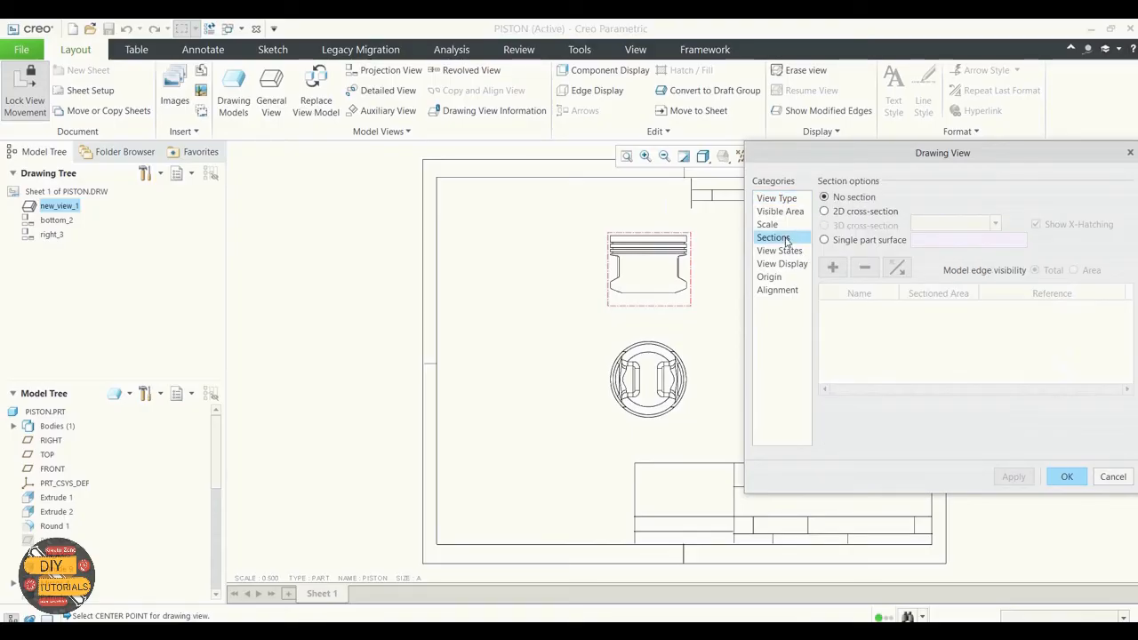
click(825, 211)
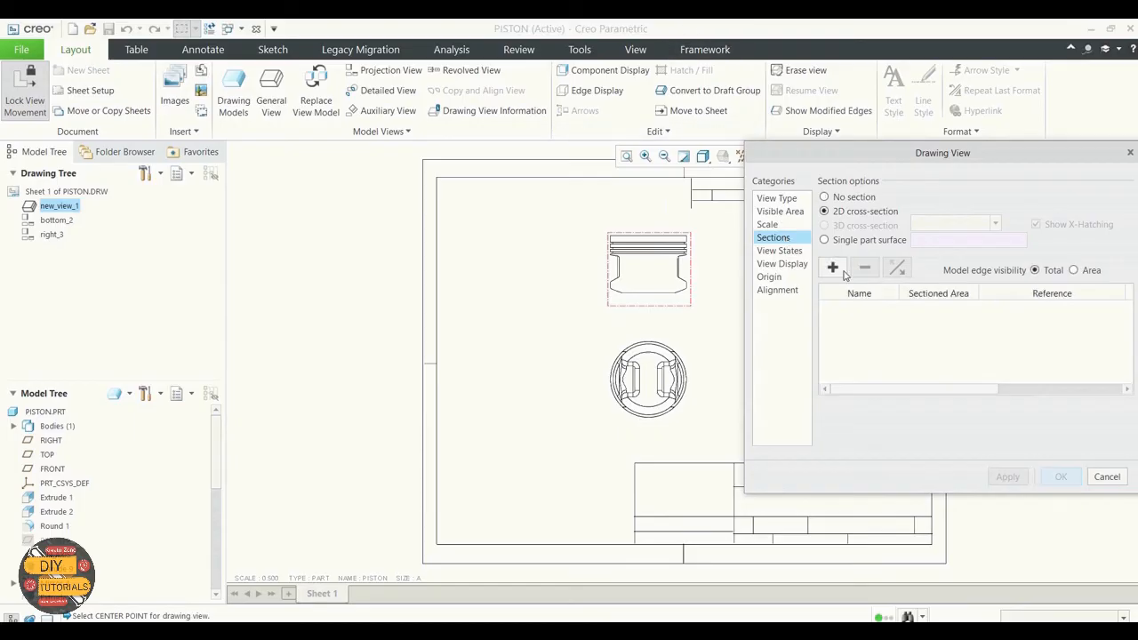
click(840, 270)
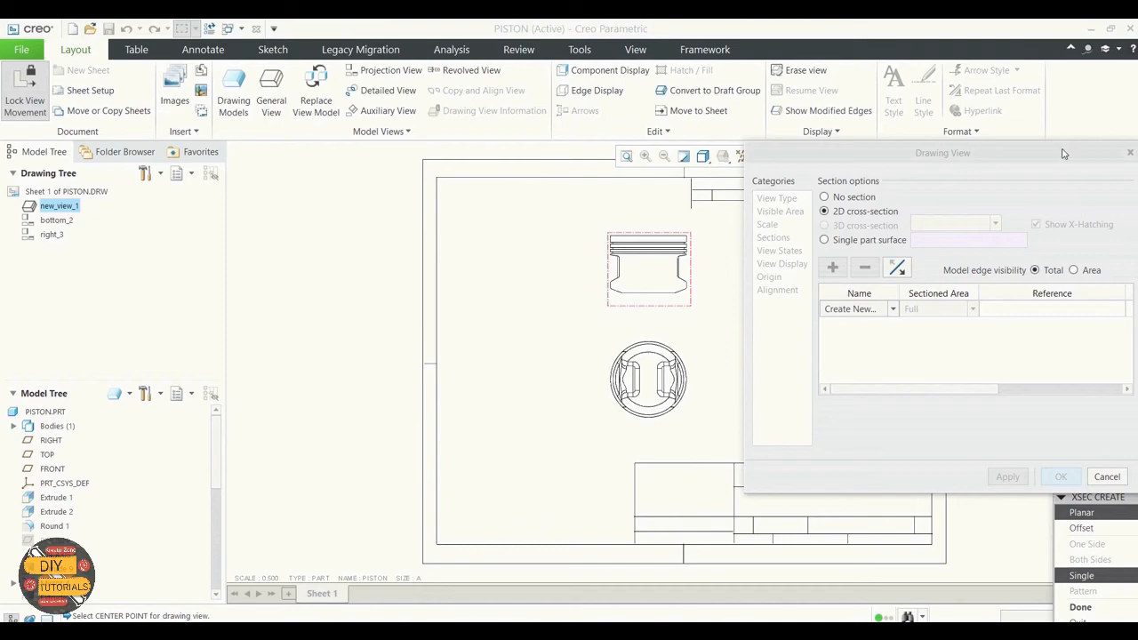
Create a planar single cross-section named A for the front view, using the FRONT datum plane as its cutting plane
drag(1066, 153, 779, 129)
click(1111, 511)
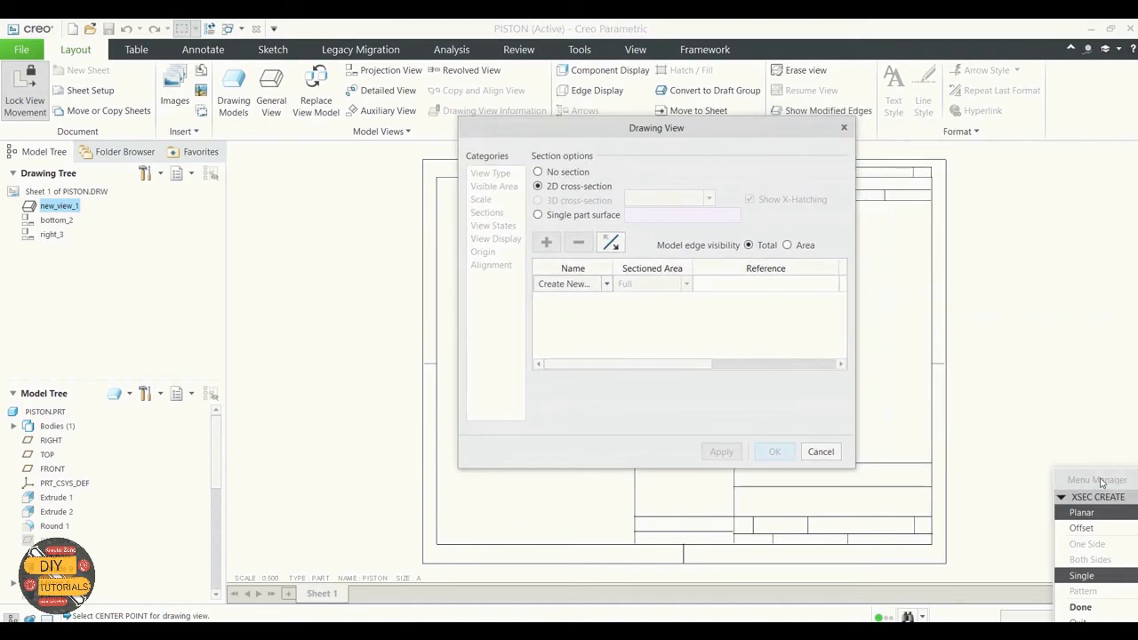
drag(1100, 479, 936, 247)
click(937, 375)
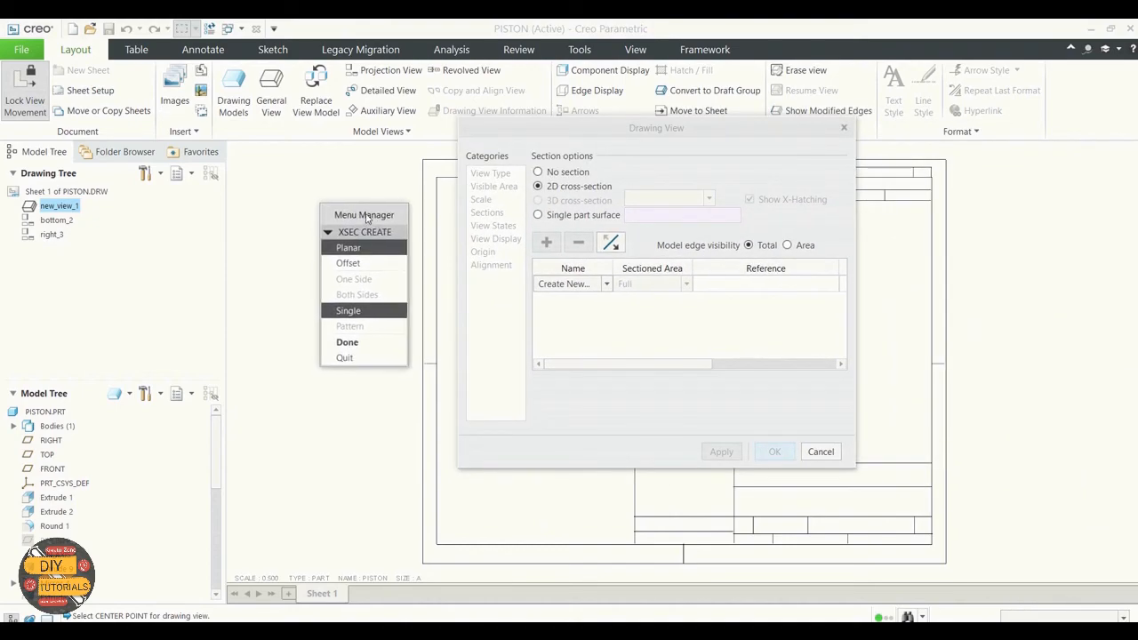
click(344, 347)
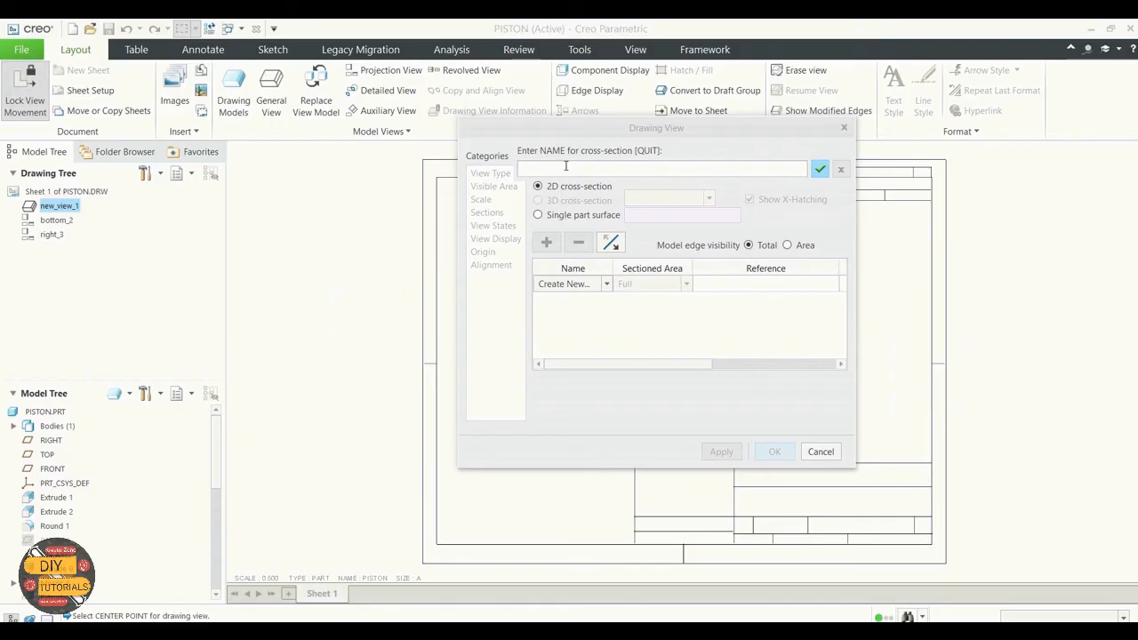
click(818, 169)
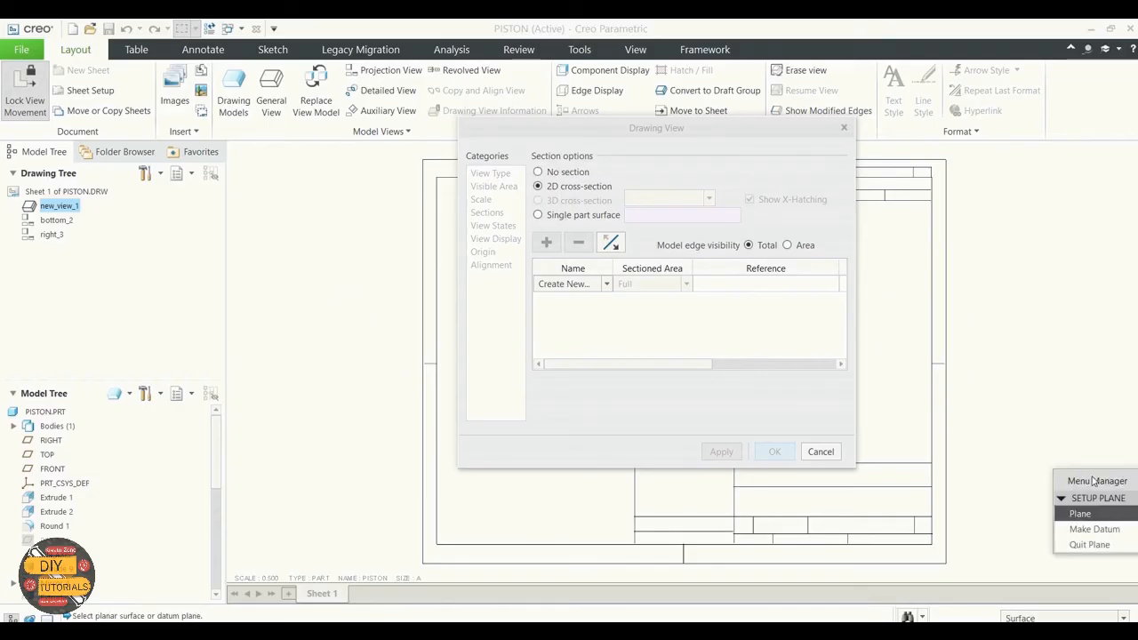
drag(1093, 481, 1024, 269)
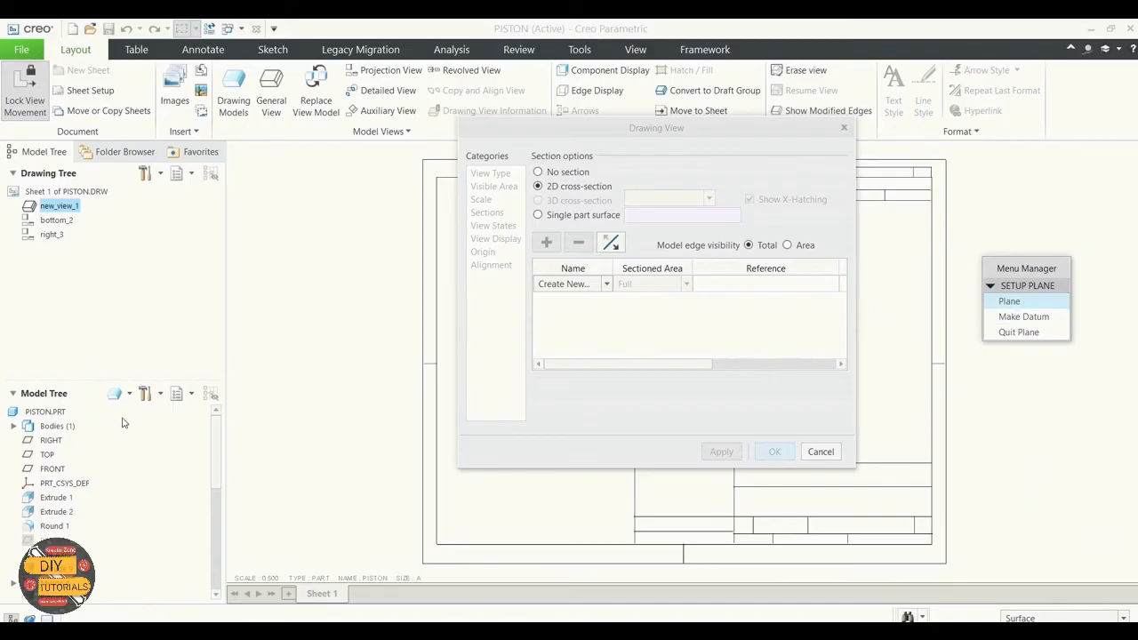
click(53, 469)
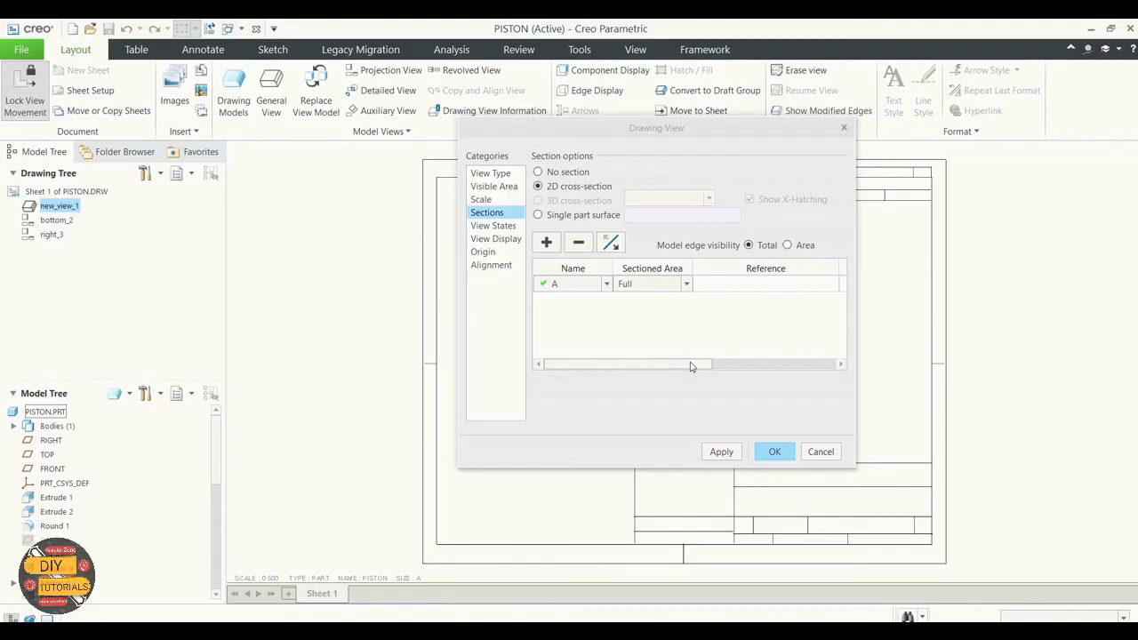
Show the section A arrows on the bottom view and apply the full section to the front view
drag(691, 365, 859, 382)
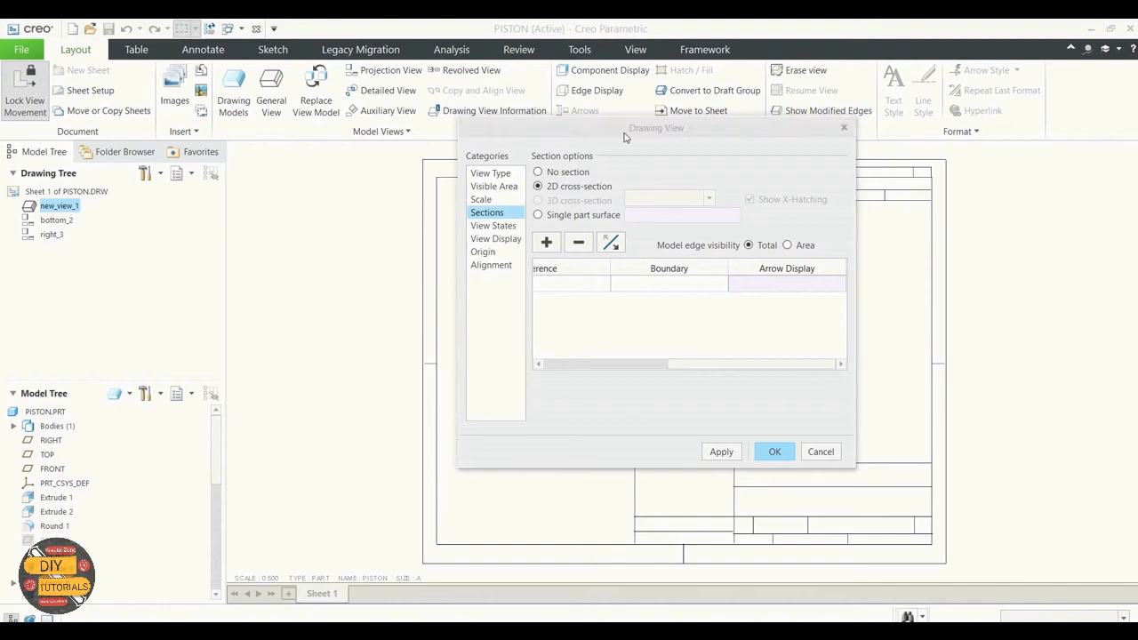
drag(665, 129, 932, 169)
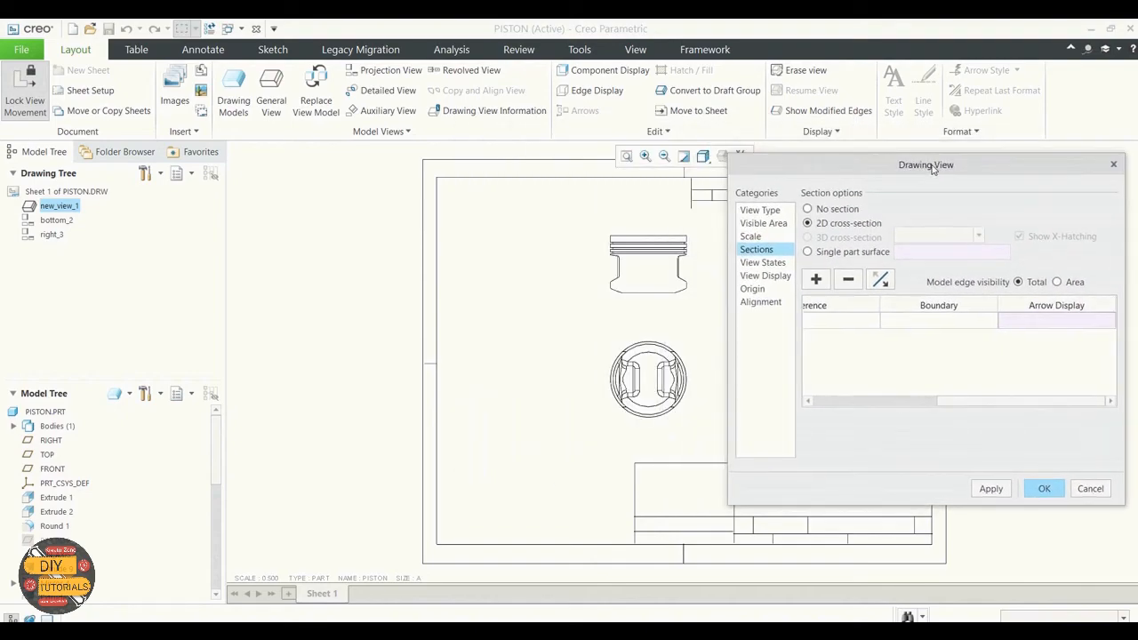
click(1025, 320)
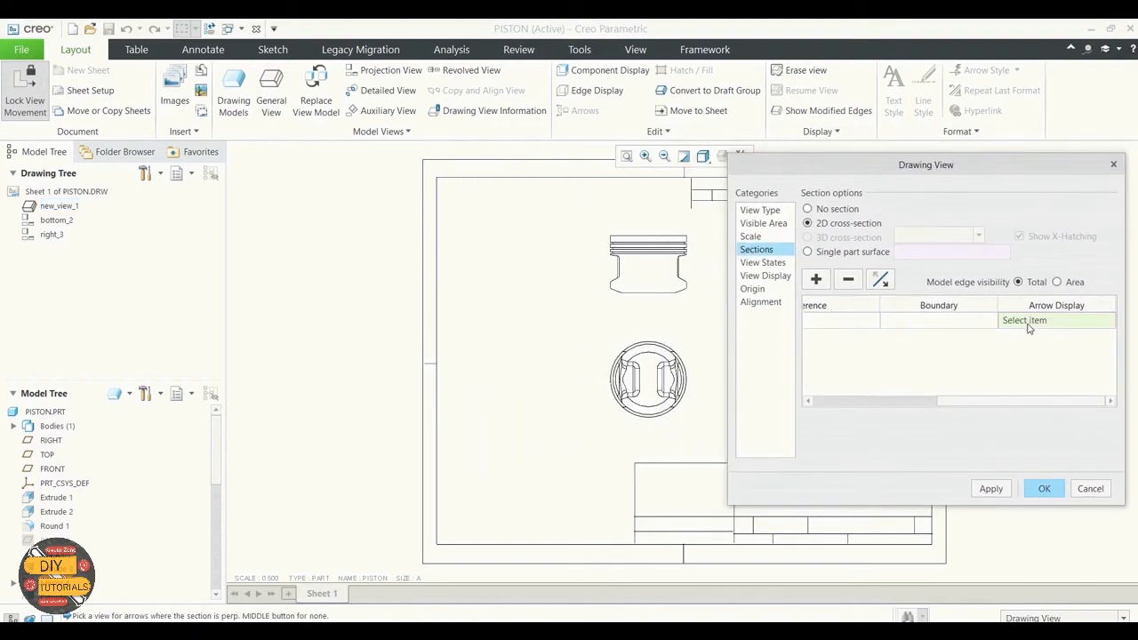
click(652, 366)
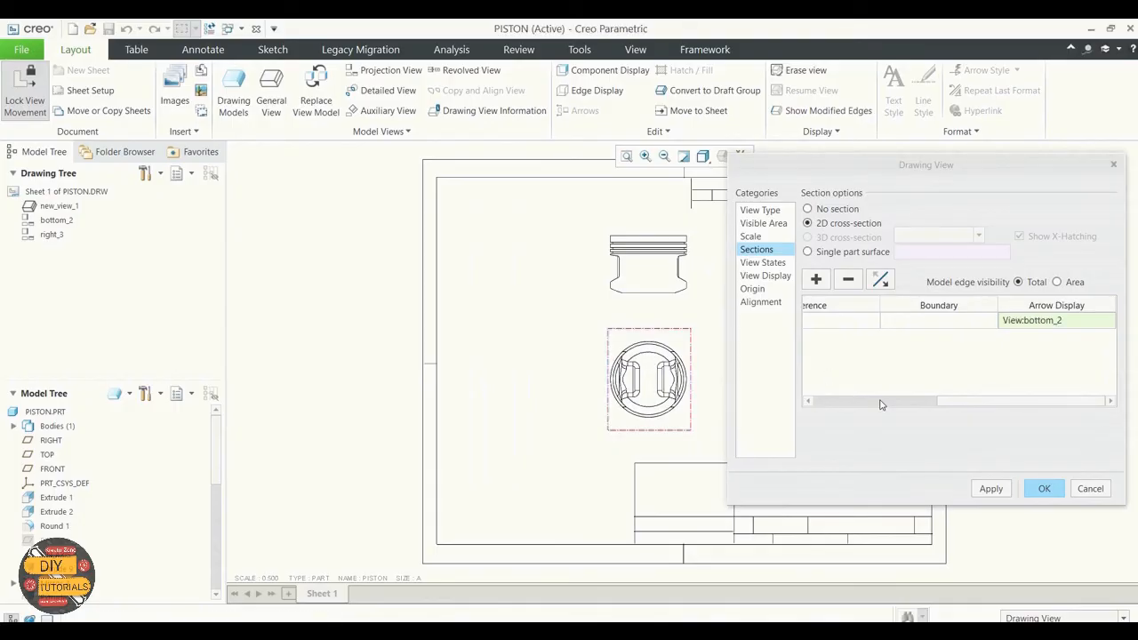
mouse_move(944, 399)
mouse_down()
mouse_move(812, 406)
mouse_move(1060, 405)
mouse_up()
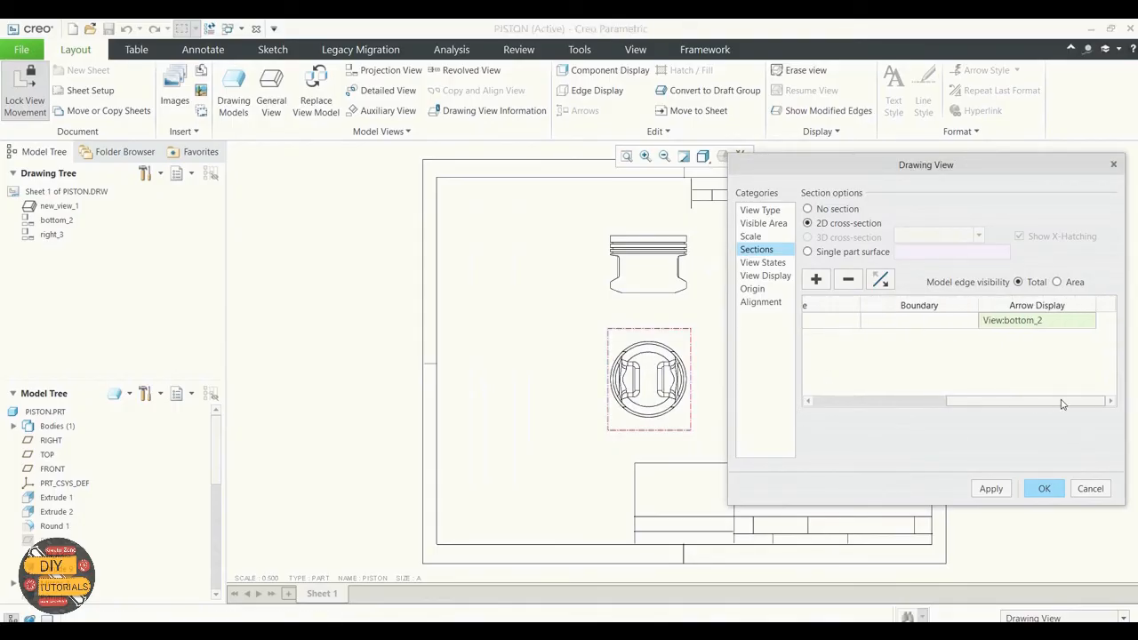
click(992, 489)
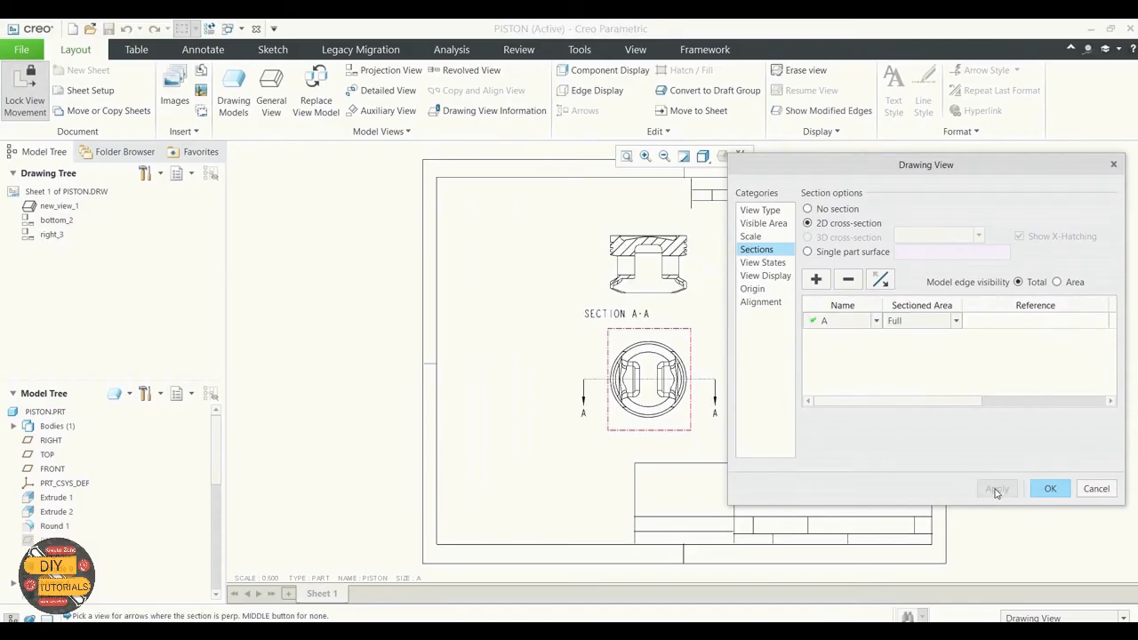
click(1048, 489)
click(786, 345)
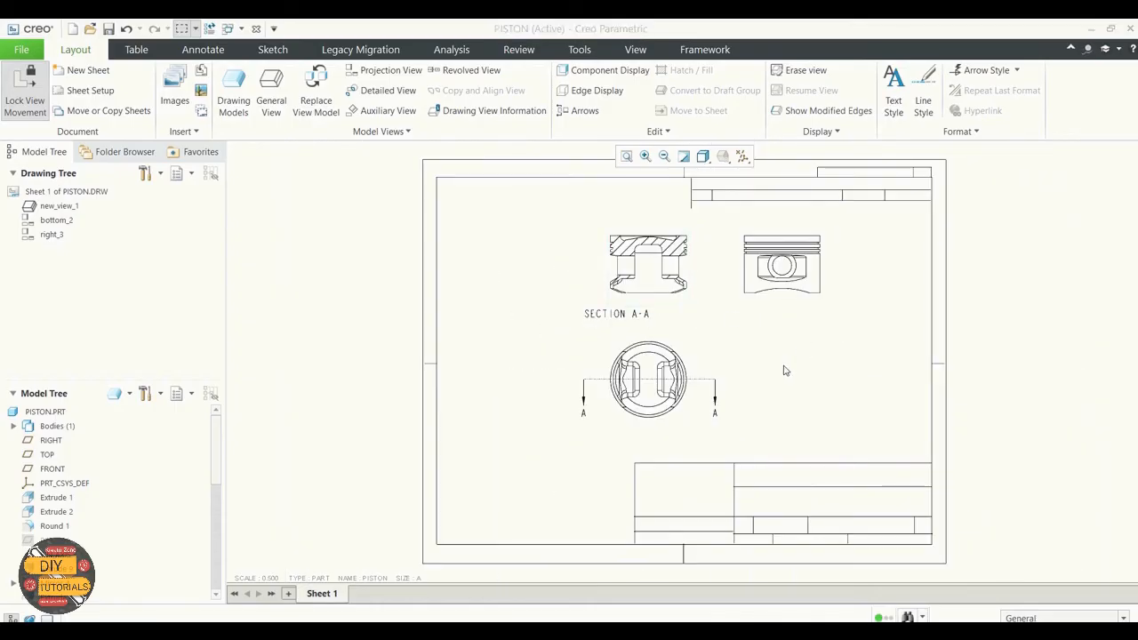
Create a detailed view of the right-hand view's lower-left corner, bounded by a spline around it, and place it beside the front view
click(389, 92)
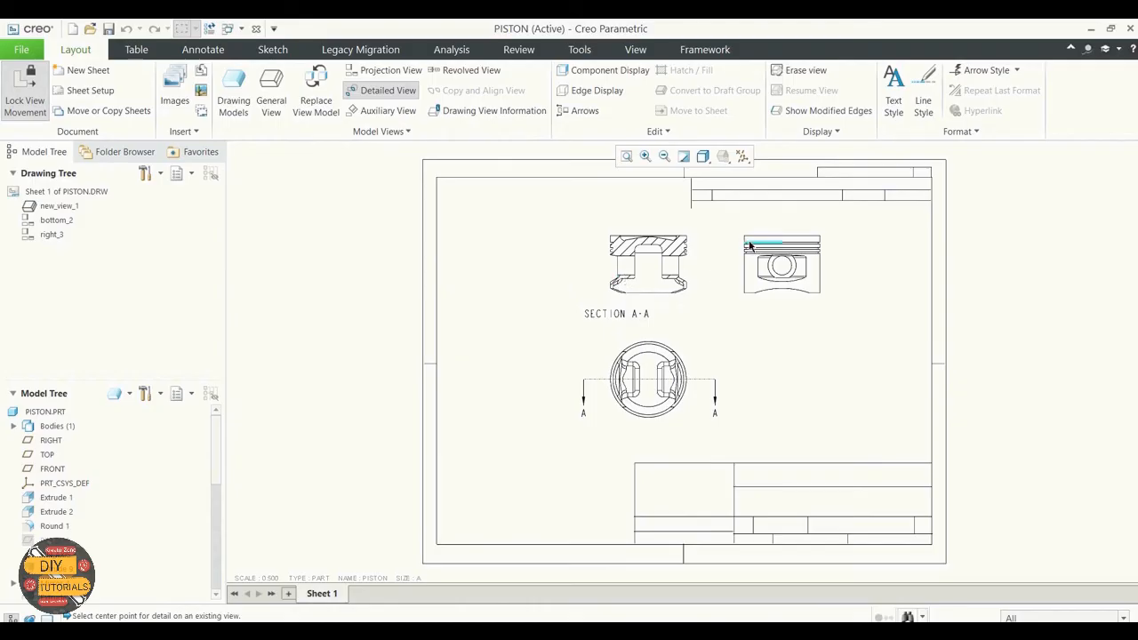
click(744, 293)
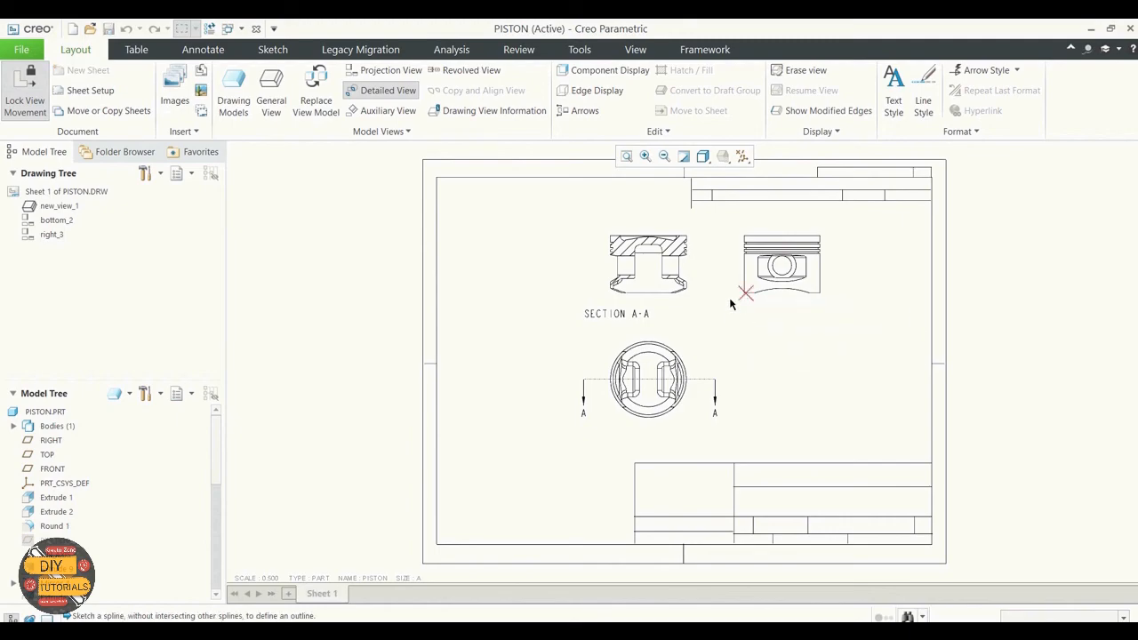
click(729, 303)
click(740, 310)
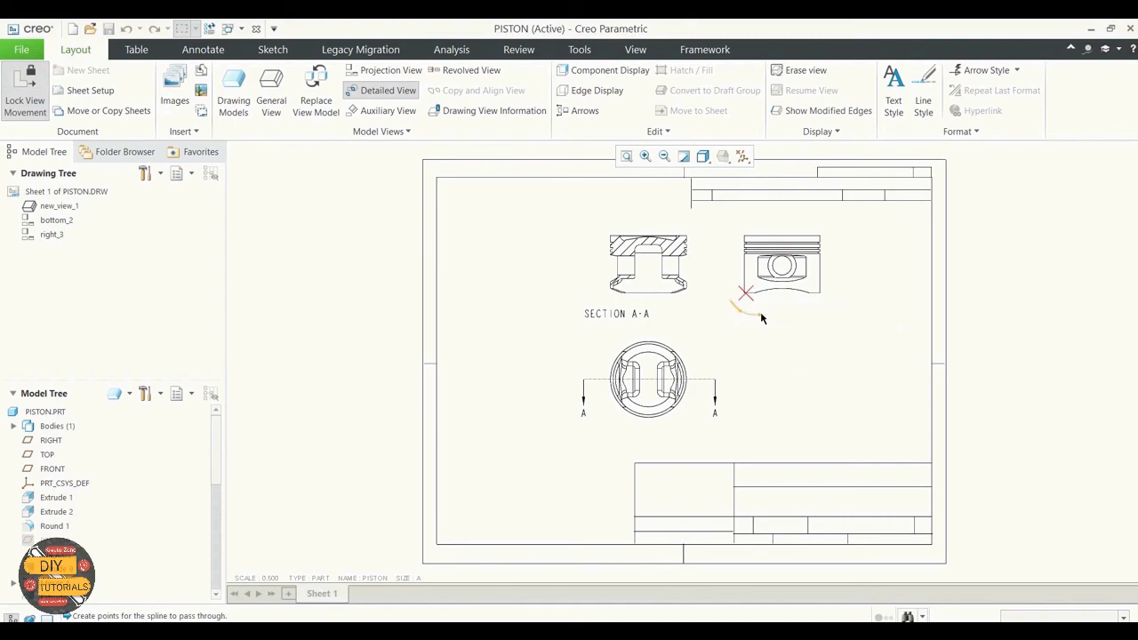
click(758, 313)
click(769, 304)
click(771, 289)
click(763, 282)
click(747, 271)
click(736, 274)
middle_click(731, 303)
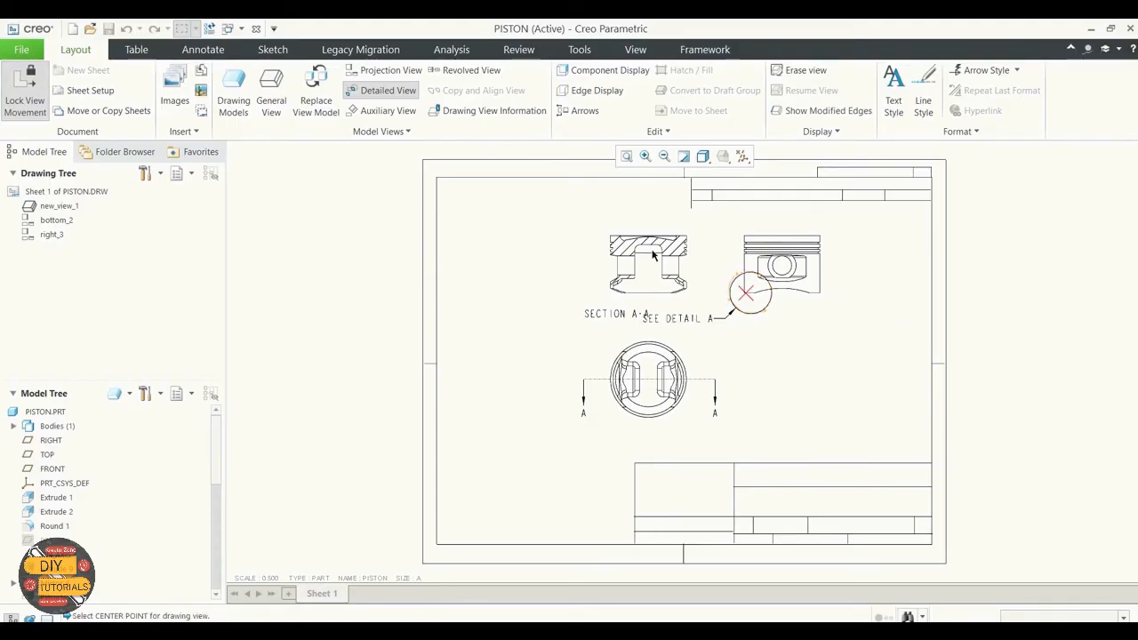
click(587, 262)
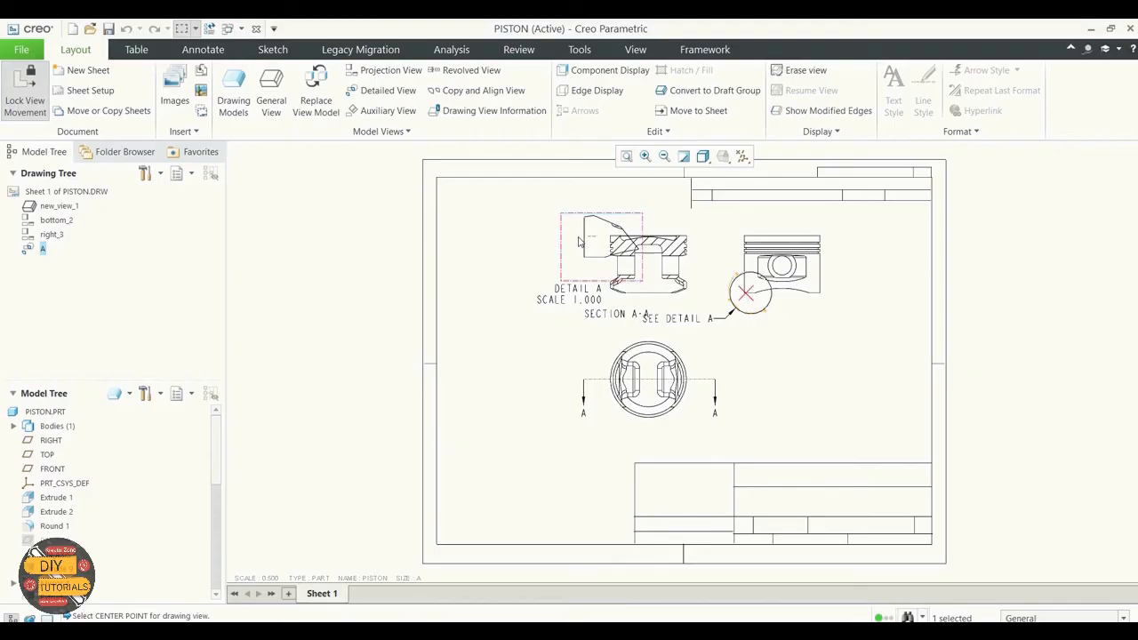
Unlock view movement and move the detail view left, clear of the front section view
click(570, 239)
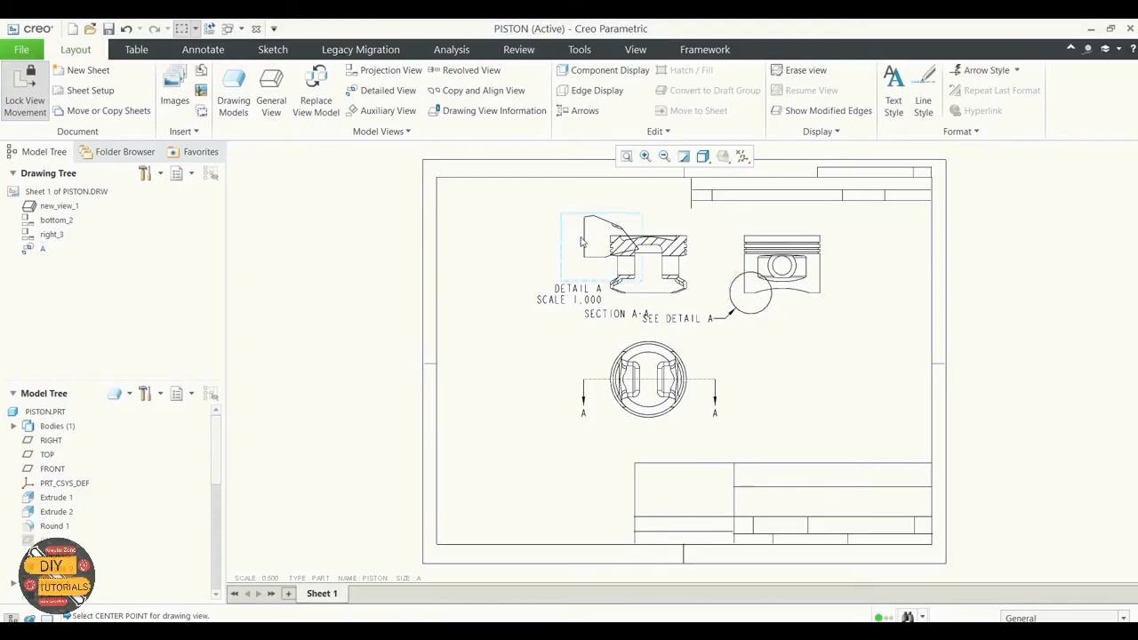
click(574, 232)
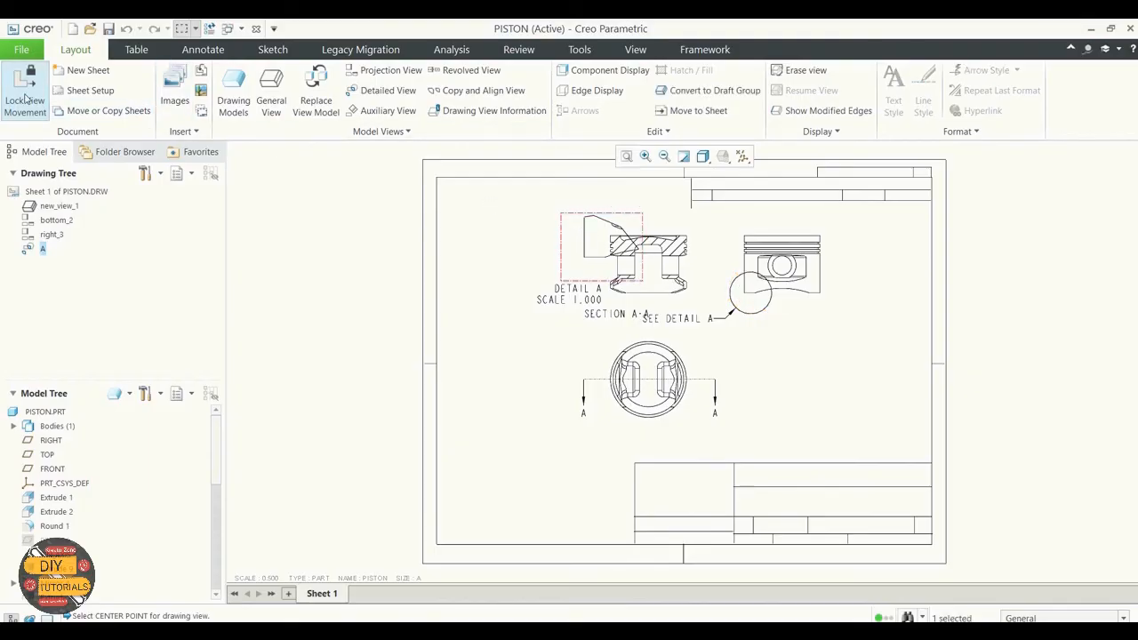
click(25, 94)
drag(579, 237, 482, 236)
click(496, 356)
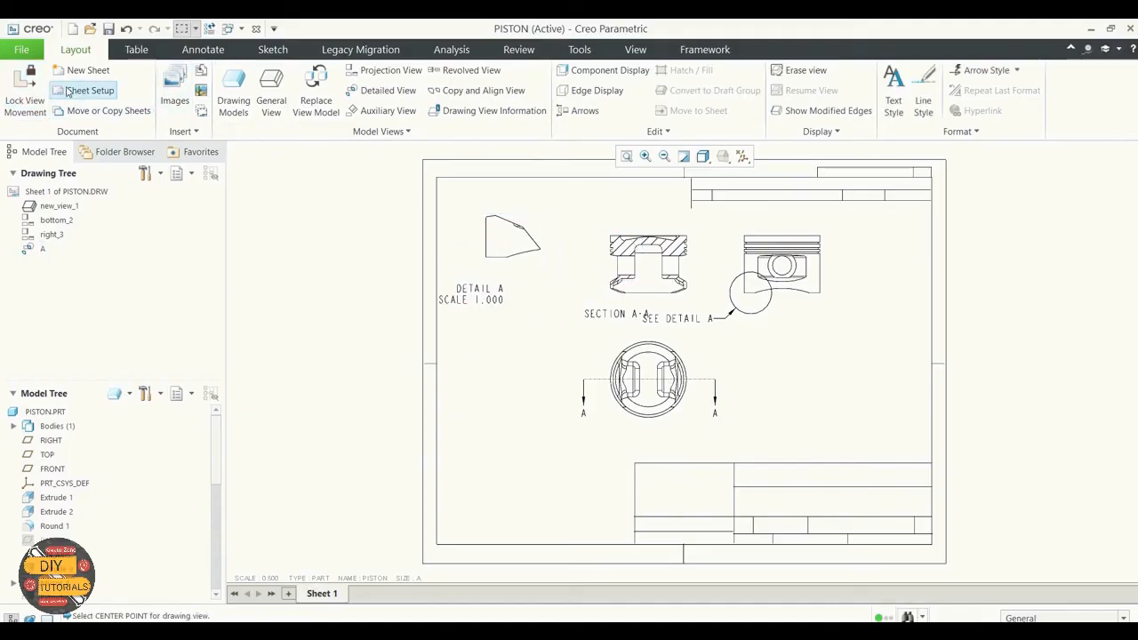
Shift the front section view to the left and the right-hand projection view to the right to space them apart
click(640, 269)
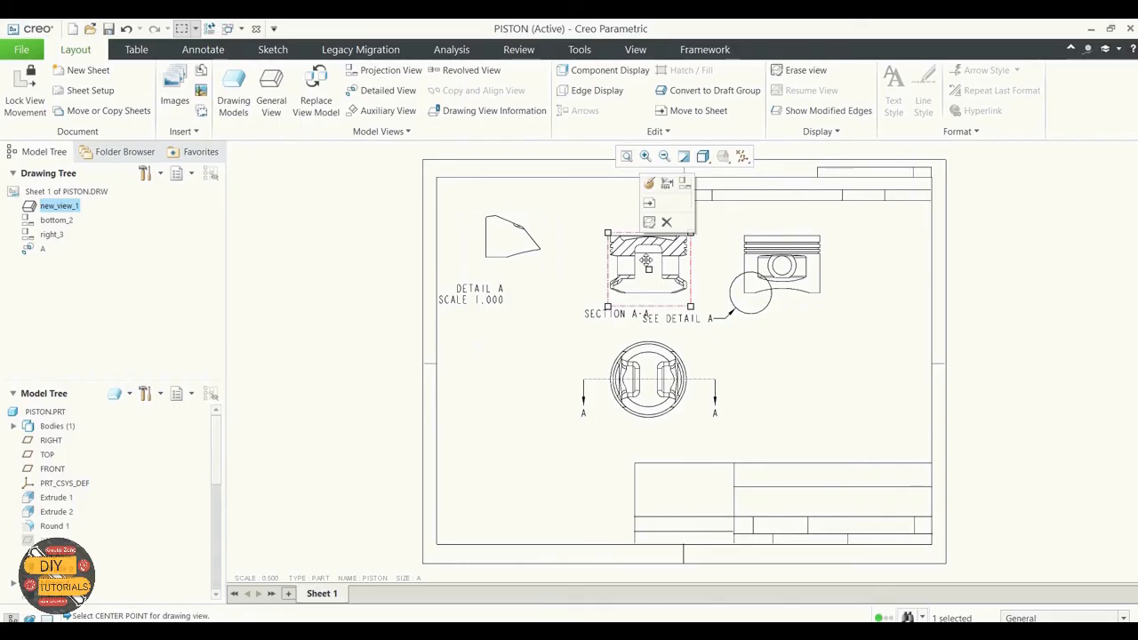
drag(640, 269, 605, 268)
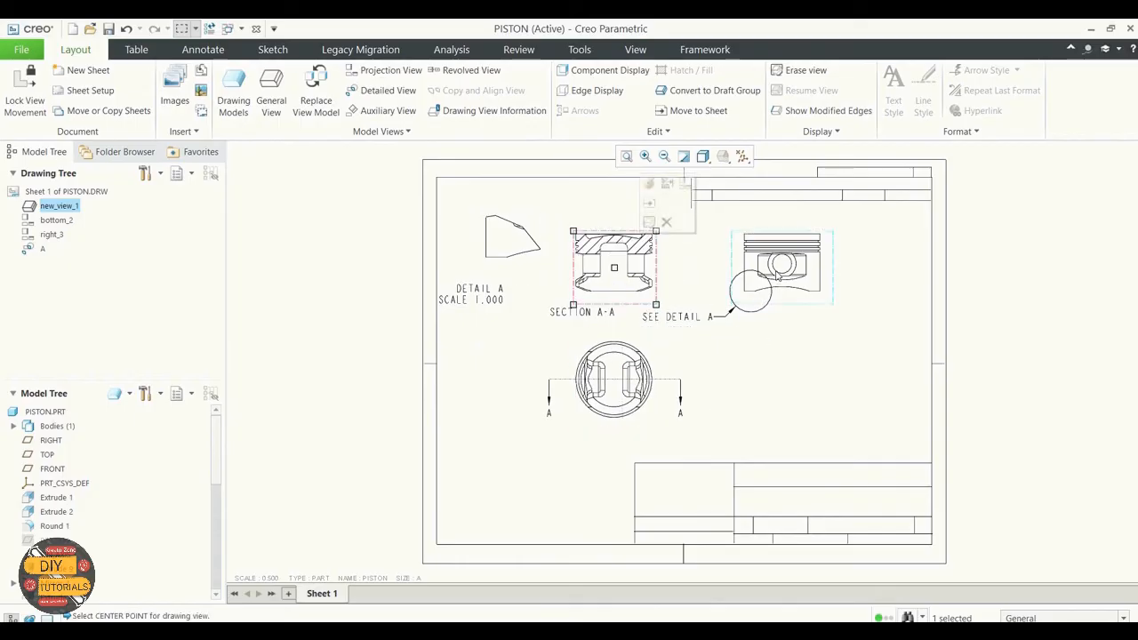
click(812, 265)
drag(813, 266, 860, 265)
click(760, 404)
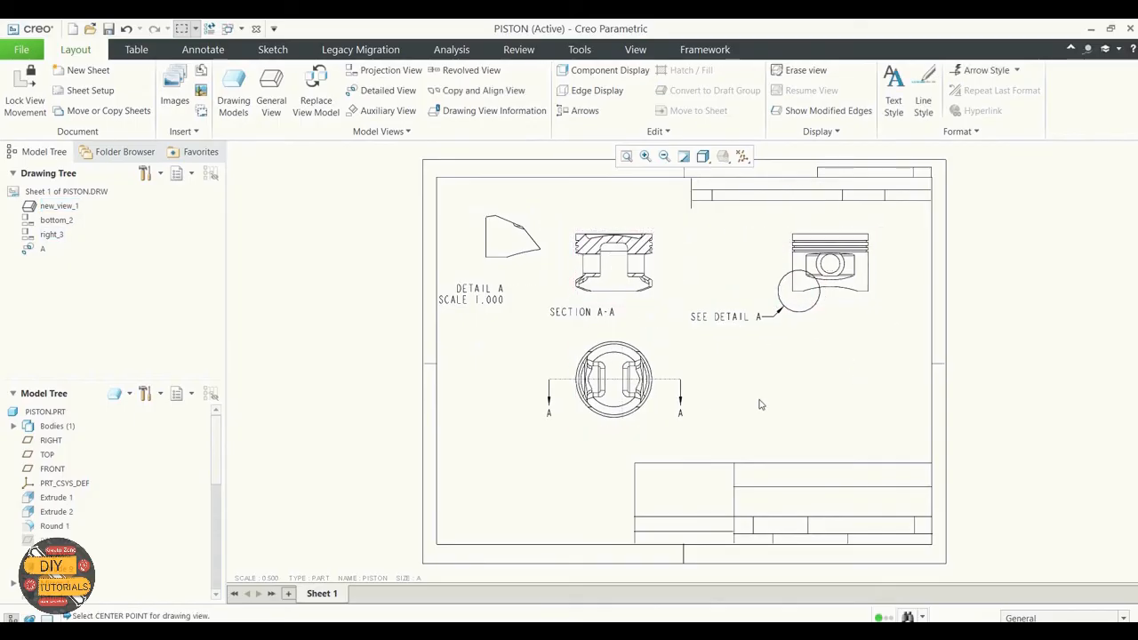
Lock view movement and move the detail view's name and scale note closer beneath its geometry
click(26, 96)
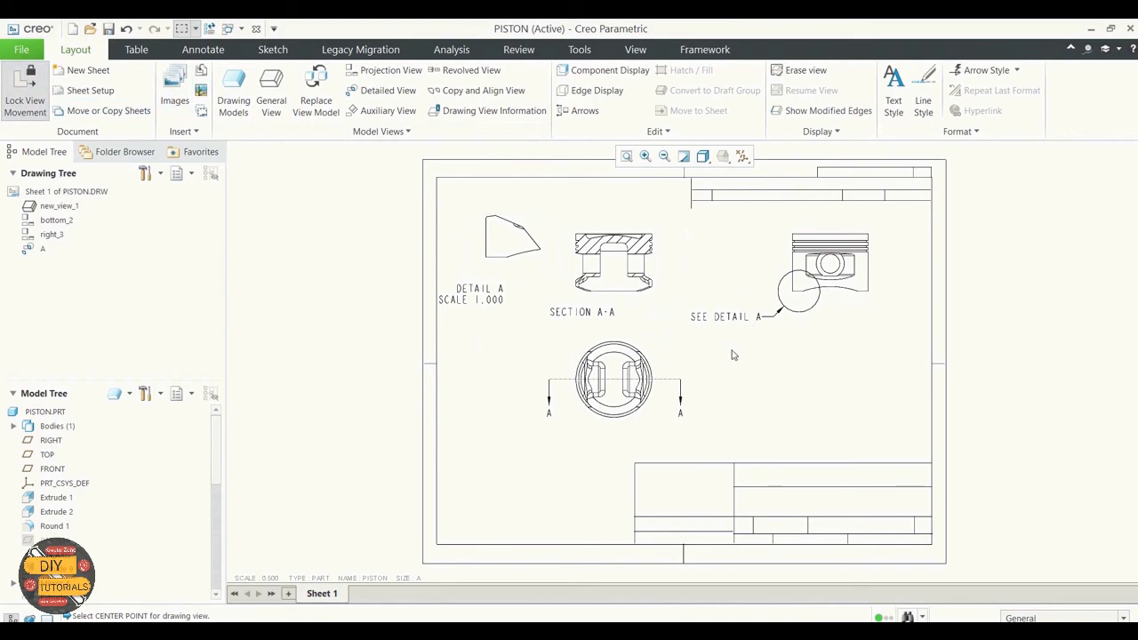
double_click(485, 286)
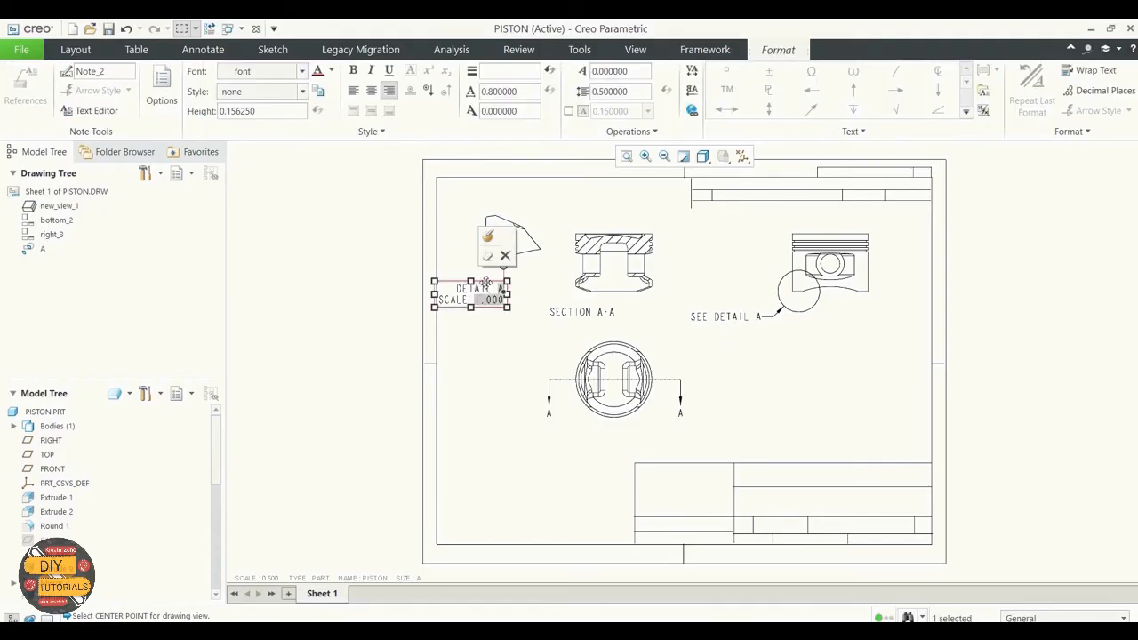
click(503, 329)
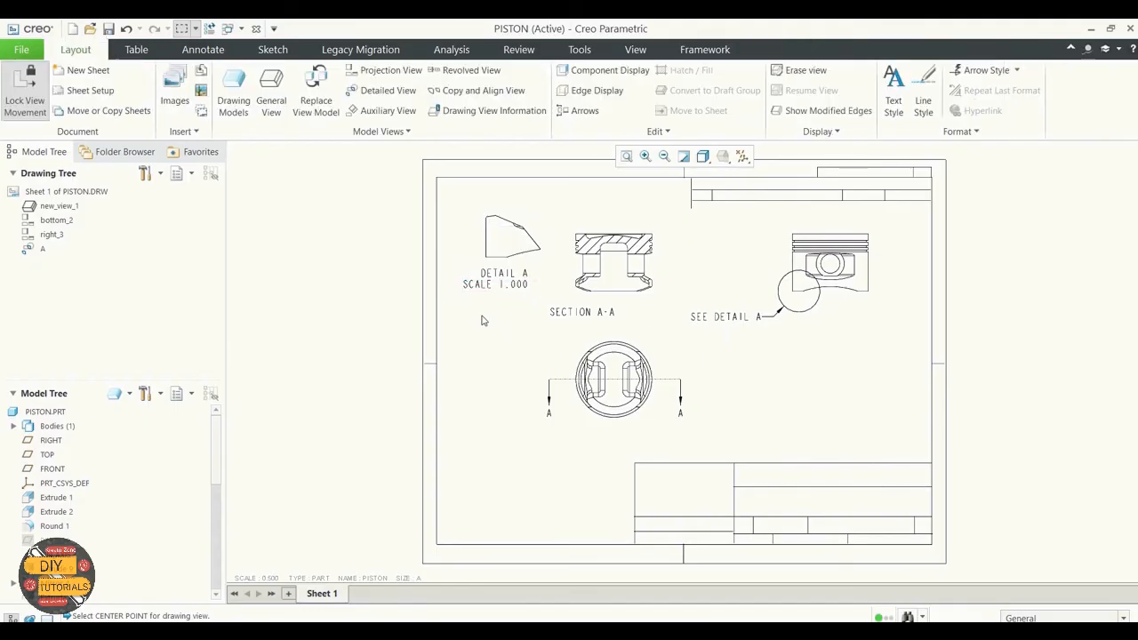
Insert a general view with No Combined State in the default Trimetric orientation below the right-hand view and shift it slightly right
click(271, 97)
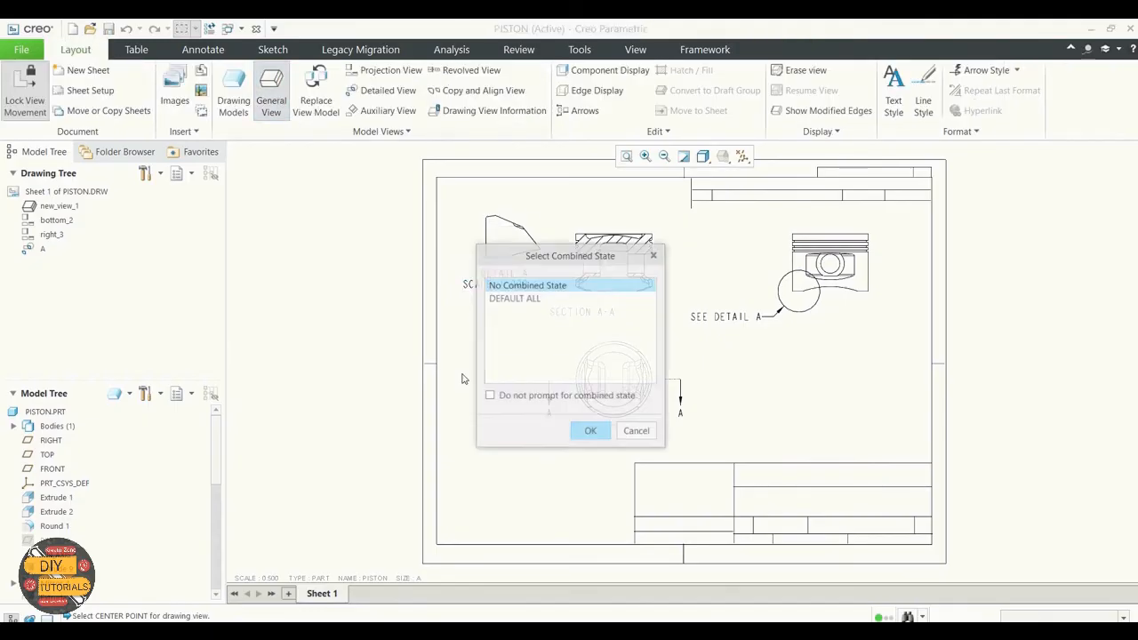
click(589, 432)
click(803, 393)
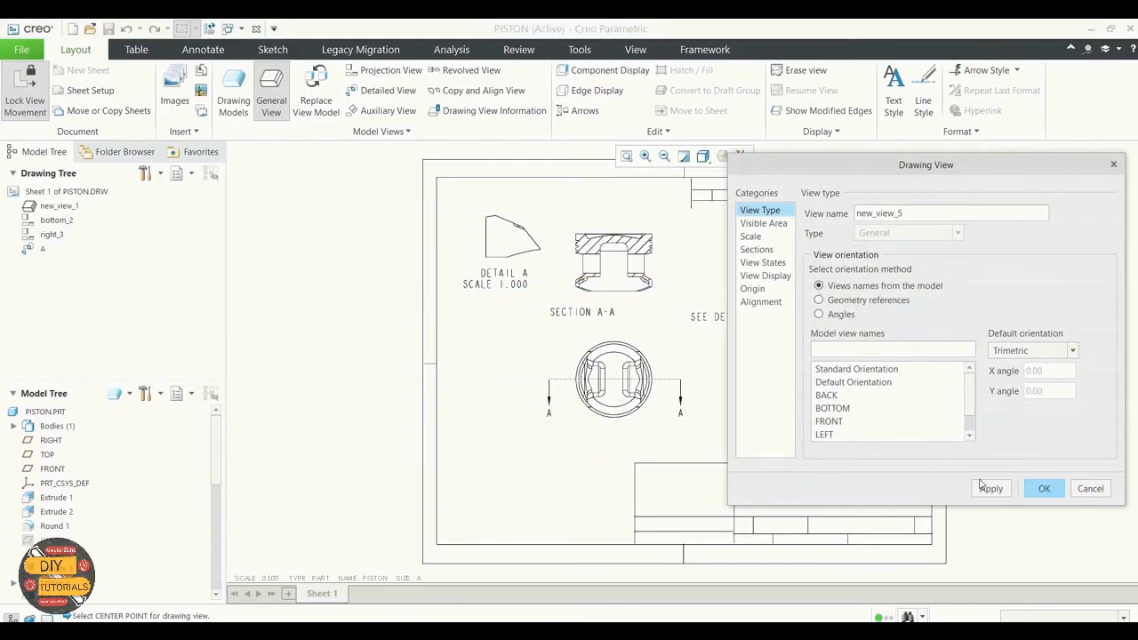
click(1044, 488)
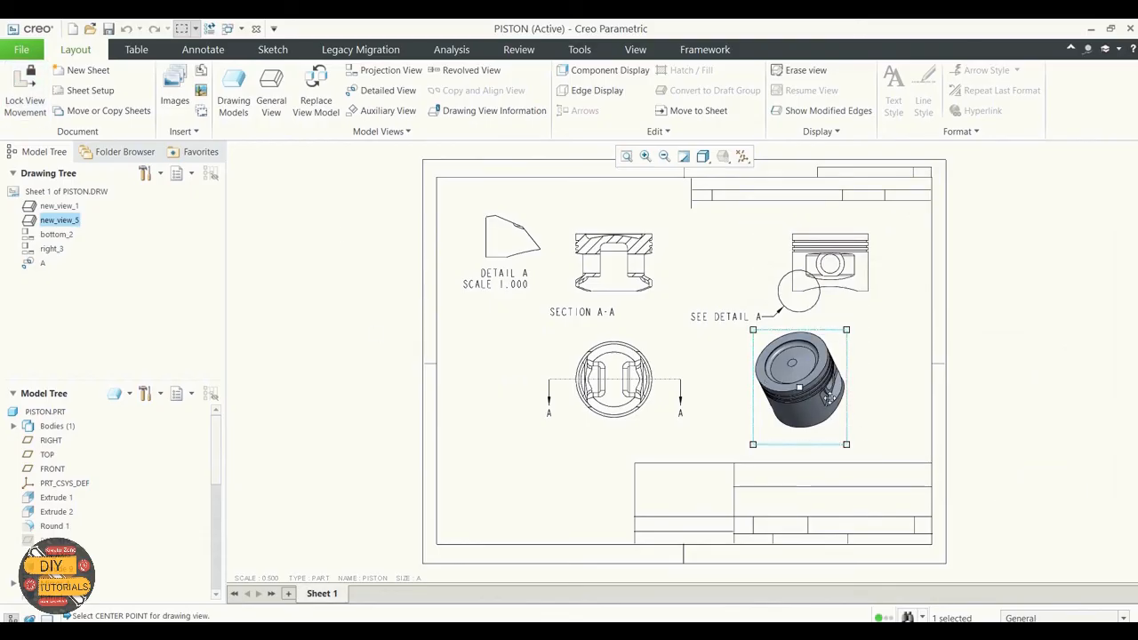
drag(826, 395, 871, 397)
click(481, 387)
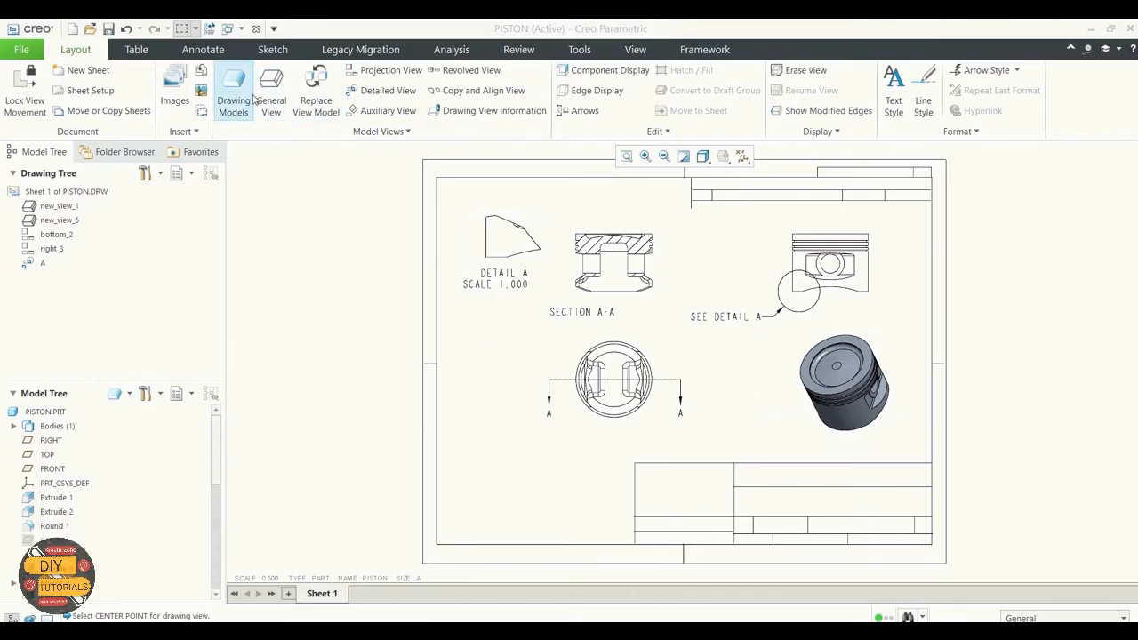
Dimension the piston's overall height in the front section view, placing the dimension to the left of the view
click(202, 49)
click(293, 104)
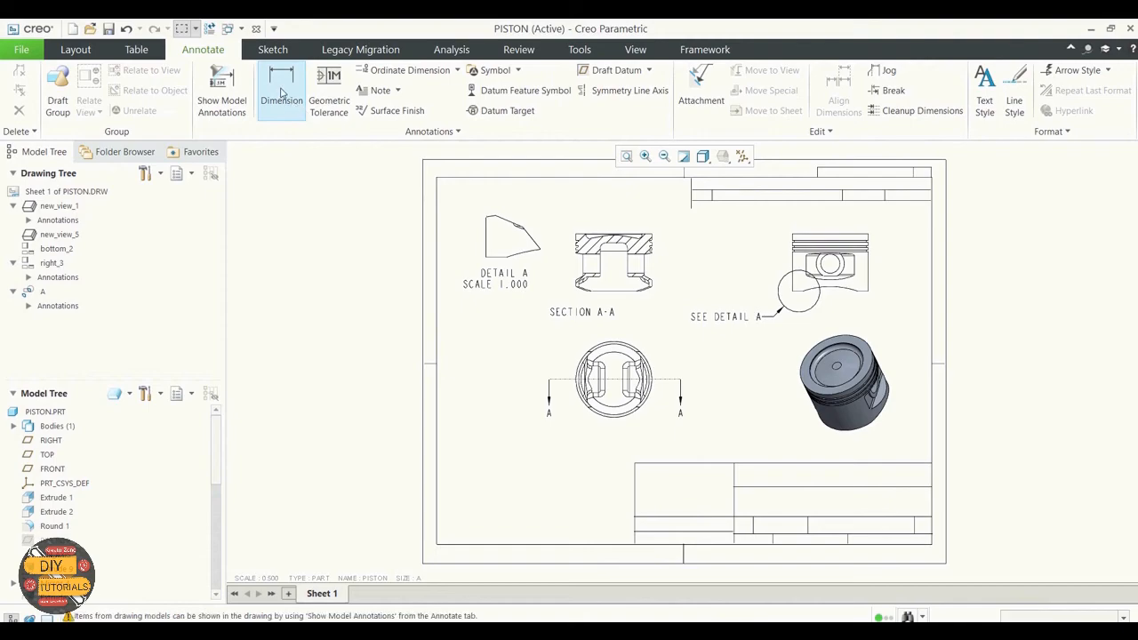
click(578, 235)
ctrl+click(613, 290)
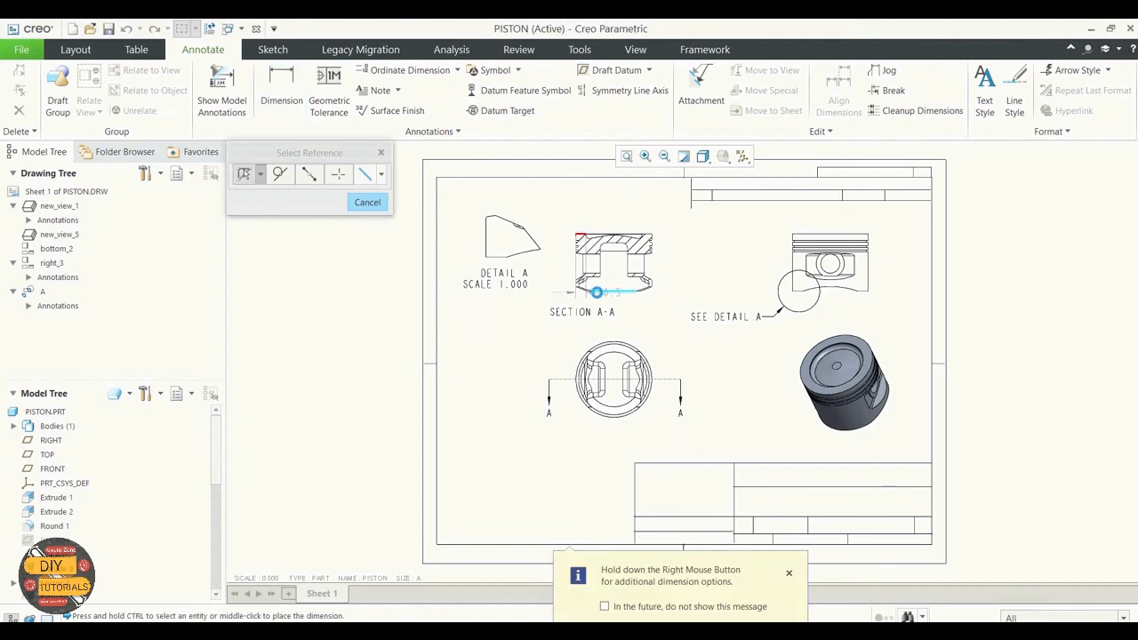
middle_click(560, 269)
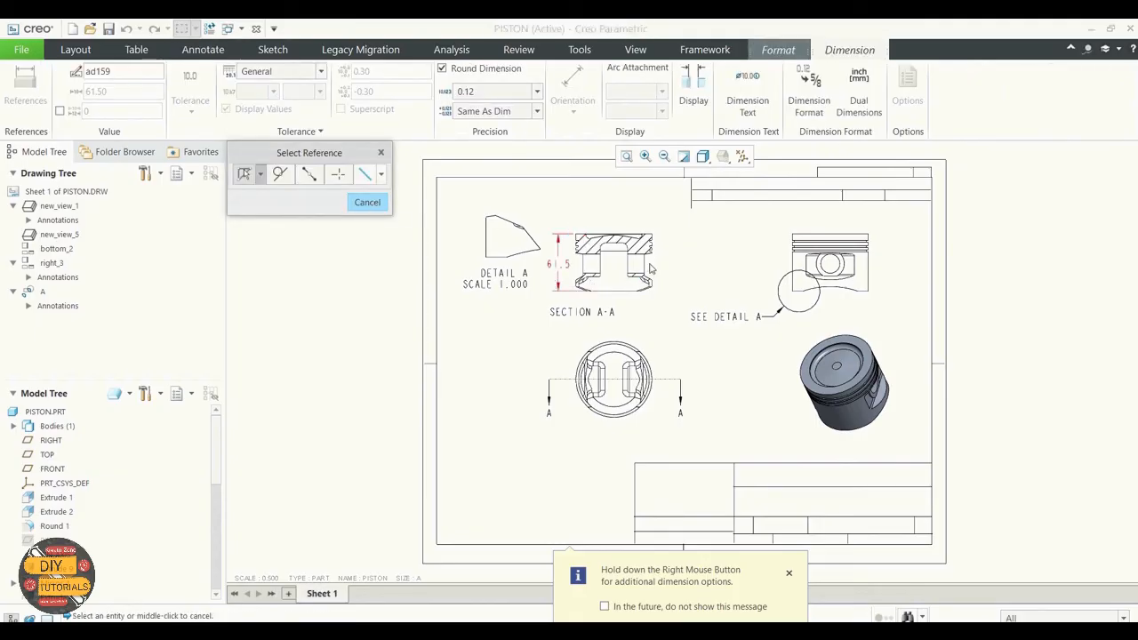
scroll(647, 262, down, 2)
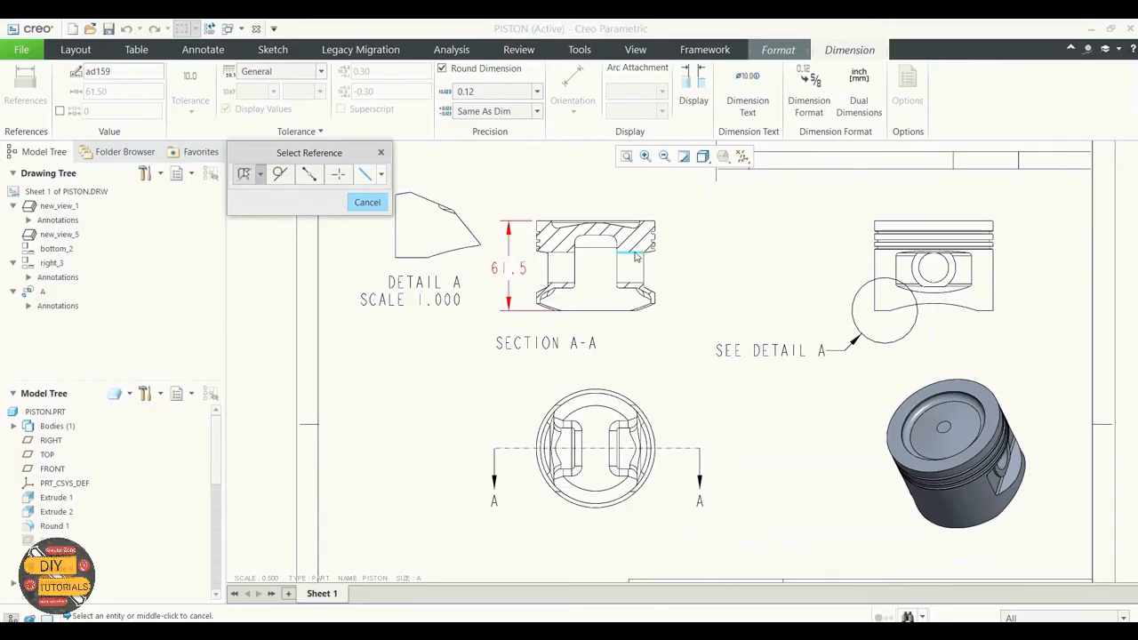
Dimension the height from the pin bore's upper edge to the piston's bottom in the section view, placing it slightly clear of the right side
click(633, 252)
ctrl+click(628, 310)
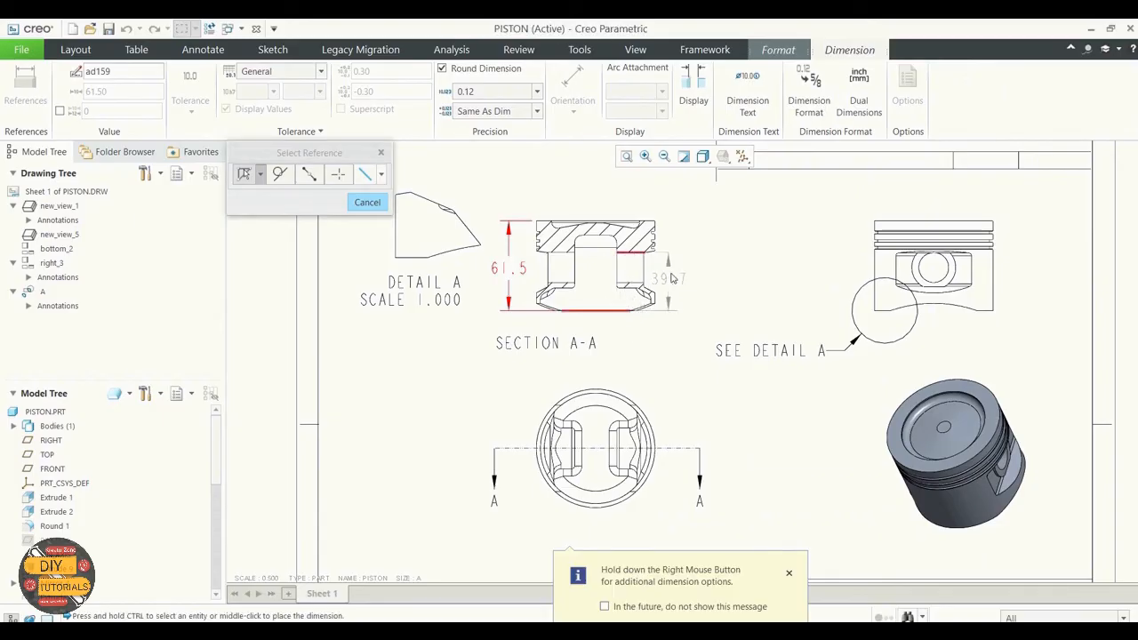
middle_click(675, 282)
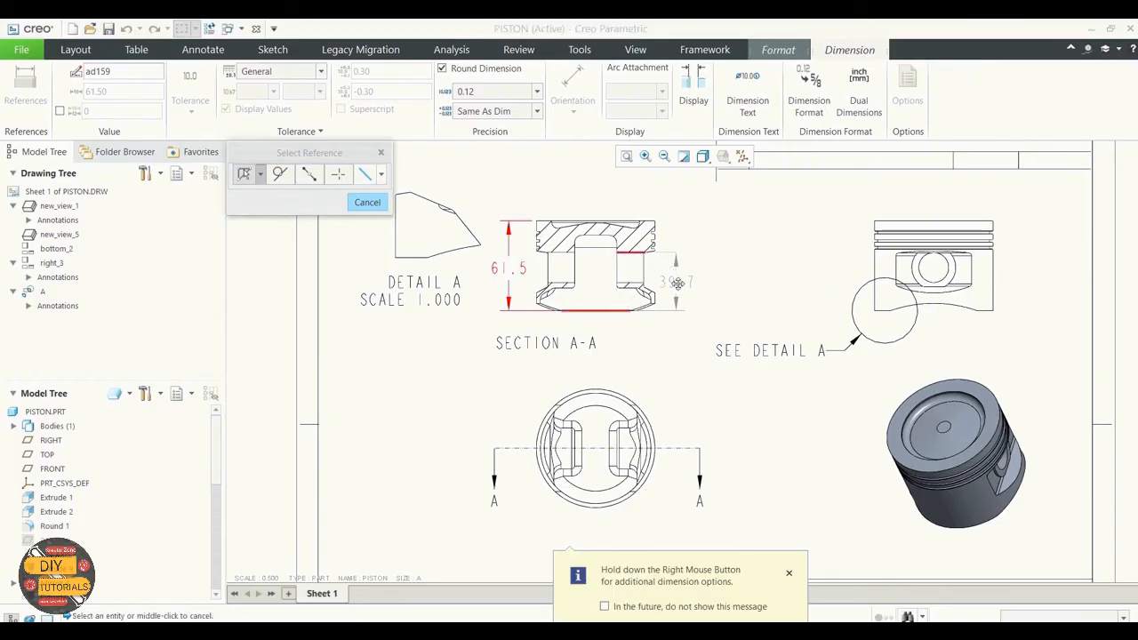
click(364, 207)
click(676, 282)
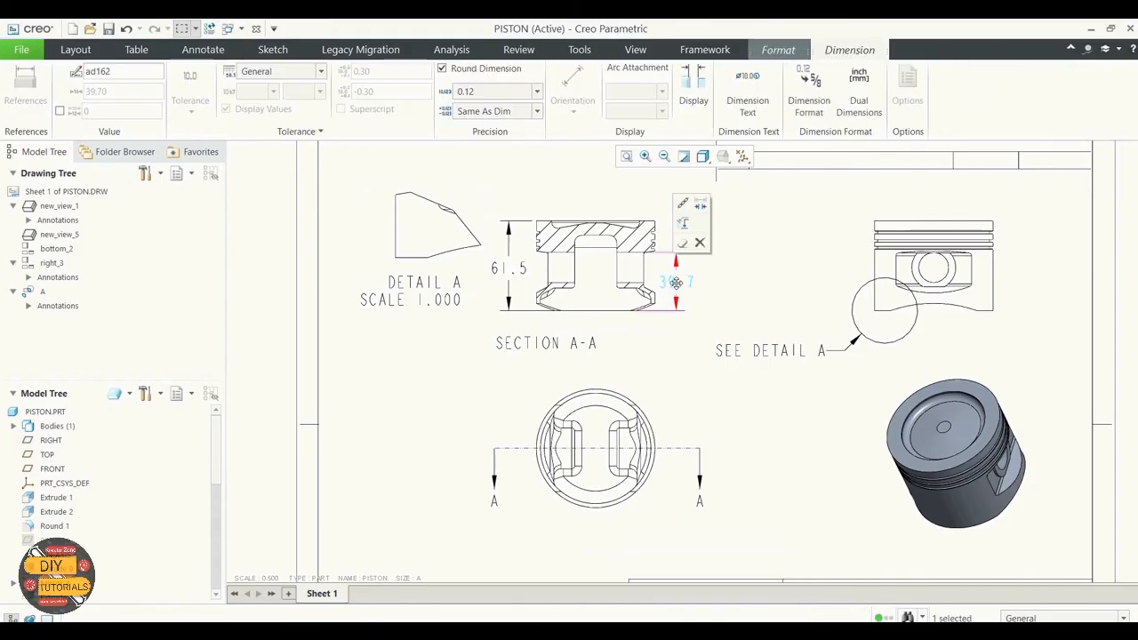
drag(675, 282, 682, 281)
click(725, 278)
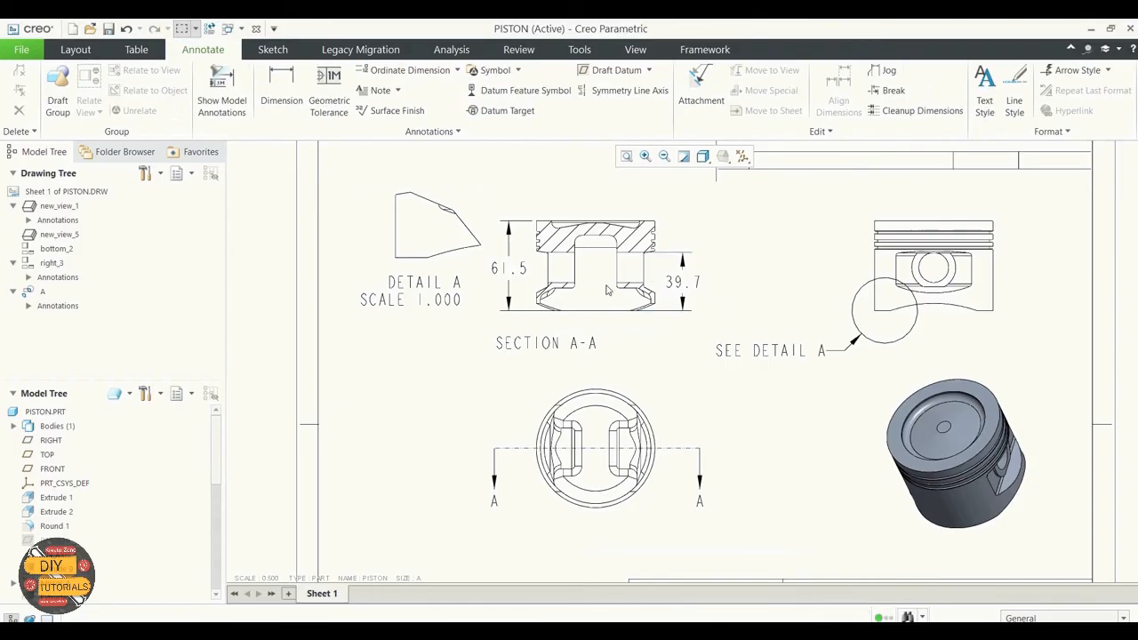
Shift the detail view slightly left, away from the overall height dimension
click(421, 228)
drag(421, 228, 402, 227)
click(431, 387)
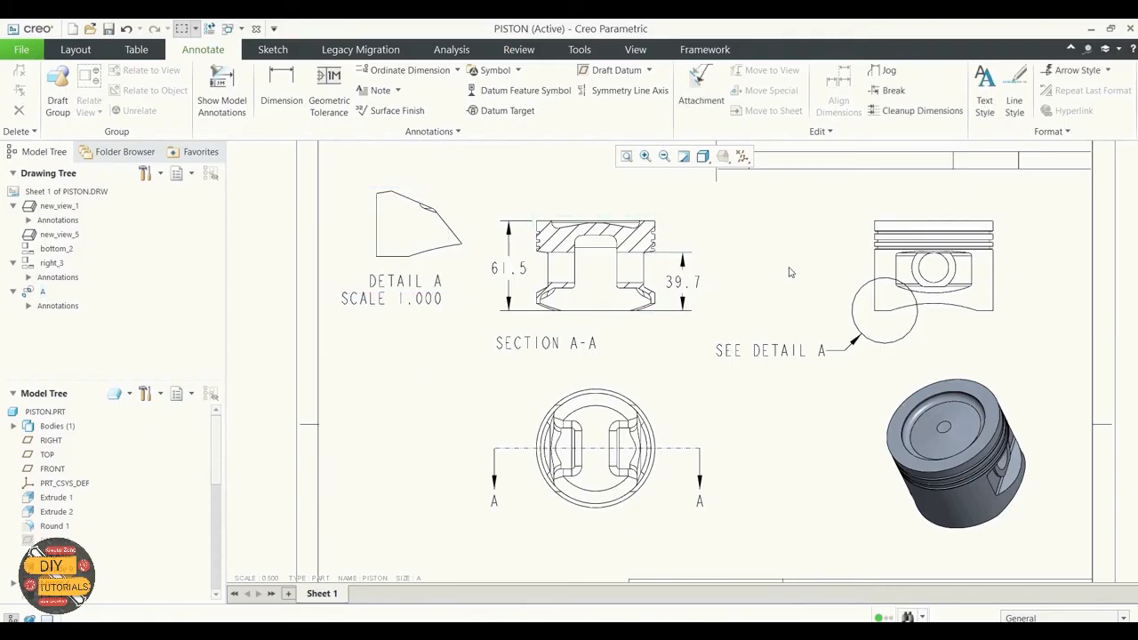
Dimension the radius of the outer circle in the bottom view, placing the value to its upper right
scroll(779, 297, down, 1)
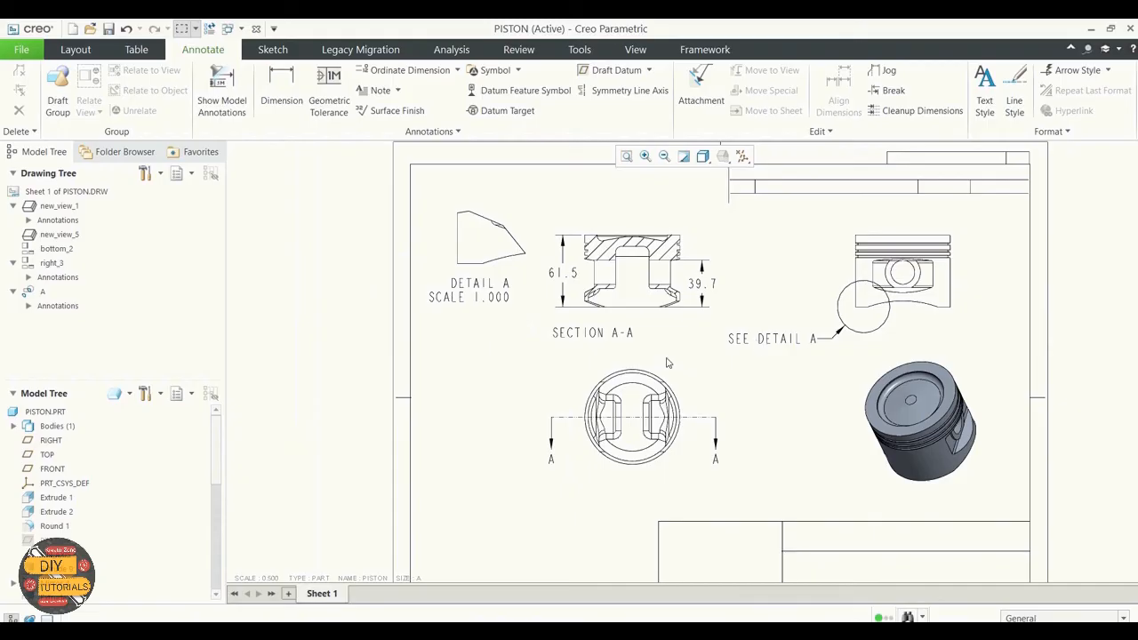
click(283, 84)
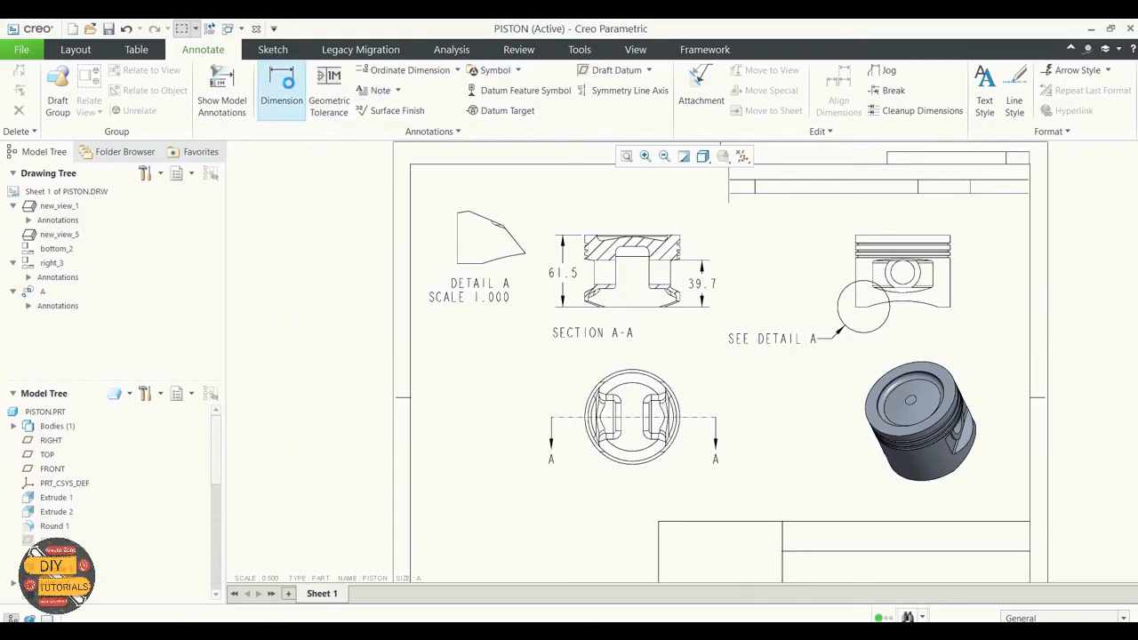
middle_click(679, 368)
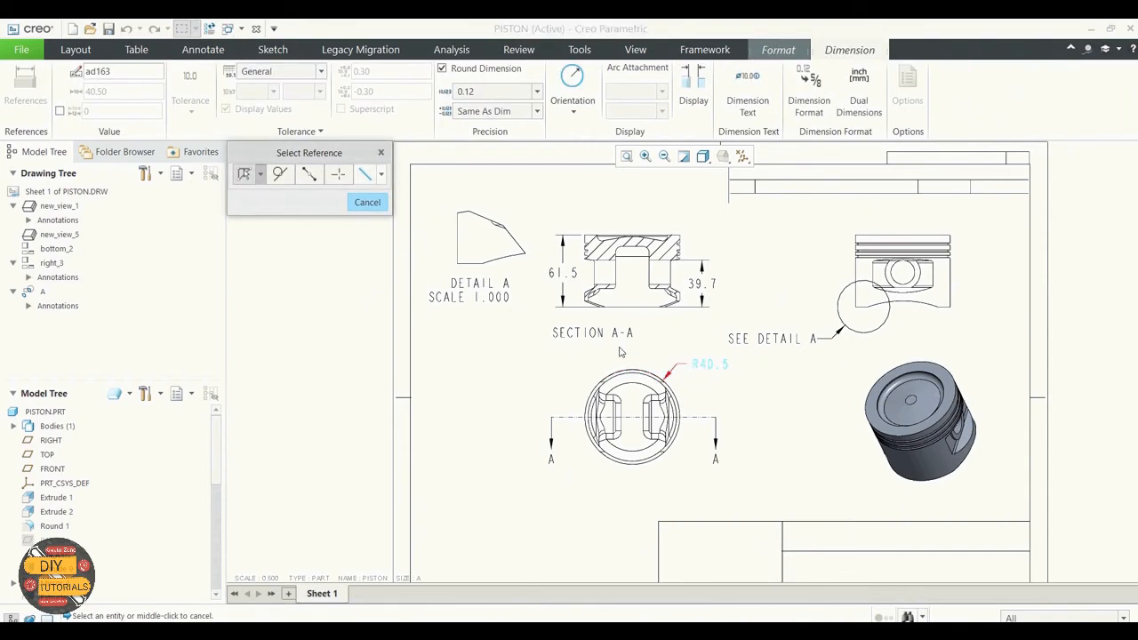
click(368, 202)
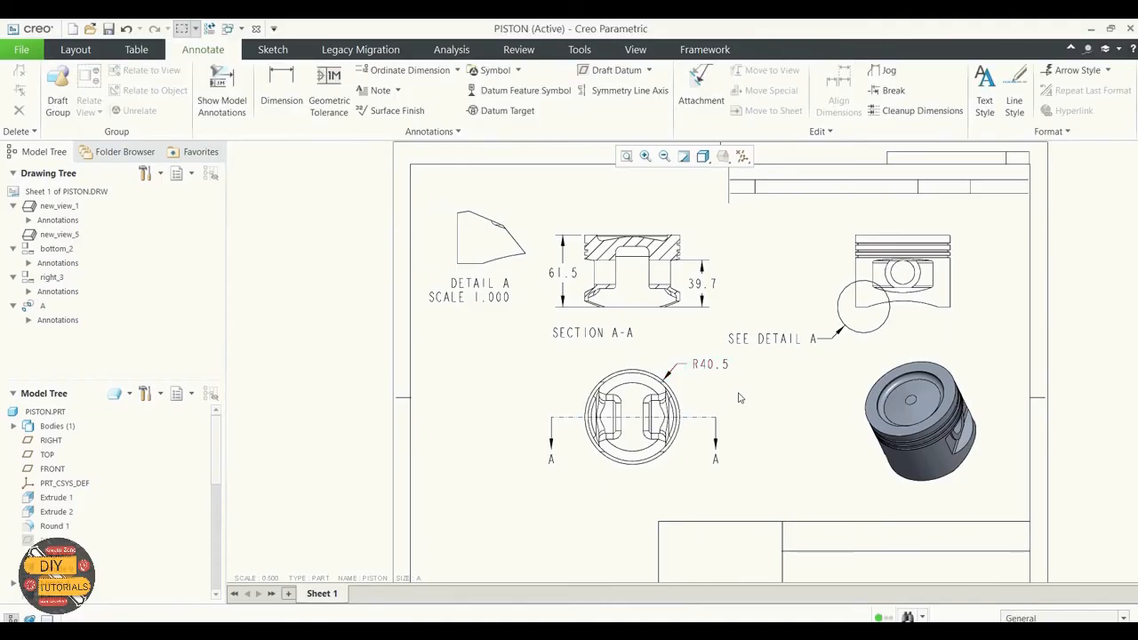
Move the SEE DETAIL A note slightly right, closer to the detail circle
click(782, 344)
drag(786, 345, 806, 343)
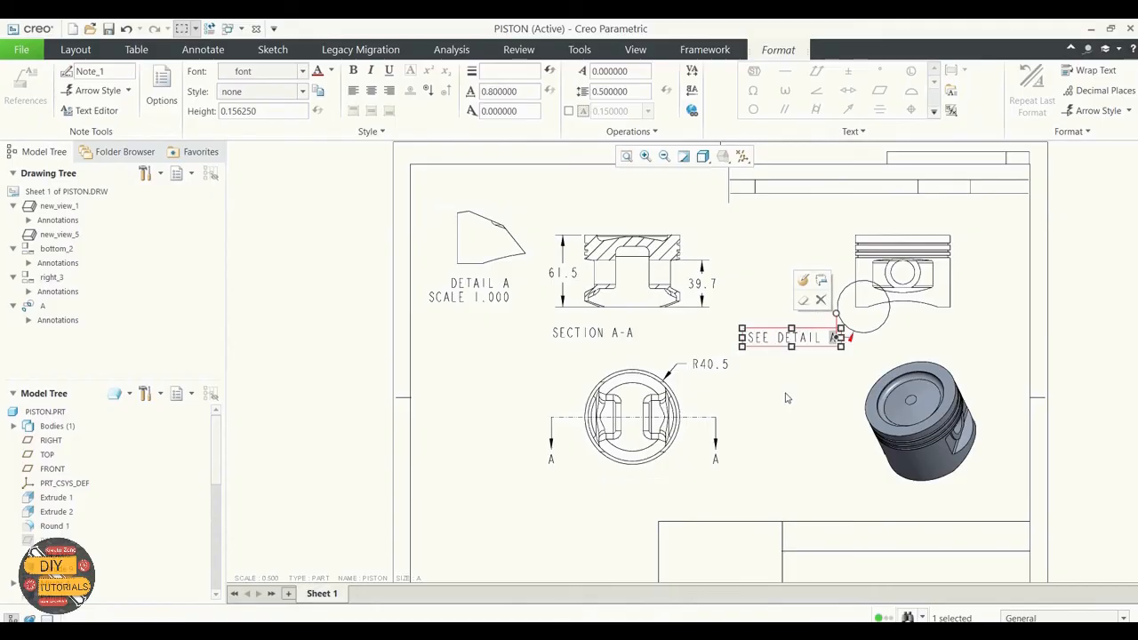
click(781, 415)
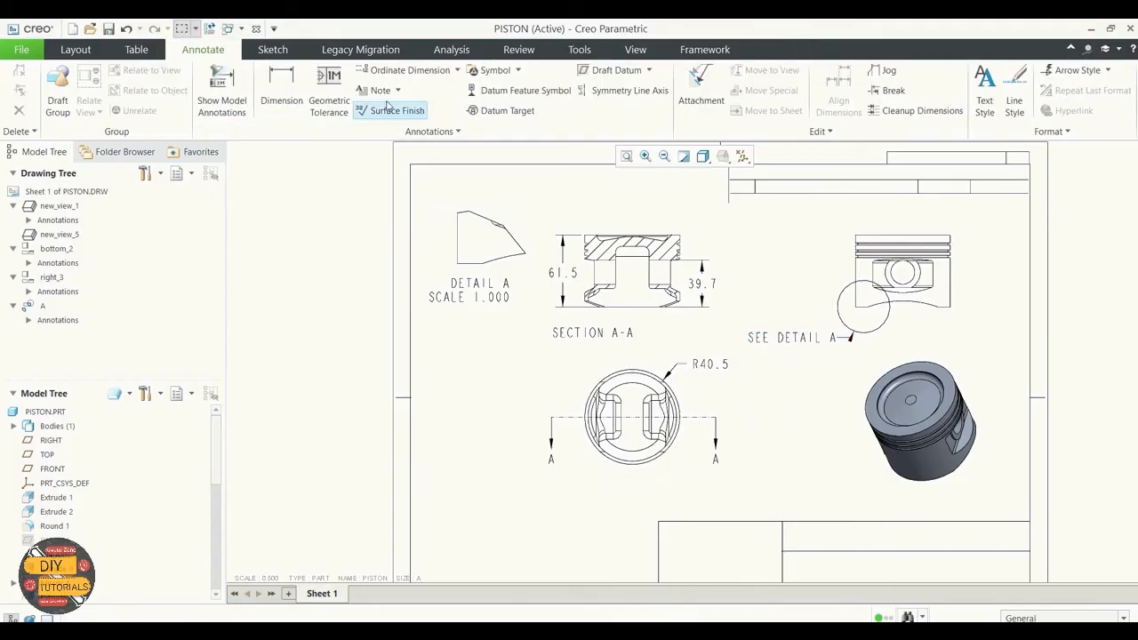
click(283, 88)
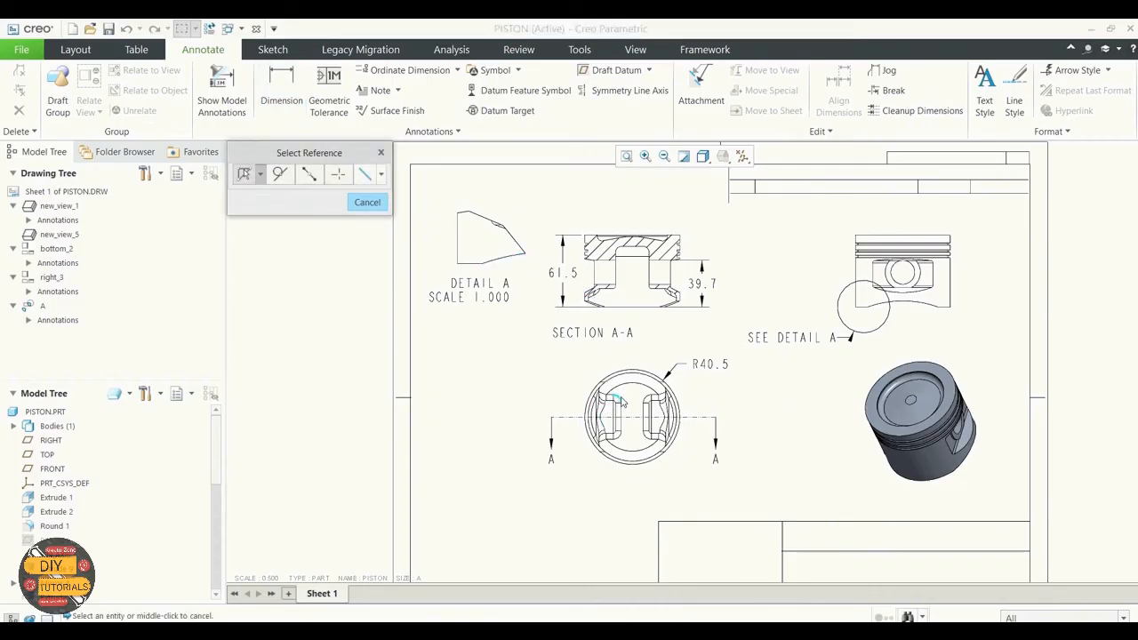
click(649, 400)
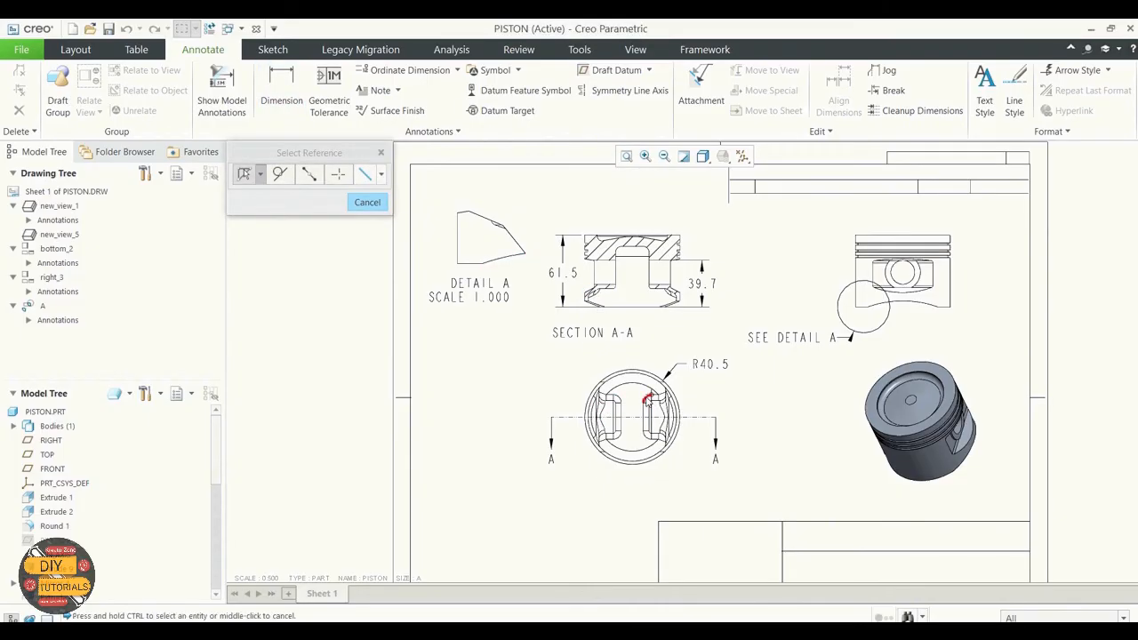
middle_click(618, 367)
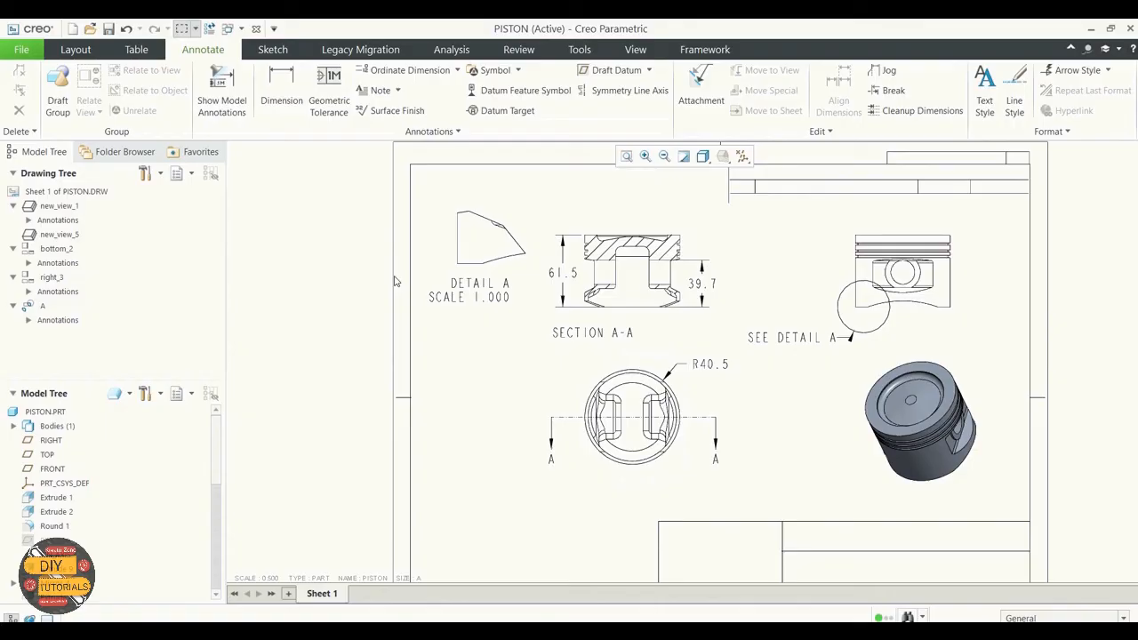
Dimension the width of the uppermost ring groove in the section view, placing the value at the view's upper right
click(281, 89)
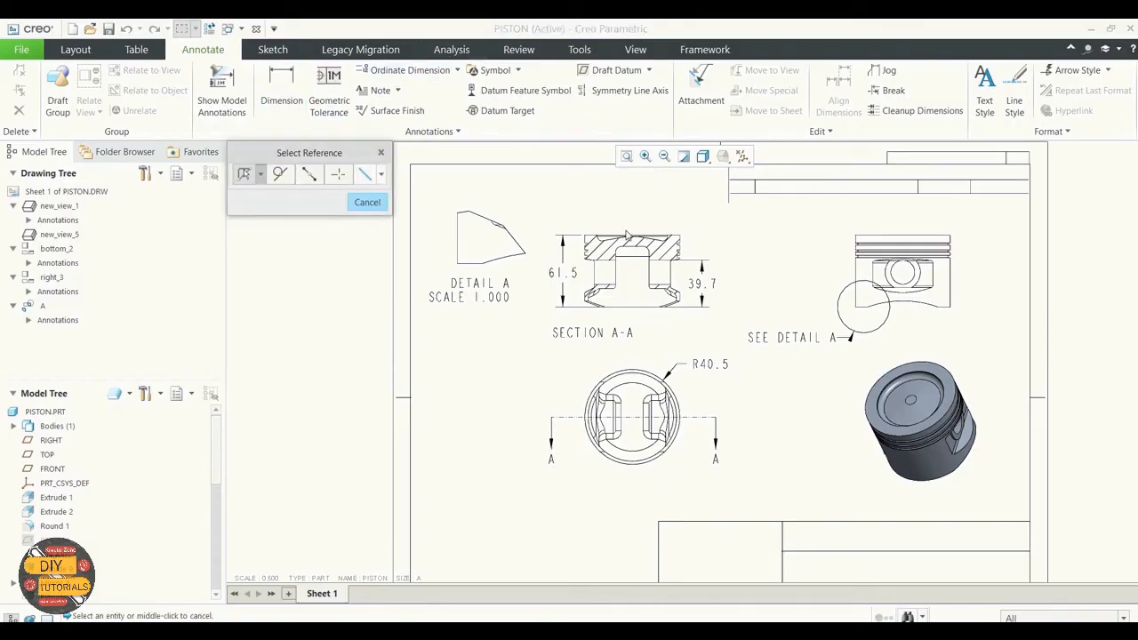
scroll(674, 251, up, 5)
click(672, 260)
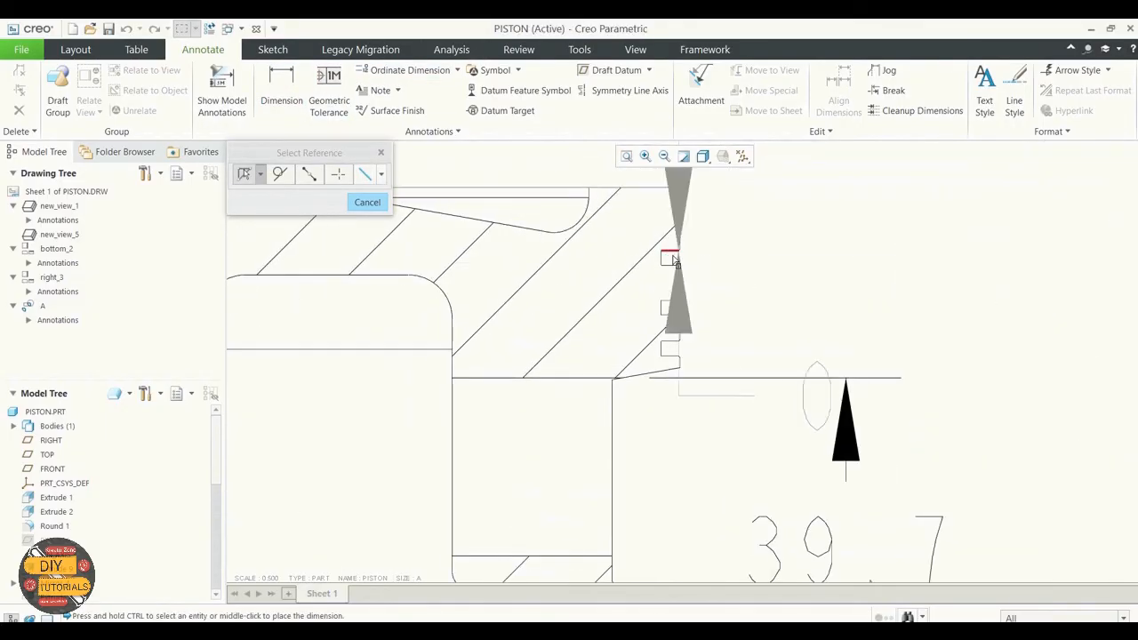
scroll(782, 226, down, 4)
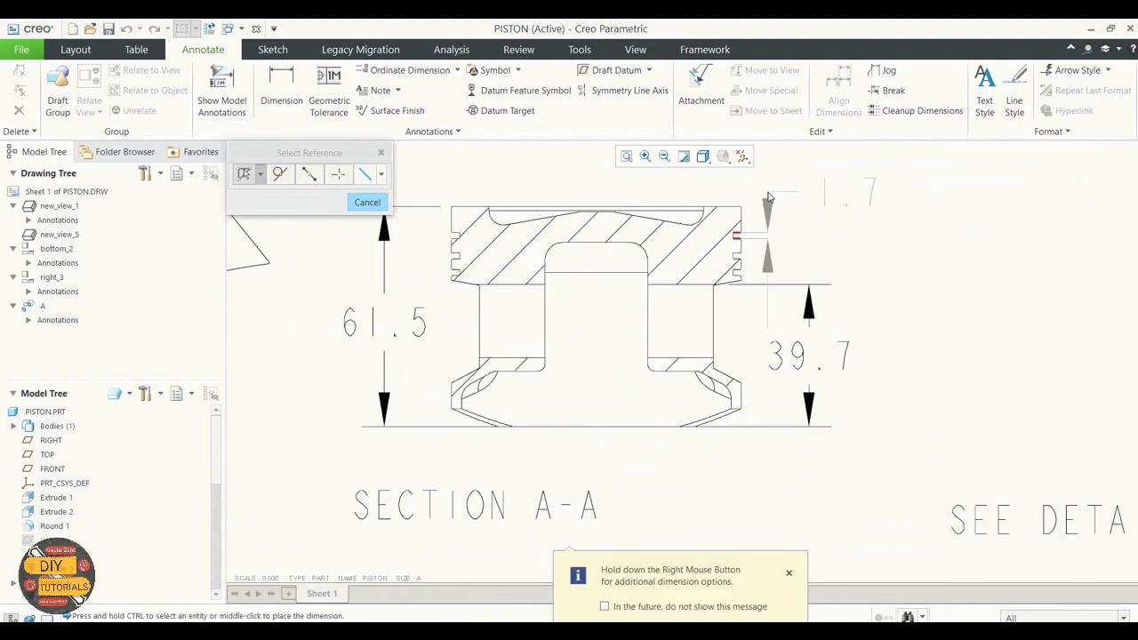
middle_click(769, 198)
scroll(773, 234, down, 3)
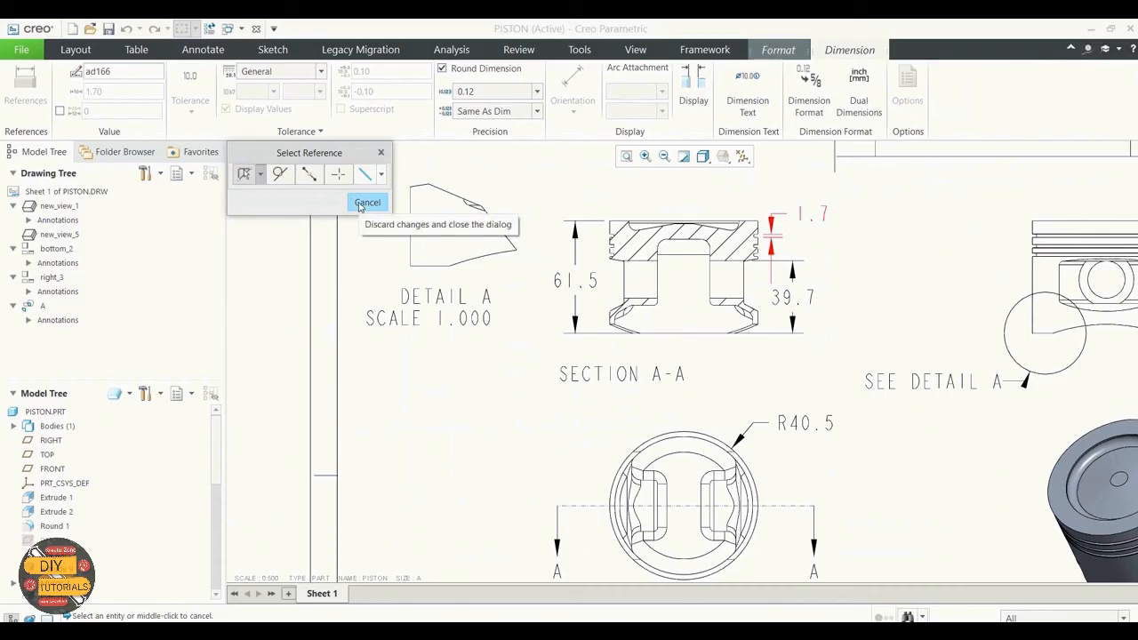
click(367, 203)
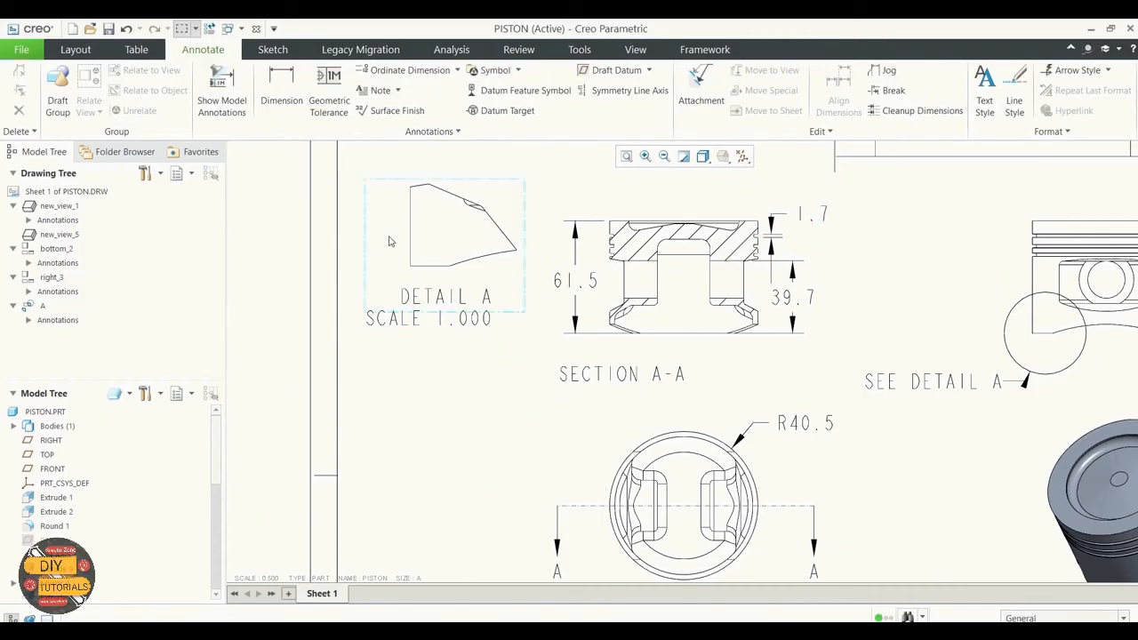
Move the 39.7 height dimension farther right to clear the groove width dimension
click(795, 301)
drag(797, 304, 817, 311)
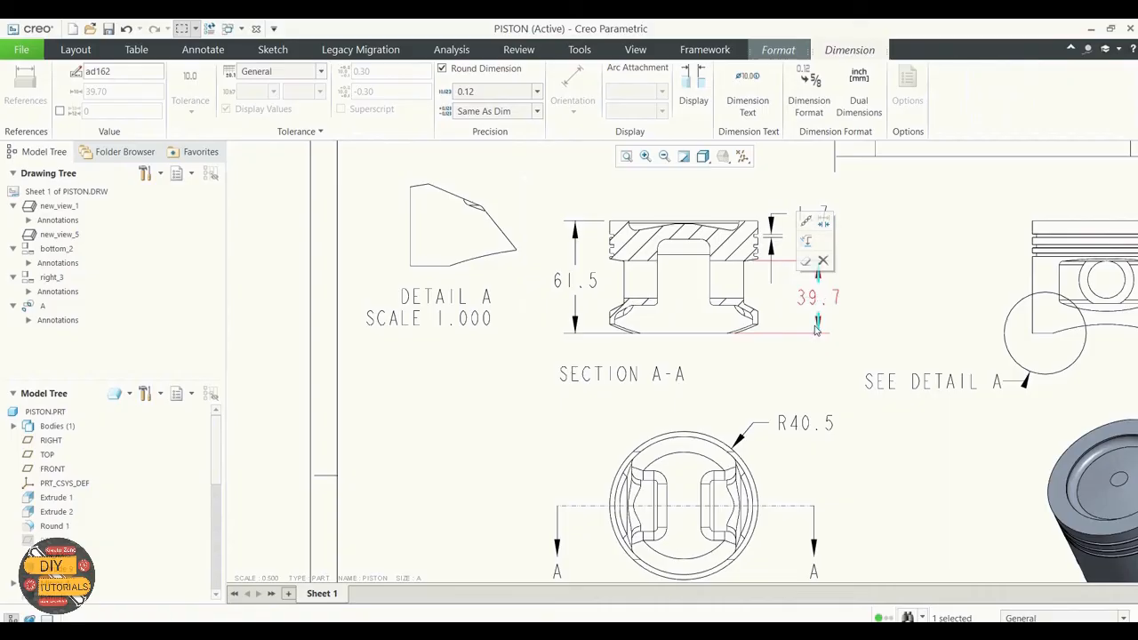
scroll(816, 313, down, 1)
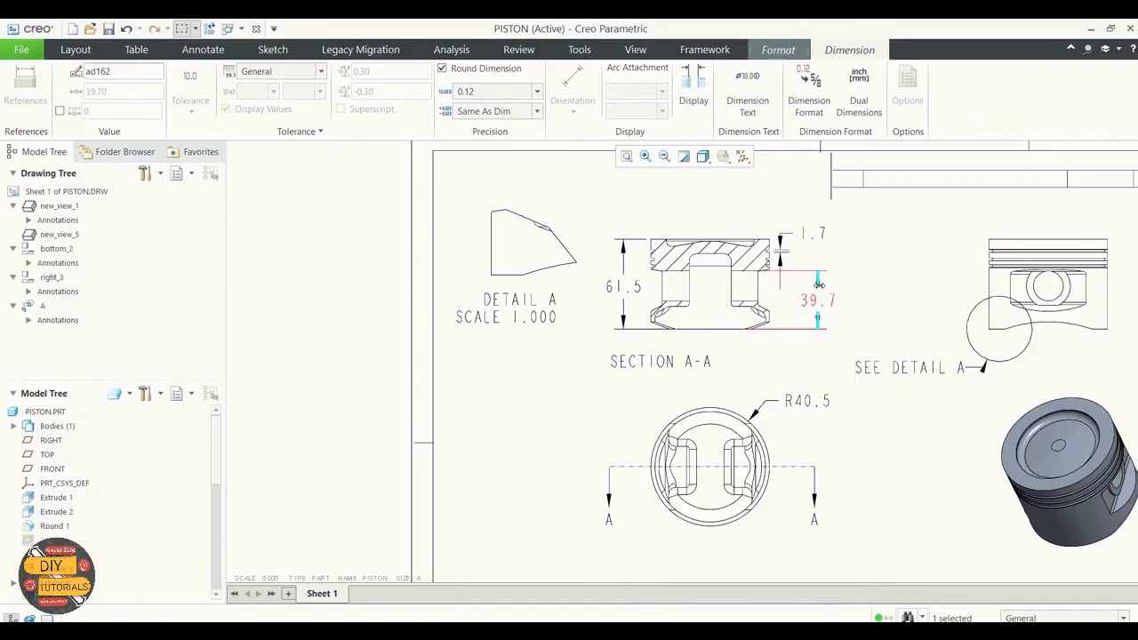
right_click(818, 284)
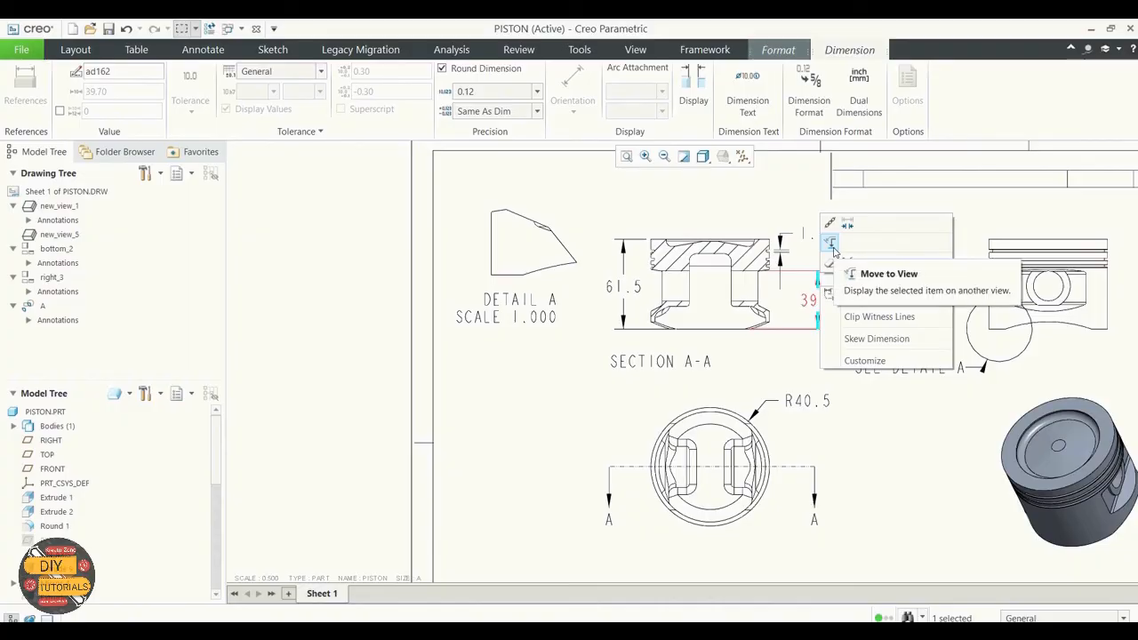
click(808, 290)
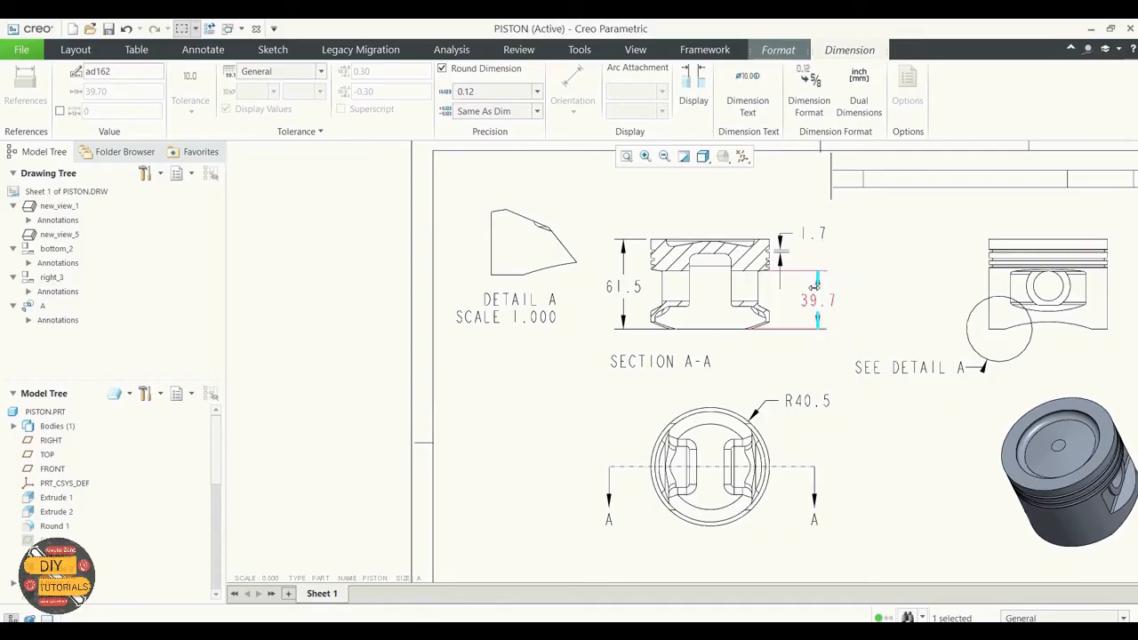
Change the 39.7 height dimension to the Fractional format with 1/8 precision
click(808, 89)
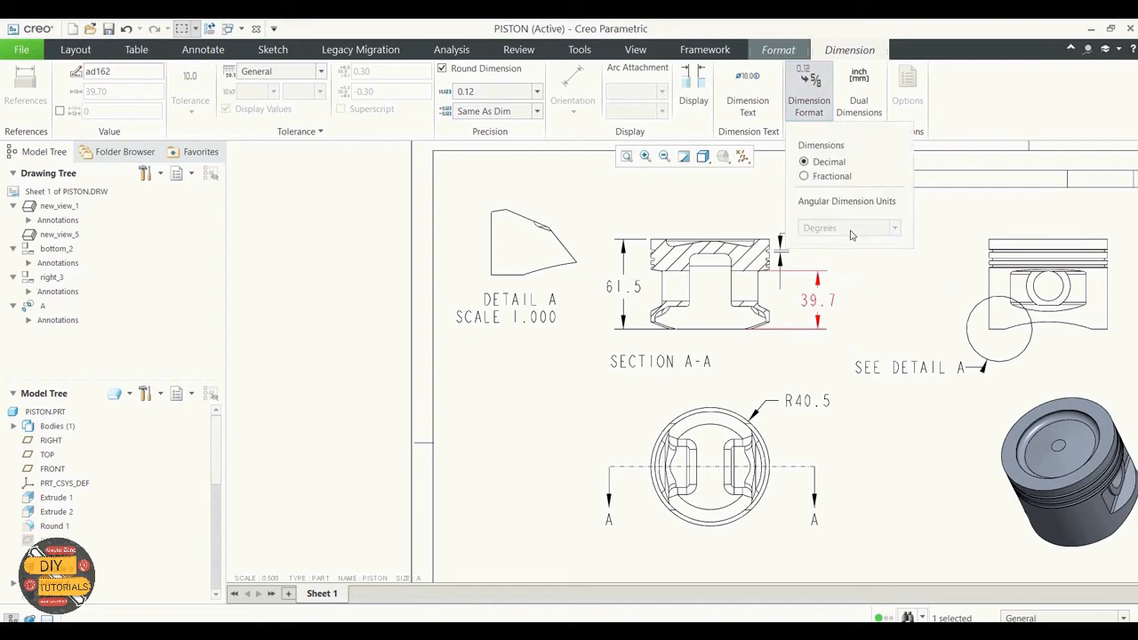
click(804, 176)
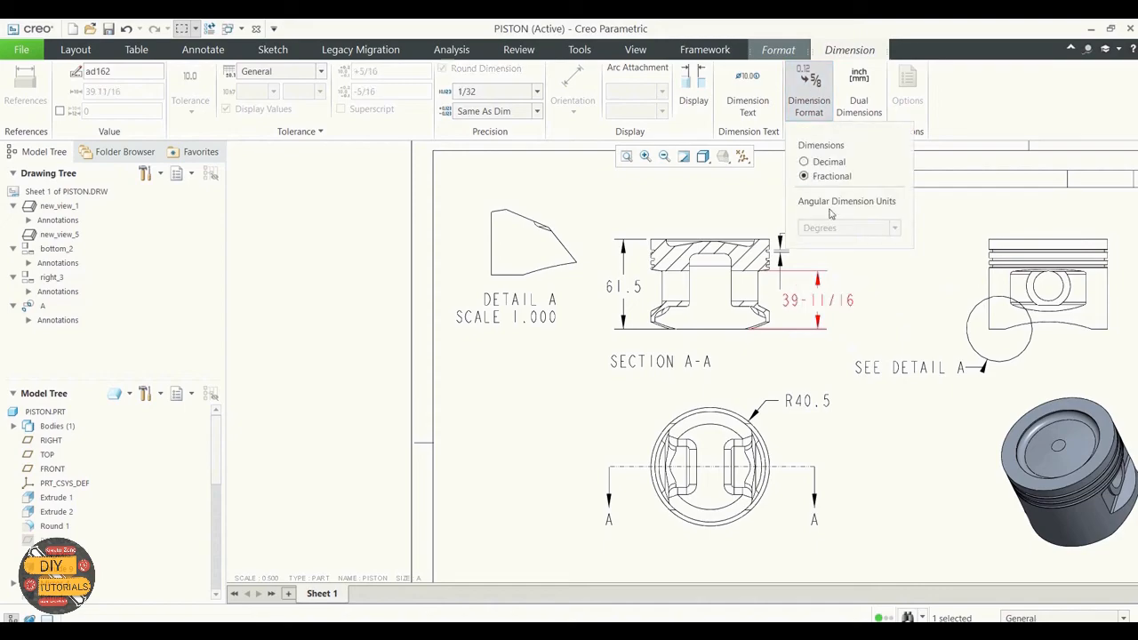
click(536, 91)
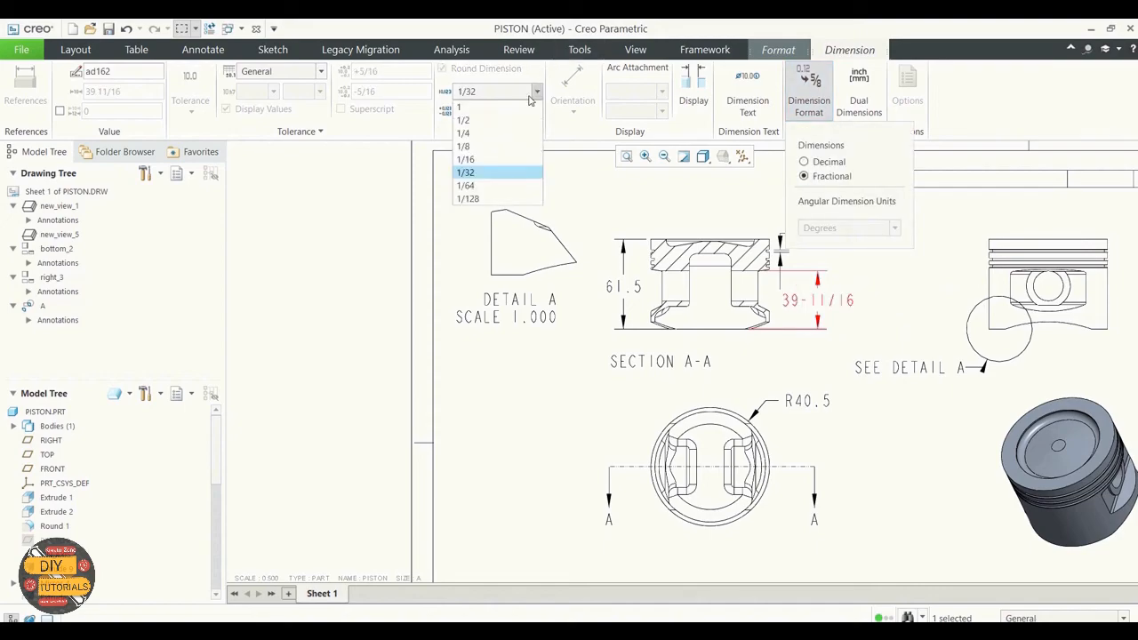
click(473, 149)
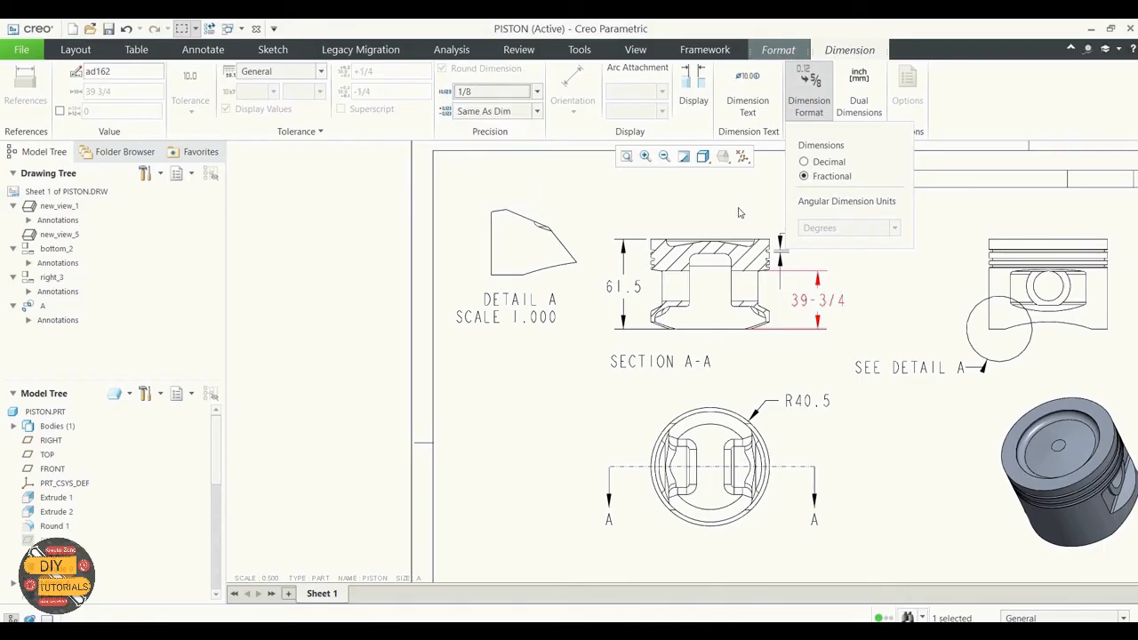
click(763, 197)
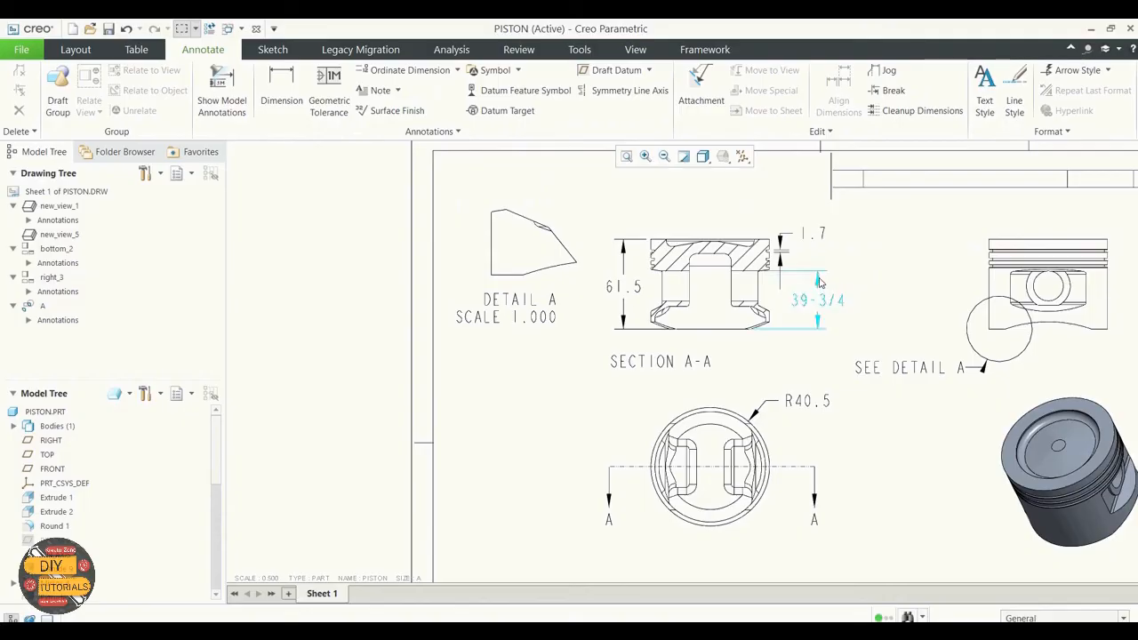
Move the bottom view's radius dimension to the upper left of the outer circle
click(806, 403)
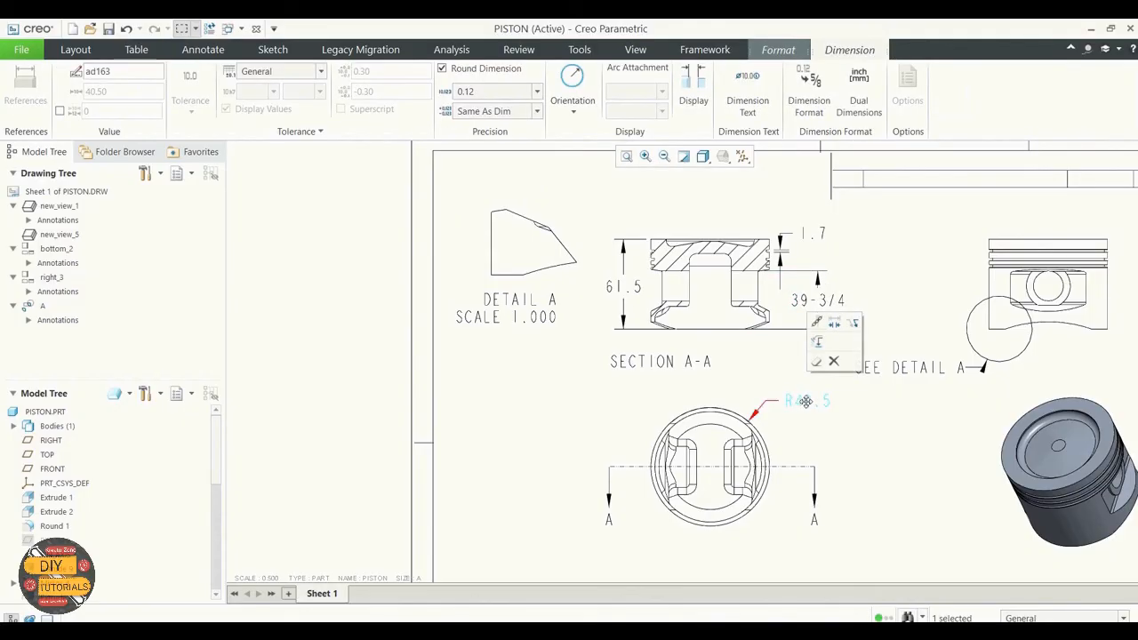
click(854, 327)
drag(737, 402, 628, 403)
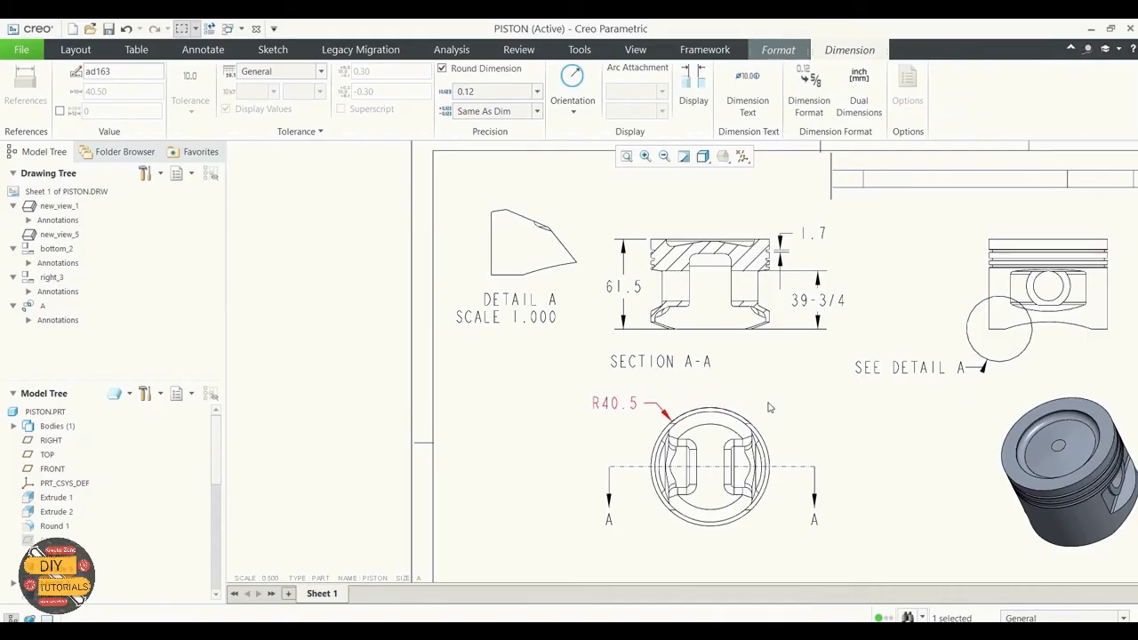
click(819, 404)
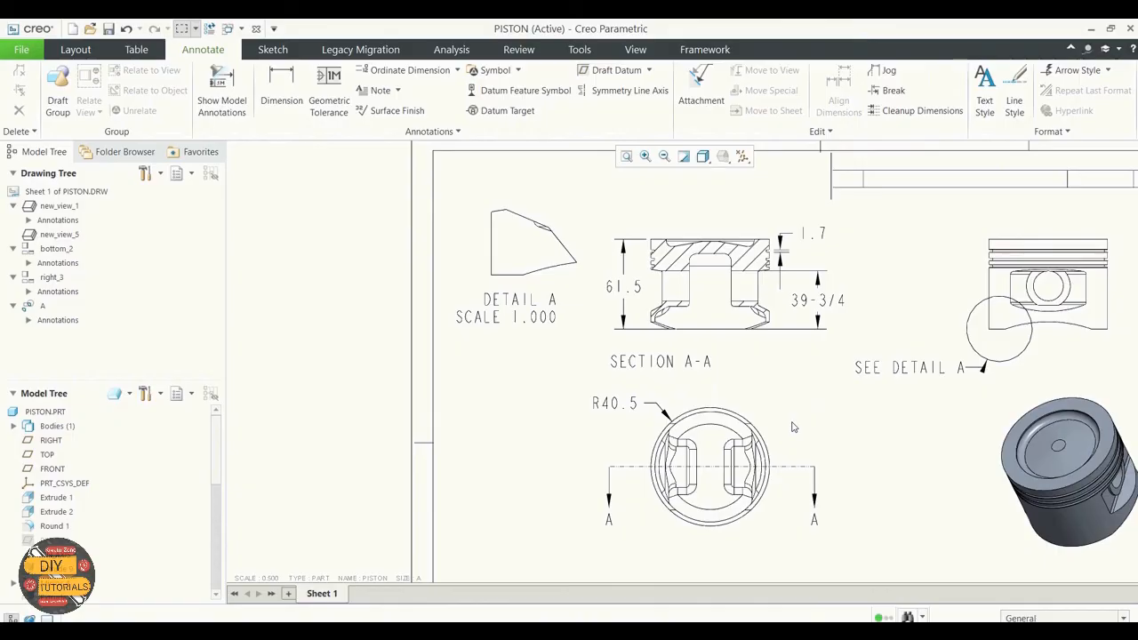
Flip the overall height dimension's arrows to the outside and move its value above the section view
click(626, 334)
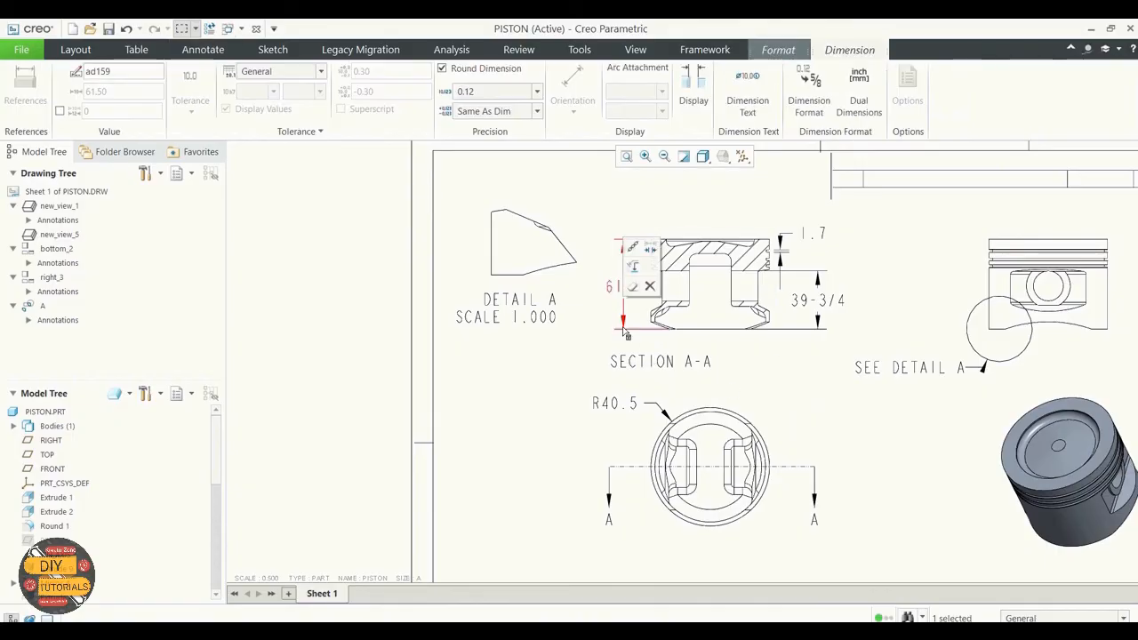
click(651, 251)
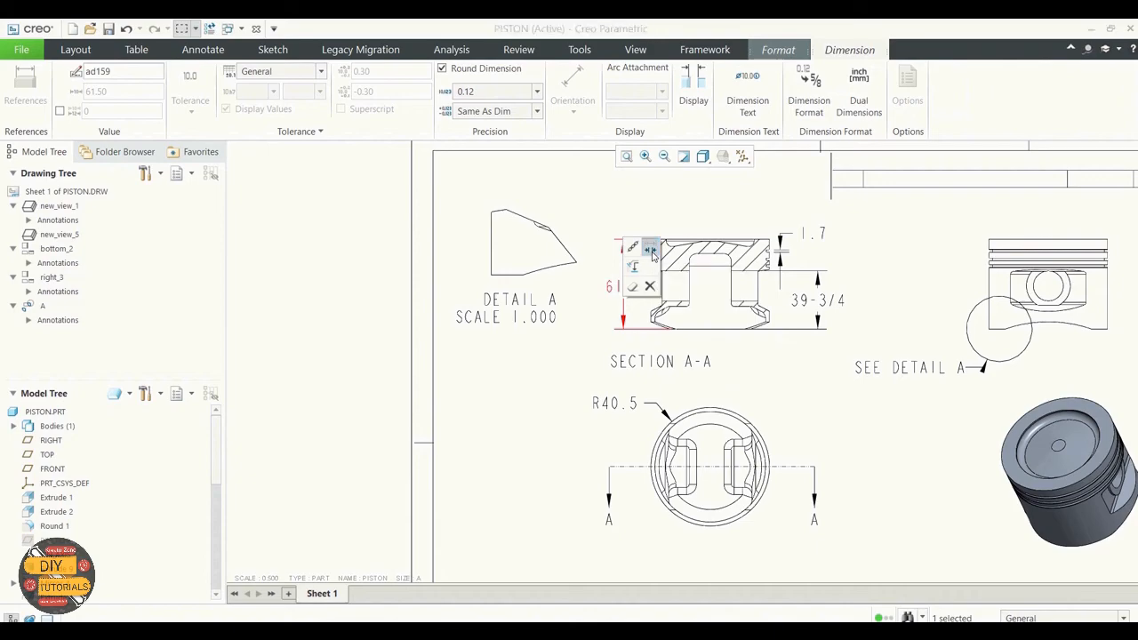
drag(628, 269, 666, 200)
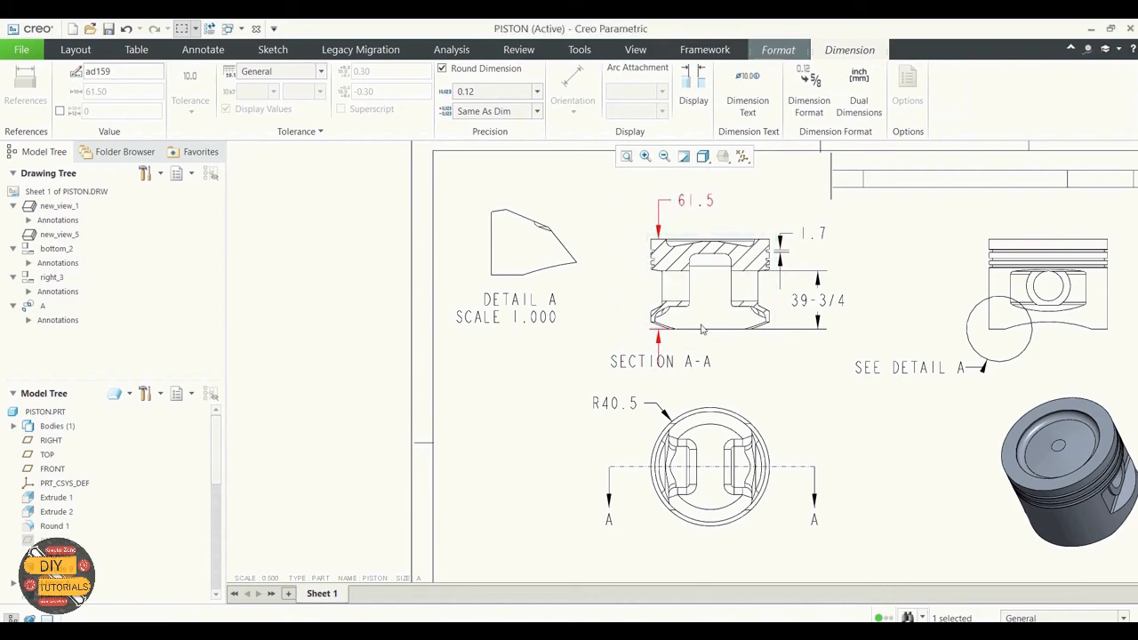
Move the SECTION A-A note right and slightly down, clear of the overall height dimension's arrow
click(702, 365)
drag(721, 373, 792, 384)
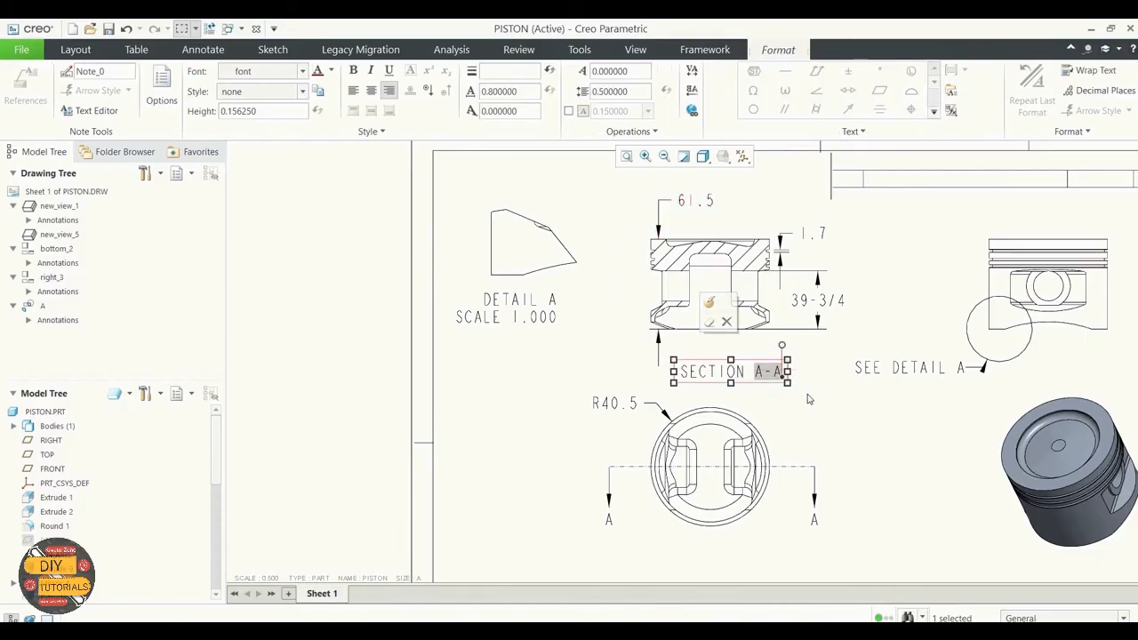
Move the section view's overall height dimension to the left of the piston outline
click(689, 200)
drag(688, 200, 647, 200)
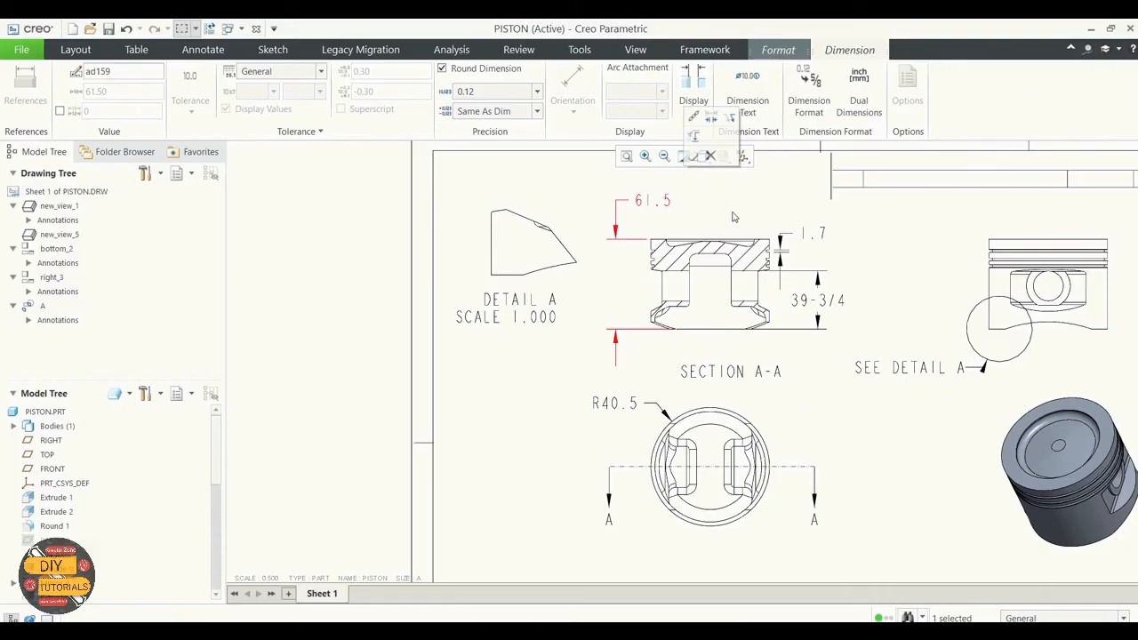
click(737, 219)
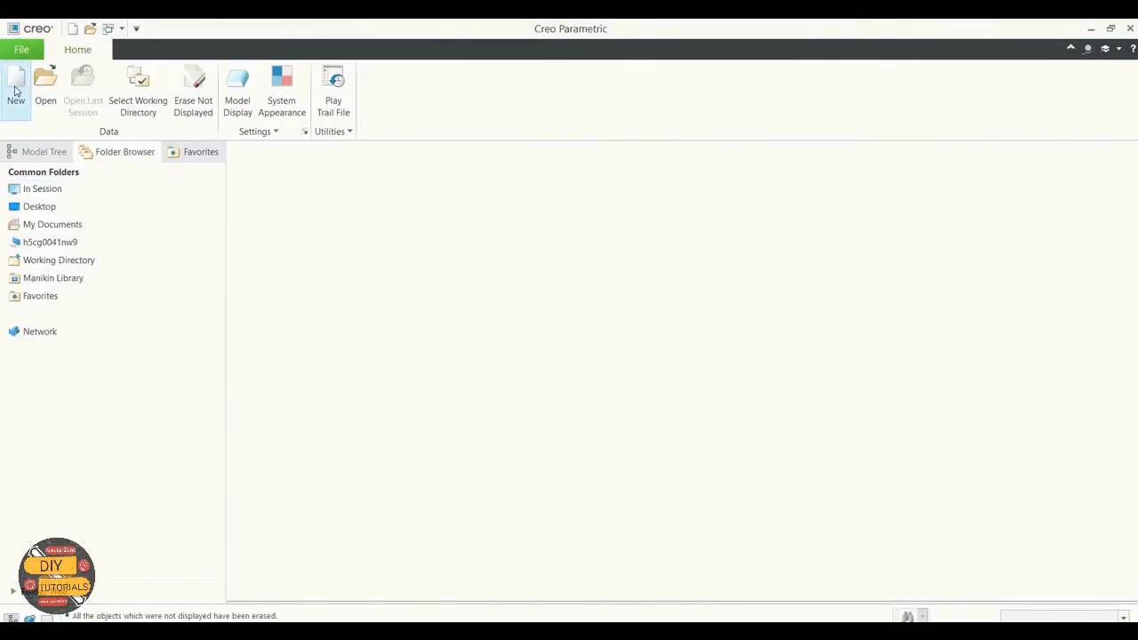
Erase all undisplayed objects from the session and start a new drawing named assembly_drawing without the default template
click(193, 85)
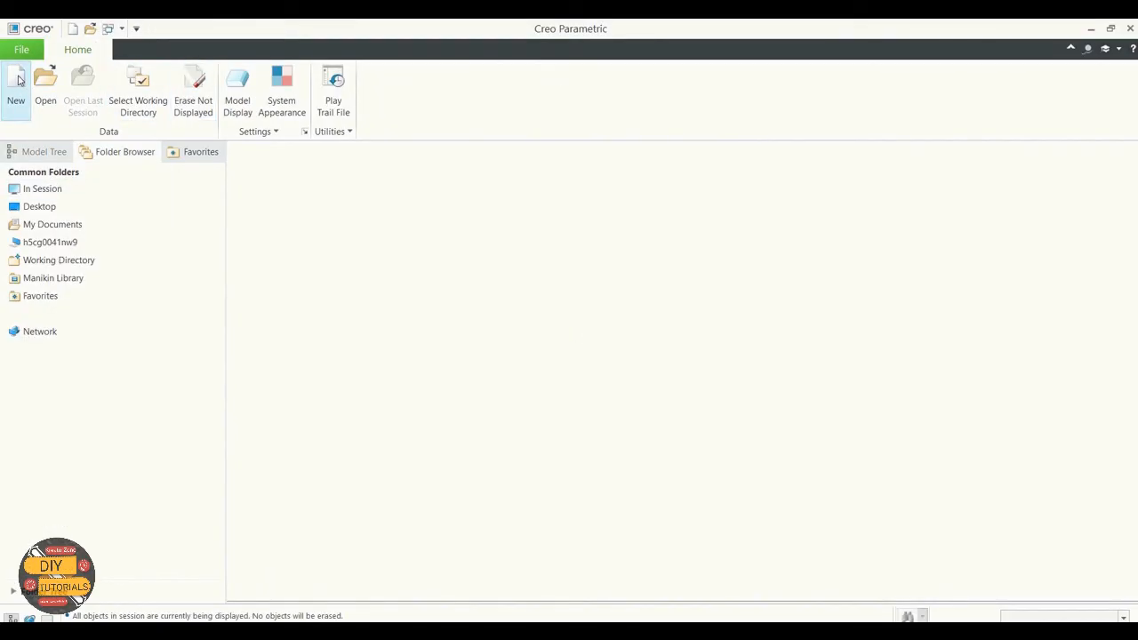
click(16, 84)
click(448, 305)
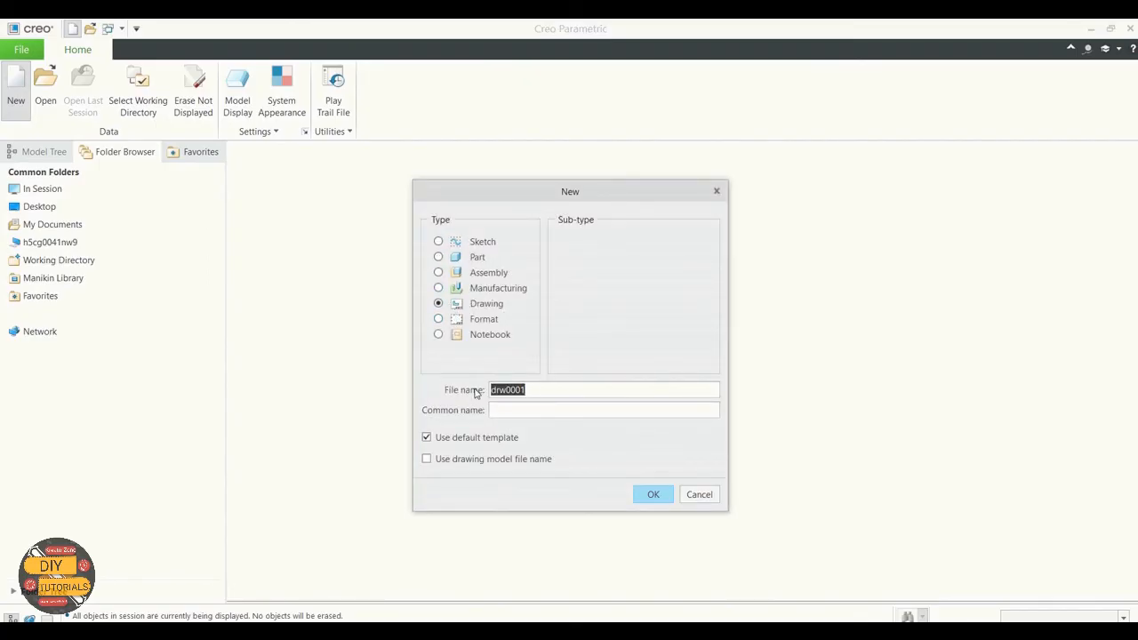
text(assembly_drawing)
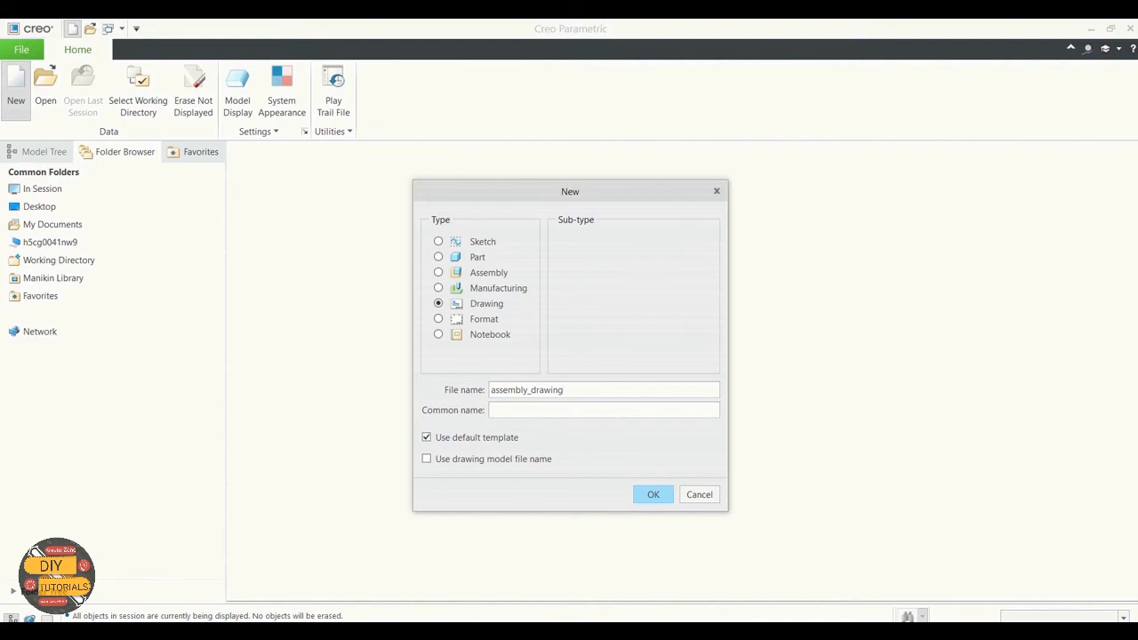
click(427, 438)
click(655, 494)
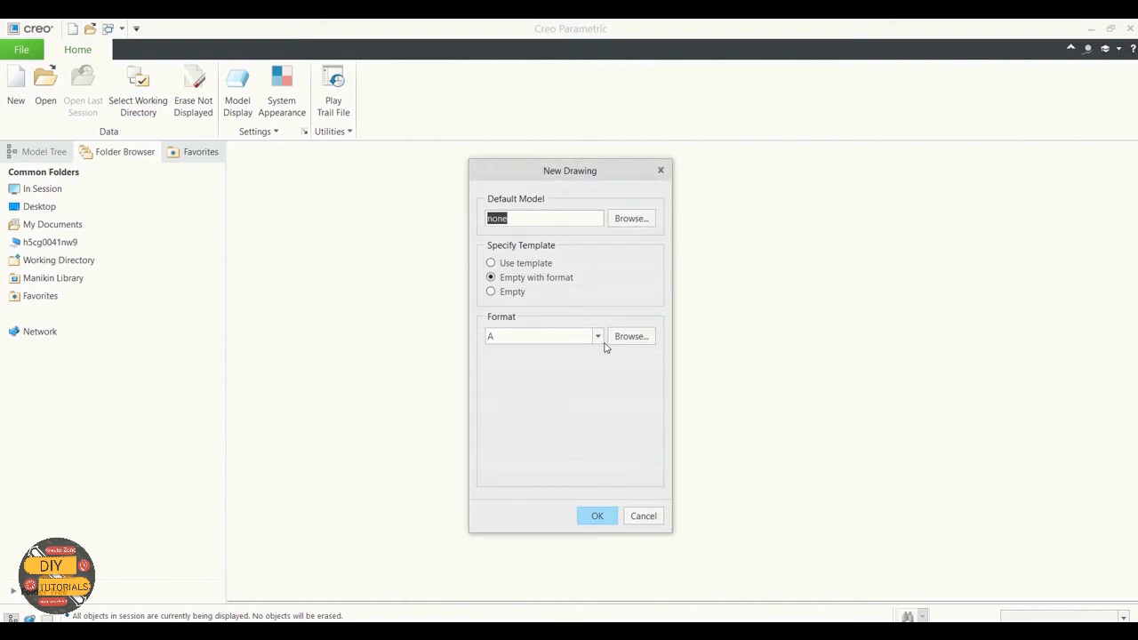
Assign a.frm from the system formats as the new drawing's format
click(630, 336)
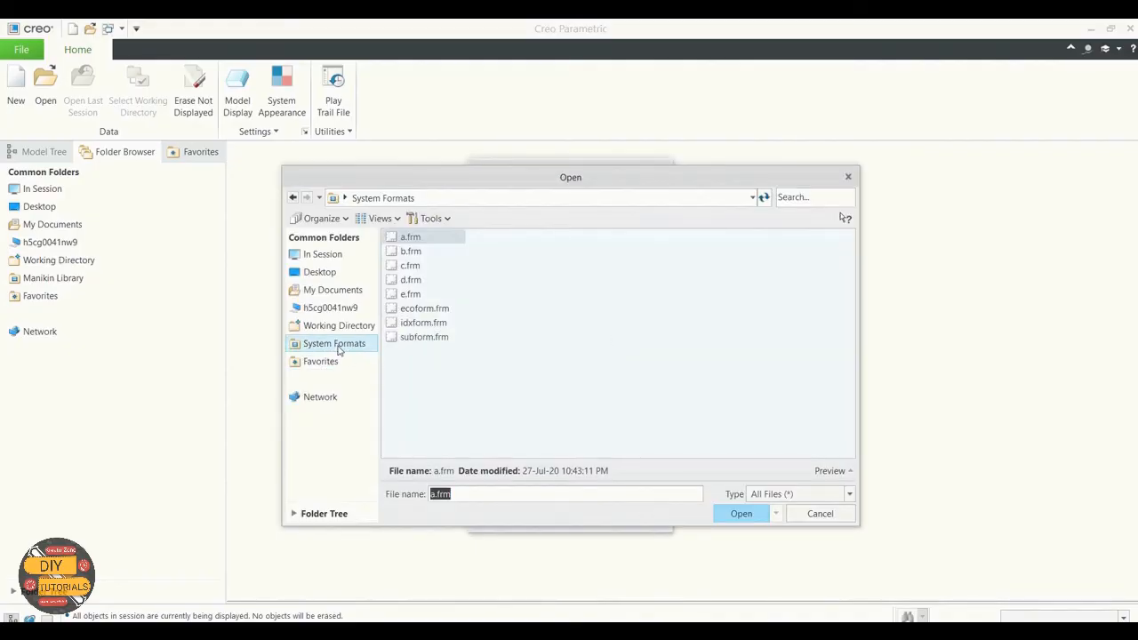
click(336, 327)
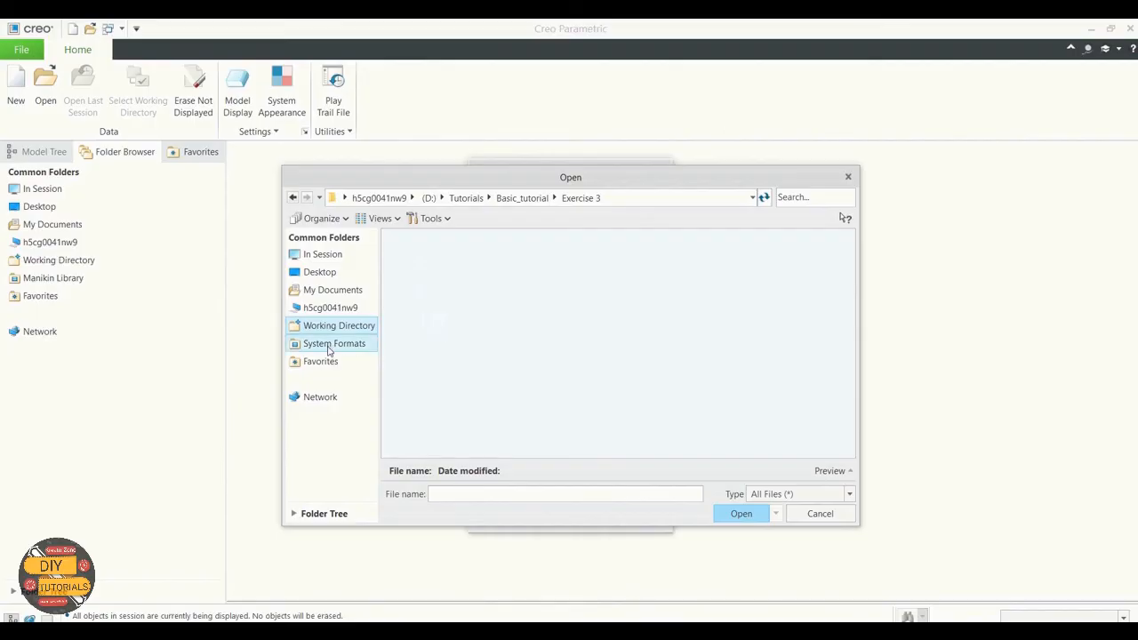
click(329, 348)
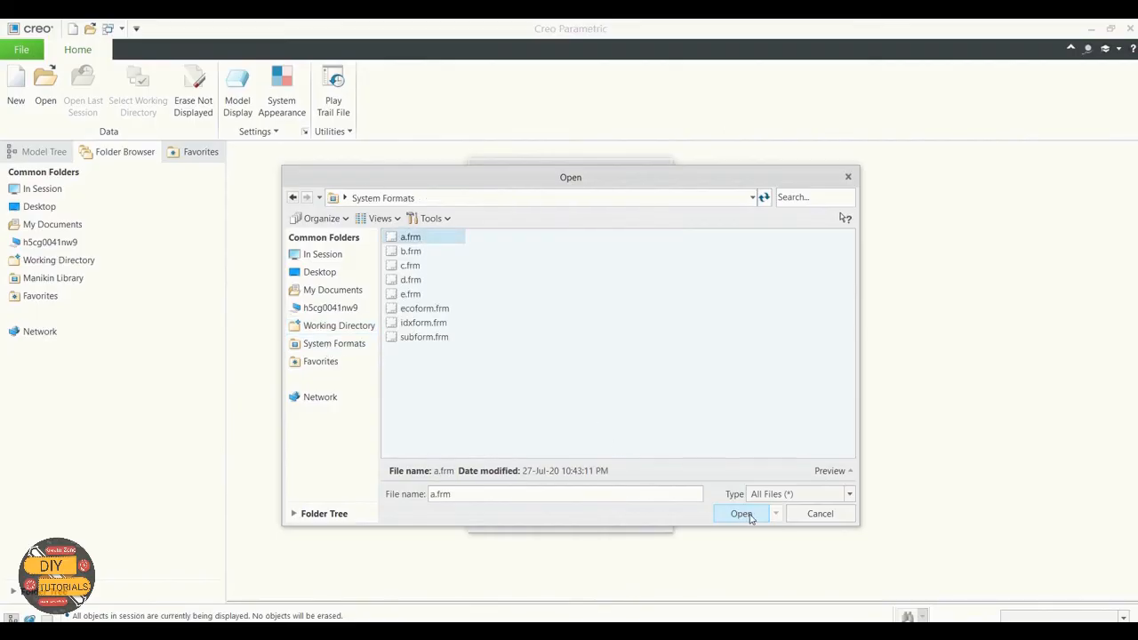
click(742, 513)
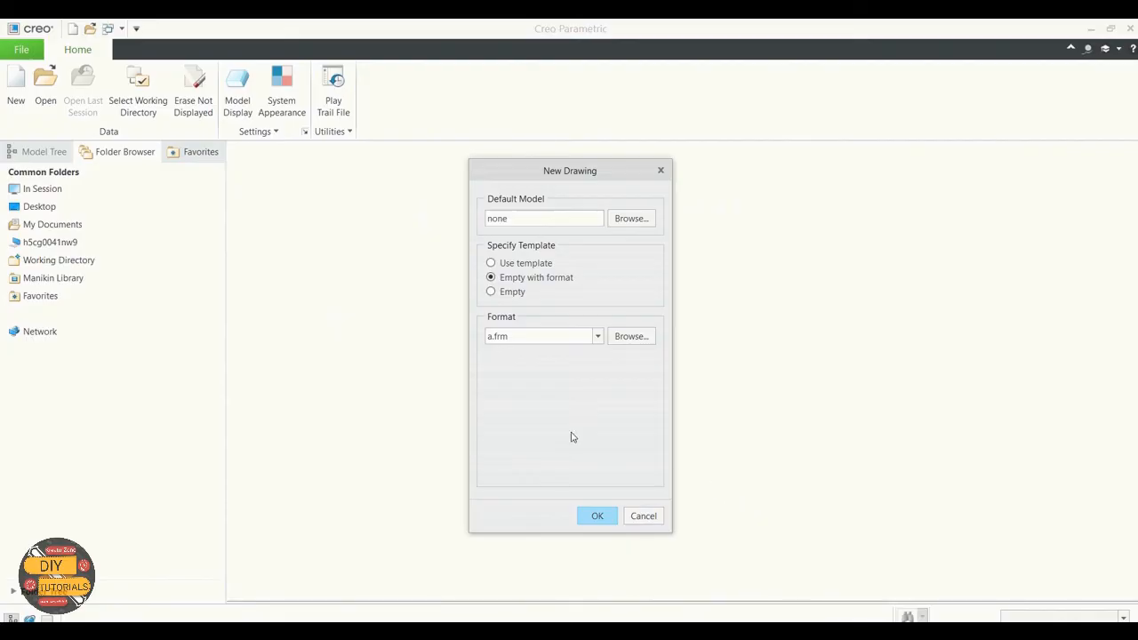
Set crankshaft_assembly.asm as the default model and create the drawing
click(631, 220)
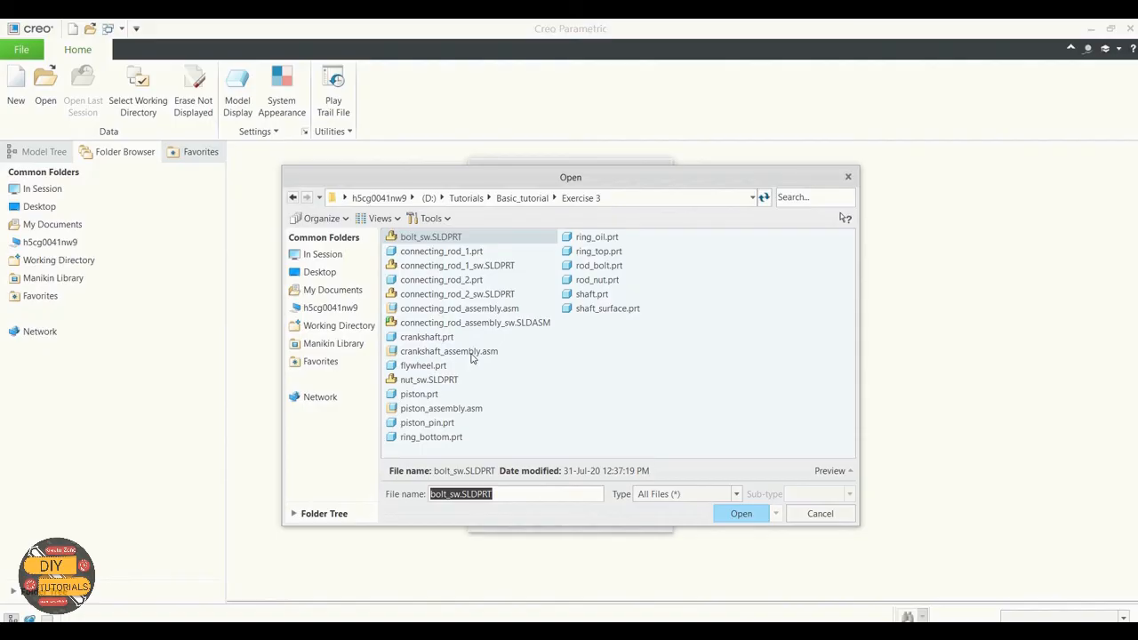
click(472, 353)
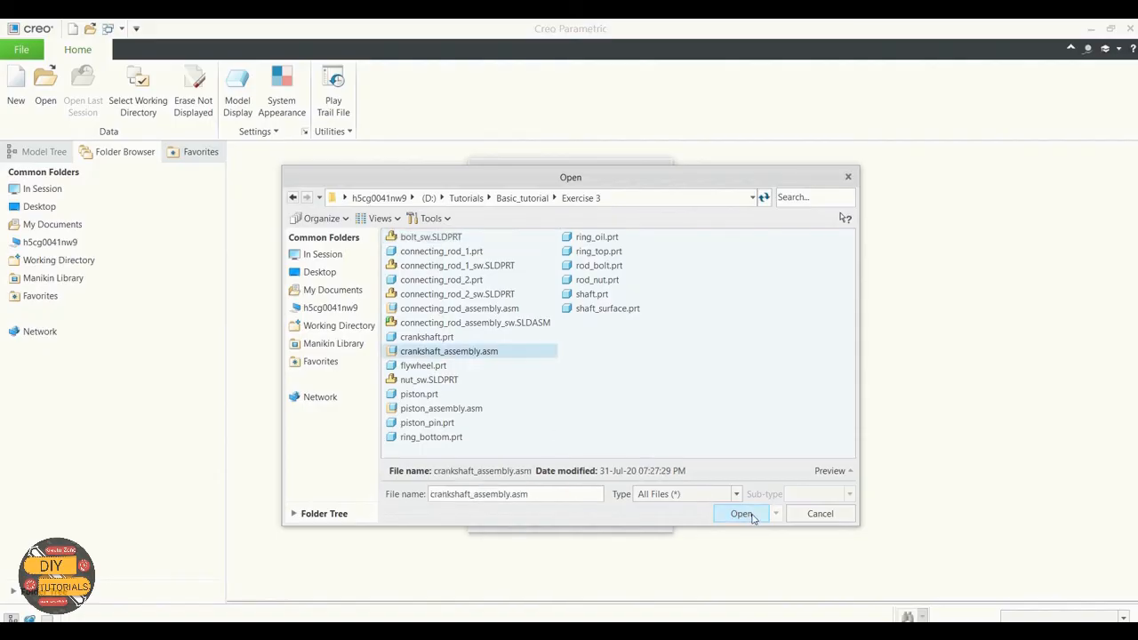
click(739, 513)
click(597, 515)
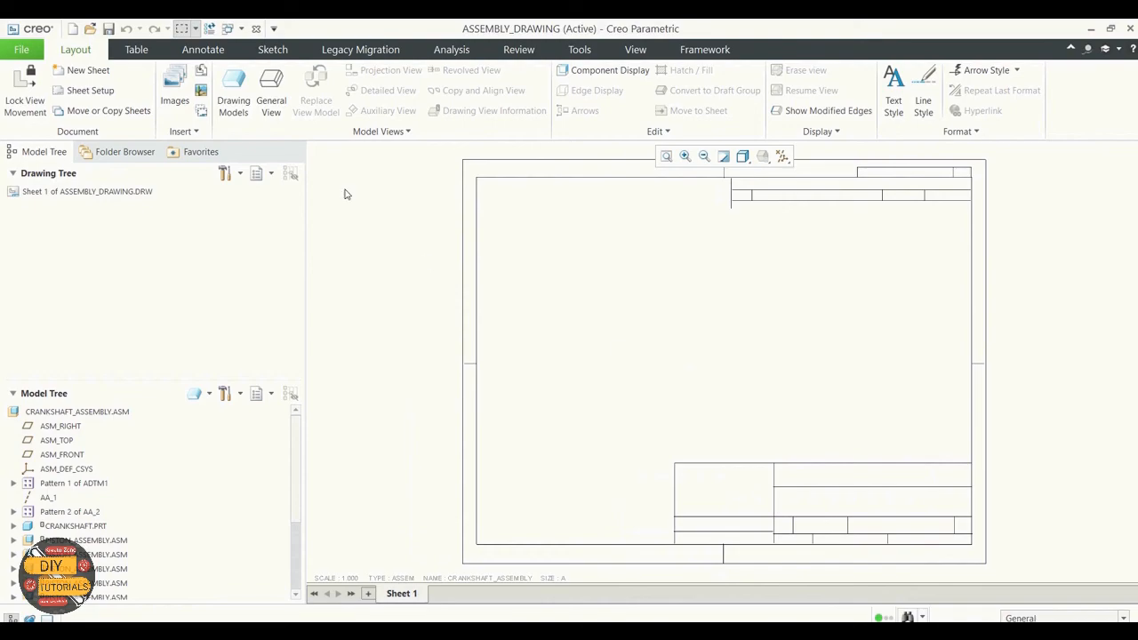
Insert a general view of the crankshaft assembly with No Combined State, slightly left of the sheet's centre
click(271, 89)
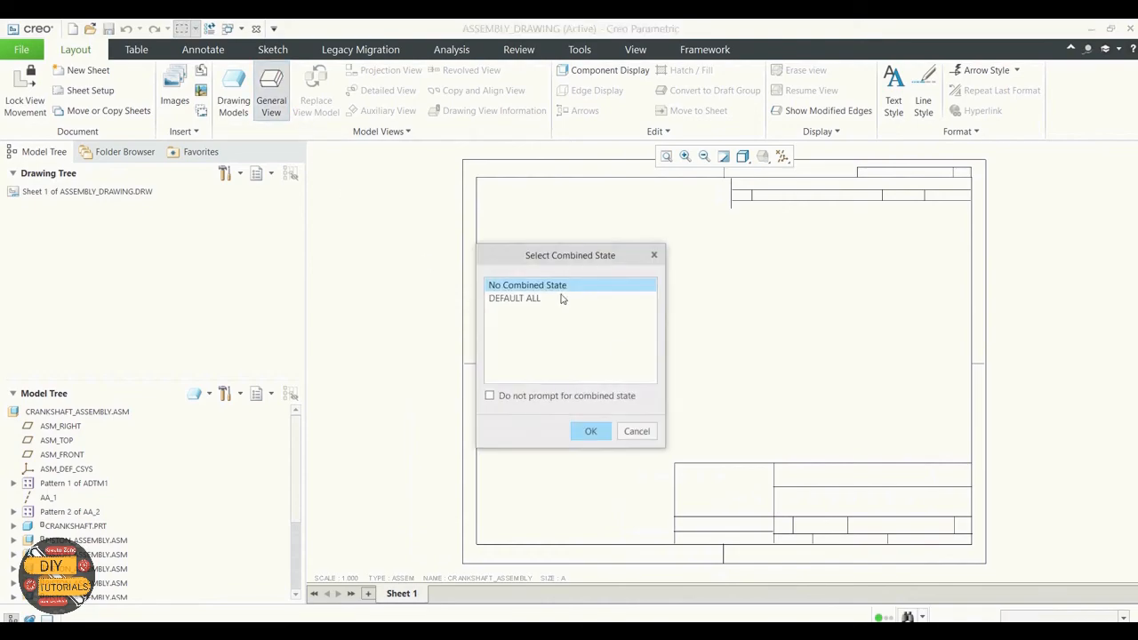
click(589, 431)
click(649, 326)
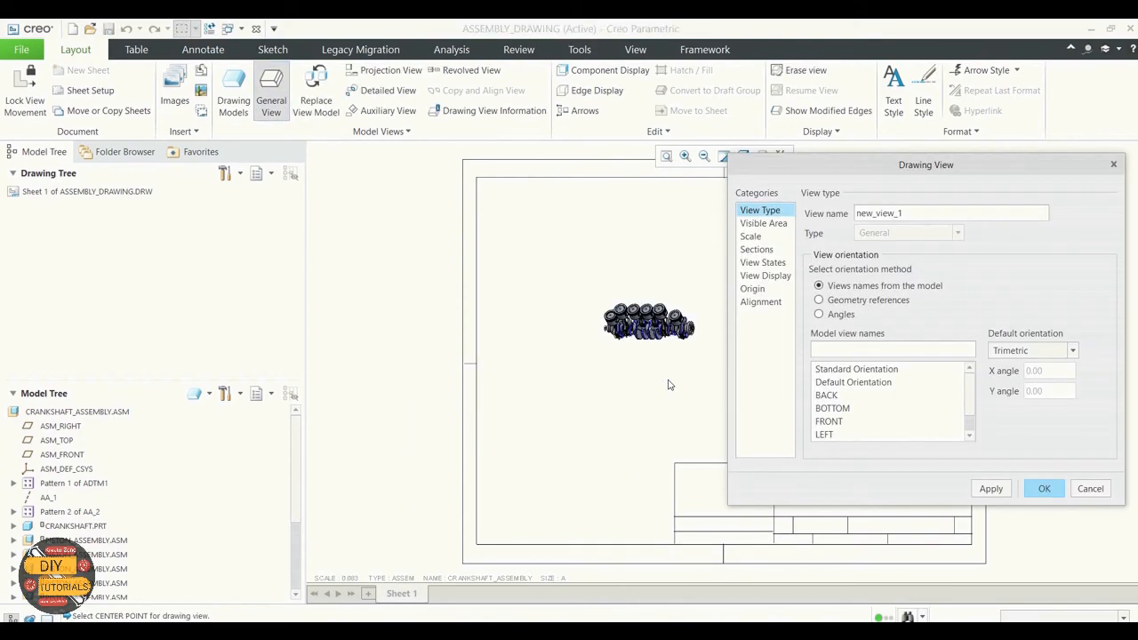
Give the new general view a custom scale of 0.150
click(752, 237)
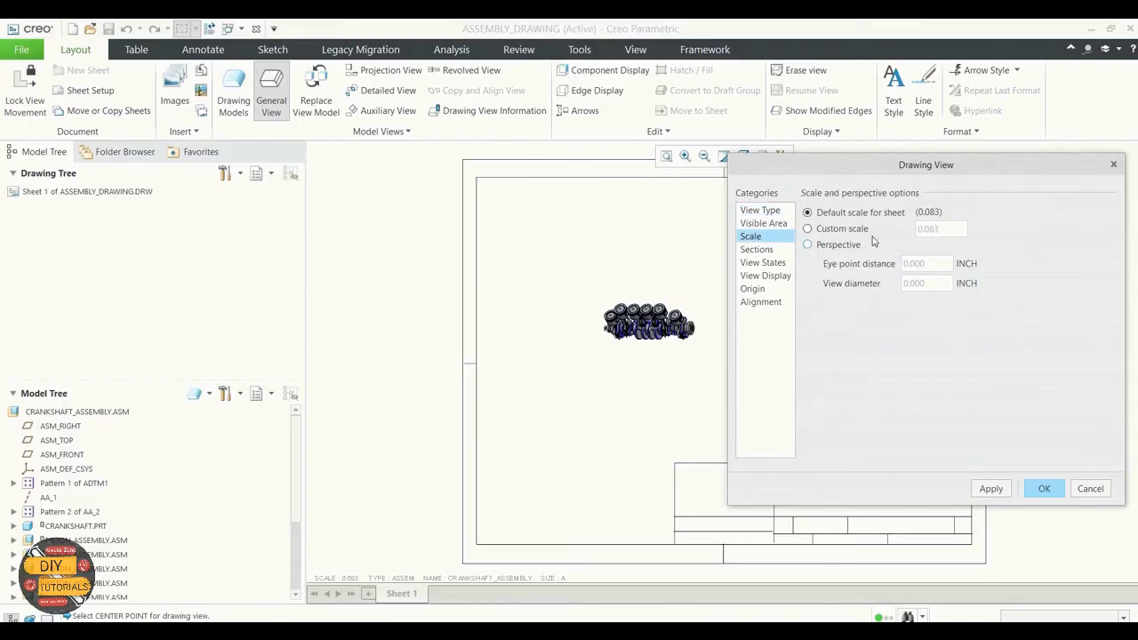
click(829, 228)
key(BackSpace)
key(Return)
click(993, 489)
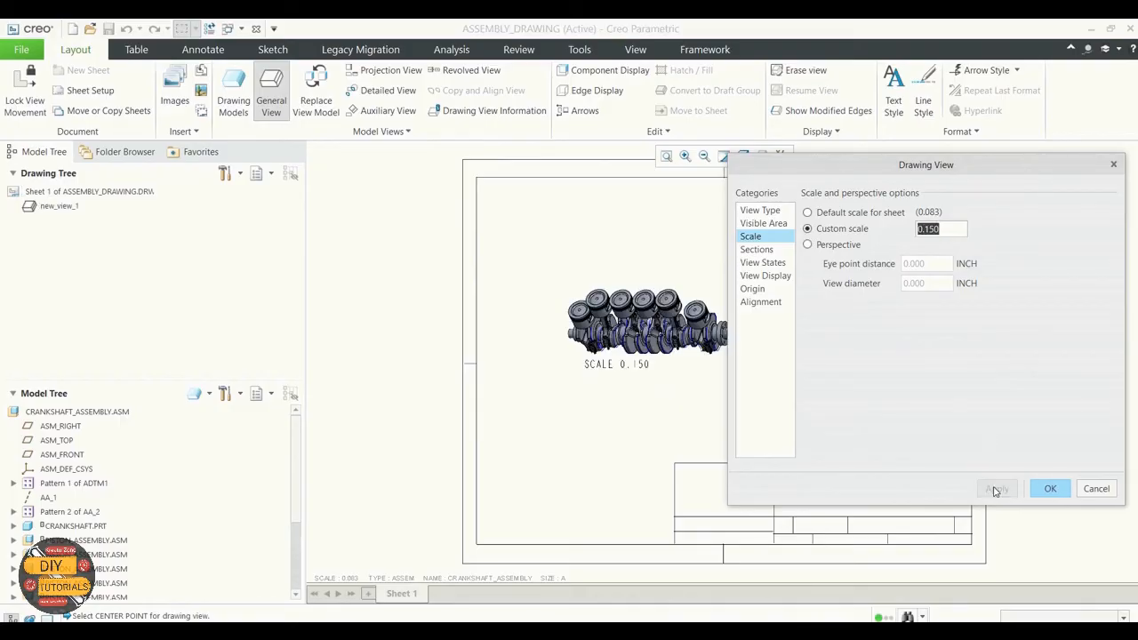
Increase the general view's custom scale to 0.2 and finish placing the view
drag(942, 231, 929, 231)
text(2)
click(990, 488)
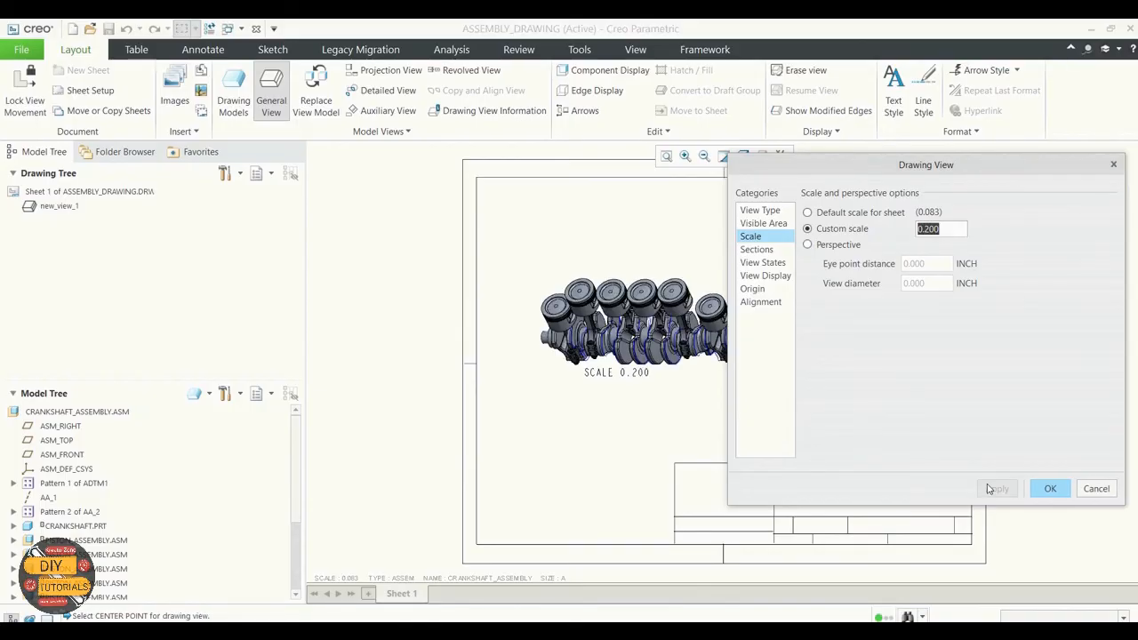
click(1044, 488)
click(885, 352)
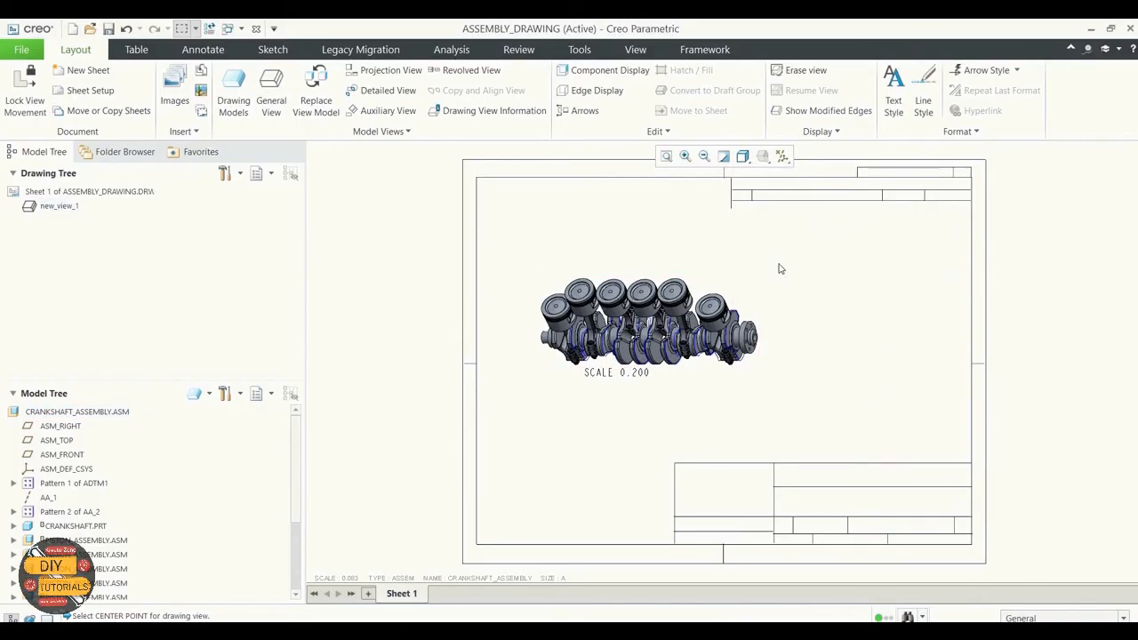
Edit the crankshaft assembly view and set its custom scale to 0.4
scroll(751, 305, up, 2)
scroll(790, 307, down, 1)
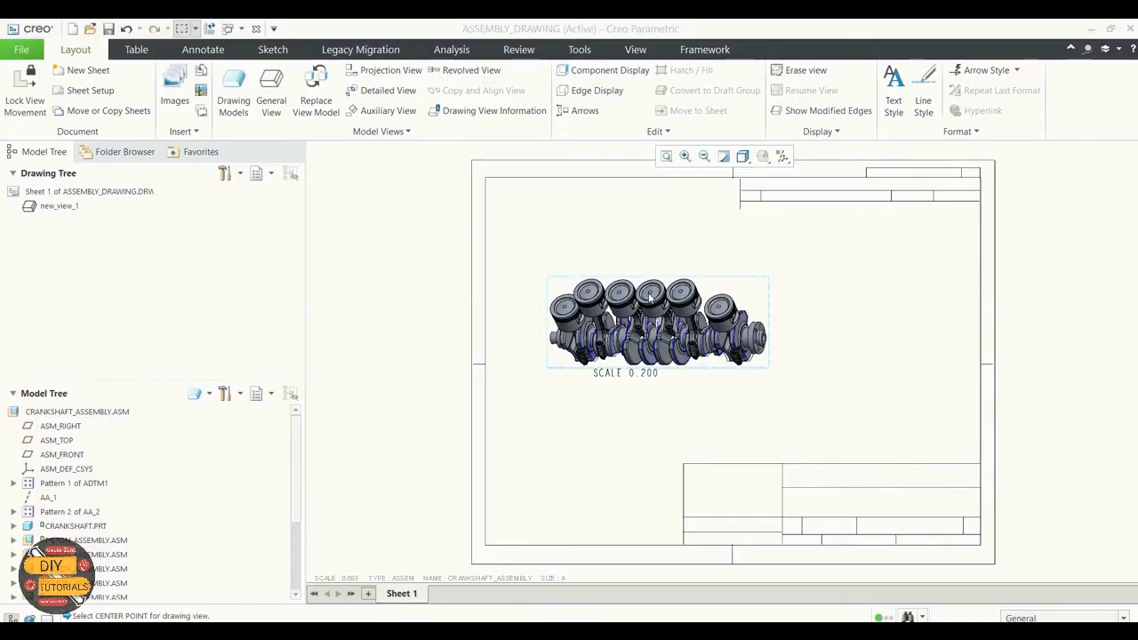
double_click(650, 299)
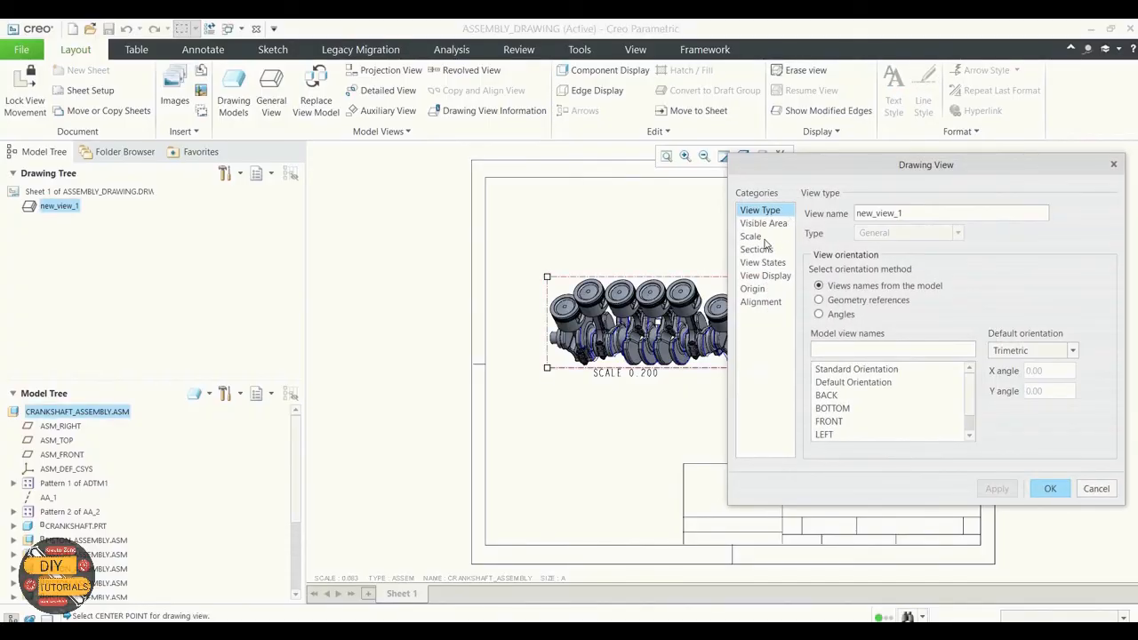
click(762, 238)
drag(946, 228, 930, 229)
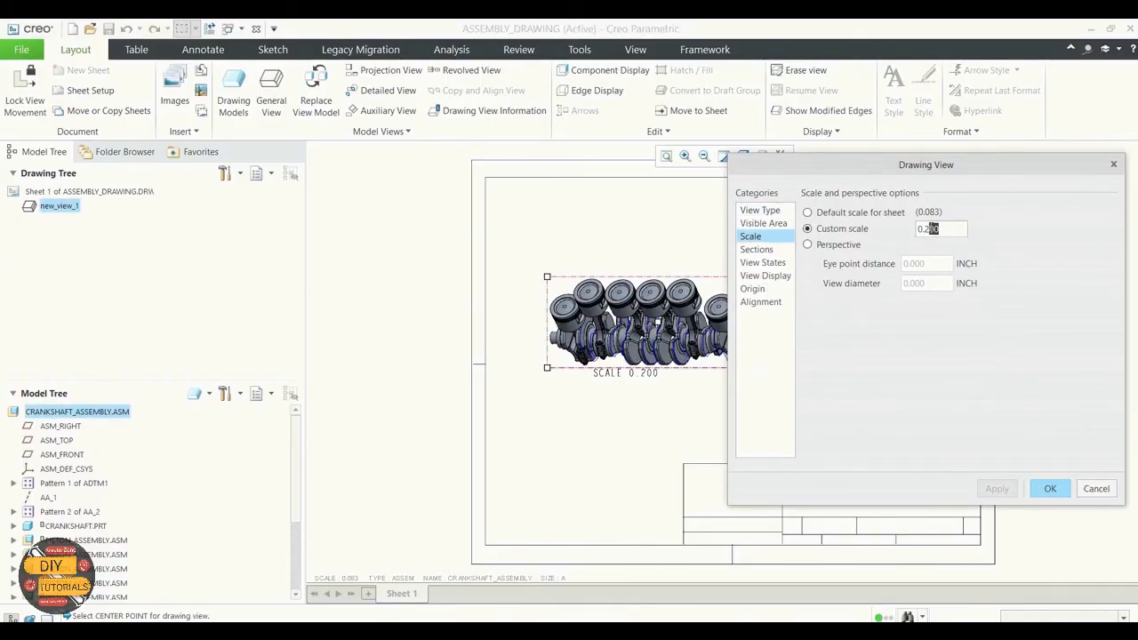
text(4)
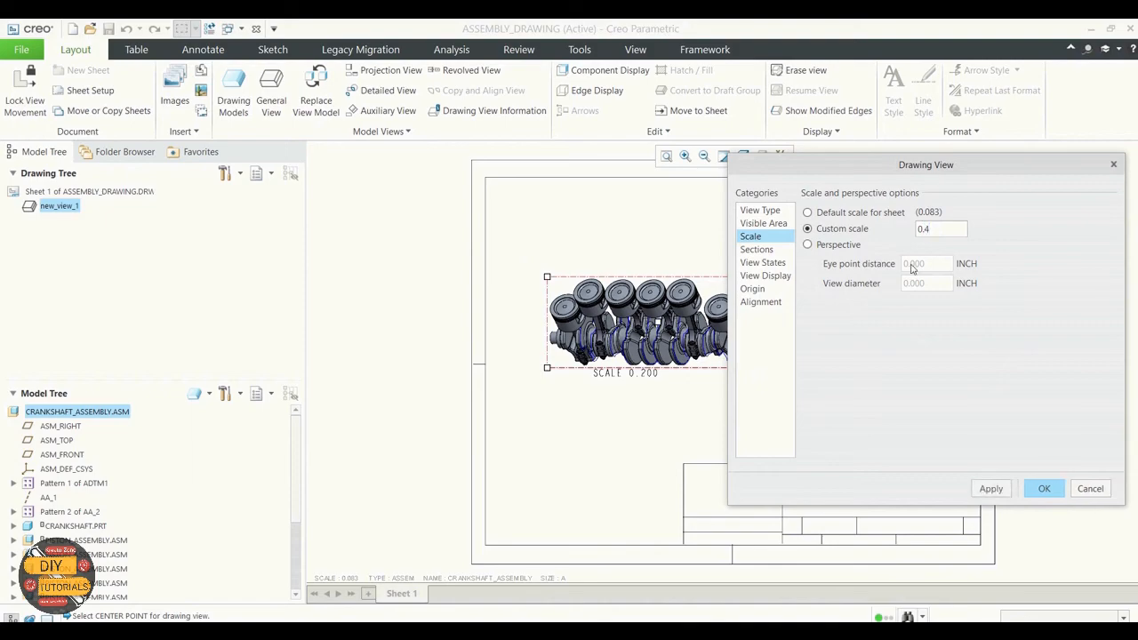
click(988, 485)
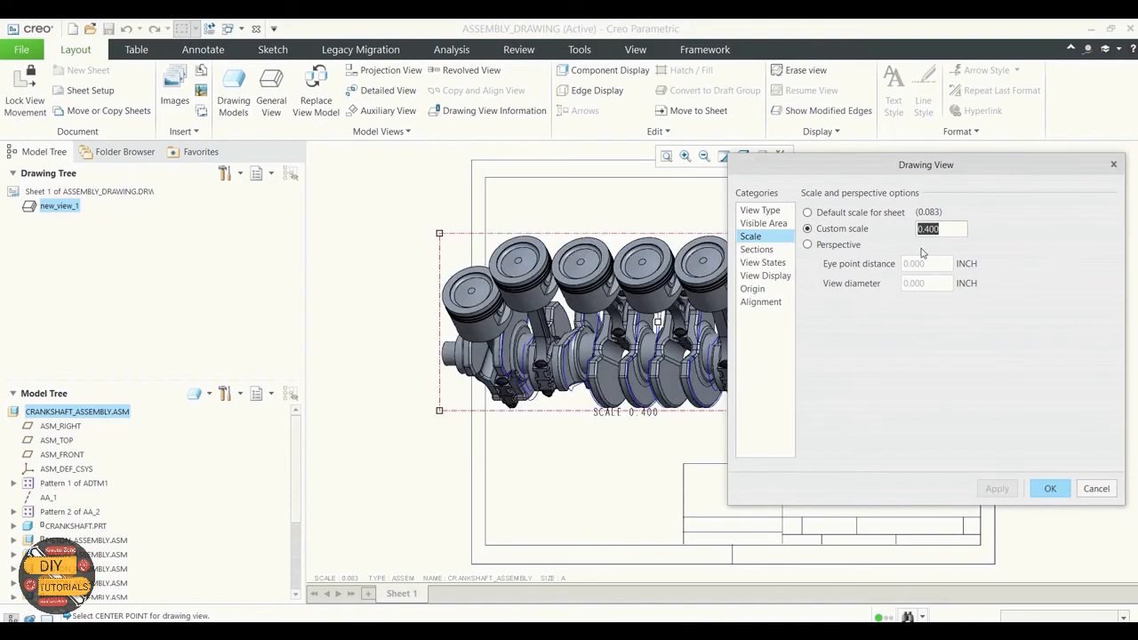
Move the view settings clear of the sheet and set the assembly view's custom scale to 0.25
mouse_move(924, 169)
mouse_down()
mouse_move(322, 216)
mouse_move(406, 168)
mouse_up()
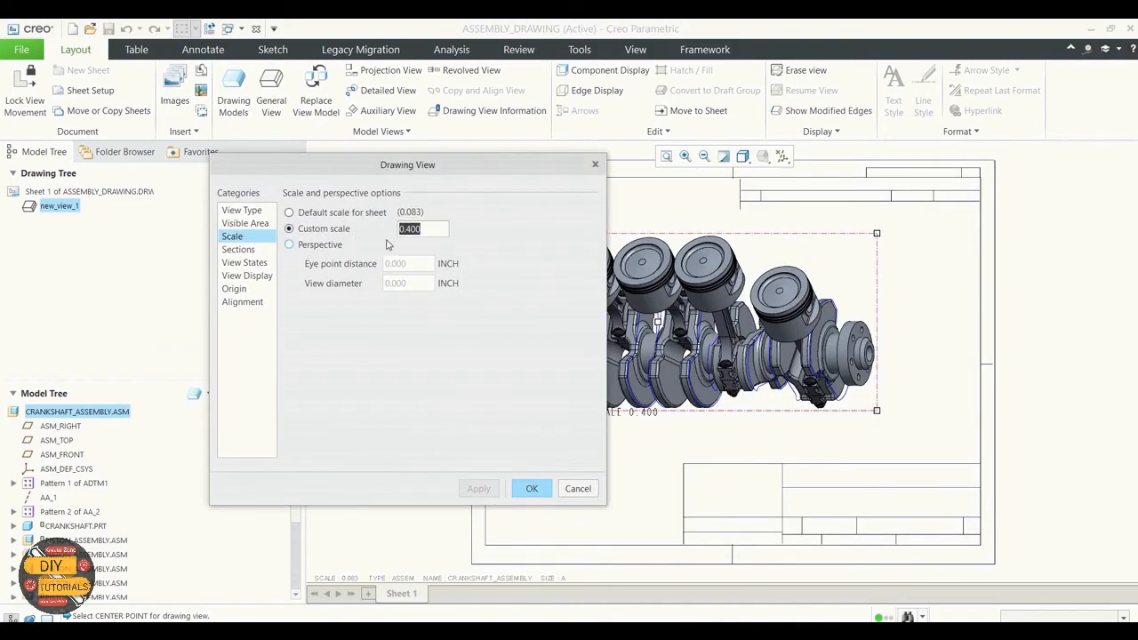
drag(421, 228, 406, 228)
text(.25)
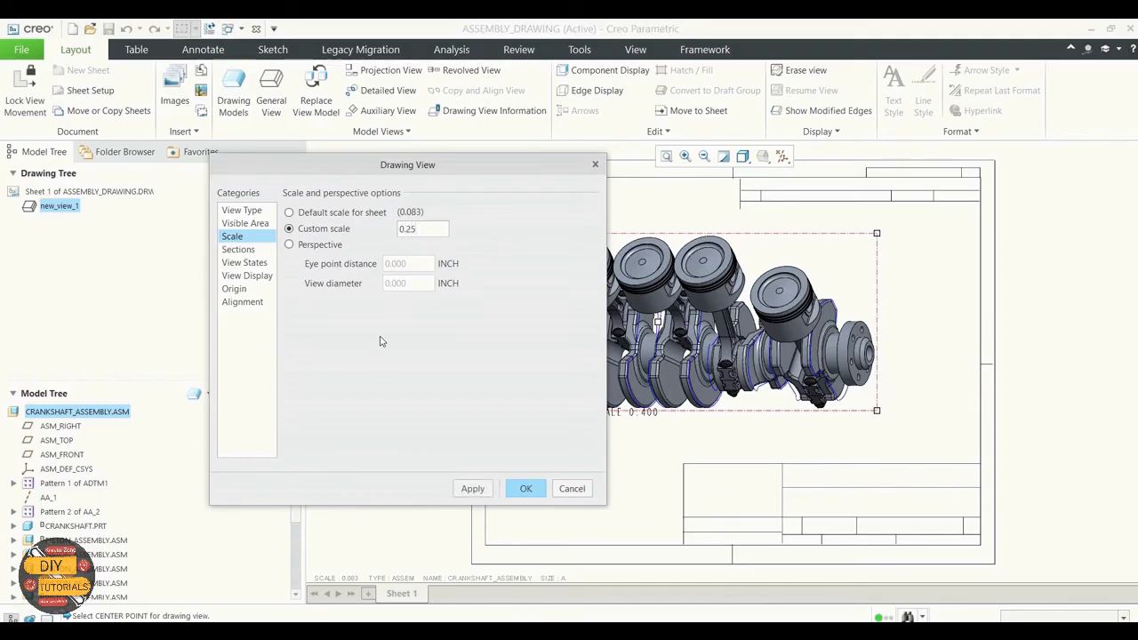
click(472, 489)
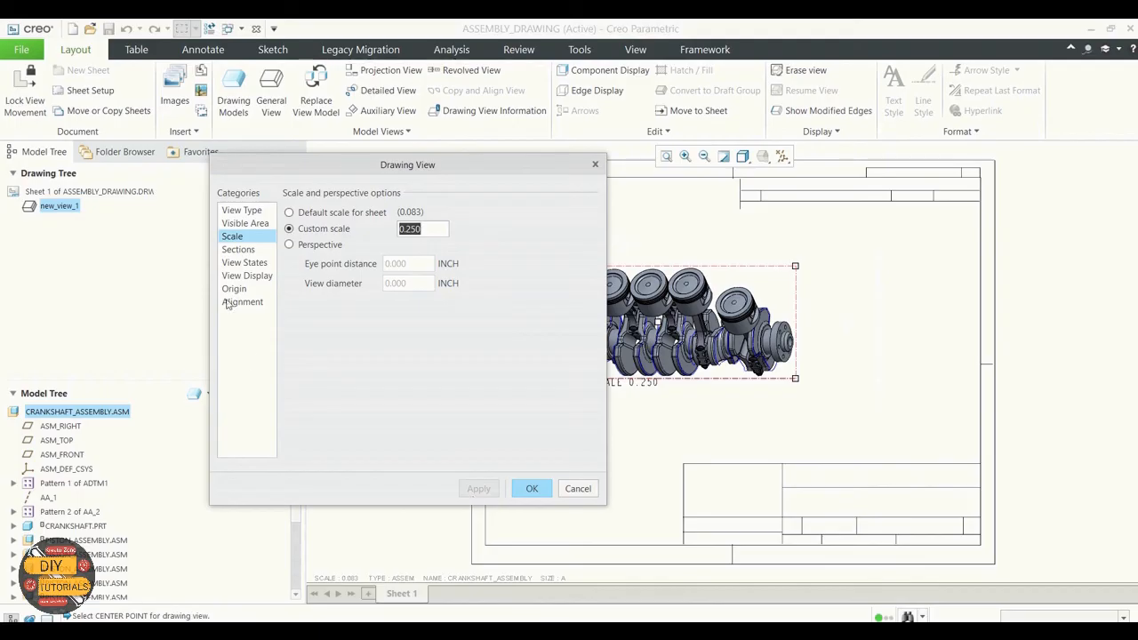
Examine the assembly view's states, section, display and visible area settings
click(244, 263)
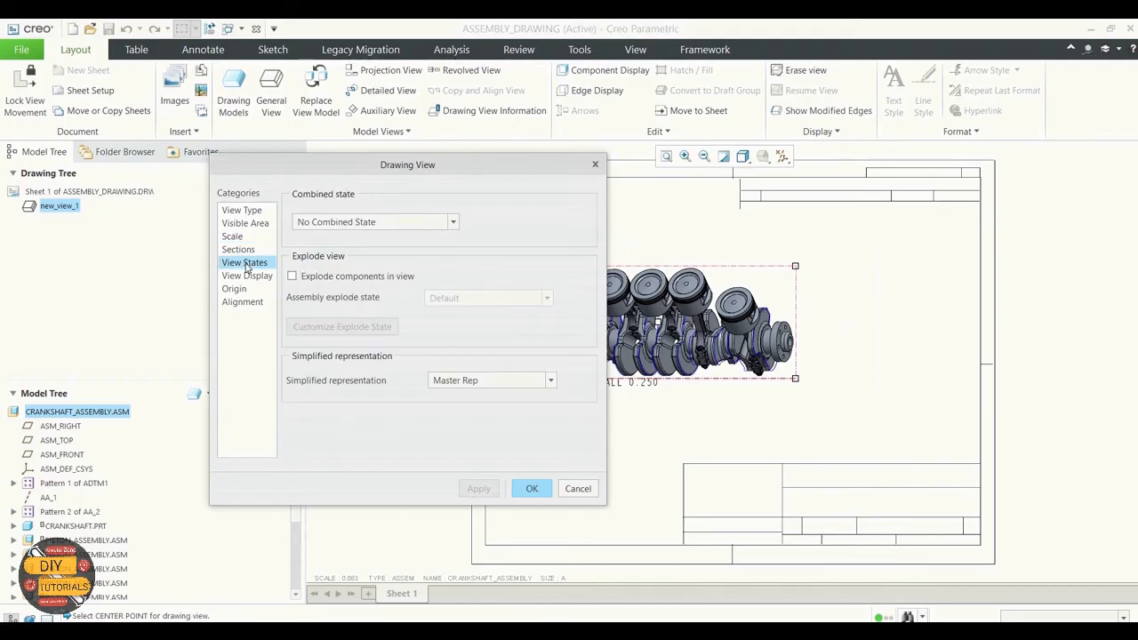
click(468, 380)
click(467, 381)
click(238, 250)
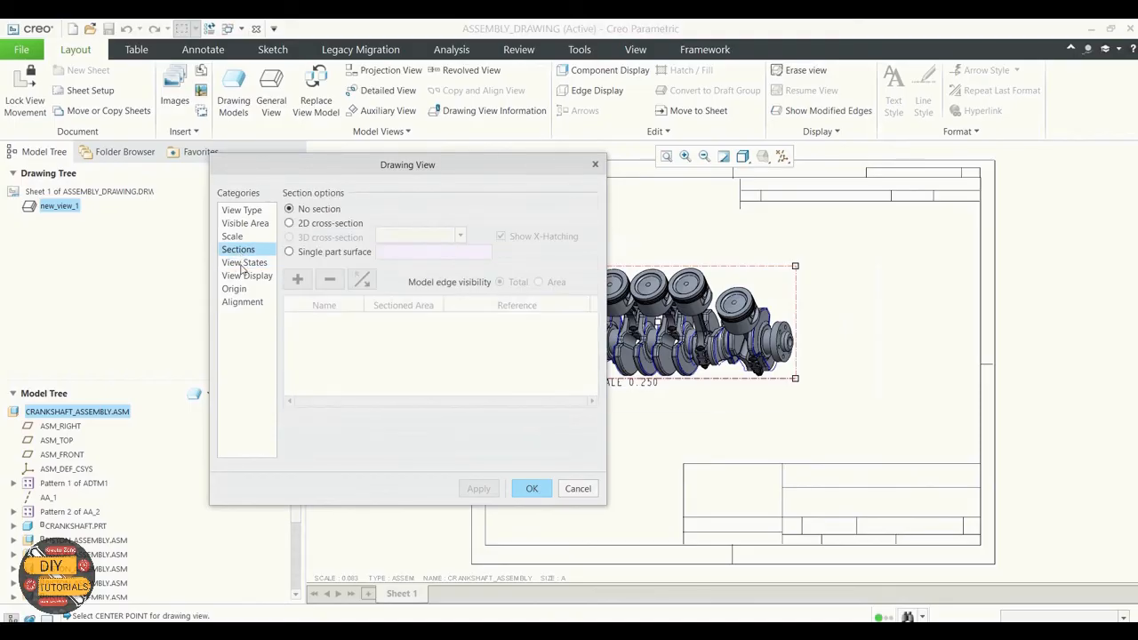
click(244, 263)
click(247, 276)
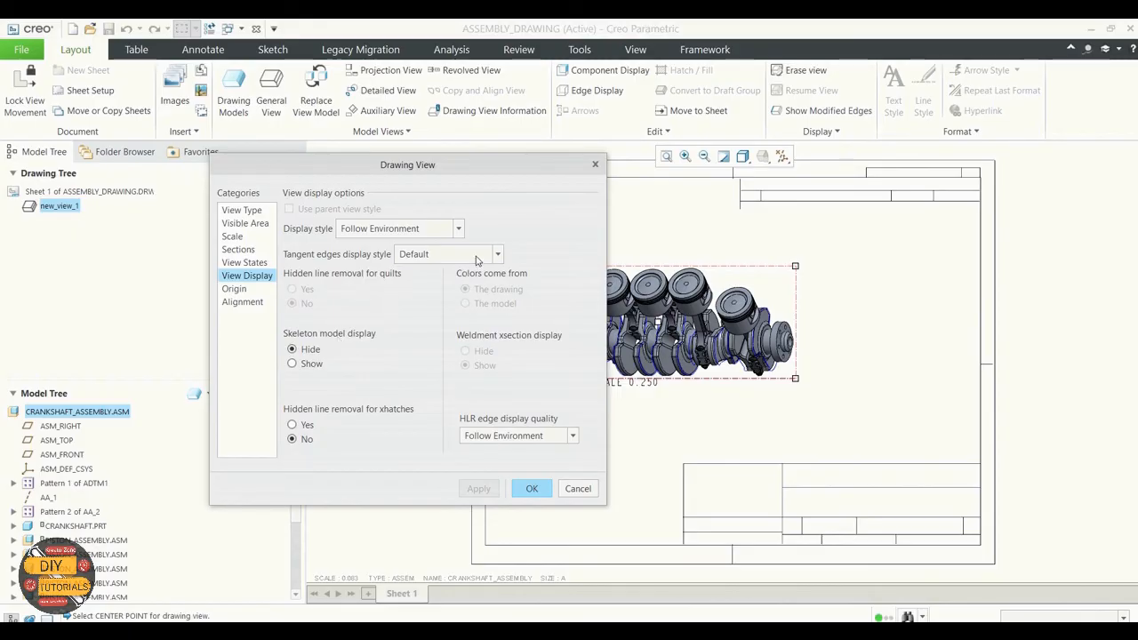
click(225, 225)
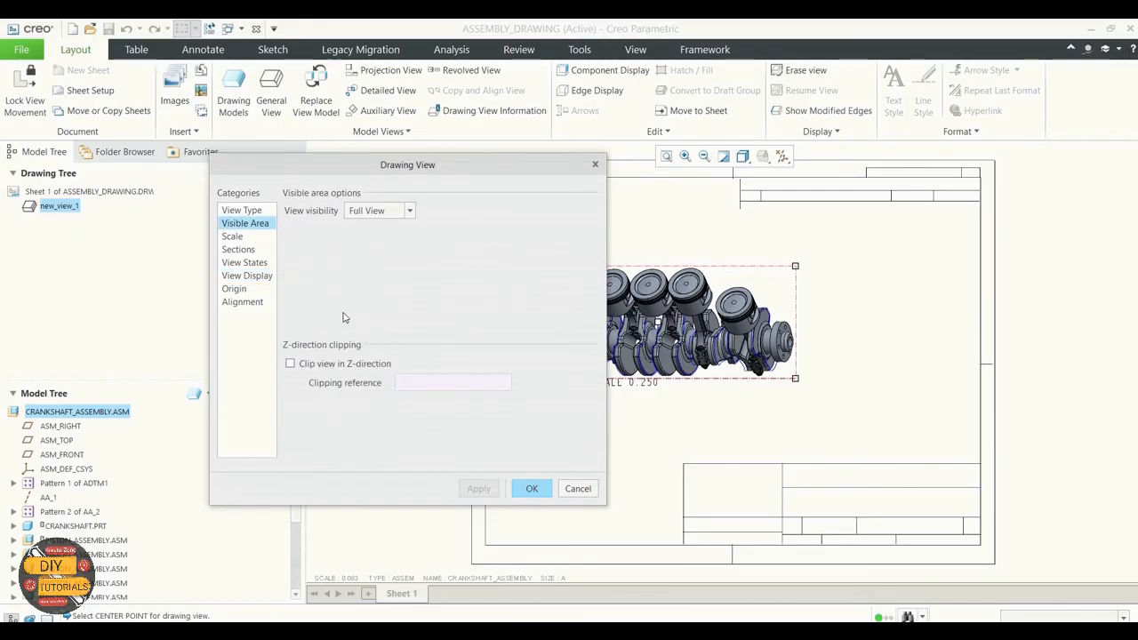
Apply the Default Orientation to the assembly view, close its settings, and move the view to the middle of the sheet
click(242, 212)
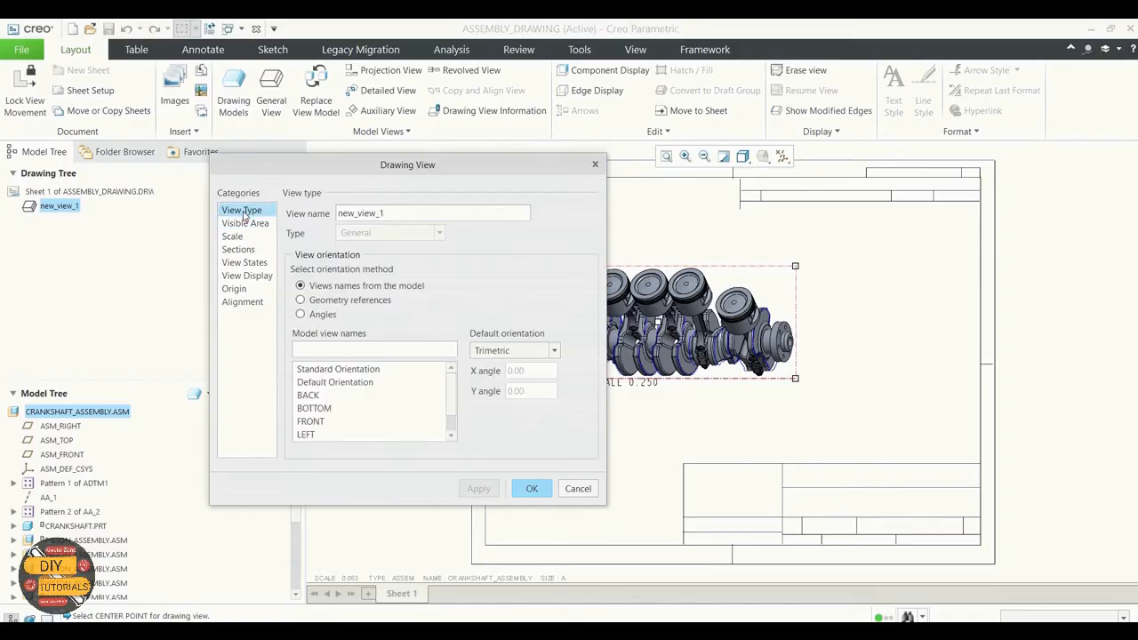
scroll(342, 389, down, 1)
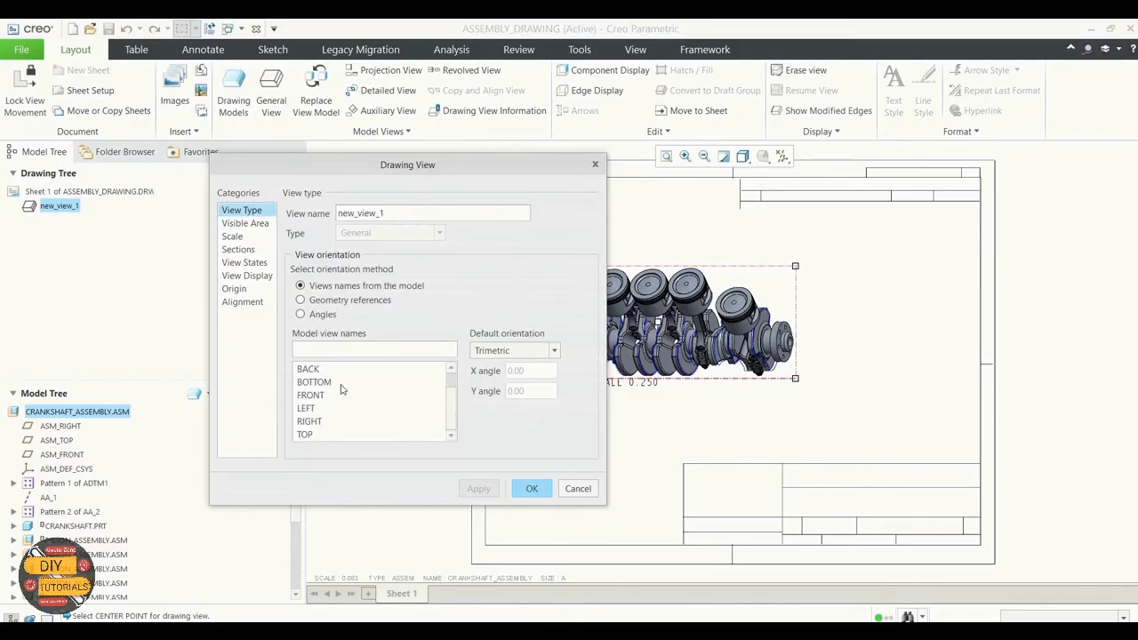
scroll(342, 388, up, 1)
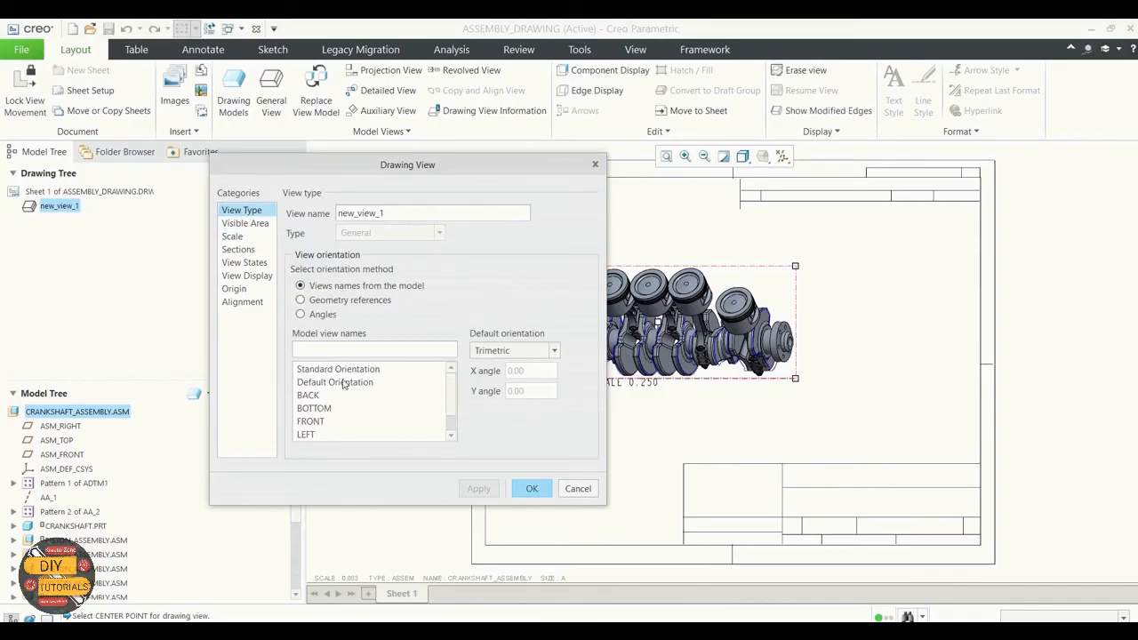
click(343, 383)
click(347, 382)
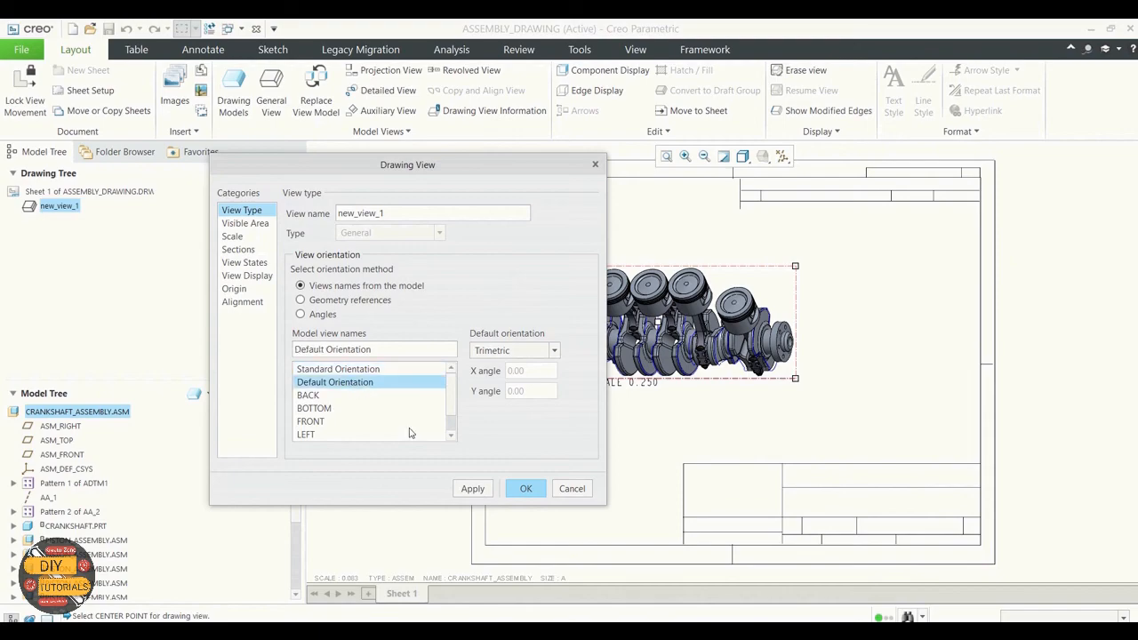
click(473, 489)
click(526, 488)
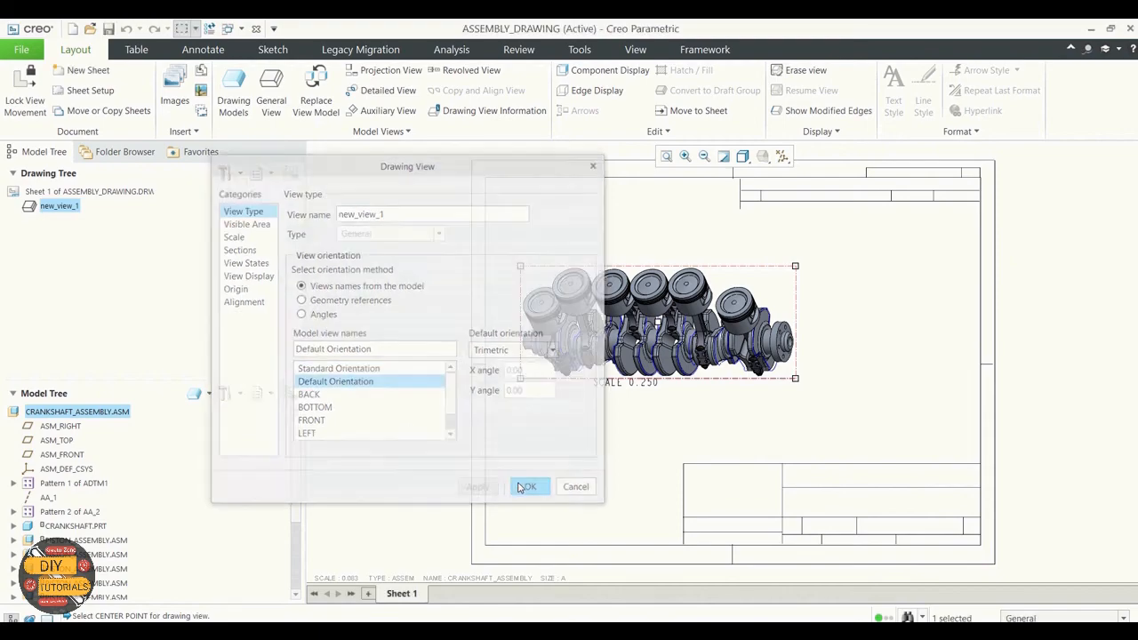
drag(637, 342, 711, 346)
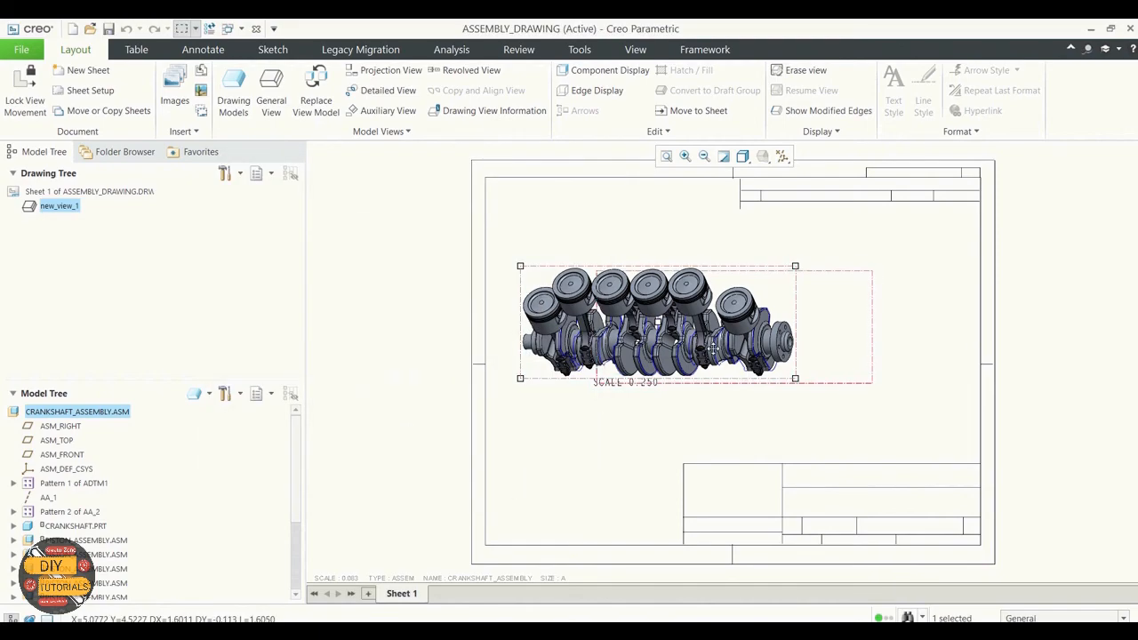
click(773, 445)
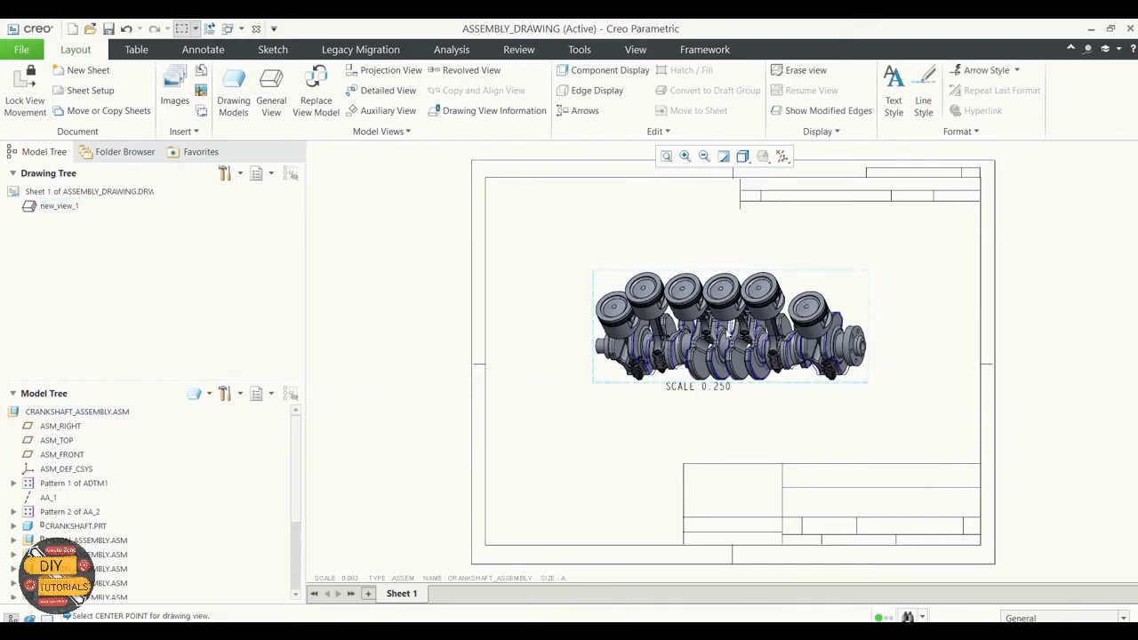
Open the crankshaft assembly model from the drawing, maximize its window, and bring it to the front
right_click(43, 414)
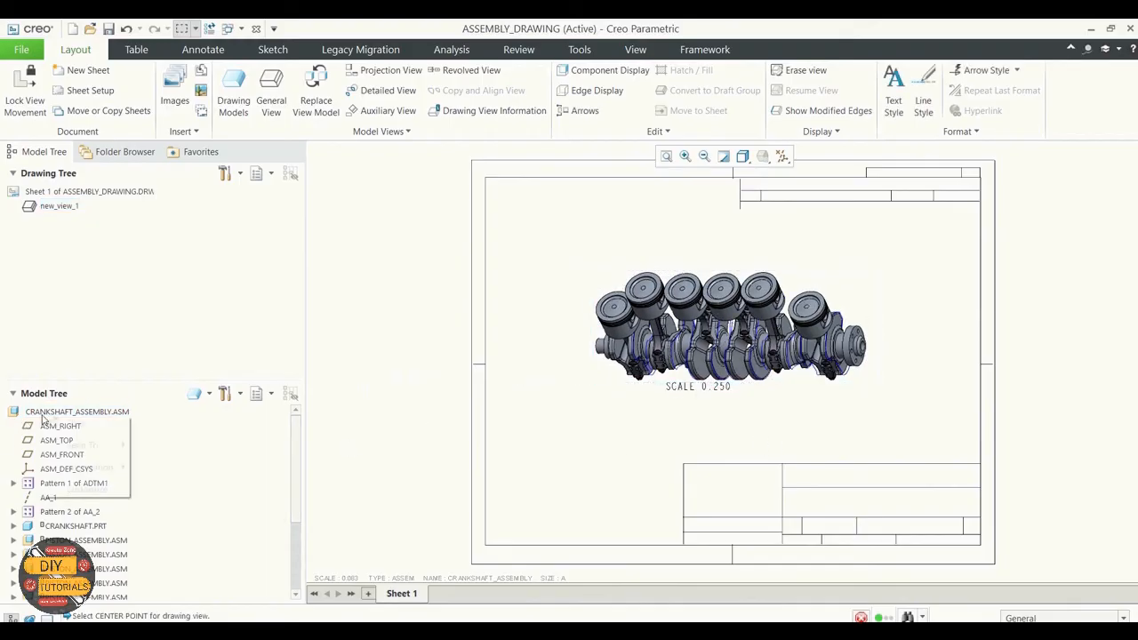
click(76, 424)
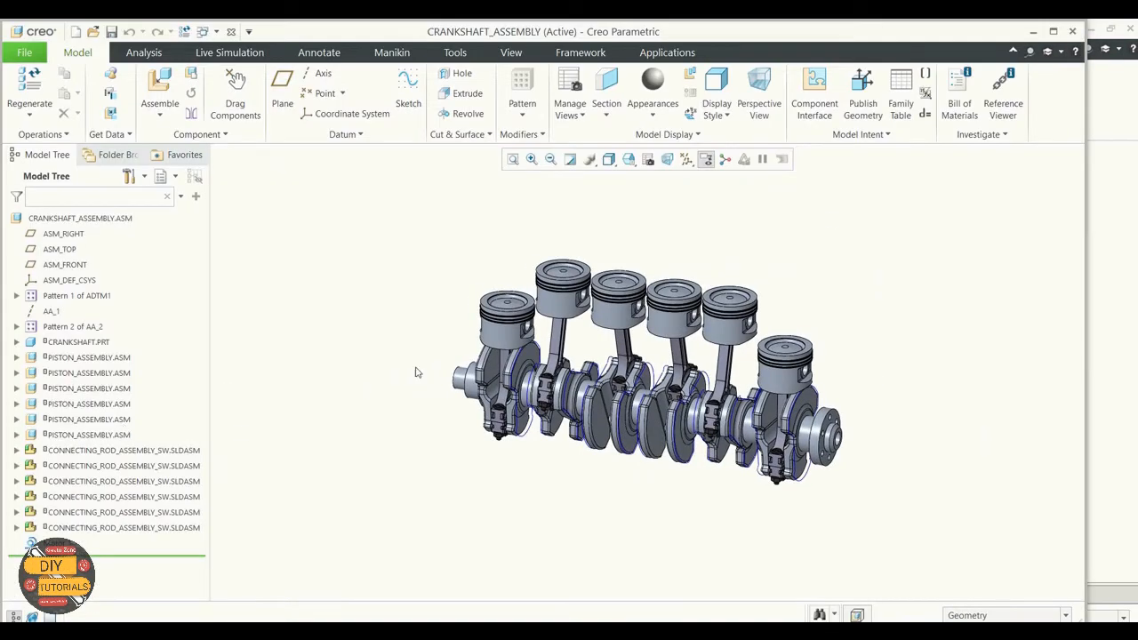
click(1053, 31)
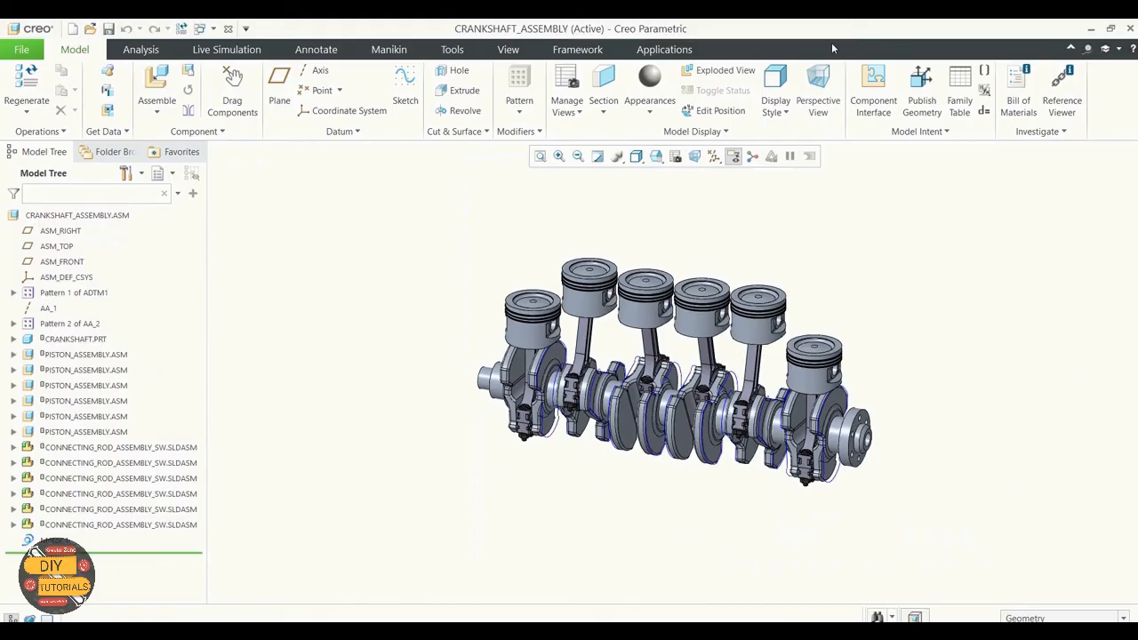
click(214, 30)
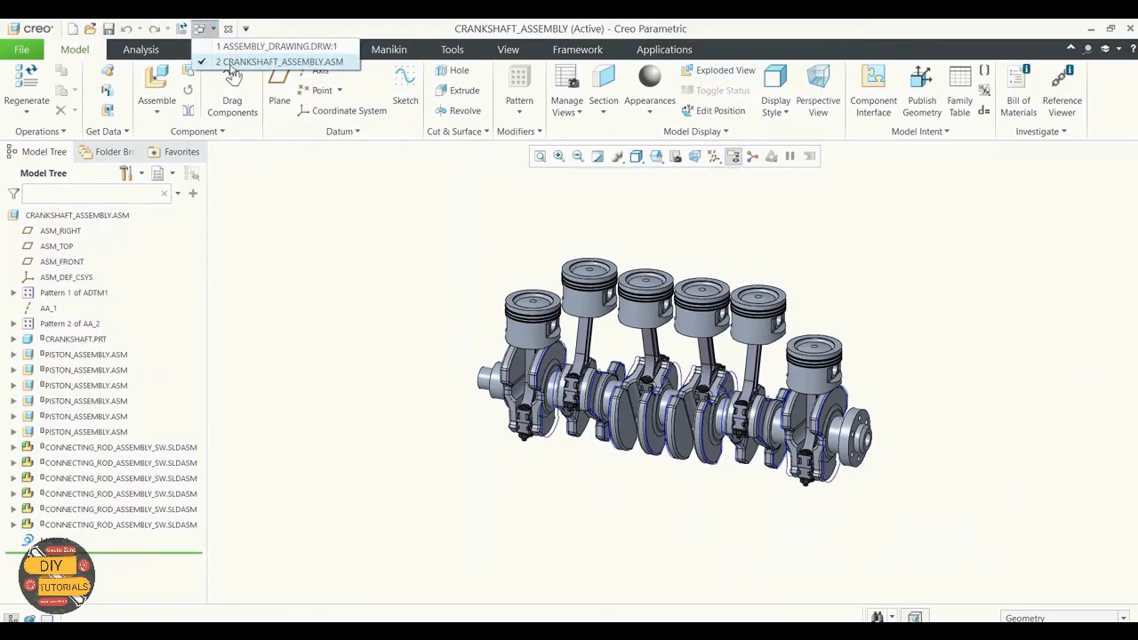
click(267, 46)
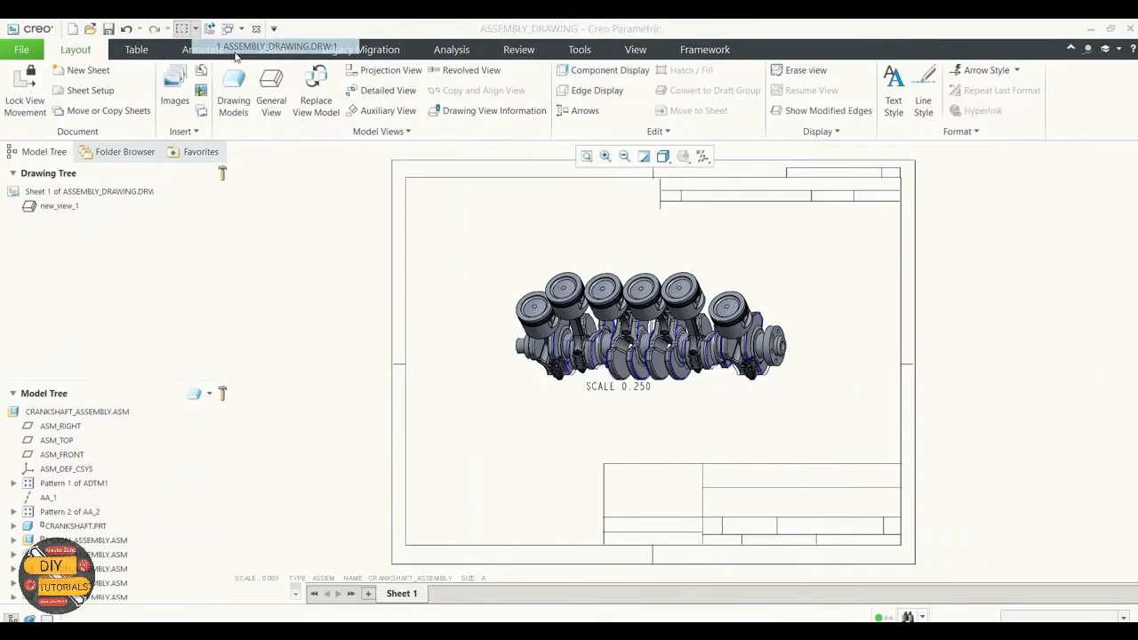
click(229, 30)
click(285, 58)
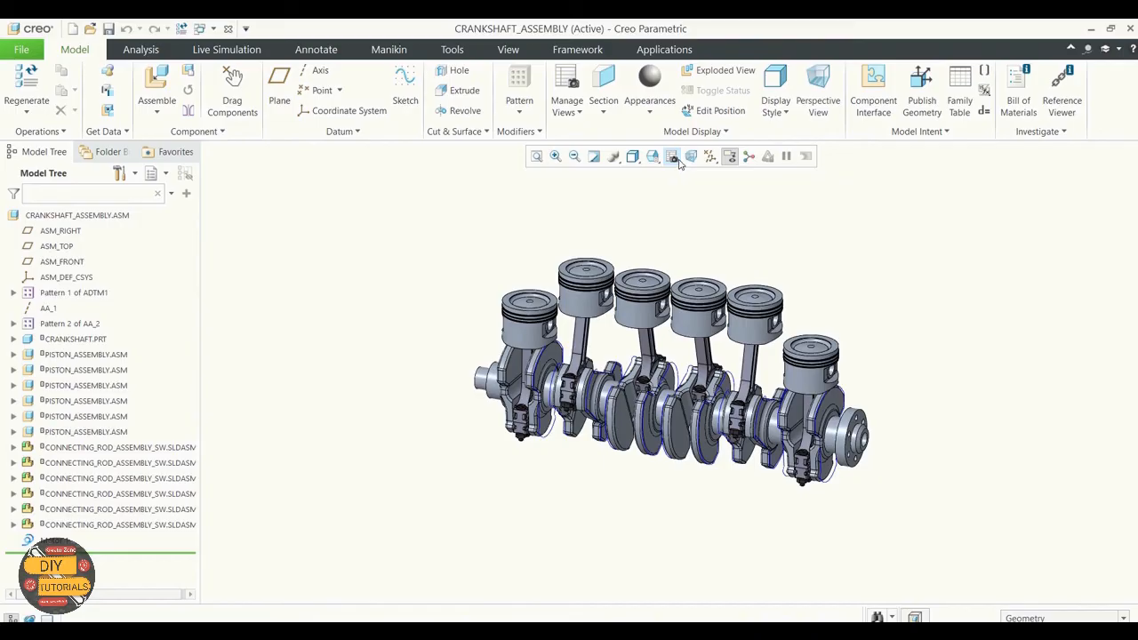
Turn on the exploded view of the crankshaft assembly and check the spread of its components
click(722, 71)
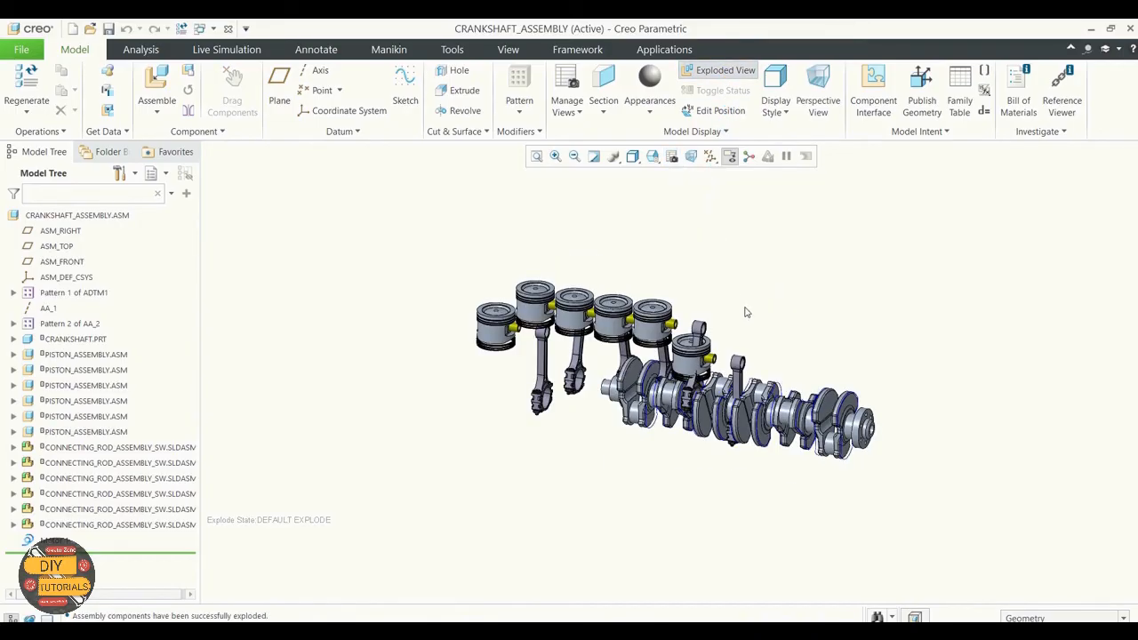
scroll(747, 312, down, 2)
scroll(774, 296, up, 1)
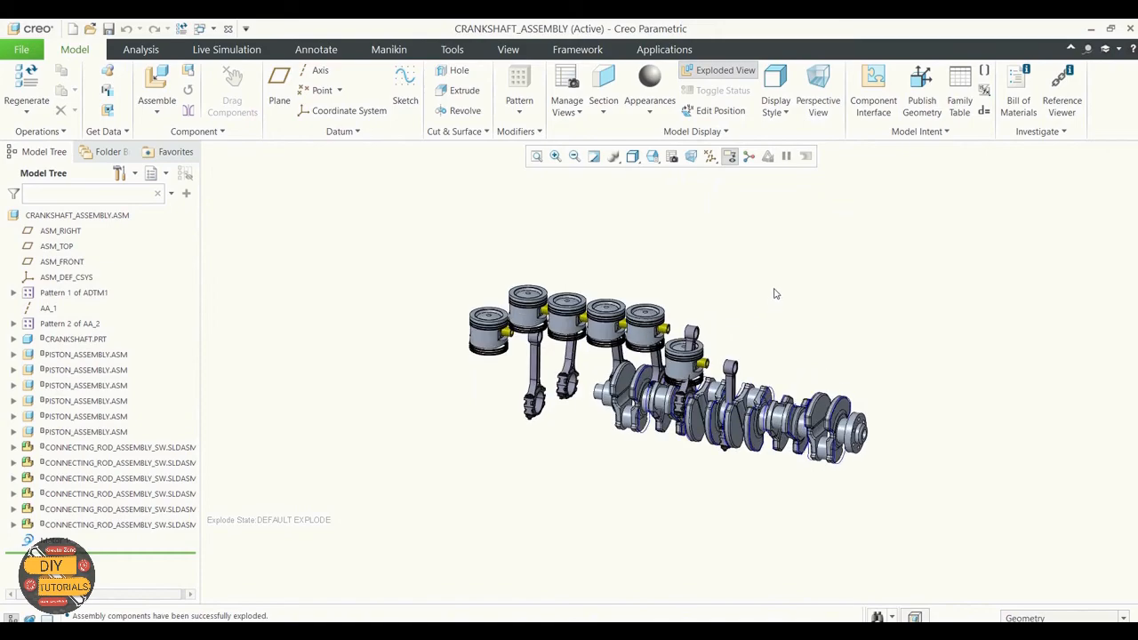
scroll(774, 293, up, 1)
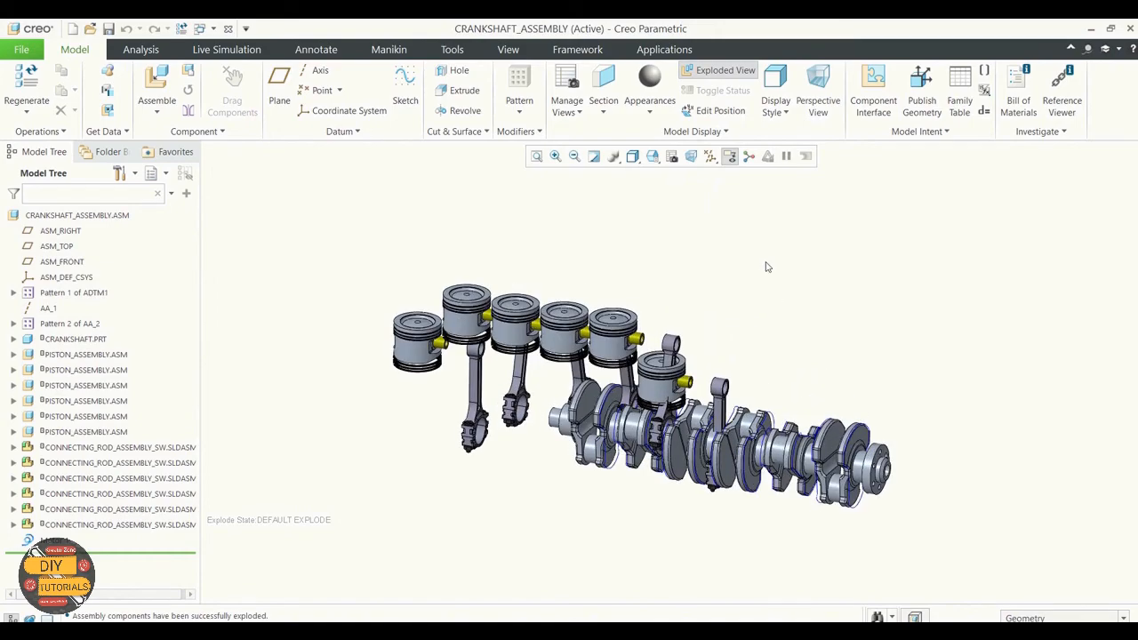
Edit the exploded positions to shift the crankshaft about 283 along its axis and lower it clear beneath the connecting rods
click(721, 112)
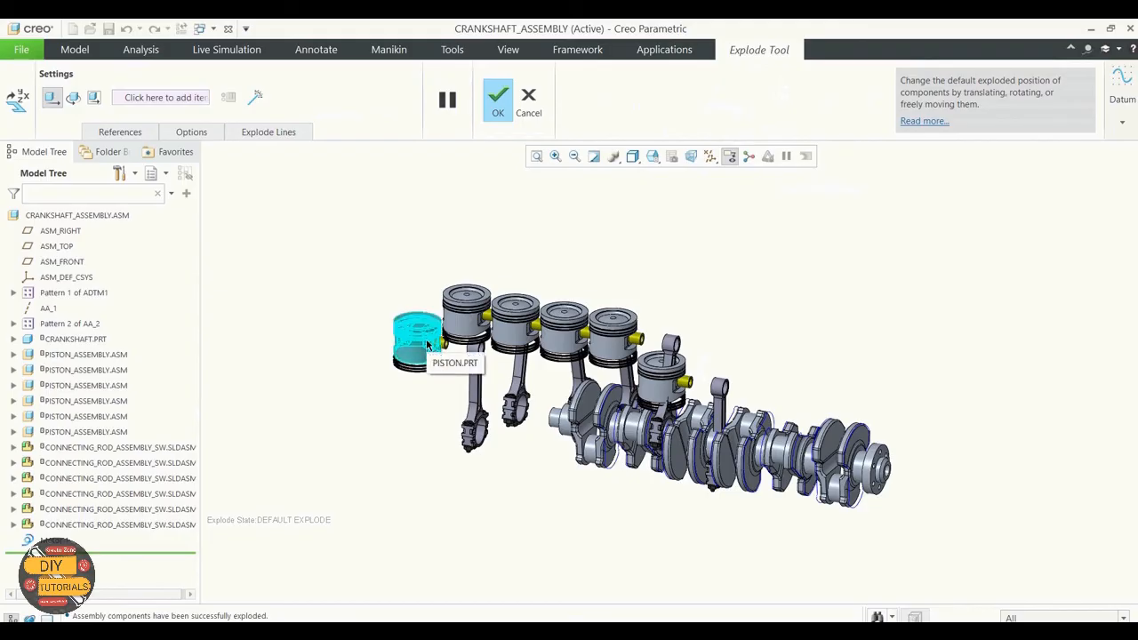
click(644, 434)
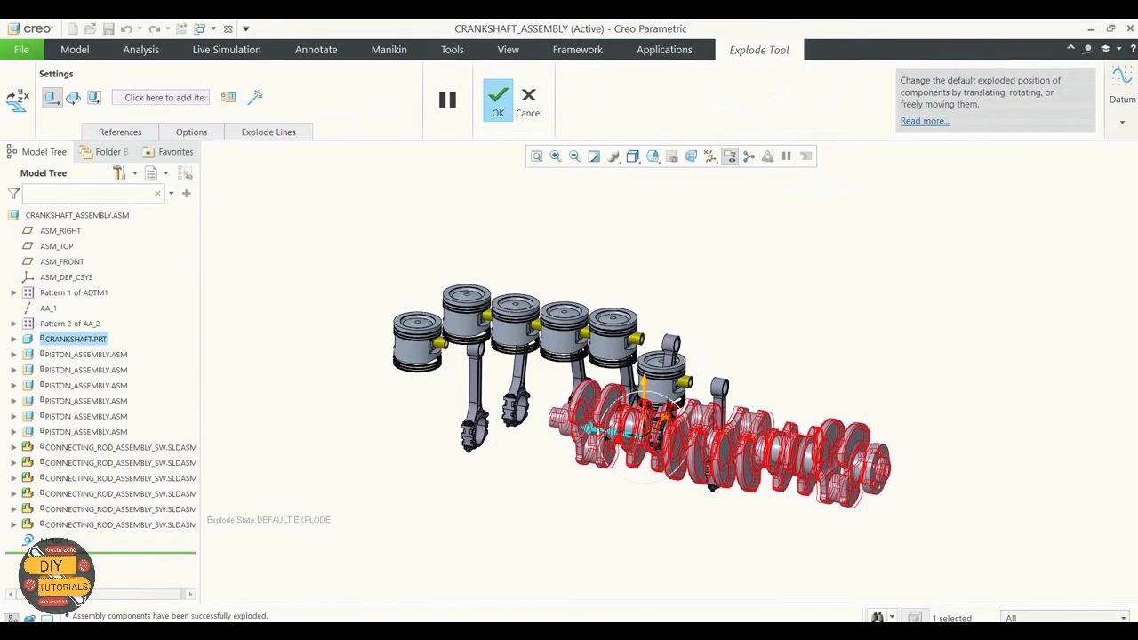
drag(644, 434, 447, 431)
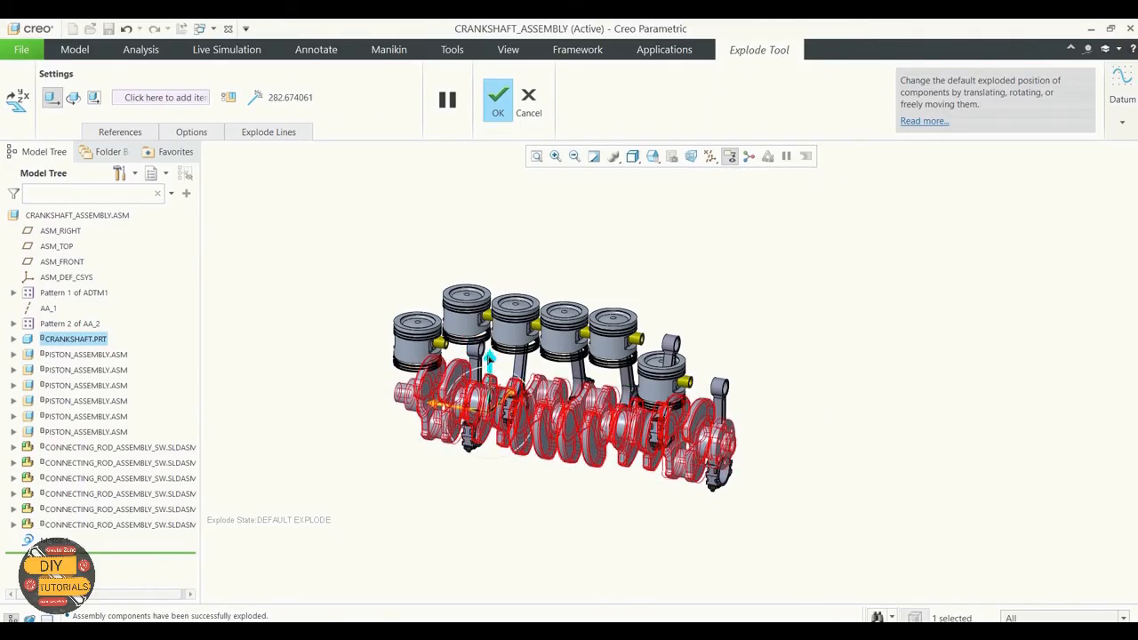
drag(490, 364, 490, 451)
Nudge the connecting rod inside the piston nearest the flange end, then raise that piston about 224 above it
click(663, 418)
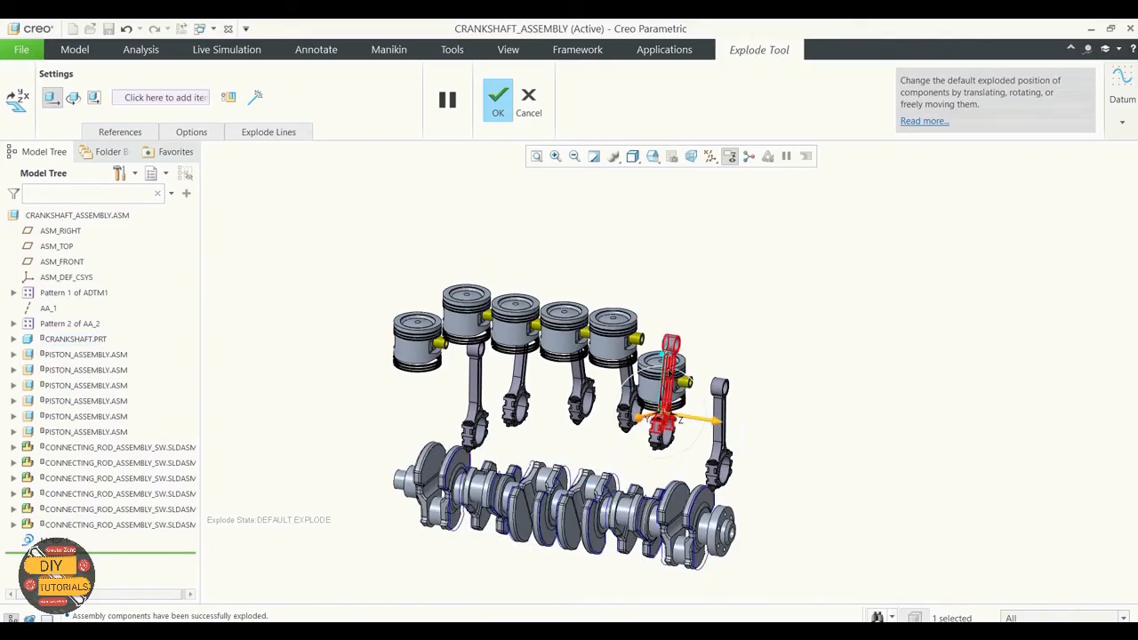
mouse_move(663, 405)
mouse_down()
mouse_move(648, 455)
mouse_move(662, 413)
mouse_up()
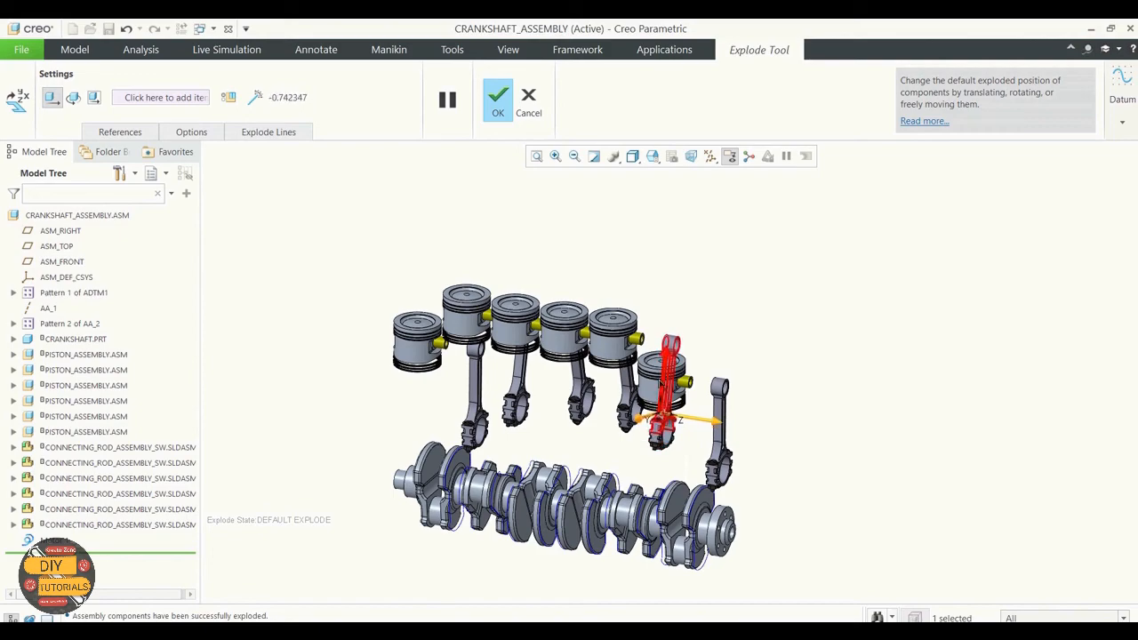
click(660, 349)
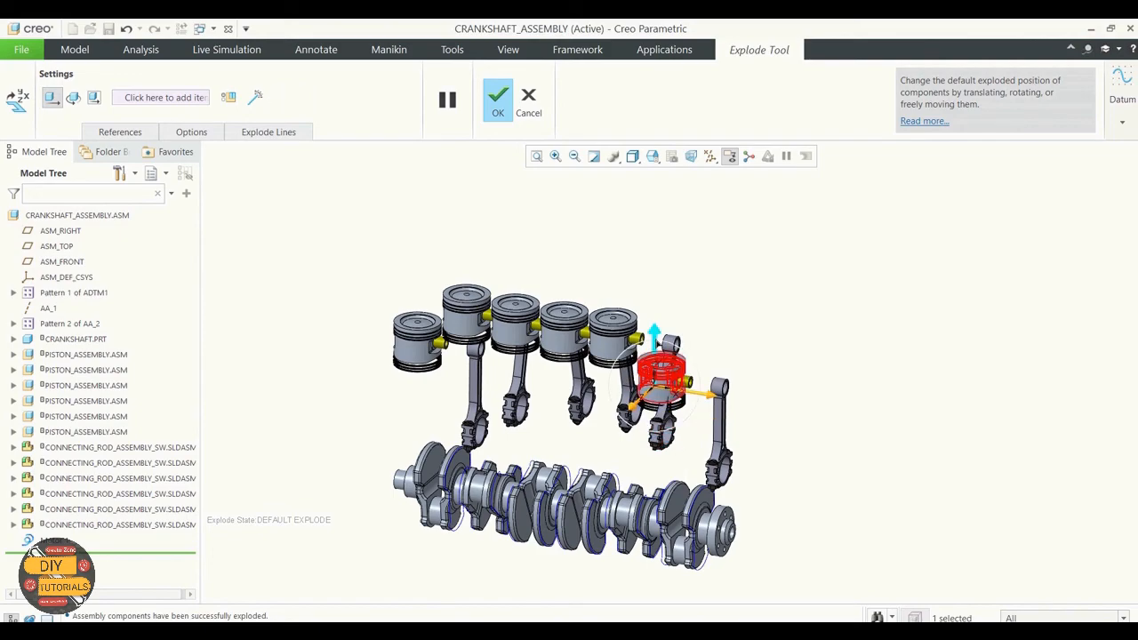
drag(656, 345, 656, 222)
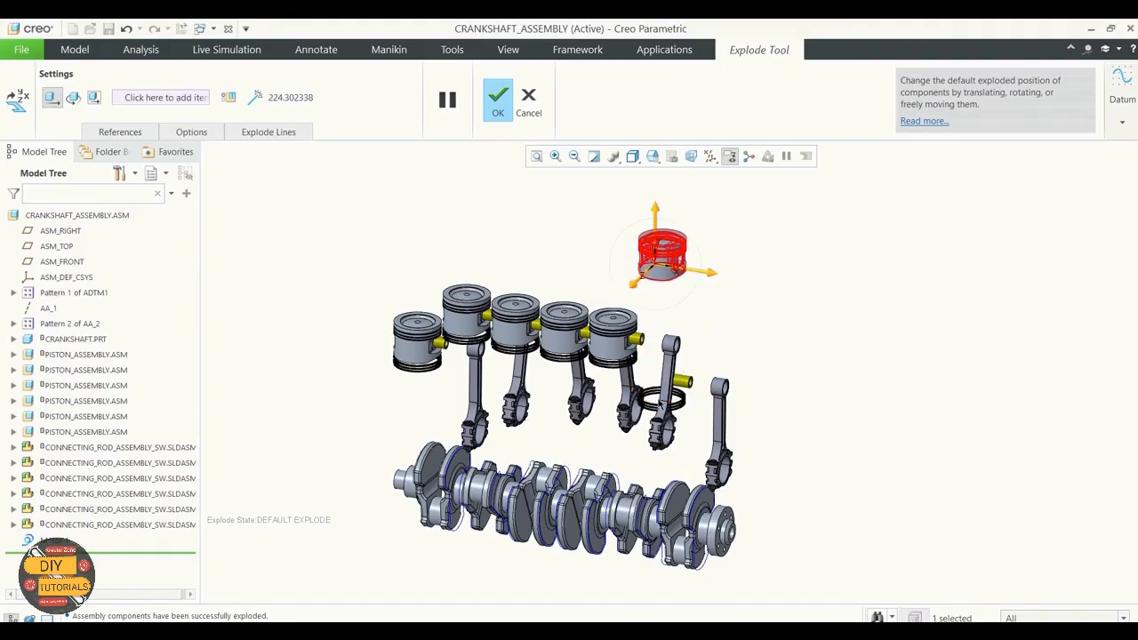
Raise the three rings of the lifted piston by about 177, 155 and 133, spacing them between the piston and its connecting rod
click(660, 400)
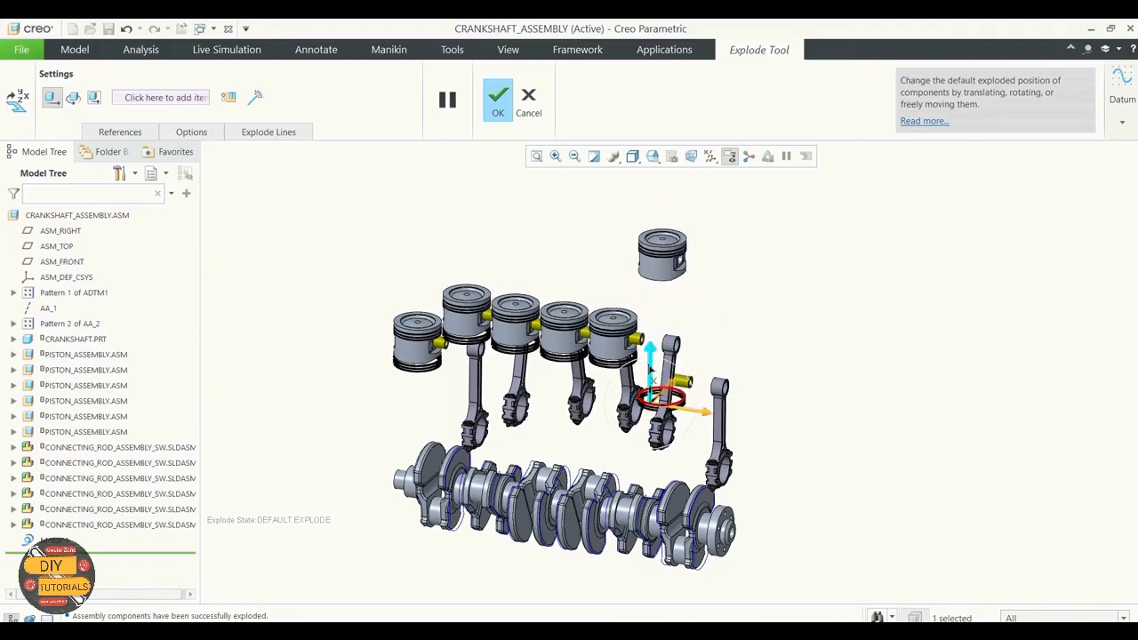
drag(651, 373, 650, 272)
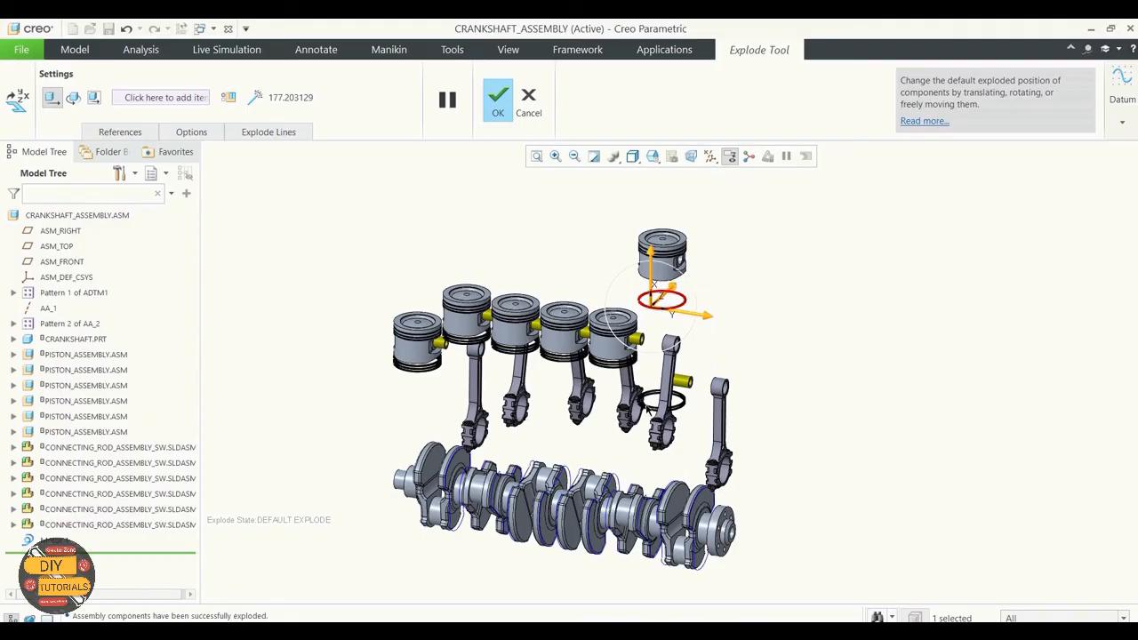
click(647, 407)
drag(646, 379, 646, 292)
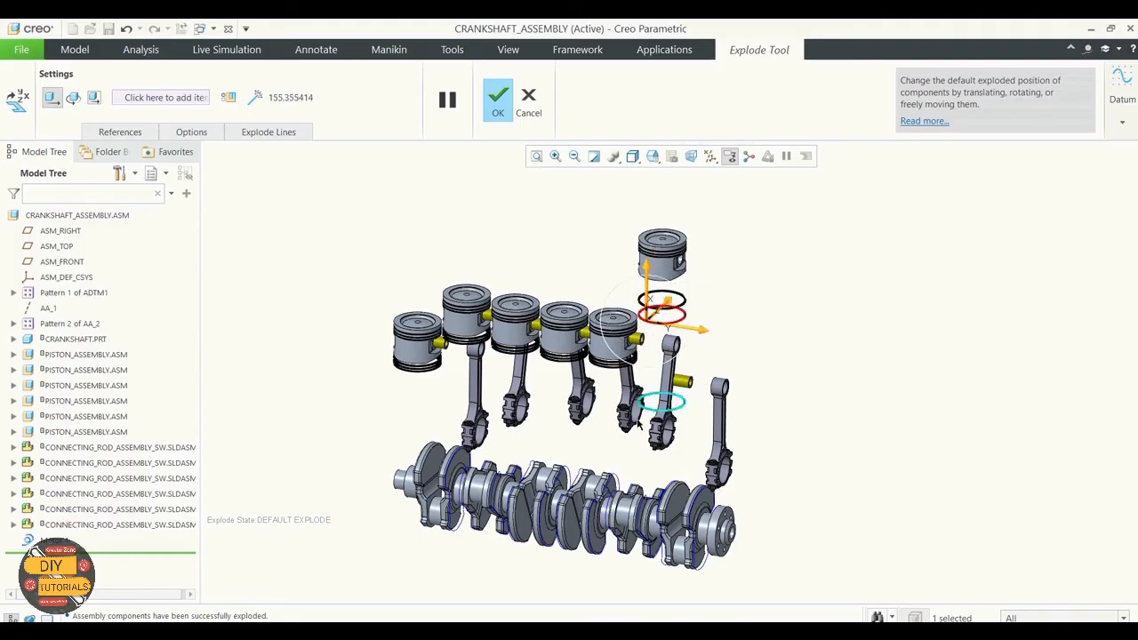
click(645, 408)
drag(649, 356, 648, 285)
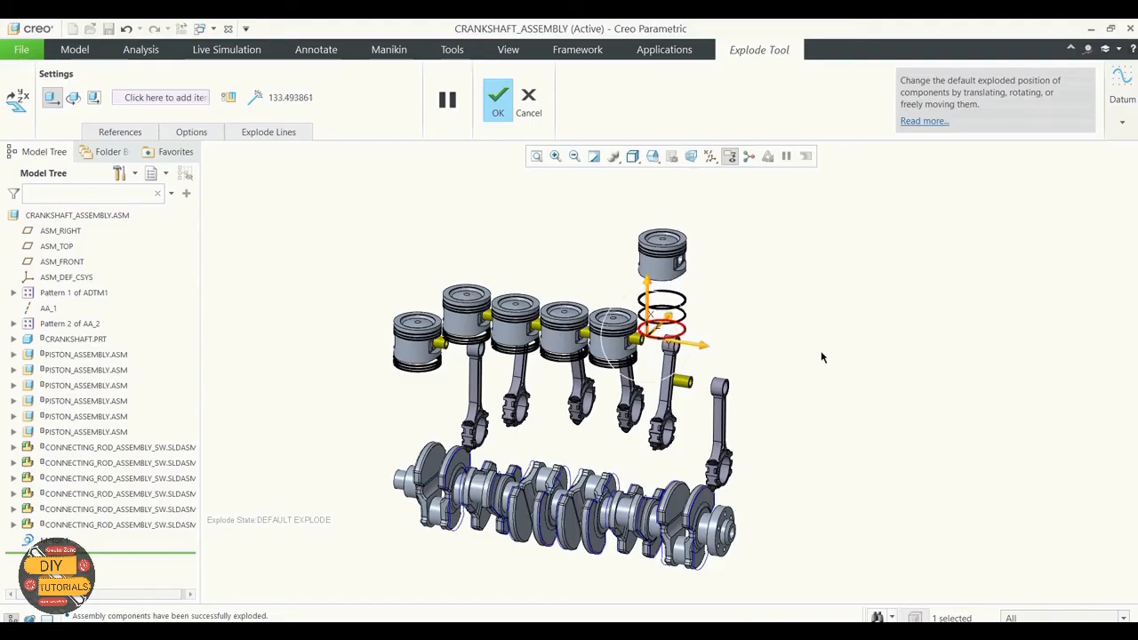
Move the yellow piston pin up beside the raised piston, in line with its bore, and accept the exploded positions
click(688, 386)
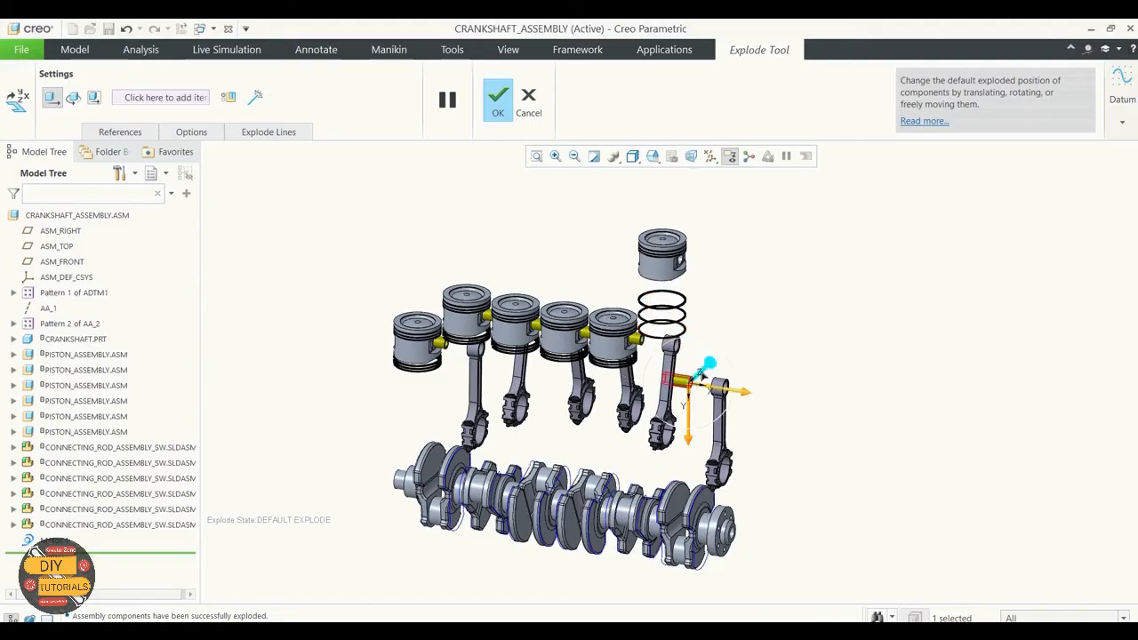
drag(689, 384, 777, 305)
drag(768, 351, 768, 307)
drag(811, 274, 768, 264)
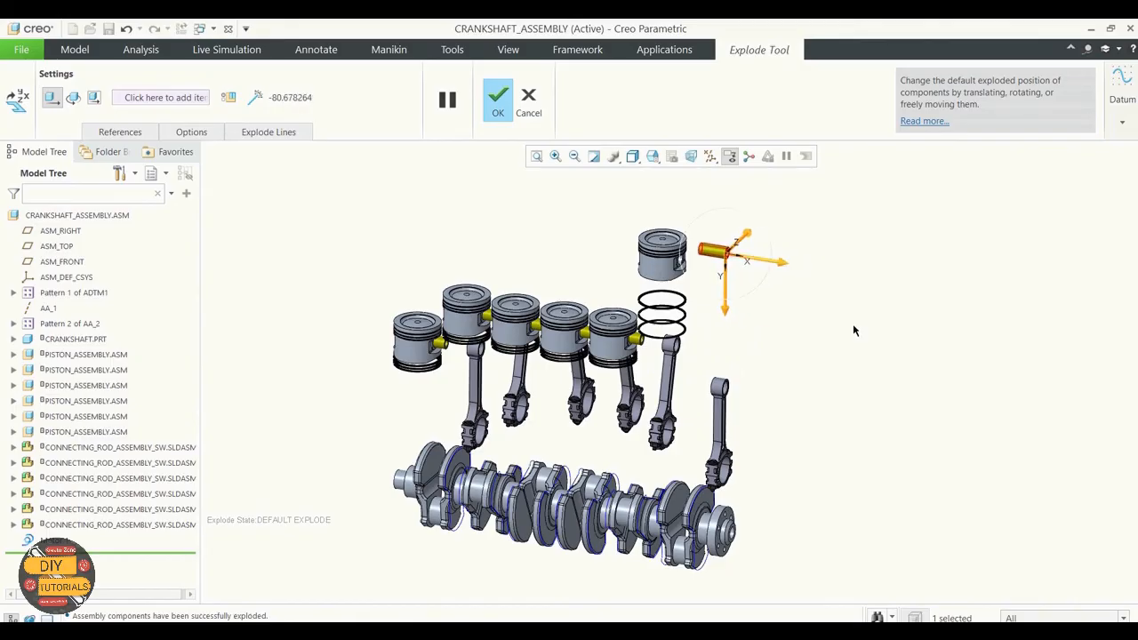
click(498, 99)
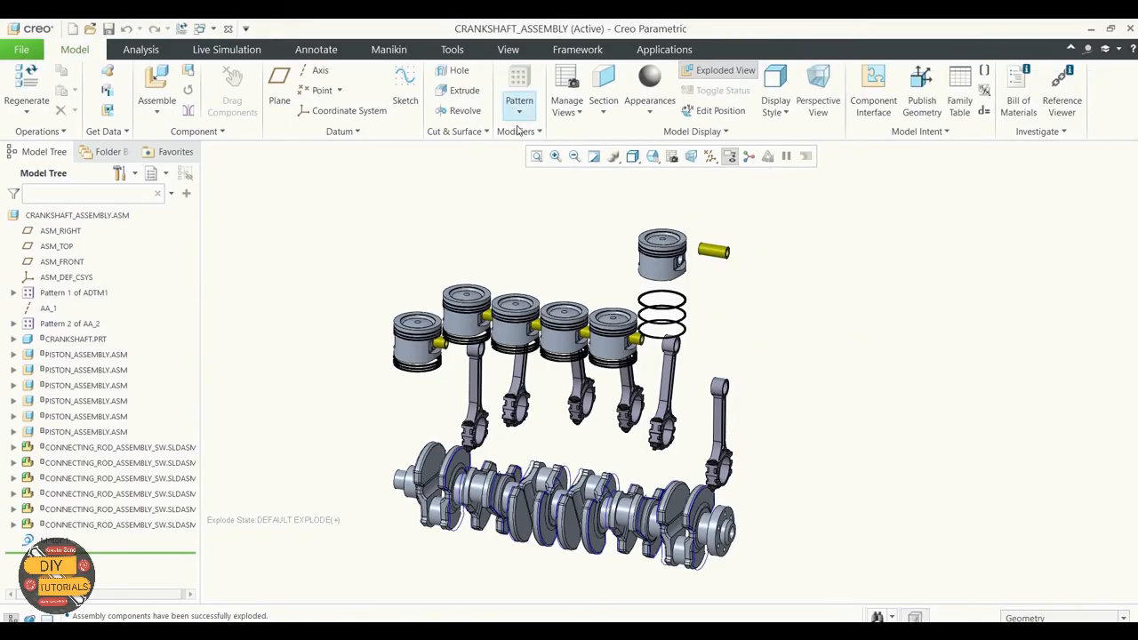
Create a new simplified representation of the assembly named ISO
click(672, 156)
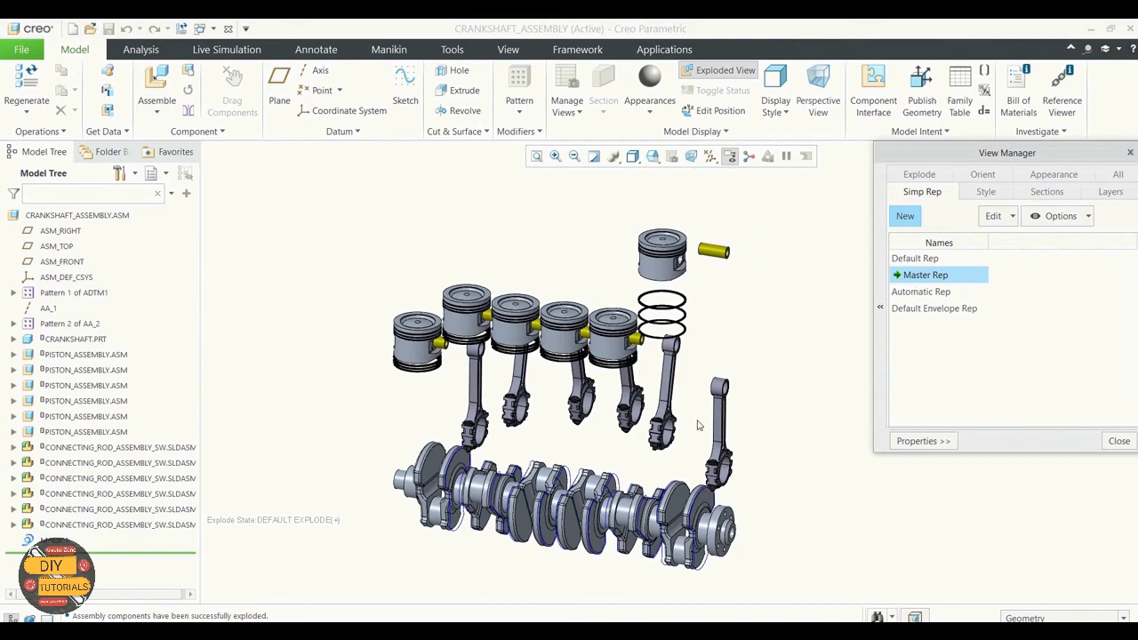
click(905, 216)
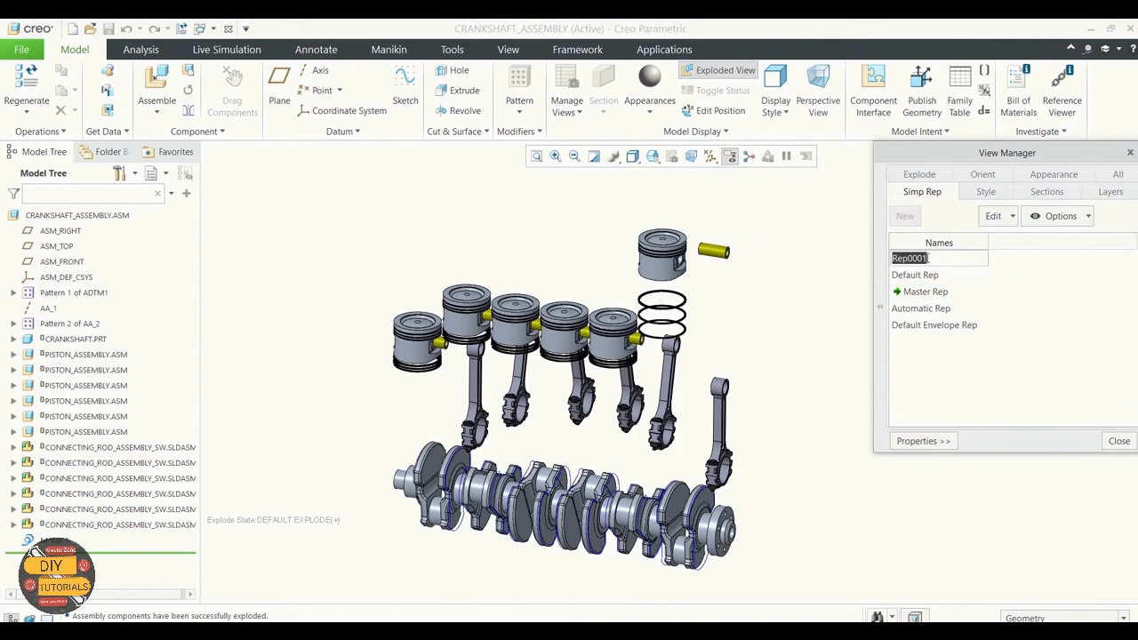
key(BackSpace)
text(ISO)
click(1017, 318)
key(Return)
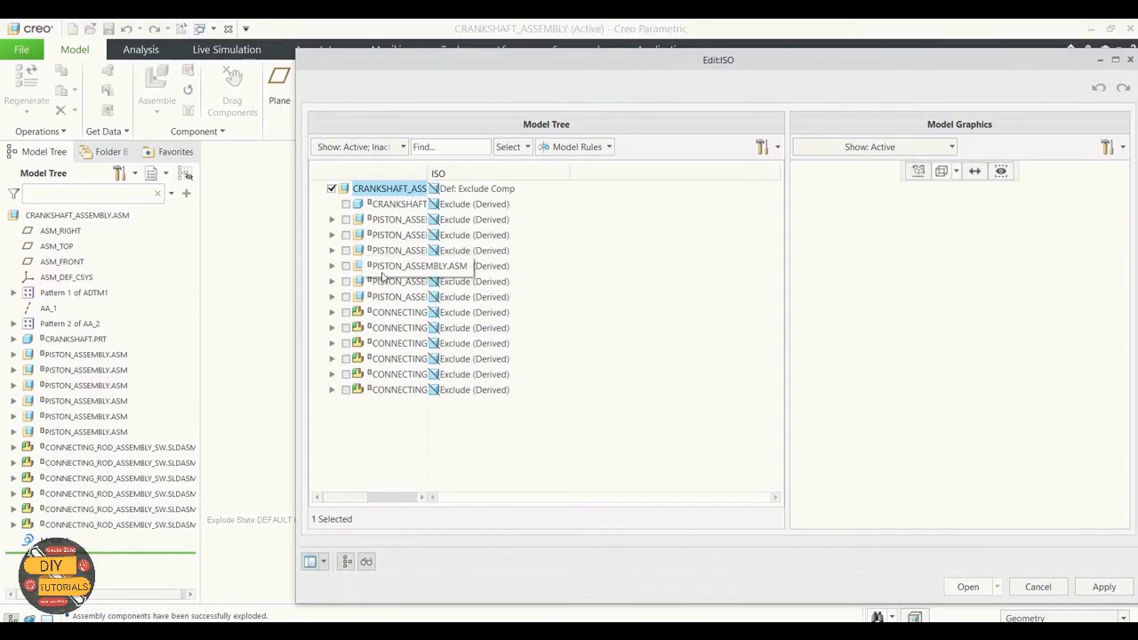
Include the crankshaft, the first piston assembly and the first connecting rod assembly in the ISO representation as Master Rep
click(346, 204)
click(346, 220)
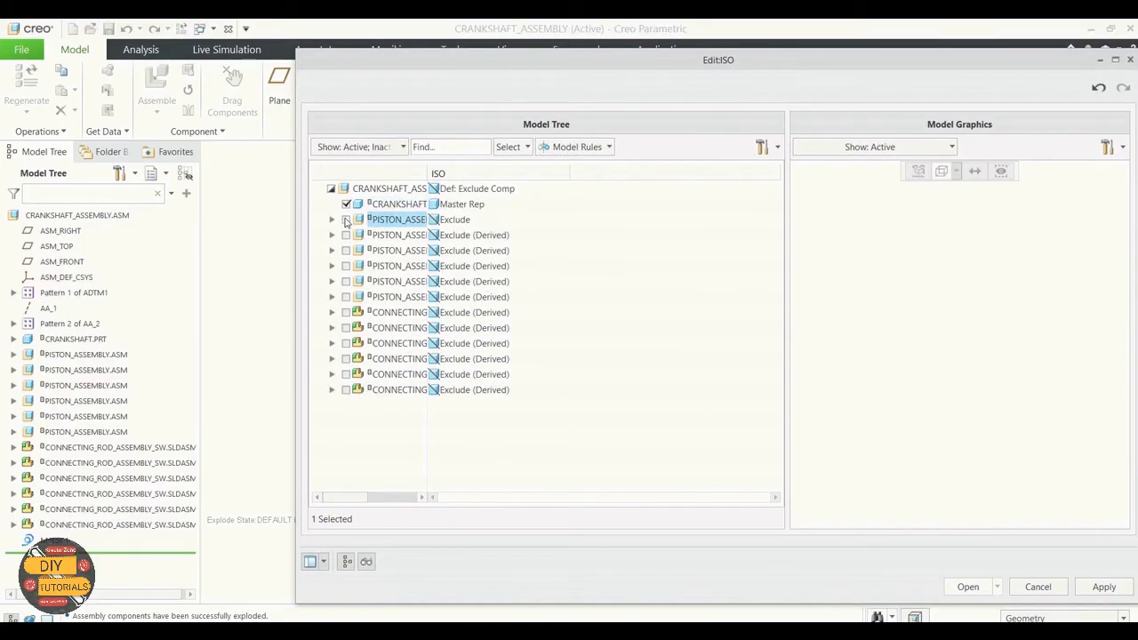
click(346, 219)
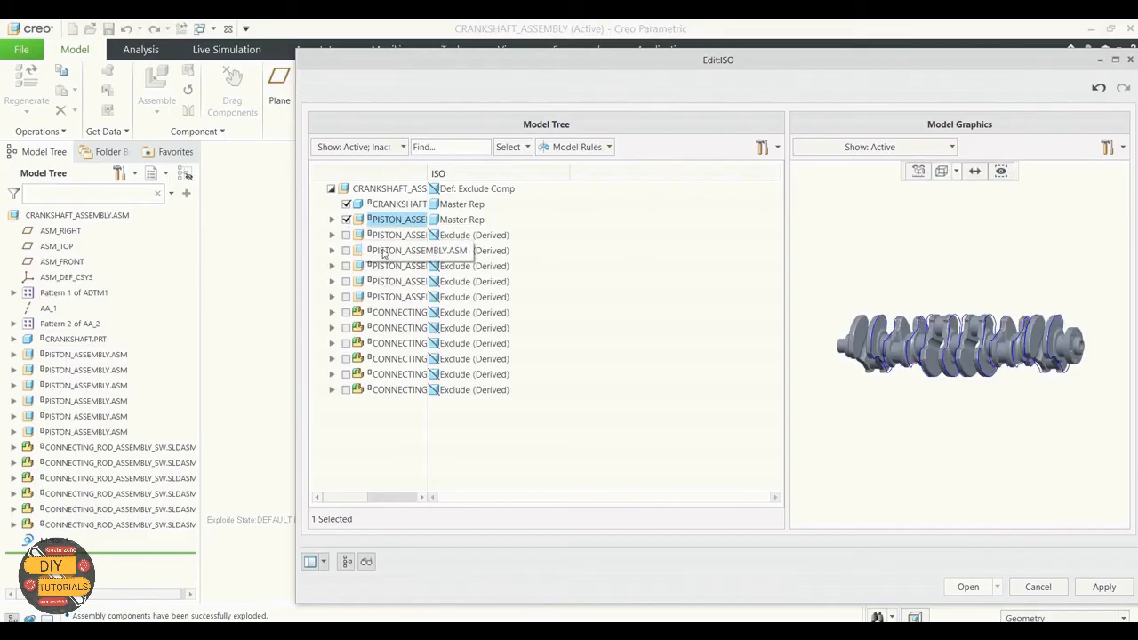
click(347, 317)
click(347, 313)
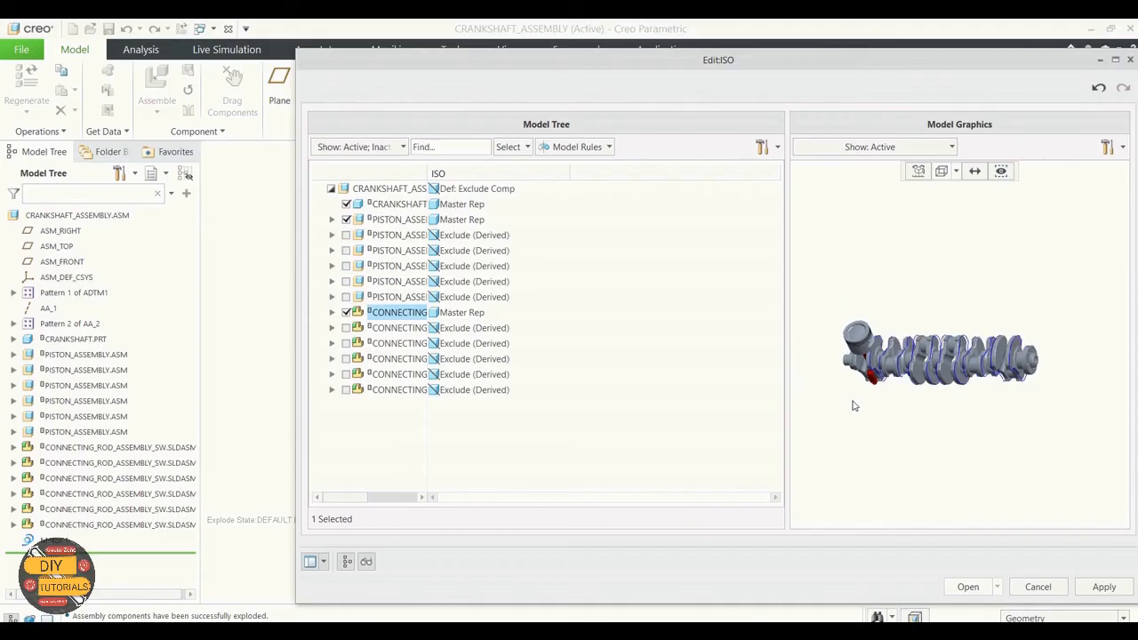
Include the last connecting rod and last piston assemblies in the ISO representation as Master Rep, then apply and open it
click(350, 392)
click(347, 391)
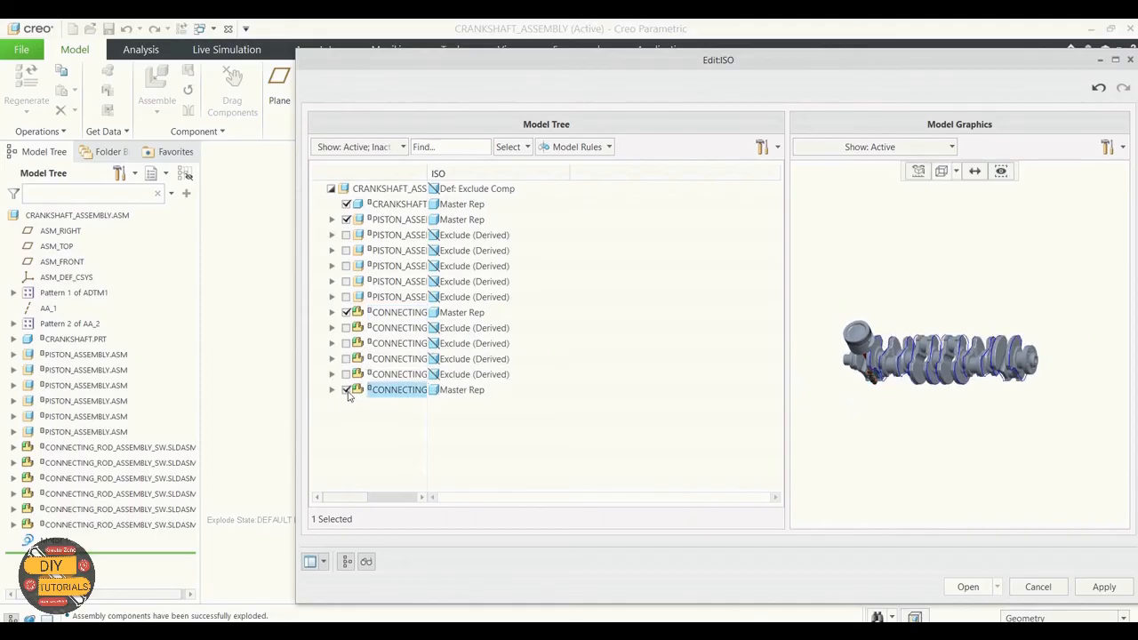
click(352, 299)
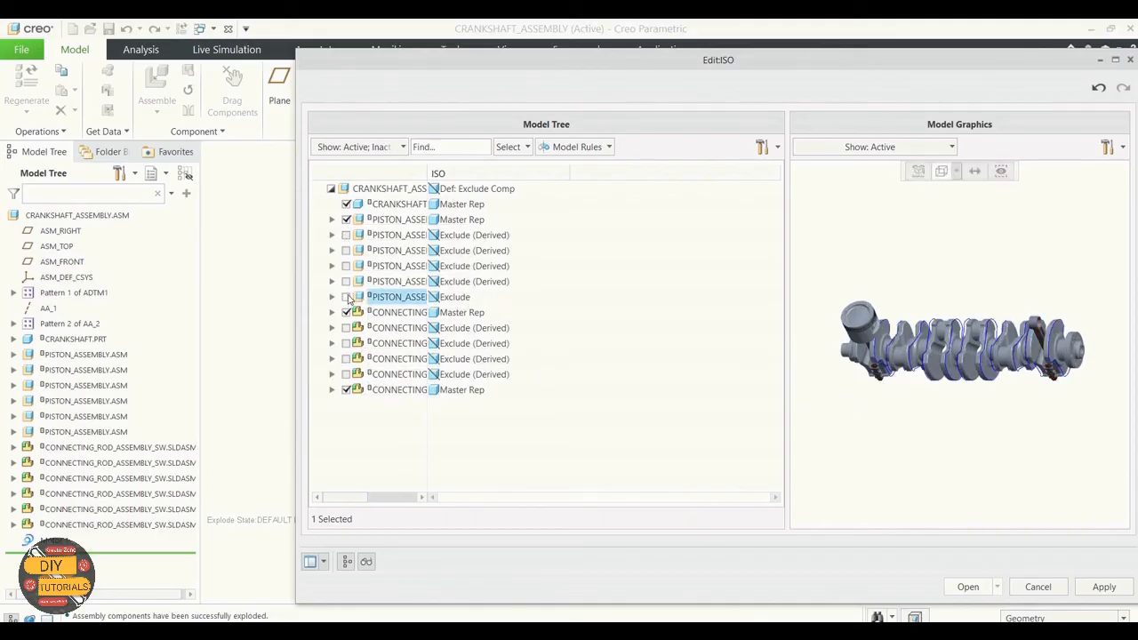
click(347, 297)
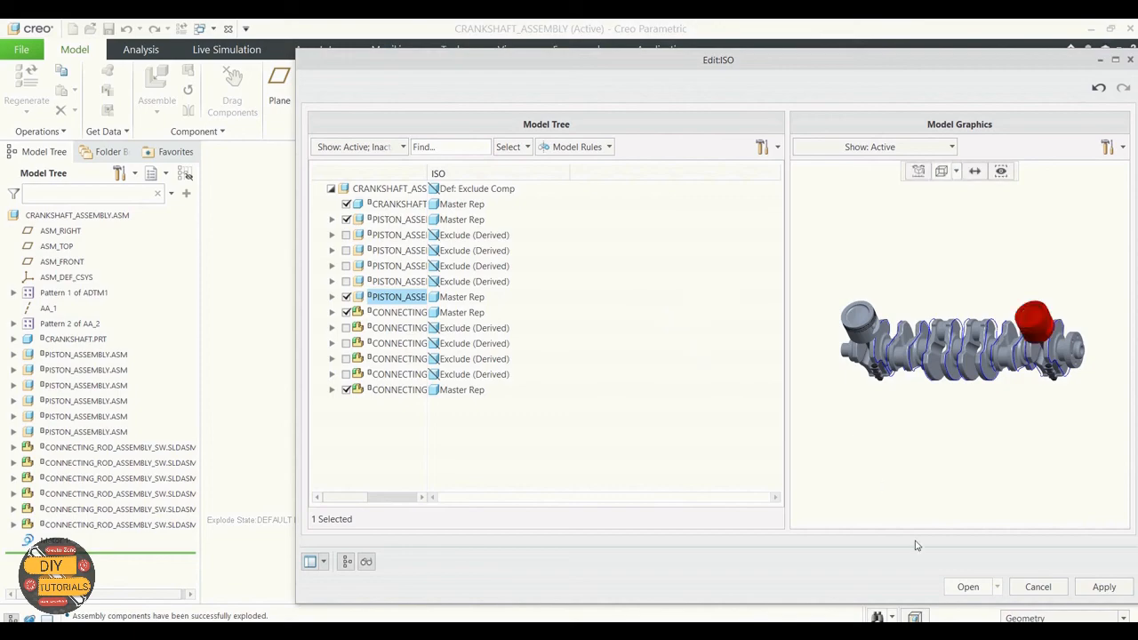
click(1106, 590)
click(968, 586)
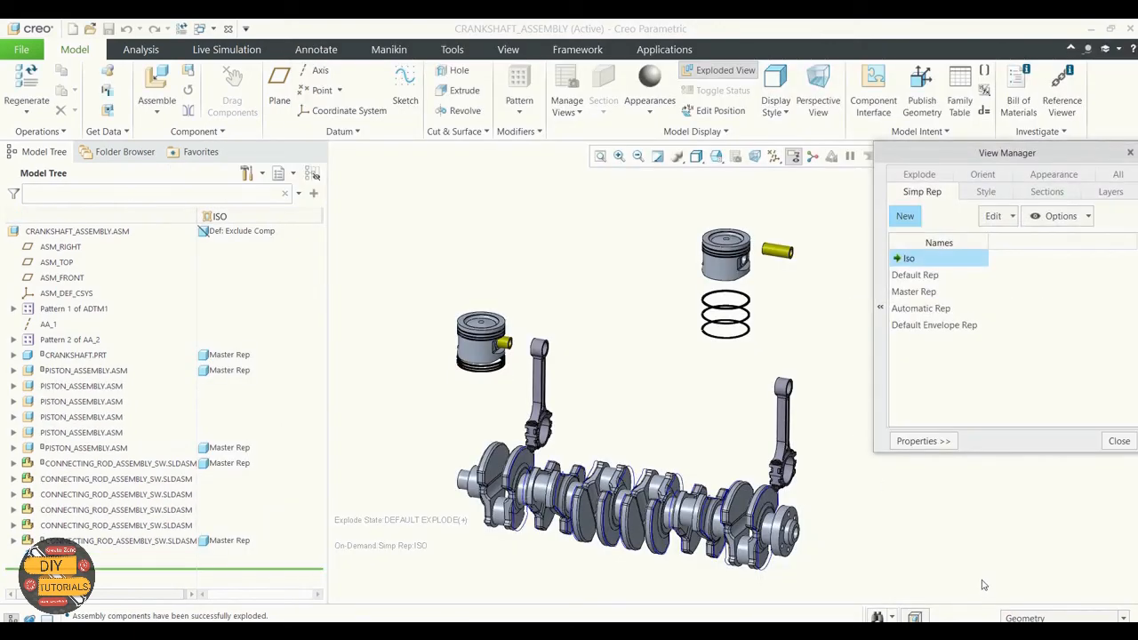
click(1116, 442)
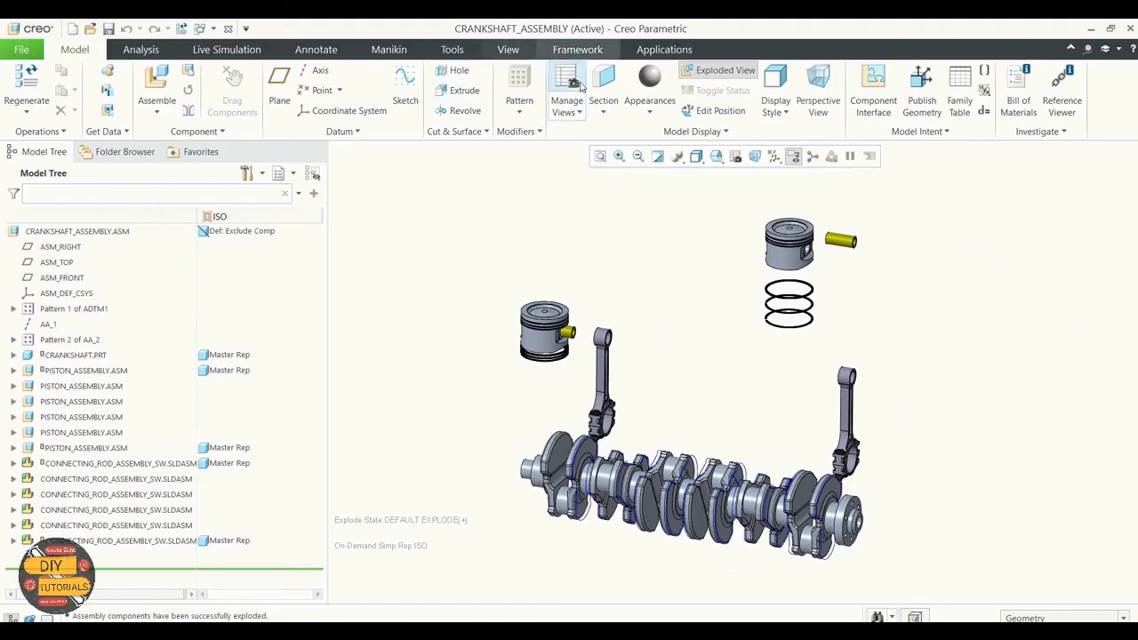
Edit the exploded positions to raise the piston at the end opposite the flange by about 96 and move its pin up beside it
click(718, 110)
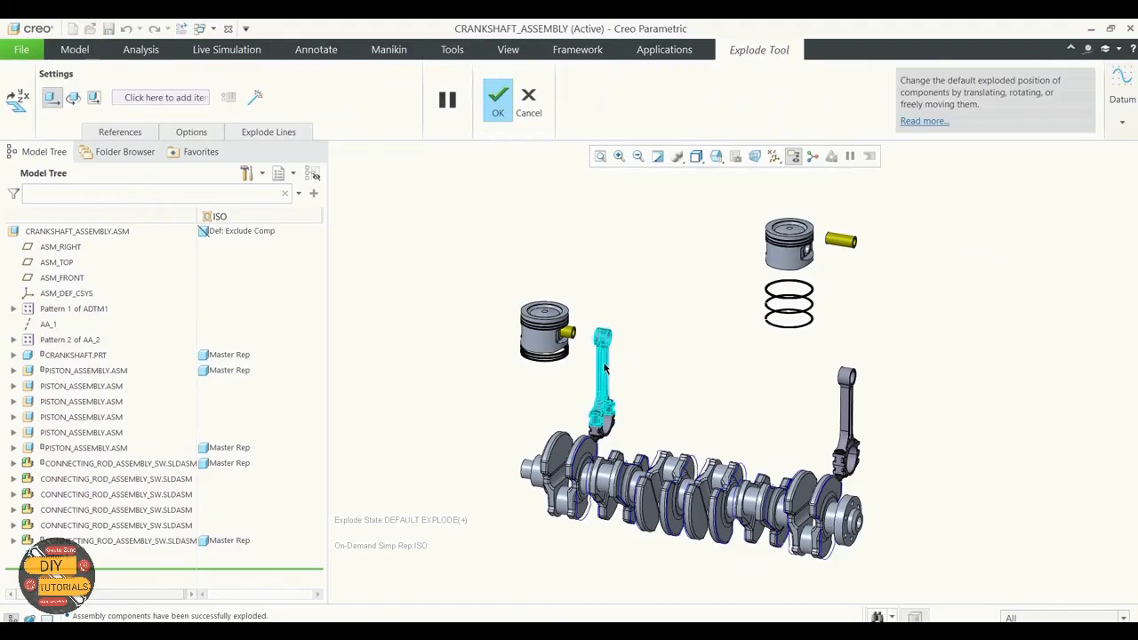
click(605, 377)
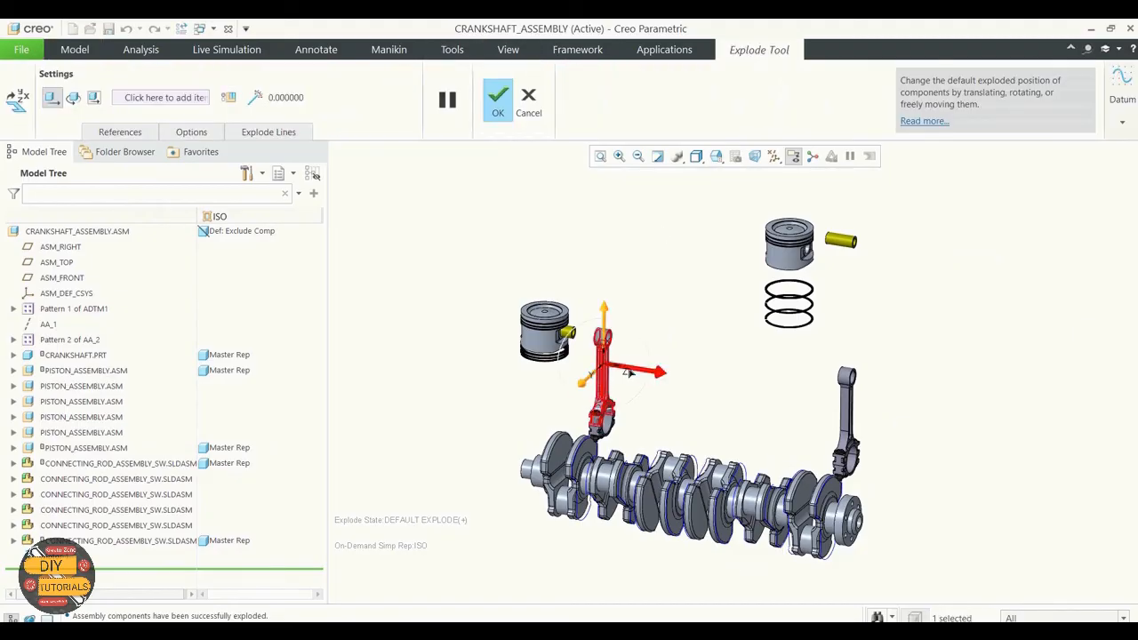
click(544, 333)
drag(533, 299, 537, 236)
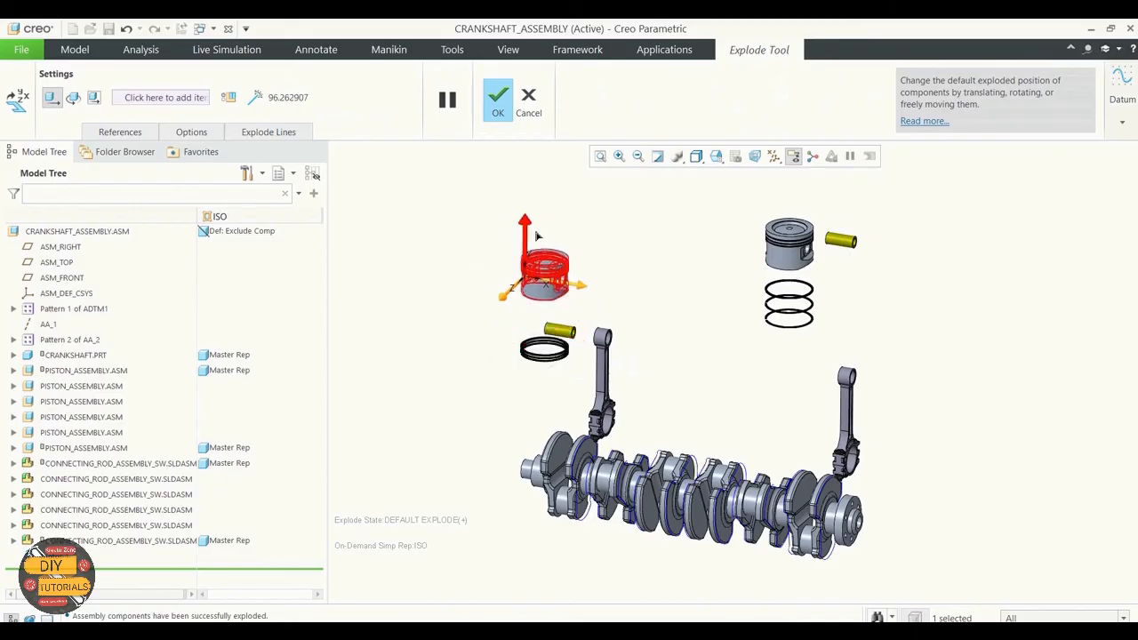
click(570, 333)
drag(582, 319, 613, 266)
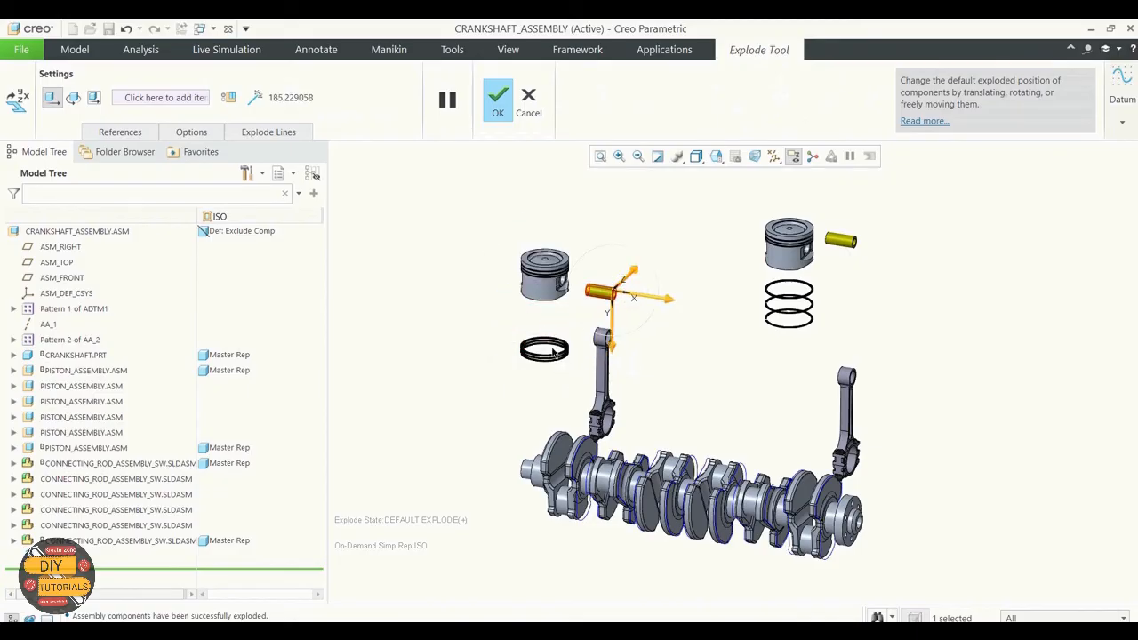
middle_click(671, 327)
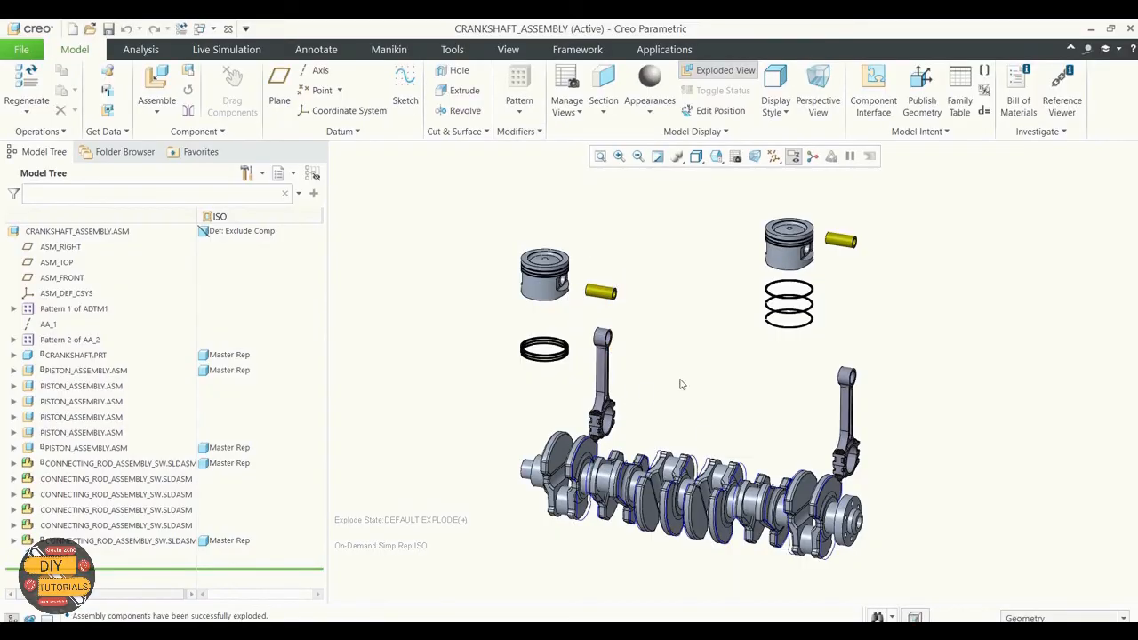
Save the current model orientation as ISO_VIEW using the Dynamic orient type
scroll(665, 383, up, 1)
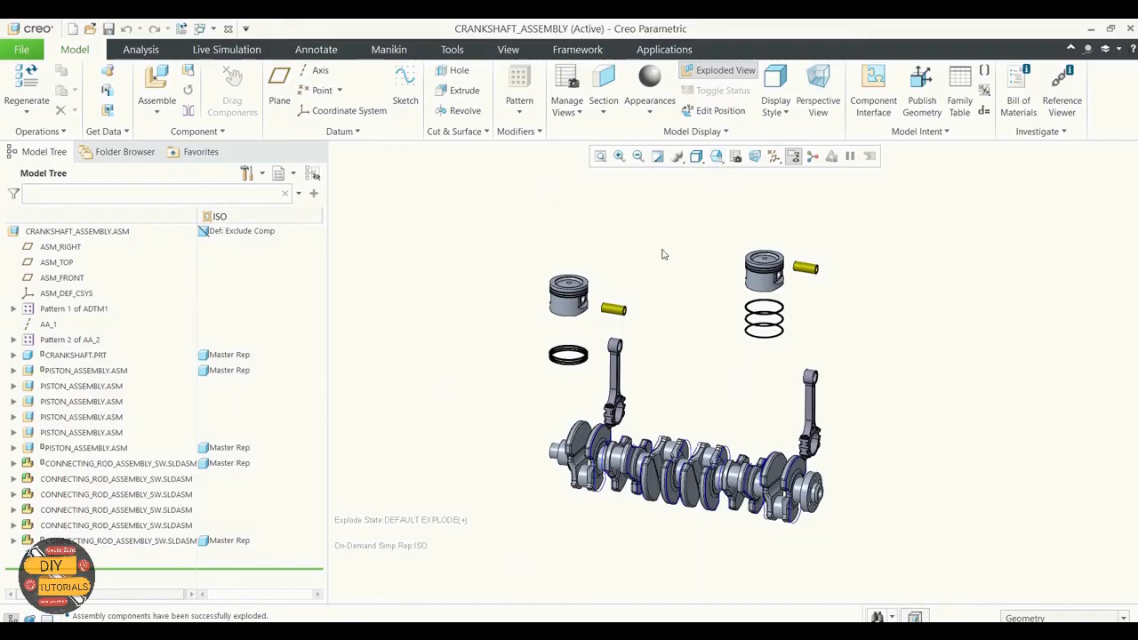
click(717, 158)
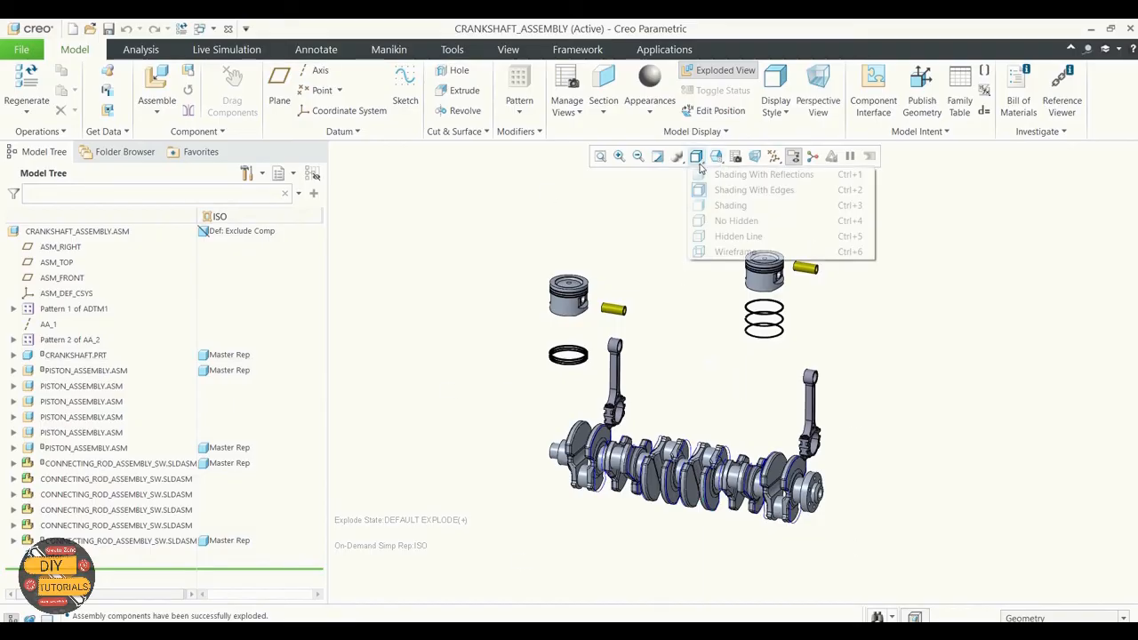
click(720, 164)
click(717, 160)
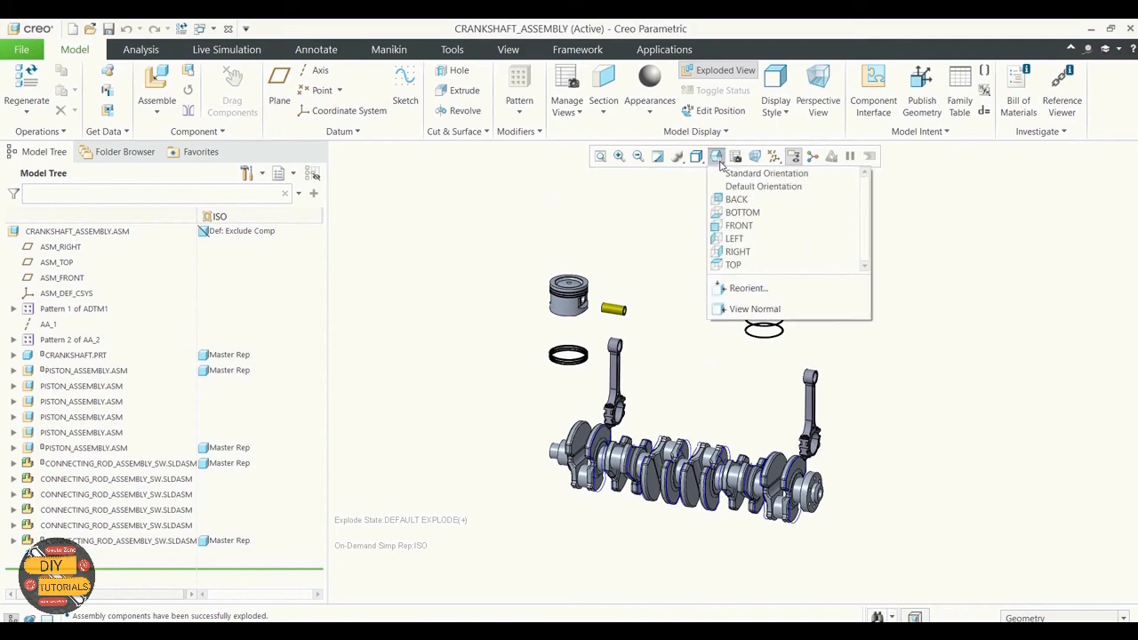
click(747, 288)
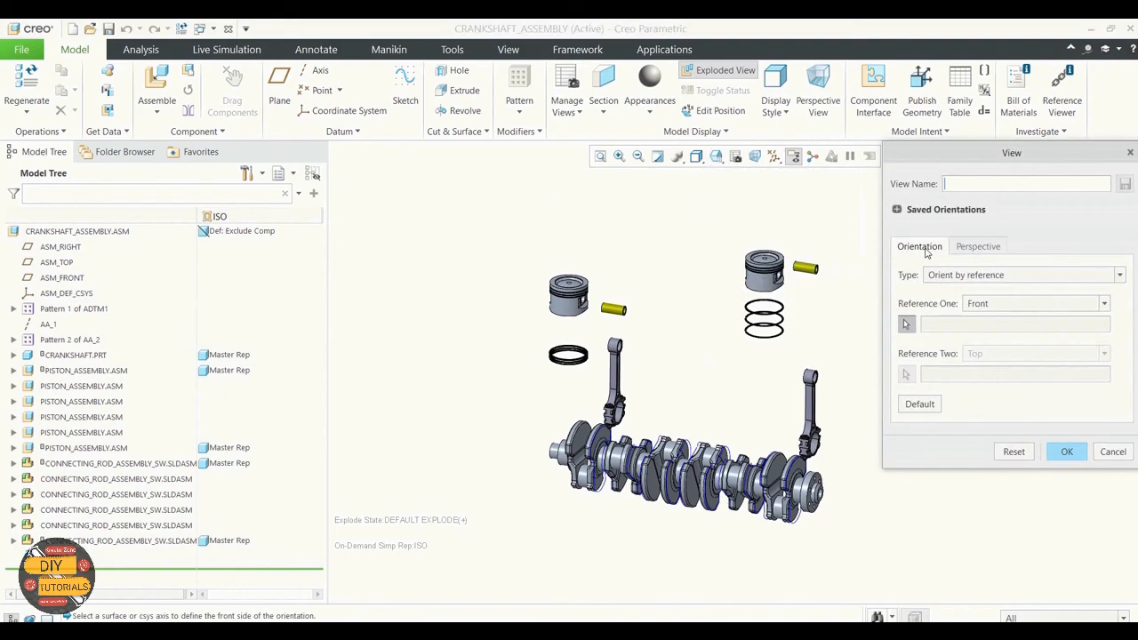
click(960, 275)
click(961, 288)
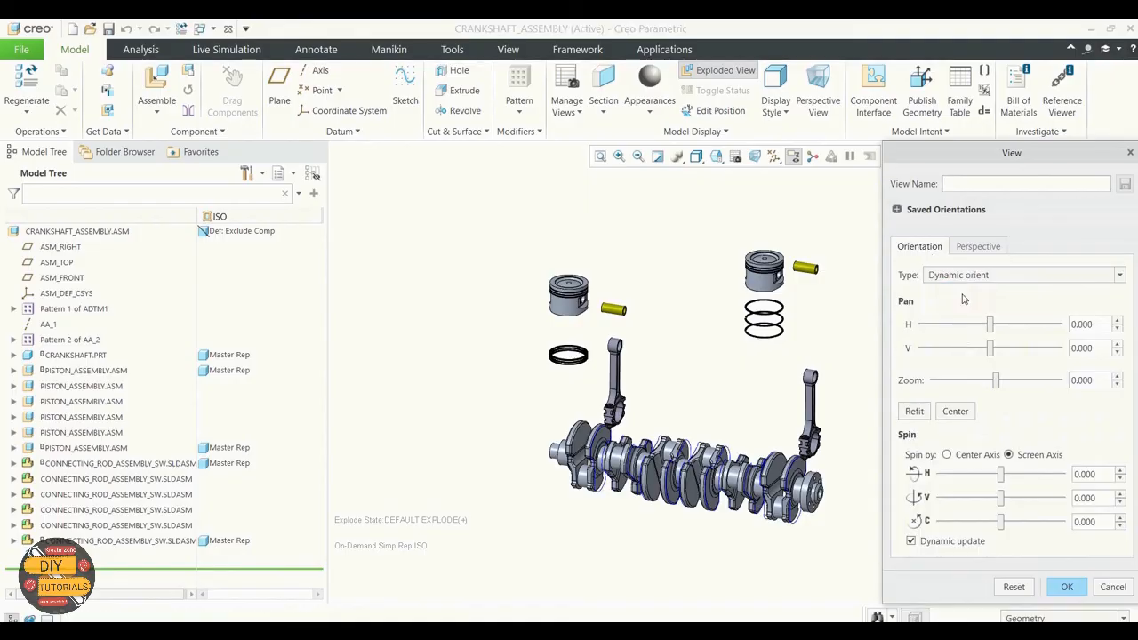
drag(977, 158, 868, 104)
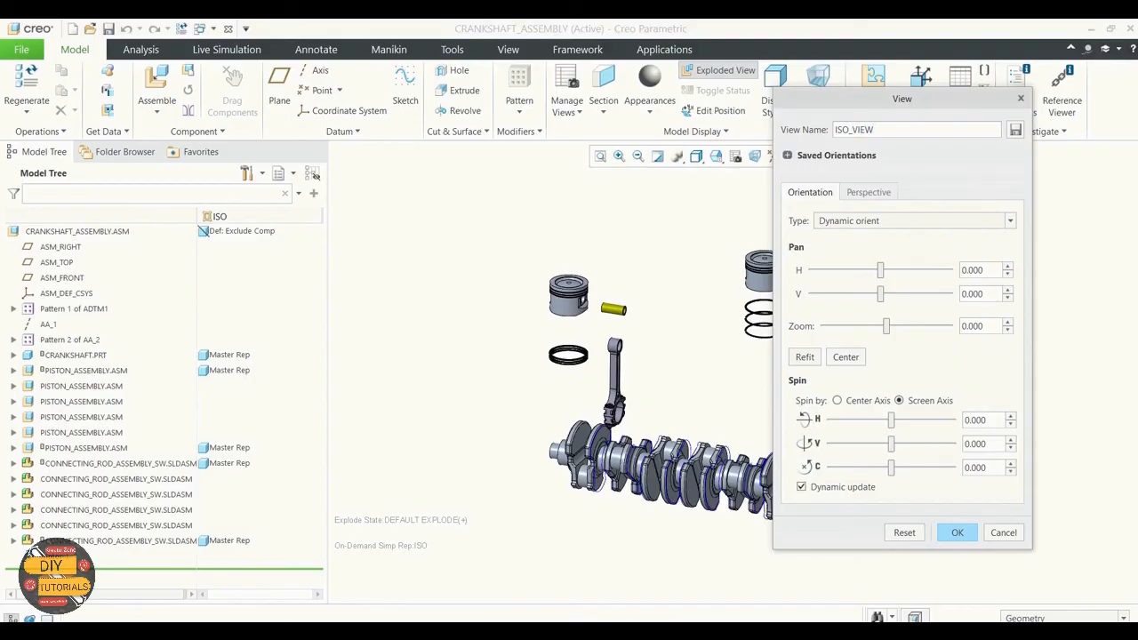
click(1015, 132)
click(958, 532)
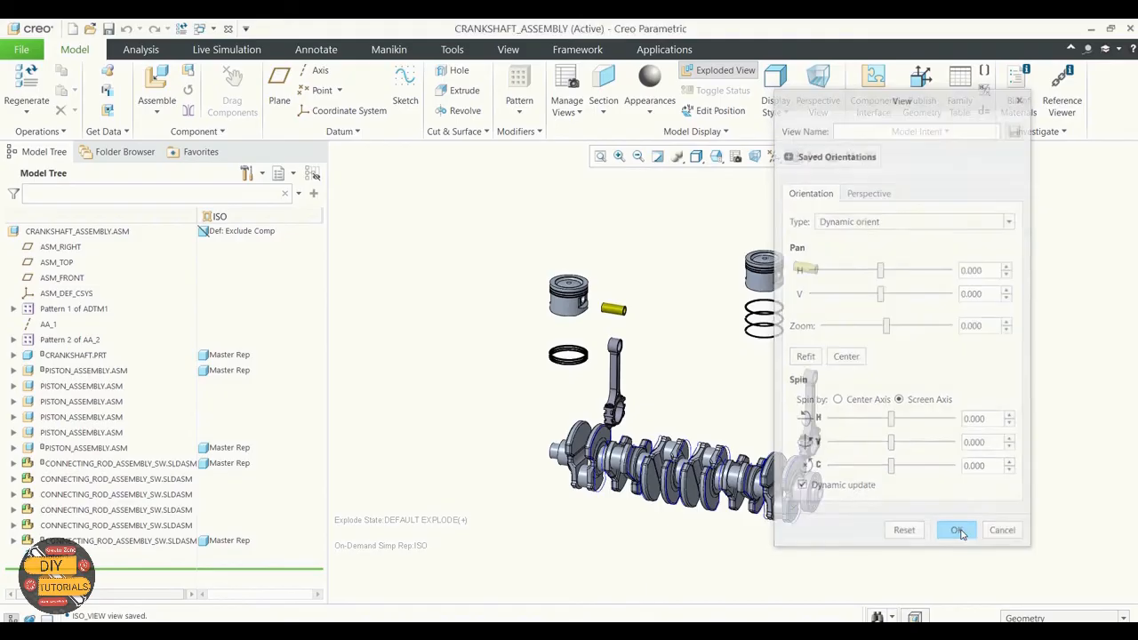
Check the saved ISO_VIEW orientation by applying it, switching to FRONT and returning to ISO_VIEW
click(717, 157)
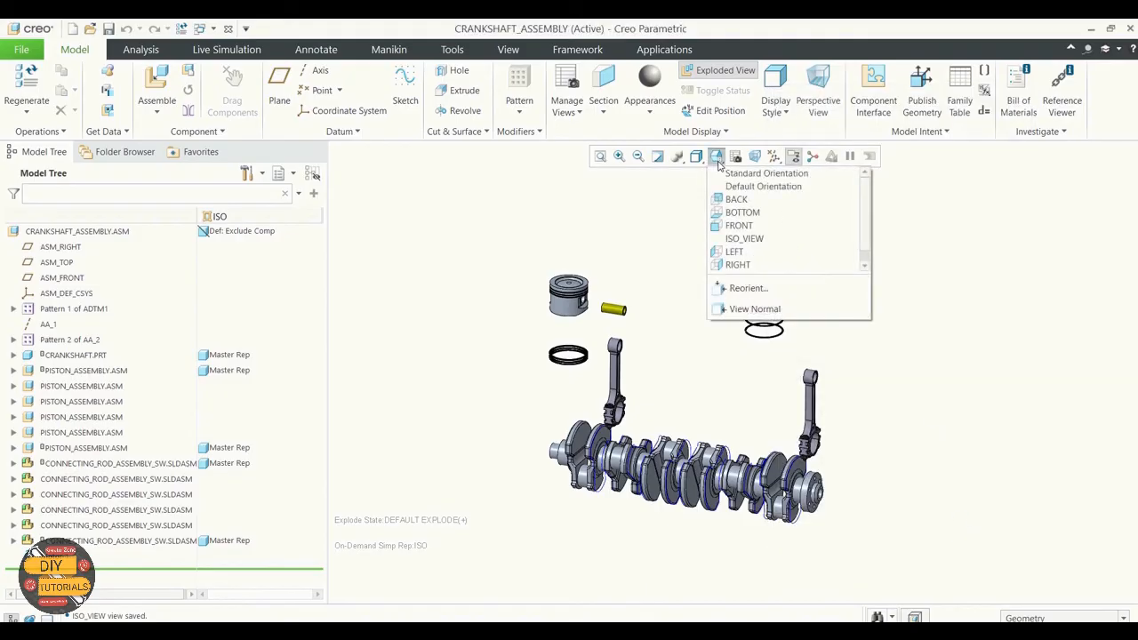
click(737, 236)
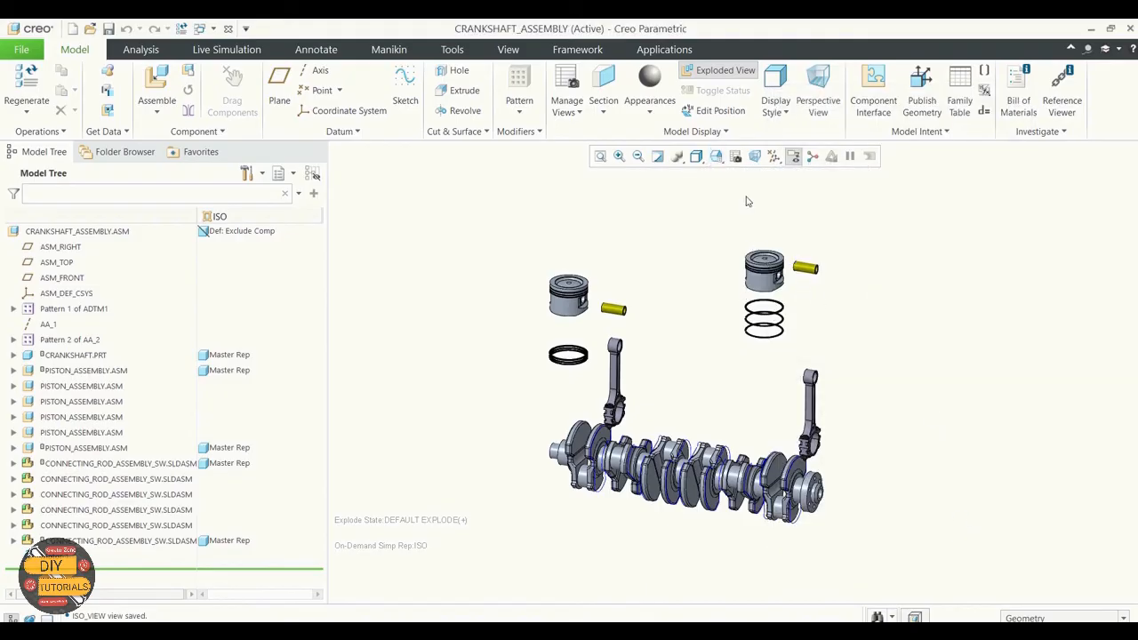
click(716, 158)
click(740, 226)
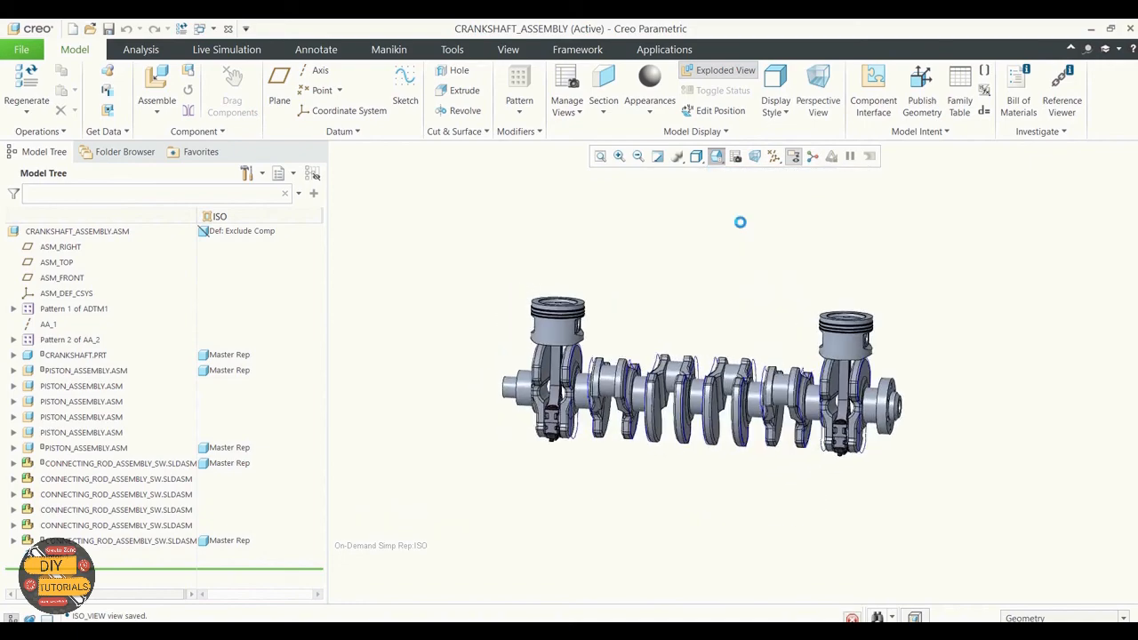
click(717, 157)
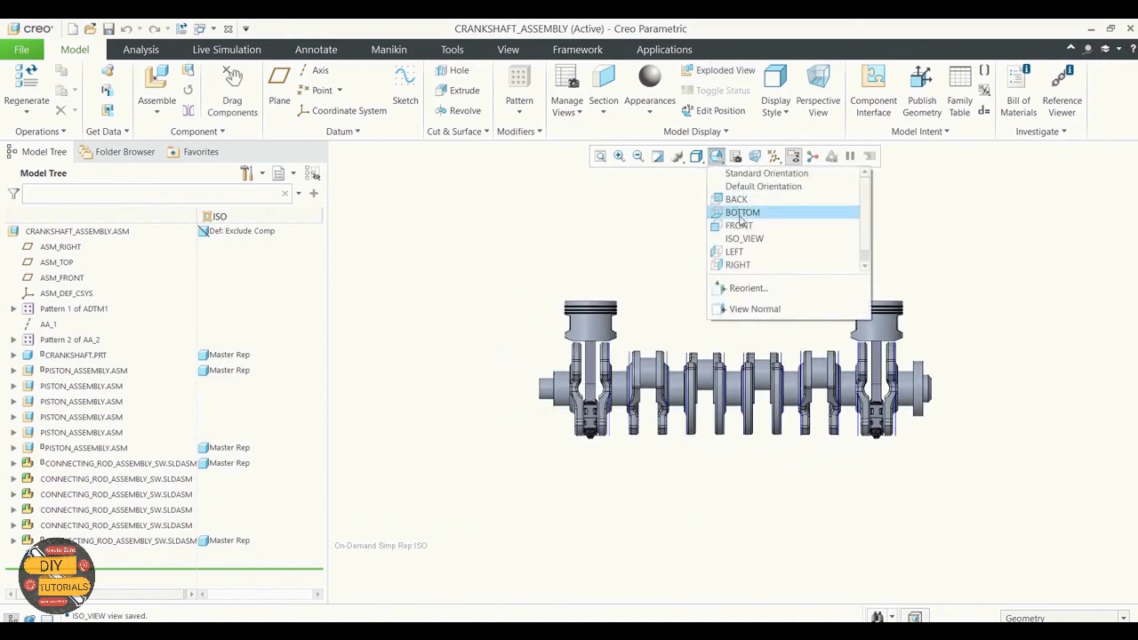
click(744, 238)
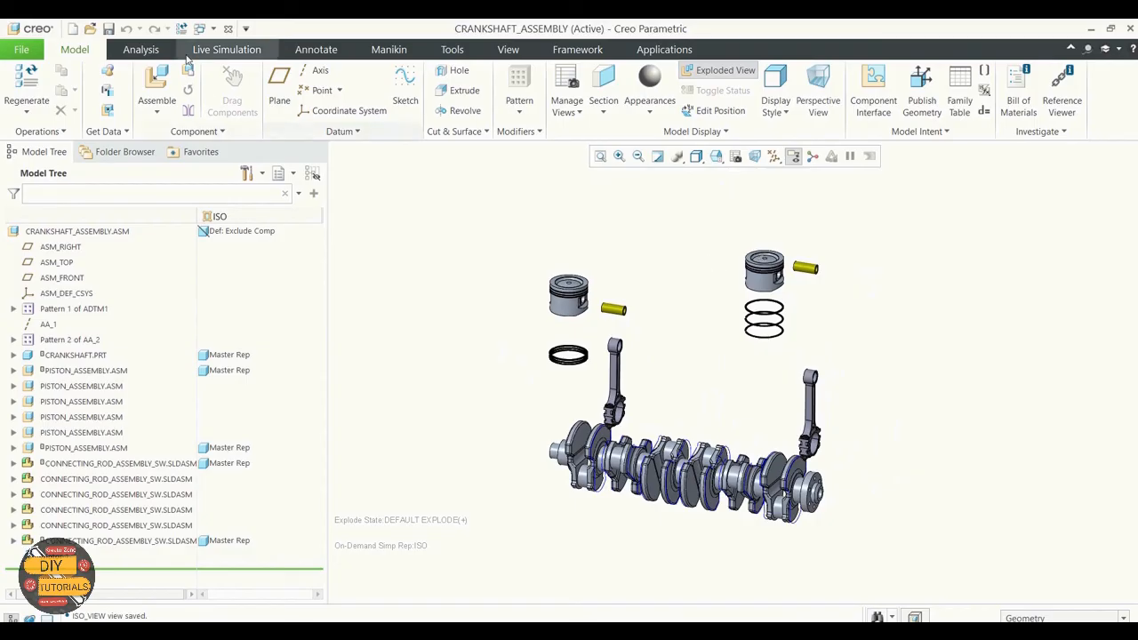
Switch to ASSEMBLY_DRAWING and set the general view's orientation to ISO_VIEW
click(213, 29)
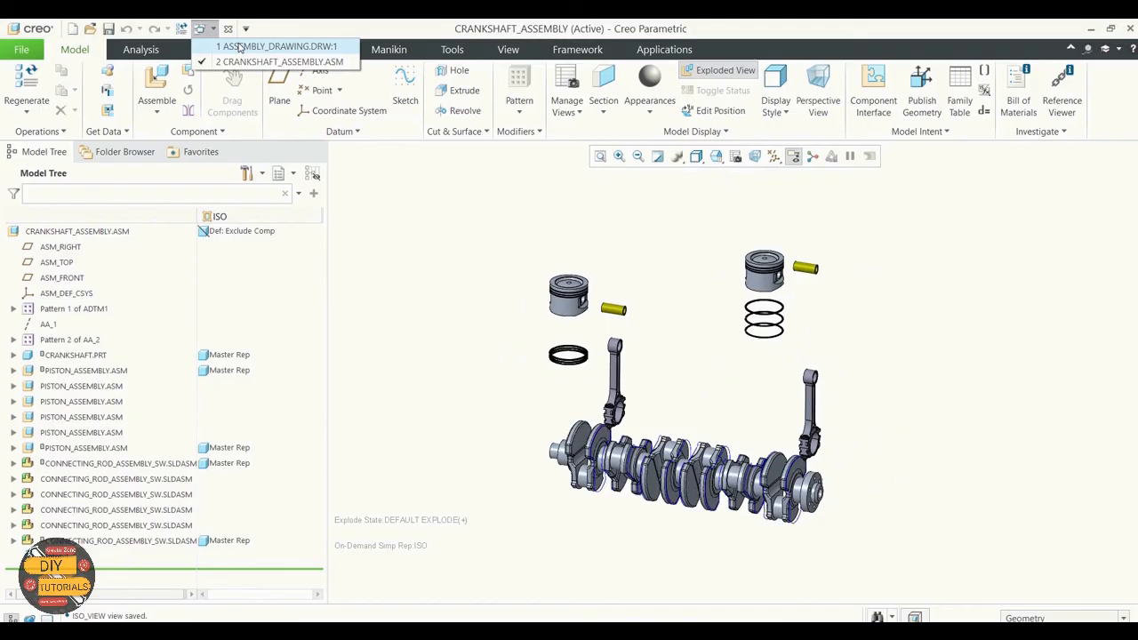
click(238, 47)
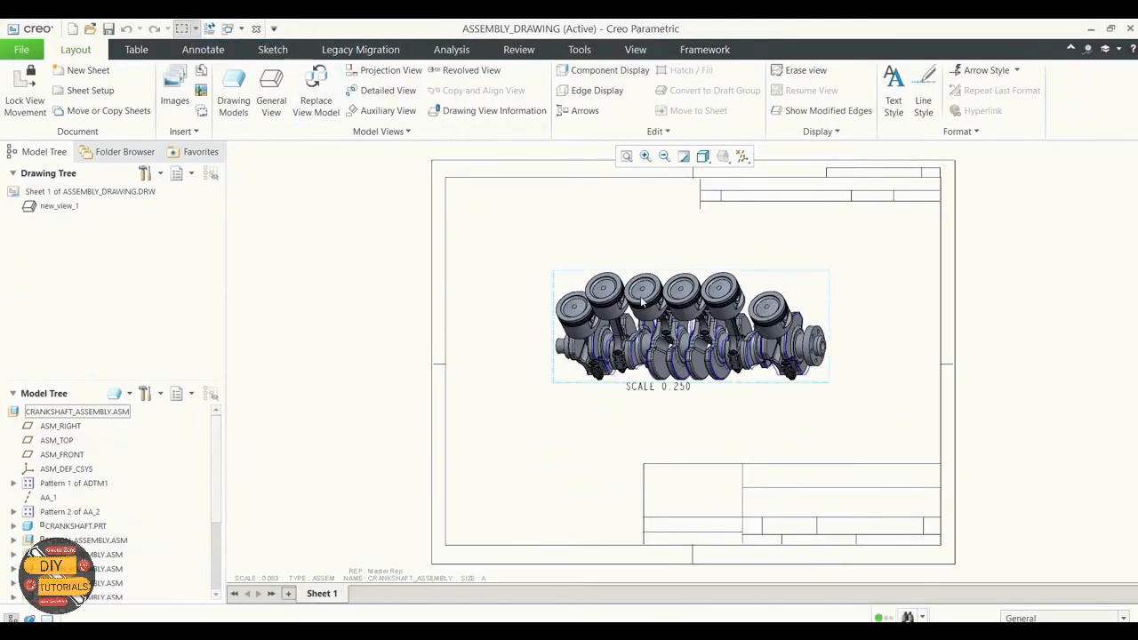
double_click(649, 318)
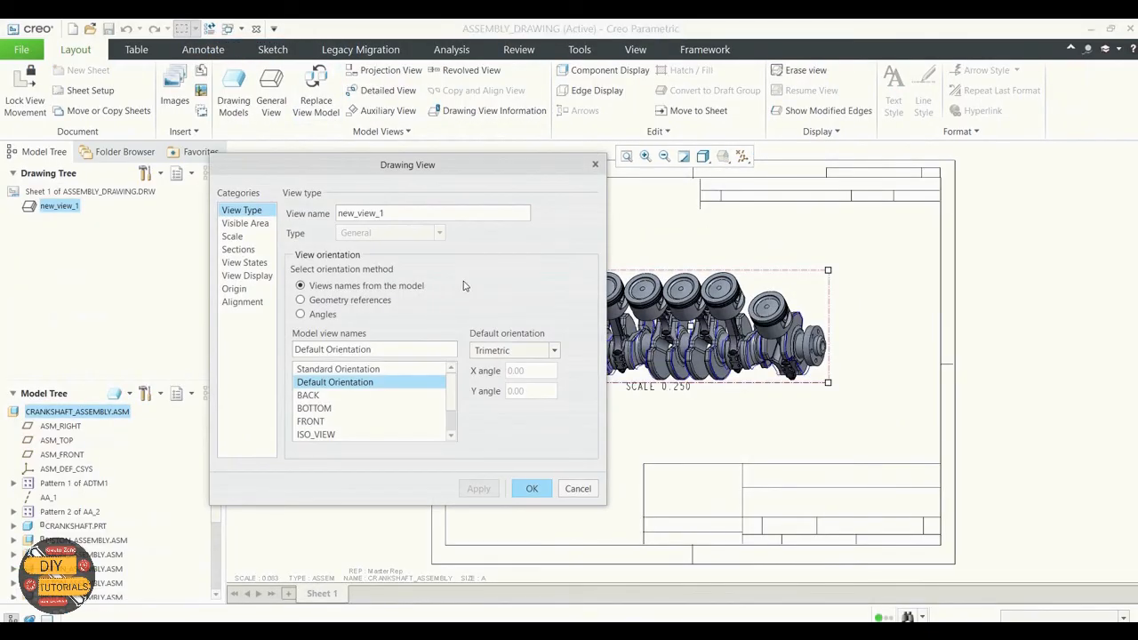
click(317, 436)
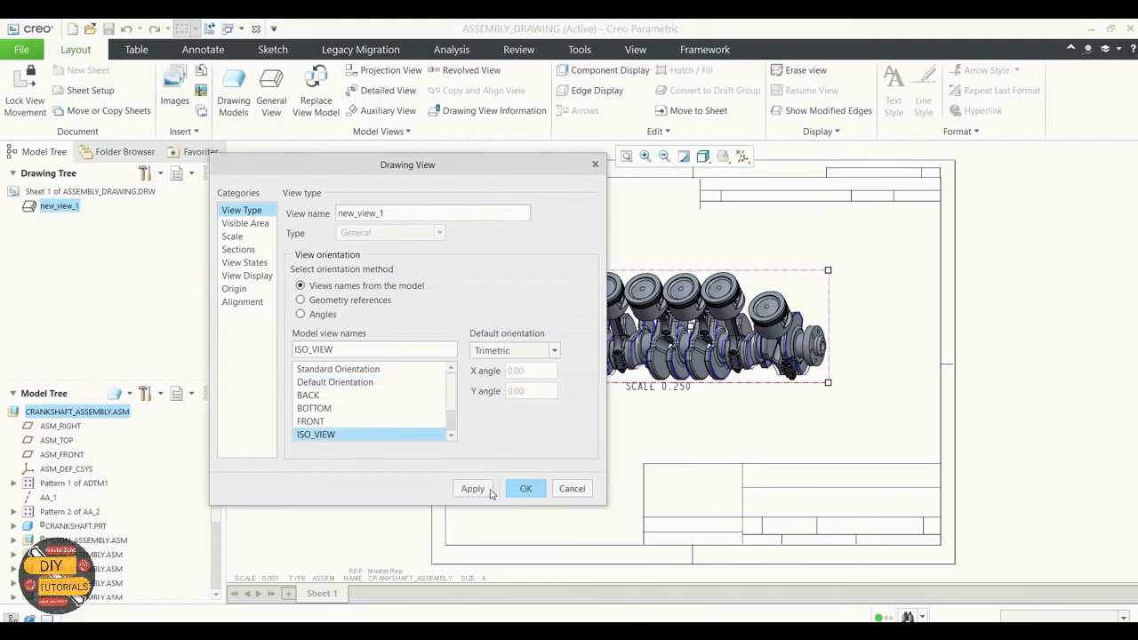
click(472, 488)
click(526, 491)
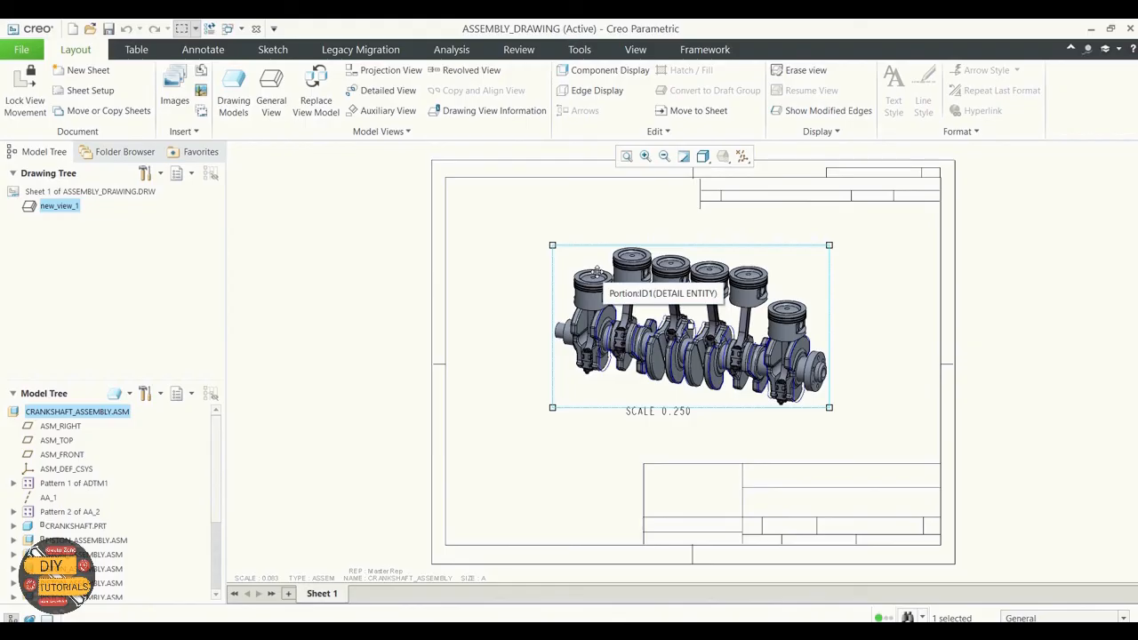
click(519, 293)
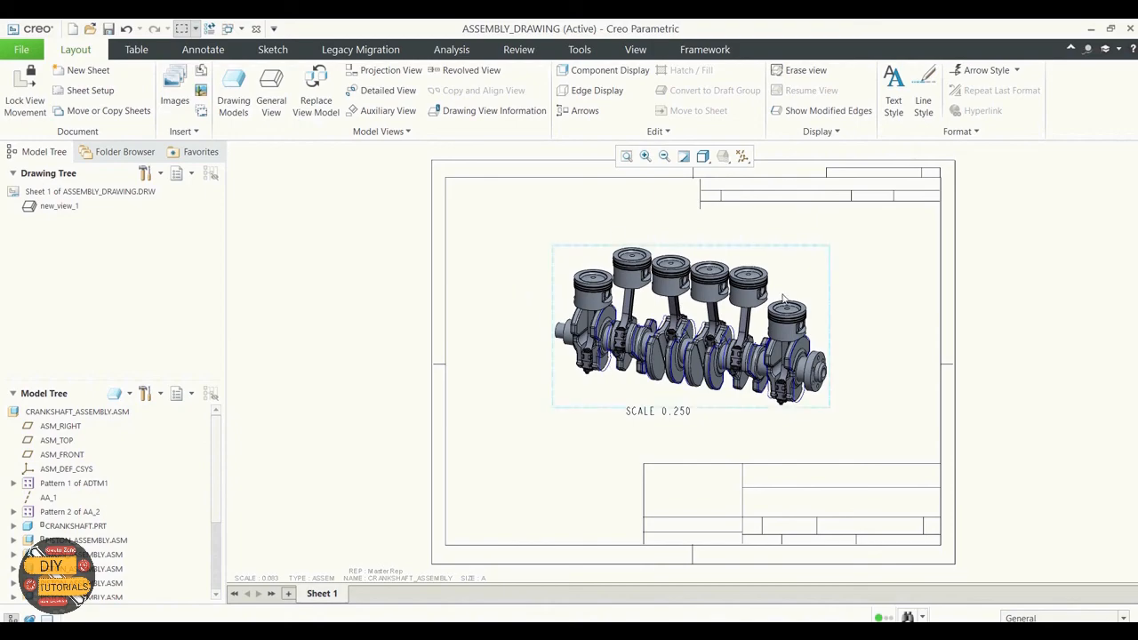
Set the general view's simplified representation to ISO in its view states
double_click(676, 324)
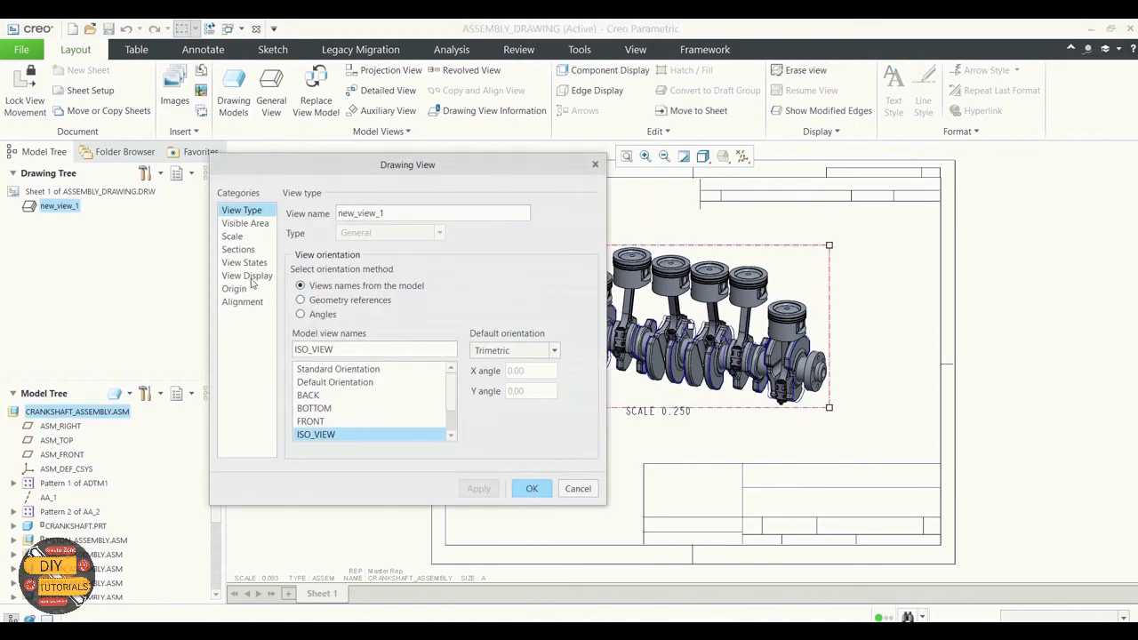
click(235, 264)
click(496, 380)
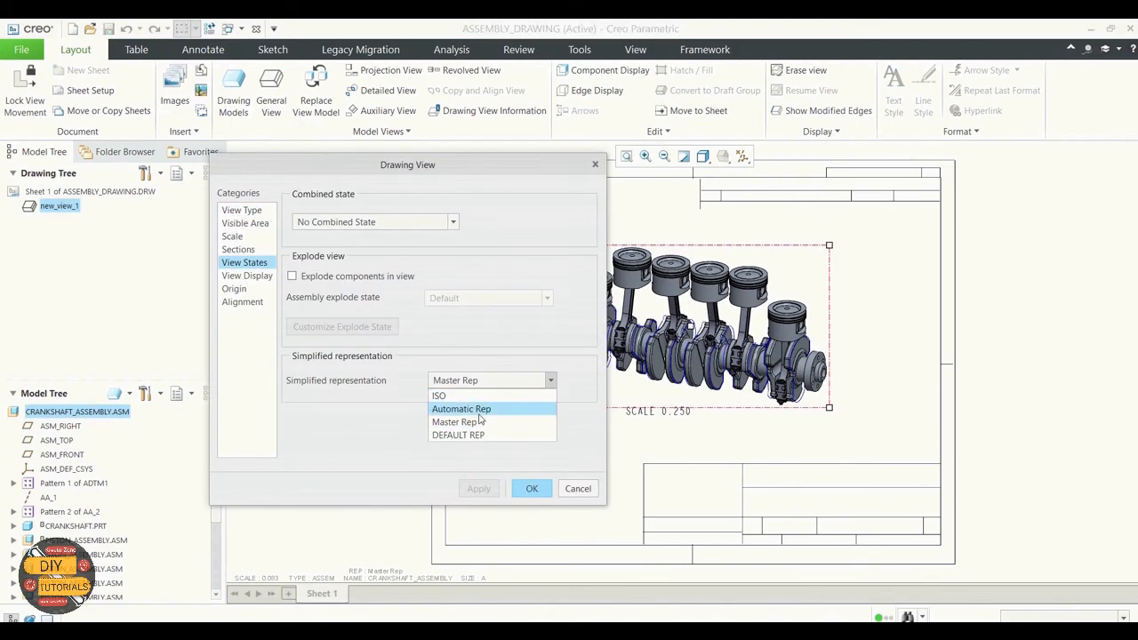
click(474, 397)
click(471, 488)
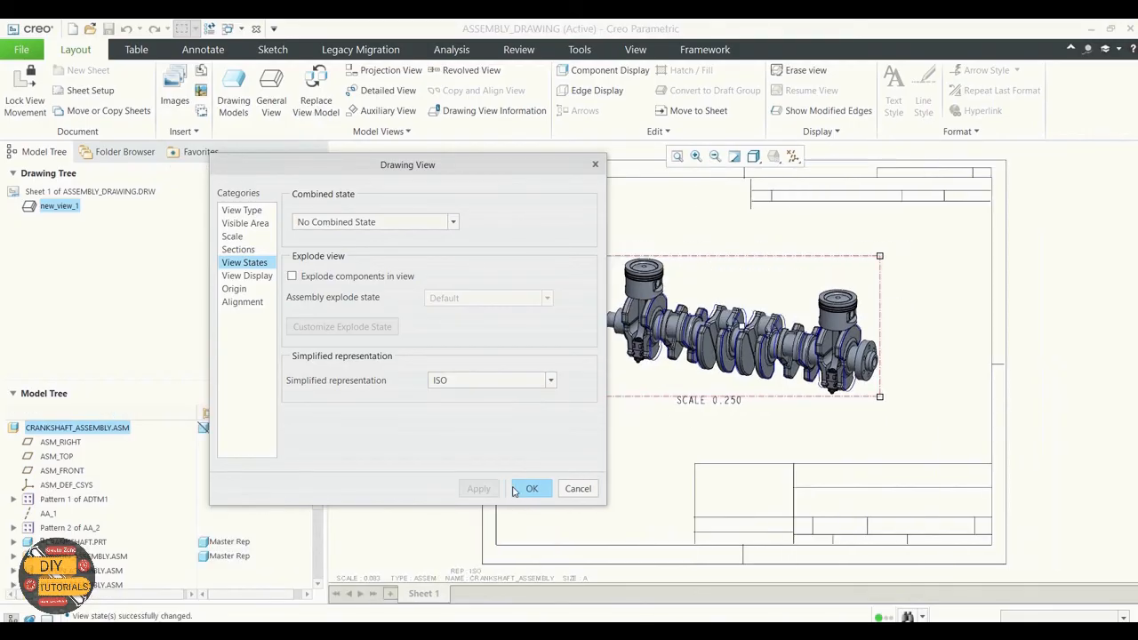
click(529, 488)
click(539, 366)
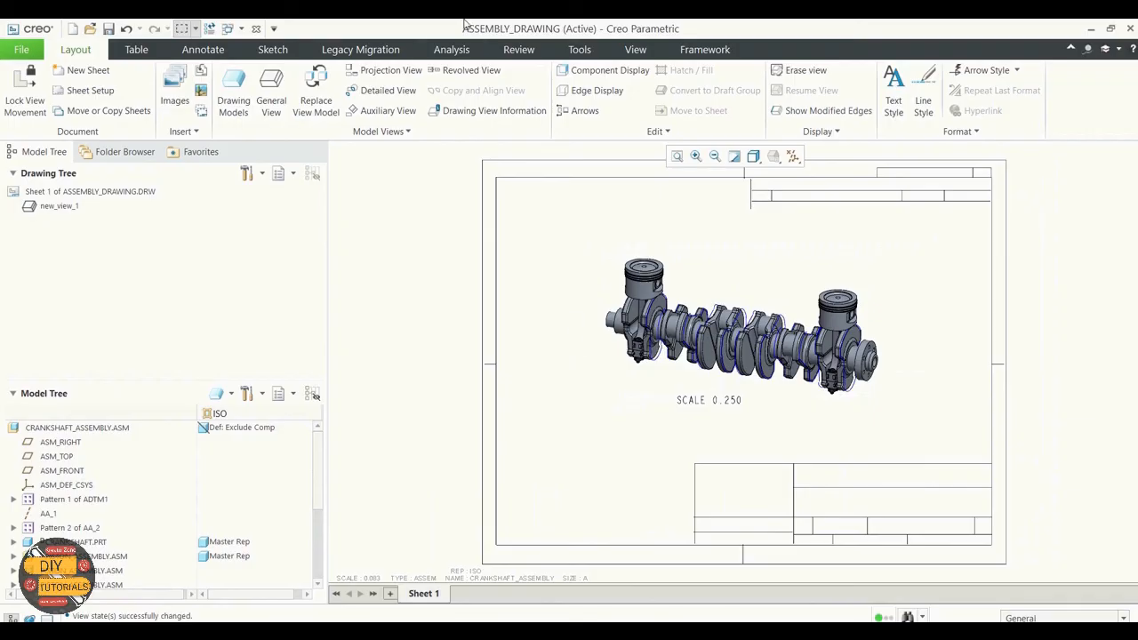
Explode the components in the general view using the Default assembly explode state
double_click(723, 283)
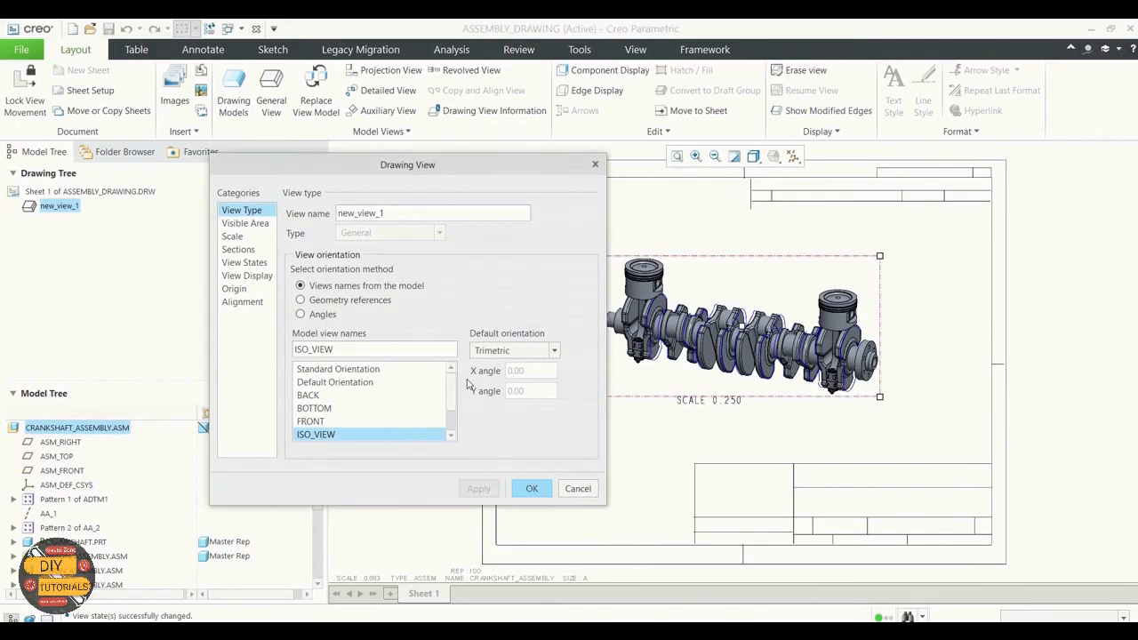
scroll(448, 384, down, 3)
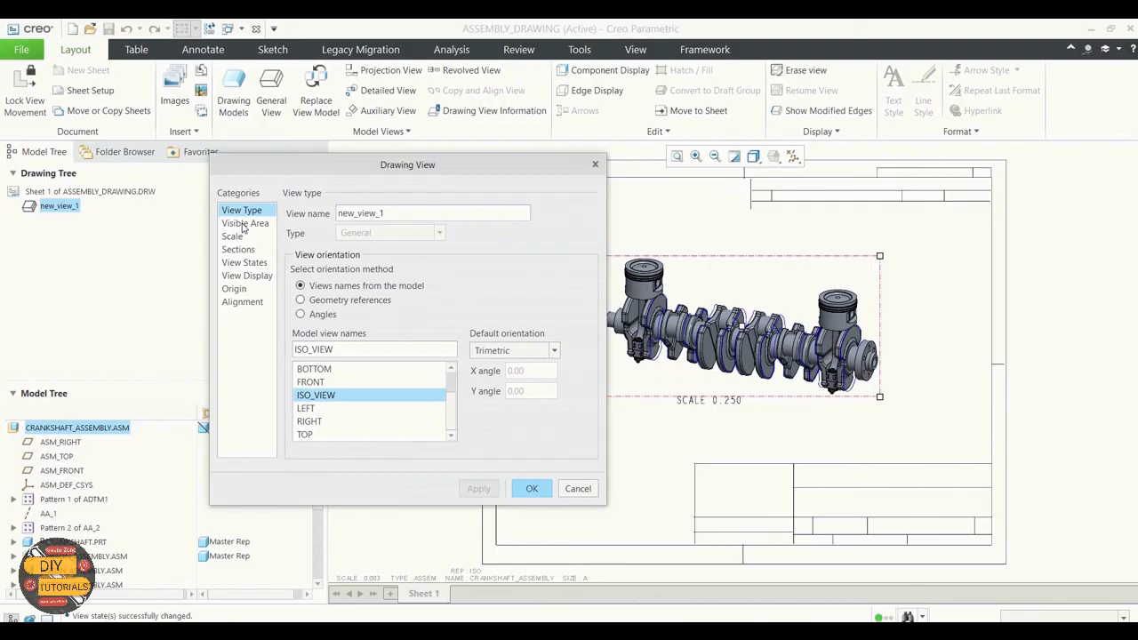
click(244, 262)
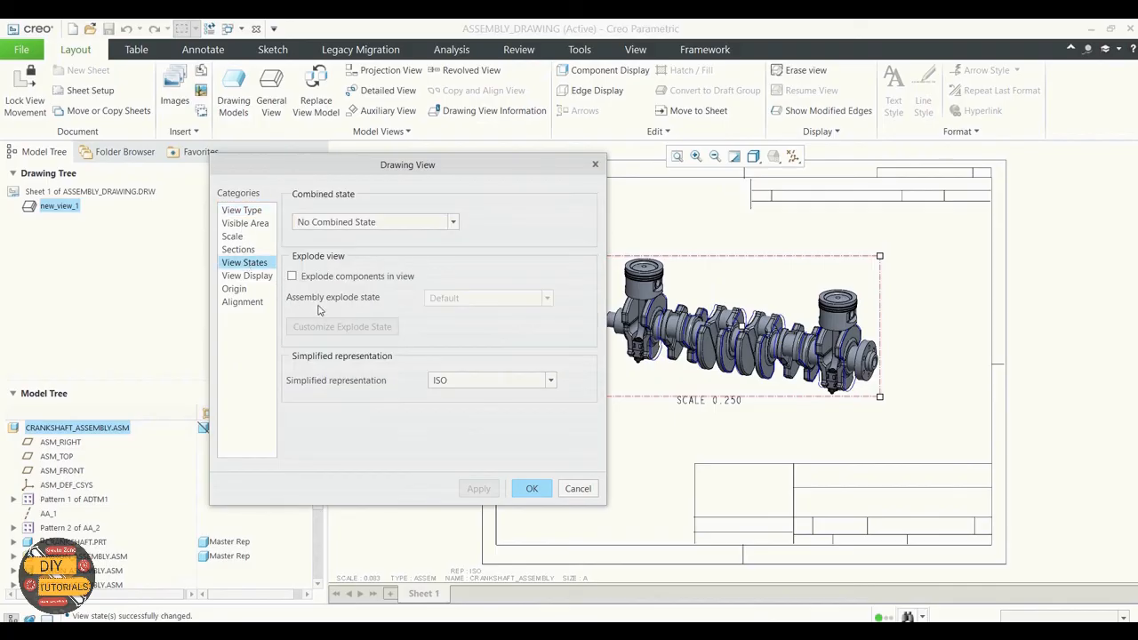
click(293, 277)
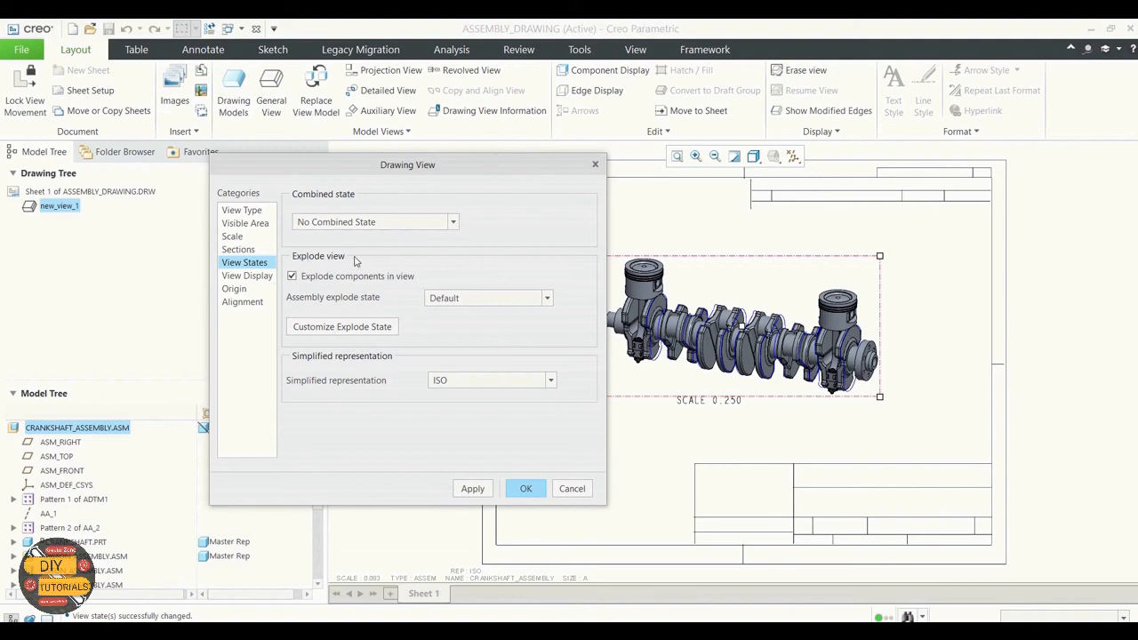
click(471, 489)
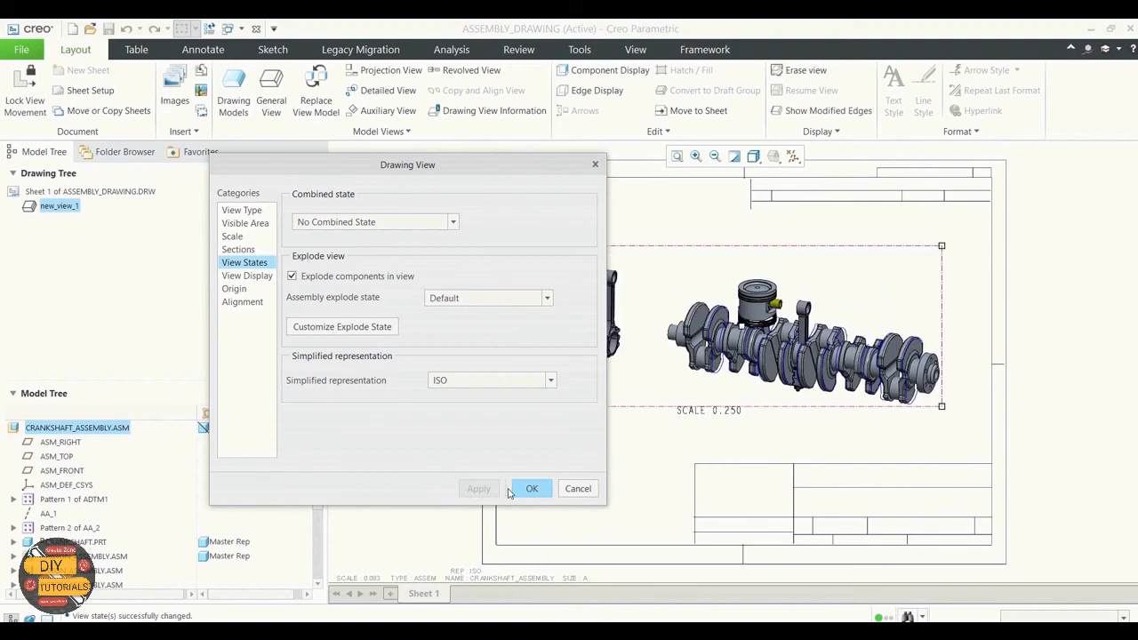
click(528, 489)
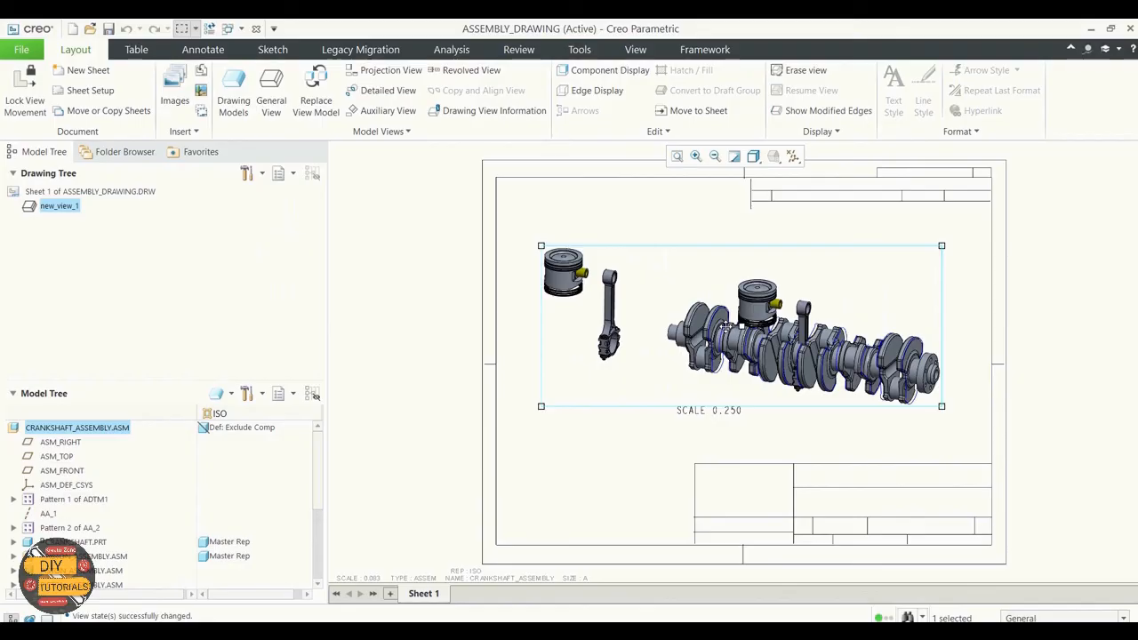
Turn off exploded components in the general view's view states
double_click(658, 313)
click(257, 263)
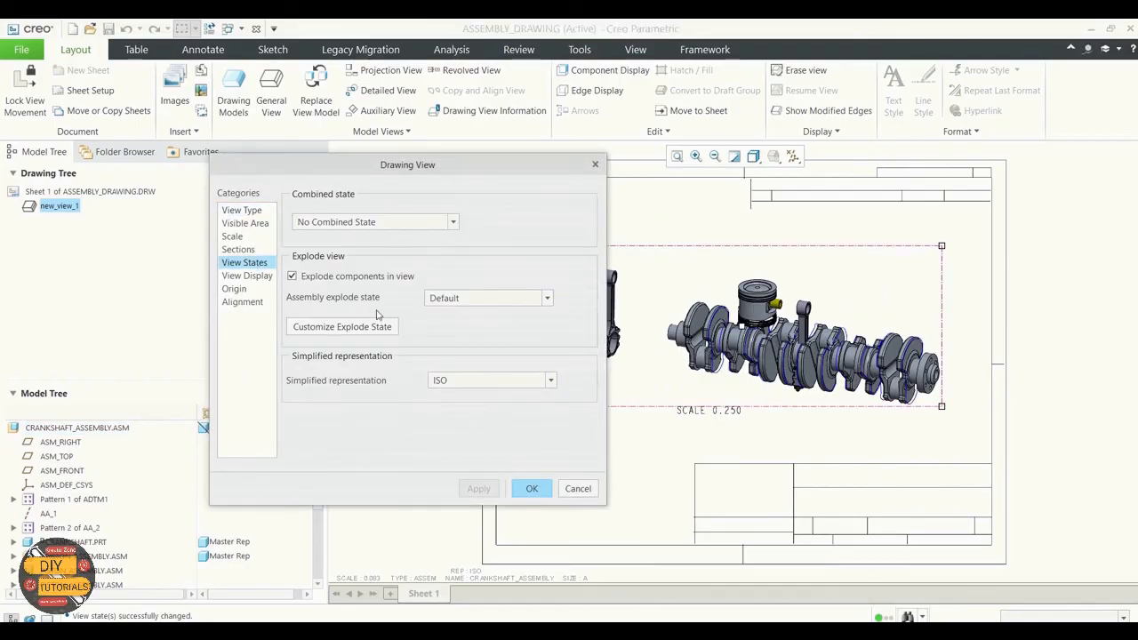
click(458, 300)
click(458, 313)
click(292, 277)
click(480, 489)
click(520, 491)
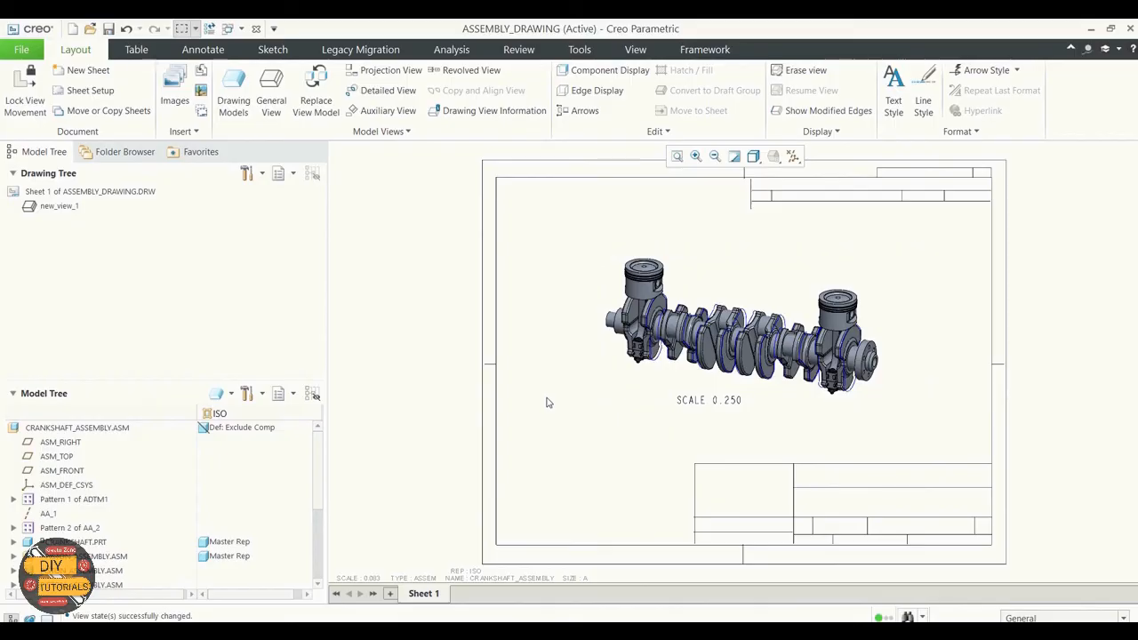
Insert the bom_description_down.tbl table from the Assembly folder of System Tables, placing it below the crankshaft view
click(136, 49)
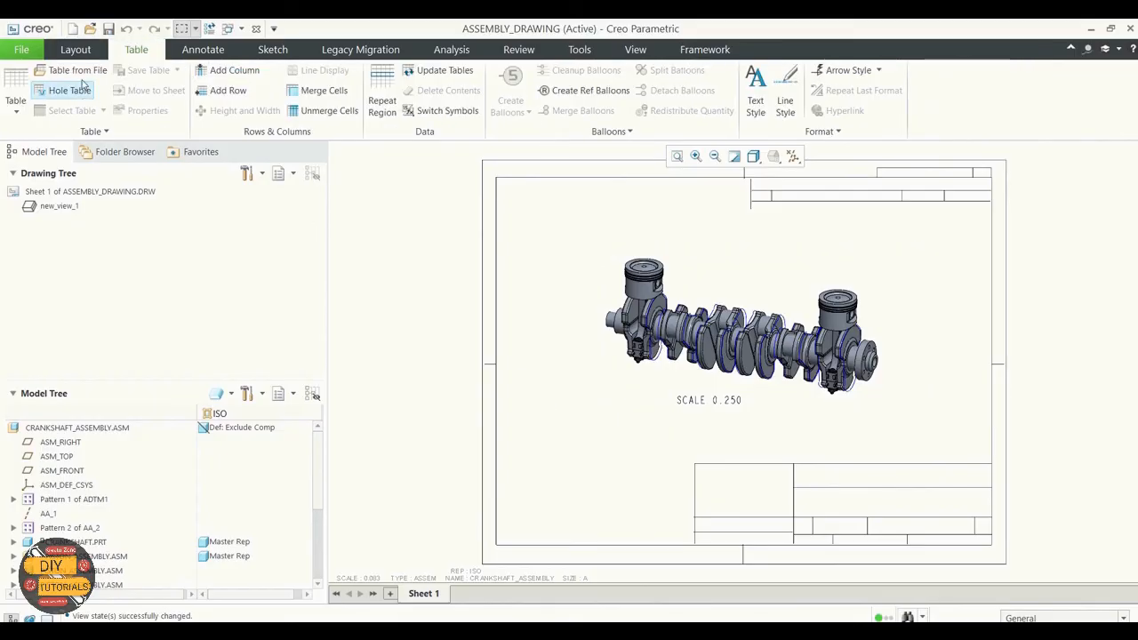
click(78, 70)
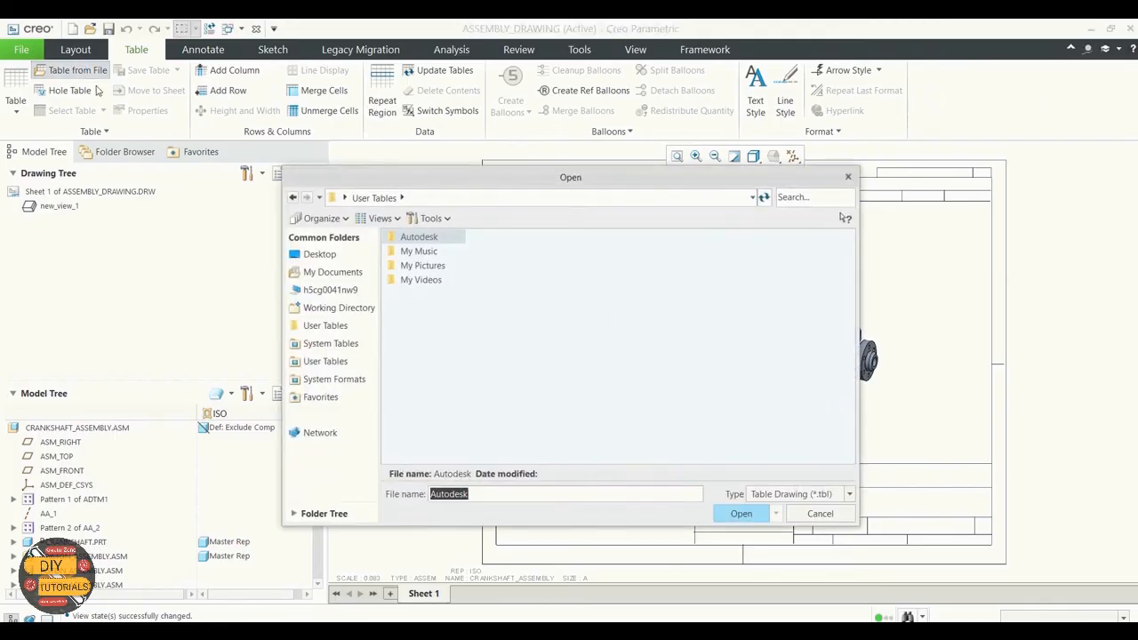
click(345, 344)
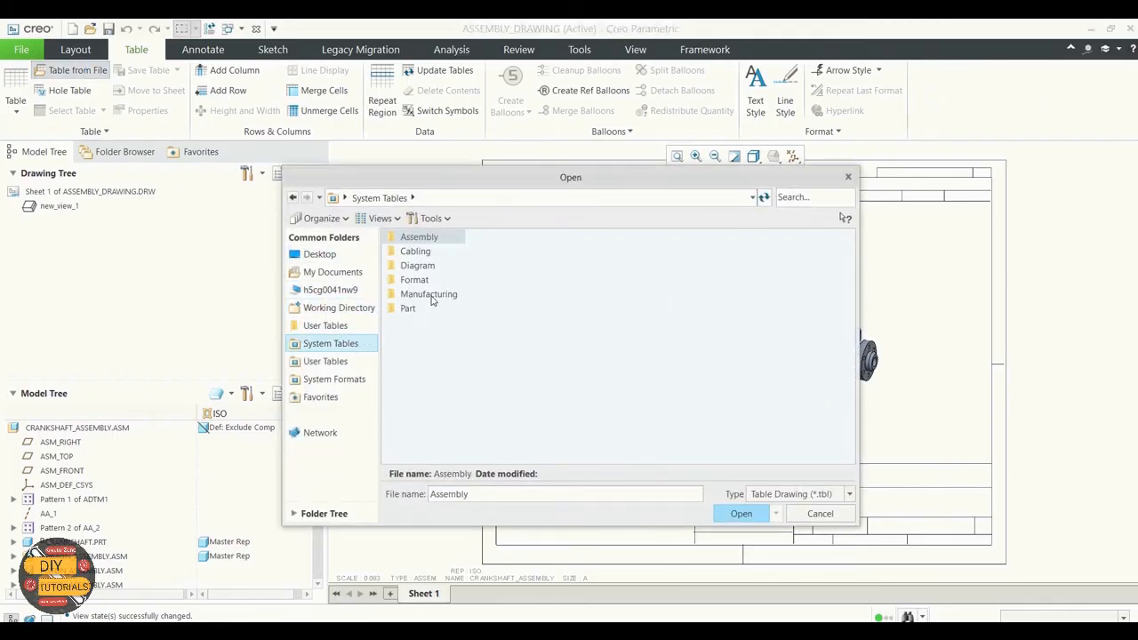
double_click(431, 240)
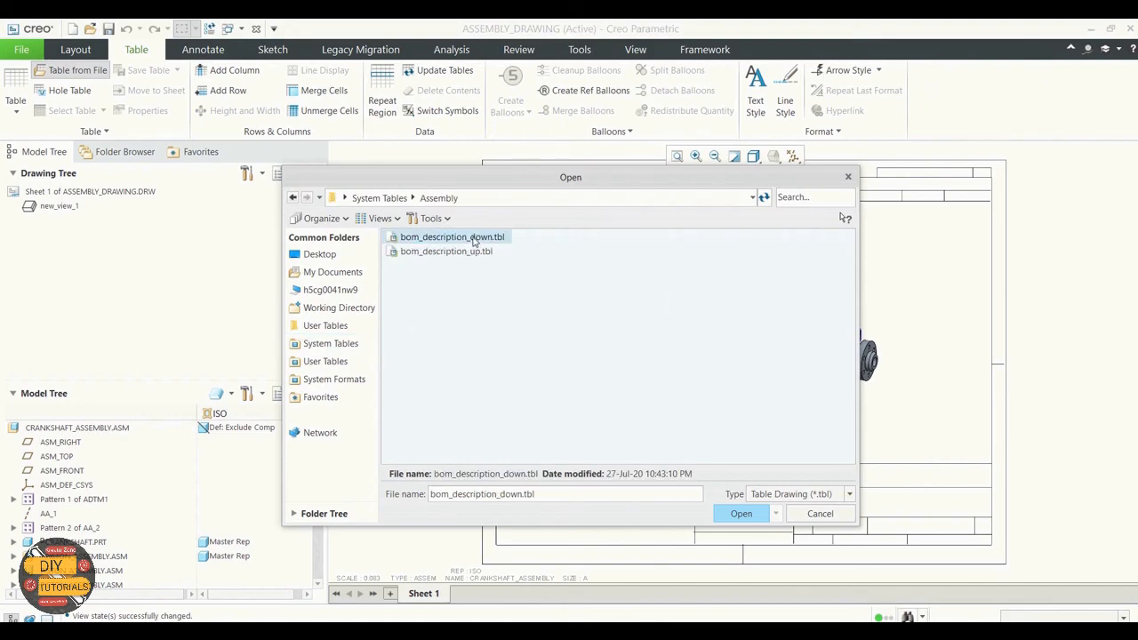
click(738, 513)
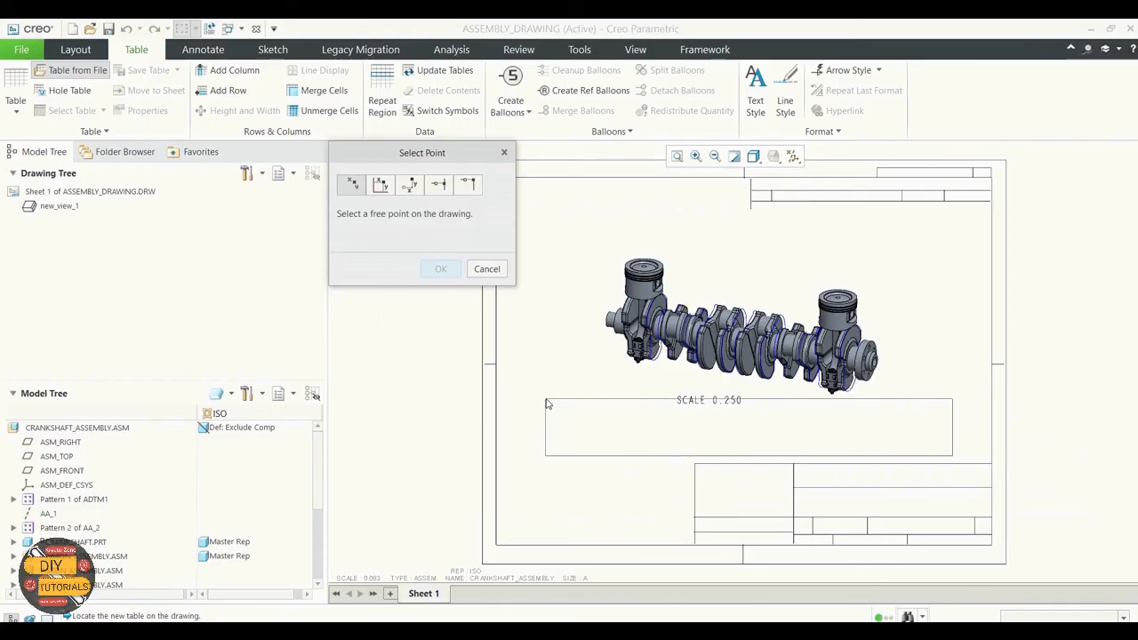
click(546, 404)
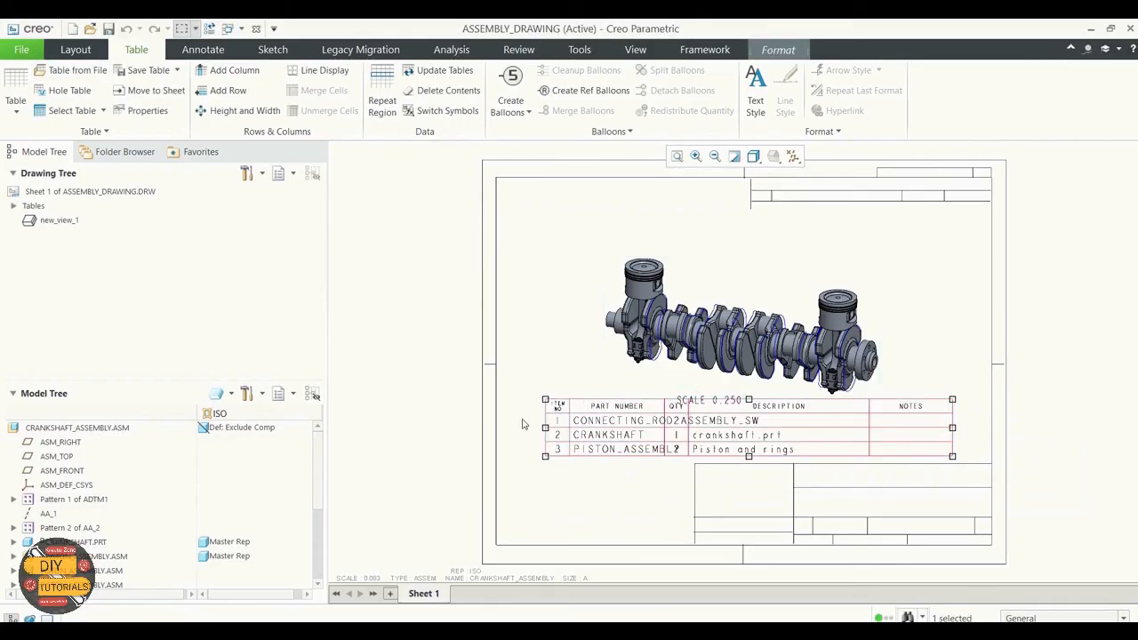
click(552, 495)
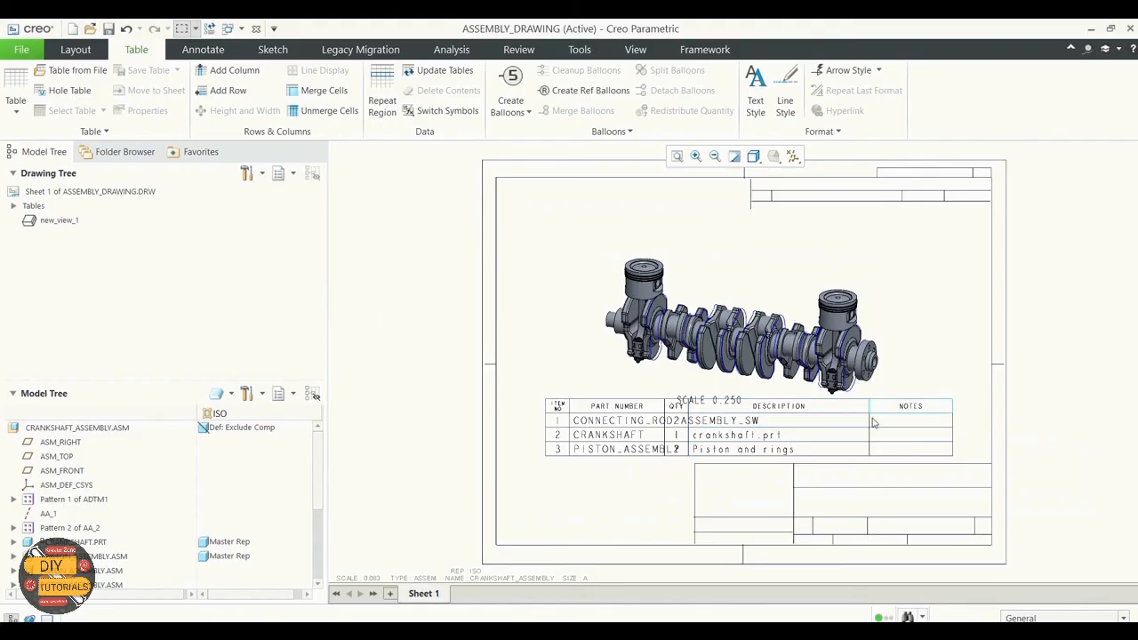
Move the general view's scale note off the BOM table to the empty space above the crankshaft
scroll(731, 410, up, 3)
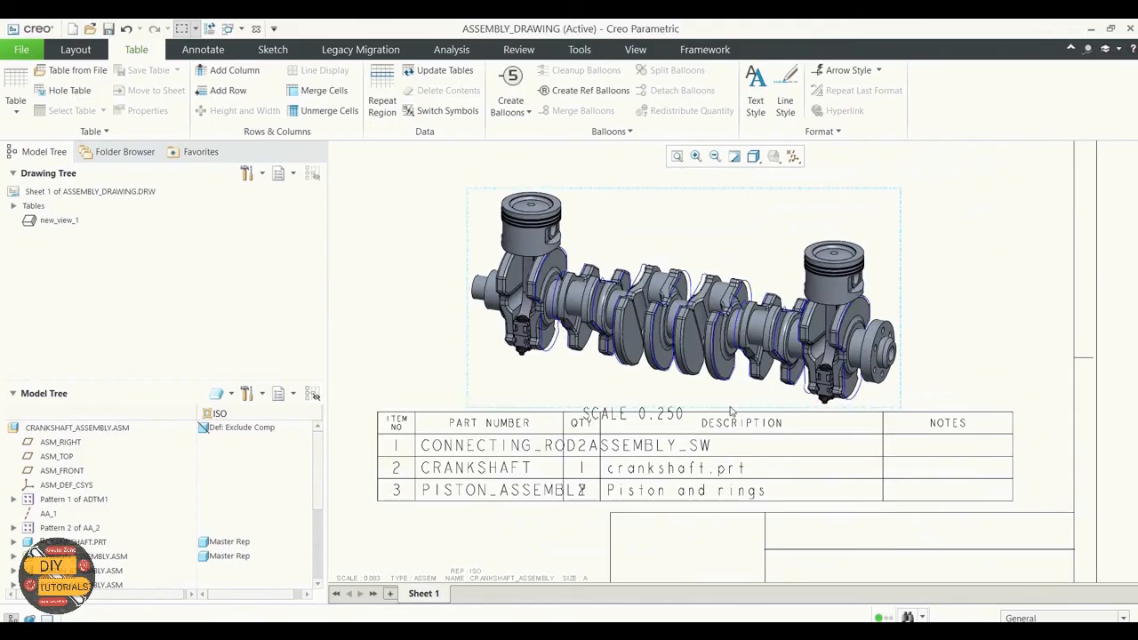
click(644, 414)
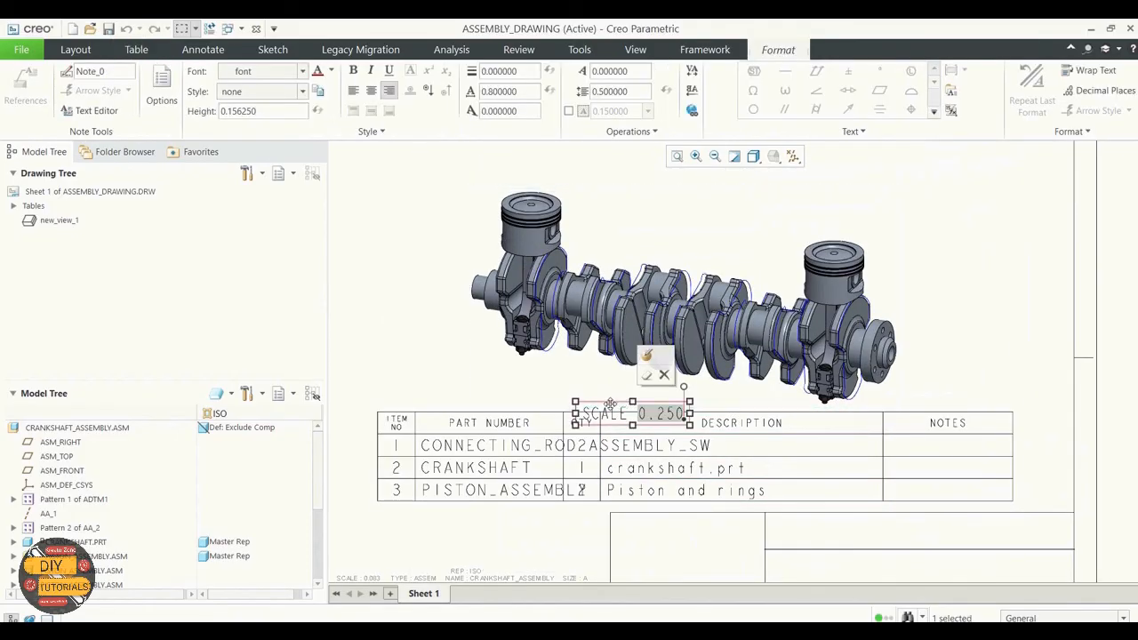
mouse_move(610, 404)
mouse_down()
mouse_move(535, 345)
mouse_move(625, 214)
mouse_move(657, 200)
mouse_up()
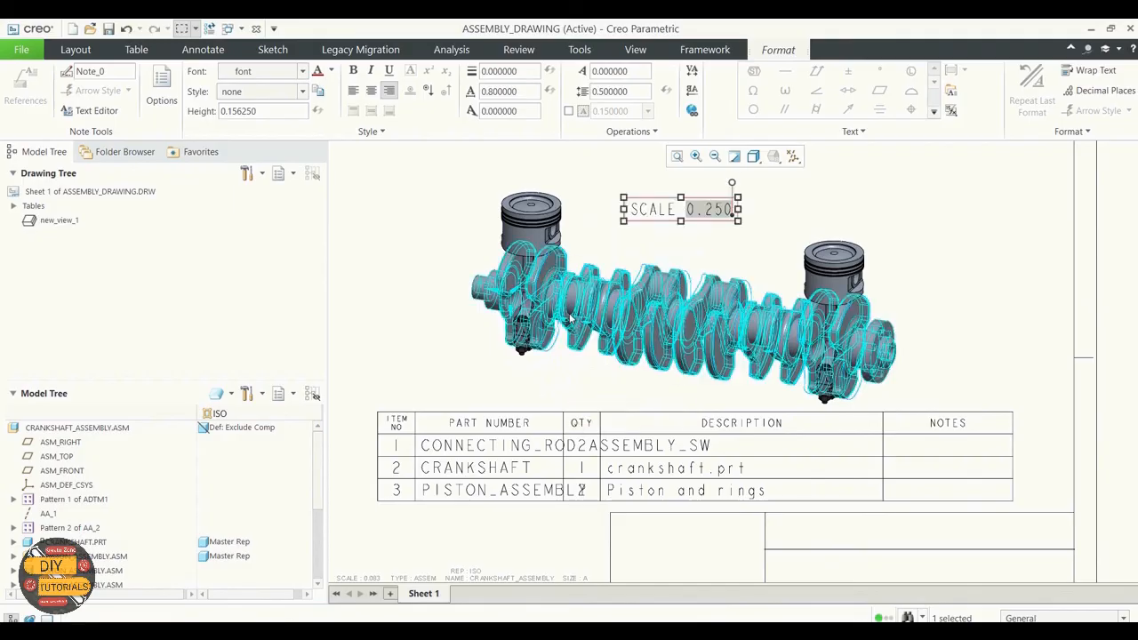
click(420, 303)
scroll(420, 303, down, 1)
scroll(920, 335, down, 1)
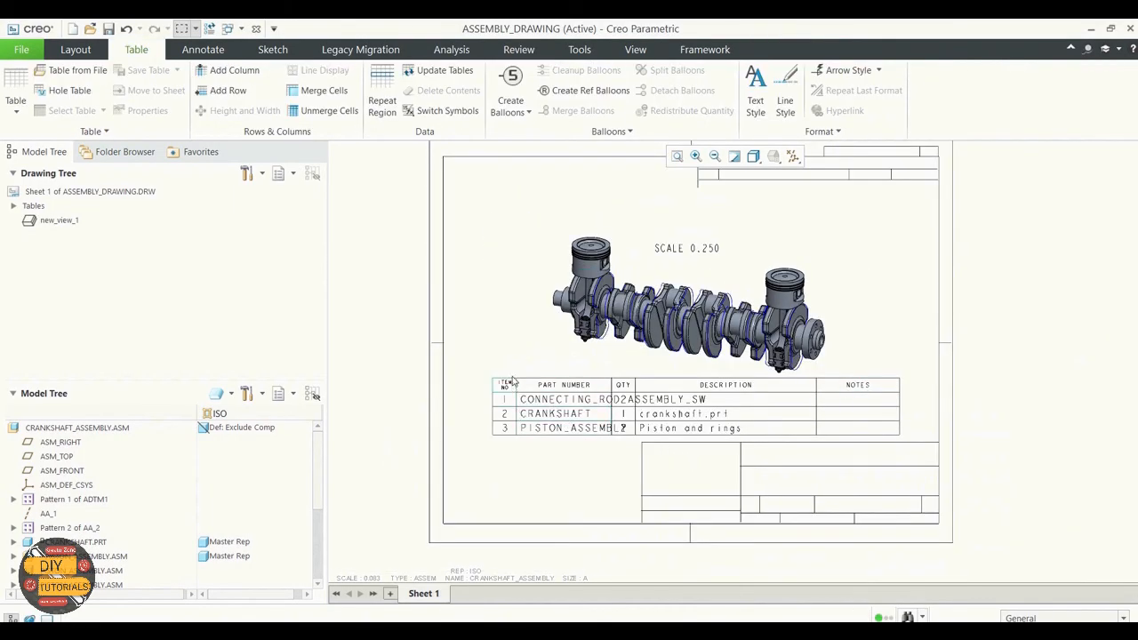
Set the BOM table's PART NUMBER column width to 5.5 drawing units
drag(512, 360, 620, 463)
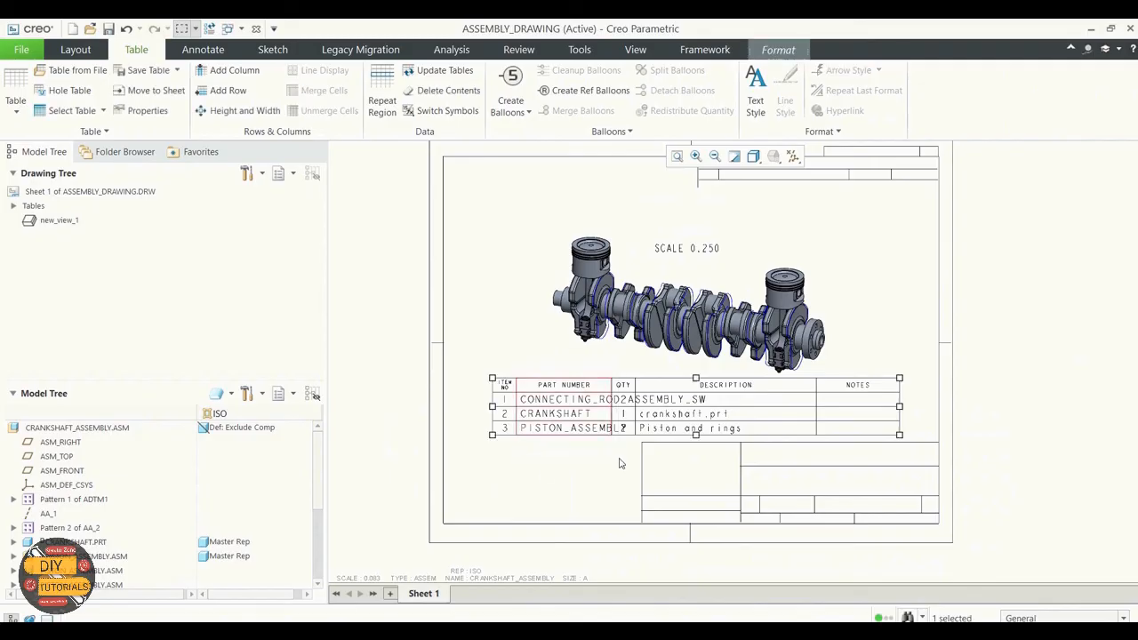
click(238, 111)
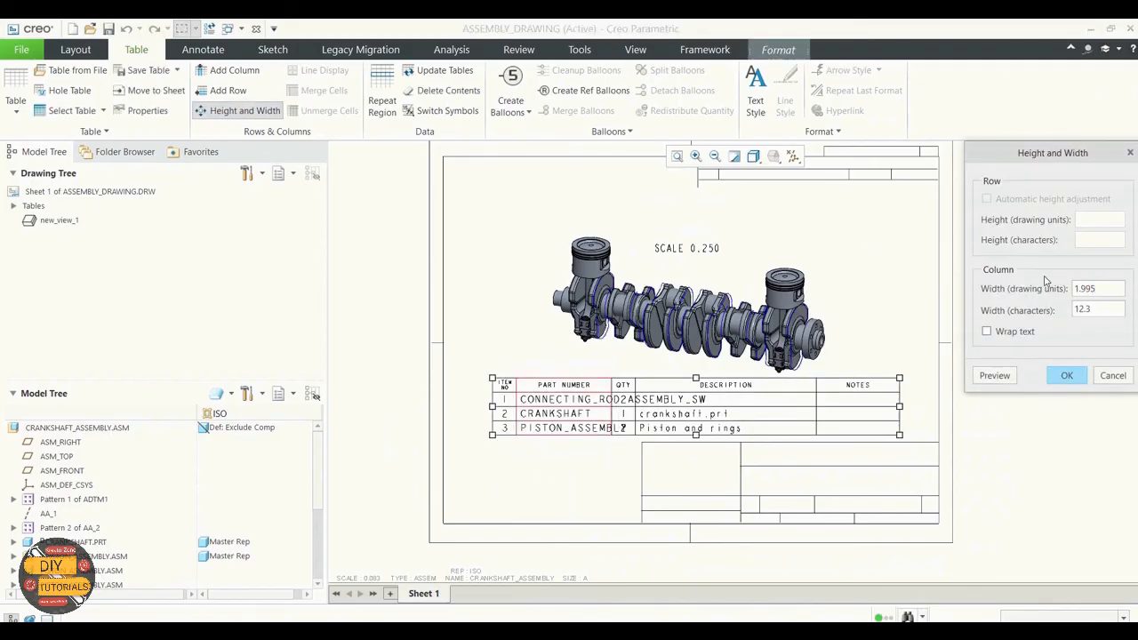
drag(1099, 290, 1059, 290)
text(5.5)
click(995, 374)
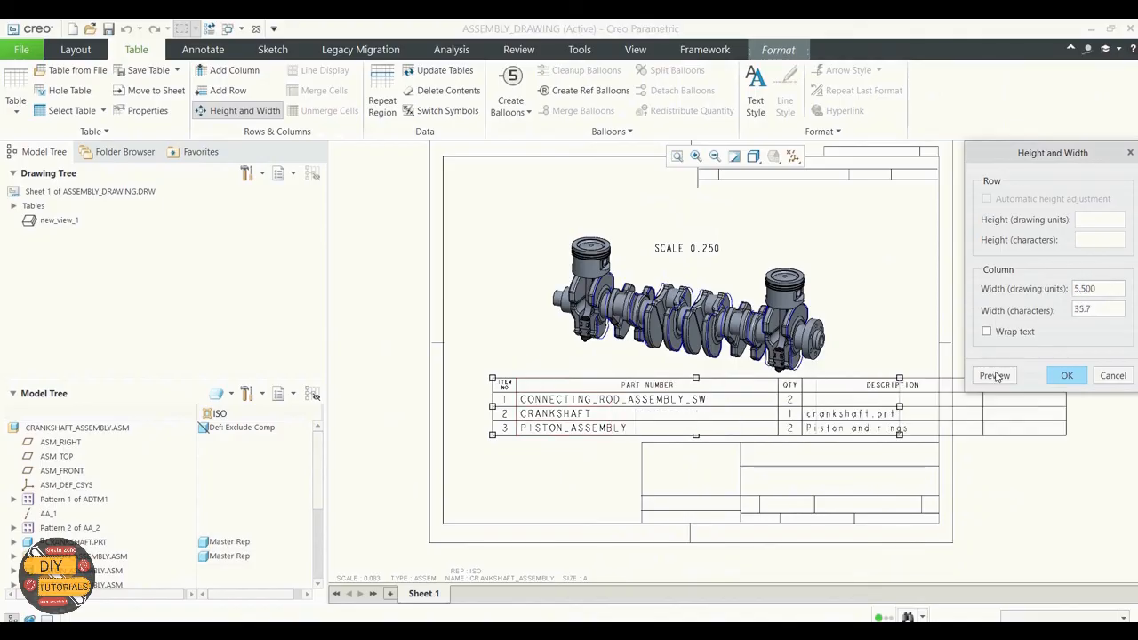
click(1053, 372)
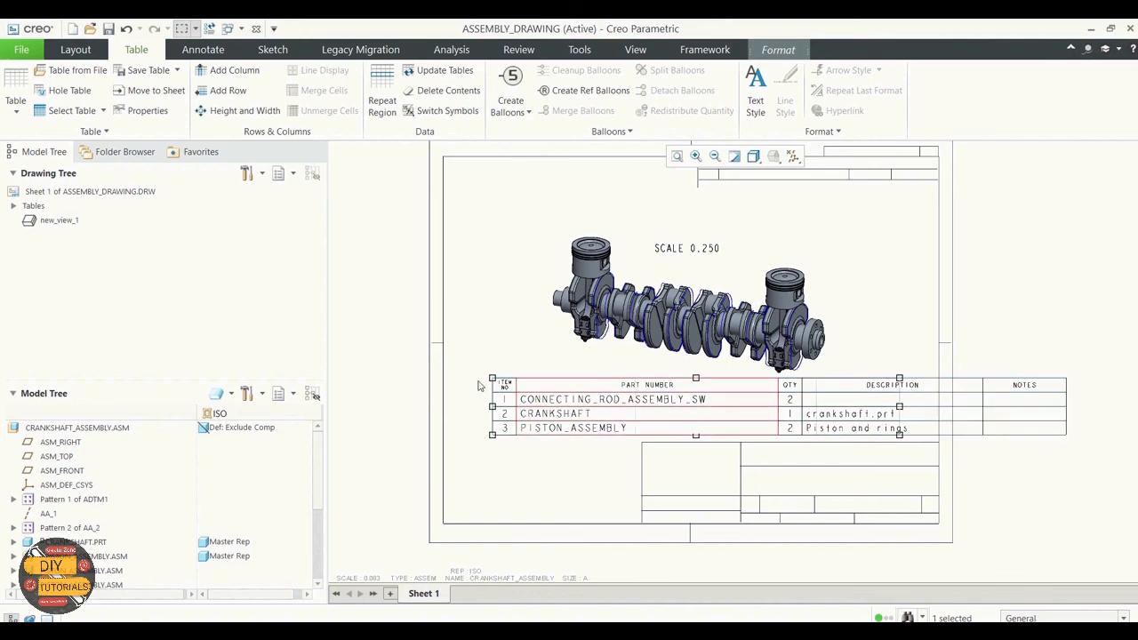
Move the BOM table against the drawing frame's left border and set its PART NUMBER column width to 3.8 drawing units
drag(478, 376, 1076, 448)
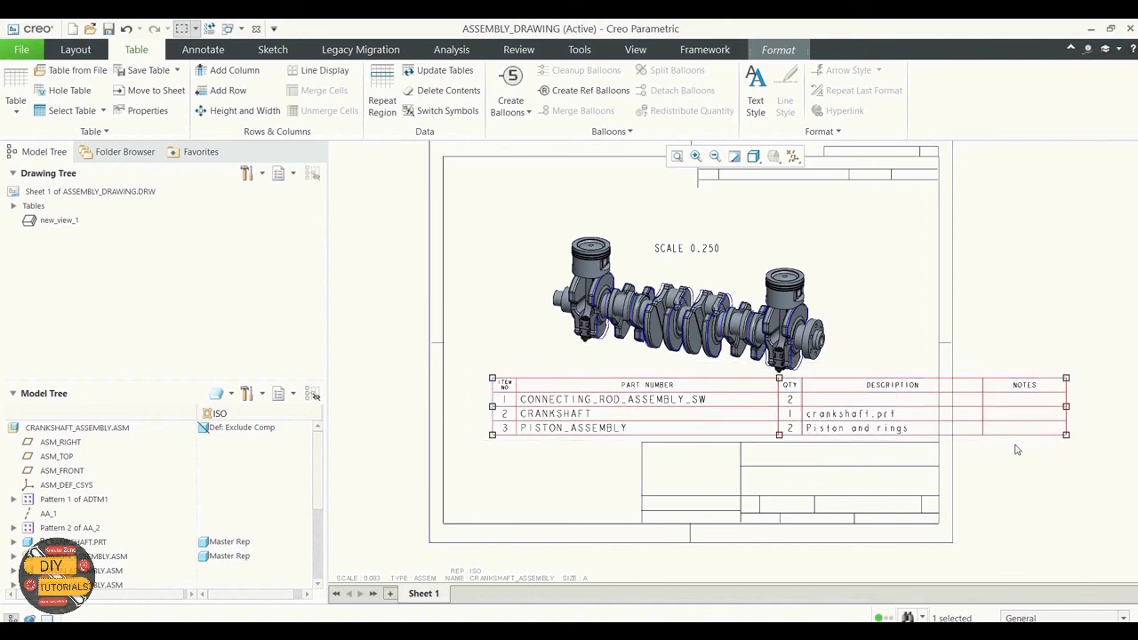
drag(492, 378, 747, 452)
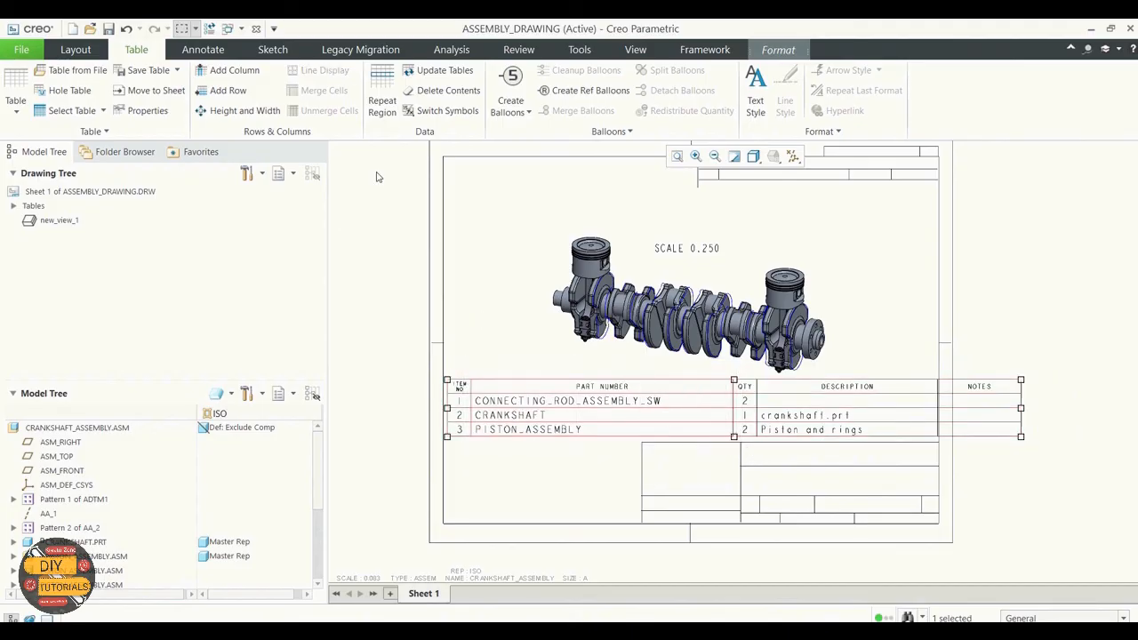
click(238, 112)
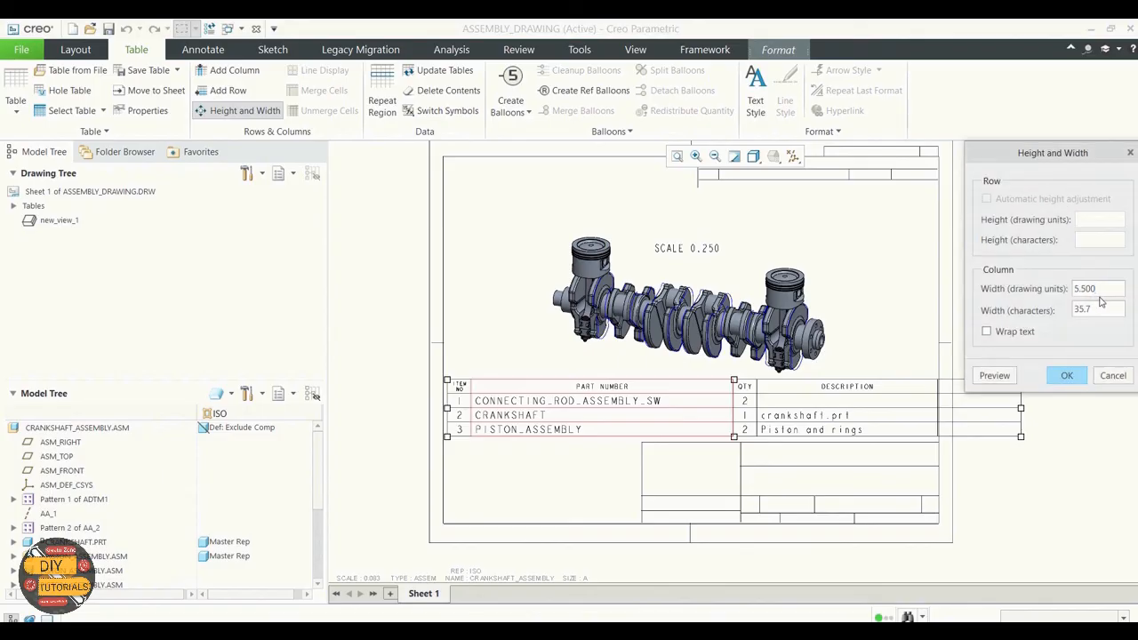
drag(1098, 289, 1066, 286)
text(3.5)
click(999, 379)
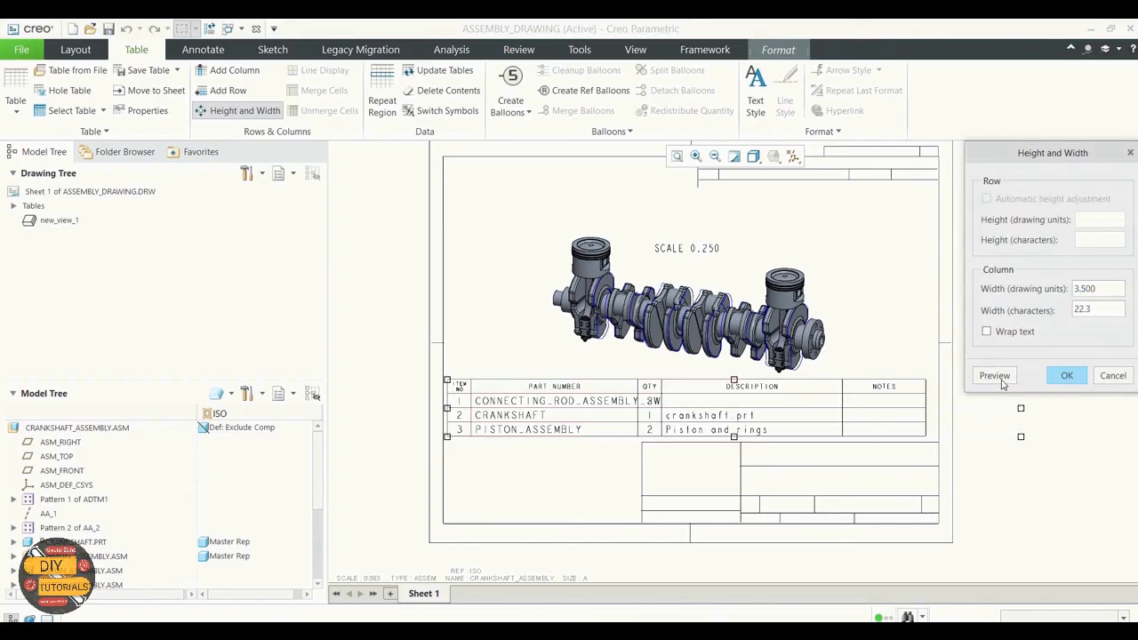
drag(1092, 288, 1073, 289)
text(3.8)
click(998, 382)
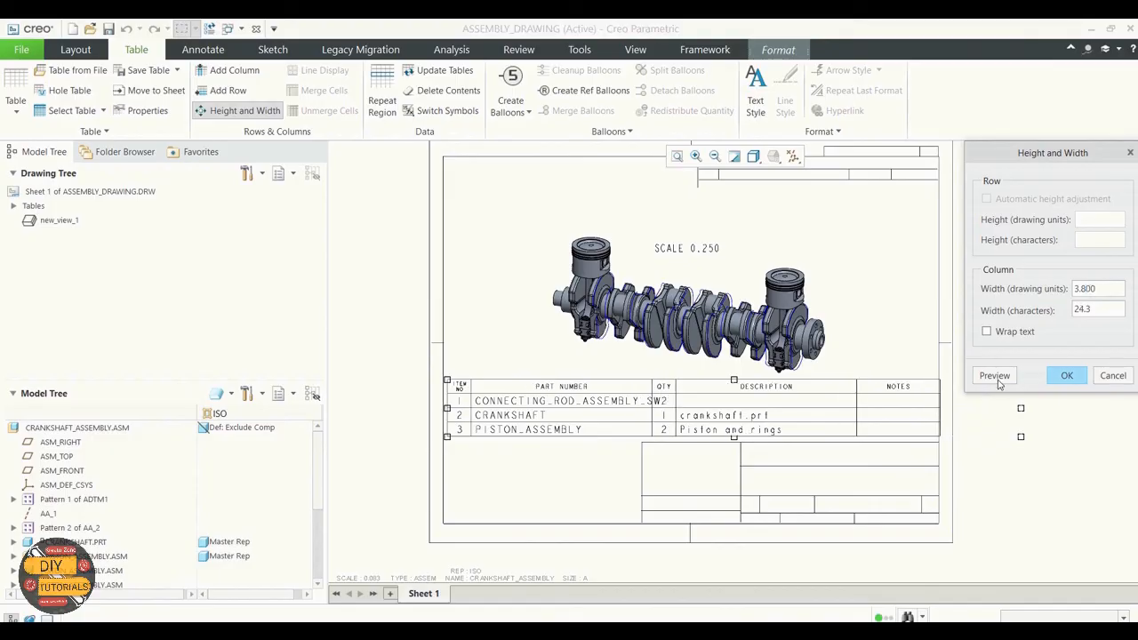
click(1067, 375)
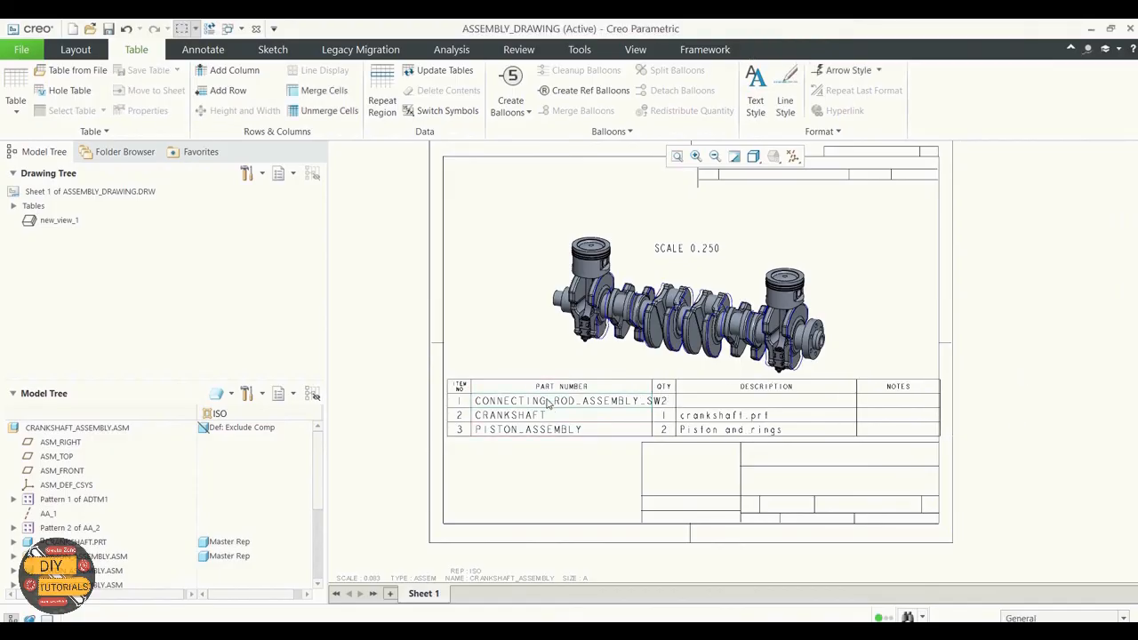
Enable text wrapping for the CONNECTING_ROD_ASSEMBLY_SW cell in the PART NUMBER column
click(576, 398)
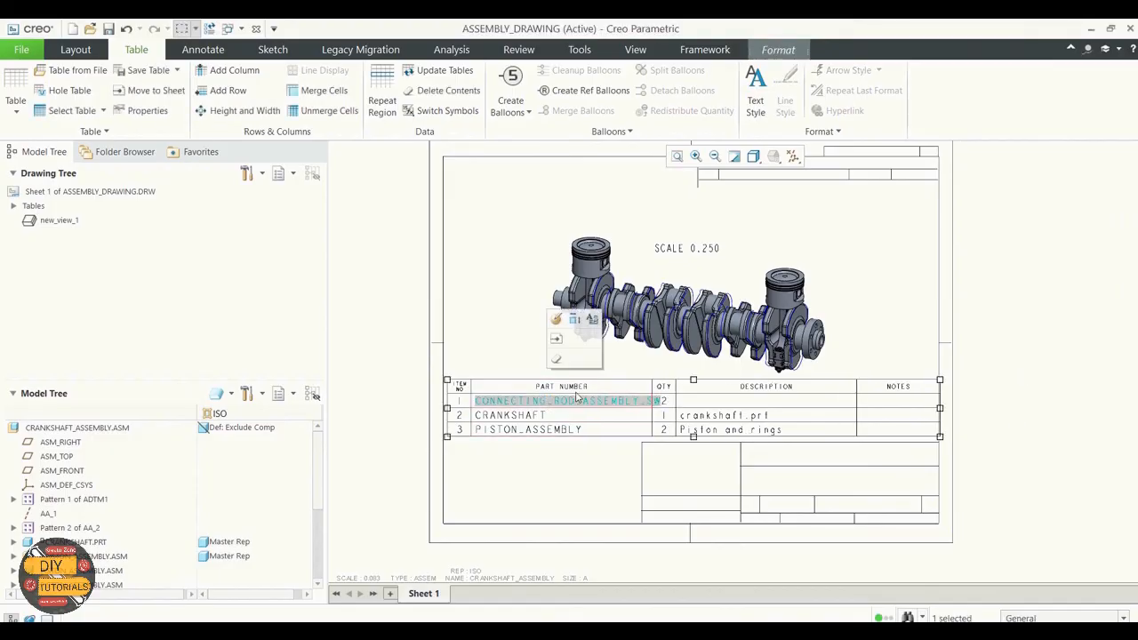
click(253, 115)
click(987, 332)
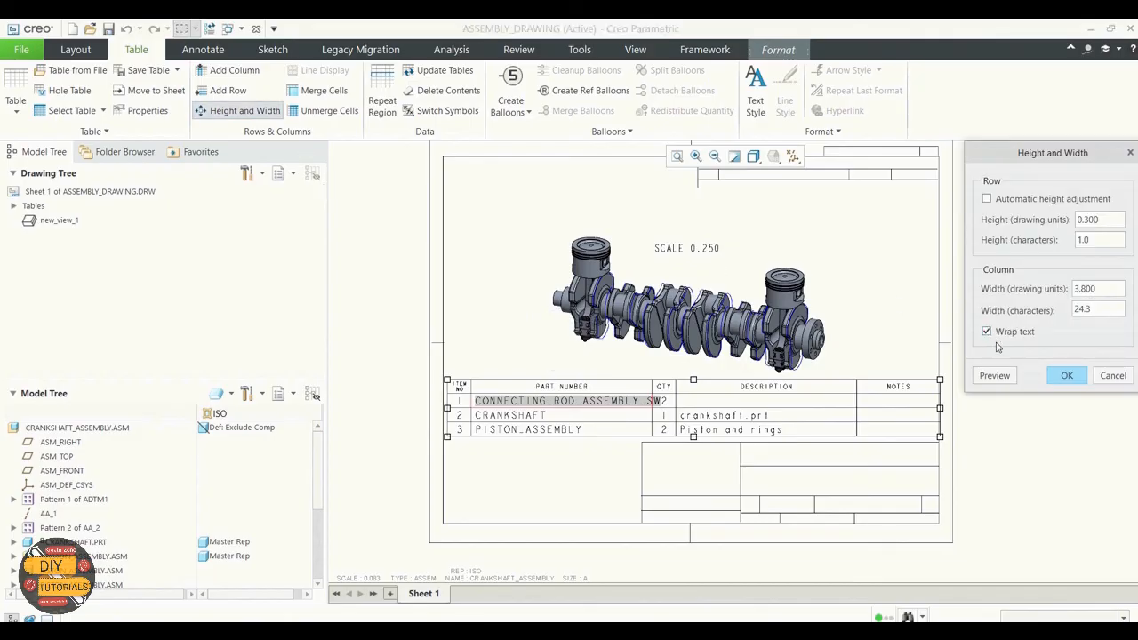
click(997, 376)
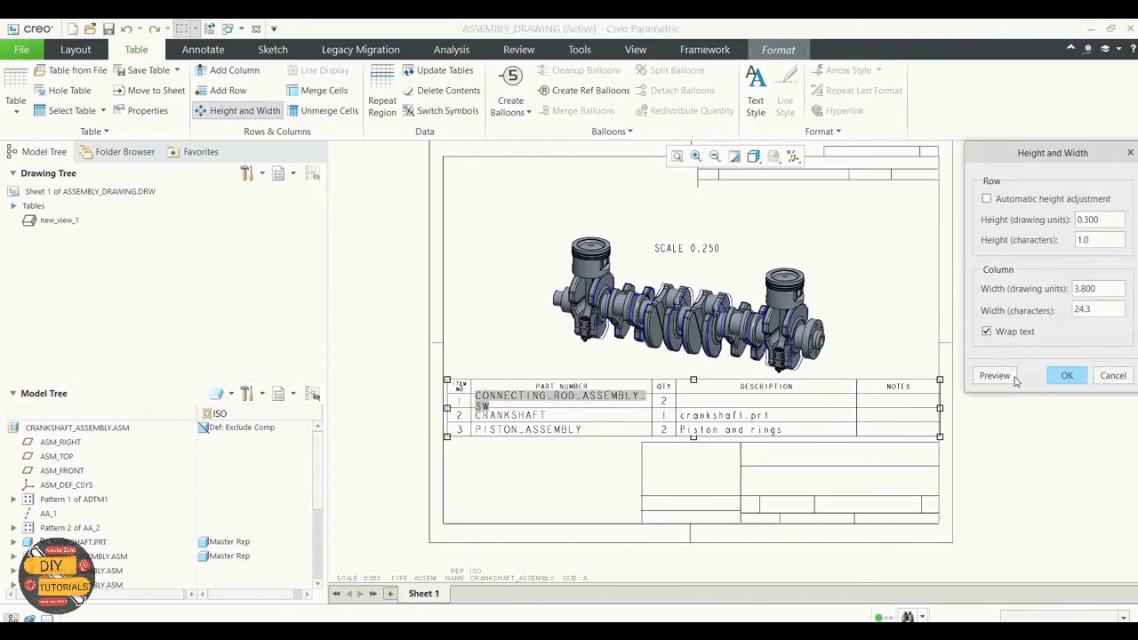
click(1064, 375)
click(625, 466)
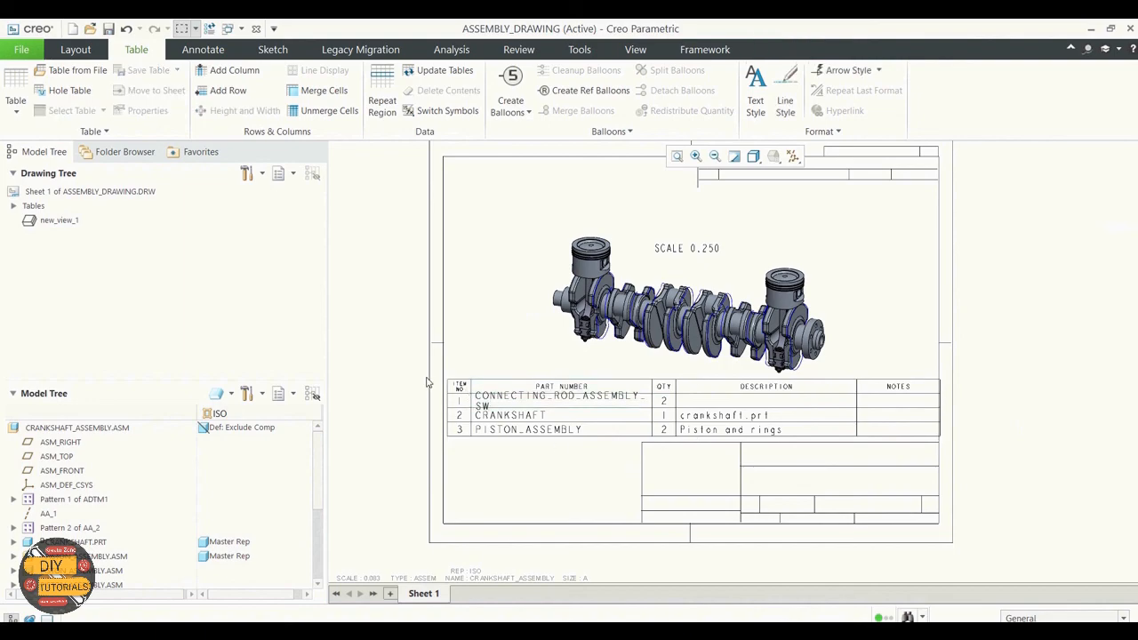
Set the height of the BOM table's item rows to 2 characters
drag(439, 391, 958, 424)
click(242, 110)
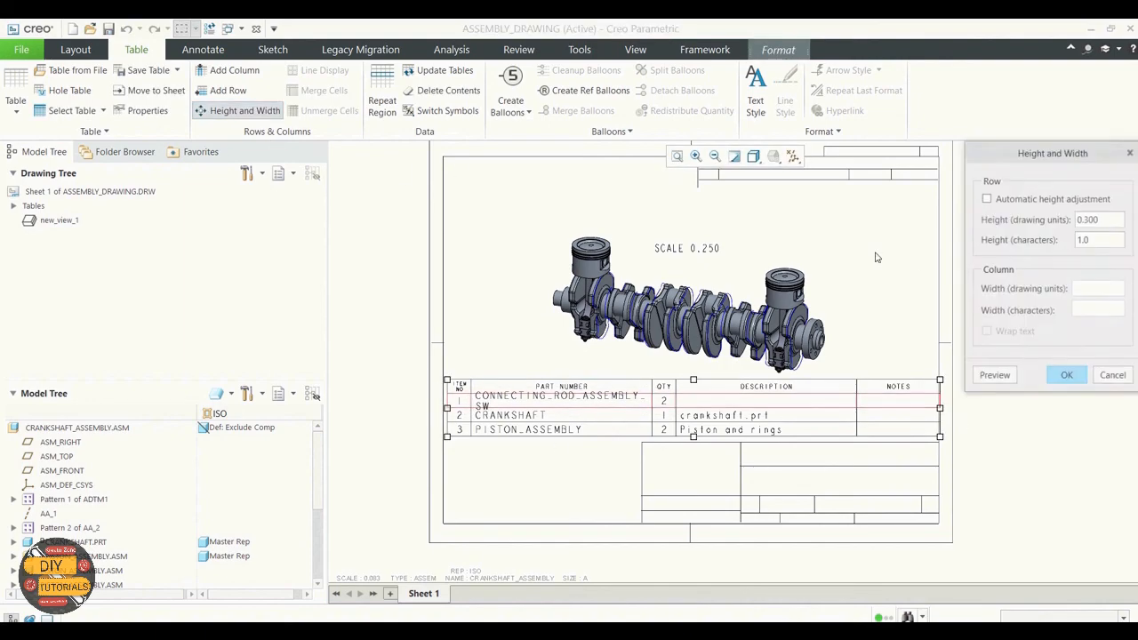
double_click(1088, 243)
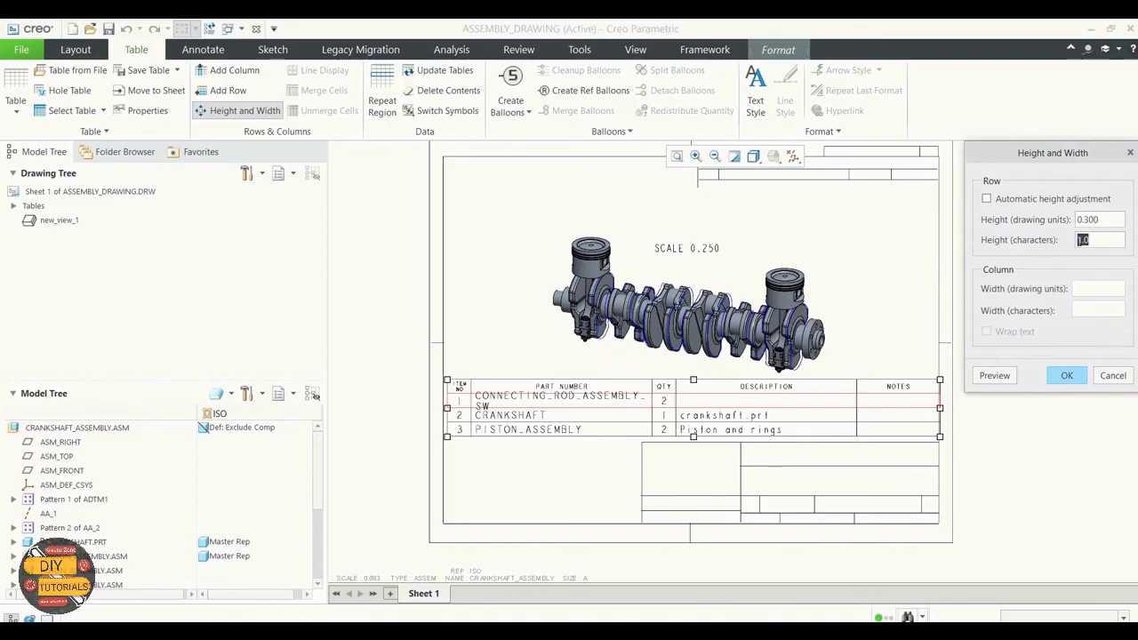
text(2)
click(1002, 380)
click(1057, 378)
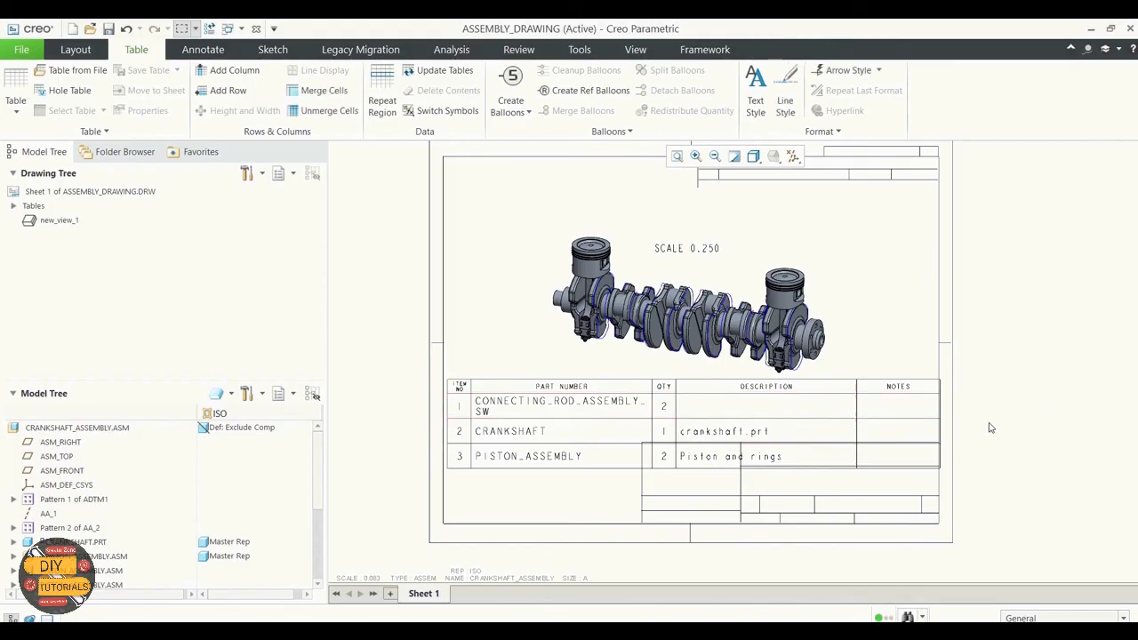
Move the general view upward on the sheet to leave space above the BOM table
click(725, 287)
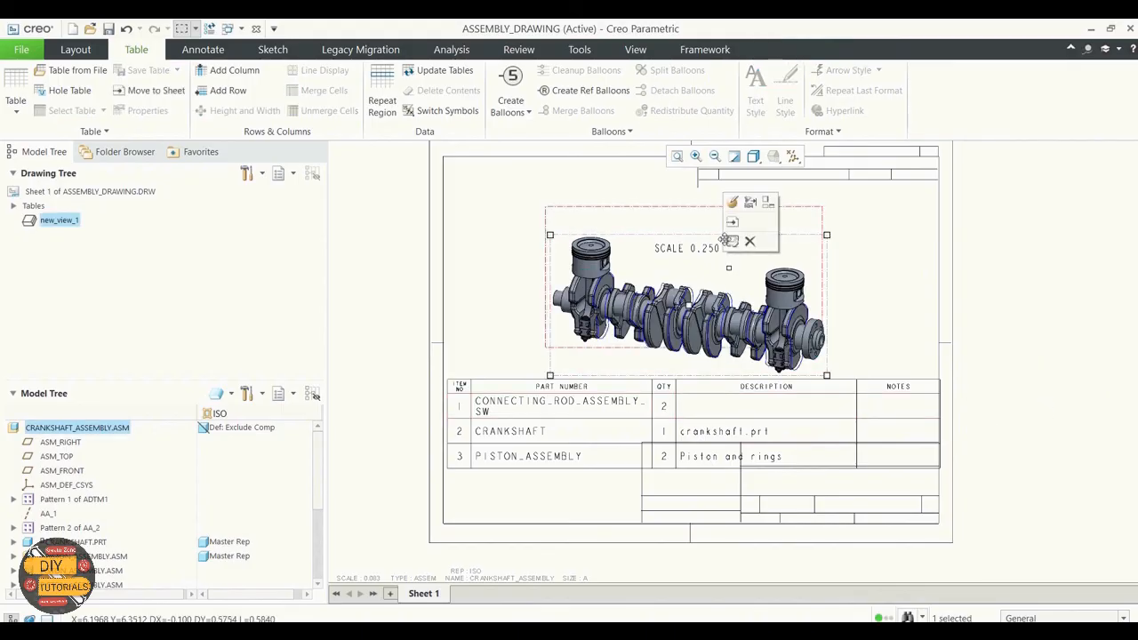
drag(725, 239, 721, 207)
click(644, 373)
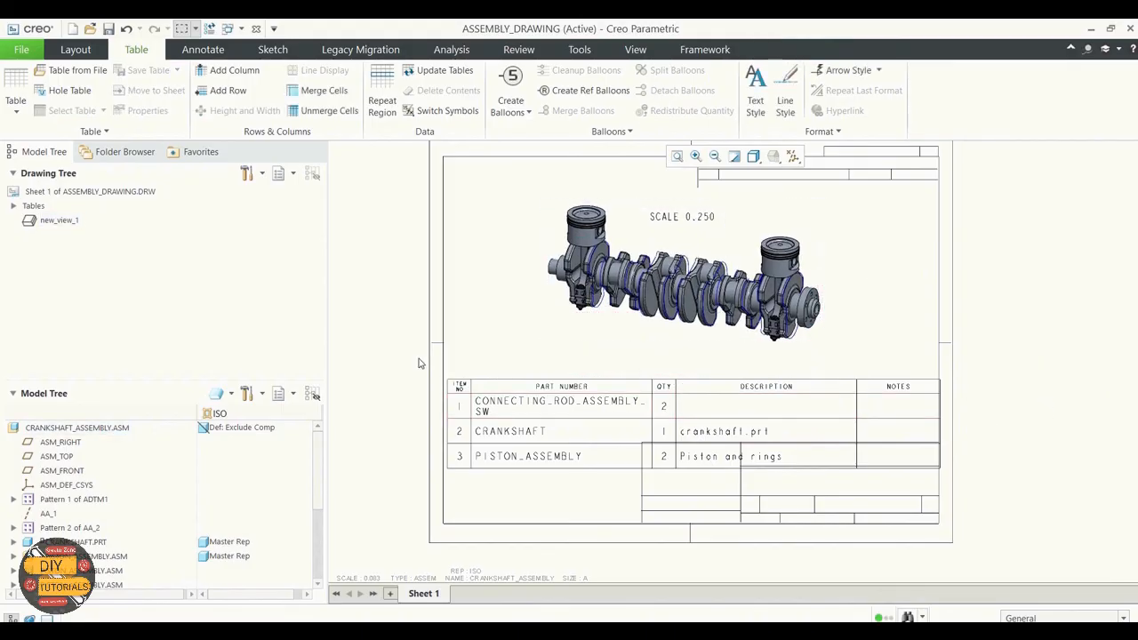
Move the whole BOM table up so it sits between the crankshaft view and the title block
drag(420, 363, 955, 485)
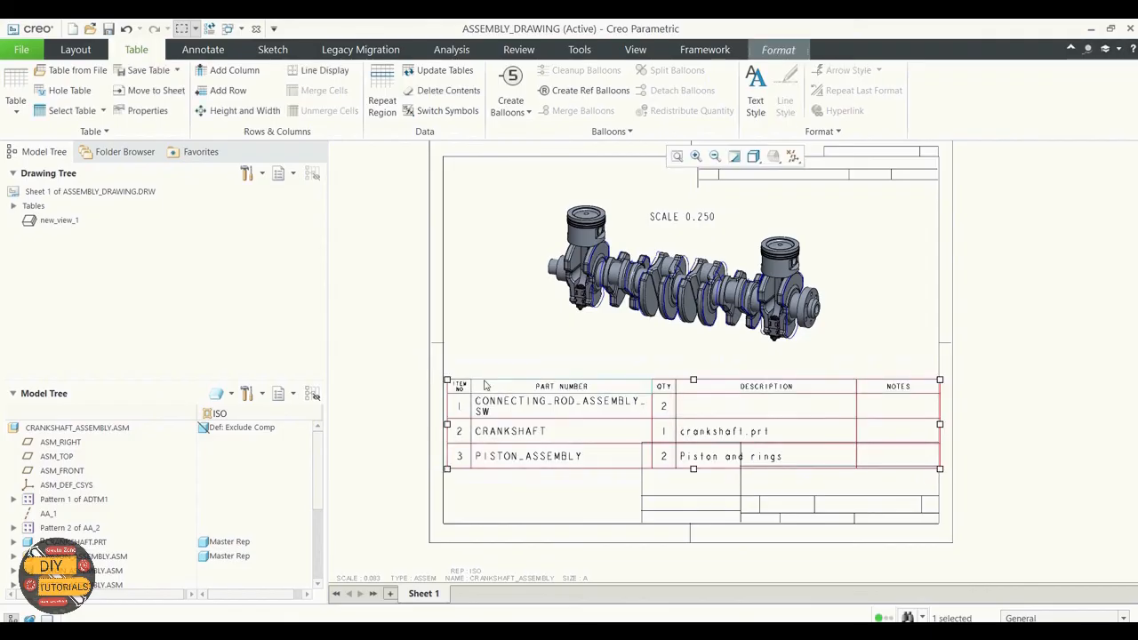
drag(448, 379, 440, 350)
click(1058, 413)
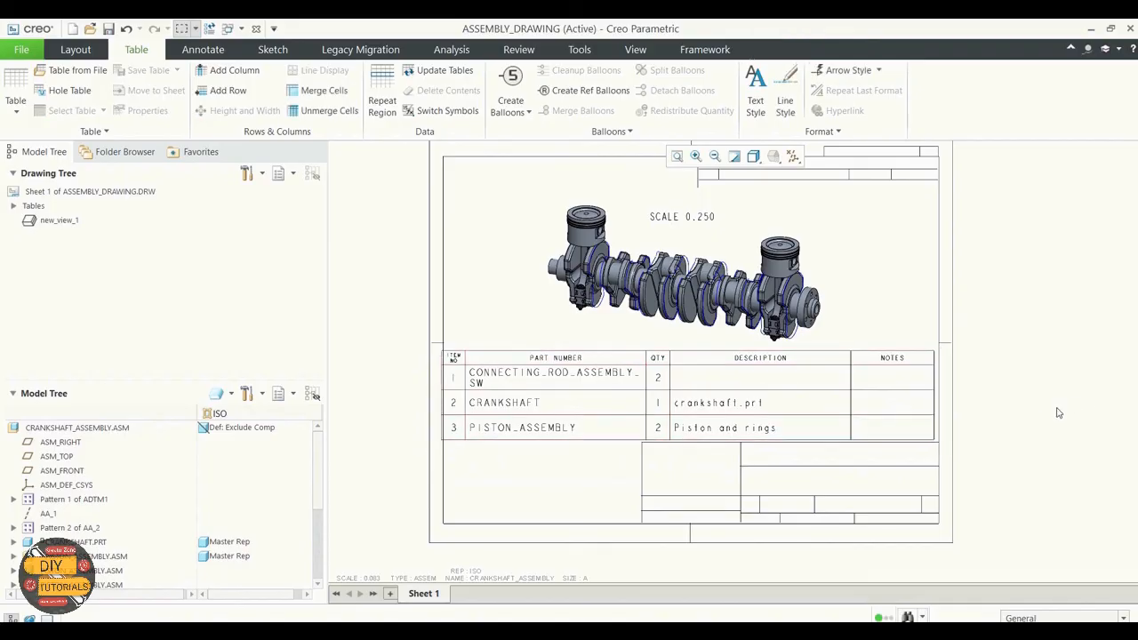
Create BOM balloons for all table items in the crankshaft general view
click(510, 113)
click(546, 148)
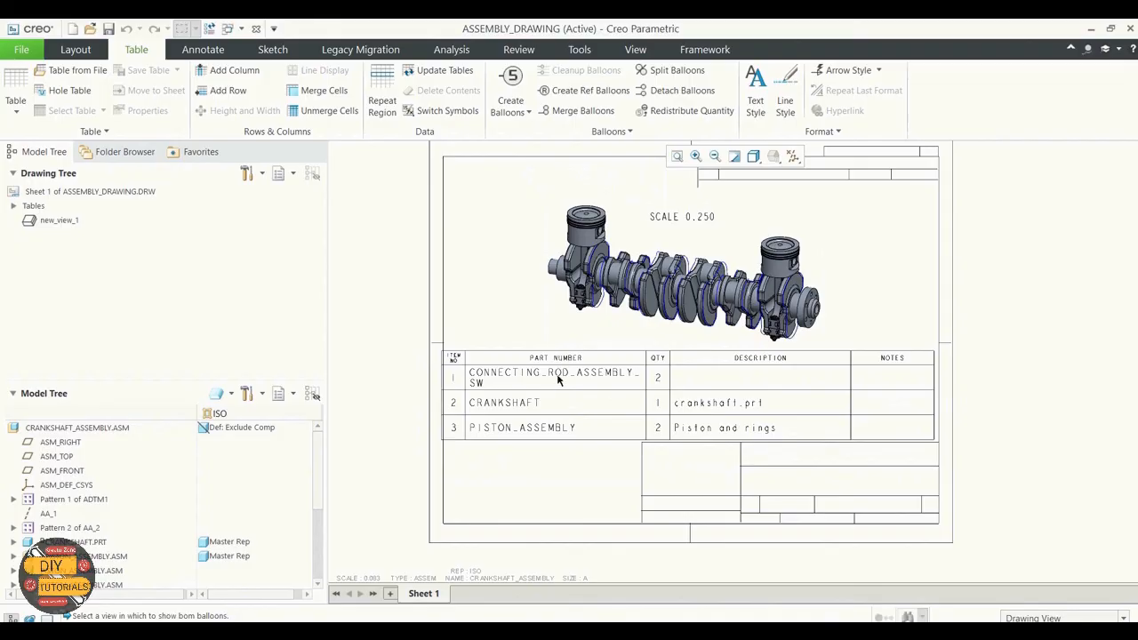
click(692, 298)
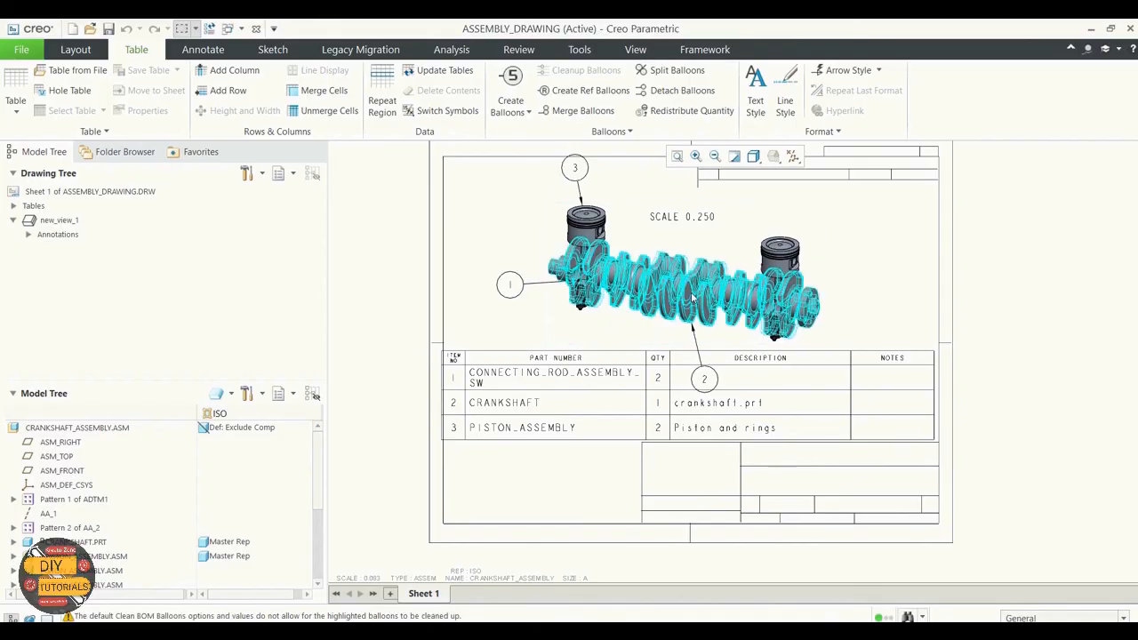
Reposition balloons 3 and 2 beside the crankshaft view, roughly in line vertically with balloon 1
click(574, 168)
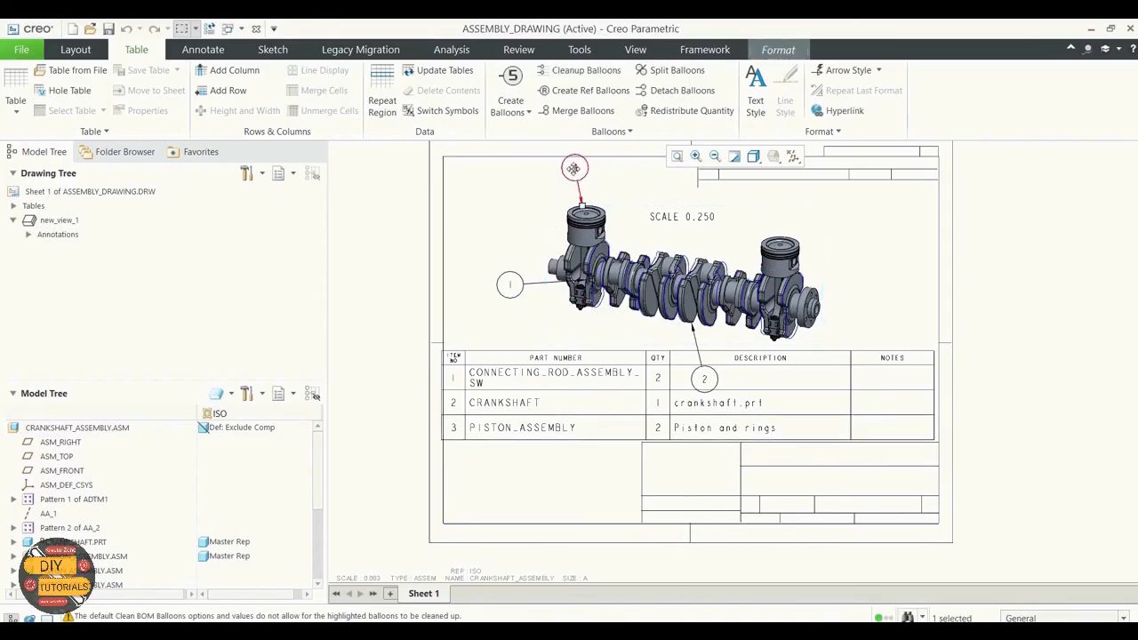
drag(573, 168, 509, 191)
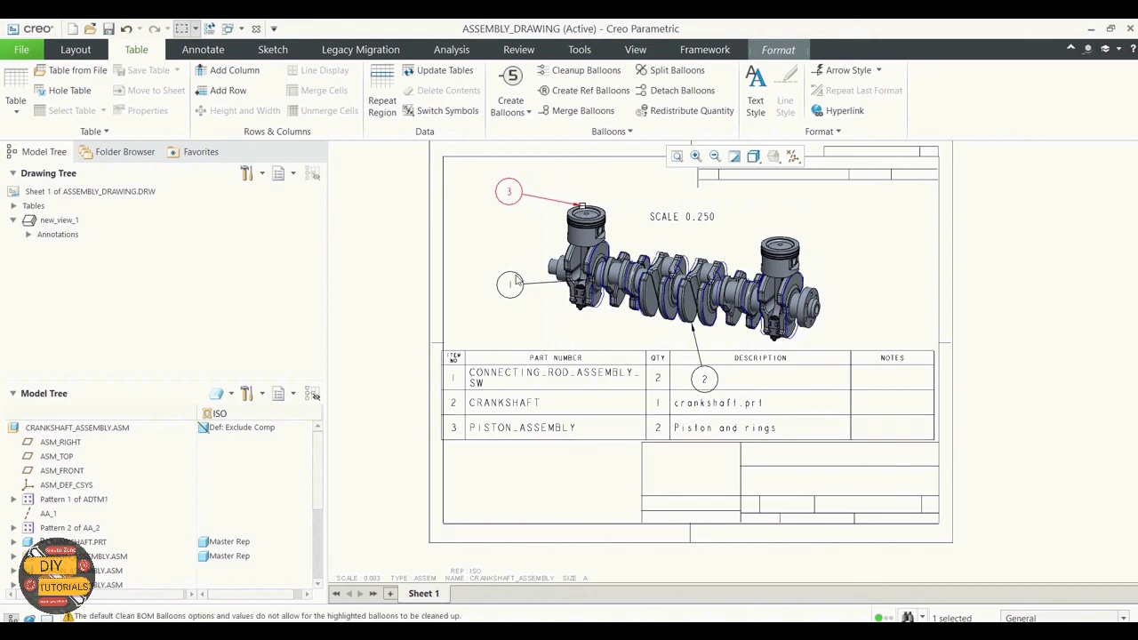
click(707, 382)
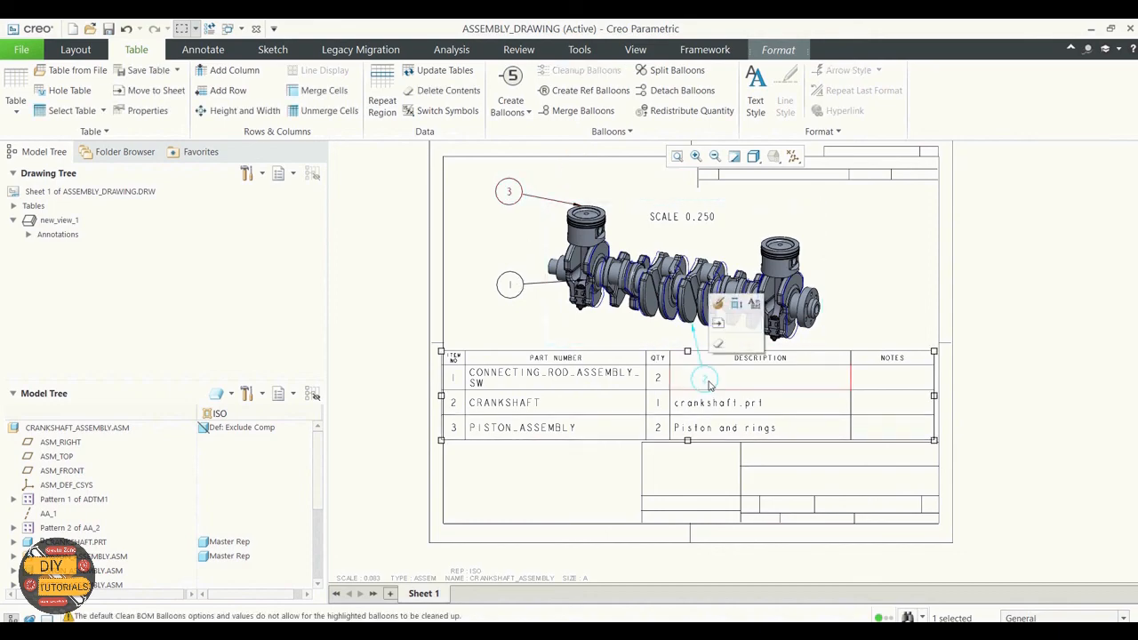
drag(707, 381, 510, 326)
click(505, 233)
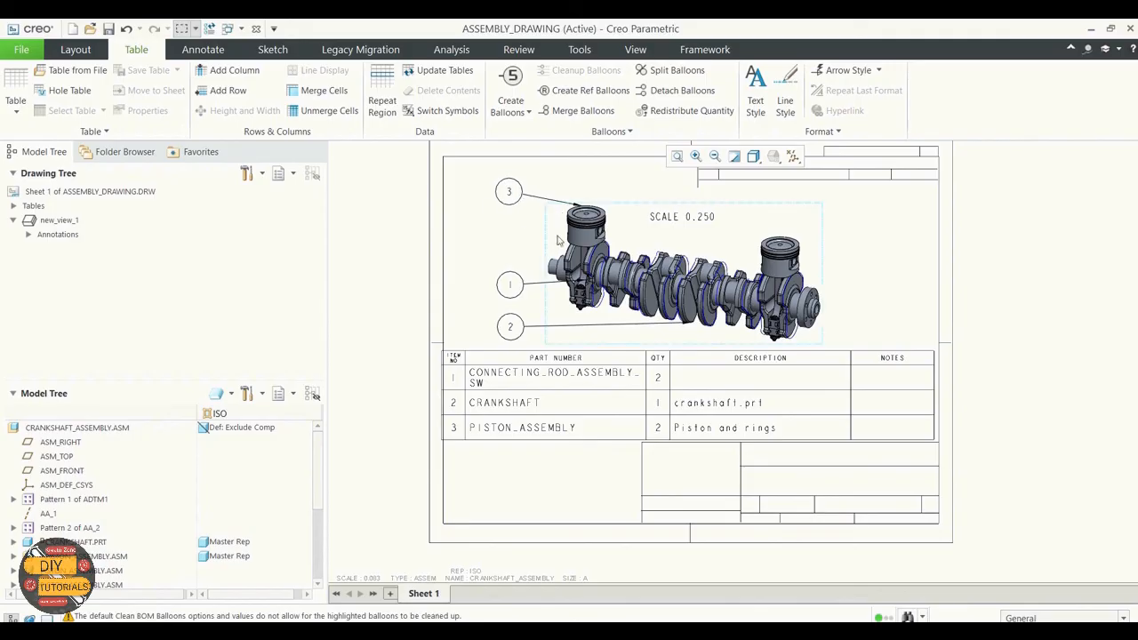
Edit the attachment of balloon 2 so its leader points to the lower edge of the nearer crankshaft web
right_click(549, 327)
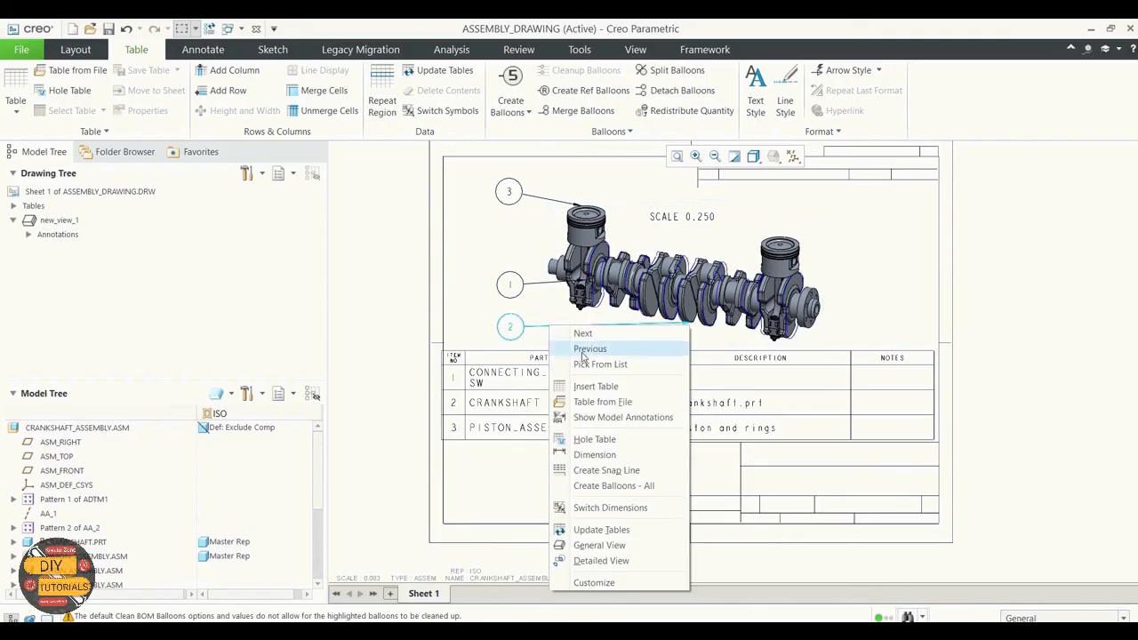
click(536, 320)
click(595, 325)
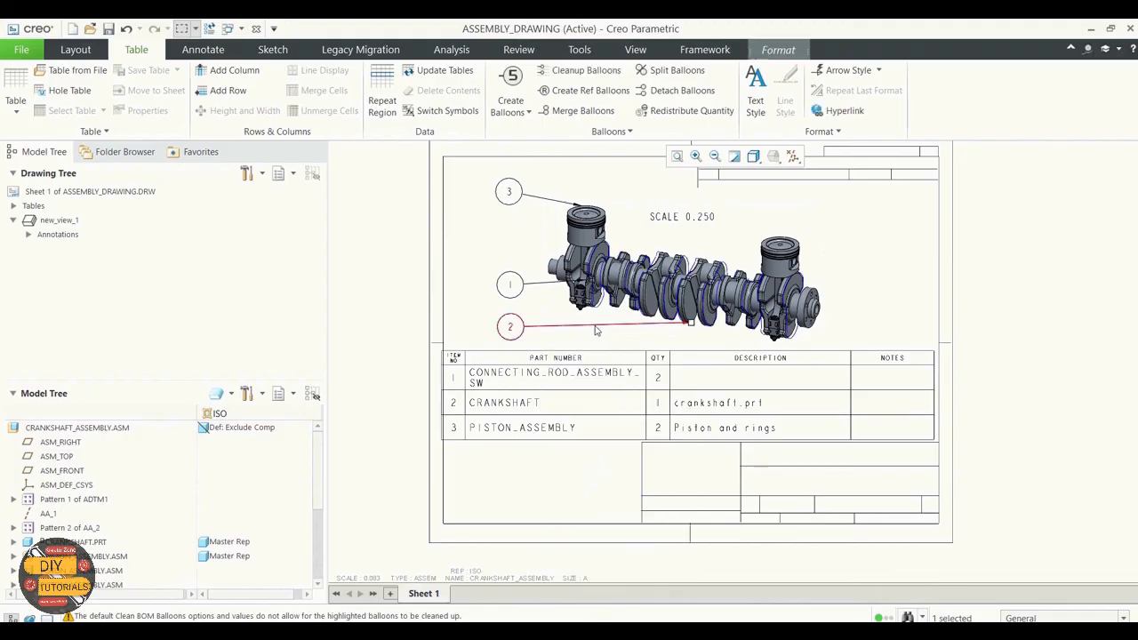
right_click(597, 331)
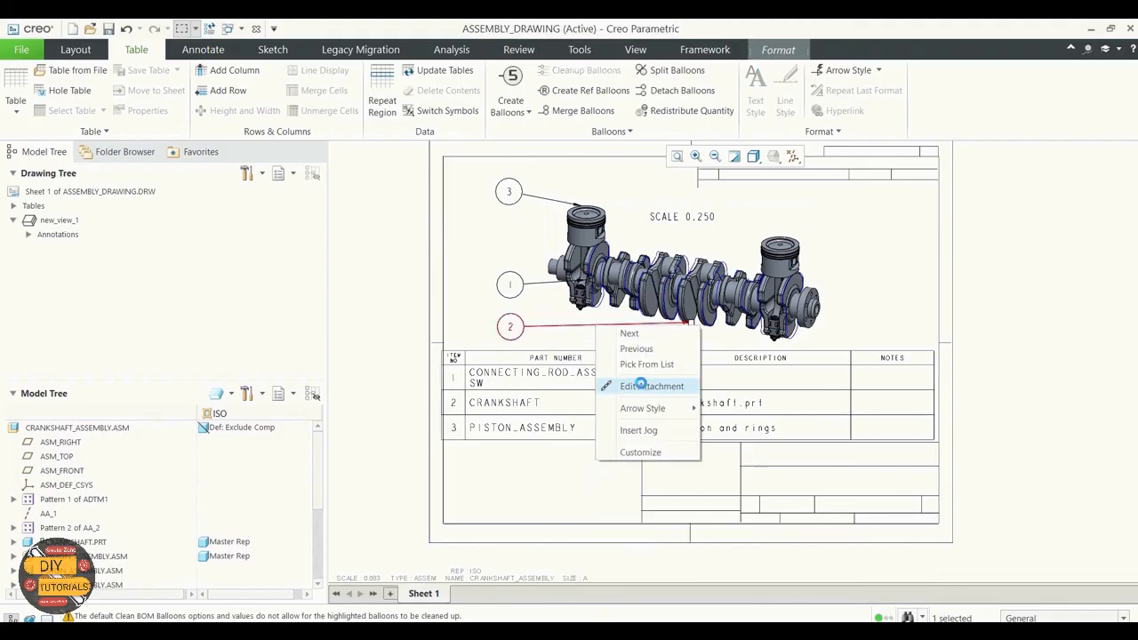
click(641, 384)
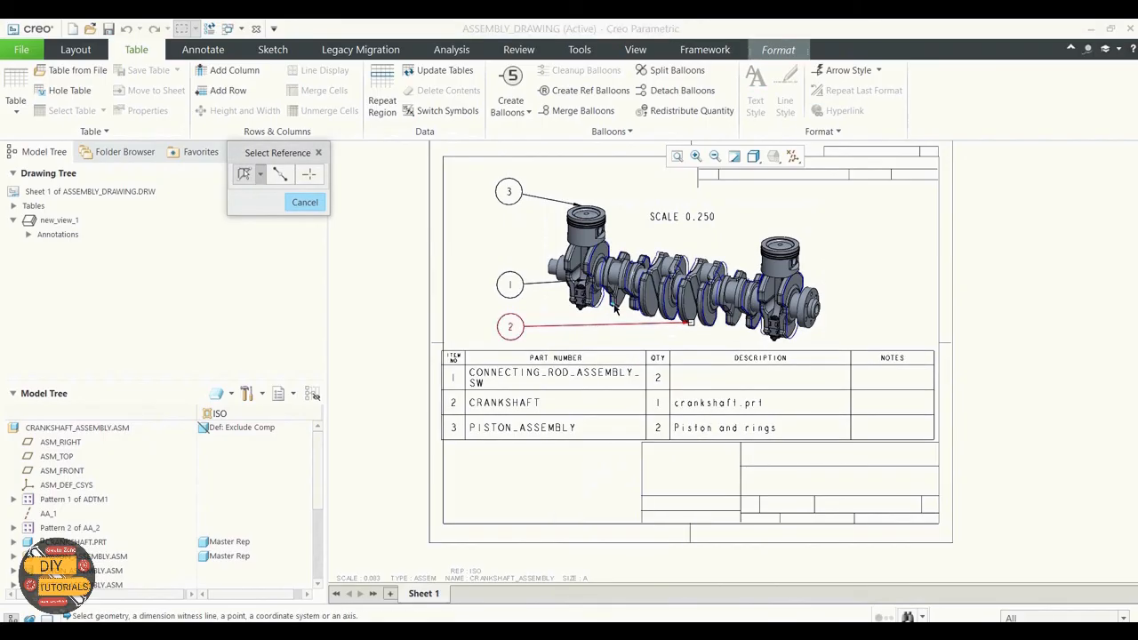
click(614, 308)
click(311, 204)
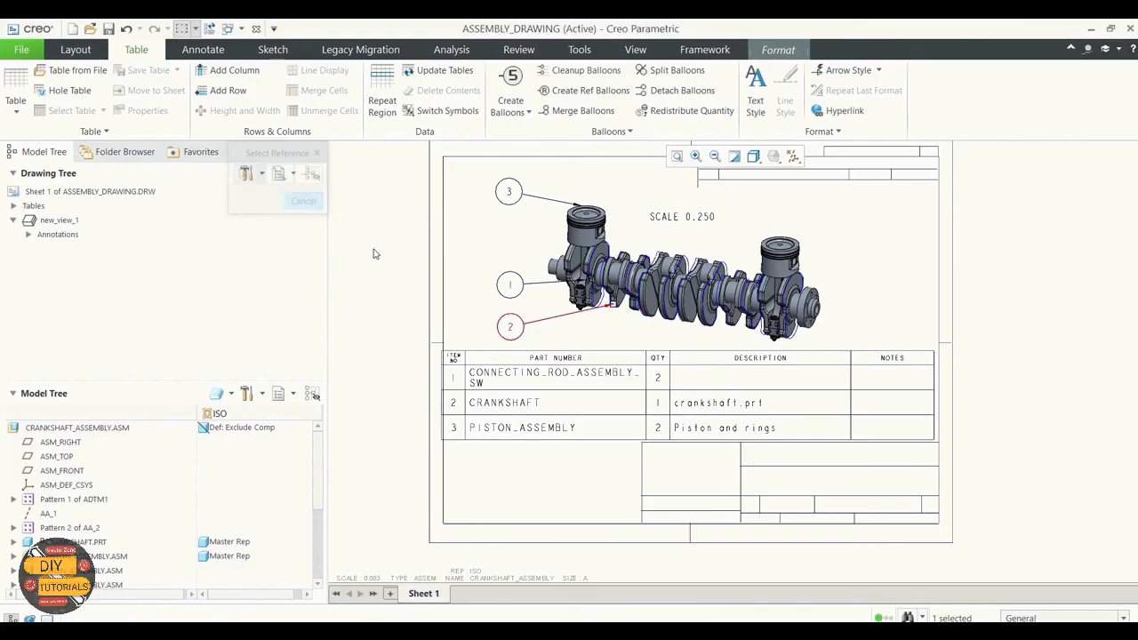
scroll(866, 244, down, 1)
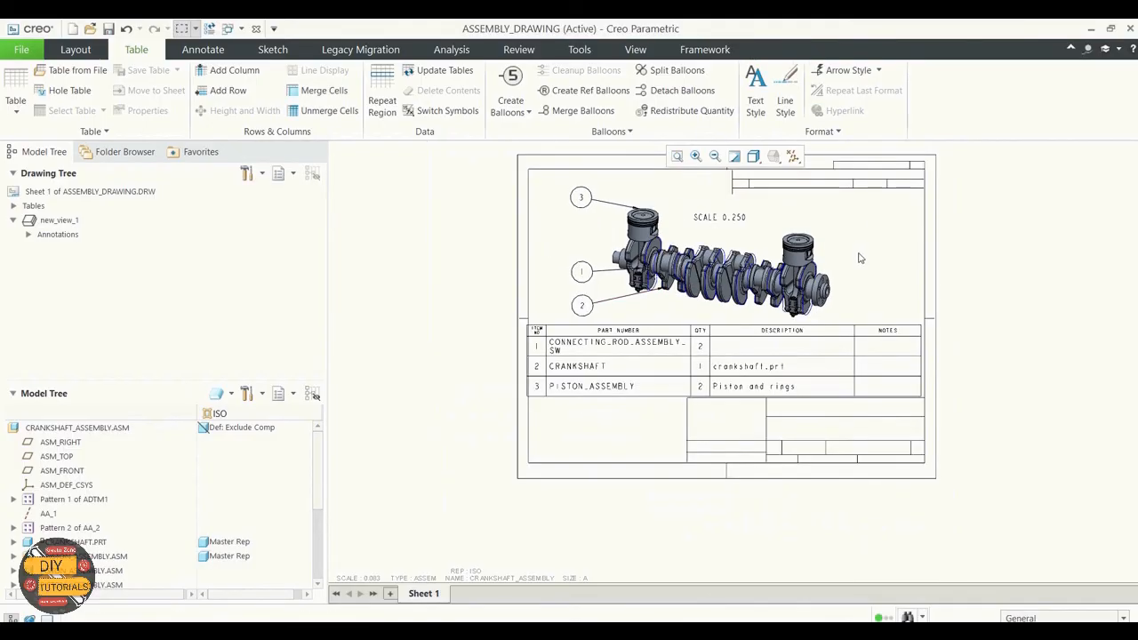
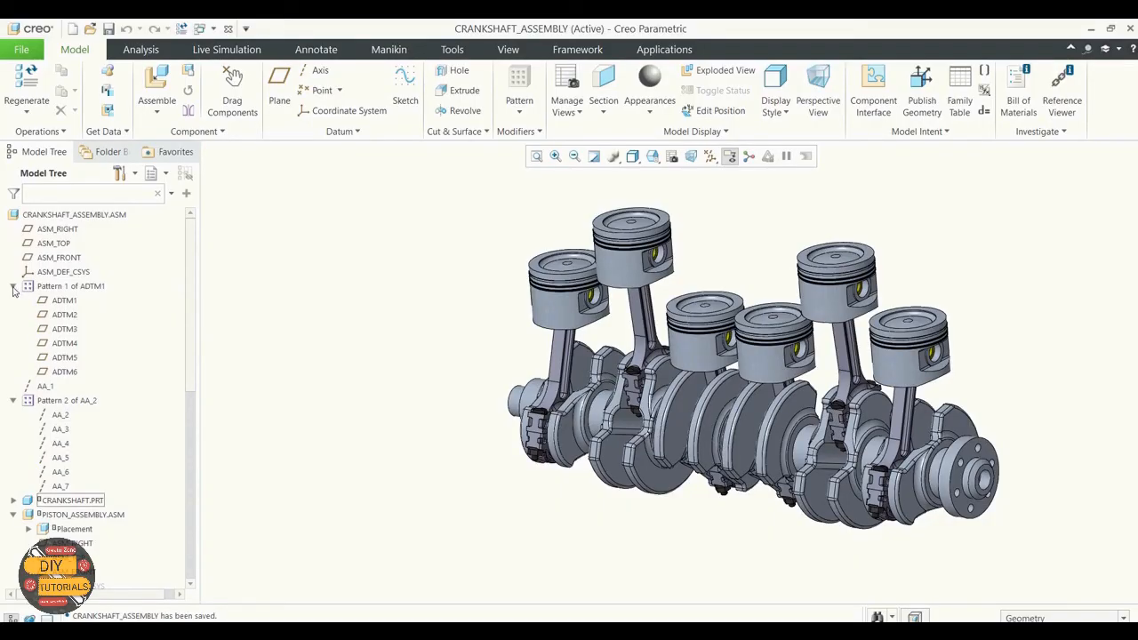
Collapse the expanded datum patterns and piston subassemblies in the crankshaft assembly's model tree
click(14, 286)
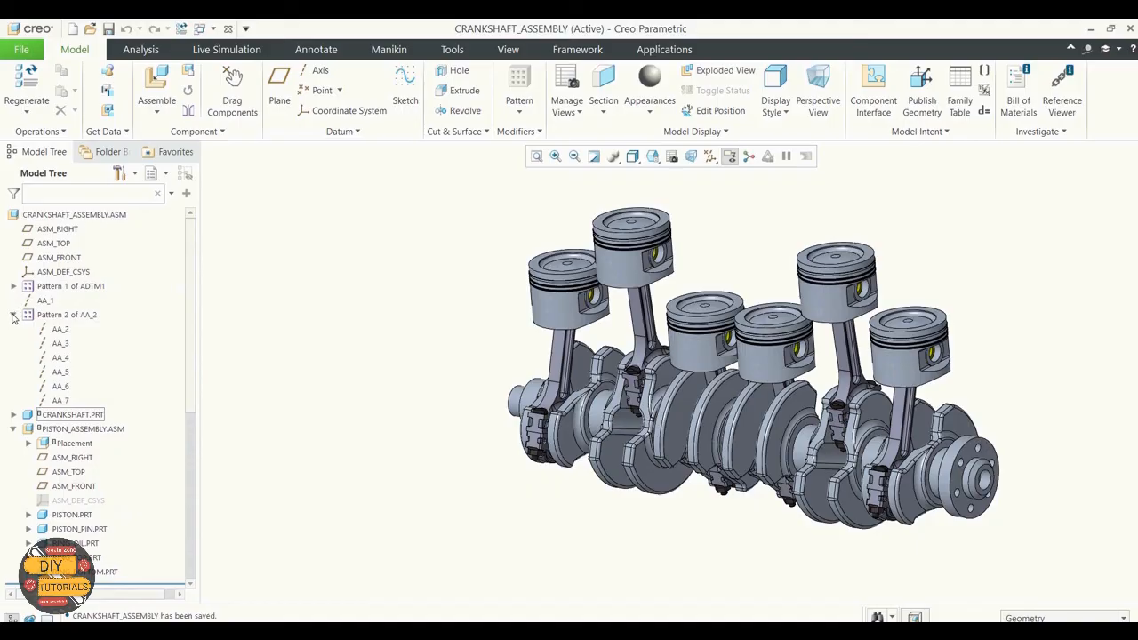
click(14, 314)
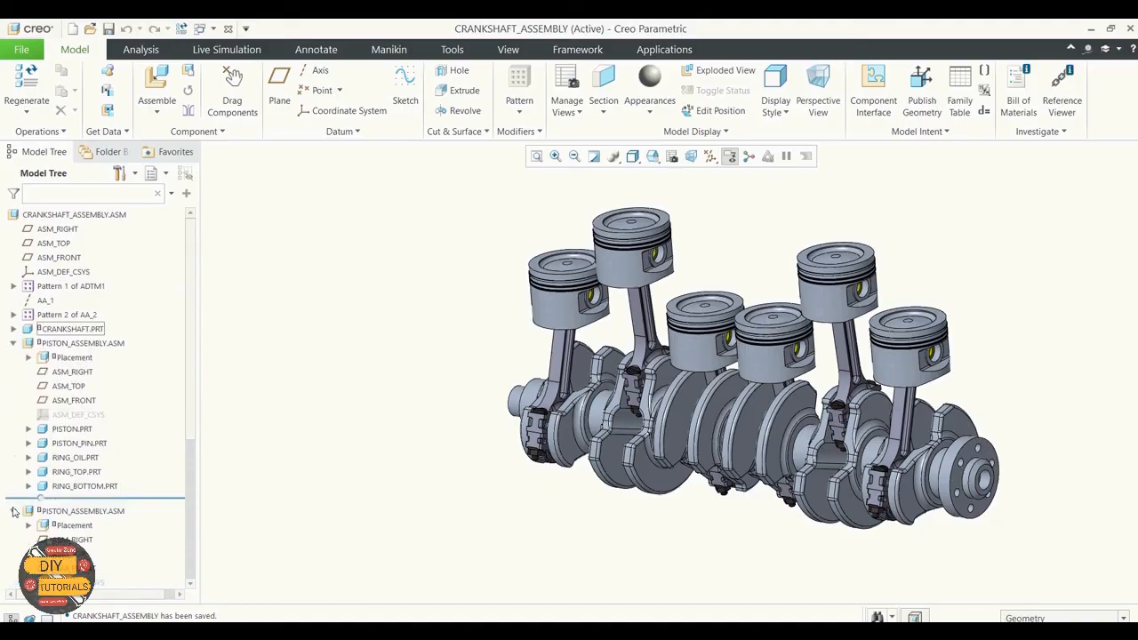
scroll(62, 420, down, 4)
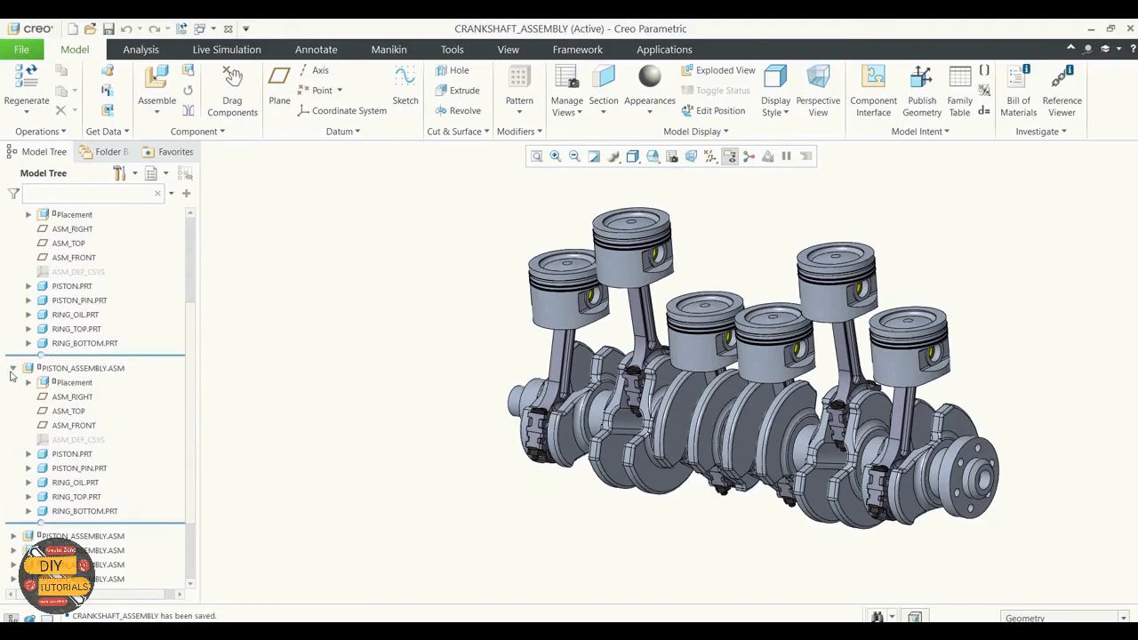
click(13, 370)
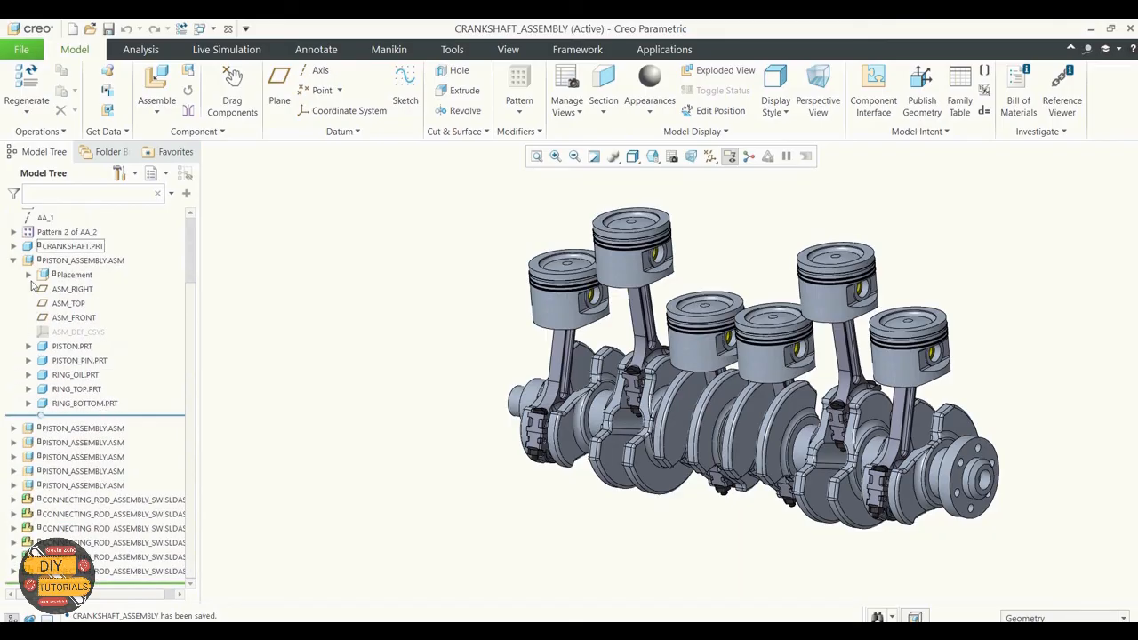
click(15, 260)
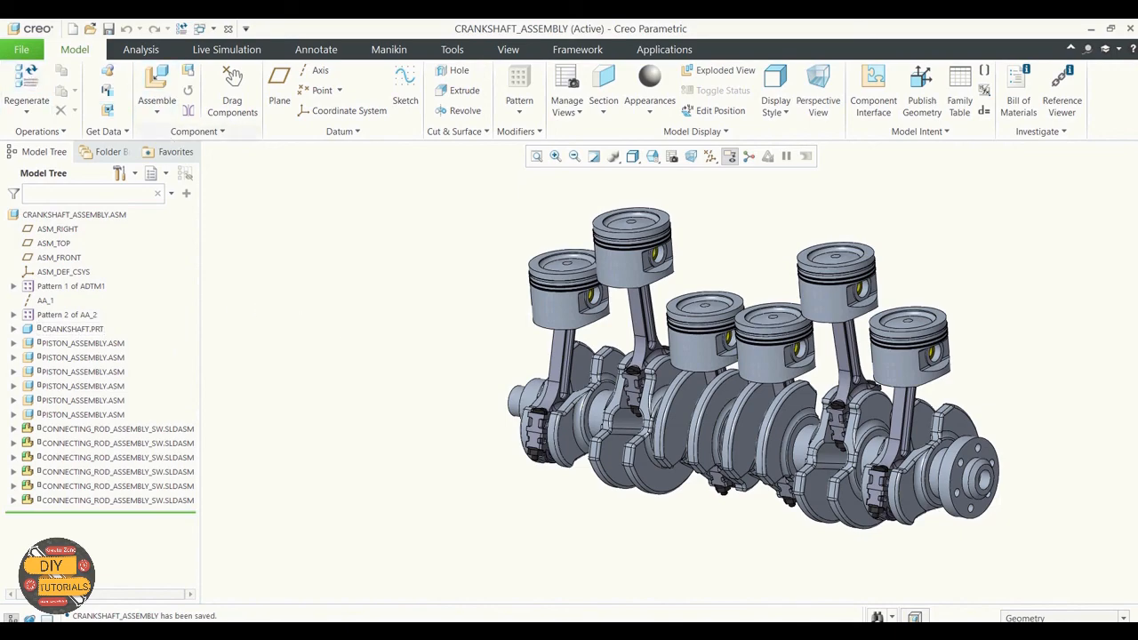
Erase the objects that are not displayed from the session
click(21, 49)
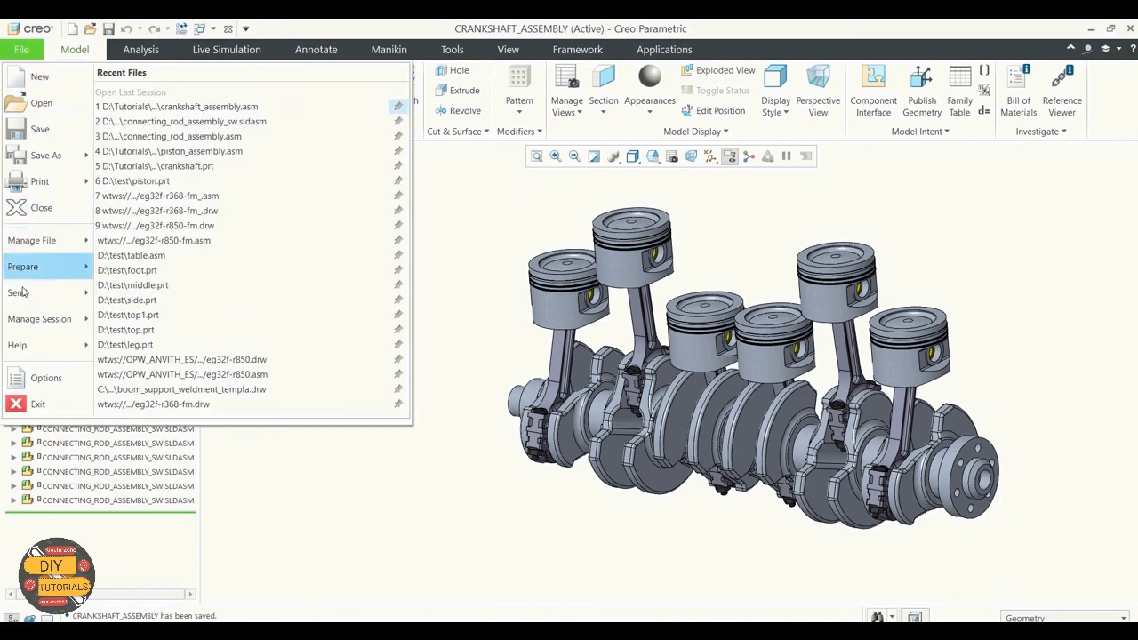
mouse_move(53, 319)
click(171, 138)
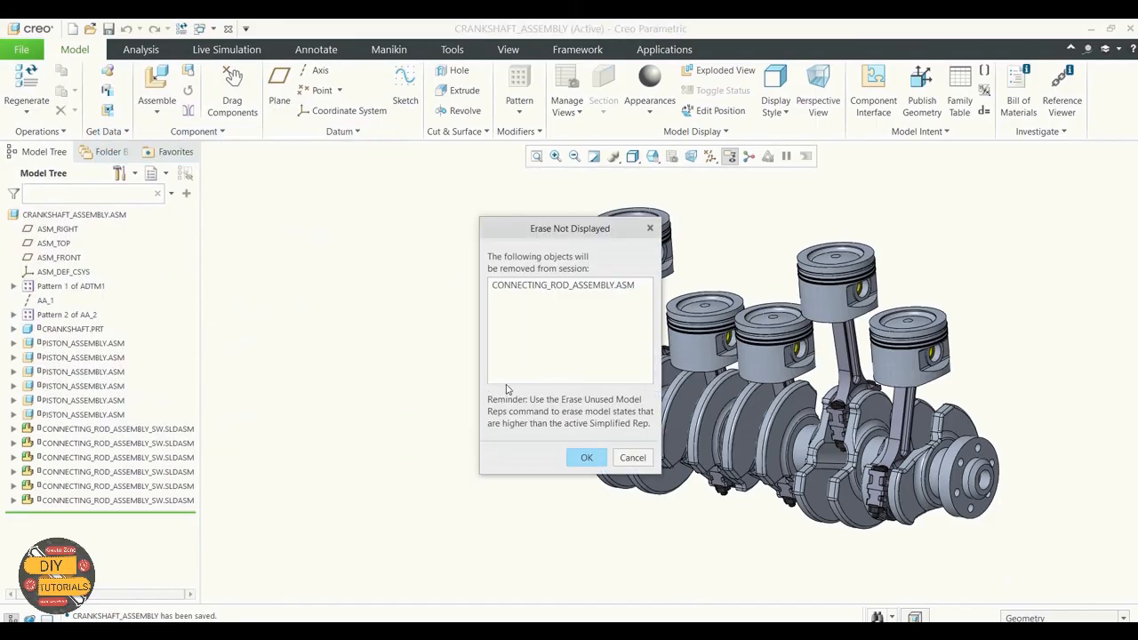
click(586, 457)
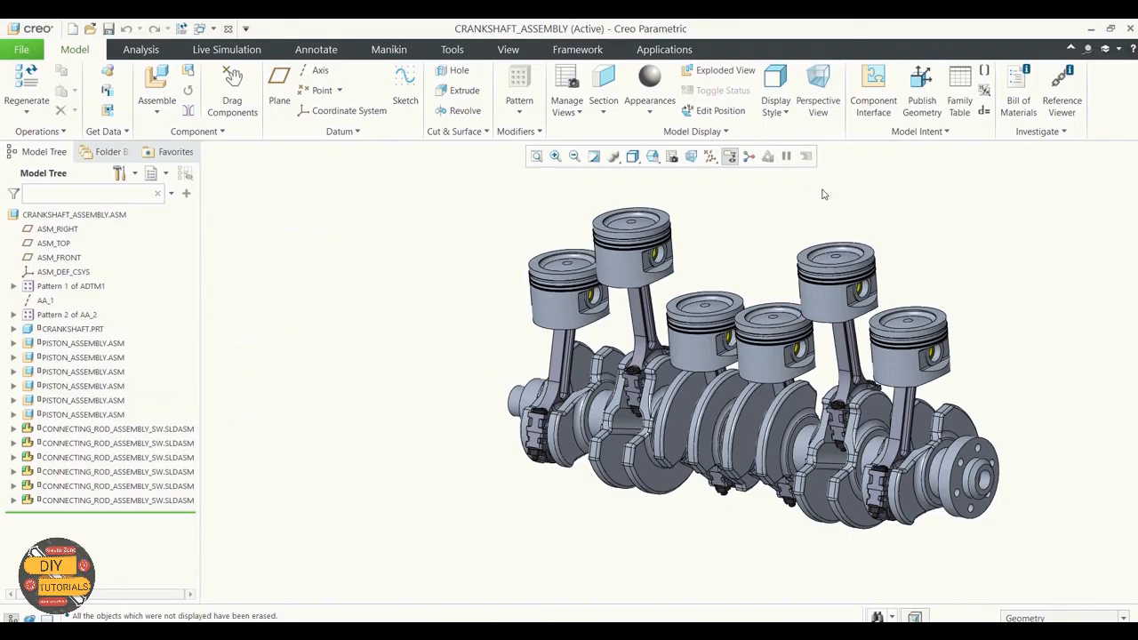
Open the Mechanism application and start a servo motor on the crankshaft's rotation axis
click(663, 49)
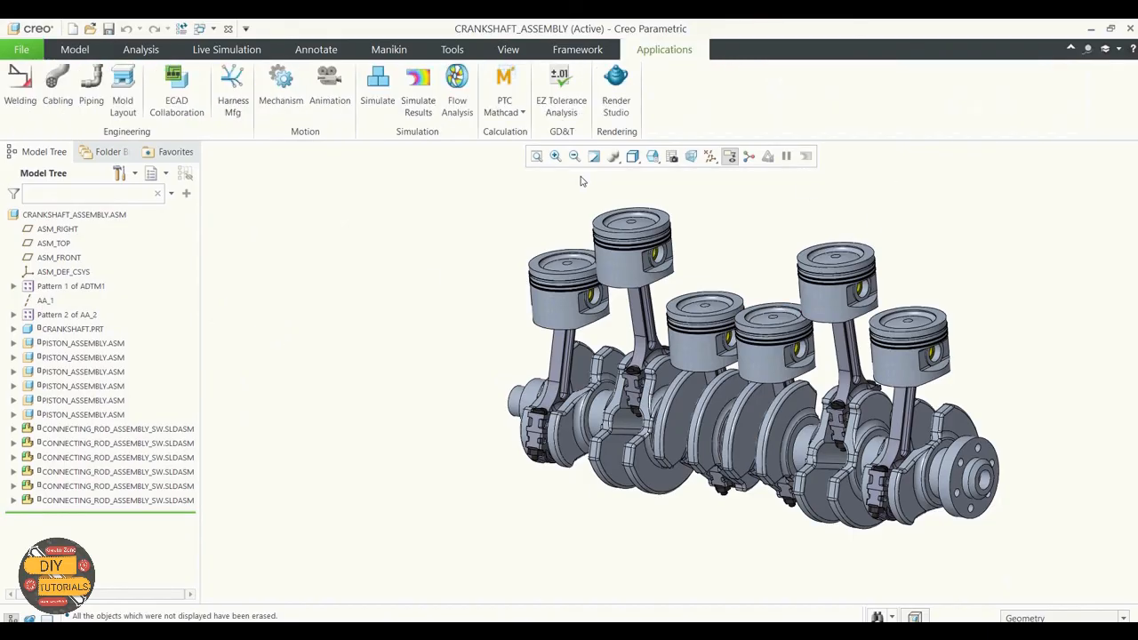
click(282, 89)
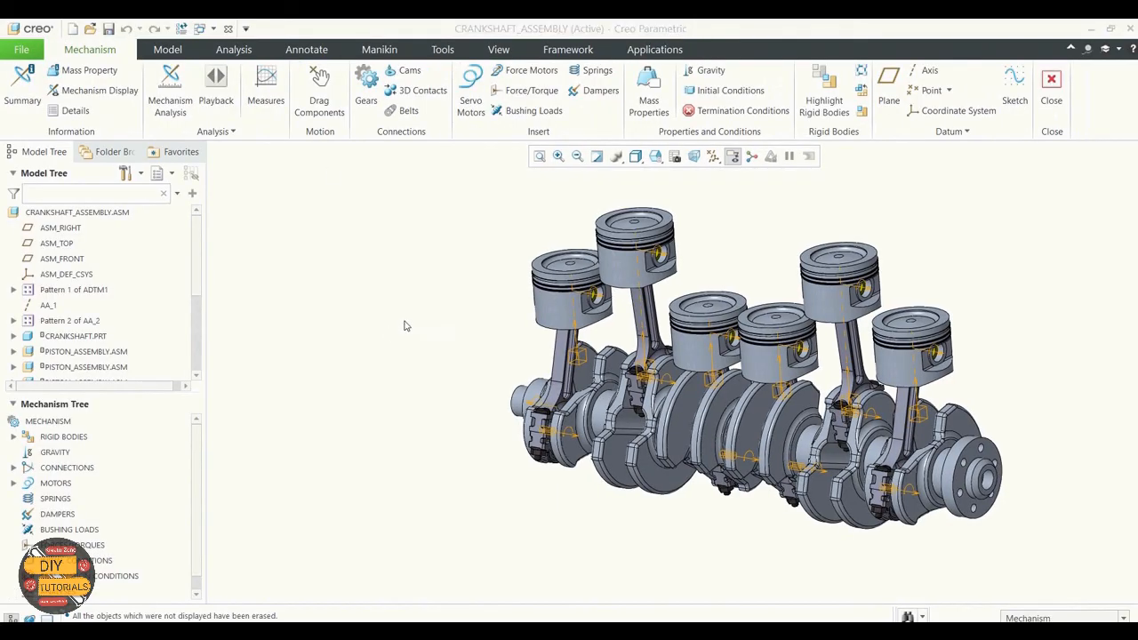
click(471, 89)
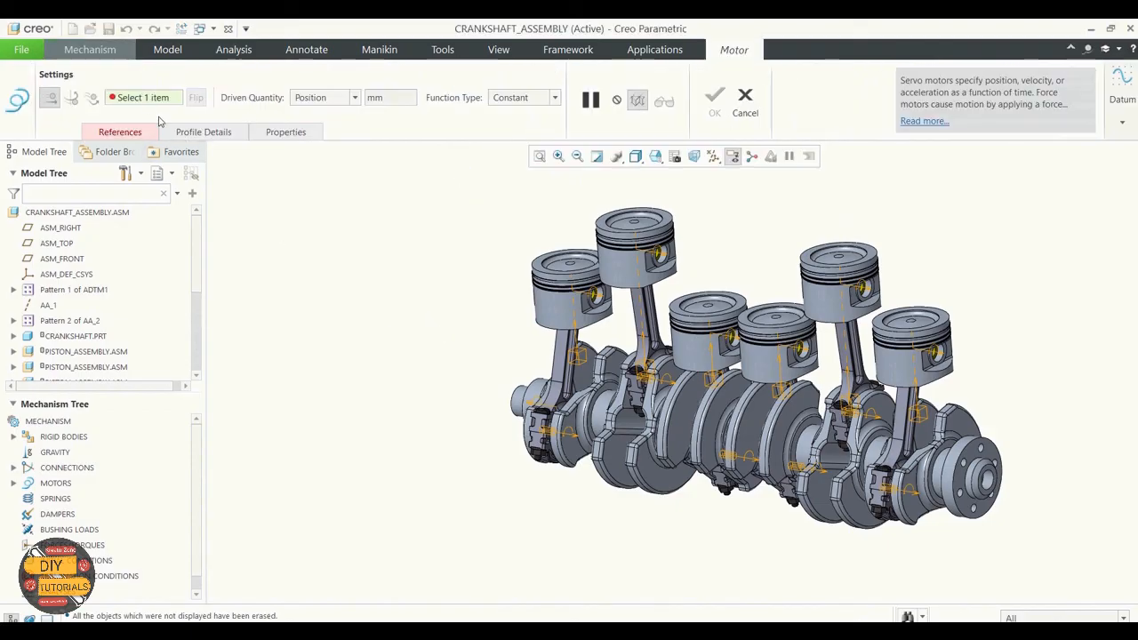
middle_drag(338, 362, 371, 363)
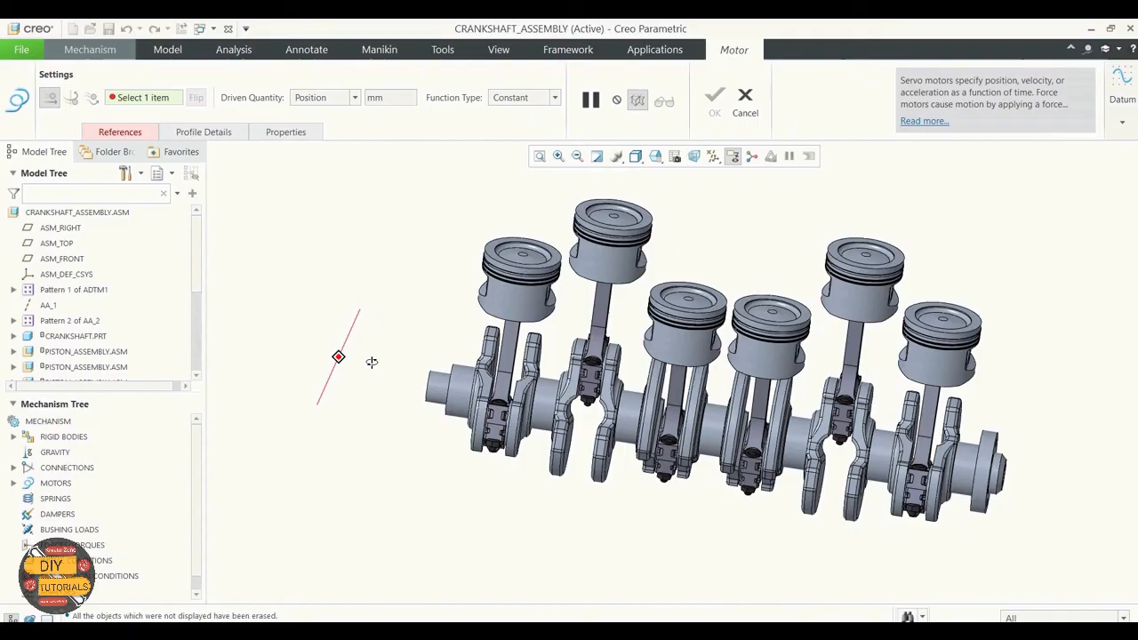
click(445, 391)
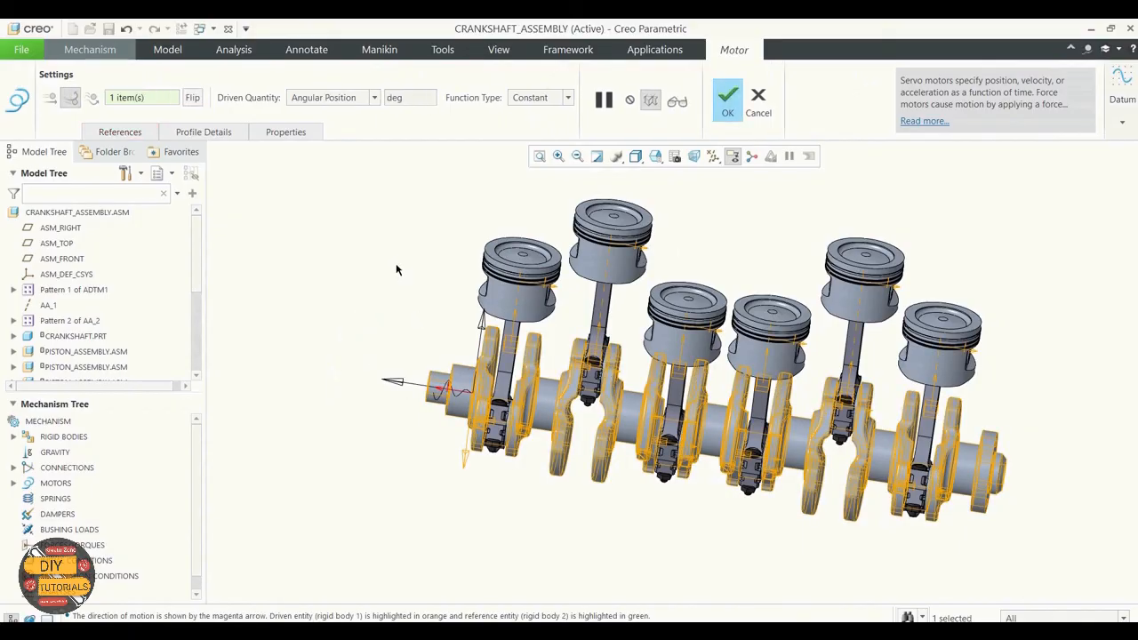
middle_drag(398, 269, 383, 272)
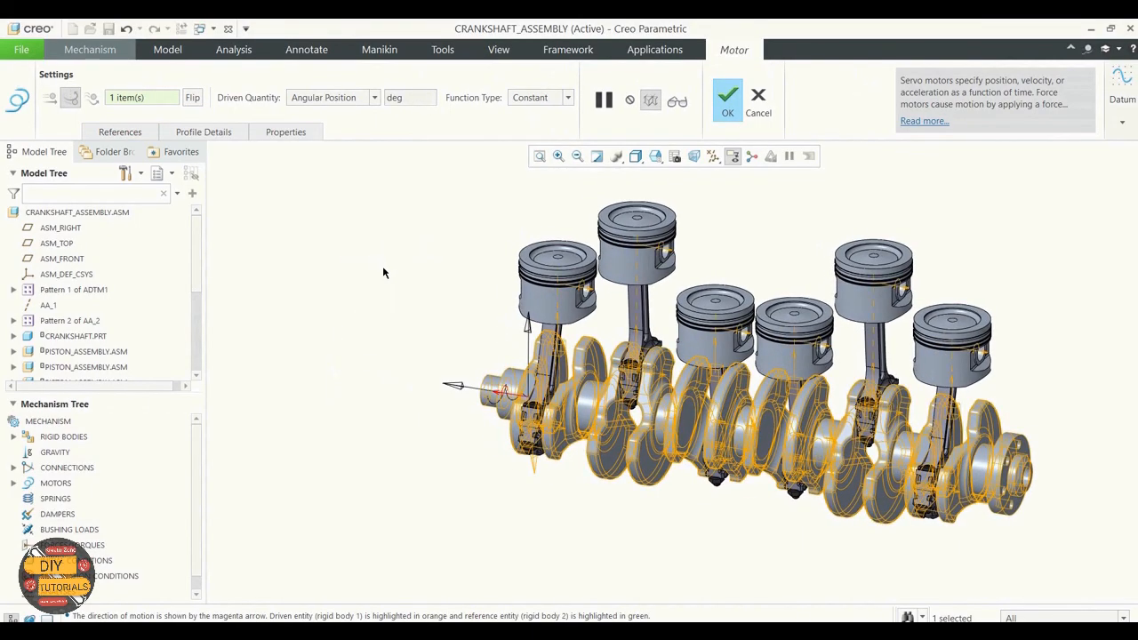
Set the servo motor to drive a constant angular velocity of 45 deg/sec and accept the motor
click(209, 131)
click(278, 181)
click(238, 205)
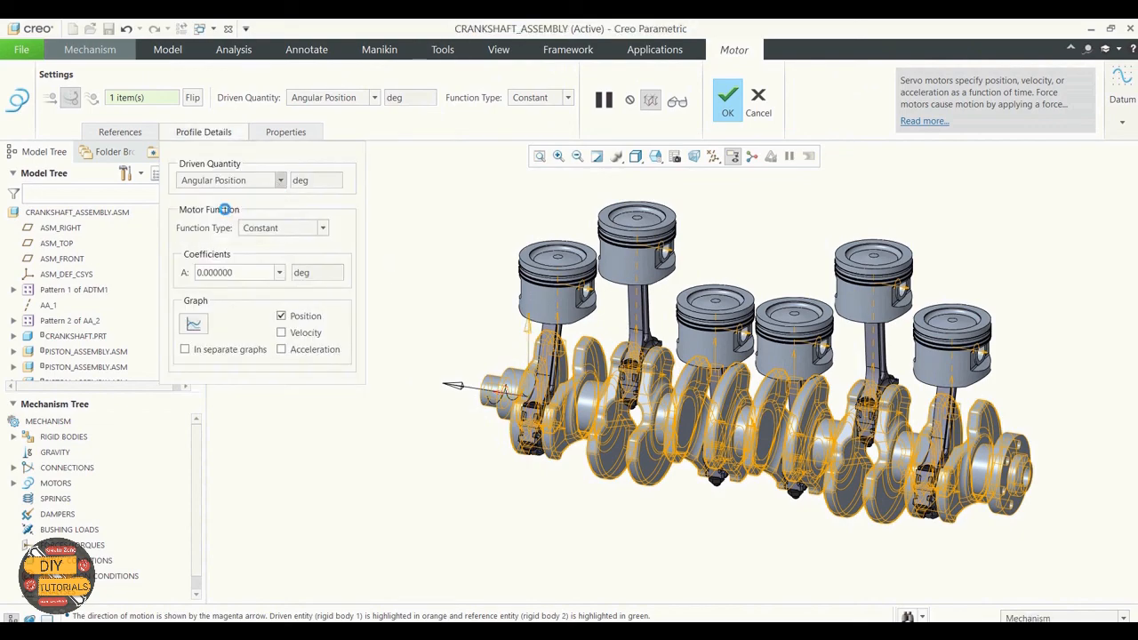
double_click(240, 312)
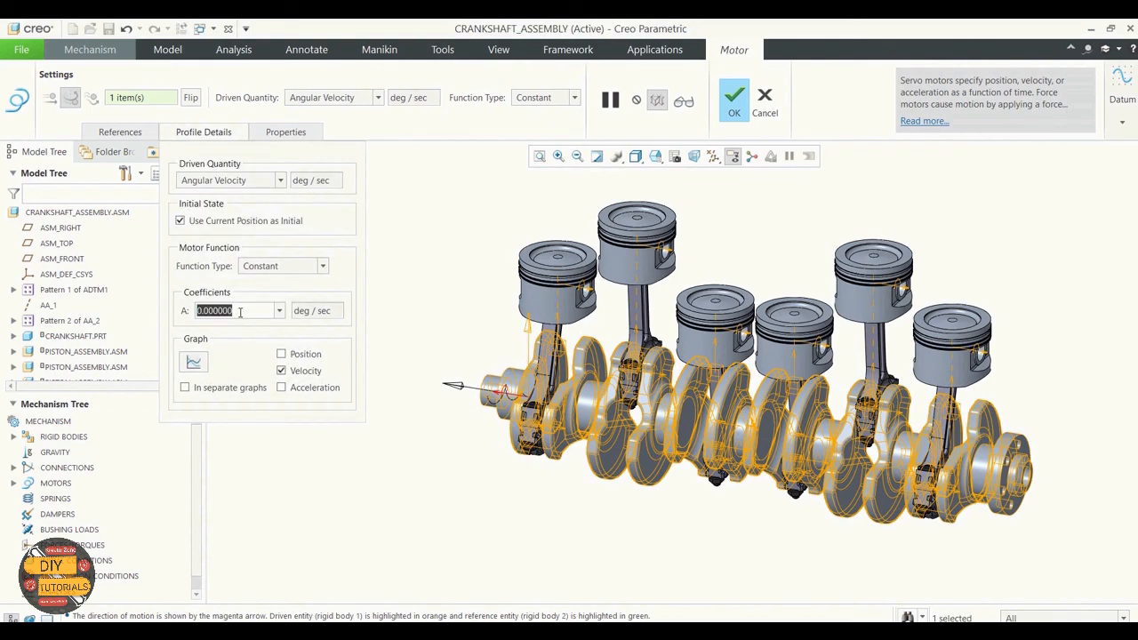
text(45)
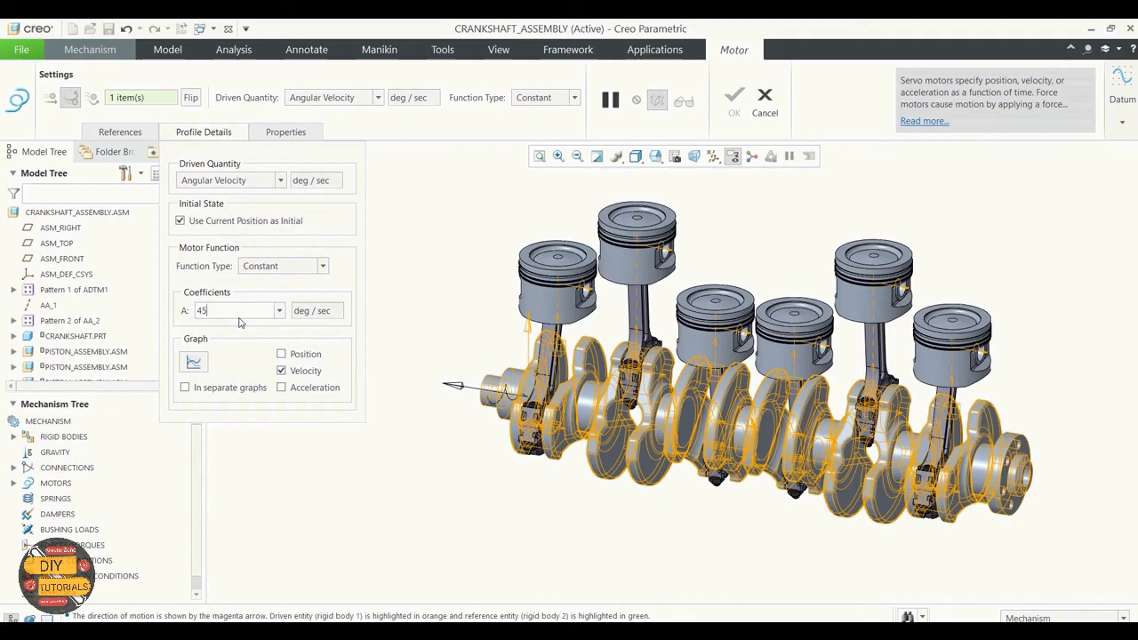
key(Return)
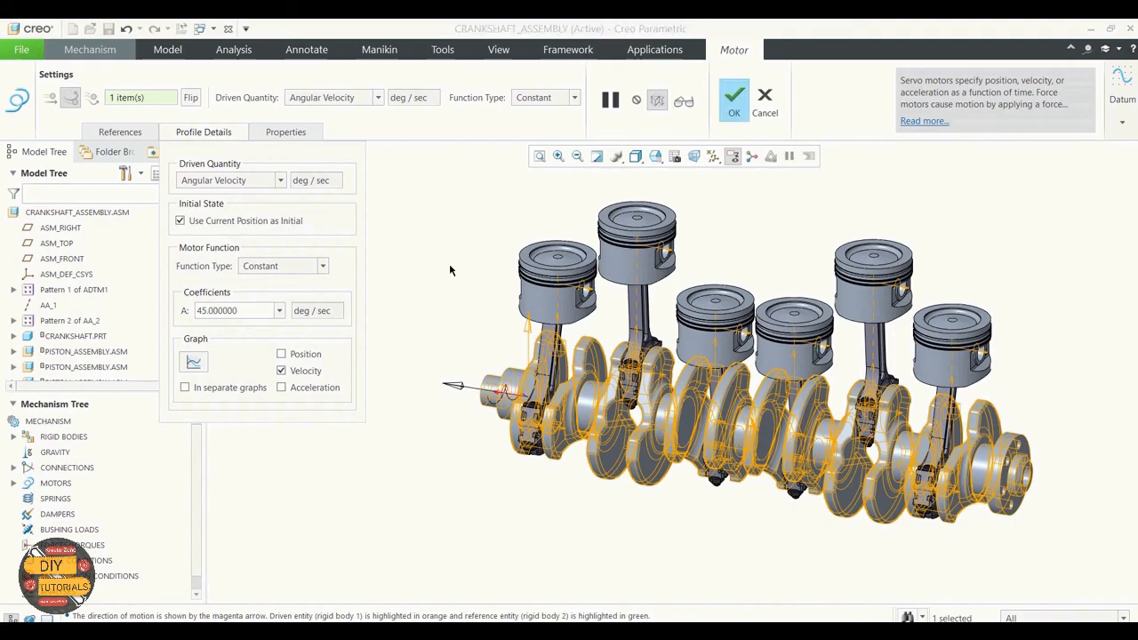
click(237, 134)
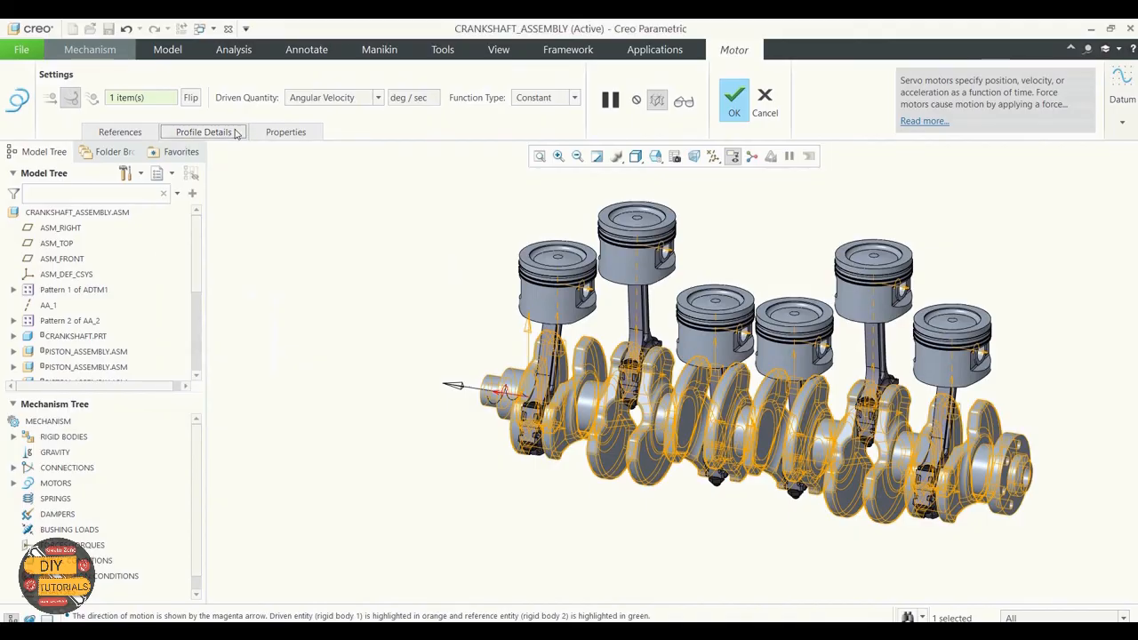
click(734, 104)
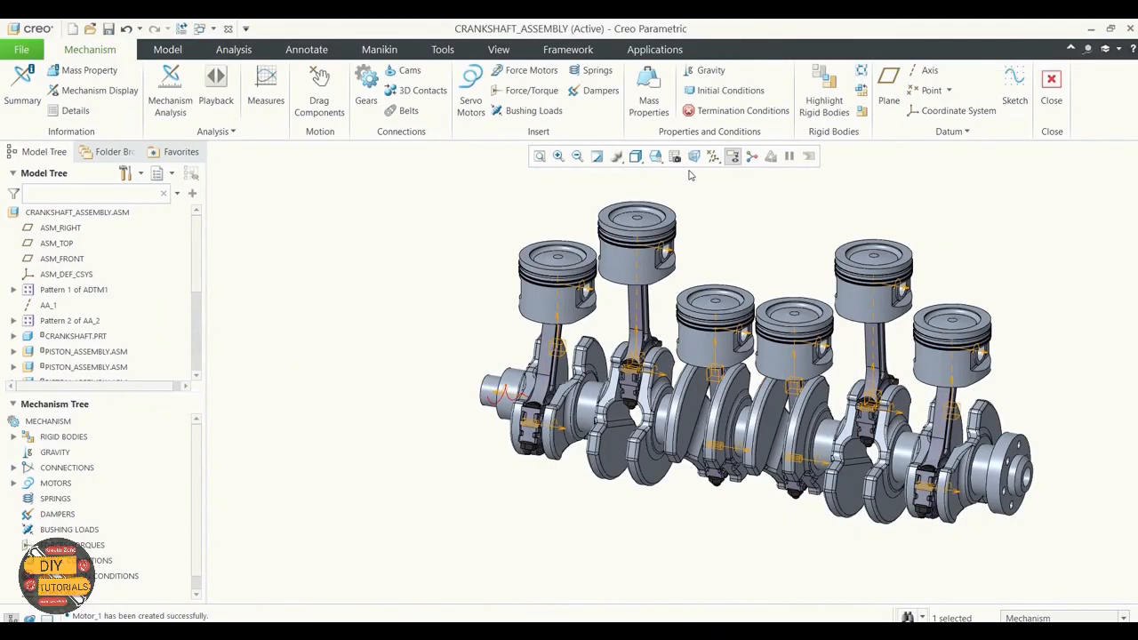
Define a kinematic mechanism analysis named motion with an end time of 12
click(157, 96)
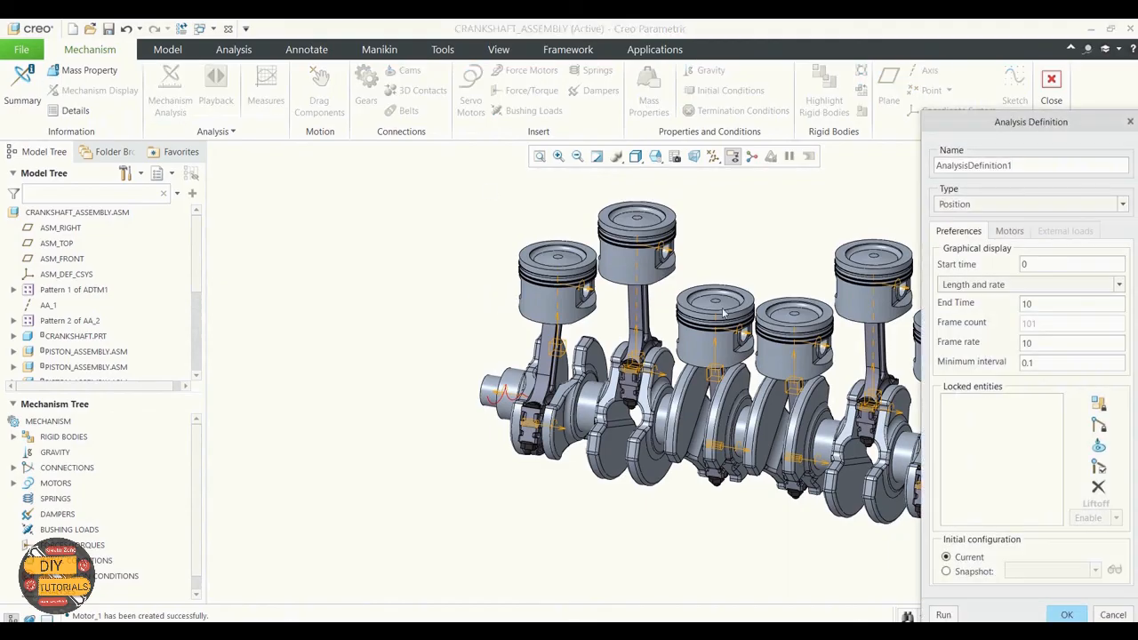
drag(1021, 167, 929, 167)
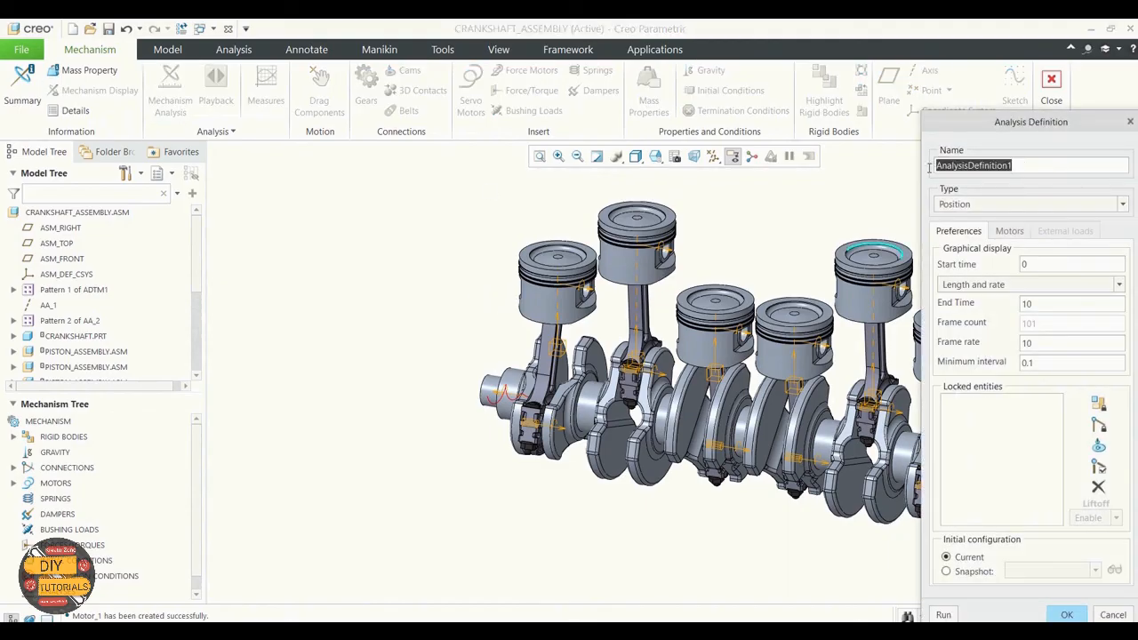
drag(1004, 133, 555, 96)
key(BackSpace)
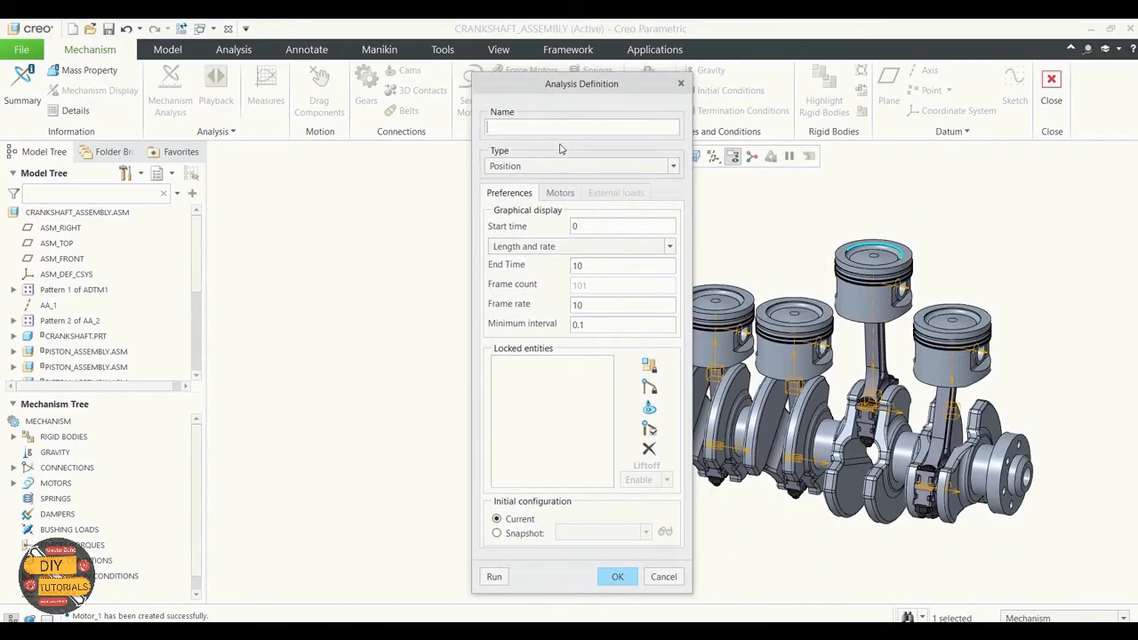
text(motion)
click(594, 166)
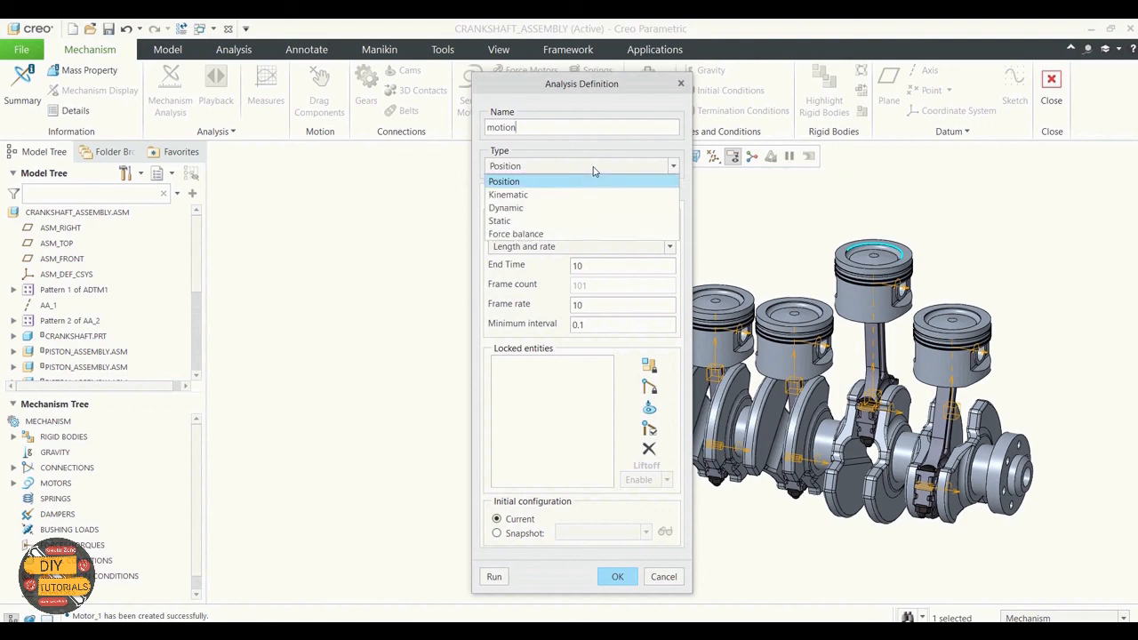
click(550, 195)
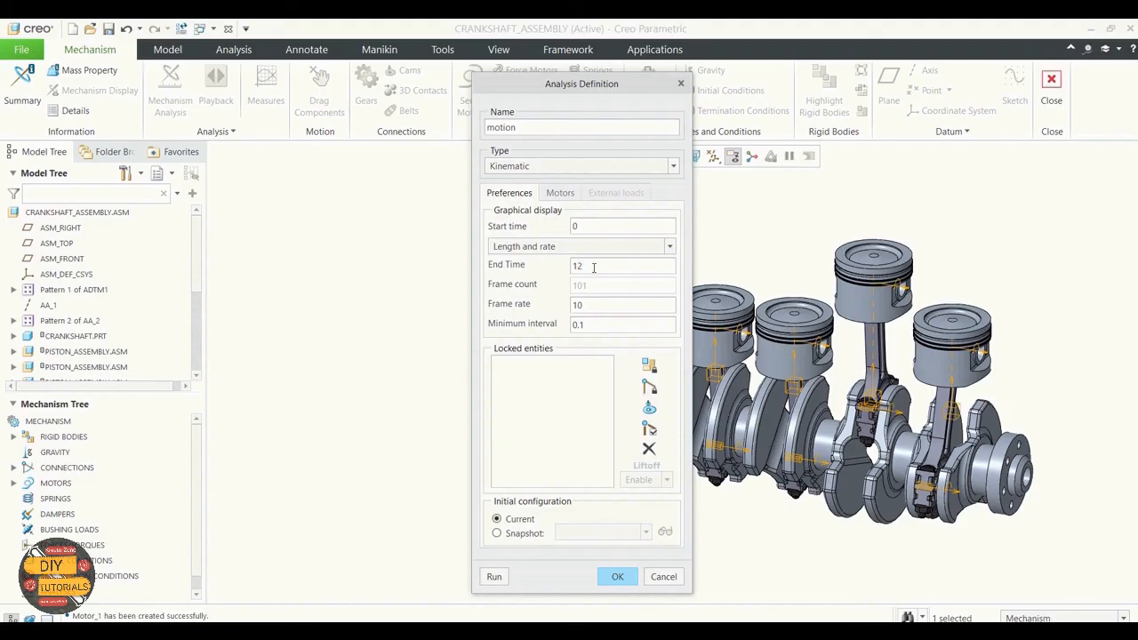
Run the motion analysis, rerun it overwriting the existing result set, and accept the analysis definition
click(494, 578)
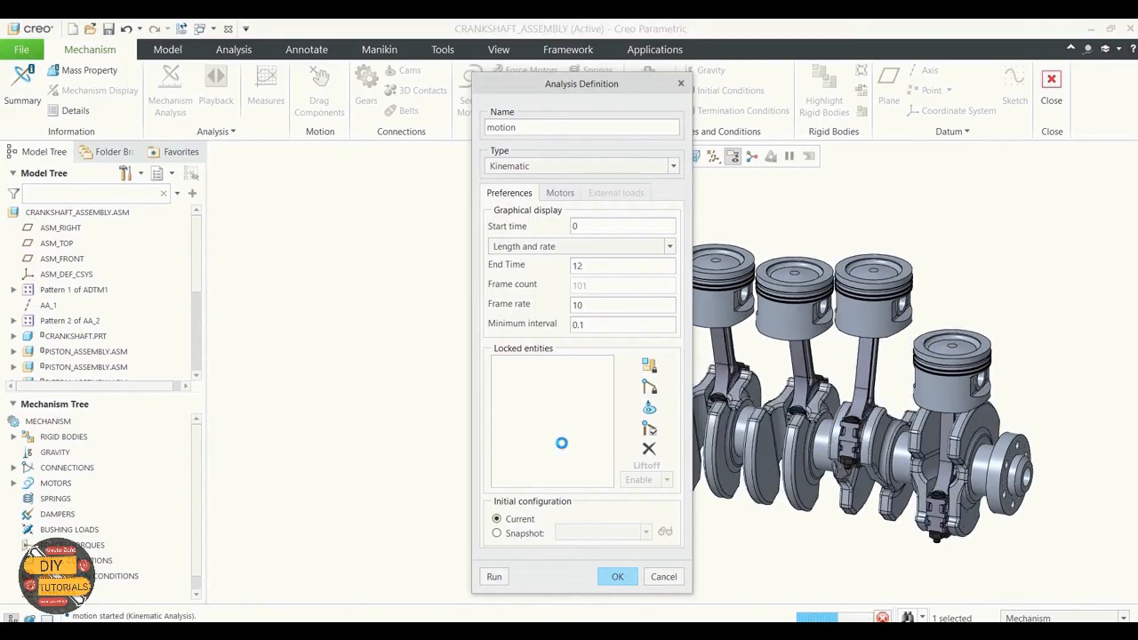
drag(603, 83, 343, 58)
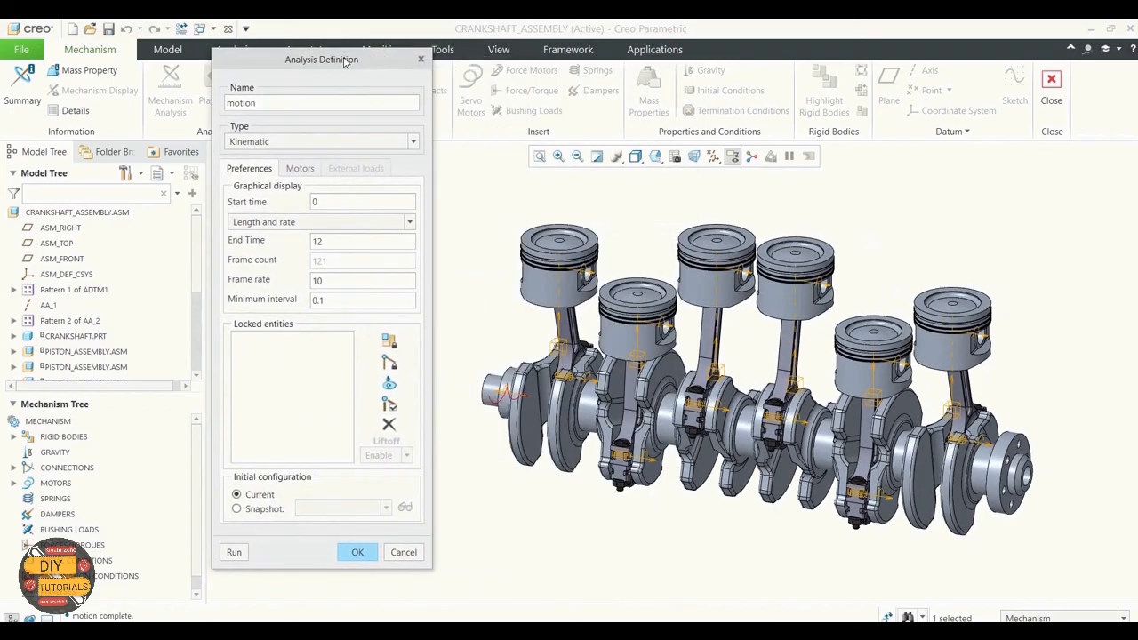
click(232, 553)
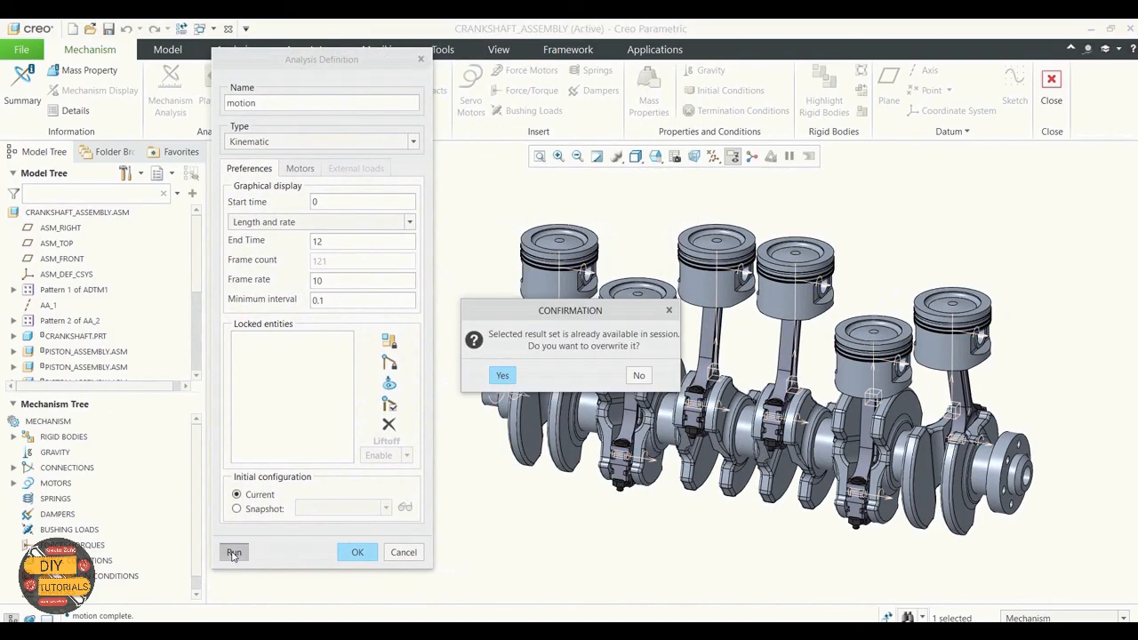
click(502, 376)
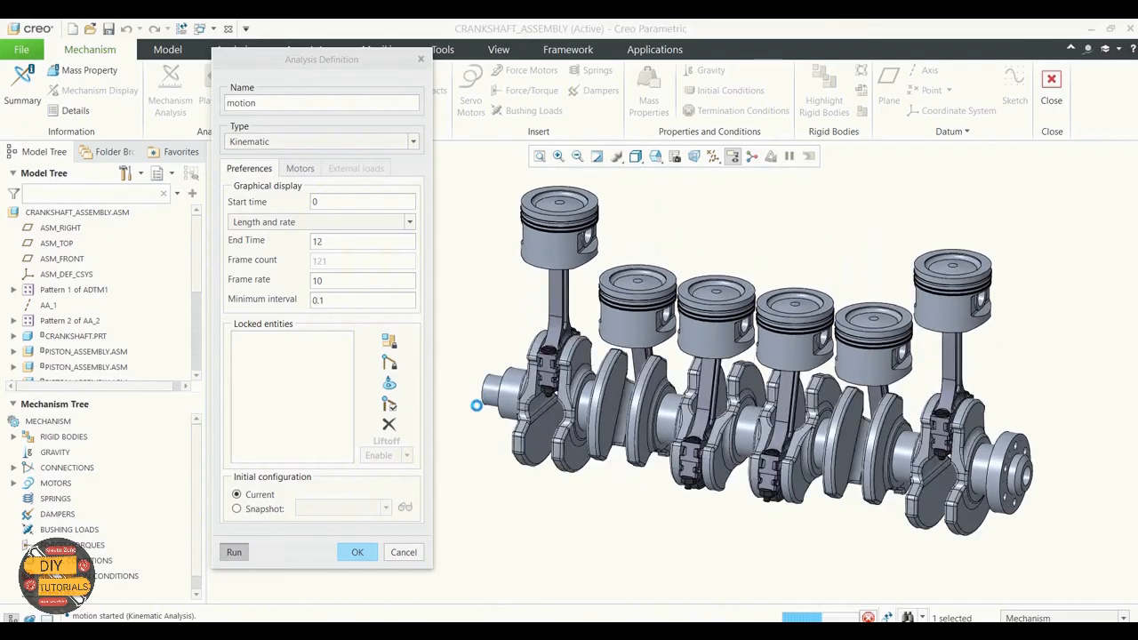
click(358, 554)
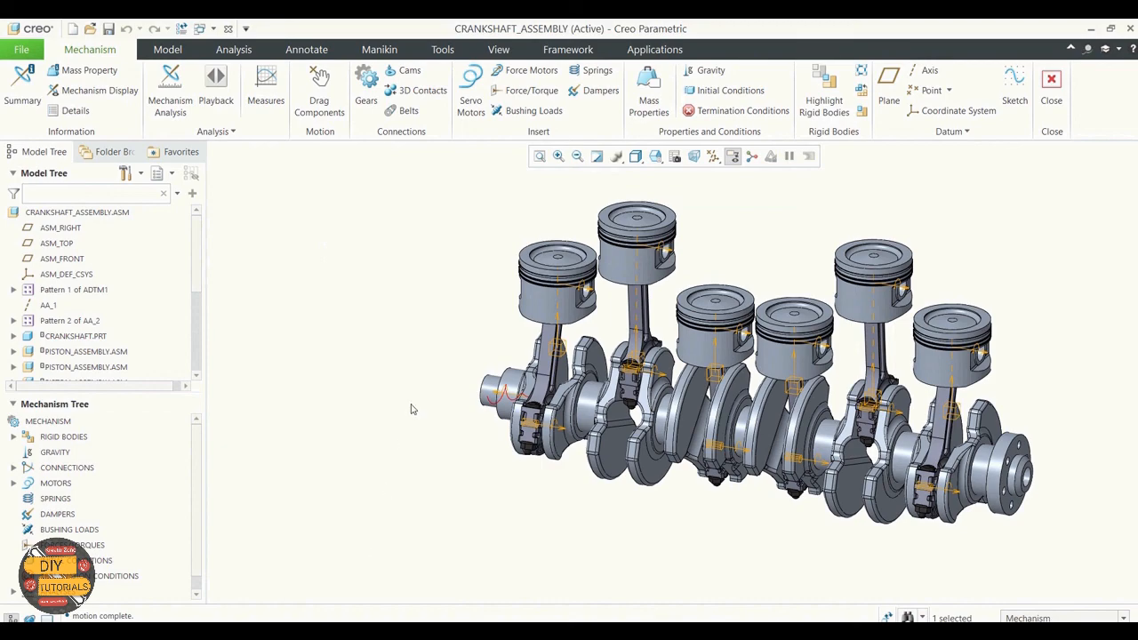
Start a new measure for the analysis results, with type Velocity and the name v_1
click(252, 87)
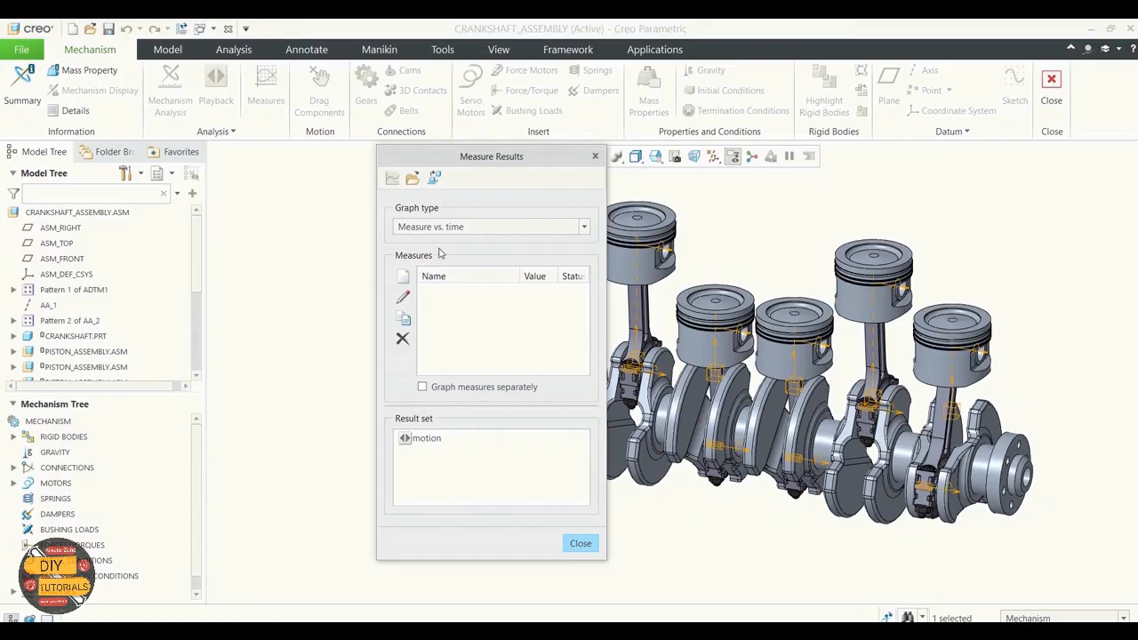
click(402, 276)
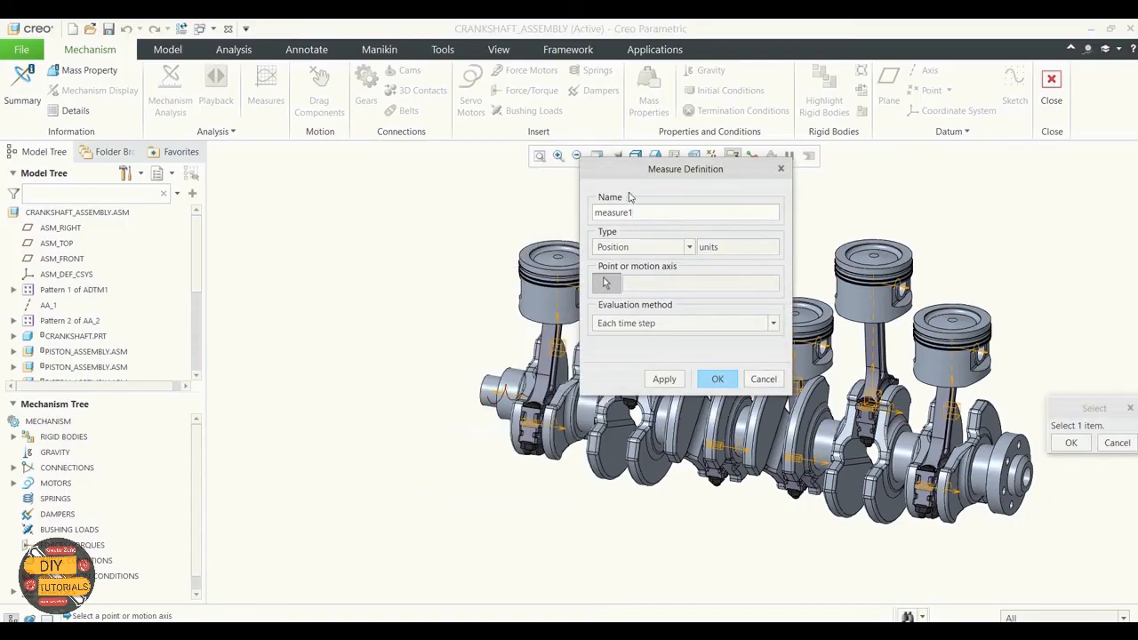
click(690, 247)
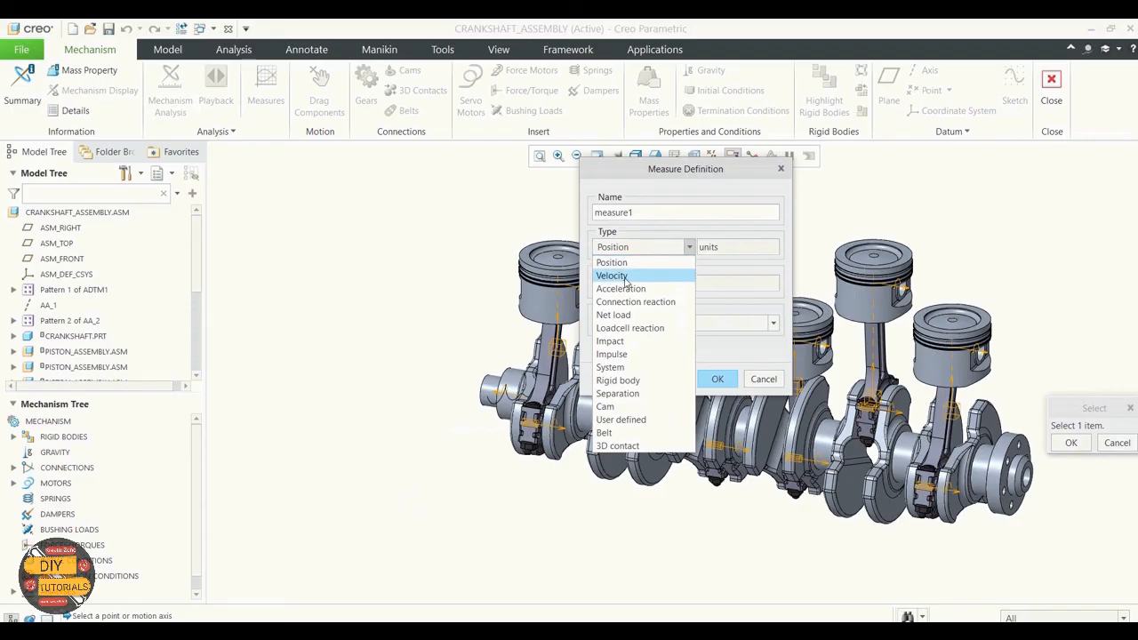
click(633, 276)
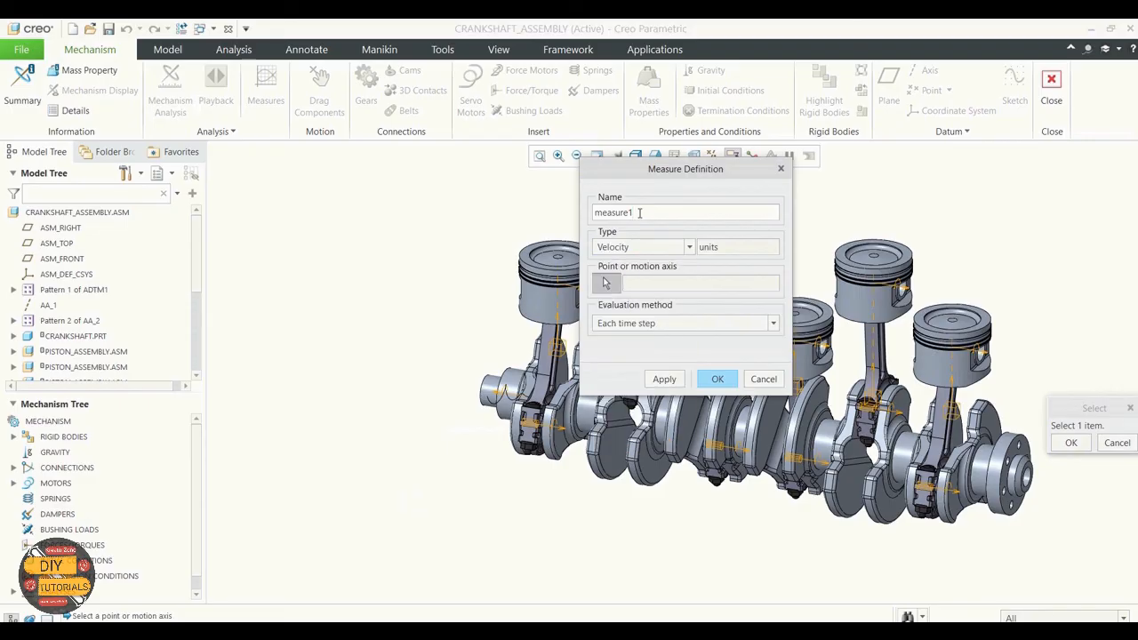
key(BackSpace)
key(BackSpace)
key(BackSpace)
key(BackSpace)
key(BackSpace)
key(BackSpace)
key(BackSpace)
text(v_)
Assign measure v_1 to the rotation motion axis on the first piston, at the crankshaft's narrow end, and accept it
drag(658, 178, 783, 179)
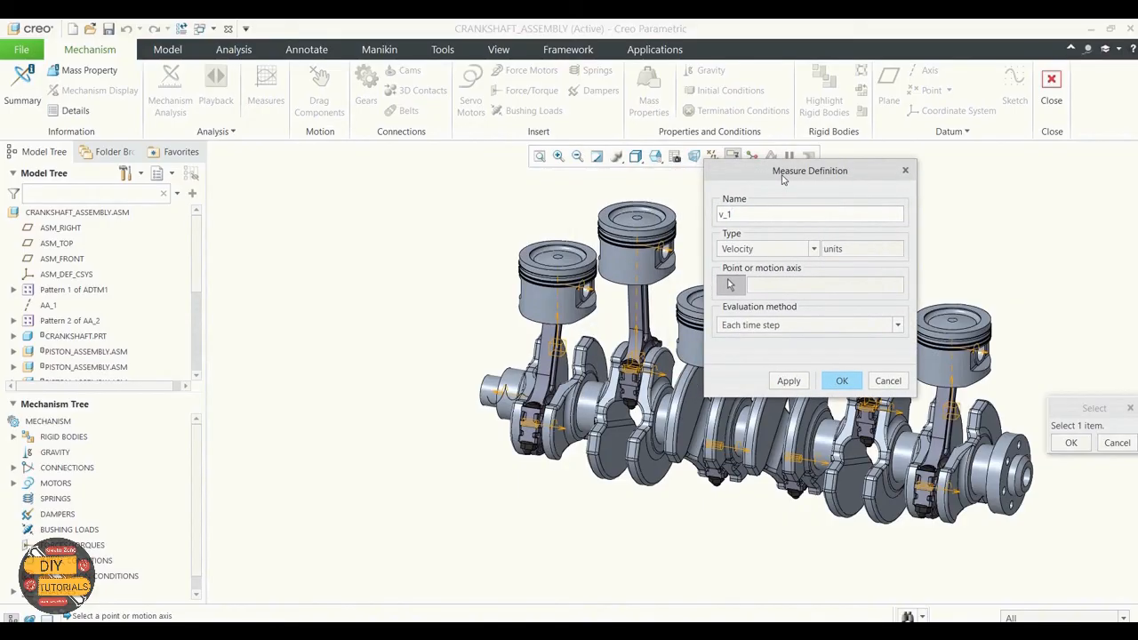
click(734, 287)
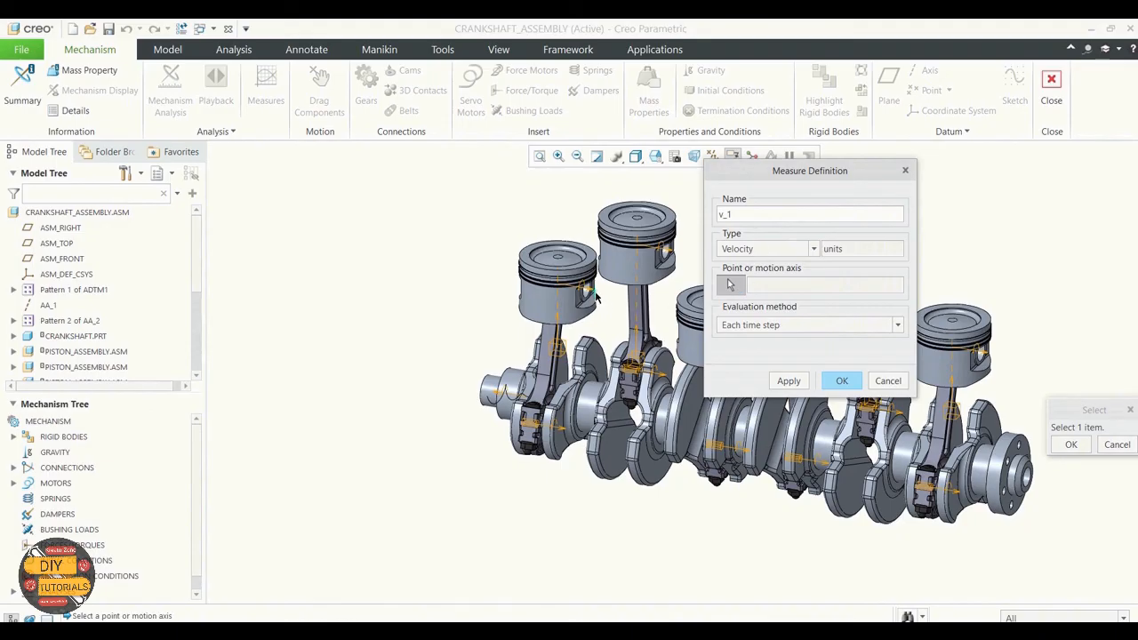
scroll(587, 289, up, 3)
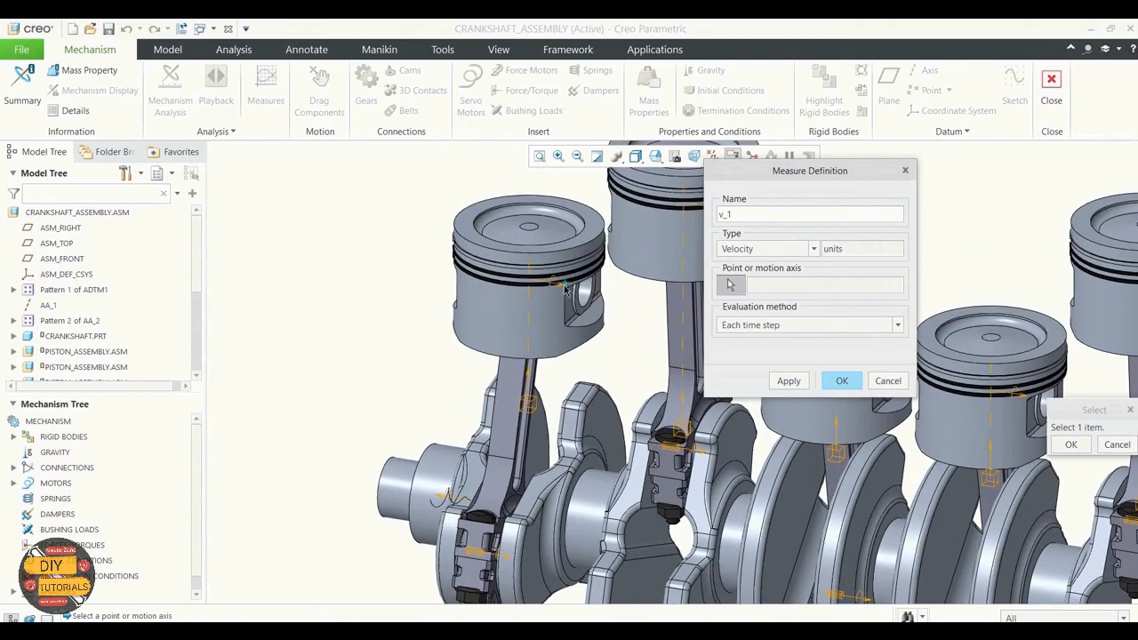
click(553, 286)
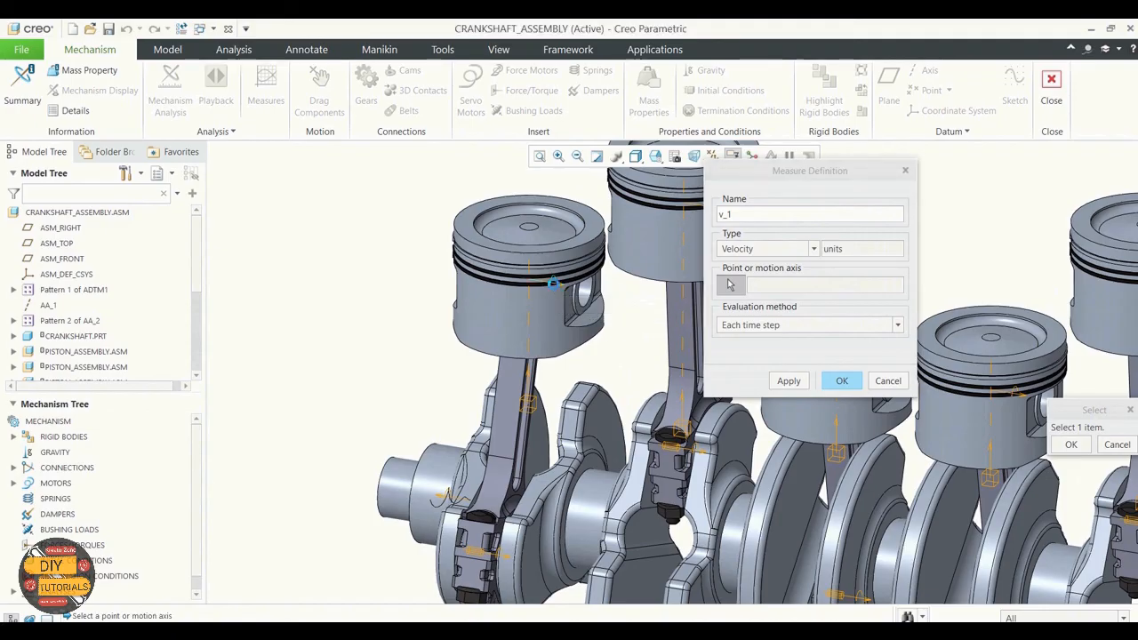
scroll(524, 255, down, 4)
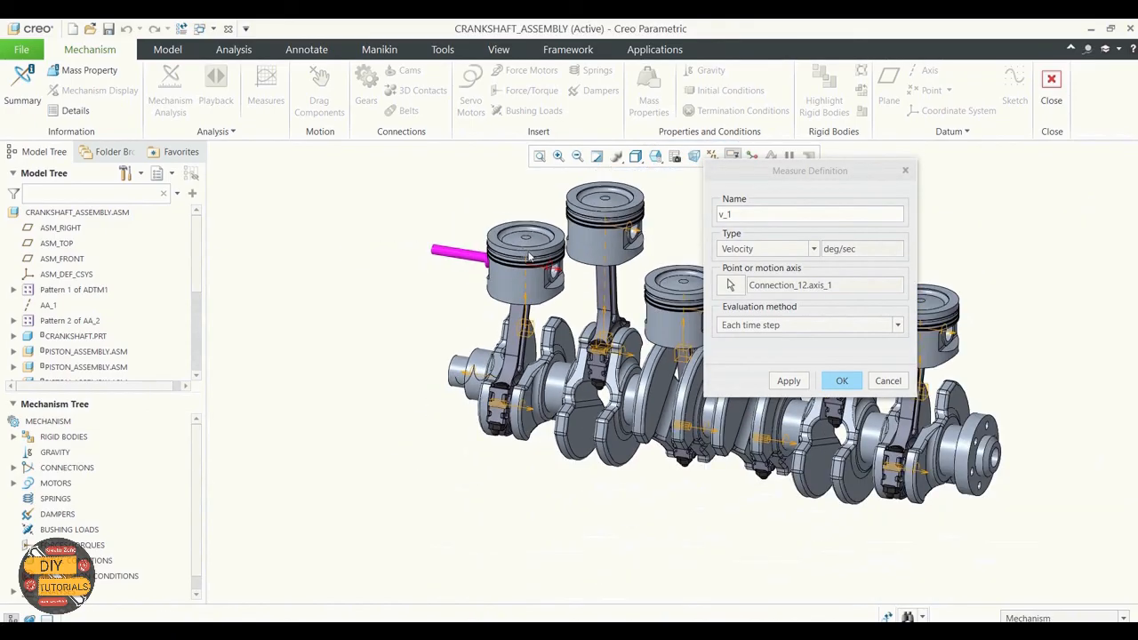
click(790, 382)
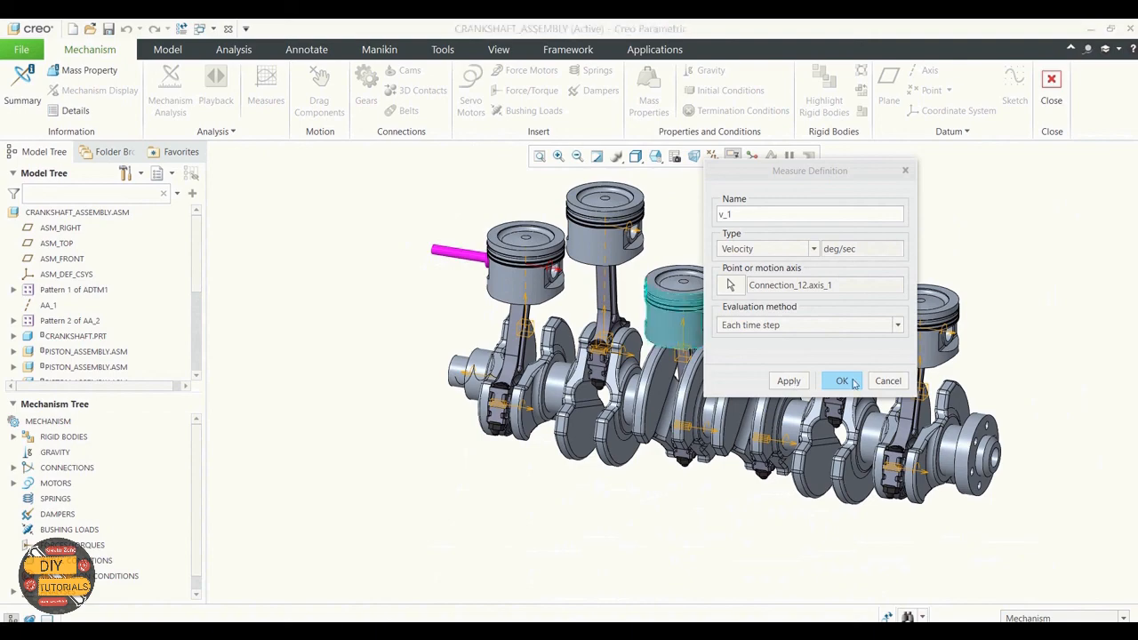
click(844, 381)
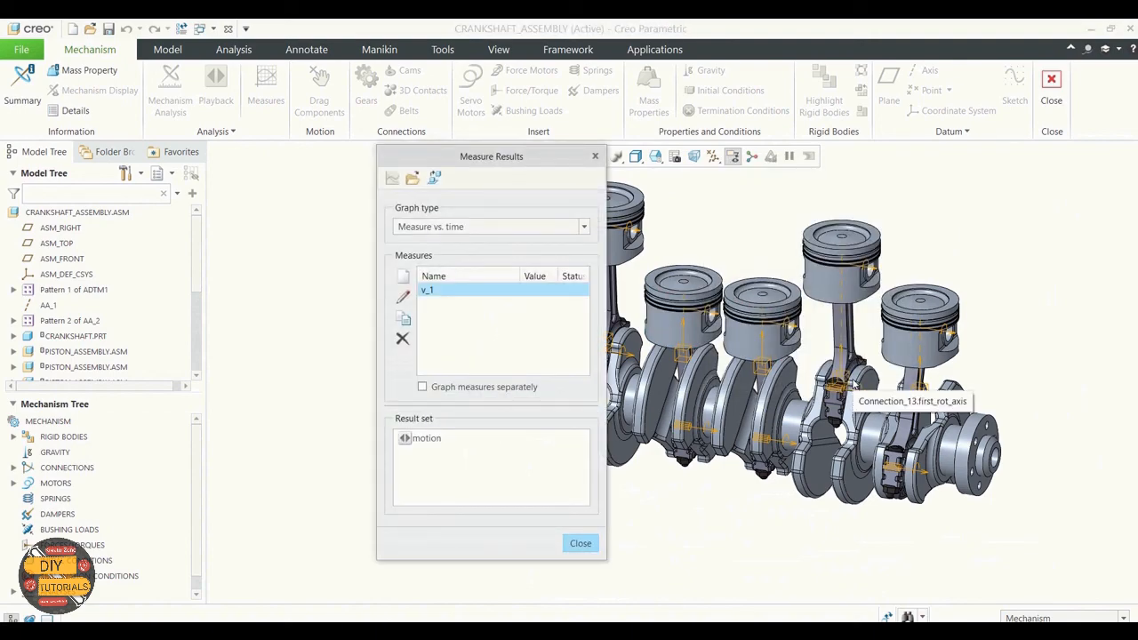
Create a Velocity measure named v_2 on the rotation motion axis of the second piston from the crankshaft's narrow end
click(403, 277)
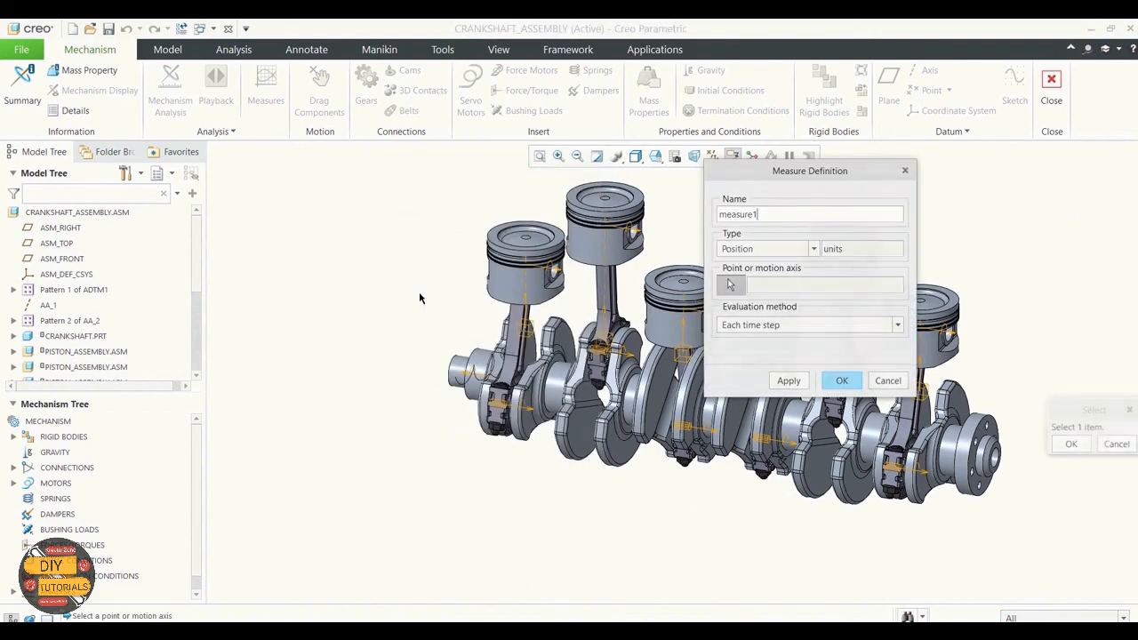
drag(766, 215, 698, 216)
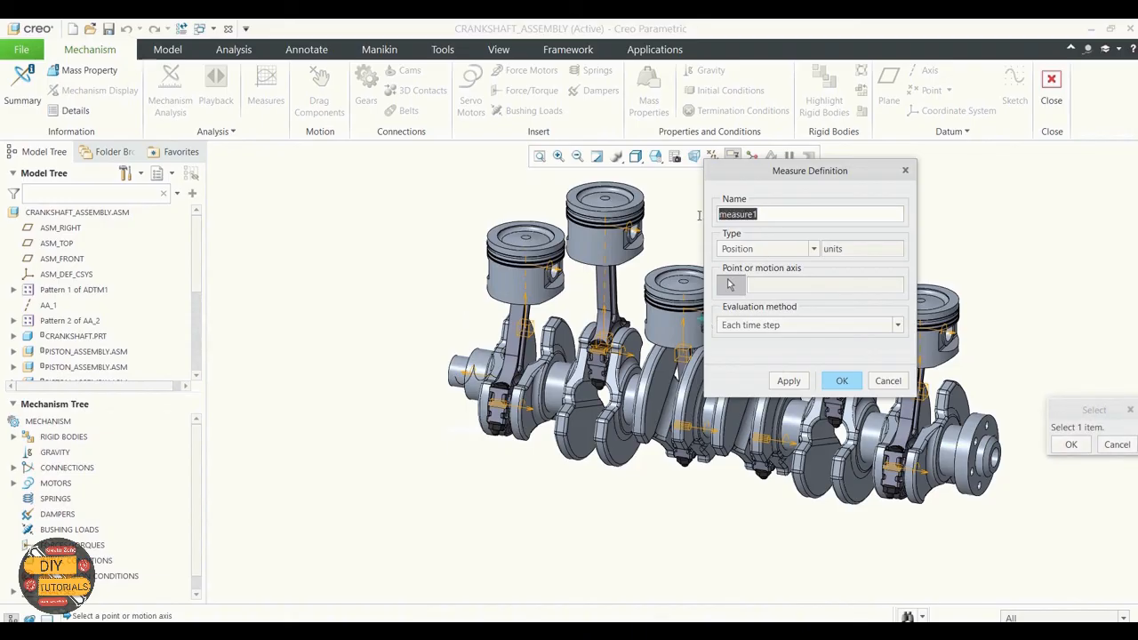
key(BackSpace)
text(v_2)
click(814, 249)
click(766, 281)
scroll(629, 229, down, 2)
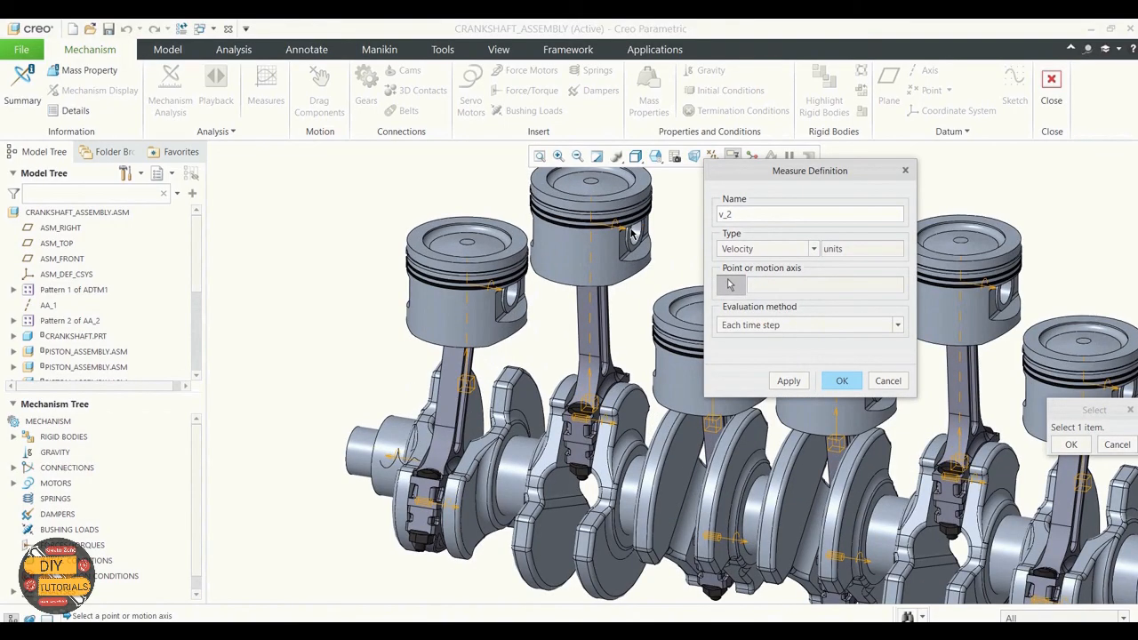
scroll(614, 229, down, 5)
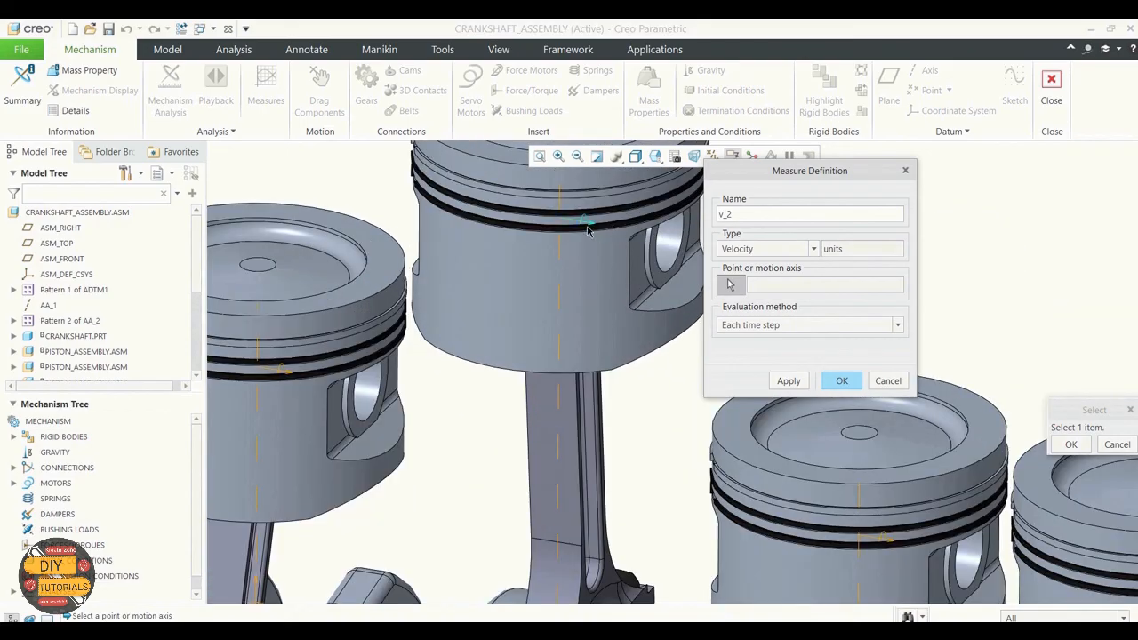
click(584, 229)
scroll(603, 233, up, 5)
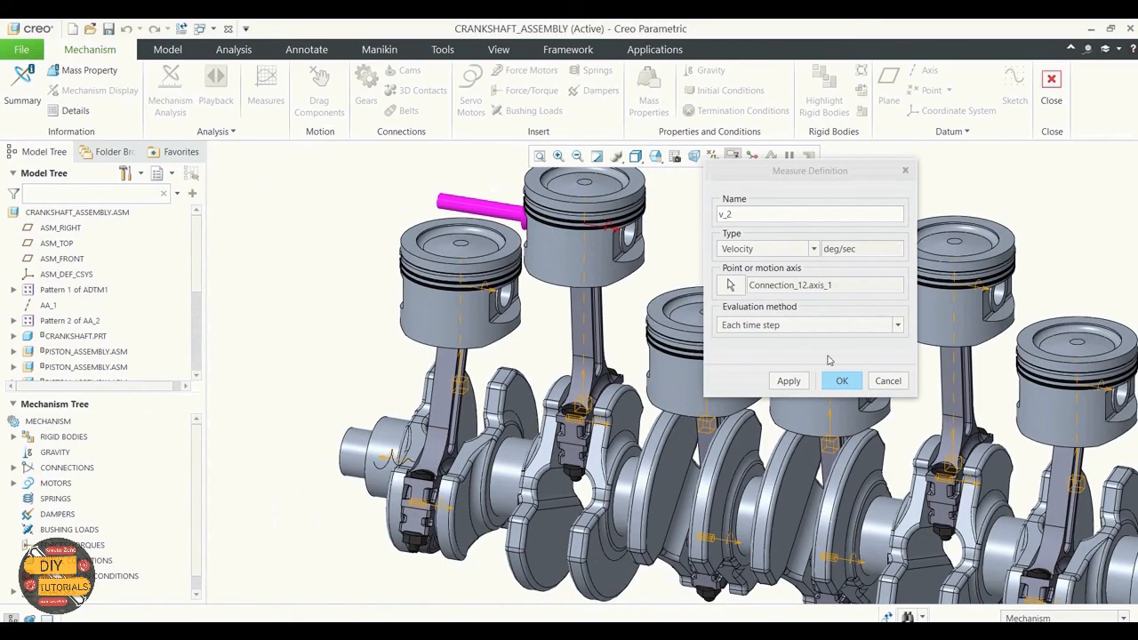
click(839, 380)
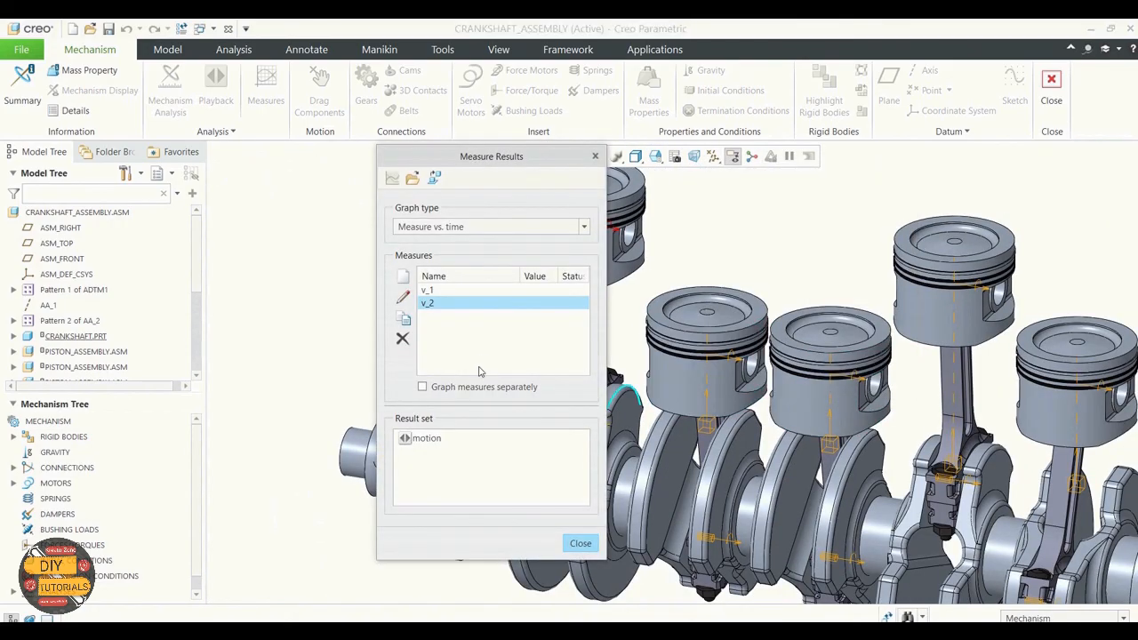
Create a Velocity measure named v_3 on the rotation motion axis of the third piston from the crankshaft's narrow end
click(403, 276)
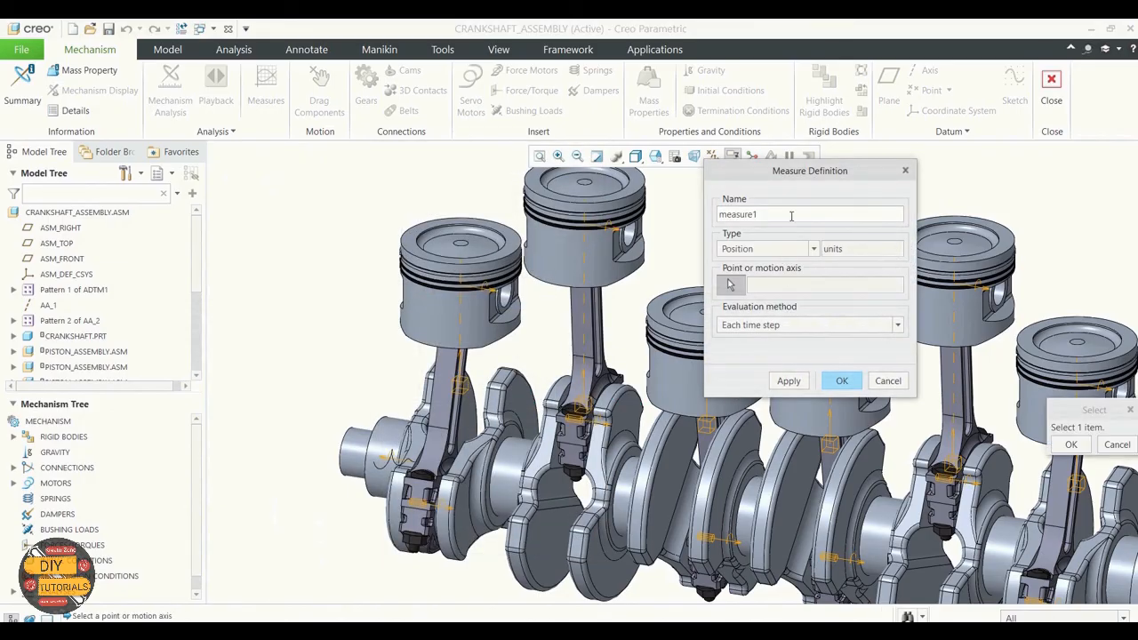
double_click(740, 214)
key(BackSpace)
text(v_3)
drag(777, 177, 405, 197)
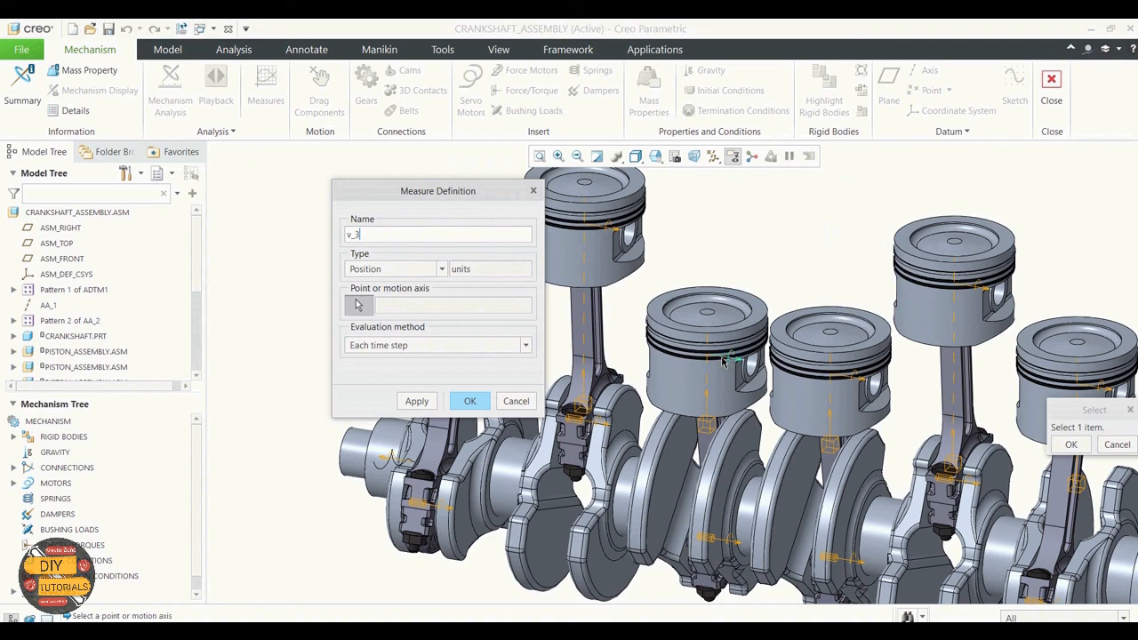
click(445, 270)
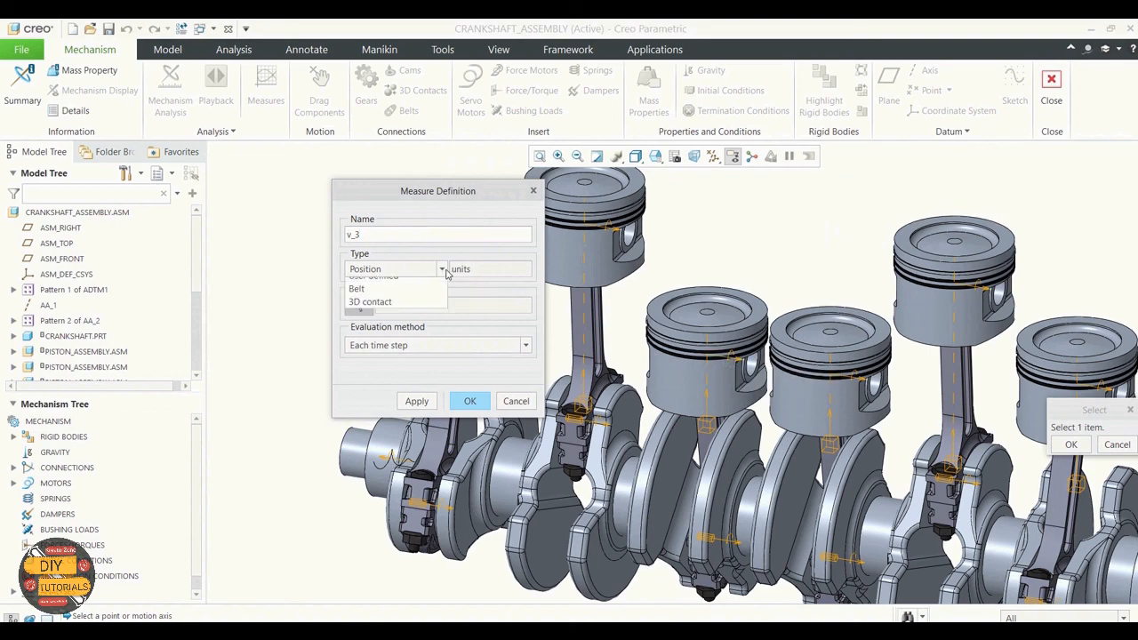
click(379, 300)
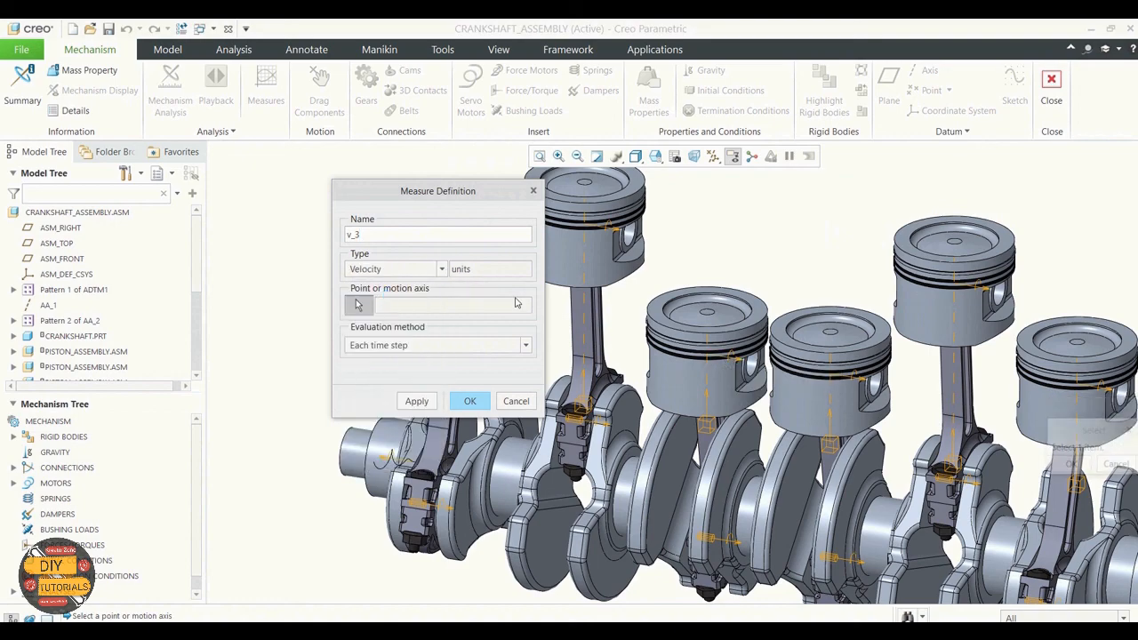
click(725, 360)
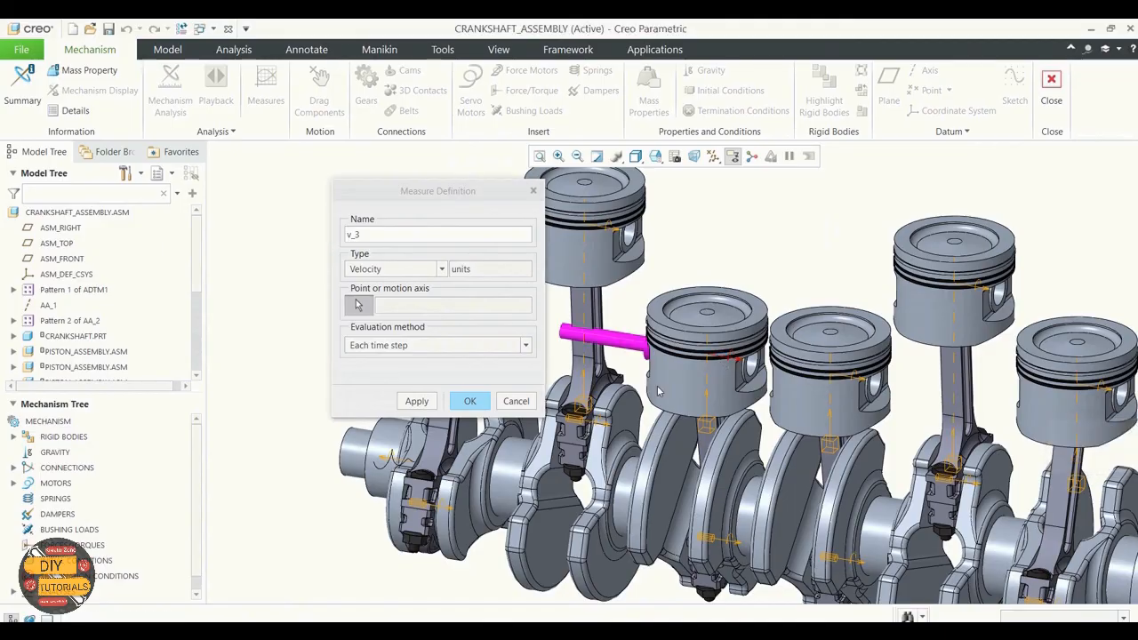
click(415, 400)
click(468, 400)
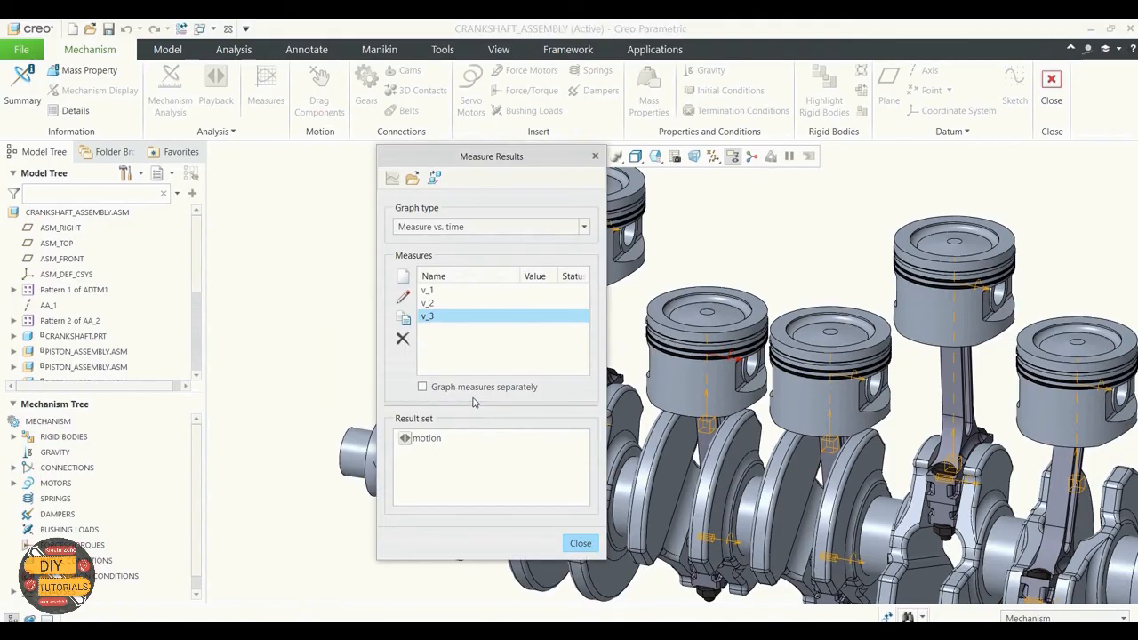
Create a Velocity measure named v_4 on the rotation motion axis of the fourth piston from the crankshaft's narrow end
click(402, 277)
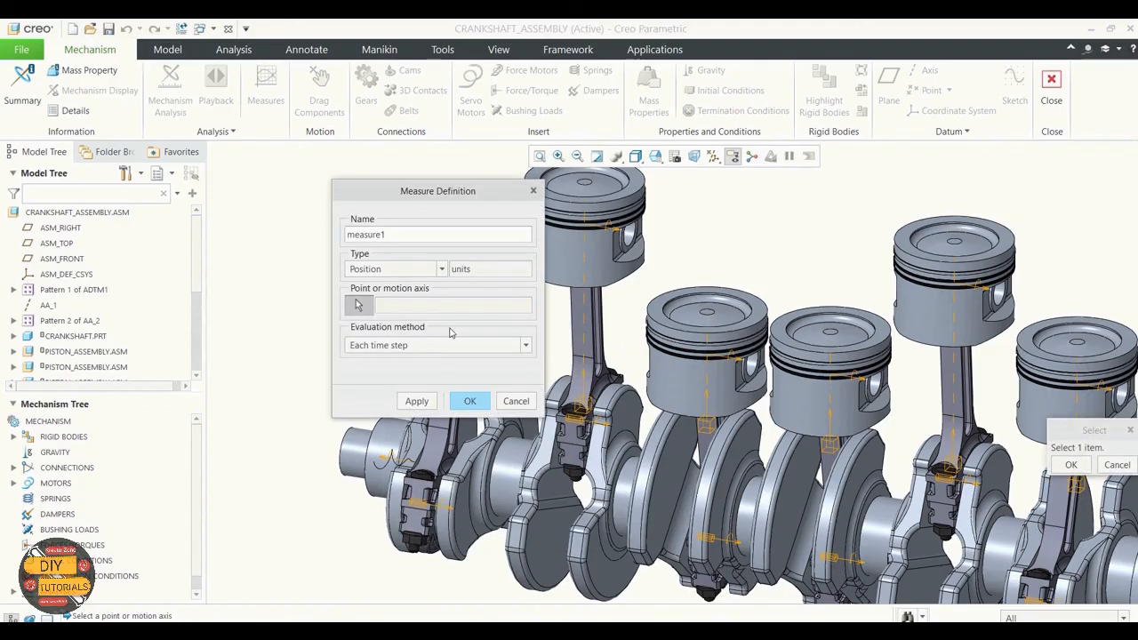
drag(388, 234, 311, 232)
key(BackSpace)
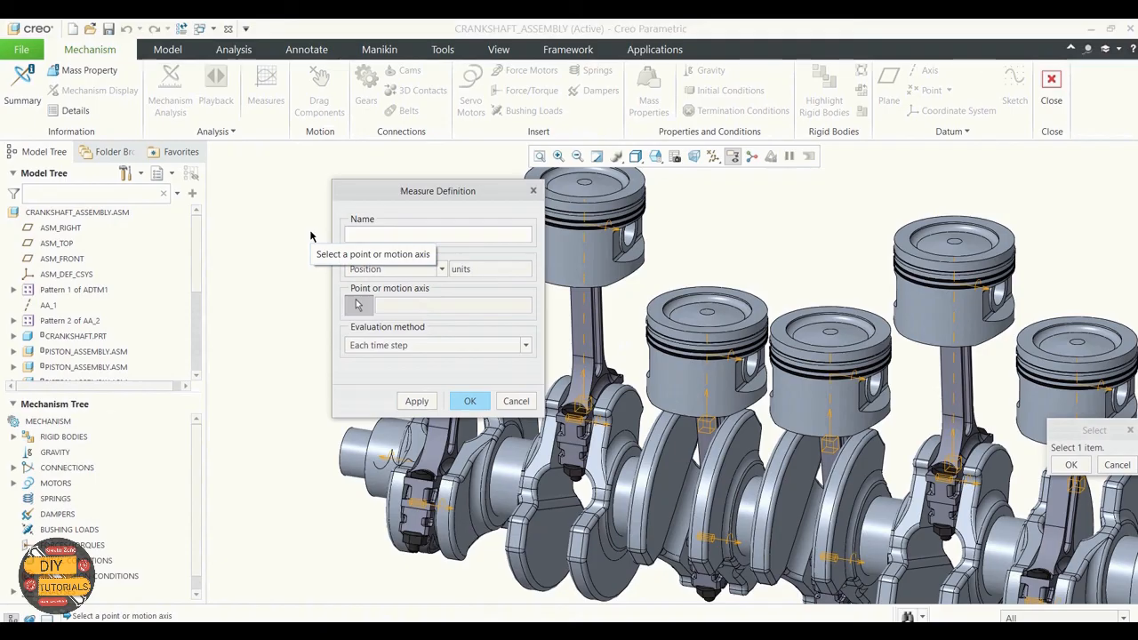
text(v)
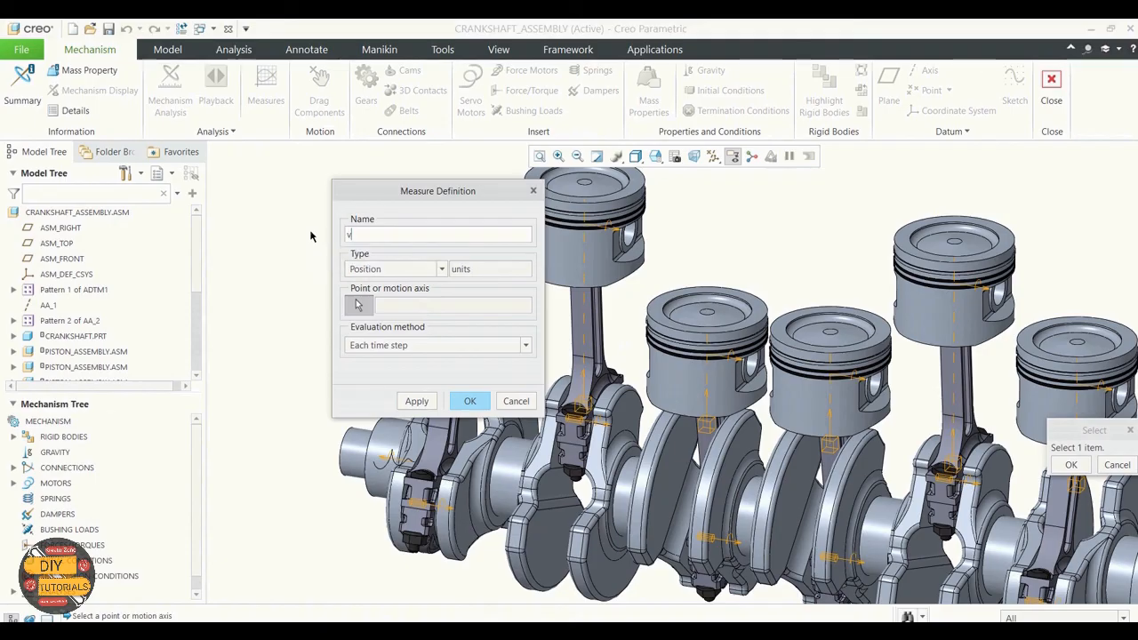
text(_4)
click(444, 268)
click(381, 299)
click(846, 380)
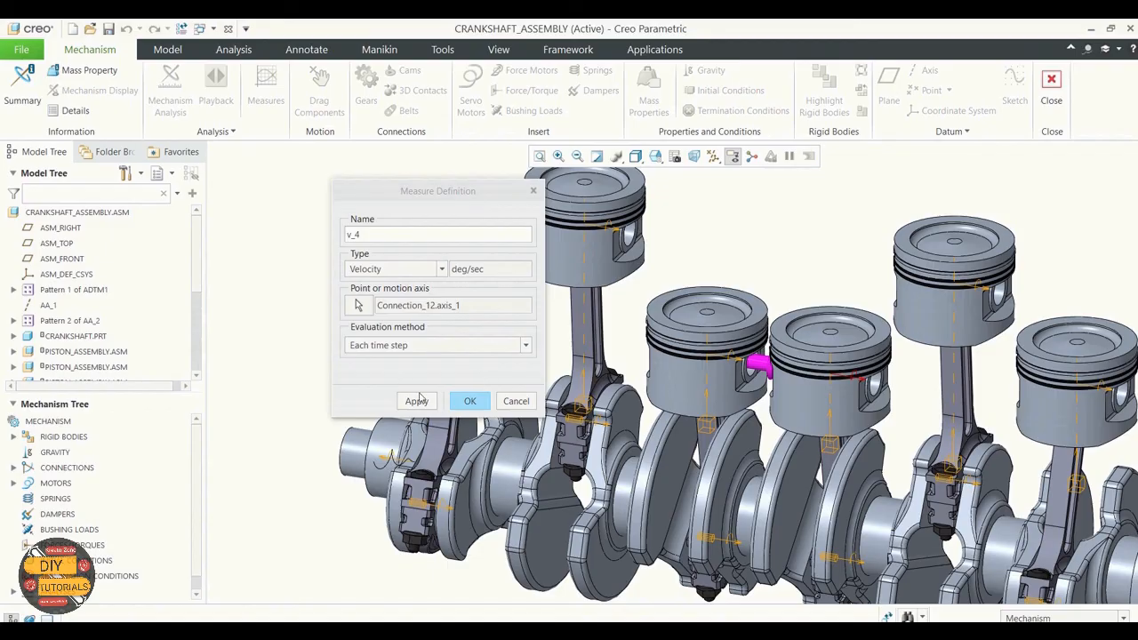
click(469, 403)
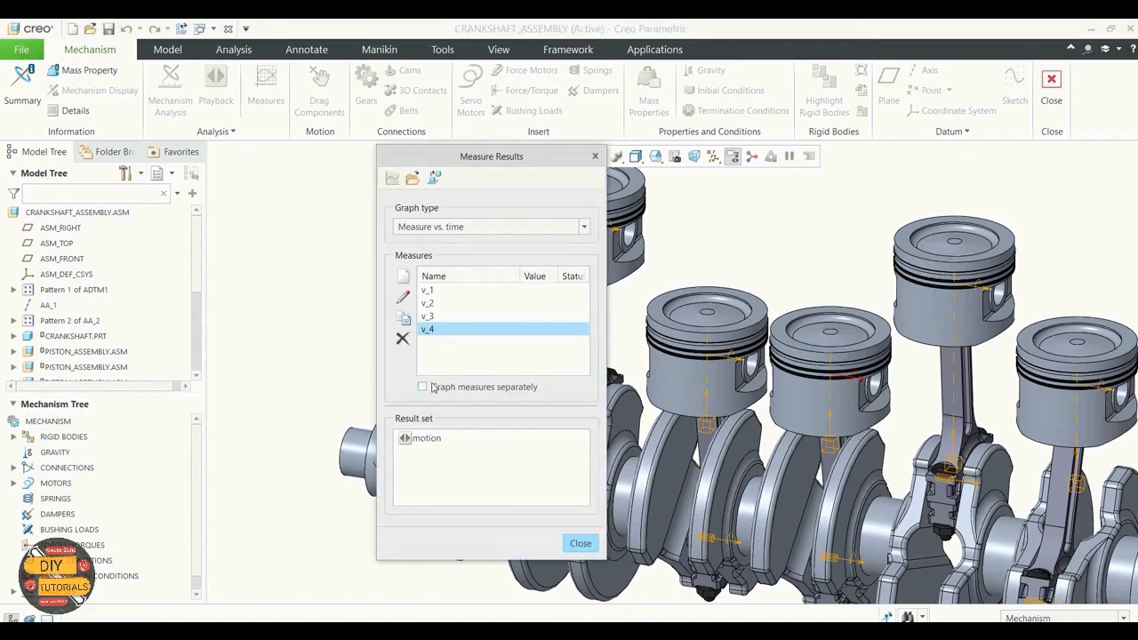
Create a Velocity measure named v_5 on the rotation motion axis of the fifth piston from the crankshaft's narrow end
click(403, 275)
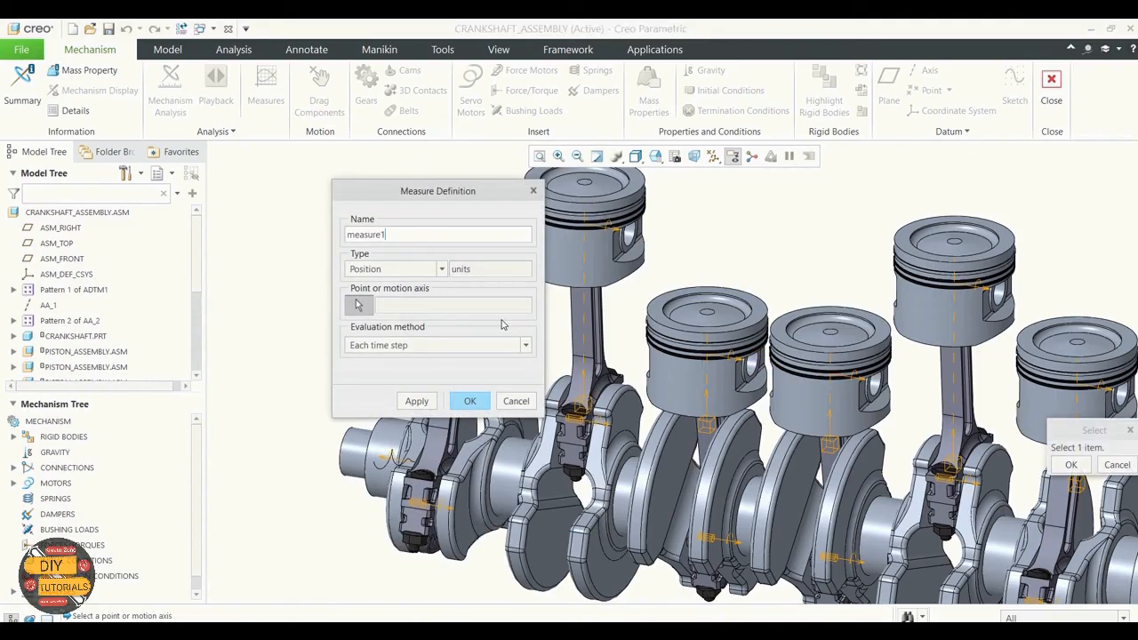
double_click(403, 235)
key(BackSpace)
click(441, 269)
click(367, 299)
click(976, 286)
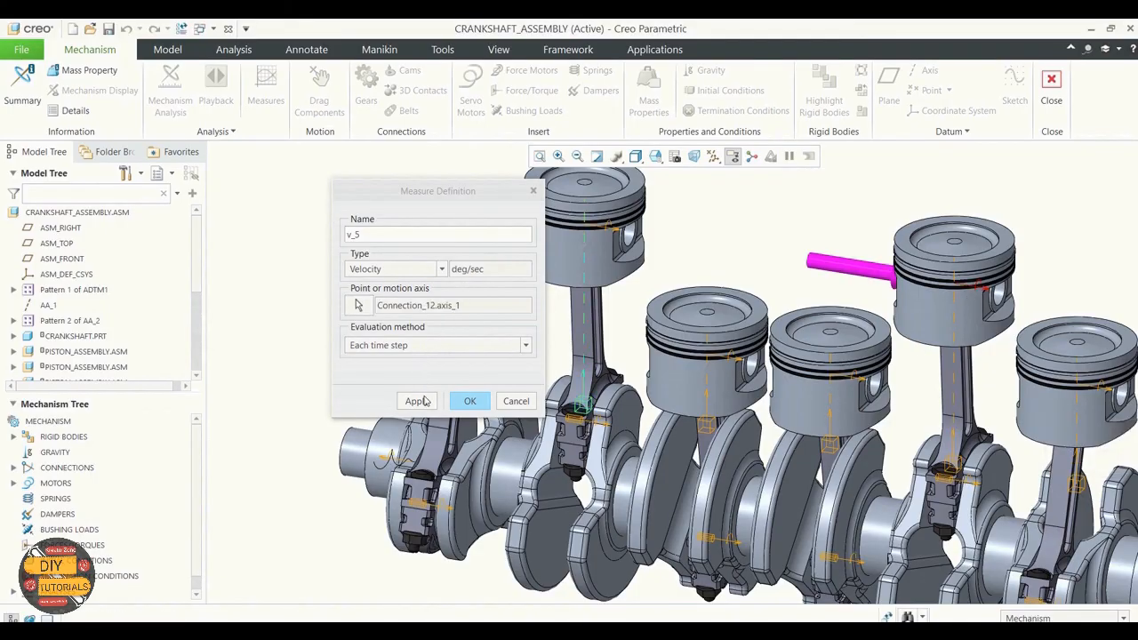
click(469, 401)
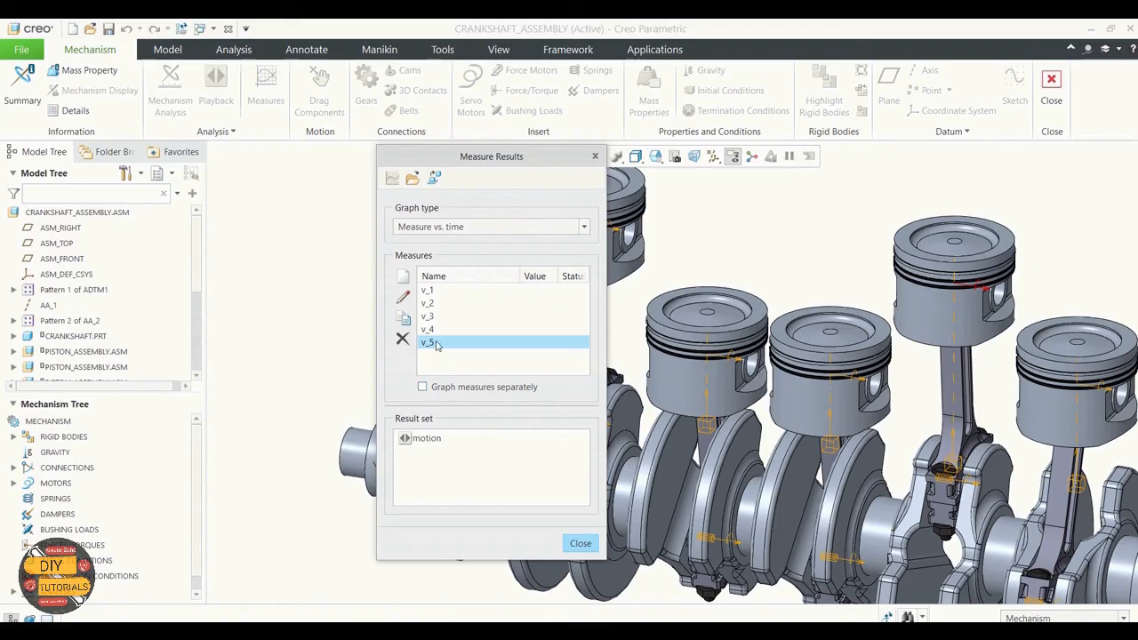
Create a Velocity measure named v_6 on the rotation motion axis of the sixth piston, at the crankshaft's flanged end
click(403, 276)
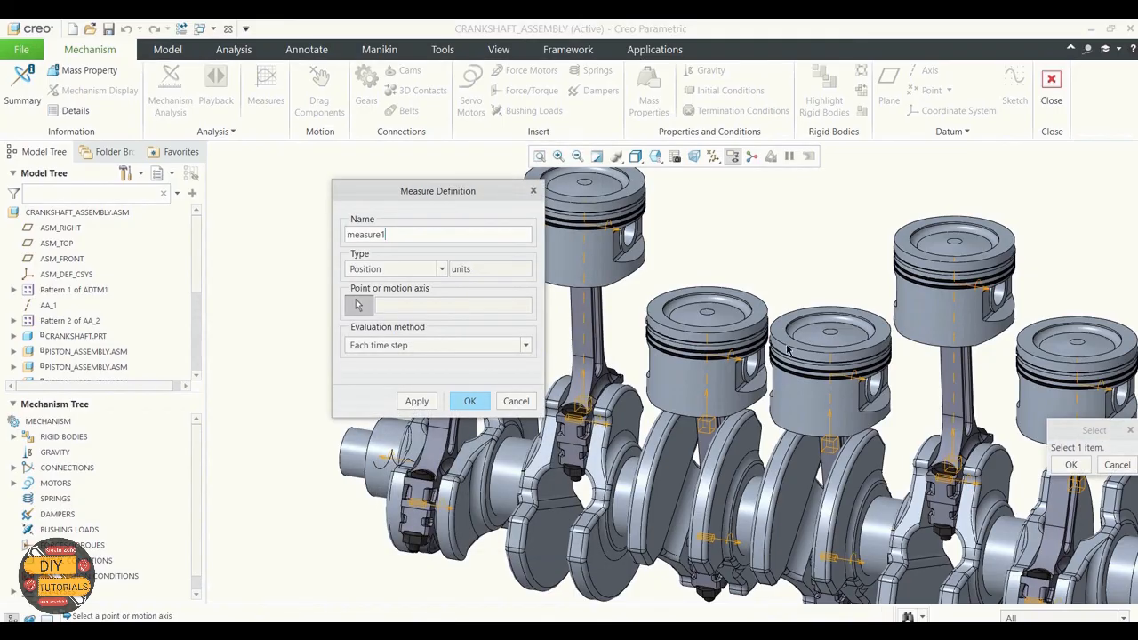
scroll(708, 374, up, 2)
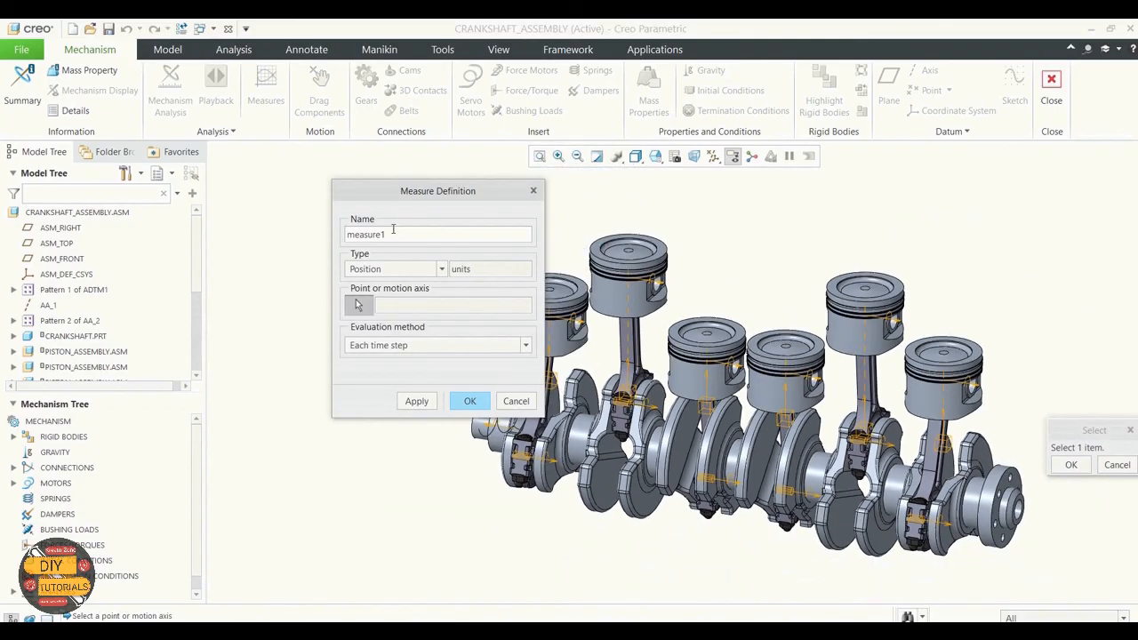
drag(393, 229, 337, 234)
key(BackSpace)
click(443, 269)
click(381, 298)
scroll(953, 389, up, 2)
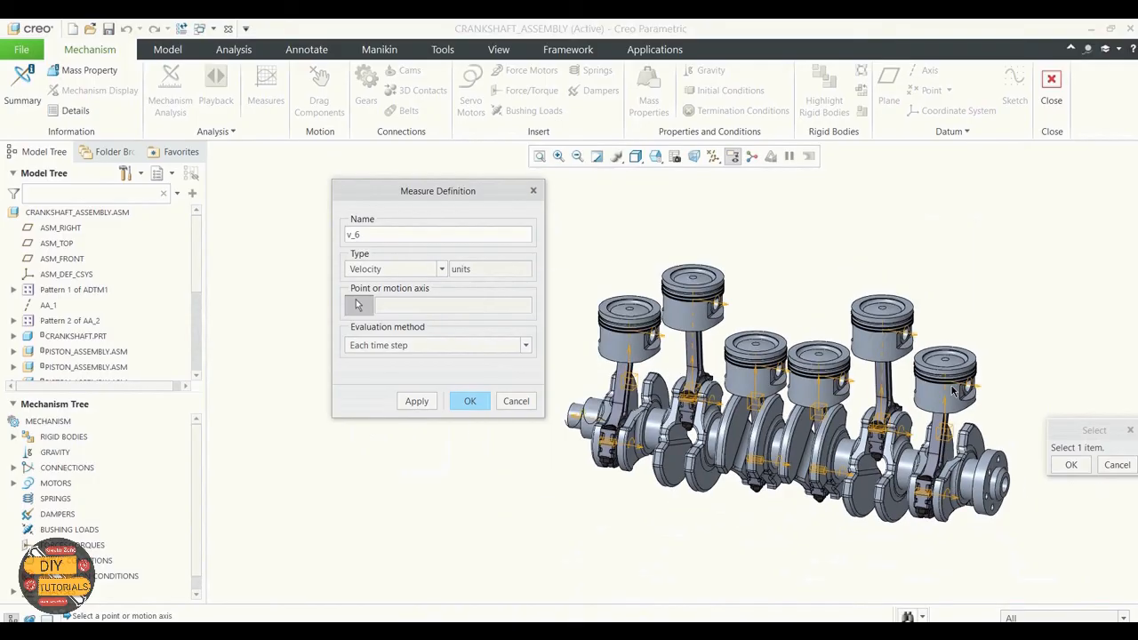
scroll(953, 389, down, 2)
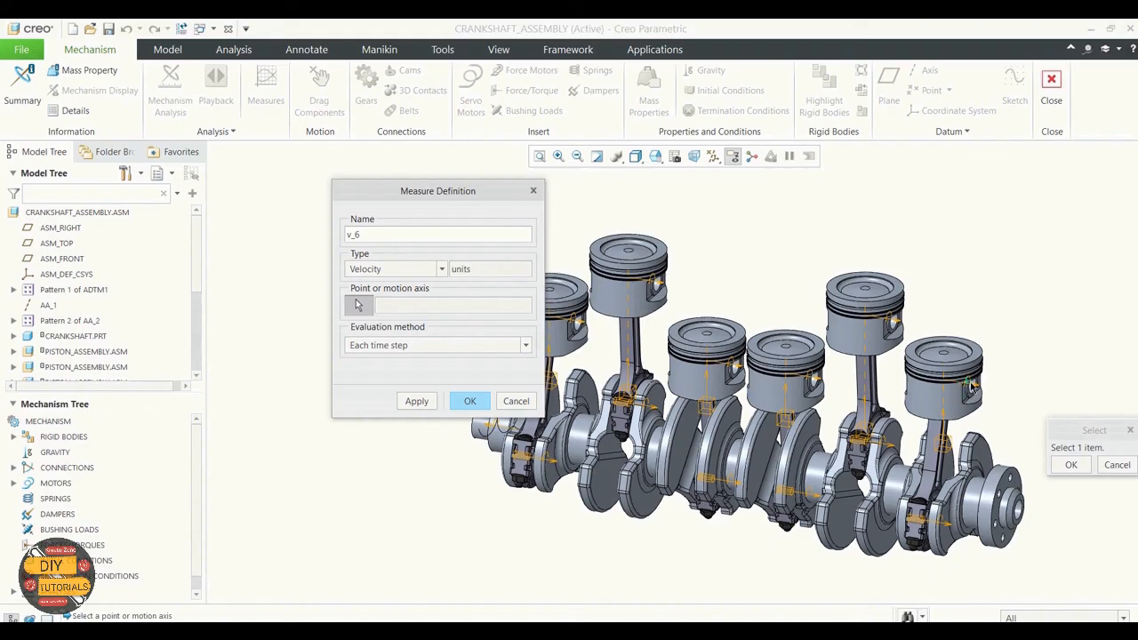
click(972, 386)
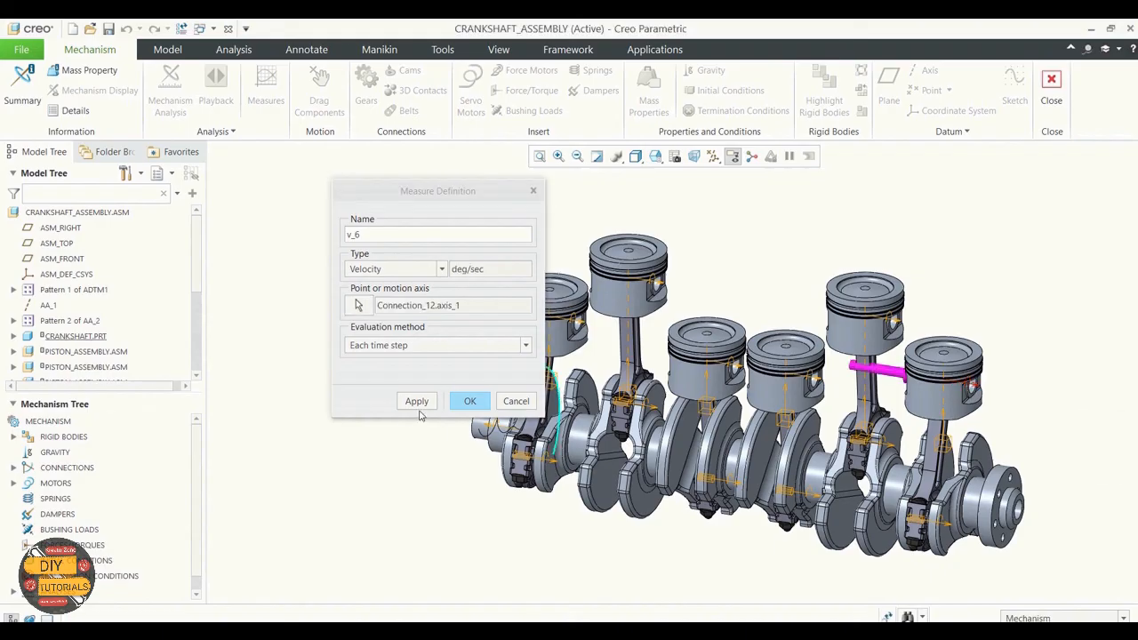
click(469, 401)
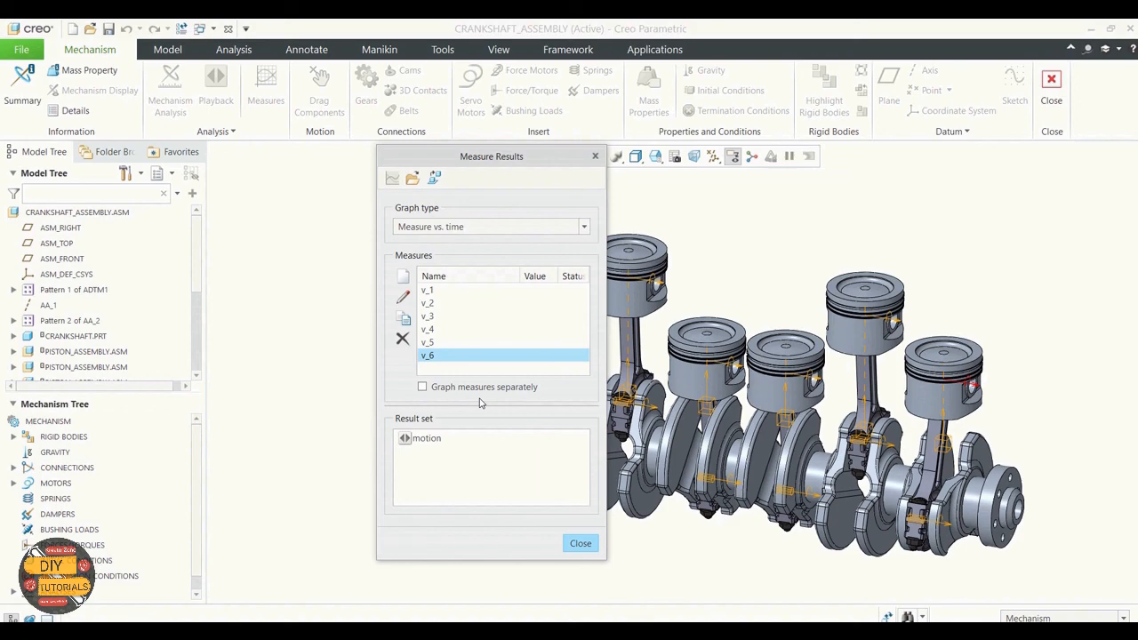
Graph measures v_1, v_2 and v_3 together against time for the motion result set
drag(428, 290, 439, 324)
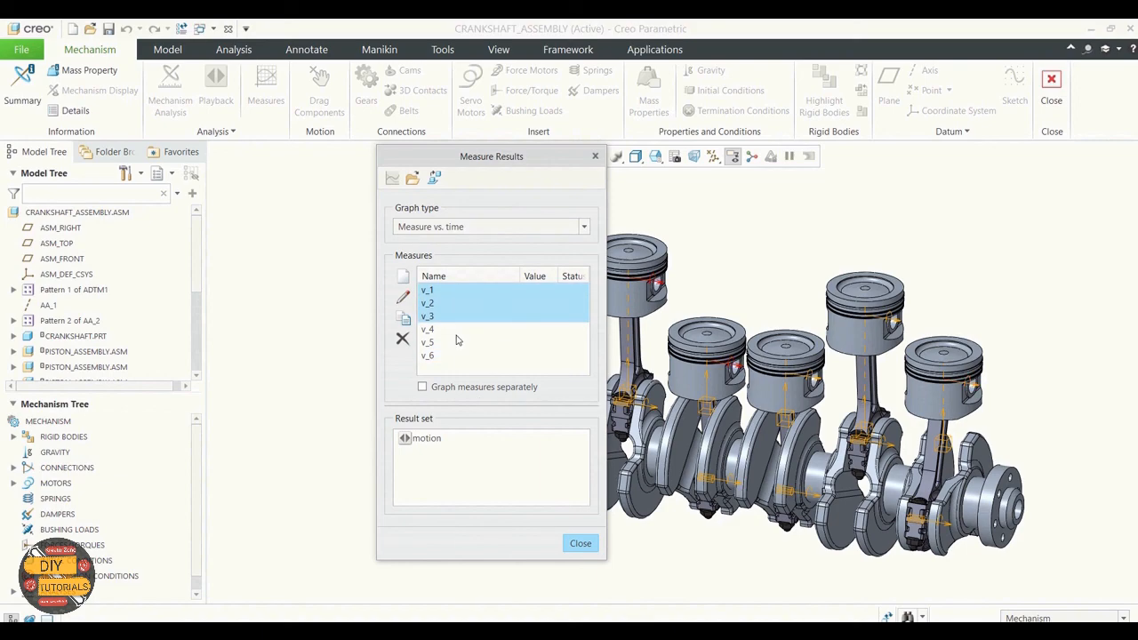
click(428, 439)
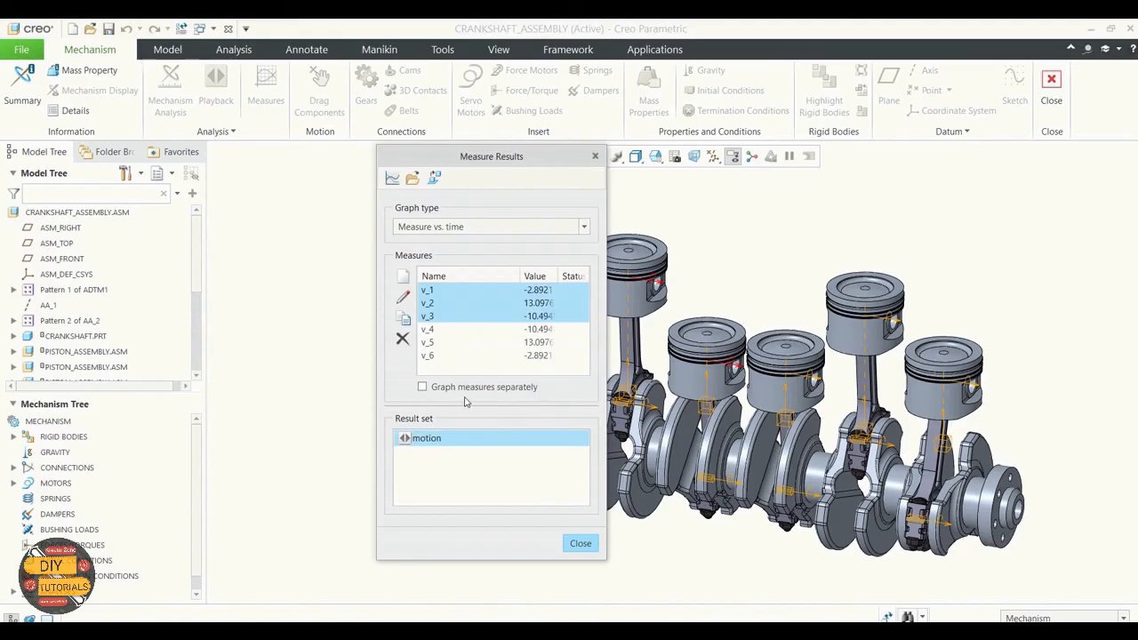
click(392, 179)
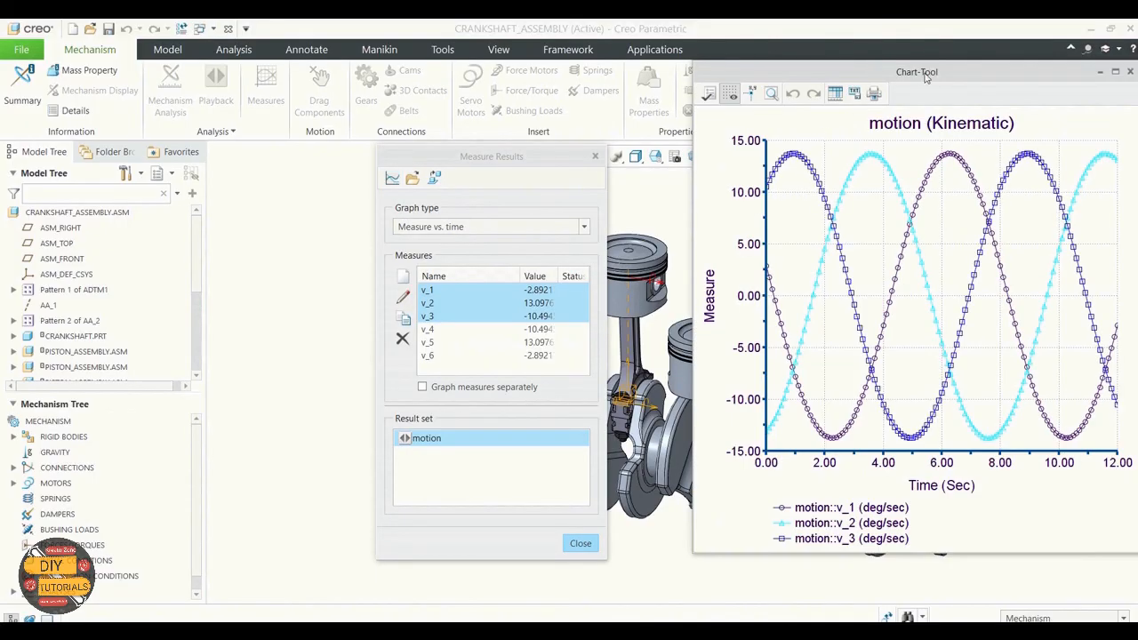
Arrange the velocity graph beside the whole crankshaft assembly so both can be seen, and close the measure results
drag(941, 73, 848, 109)
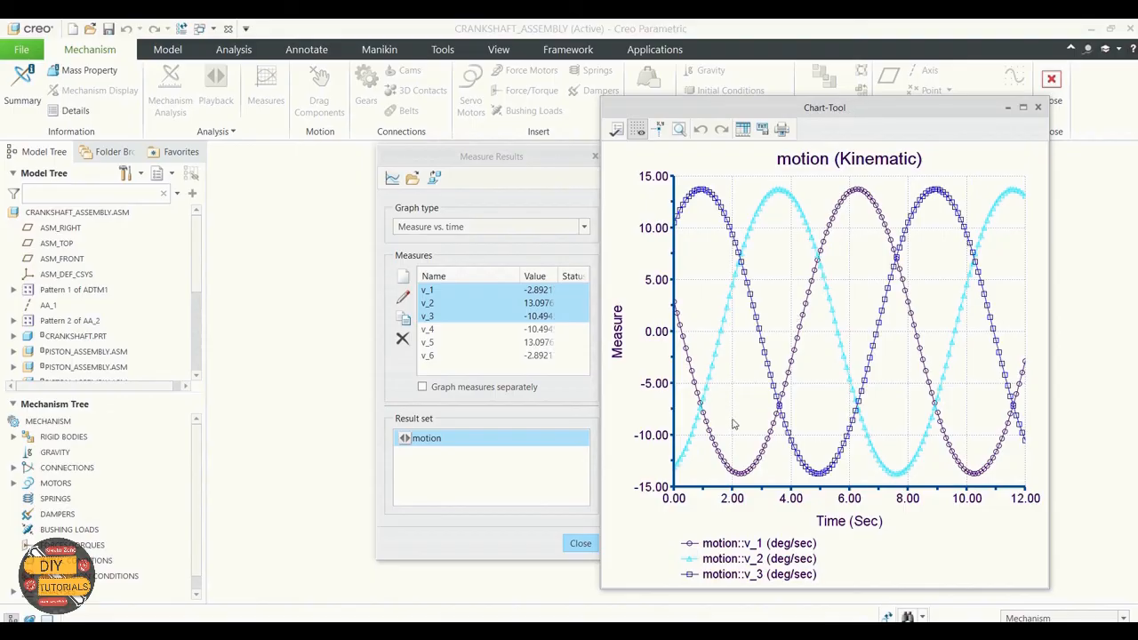
drag(492, 158, 335, 175)
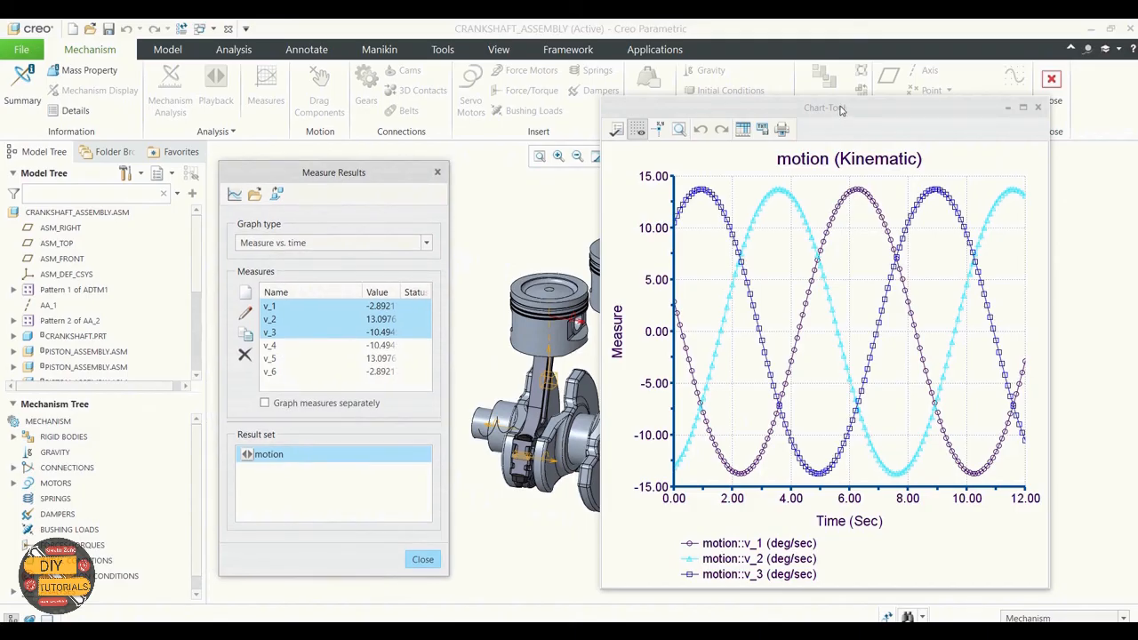
drag(840, 109, 944, 119)
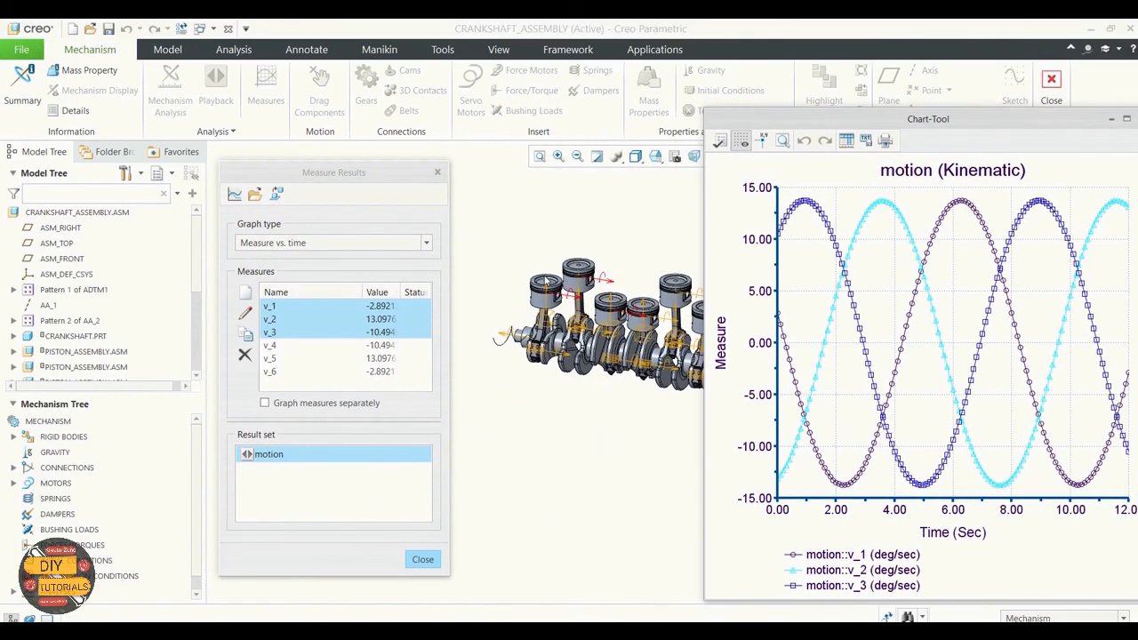
scroll(546, 281, up, 4)
scroll(591, 288, down, 5)
scroll(647, 294, down, 1)
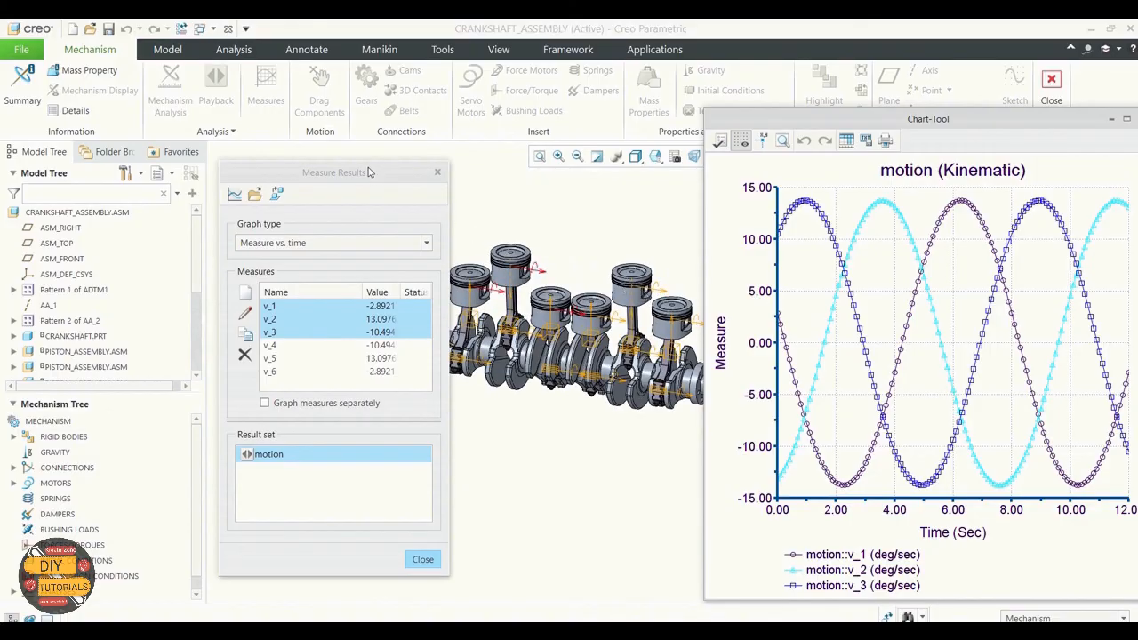
drag(375, 181, 210, 185)
scroll(376, 243, up, 2)
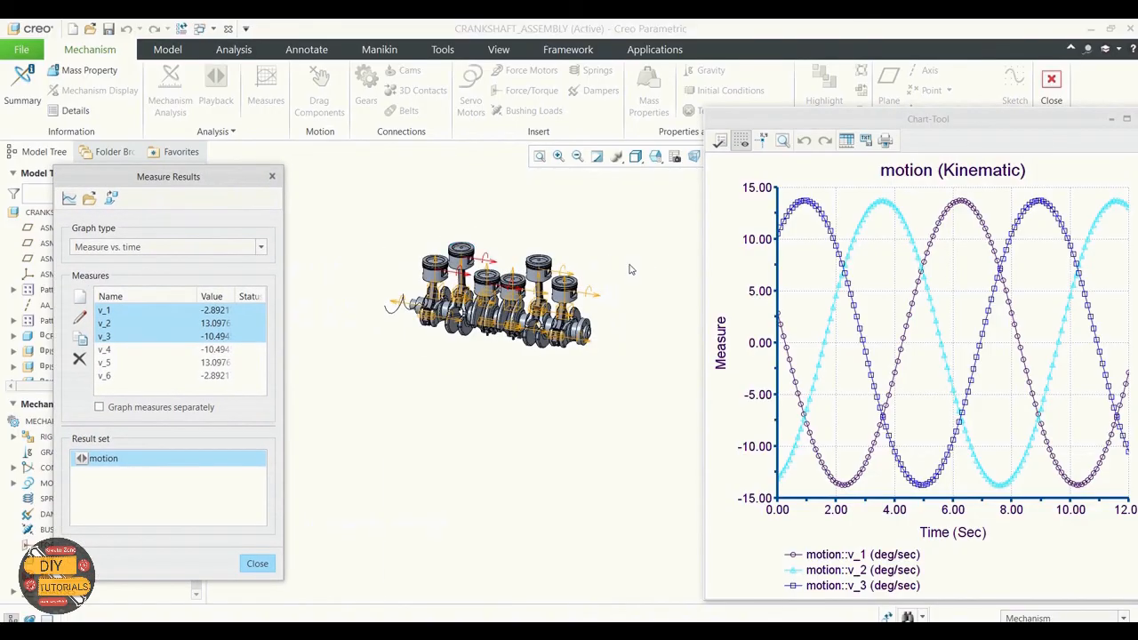
scroll(630, 266, down, 2)
scroll(427, 282, down, 2)
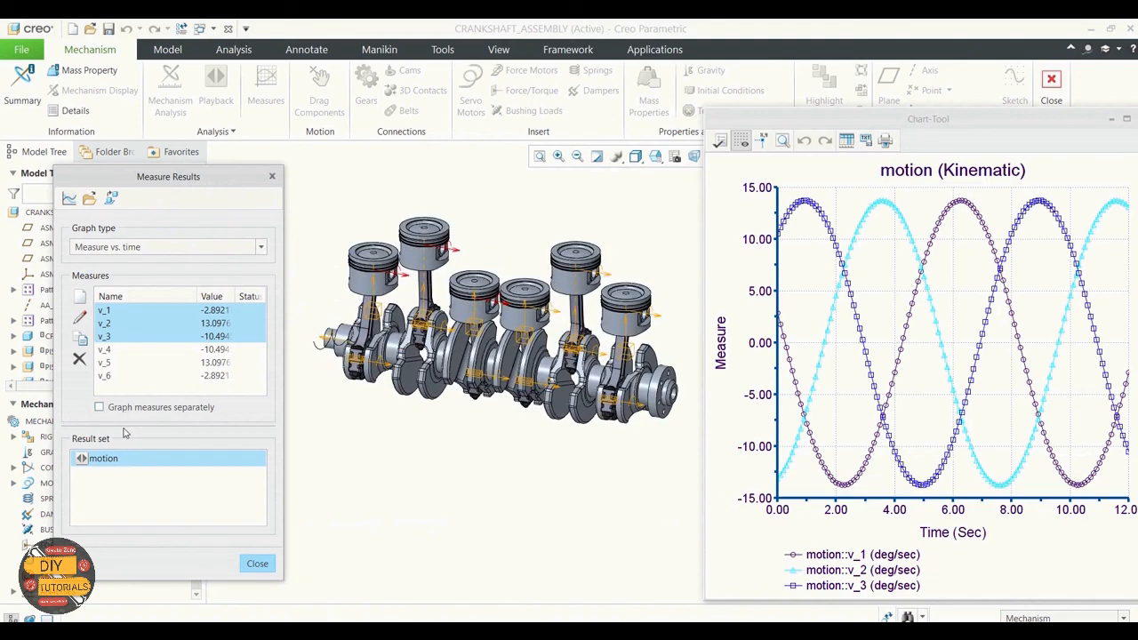
click(256, 564)
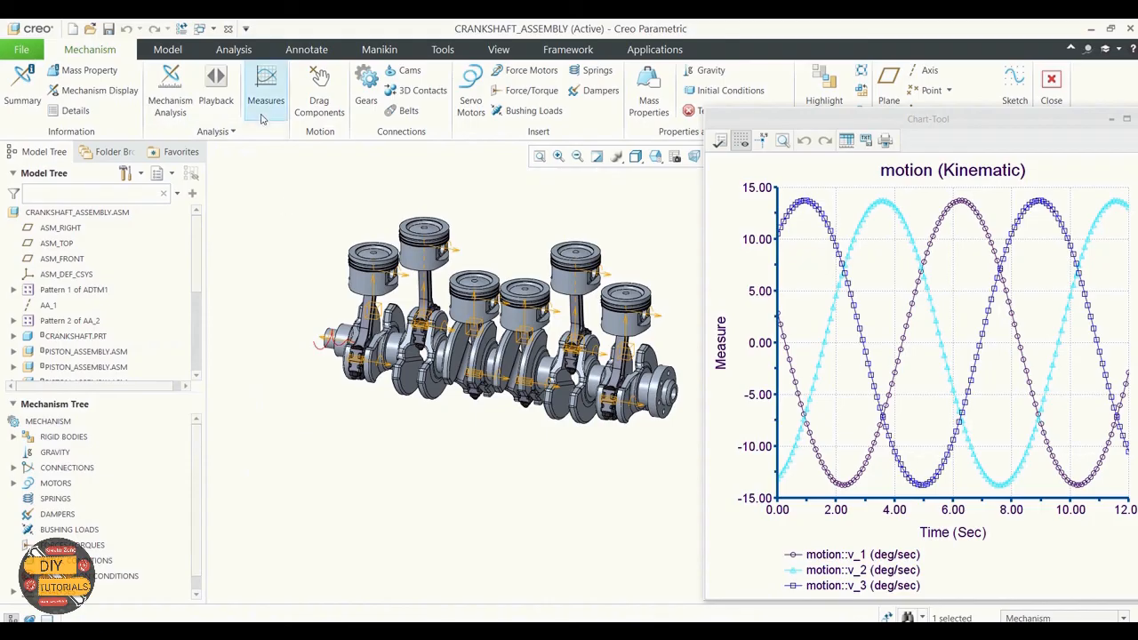
Play back the motion result set as an animation, keeping its controls clear of the model and the velocity graph
click(228, 93)
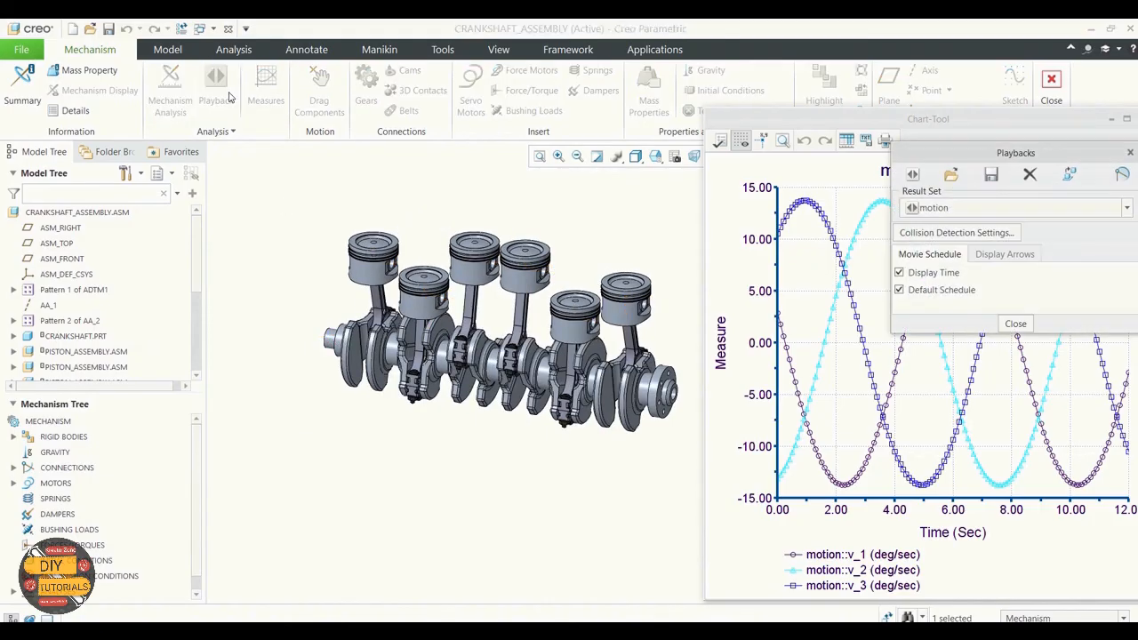
drag(949, 155, 123, 374)
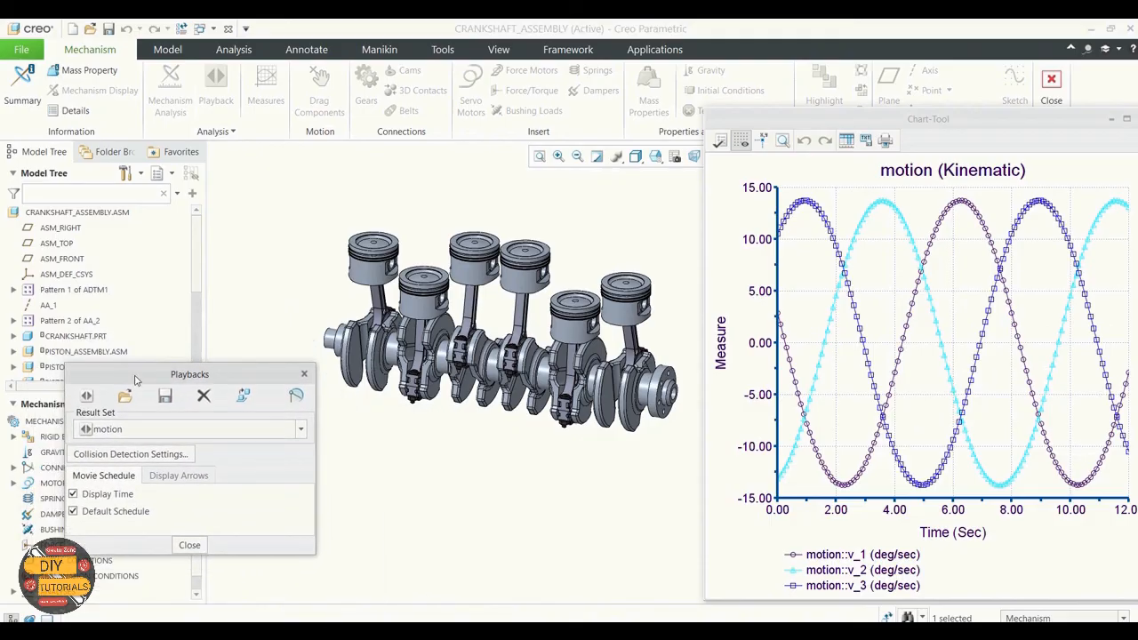
click(87, 398)
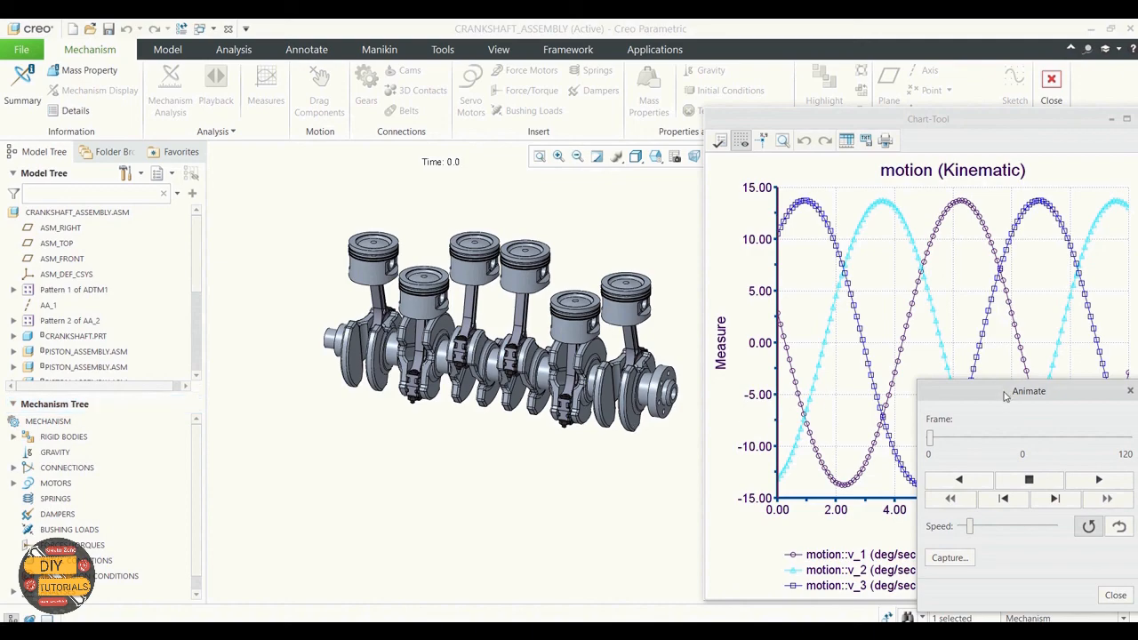
drag(1004, 395, 121, 353)
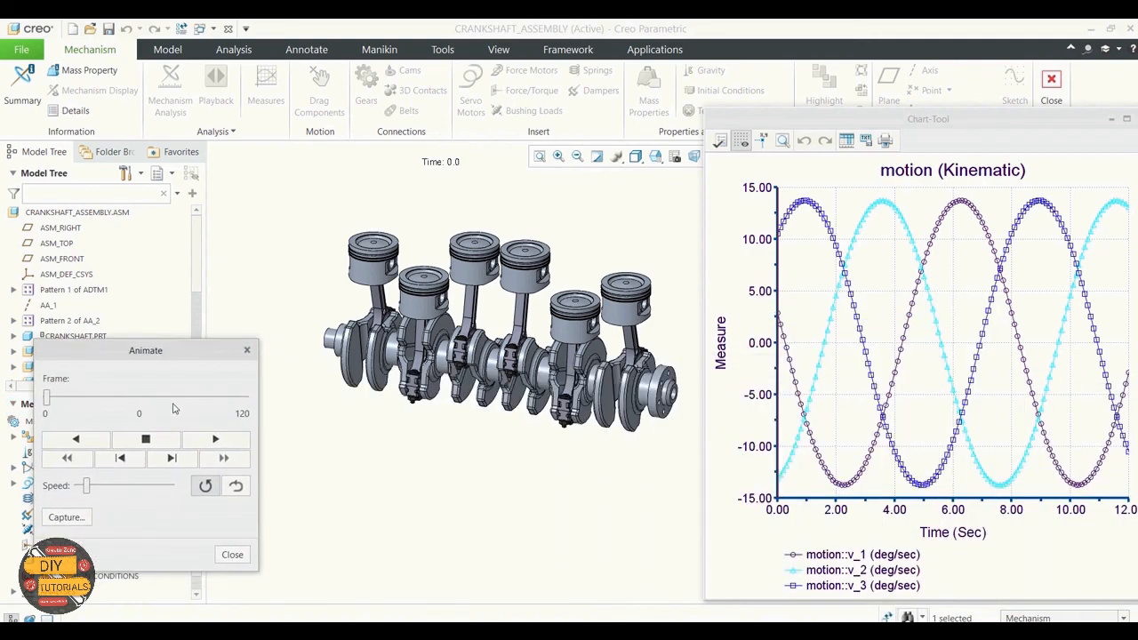
click(205, 445)
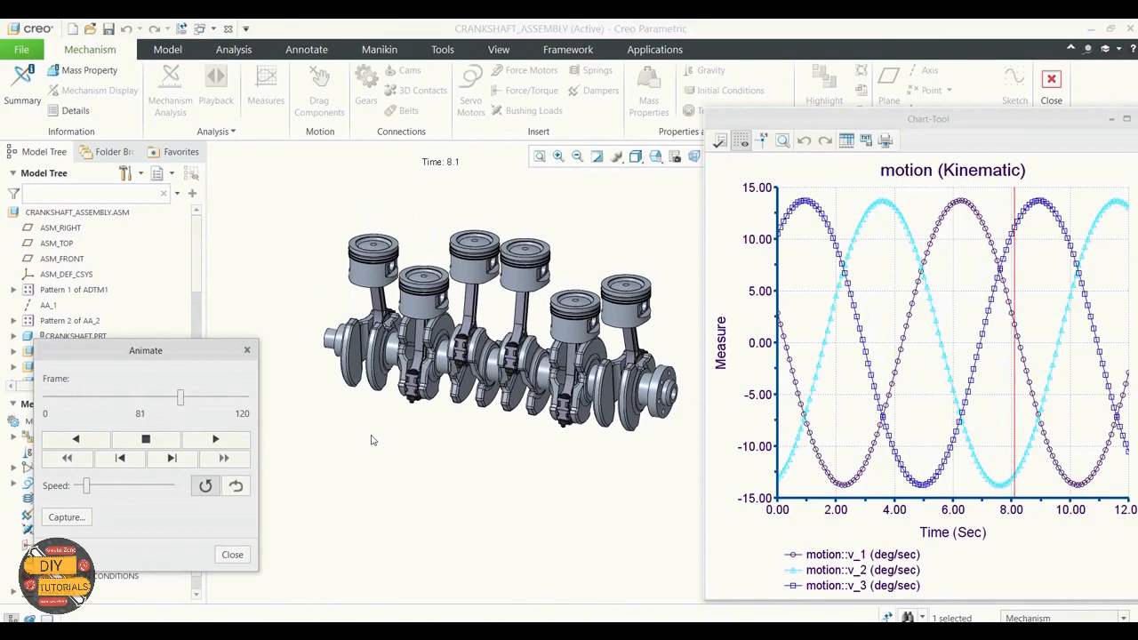
Stop the animation, return it to frame 0, and replay it with the speed raised to slightly above half of its range
click(146, 440)
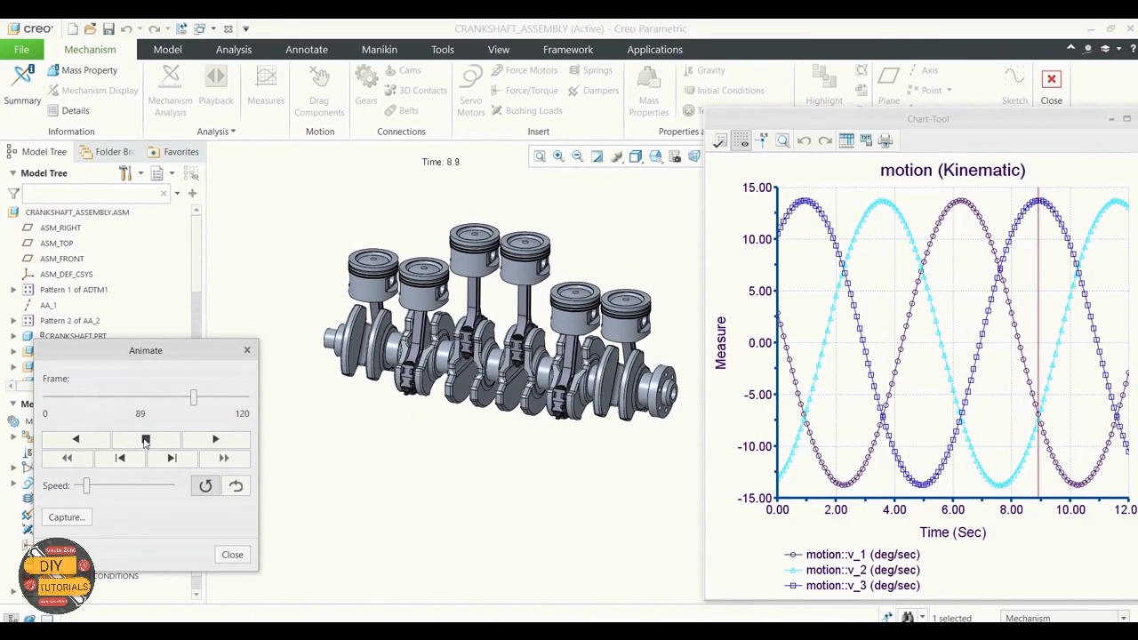
click(67, 457)
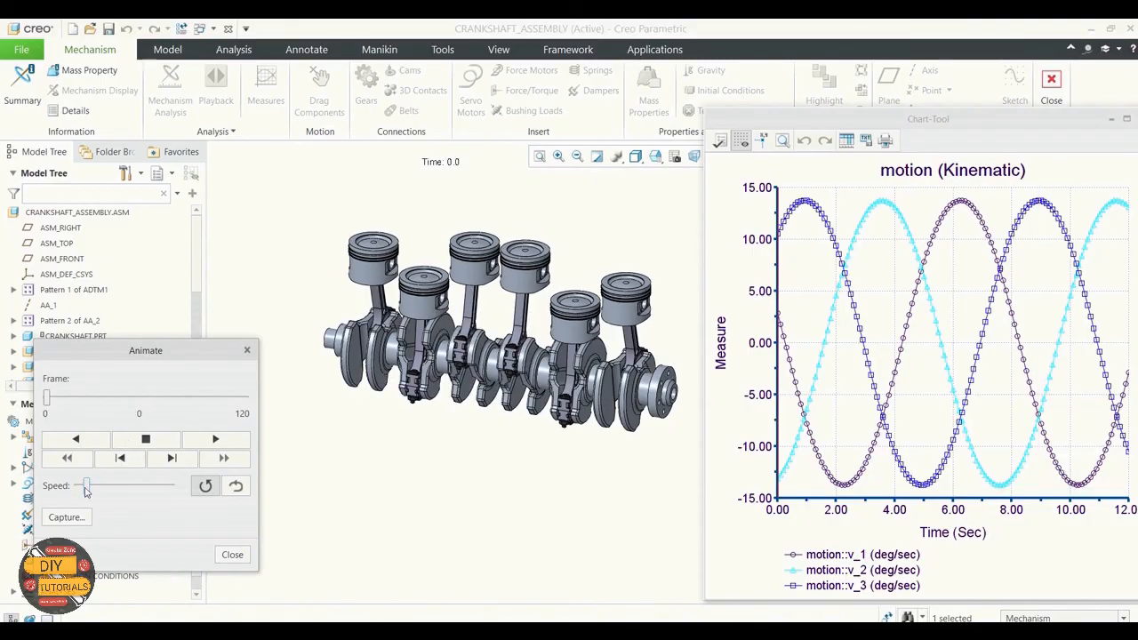
click(112, 489)
click(132, 488)
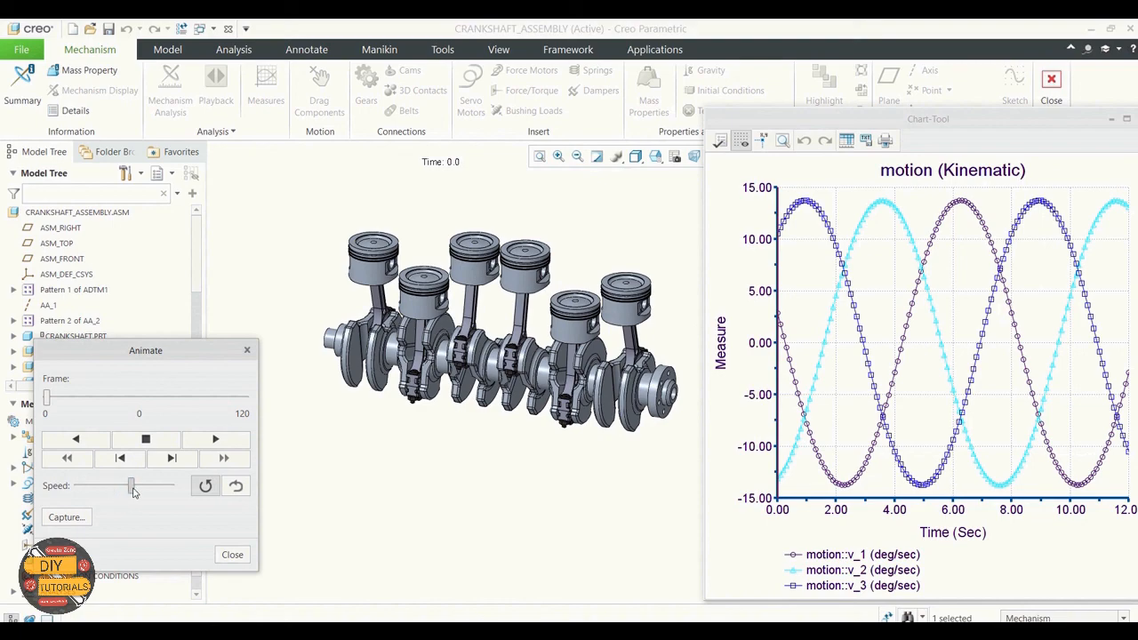
click(213, 442)
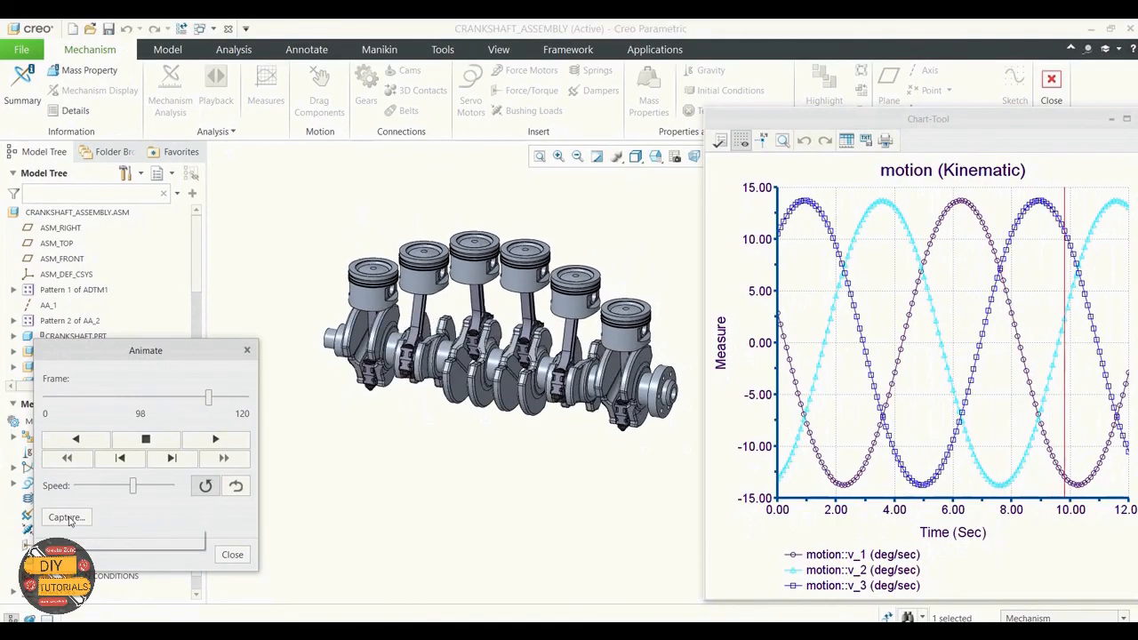
Review the resolution and frame rate options for capturing the animation as an MPEG video, and leave without recording
click(67, 517)
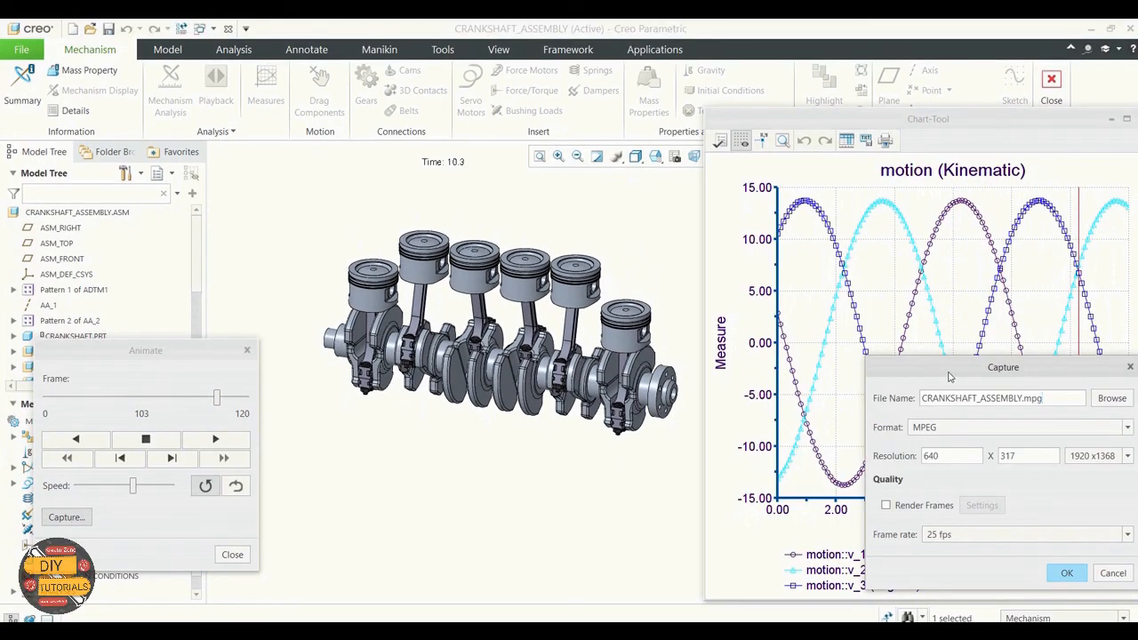
drag(949, 377, 486, 294)
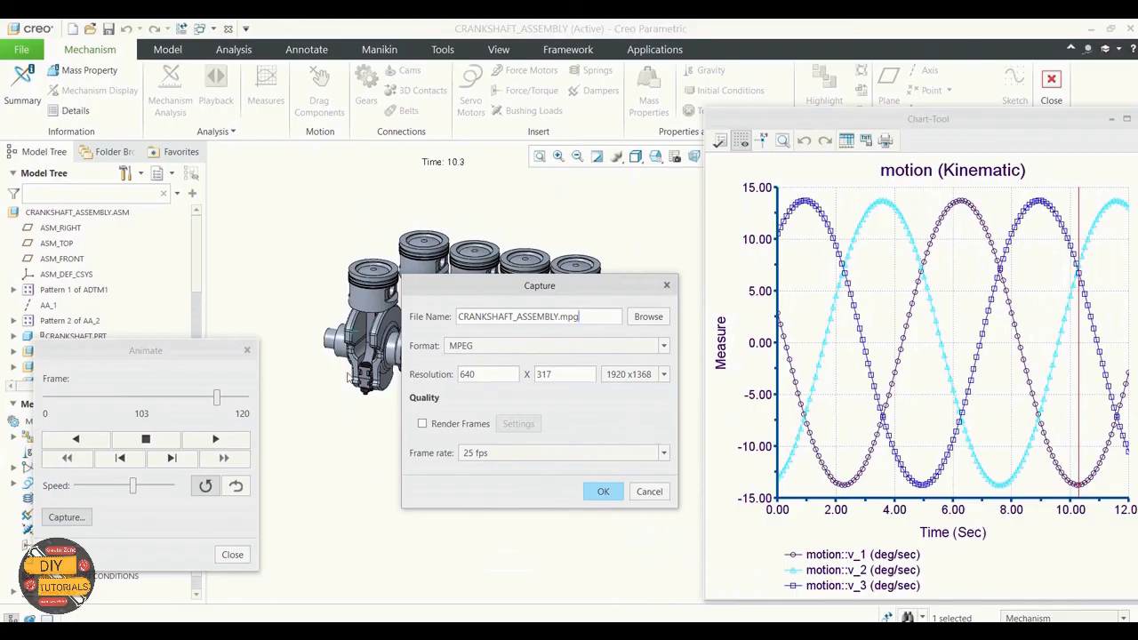
click(661, 375)
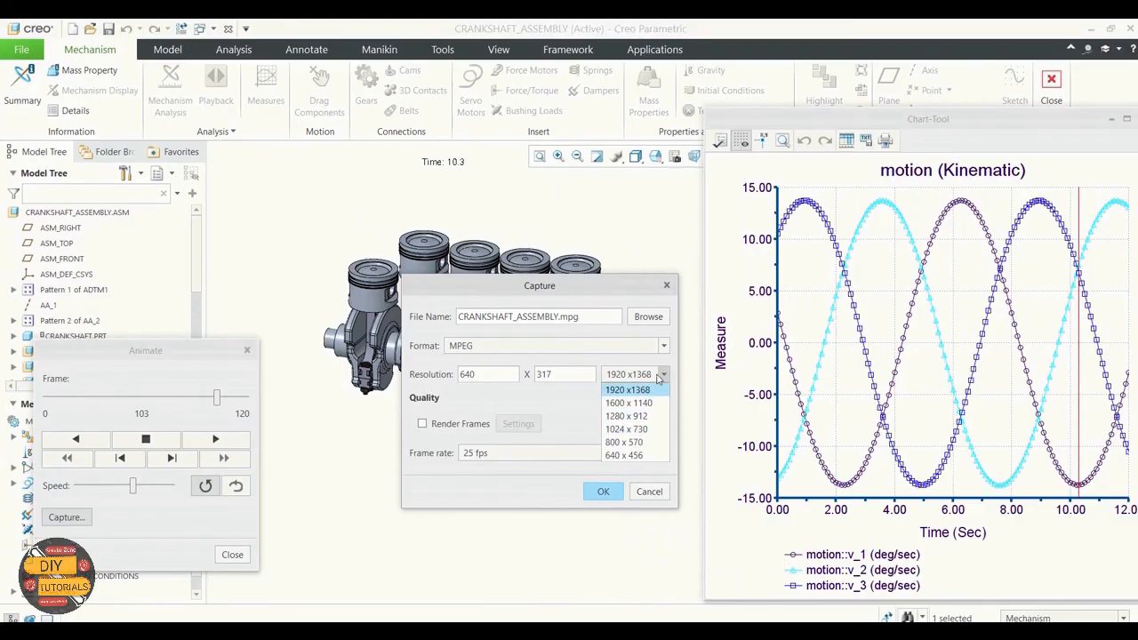
click(661, 377)
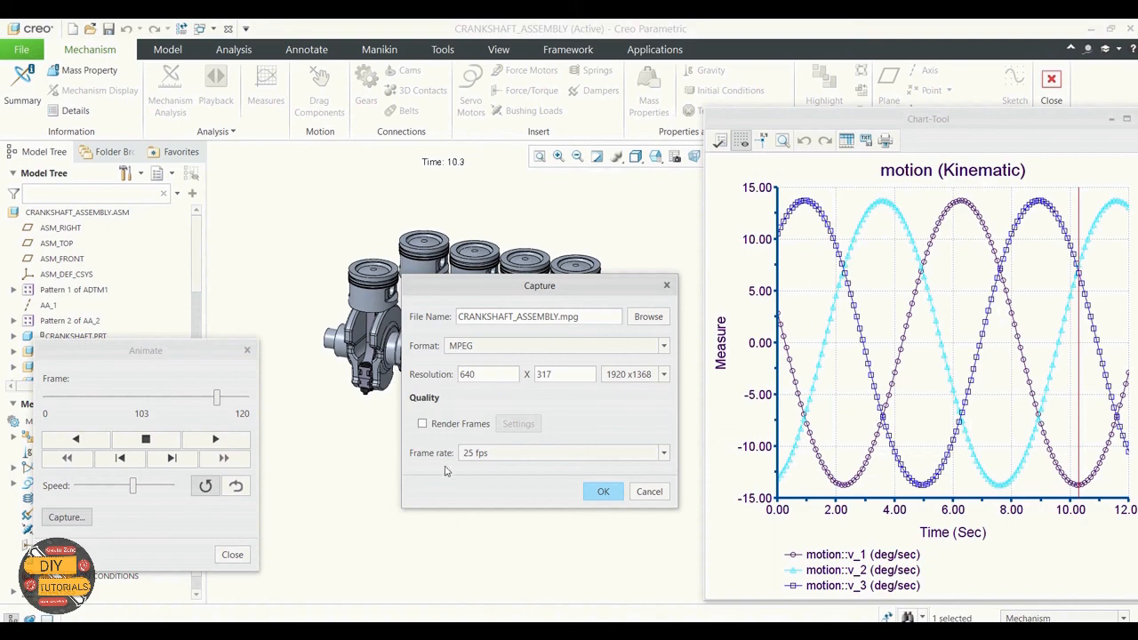
click(524, 457)
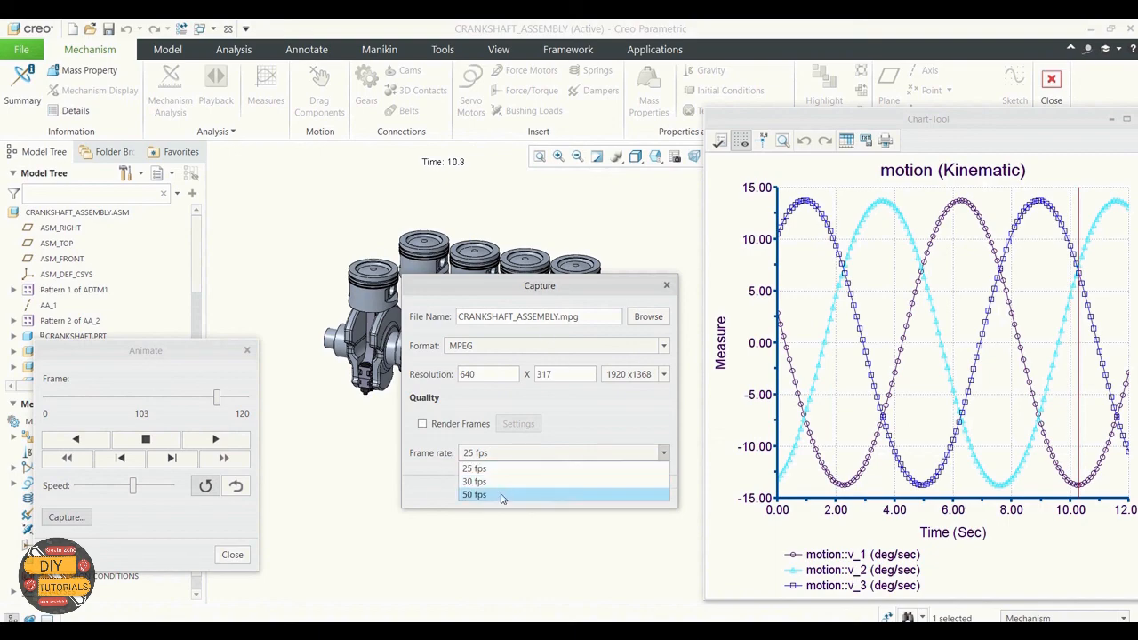
click(523, 457)
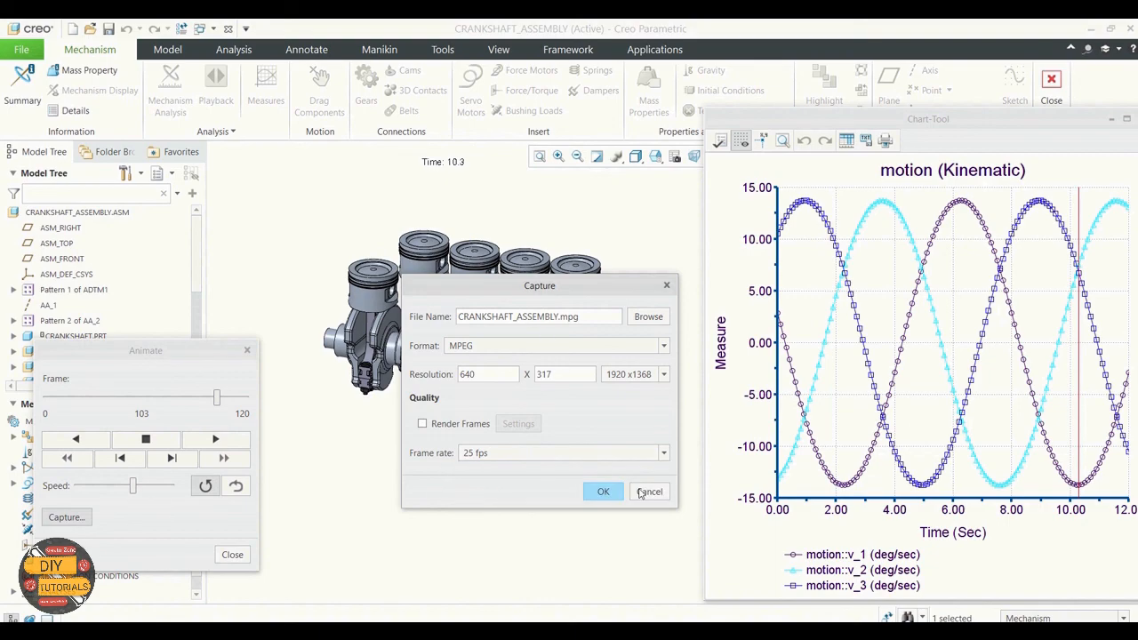
click(648, 491)
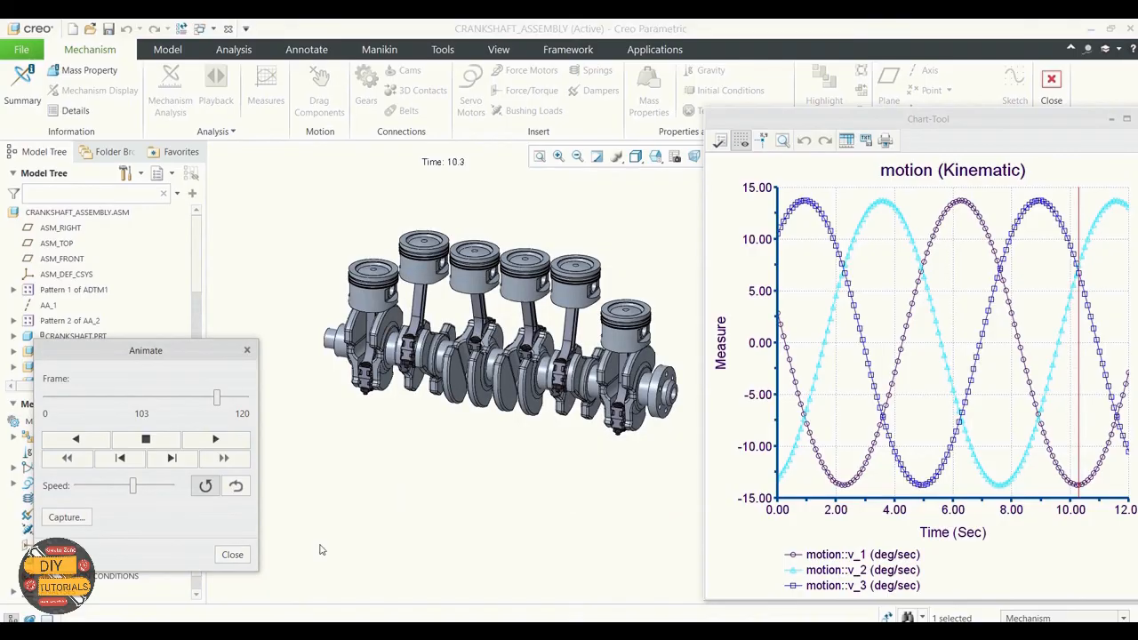
Close the animation, the motion playback and the velocity graph to return to the crankshaft assembly
drag(189, 350, 200, 294)
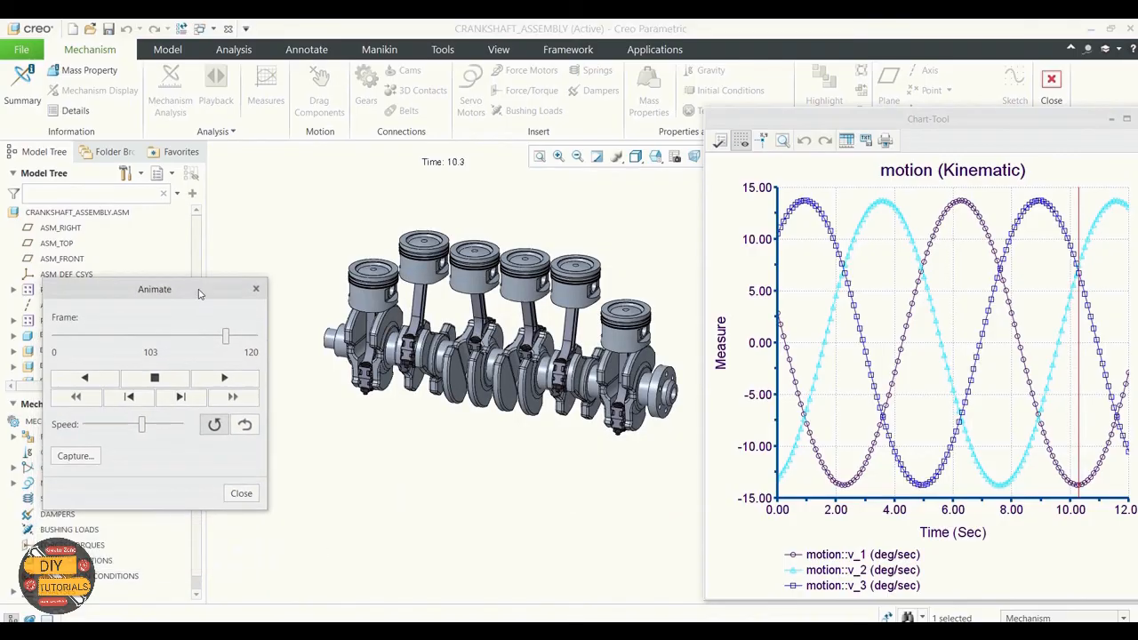
click(235, 495)
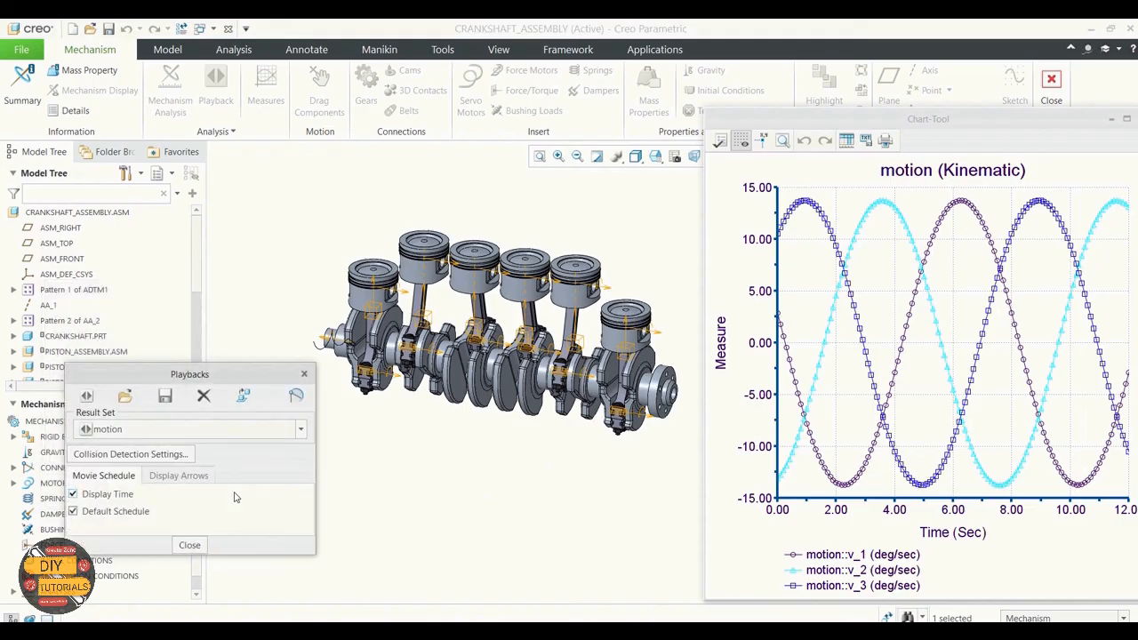
drag(249, 379, 252, 290)
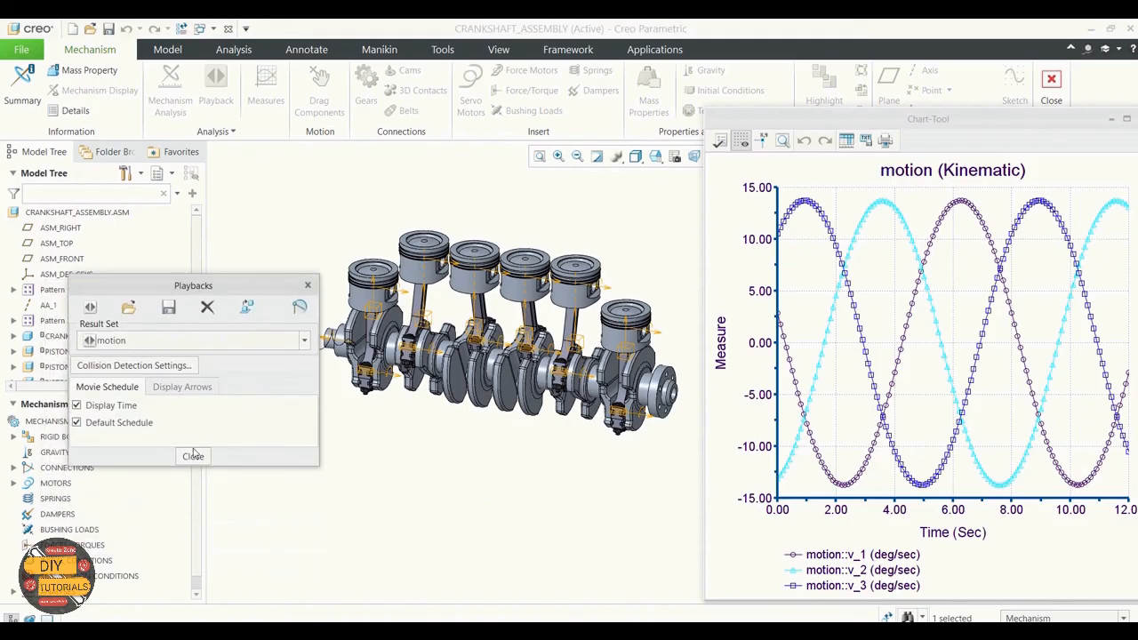
click(192, 457)
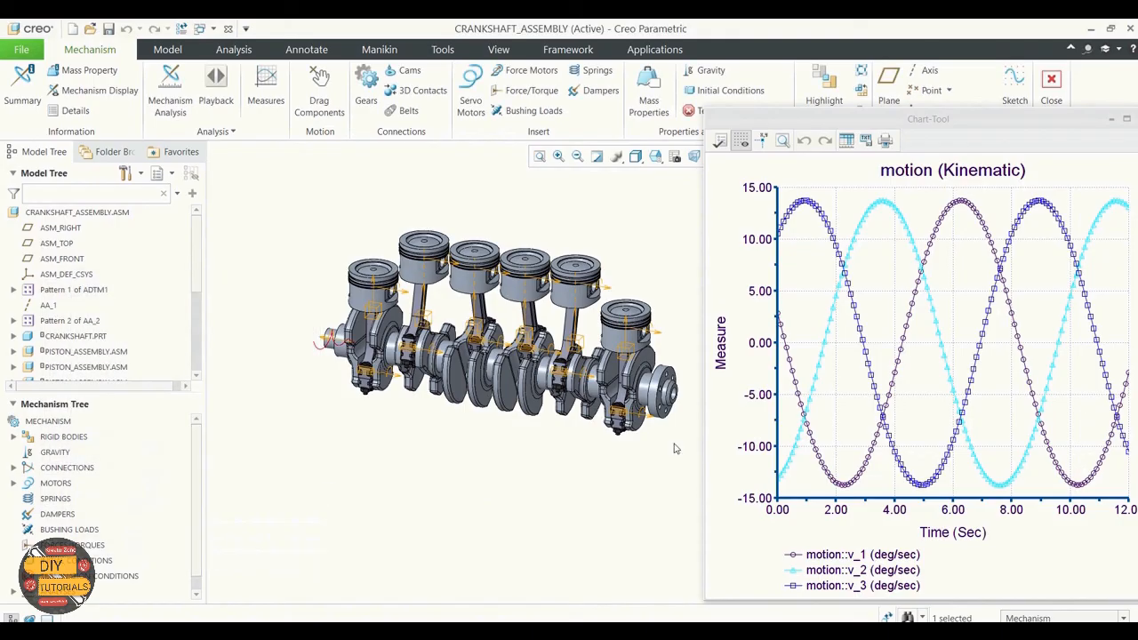
drag(1041, 124, 920, 121)
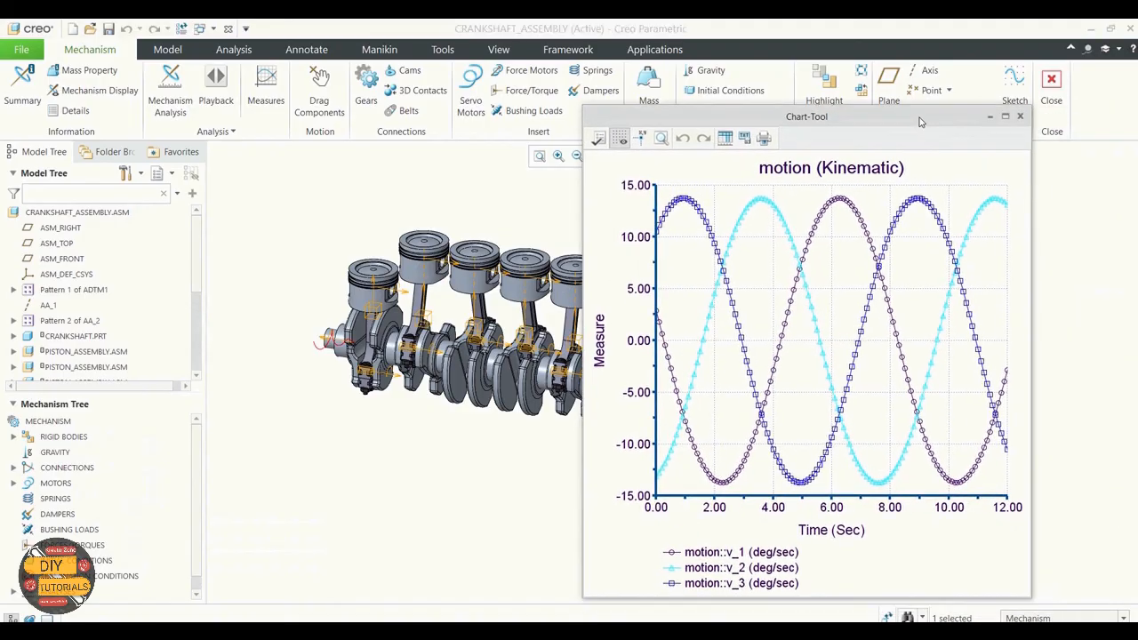
click(1019, 117)
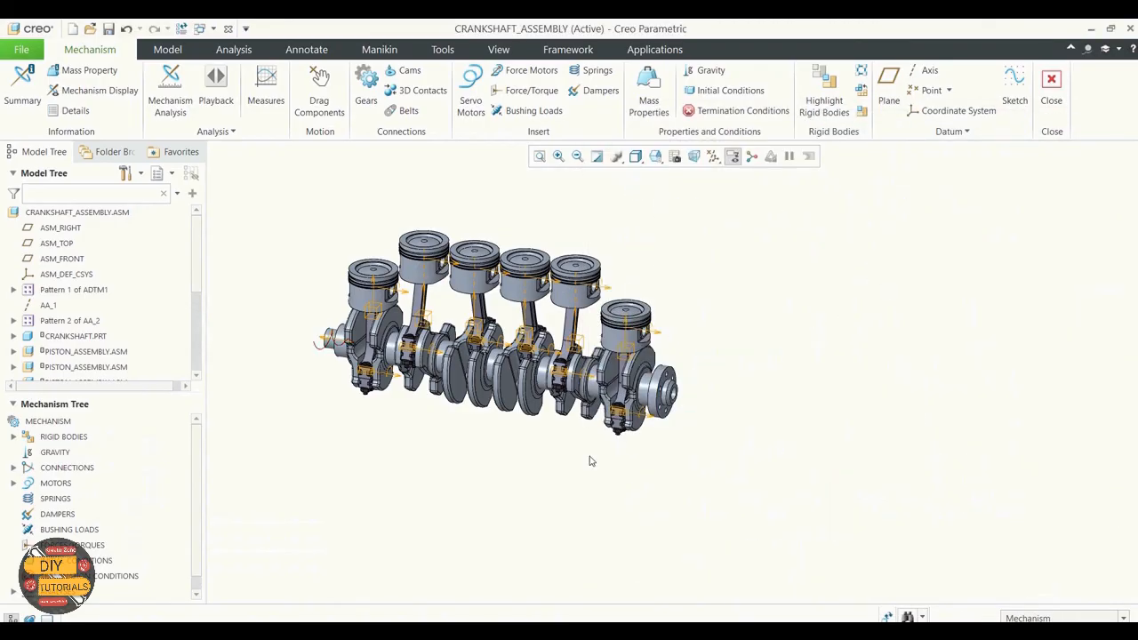
scroll(486, 509, down, 3)
scroll(460, 485, up, 5)
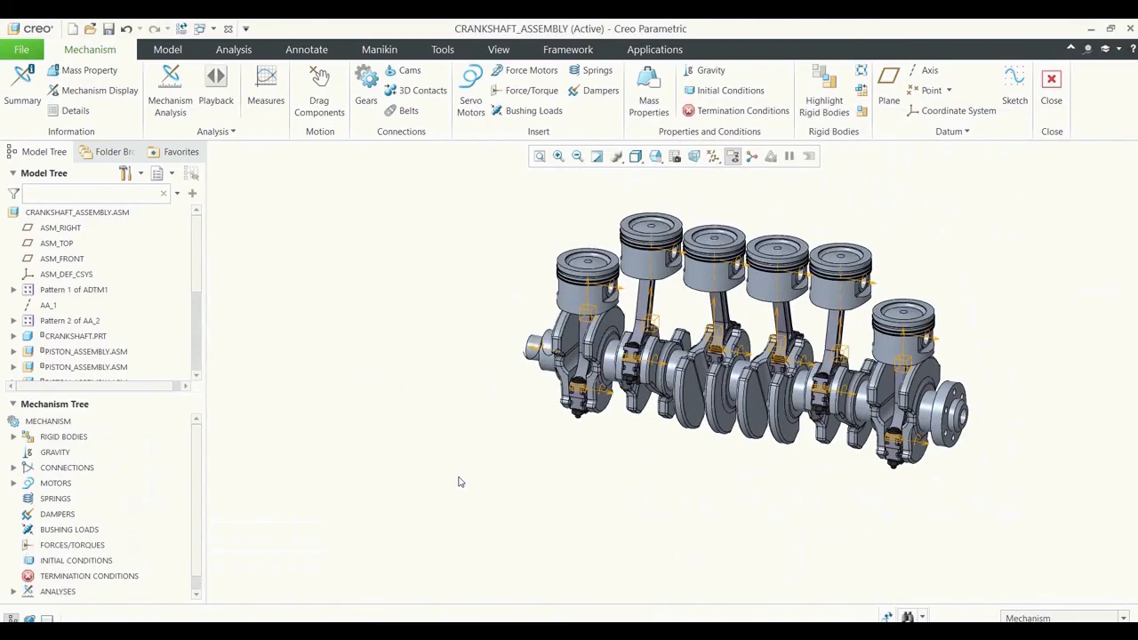